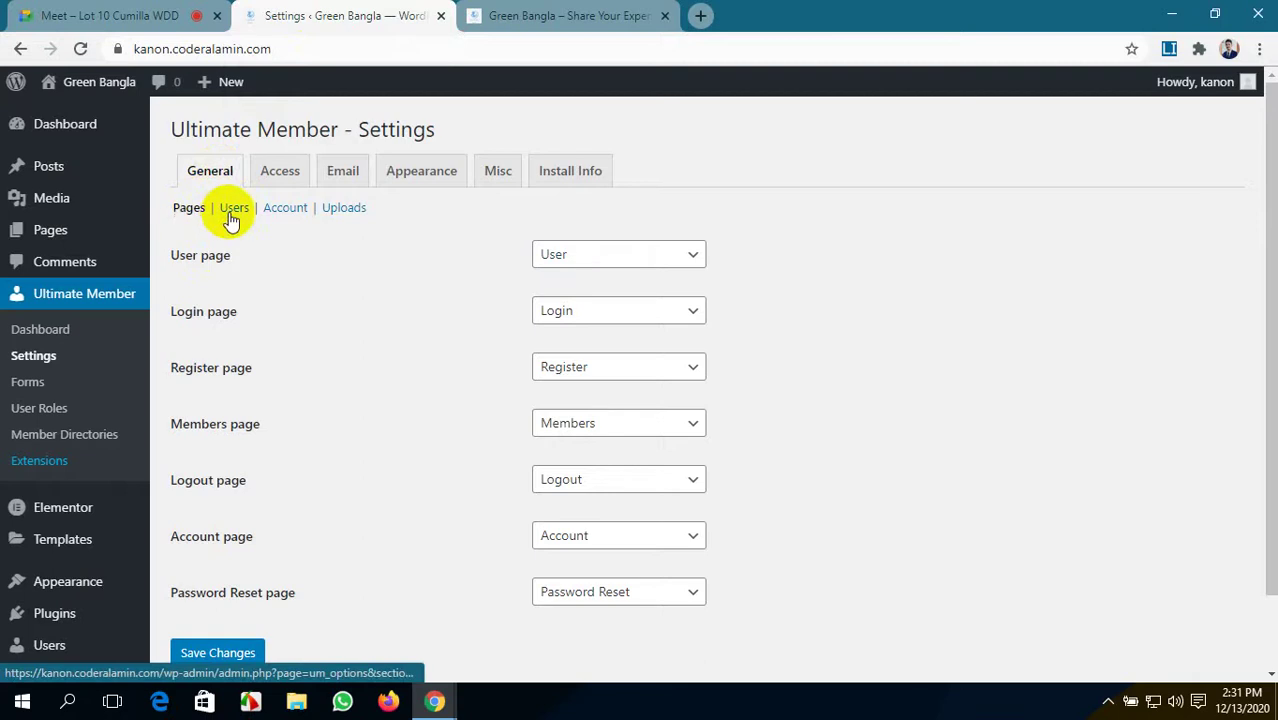
# - Decline the Elementor data-sharing notice and review the Restriction Content and Other sections of the Ultimate Member Access settings
pyautogui.scroll(-1, 428, 414)
pyautogui.scroll(1, 428, 414)
pyautogui.scroll(1, 428, 414)
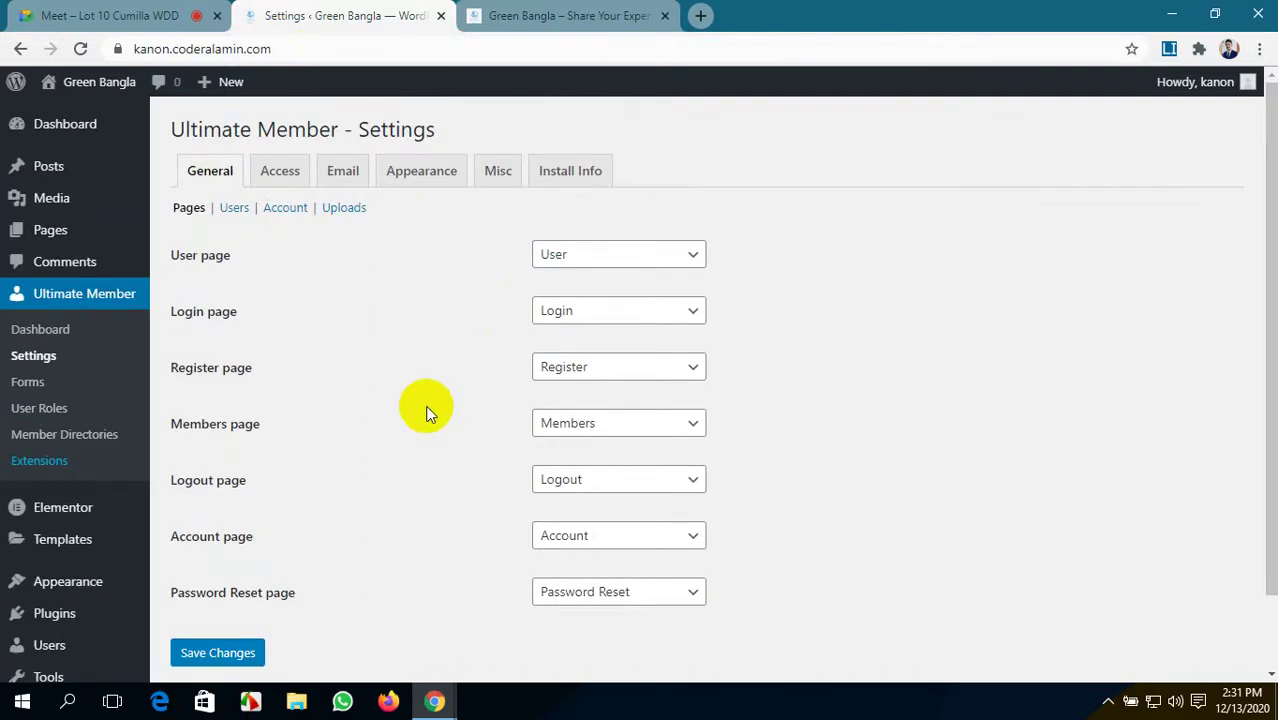
pyautogui.click(290, 174)
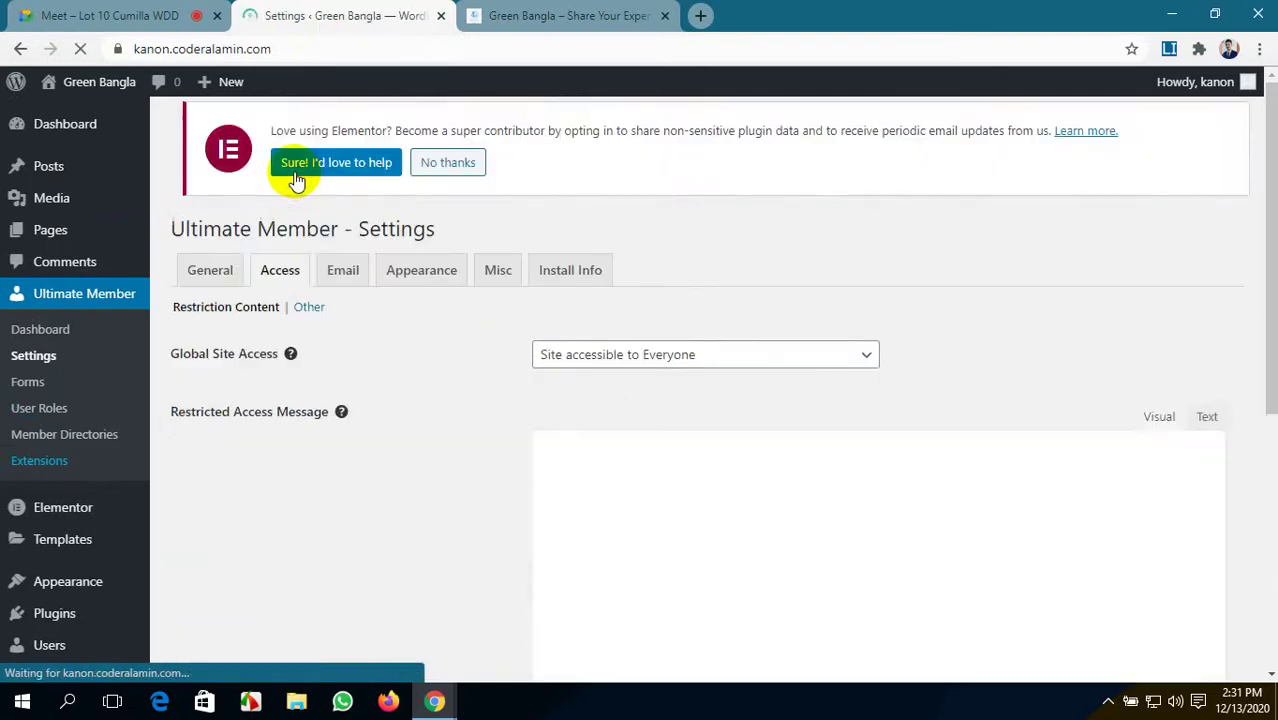
pyautogui.click(437, 211)
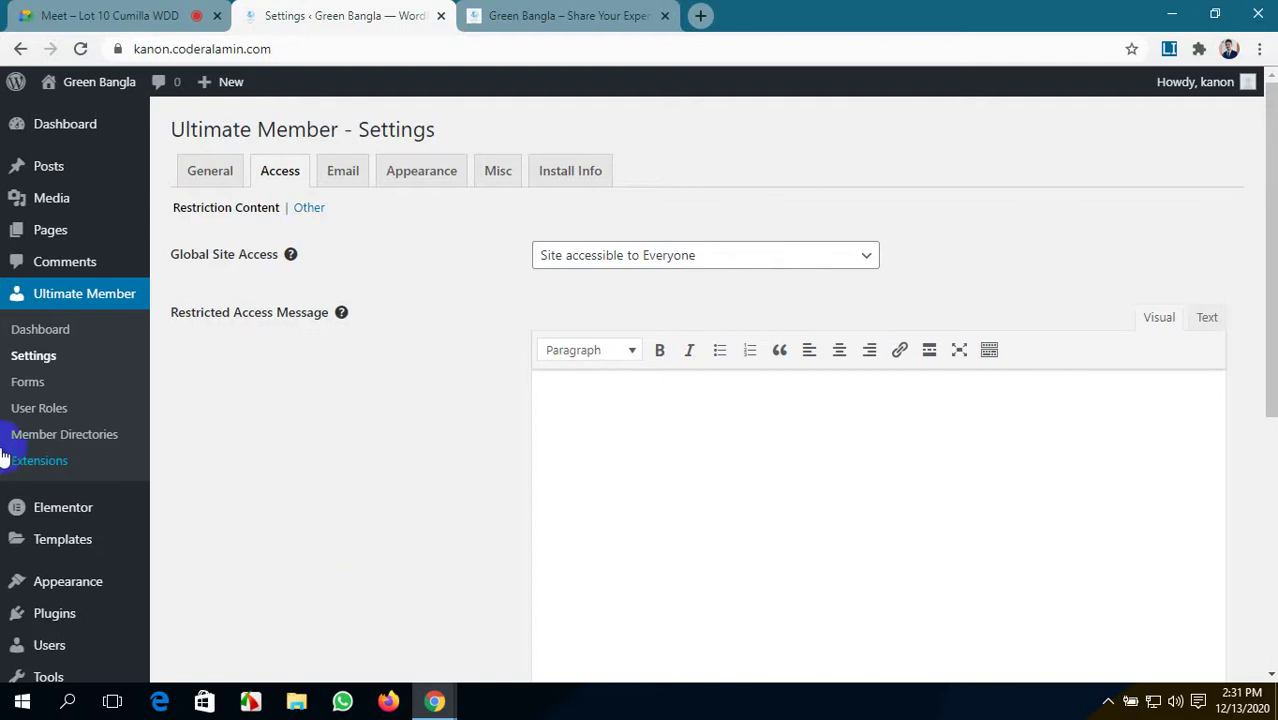
pyautogui.click(310, 210)
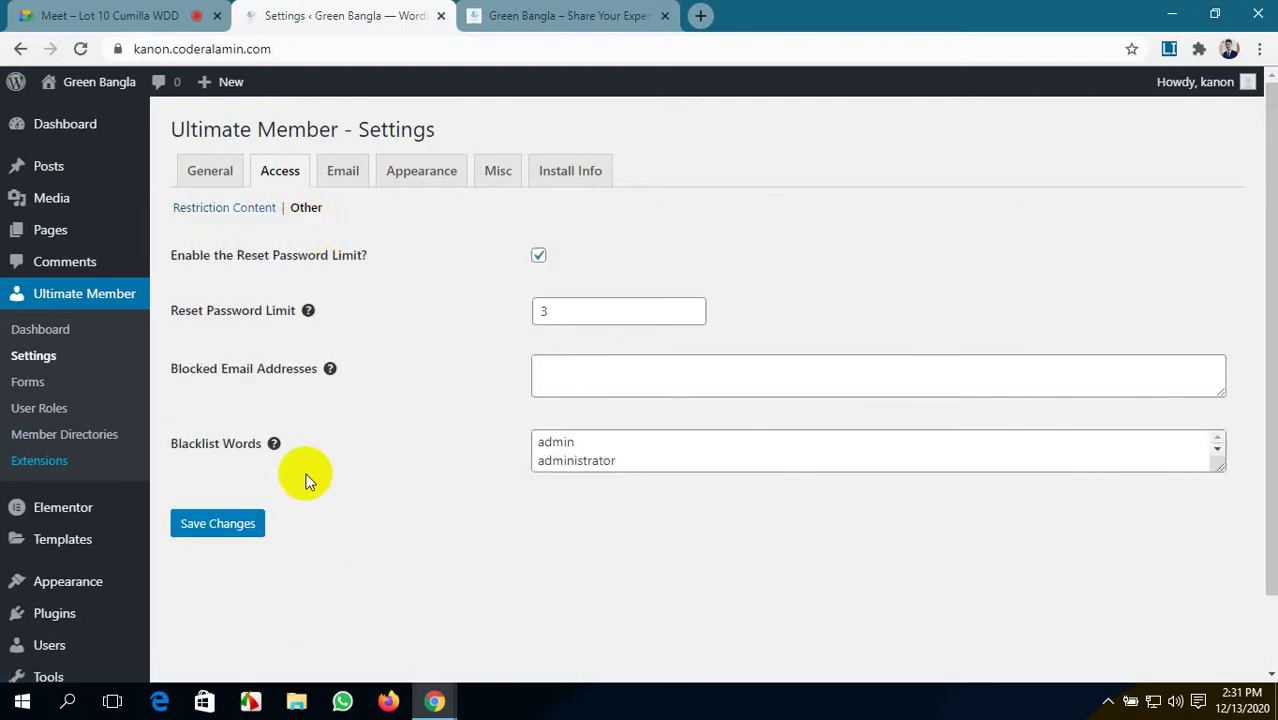
pyautogui.click(240, 216)
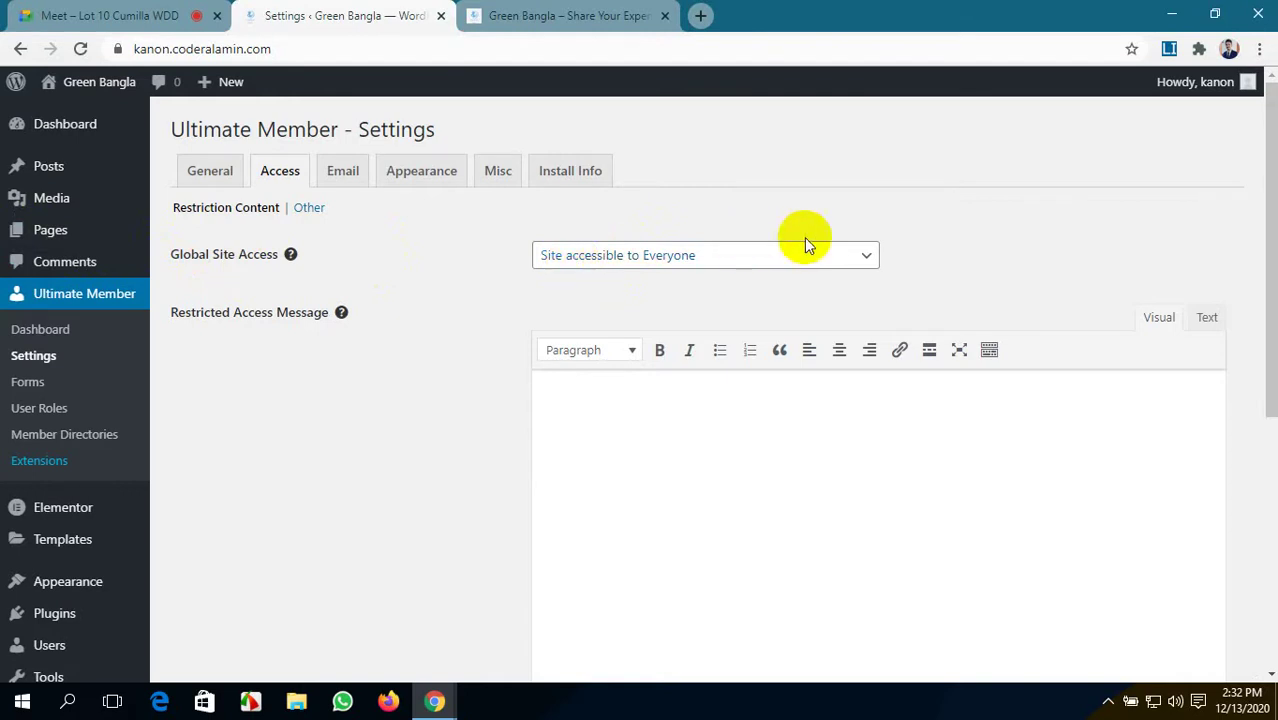
# - Set Global Site Access to "Site accessible to Logged In Users" and save the restriction settings
pyautogui.click(833, 263)
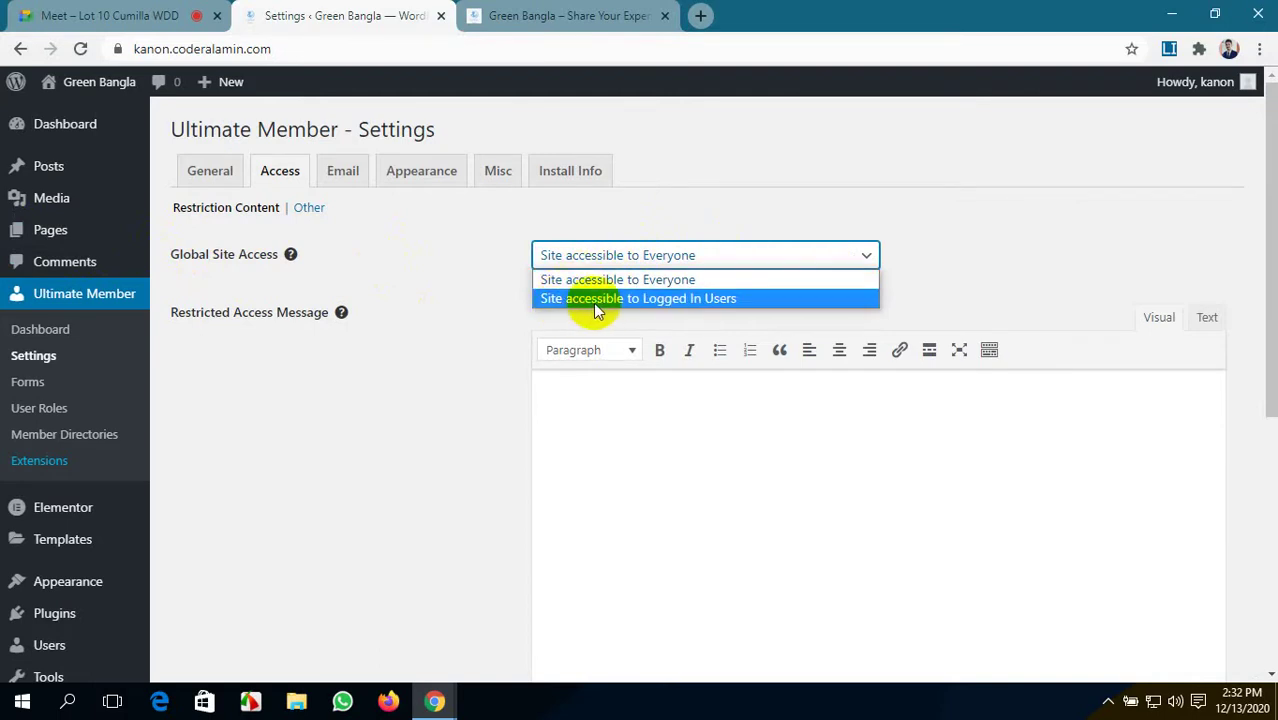
pyautogui.click(678, 299)
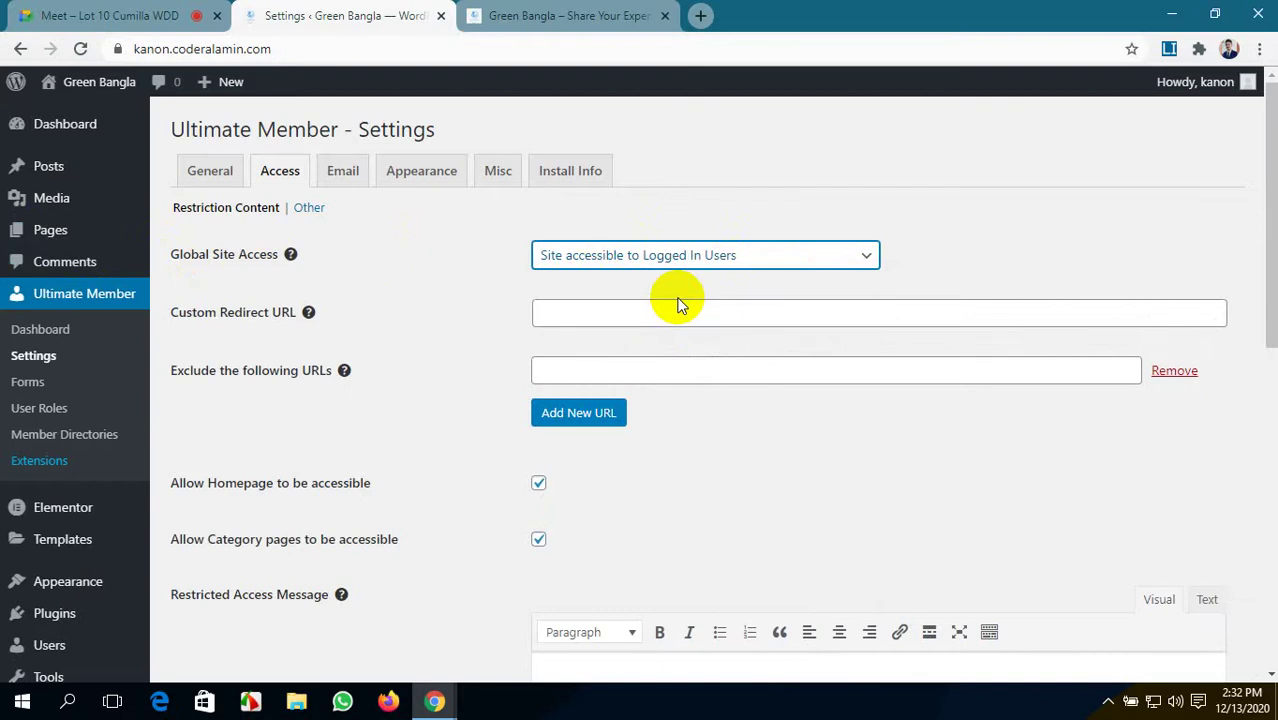
pyautogui.scroll(-6, 676, 297)
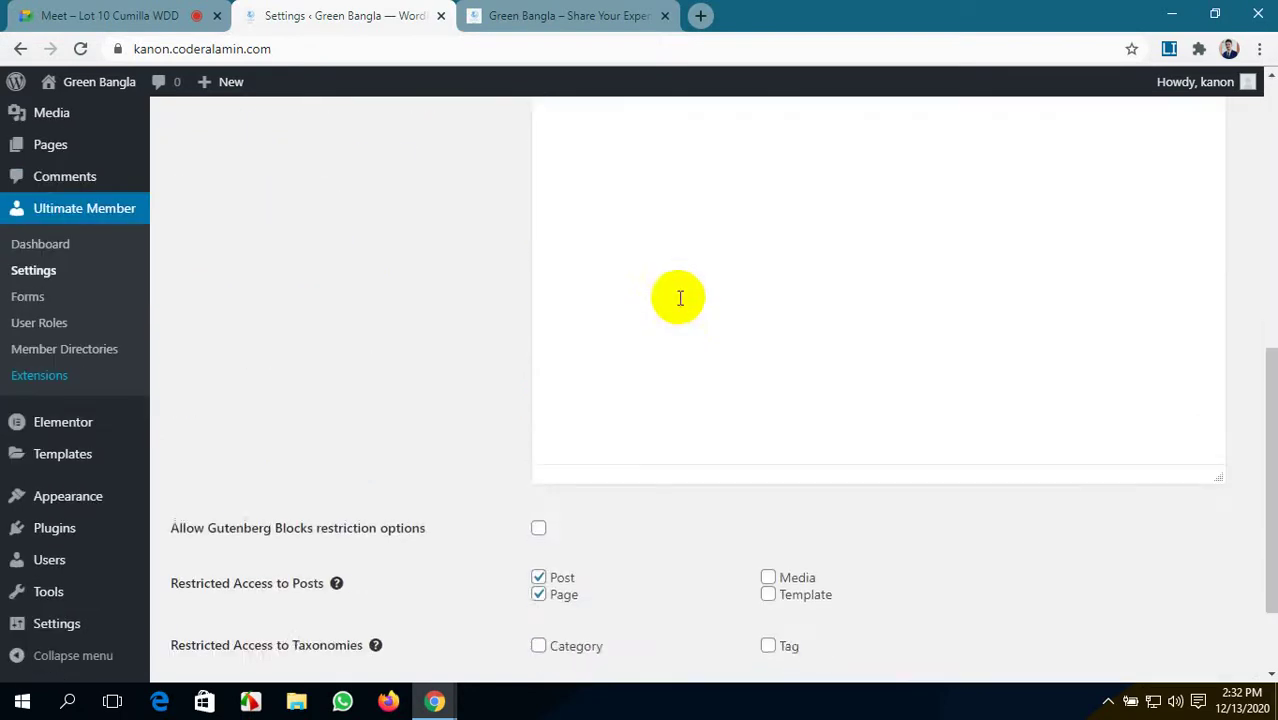
pyautogui.click(245, 592)
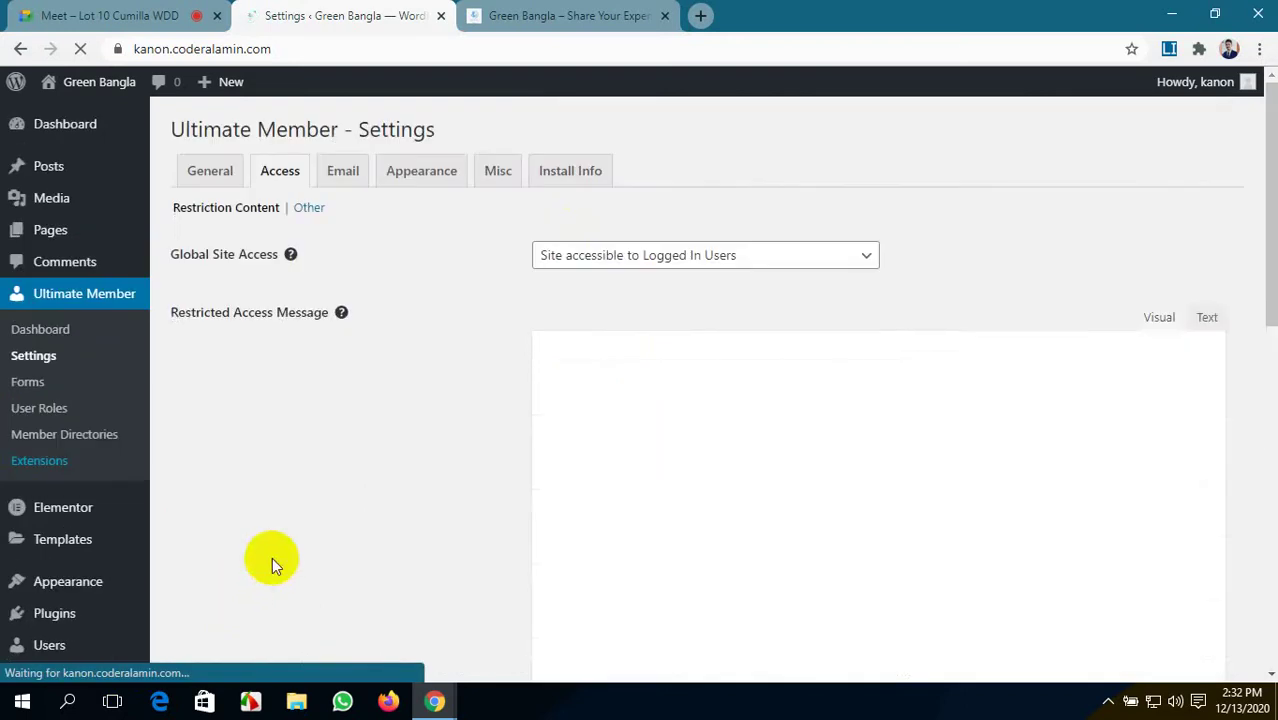
# - Reload the live site while logged in and check access to the Home, About Us, Service and Blog pages
pyautogui.click(520, 15)
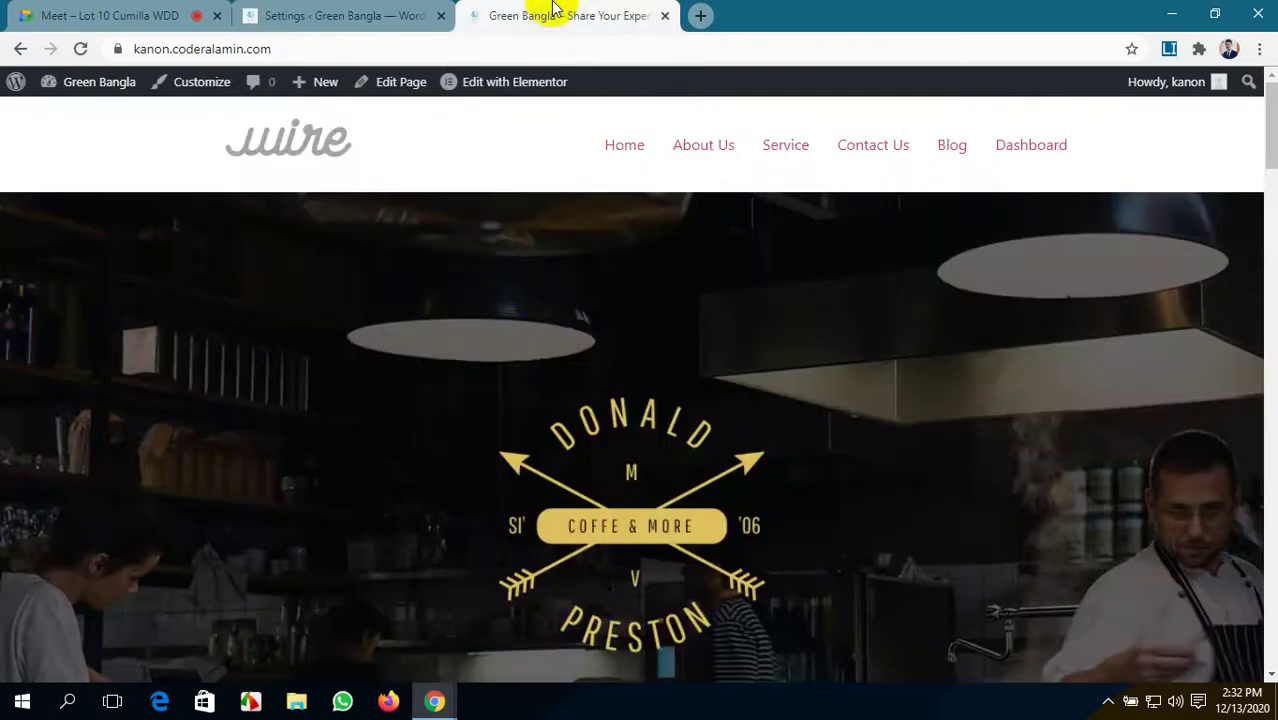
pyautogui.click(80, 49)
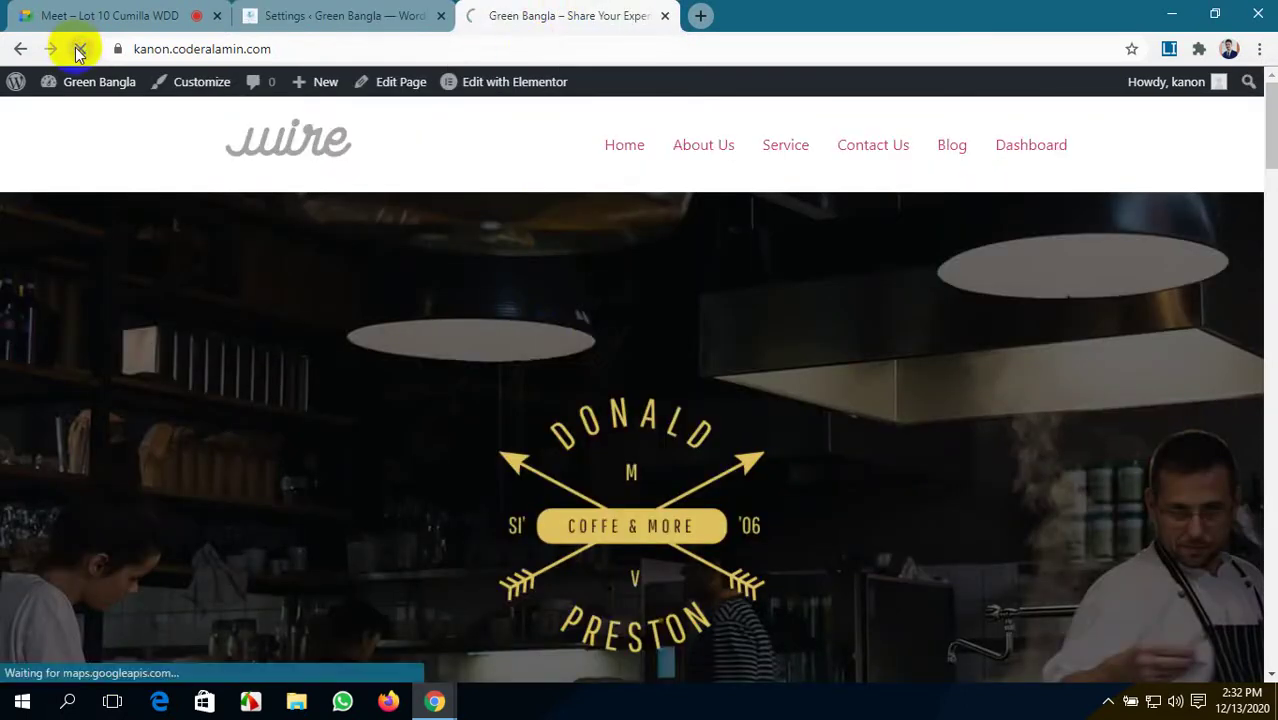
pyautogui.click(636, 163)
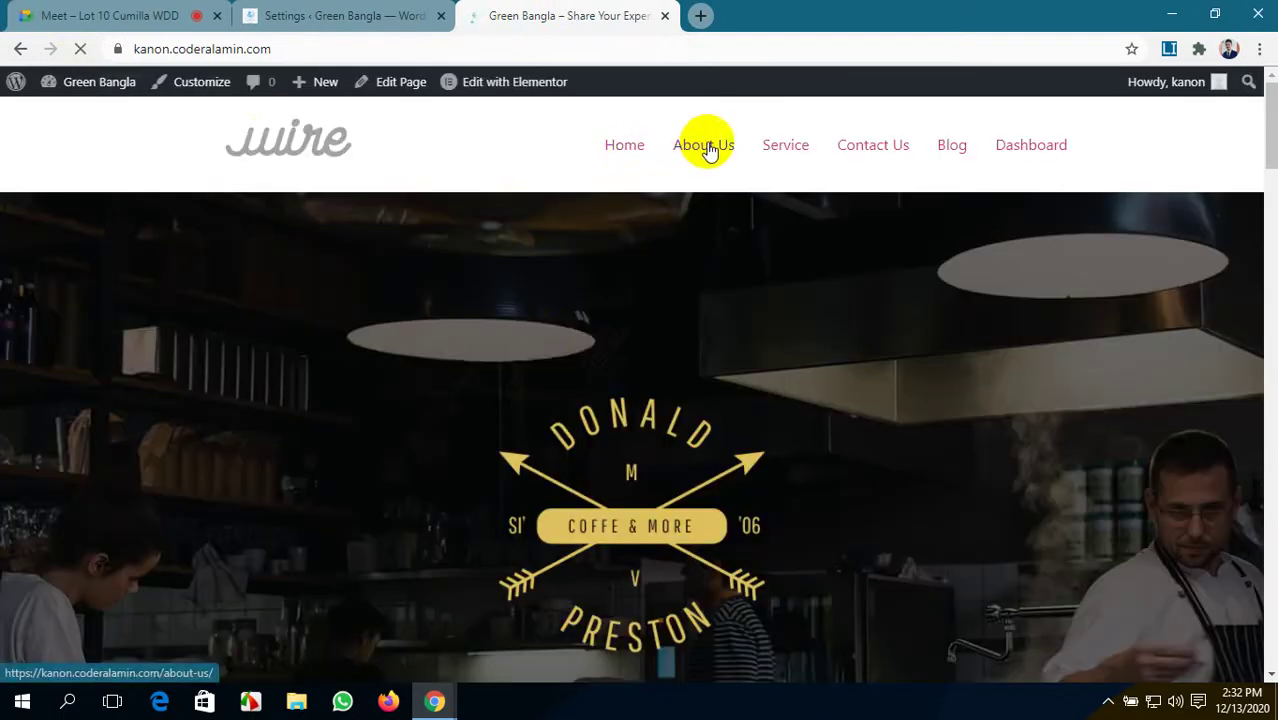
pyautogui.click(707, 147)
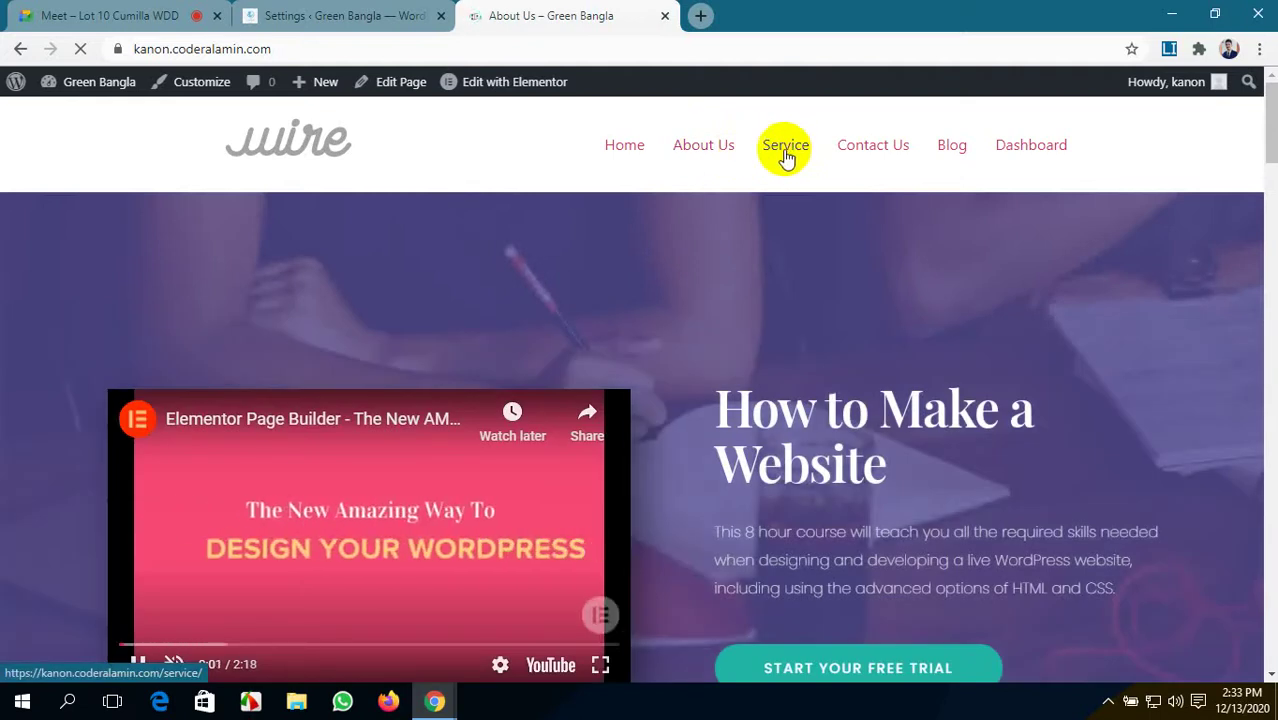
pyautogui.click(786, 150)
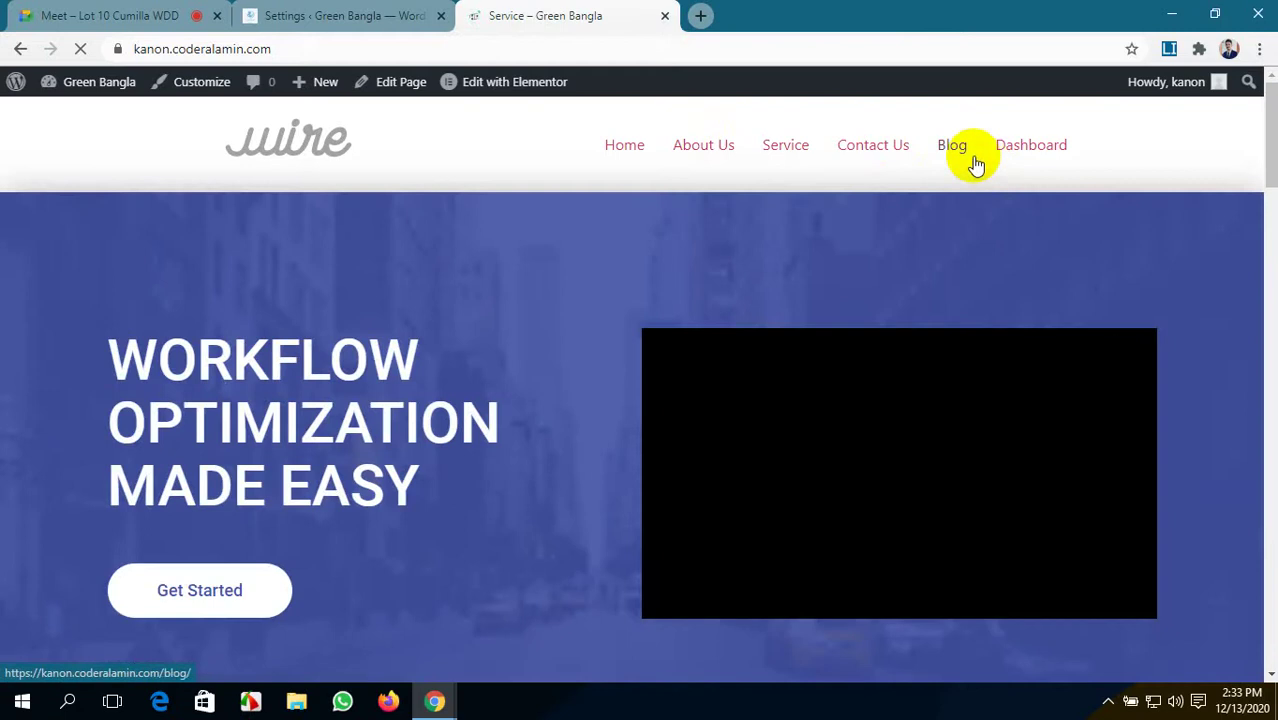
pyautogui.click(953, 145)
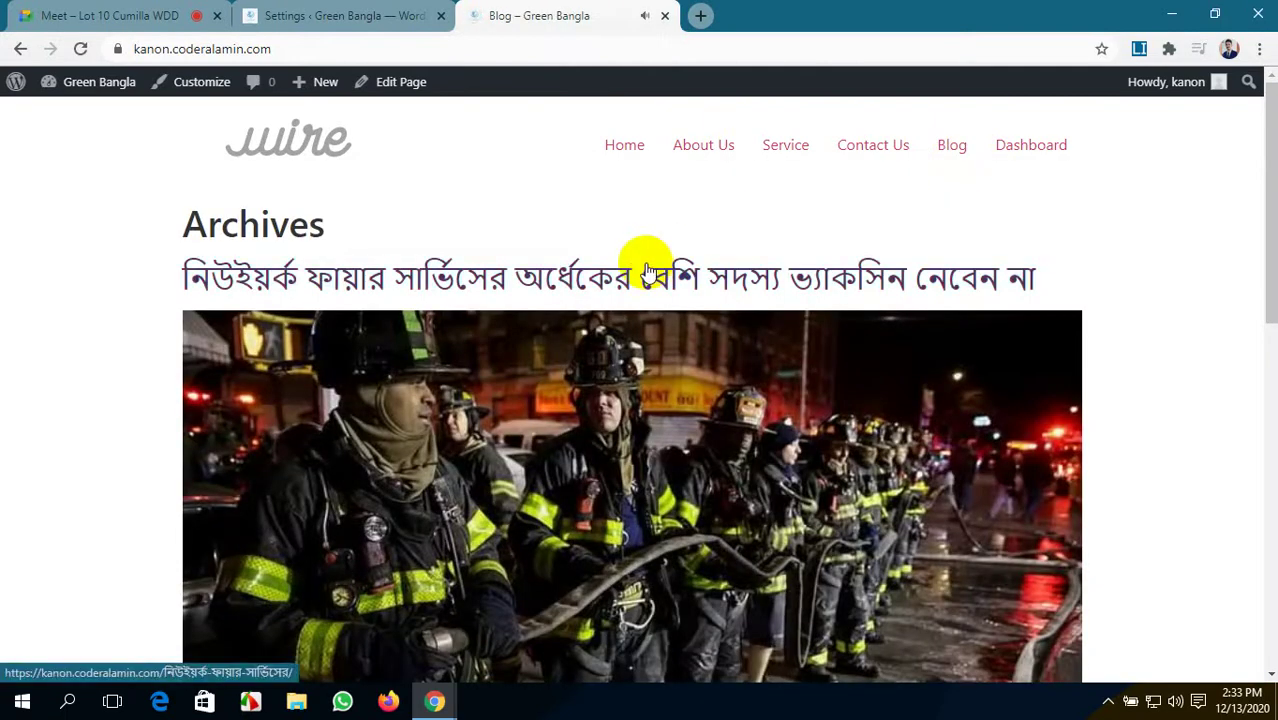
pyautogui.click(378, 15)
pyautogui.click(600, 12)
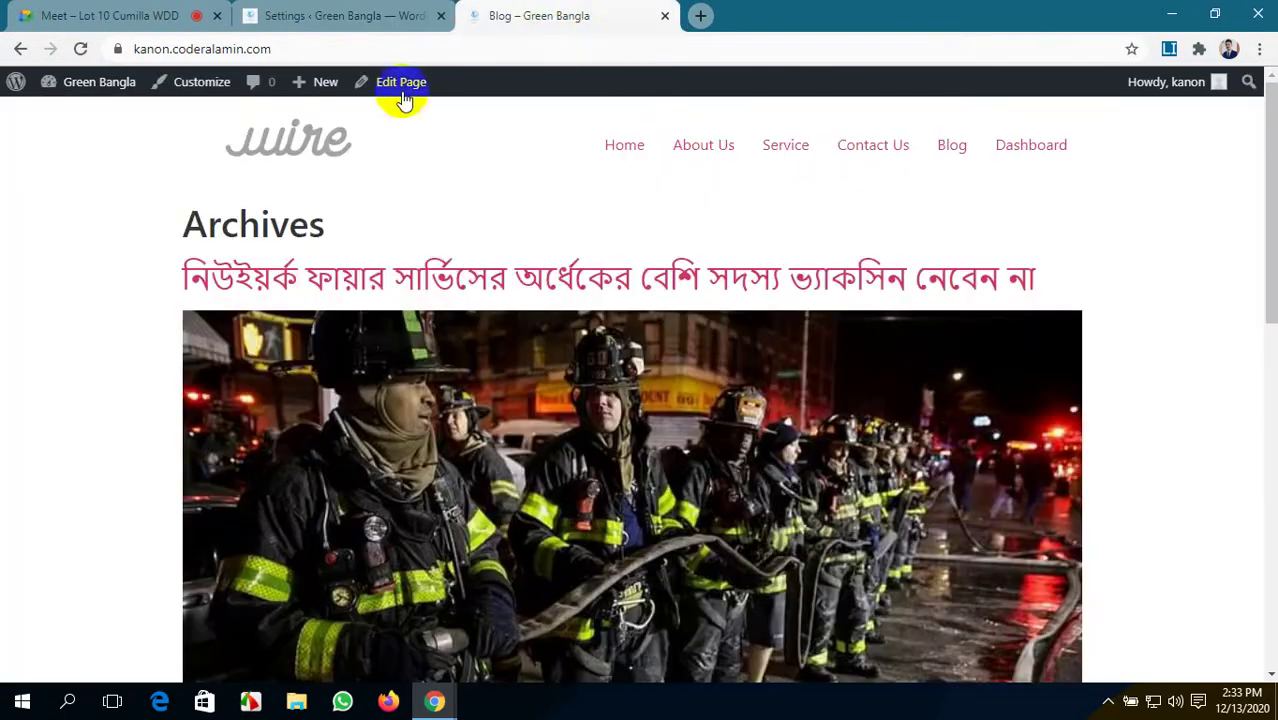
pyautogui.click(606, 150)
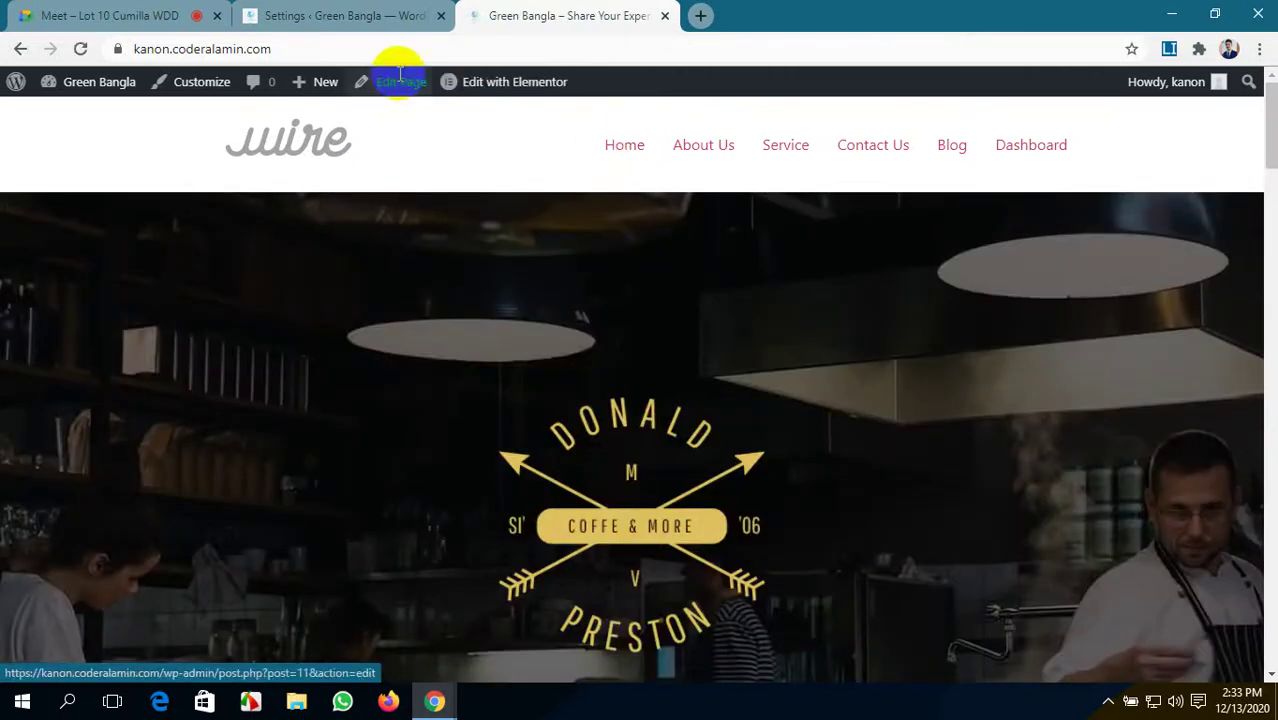
pyautogui.click(259, 50)
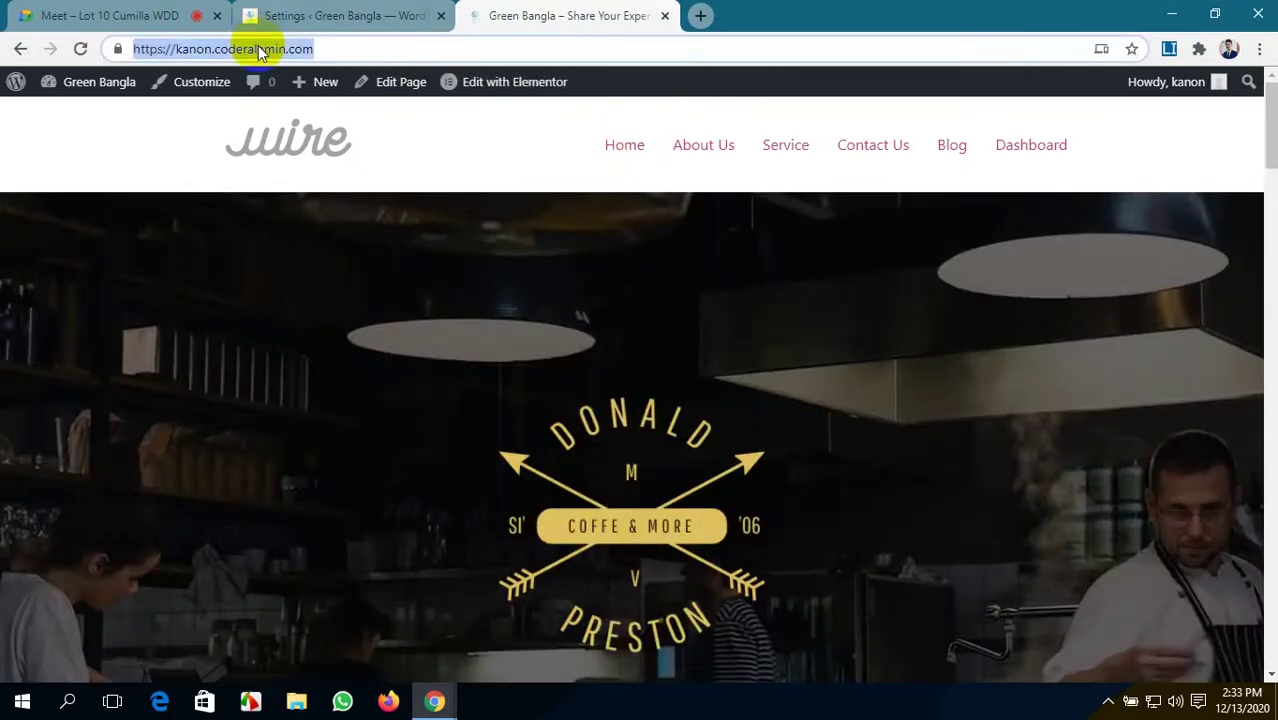
pyautogui.click(1258, 50)
pyautogui.click(1163, 119)
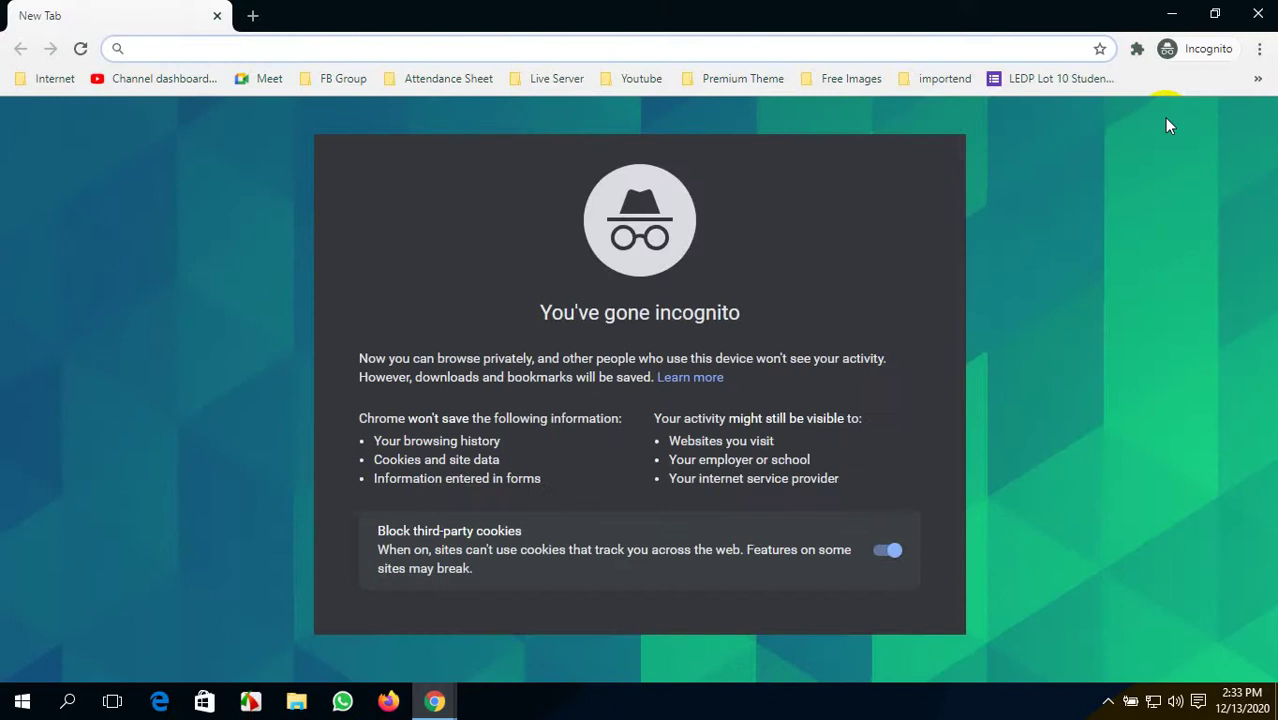
pyautogui.write('https://kanon.coderalamin.com/')
pyautogui.press('Return')
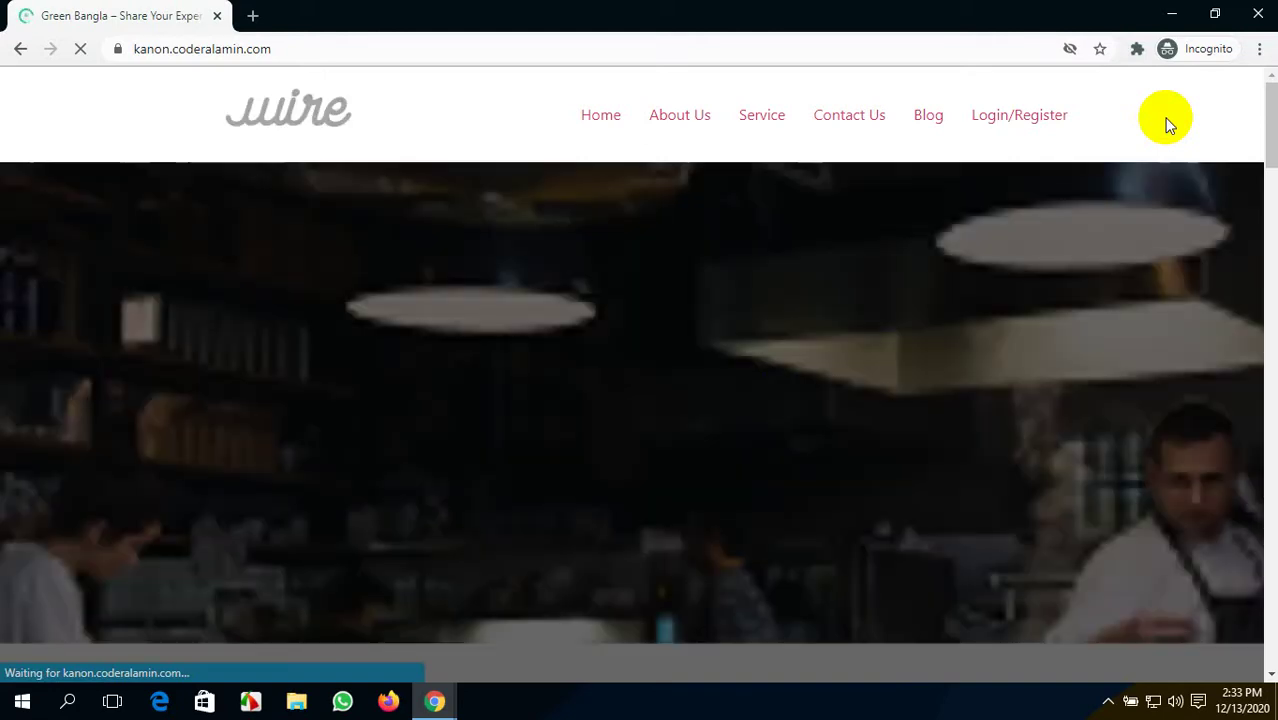
# - Look over the homepage as a logged-out visitor and try to open the Blog page
pyautogui.scroll(-3, 468, 419)
pyautogui.scroll(3, 468, 414)
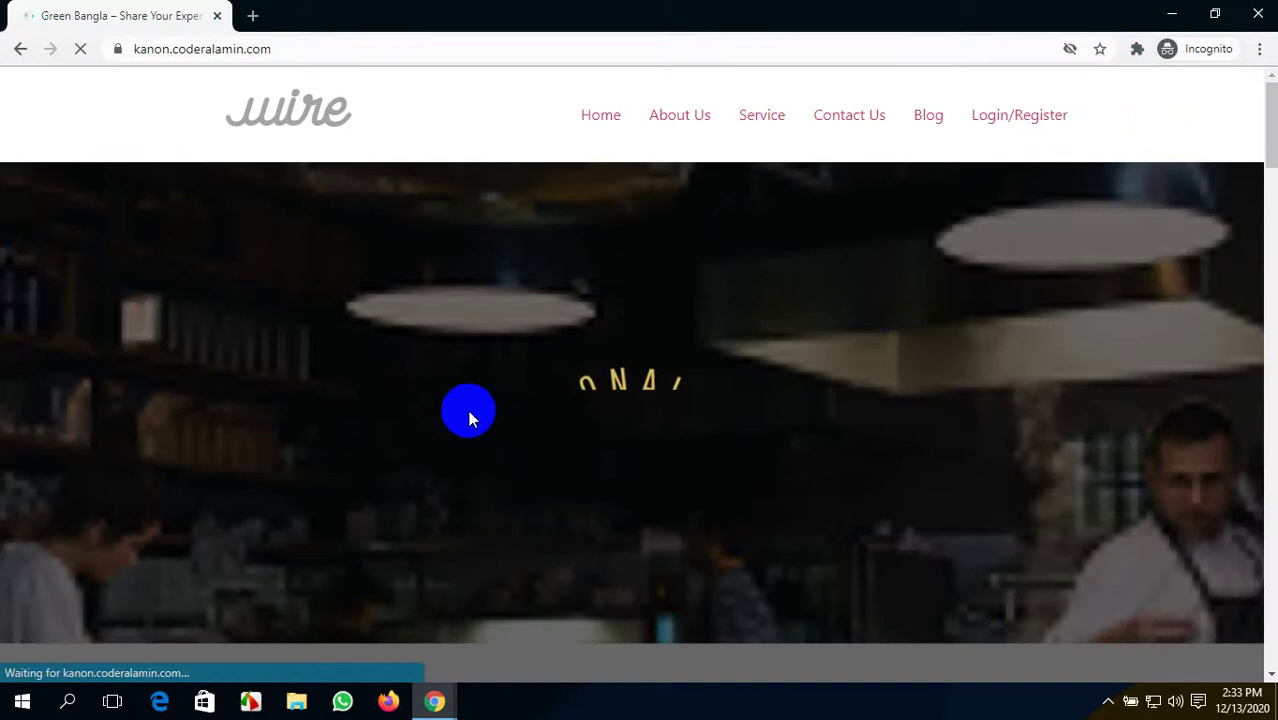
pyautogui.click(936, 123)
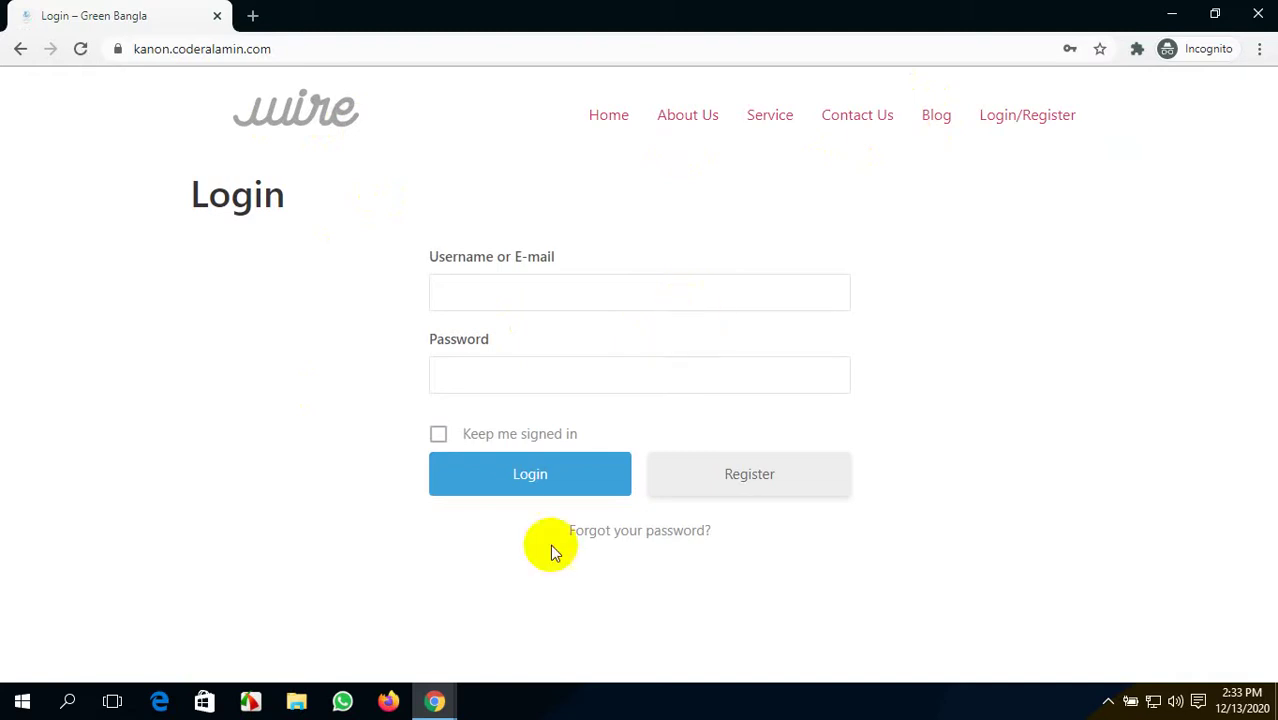
# - Return to the logged-in browser window and review the Global Site Access setting
pyautogui.moveTo(426, 702)
pyautogui.click(251, 617)
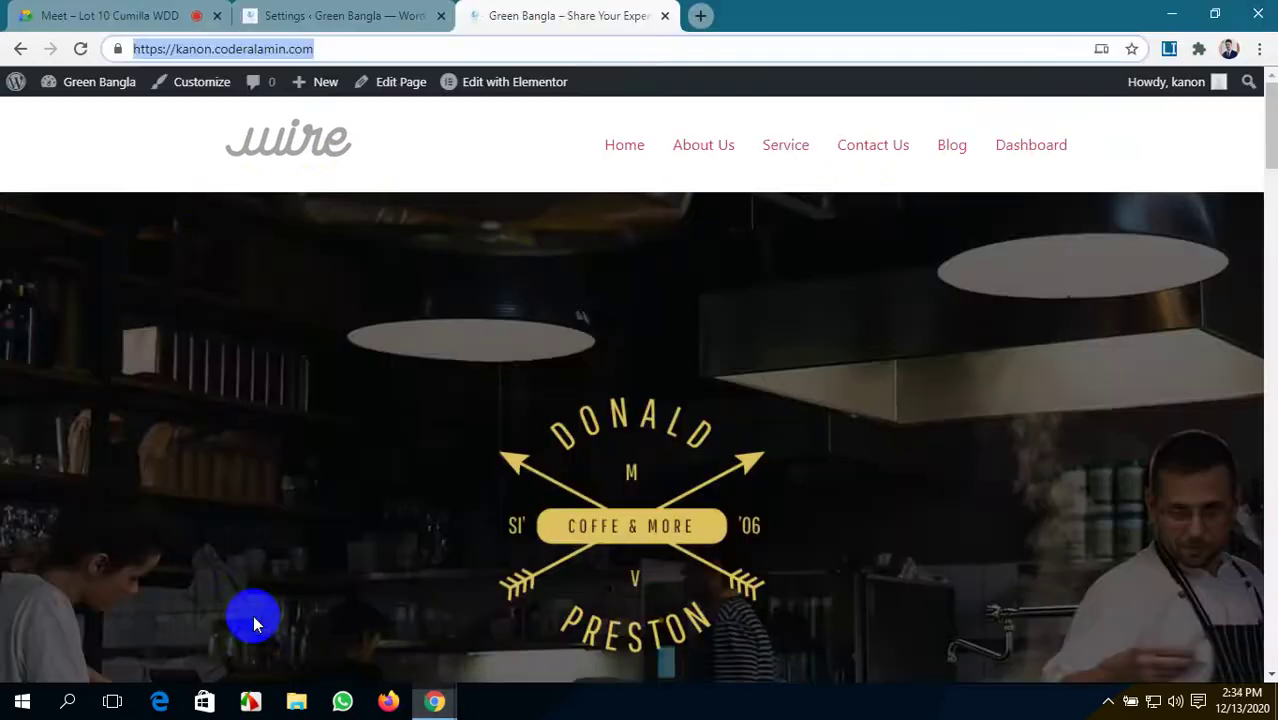
pyautogui.click(312, 12)
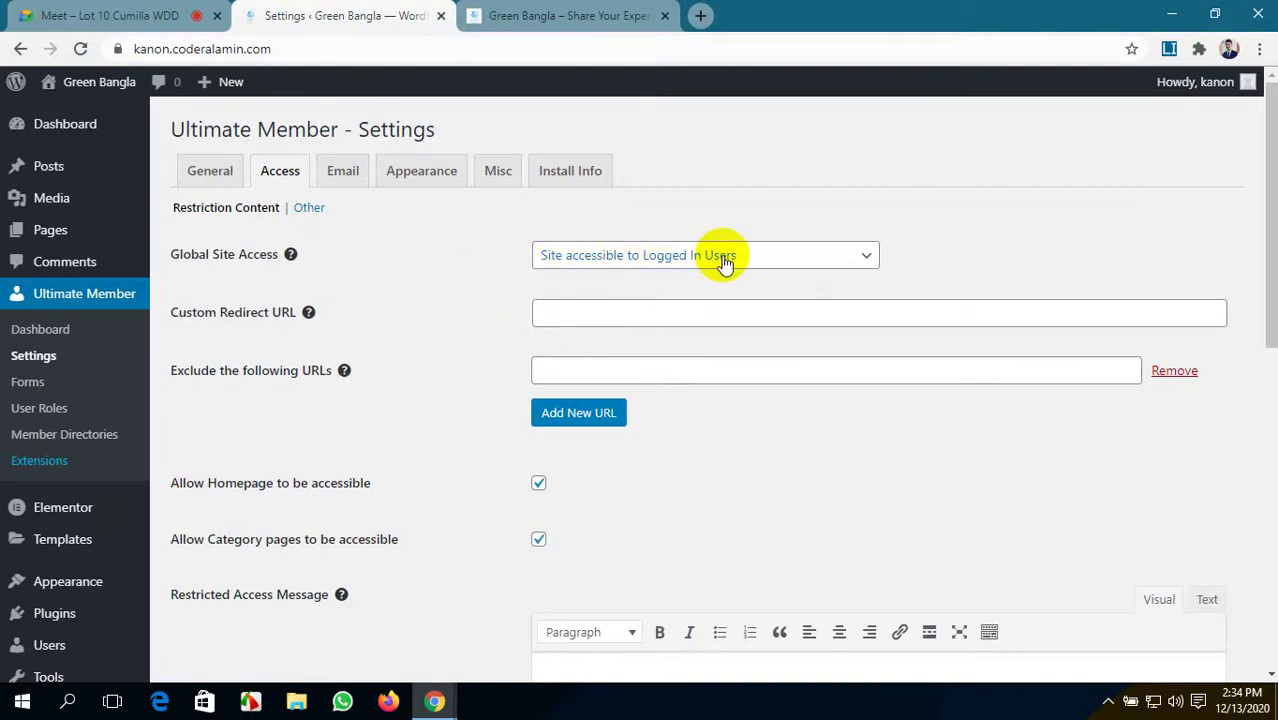
# - In the incognito window, test logged-out access to the Home, About Us, Service, Contact Us and Blog pages
pyautogui.click(445, 708)
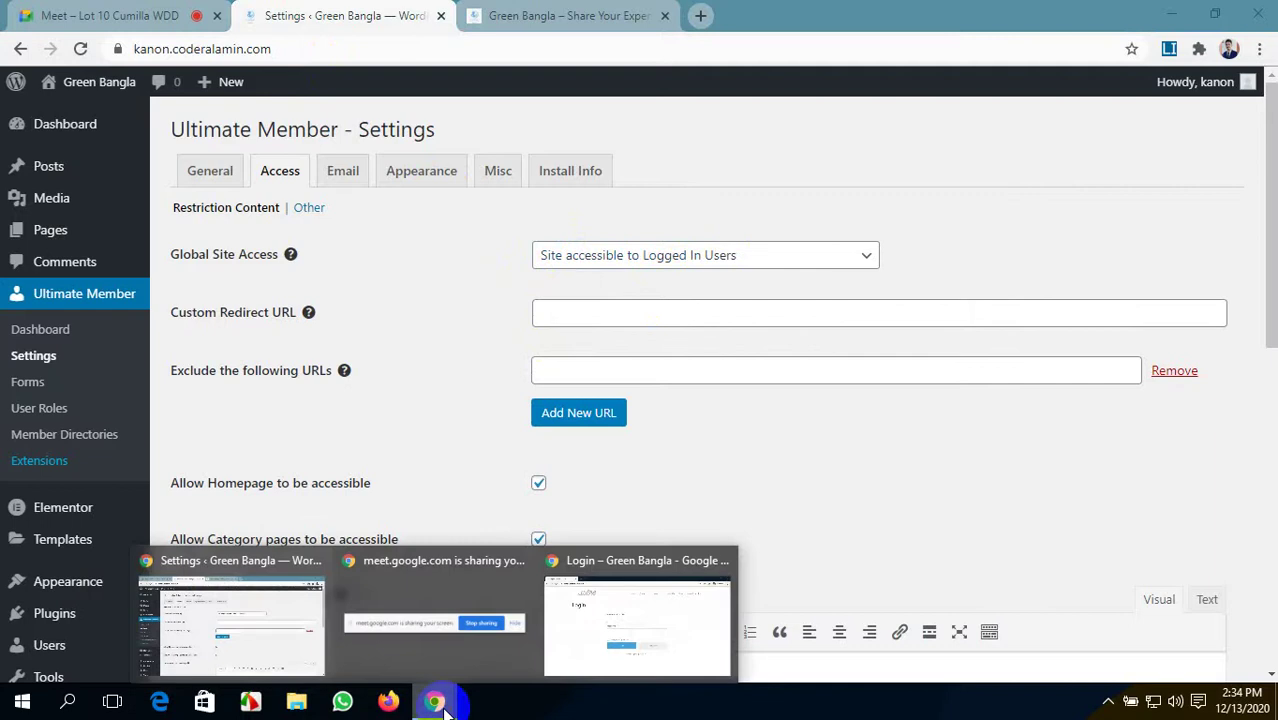
pyautogui.click(613, 648)
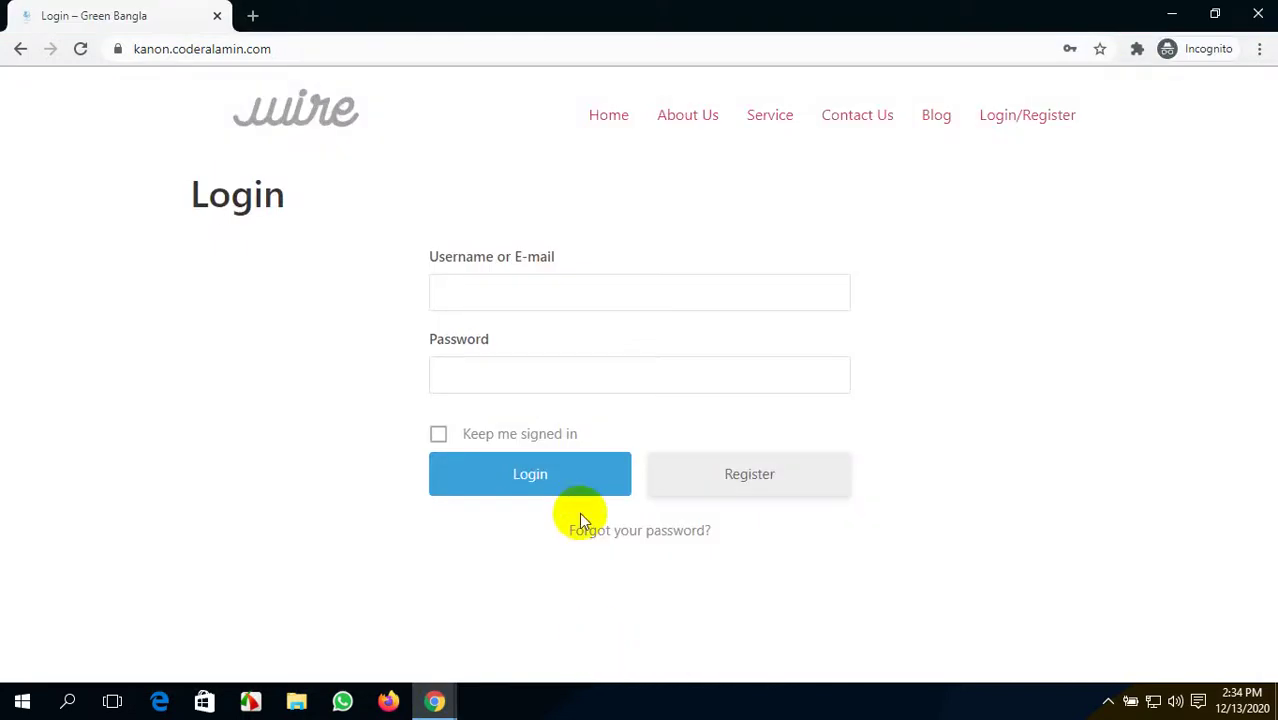
pyautogui.click(604, 120)
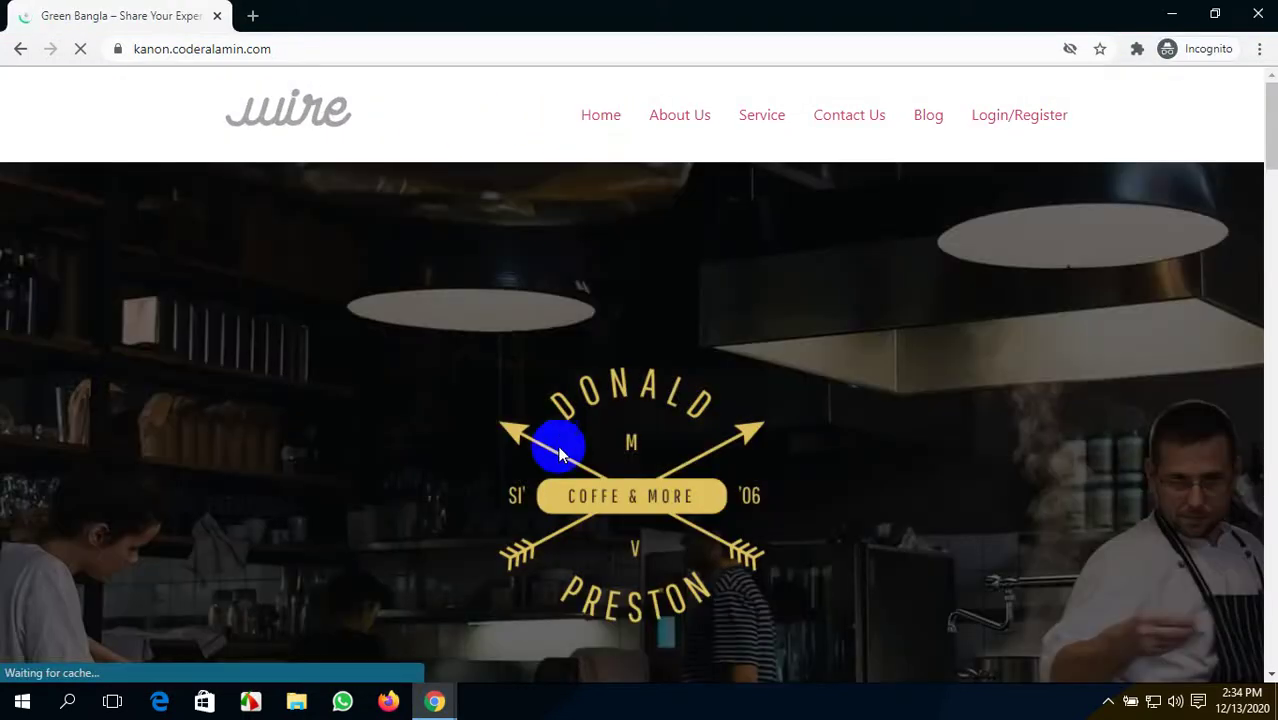
pyautogui.scroll(-5, 553, 445)
pyautogui.scroll(5, 556, 451)
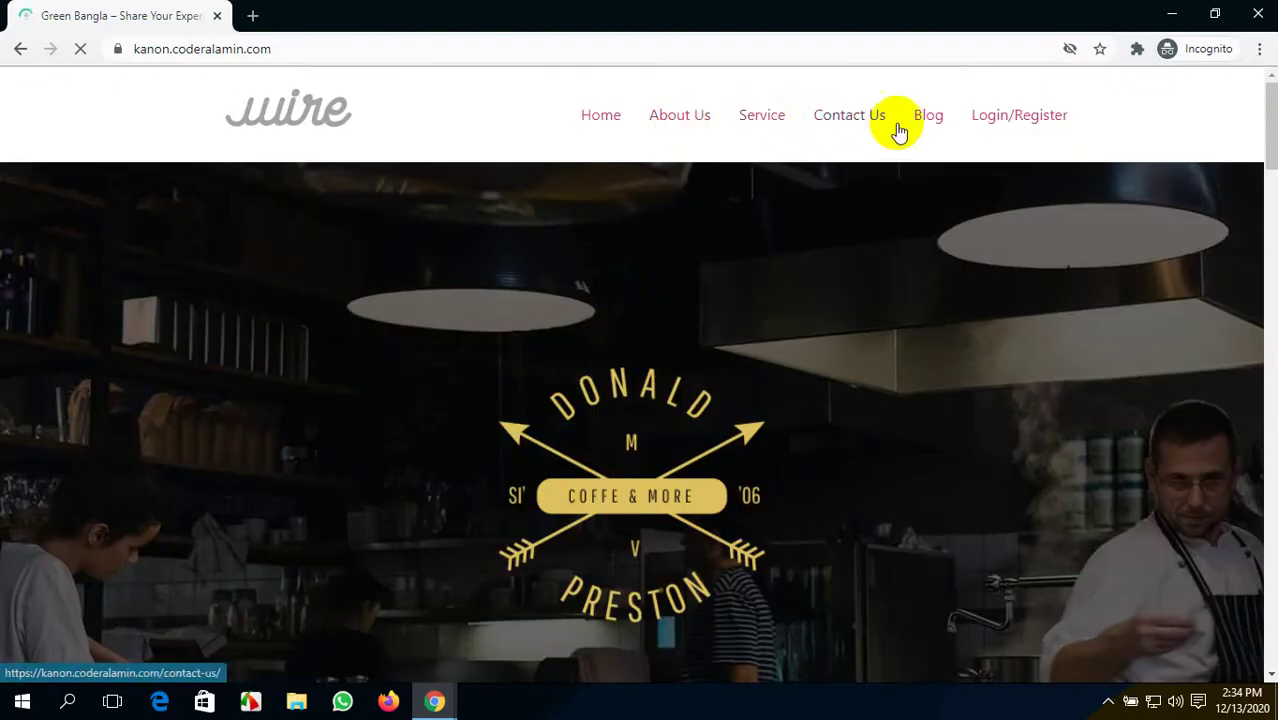
pyautogui.click(666, 118)
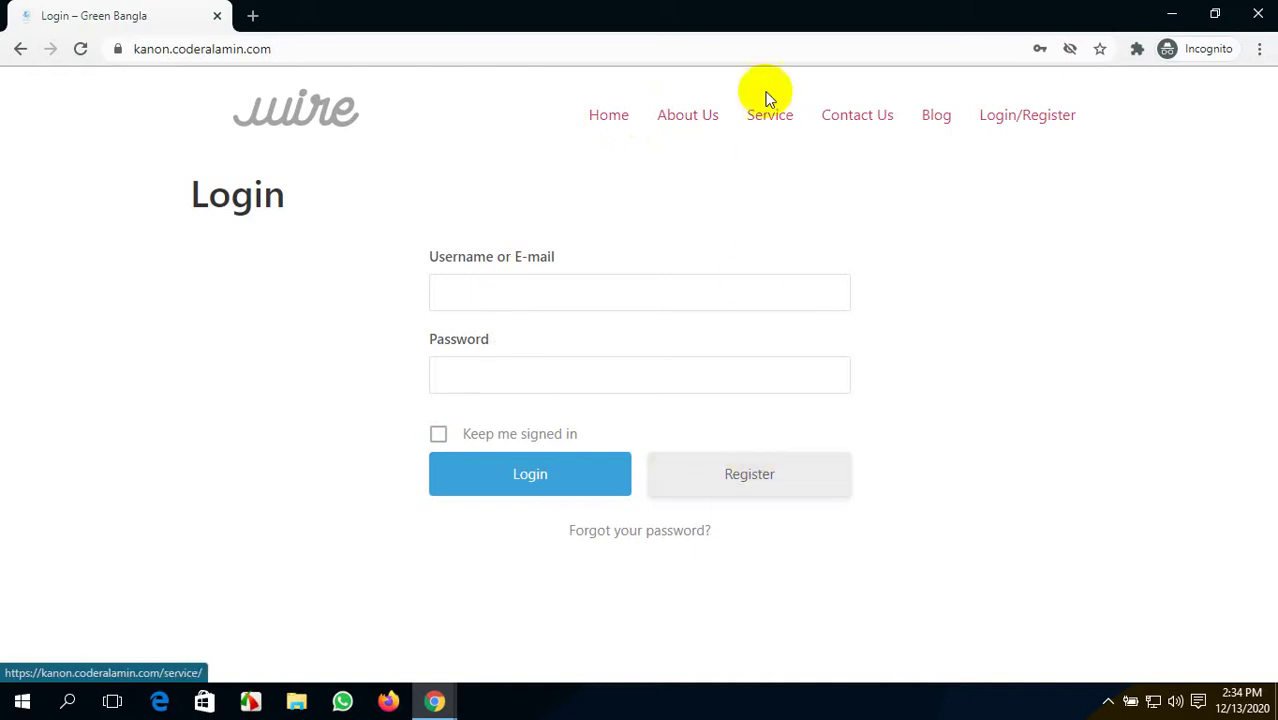
pyautogui.click(770, 118)
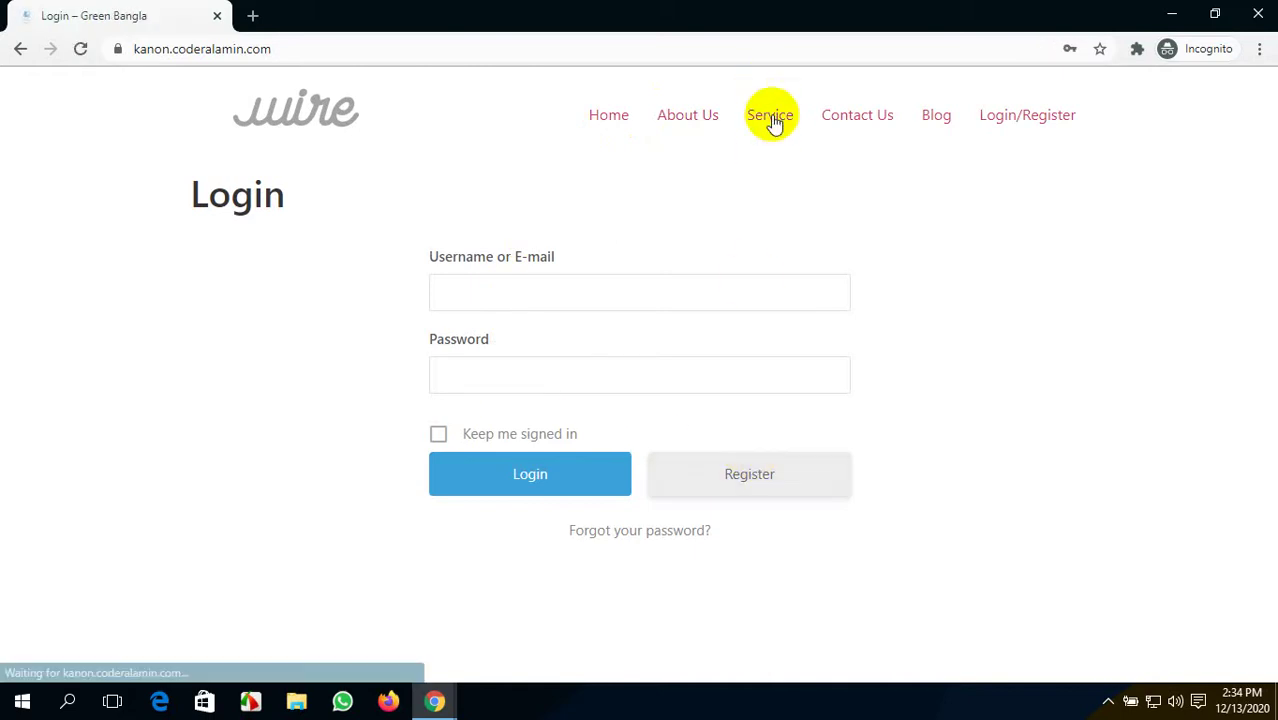
pyautogui.click(857, 129)
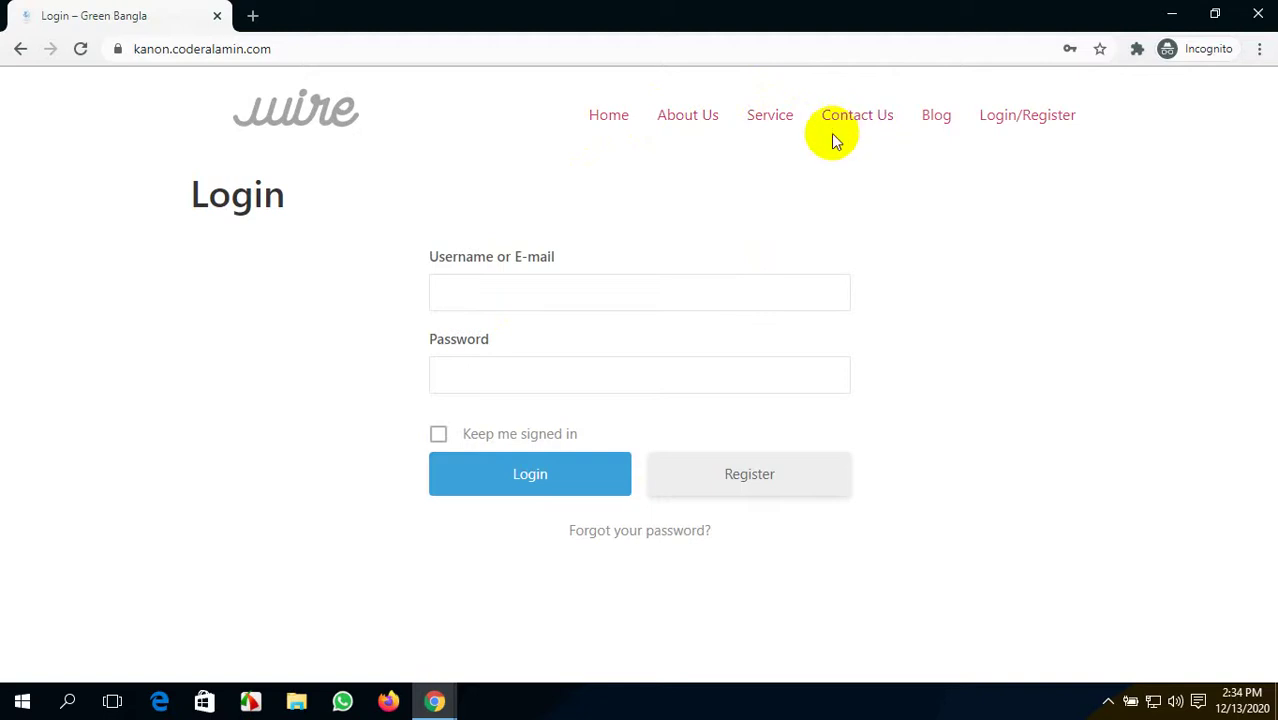
pyautogui.click(932, 125)
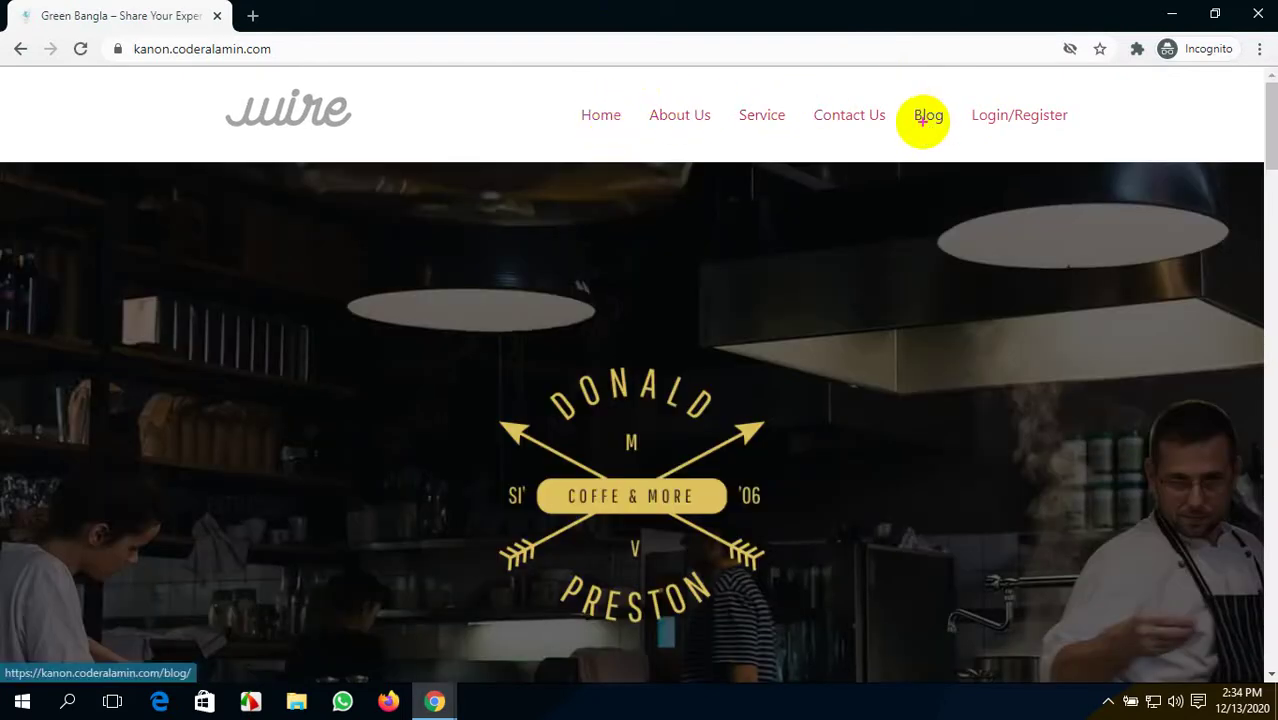
pyautogui.moveTo(635, 93)
pyautogui.mouseDown()
pyautogui.moveTo(980, 143)
pyautogui.moveTo(957, 140)
pyautogui.mouseUp()
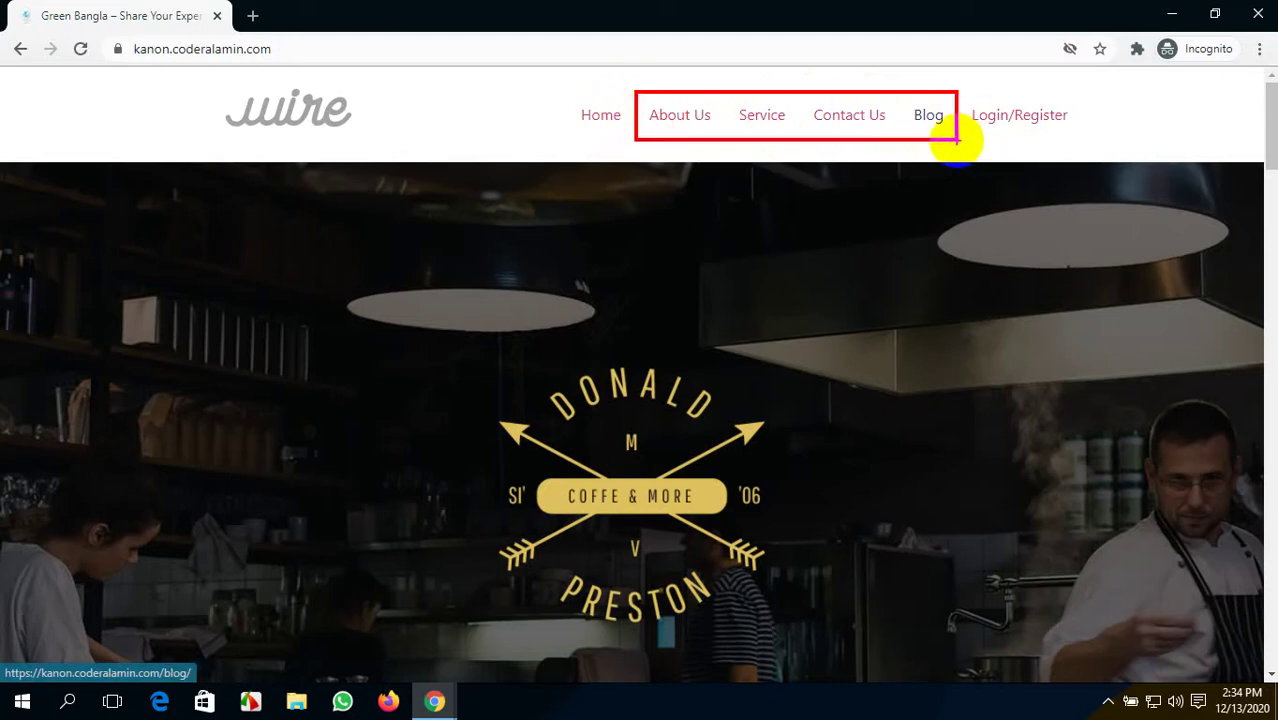
pyautogui.moveTo(956, 141); pyautogui.dragTo(956, 141)
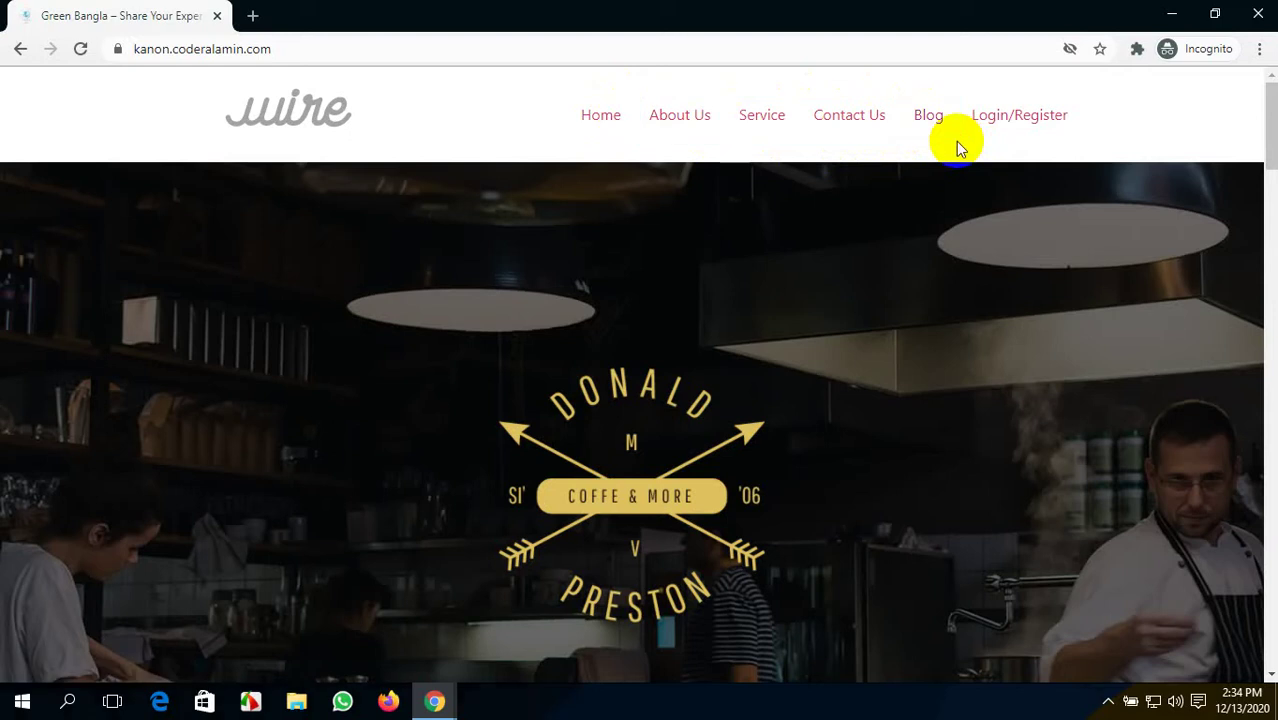
# - Switch from the incognito window back to the Ultimate Member Restriction Content settings
pyautogui.click(444, 700)
pyautogui.click(262, 650)
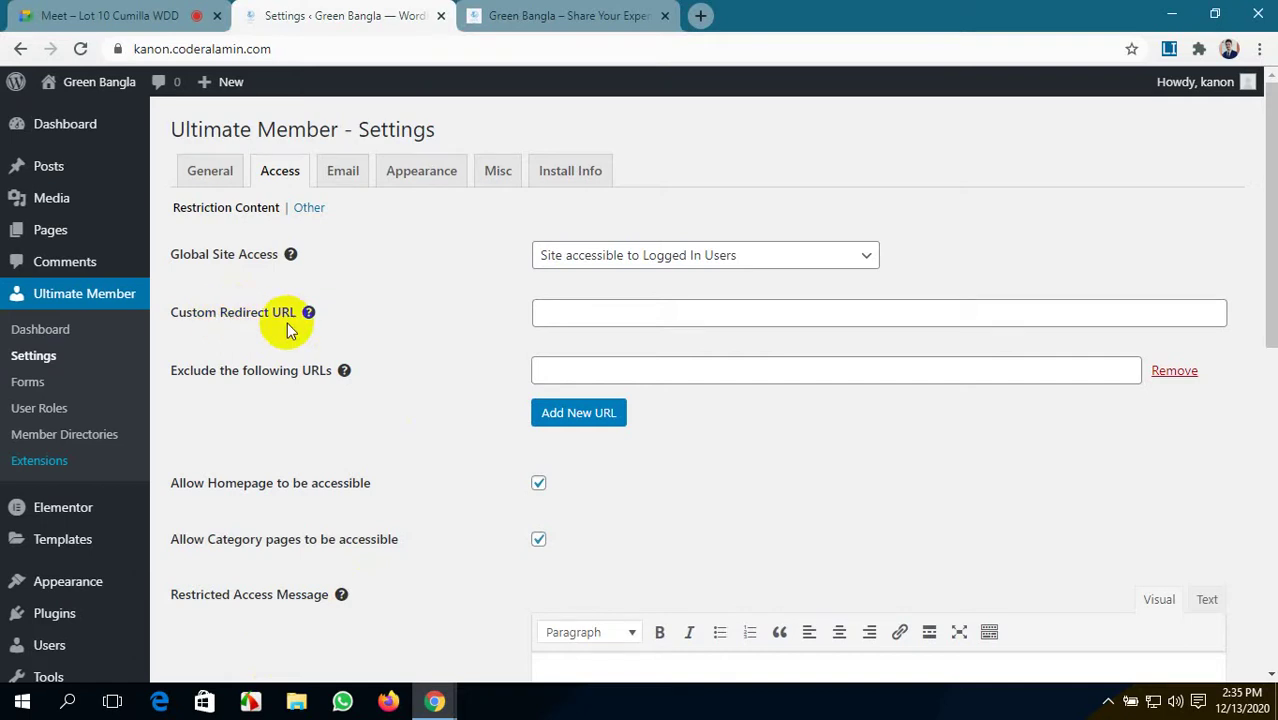
# - Copy the meeting's web address from the Google Meet browser tab for use as the redirect target
pyautogui.click(737, 372)
pyautogui.click(736, 314)
pyautogui.click(737, 362)
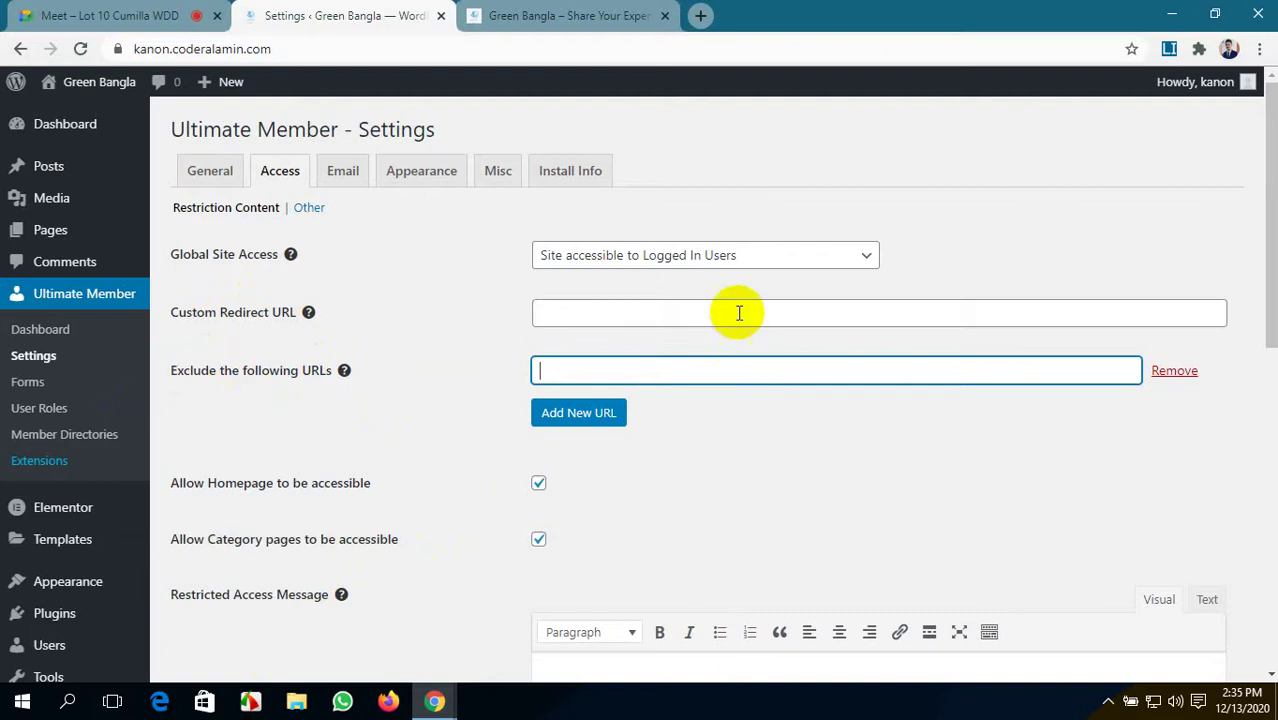
pyautogui.click(739, 314)
pyautogui.click(754, 369)
pyautogui.click(578, 14)
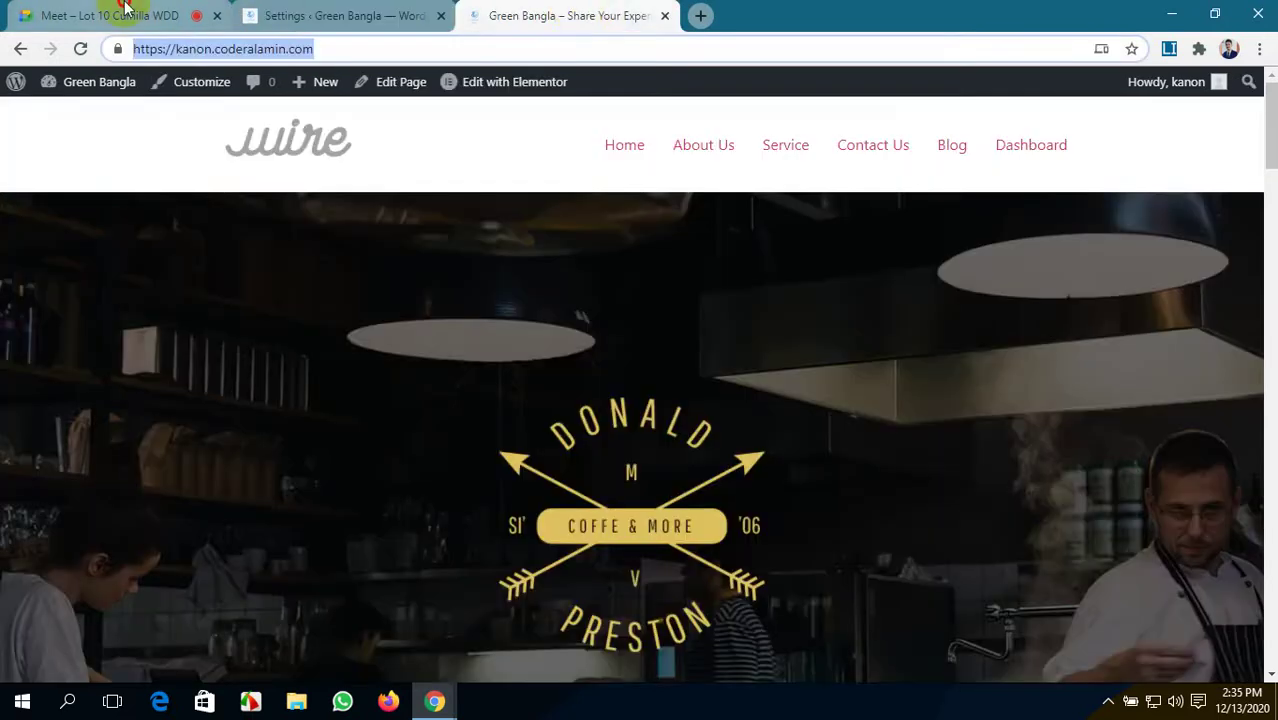
pyautogui.click(120, 15)
pyautogui.click(168, 49)
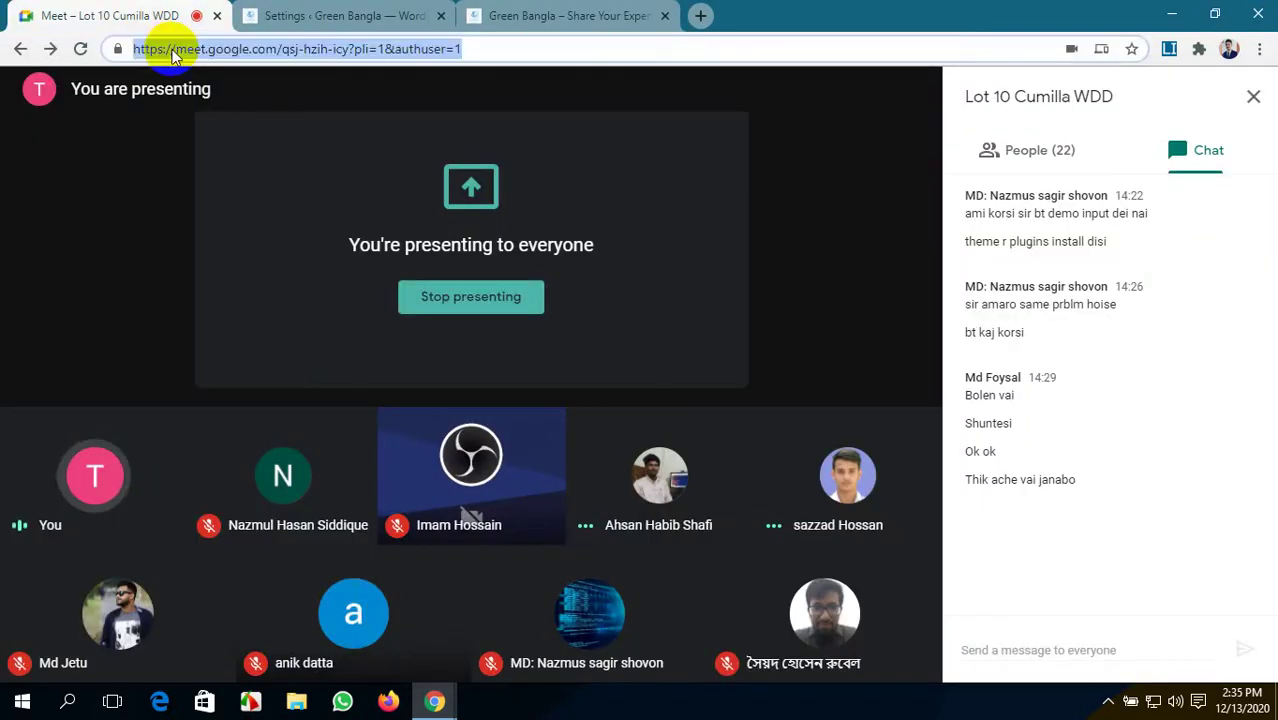
# - Set Ultimate Member's Custom Redirect URL to the copied Google Meet link and save the settings
pyautogui.click(333, 15)
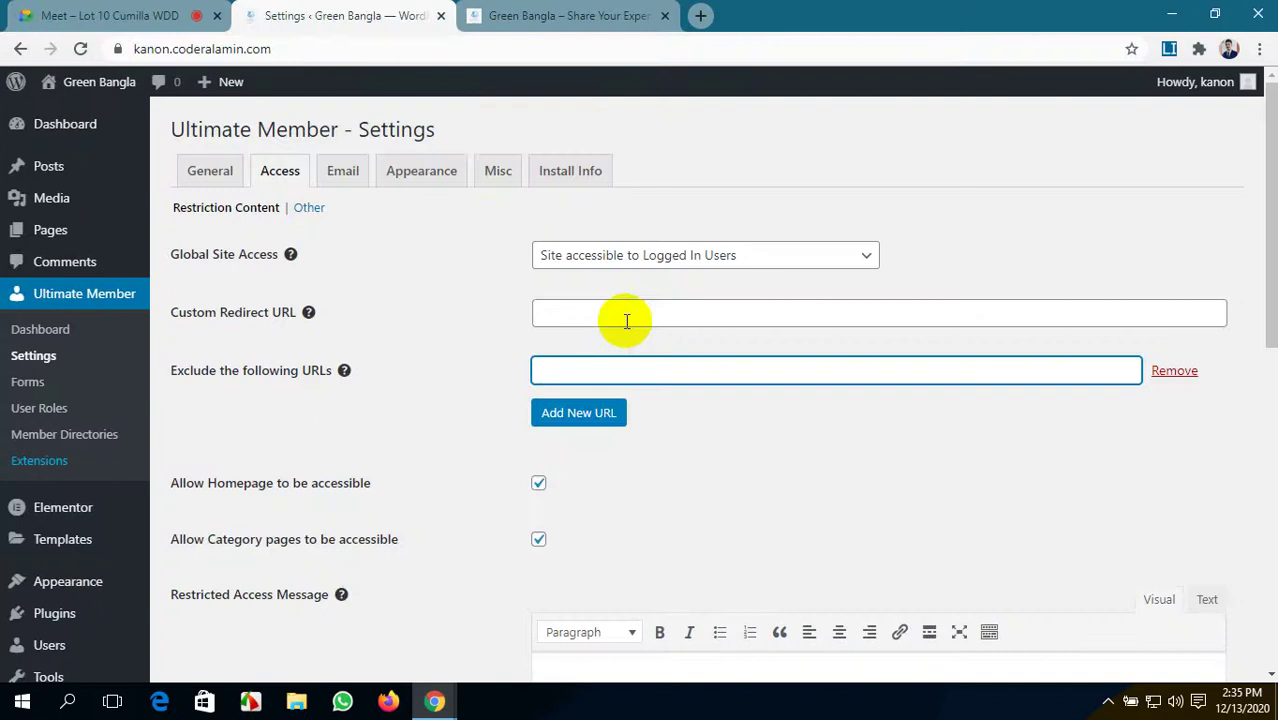
pyautogui.click(589, 311)
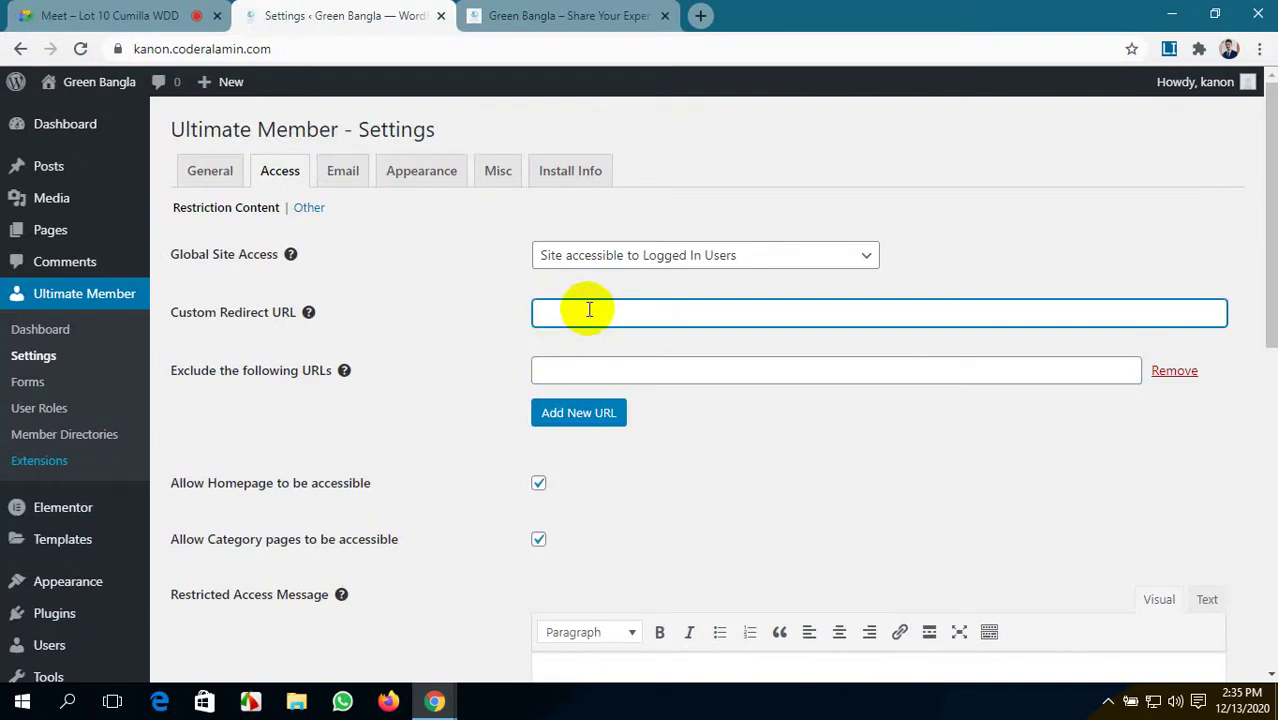
pyautogui.write('https://meet.google.com/jqy-hzhr-xyr?pli=1&authuser=1')
pyautogui.scroll(-6, 565, 448)
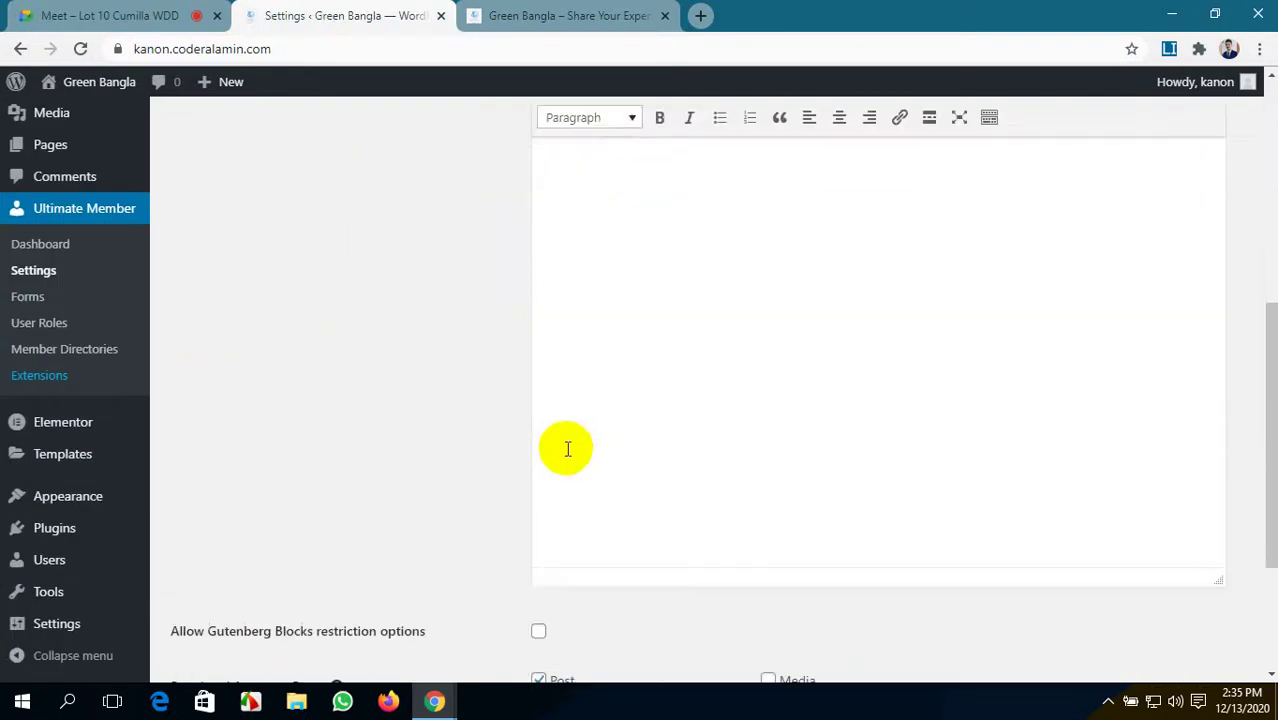
pyautogui.click(249, 595)
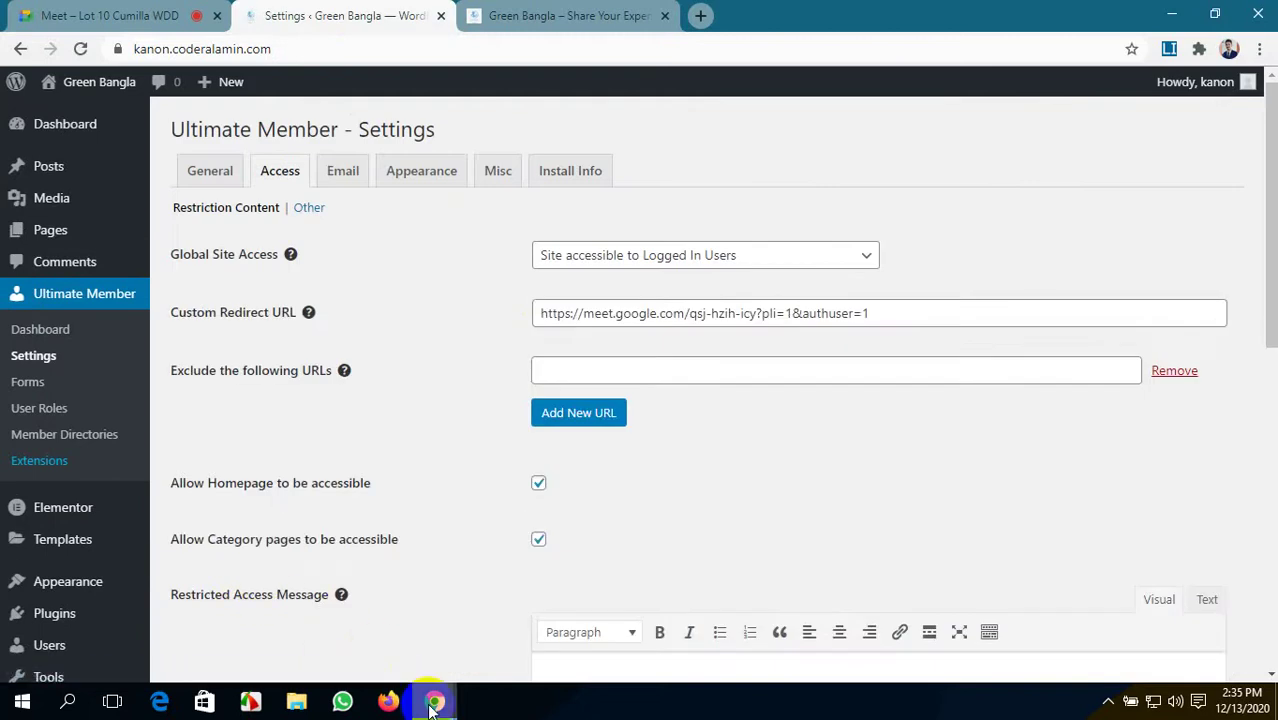
# - Switch to the incognito window and reload the kanon.coderalamin.com homepage as a logged-out visitor
pyautogui.moveTo(428, 697)
pyautogui.click(610, 652)
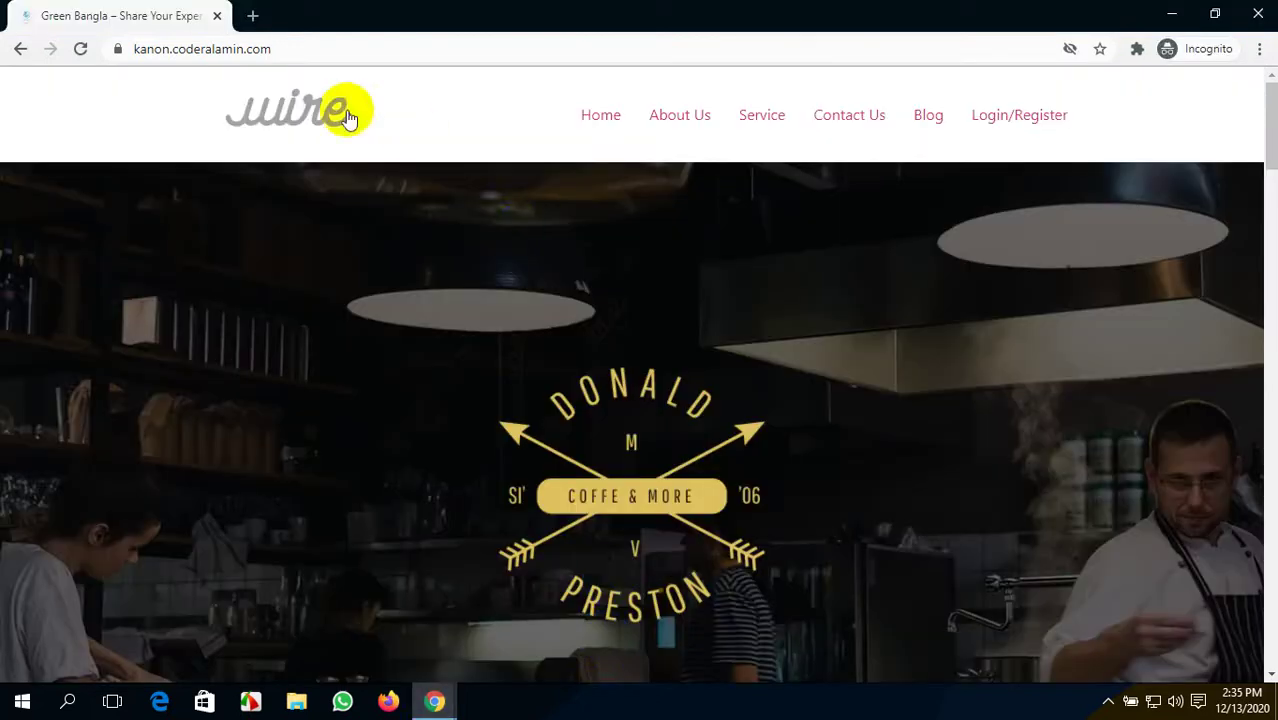
pyautogui.click(282, 52)
pyautogui.click(339, 48)
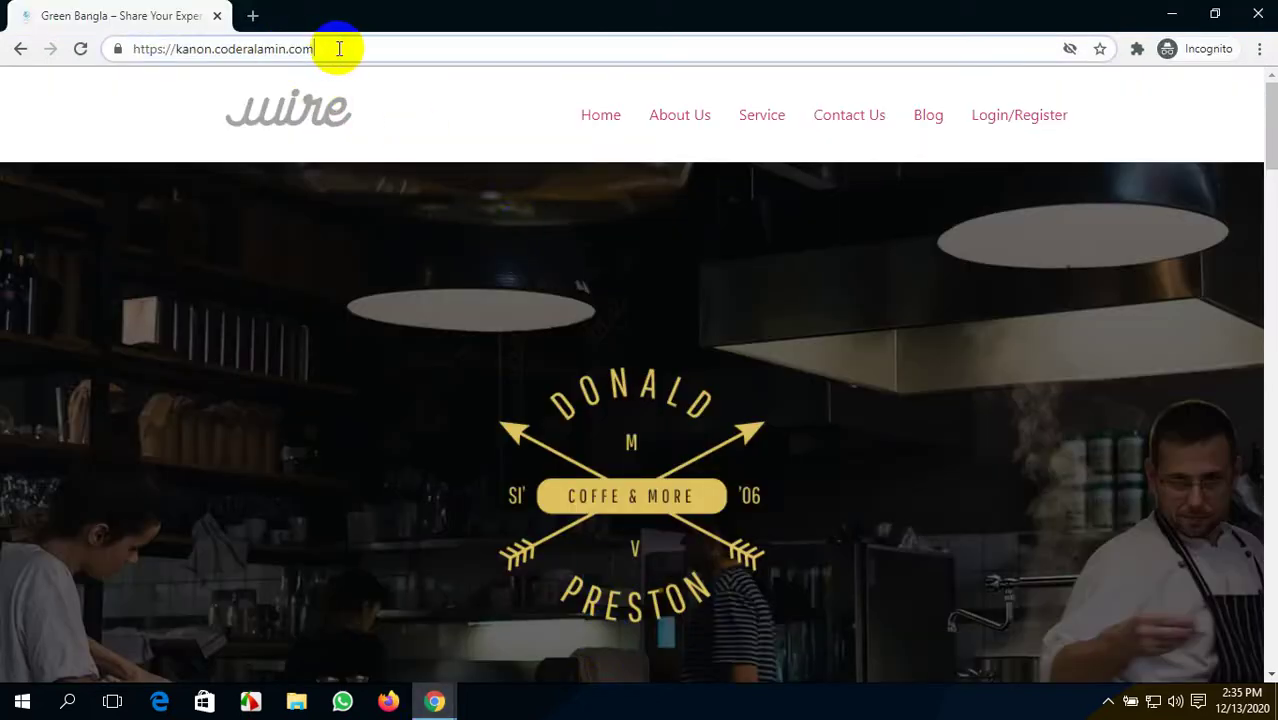
pyautogui.press('Return')
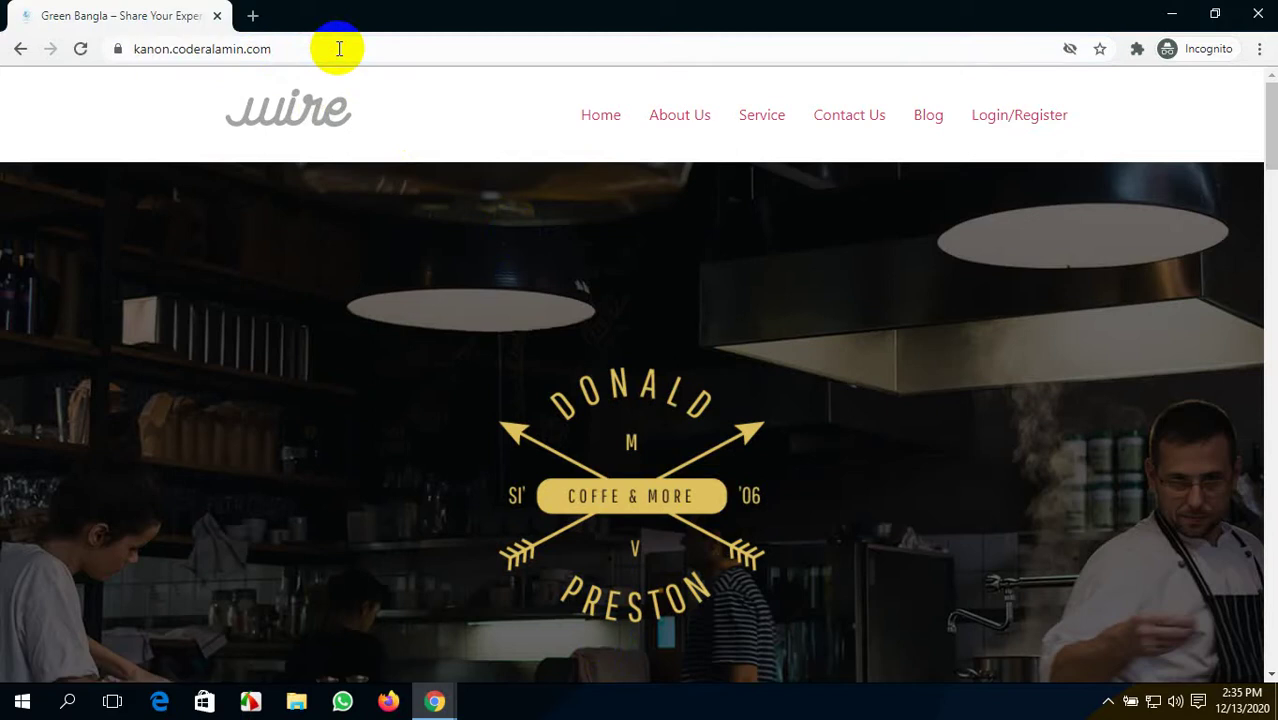
pyautogui.scroll(-1, 385, 568)
pyautogui.scroll(1, 381, 562)
# - Open the About Us page to test the redirect, dismiss the camera and microphone request, and close the incognito window
pyautogui.click(665, 117)
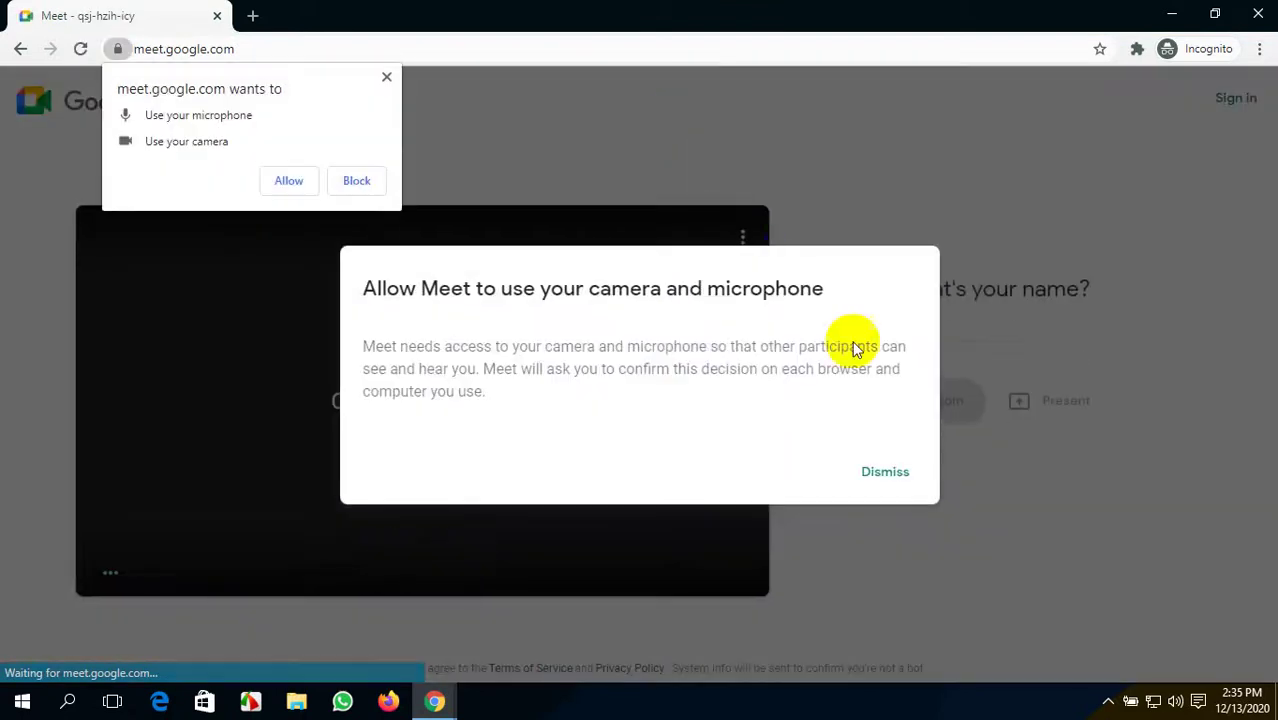
pyautogui.click(386, 77)
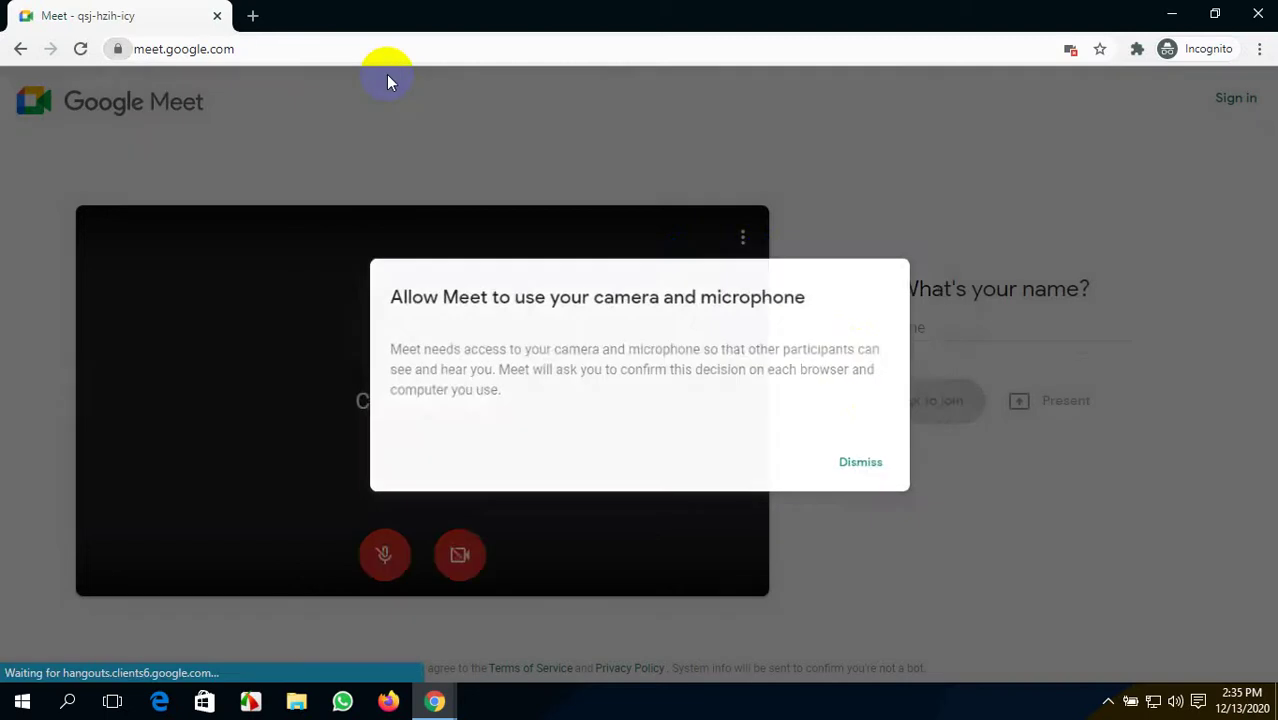
pyautogui.click(217, 18)
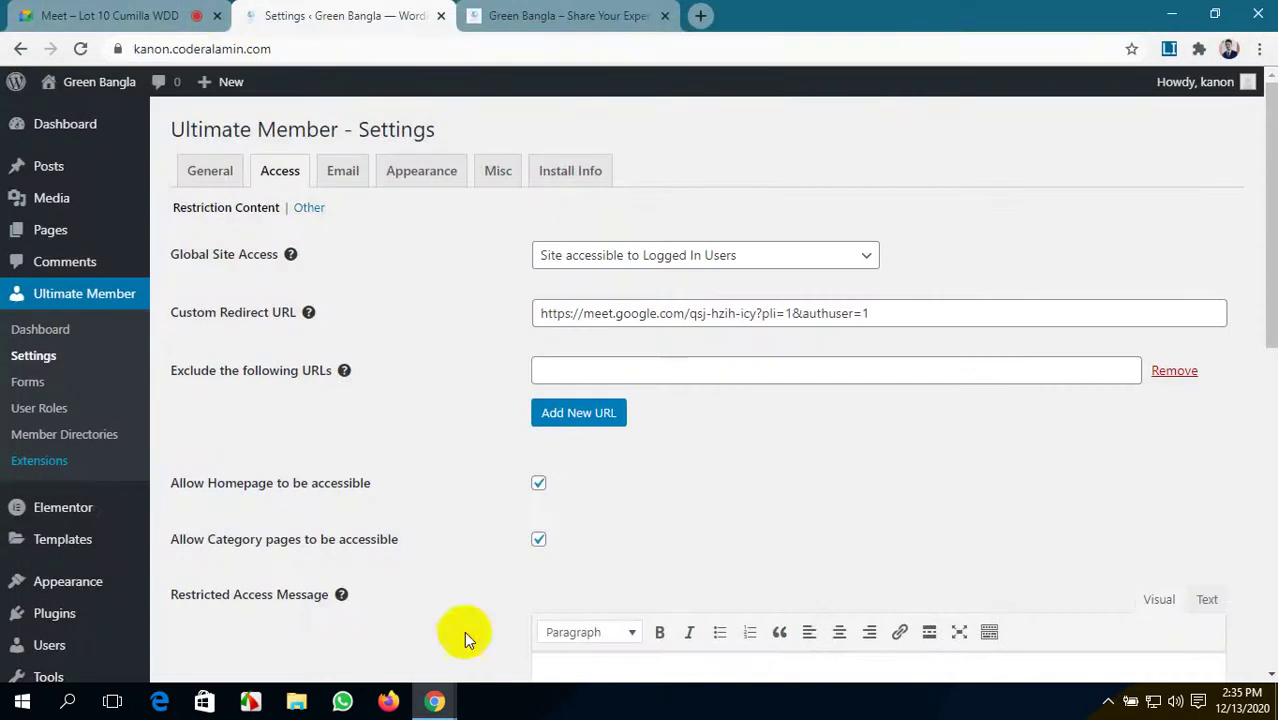
pyautogui.click(400, 706)
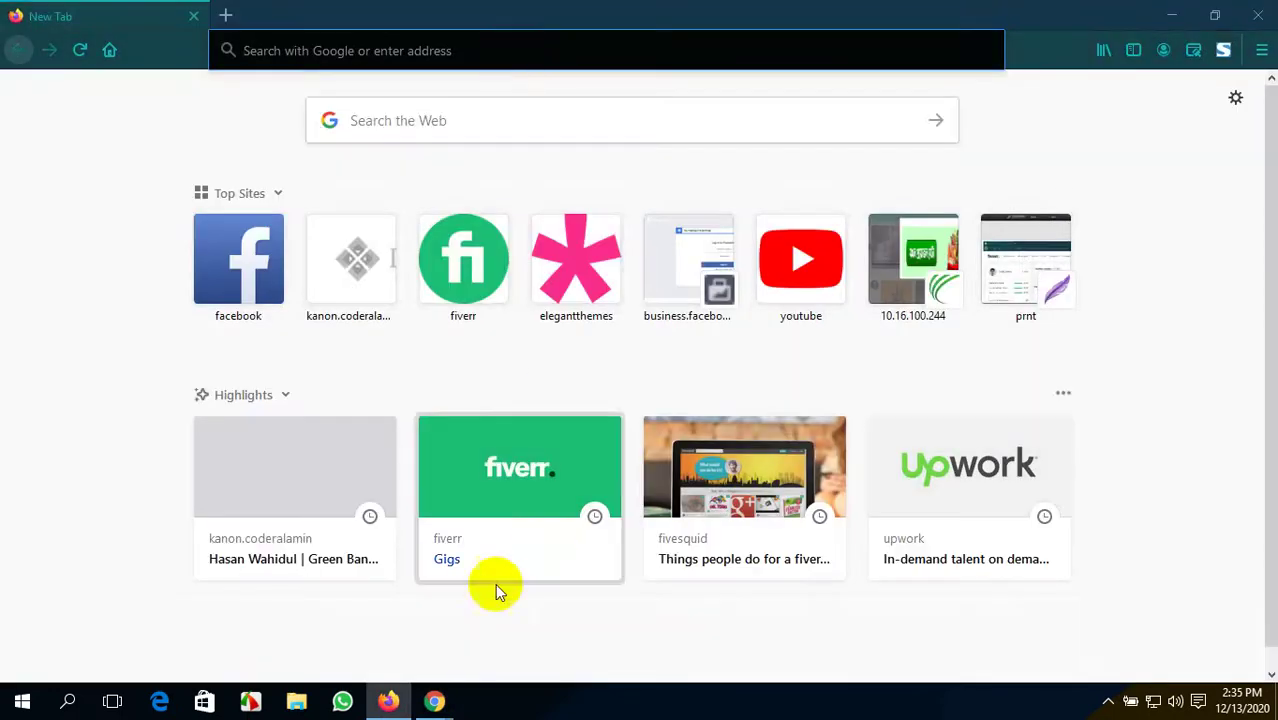
pyautogui.moveTo(434, 700)
pyautogui.click(382, 634)
pyautogui.click(530, 12)
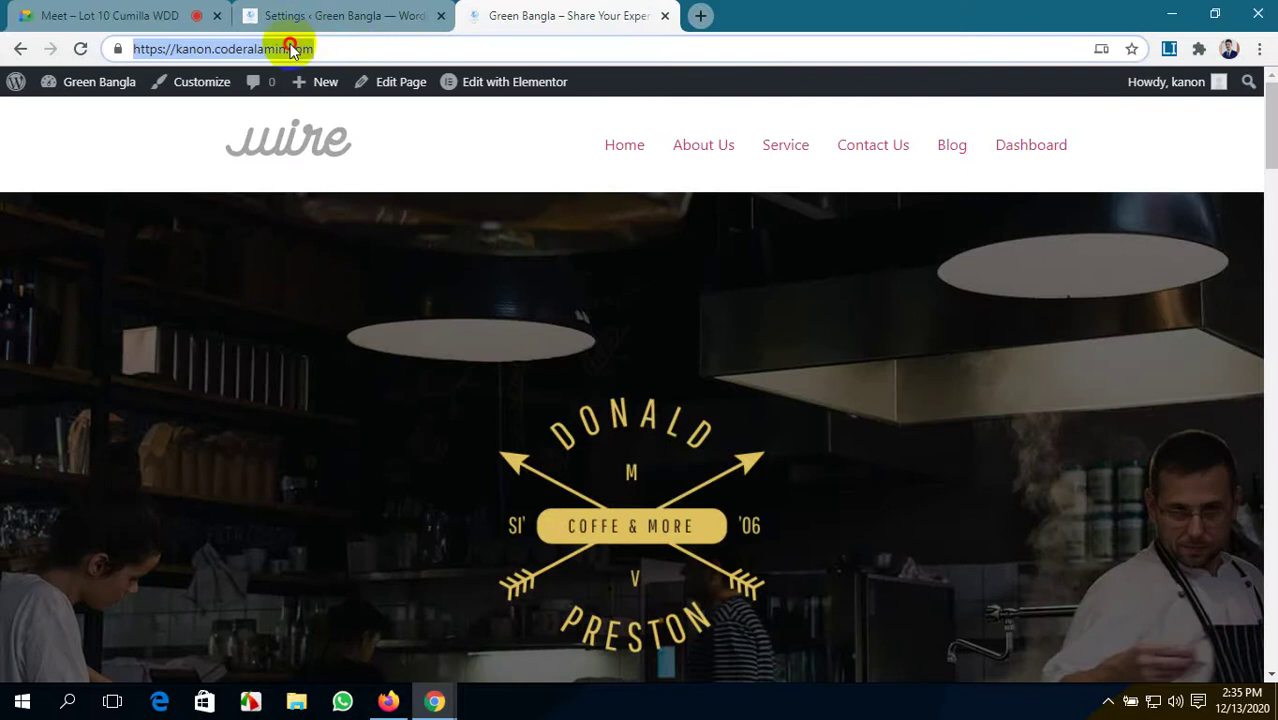
pyautogui.click(290, 48)
pyautogui.moveTo(331, 46); pyautogui.dragTo(97, 50)
pyautogui.hotkey('ctrl', 'c')
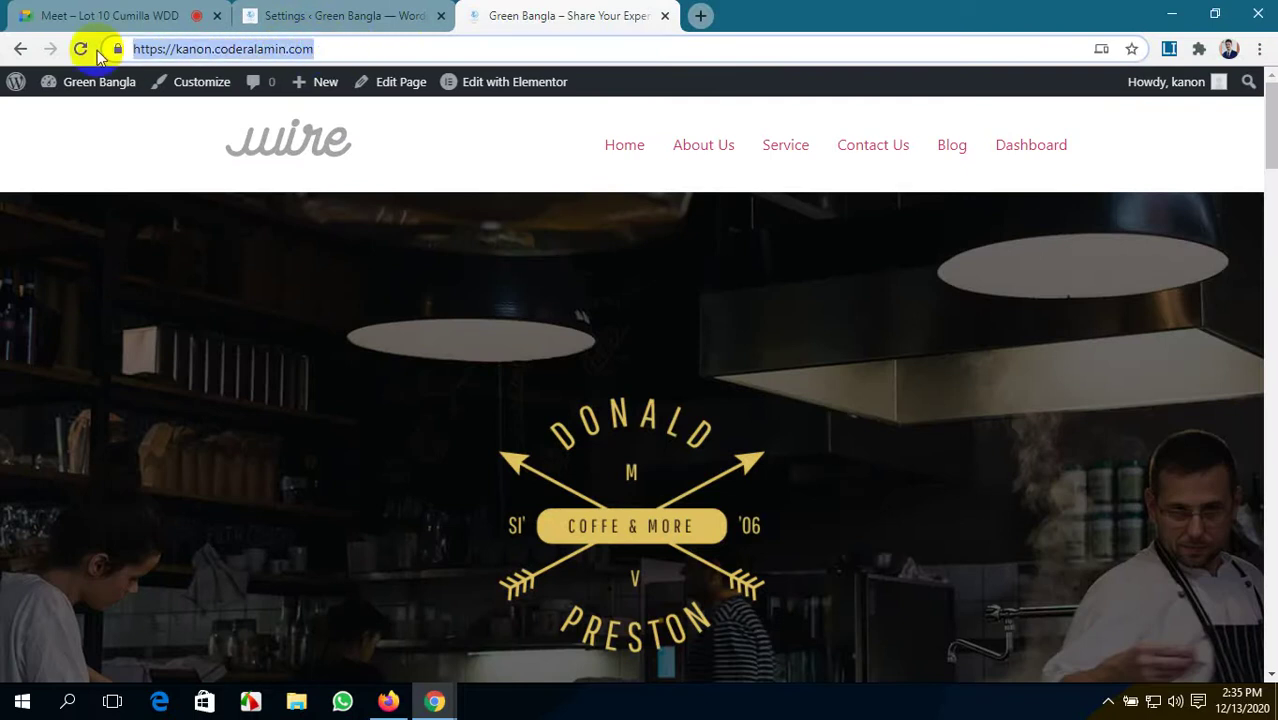
pyautogui.click(388, 700)
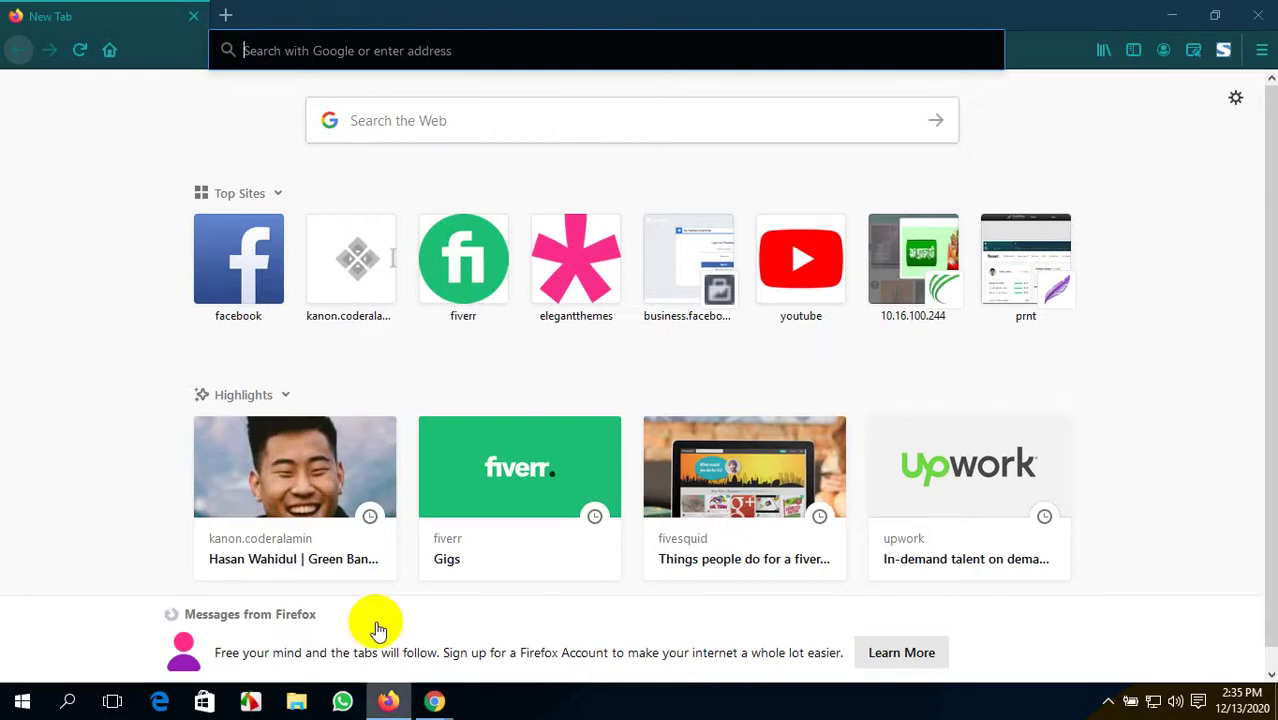
pyautogui.click(336, 52)
pyautogui.hotkey('ctrl', 'v')
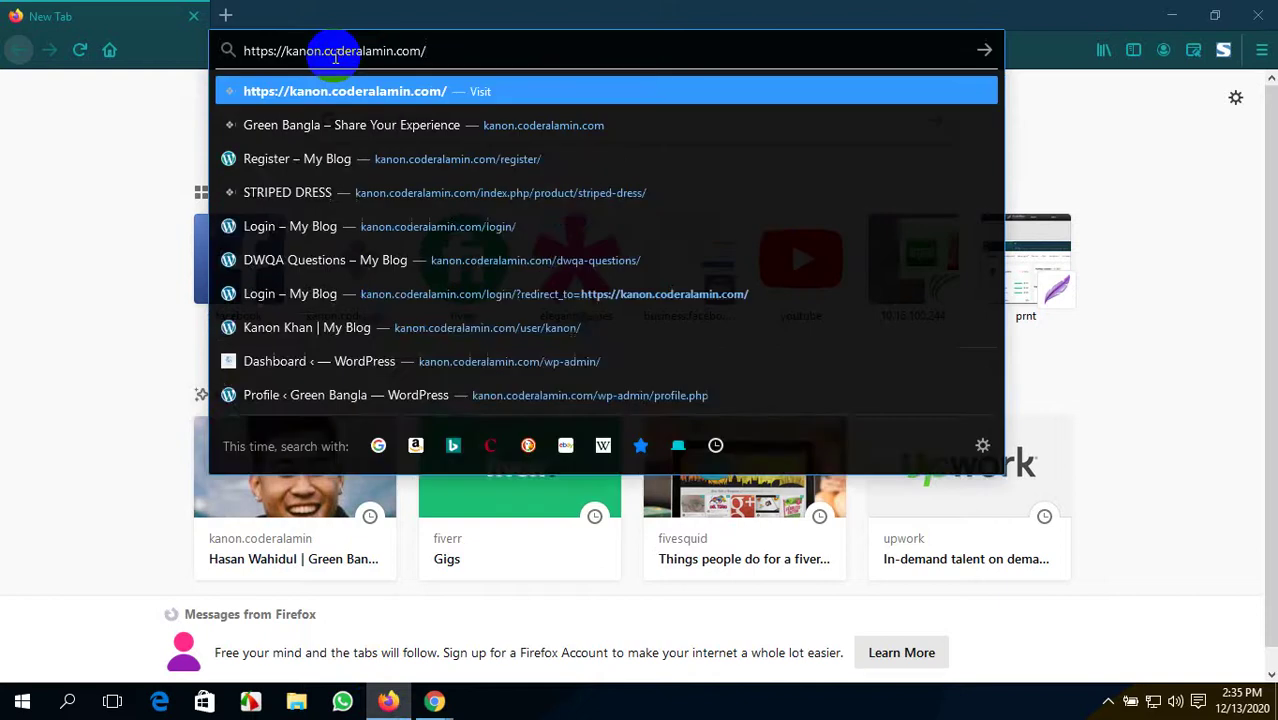
pyautogui.press('Return')
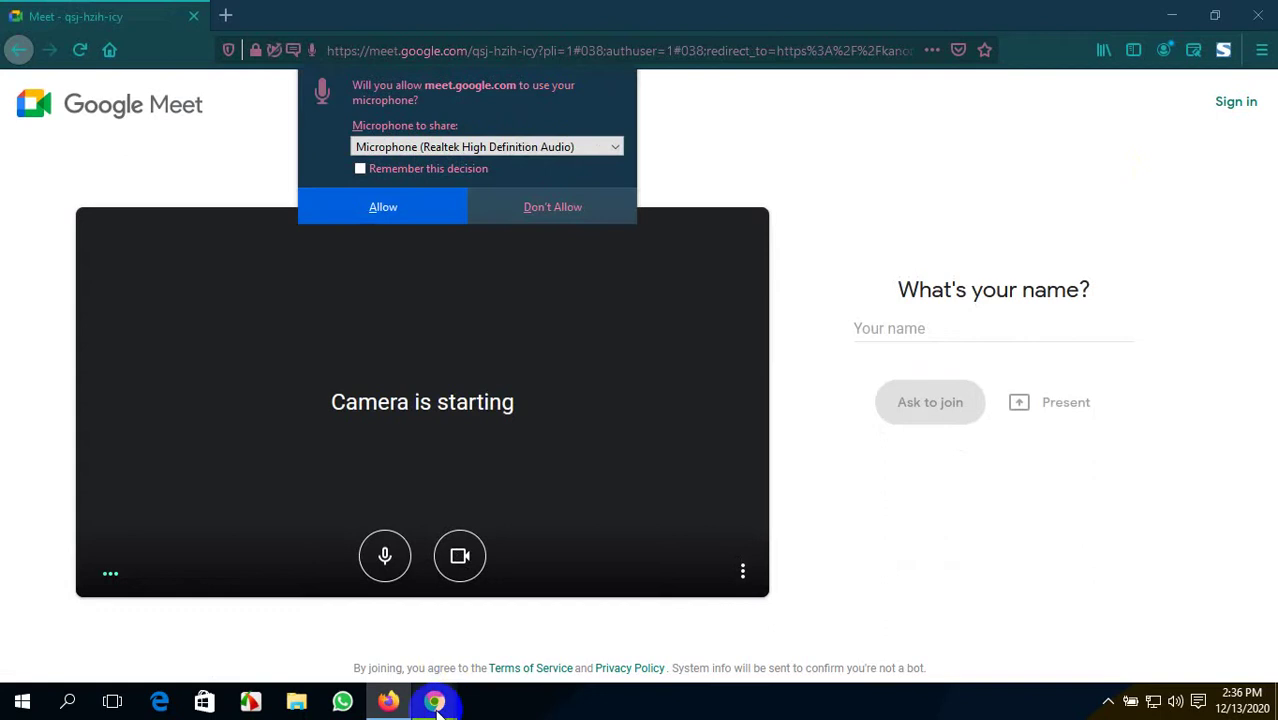
# - Switch back to Chrome, open the site's Service page, copy its address and return to the homepage
pyautogui.moveTo(434, 701)
pyautogui.click(359, 655)
pyautogui.click(307, 10)
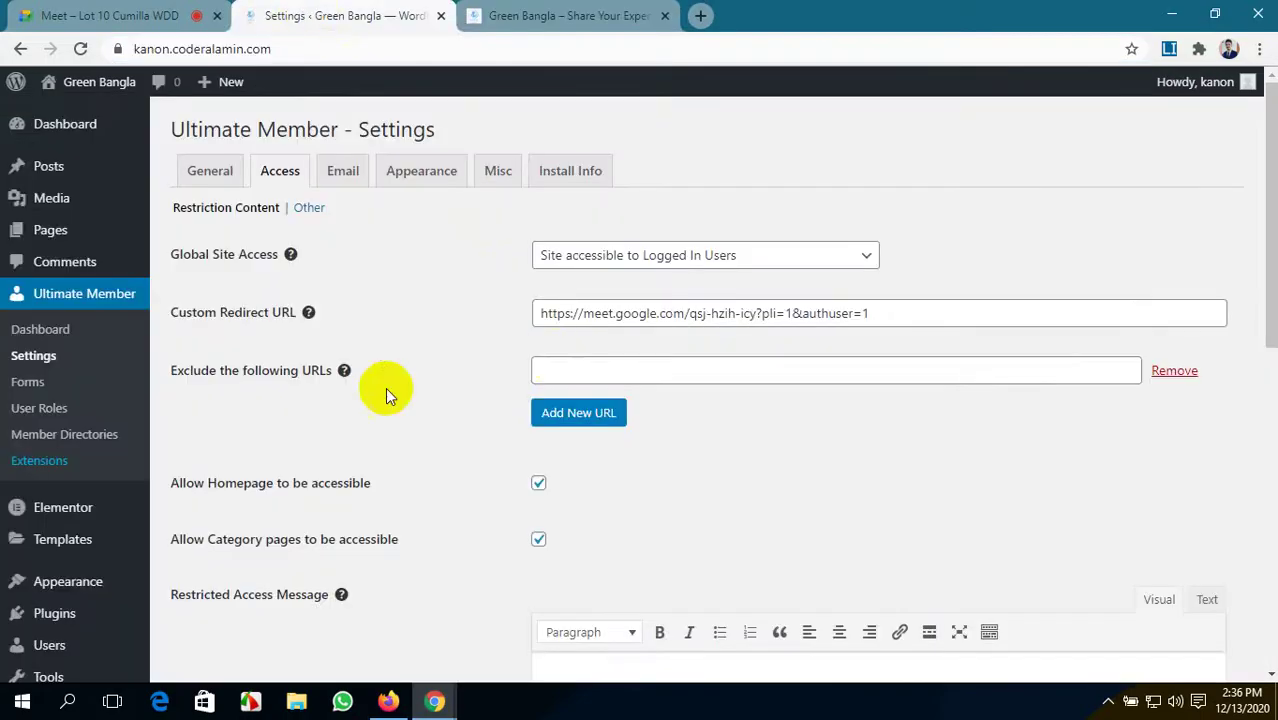
pyautogui.click(590, 368)
pyautogui.click(533, 10)
pyautogui.click(779, 155)
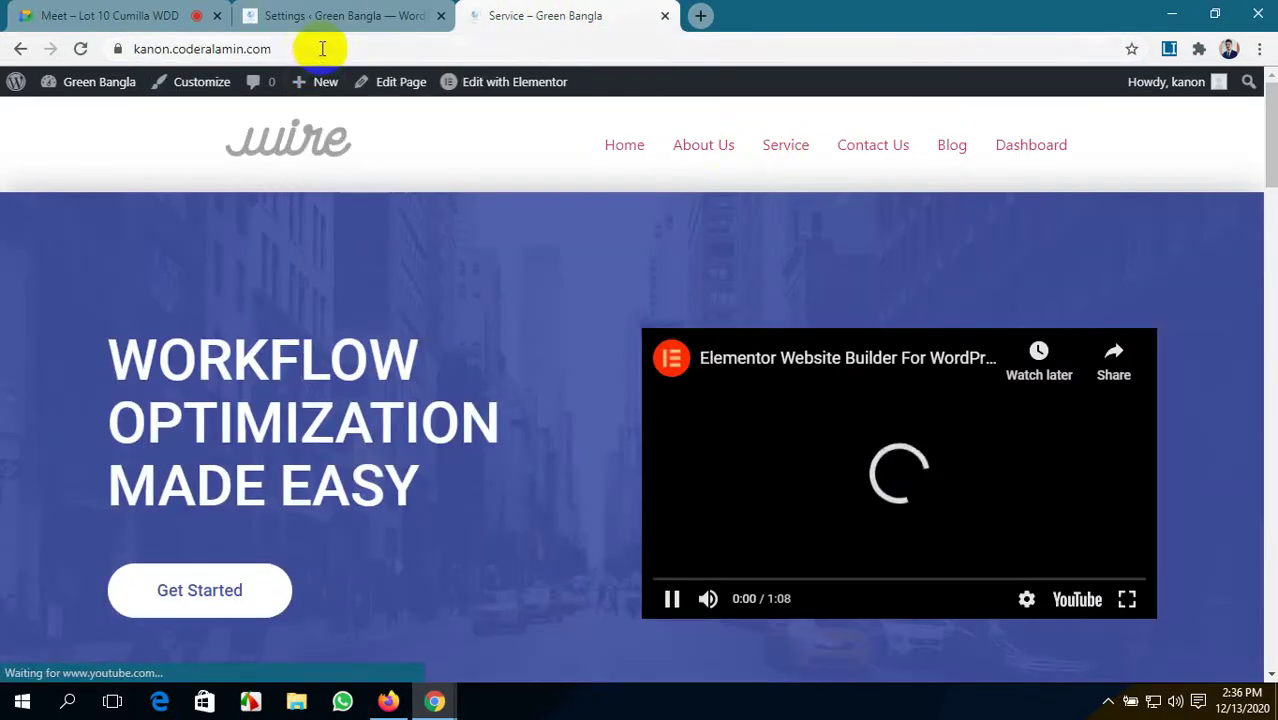
pyautogui.click(321, 50)
pyautogui.hotkey('ctrl', 'c')
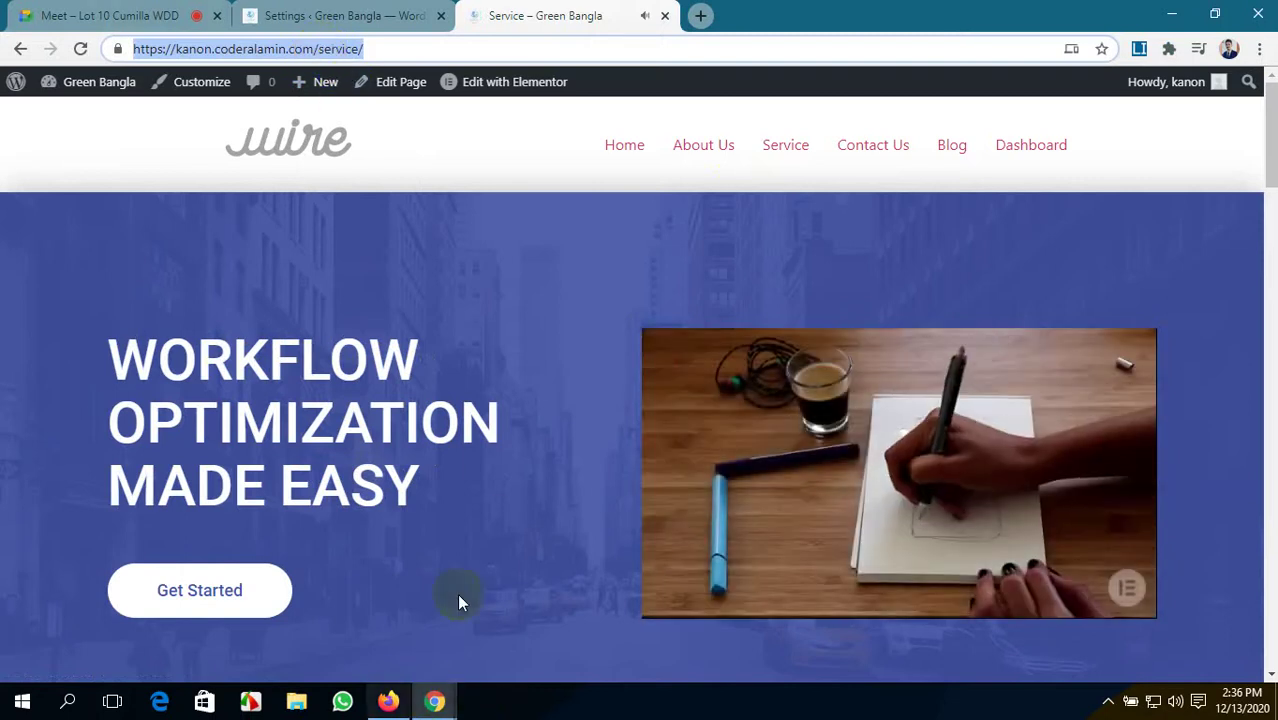
pyautogui.click(621, 143)
pyautogui.click(348, 10)
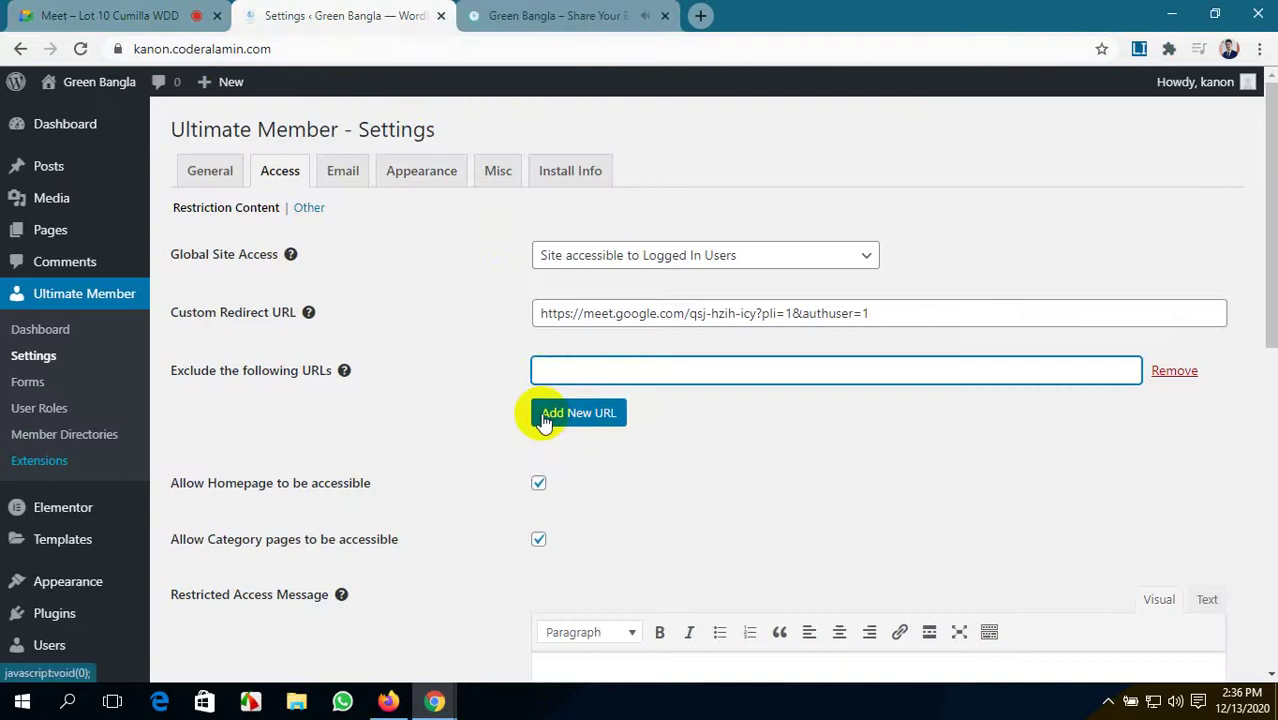
pyautogui.hotkey('ctrl', 'v')
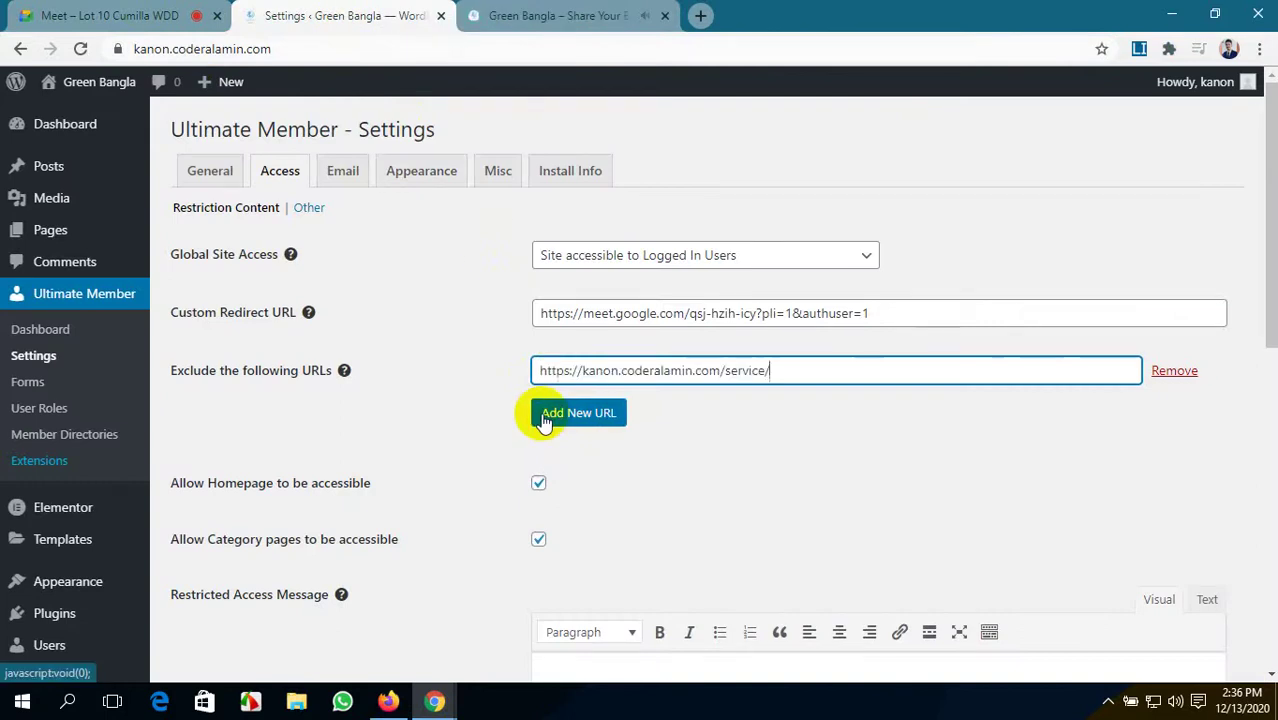
pyautogui.scroll(-7, 555, 480)
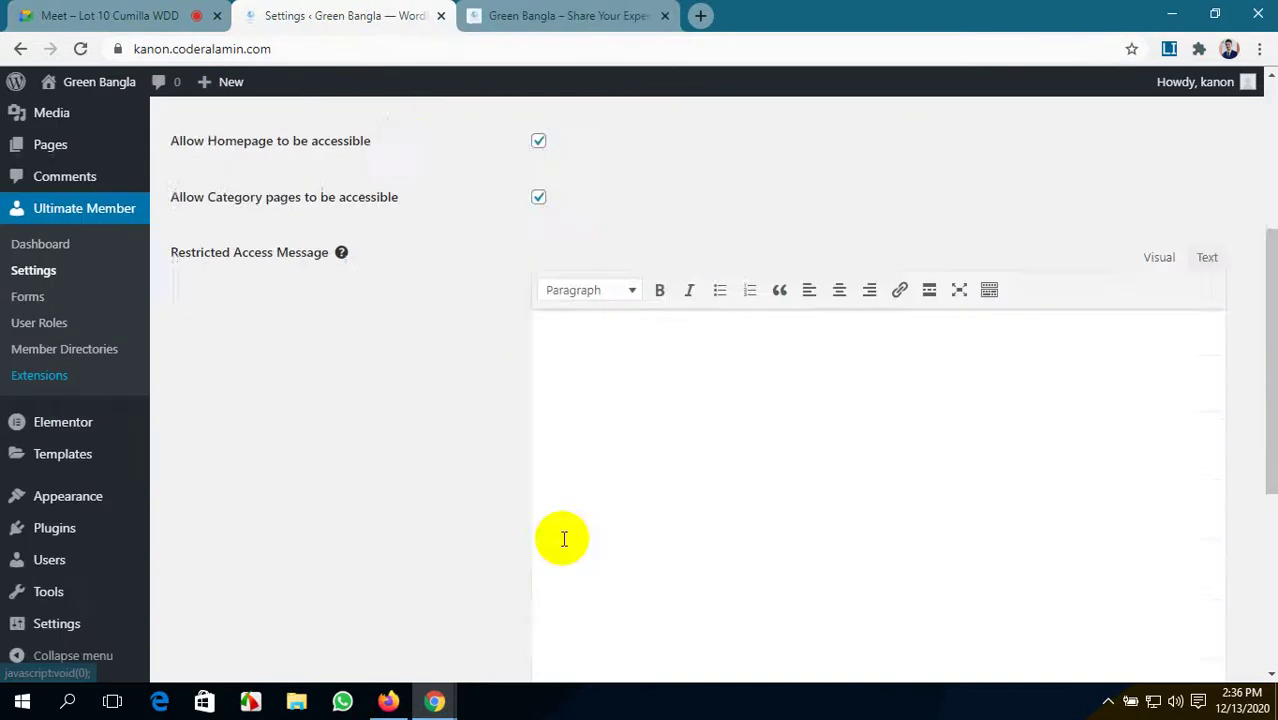
pyautogui.click(200, 587)
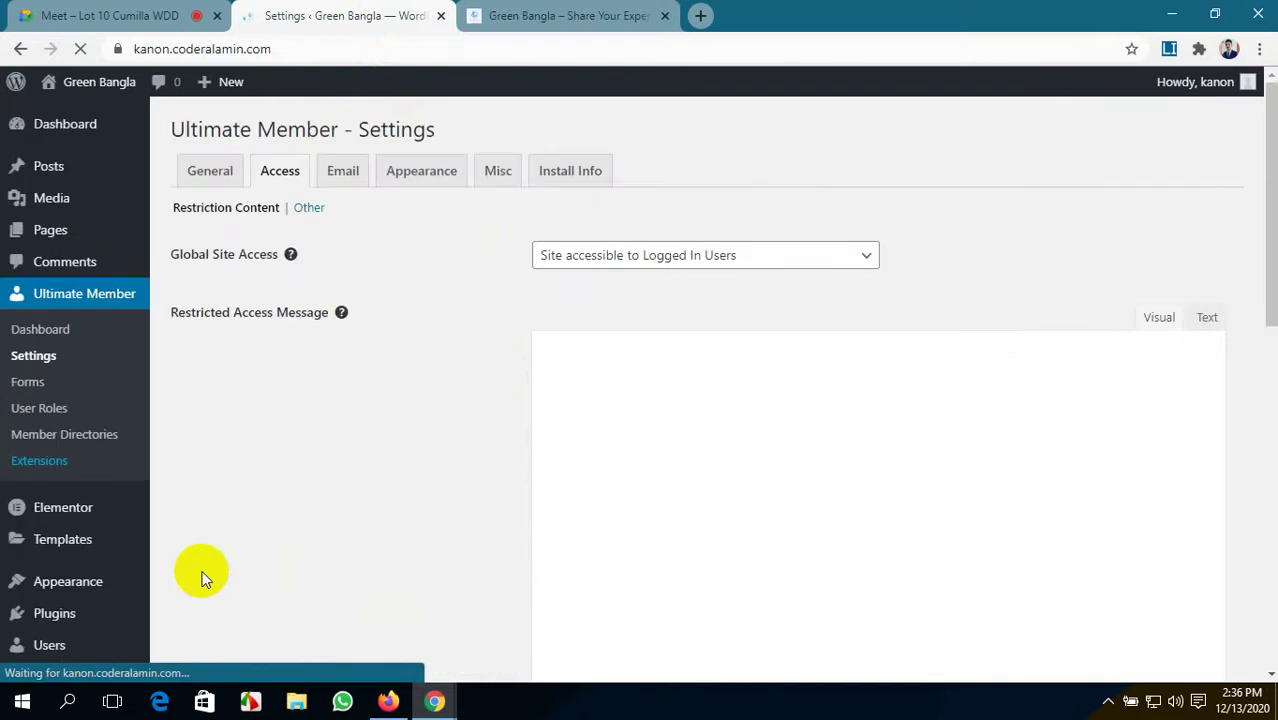
# - In Firefox, deny Google Meet access to the microphone and camera and go back to the Green Bangla homepage
pyautogui.click(393, 700)
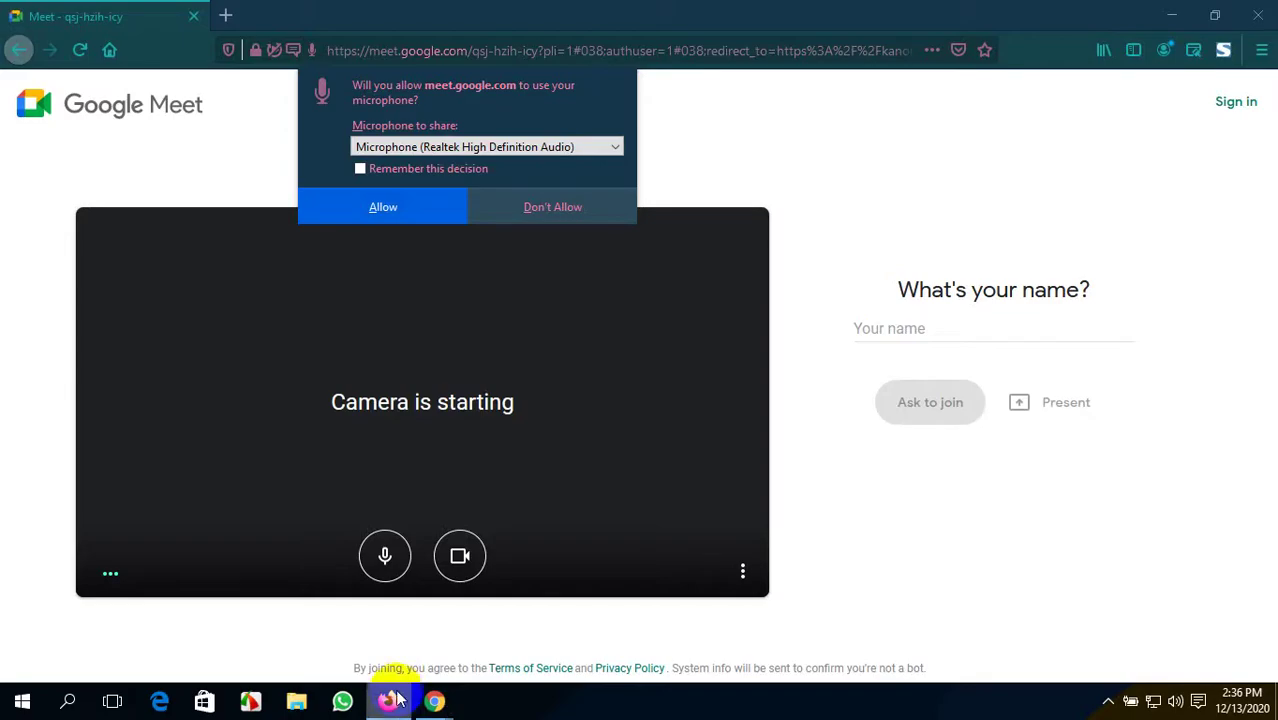
pyautogui.click(571, 206)
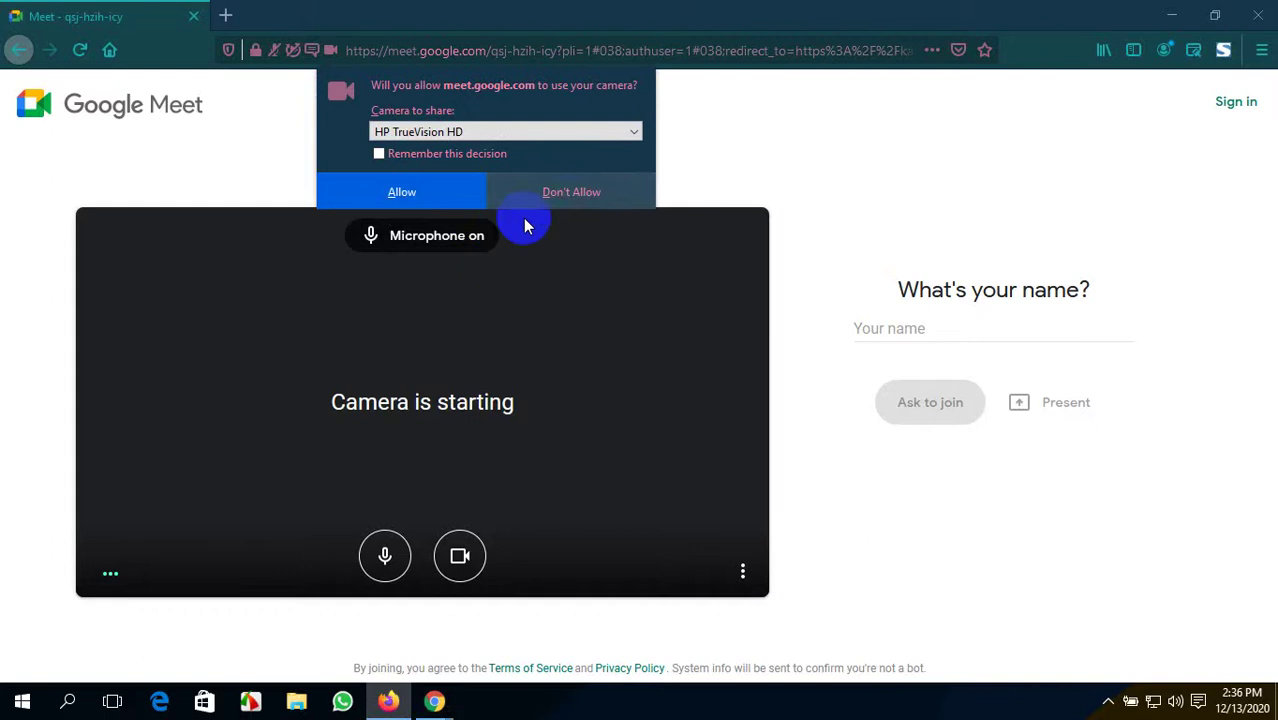
pyautogui.click(540, 186)
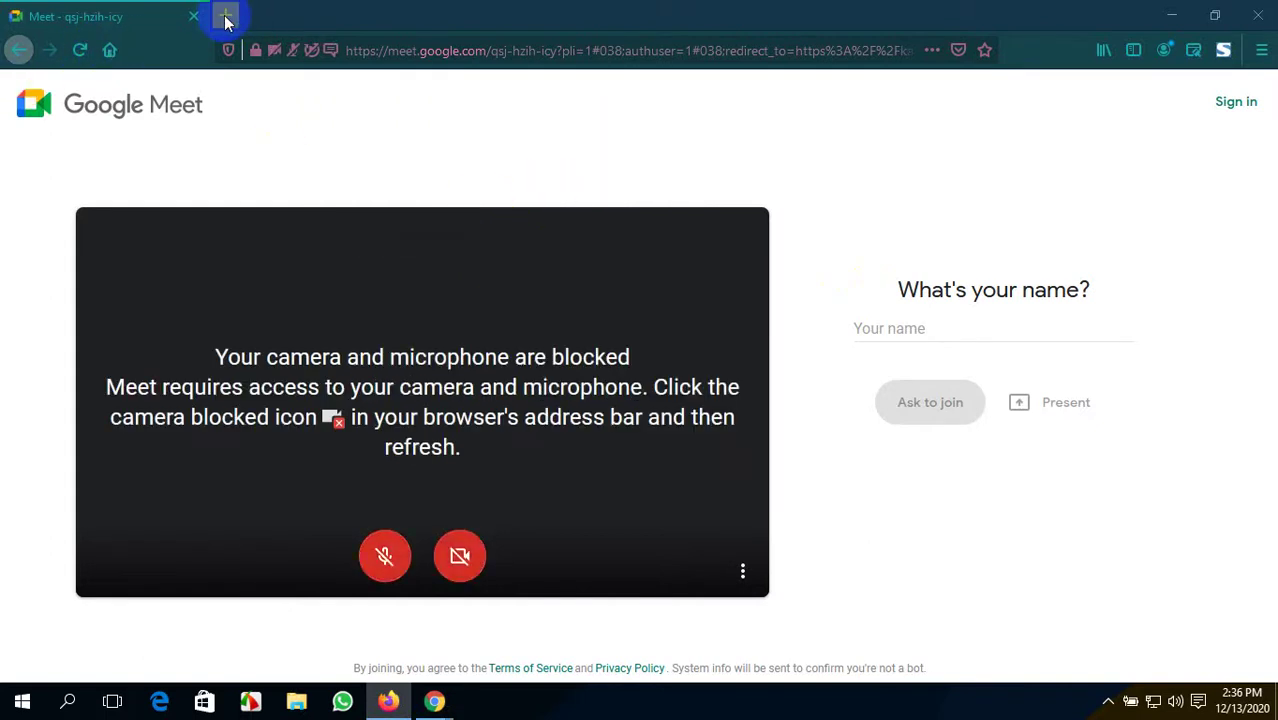
pyautogui.click(18, 52)
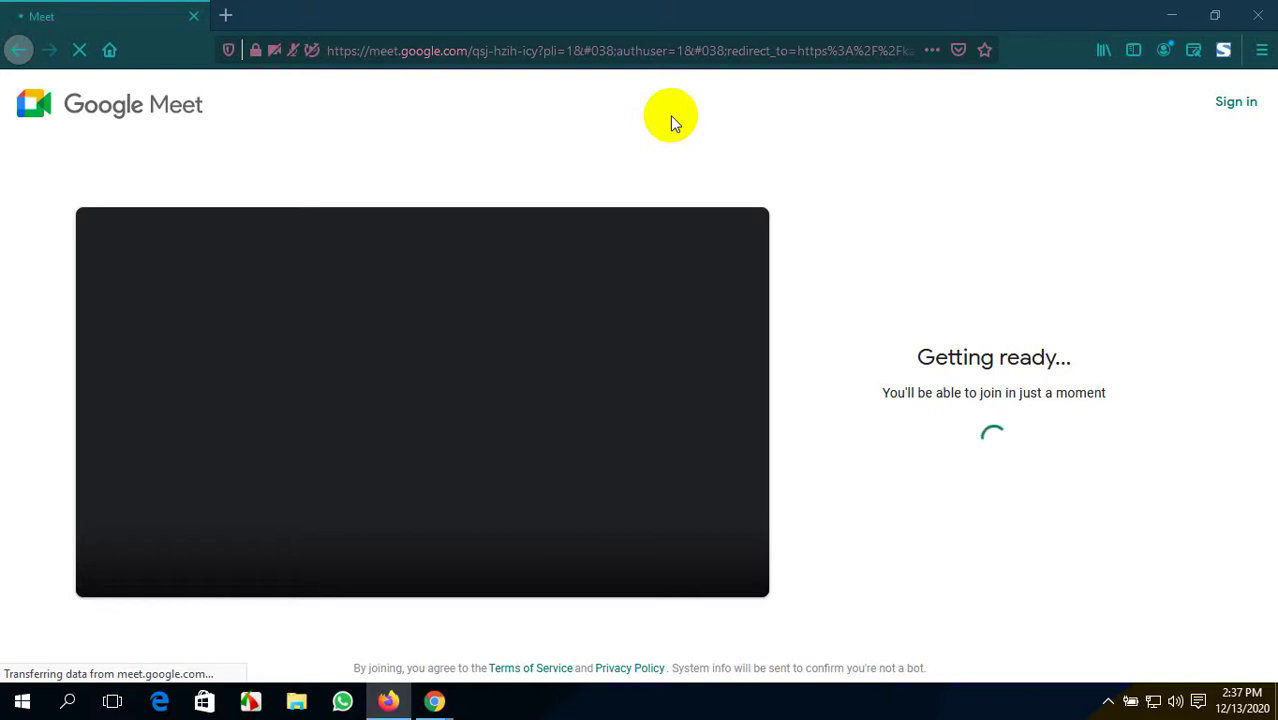
pyautogui.click(9, 54)
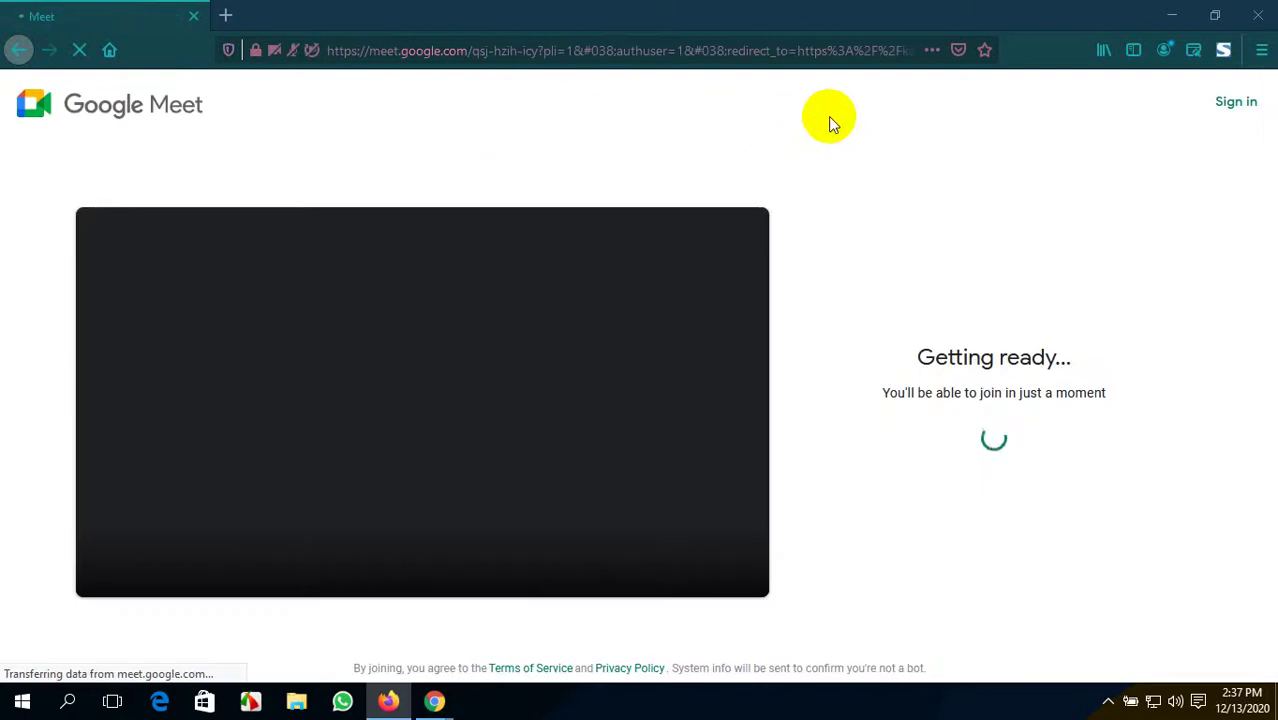
pyautogui.click(13, 52)
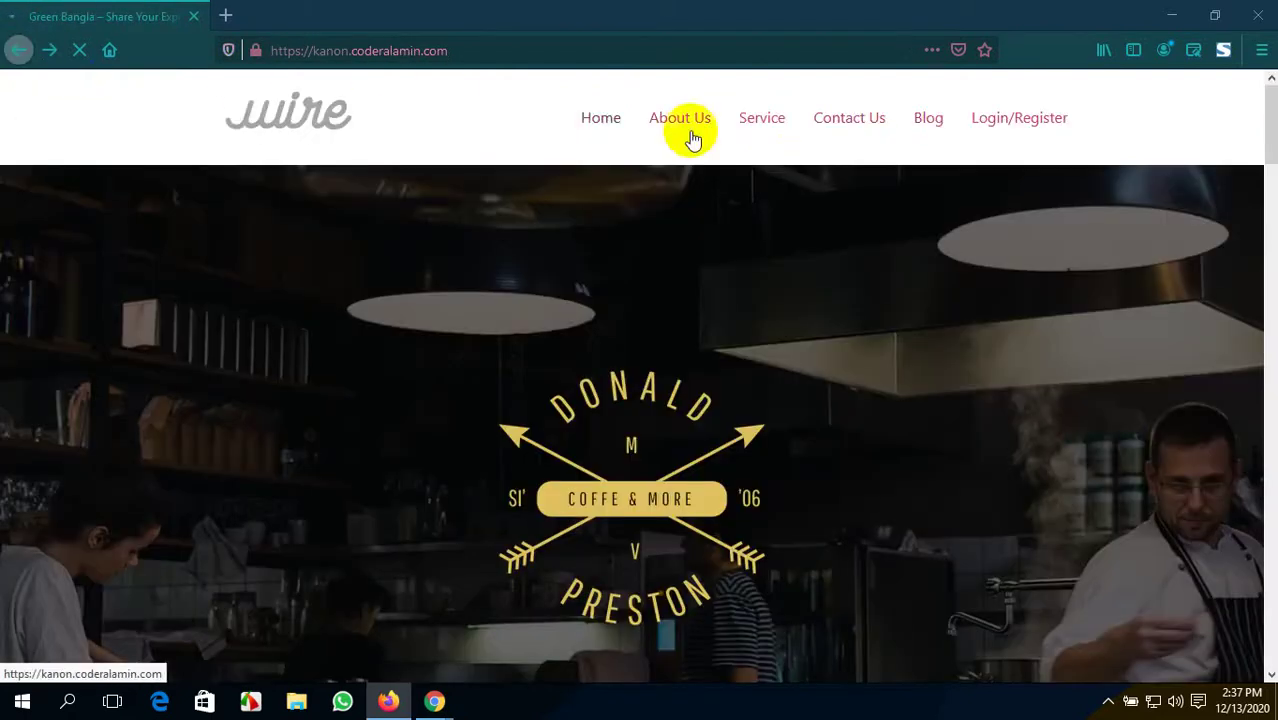
# - Open the Service page as a logged-out visitor and look through its content to check the URL exclusion
pyautogui.click(762, 118)
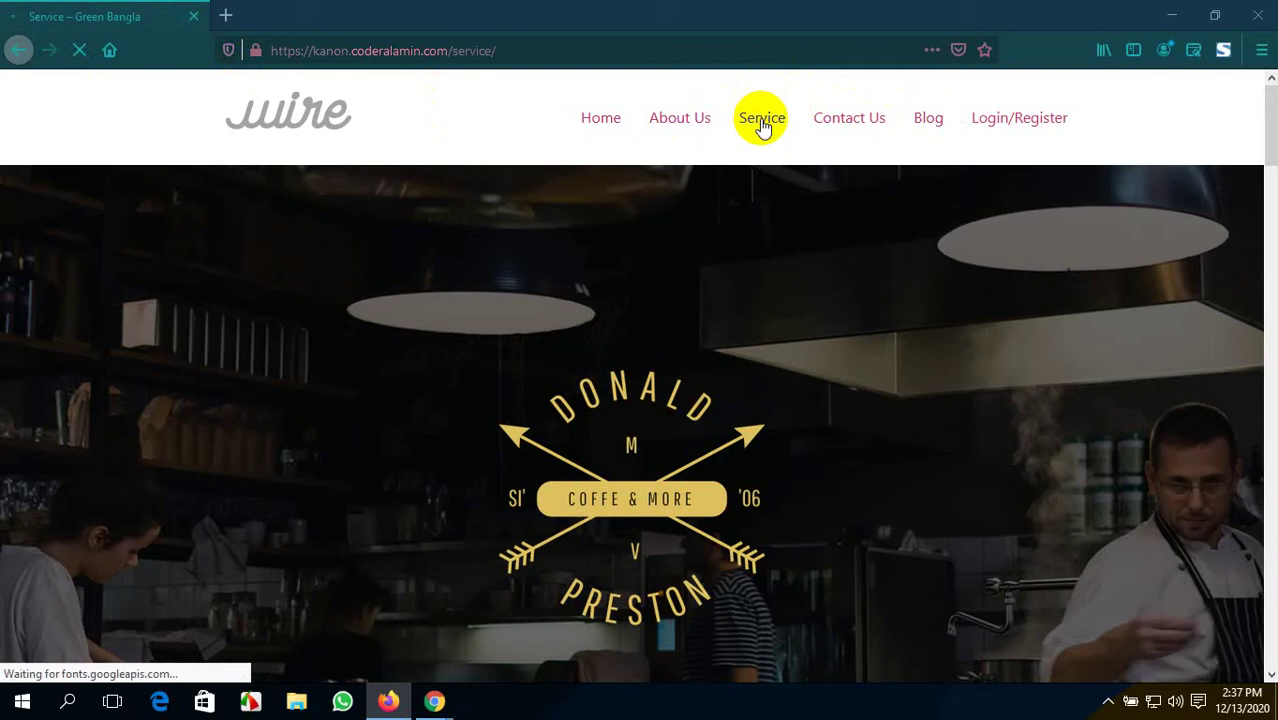
pyautogui.scroll(-1, 549, 360)
pyautogui.scroll(-10, 551, 360)
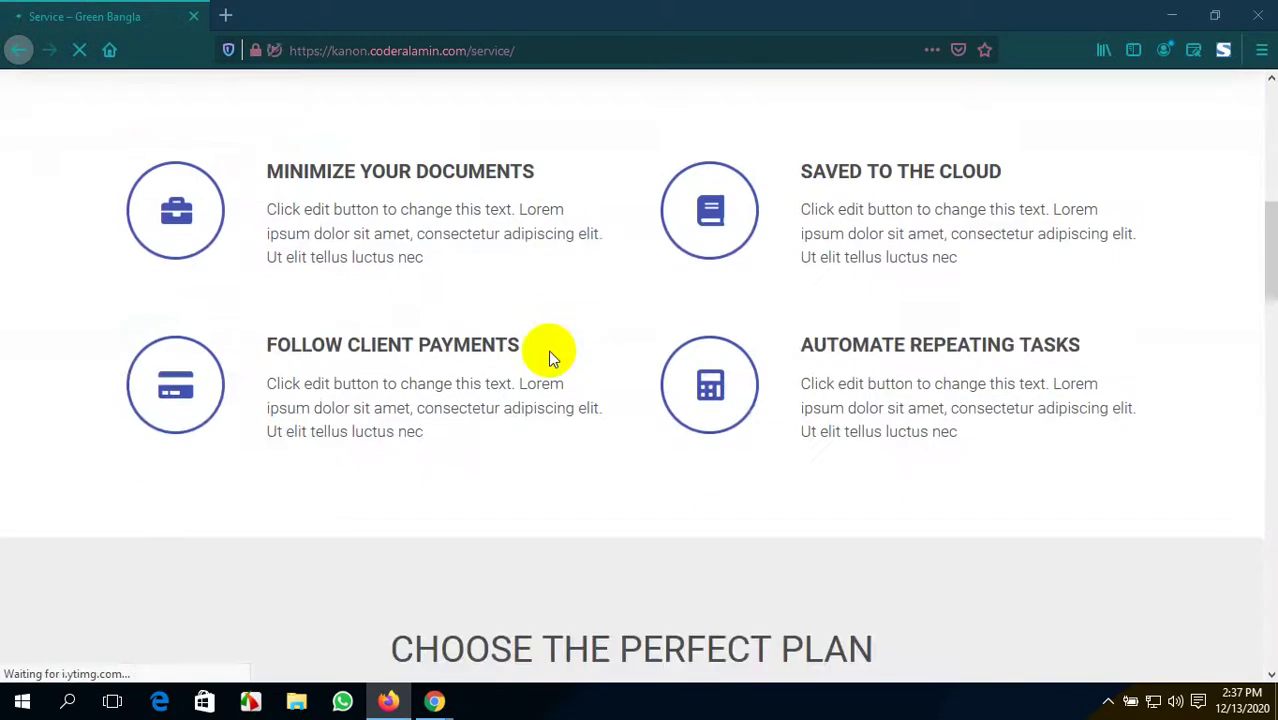
pyautogui.scroll(-8, 548, 355)
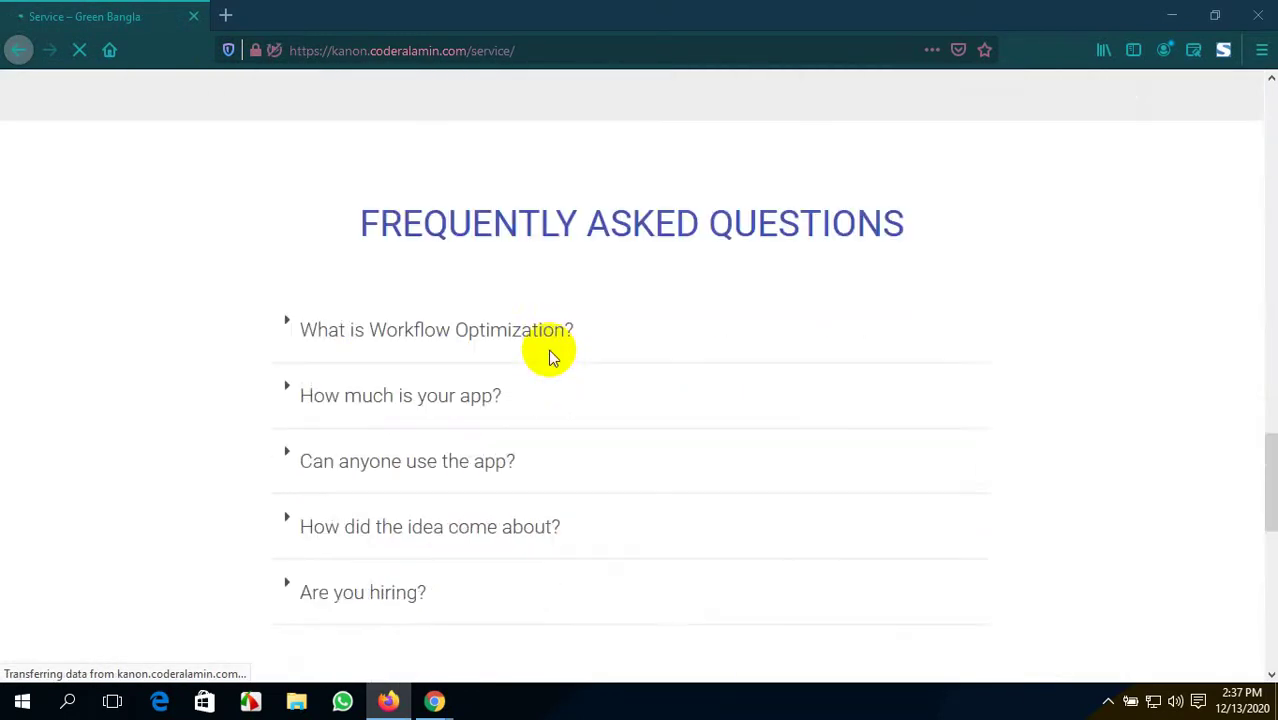
# - Review the Service page from the Frequently Asked Questions section back up to its header
pyautogui.scroll(20, 549, 350)
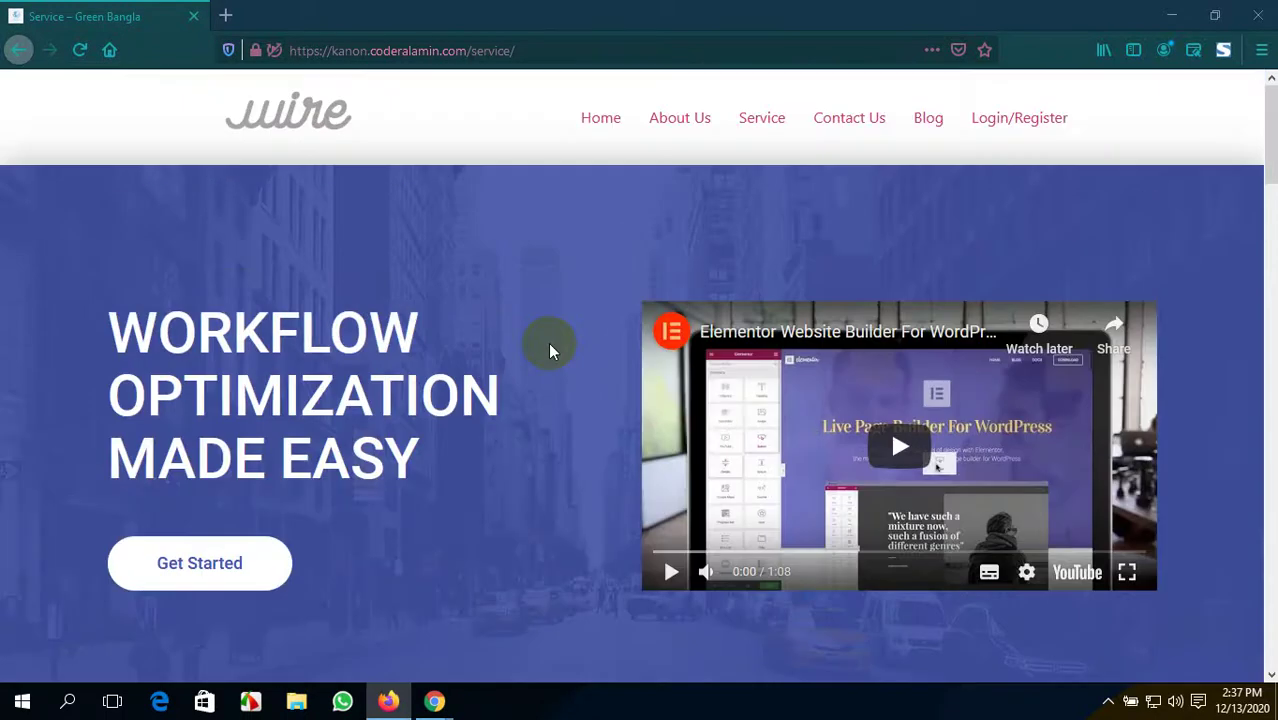
pyautogui.scroll(-1, 548, 342)
pyautogui.scroll(1, 548, 342)
# - Switch to Chrome, check the Google Meet call's address and return to the Ultimate Member access settings
pyautogui.moveTo(437, 703)
pyautogui.click(328, 631)
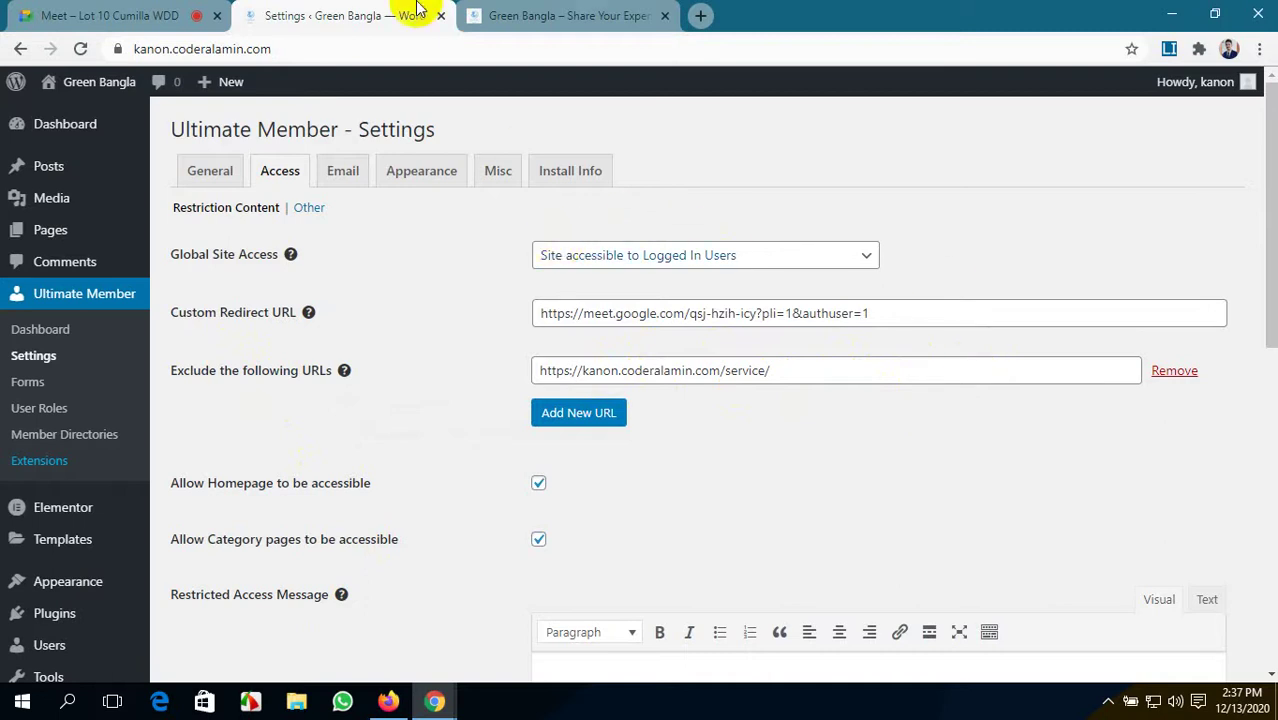
pyautogui.click(128, 15)
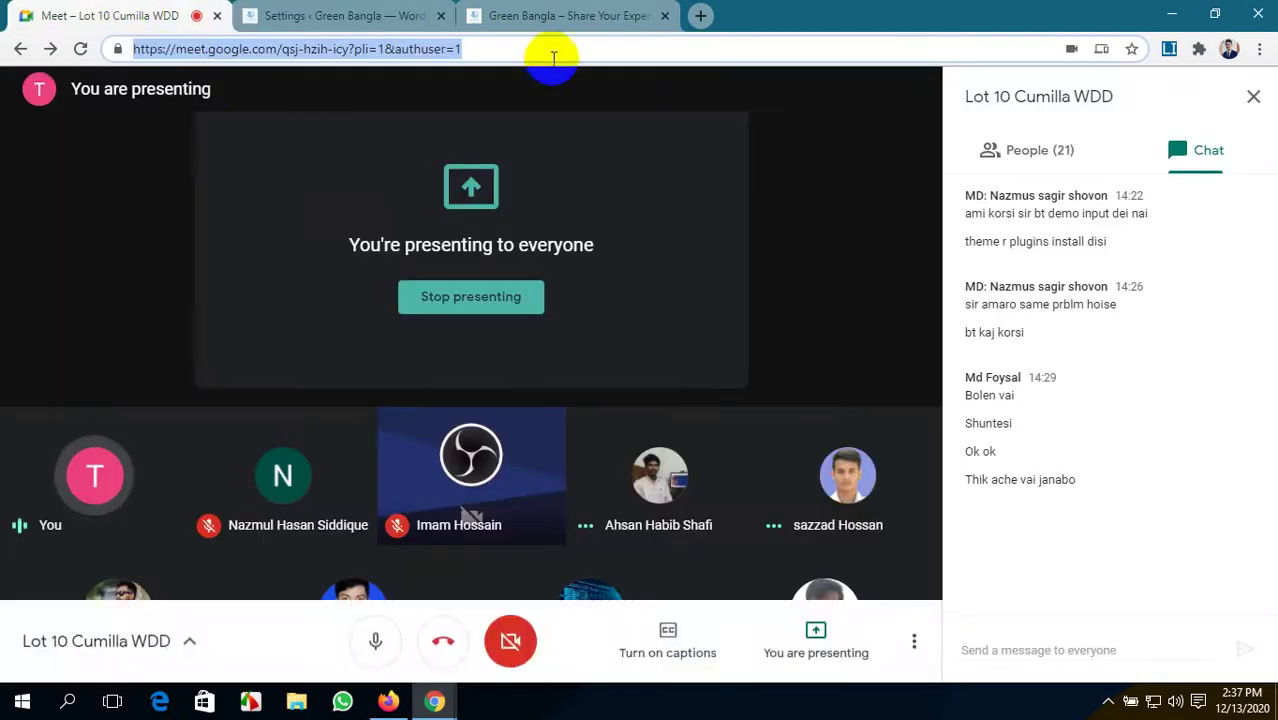
pyautogui.click(556, 50)
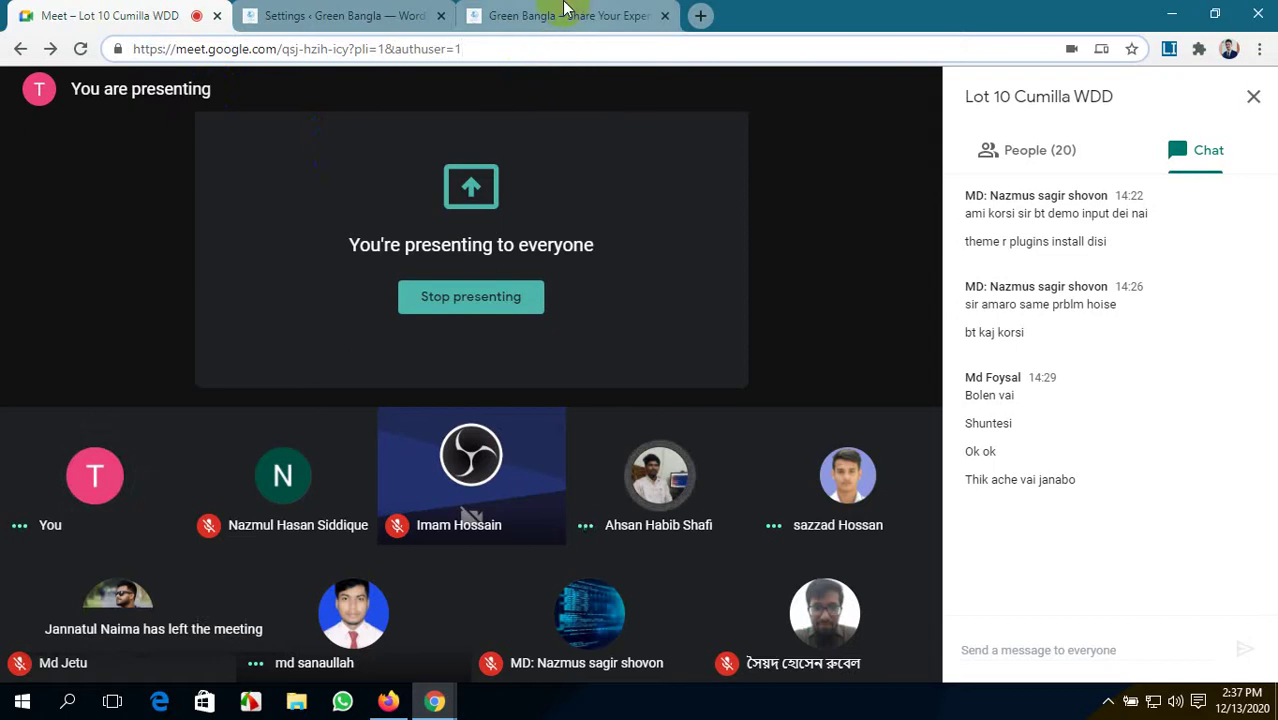
pyautogui.click(566, 15)
pyautogui.click(370, 12)
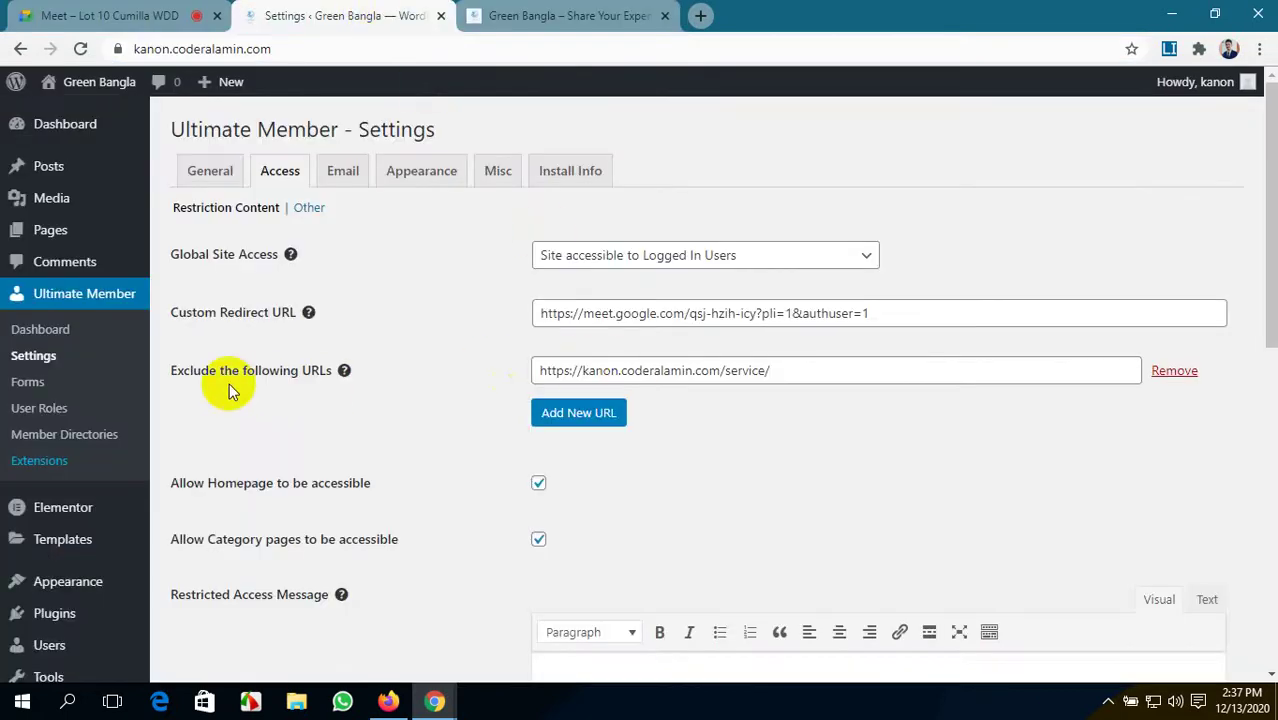
# - Clear the custom redirect URL and the Service page address from the excluded URLs
pyautogui.click(819, 372)
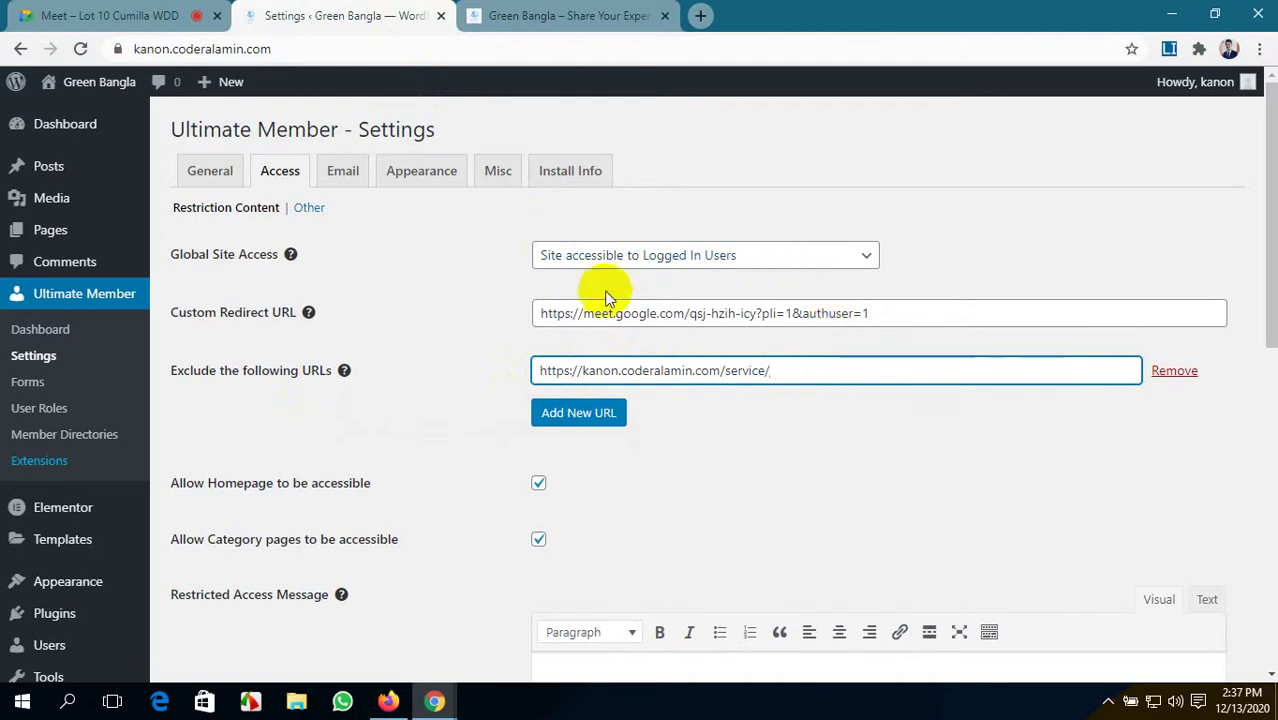
pyautogui.click(910, 316)
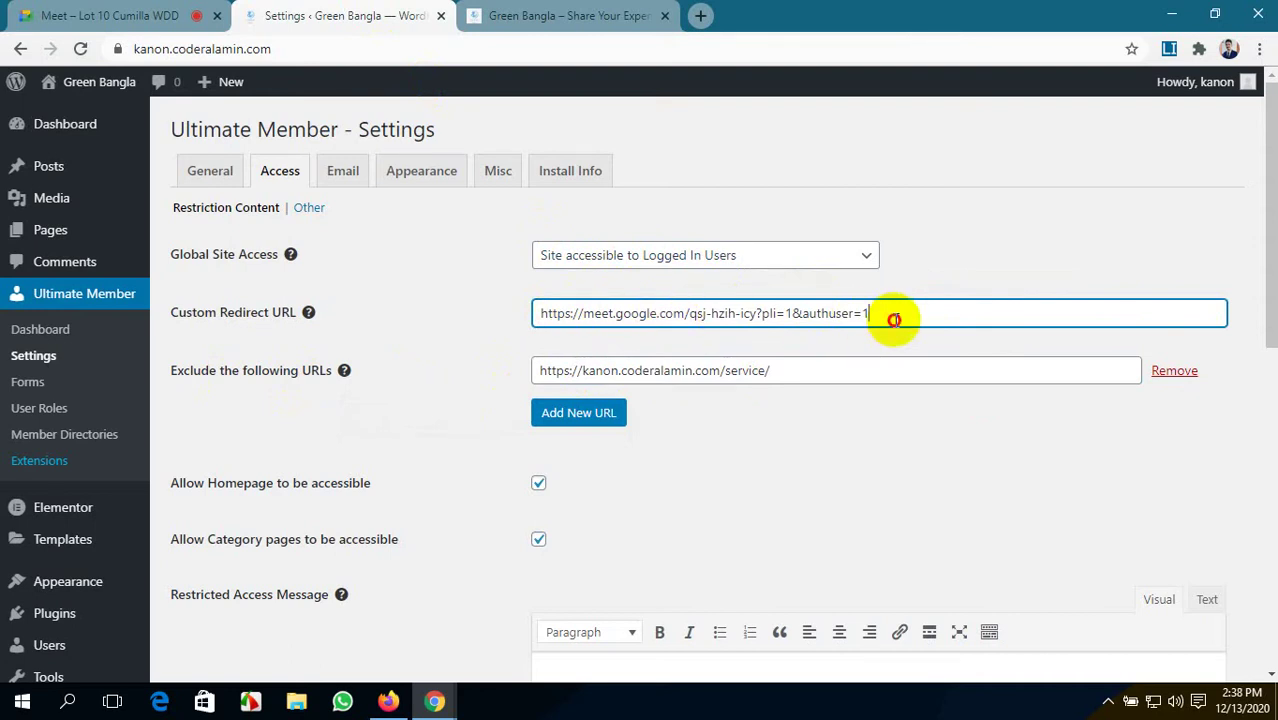
pyautogui.moveTo(894, 319); pyautogui.dragTo(542, 300)
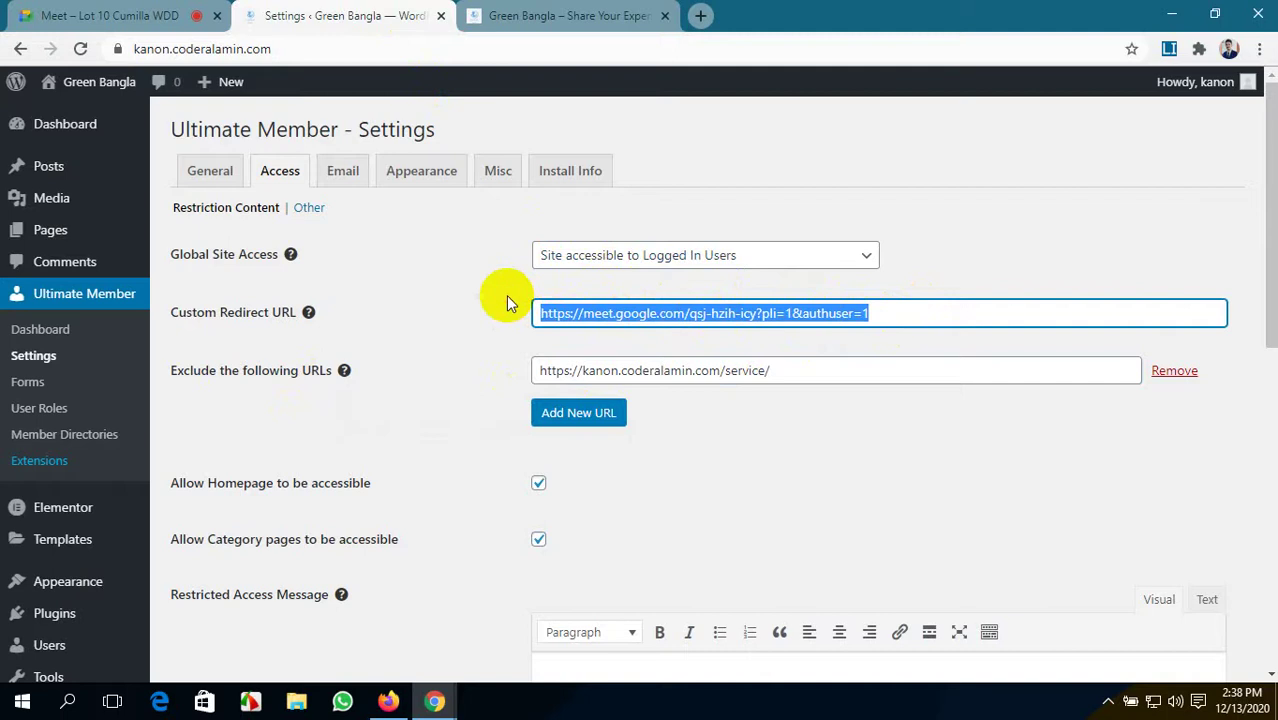
pyautogui.press('BackSpace')
pyautogui.moveTo(786, 369); pyautogui.dragTo(565, 368)
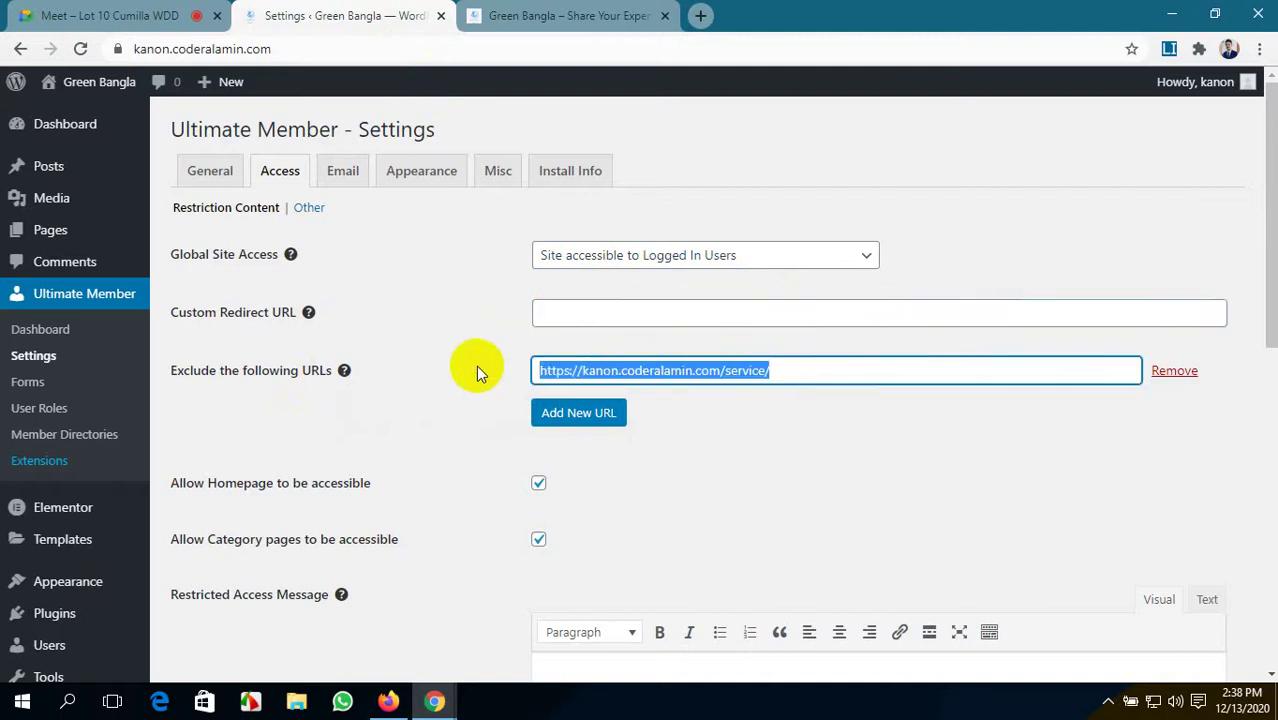
pyautogui.press('BackSpace')
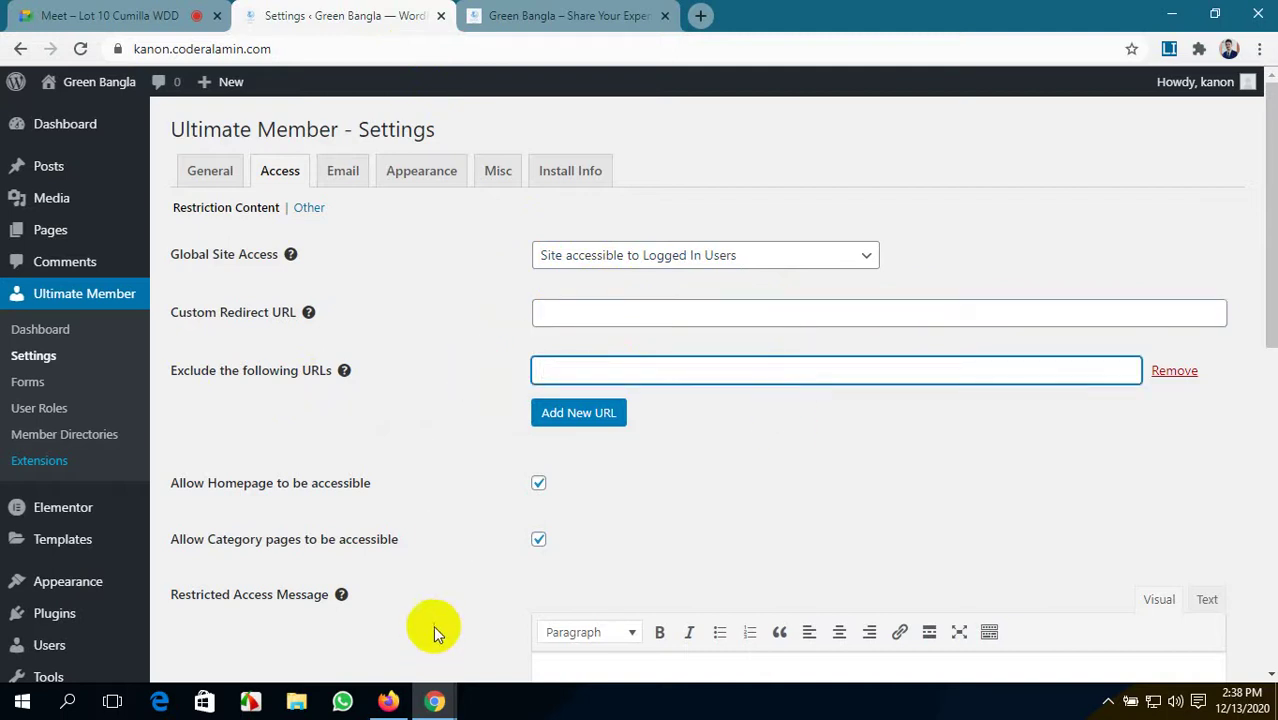
# - Switch to Firefox, open the site's Login/Register page and copy its address
pyautogui.click(585, 18)
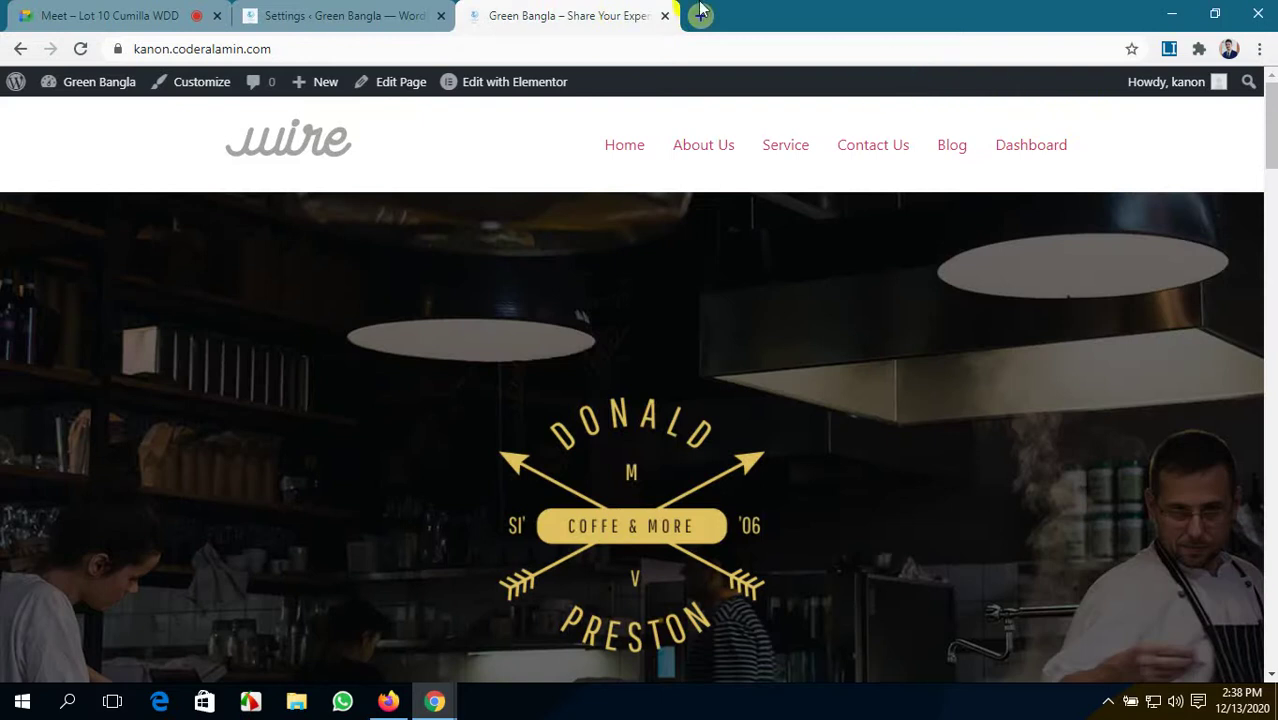
pyautogui.click(386, 703)
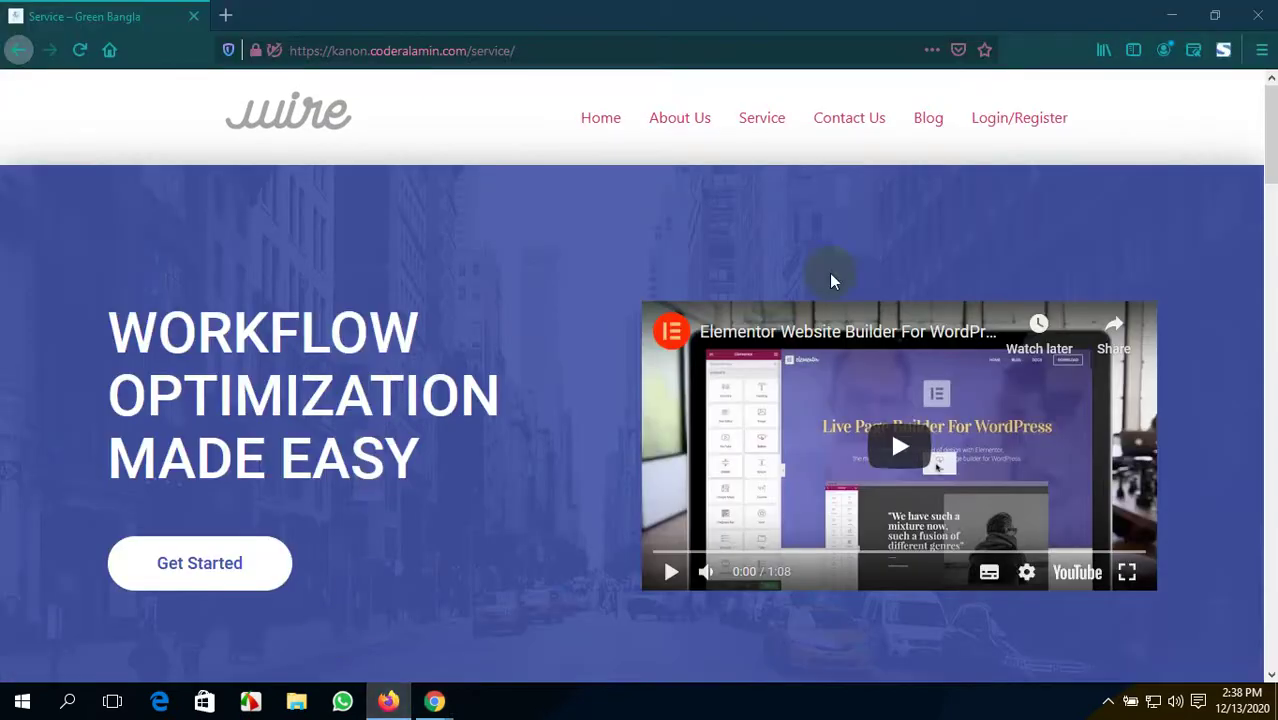
pyautogui.click(1033, 134)
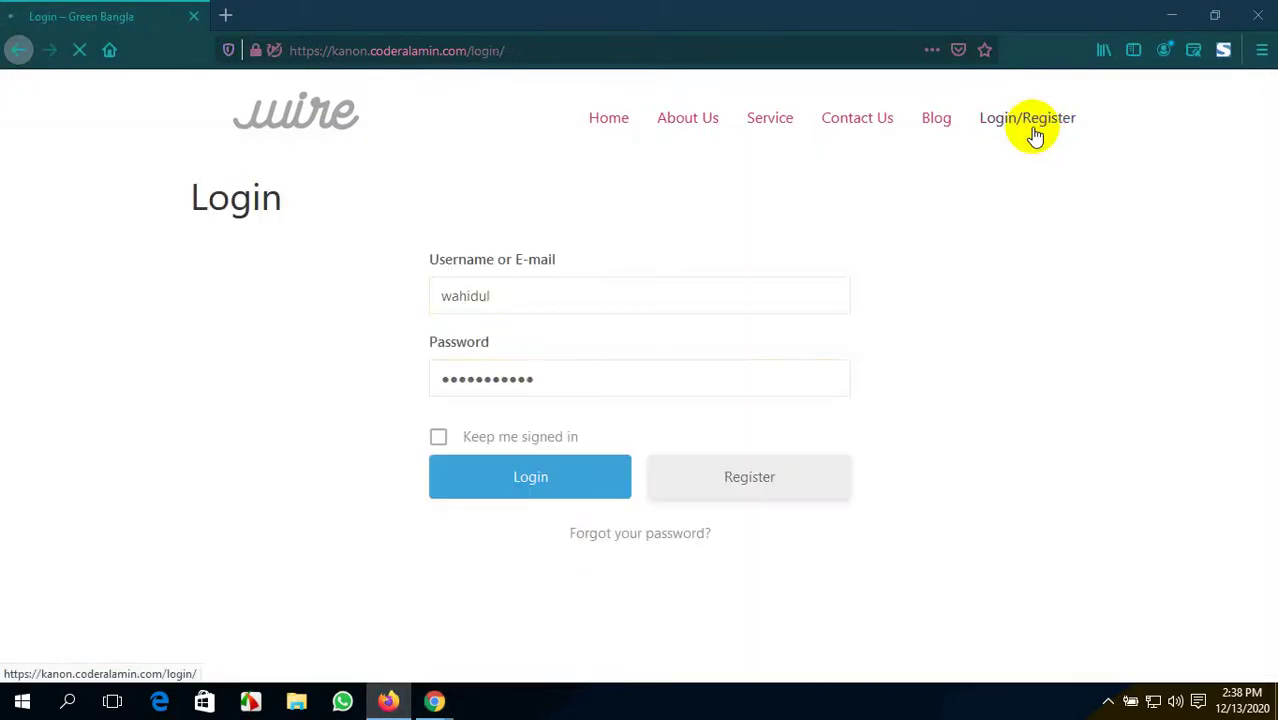
pyautogui.click(360, 52)
pyautogui.hotkey('ctrl', 'c')
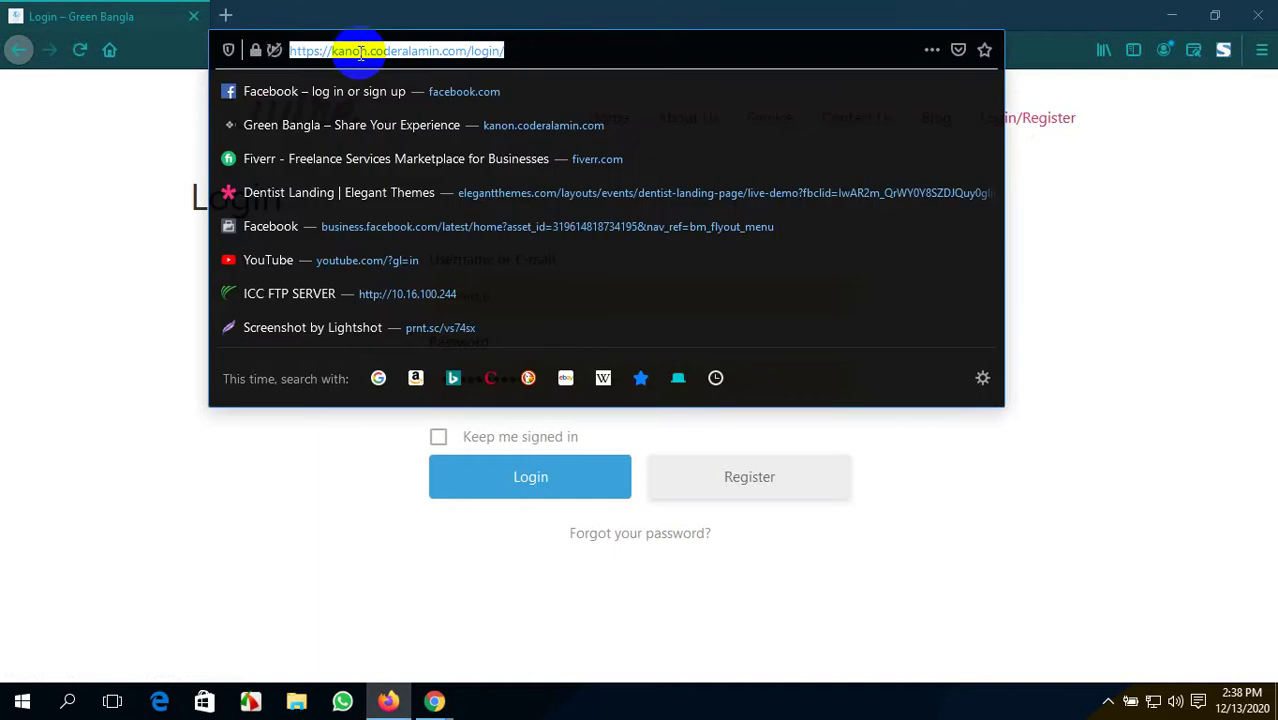
# - Switch back to Chrome, admit the waiting participant to the Google Meet call and return to the Ultimate Member settings
pyautogui.click(440, 700)
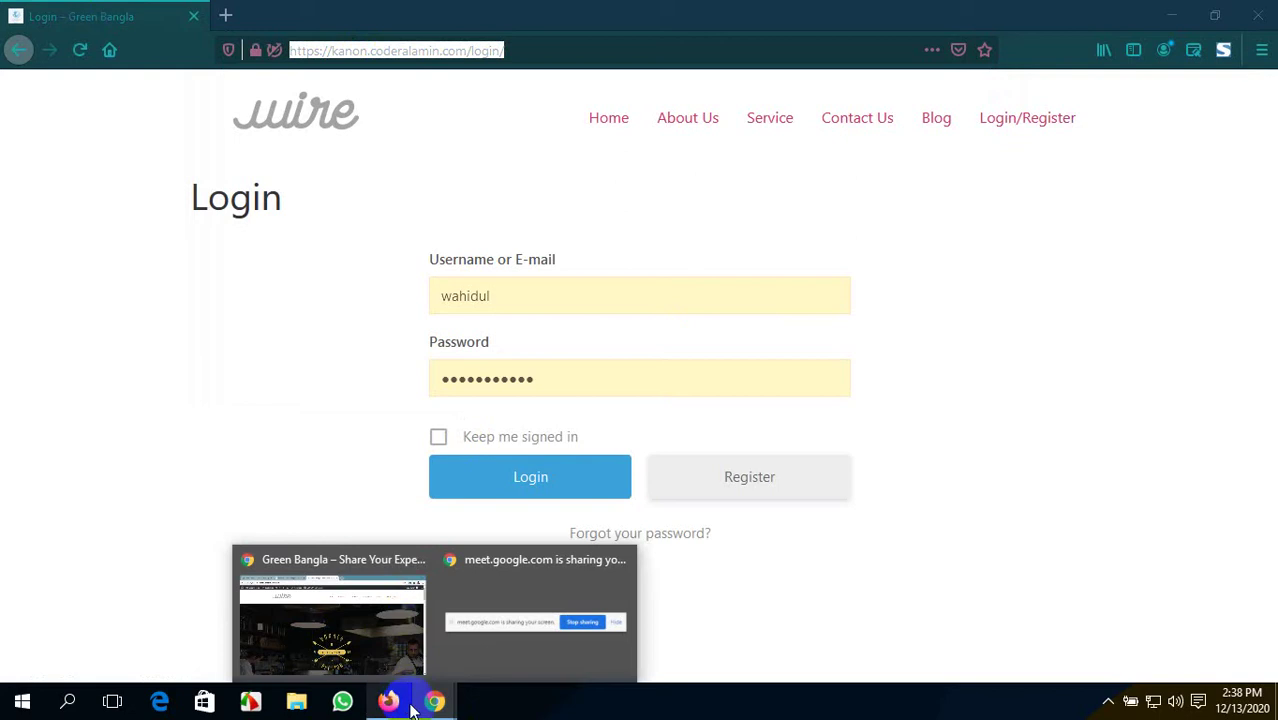
pyautogui.click(404, 651)
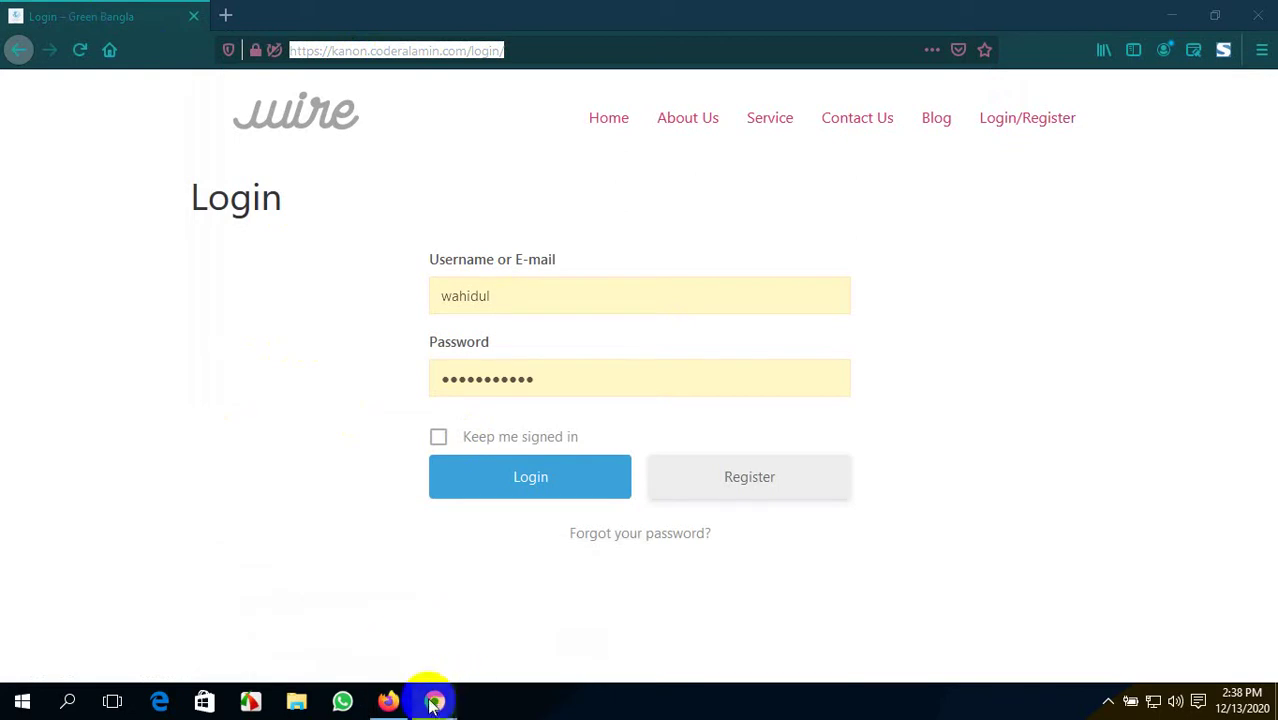
pyautogui.moveTo(434, 693)
pyautogui.click(390, 672)
pyautogui.click(160, 17)
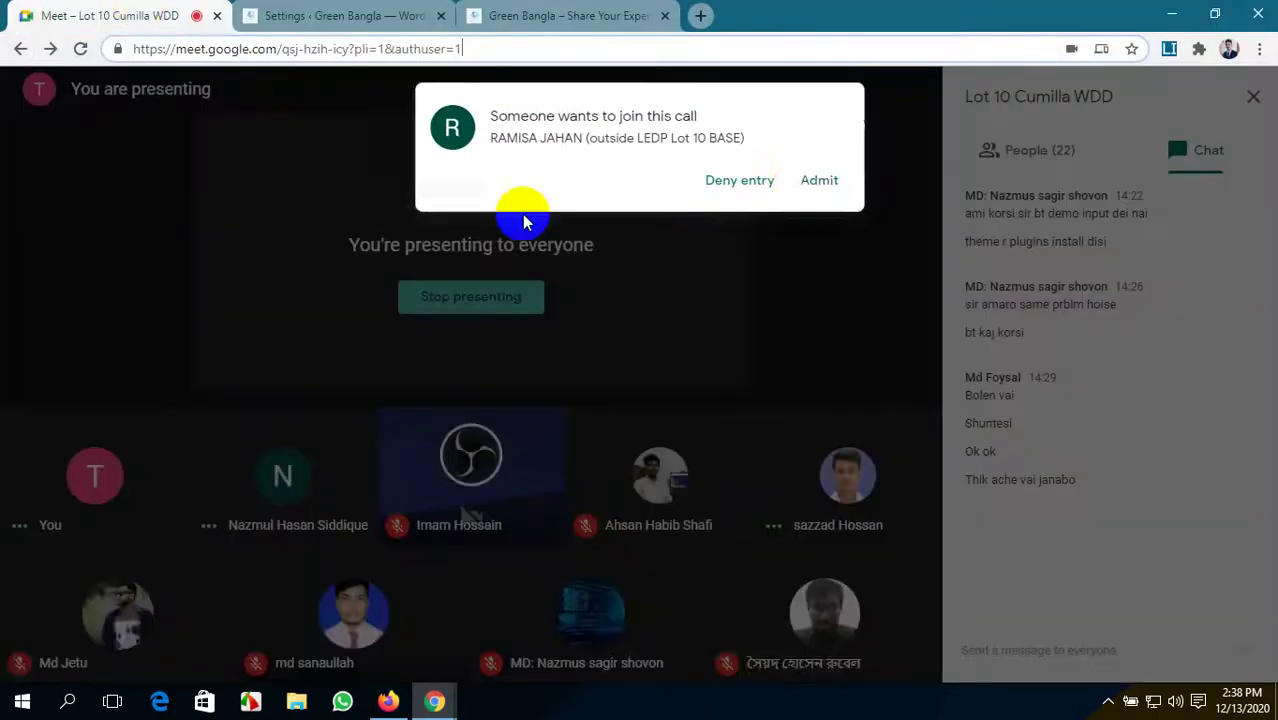
pyautogui.click(807, 181)
pyautogui.click(330, 15)
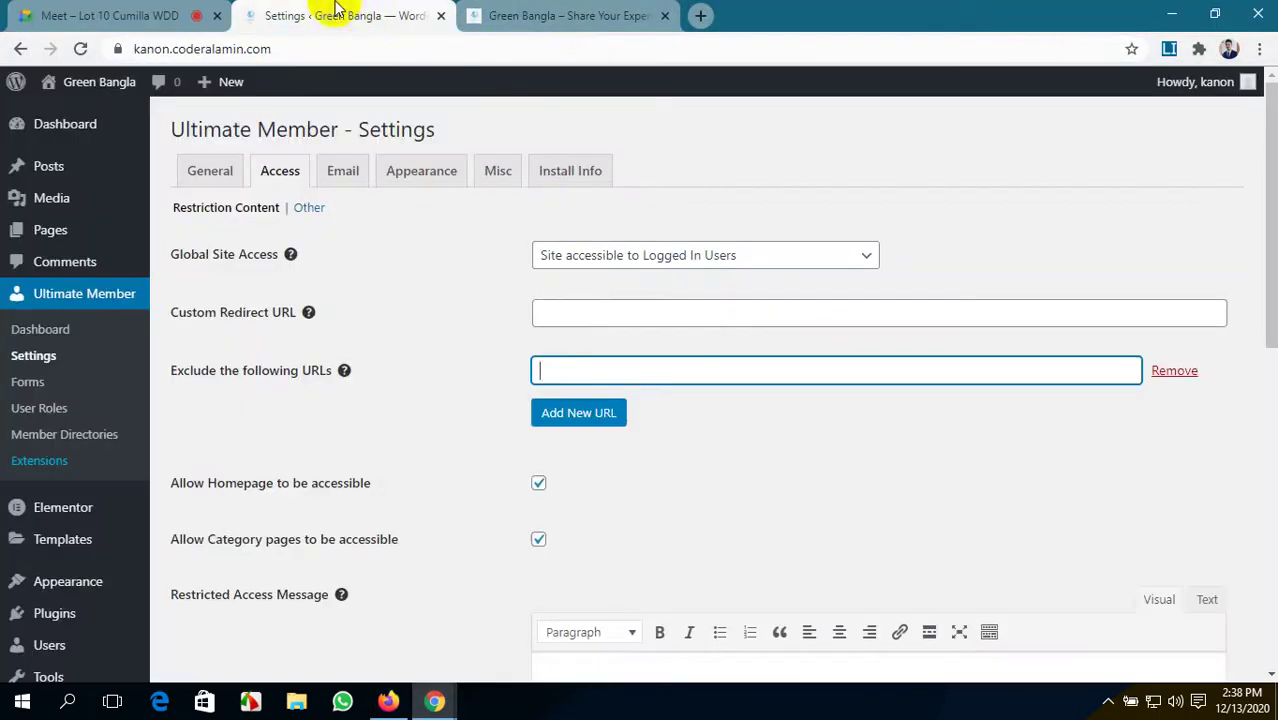
pyautogui.click(576, 312)
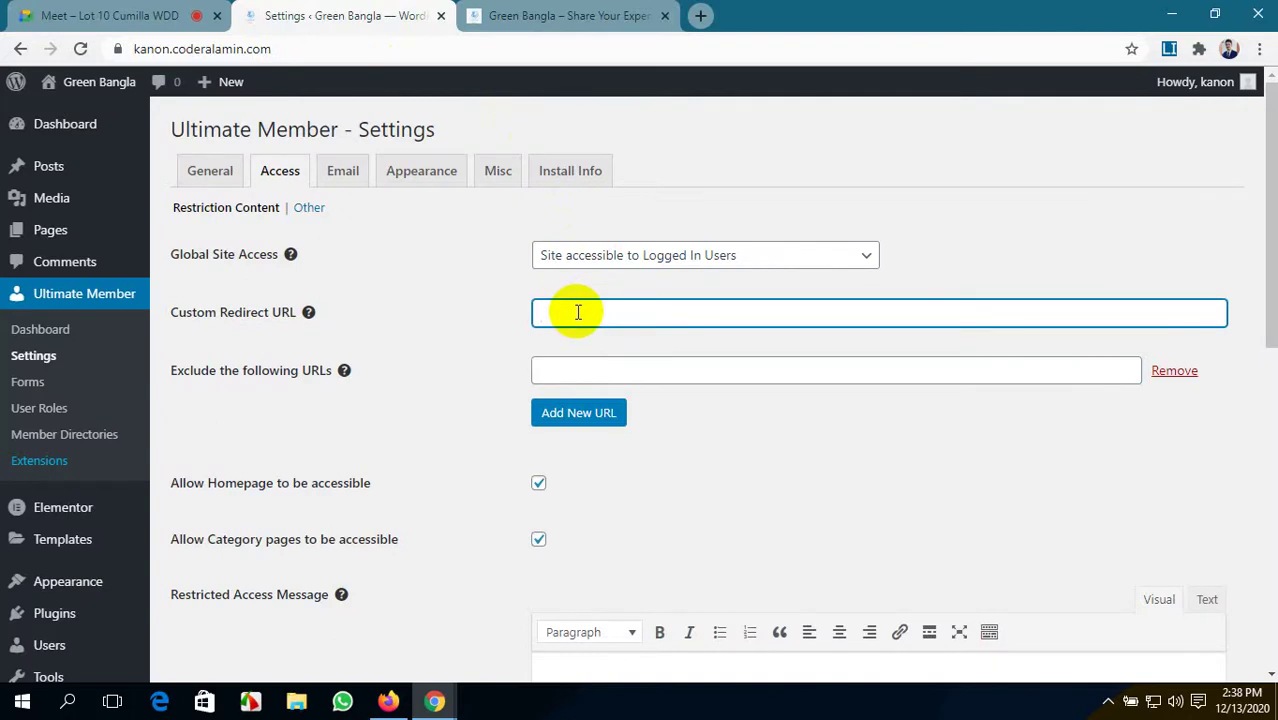
pyautogui.hotkey('ctrl', 'v')
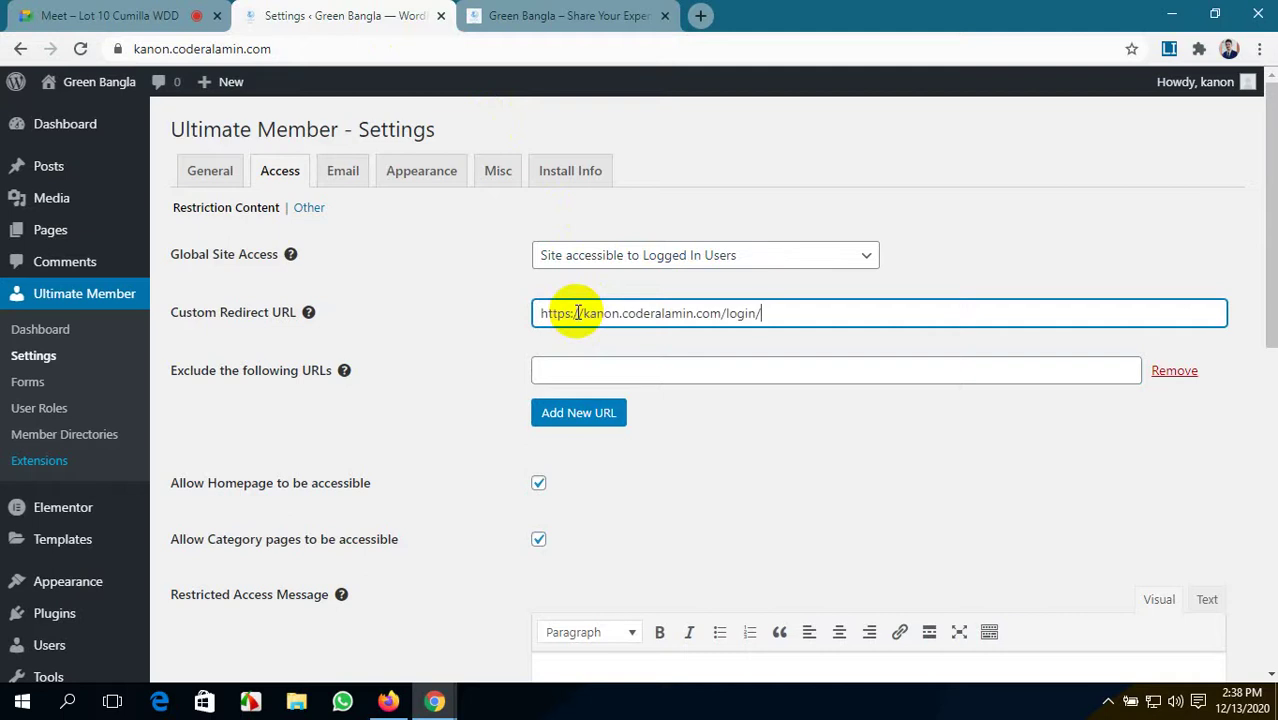
pyautogui.scroll(-10, 502, 490)
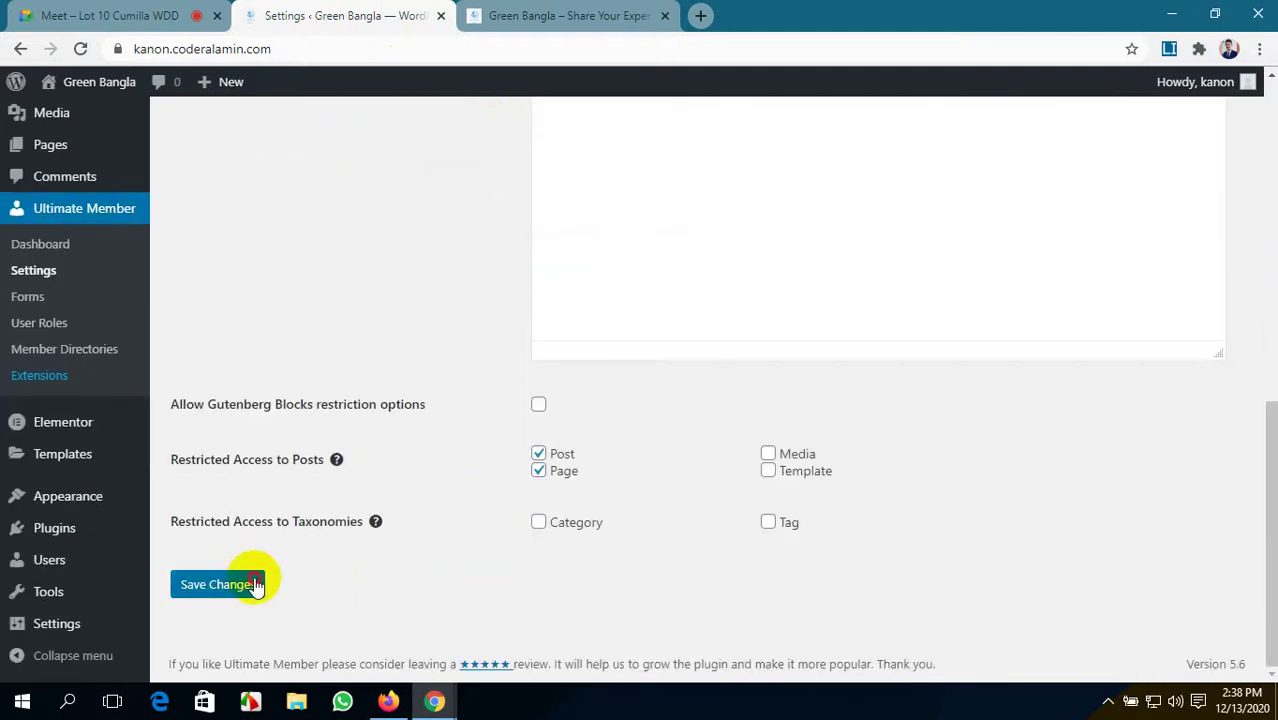
pyautogui.click(216, 584)
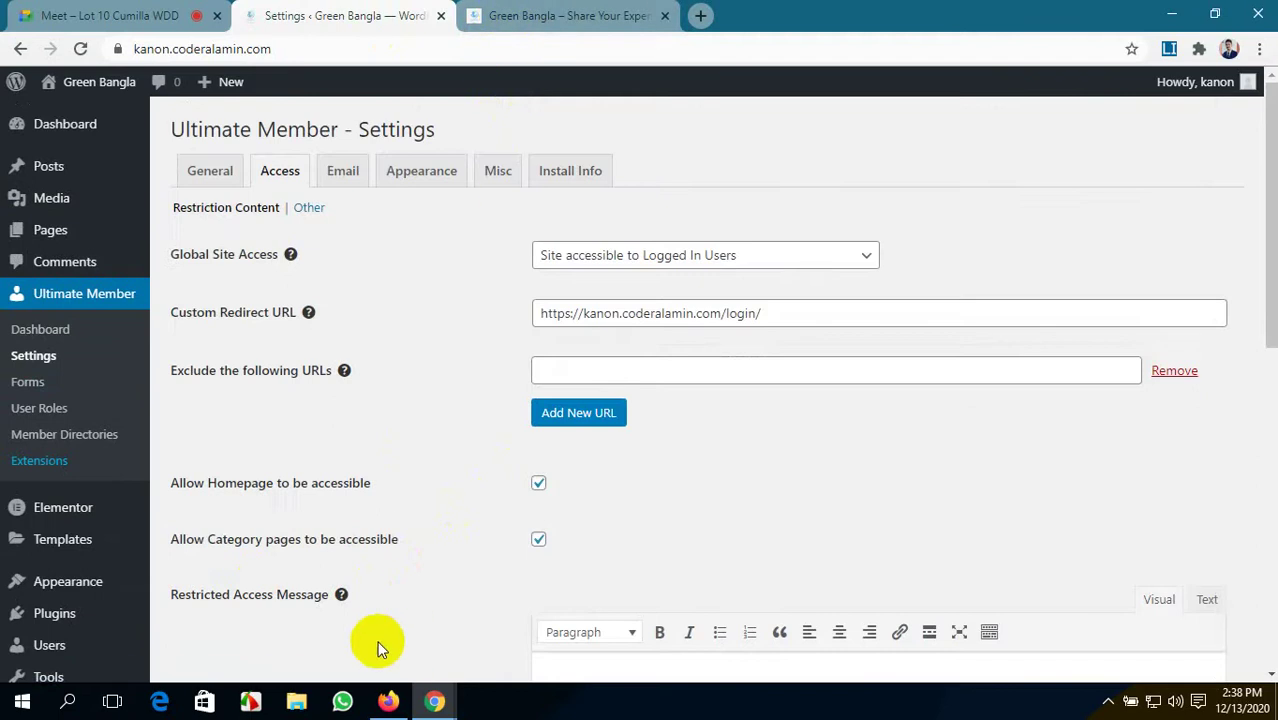
# - Switch to Firefox and open the site's homepage as a logged-out visitor
pyautogui.click(390, 701)
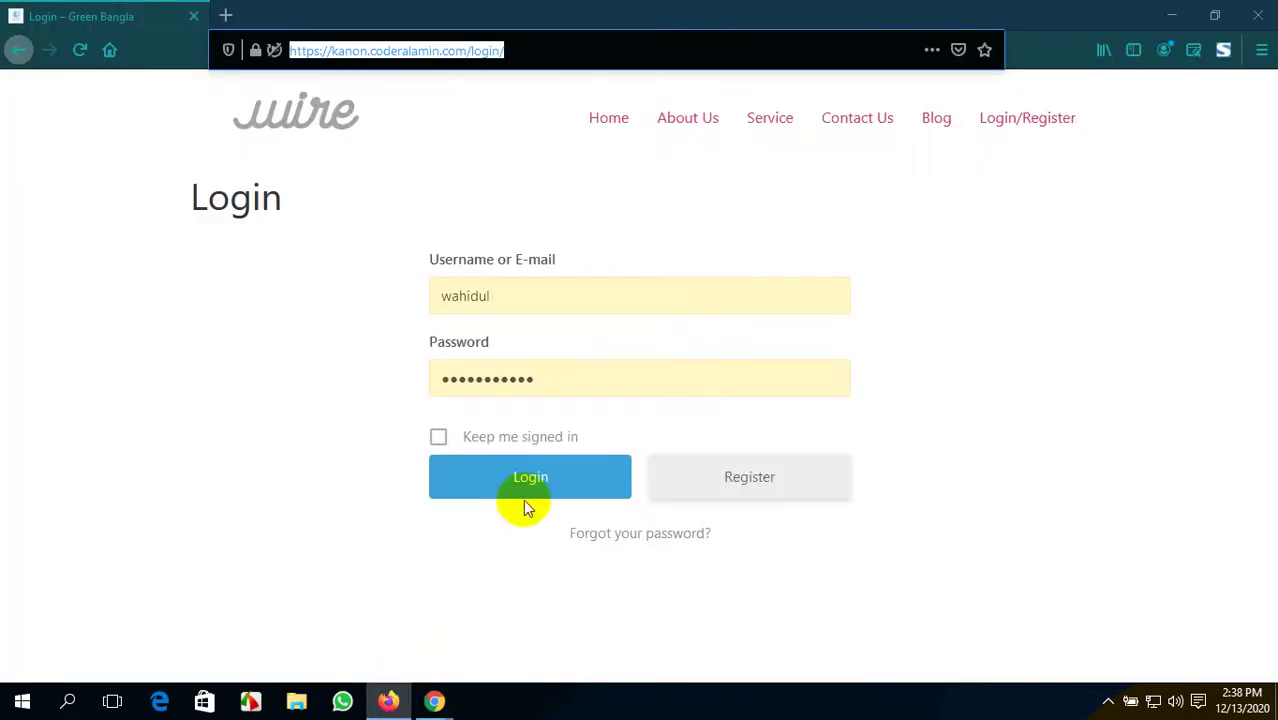
pyautogui.click(600, 120)
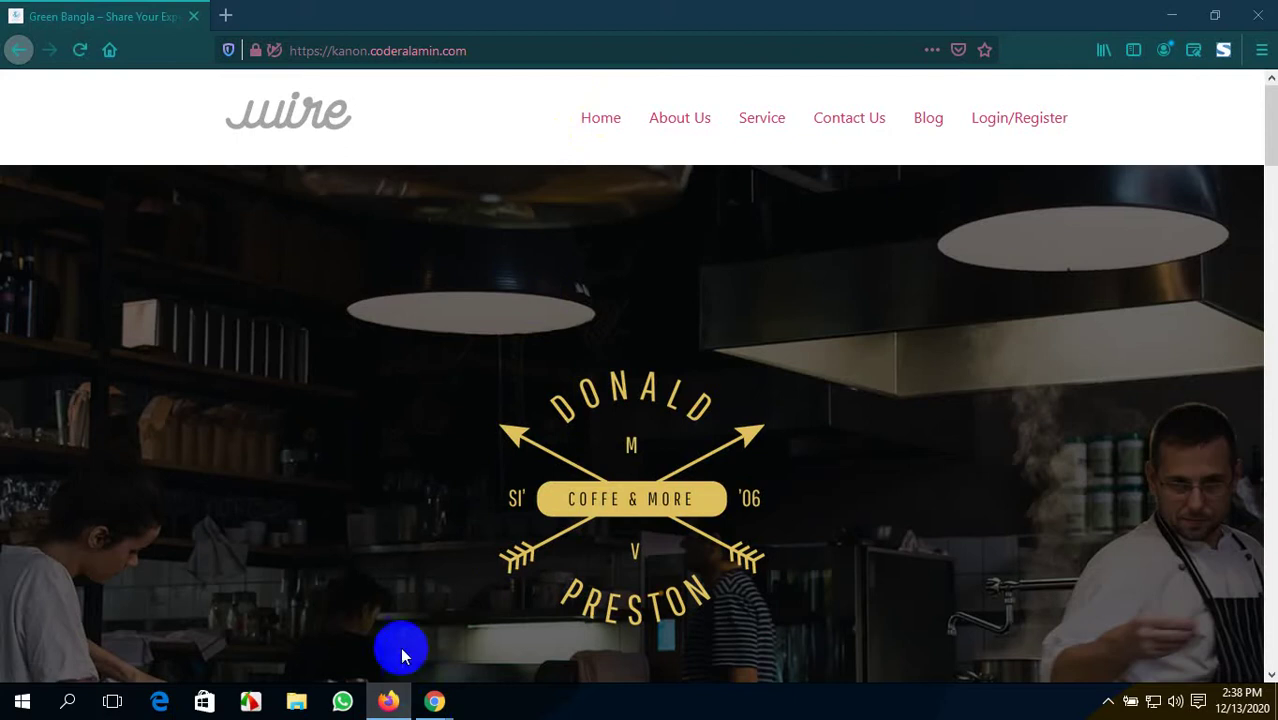
# - In Chrome, admit the next waiting participant to the Google Meet call and show the participant list
pyautogui.click(380, 620)
pyautogui.click(199, 20)
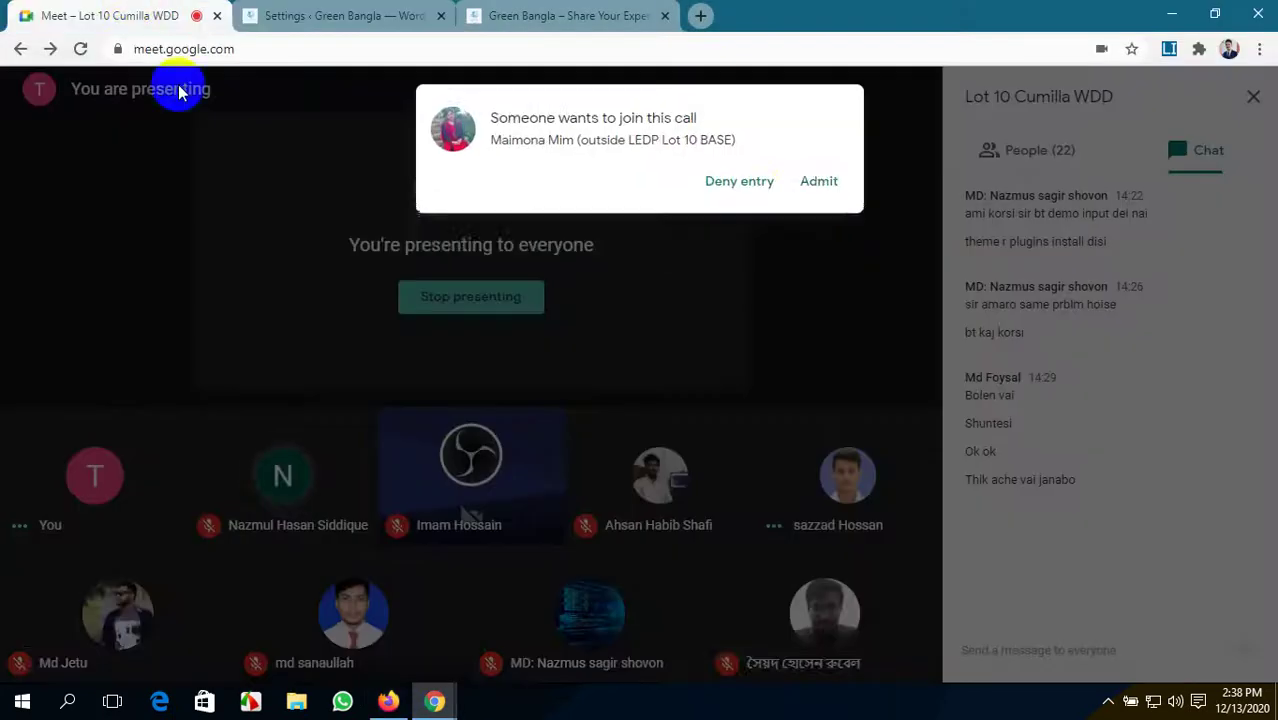
pyautogui.click(816, 181)
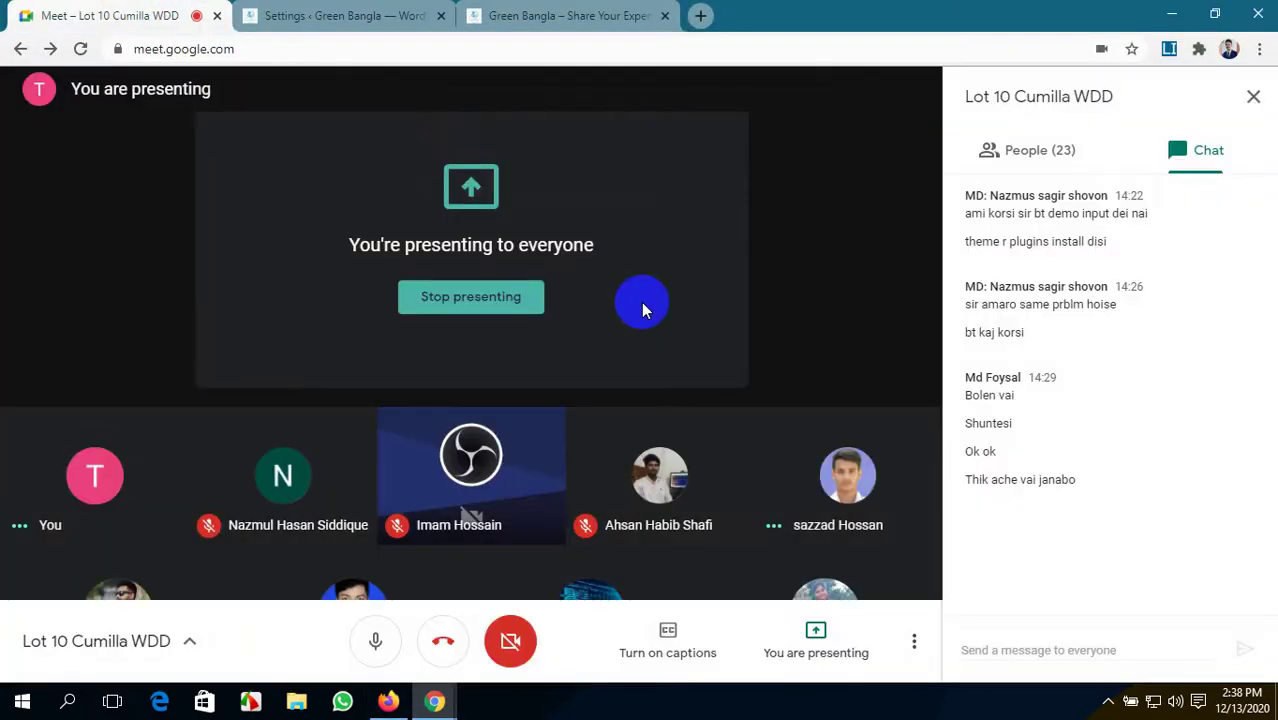
pyautogui.click(1036, 150)
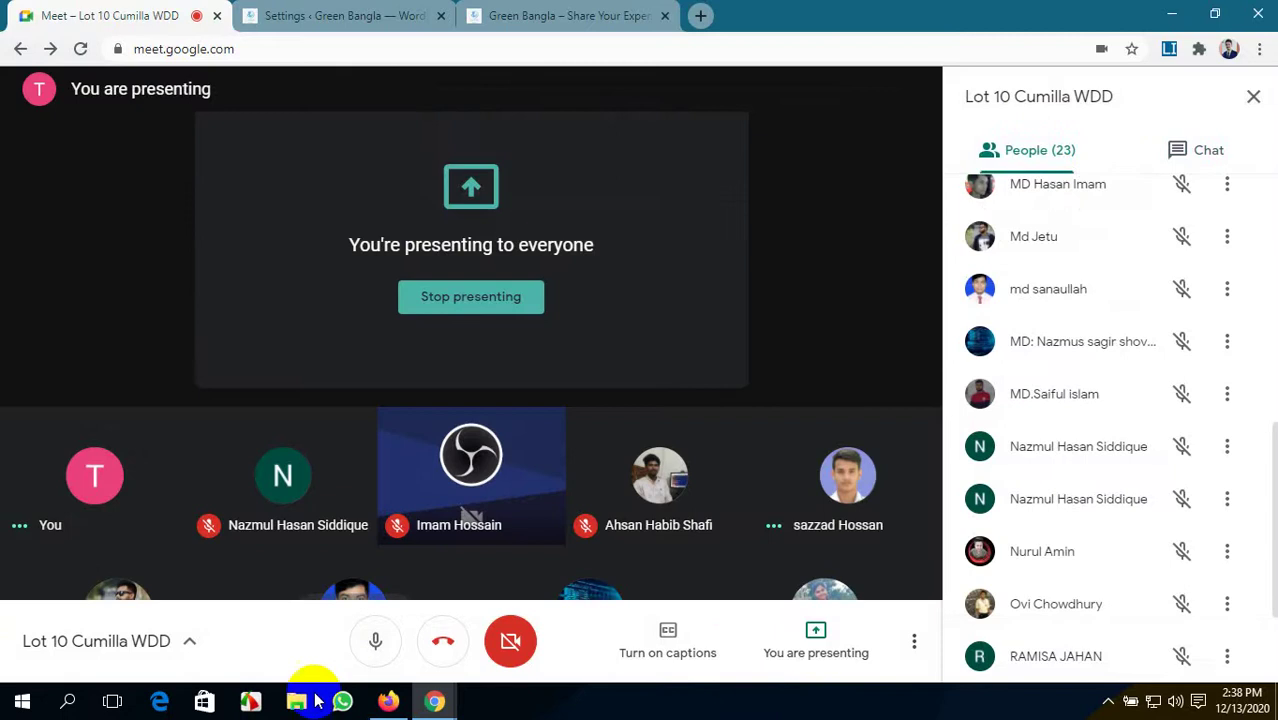
# - In Firefox, try the About Us, Service and Blog pages as a logged-out visitor to test the login redirect
pyautogui.click(388, 701)
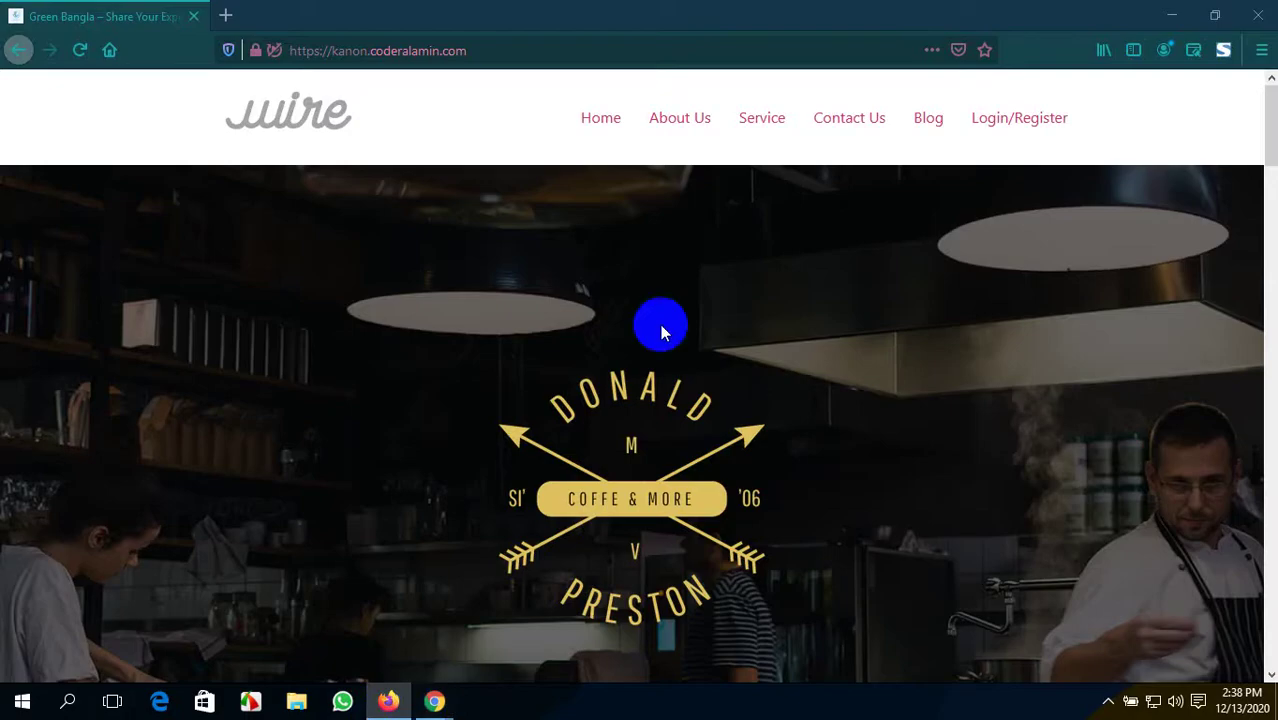
pyautogui.click(678, 119)
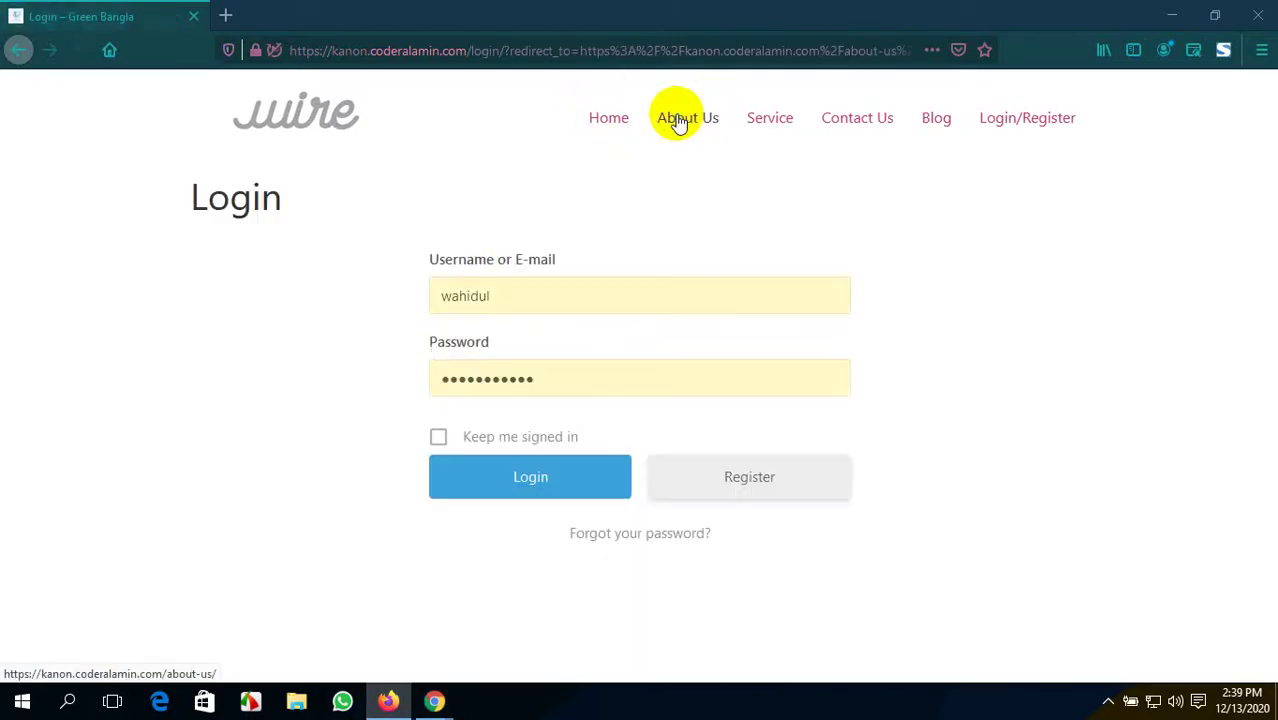
pyautogui.click(779, 127)
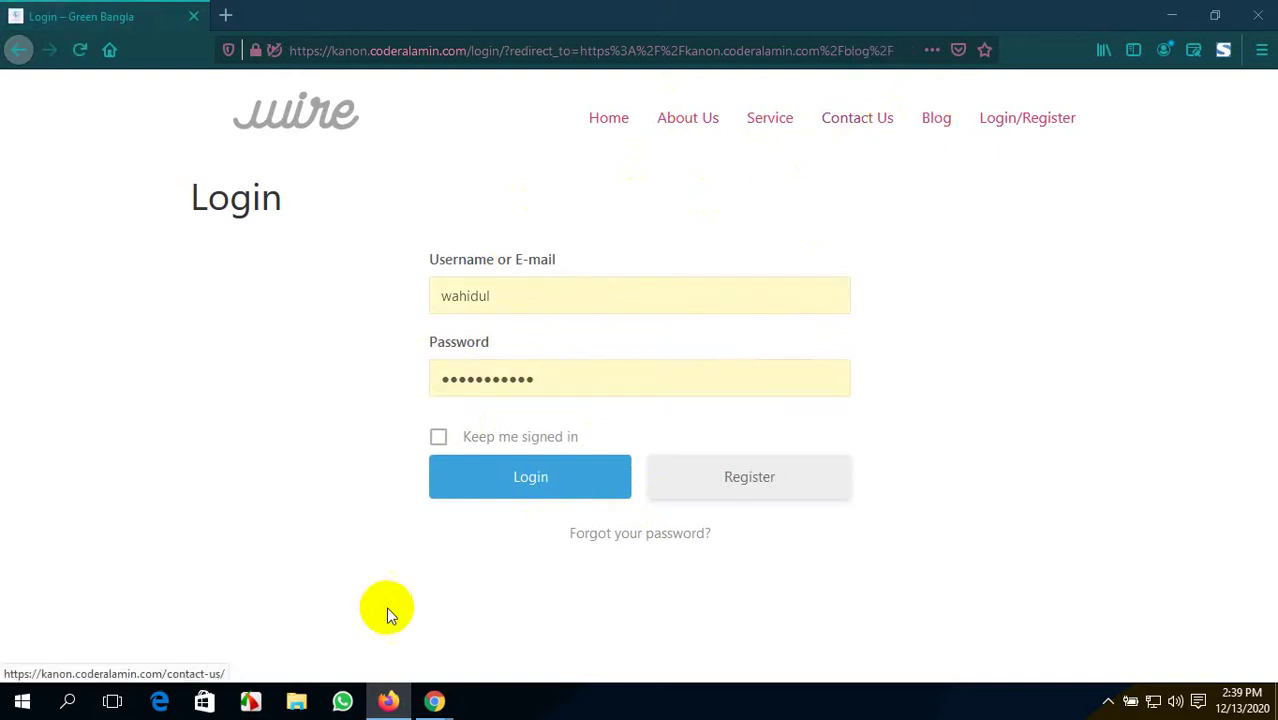
# - Return to the Ultimate Member settings in Chrome, clear the custom redirect URL and save the settings
pyautogui.moveTo(434, 700)
pyautogui.click(398, 652)
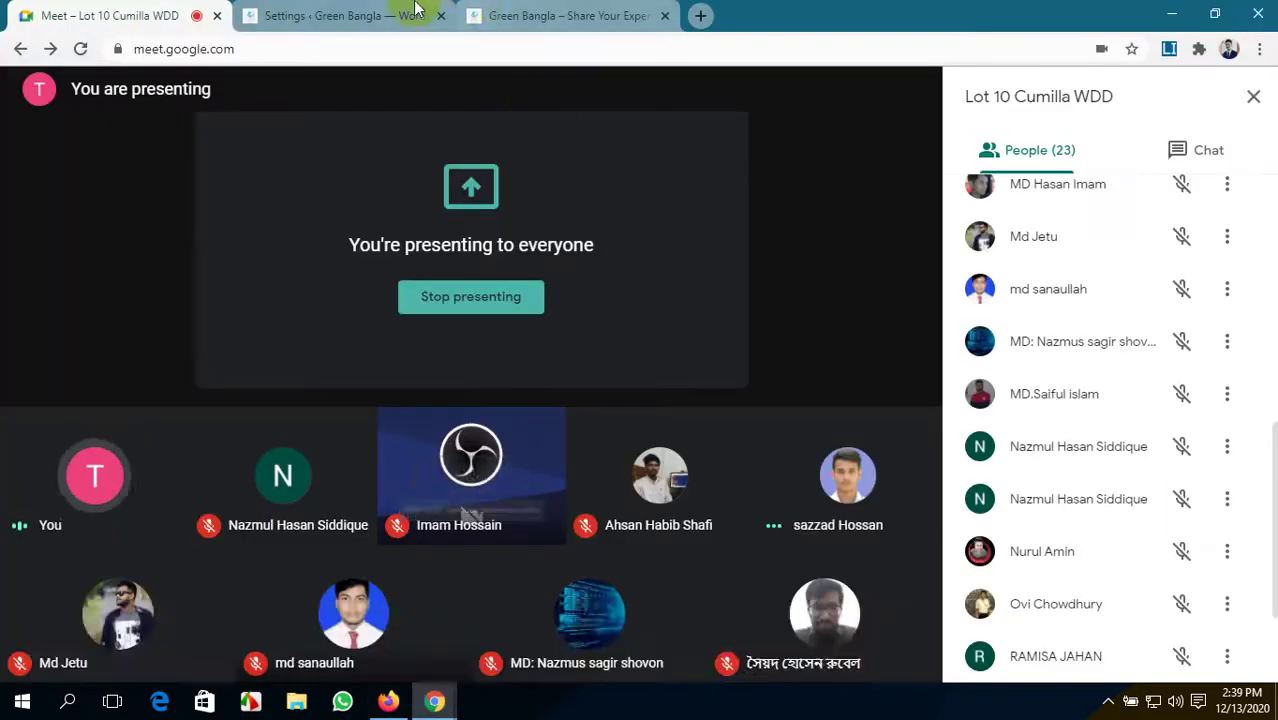
pyautogui.click(400, 16)
pyautogui.moveTo(756, 315); pyautogui.dragTo(510, 325)
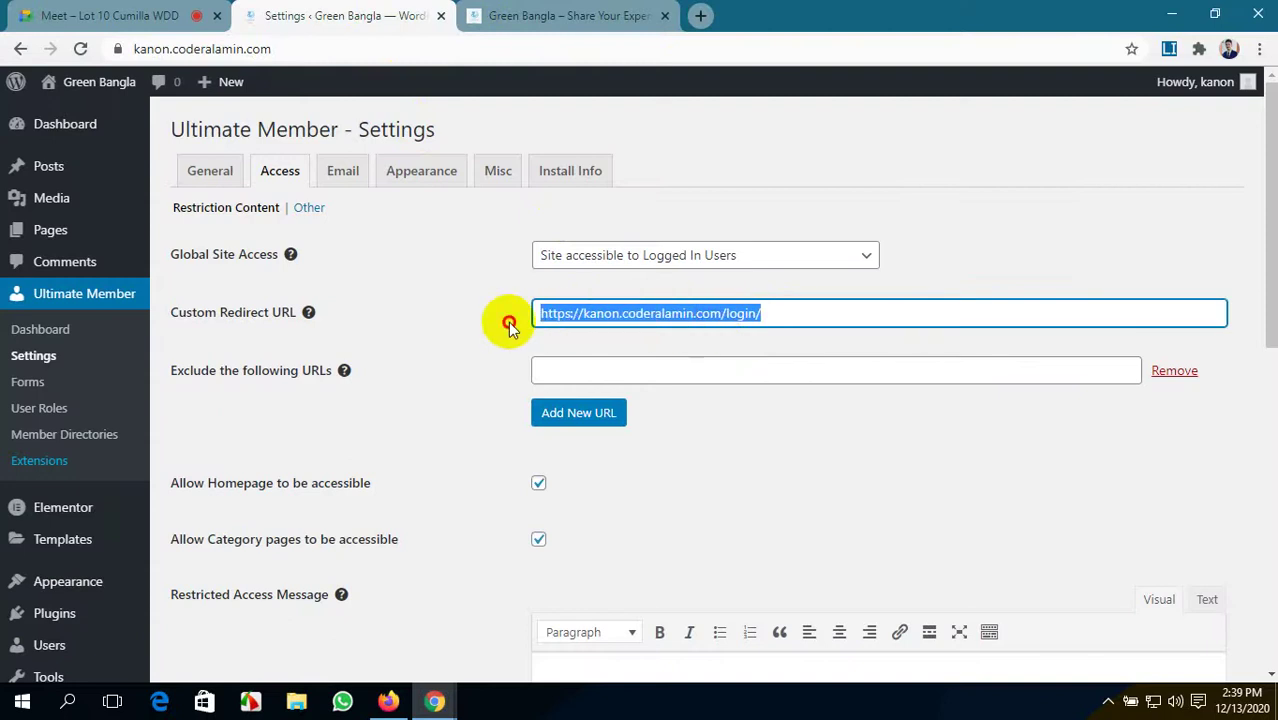
pyautogui.press('BackSpace')
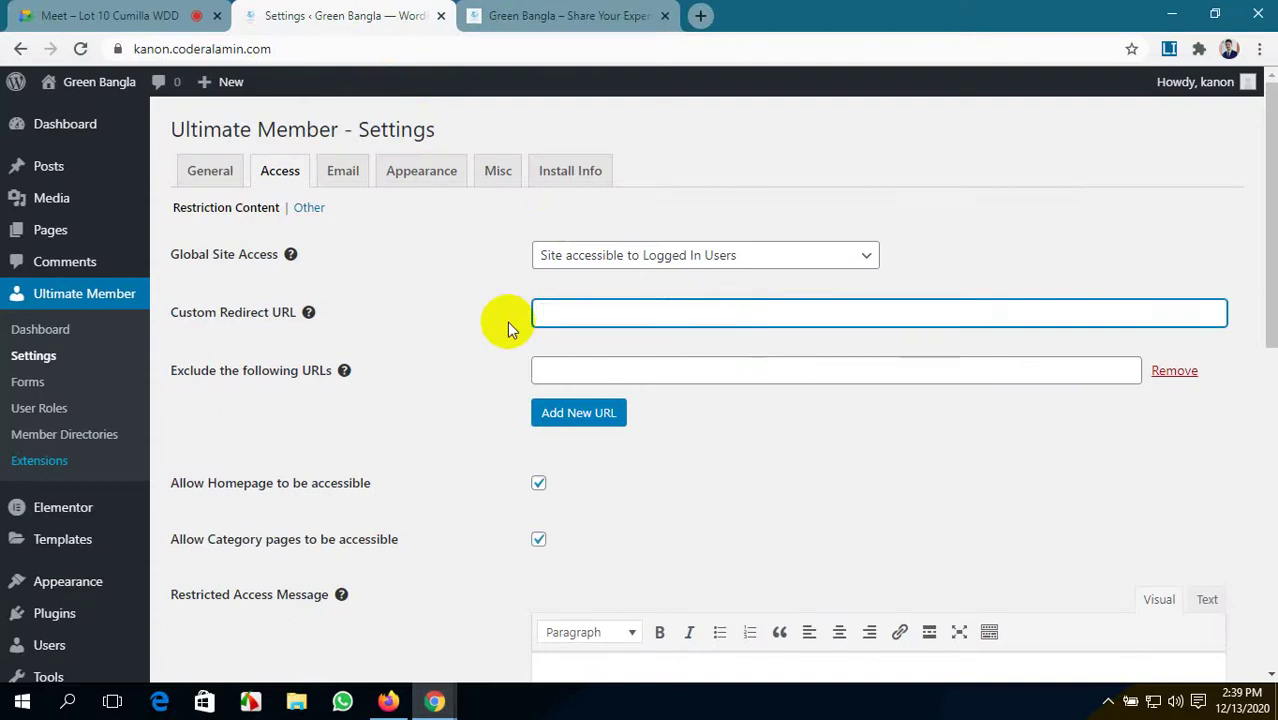
pyautogui.scroll(-10, 507, 321)
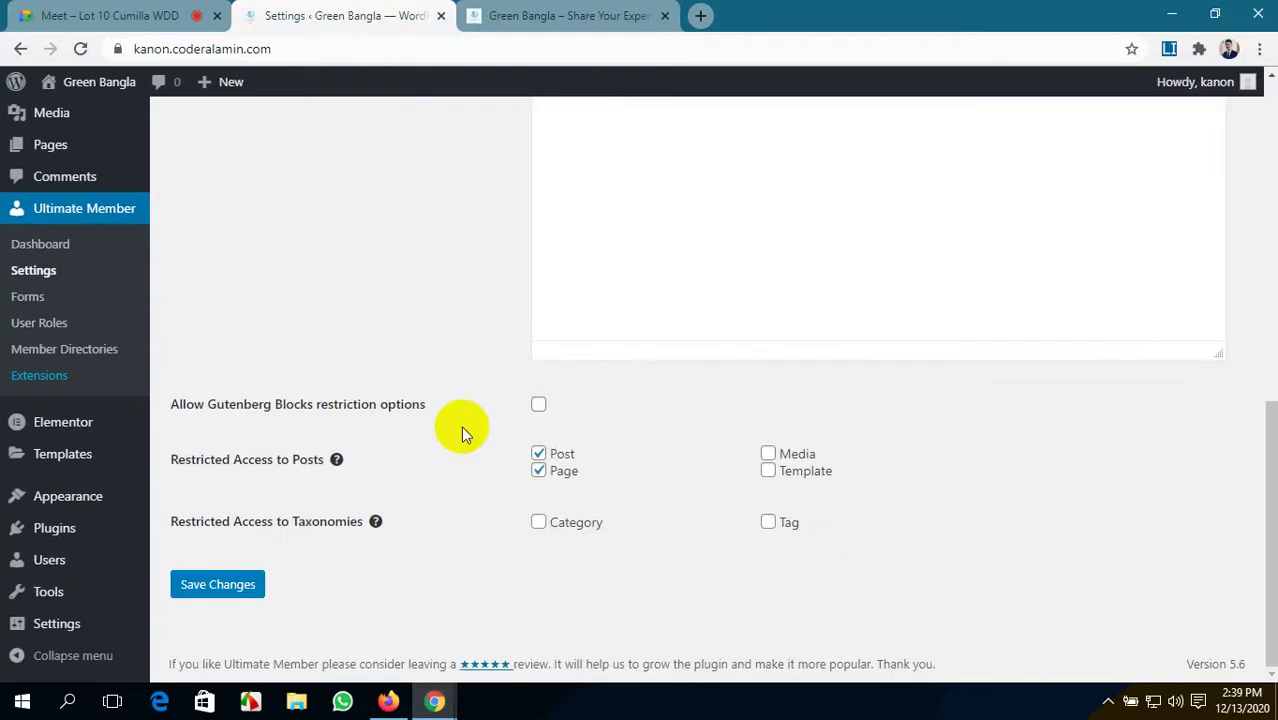
pyautogui.click(198, 603)
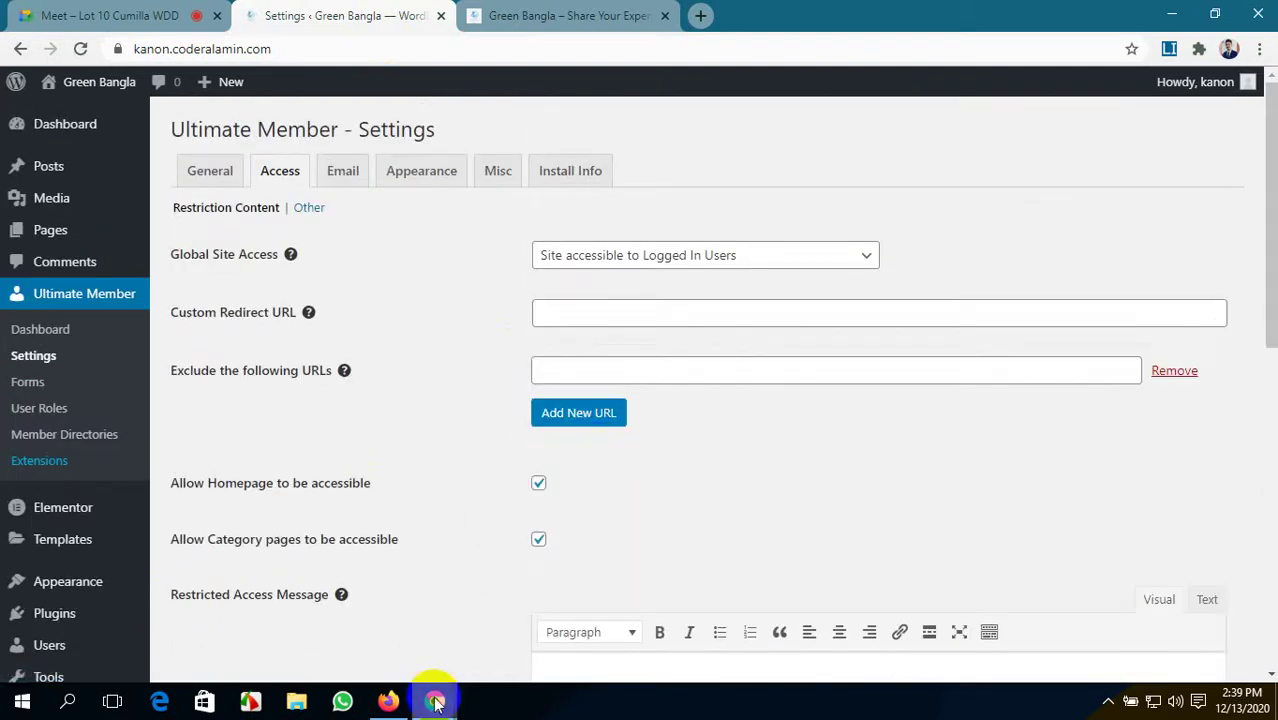
# - Switch to Firefox and try the site's Home and About Us pages as a logged-out visitor
pyautogui.moveTo(430, 698)
pyautogui.click(388, 700)
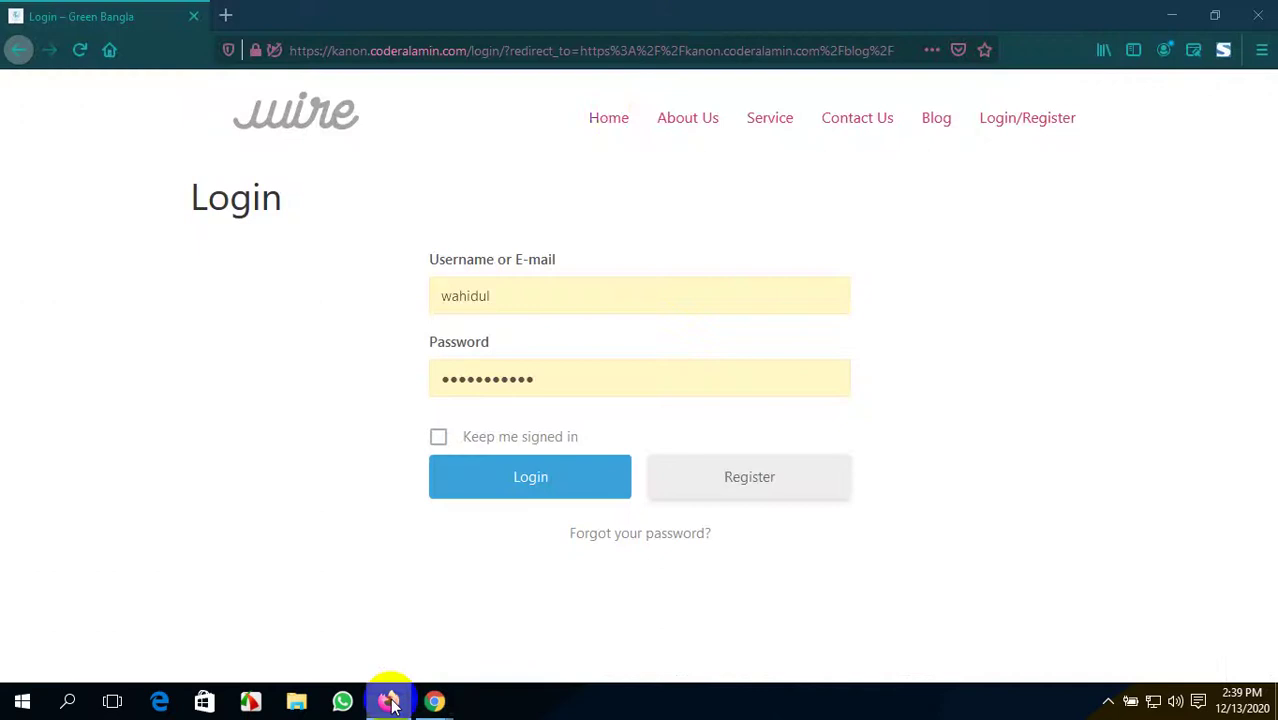
pyautogui.click(614, 124)
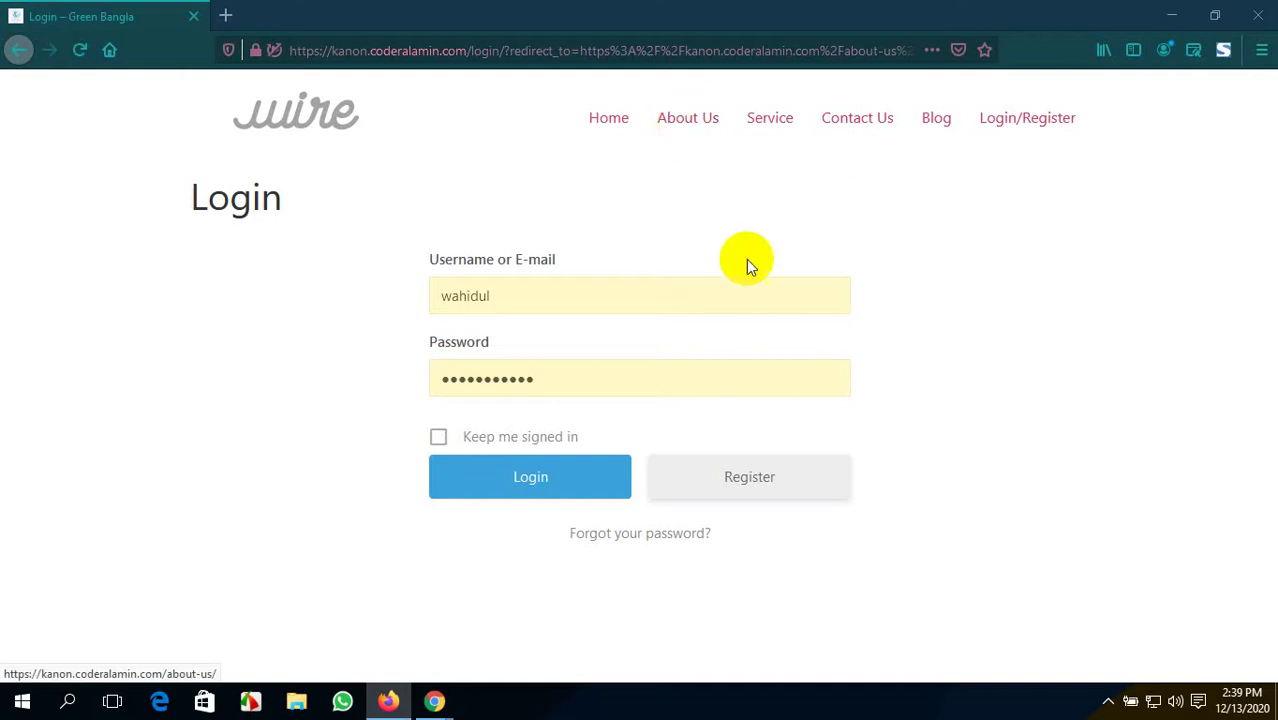
# - Return to the Ultimate Member settings in Chrome and review the Custom Redirect URL and Exclude the following URLs fields
pyautogui.moveTo(426, 680)
pyautogui.click(400, 643)
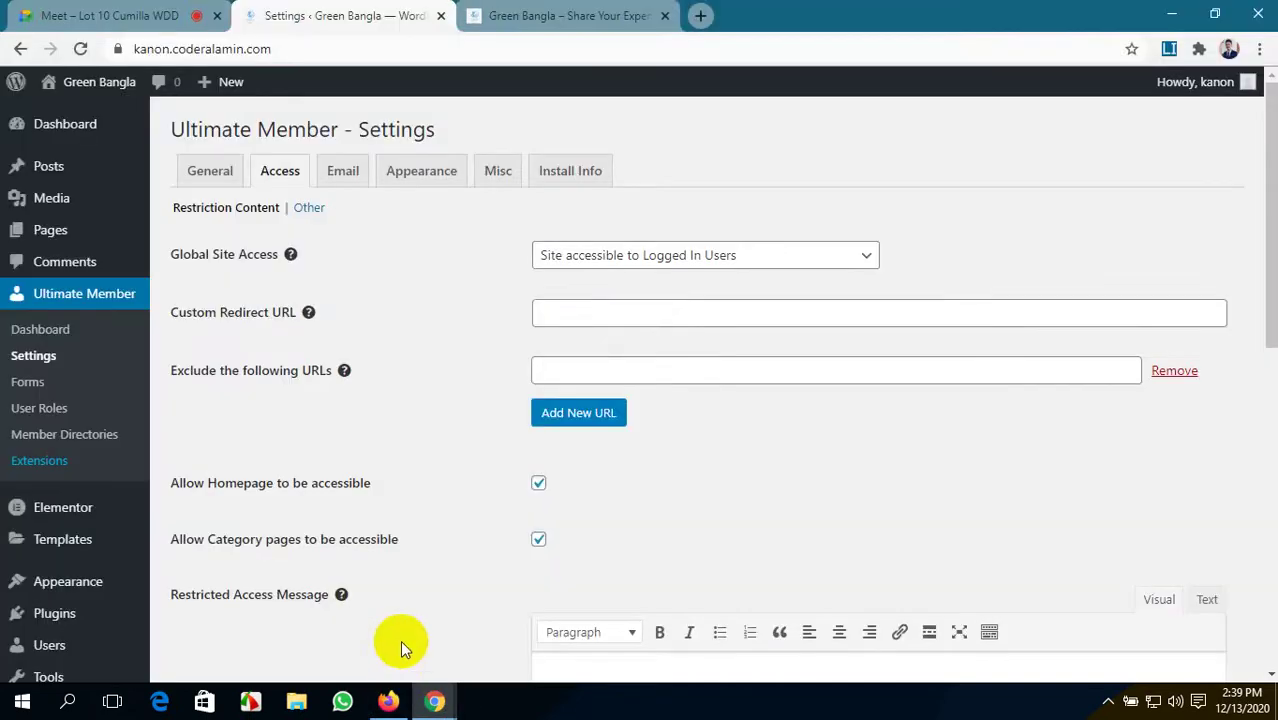
pyautogui.click(568, 316)
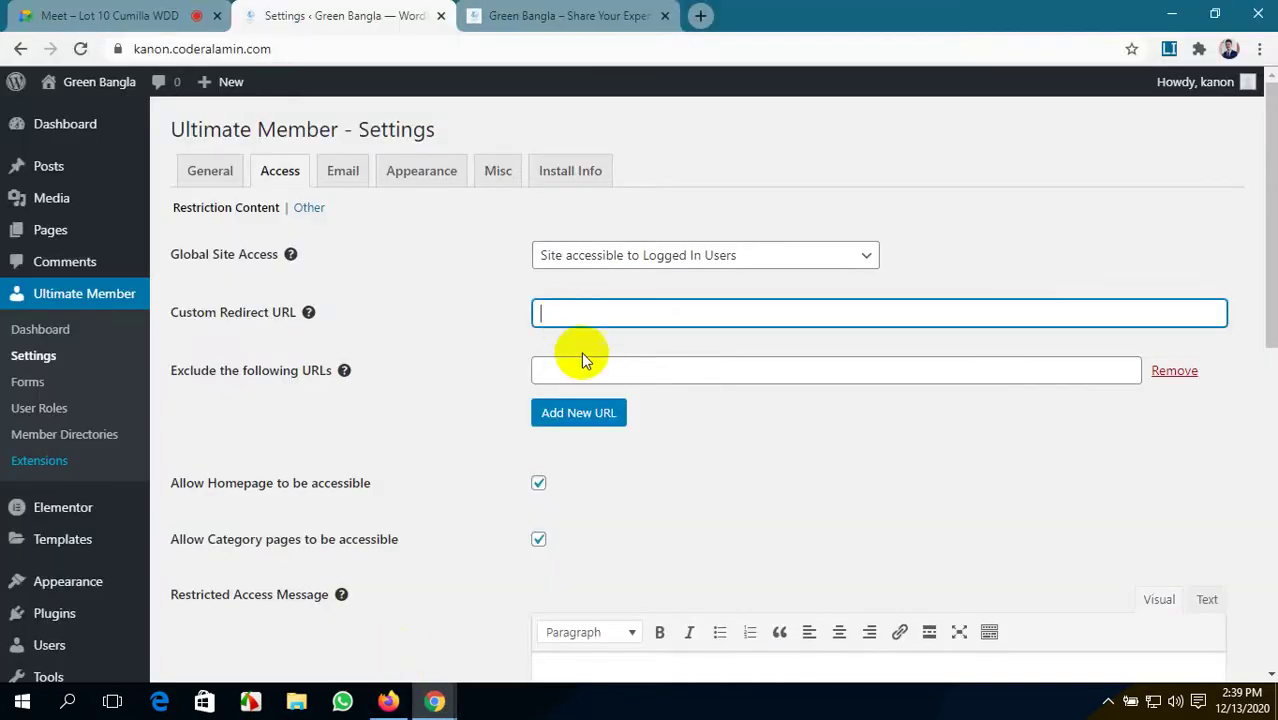
pyautogui.click(583, 362)
pyautogui.click(619, 305)
pyautogui.click(653, 362)
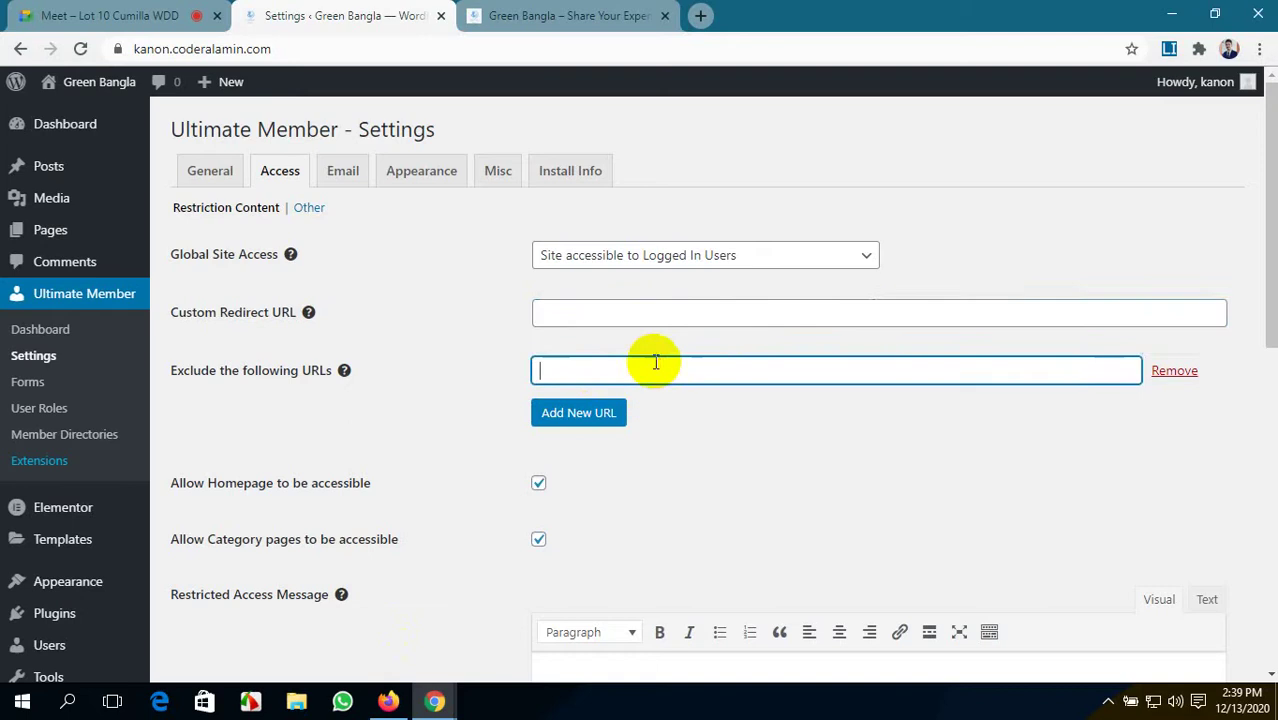
pyautogui.click(662, 309)
pyautogui.click(670, 368)
pyautogui.click(697, 313)
pyautogui.click(693, 371)
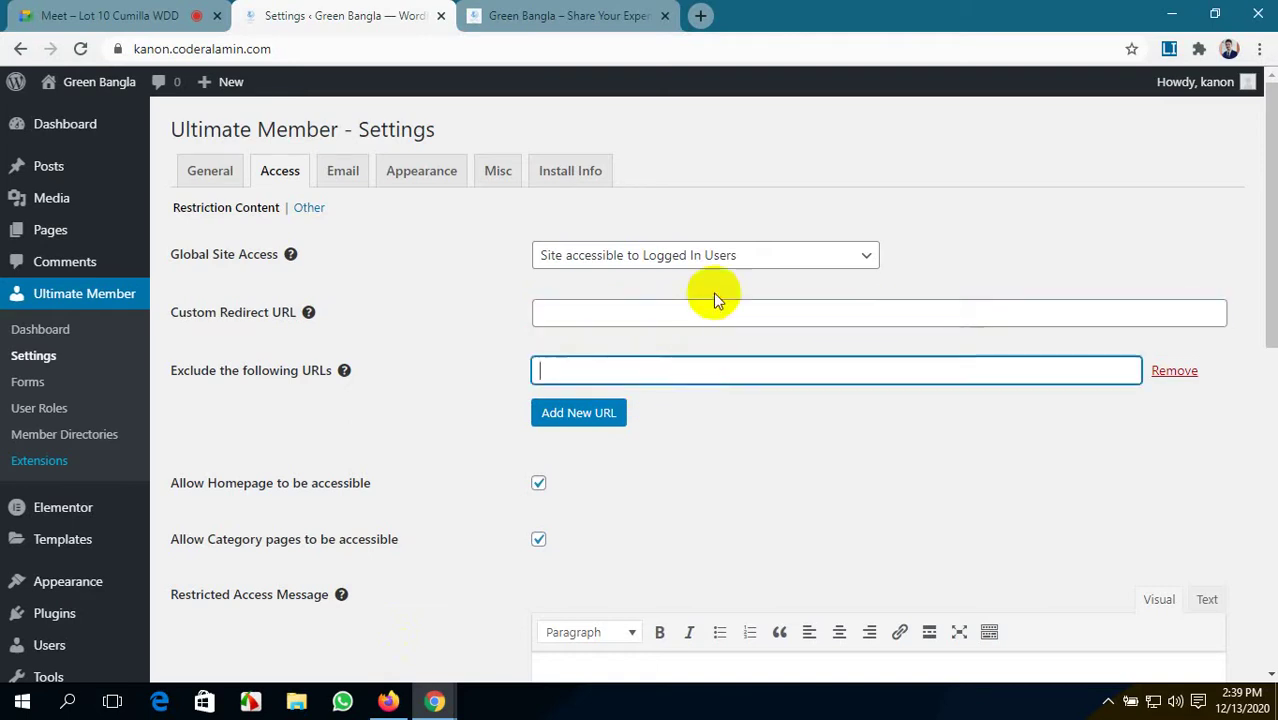
pyautogui.click(712, 318)
pyautogui.click(718, 373)
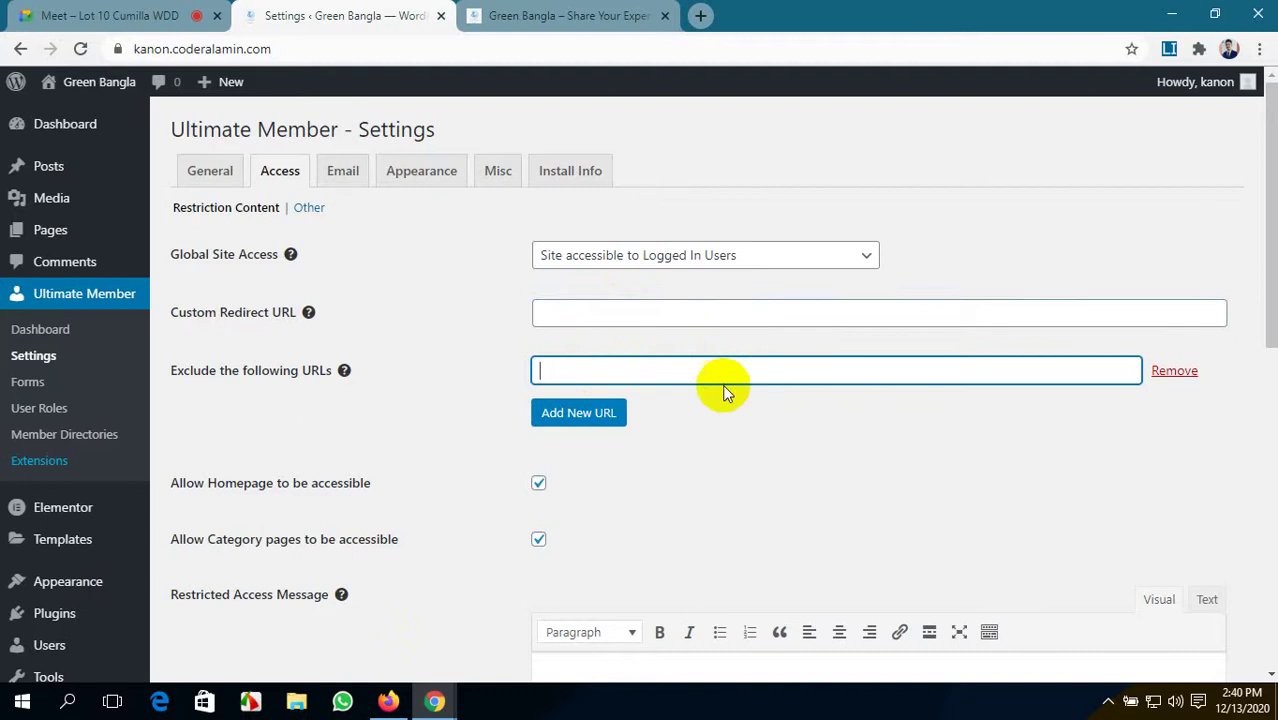
# - Add a second blank row to the excluded URLs and remove it again
pyautogui.scroll(-2, 835, 440)
pyautogui.click(606, 238)
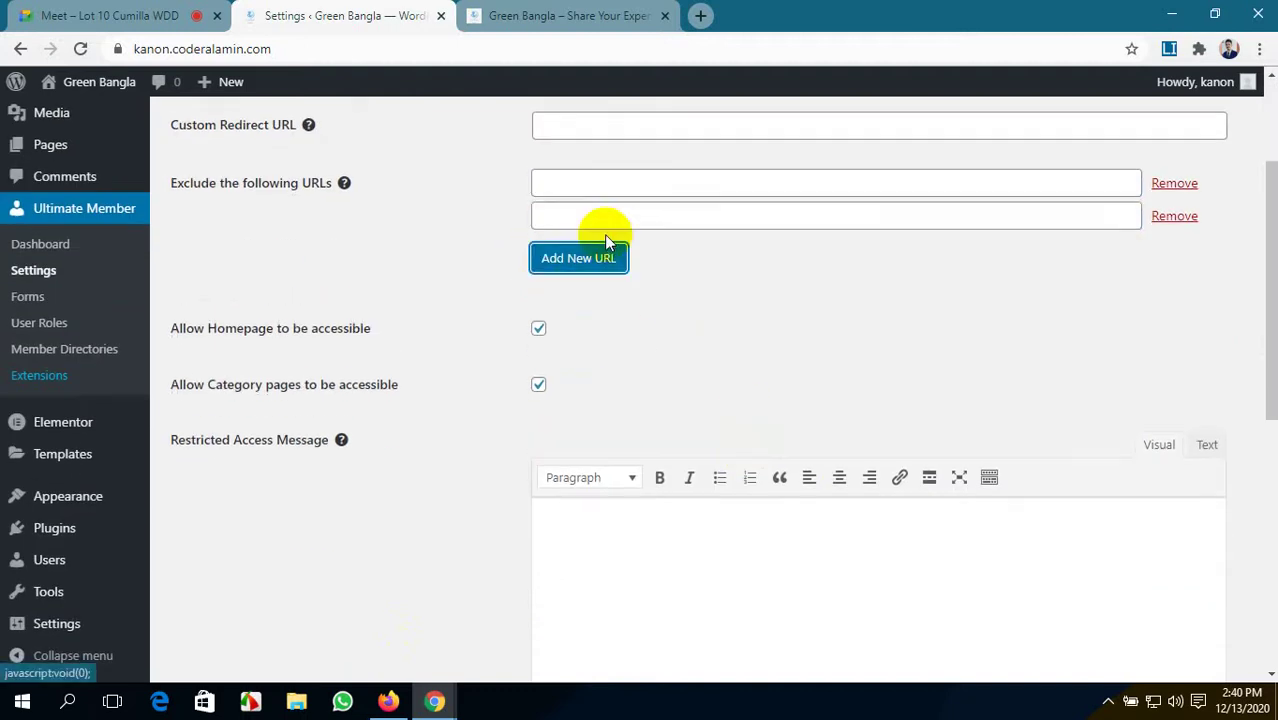
pyautogui.scroll(2, 1100, 380)
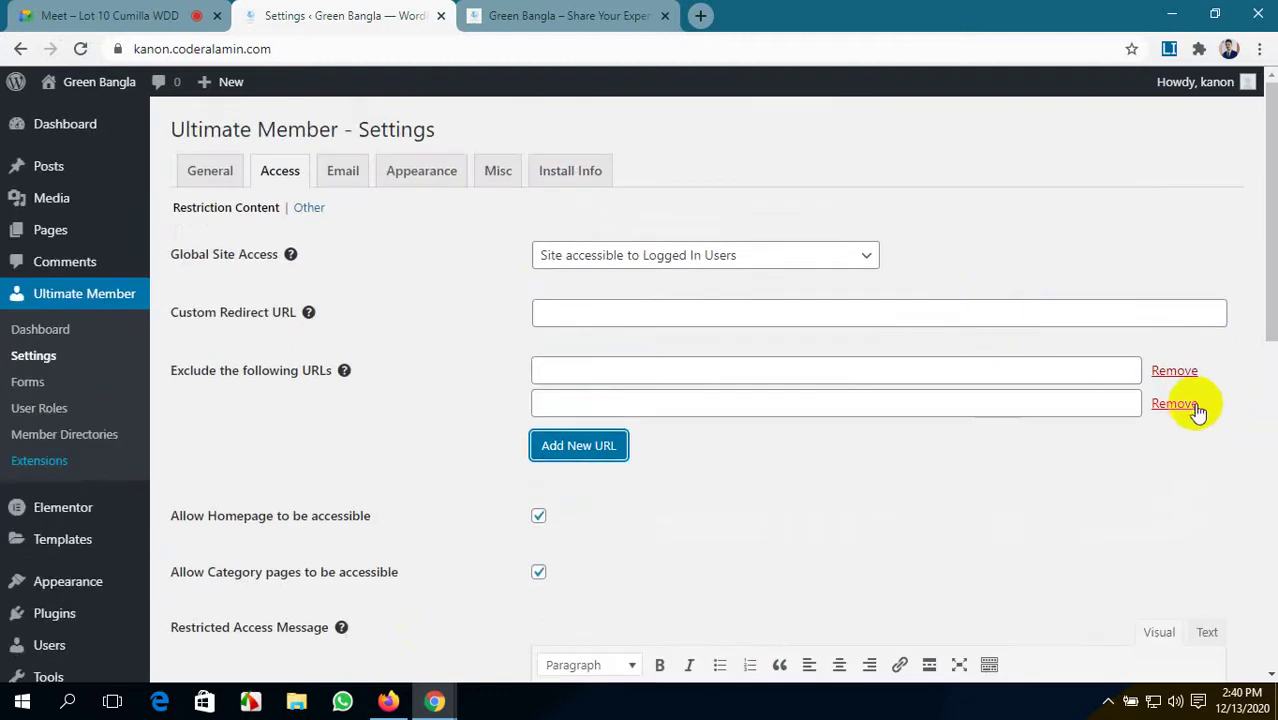
pyautogui.click(1187, 404)
# - Check the join request in the Google Meet call, and return to the Ultimate Member access settings
pyautogui.click(172, 8)
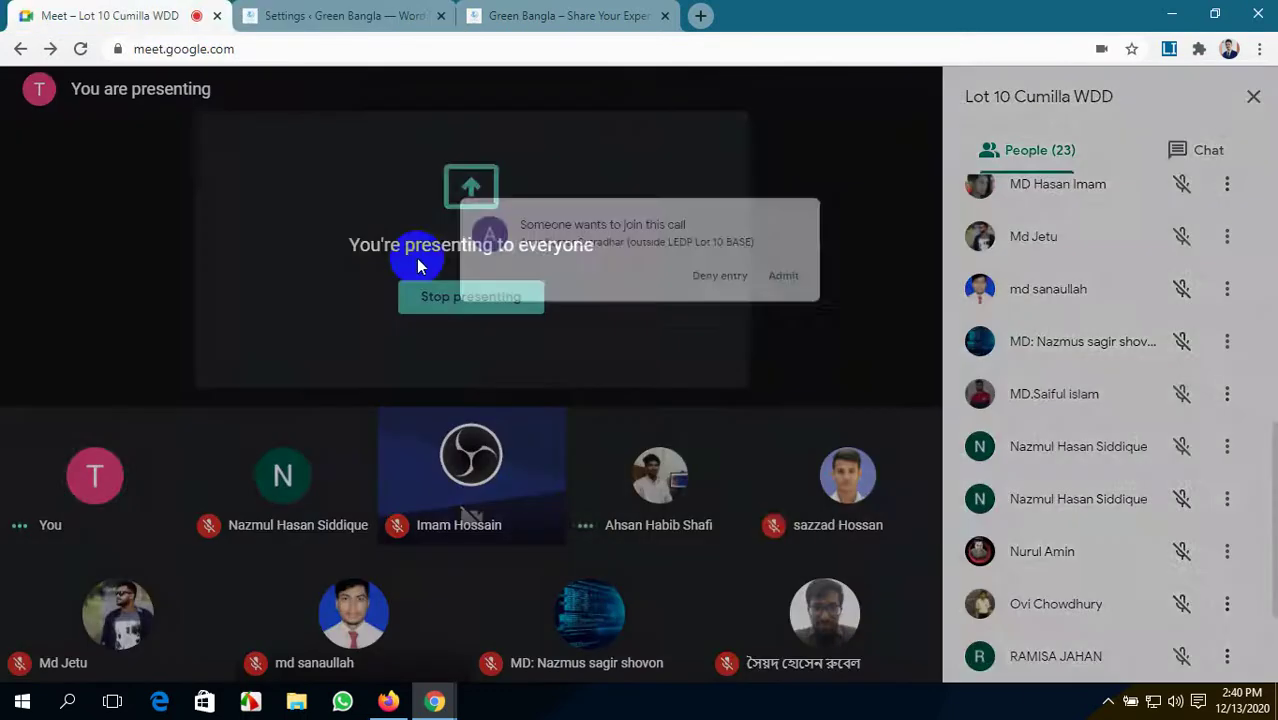
pyautogui.click(340, 15)
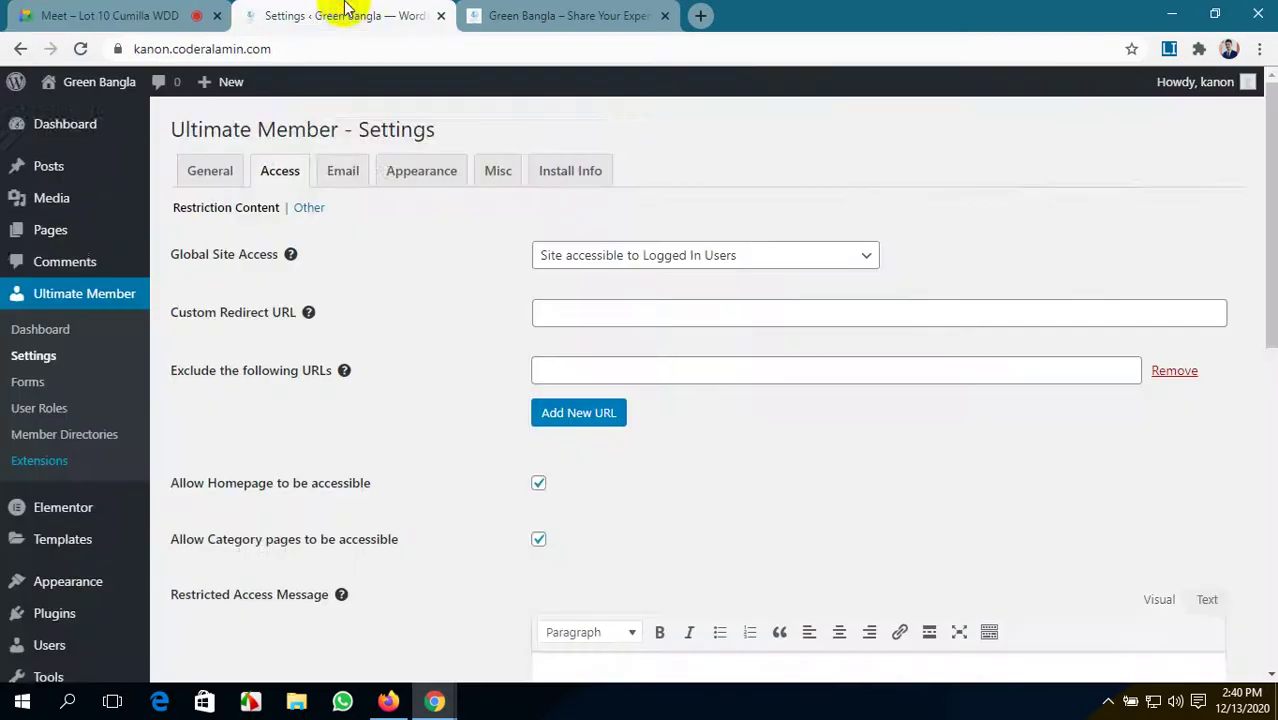
pyautogui.scroll(-2, 740, 448)
pyautogui.scroll(1, 572, 352)
pyautogui.scroll(1, 572, 352)
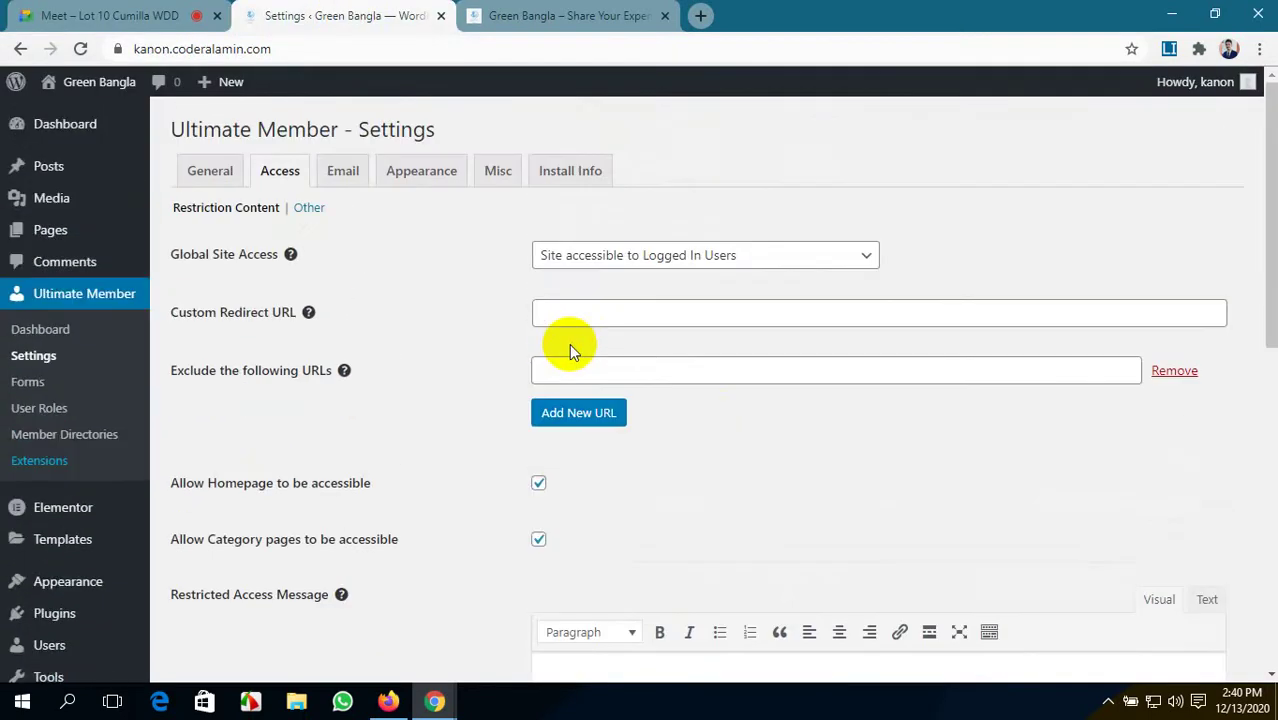
pyautogui.scroll(-1, 203, 420)
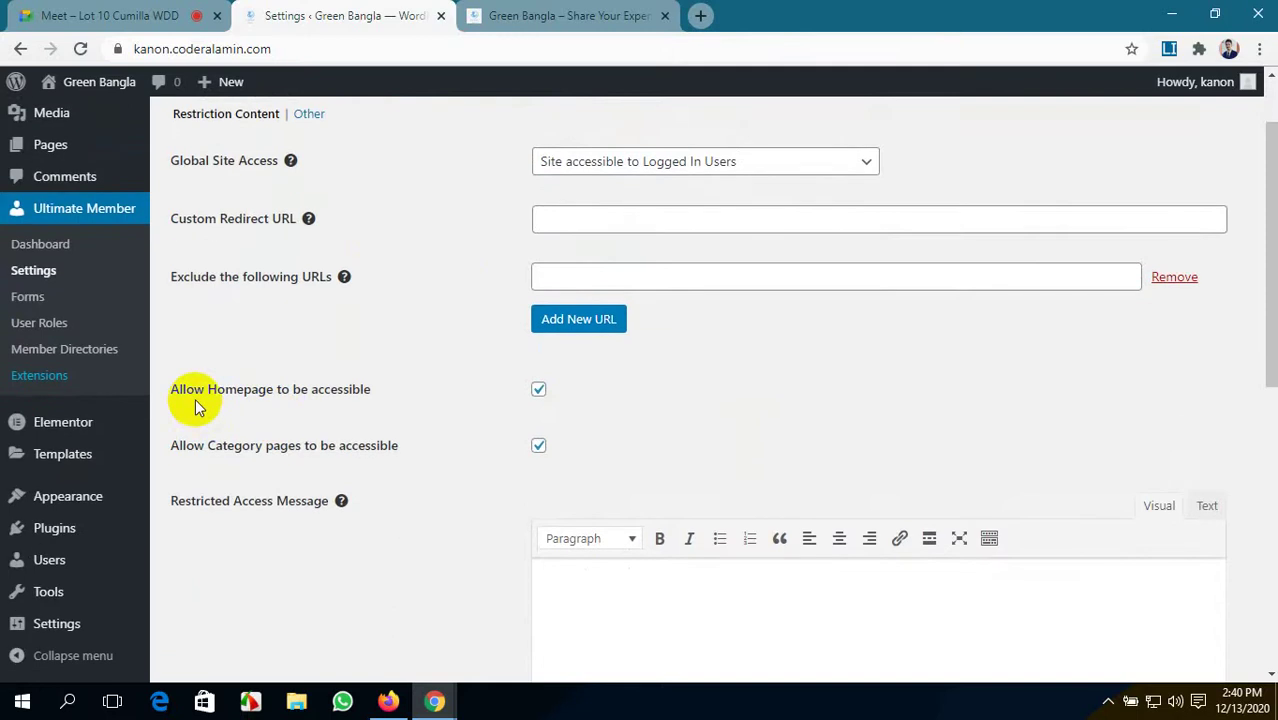
# - Open the homepage in Firefox to test its access while logged out, and return to the settings in Chrome
pyautogui.click(386, 698)
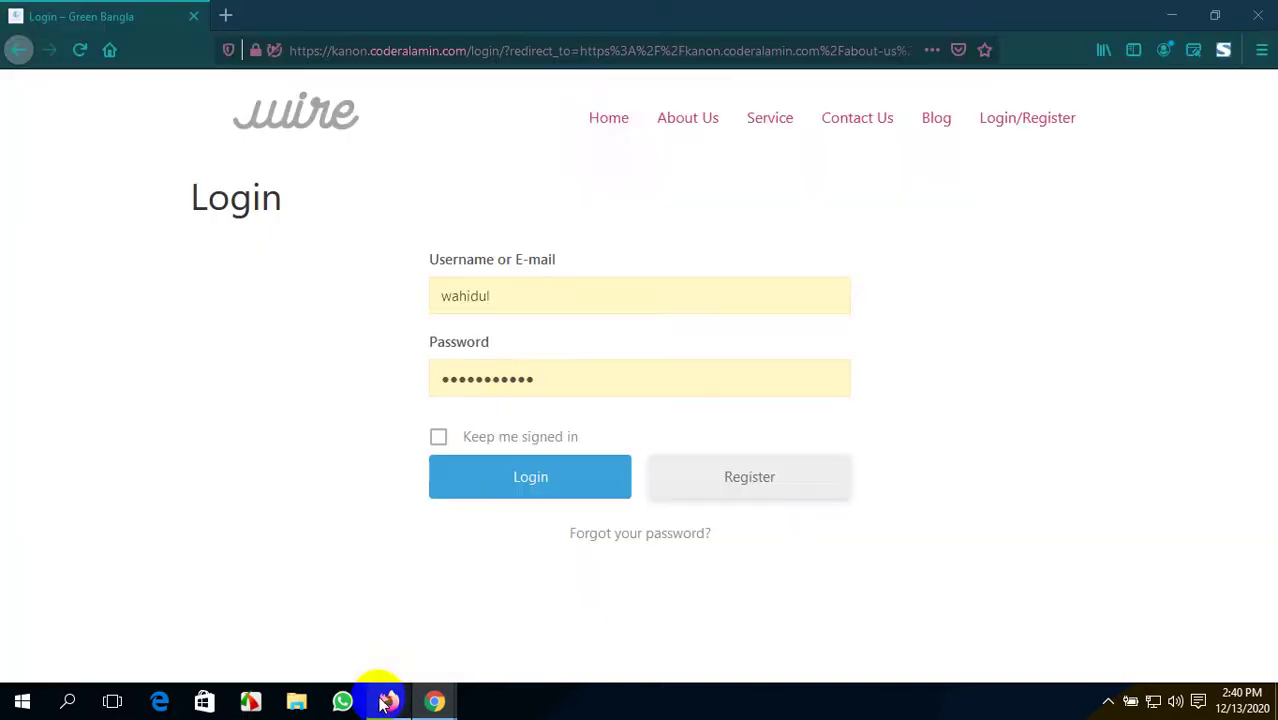
pyautogui.click(611, 129)
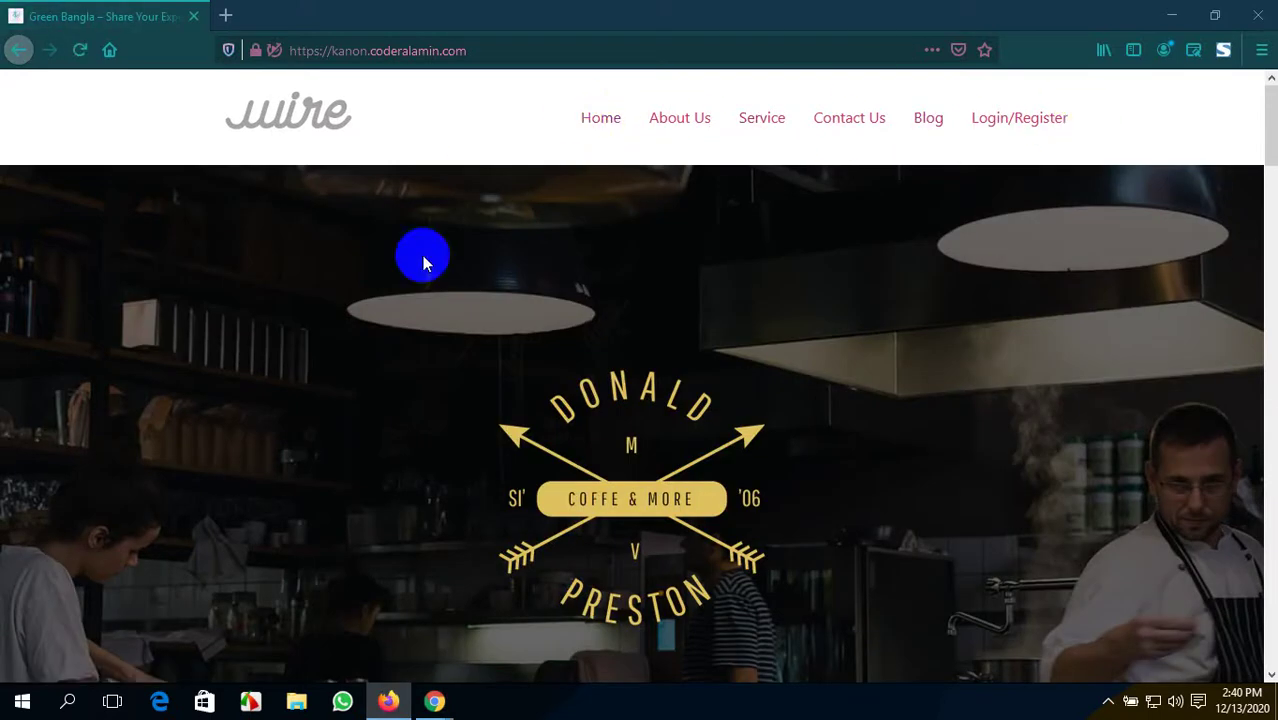
pyautogui.moveTo(434, 700)
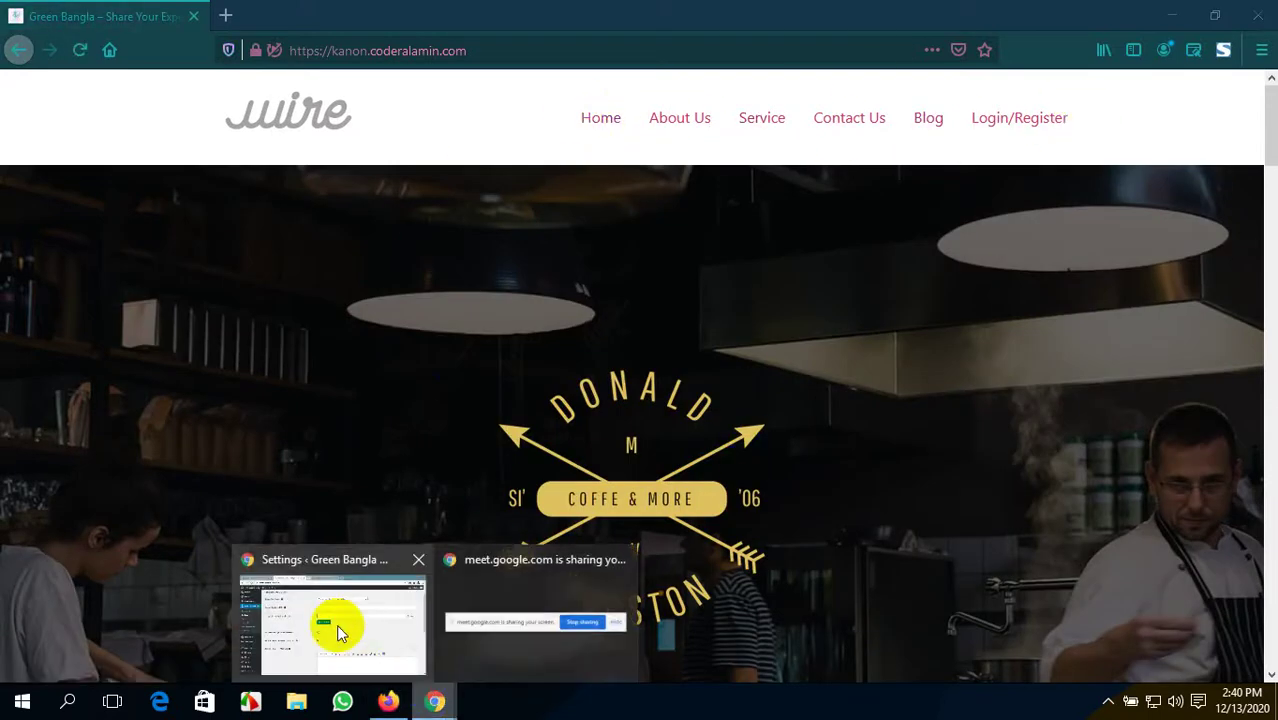
pyautogui.click(336, 622)
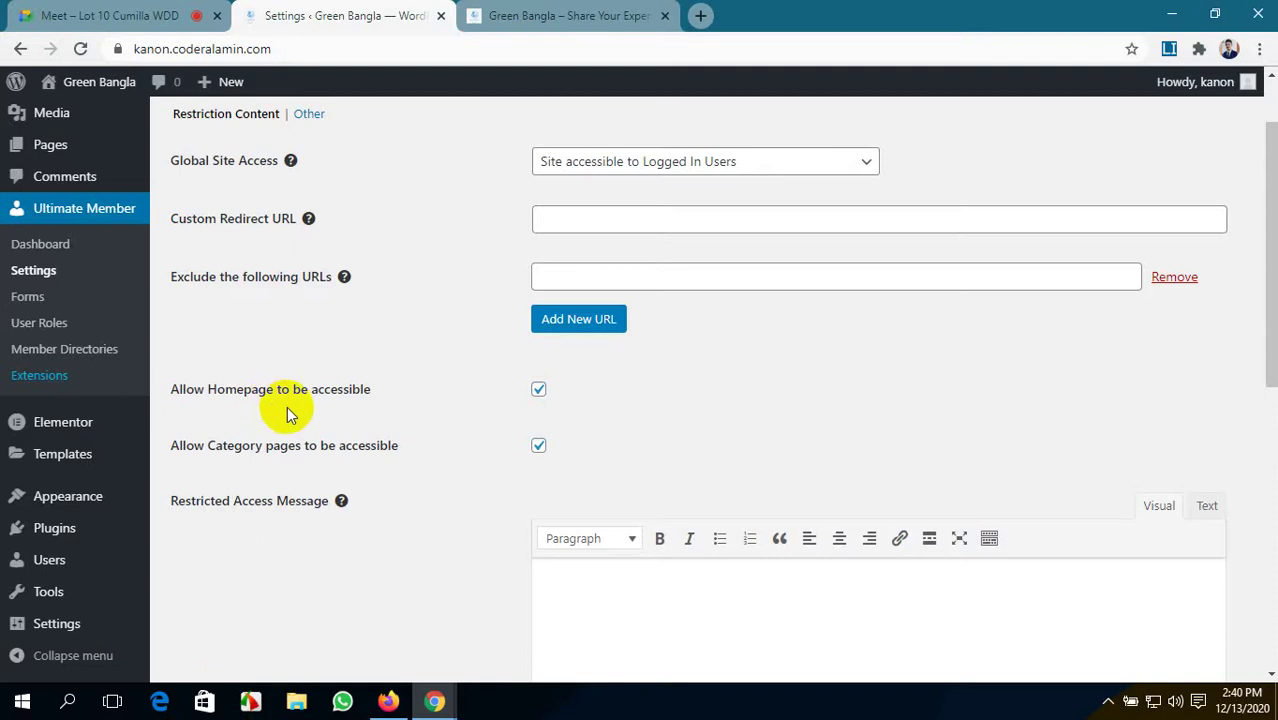
# - Disable Allow Homepage to be accessible and save the Ultimate Member settings
pyautogui.click(538, 389)
pyautogui.scroll(-6, 624, 430)
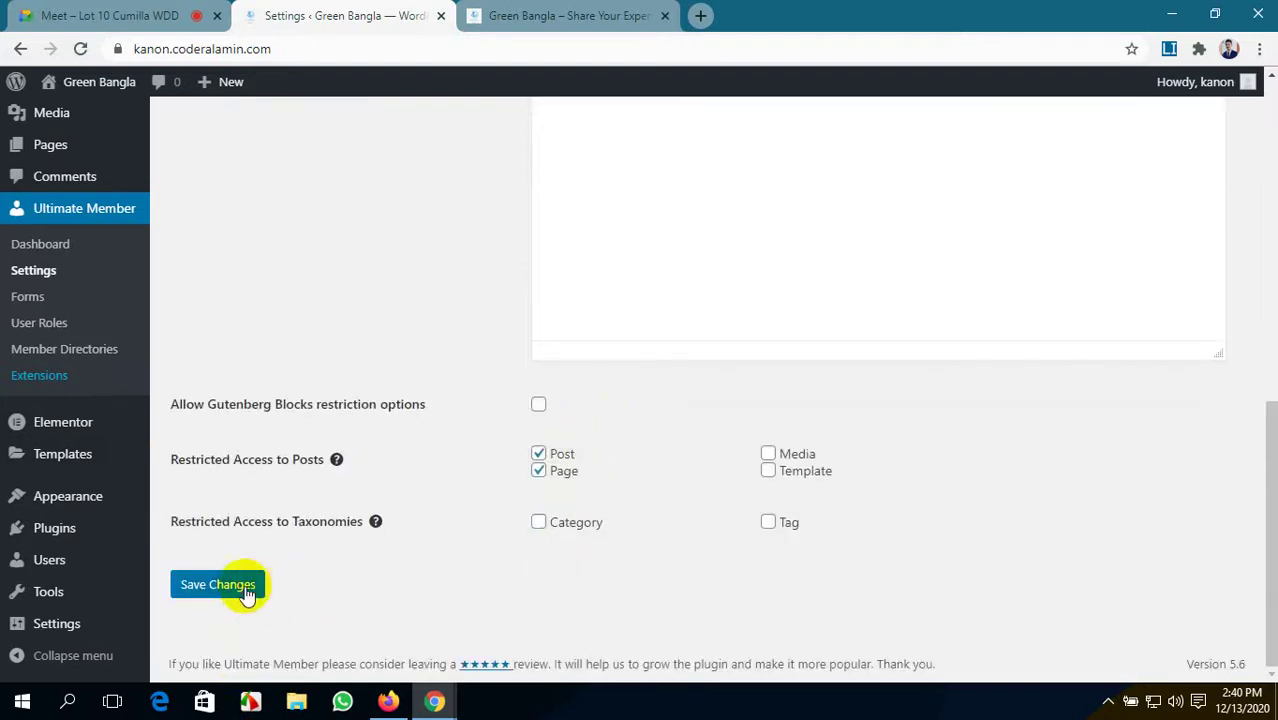
pyautogui.click(246, 593)
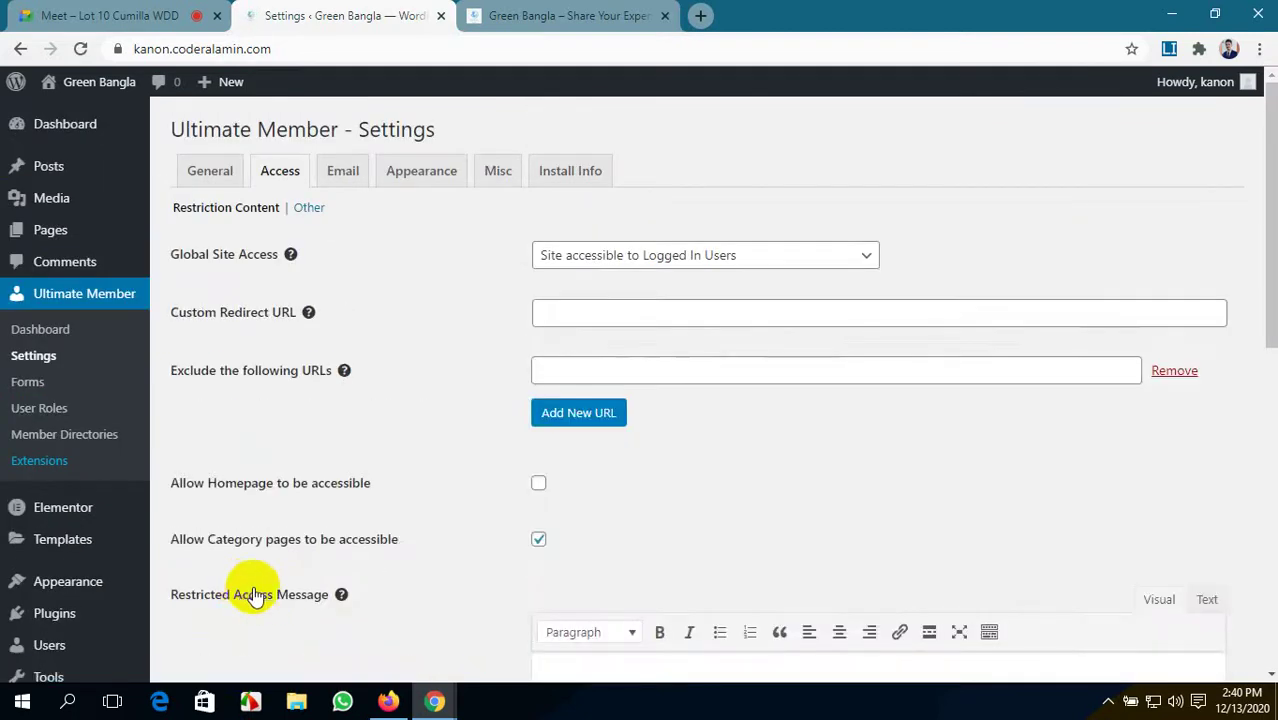
# - In Firefox, reload the homepage and try the About Us, Contact Us, Login/Register and Home pages as a logged-out visitor
pyautogui.click(388, 700)
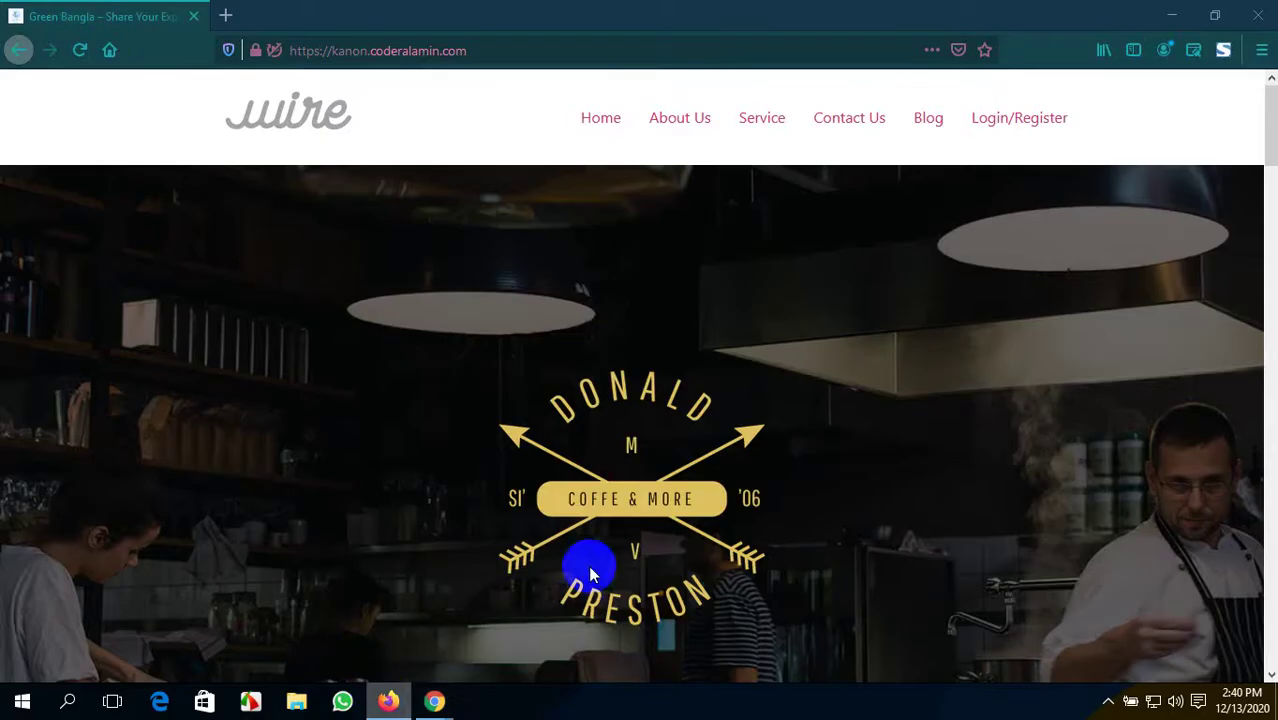
pyautogui.click(79, 50)
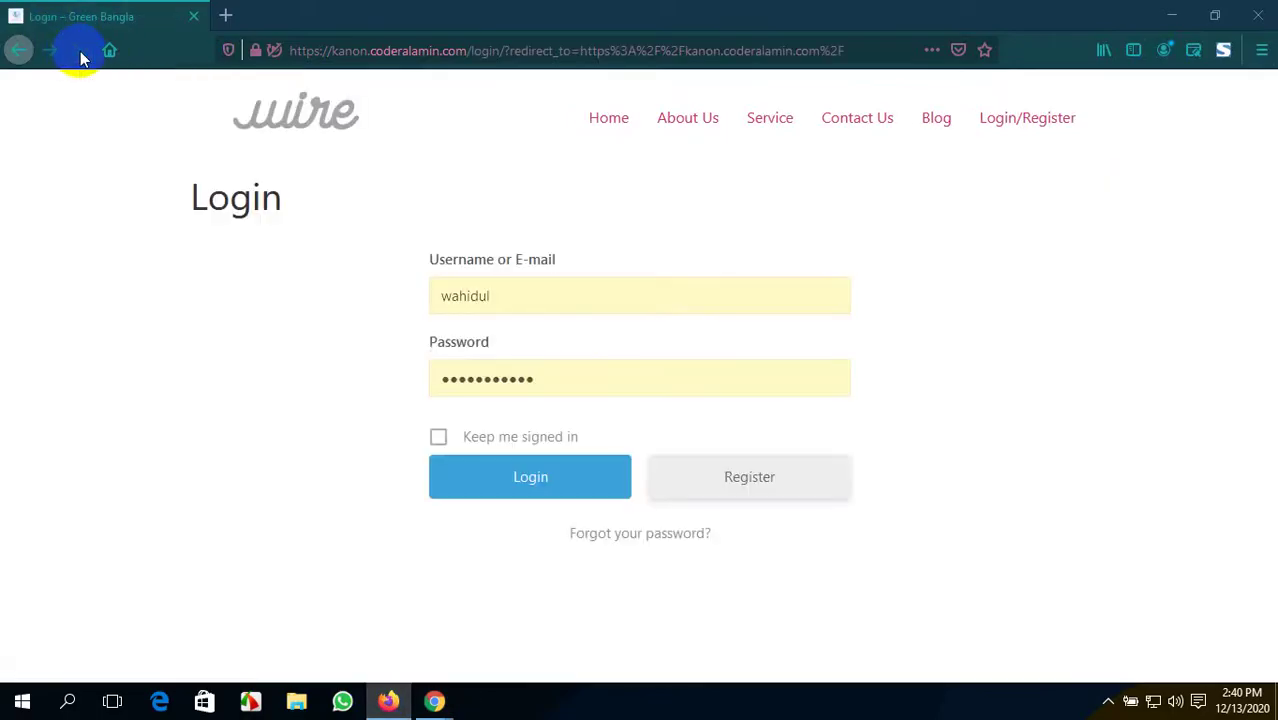
pyautogui.click(689, 126)
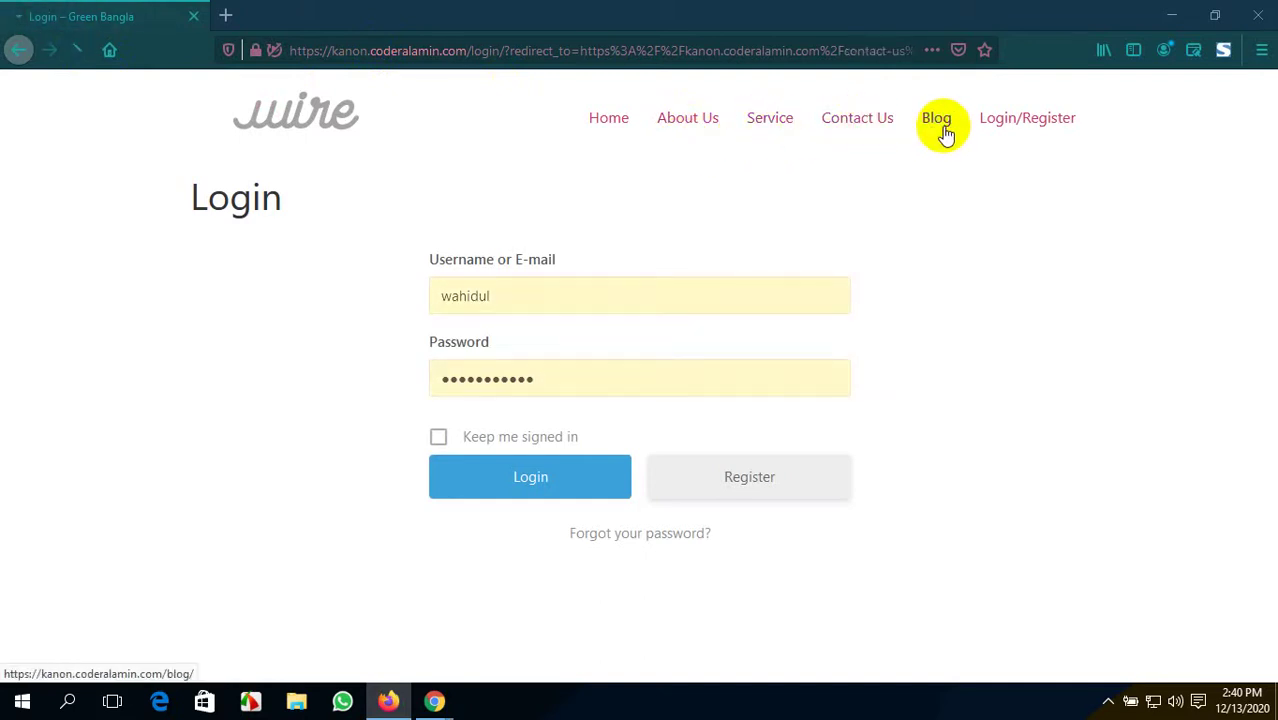
pyautogui.click(1060, 126)
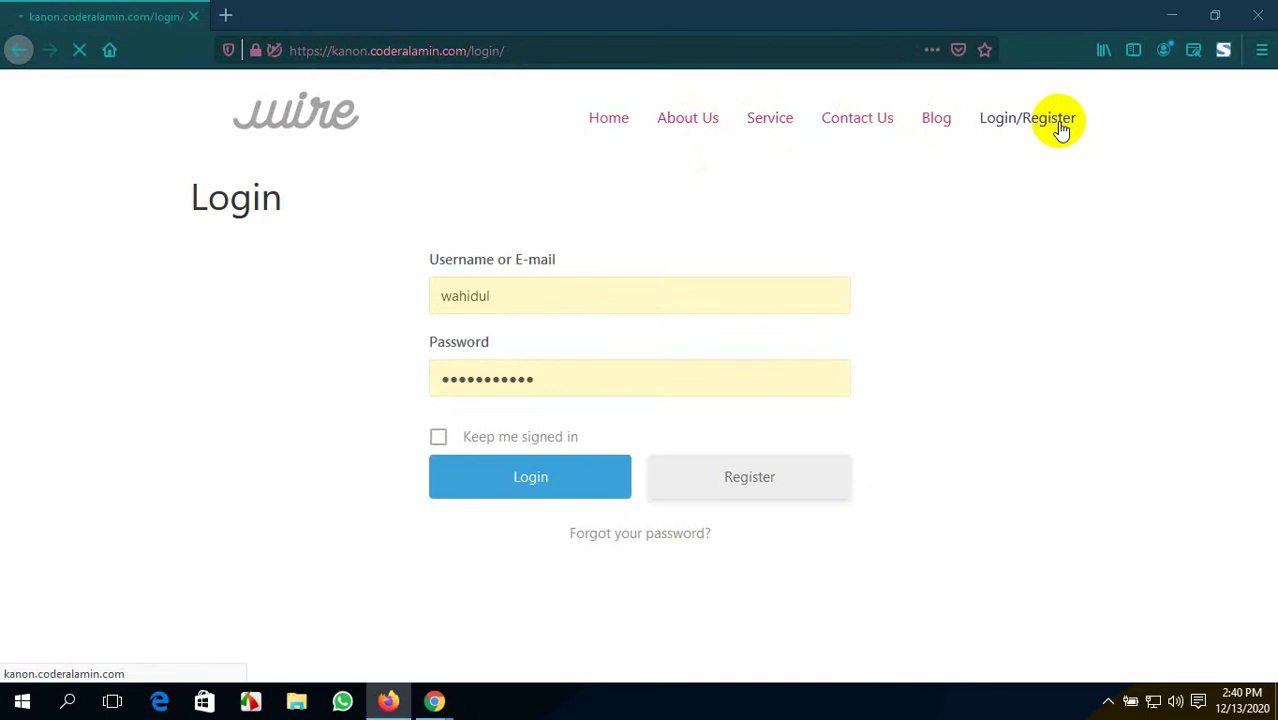
pyautogui.click(628, 133)
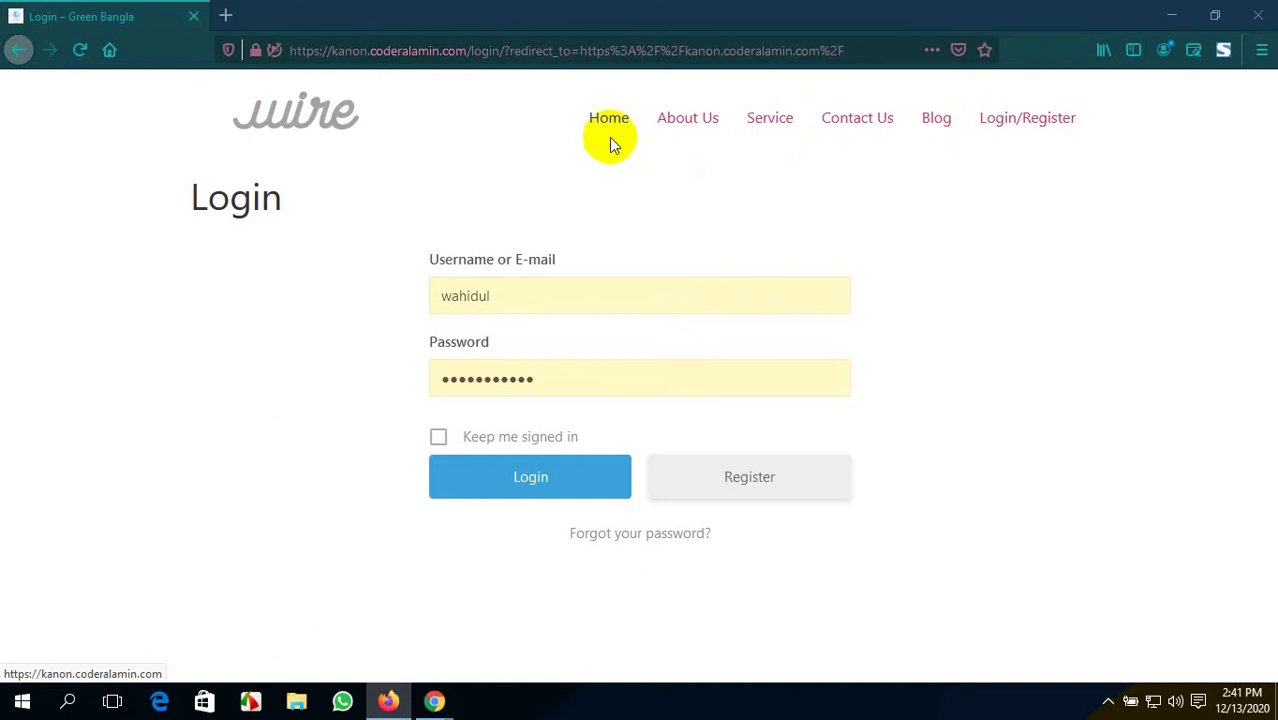
# - Return to the Ultimate Member settings in Chrome and enable Allow Homepage to be accessible
pyautogui.moveTo(434, 701)
pyautogui.click(359, 585)
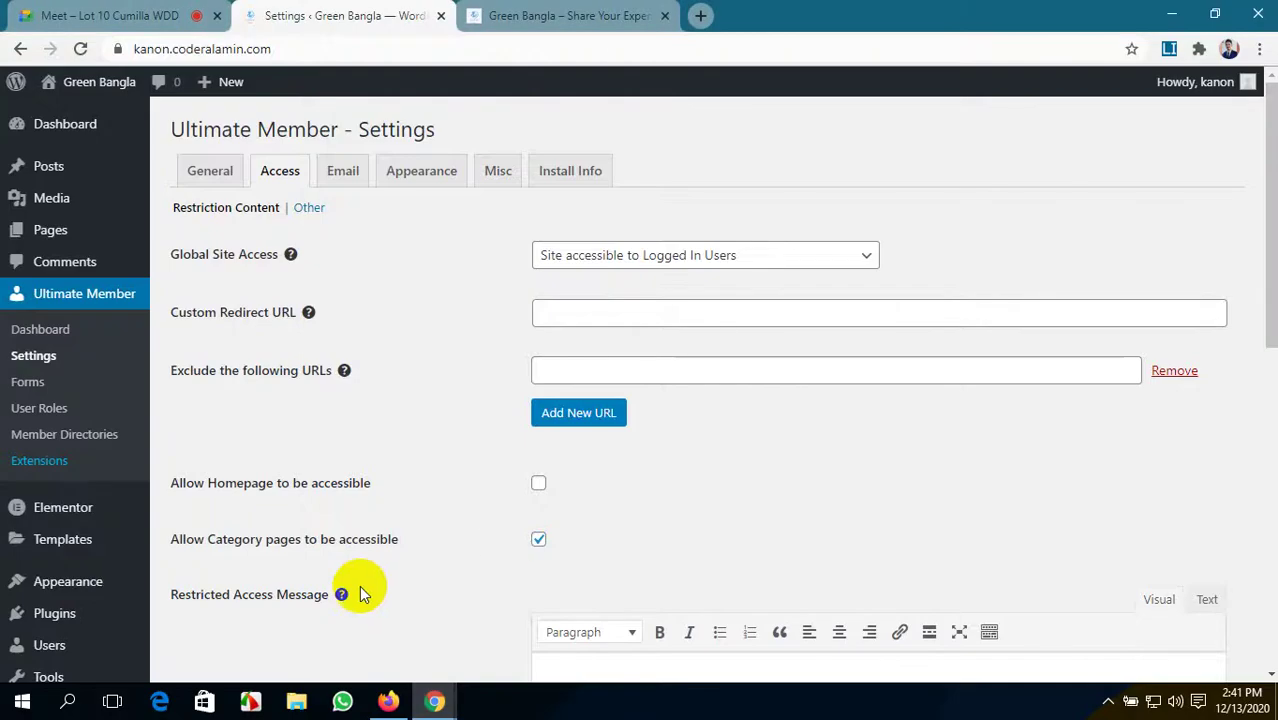
pyautogui.scroll(-1, 900, 385)
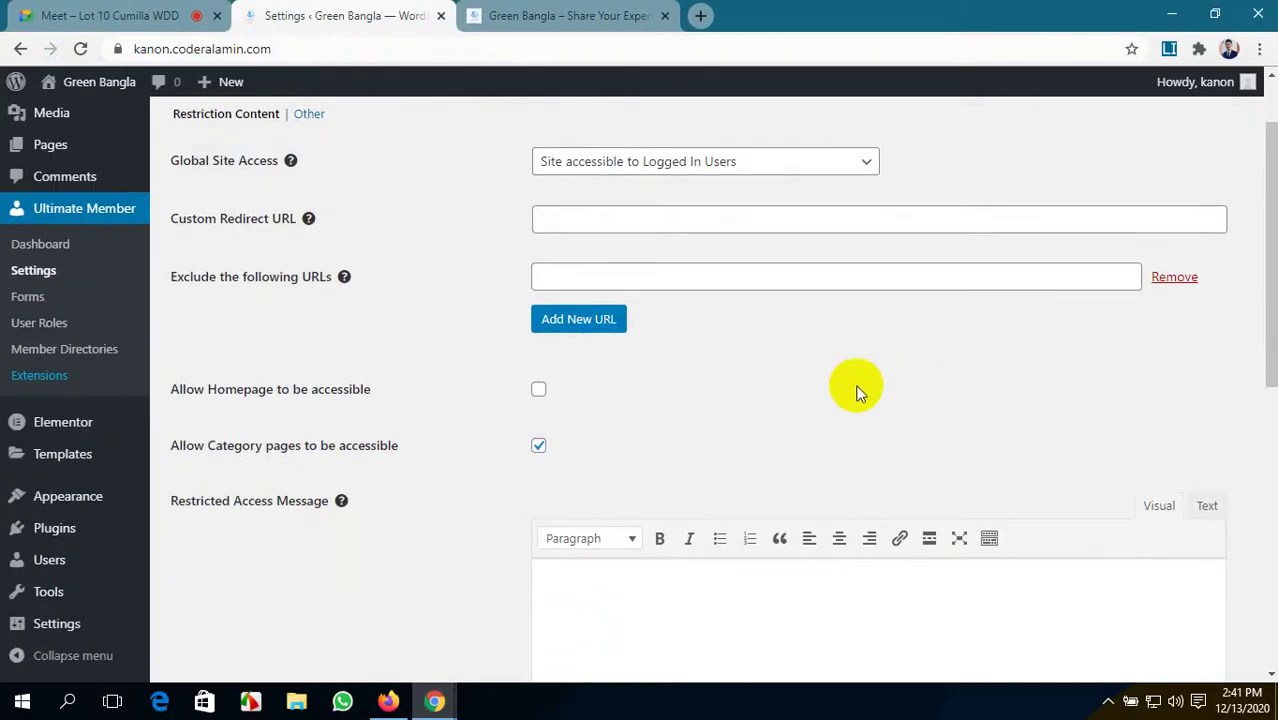
pyautogui.click(538, 391)
pyautogui.scroll(-2, 541, 428)
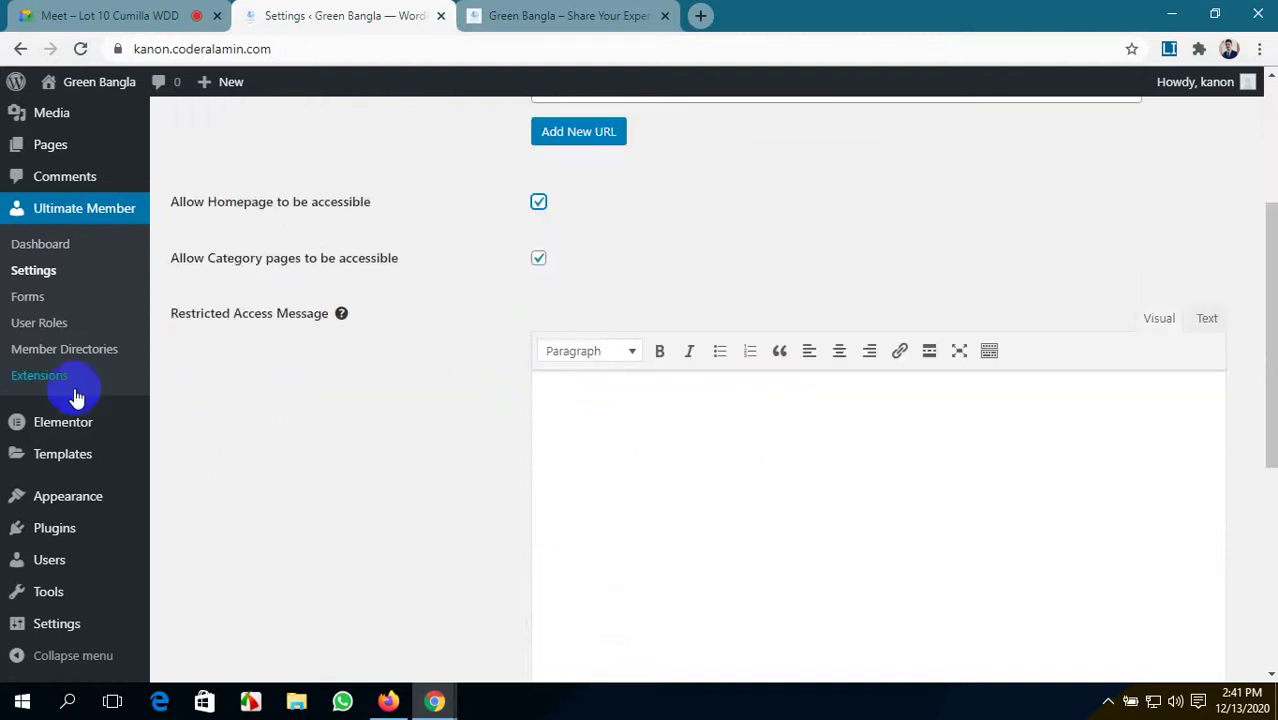
# - Open the site's Blog page while logged in and look through its list of posts
pyautogui.click(510, 12)
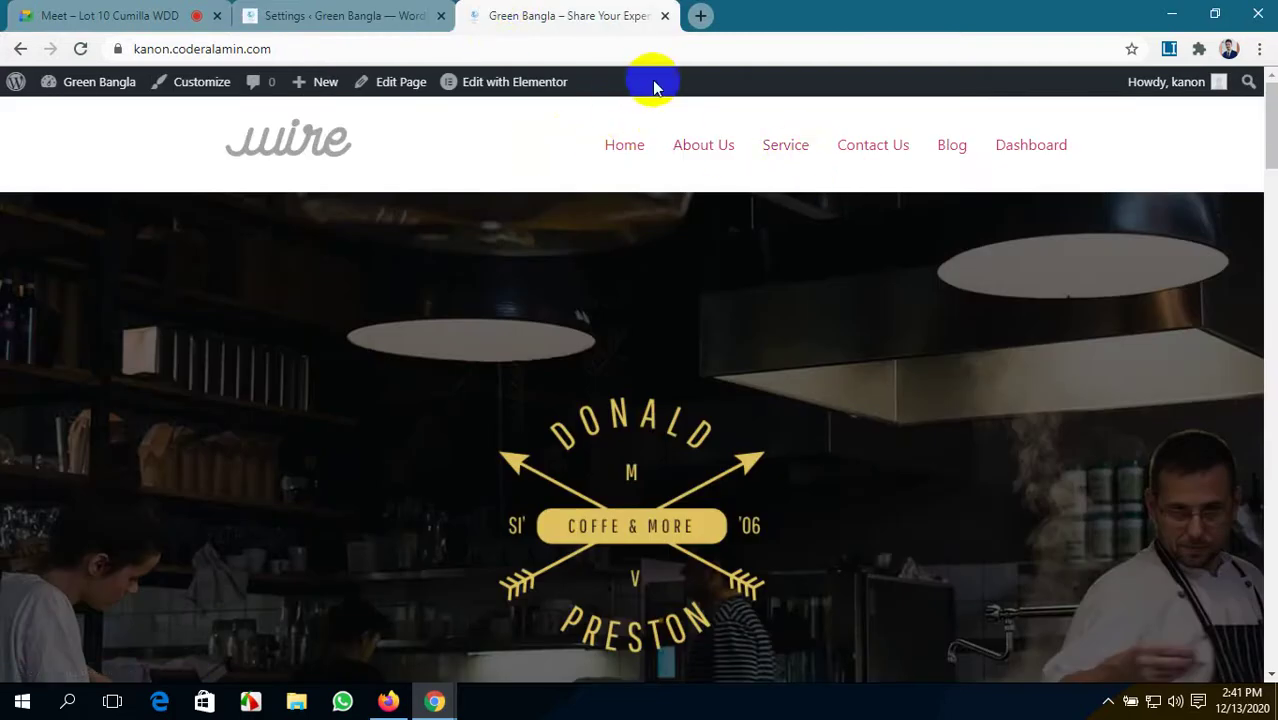
pyautogui.click(961, 153)
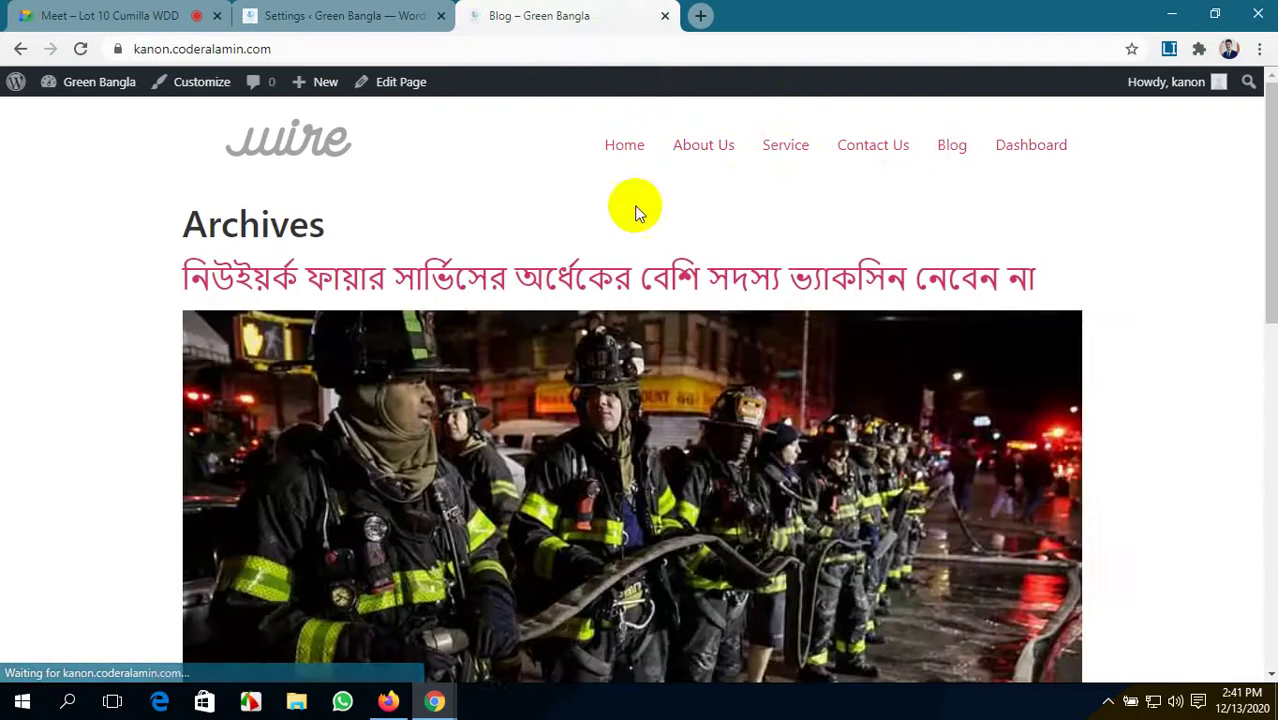
pyautogui.scroll(-1, 316, 437)
pyautogui.scroll(-10, 316, 437)
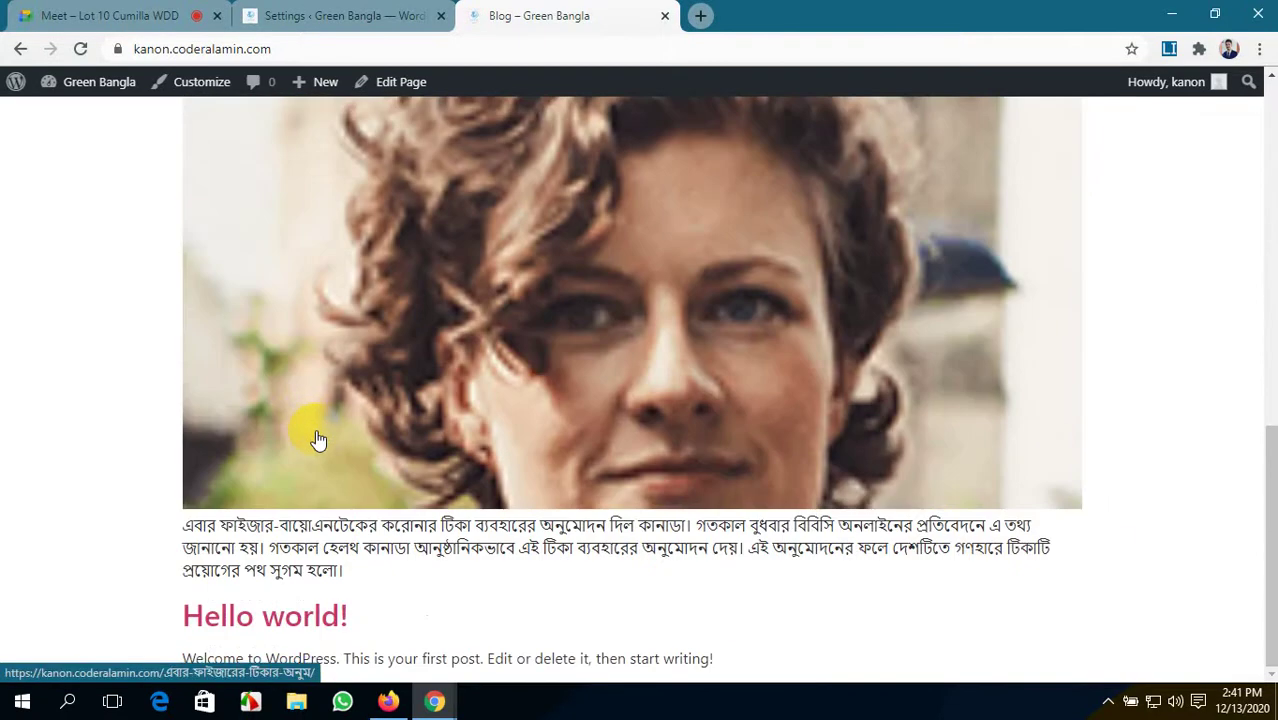
pyautogui.click(790, 512)
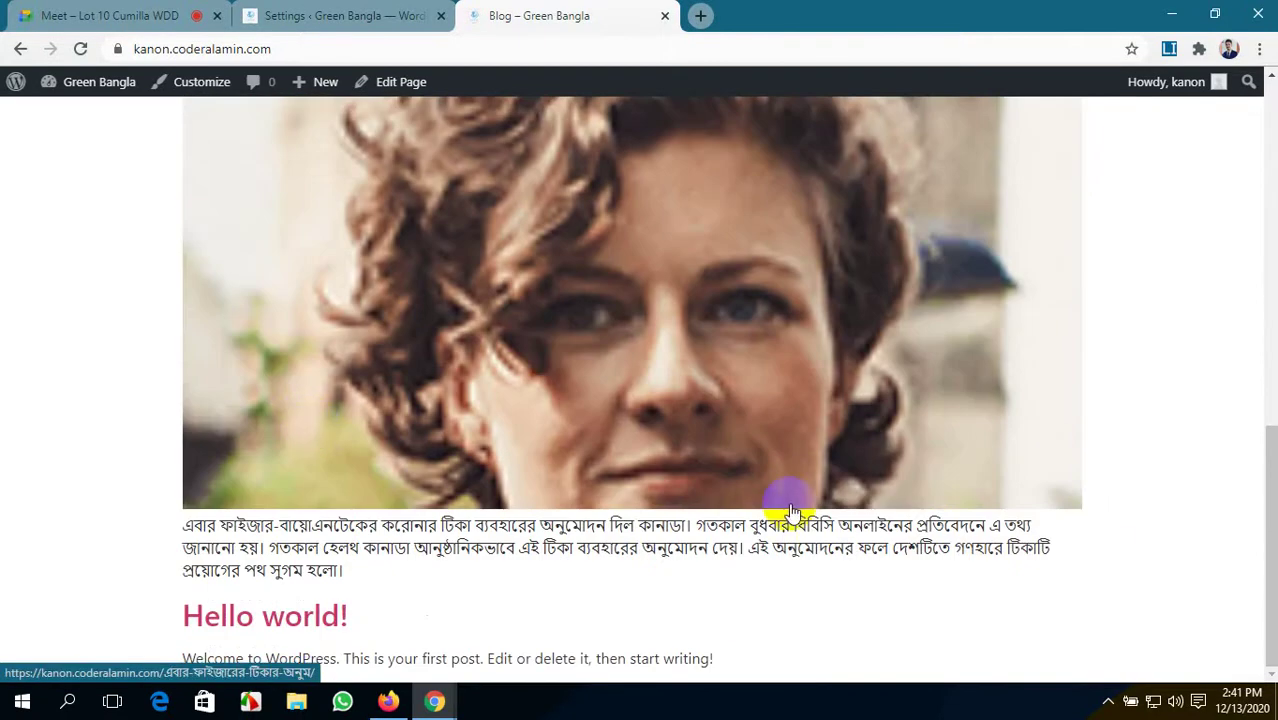
pyautogui.scroll(10, 790, 512)
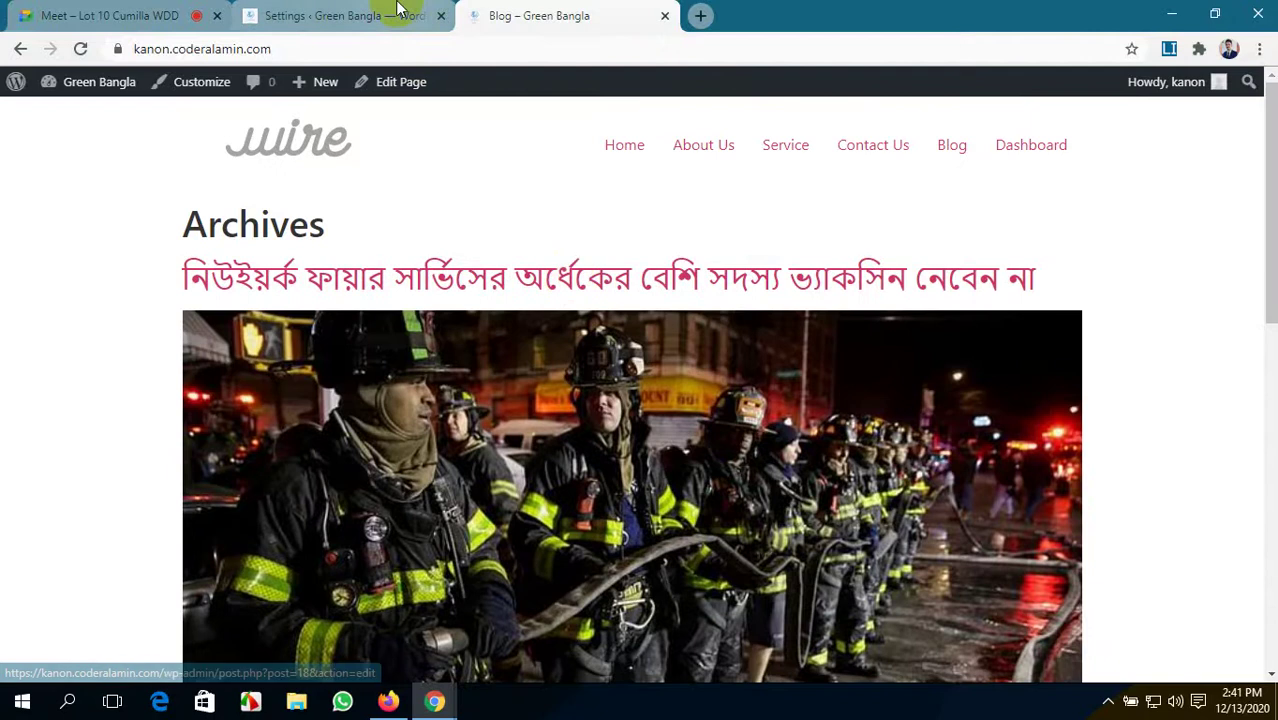
# - Disable Allow Category pages to be accessible in the Ultimate Member settings, and switch back to the site's Blog page
pyautogui.click(398, 12)
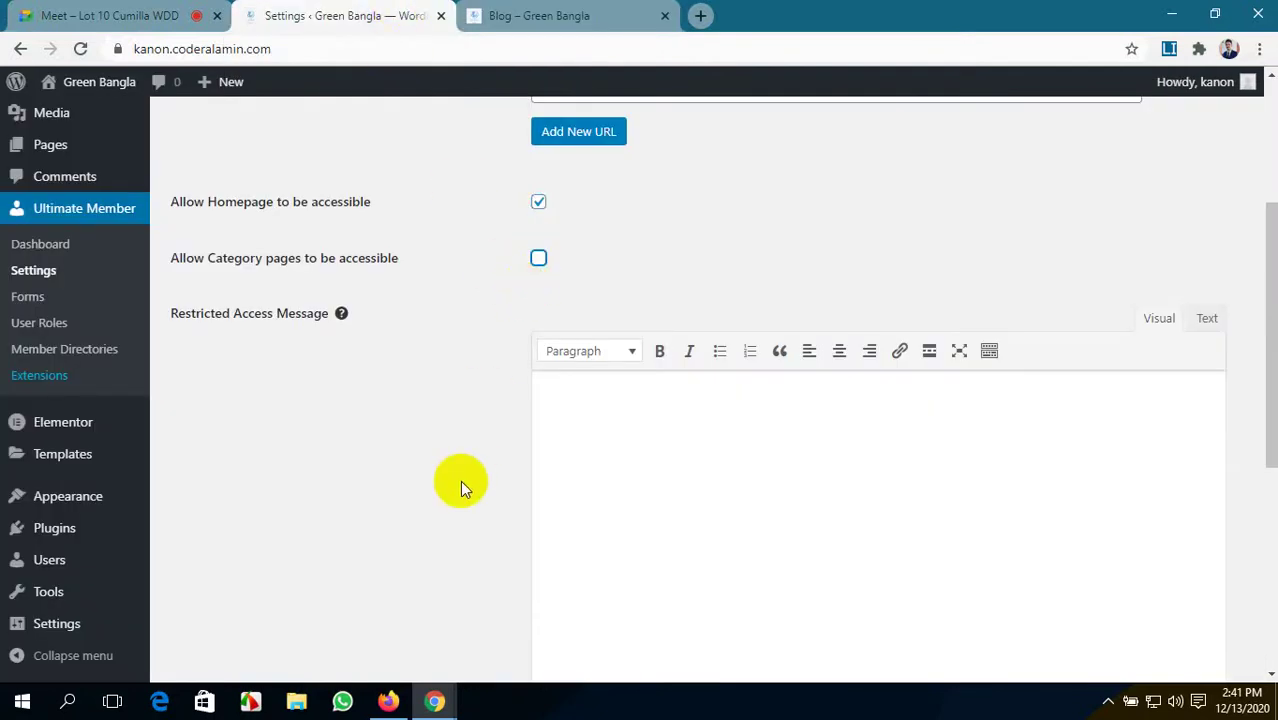
pyautogui.scroll(-1, 560, 210)
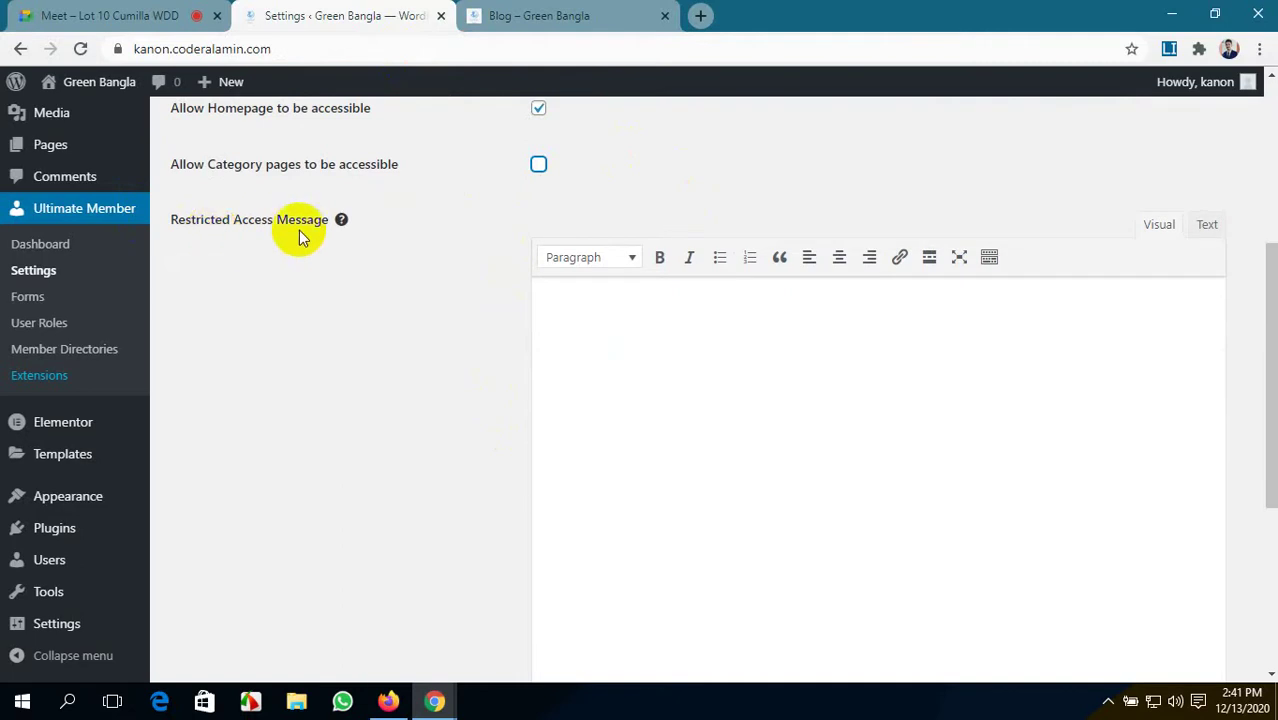
pyautogui.click(749, 369)
pyautogui.click(580, 15)
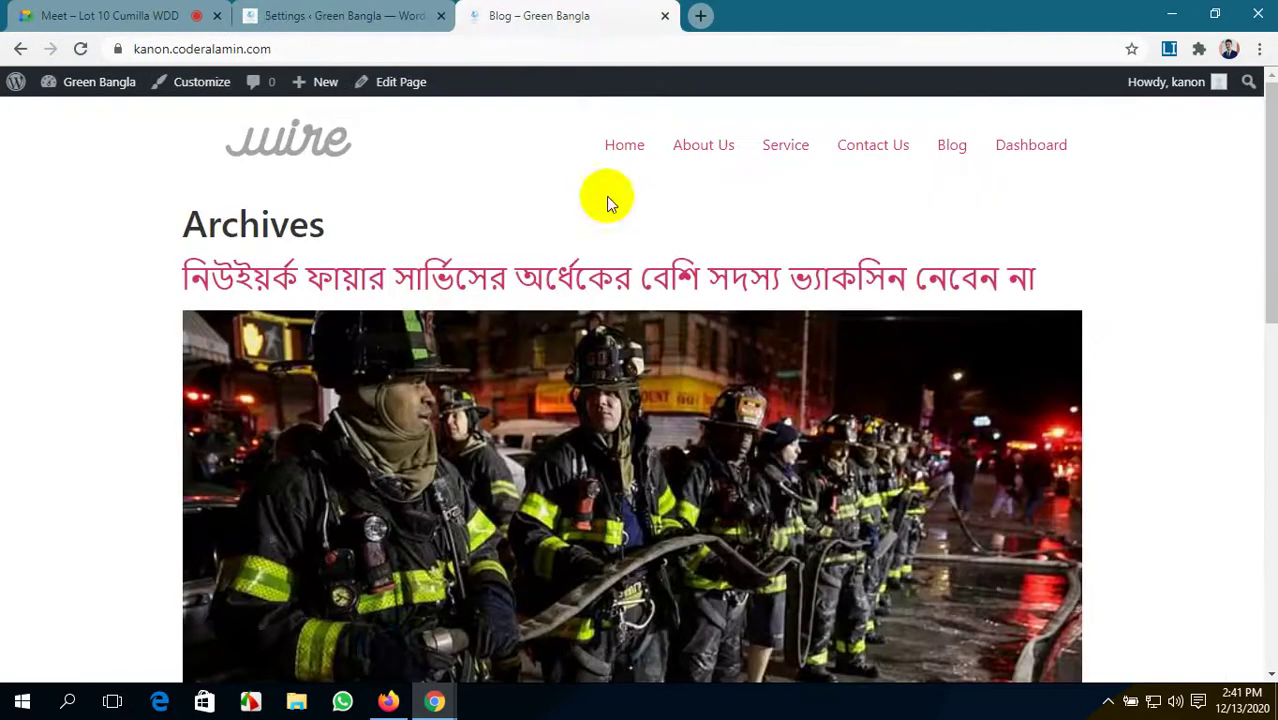
# - In Firefox, try the About Us page as a logged-out visitor, and return to the Ultimate Member settings in Chrome
pyautogui.click(389, 702)
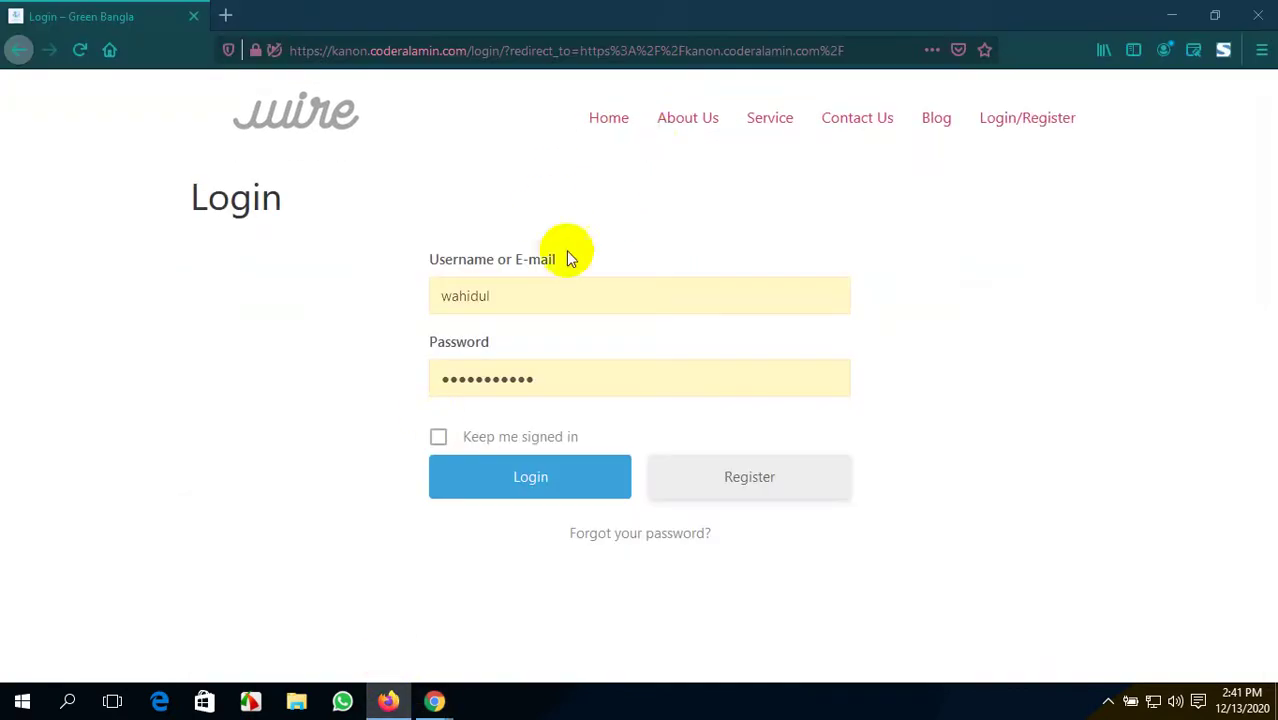
pyautogui.click(677, 125)
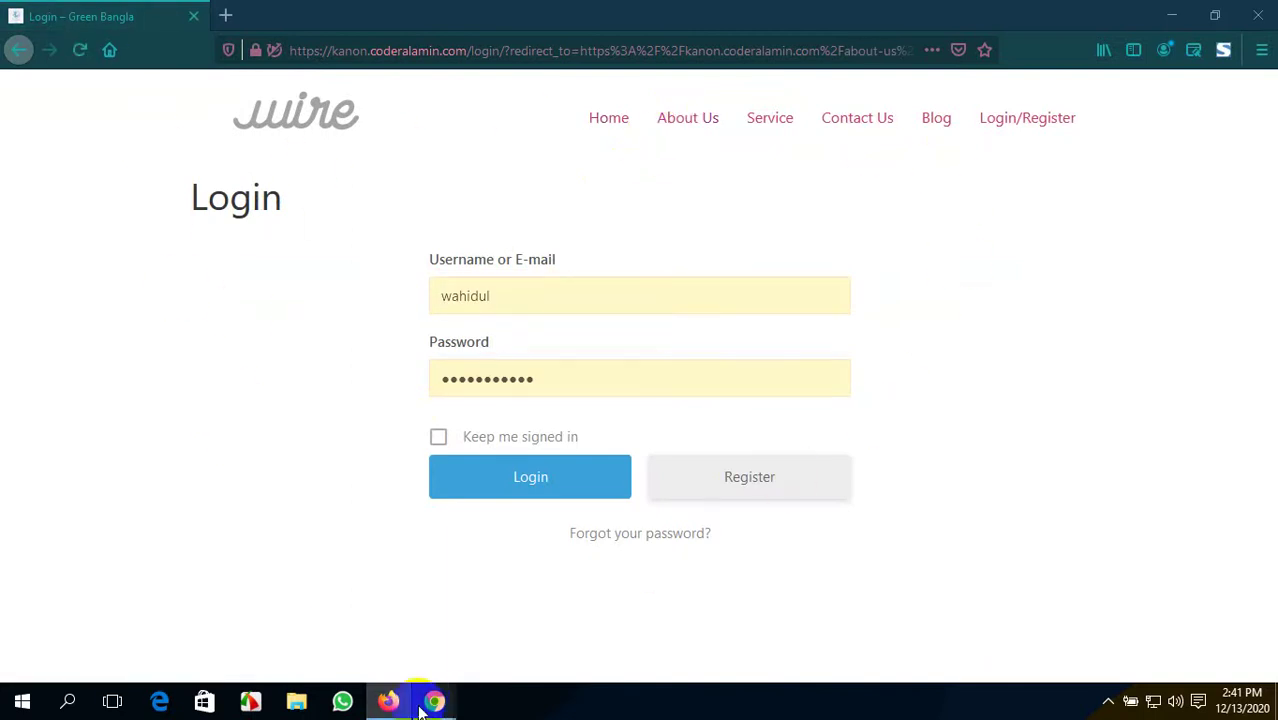
pyautogui.moveTo(434, 701)
pyautogui.click(340, 628)
pyautogui.click(340, 15)
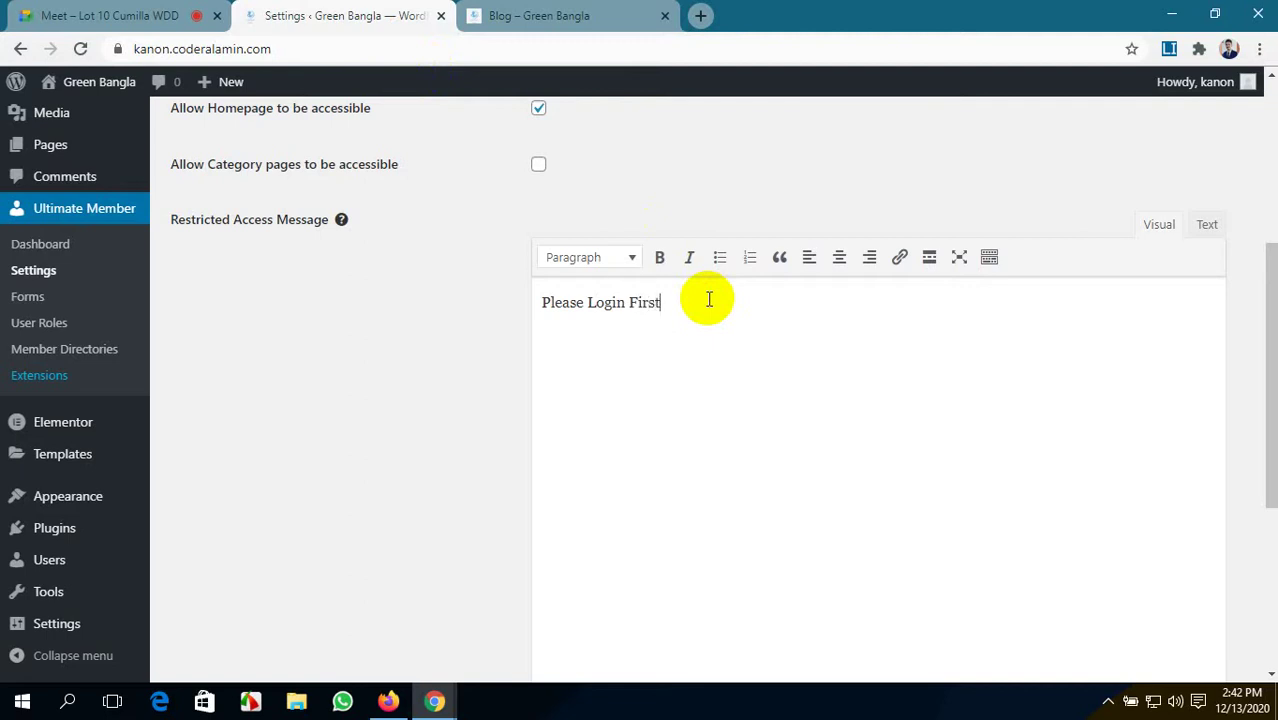
# - Center the "Please Login First" restricted access message and insert a Read More tag on the line below it
pyautogui.moveTo(699, 300); pyautogui.dragTo(540, 303)
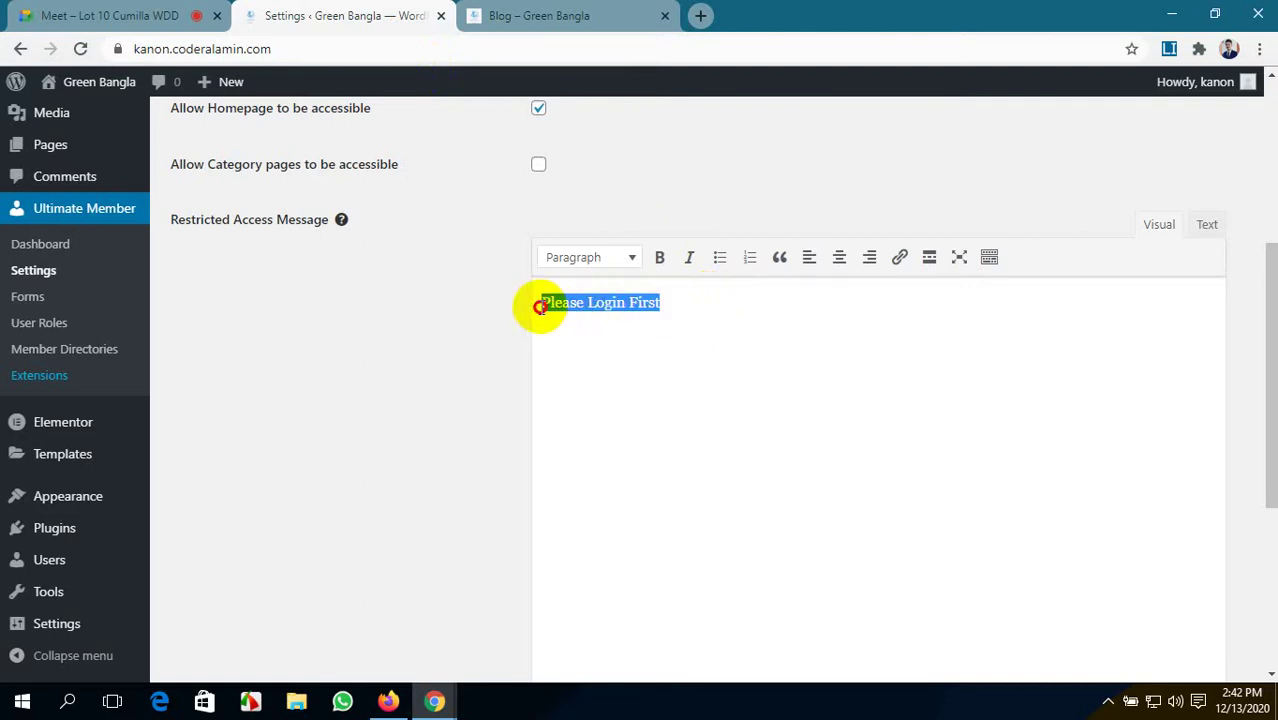
pyautogui.click(838, 256)
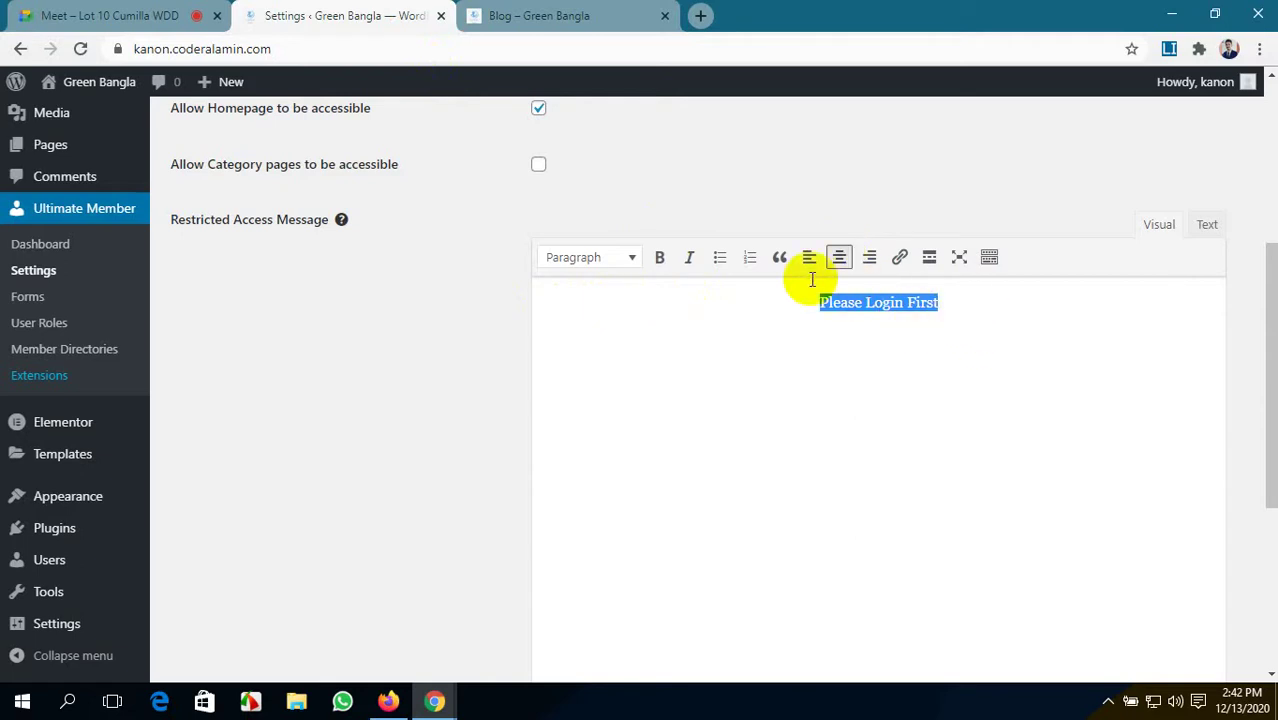
pyautogui.click(929, 259)
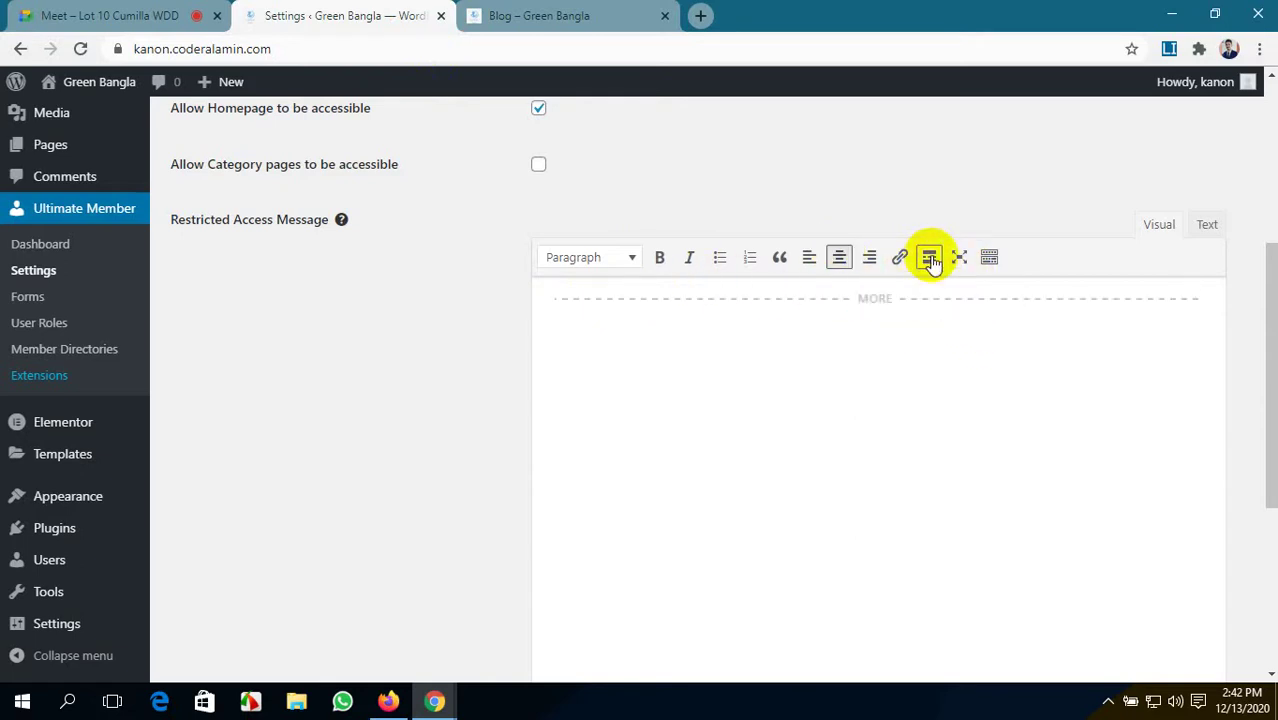
pyautogui.hotkey('ctrl', 'z')
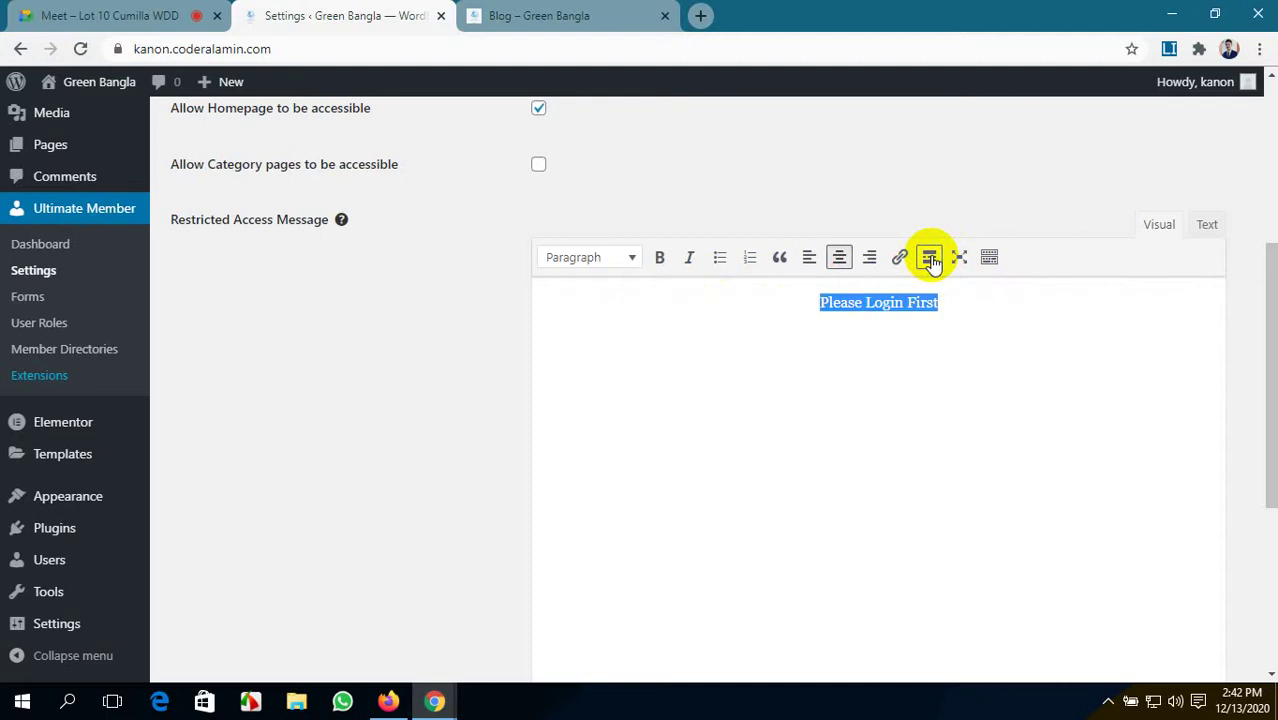
pyautogui.click(950, 370)
pyautogui.click(931, 262)
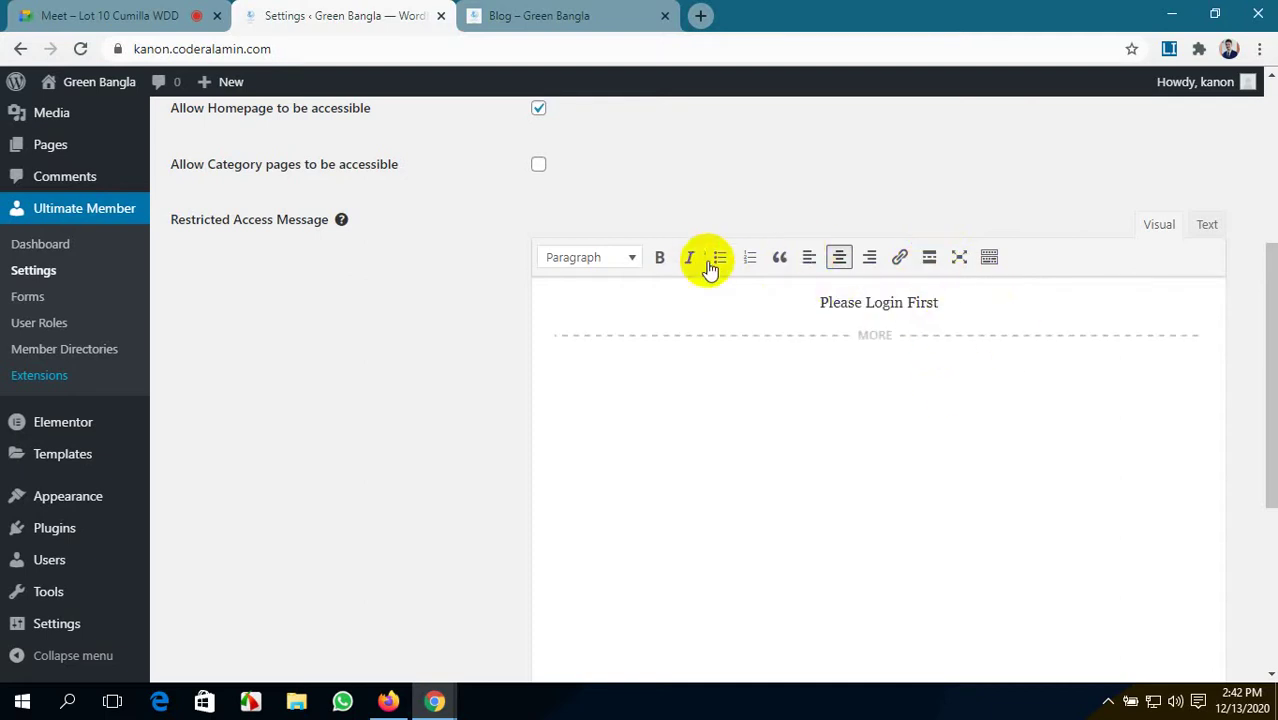
# - Format the restricted access message as Heading 1 and set its text color to red
pyautogui.click(632, 260)
pyautogui.click(639, 330)
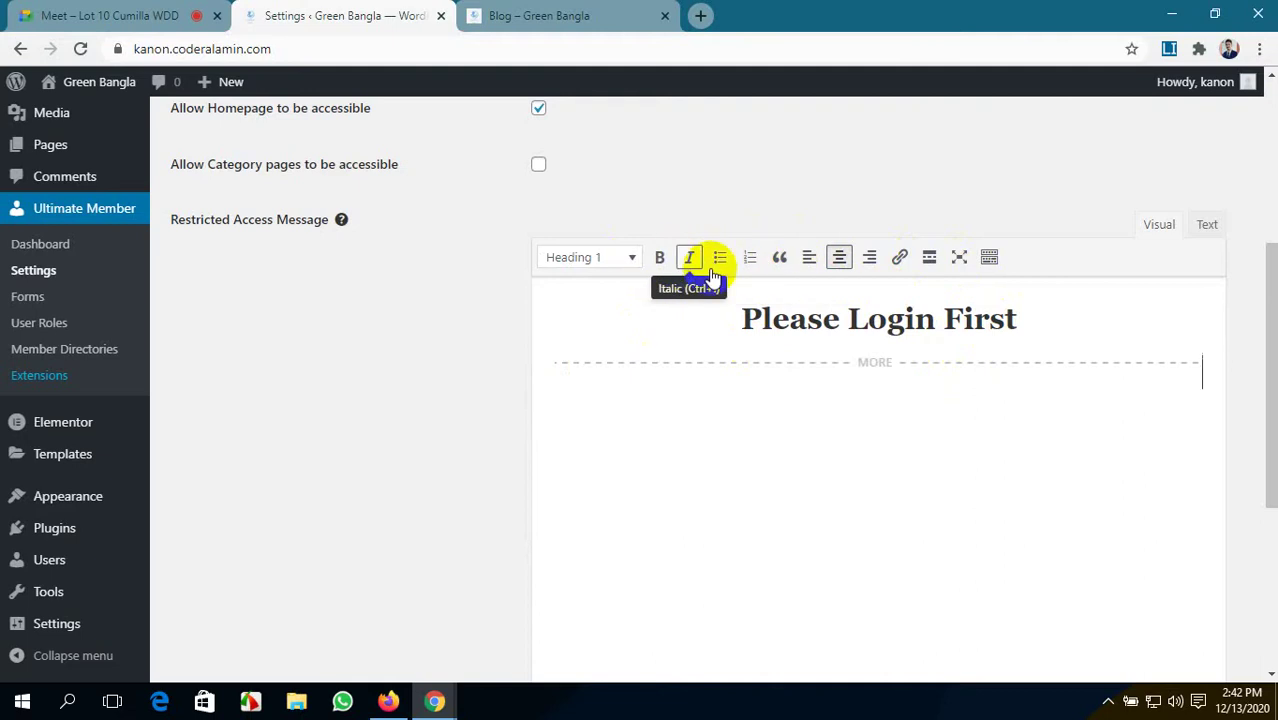
pyautogui.click(989, 261)
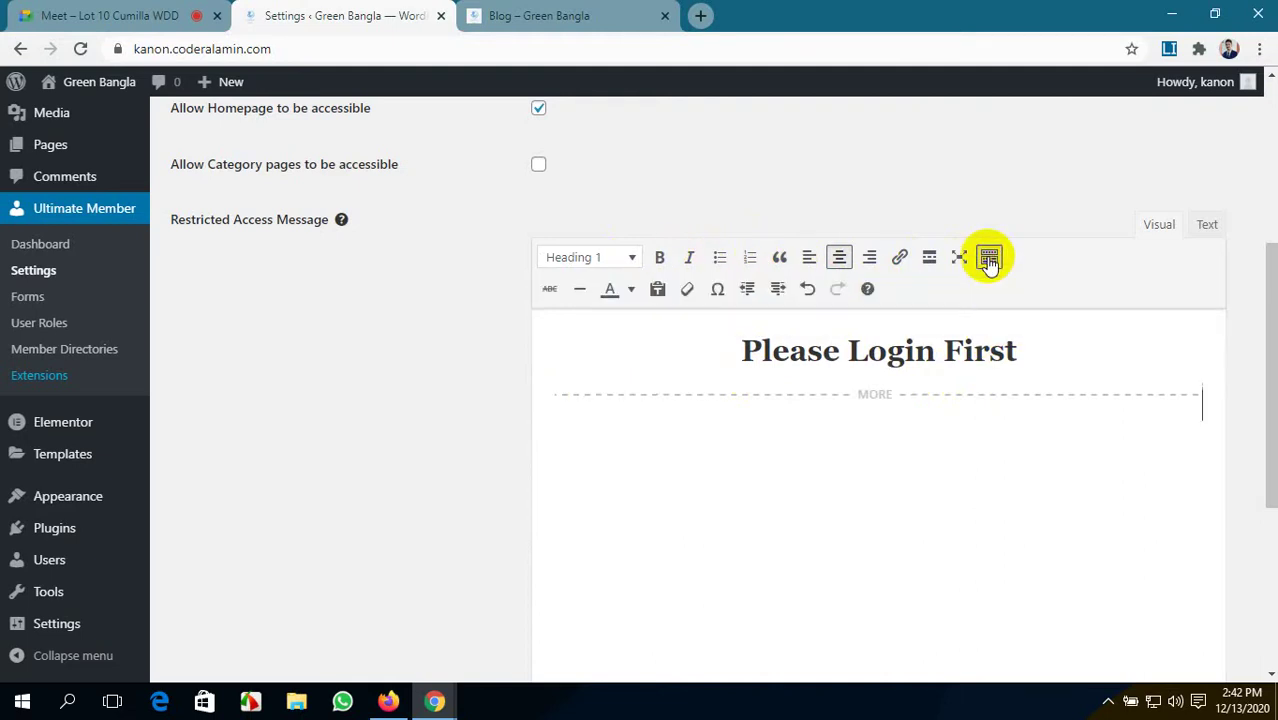
pyautogui.moveTo(1030, 354); pyautogui.dragTo(739, 356)
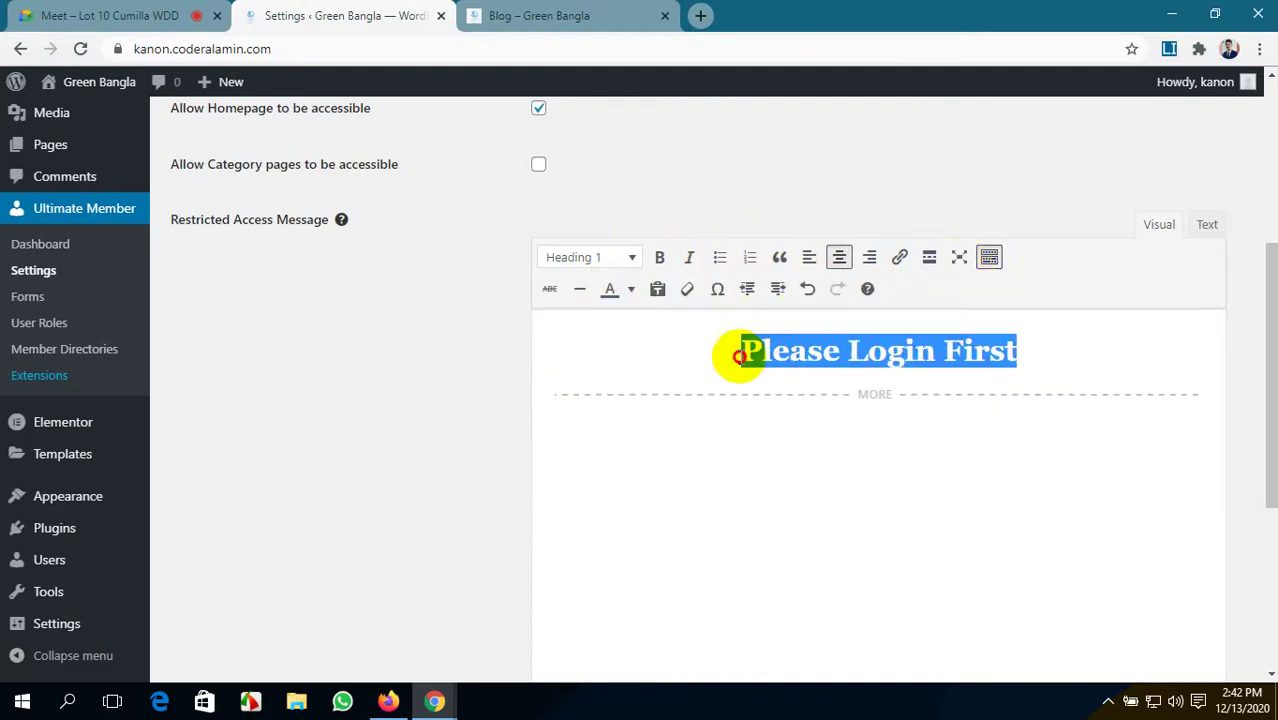
pyautogui.click(631, 290)
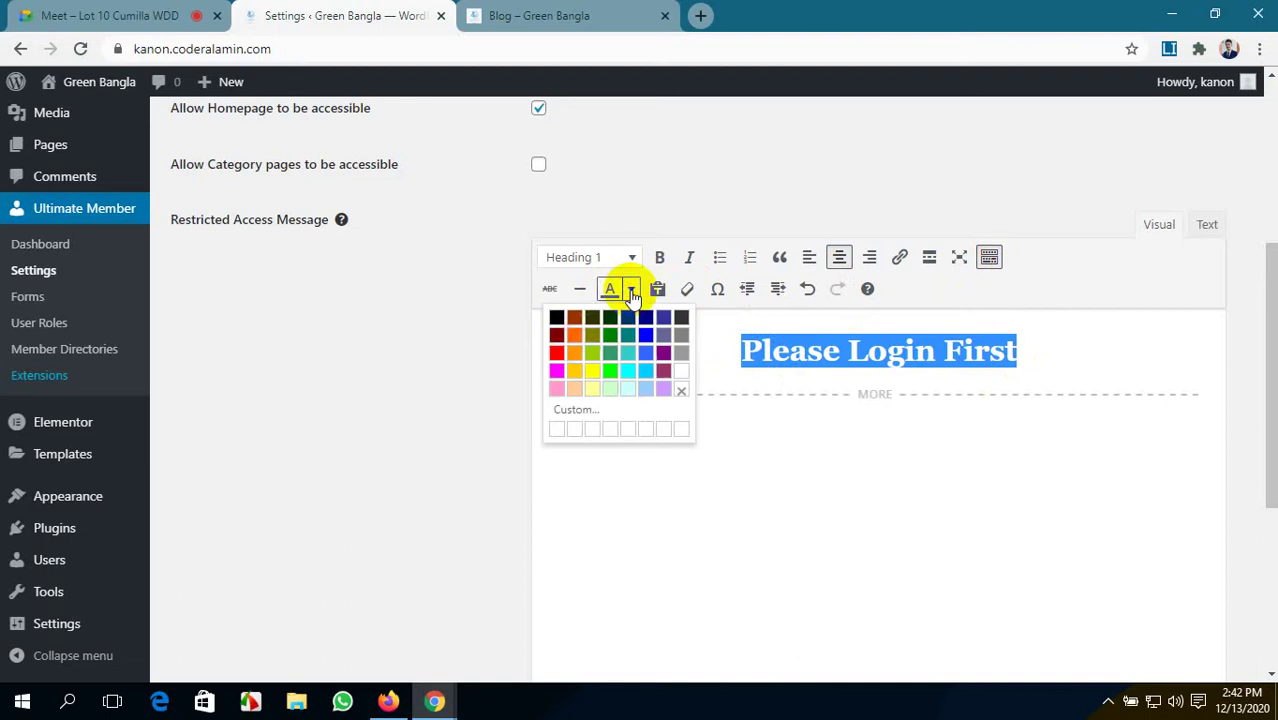
pyautogui.click(557, 369)
pyautogui.click(847, 443)
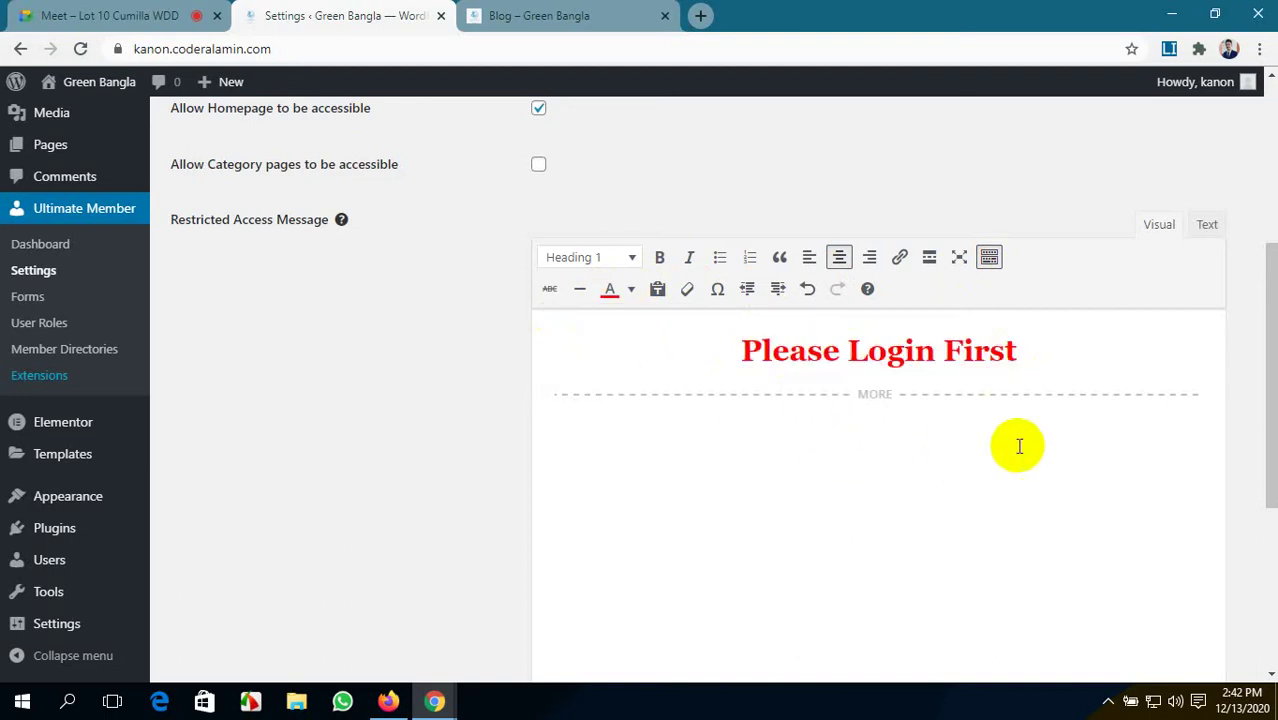
# - Save the access settings with the reformatted restricted access message
pyautogui.scroll(-5, 993, 345)
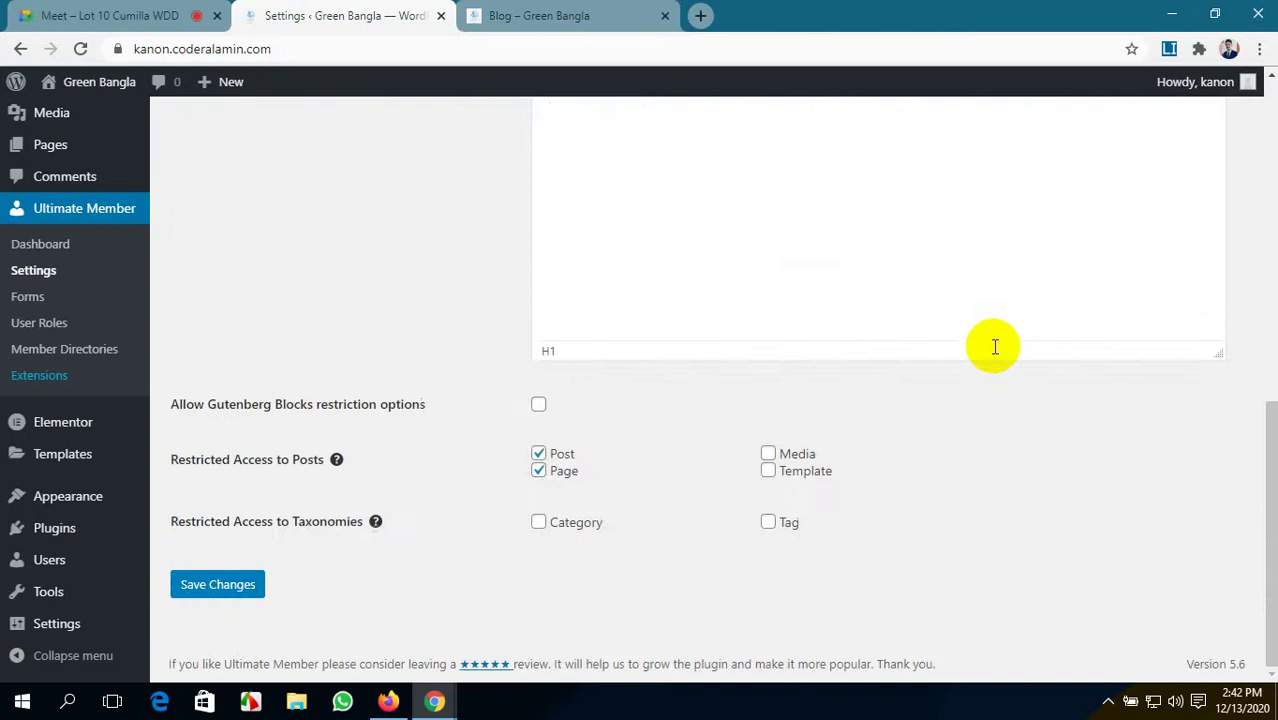
pyautogui.moveTo(158, 607)
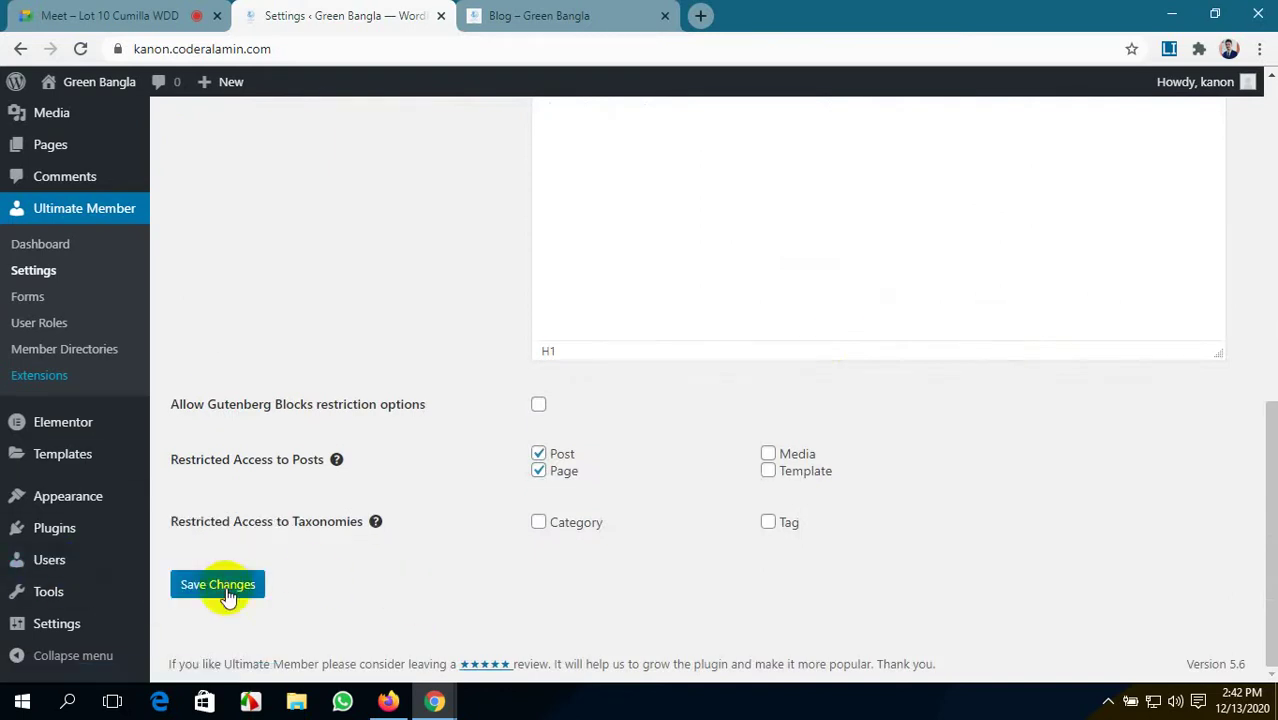
pyautogui.click(217, 584)
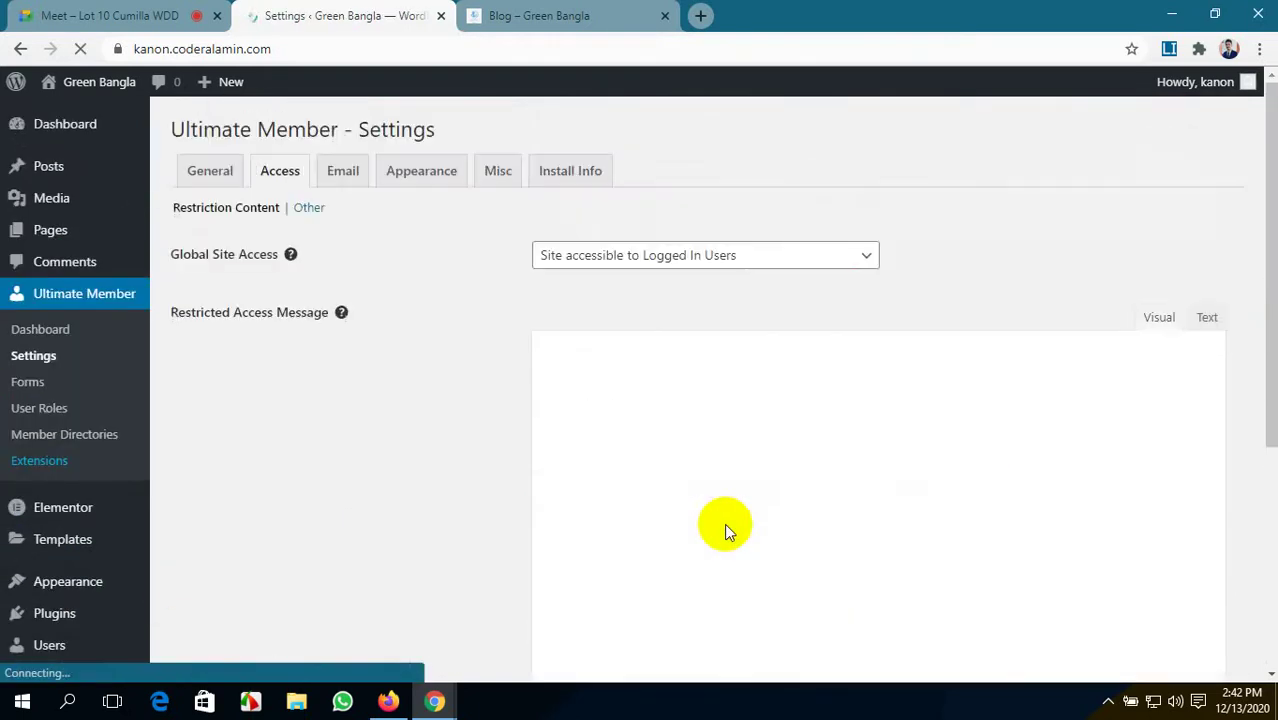
pyautogui.scroll(-1, 741, 506)
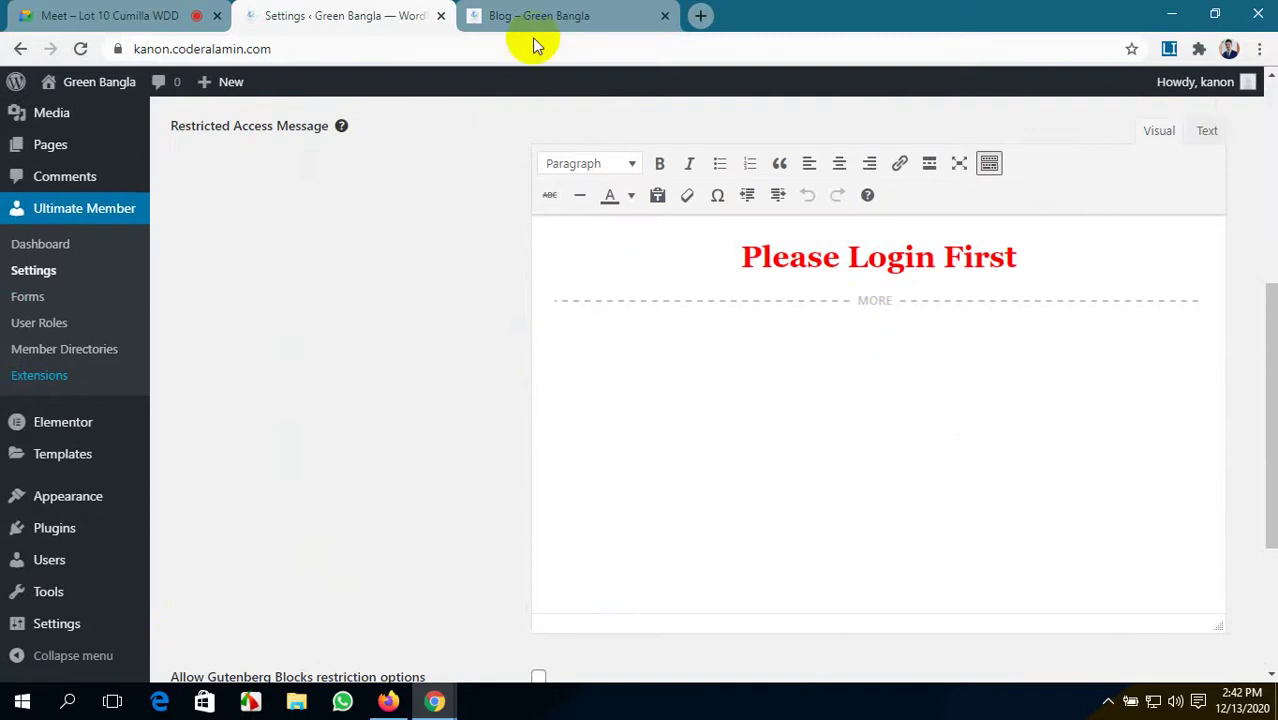
# - In Firefox, try the Home, Service and Blog pages as a logged-out visitor to check for the restricted access message
pyautogui.click(388, 701)
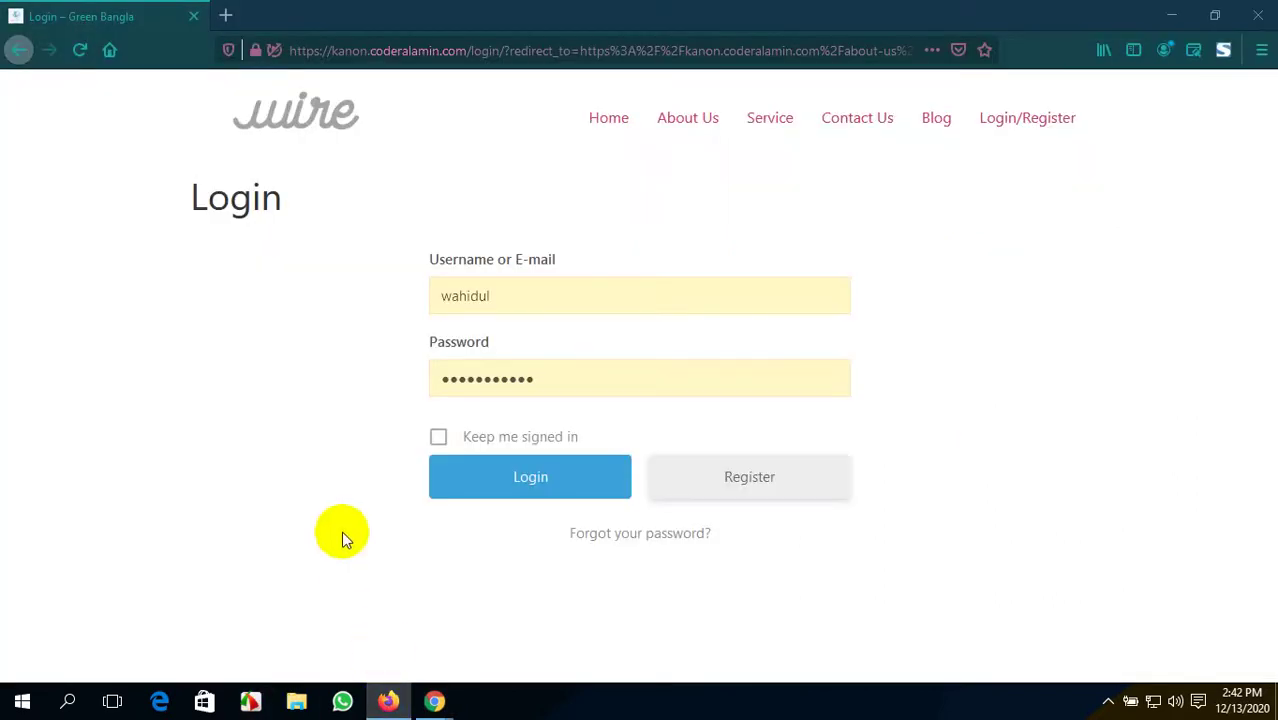
pyautogui.click(624, 130)
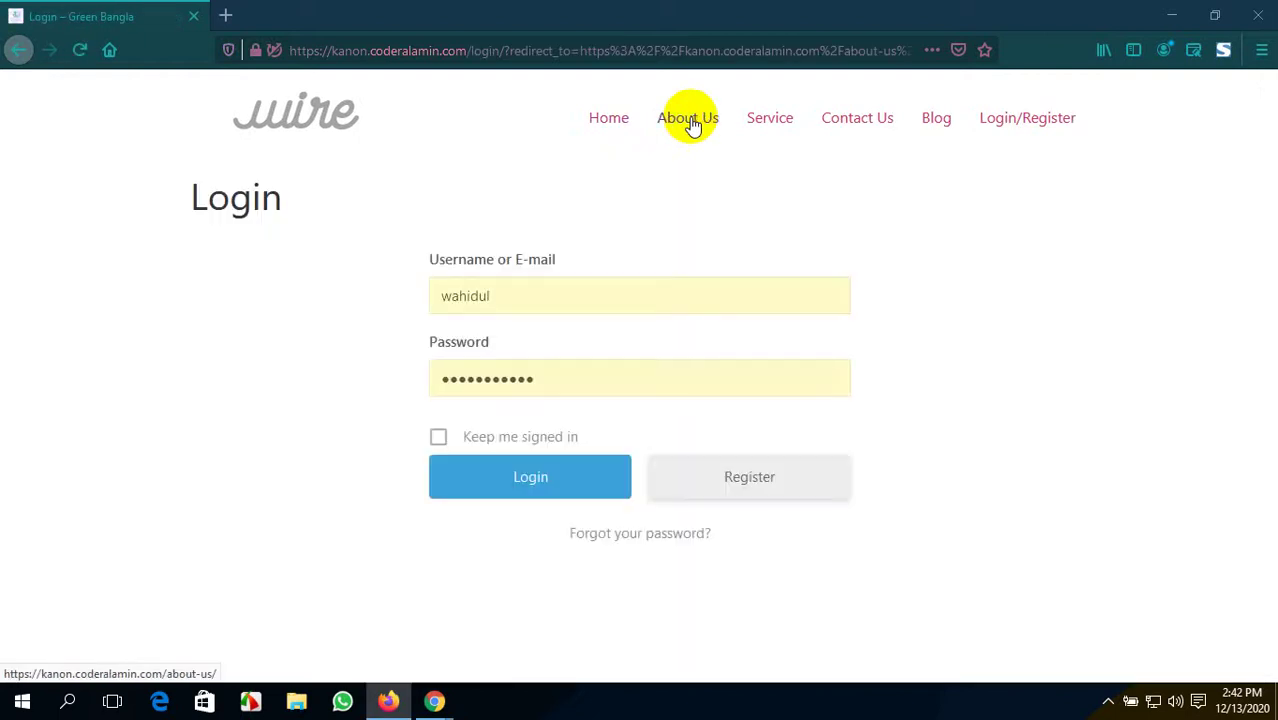
pyautogui.click(769, 118)
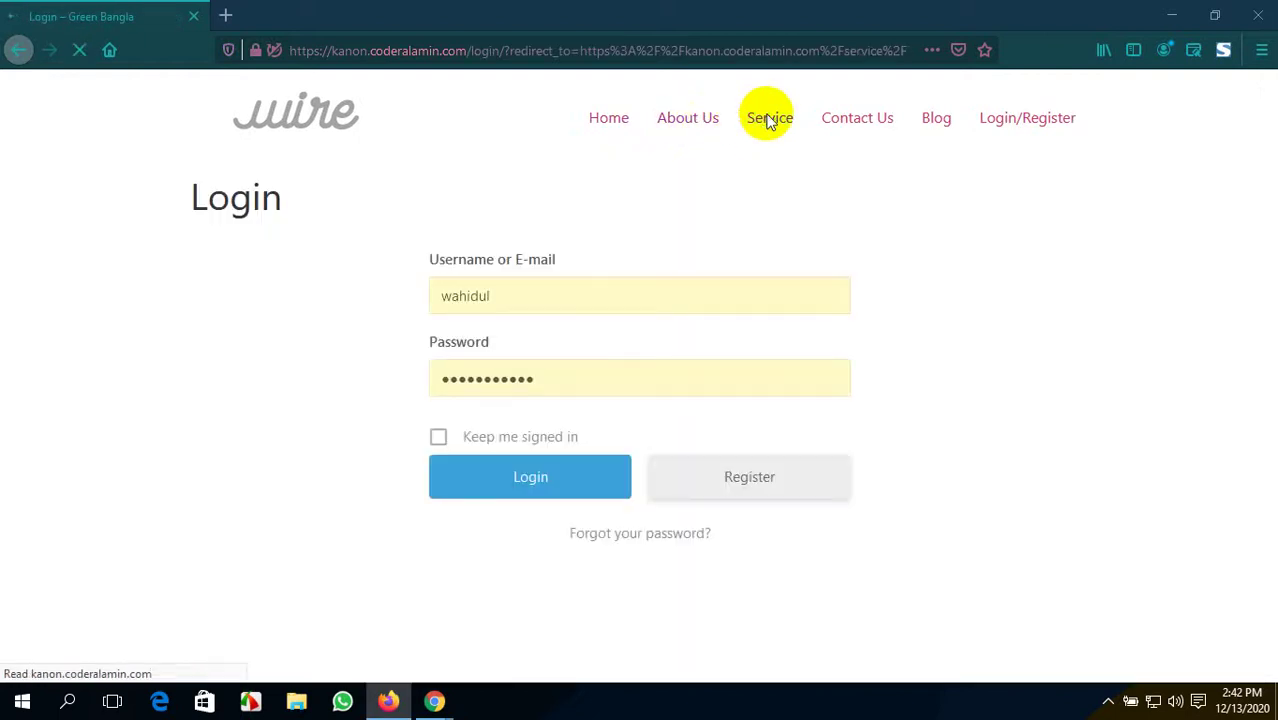
pyautogui.click(82, 50)
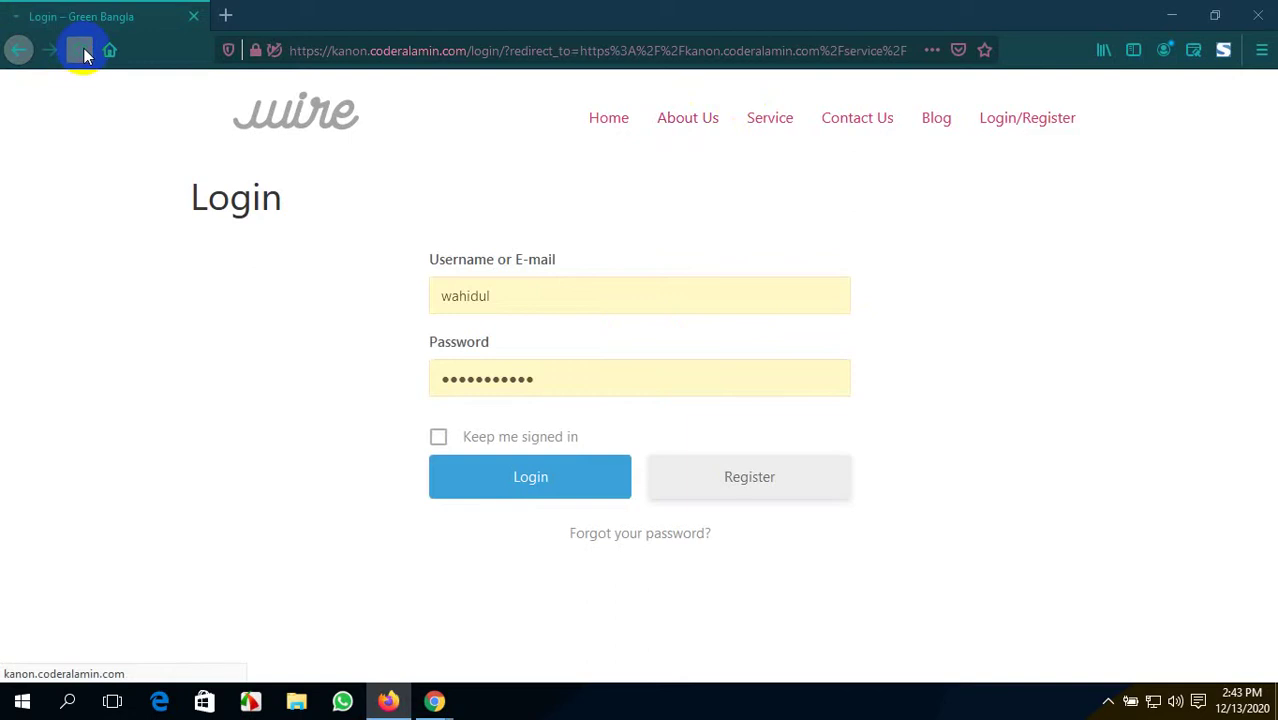
pyautogui.click(936, 122)
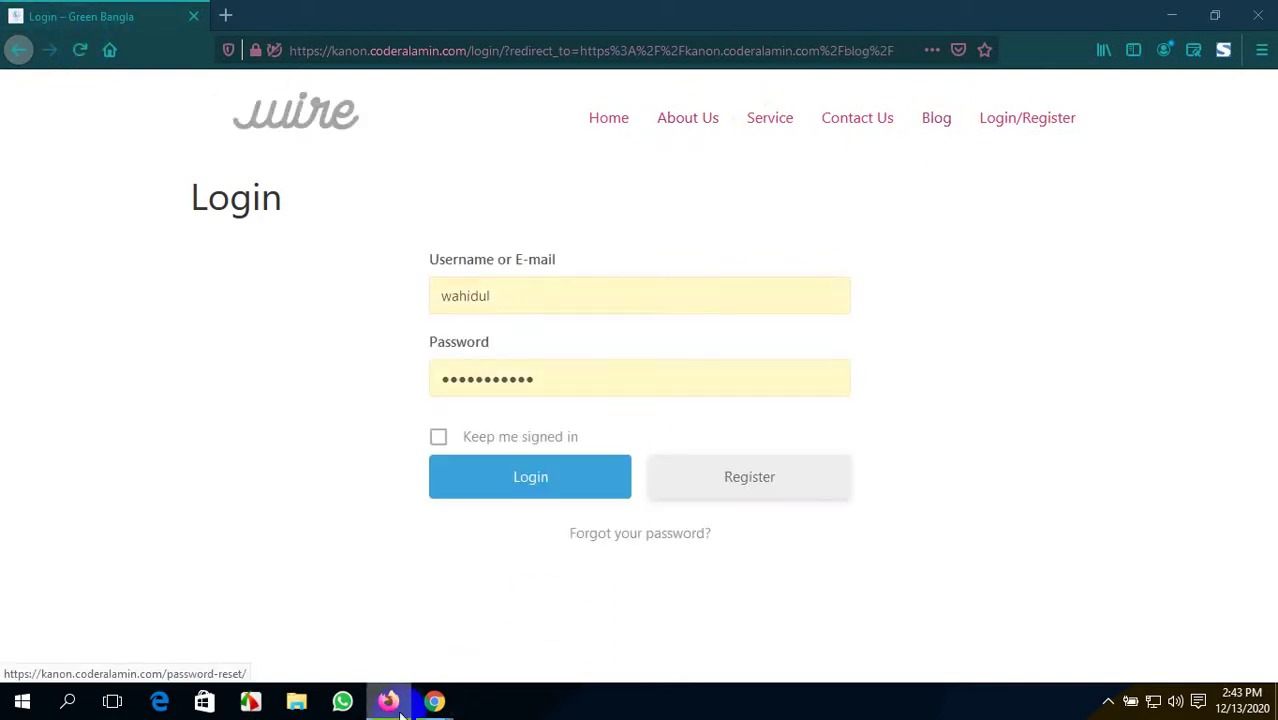
# - Return to Chrome and review the homepage, category, message and post restriction options in the Ultimate Member access settings
pyautogui.click(435, 702)
pyautogui.scroll(3, 436, 451)
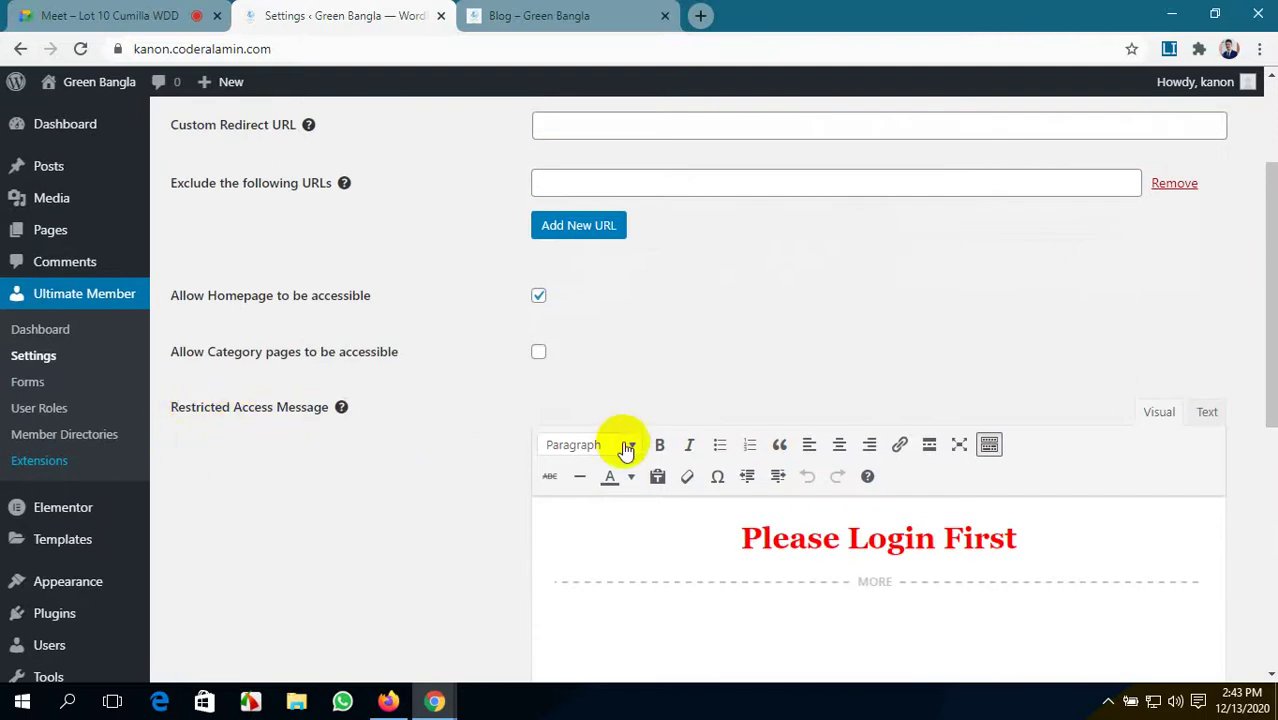
pyautogui.scroll(-4, 898, 530)
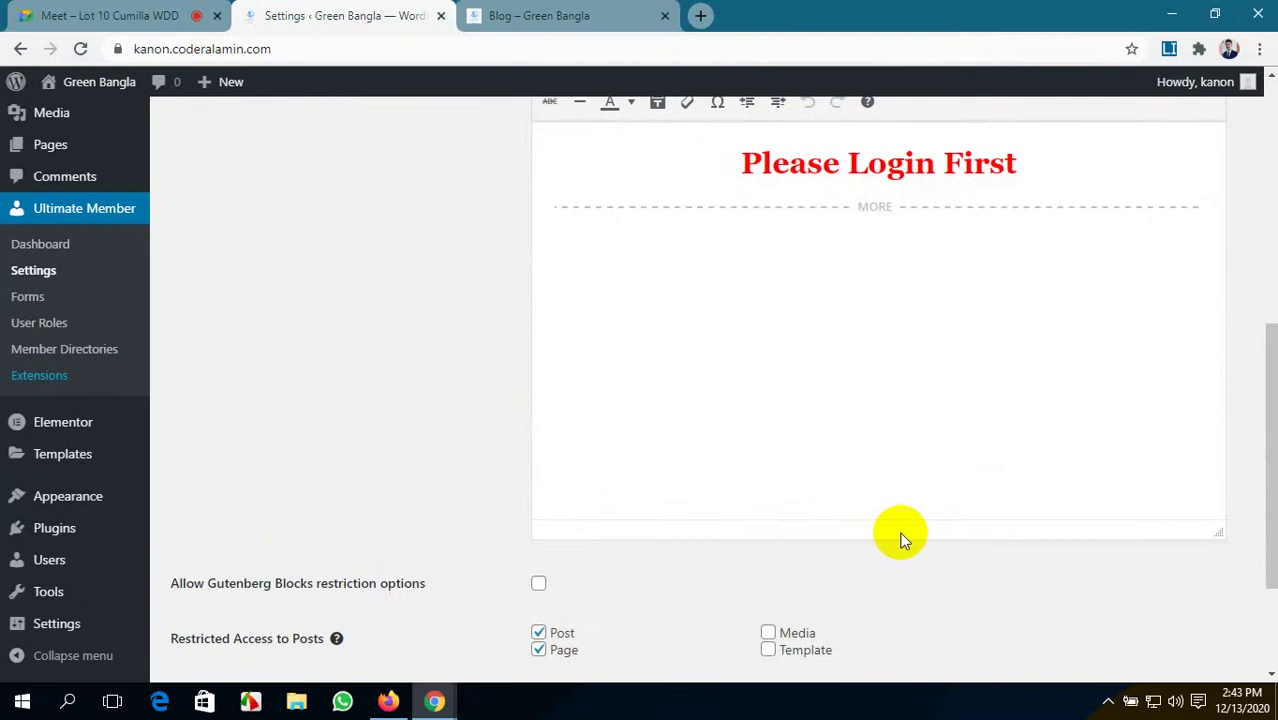
pyautogui.scroll(-2, 713, 491)
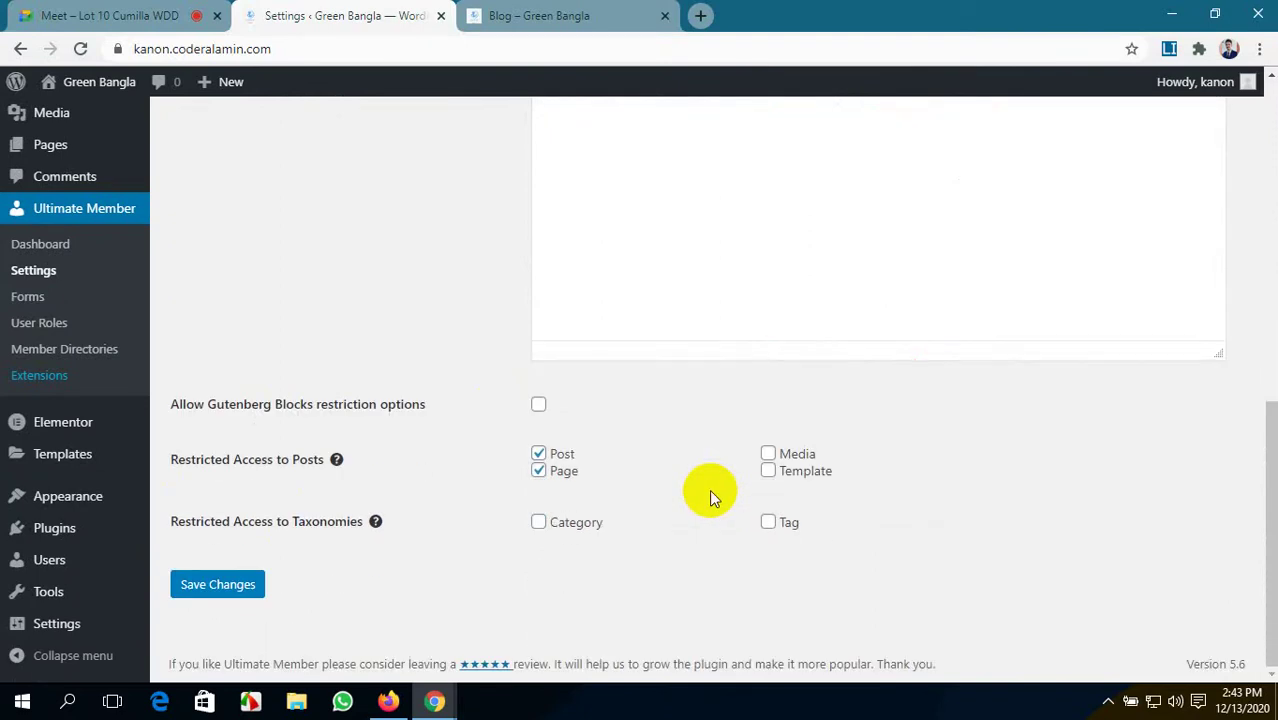
pyautogui.scroll(5, 709, 489)
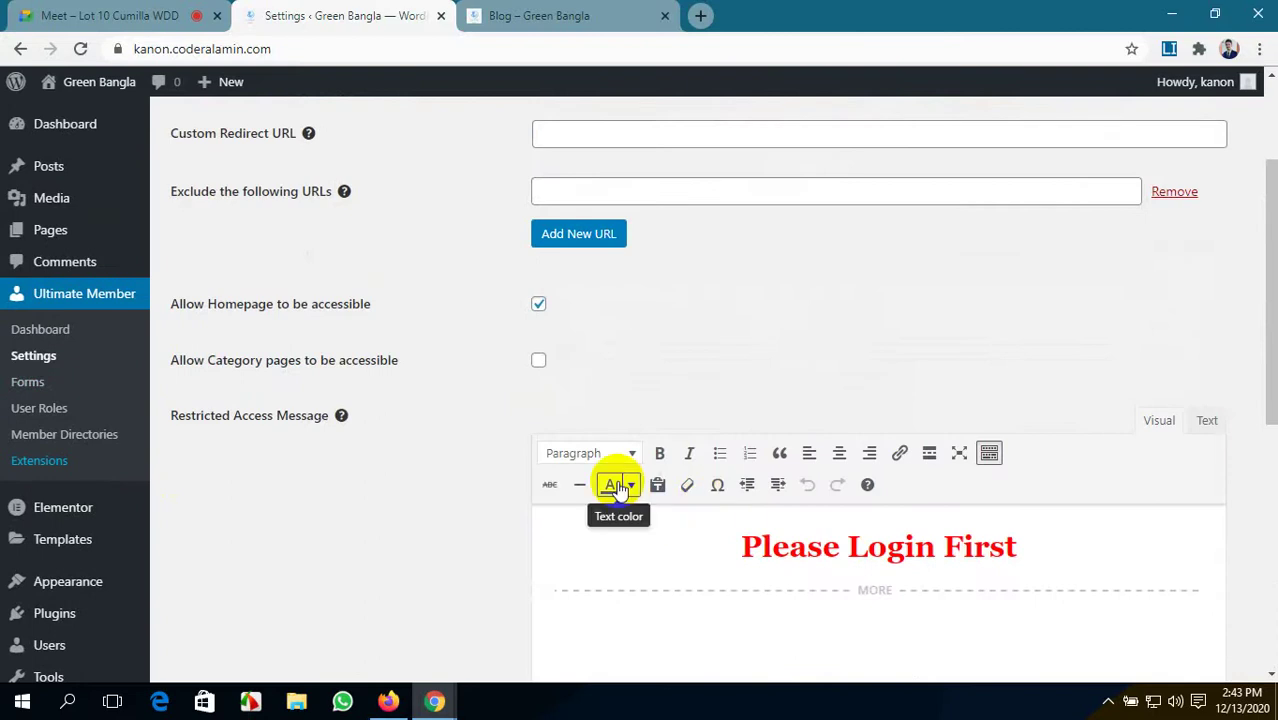
pyautogui.scroll(-3, 616, 480)
pyautogui.click(1056, 257)
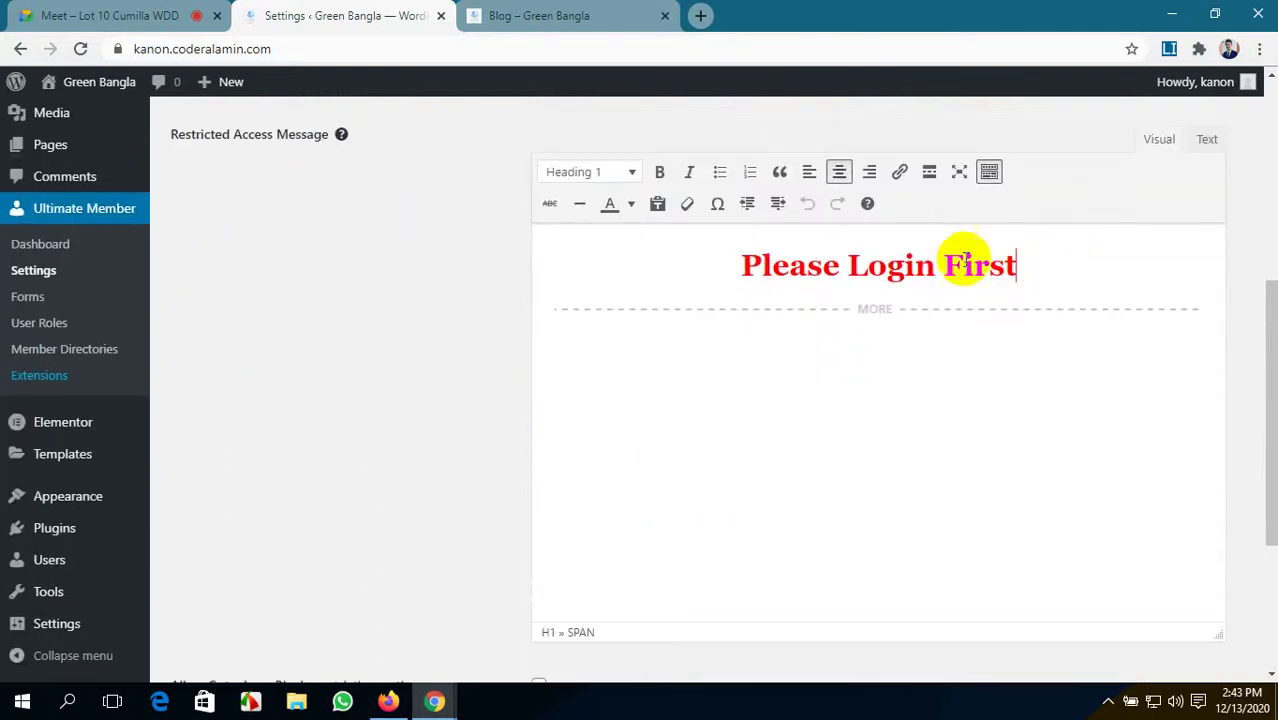
pyautogui.click(679, 277)
pyautogui.scroll(-3, 443, 507)
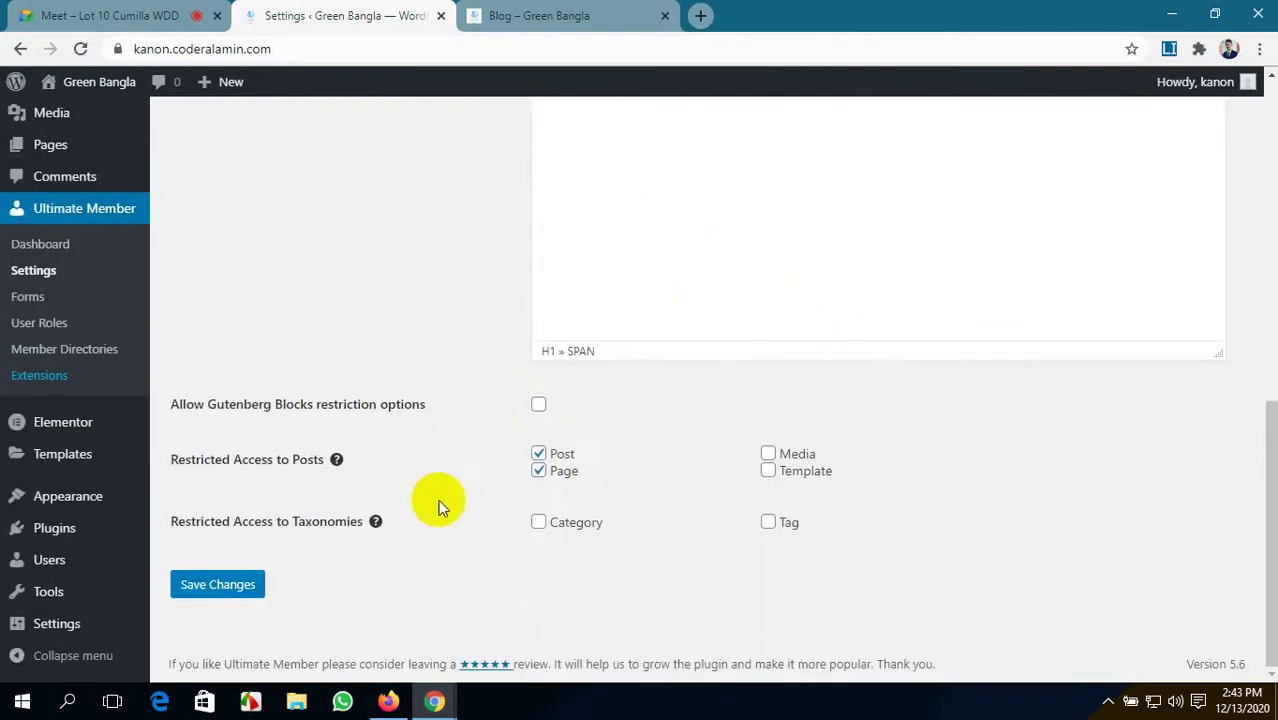
# - Glance at the site's Blog page, and recheck the access settings from the excluded URLs down to the taxonomy restrictions
pyautogui.click(523, 20)
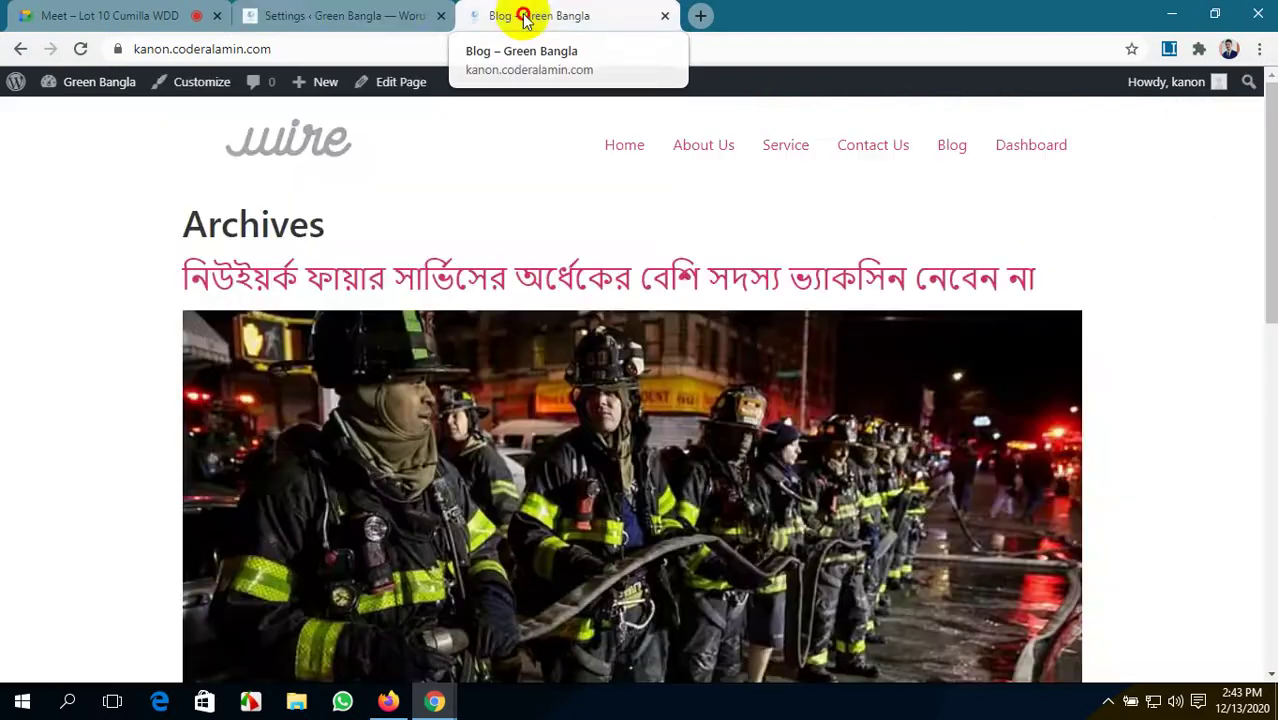
pyautogui.click(362, 14)
pyautogui.scroll(1, 822, 371)
pyautogui.scroll(3, 822, 371)
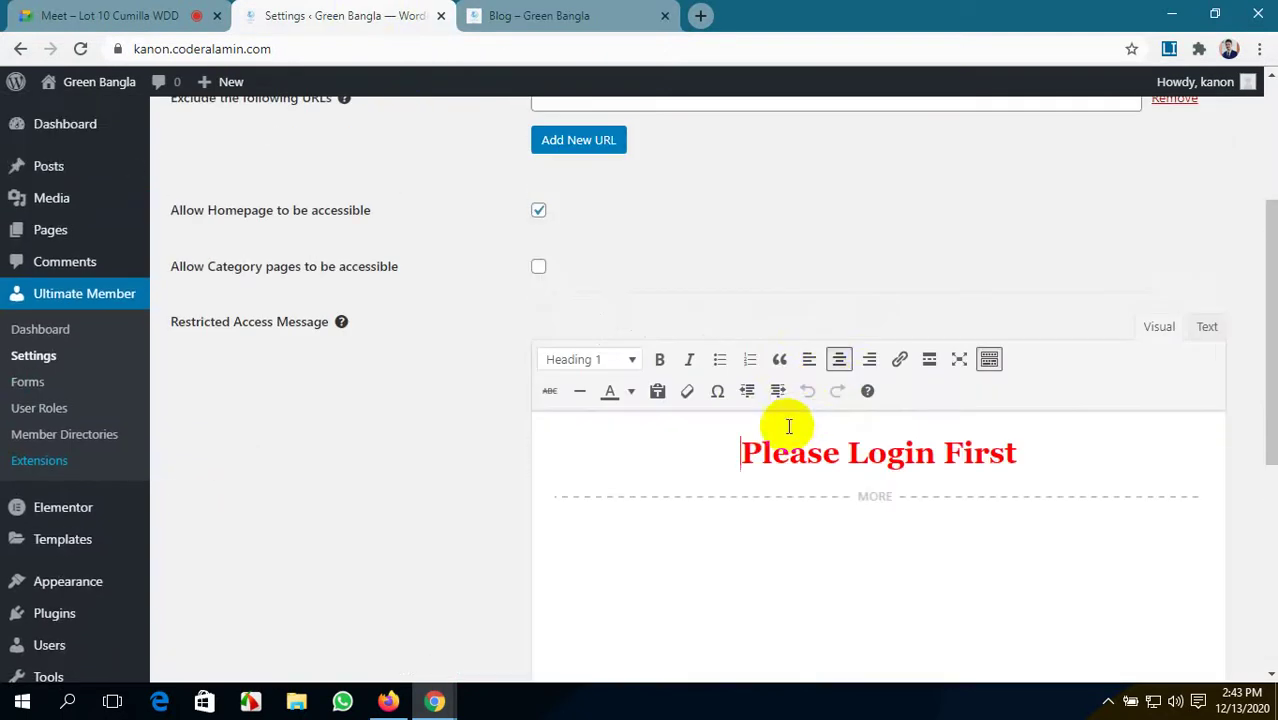
pyautogui.scroll(-3, 706, 515)
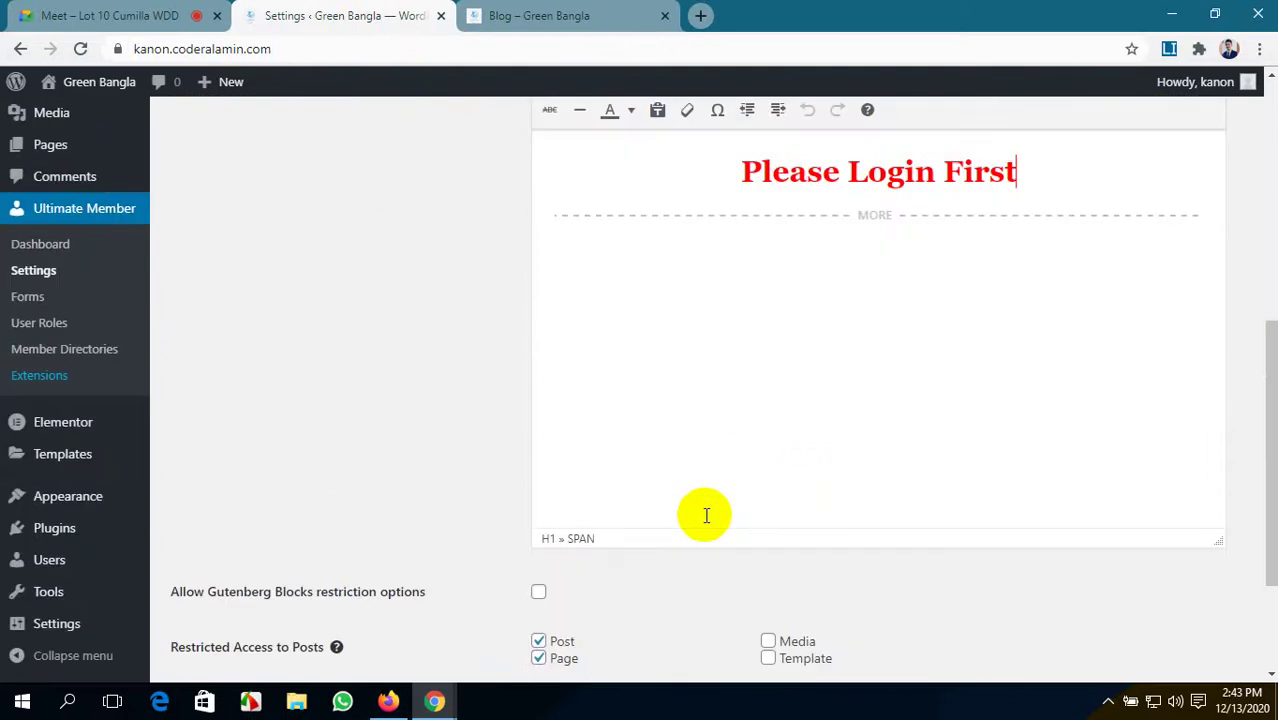
pyautogui.scroll(-2, 488, 452)
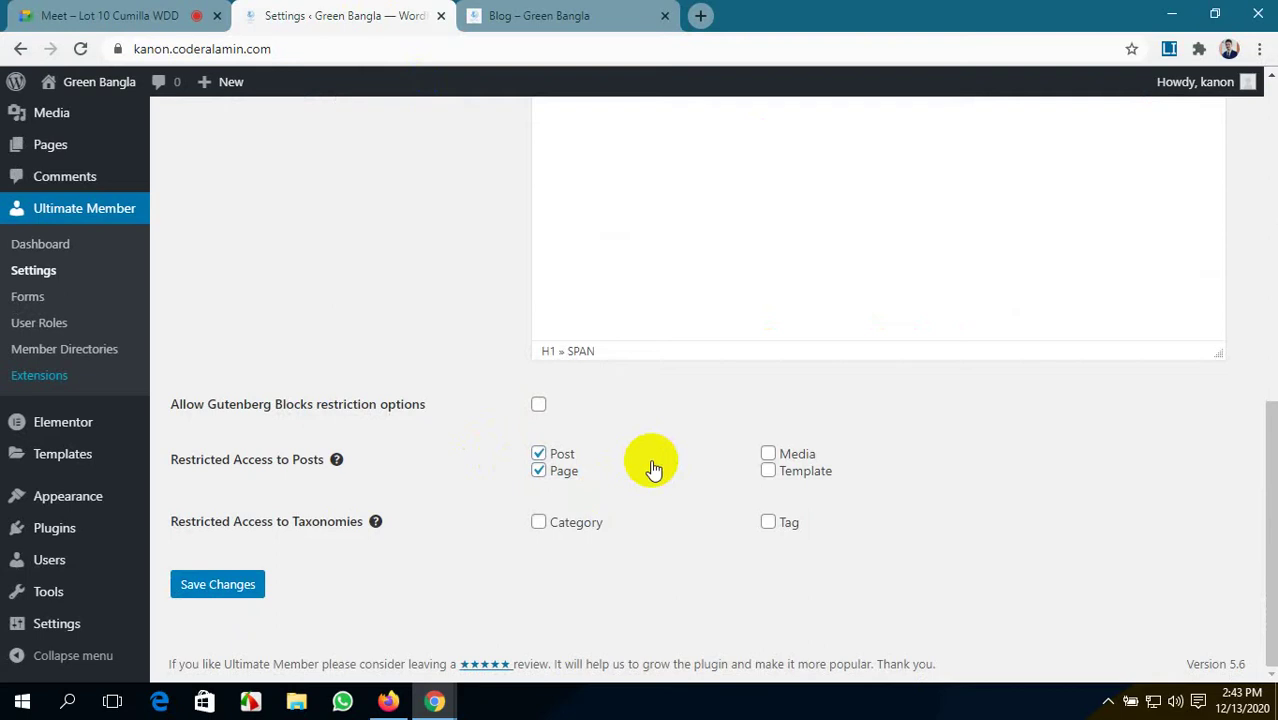
pyautogui.scroll(6, 652, 462)
pyautogui.scroll(-6, 650, 458)
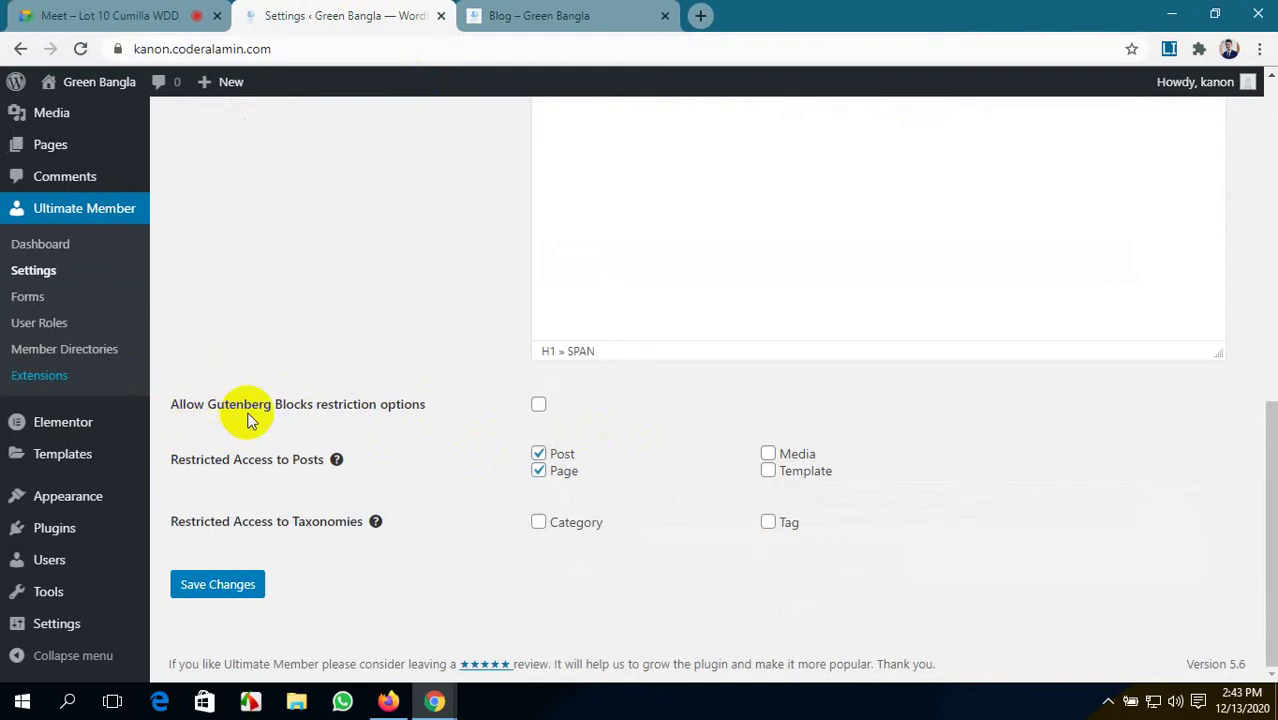
# - Switch to the Google Meet call and look through its participant list
pyautogui.click(125, 10)
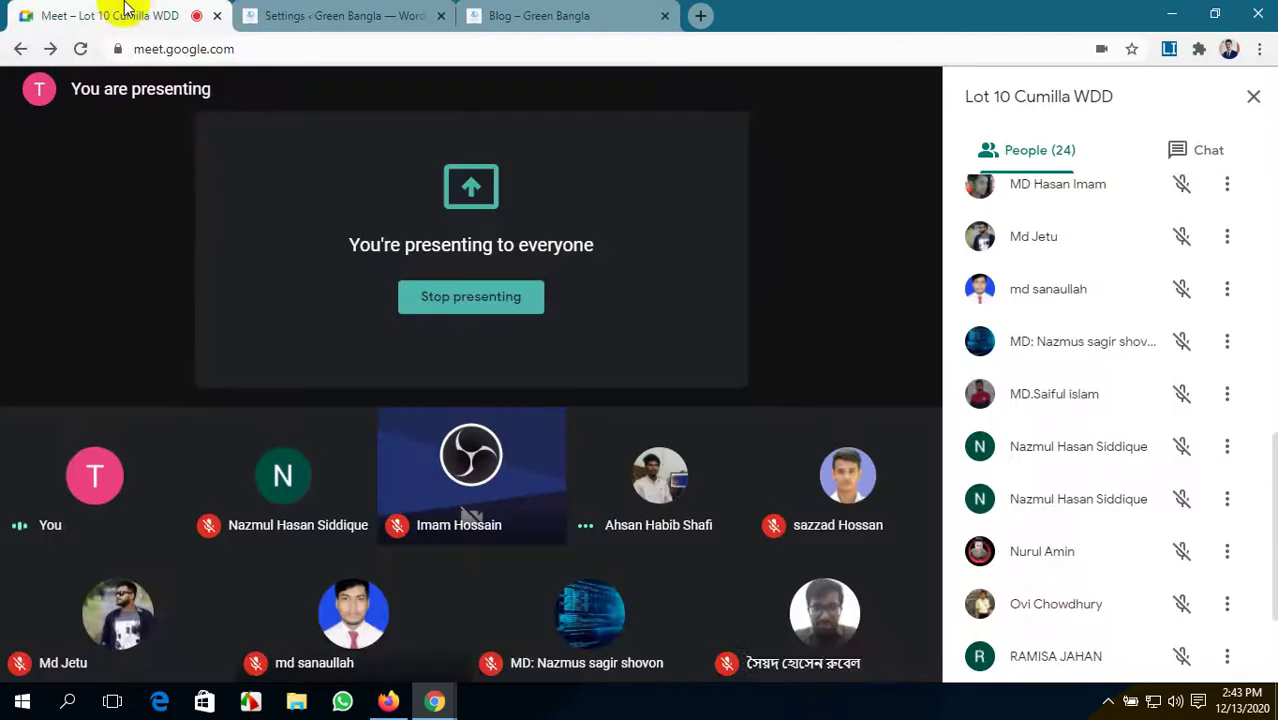
pyautogui.scroll(-2, 1128, 513)
pyautogui.scroll(8, 1128, 513)
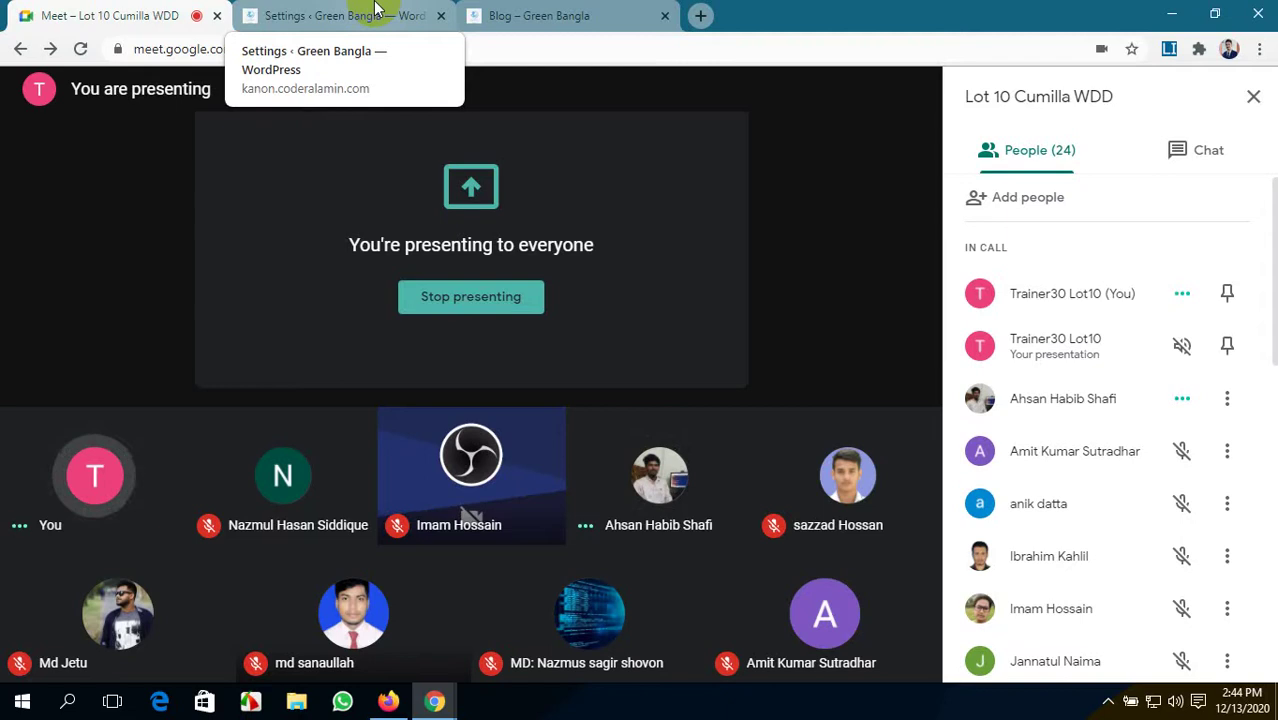
# - Return from the call to the Ultimate Member settings, open the site's Posts list in a separate tab and start a new post
pyautogui.click(375, 12)
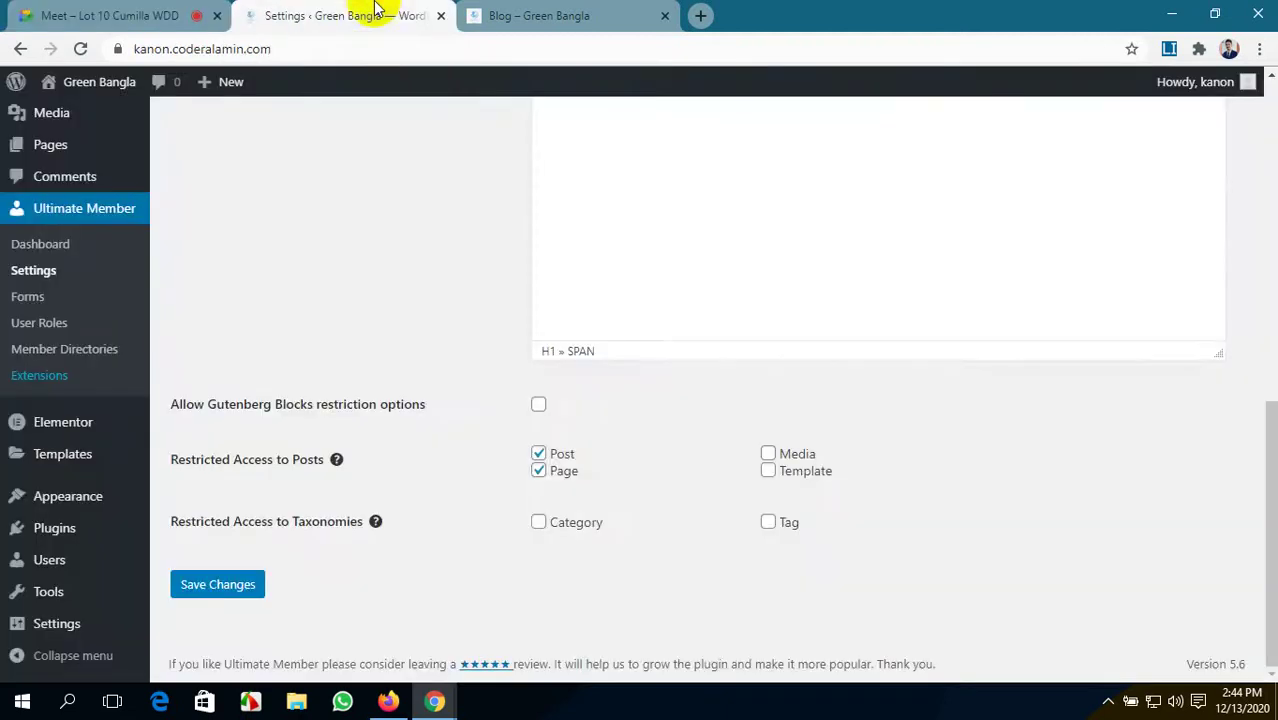
pyautogui.click(517, 8)
pyautogui.click(340, 12)
pyautogui.scroll(8, 40, 160)
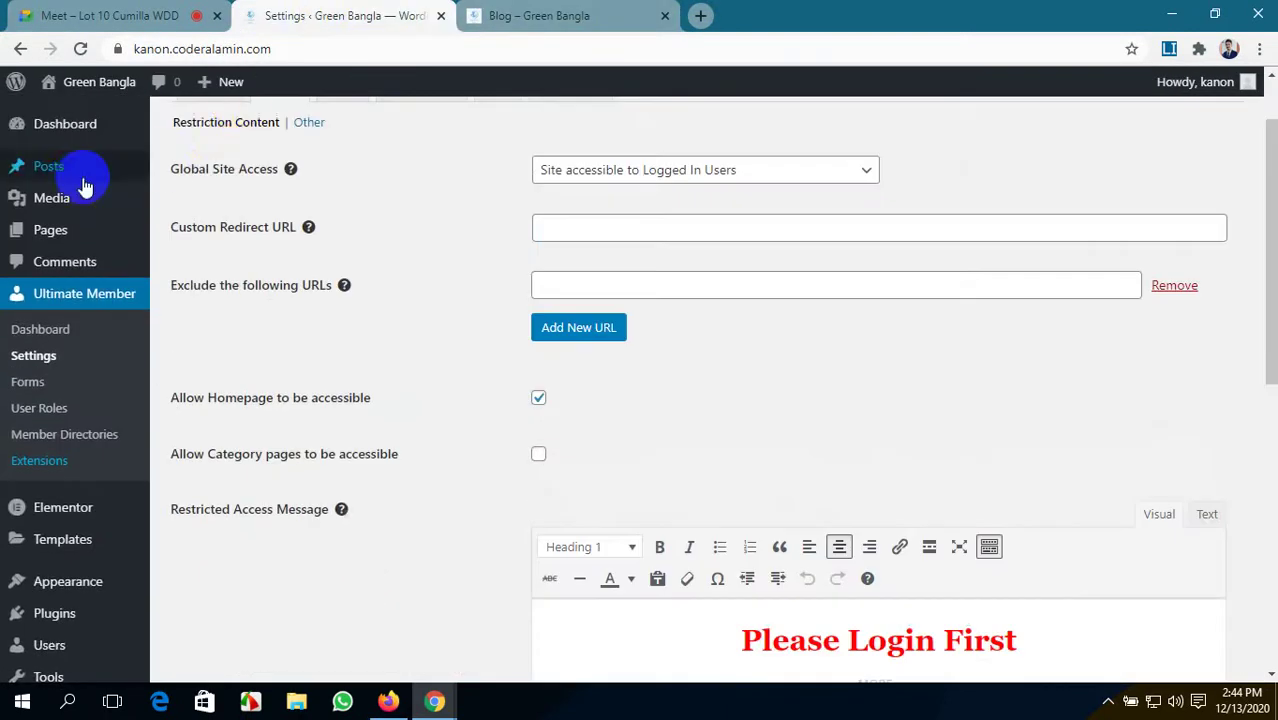
pyautogui.middleClick(77, 185)
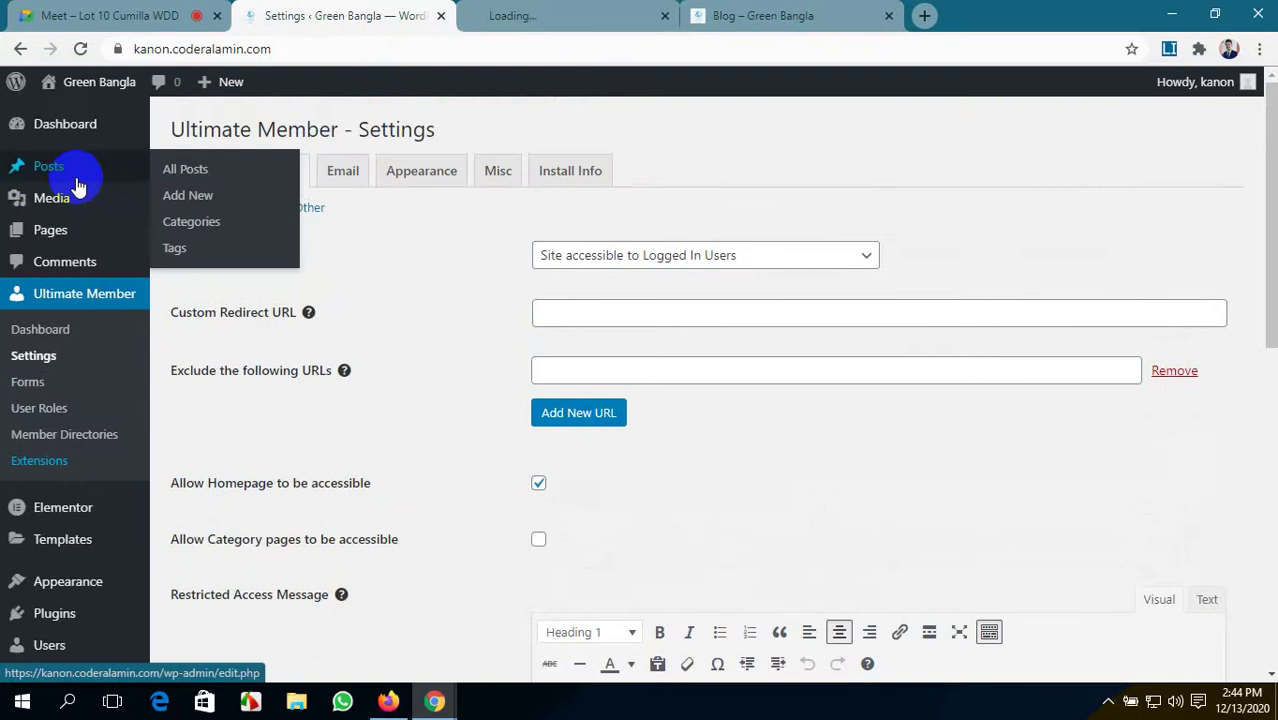
pyautogui.click(533, 10)
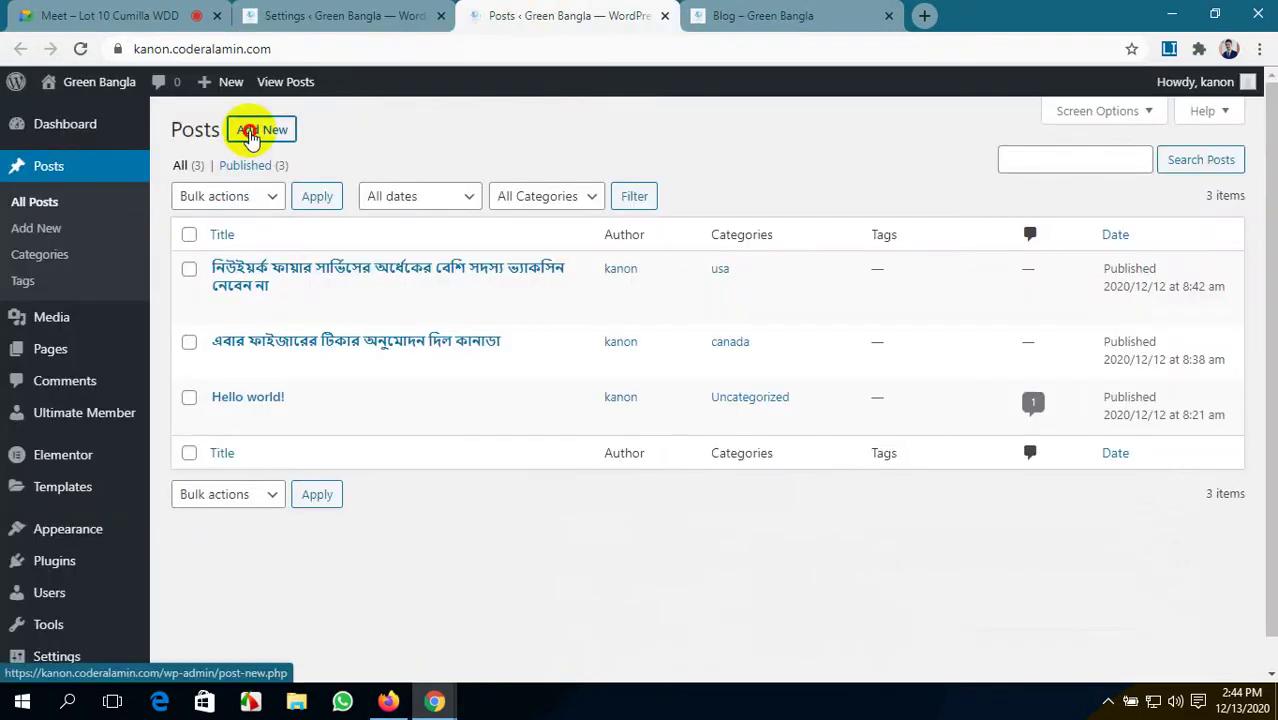
pyautogui.click(252, 133)
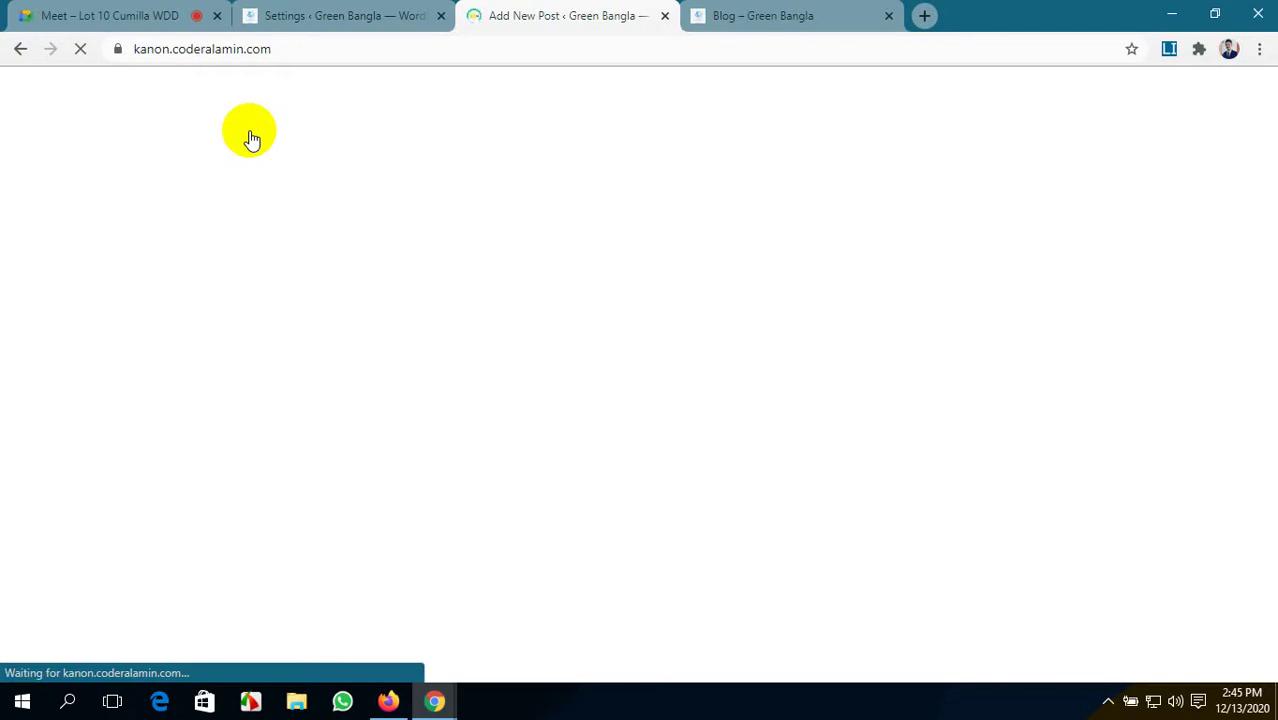
# - In a new tab, search Google for "prothom alo.com" and open the Prothom-Alo news site
pyautogui.click(922, 15)
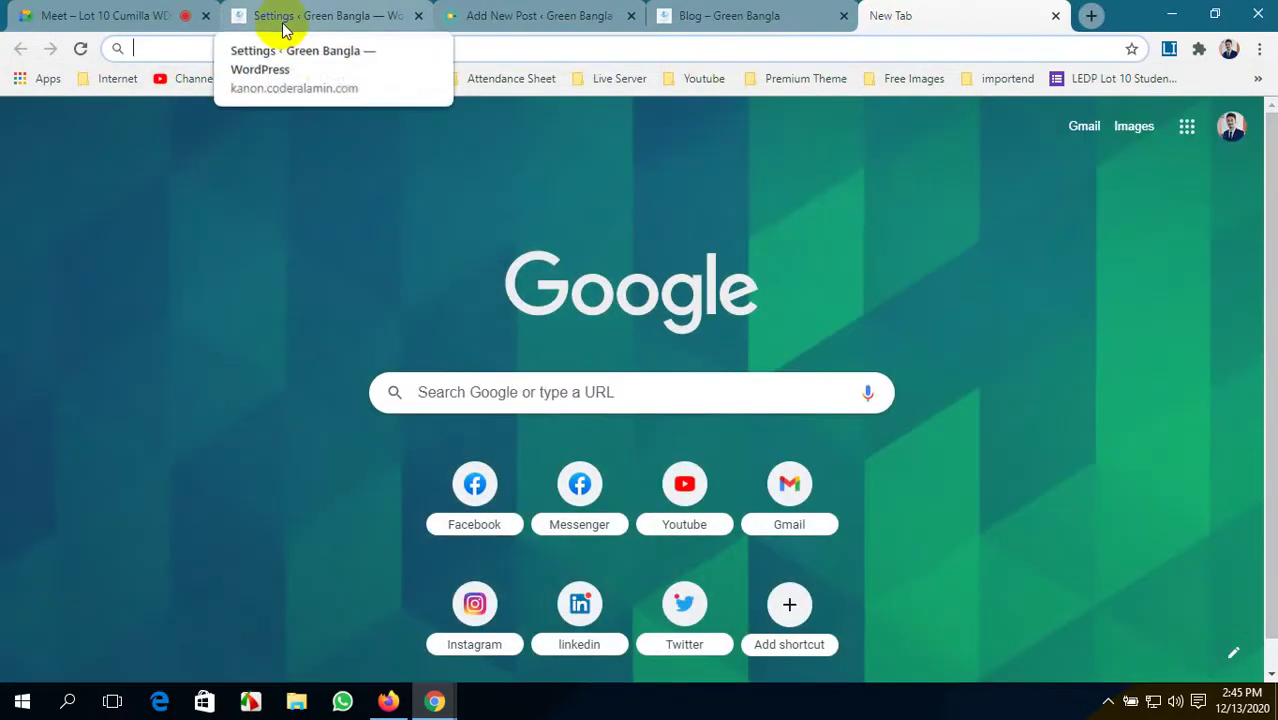
pyautogui.write('google')
pyautogui.press('Return')
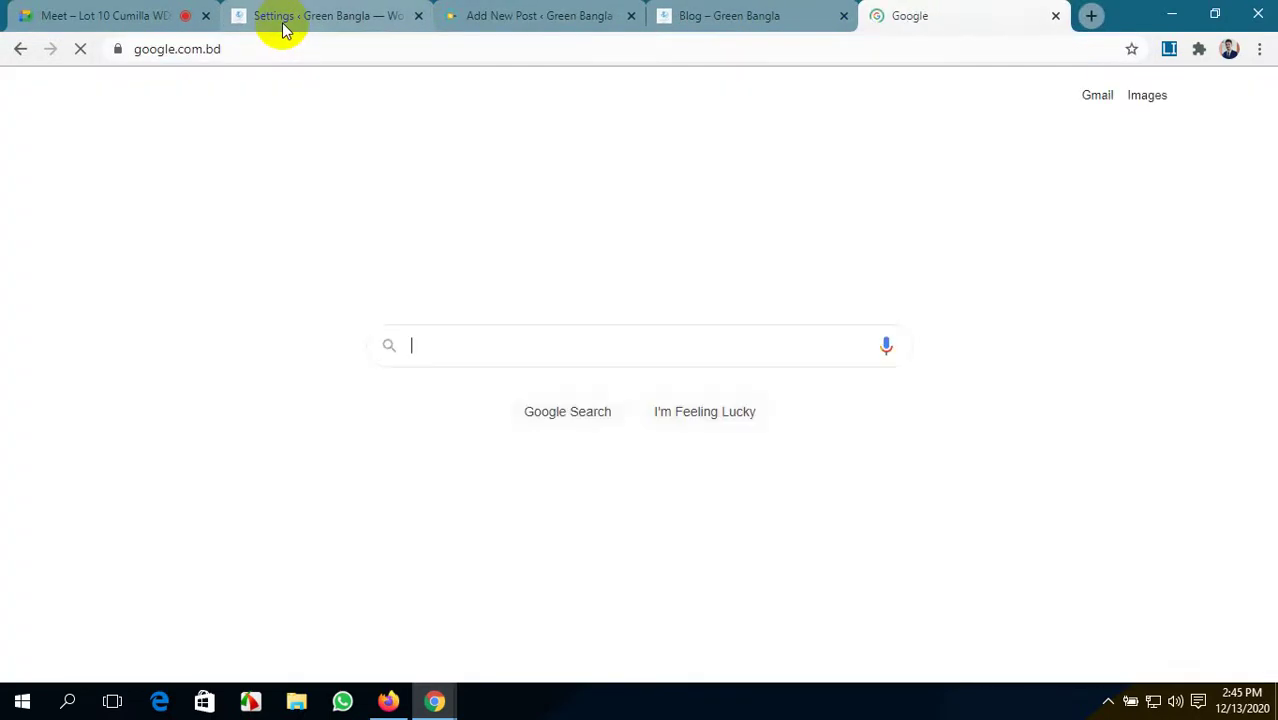
pyautogui.write('pro')
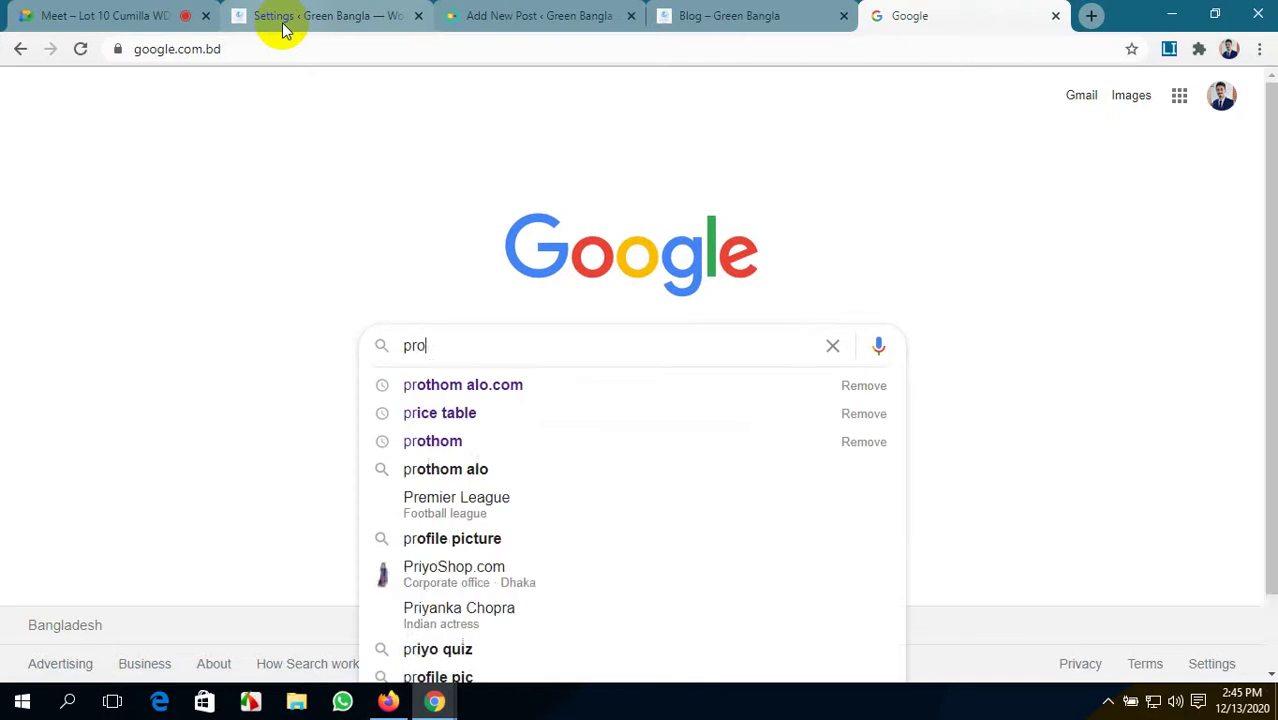
pyautogui.write('thom')
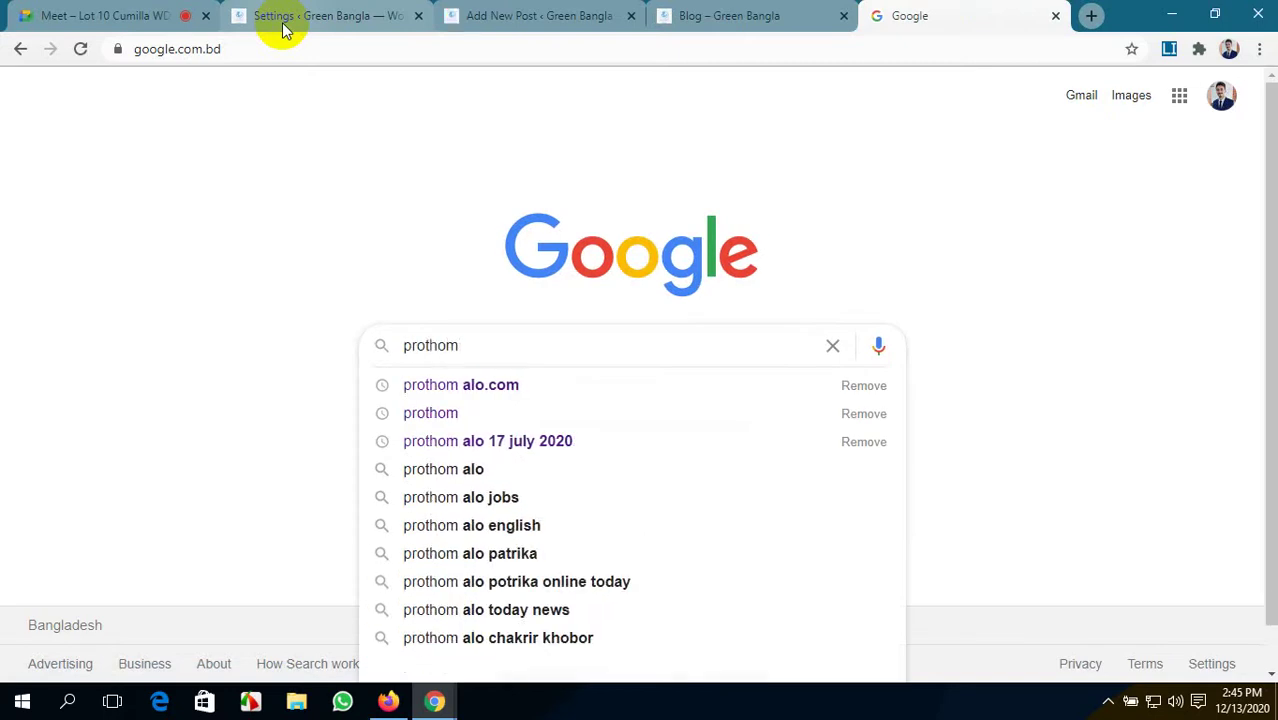
pyautogui.click(497, 388)
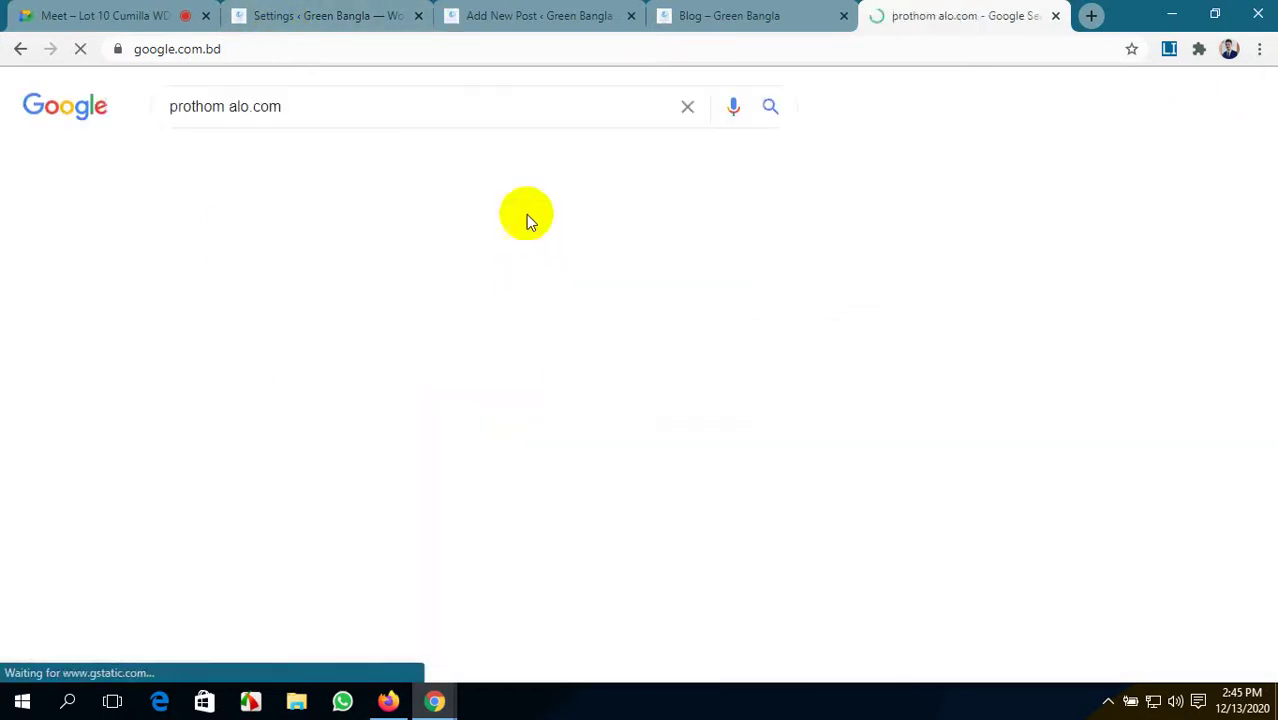
pyautogui.click(562, 10)
pyautogui.click(960, 14)
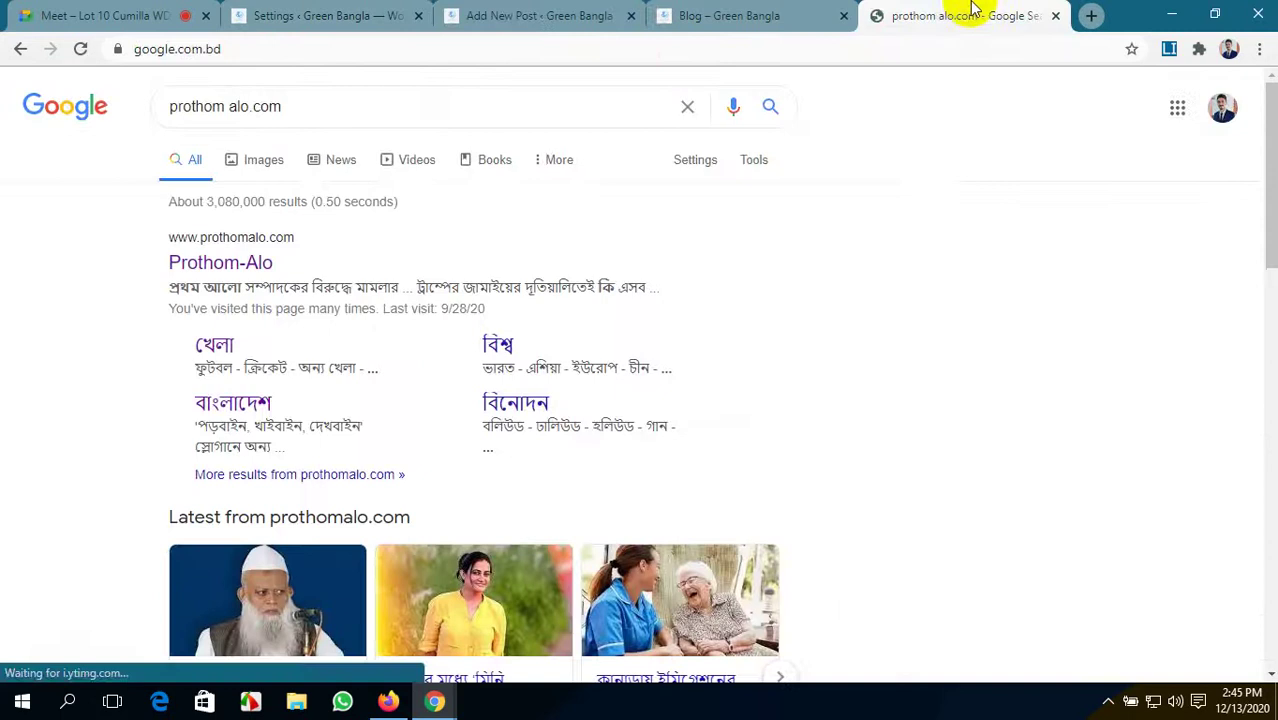
pyautogui.click(236, 264)
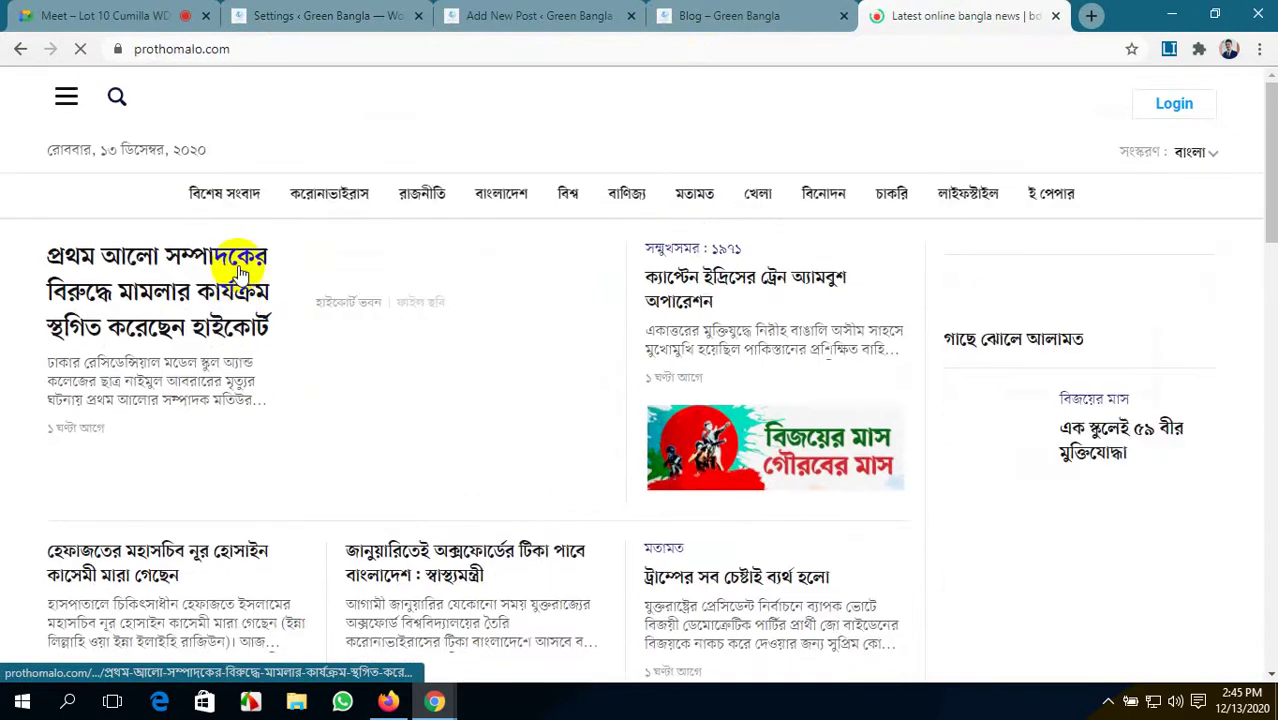
# - Open the front-page article about the charge sheet against 15 people and decline the site's news alerts
pyautogui.scroll(-2, 272, 467)
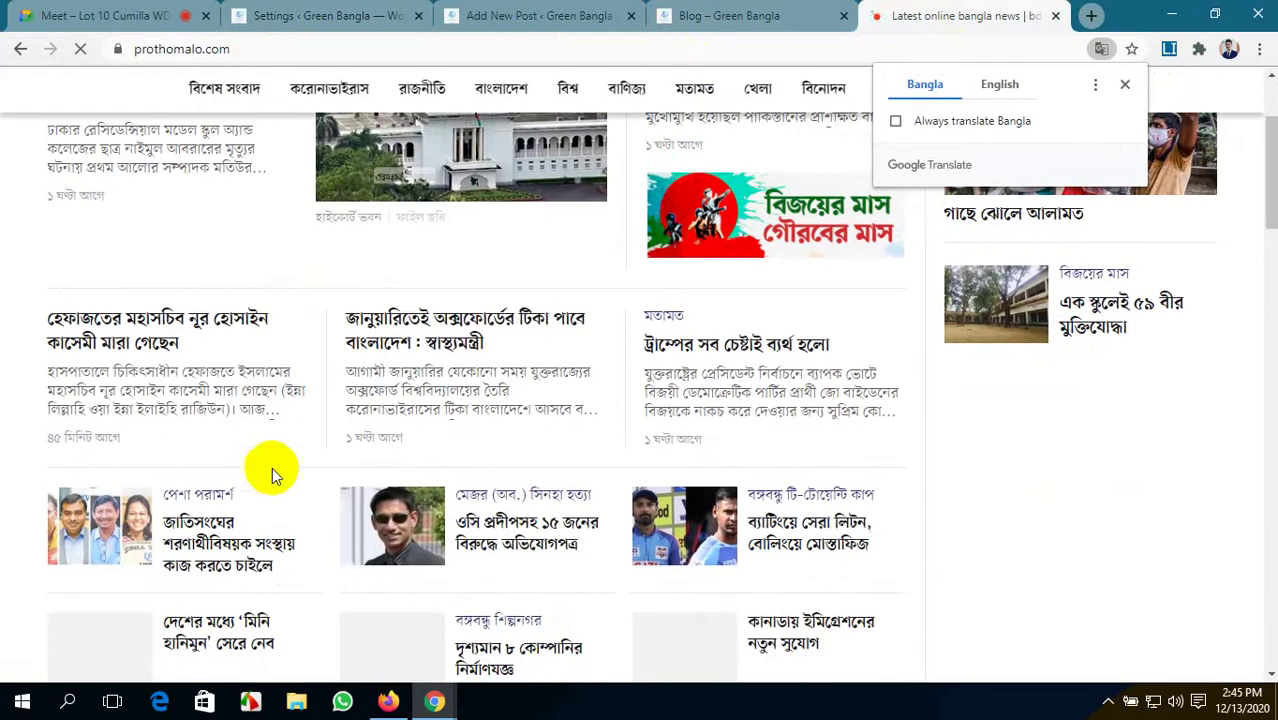
pyautogui.scroll(-2, 216, 383)
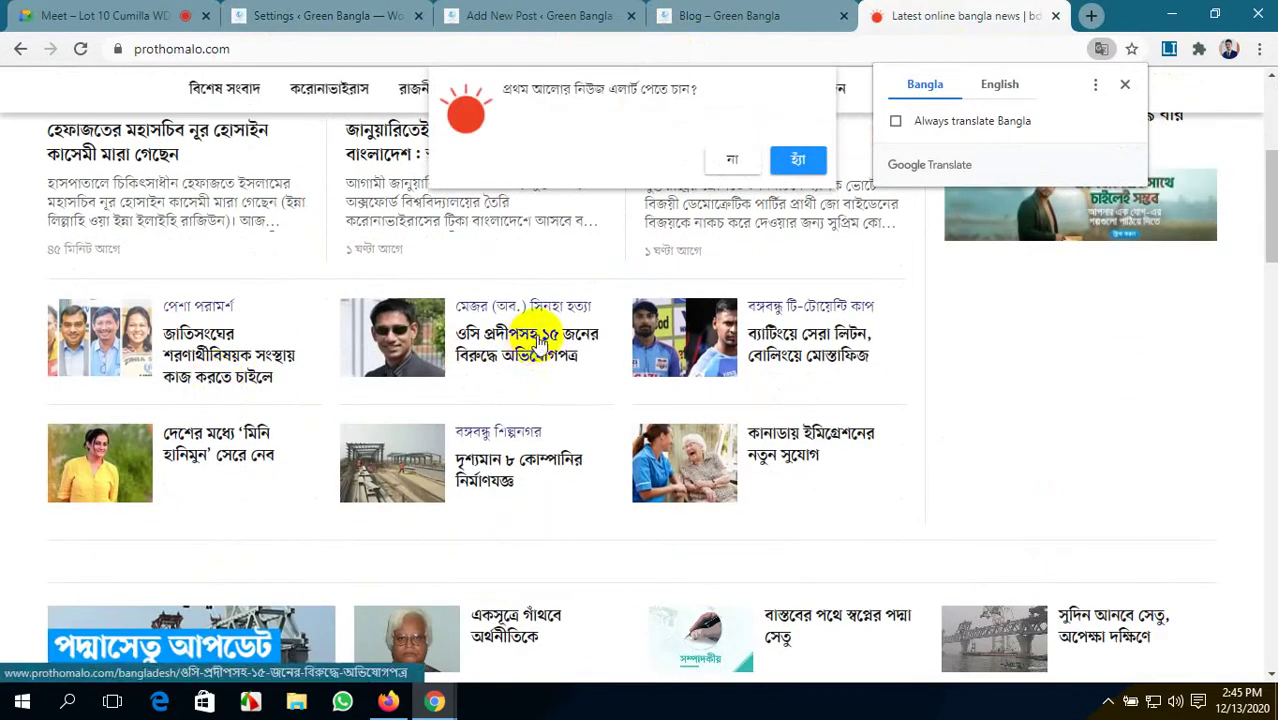
pyautogui.click(538, 340)
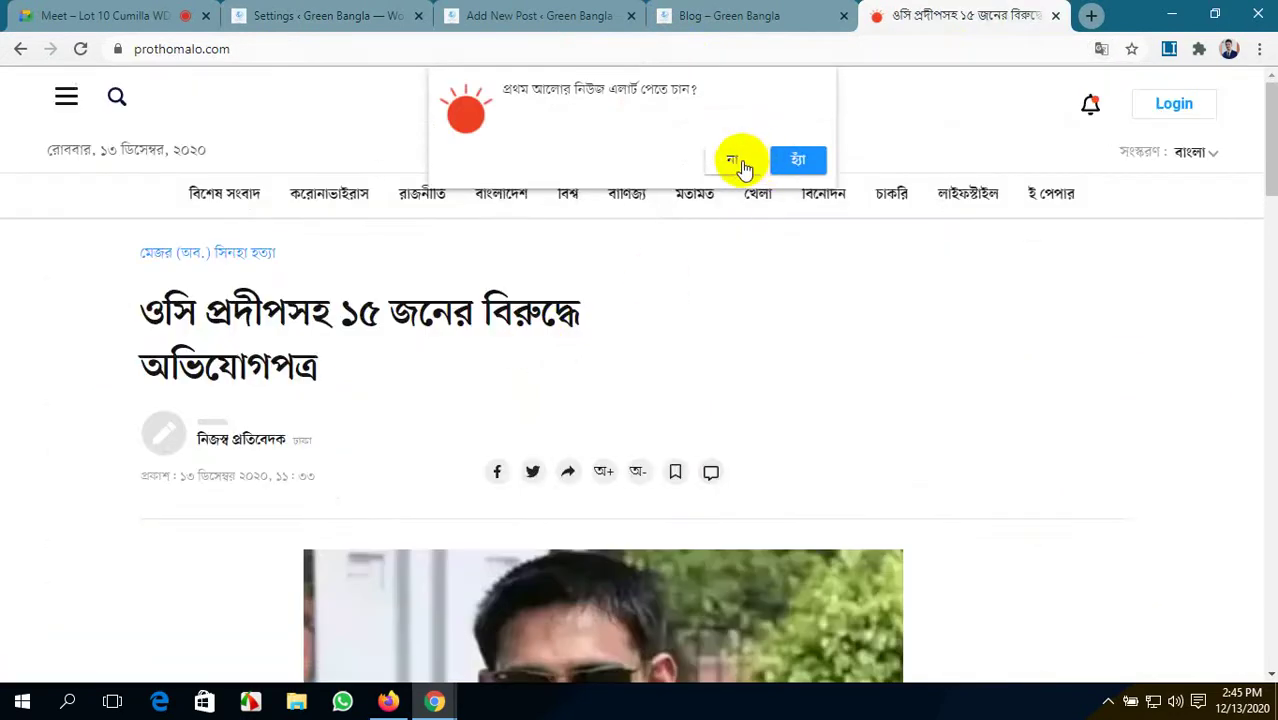
pyautogui.click(734, 162)
# - Glance at the site's Blog page and look over the new post's editor with its UM Content Restriction section
pyautogui.click(729, 15)
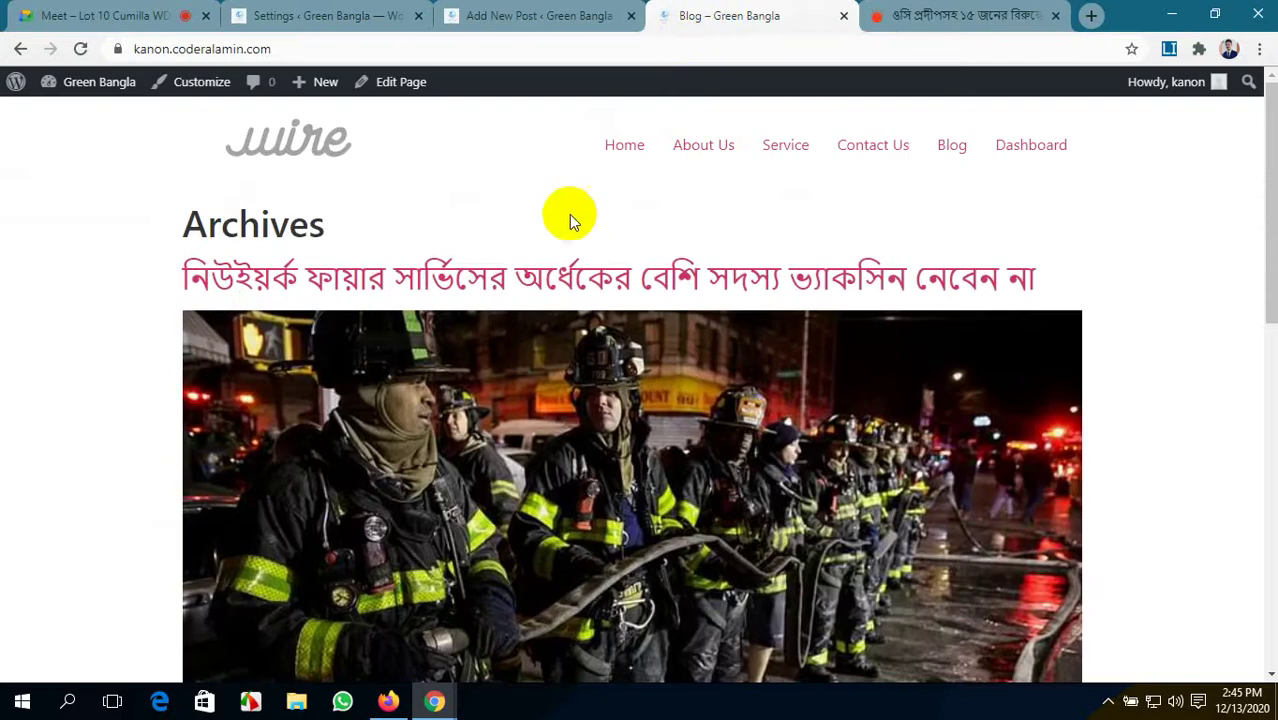
pyautogui.click(565, 10)
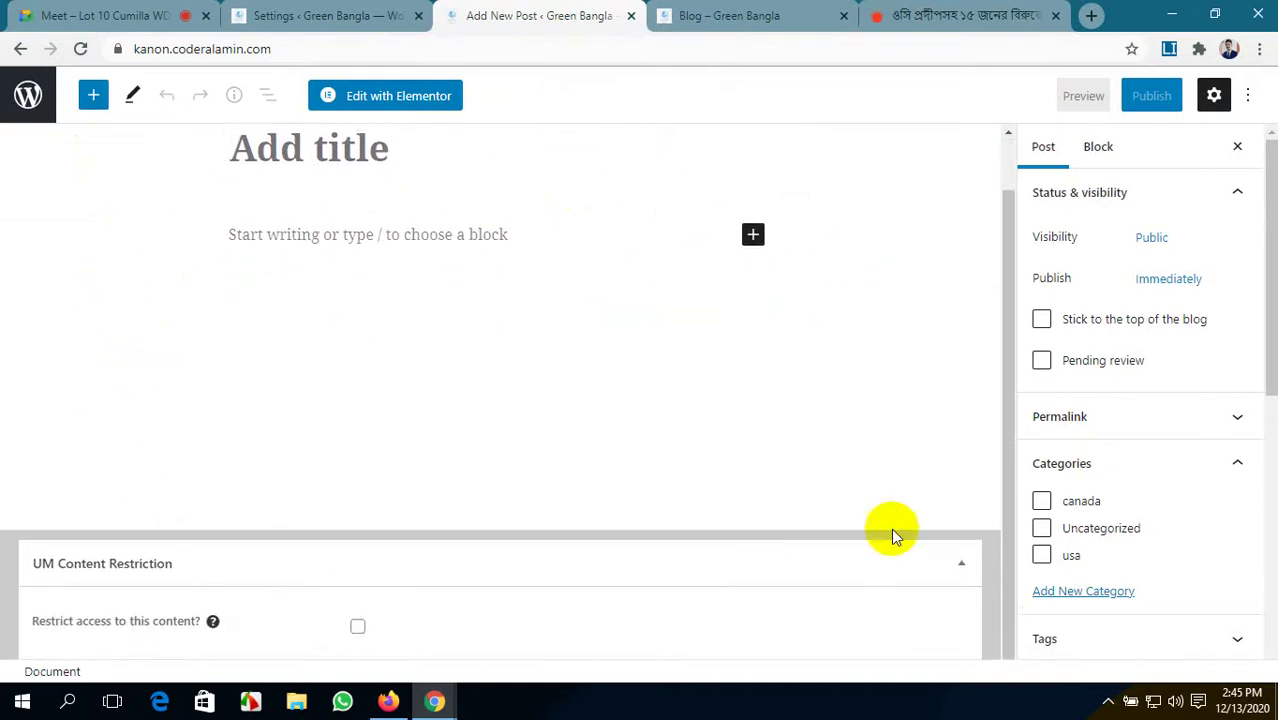
pyautogui.scroll(1, 891, 528)
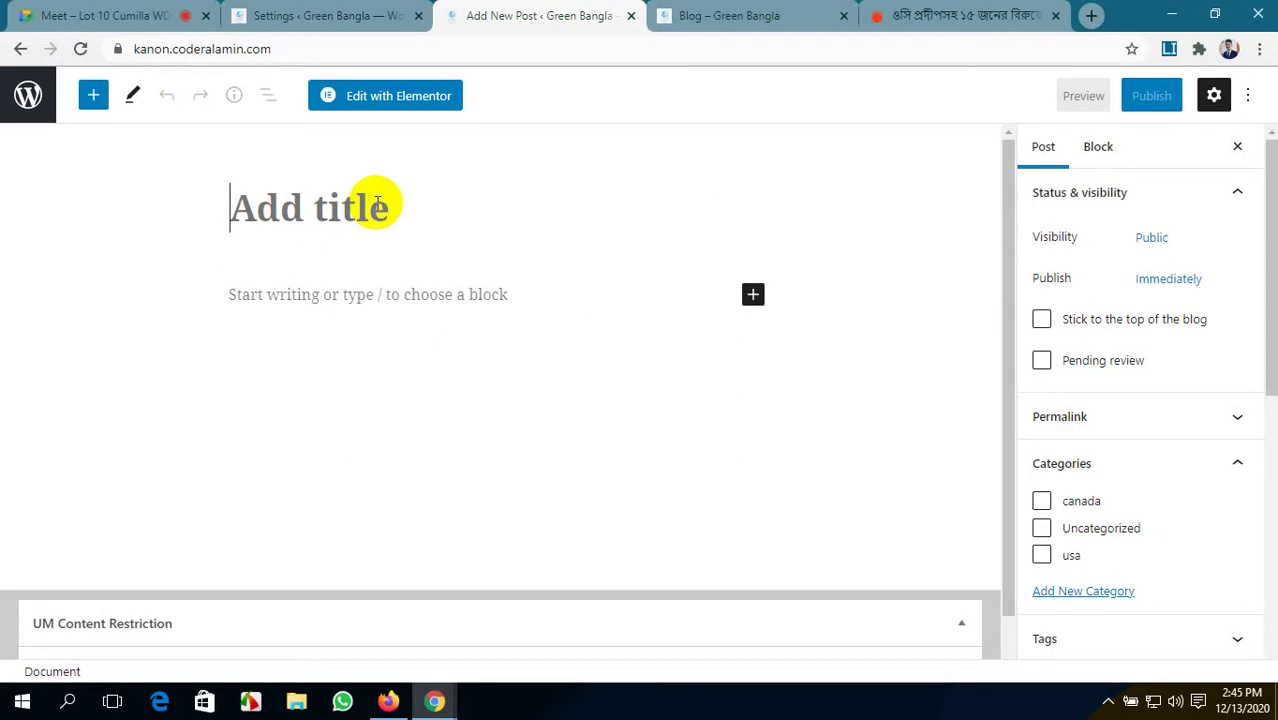
# - In the Ultimate Member access settings, try the Allow Gutenberg Blocks restriction options setting by switching it on and back off
pyautogui.click(360, 15)
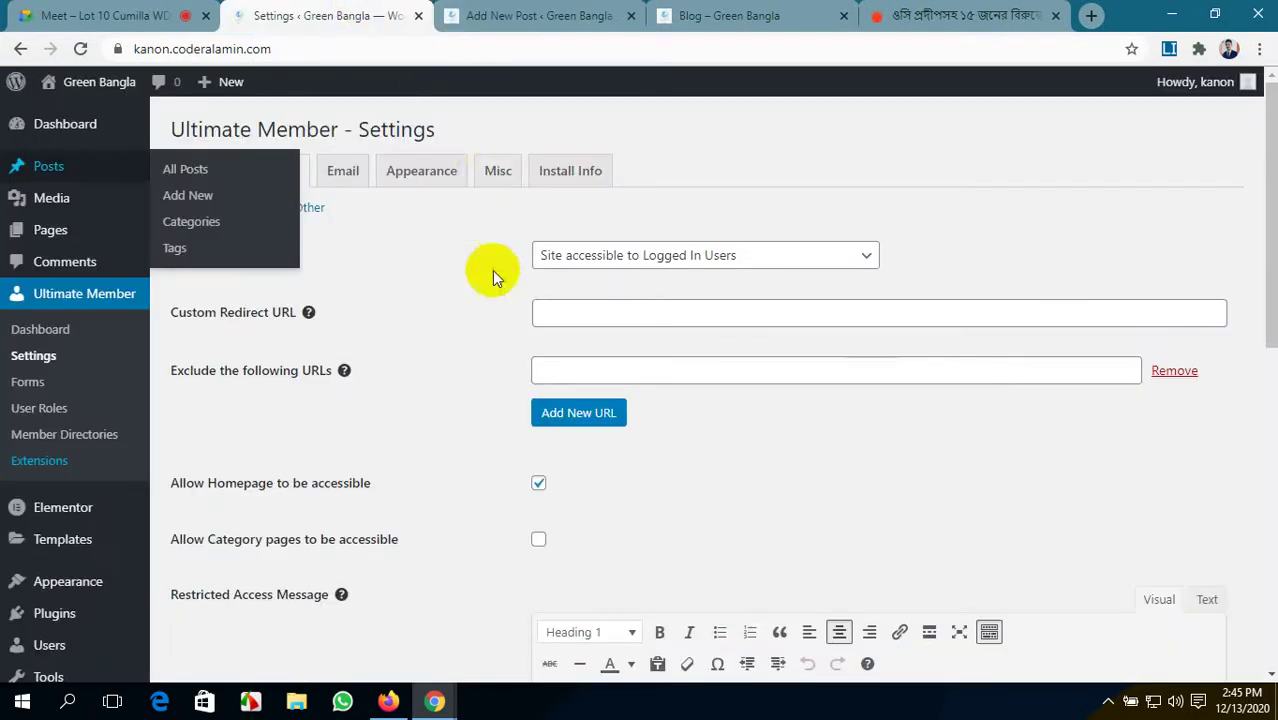
pyautogui.scroll(-10, 523, 519)
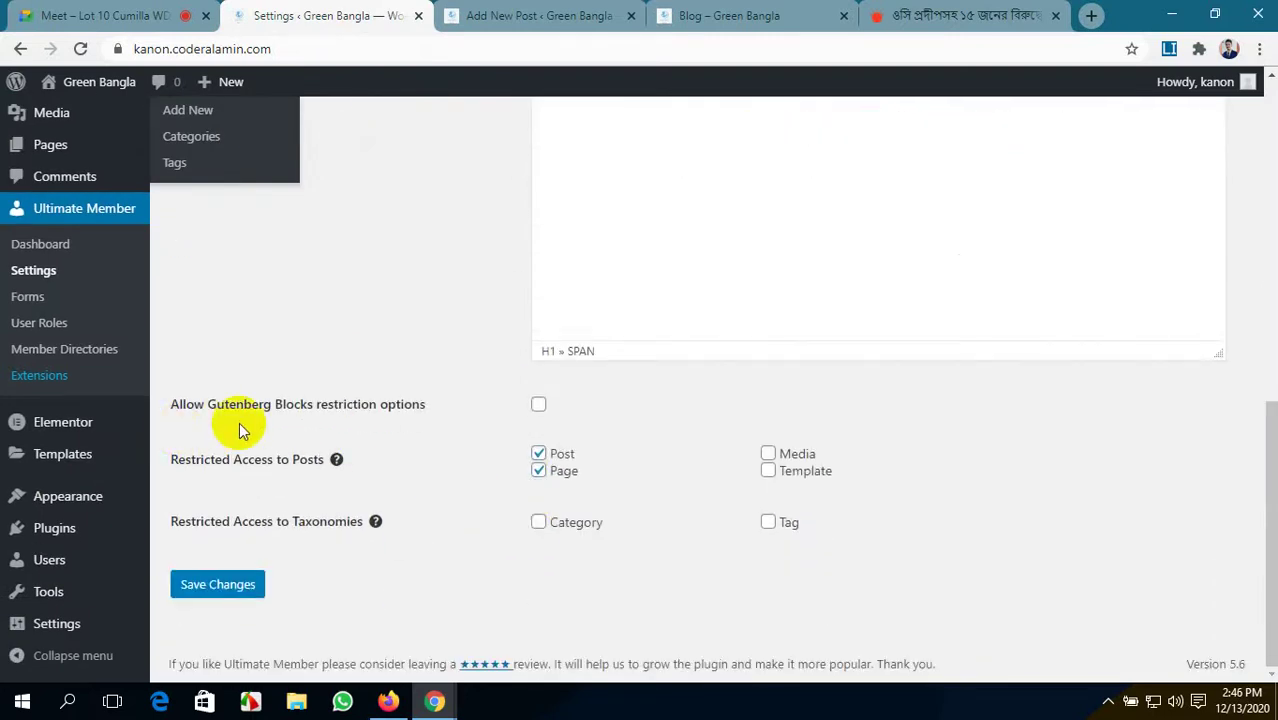
pyautogui.click(539, 408)
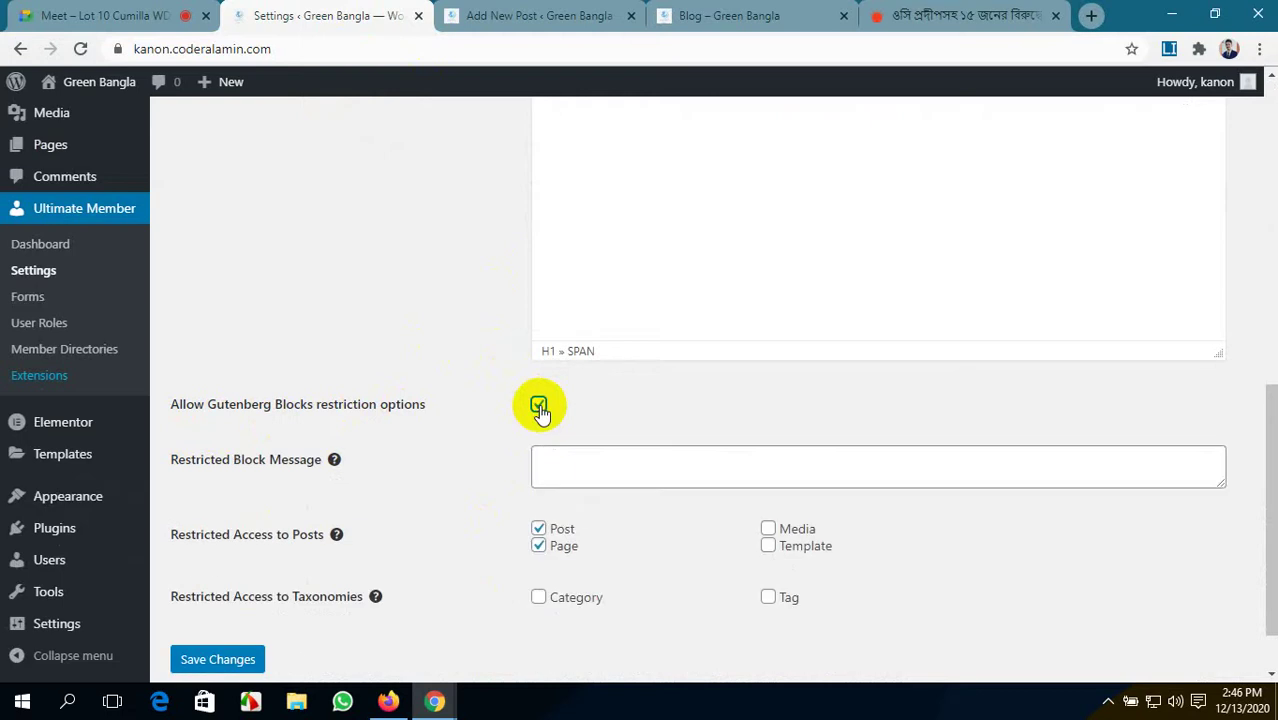
pyautogui.click(539, 406)
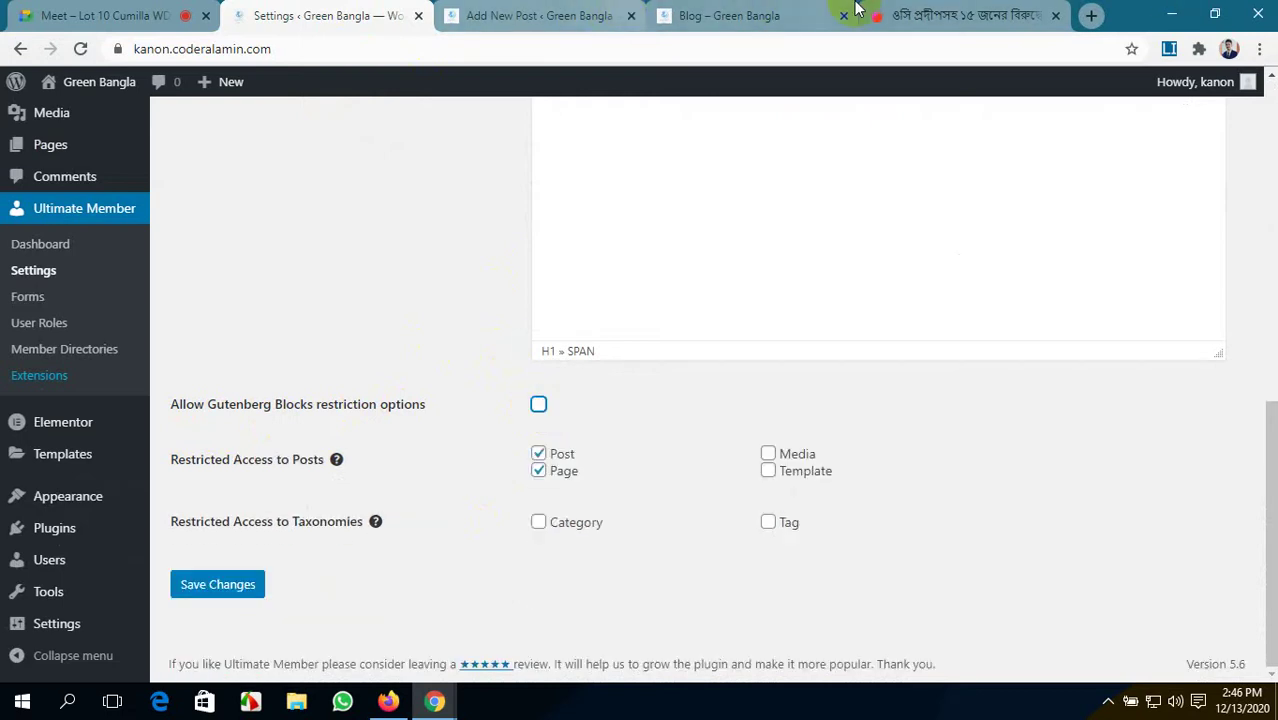
# - In the new post's UM Content Restriction section, switch the access restriction on to view its options, and off again
pyautogui.click(527, 13)
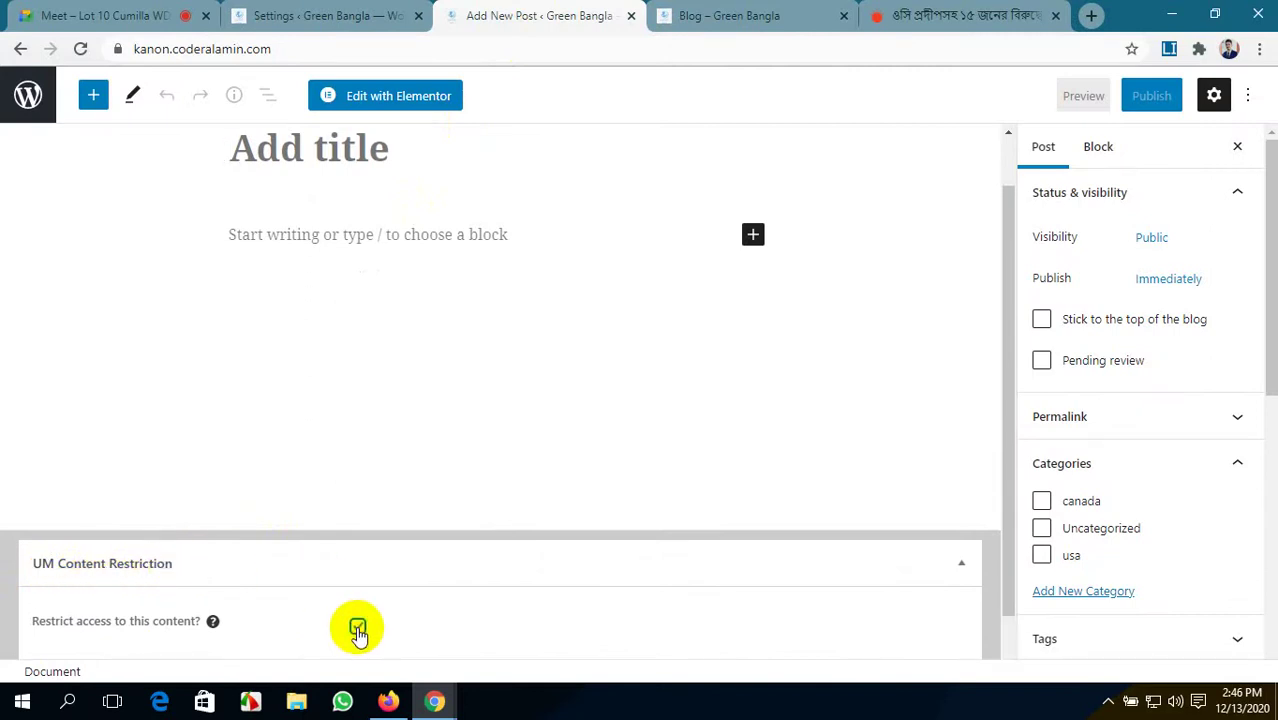
pyautogui.scroll(-1, 465, 470)
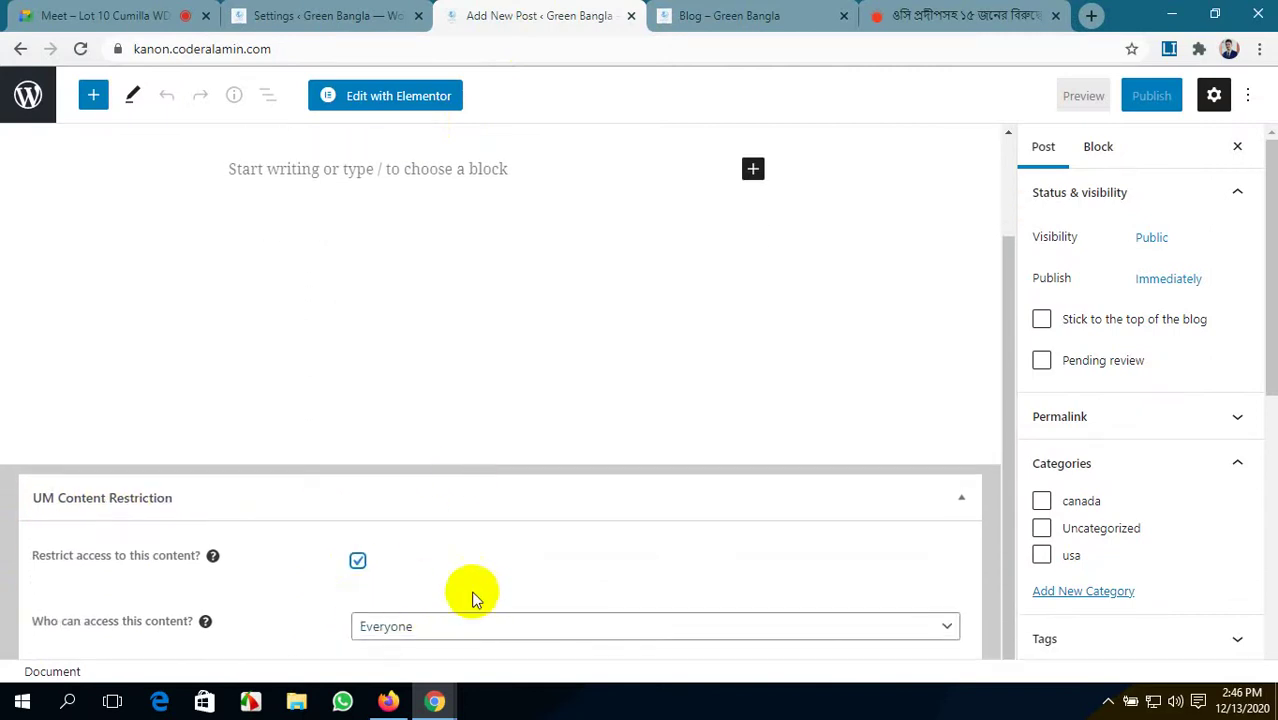
pyautogui.click(357, 560)
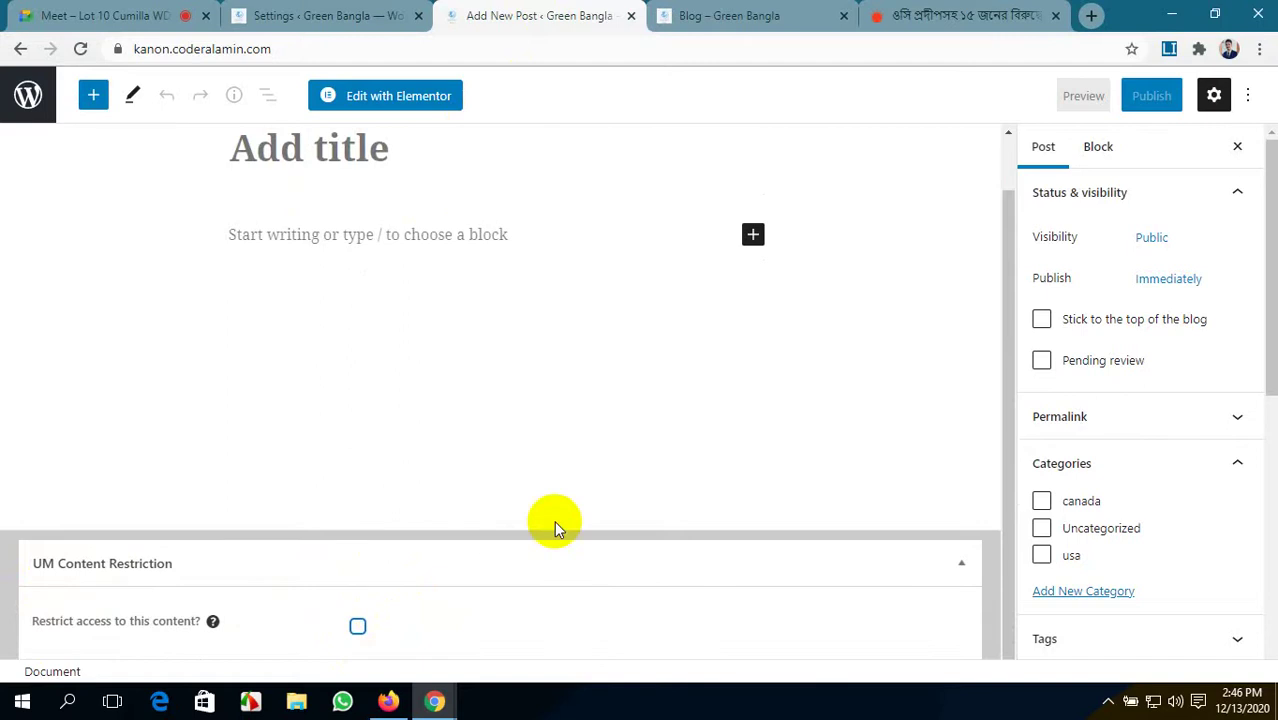
pyautogui.scroll(1, 465, 428)
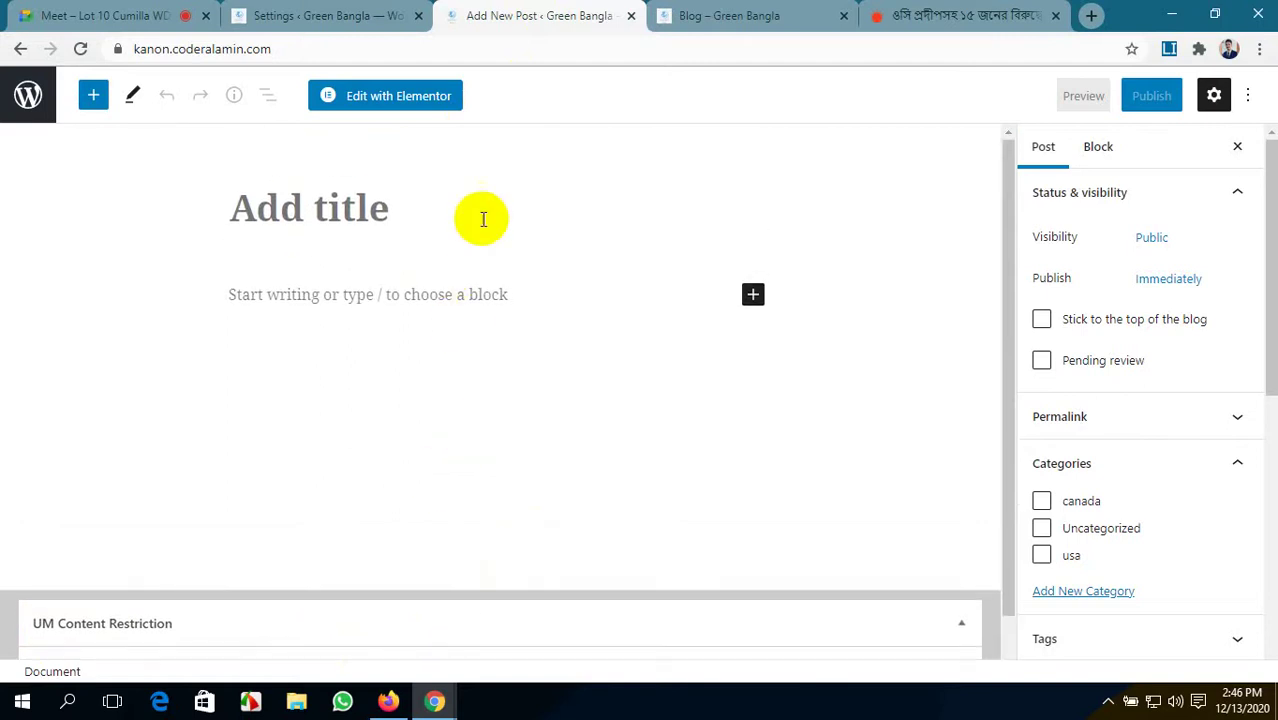
# - Copy the Prothom-Alo article's headline and paste it as the new post's title
pyautogui.click(930, 15)
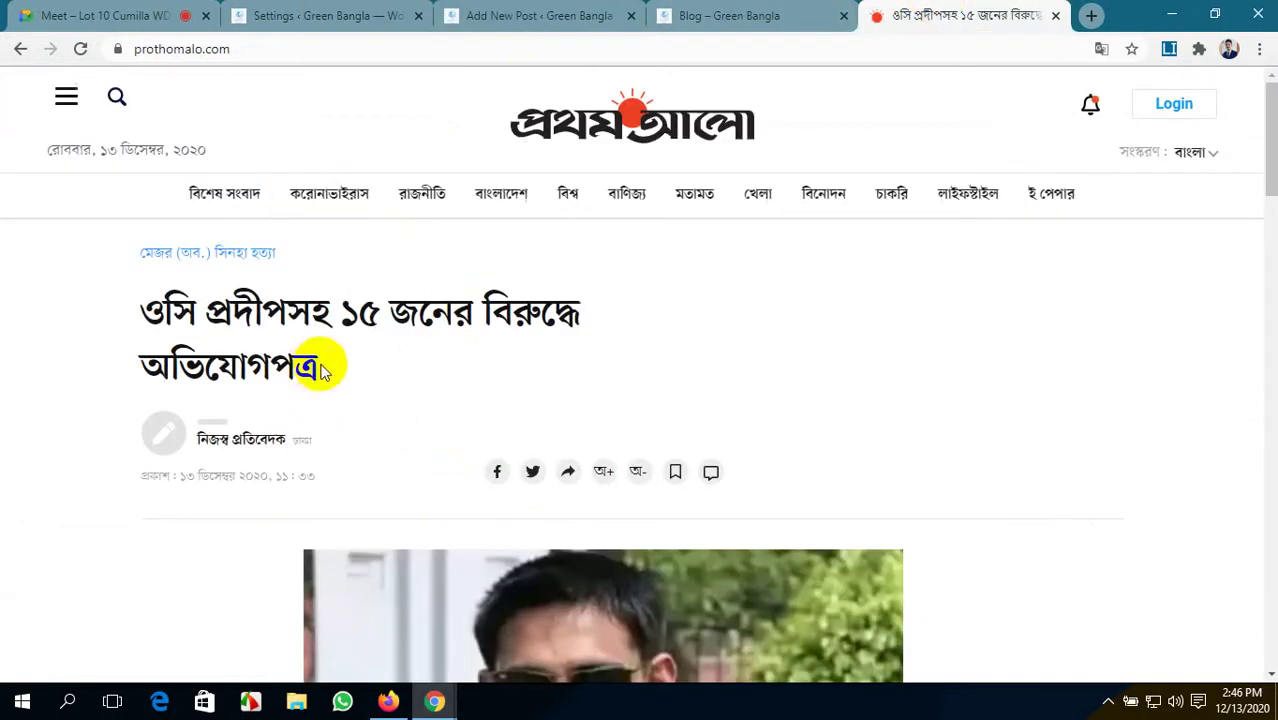
pyautogui.moveTo(320, 370); pyautogui.dragTo(137, 306)
pyautogui.hotkey('ctrl', 'c')
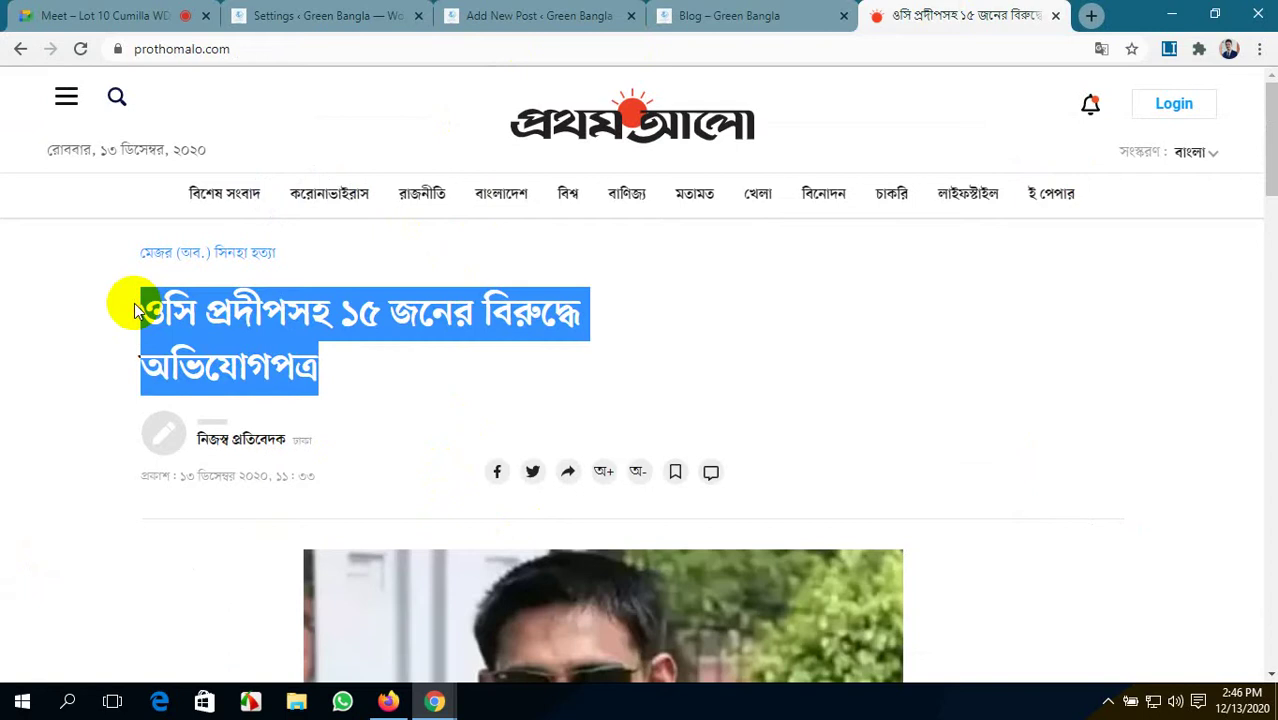
pyautogui.click(562, 14)
pyautogui.click(224, 213)
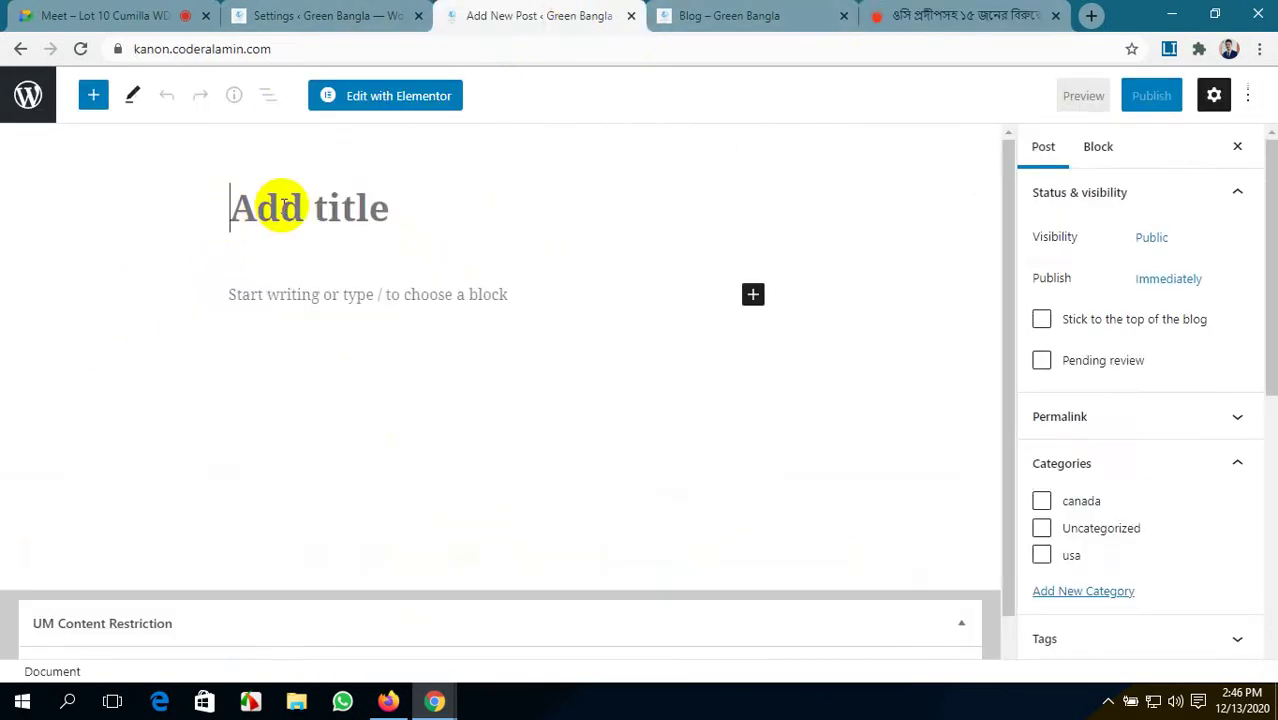
pyautogui.hotkey('ctrl', 'v')
# - Select the news article's whole body text, from the last paragraph up to the first one below the photo
pyautogui.click(860, 17)
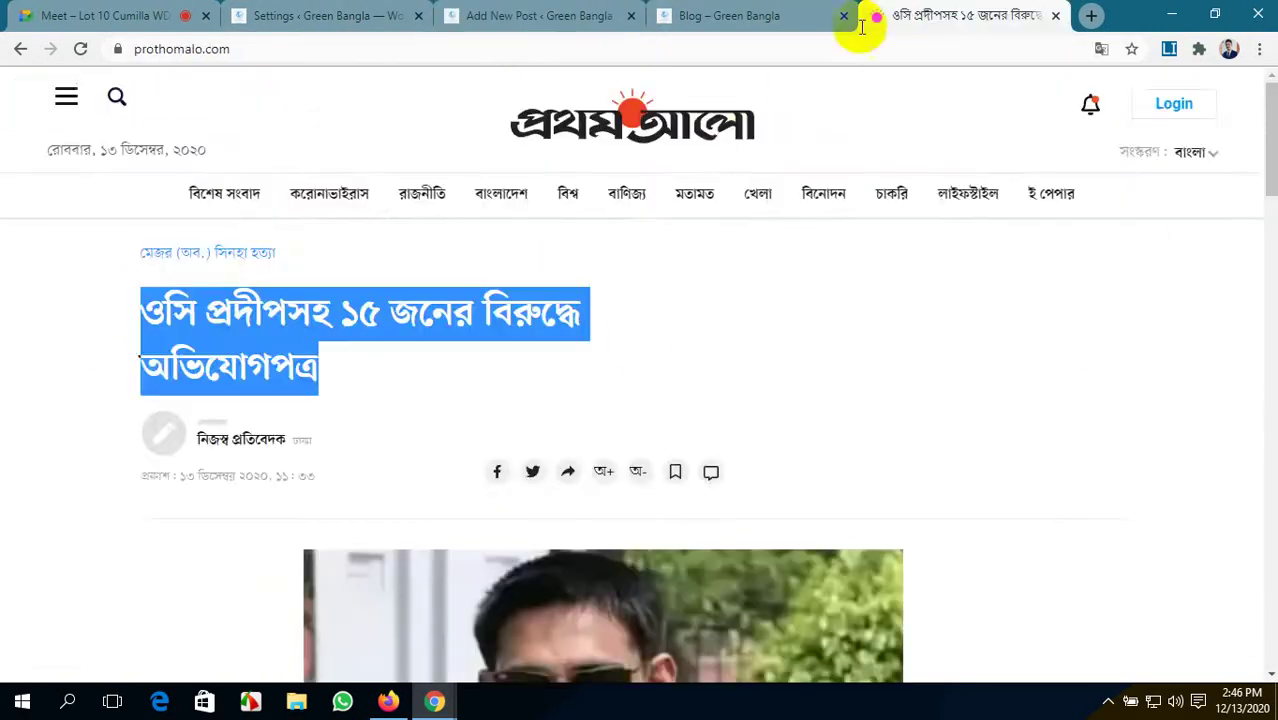
pyautogui.scroll(-1, 640, 388)
pyautogui.scroll(-15, 638, 388)
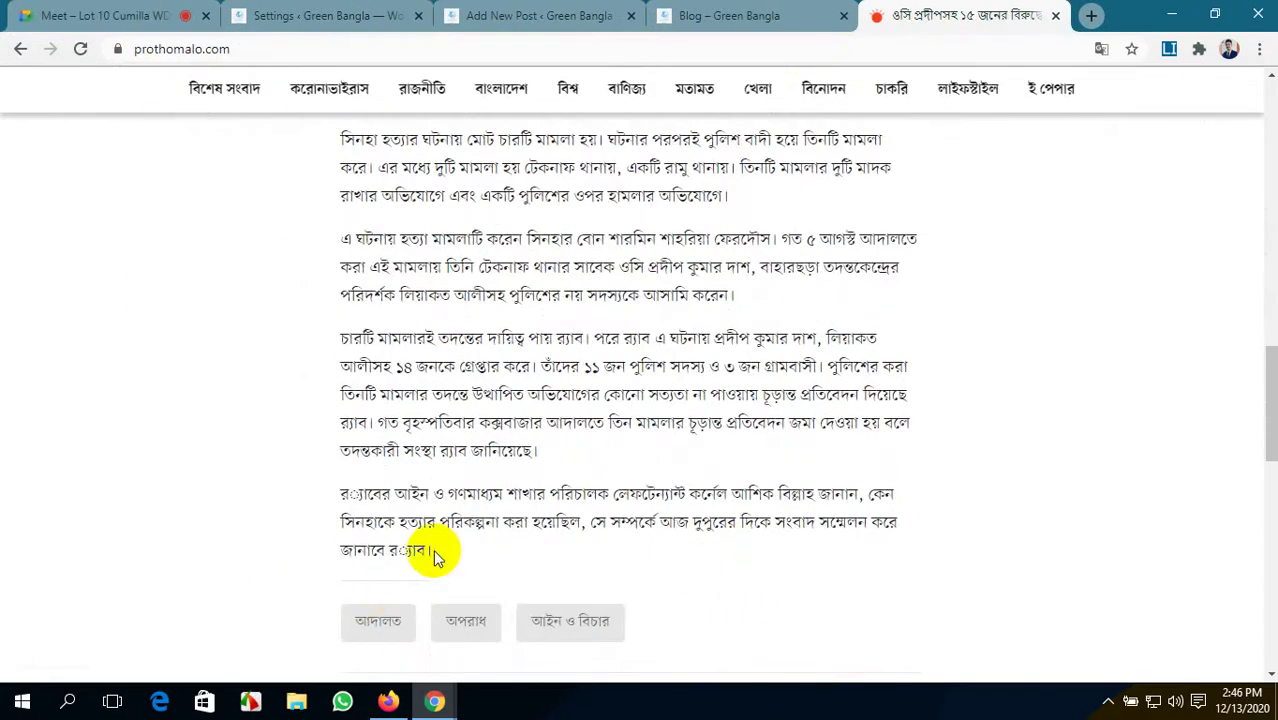
pyautogui.moveTo(430, 550); pyautogui.dragTo(325, 443)
pyautogui.scroll(8, 385, 365)
pyautogui.scroll(3, 379, 357)
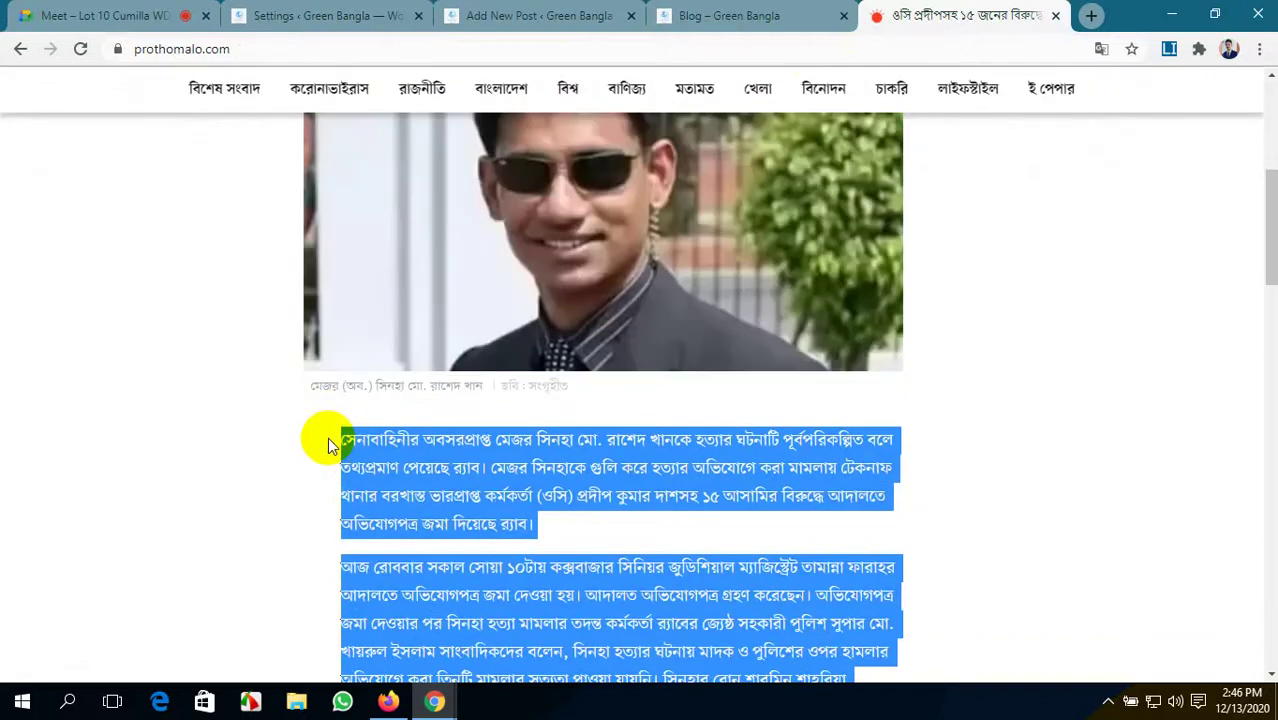
# - Insert an Image block below the title of the new post
pyautogui.click(482, 15)
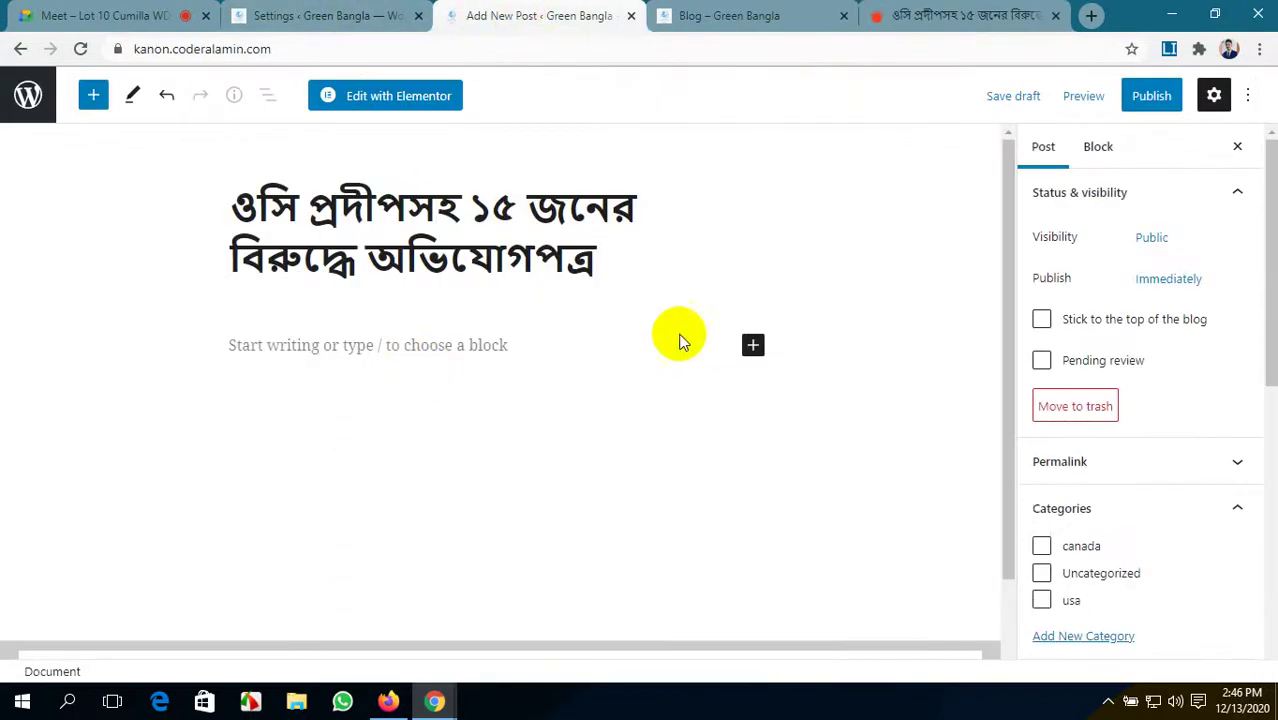
pyautogui.click(753, 345)
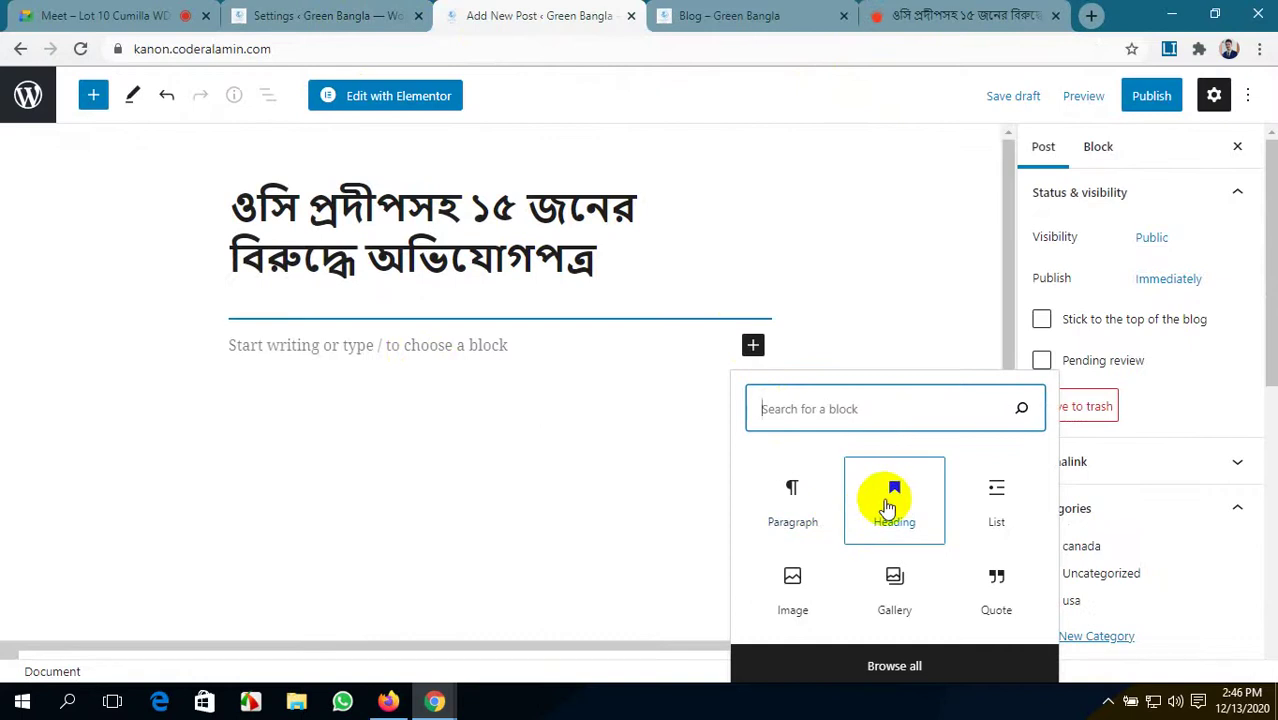
pyautogui.click(796, 582)
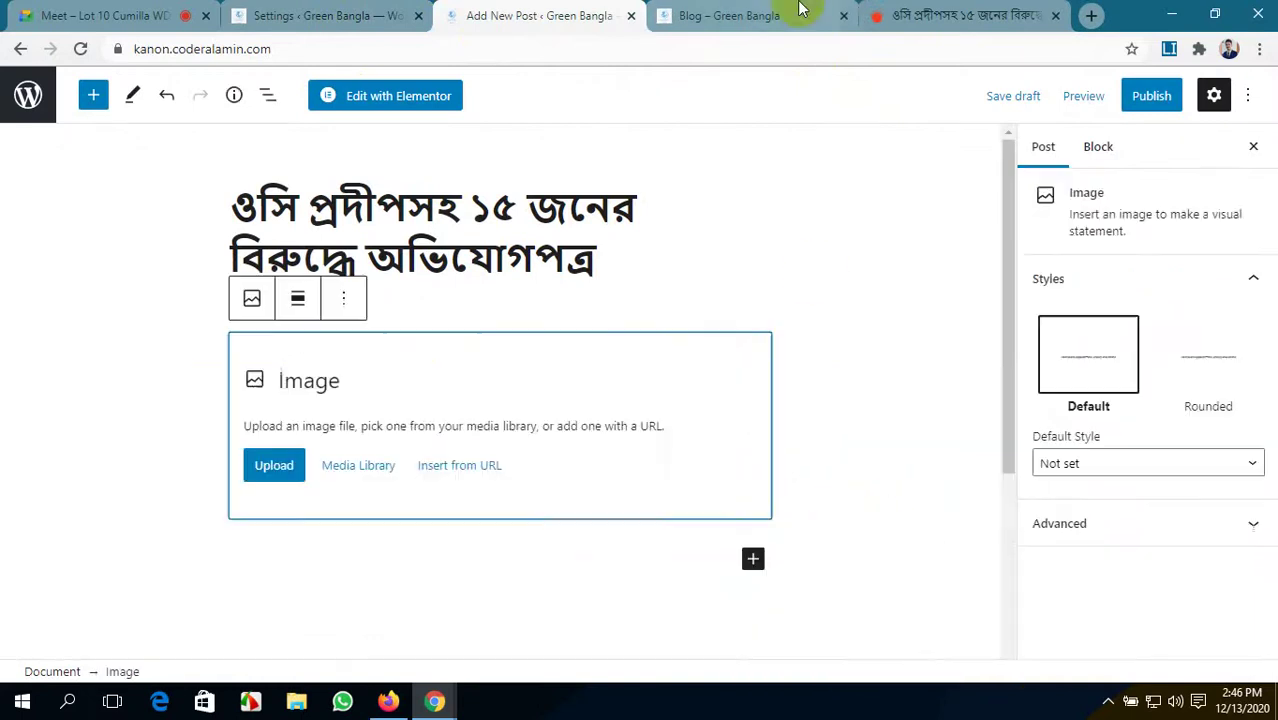
# - Save the Prothom-Alo article's photo as a JPEG in the Downloads folder, keeping the suggested file name
pyautogui.click(905, 15)
pyautogui.rightClick(607, 228)
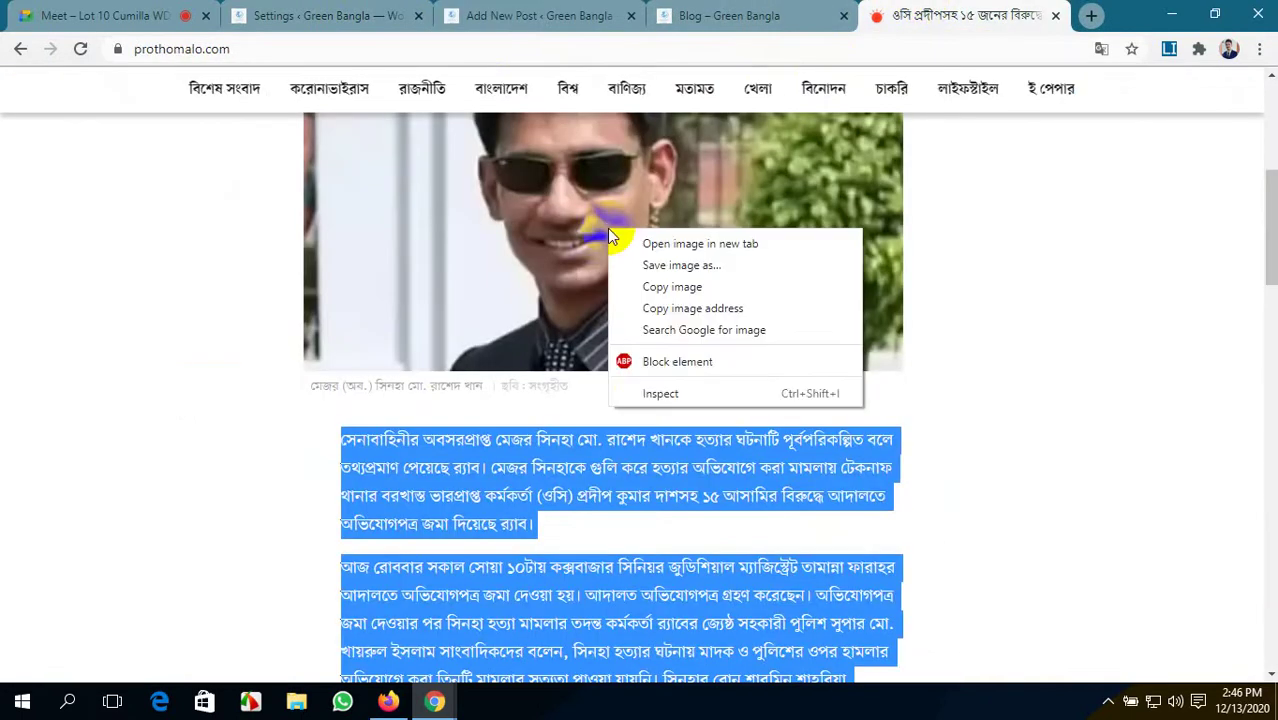
pyautogui.click(657, 265)
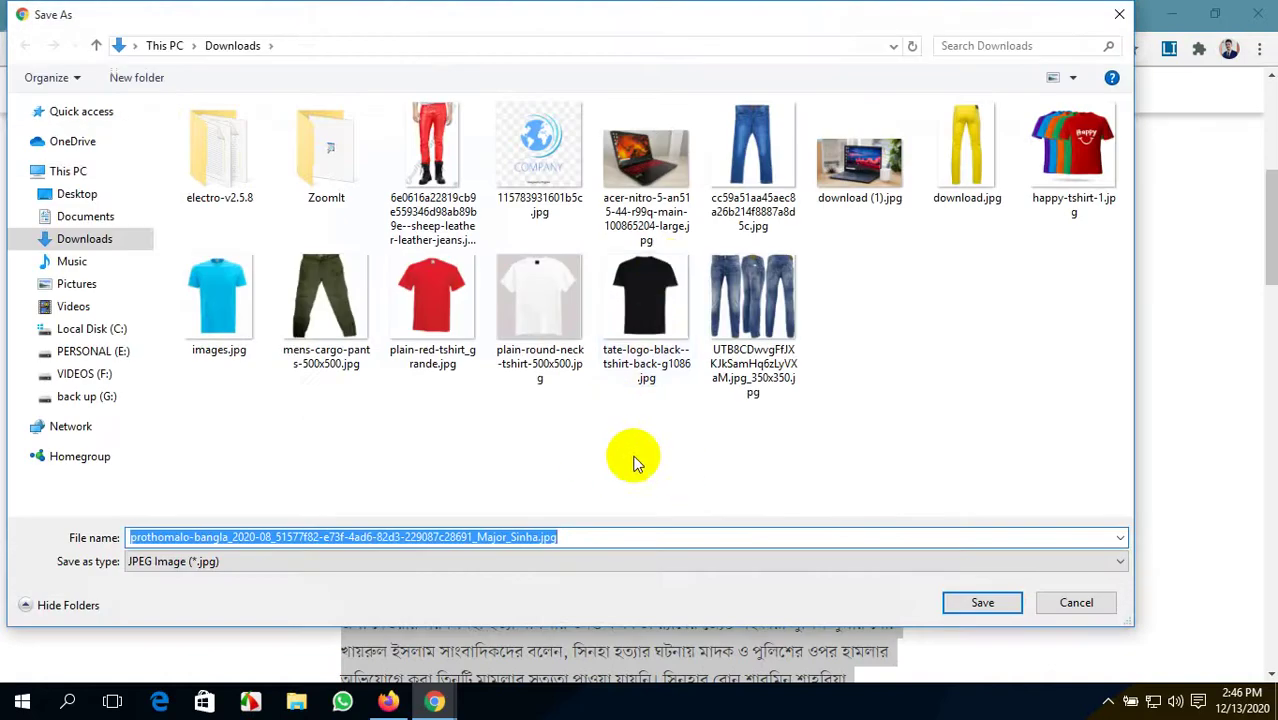
pyautogui.click(980, 603)
# - Upload the saved article photo from the Downloads folder into the new post's Image block
pyautogui.click(525, 15)
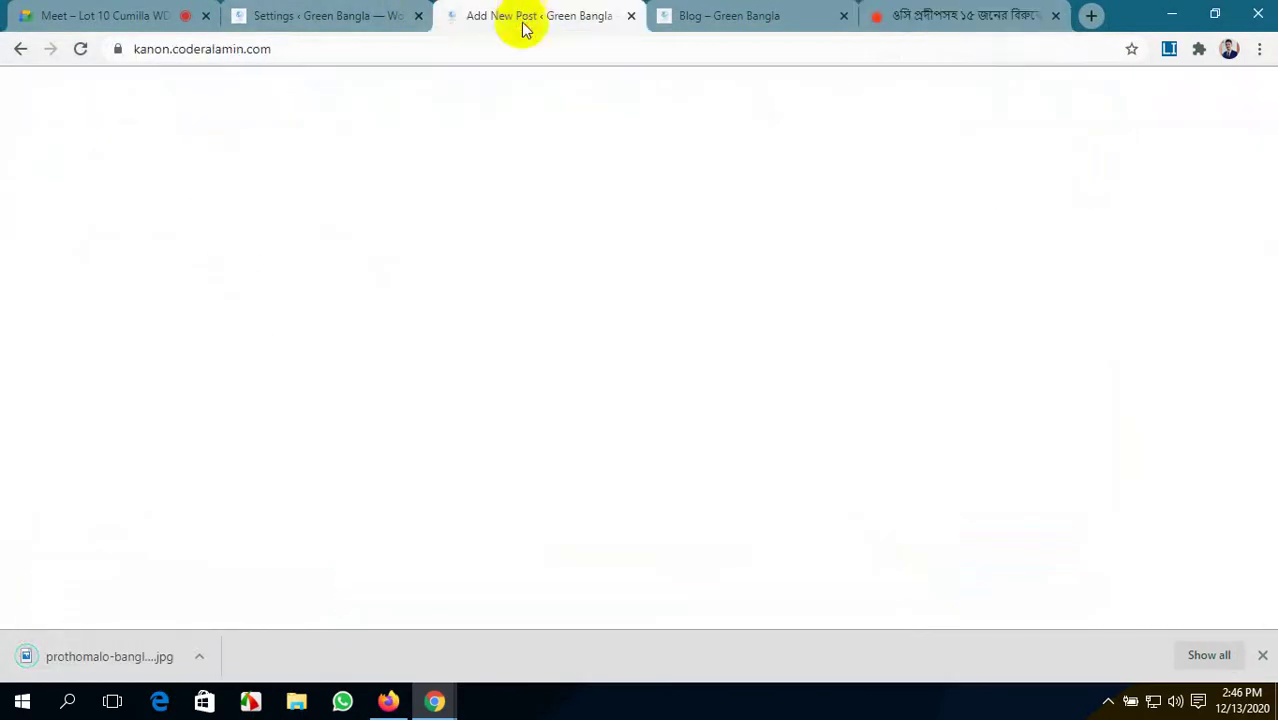
pyautogui.click(270, 467)
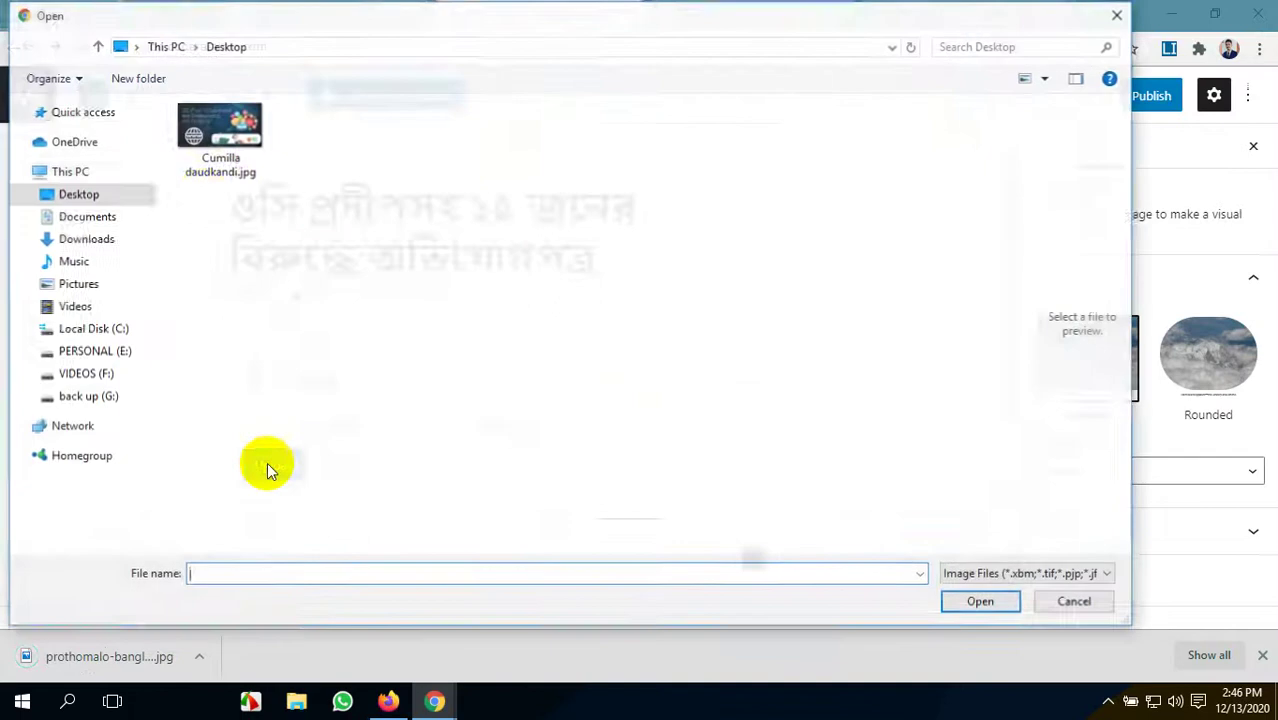
pyautogui.click(86, 239)
pyautogui.click(862, 330)
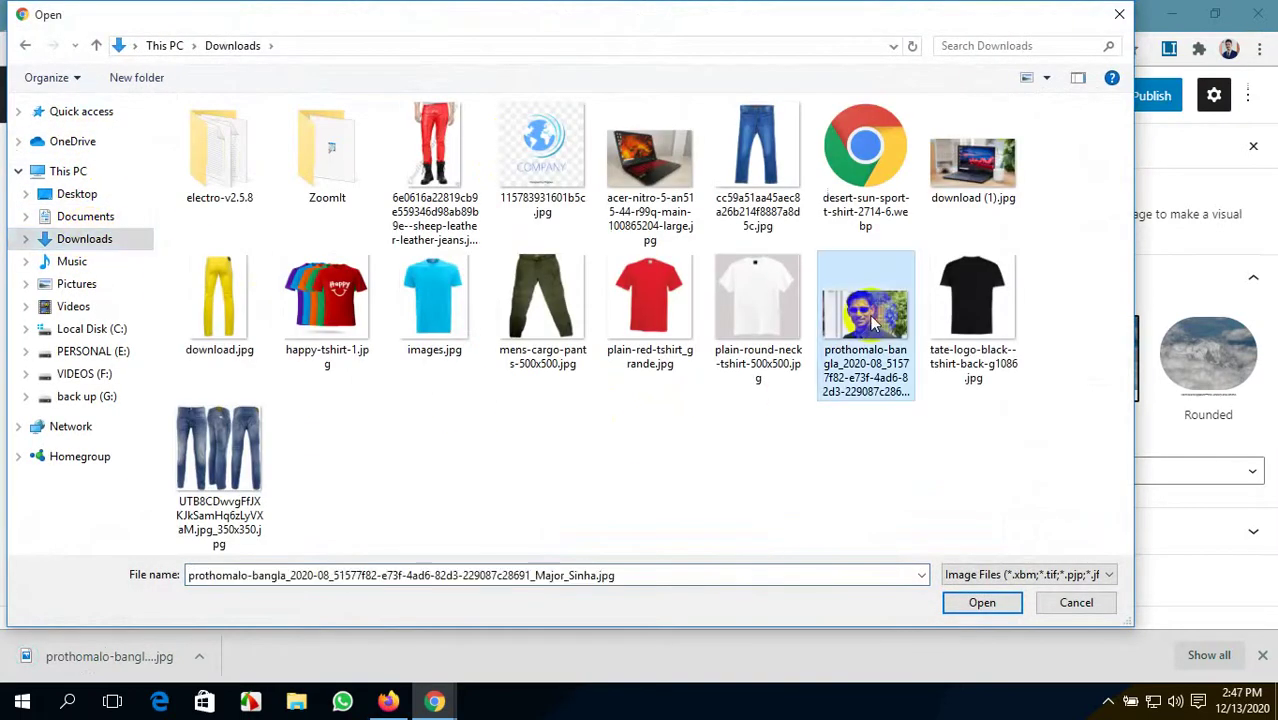
pyautogui.click(982, 602)
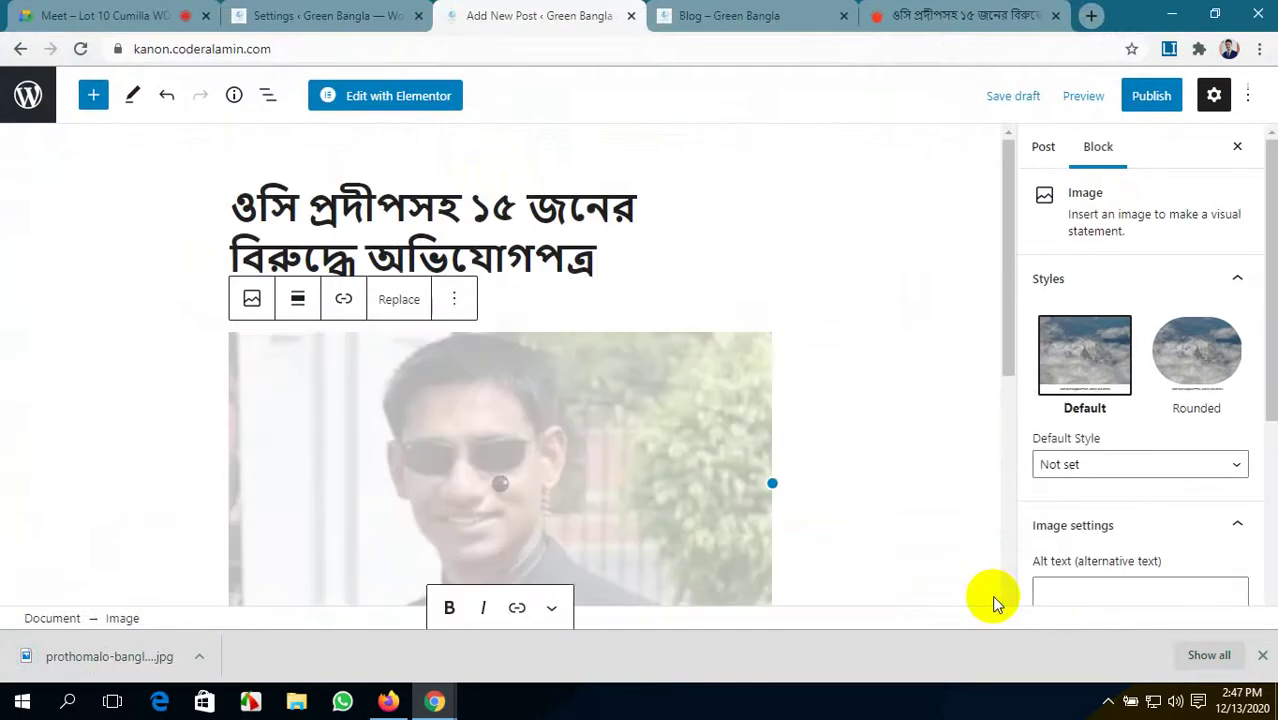
# - Add a Paragraph block below the image and paste the copied article body text into it
pyautogui.scroll(-5, 765, 462)
pyautogui.scroll(2, 767, 440)
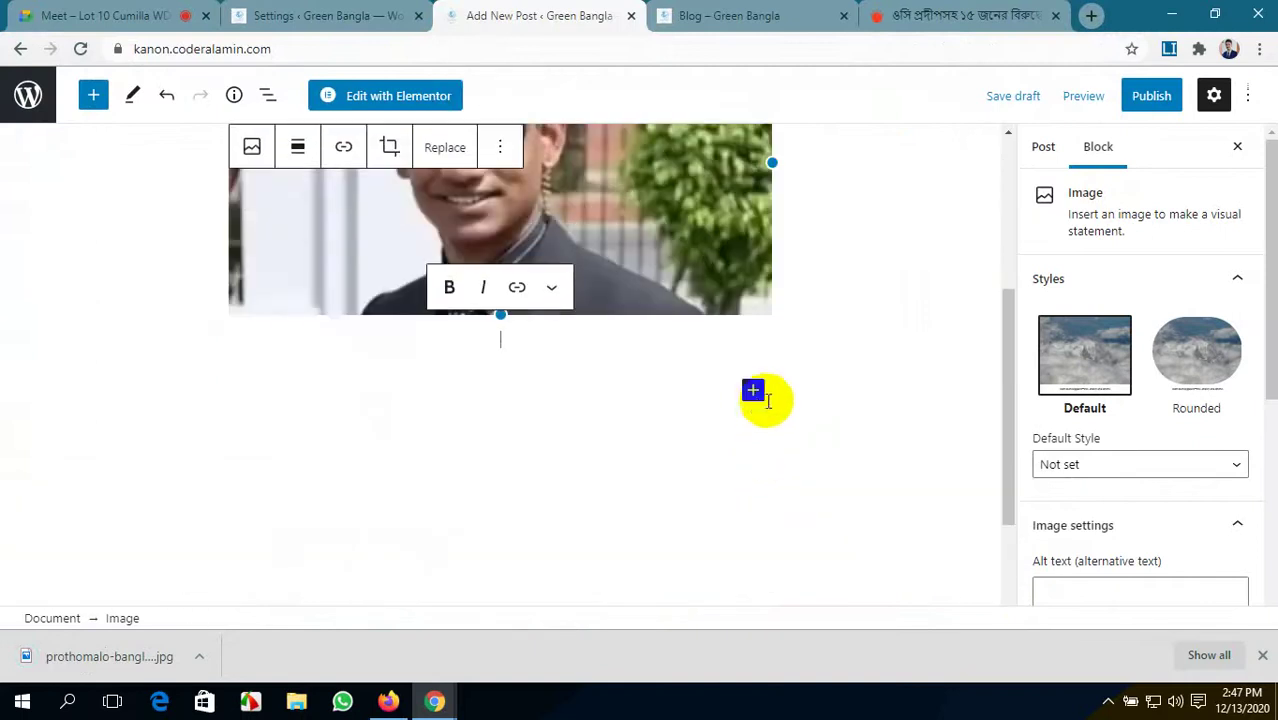
pyautogui.click(753, 392)
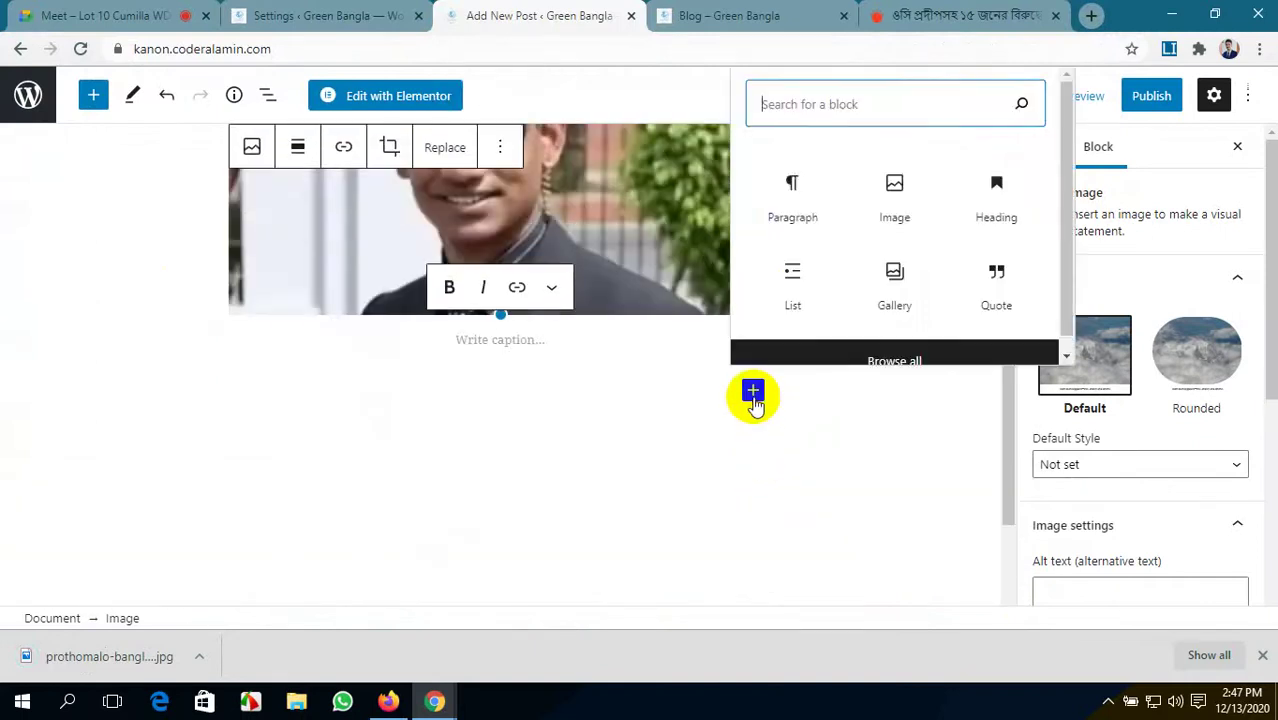
pyautogui.click(791, 193)
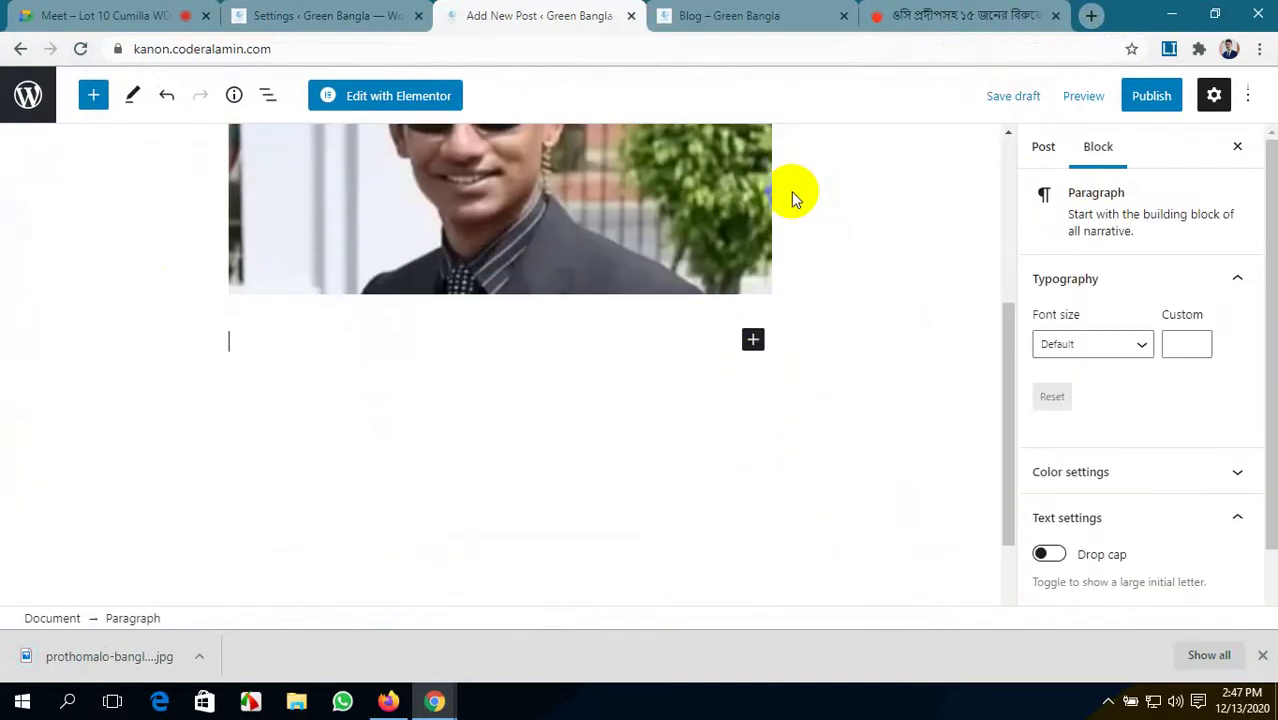
pyautogui.hotkey('ctrl', 'v')
pyautogui.scroll(3, 575, 385)
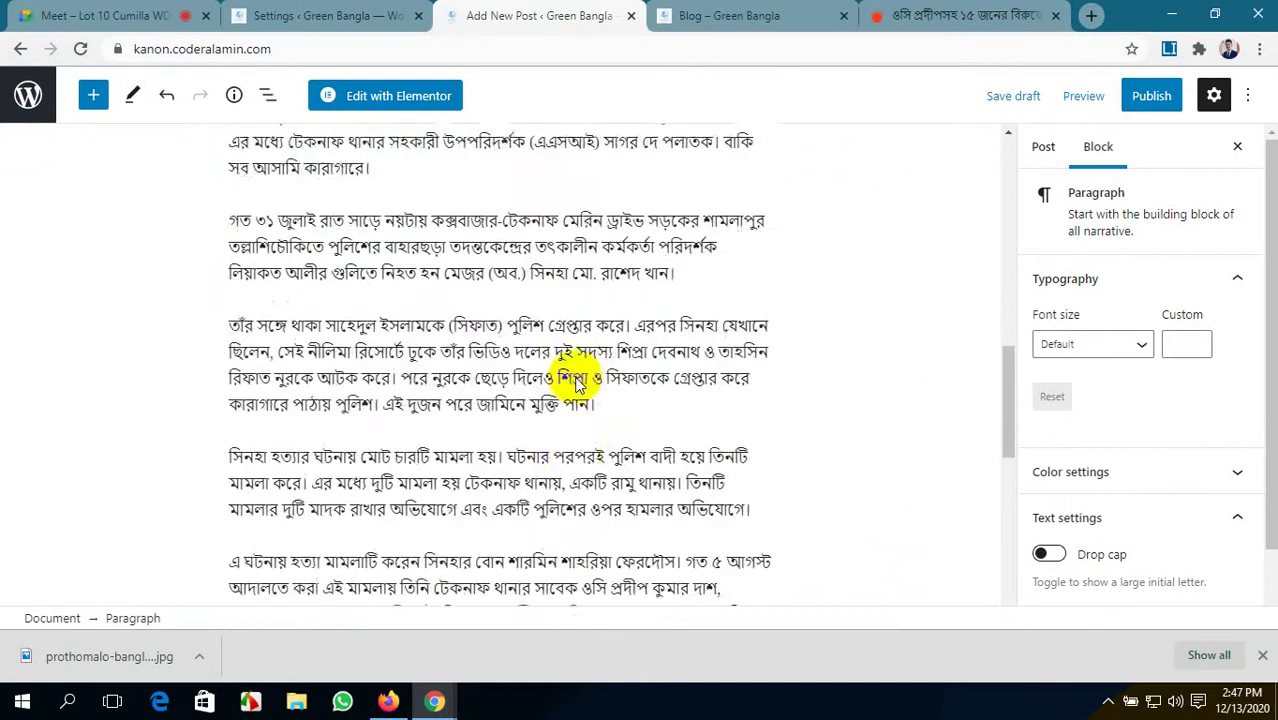
pyautogui.scroll(5, 575, 380)
pyautogui.scroll(-3, 556, 320)
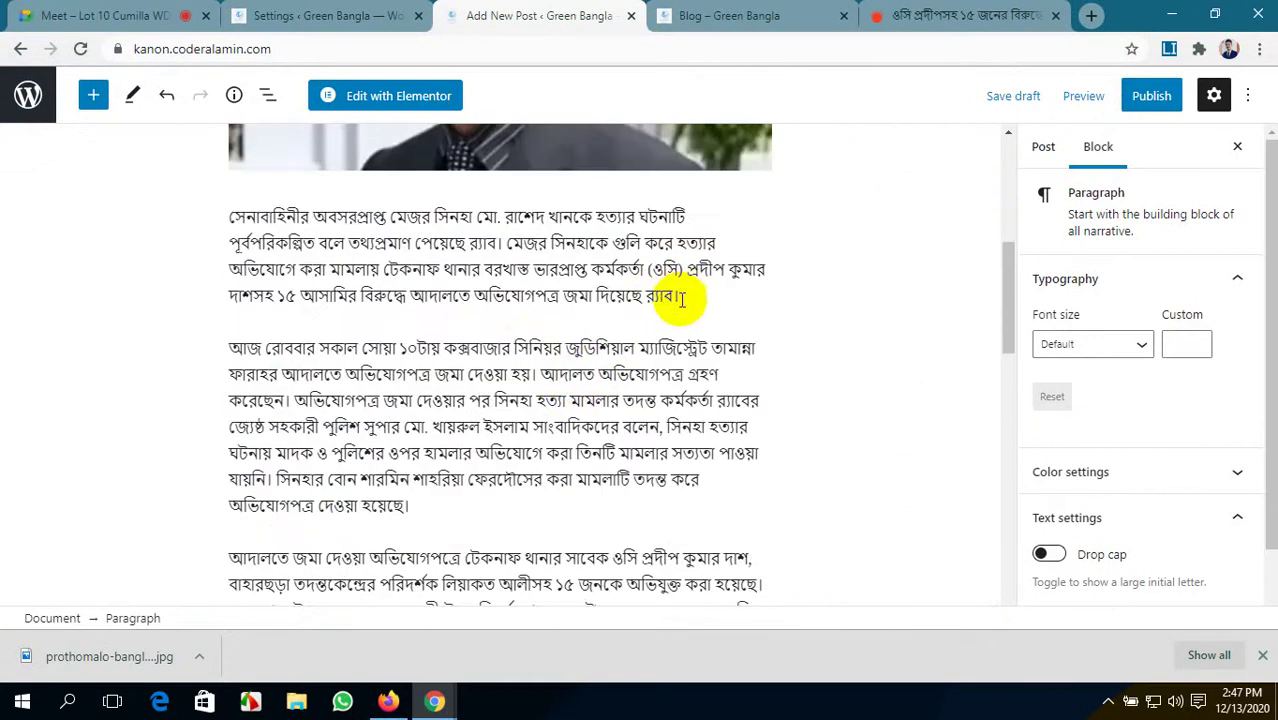
# - Copy the first body paragraph of the post and paste it as the post's excerpt
pyautogui.moveTo(680, 297); pyautogui.dragTo(228, 222)
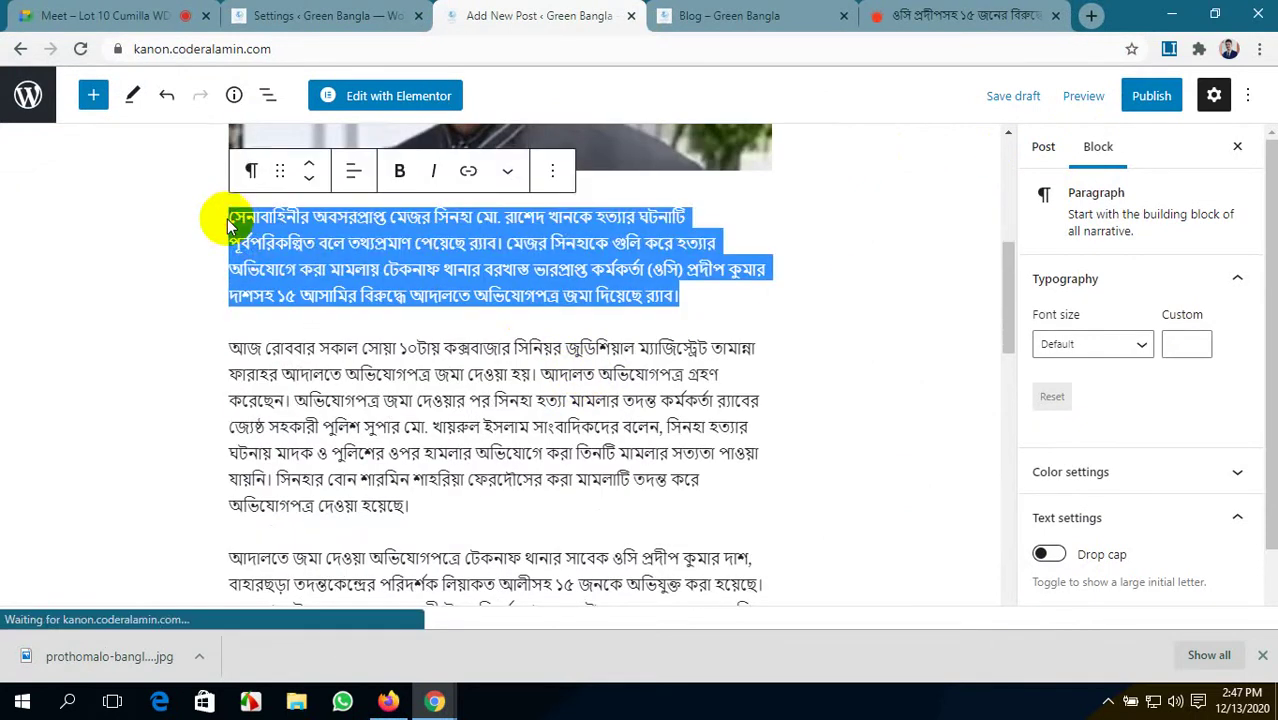
pyautogui.scroll(1, 230, 220)
pyautogui.scroll(-1, 1065, 395)
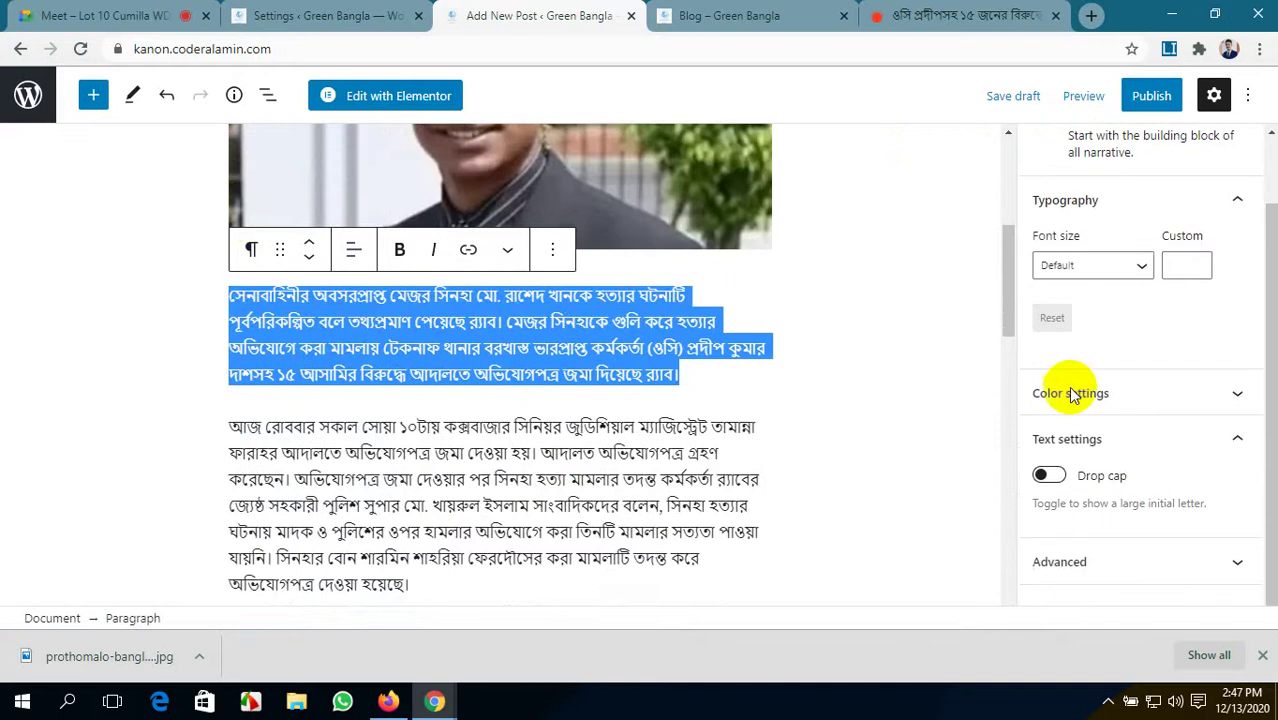
pyautogui.scroll(1, 1110, 465)
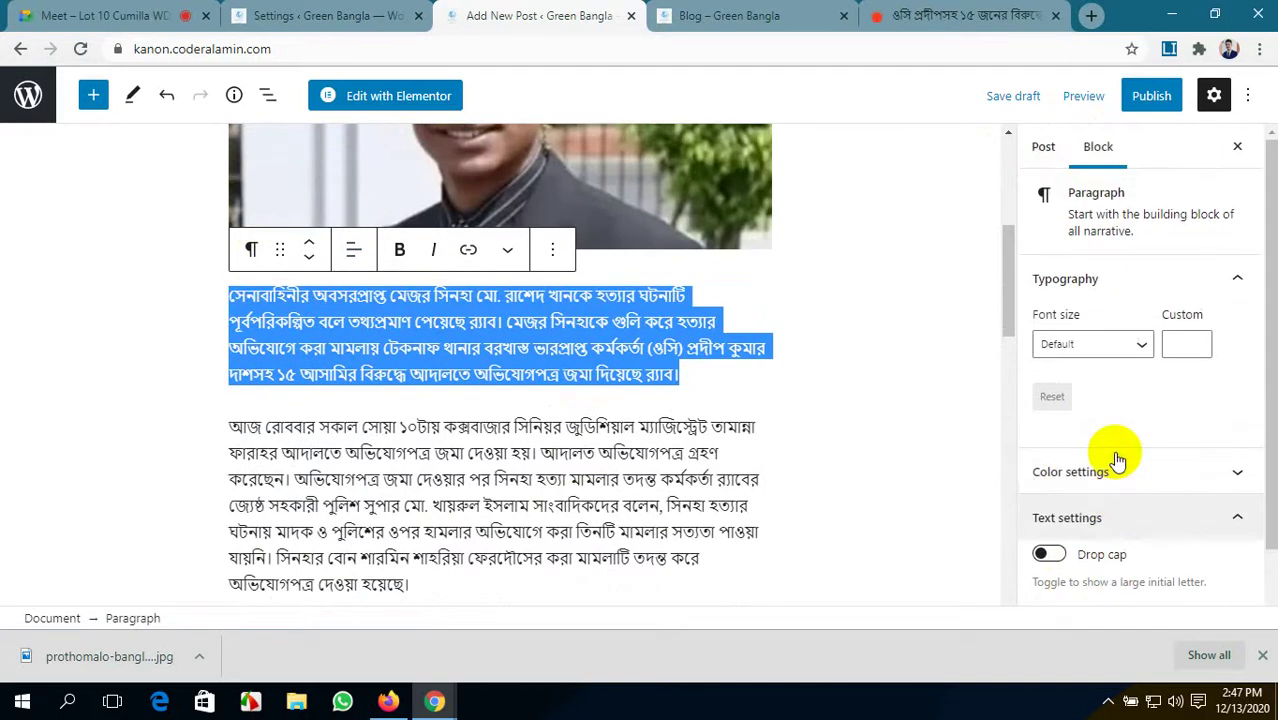
pyautogui.click(1045, 148)
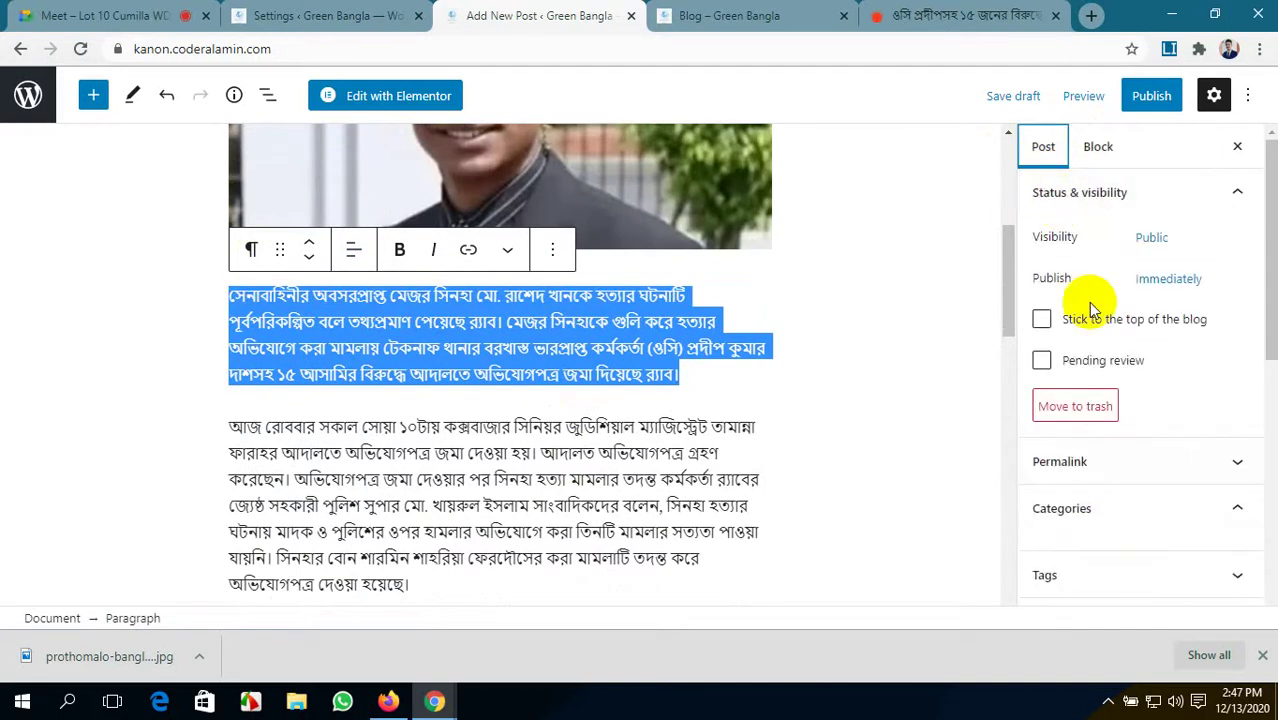
pyautogui.scroll(-3, 1127, 530)
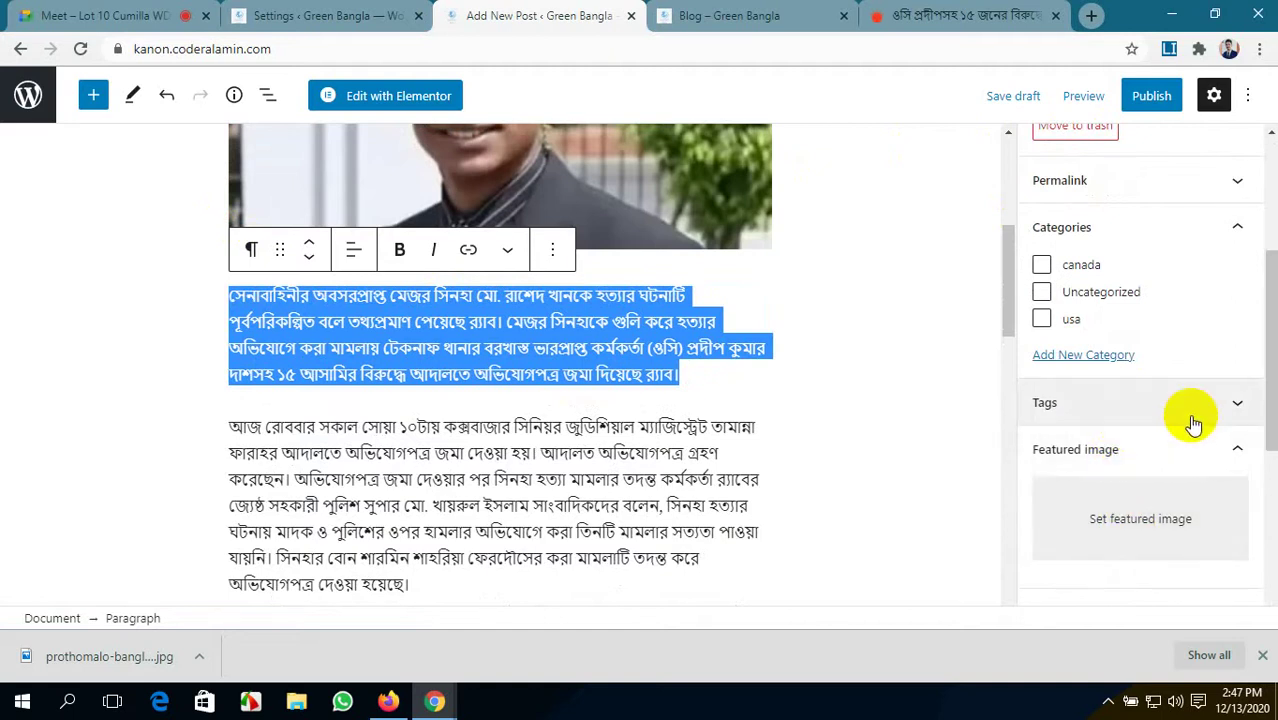
pyautogui.scroll(-3, 1192, 424)
pyautogui.scroll(1, 1192, 420)
pyautogui.click(1161, 408)
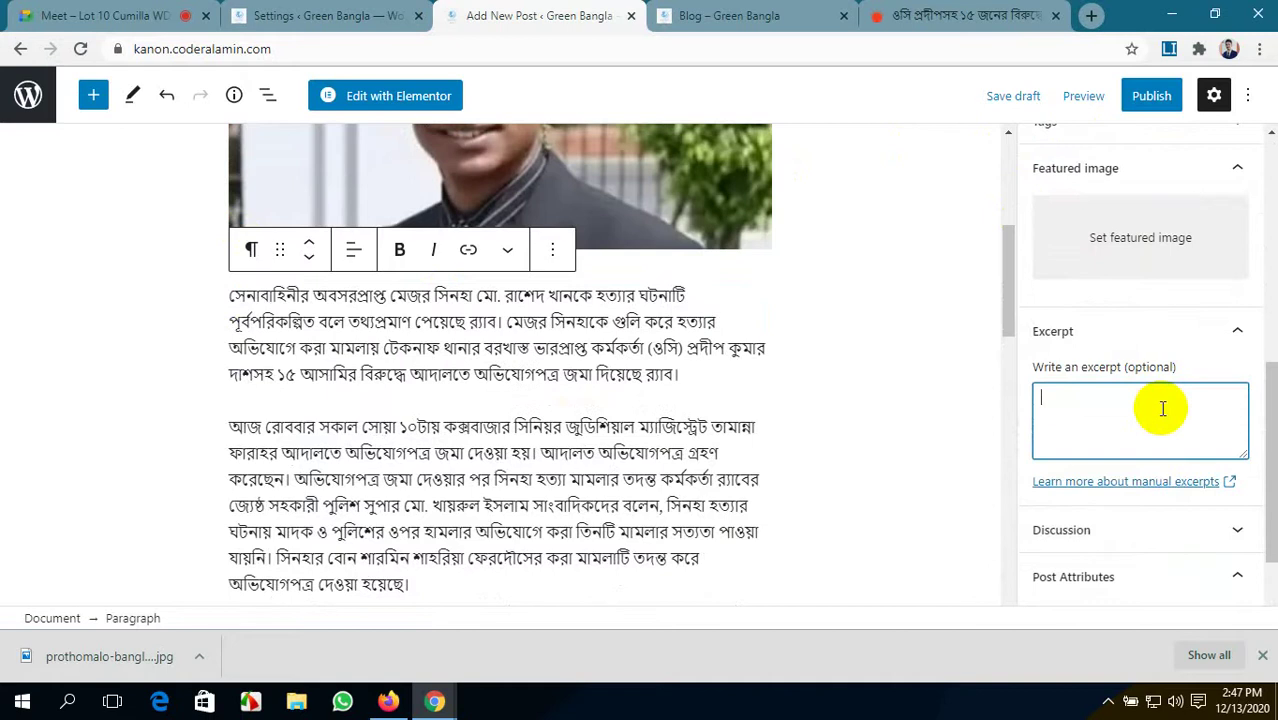
pyautogui.hotkey('ctrl', 'v')
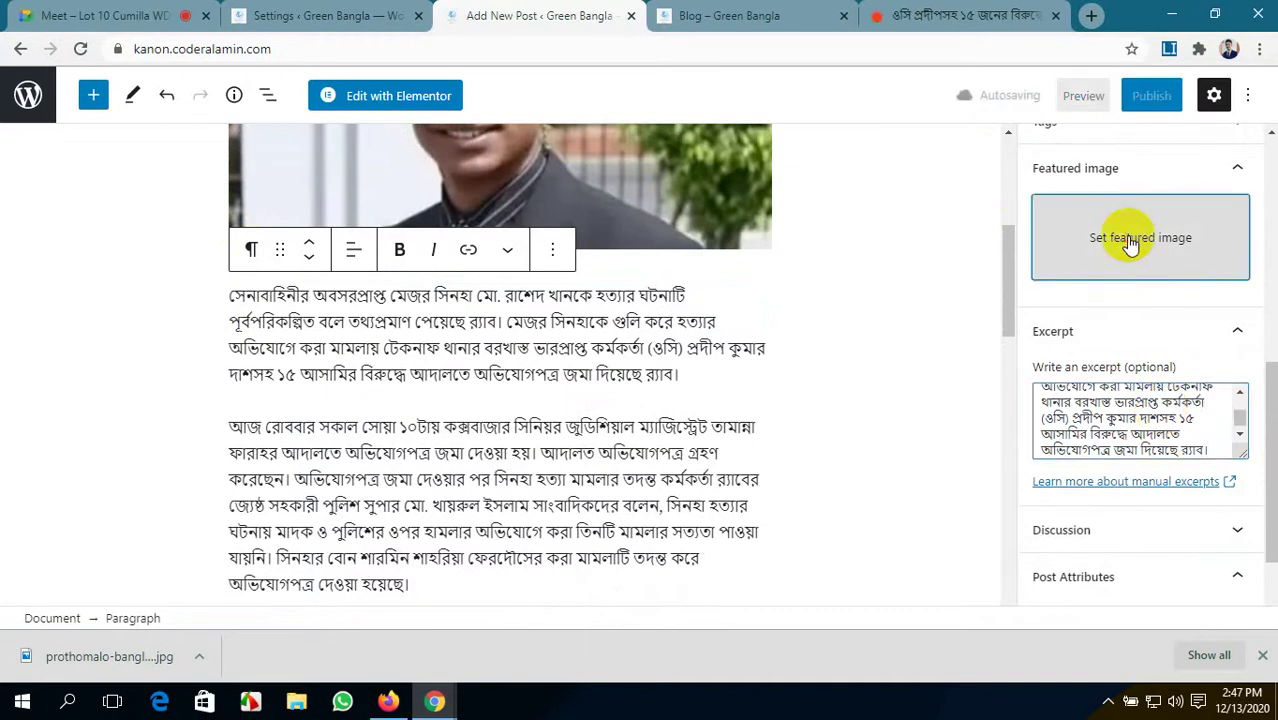
# - Set library.jpg from the media library as the post's featured image
pyautogui.click(1130, 232)
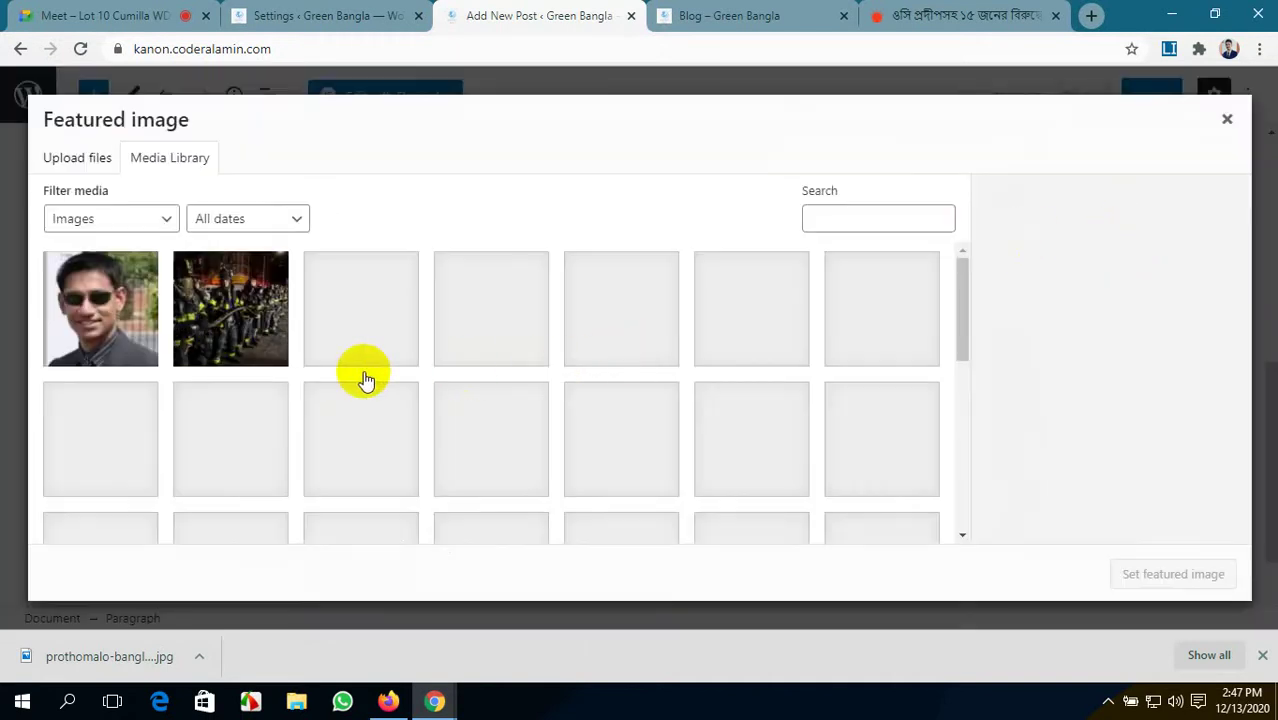
pyautogui.click(198, 330)
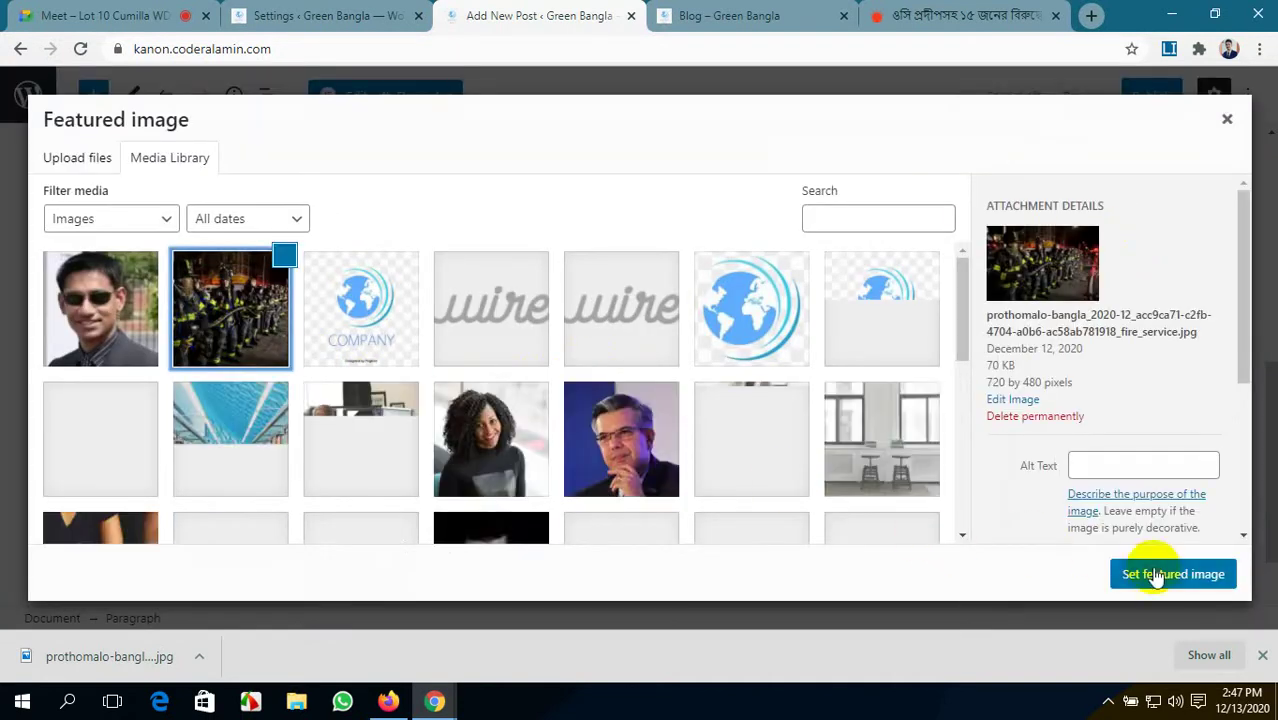
pyautogui.click(238, 445)
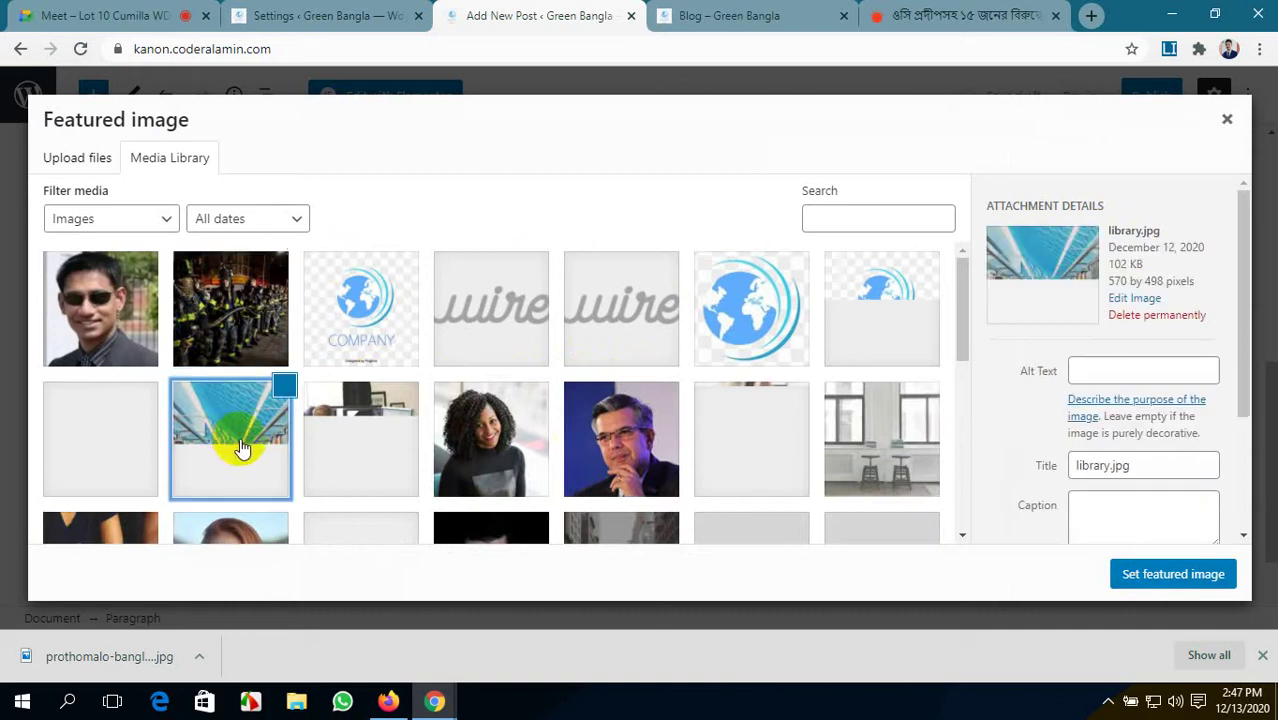
pyautogui.click(1170, 578)
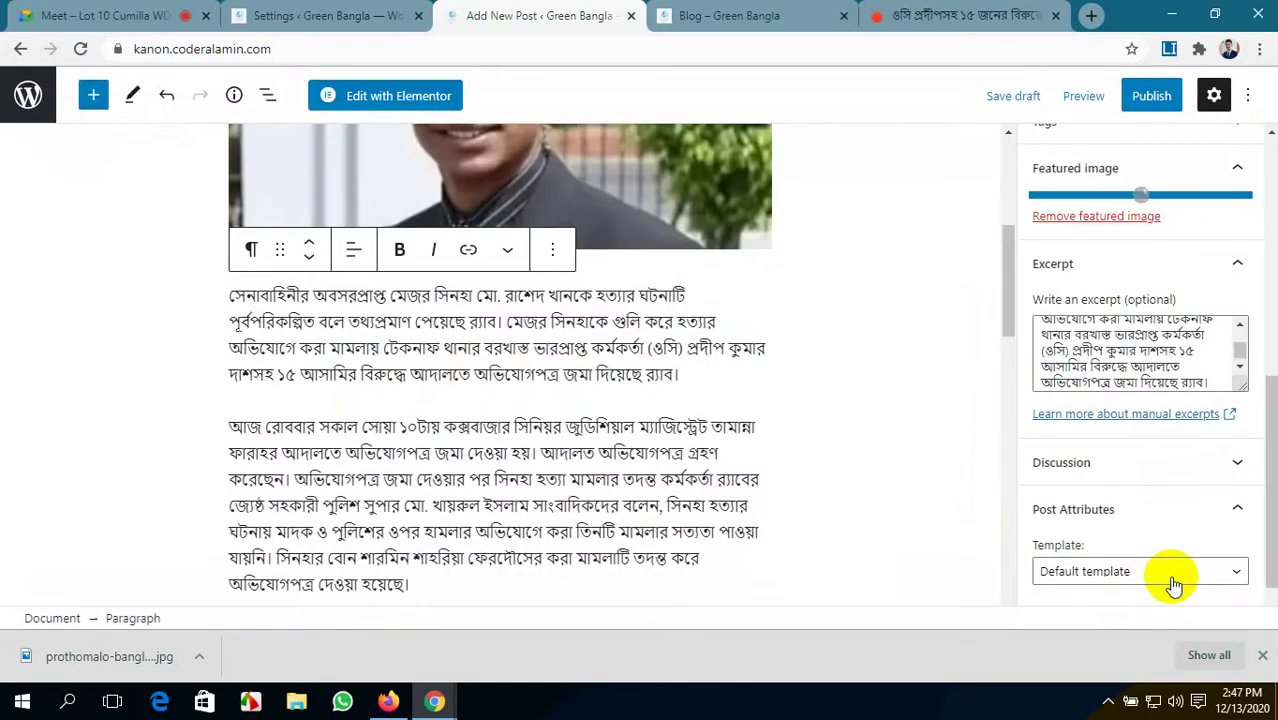
# - Create a new category named Politics with no parent and assign it to the post
pyautogui.scroll(3, 1150, 460)
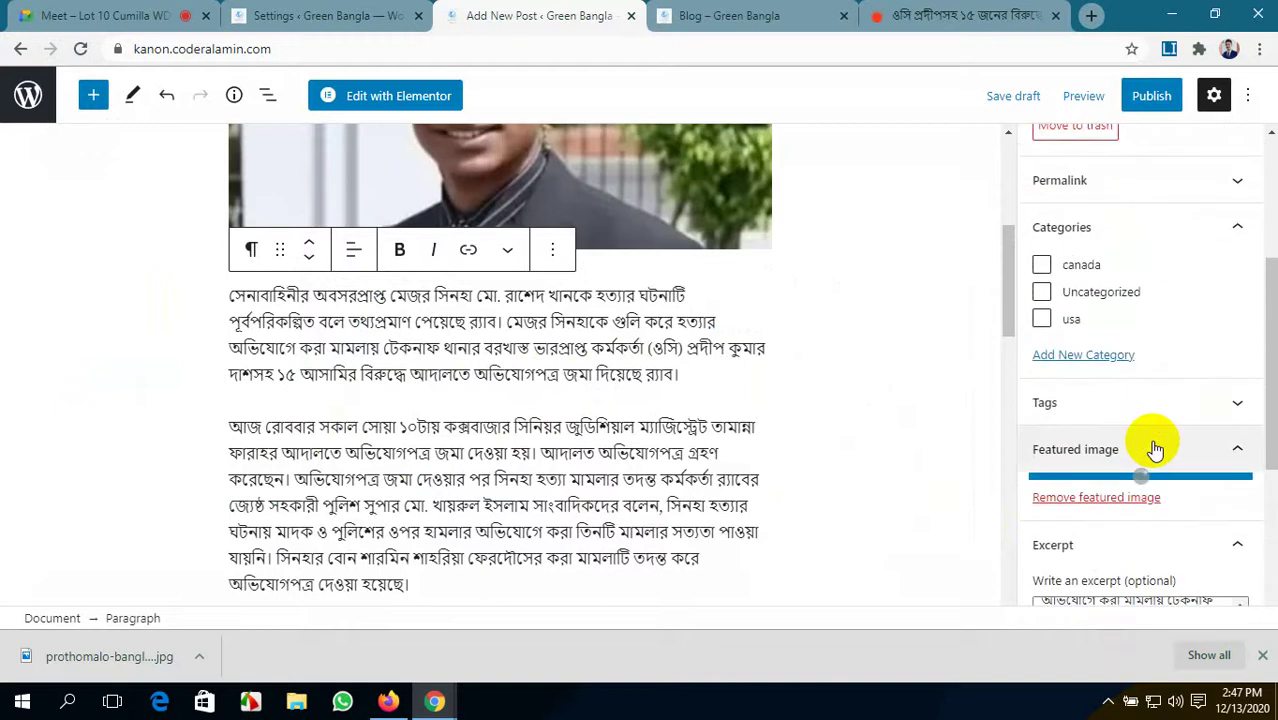
pyautogui.click(955, 12)
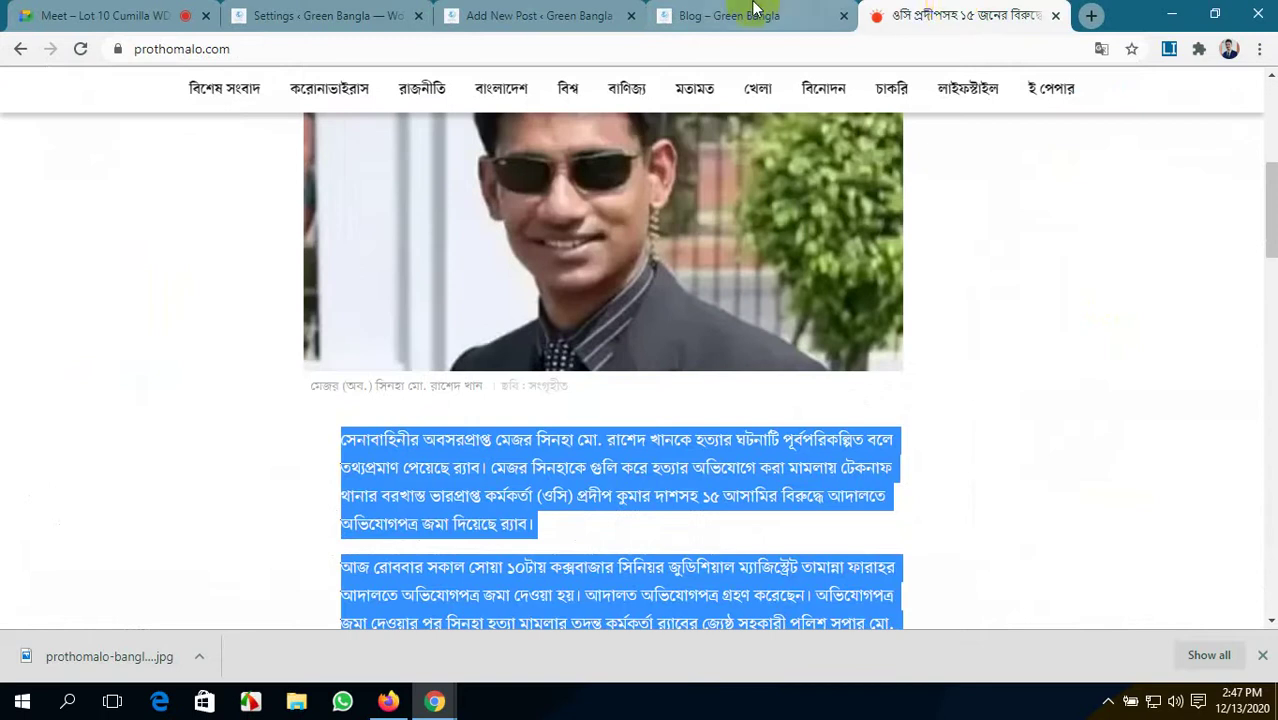
pyautogui.click(780, 15)
pyautogui.click(905, 13)
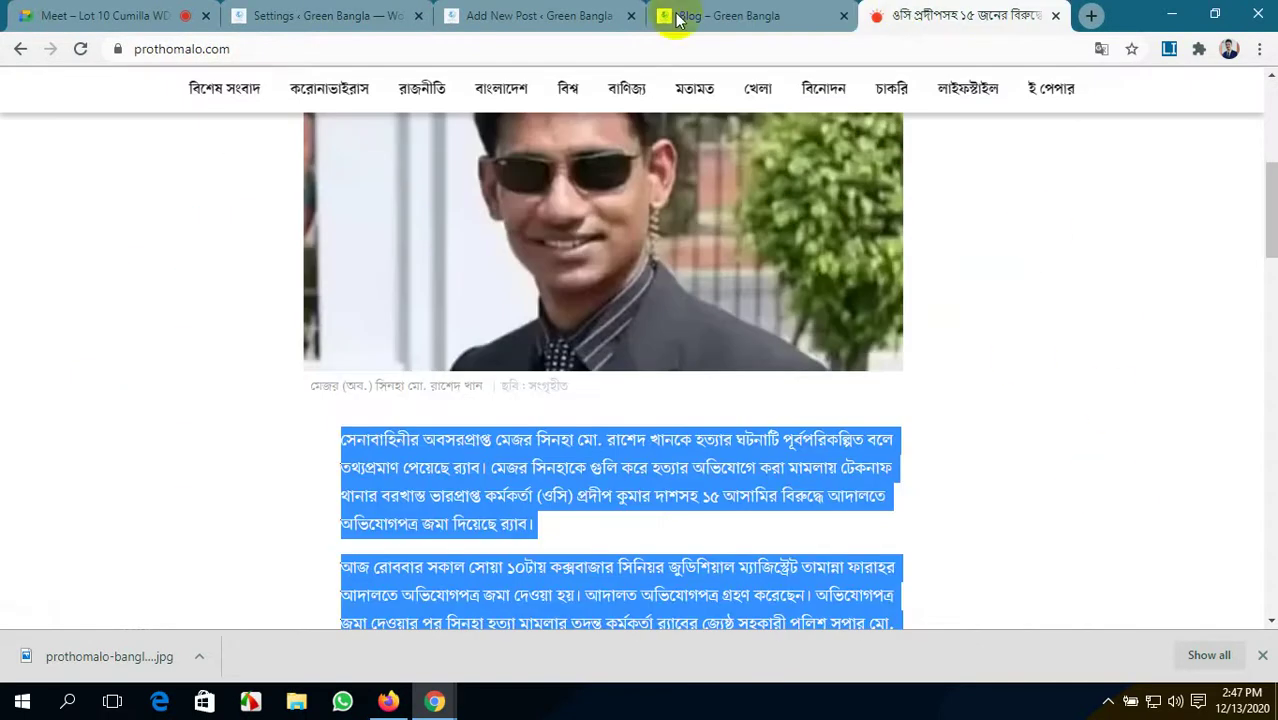
pyautogui.click(490, 15)
pyautogui.scroll(-3, 1237, 597)
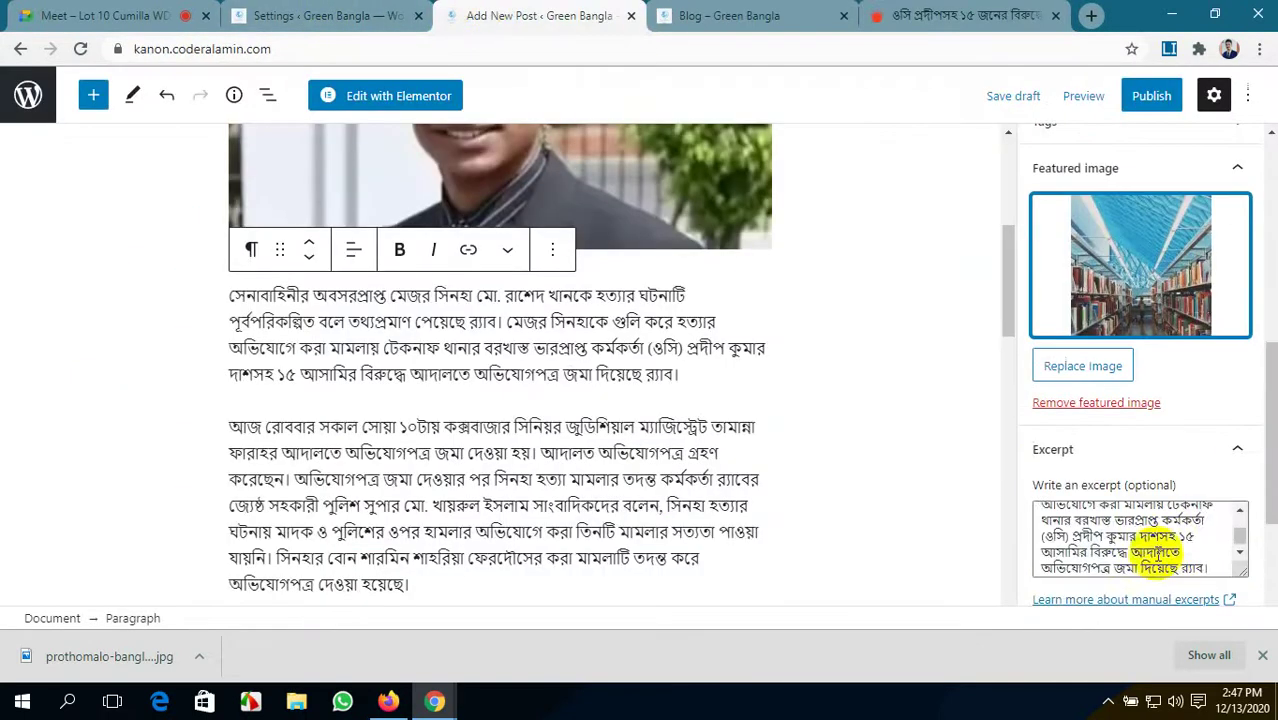
pyautogui.scroll(2, 1150, 543)
pyautogui.scroll(5, 969, 363)
pyautogui.scroll(3, 1062, 240)
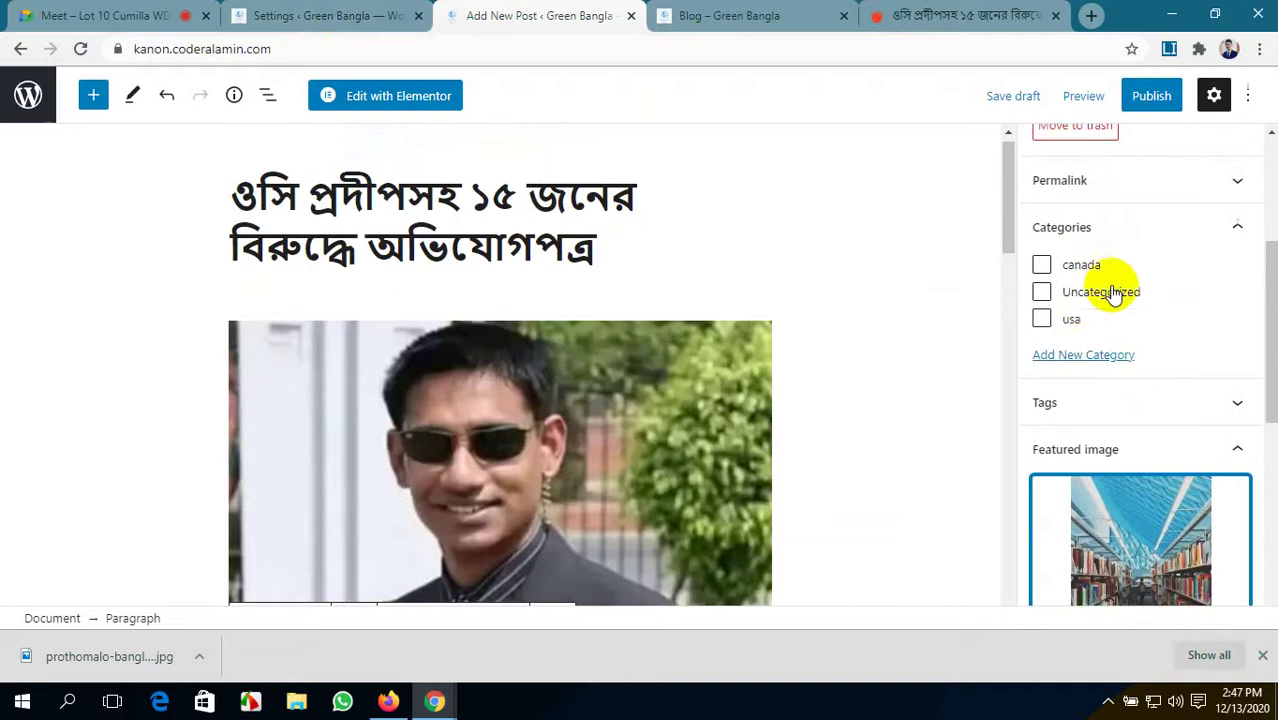
pyautogui.click(1086, 360)
pyautogui.click(1094, 418)
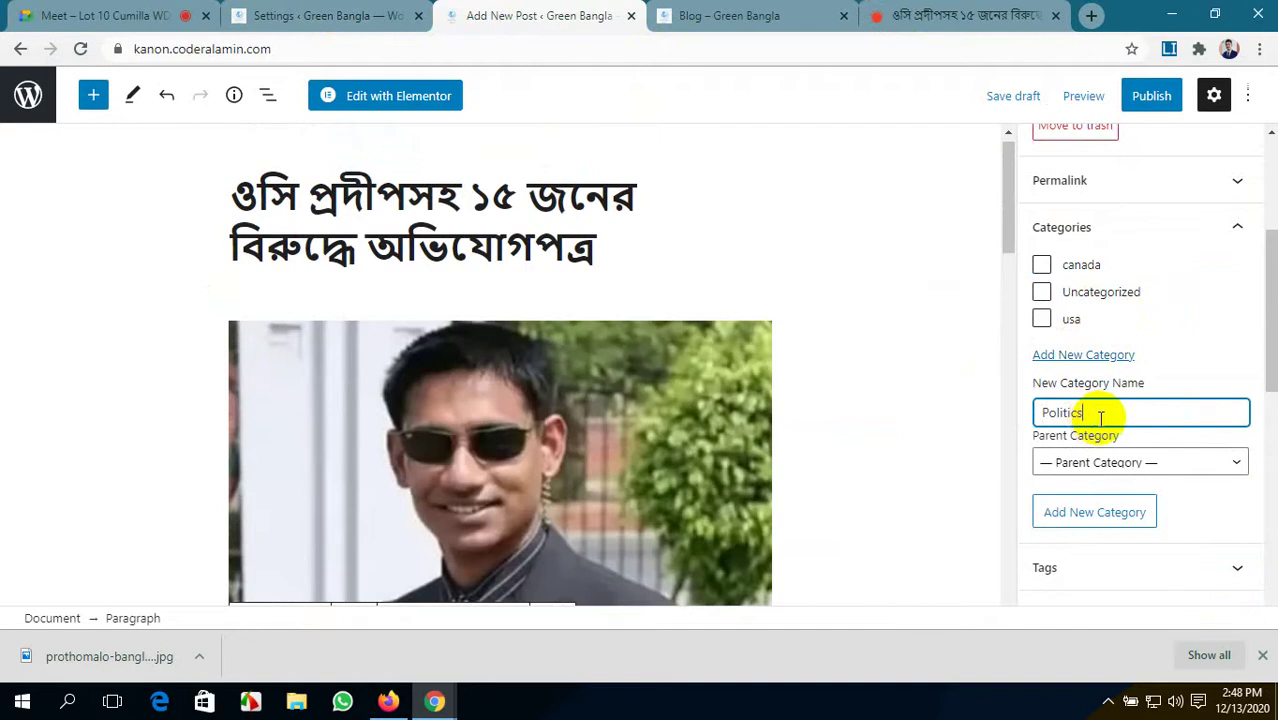
pyautogui.press('Return')
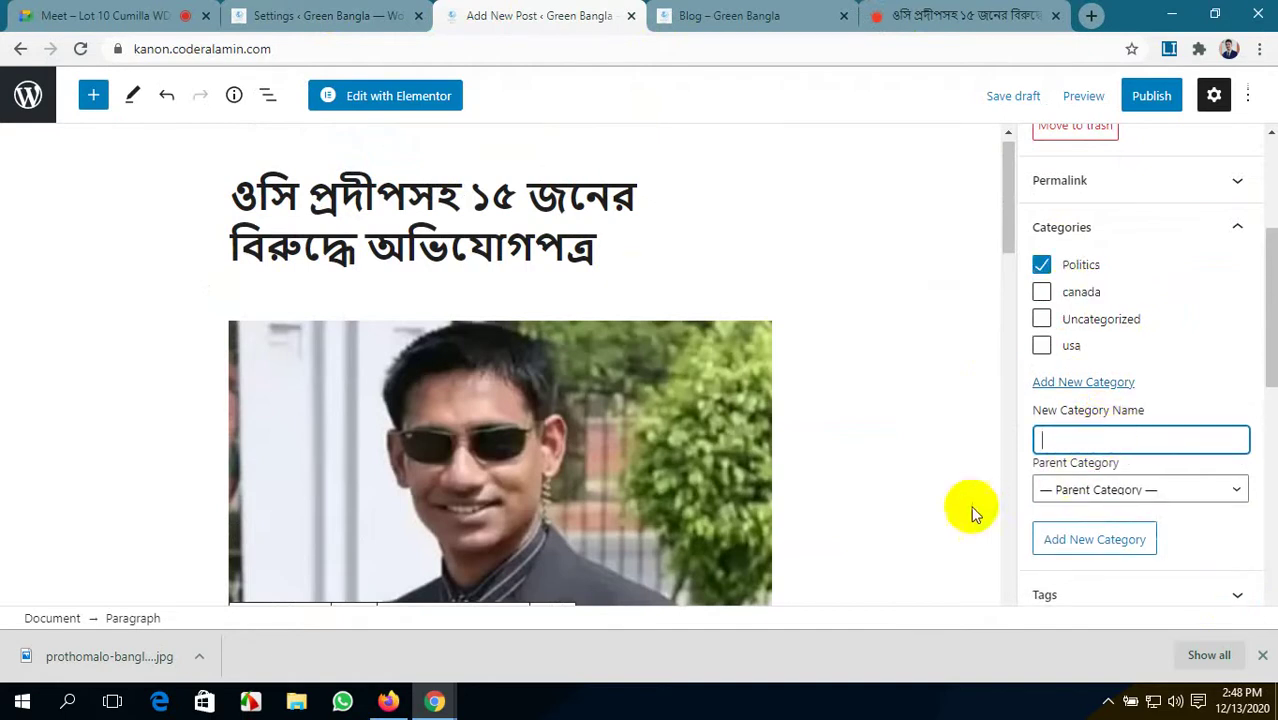
# - Close the downloads bar, publish the new post, and reload the site's Blog page to show it
pyautogui.scroll(-4, 970, 507)
pyautogui.click(1262, 656)
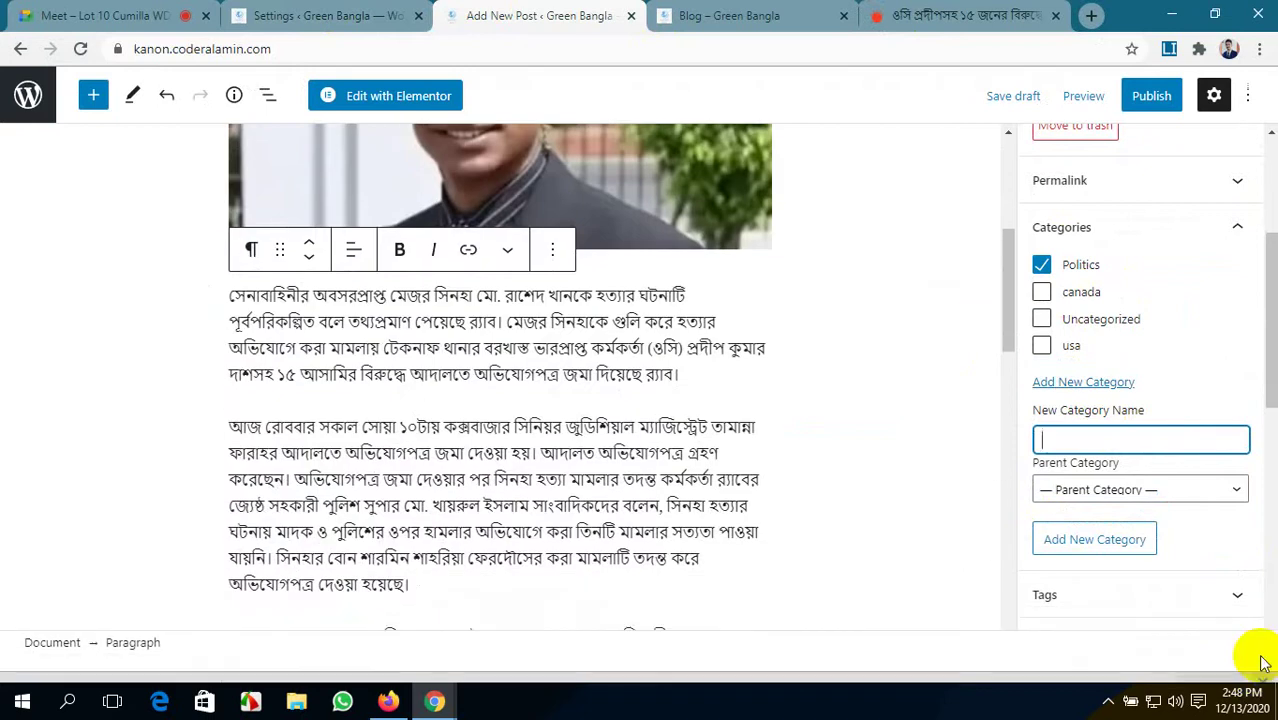
pyautogui.scroll(-3, 1240, 600)
pyautogui.scroll(-3, 923, 540)
pyautogui.scroll(-3, 1108, 520)
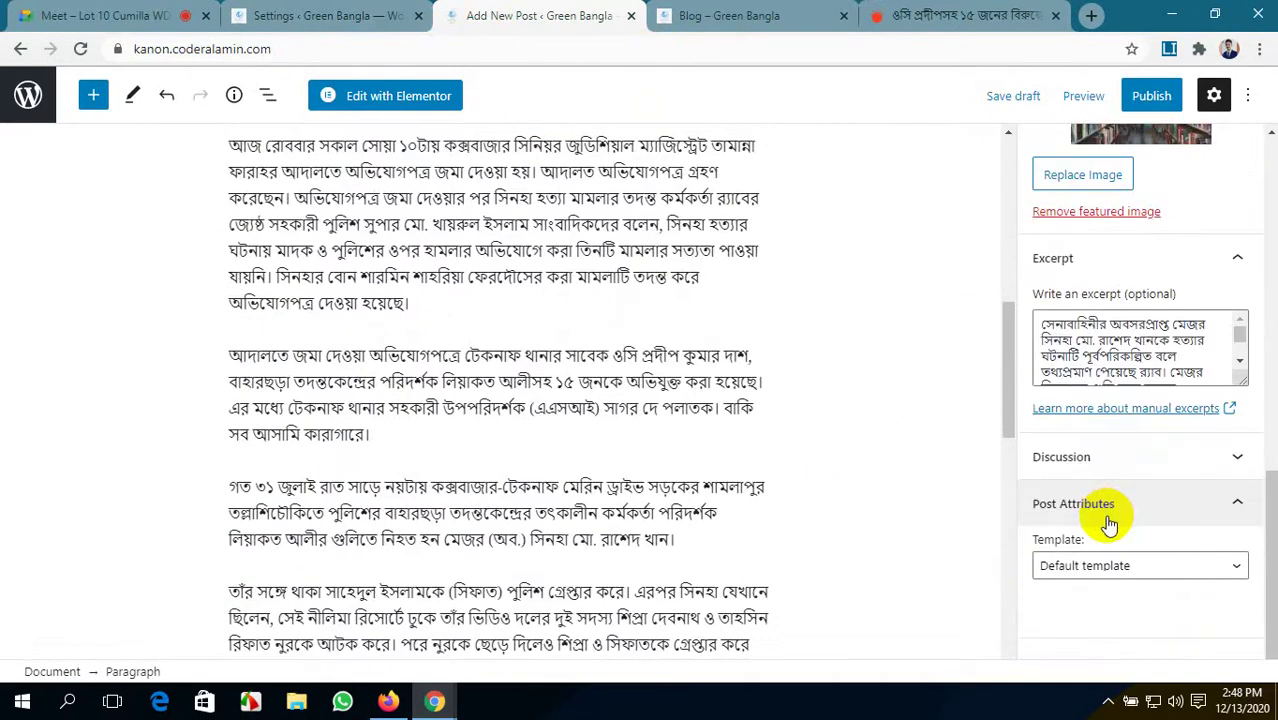
pyautogui.scroll(10, 665, 505)
pyautogui.scroll(10, 1161, 406)
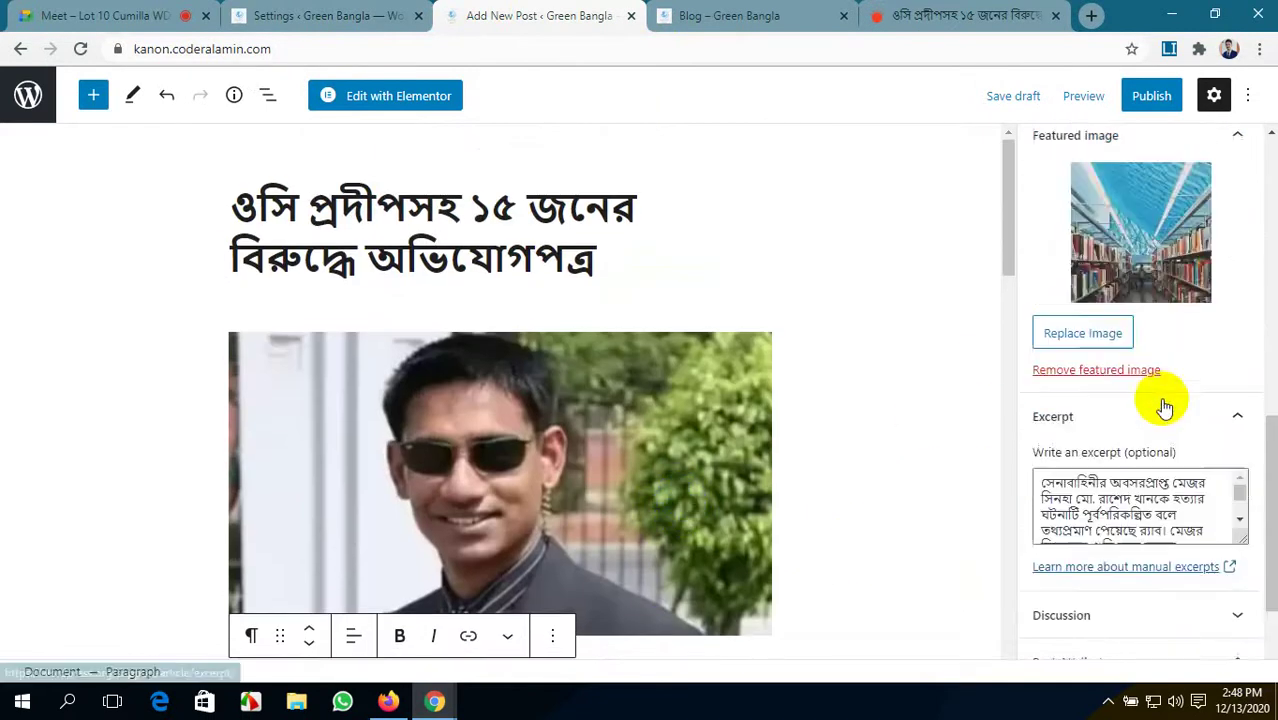
pyautogui.click(1166, 107)
pyautogui.click(1083, 98)
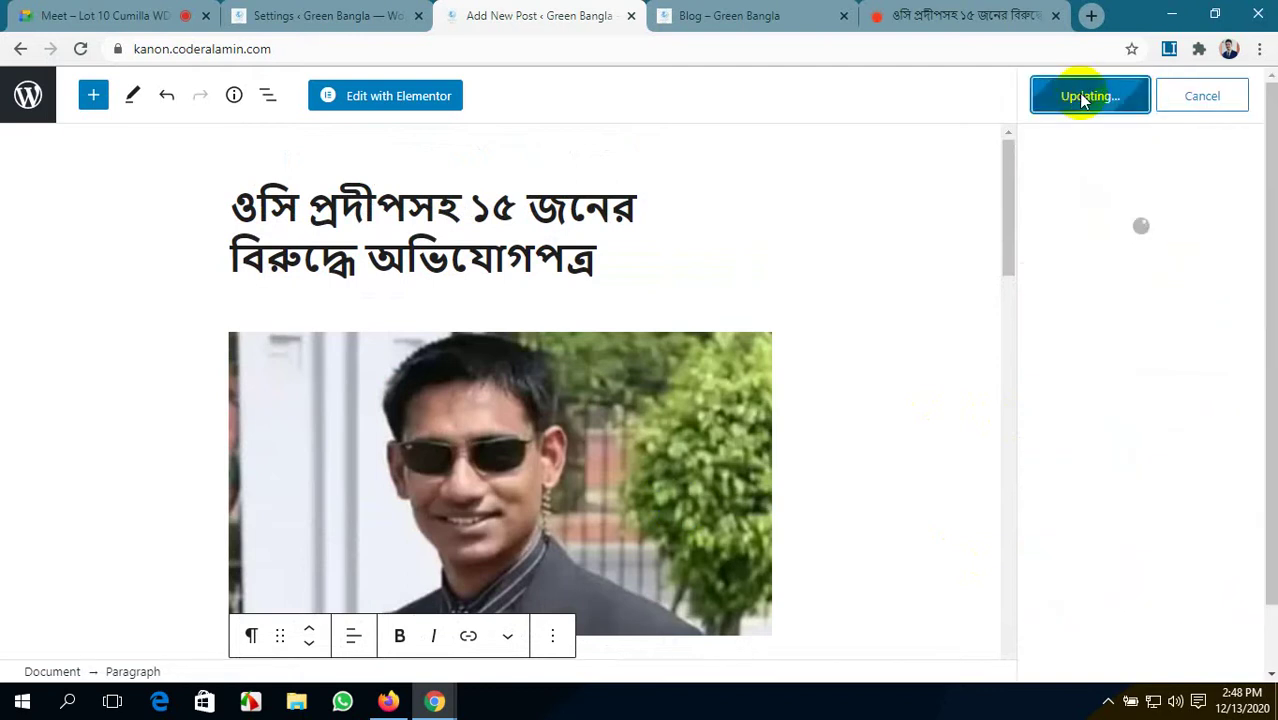
pyautogui.click(722, 15)
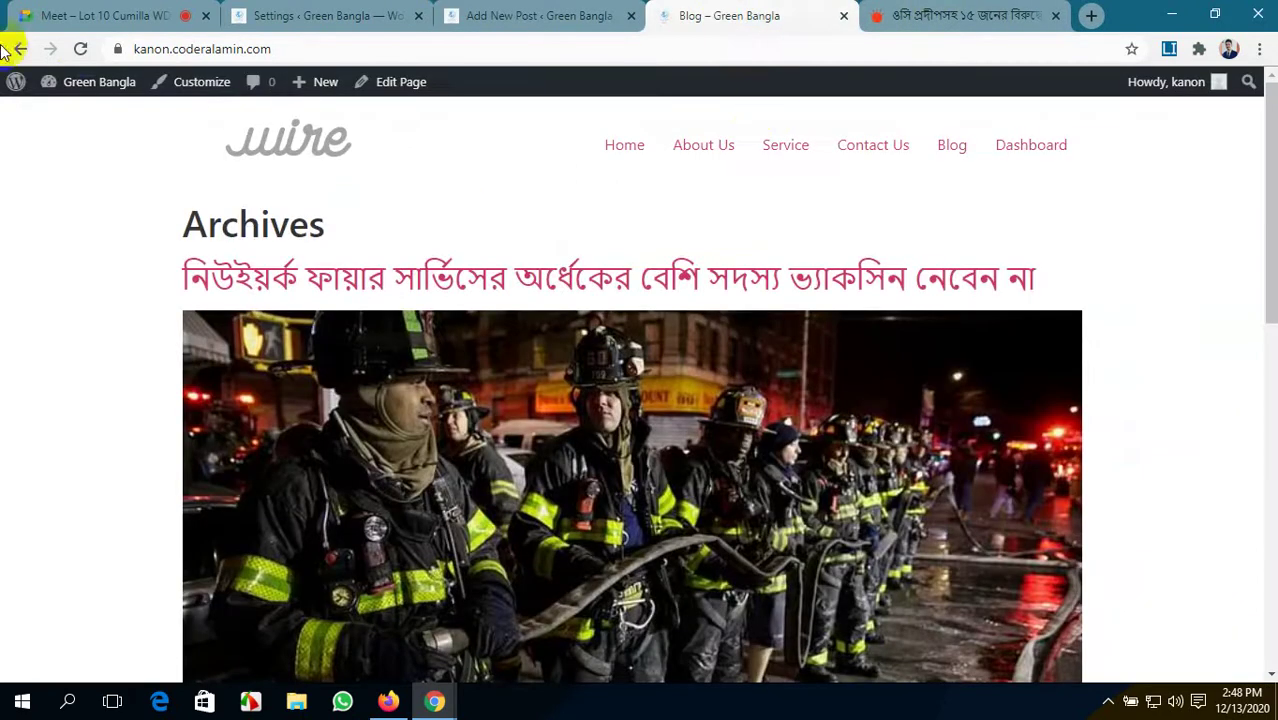
pyautogui.click(80, 50)
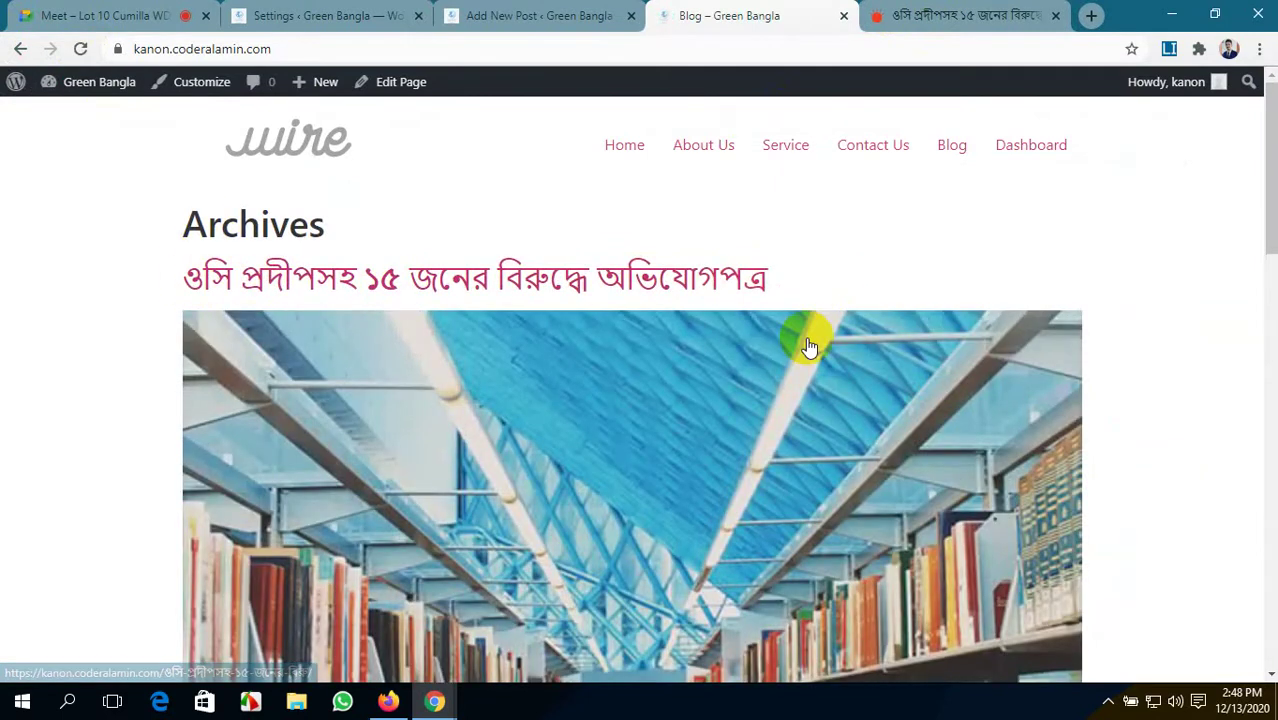
# - Examine the new post's title, featured image and excerpt on the Blog page, along with the older posts below it
pyautogui.scroll(-4, 807, 345)
pyautogui.scroll(-3, 590, 265)
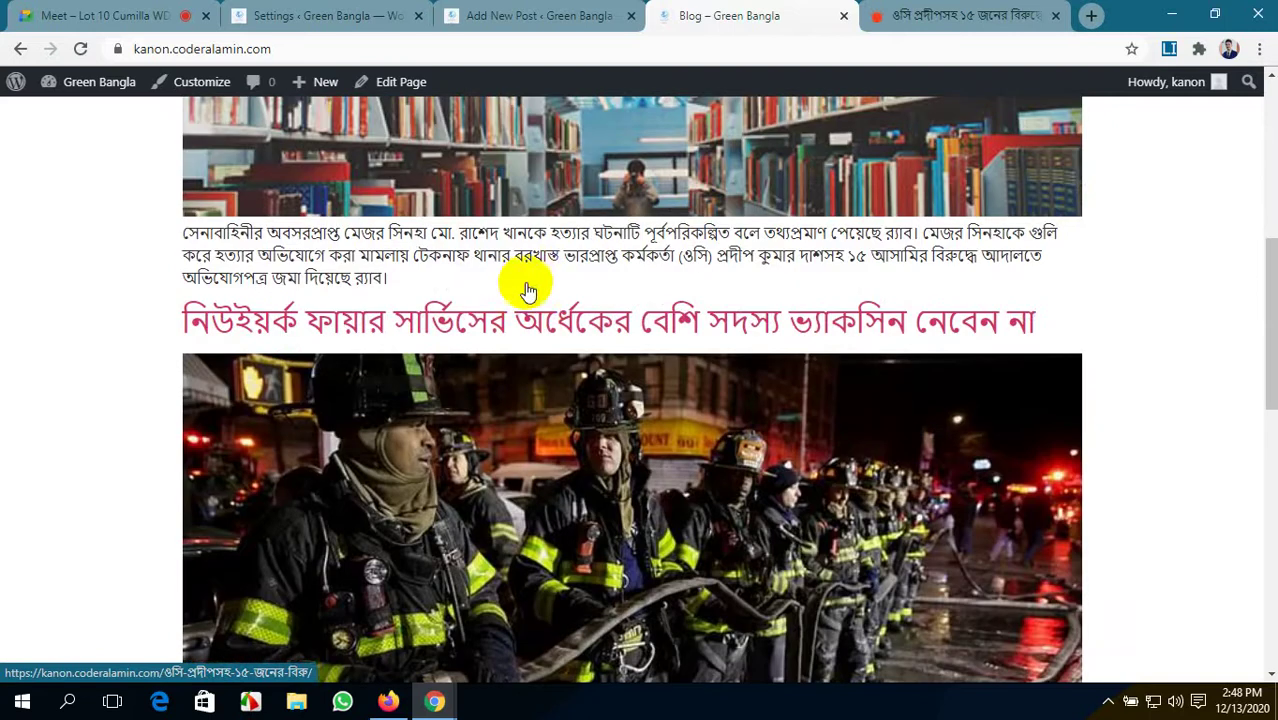
pyautogui.moveTo(394, 277); pyautogui.dragTo(180, 233)
pyautogui.scroll(-6, 692, 355)
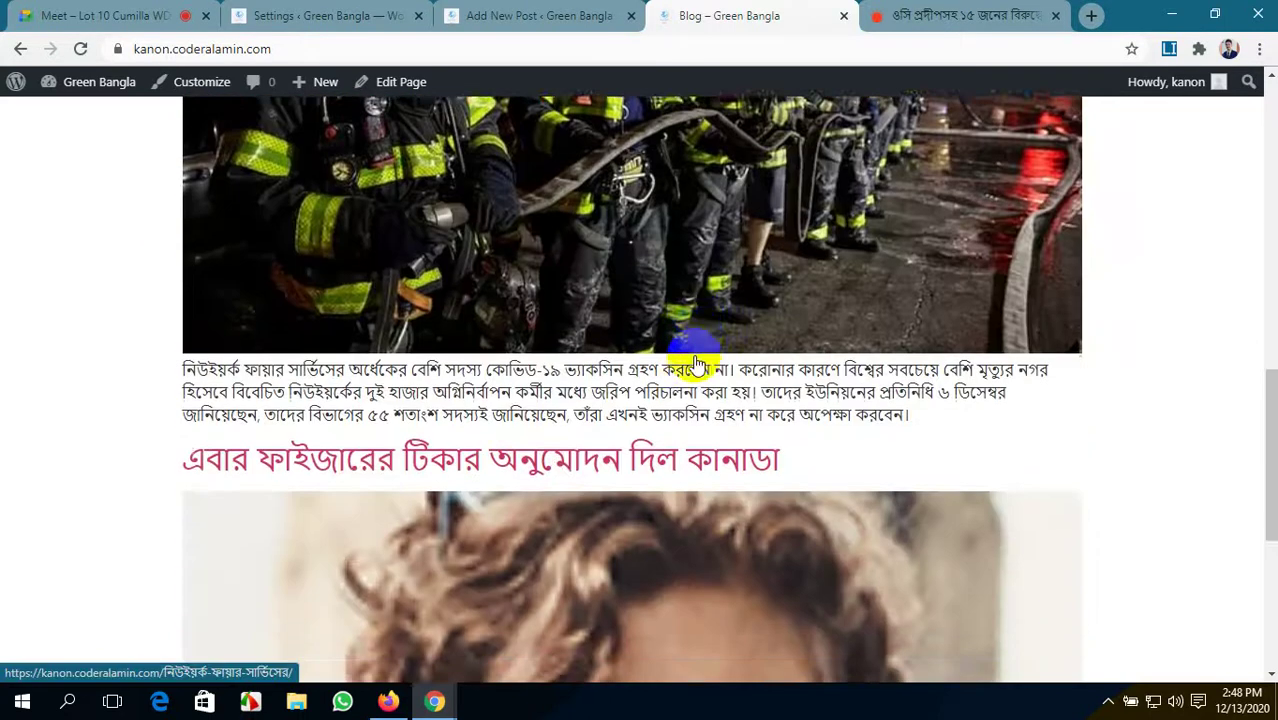
pyautogui.scroll(9, 692, 355)
pyautogui.click(31, 371)
# - Open the newest post from the Blog page, read through its full content down to the comment form, and return to the archive
pyautogui.click(696, 265)
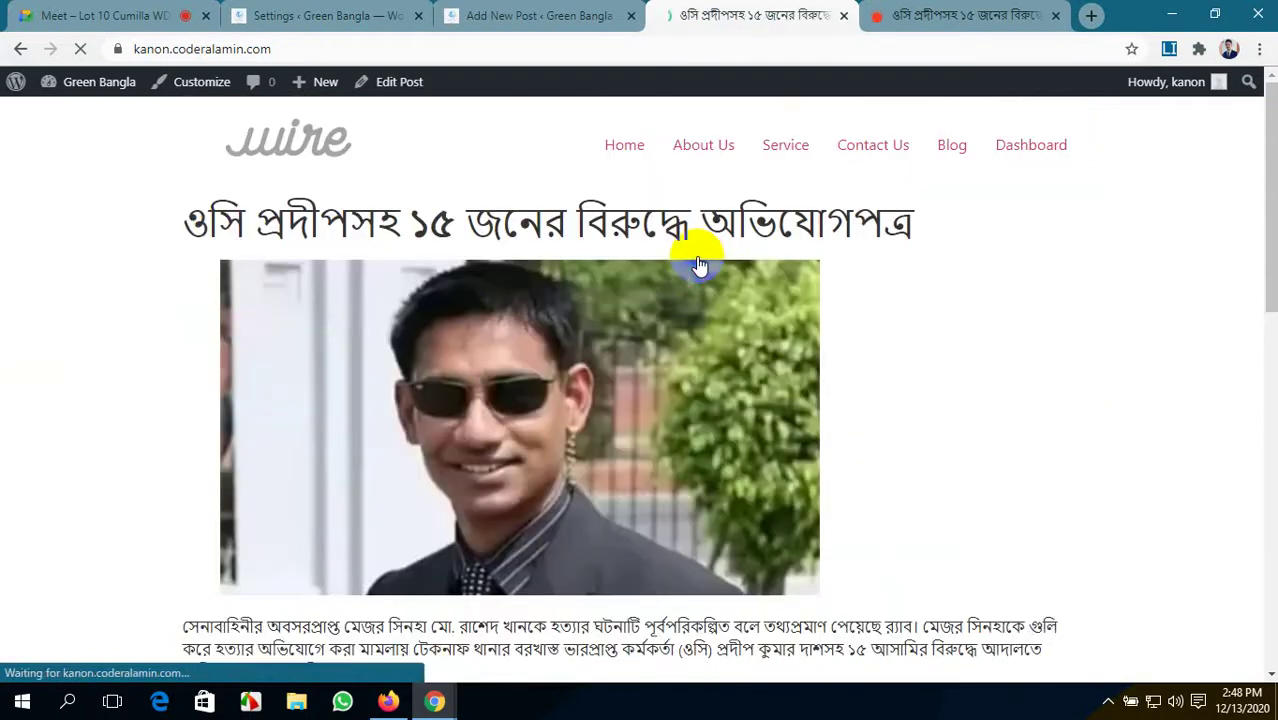
pyautogui.scroll(-10, 328, 228)
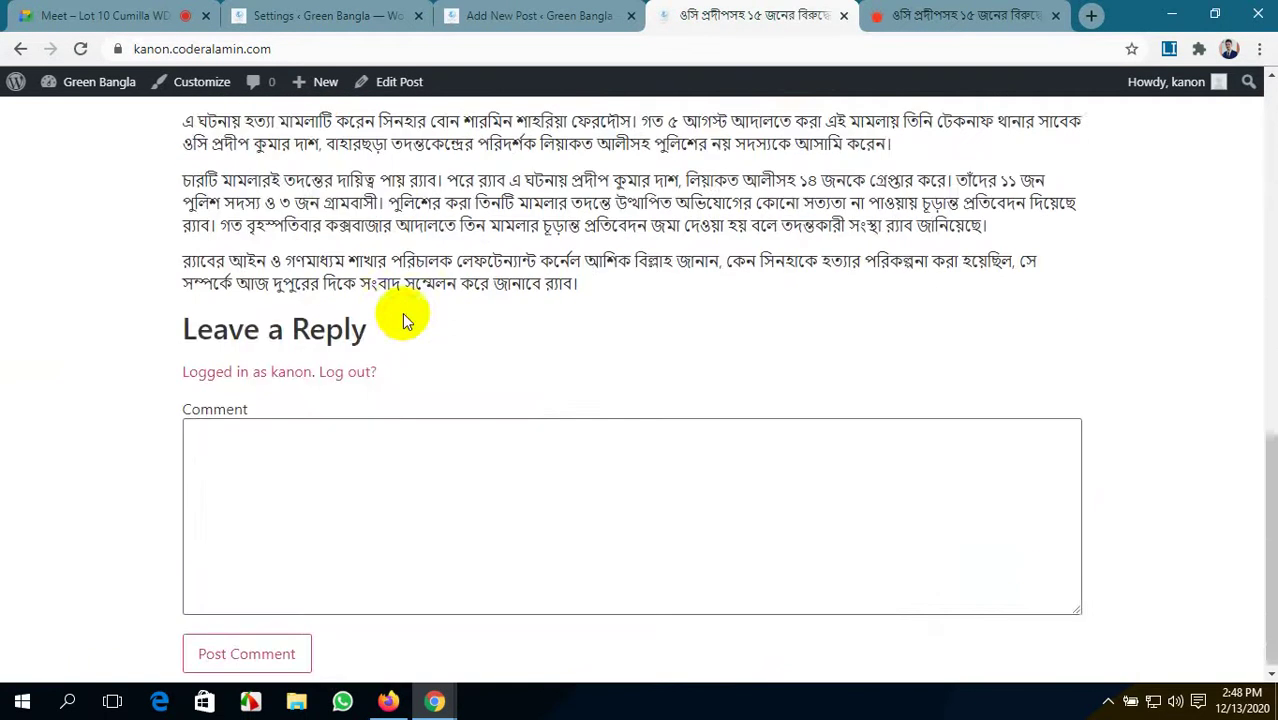
pyautogui.scroll(10, 402, 315)
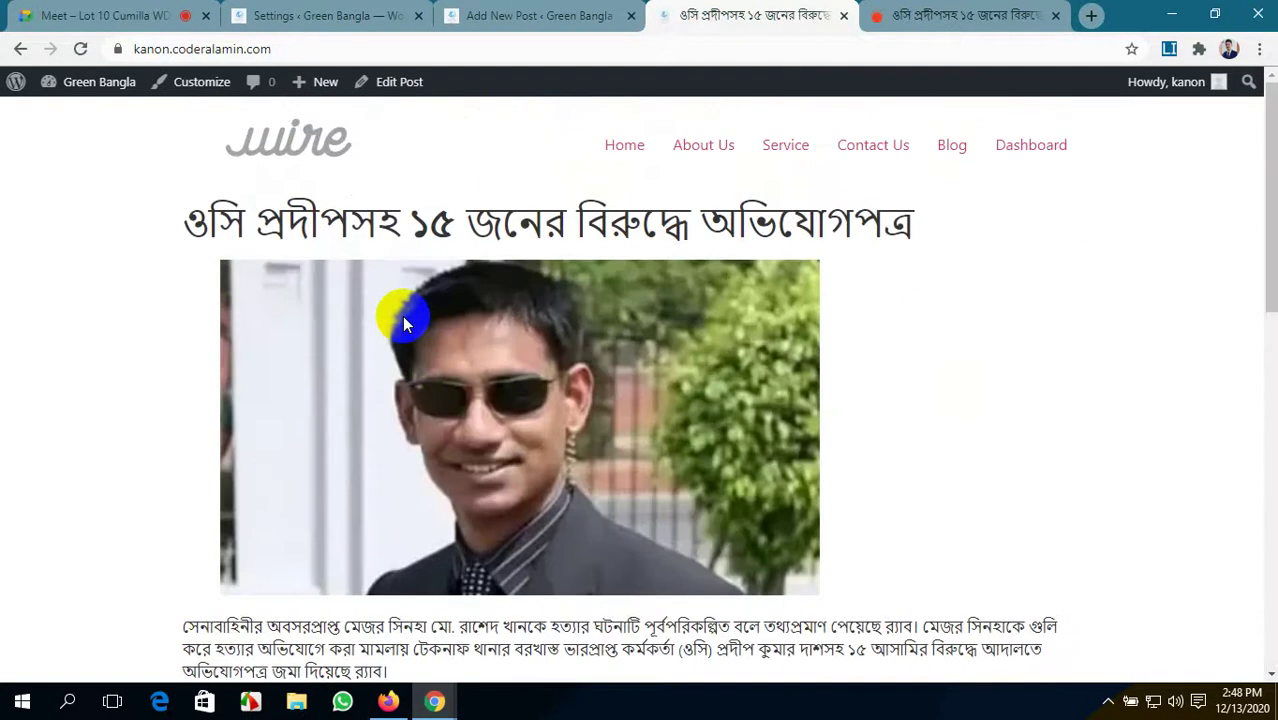
pyautogui.scroll(-3, 402, 316)
pyautogui.scroll(-7, 402, 316)
pyautogui.scroll(10, 402, 316)
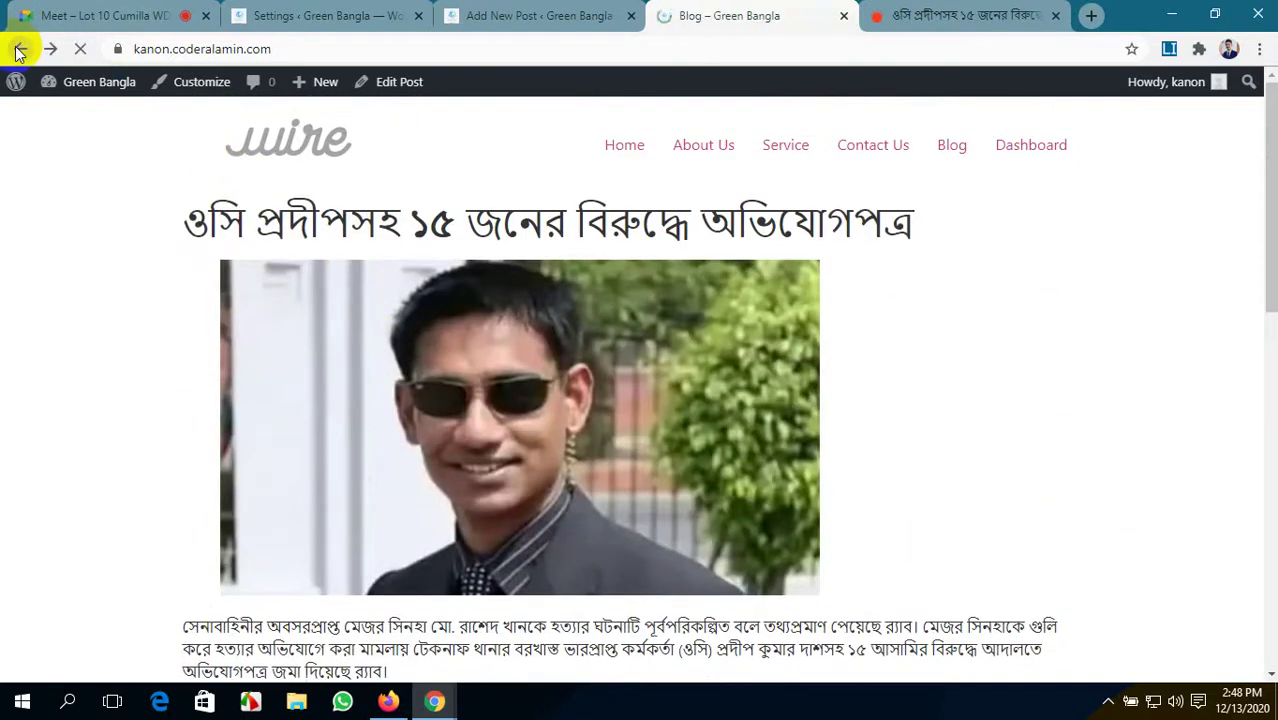
# - Compare the newest post's excerpt with the other post entries in the blog archive
pyautogui.scroll(4, 754, 402)
pyautogui.scroll(-6, 754, 402)
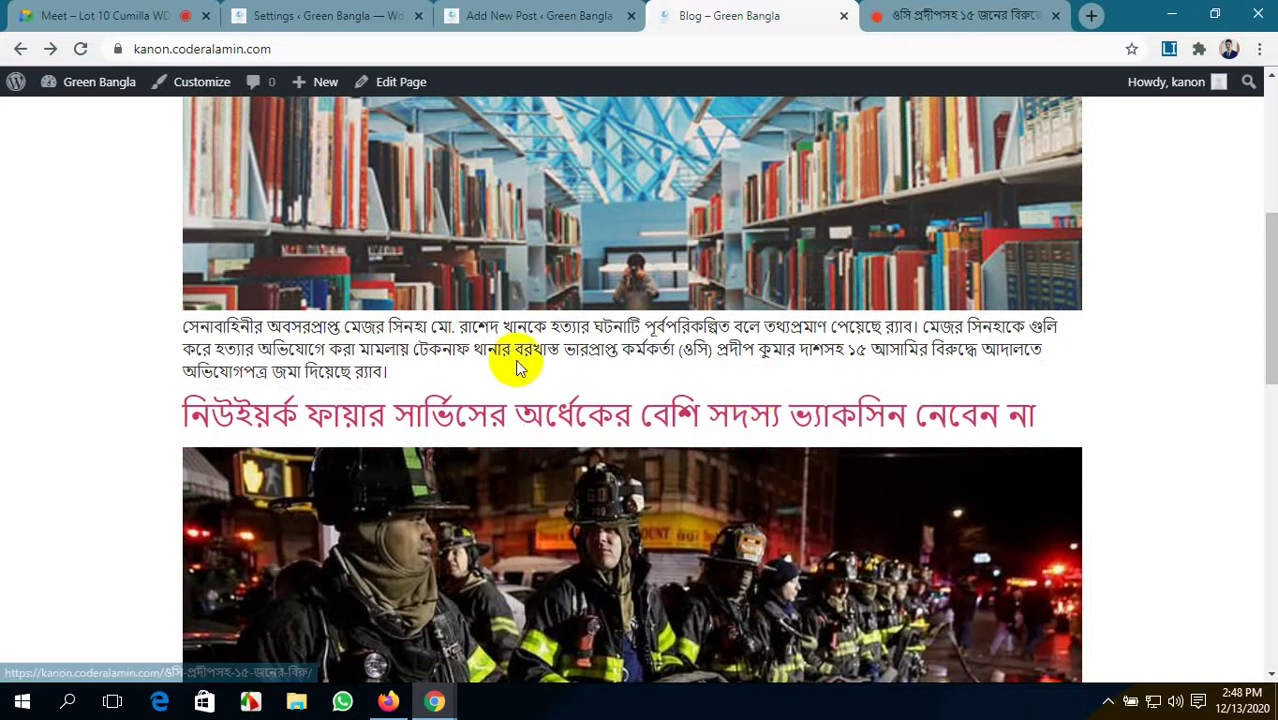
pyautogui.scroll(6, 515, 362)
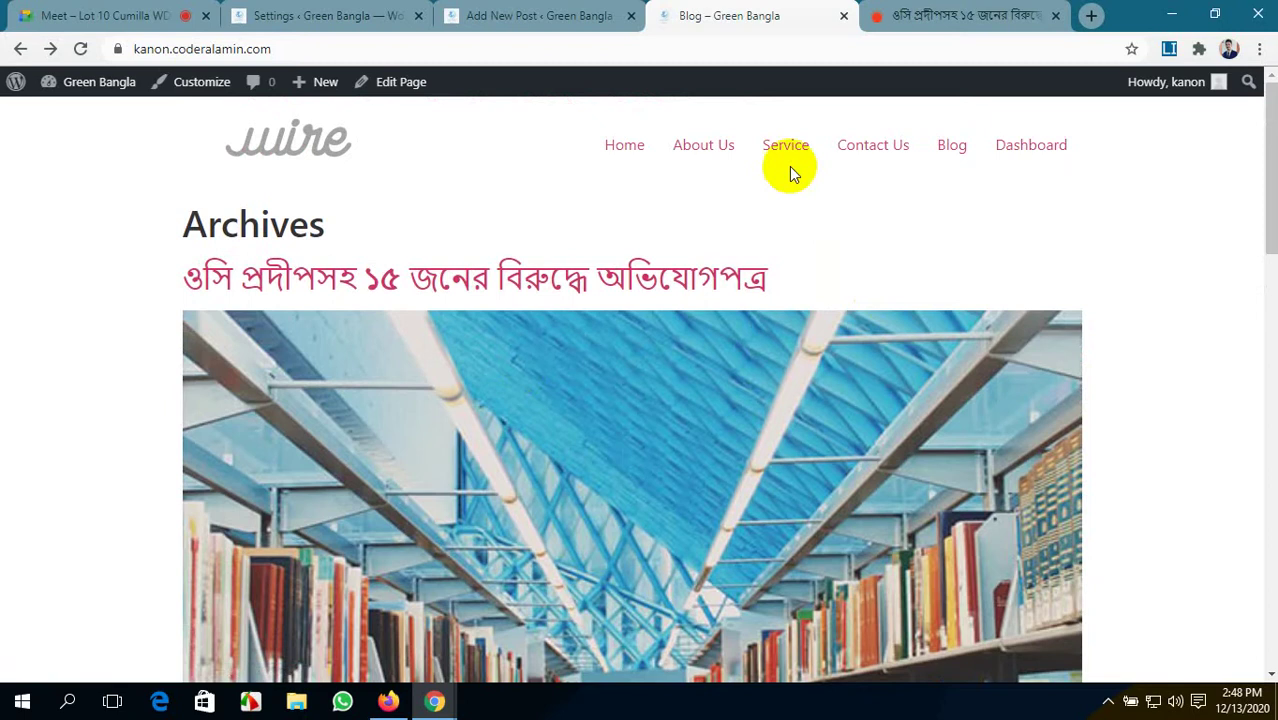
pyautogui.scroll(-10, 759, 280)
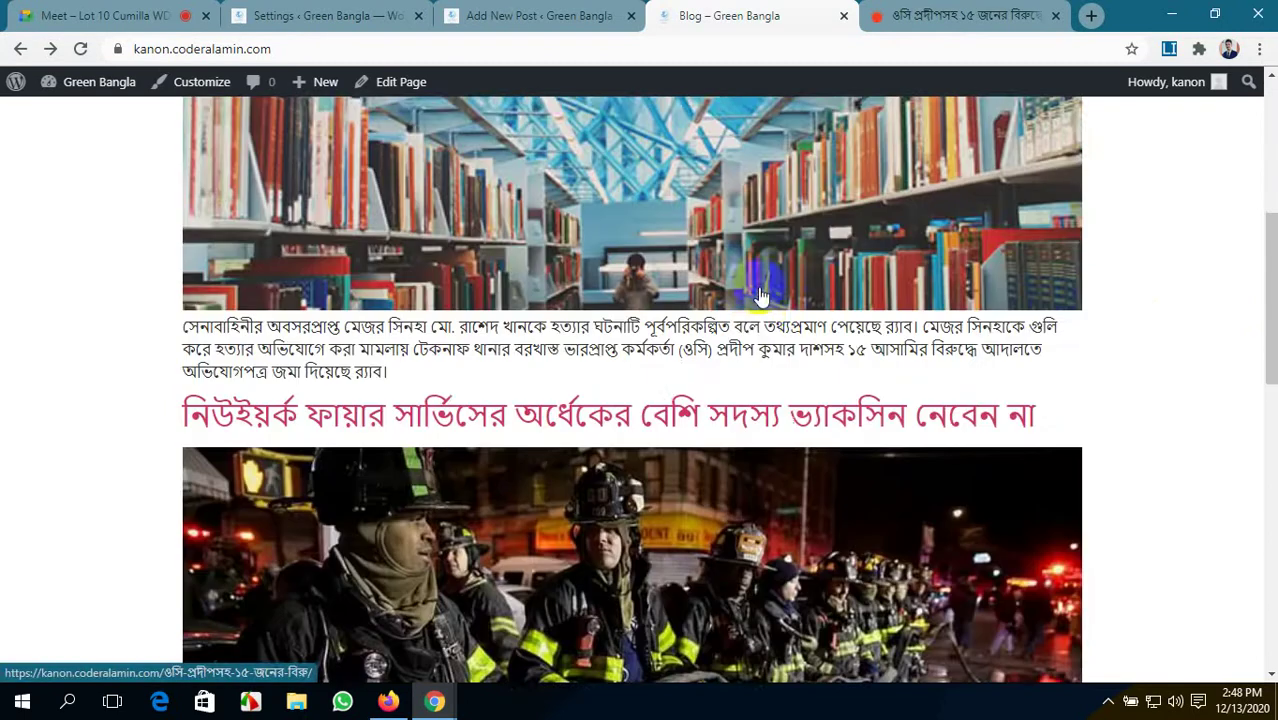
pyautogui.scroll(3, 761, 297)
pyautogui.scroll(-5, 761, 297)
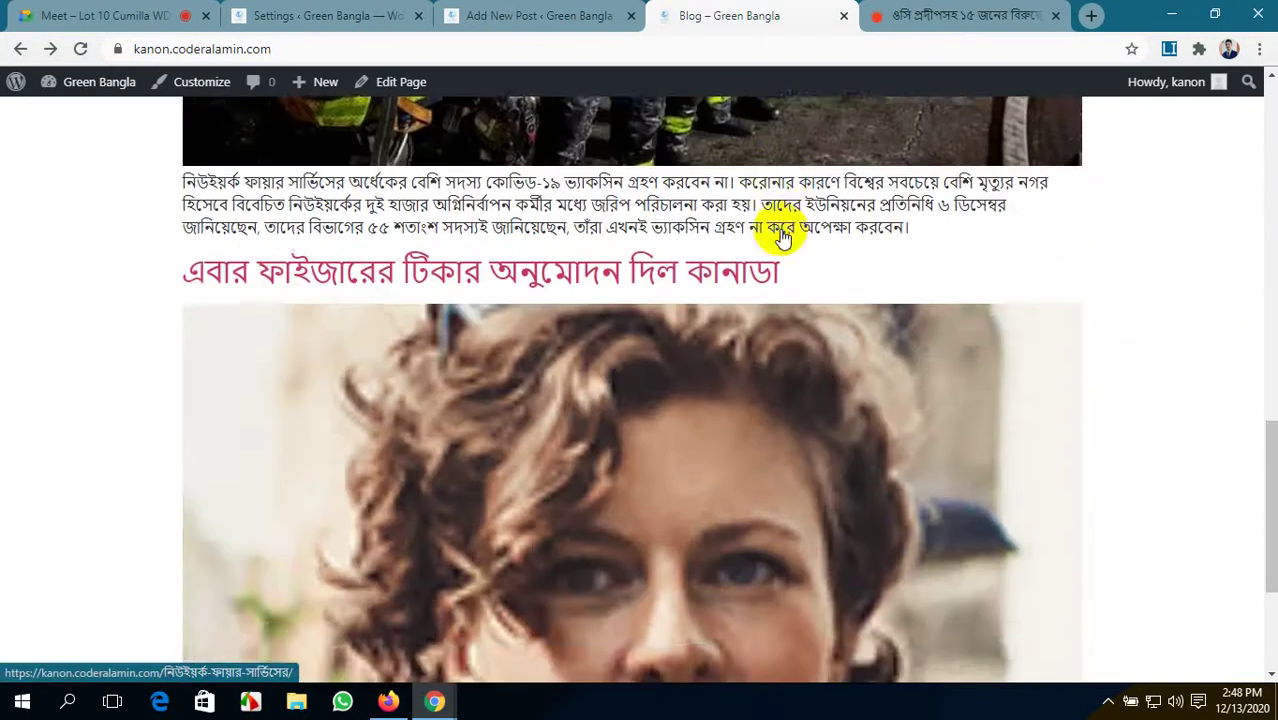
pyautogui.scroll(12, 775, 228)
# - Close the source news article's browser tab, and dismiss the post-publish panel in the post editor
pyautogui.click(900, 14)
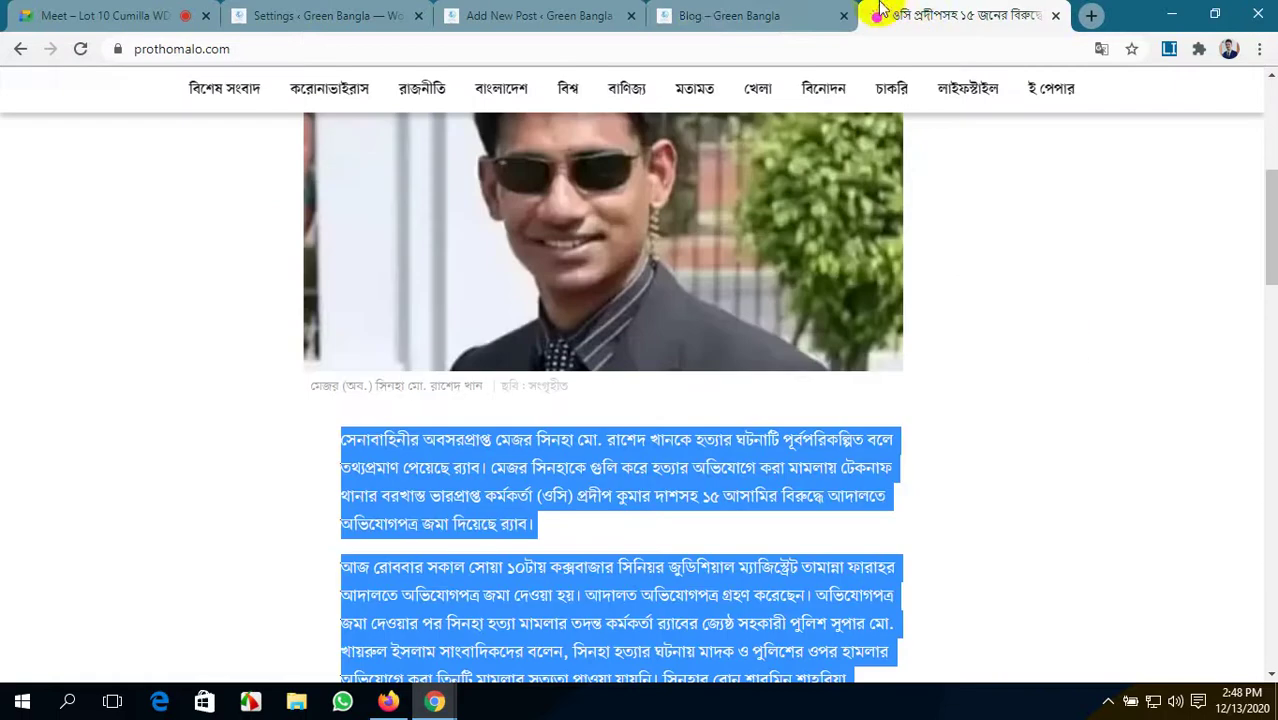
pyautogui.click(984, 260)
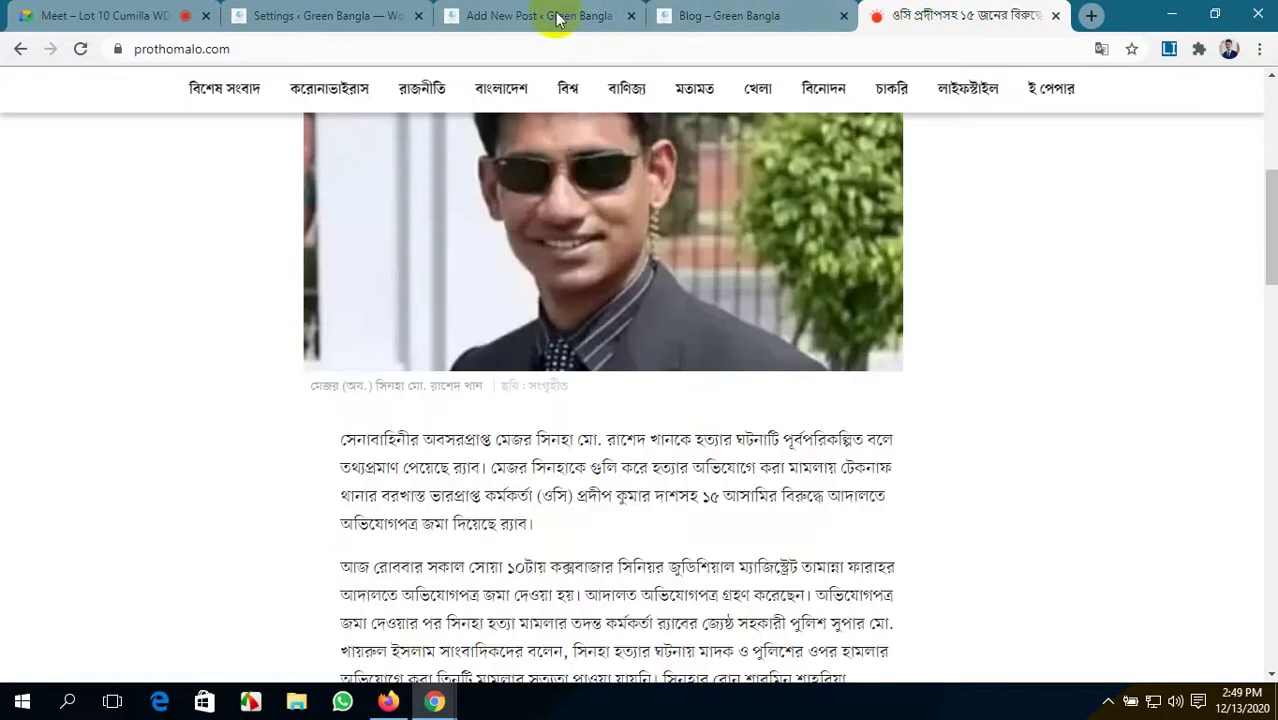
pyautogui.click(1052, 17)
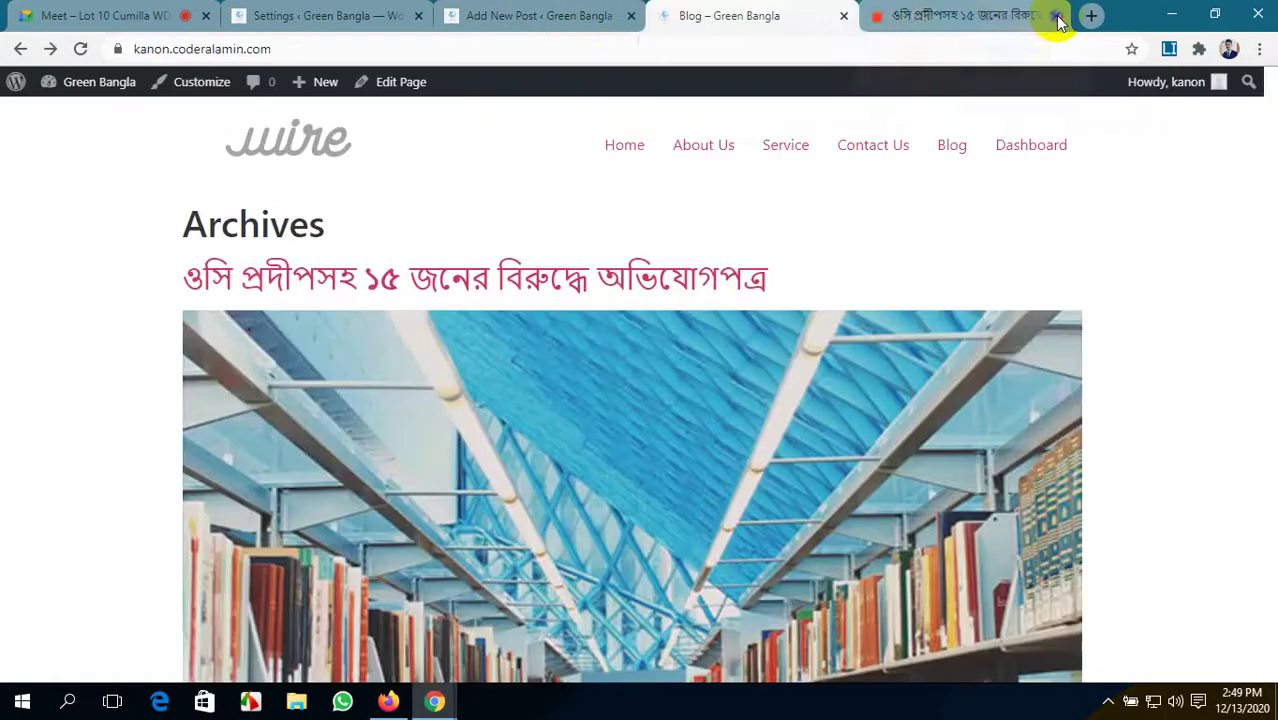
pyautogui.click(480, 16)
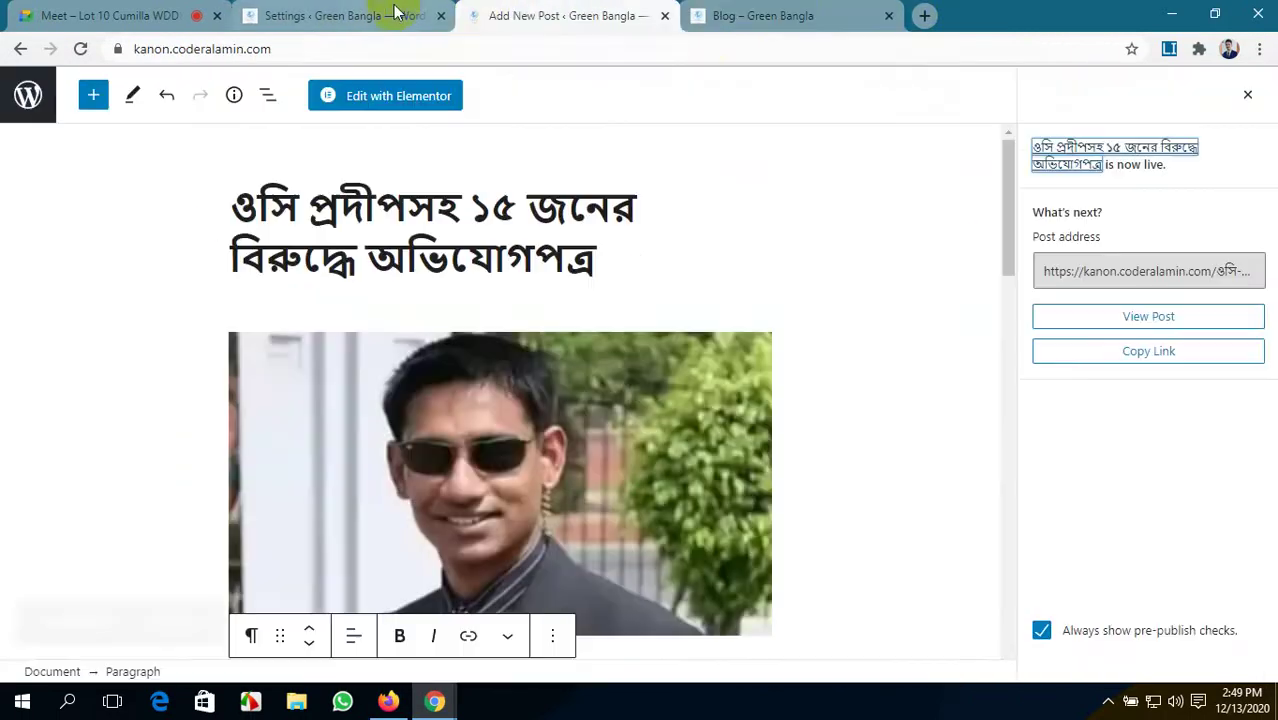
pyautogui.click(1247, 97)
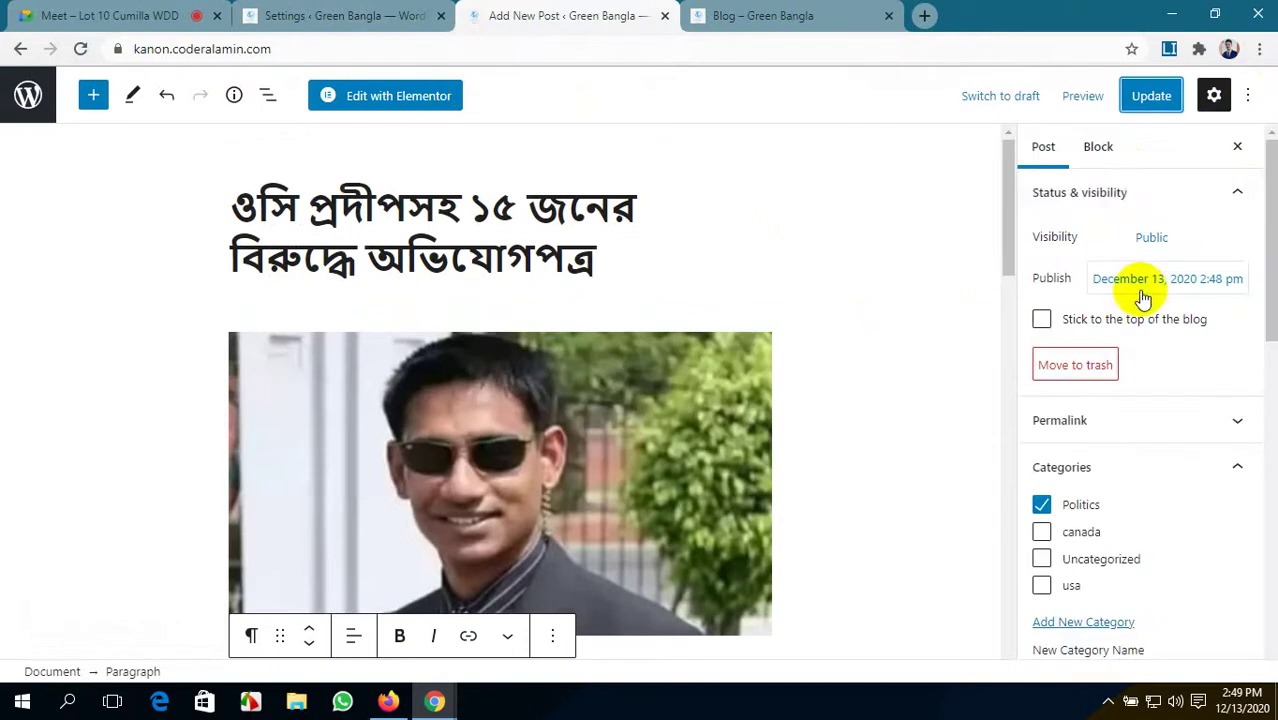
# - Examine the selected paragraph's block settings, including the Advanced options, and return to the Ultimate Member restriction settings
pyautogui.click(1098, 148)
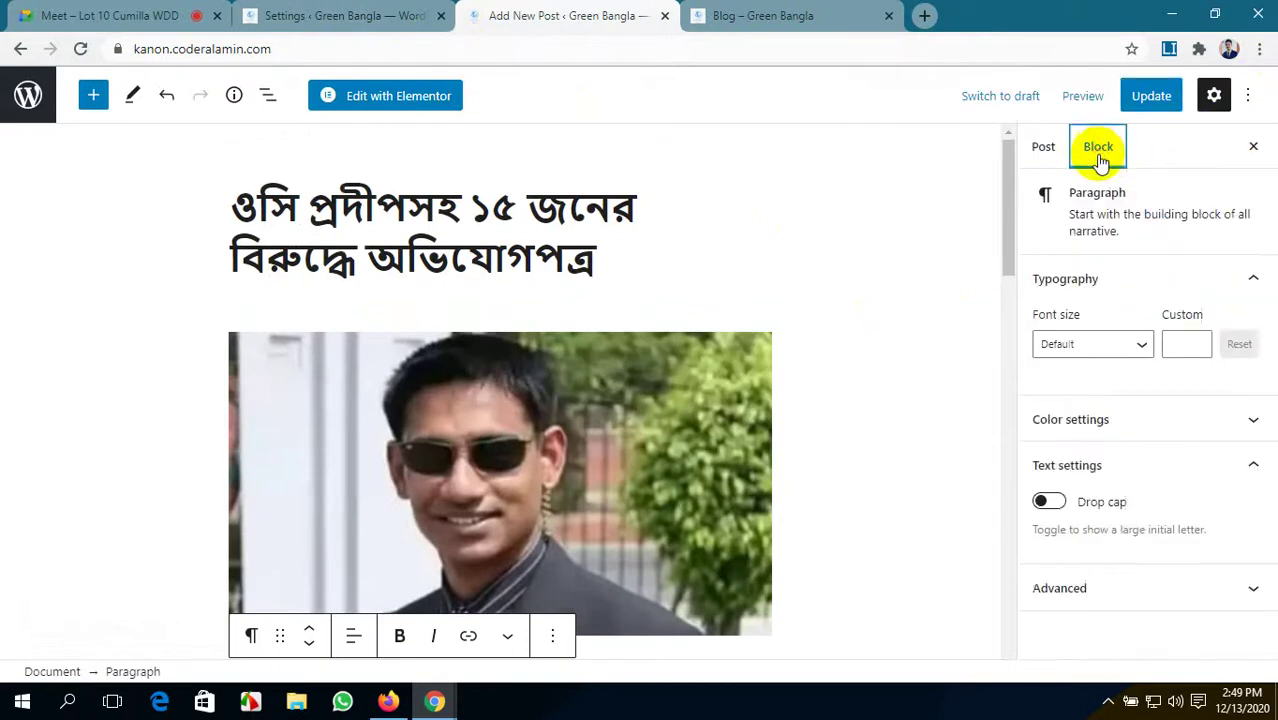
pyautogui.click(1135, 596)
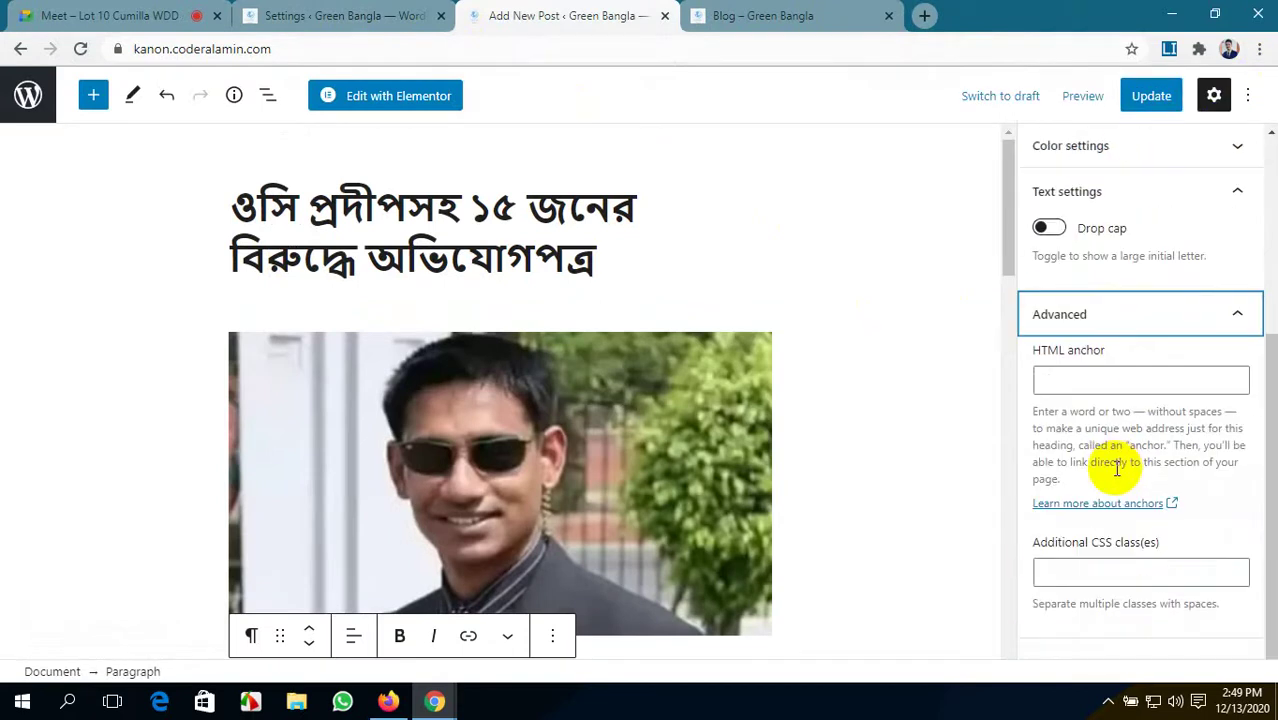
pyautogui.scroll(-4, 557, 369)
pyautogui.scroll(3, 1199, 420)
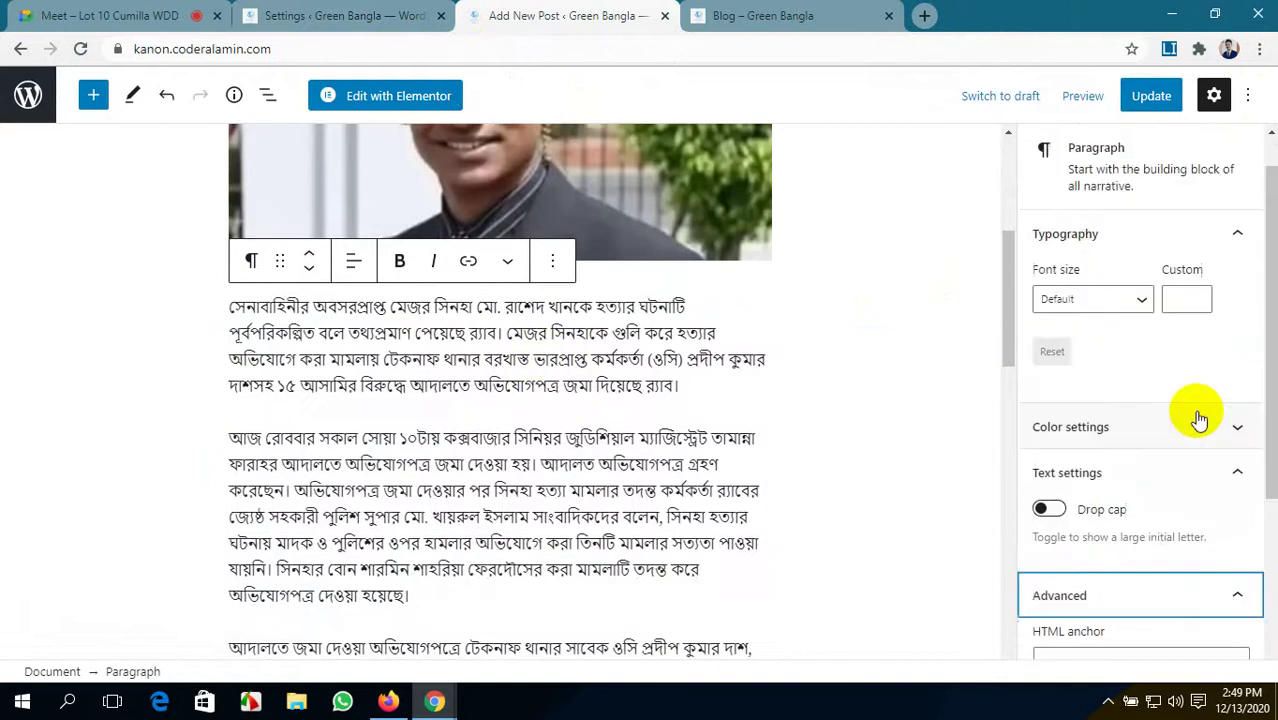
pyautogui.scroll(-2, 1078, 300)
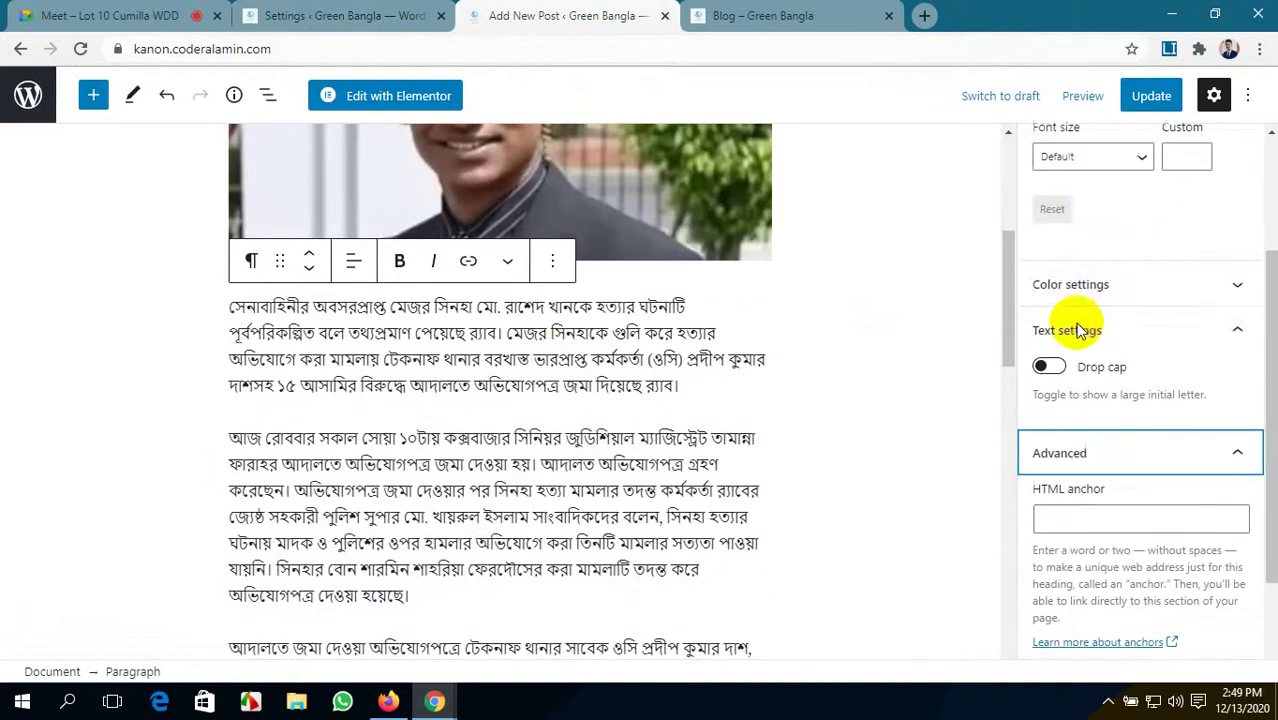
pyautogui.scroll(-3, 1078, 330)
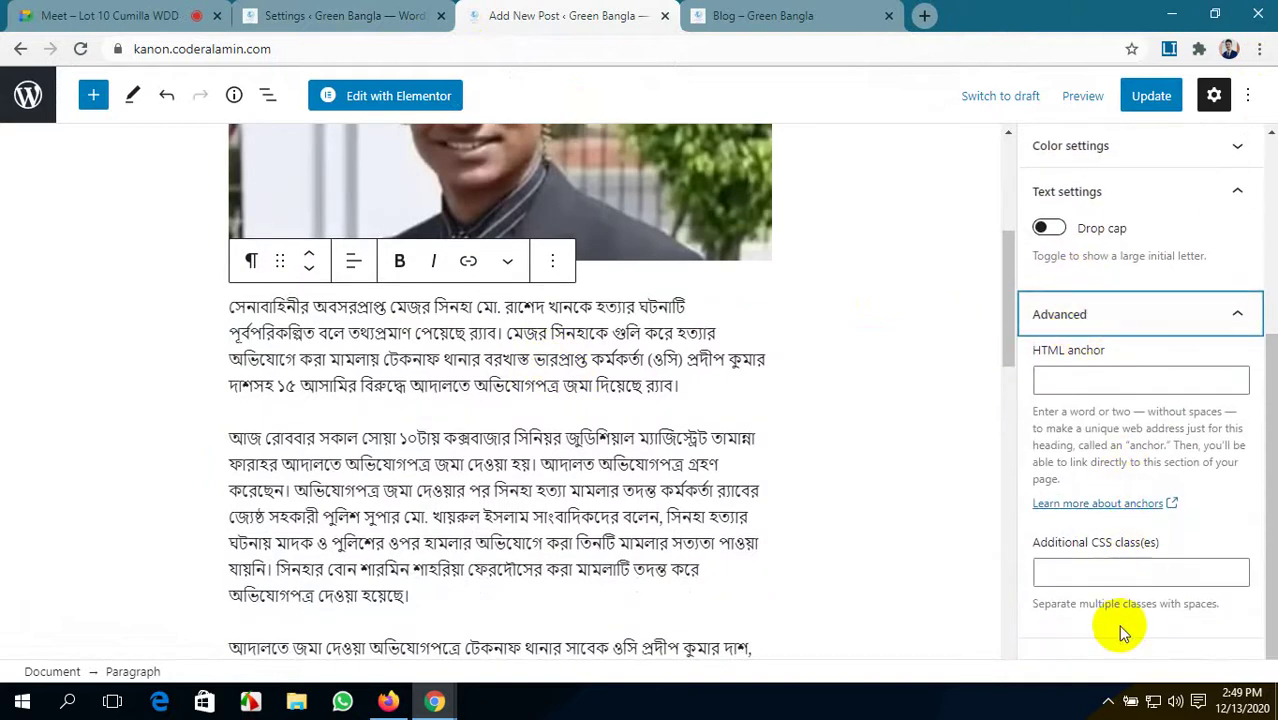
pyautogui.scroll(4, 1127, 570)
pyautogui.scroll(-4, 1127, 567)
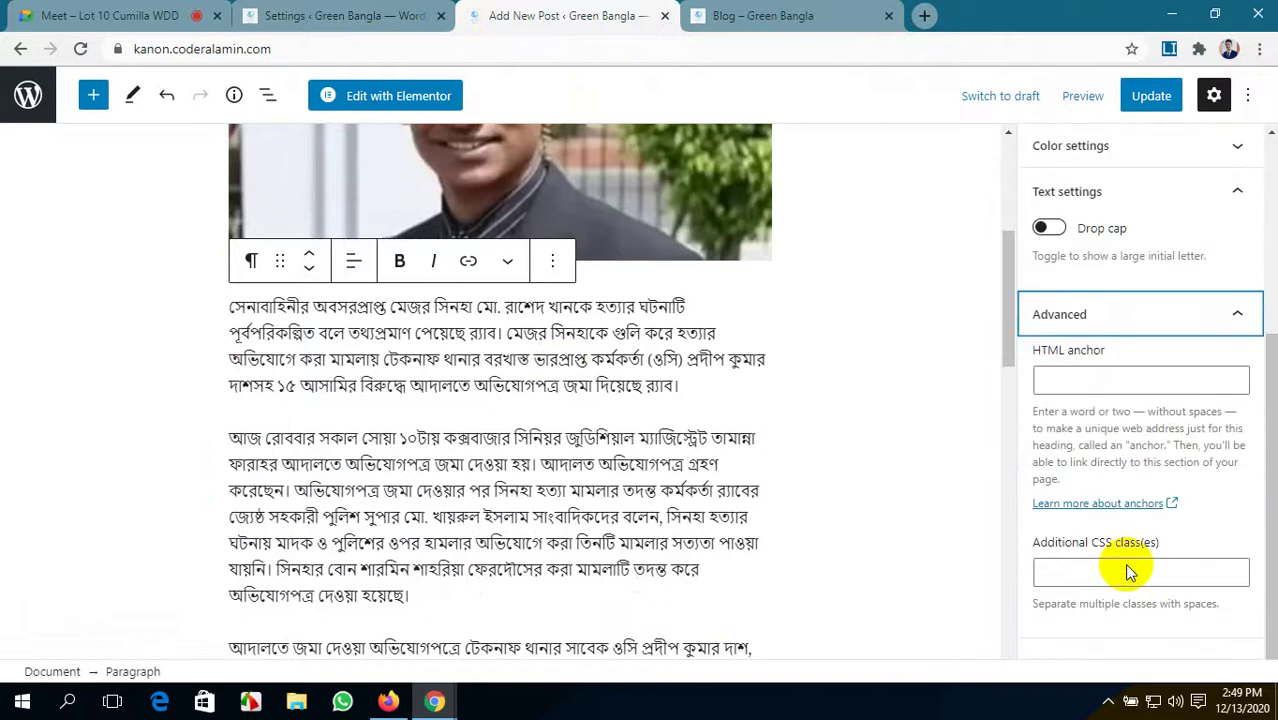
pyautogui.scroll(5, 1130, 567)
pyautogui.scroll(-2, 1127, 565)
pyautogui.scroll(3, 1127, 565)
pyautogui.scroll(-4, 1127, 565)
pyautogui.scroll(4, 1127, 565)
pyautogui.click(390, 10)
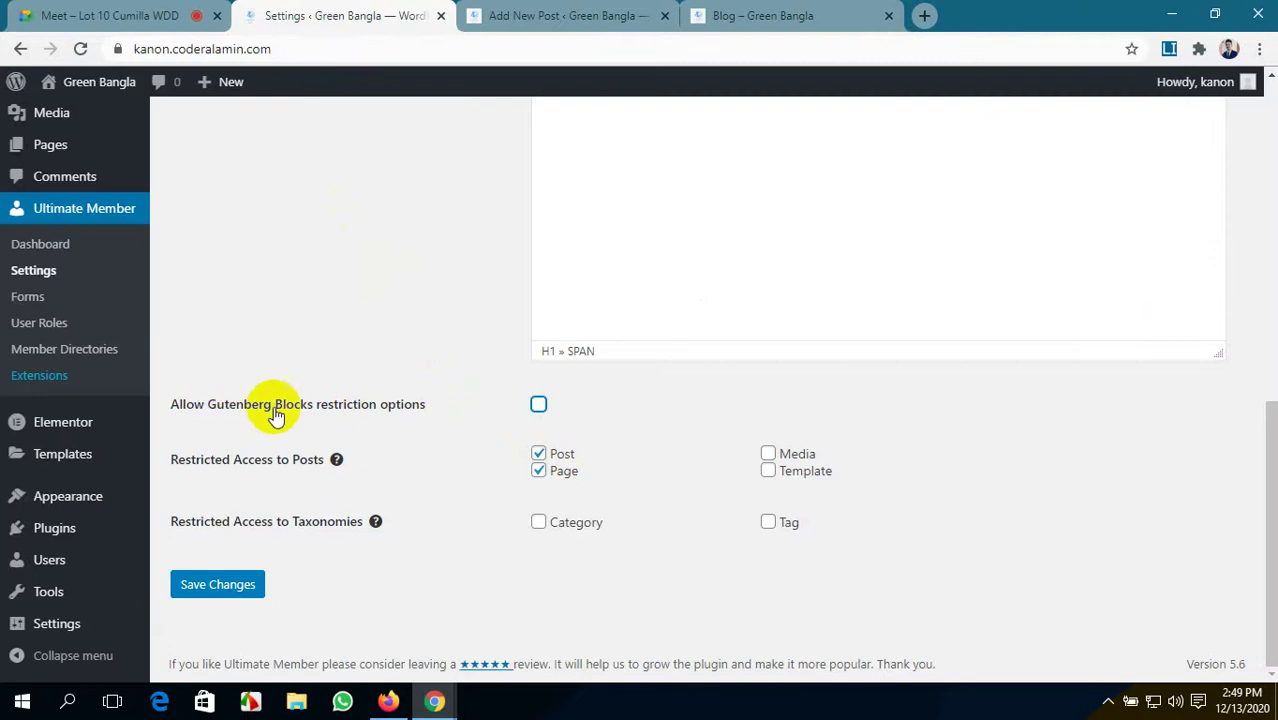
# - Enable Allow Gutenberg Blocks restriction options in the Ultimate Member access settings and save the changes
pyautogui.click(539, 406)
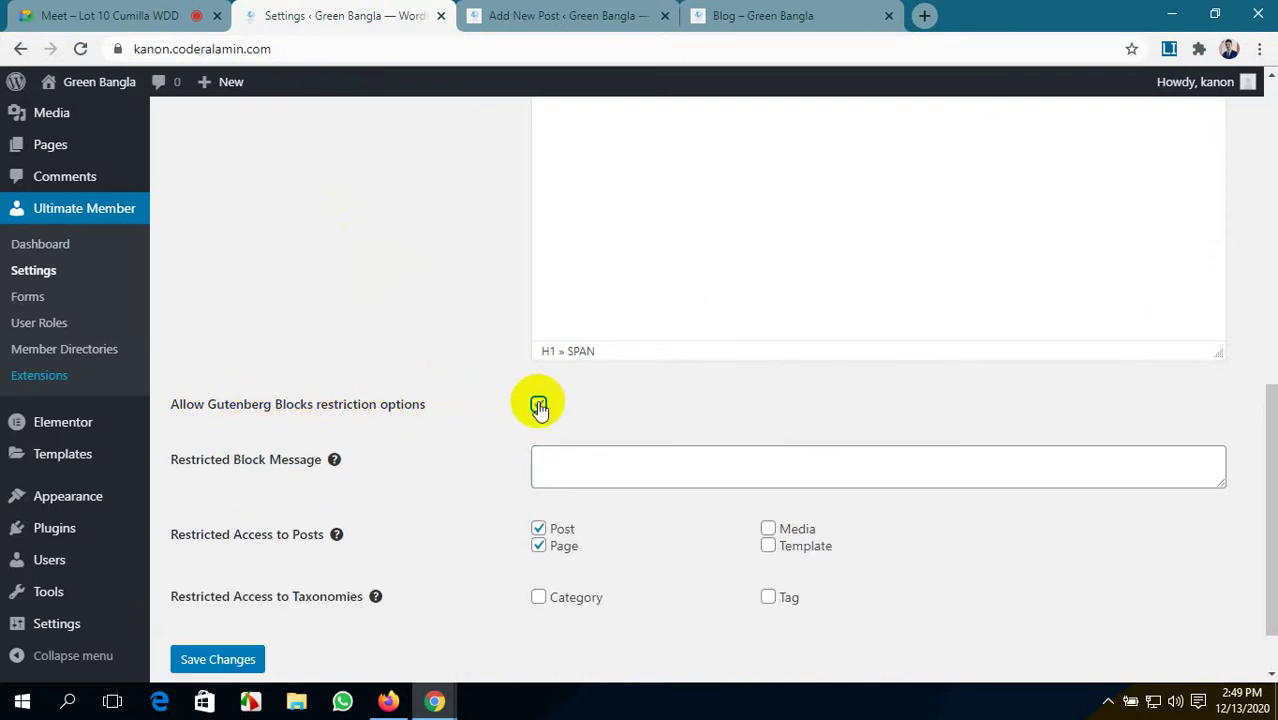
pyautogui.click(253, 660)
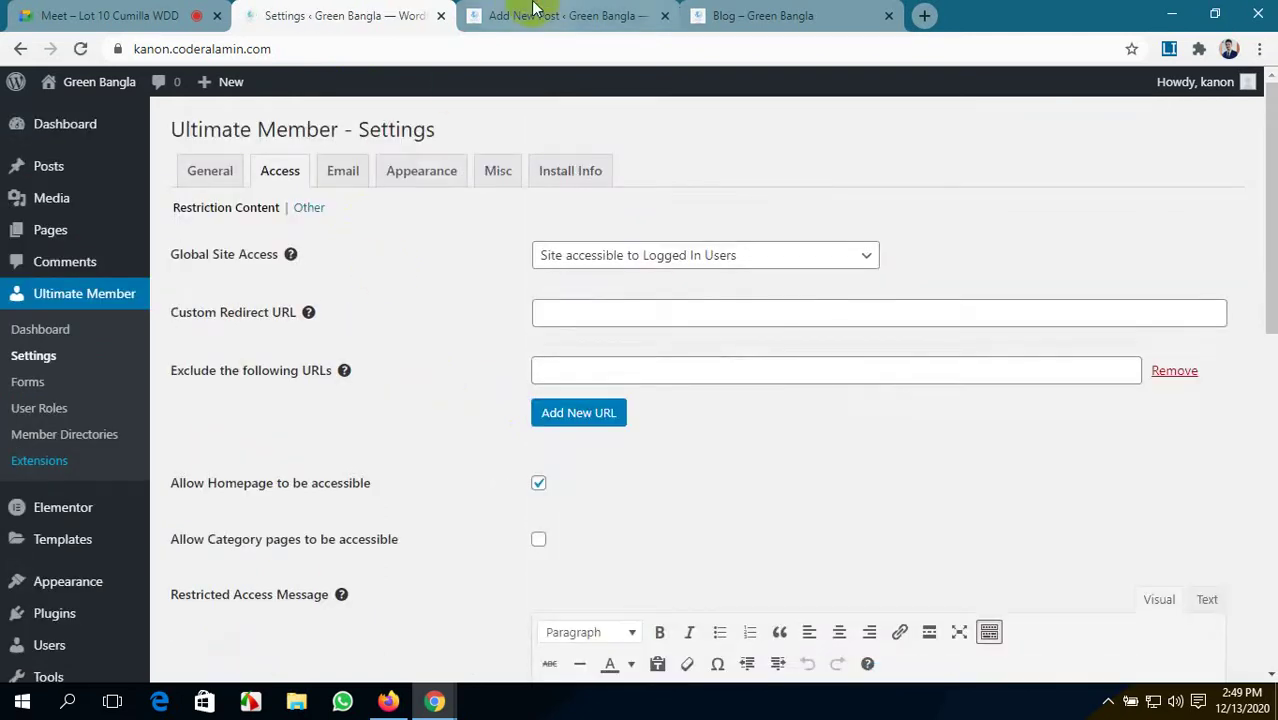
# - Reload the post in the editor and examine the UM access Controls of the second text paragraph
pyautogui.click(560, 15)
pyautogui.scroll(4, 460, 300)
pyautogui.click(80, 50)
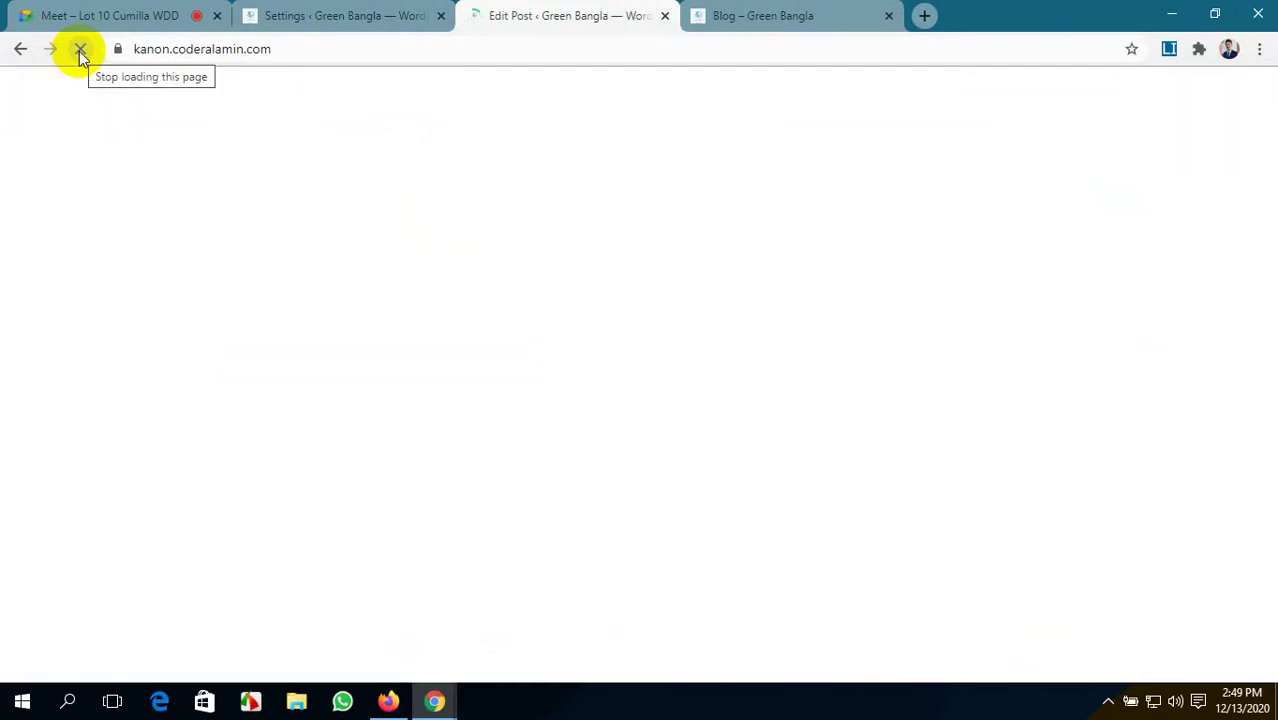
pyautogui.scroll(-1, 395, 272)
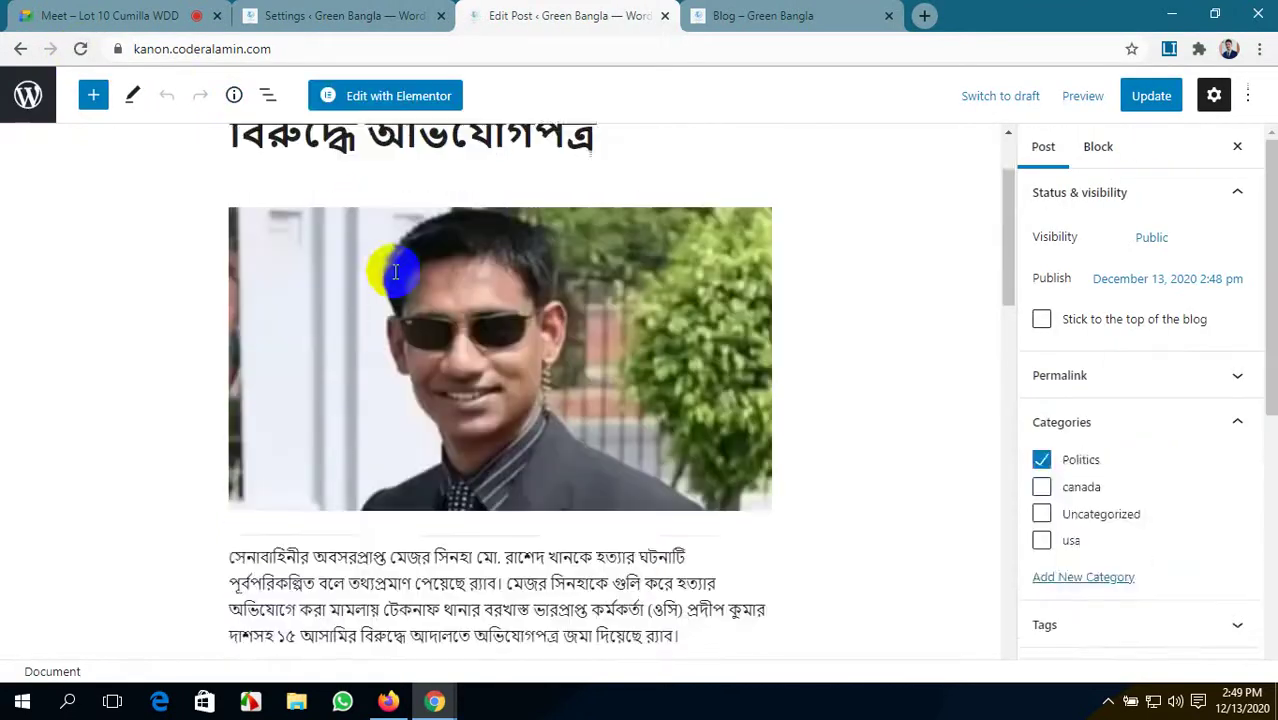
pyautogui.scroll(-4, 395, 272)
pyautogui.click(372, 355)
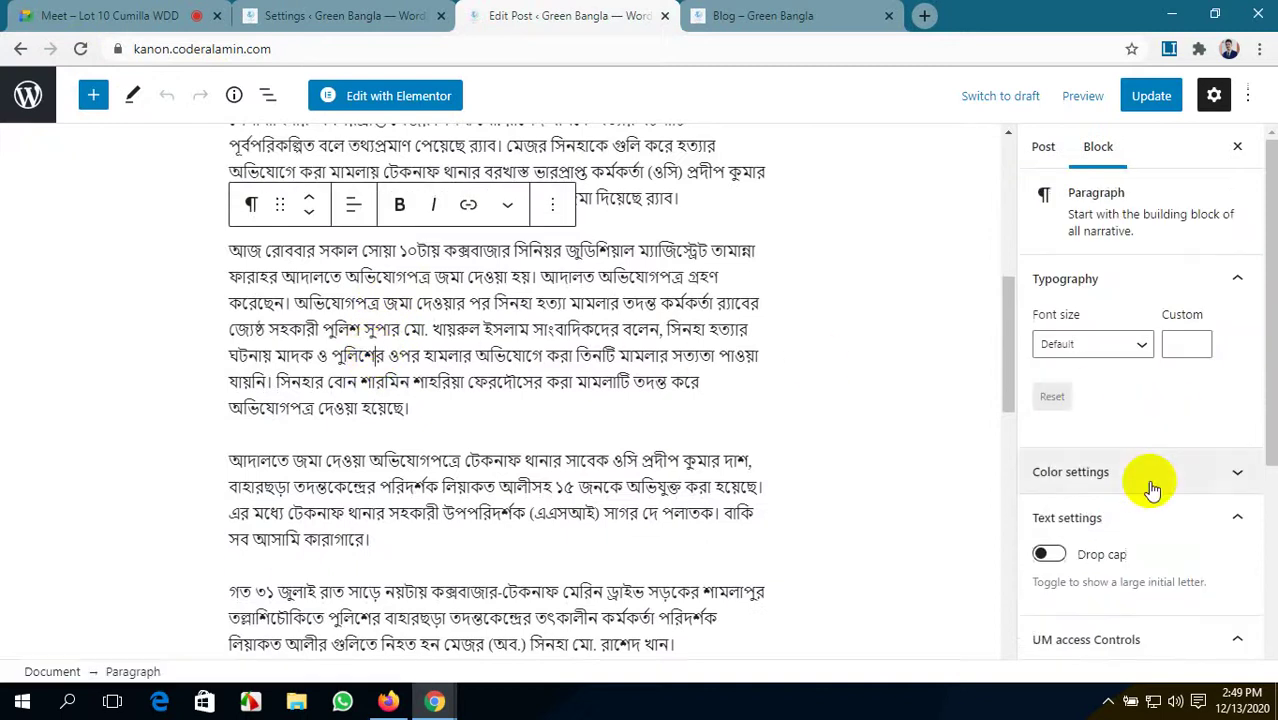
pyautogui.scroll(-2, 1152, 488)
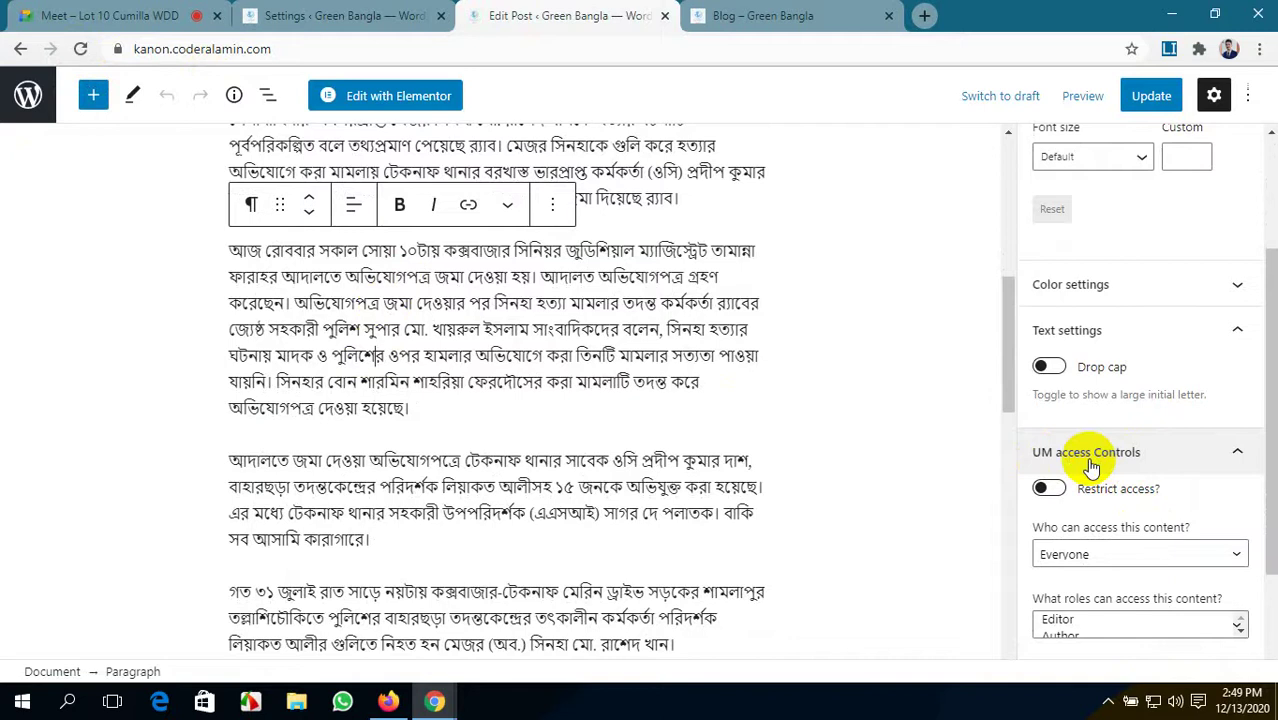
pyautogui.scroll(-1, 1090, 465)
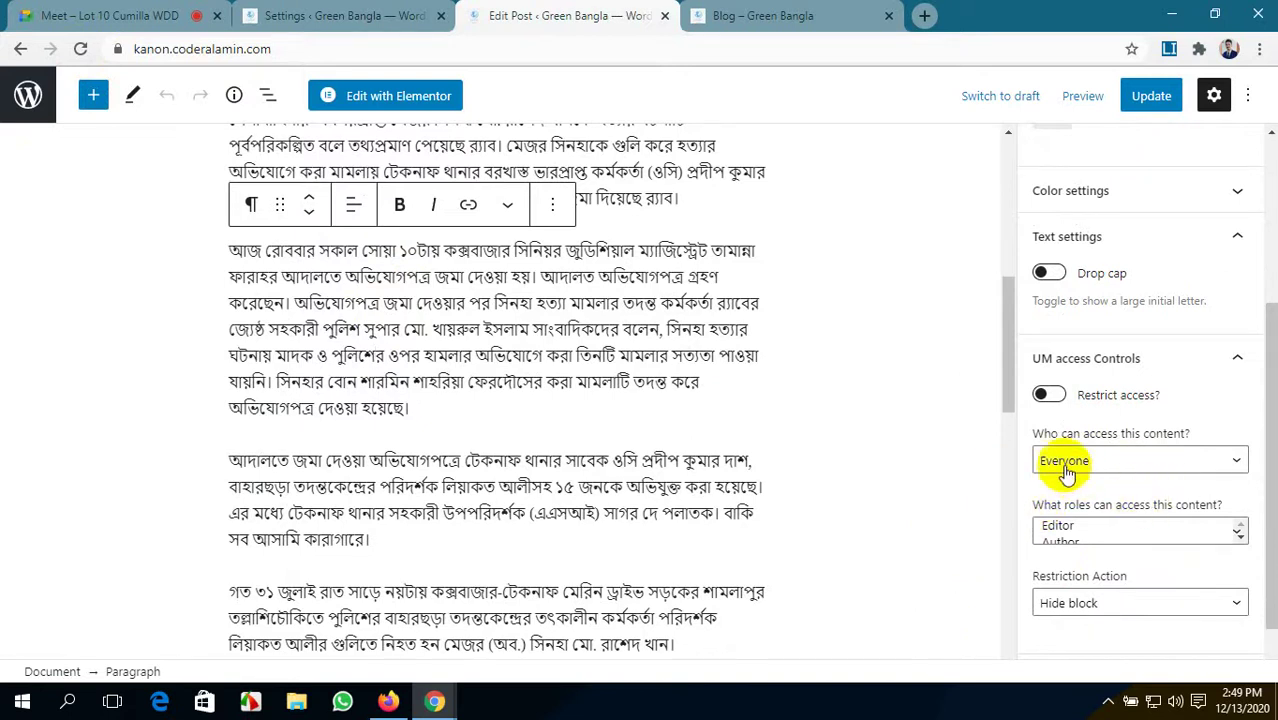
pyautogui.scroll(3, 860, 399)
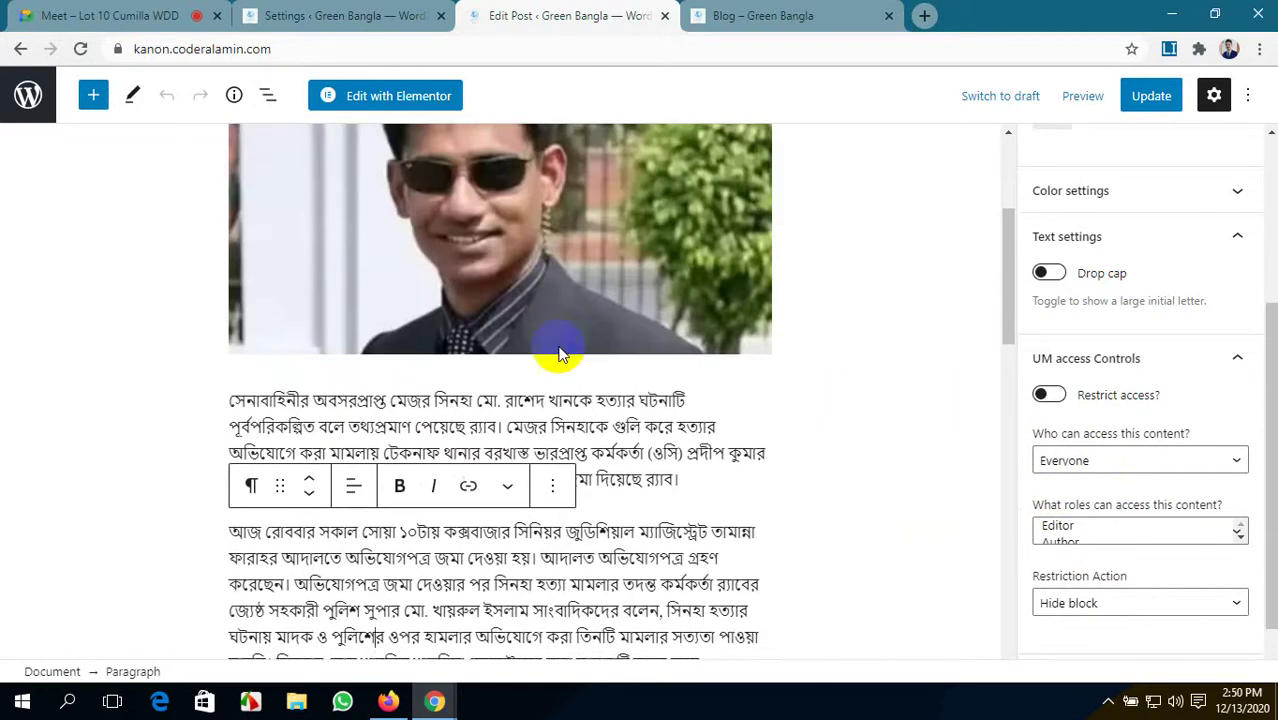
# - Restrict access to the first text paragraph below the photo to Logged in users and update the post
pyautogui.click(230, 400)
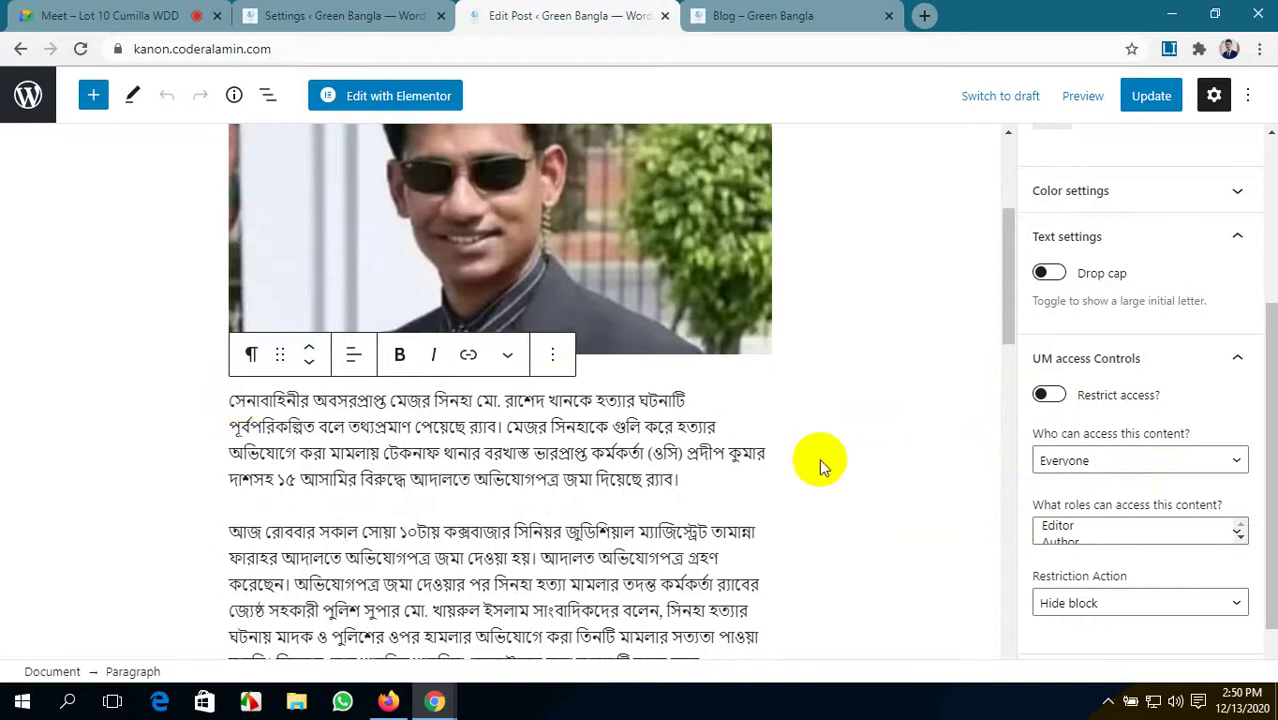
pyautogui.click(557, 414)
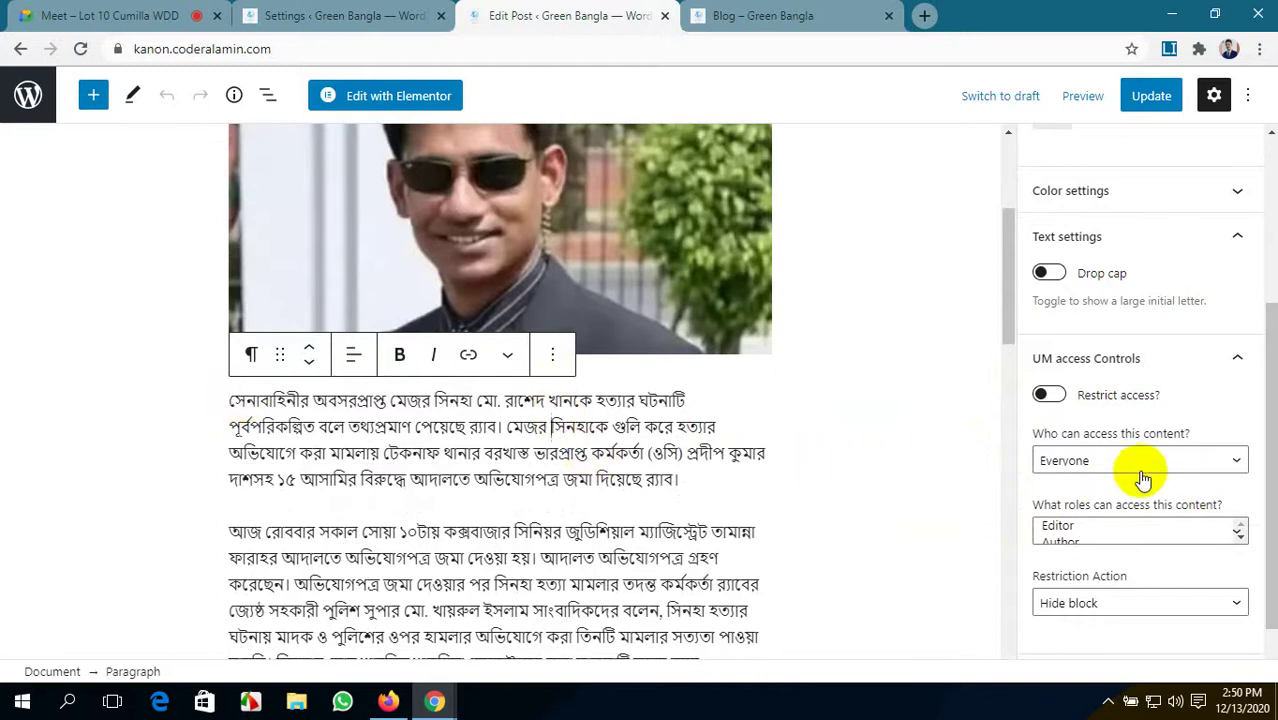
pyautogui.click(1050, 395)
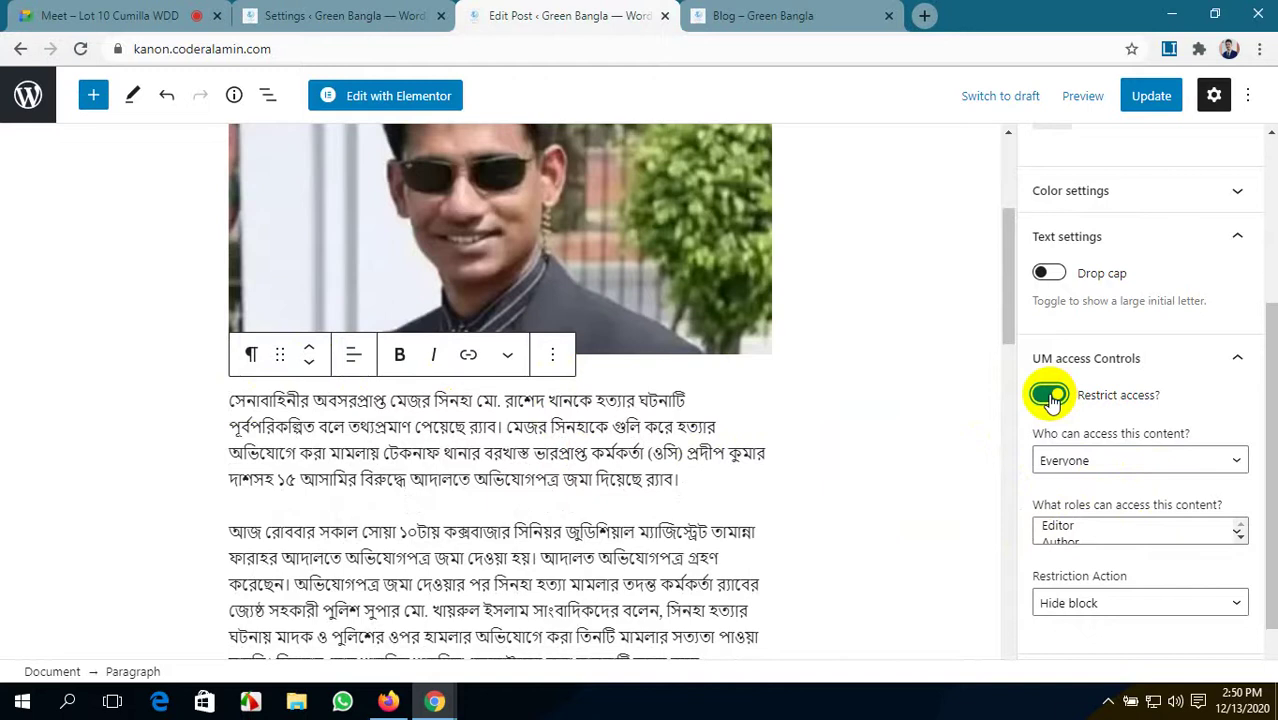
pyautogui.click(1128, 461)
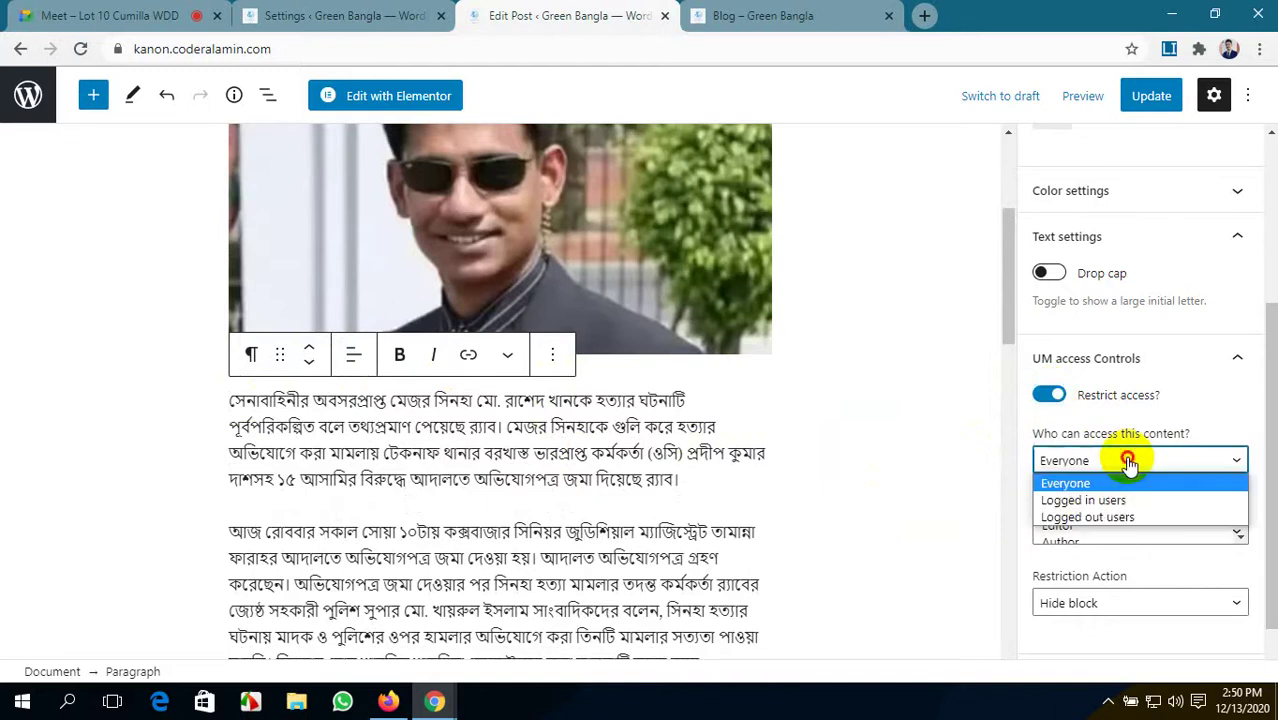
pyautogui.click(1090, 500)
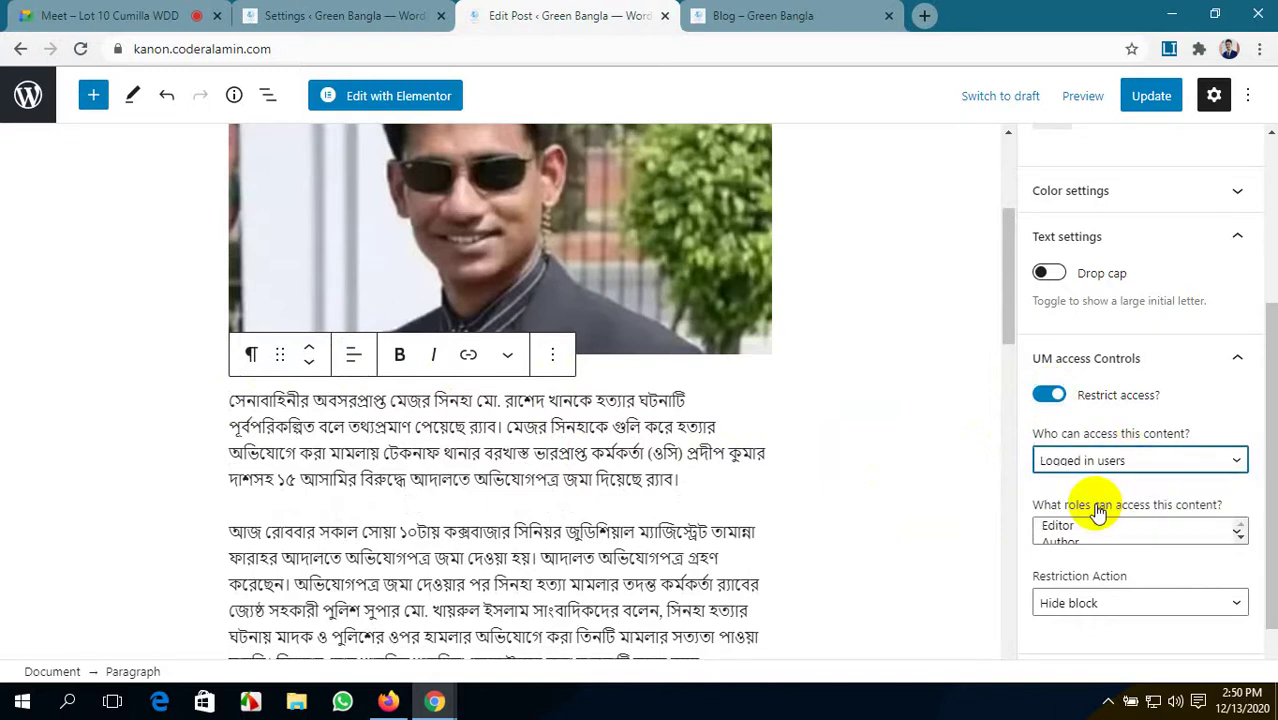
pyautogui.click(1145, 93)
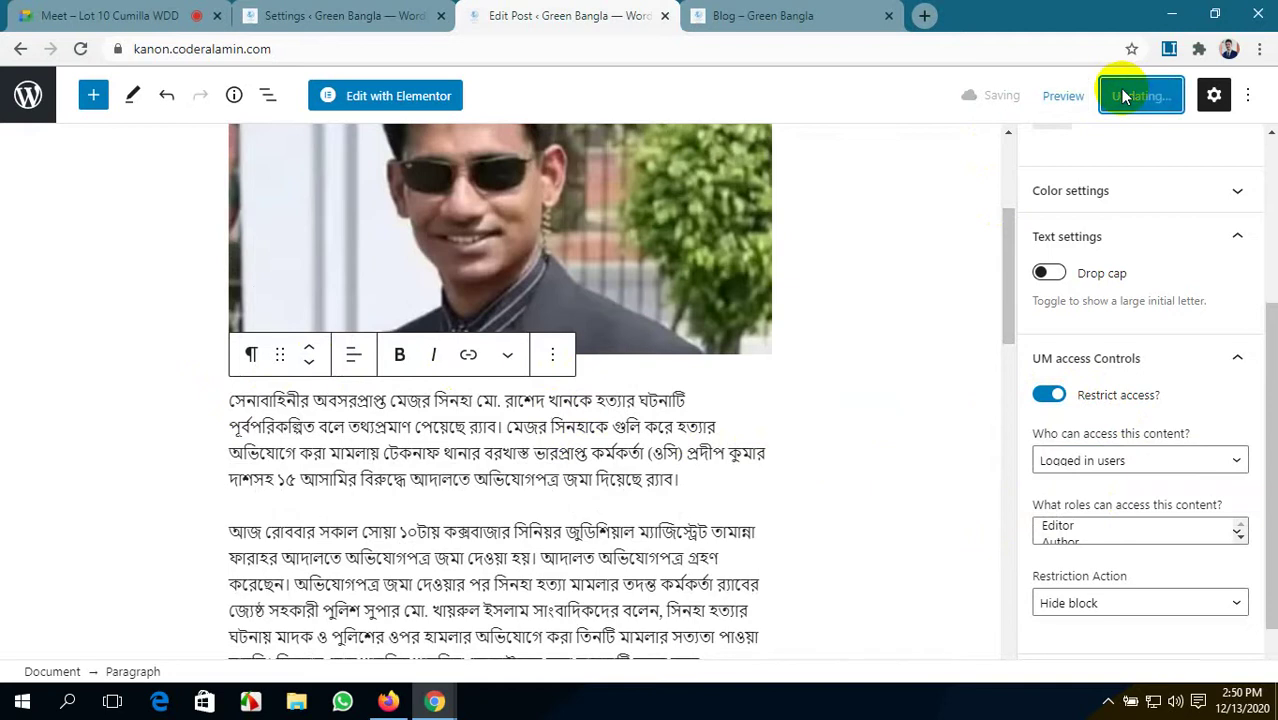
# - Reload the blog page, open the newest post and review its full content while logged in
pyautogui.click(730, 12)
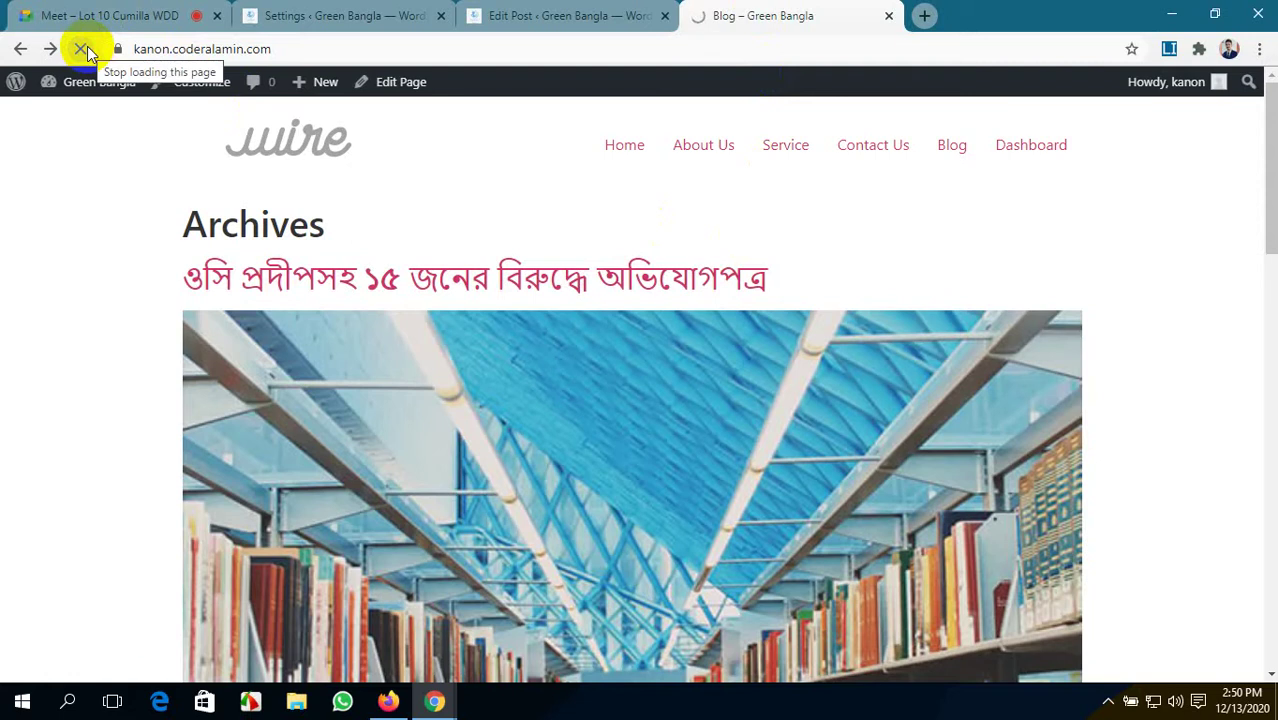
pyautogui.scroll(-2, 719, 345)
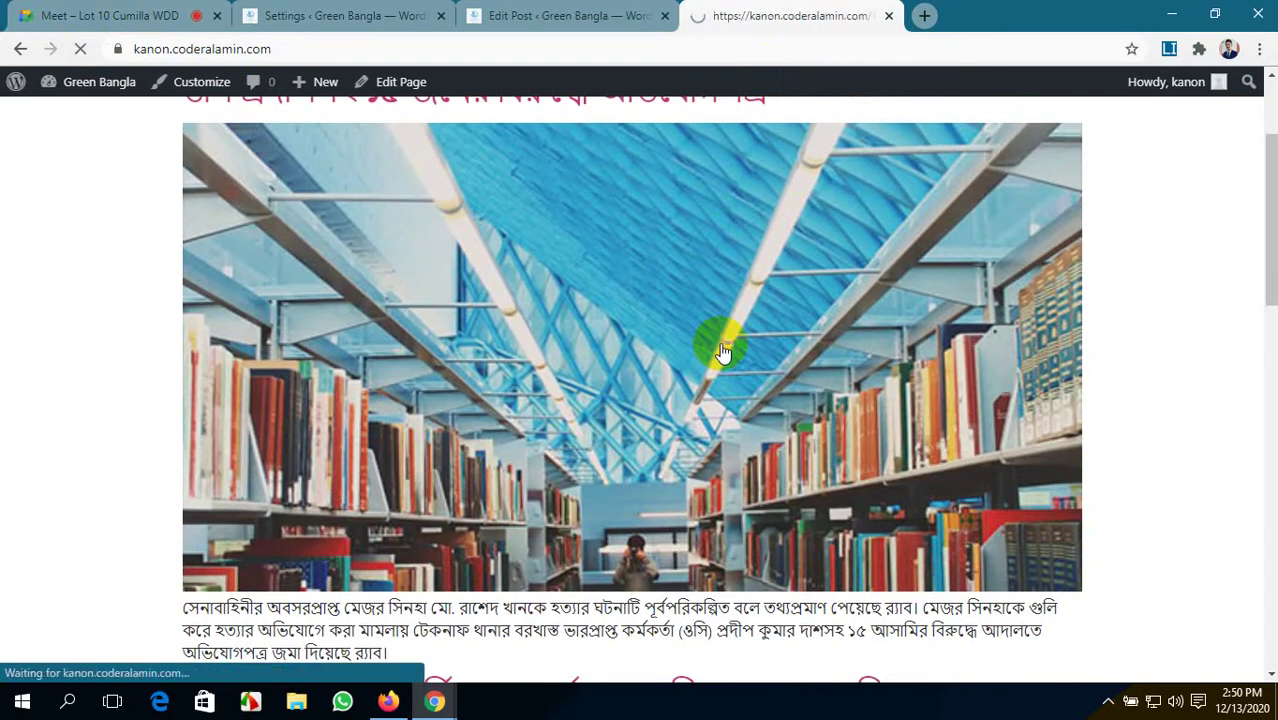
pyautogui.scroll(-10, 413, 322)
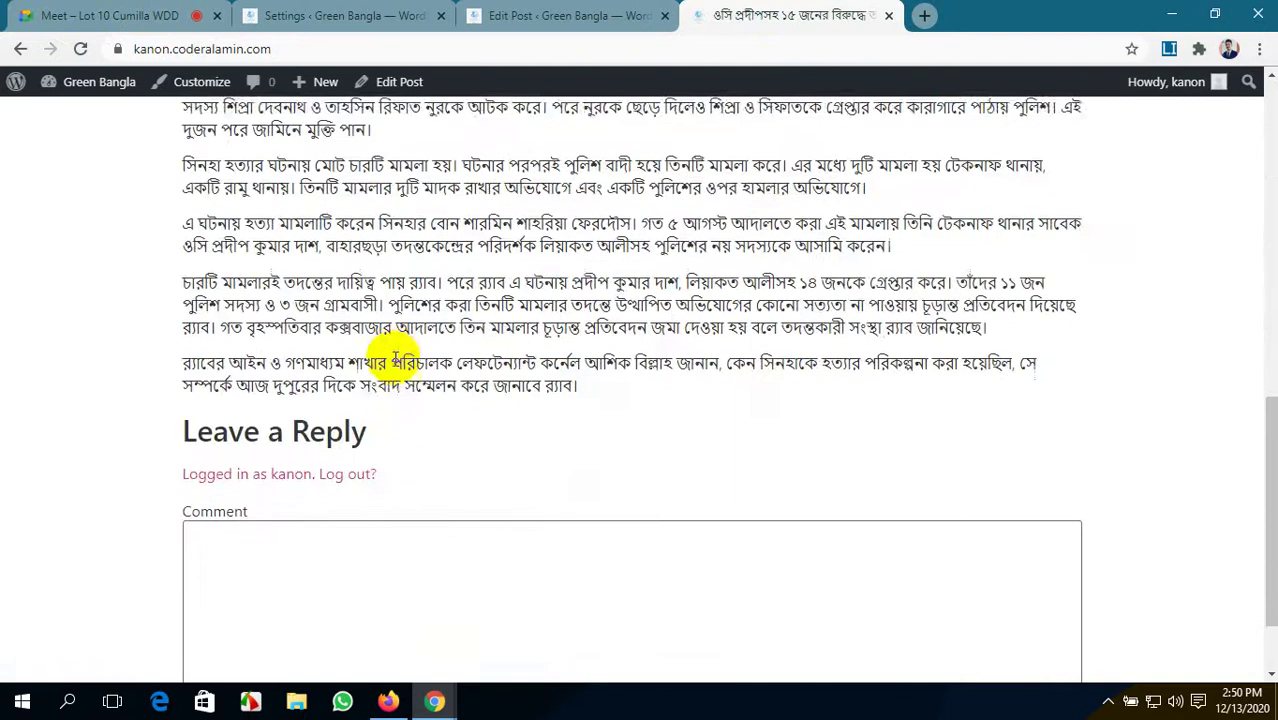
pyautogui.scroll(-1, 396, 358)
pyautogui.scroll(12, 396, 358)
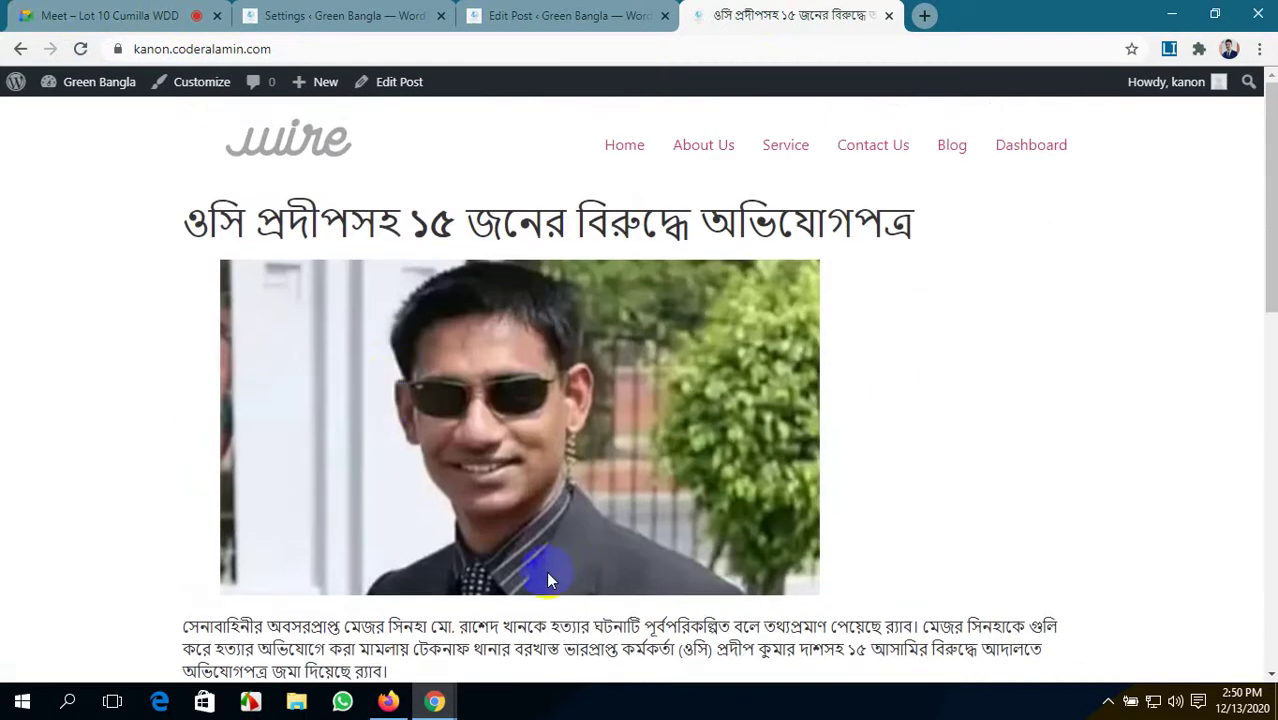
# - Check the logged-out site session in Firefox and return to the Chrome window
pyautogui.click(388, 702)
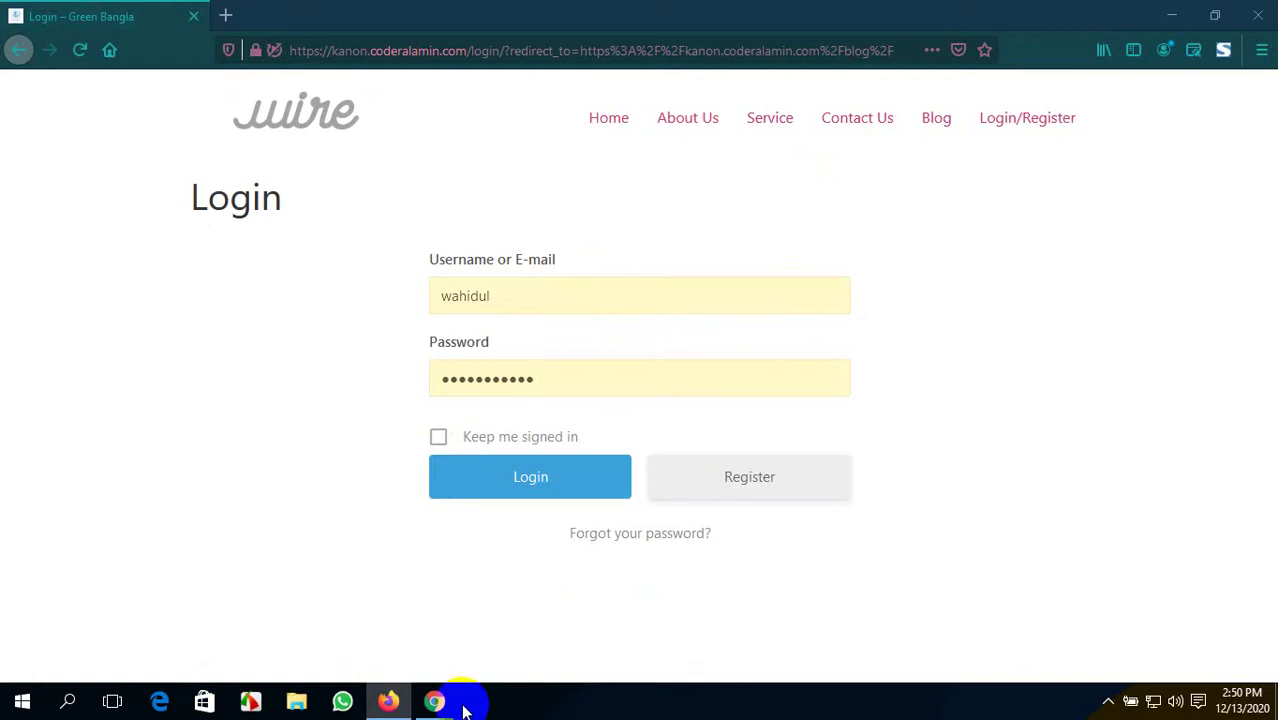
pyautogui.moveTo(433, 700)
pyautogui.click(350, 588)
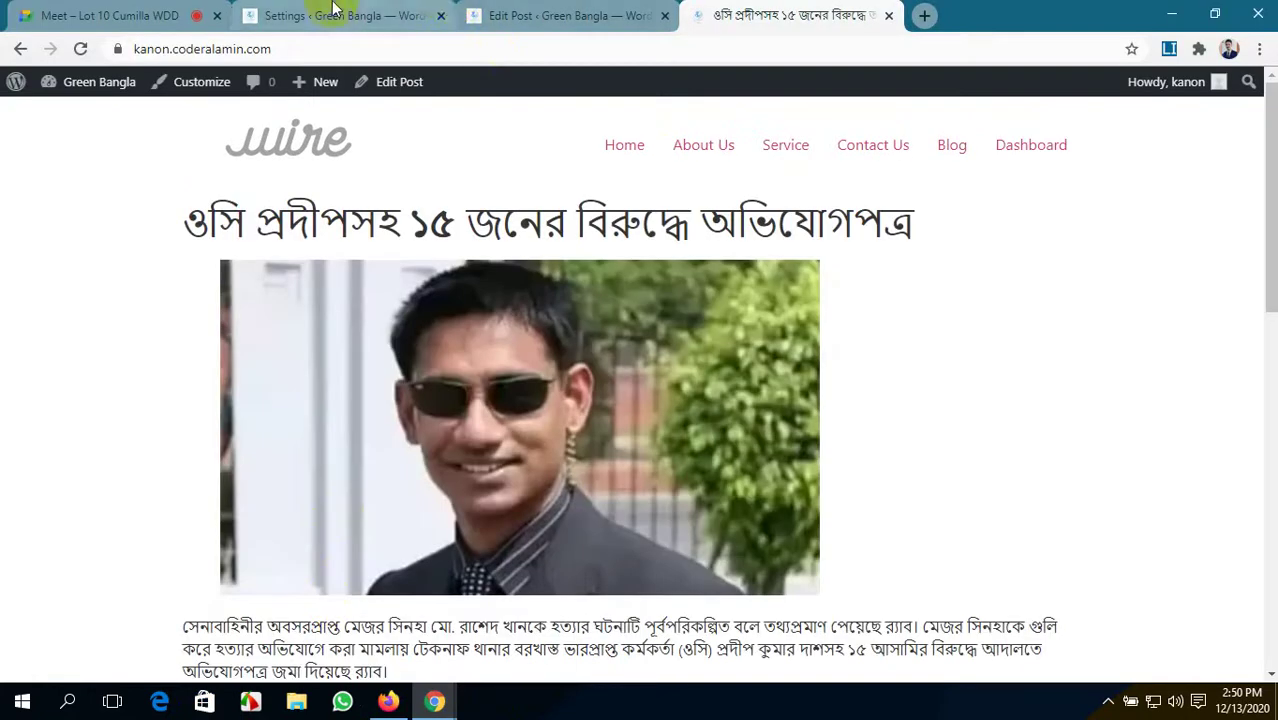
# - Set Global Site Access to Site accessible to Everyone in the Ultimate Member settings and save the changes
pyautogui.hotkey('ctrl', '2')
pyautogui.click(846, 260)
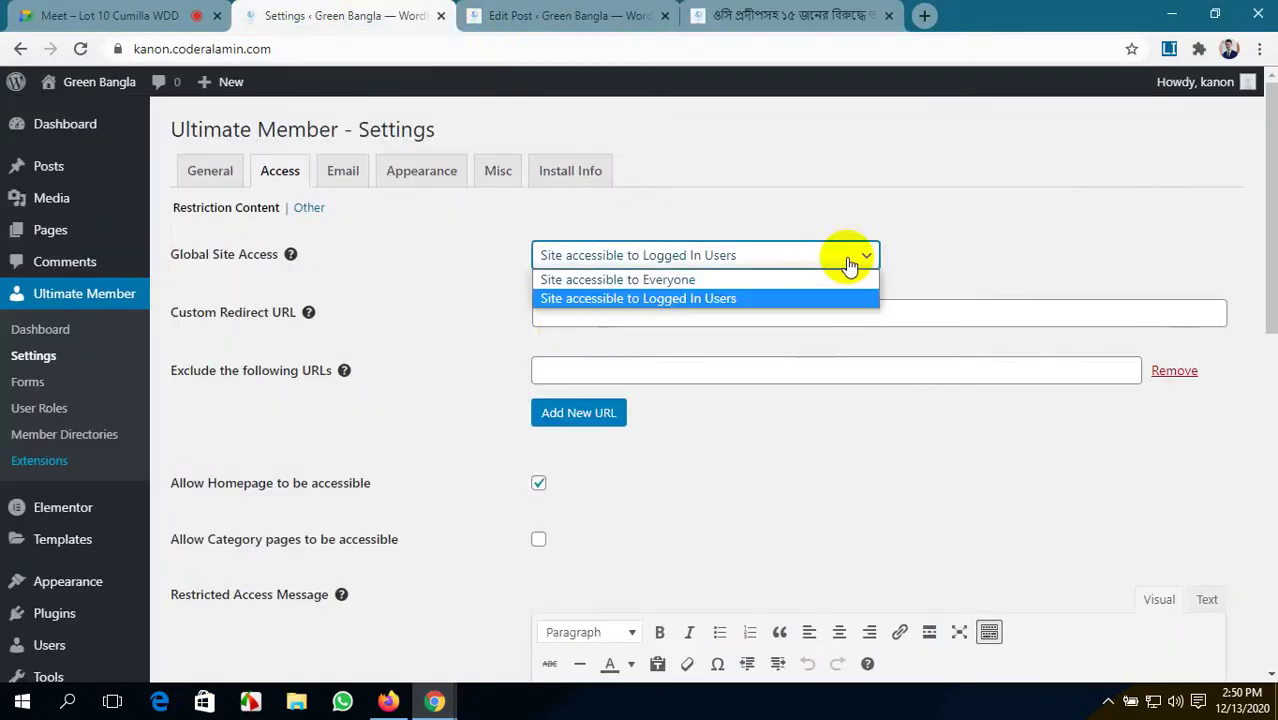
pyautogui.click(607, 282)
pyautogui.scroll(-8, 394, 431)
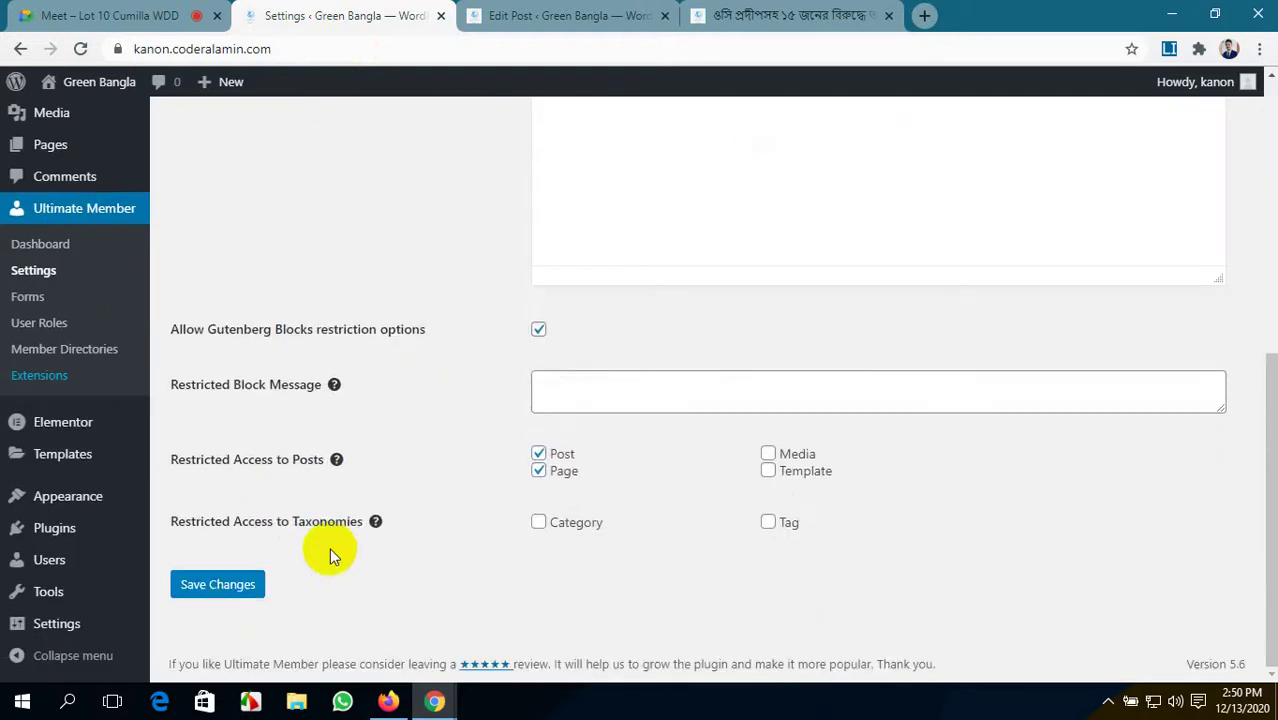
pyautogui.click(226, 594)
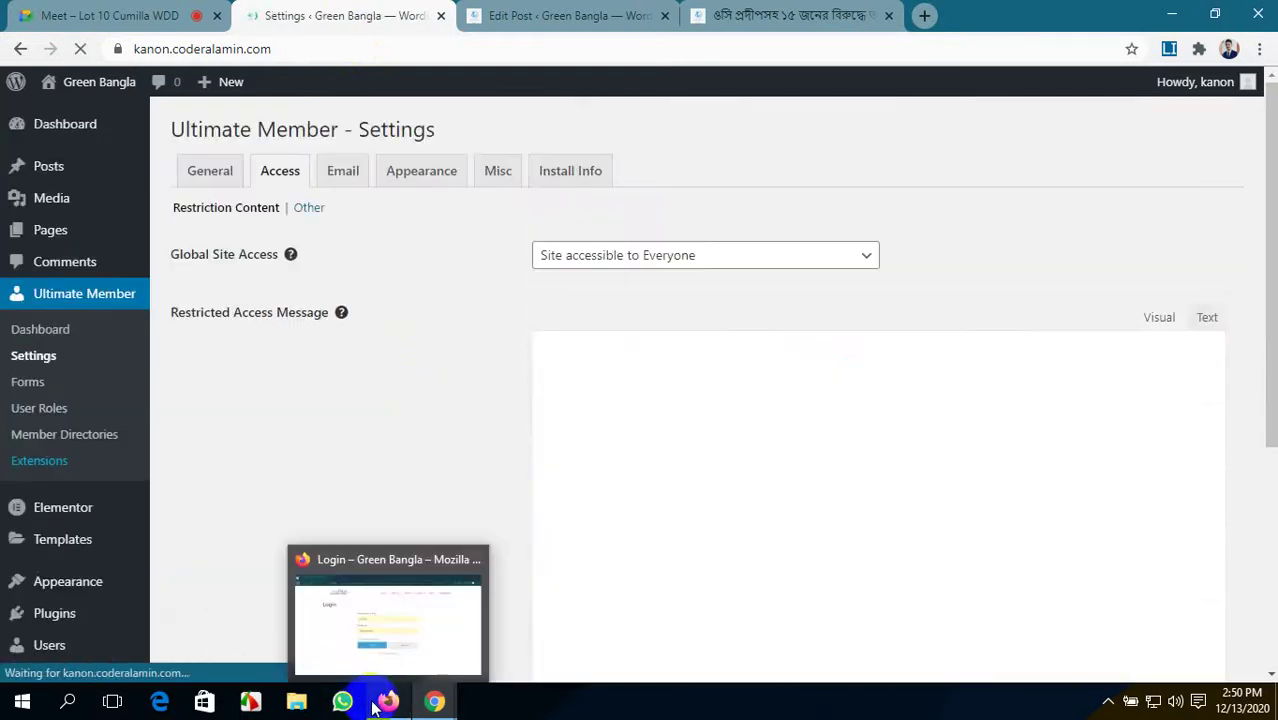
# - Switch to Firefox, open the newest blog post as a logged-out visitor and check which paragraphs are shown
pyautogui.click(385, 704)
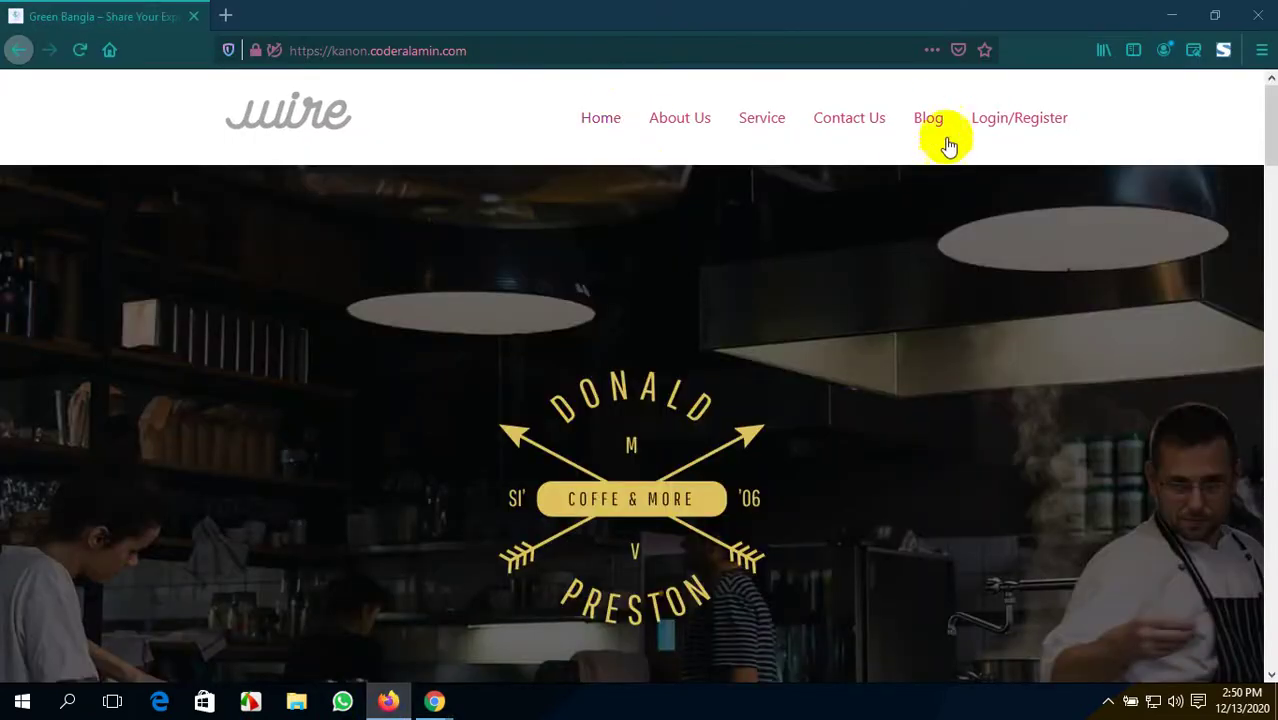
pyautogui.click(934, 120)
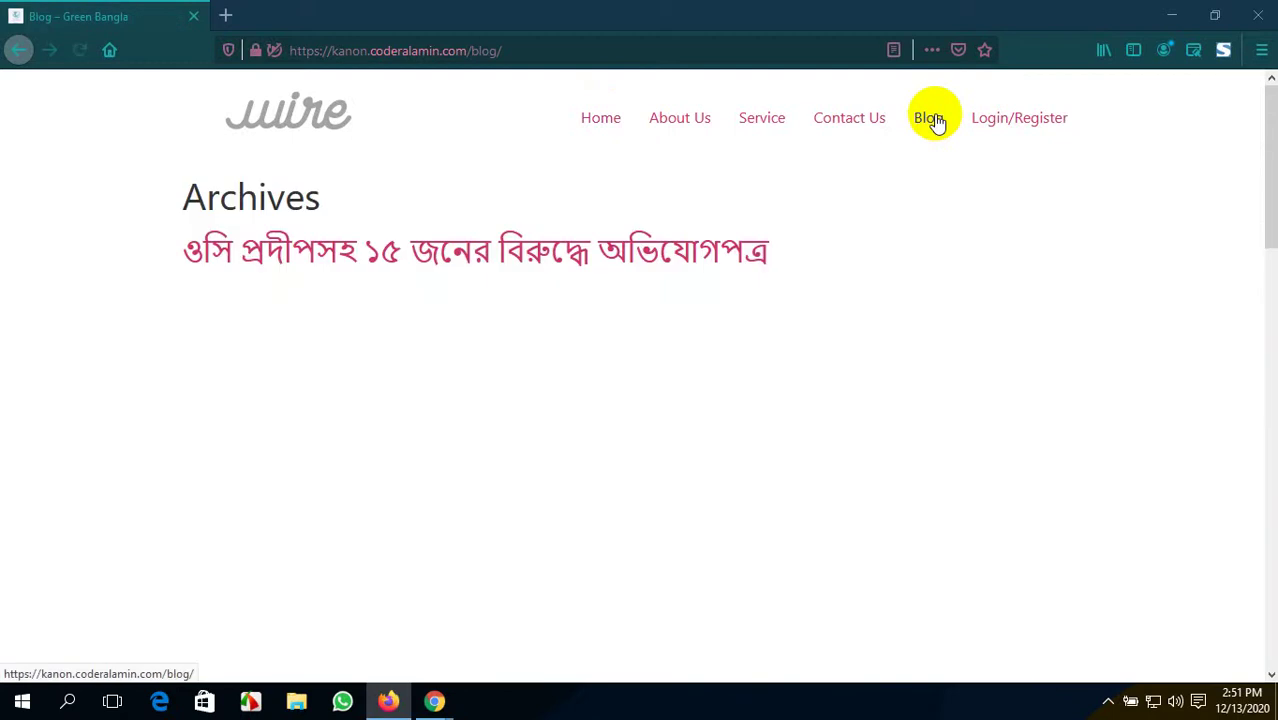
pyautogui.scroll(-1, 551, 277)
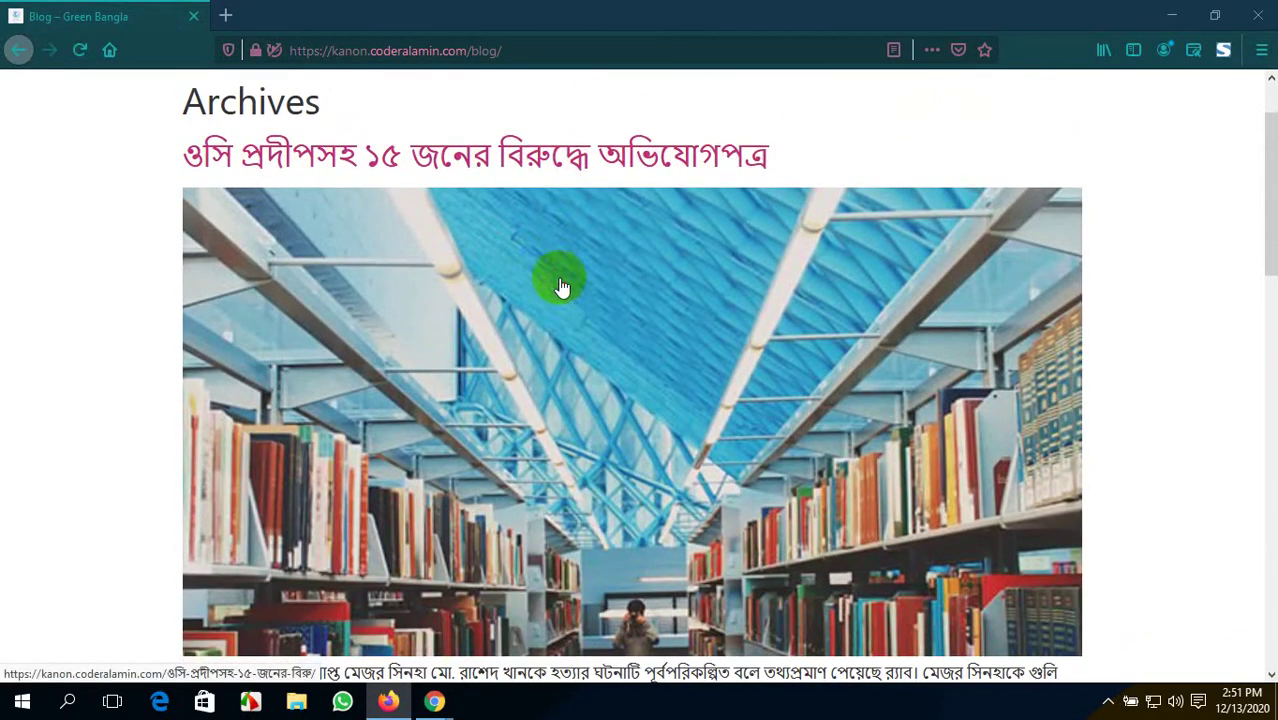
pyautogui.click(585, 316)
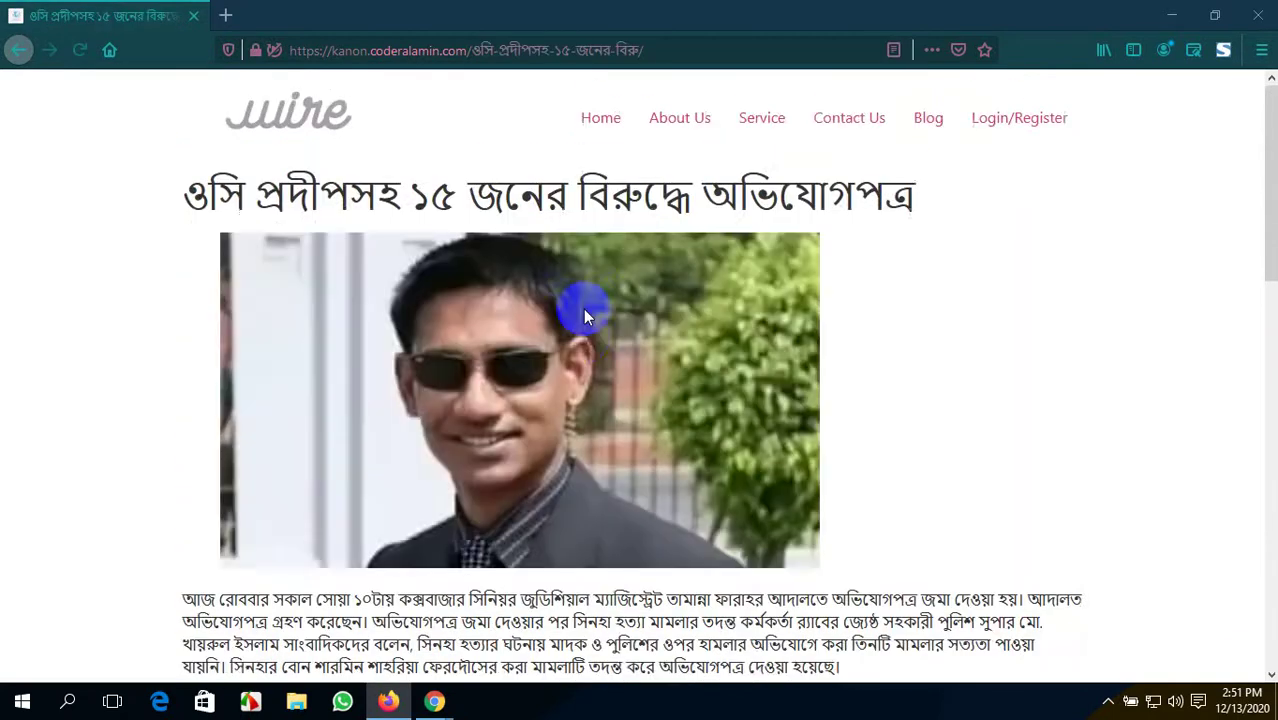
pyautogui.scroll(-10, 585, 315)
pyautogui.scroll(-4, 585, 316)
pyautogui.scroll(8, 585, 316)
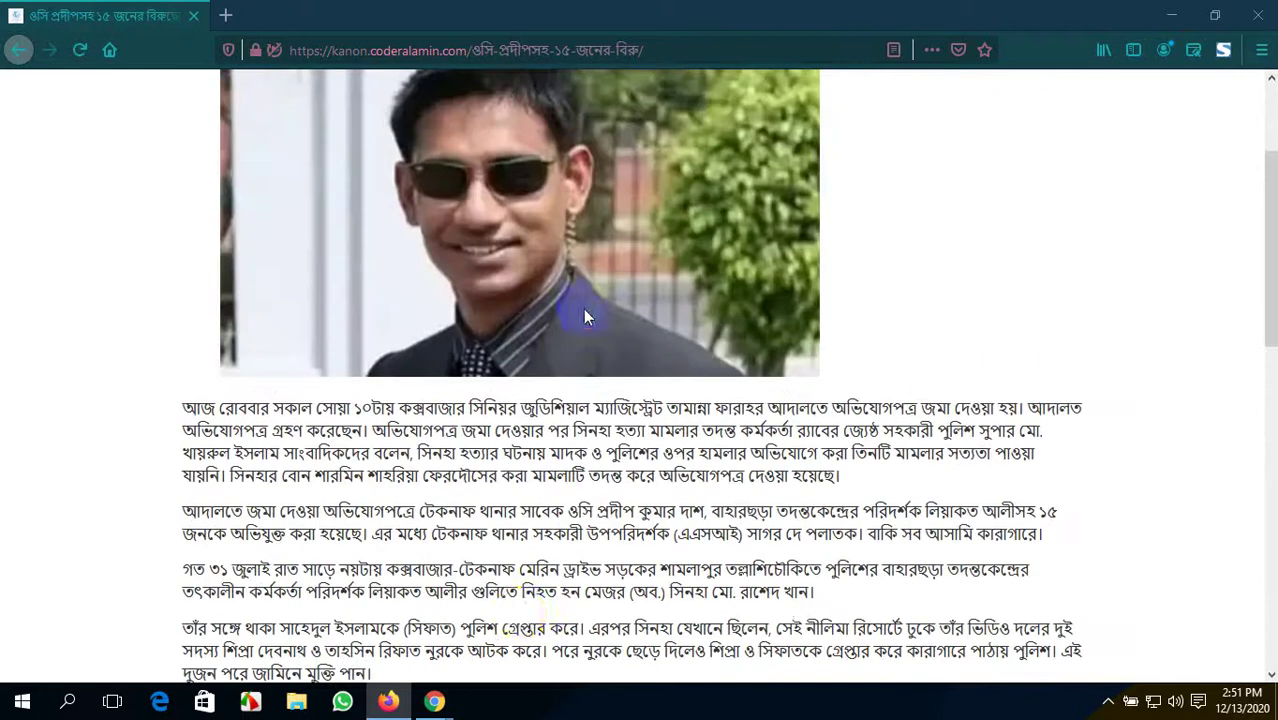
# - Return to the post editor in Chrome and select all text paragraphs from below the photo to the end
pyautogui.moveTo(450, 708)
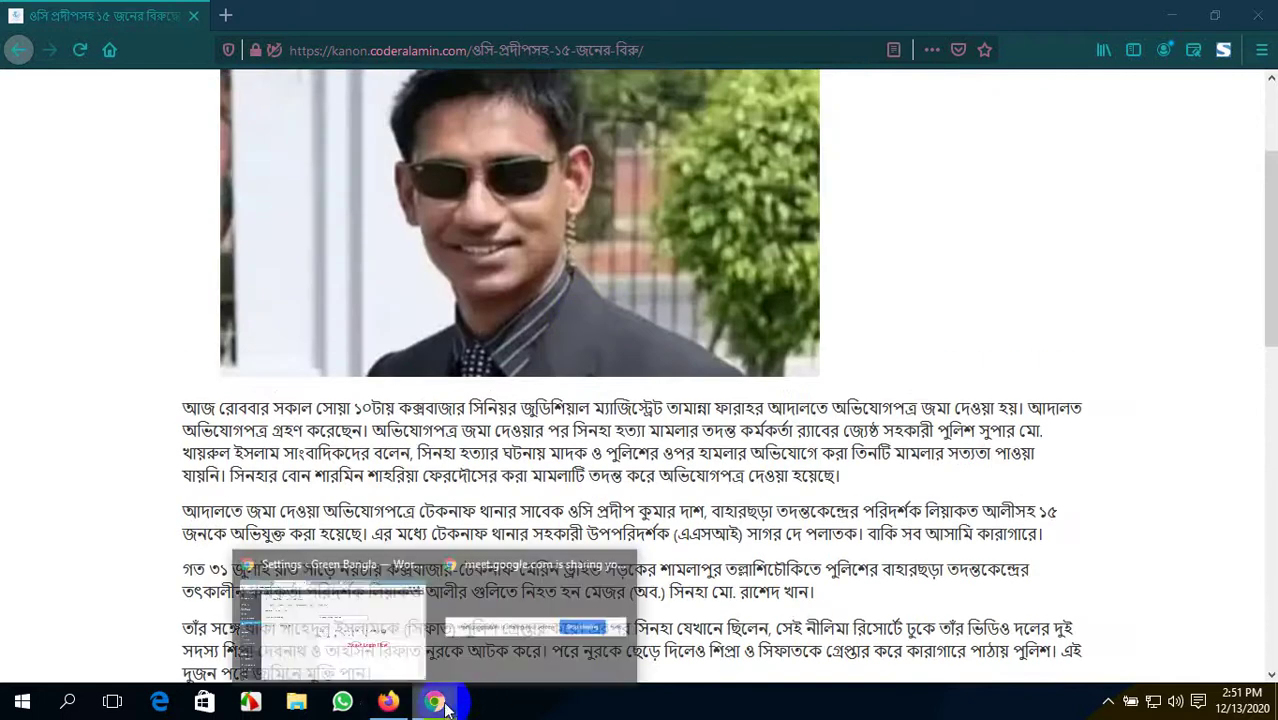
pyautogui.click(330, 615)
pyautogui.click(605, 8)
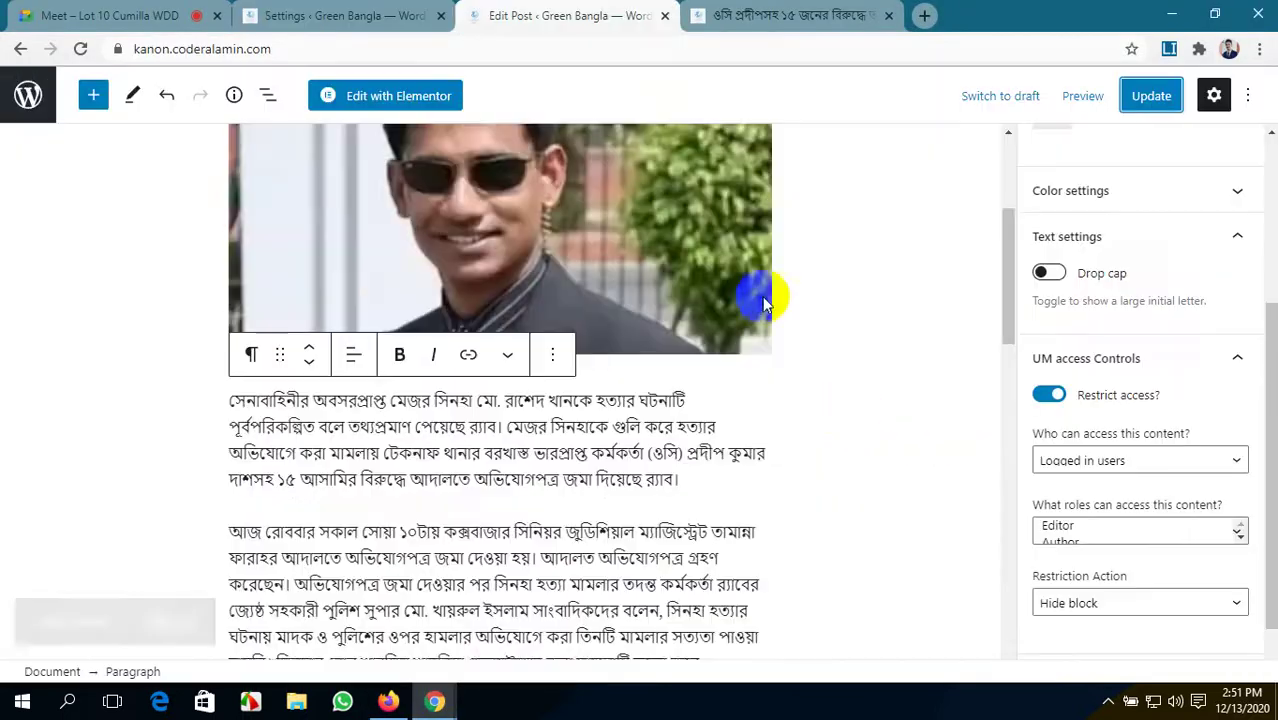
pyautogui.scroll(-1, 852, 406)
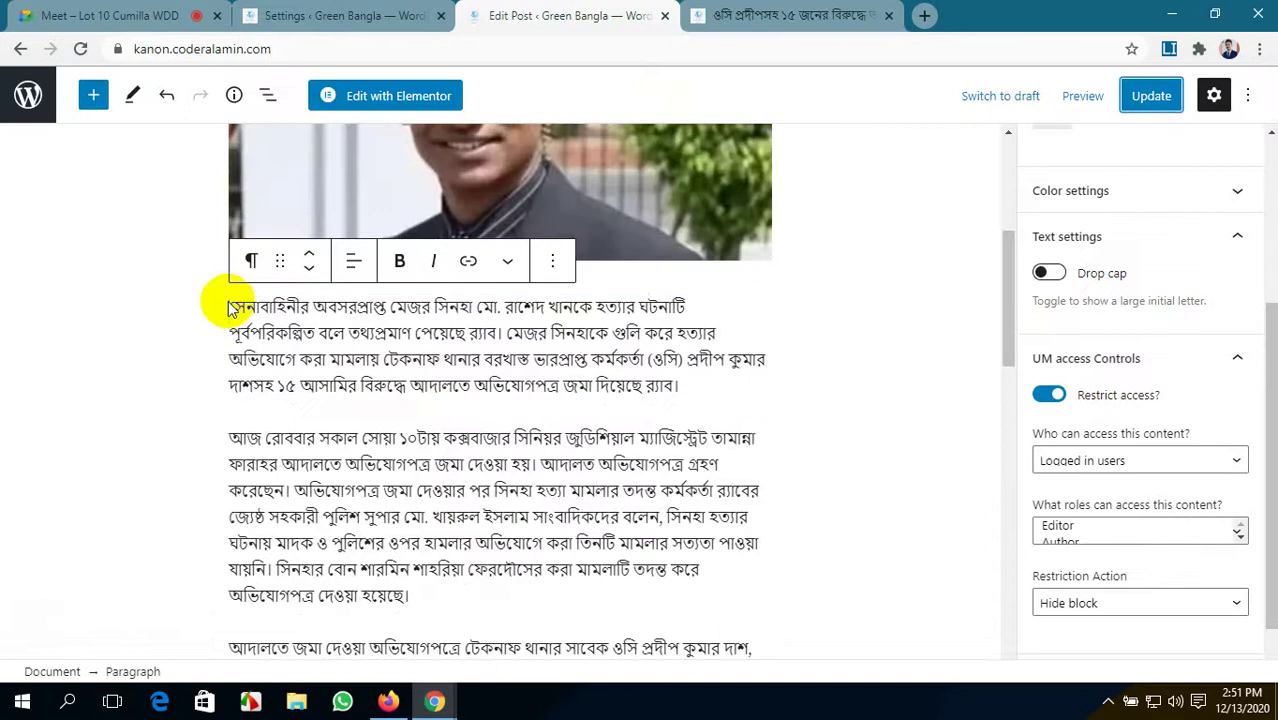
pyautogui.moveTo(231, 309); pyautogui.dragTo(494, 371)
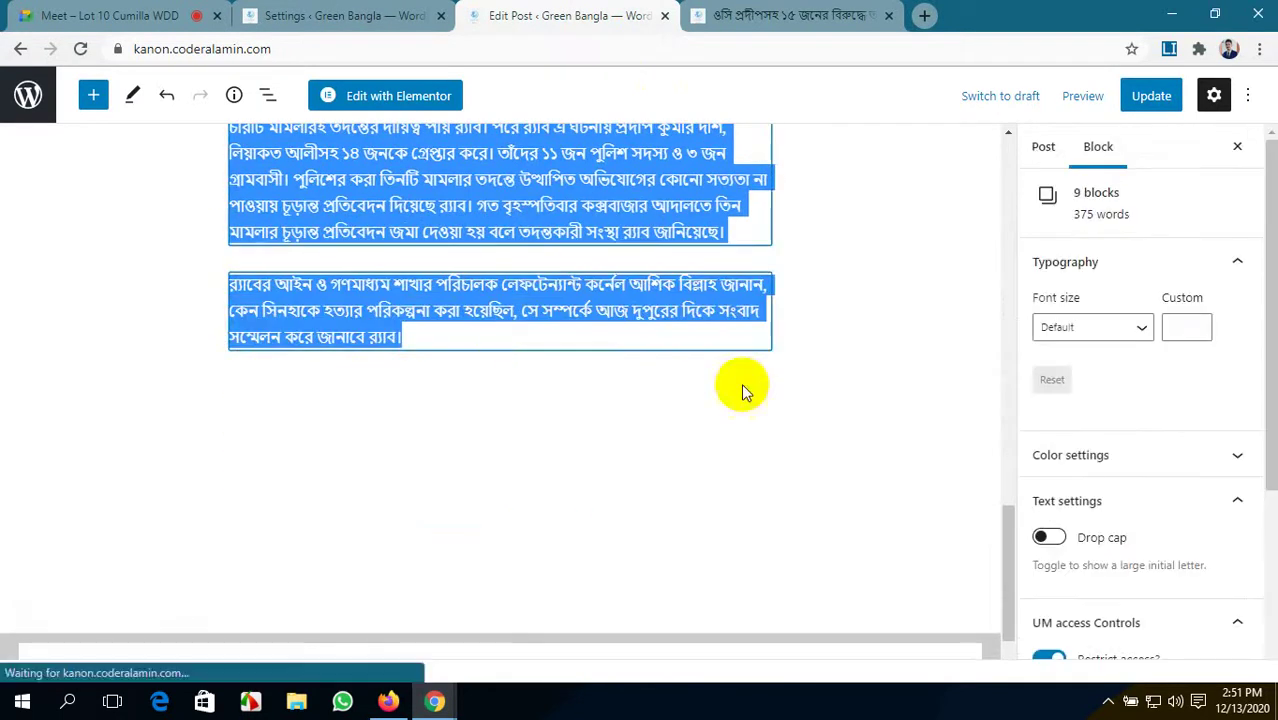
pyautogui.moveTo(742, 390); pyautogui.dragTo(742, 390)
# - Set who can access the selected paragraphs to Logged in users in the UM access Controls
pyautogui.scroll(-2, 1138, 486)
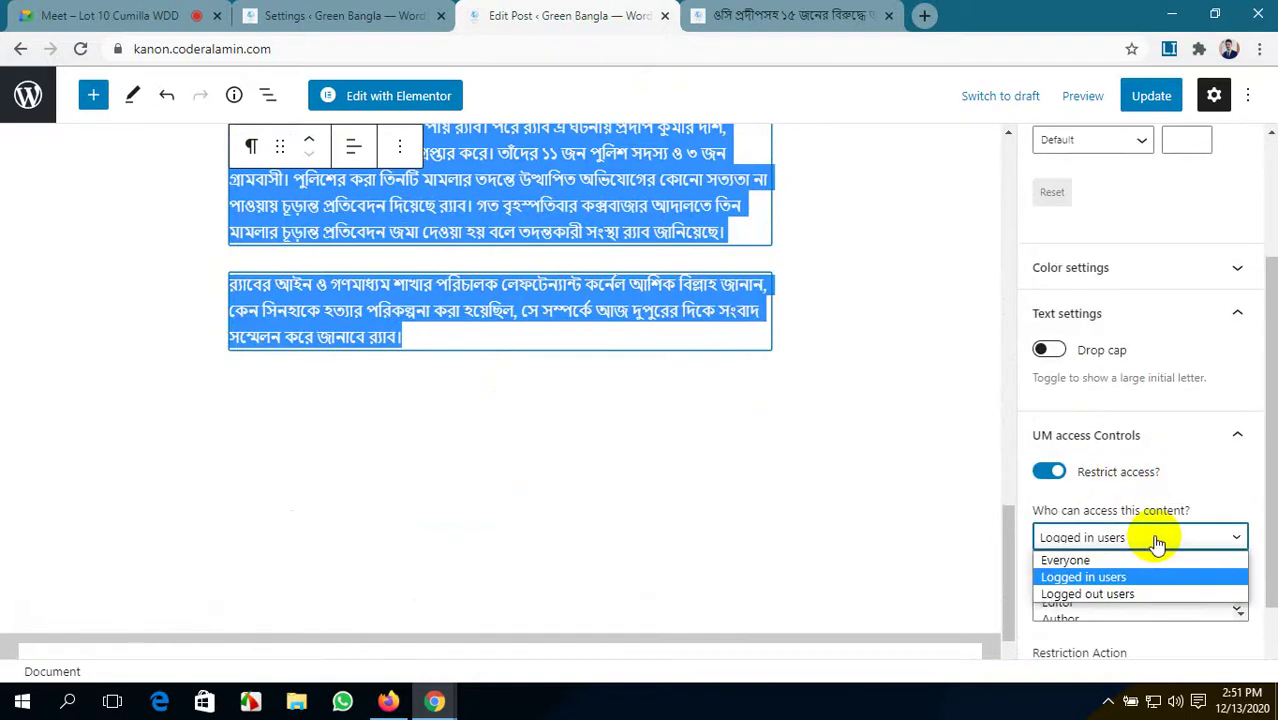
pyautogui.scroll(-1, 1157, 541)
pyautogui.click(1130, 444)
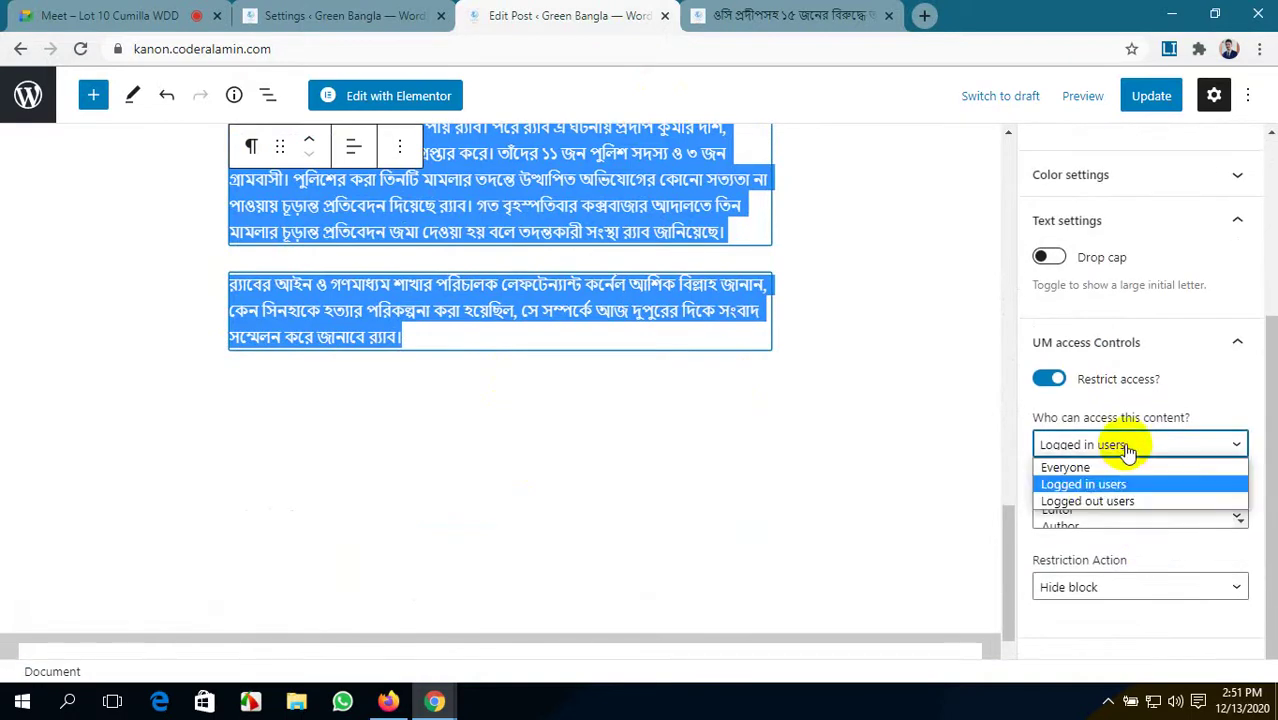
pyautogui.click(1090, 486)
pyautogui.scroll(-1, 620, 485)
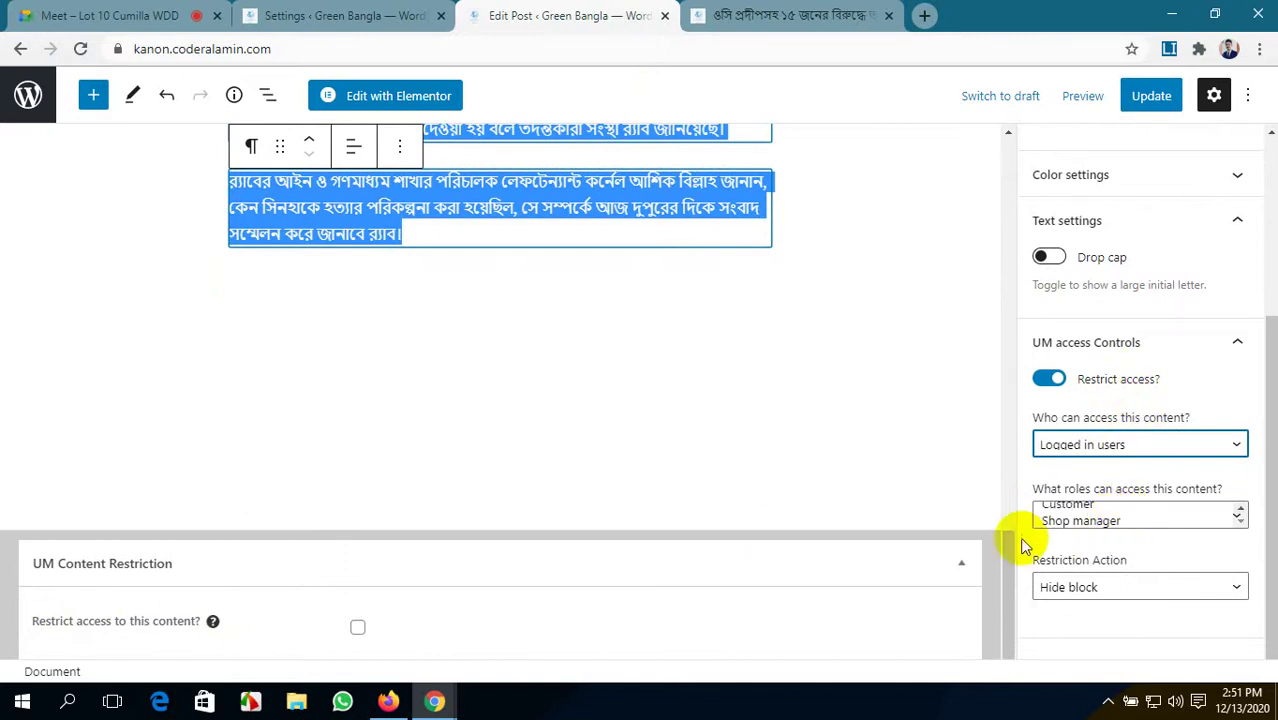
# - Update the post, switch to Firefox and reopen the newest blog post as a visitor to check which paragraphs are shown
pyautogui.click(1140, 98)
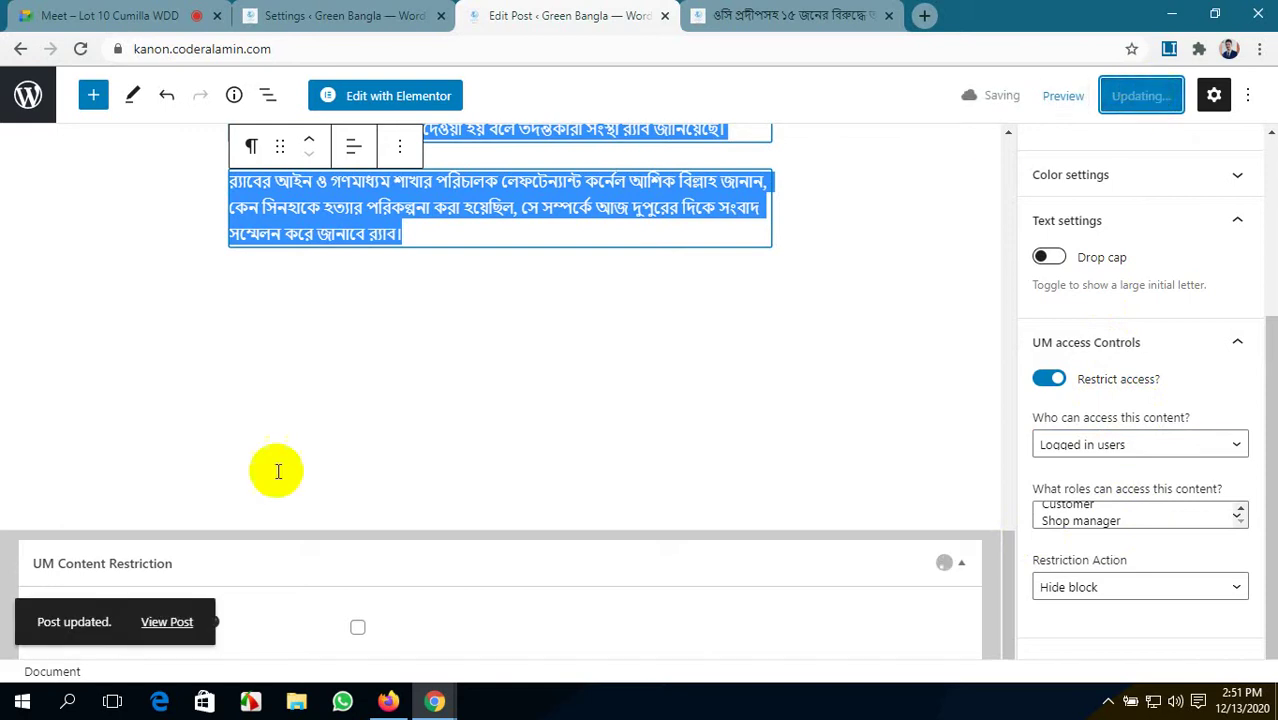
pyautogui.click(350, 625)
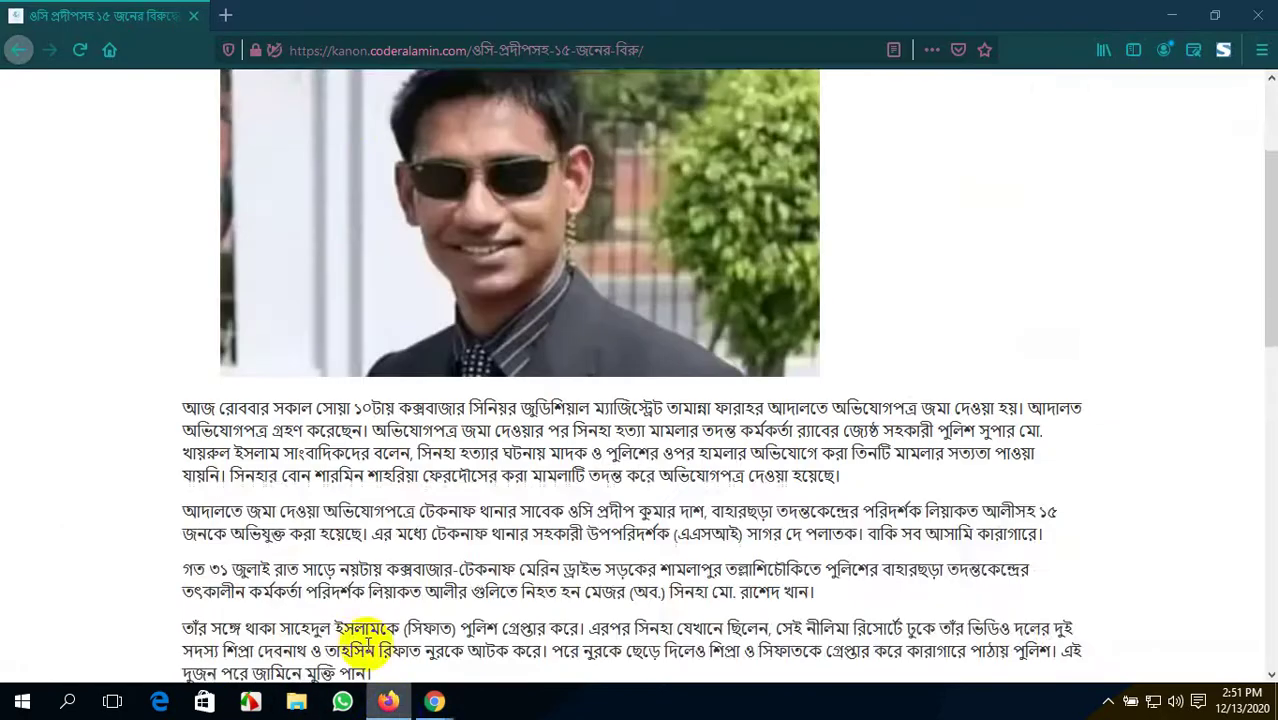
pyautogui.scroll(2, 345, 315)
pyautogui.click(612, 126)
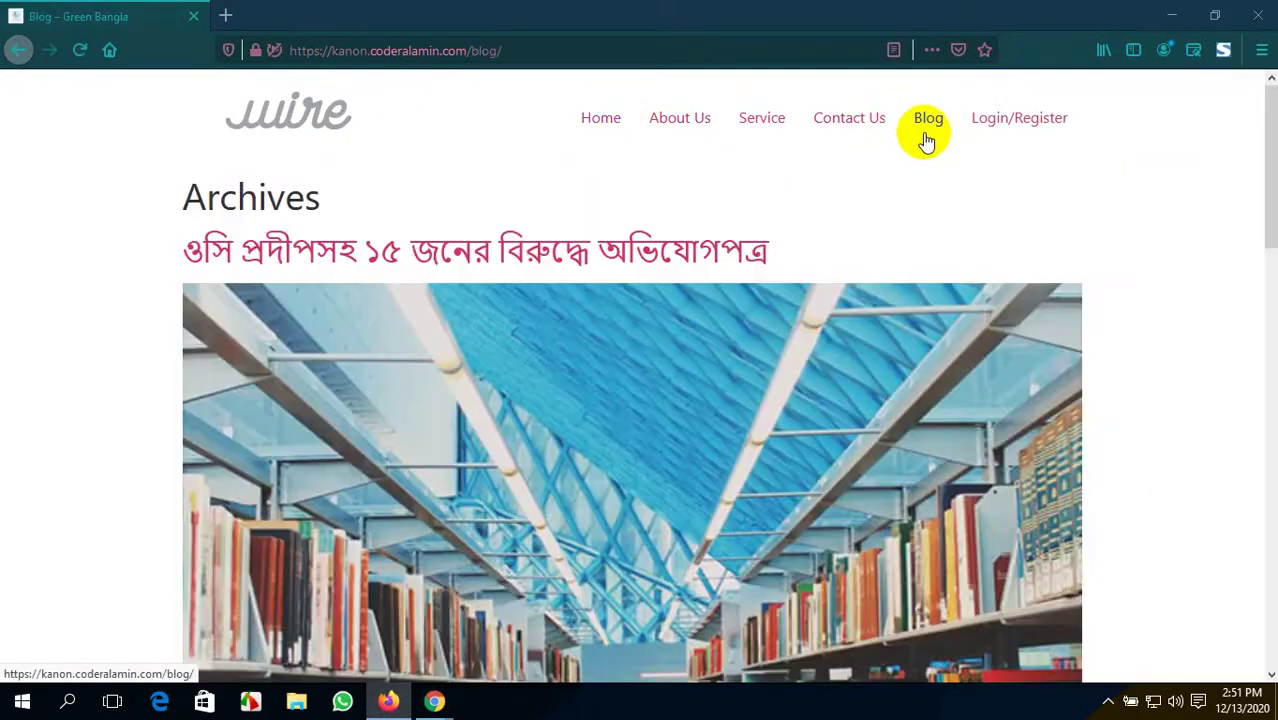
pyautogui.click(413, 462)
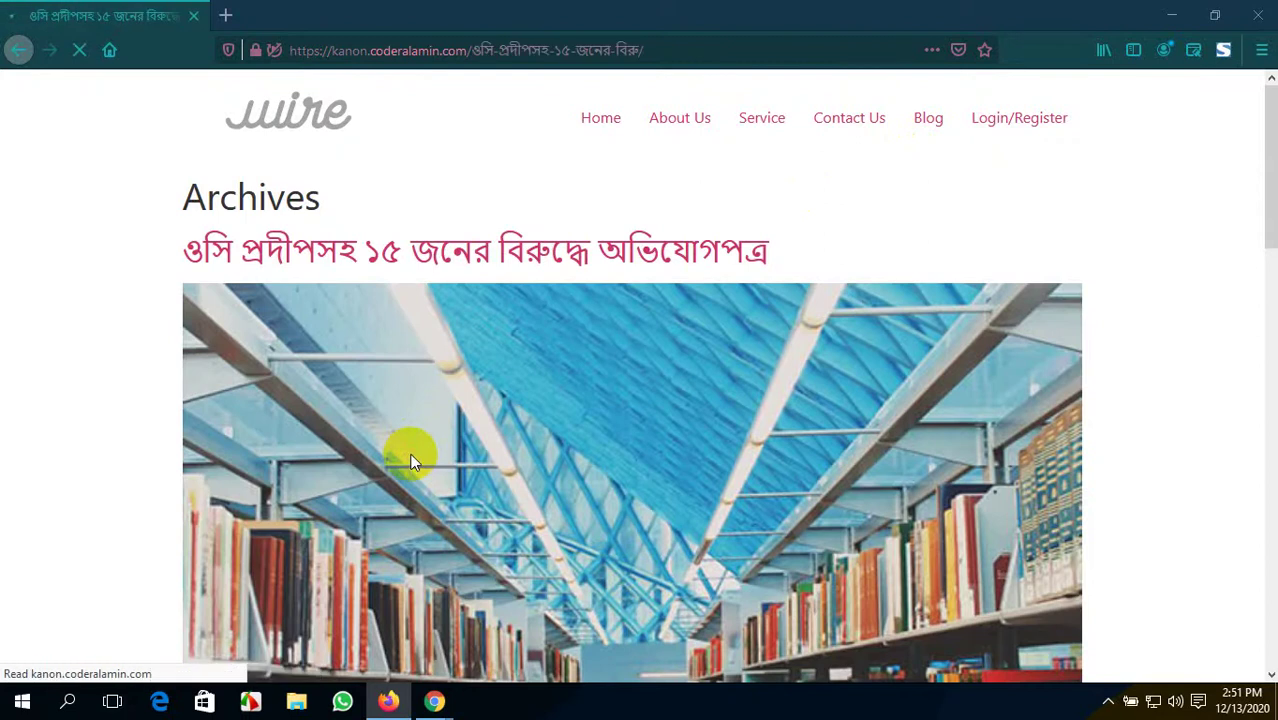
pyautogui.scroll(-10, 413, 461)
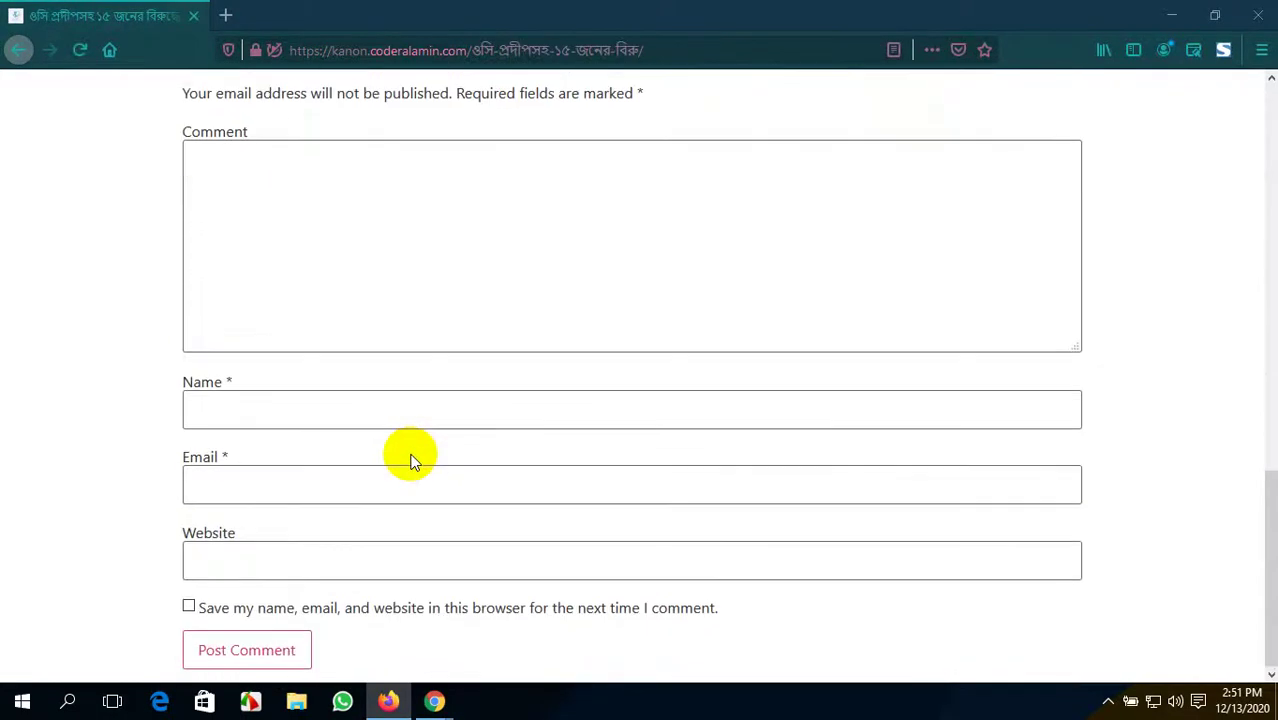
pyautogui.scroll(20, 413, 461)
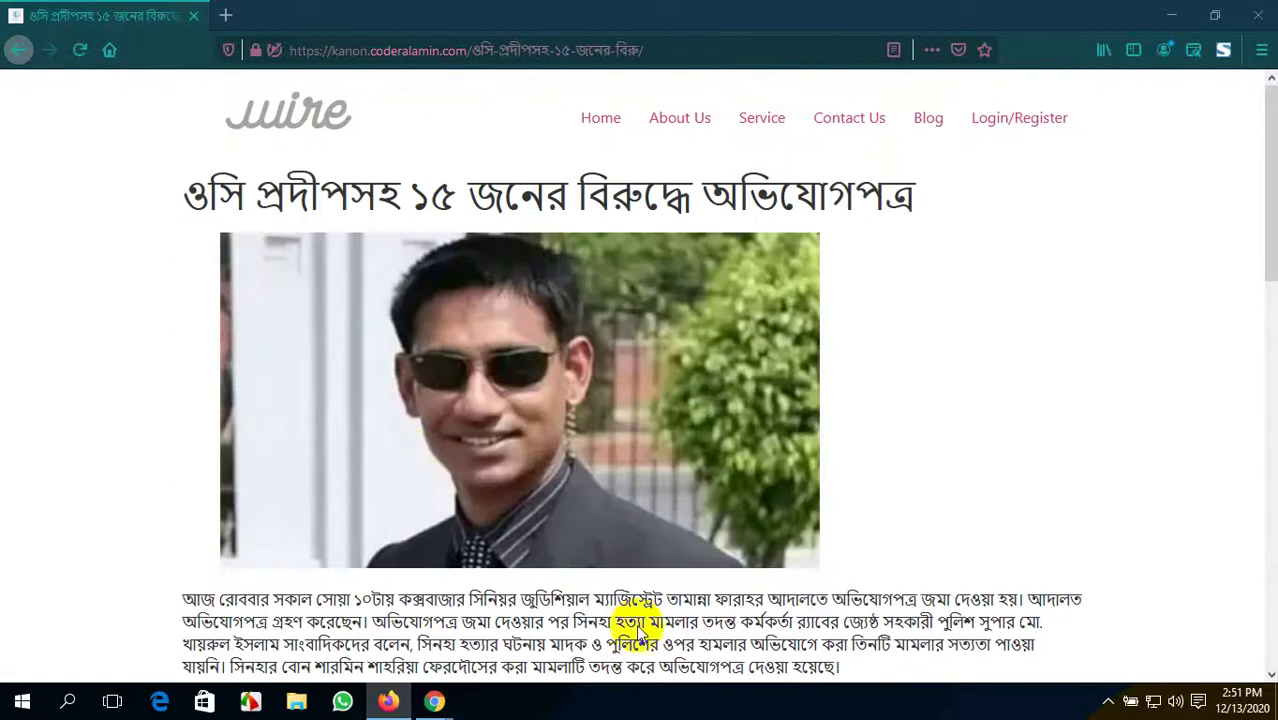
# - Return to the post editor in Chrome, restrict the photo block's access to Logged in users and update the post
pyautogui.moveTo(440, 700)
pyautogui.click(415, 630)
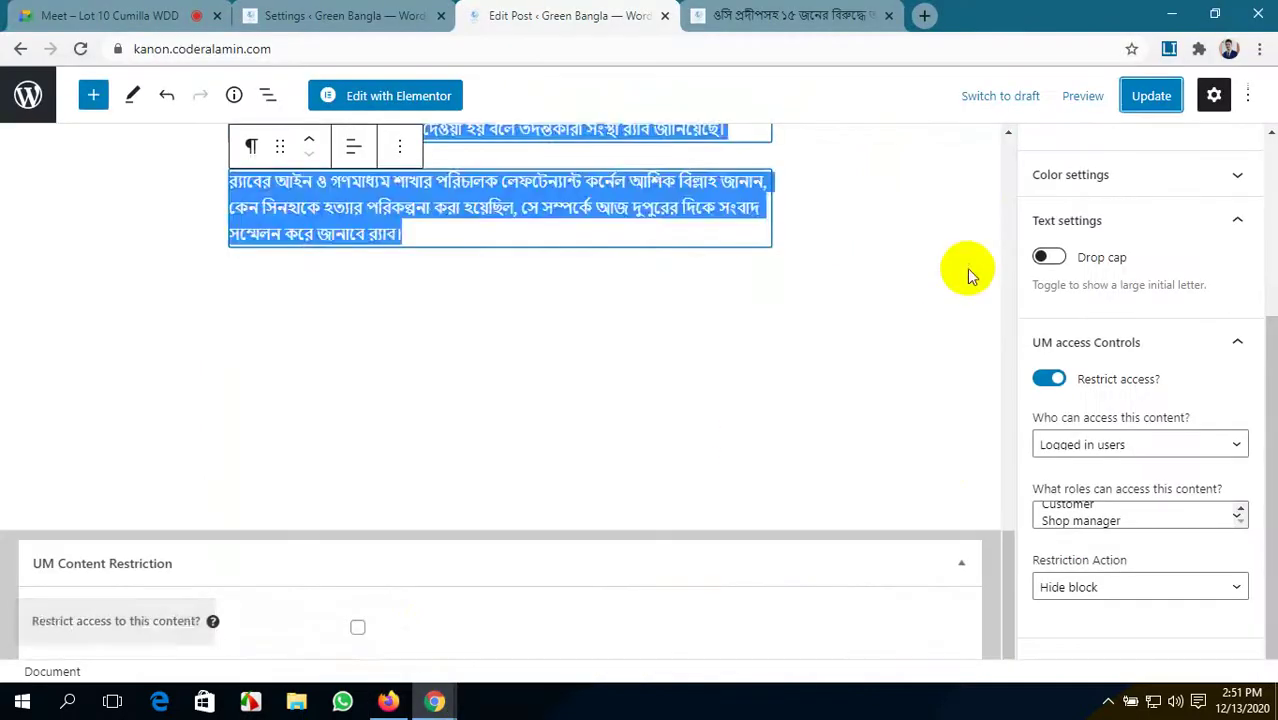
pyautogui.click(748, 332)
pyautogui.scroll(5, 748, 330)
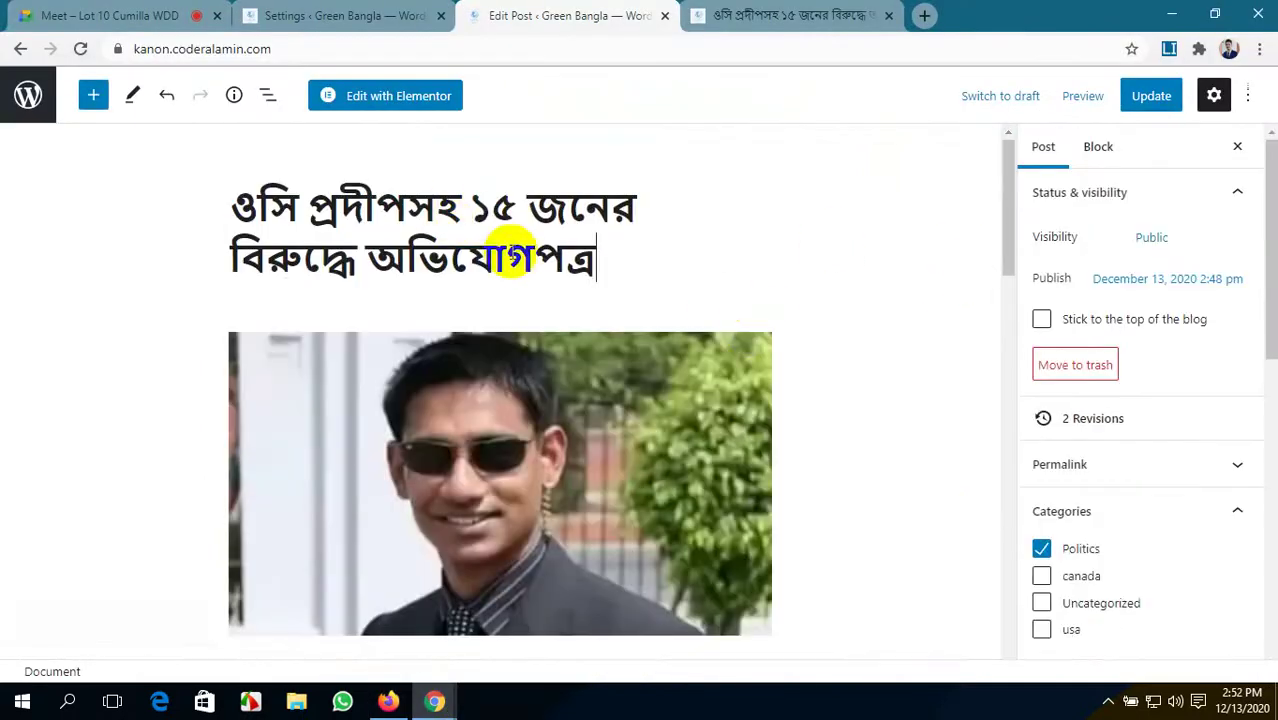
pyautogui.click(523, 447)
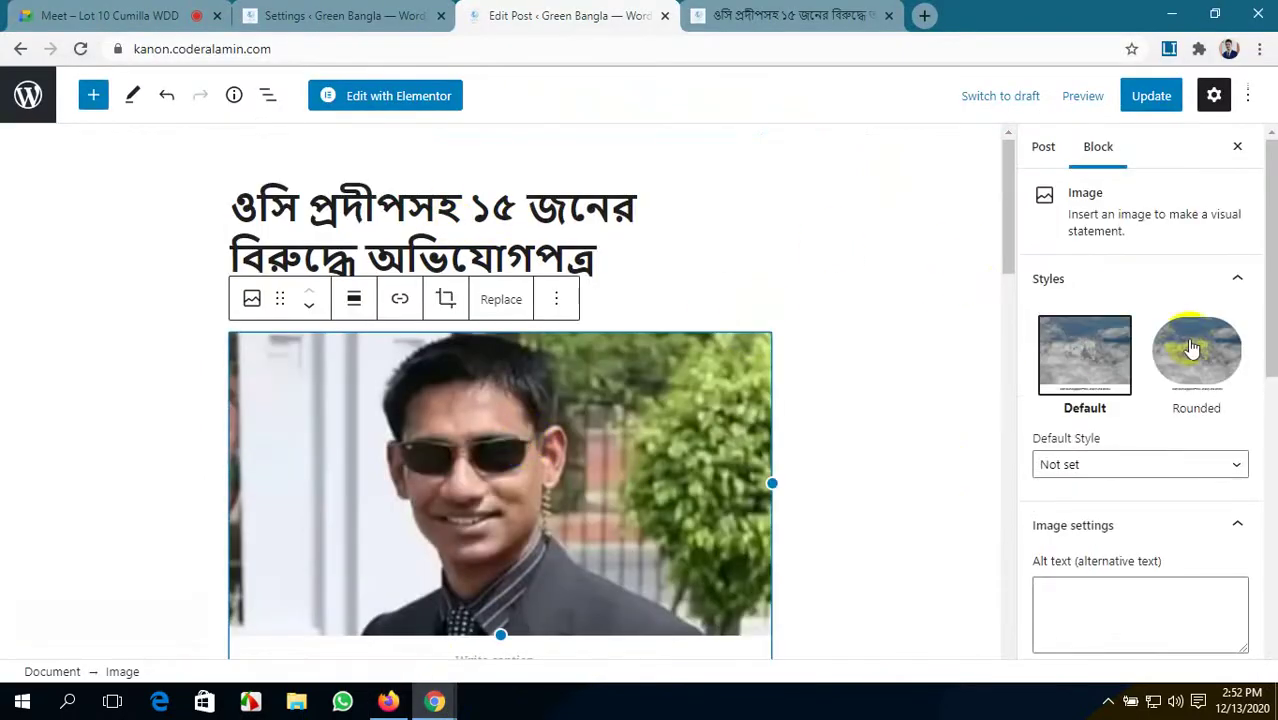
pyautogui.scroll(-5, 1190, 343)
pyautogui.scroll(-2, 1192, 343)
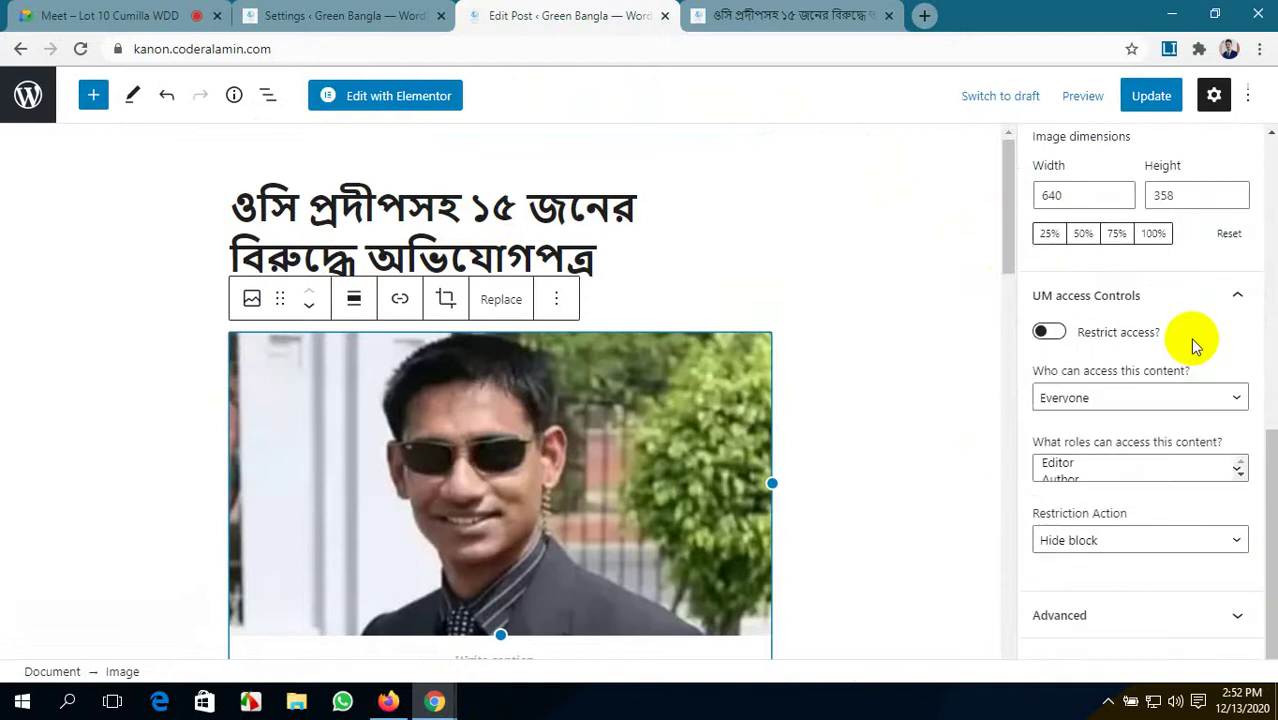
pyautogui.click(1043, 334)
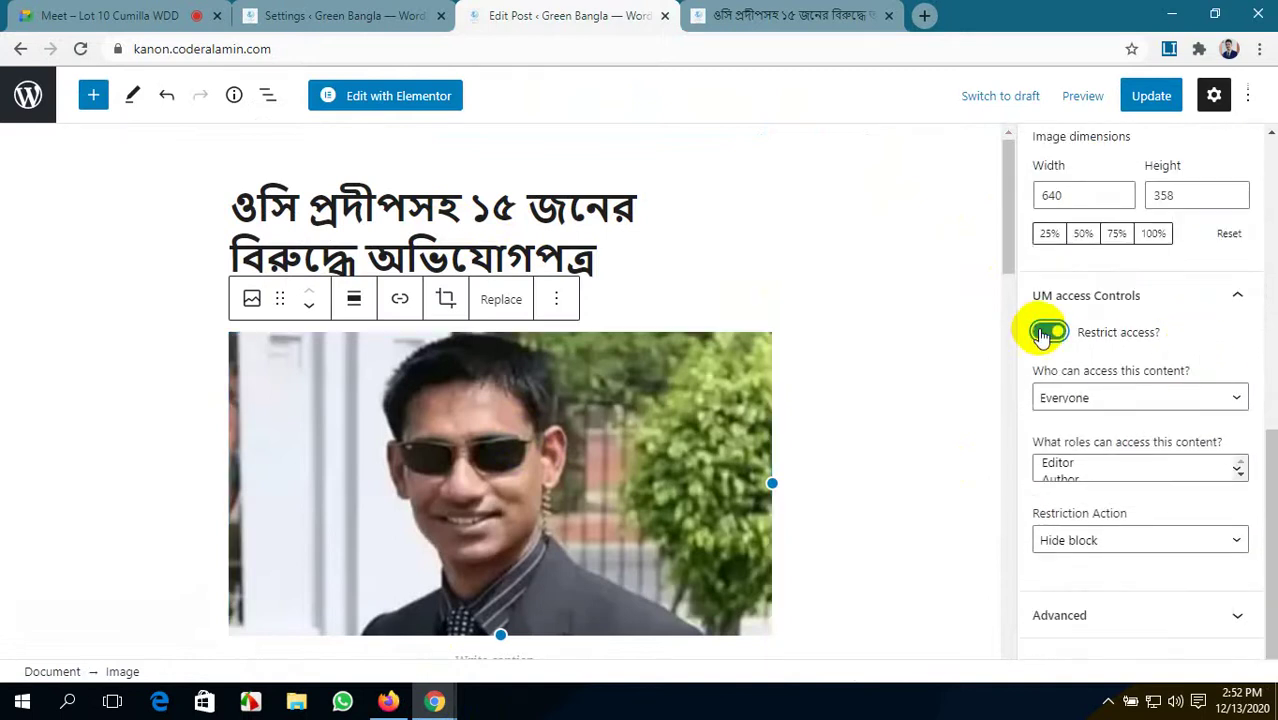
pyautogui.click(1168, 400)
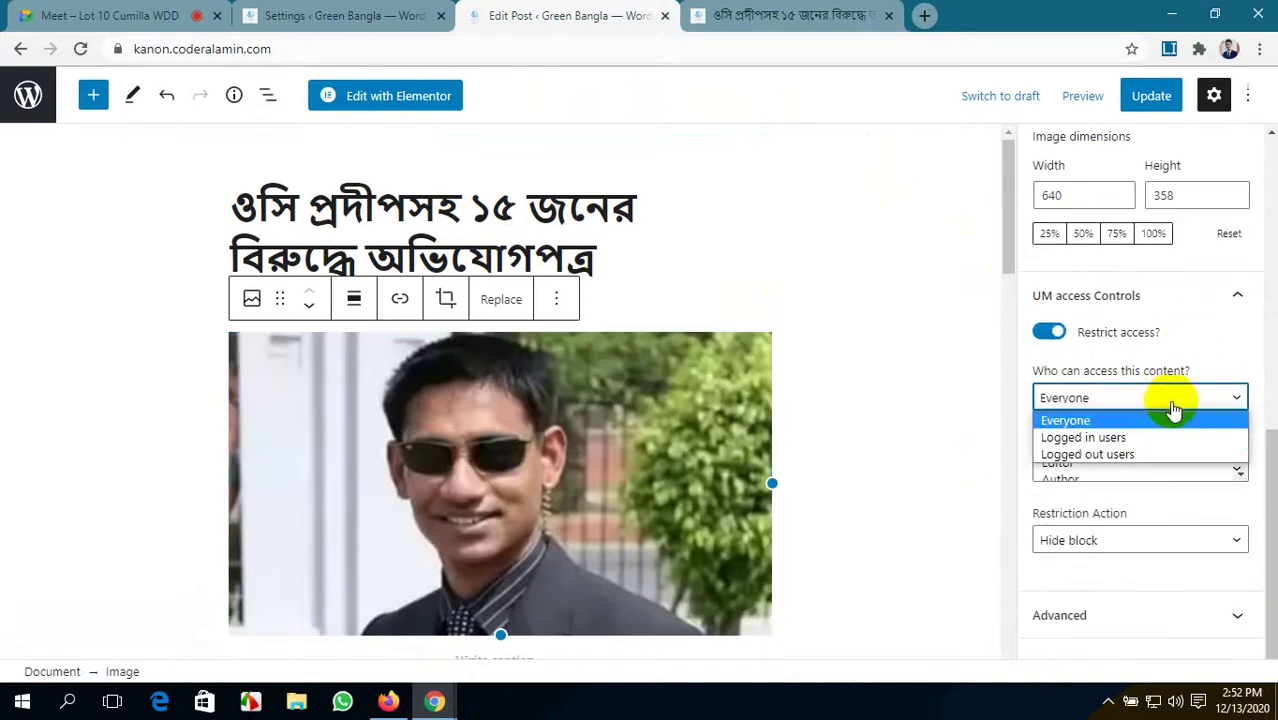
pyautogui.click(1129, 440)
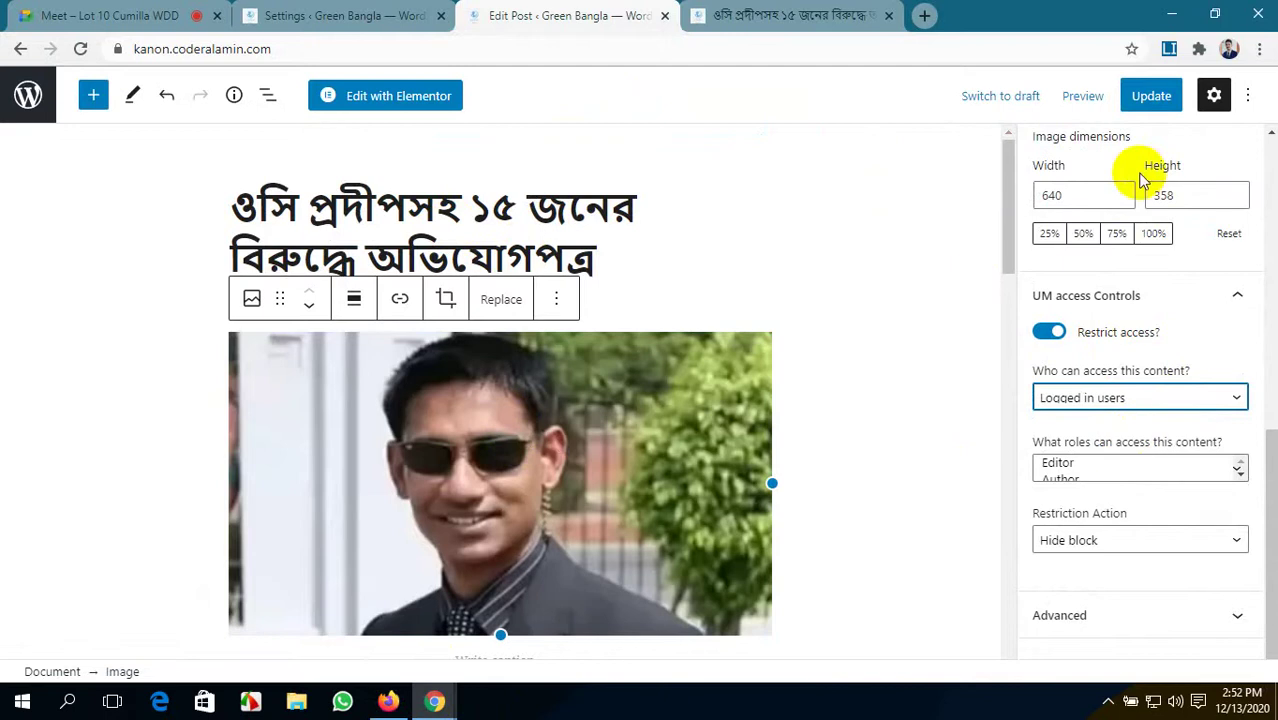
pyautogui.click(1130, 104)
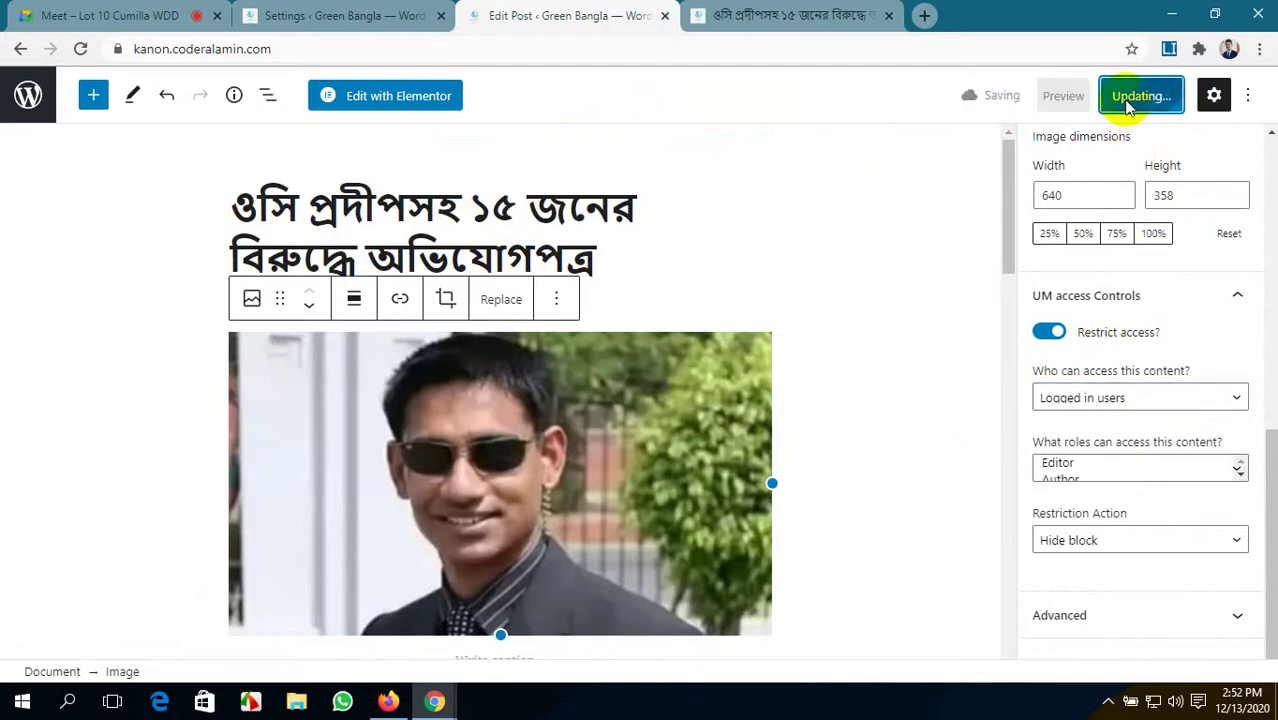
# - Switch to Firefox, reload the post as a visitor and check whether the photo and paragraphs are shown
pyautogui.click(387, 705)
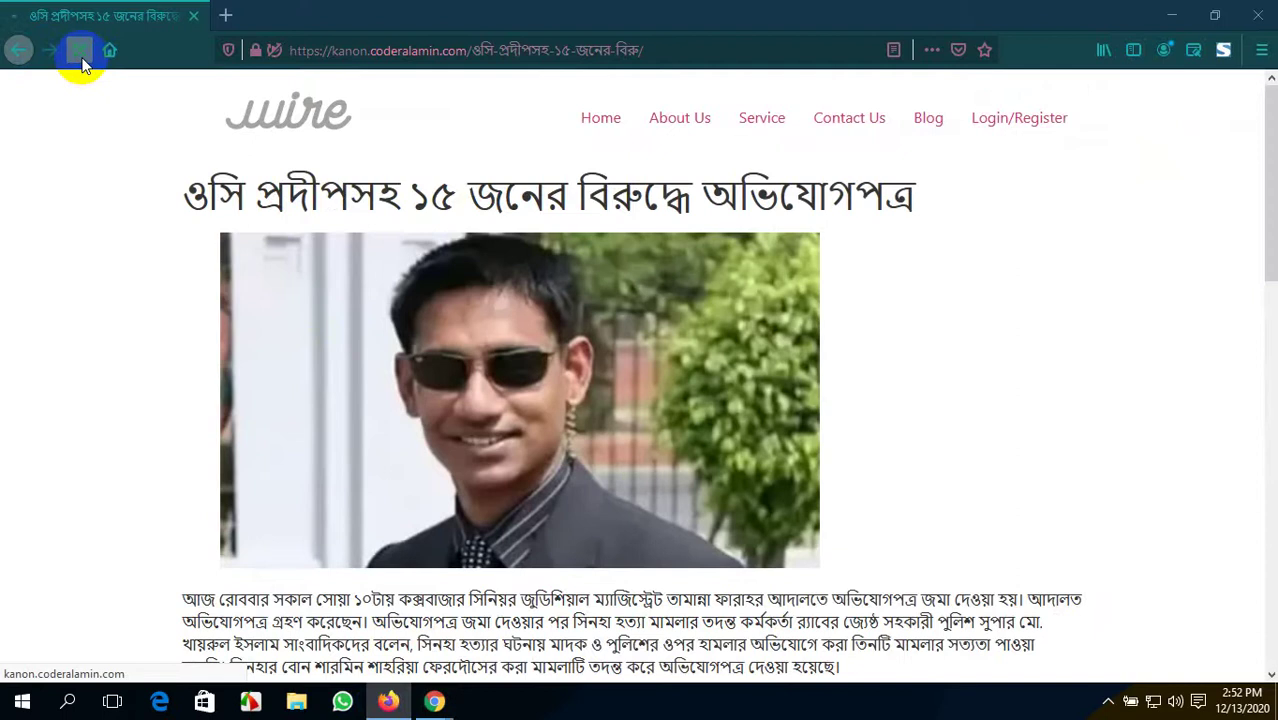
pyautogui.click(80, 55)
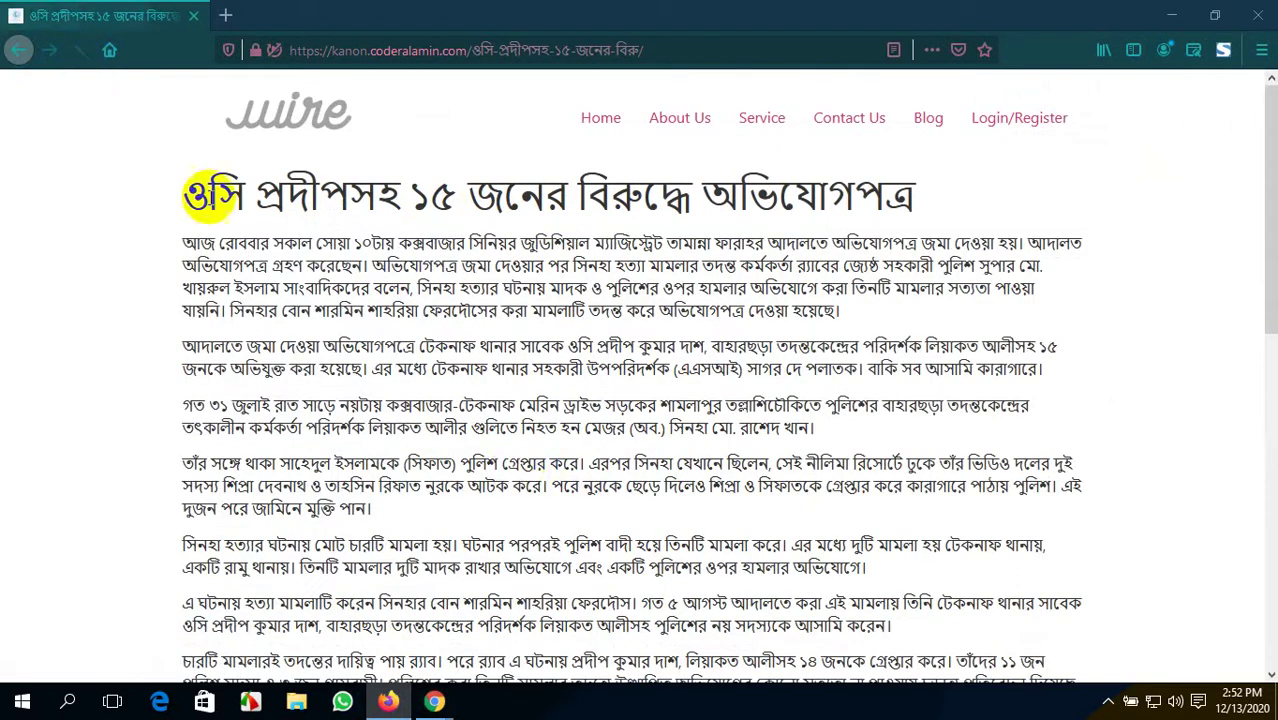
pyautogui.scroll(-15, 514, 465)
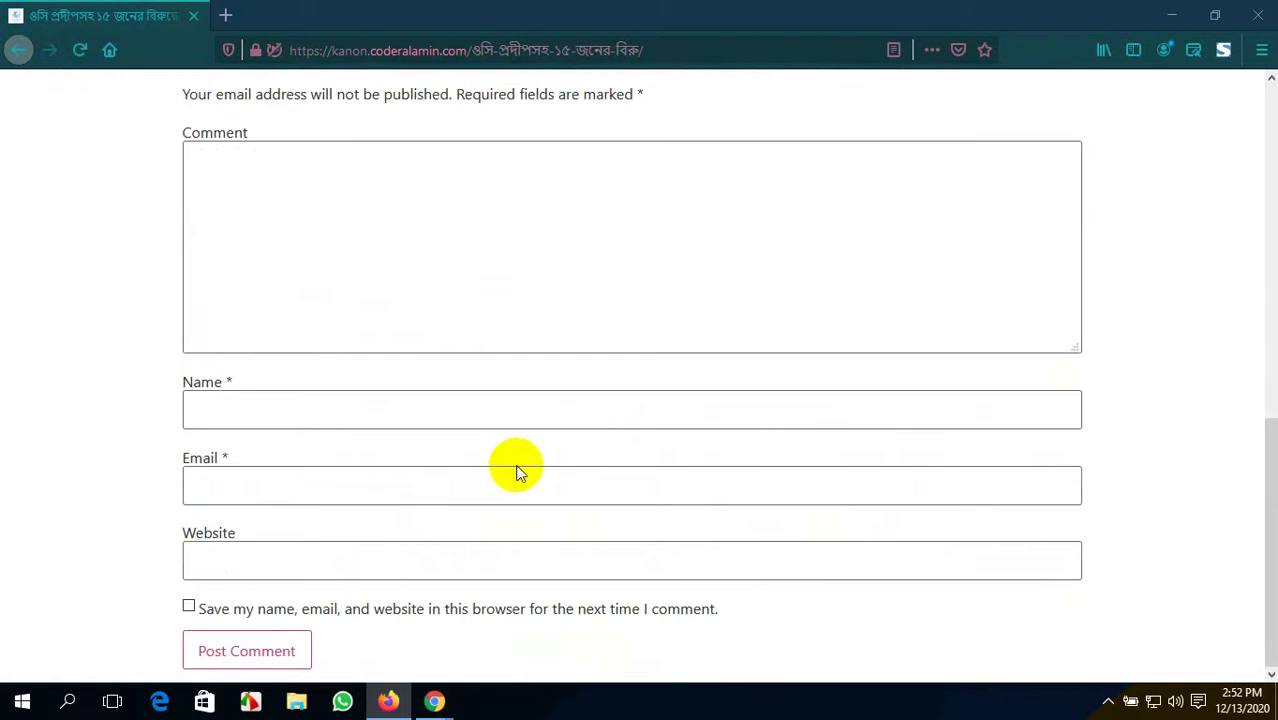
pyautogui.scroll(15, 516, 466)
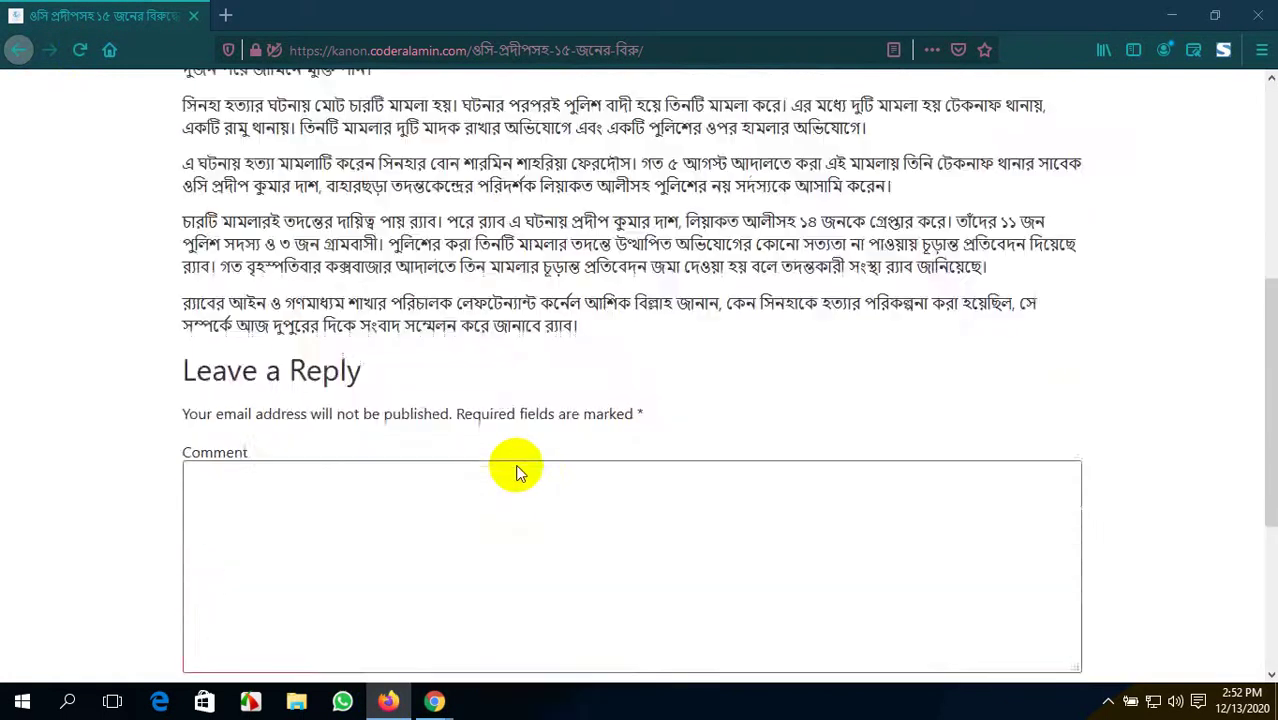
# - Return to the post editor in Chrome and compare the UM access Controls of the first two paragraphs below the photo
pyautogui.moveTo(437, 688)
pyautogui.click(414, 634)
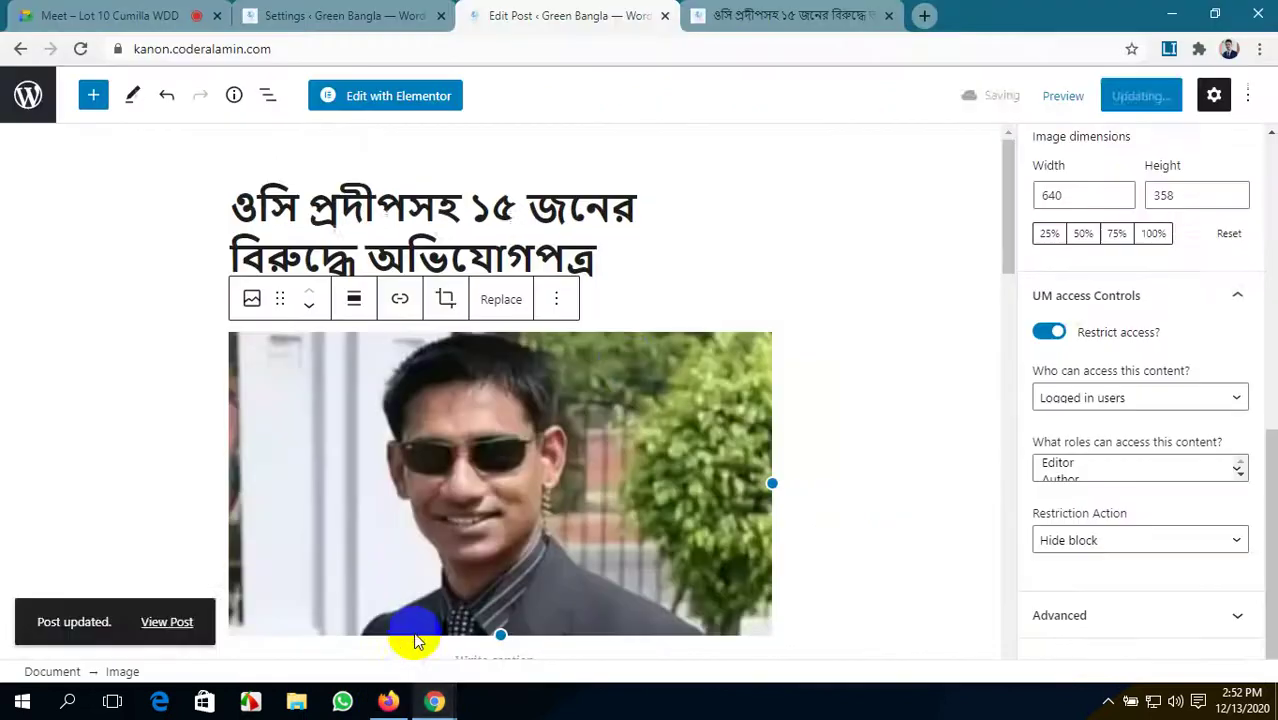
pyautogui.scroll(-4, 560, 390)
pyautogui.click(494, 381)
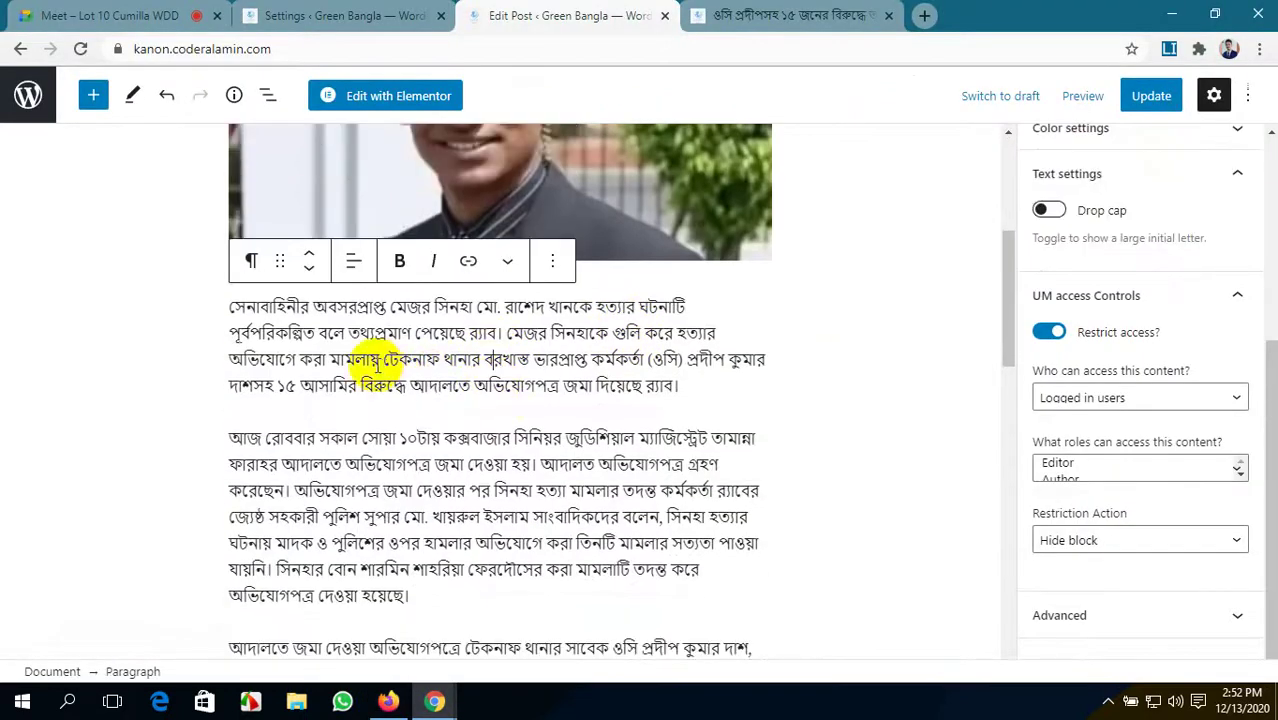
pyautogui.click(328, 450)
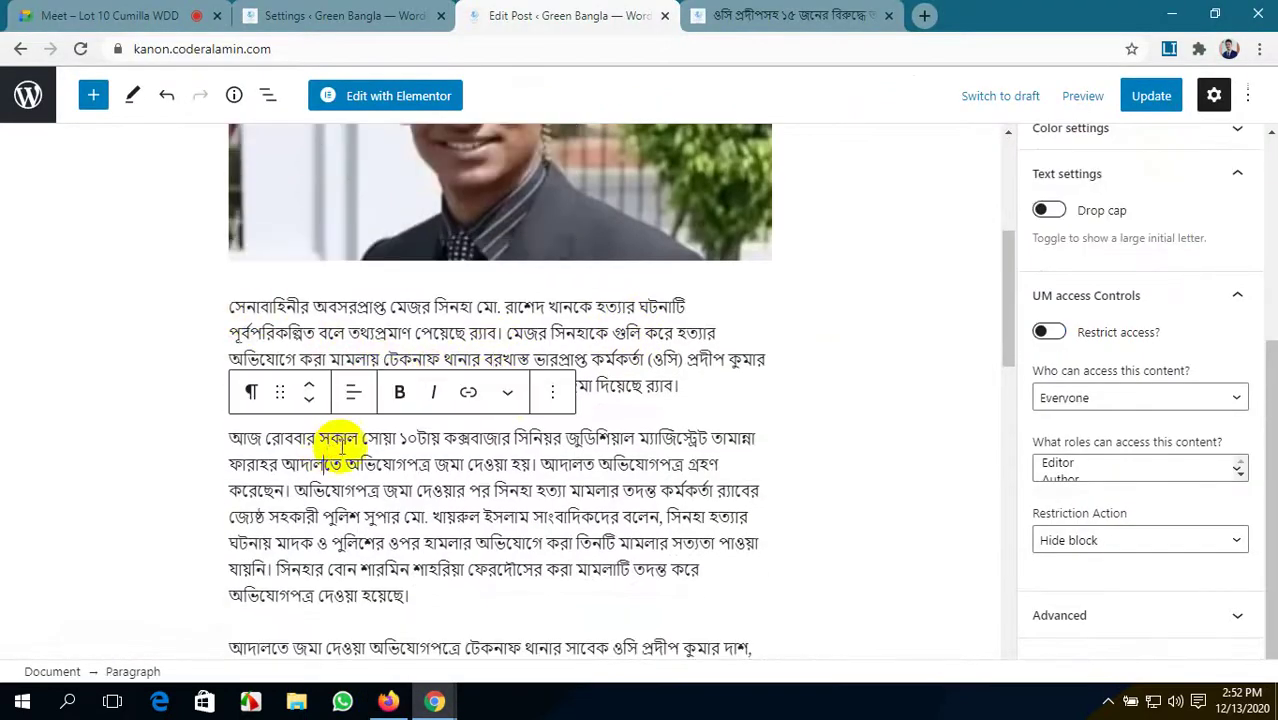
pyautogui.click(705, 390)
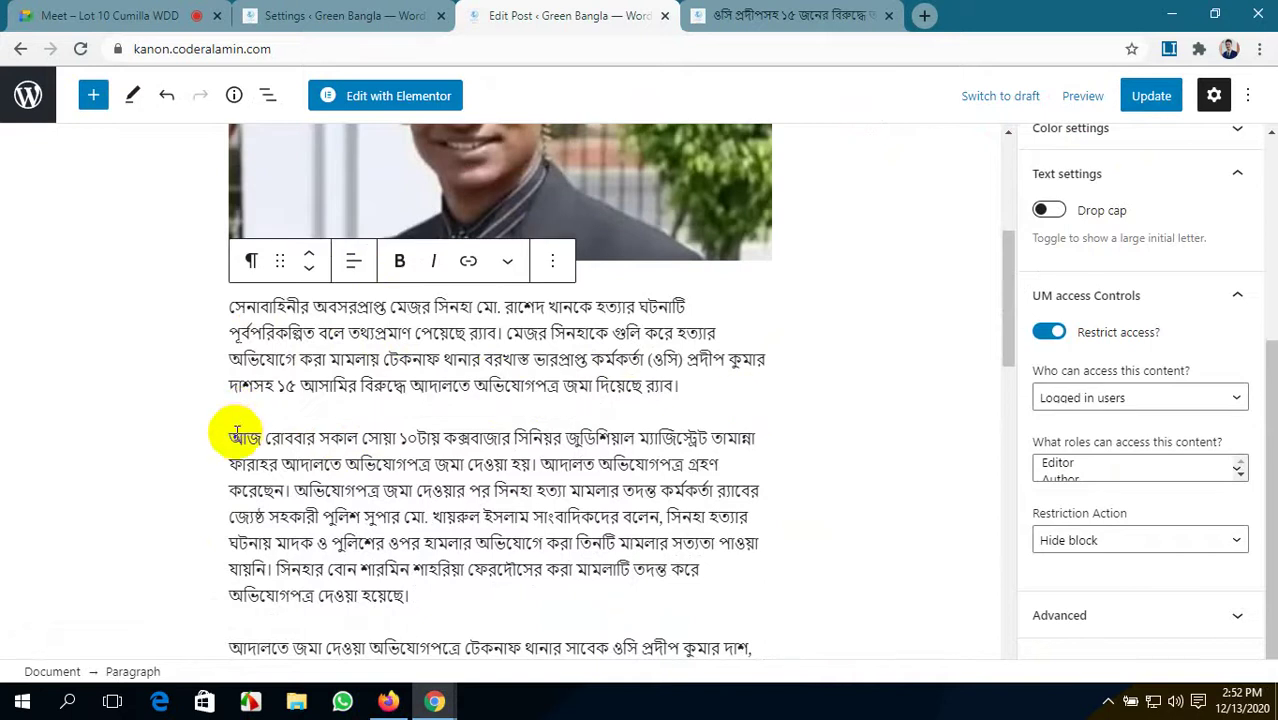
# - Merge all the text paragraphs below the photo into the first, restricted paragraph so they form a single block
pyautogui.click(236, 434)
pyautogui.press('BackSpace')
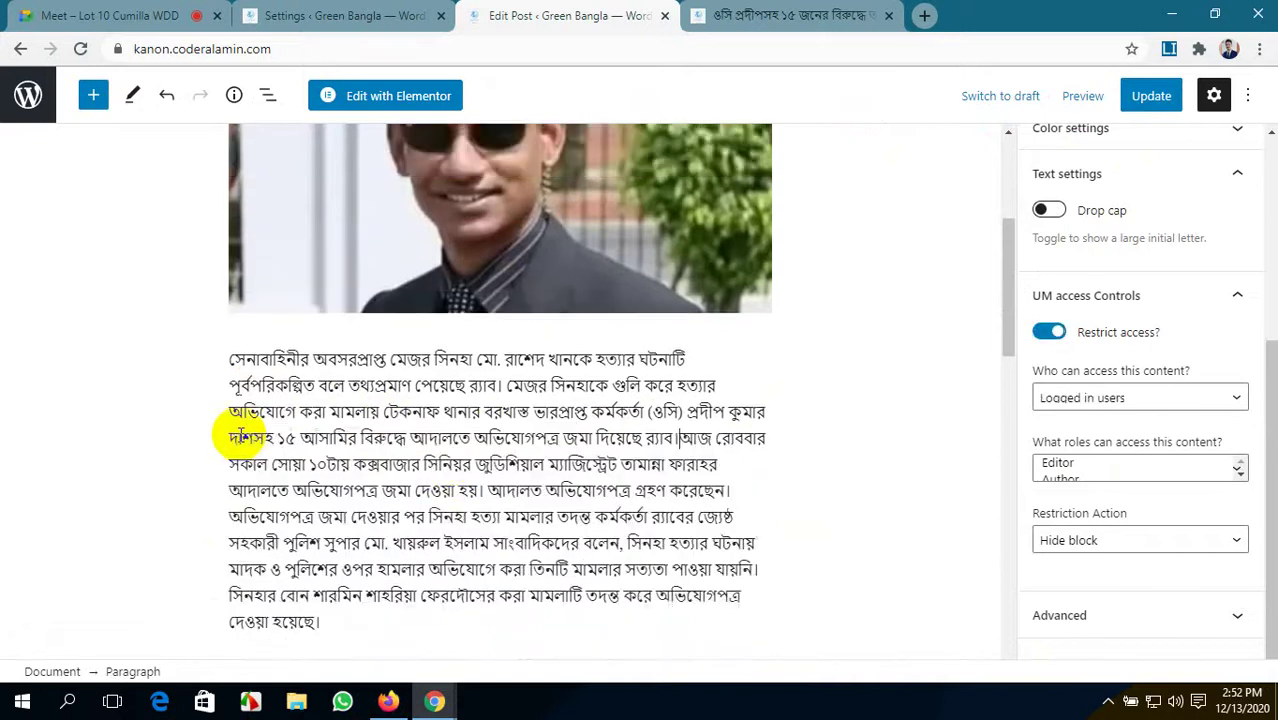
pyautogui.scroll(-2, 380, 455)
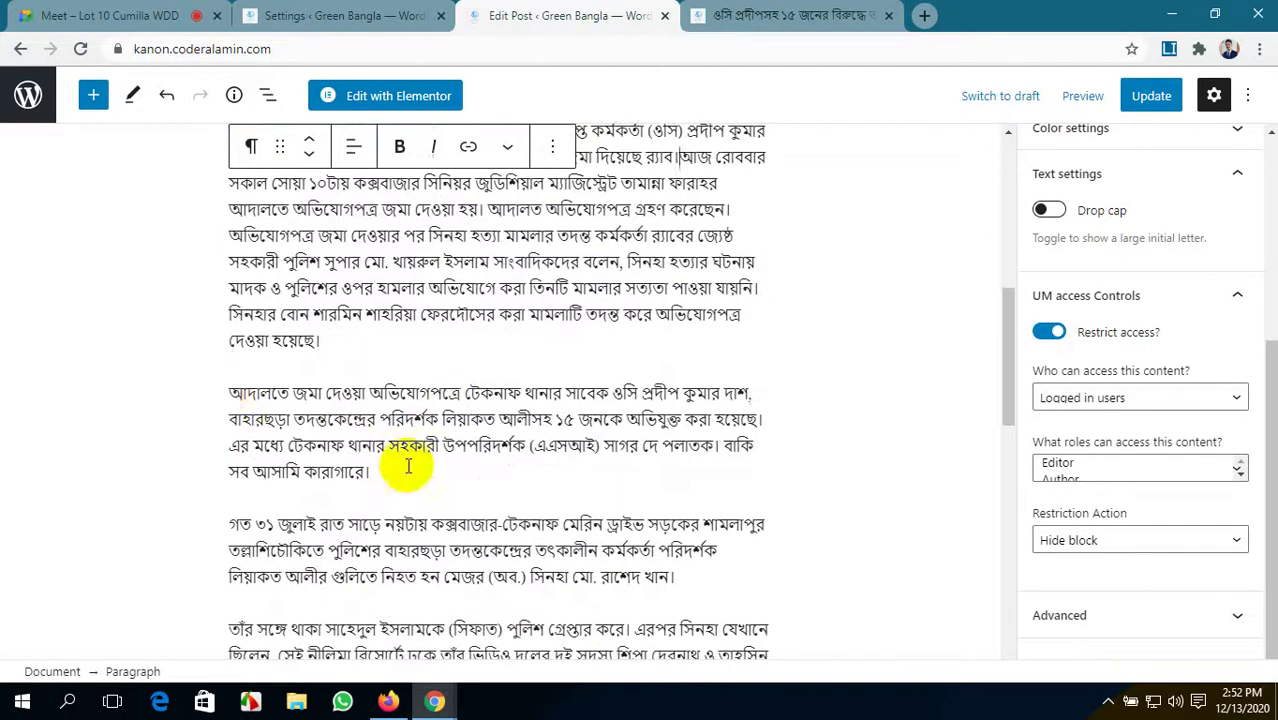
pyautogui.click(228, 392)
pyautogui.press('BackSpace')
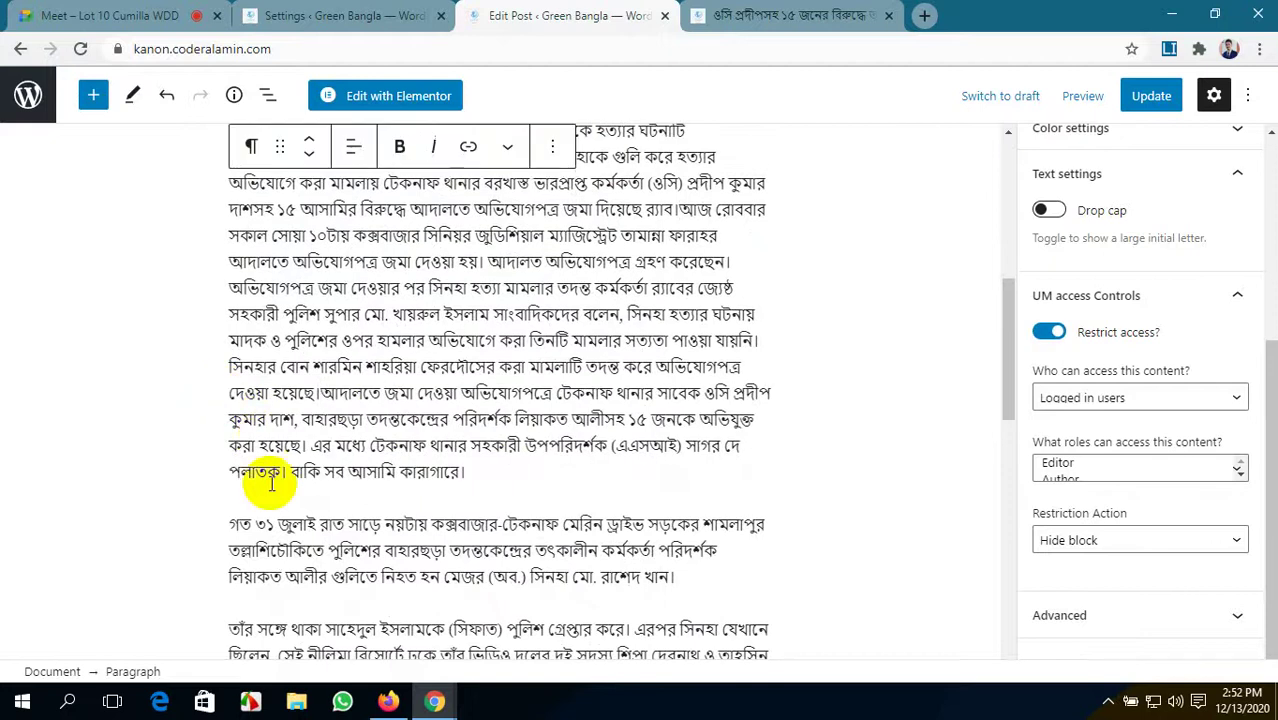
pyautogui.click(230, 523)
pyautogui.press('BackSpace')
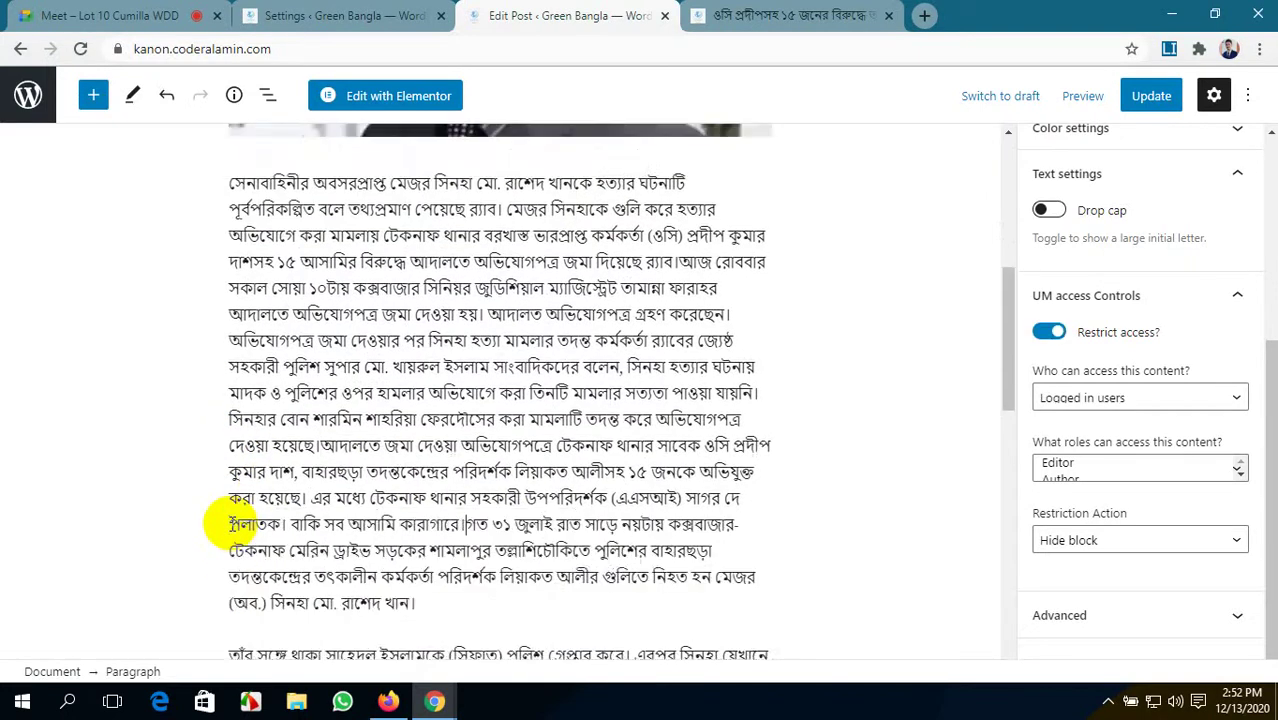
pyautogui.scroll(-3, 215, 305)
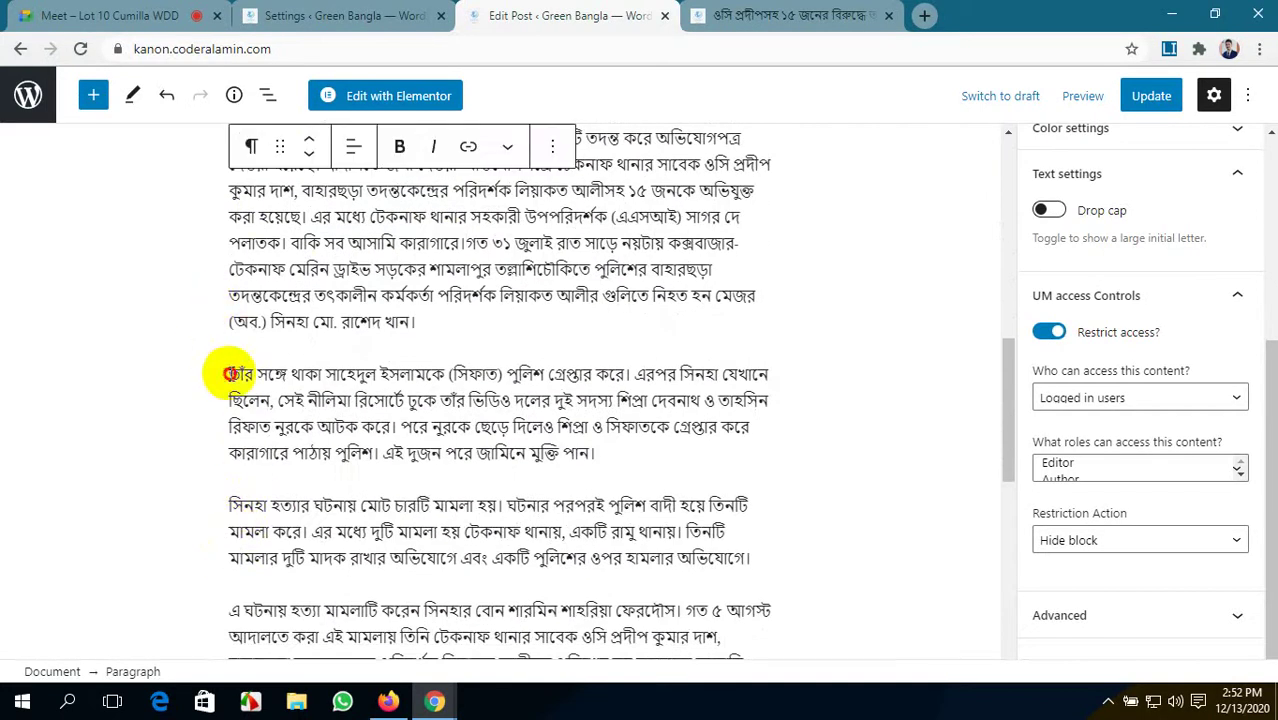
pyautogui.click(230, 374)
pyautogui.press('BackSpace')
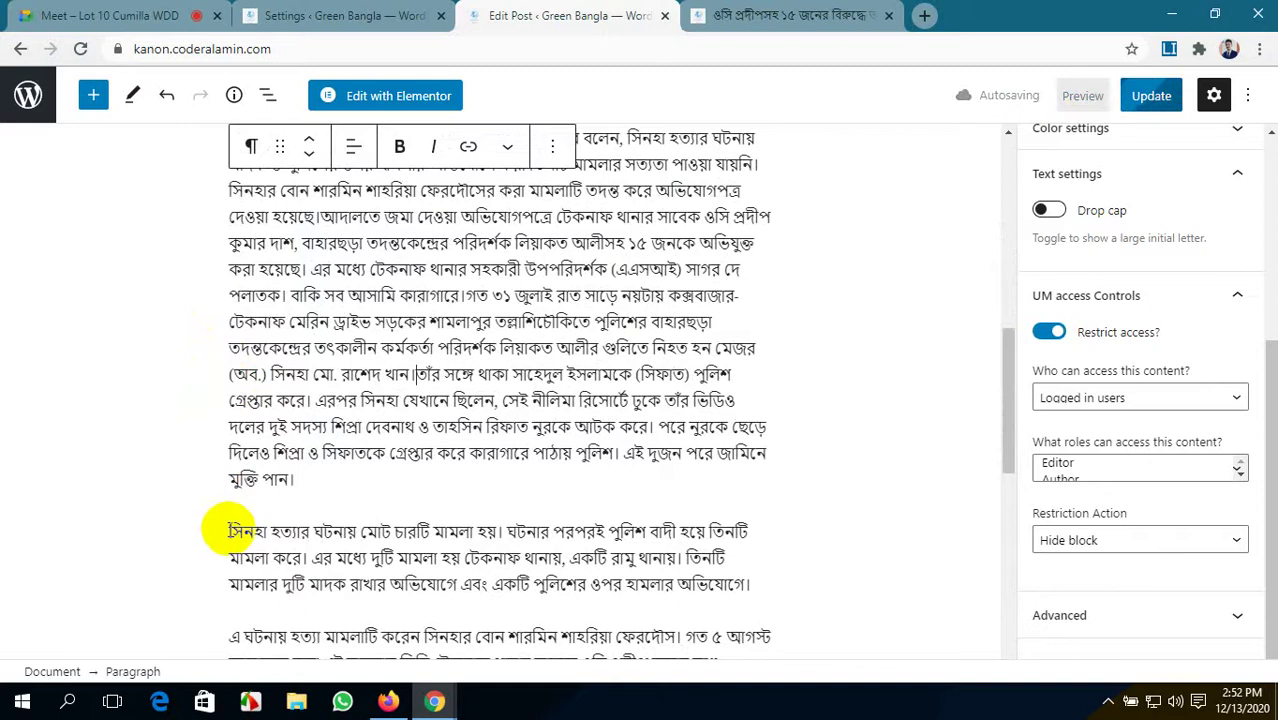
pyautogui.click(230, 531)
pyautogui.press('BackSpace')
pyautogui.scroll(-3, 310, 420)
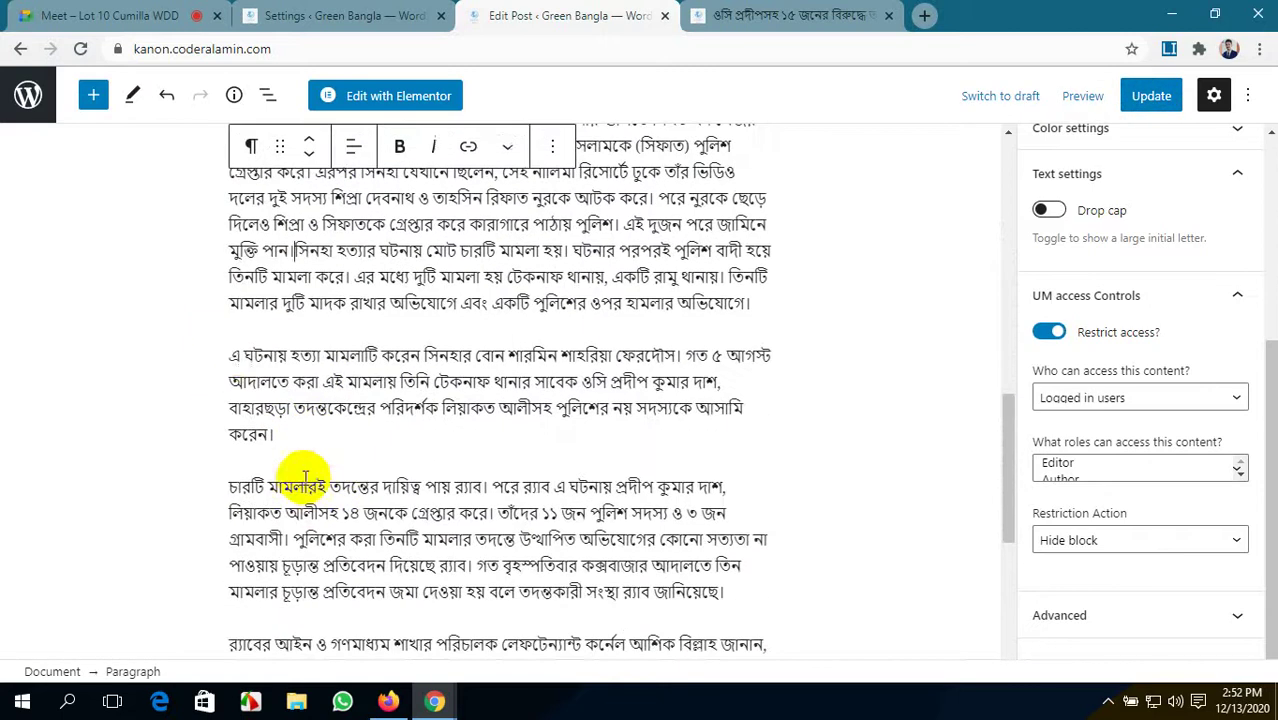
pyautogui.click(231, 355)
pyautogui.press('BackSpace')
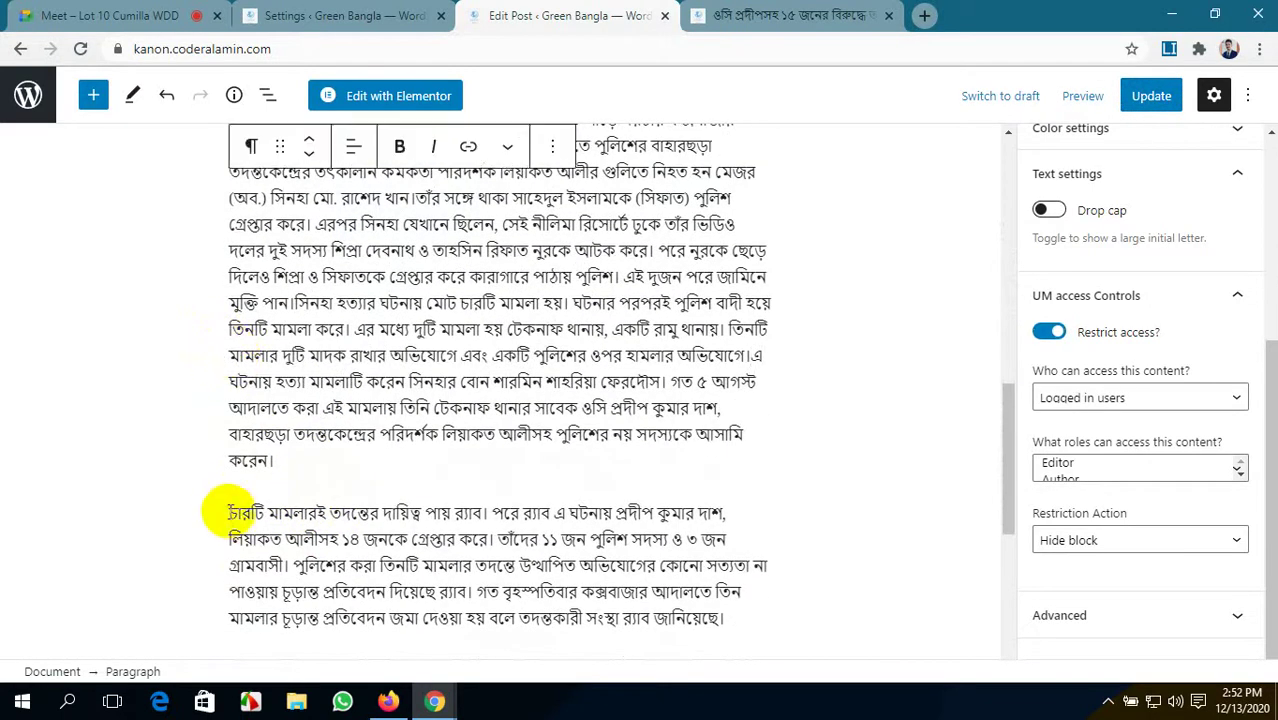
pyautogui.click(229, 513)
pyautogui.press('BackSpace')
pyautogui.scroll(-3, 228, 505)
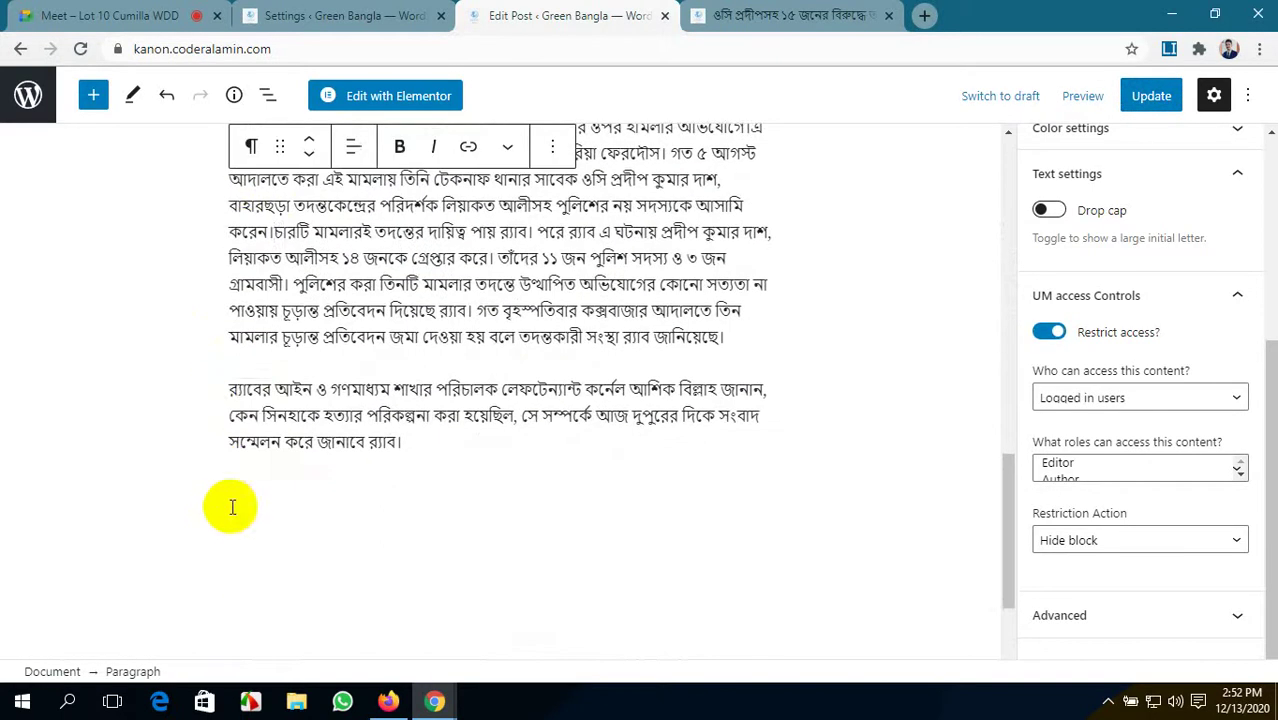
pyautogui.click(230, 392)
pyautogui.press('BackSpace')
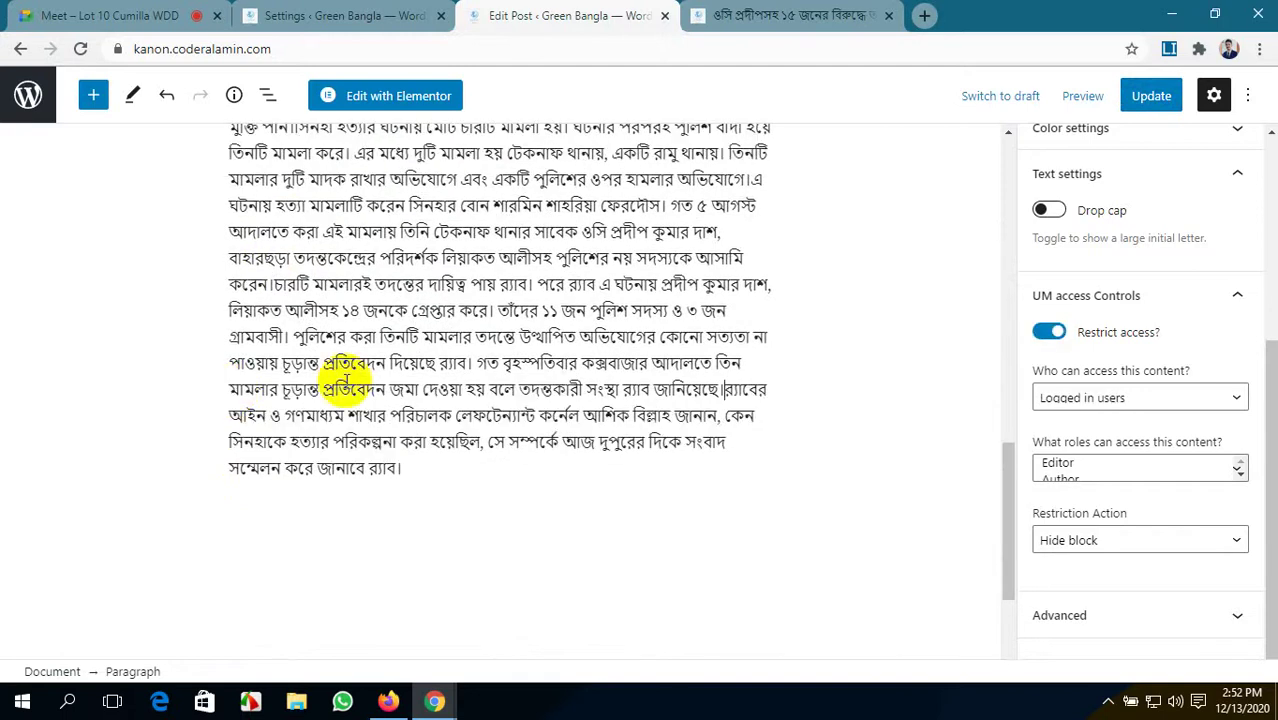
# - Set who can access the merged paragraph to Logged in users and update the post
pyautogui.scroll(5, 400, 340)
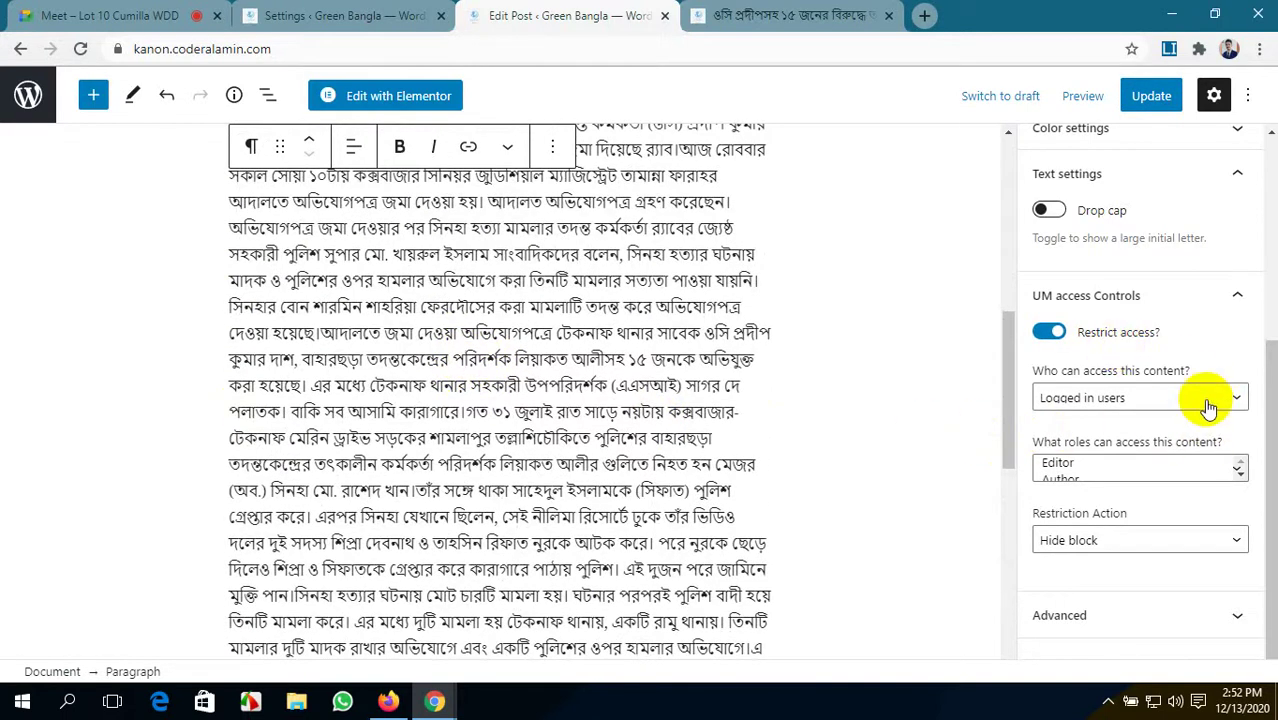
pyautogui.click(1138, 398)
pyautogui.click(1140, 435)
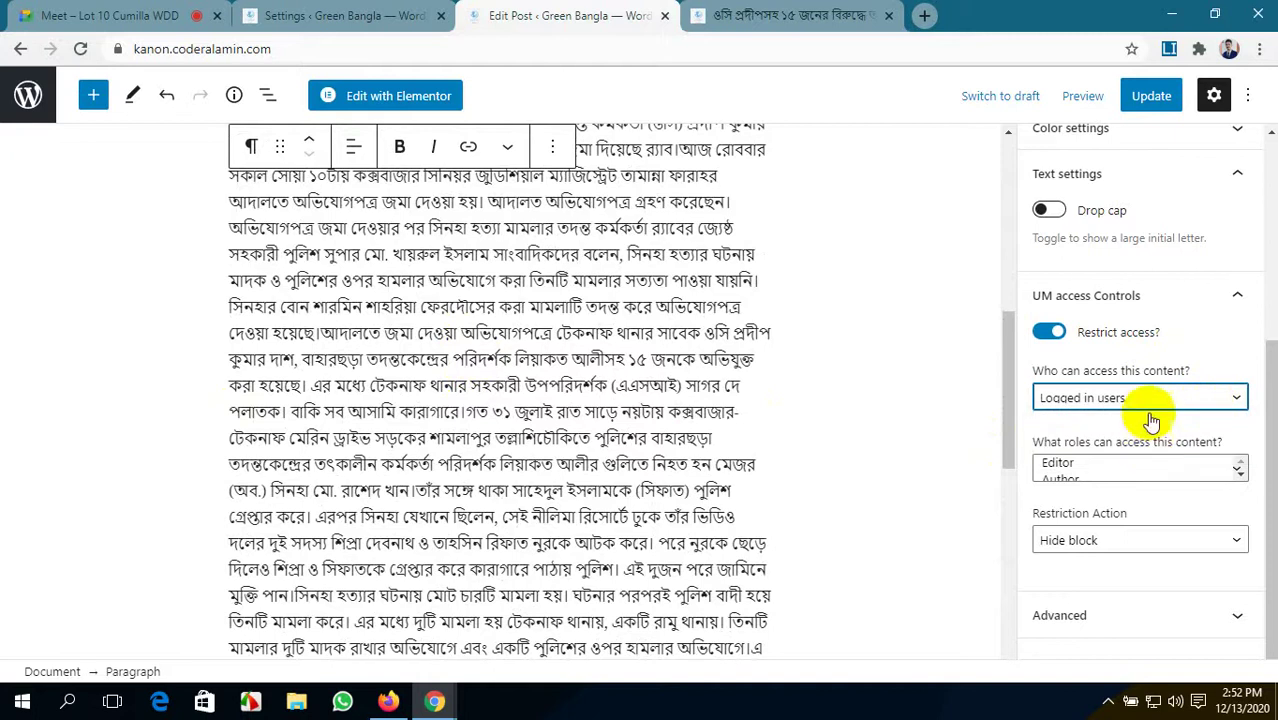
pyautogui.click(1152, 97)
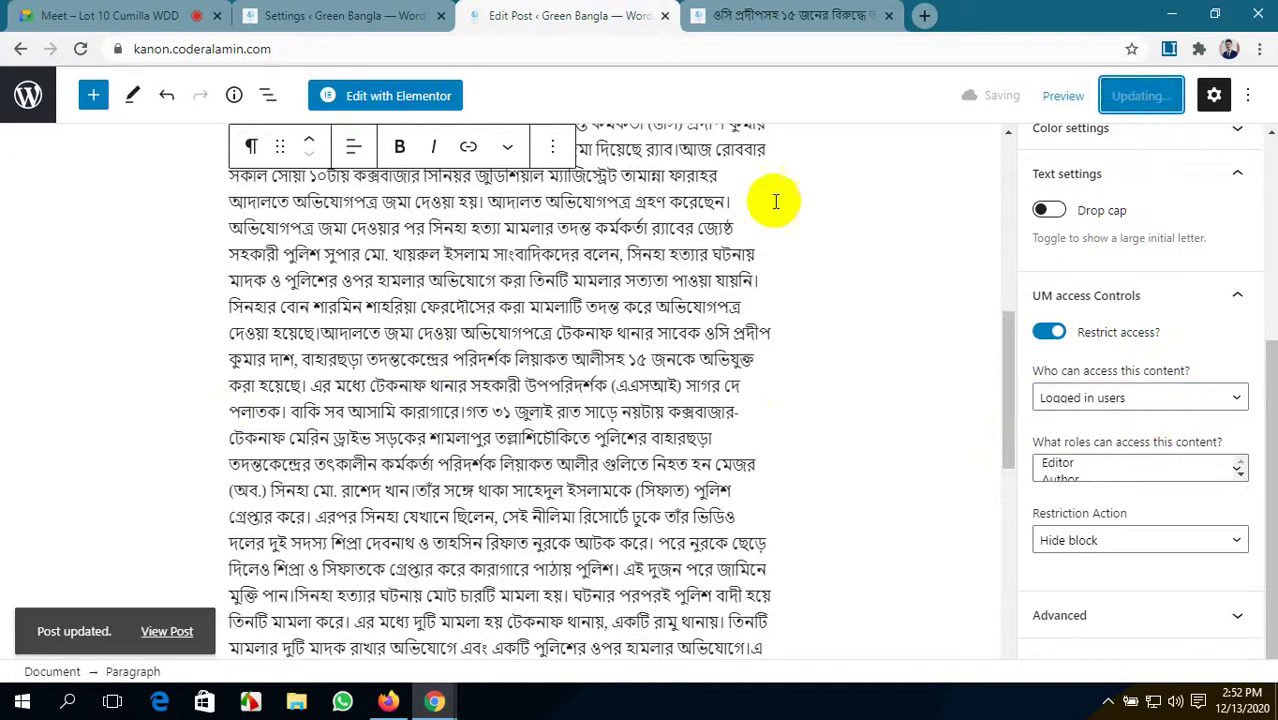
# - Switch to Firefox and check whether the post hides the photo and the merged paragraph from a visitor
pyautogui.scroll(4, 500, 408)
pyautogui.scroll(-1, 480, 410)
pyautogui.scroll(-3, 480, 410)
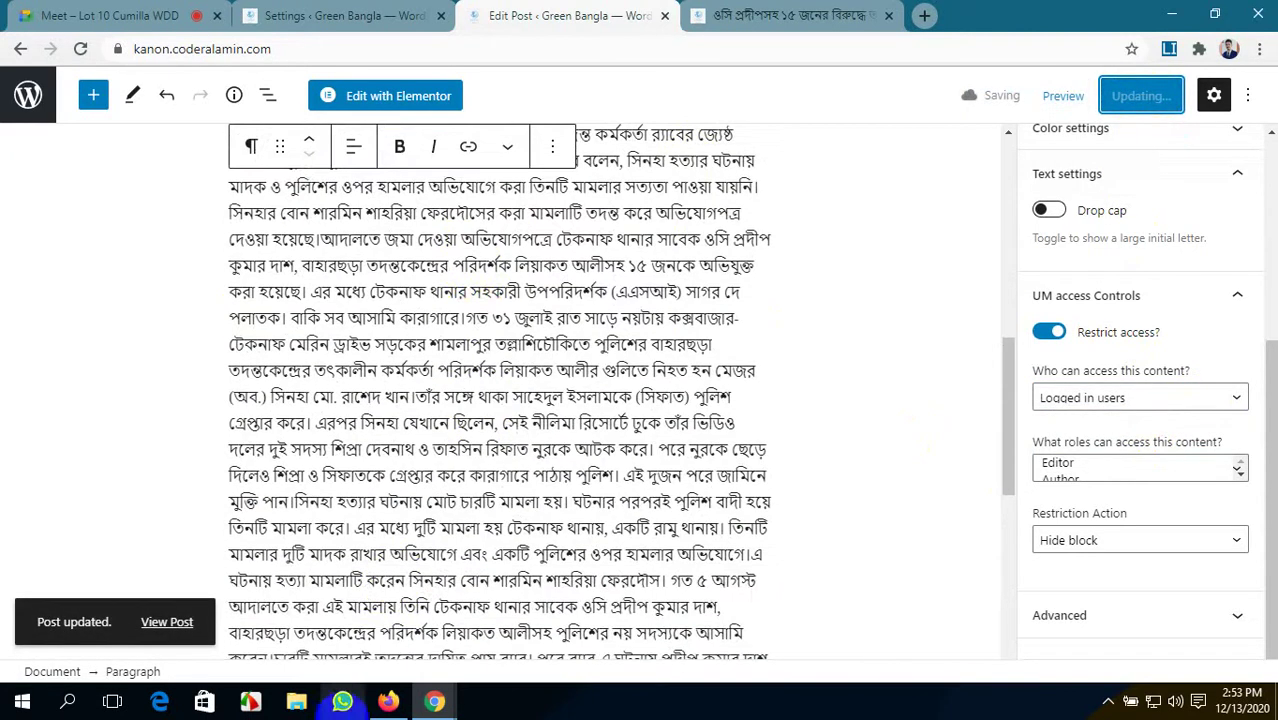
pyautogui.click(388, 701)
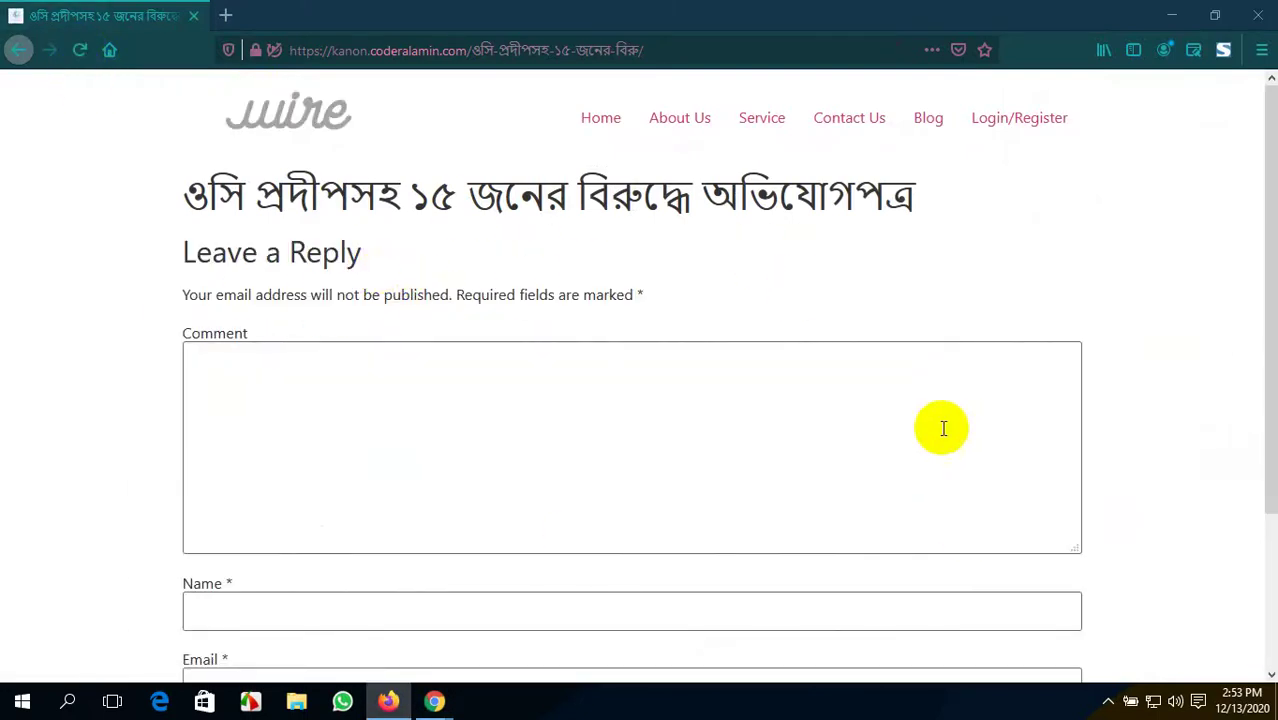
pyautogui.scroll(-3, 653, 436)
pyautogui.scroll(2, 653, 425)
pyautogui.scroll(-2, 654, 425)
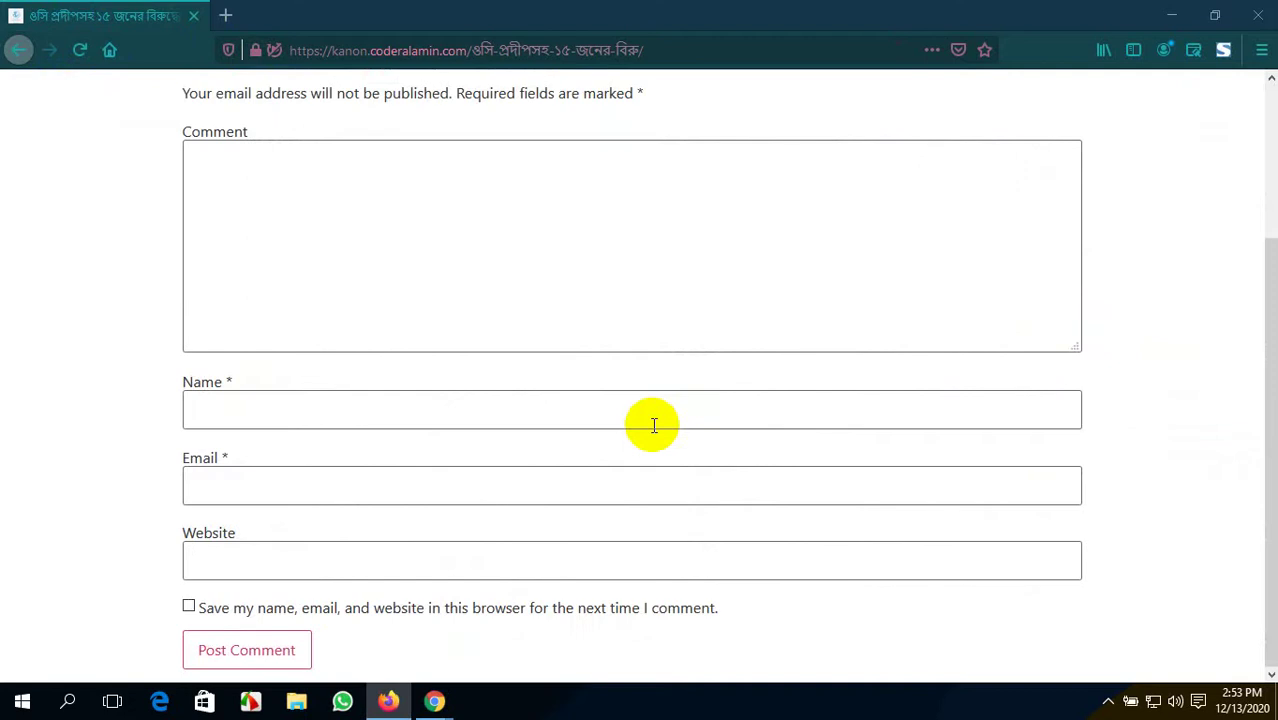
pyautogui.scroll(3, 654, 425)
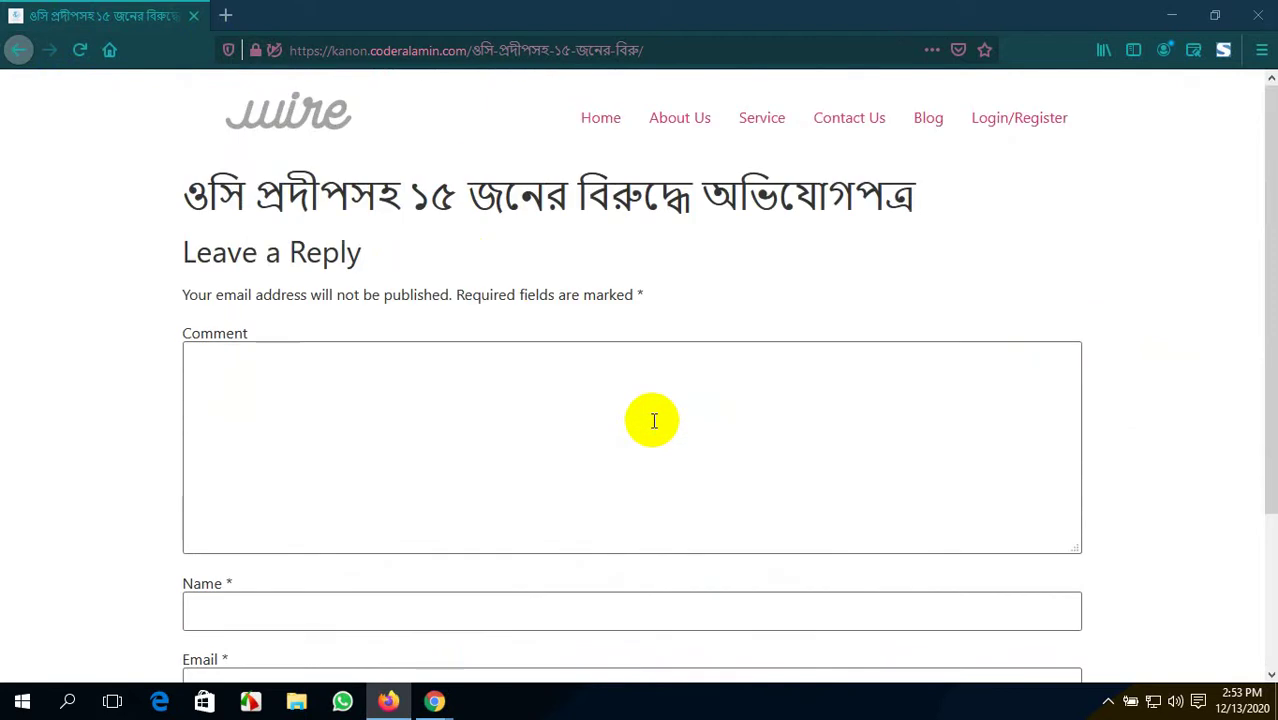
# - Open the Blog page as a visitor, look over the first post's listing and open that post from its image
pyautogui.click(937, 118)
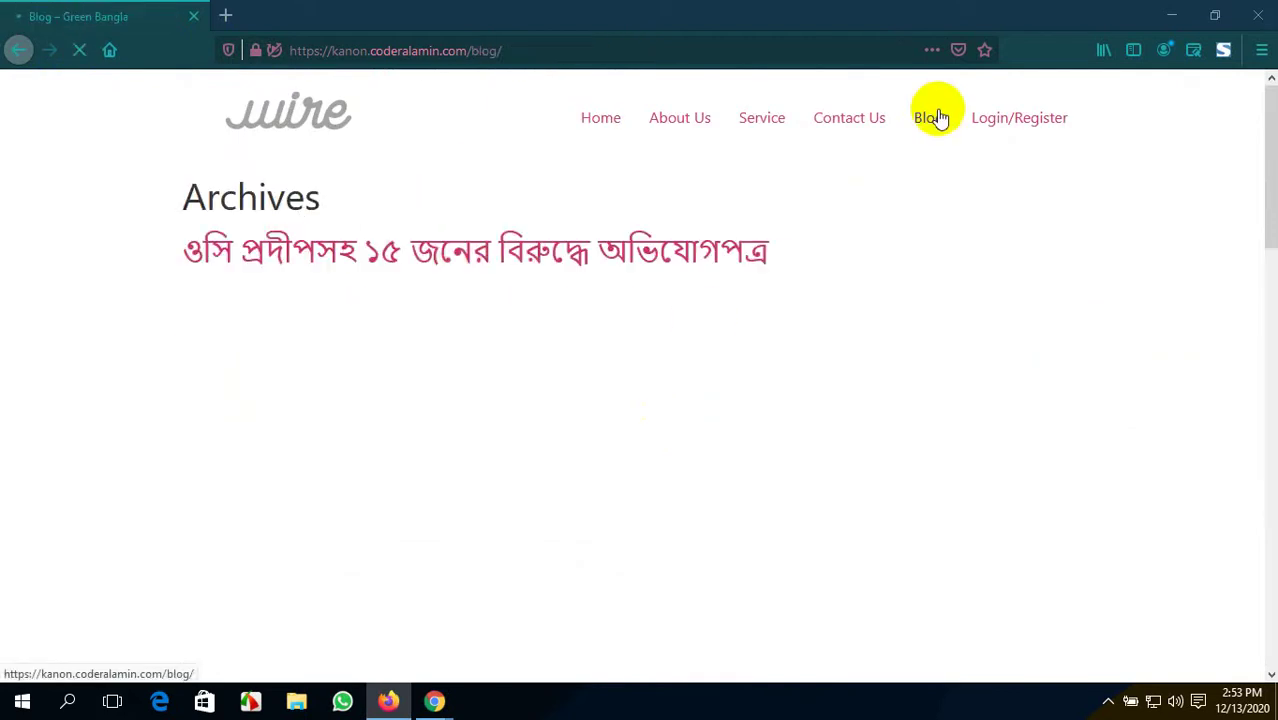
pyautogui.scroll(-5, 328, 371)
pyautogui.scroll(4, 333, 380)
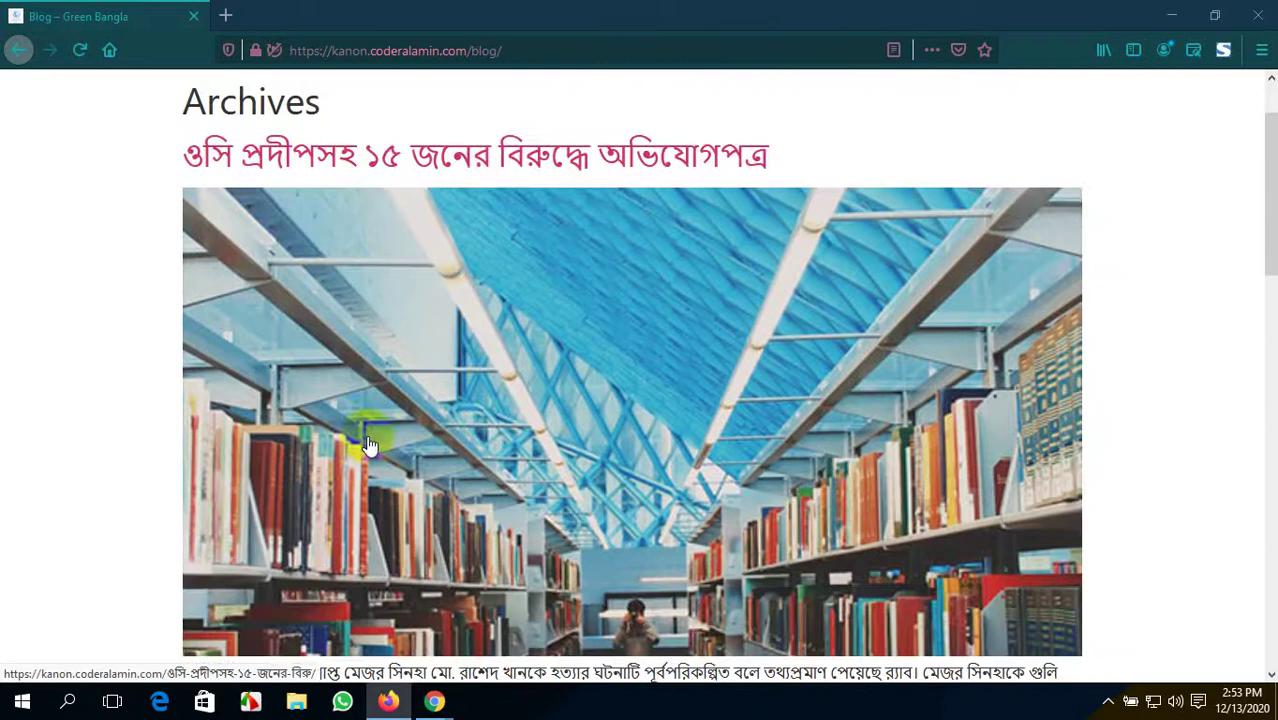
pyautogui.scroll(-4, 377, 529)
pyautogui.scroll(3, 414, 337)
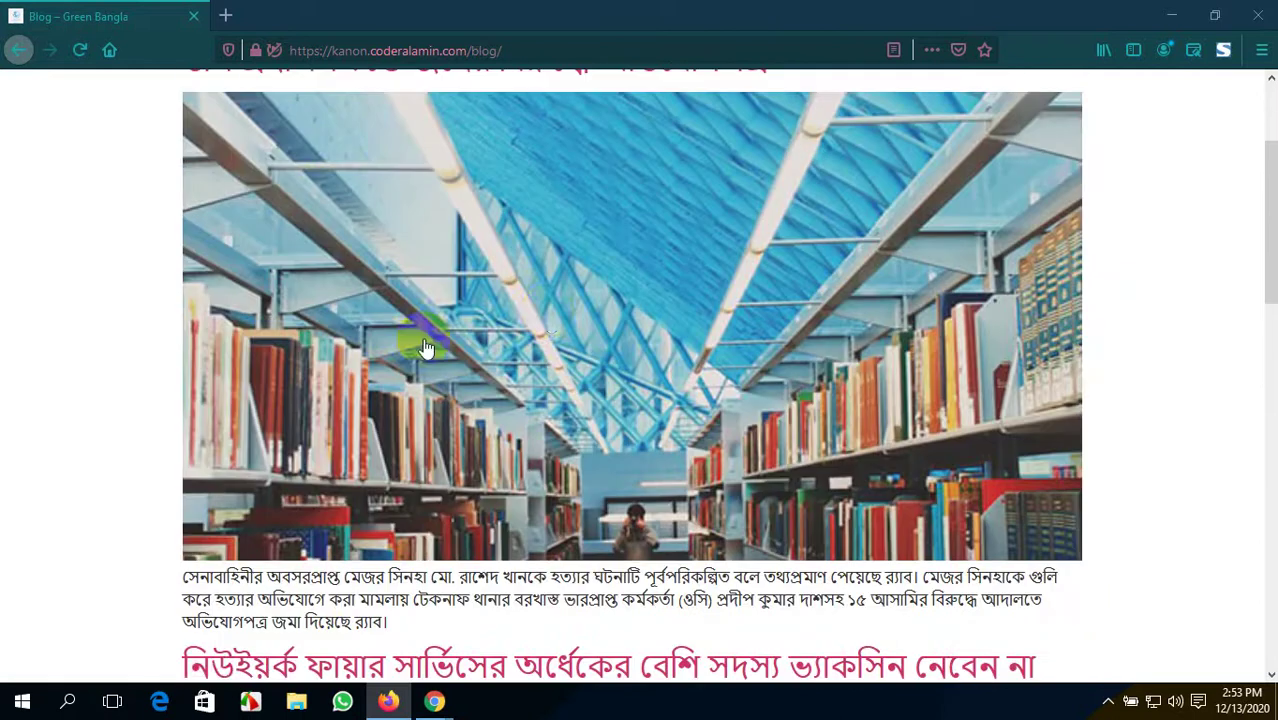
pyautogui.click(549, 320)
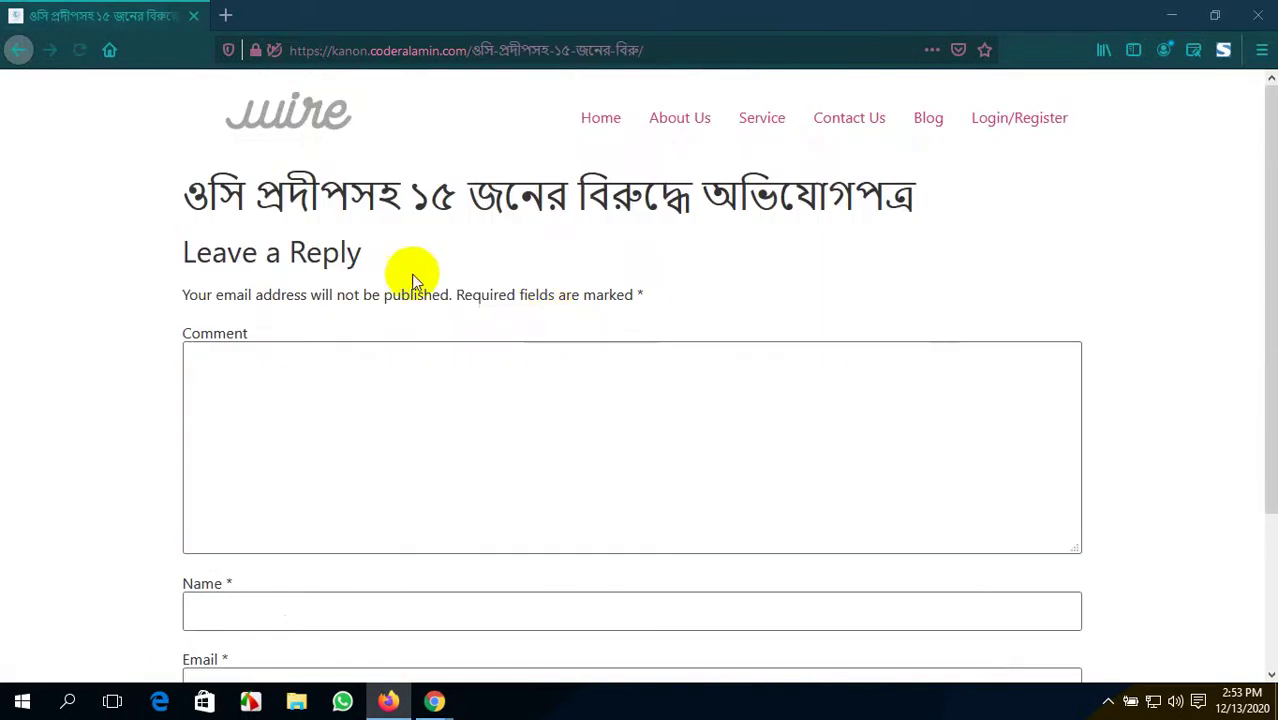
pyautogui.scroll(-2, 411, 276)
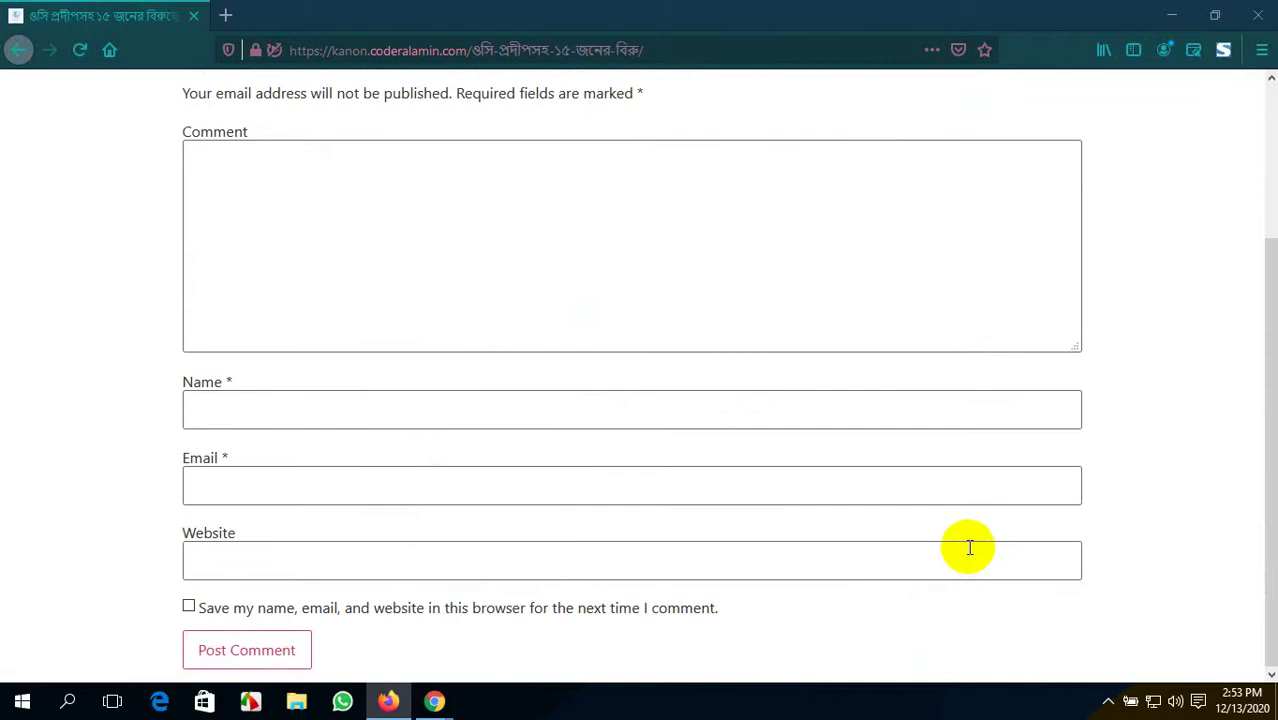
pyautogui.scroll(2, 790, 460)
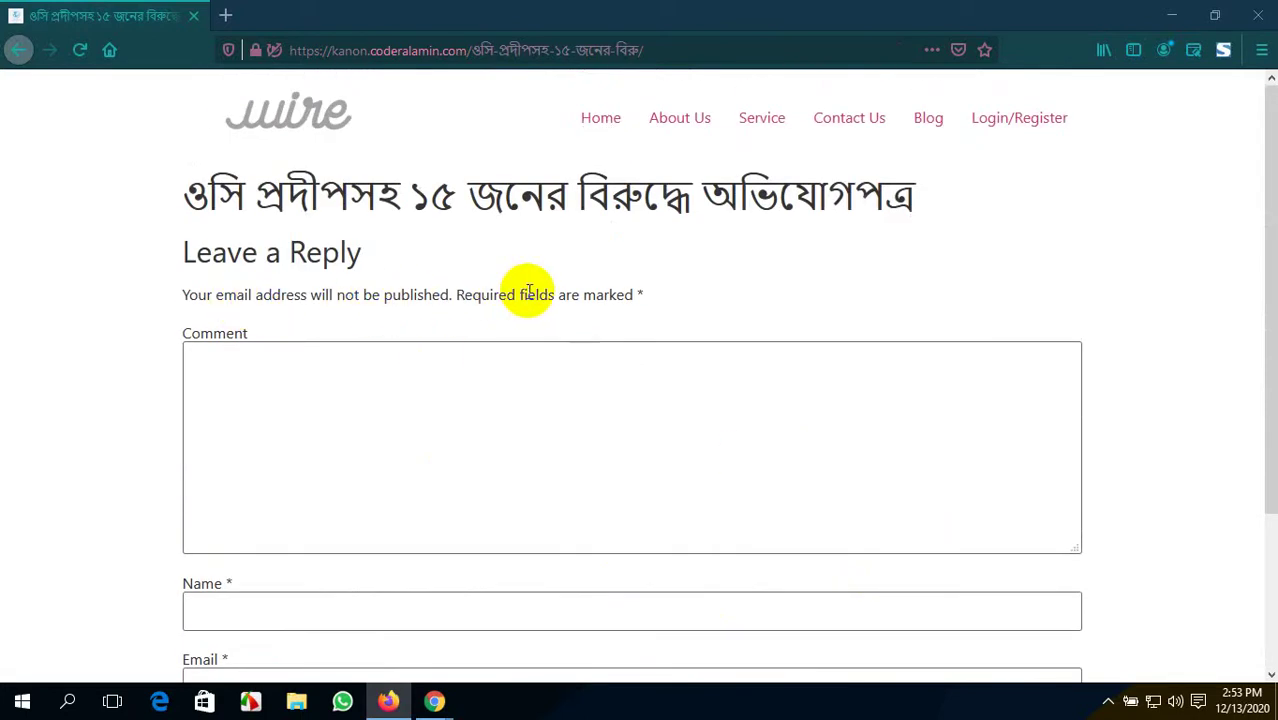
# - Return to the post editor in Chrome and review the merged paragraph's UM access Controls, role list and Advanced options
pyautogui.moveTo(434, 700)
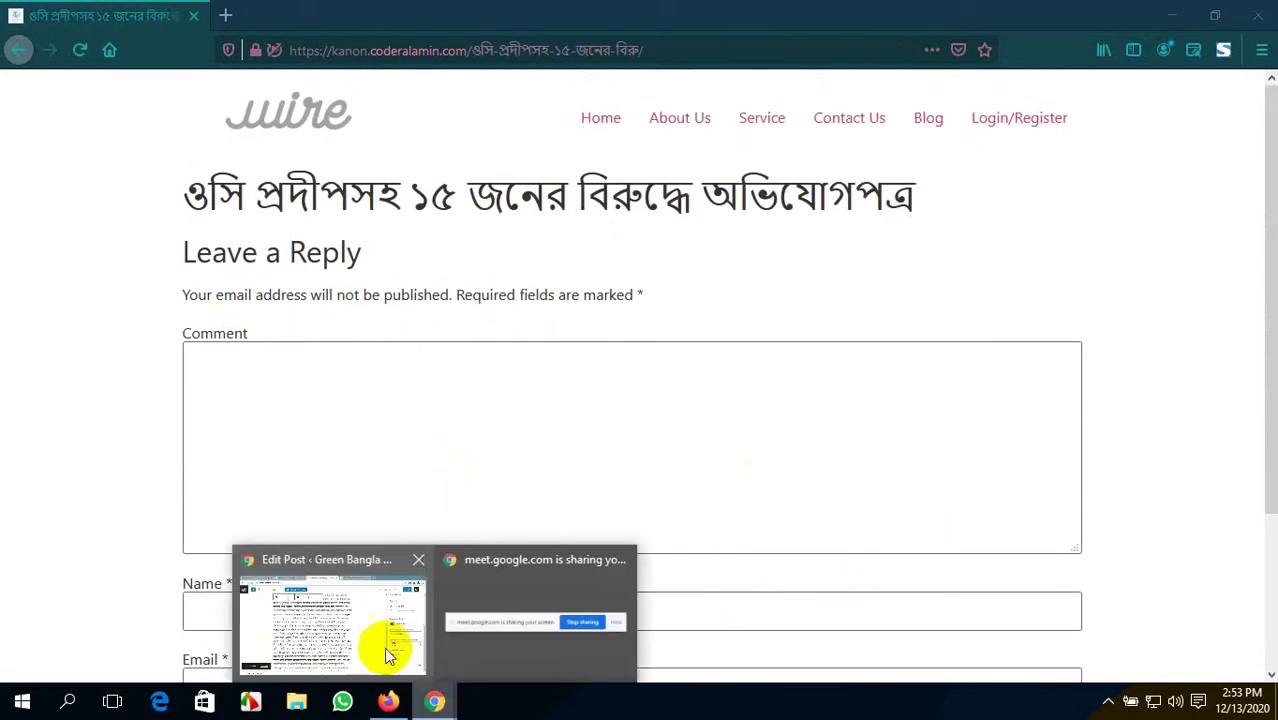
pyautogui.click(390, 650)
pyautogui.scroll(-3, 1101, 467)
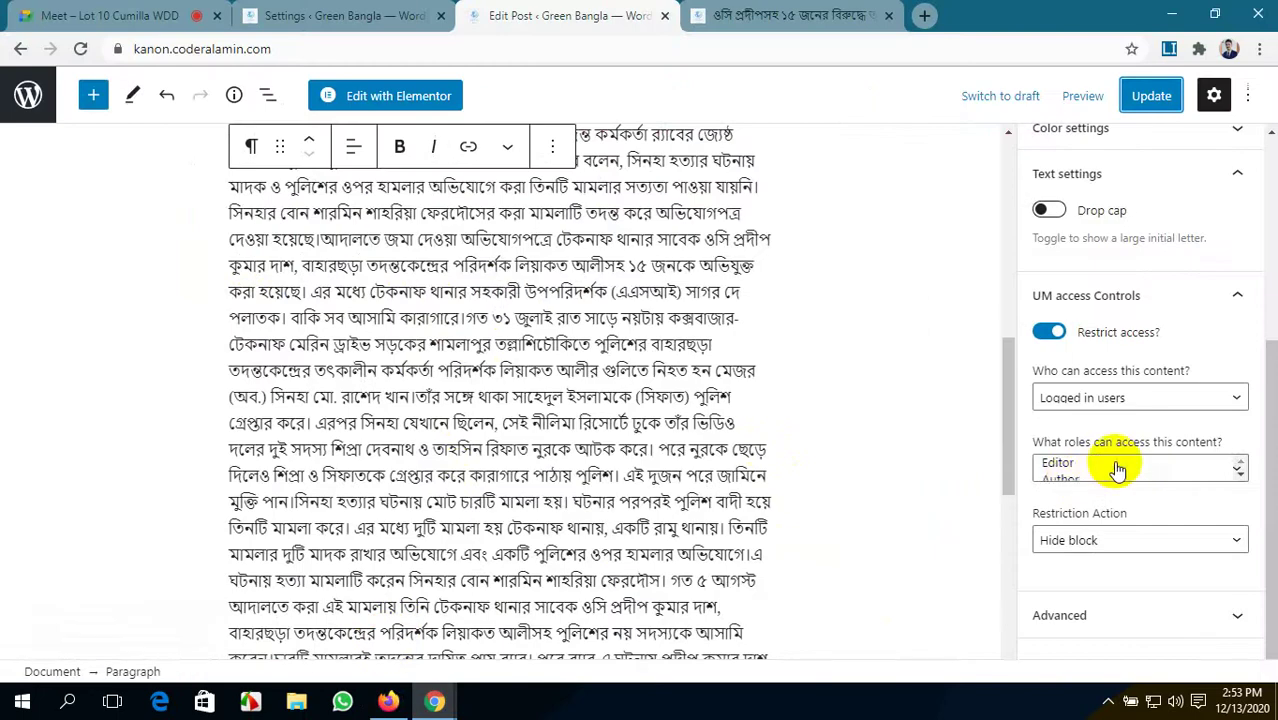
pyautogui.scroll(4, 1095, 592)
pyautogui.scroll(-4, 1093, 585)
pyautogui.click(1112, 615)
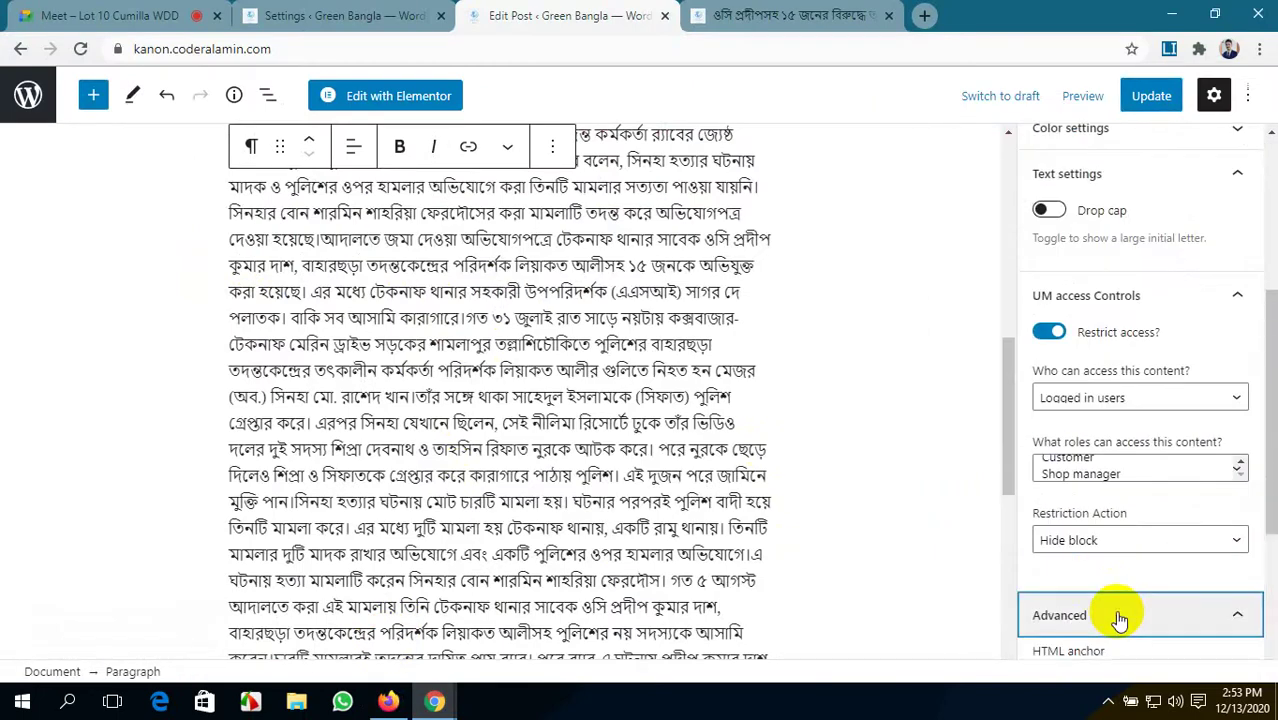
pyautogui.scroll(-3, 1120, 615)
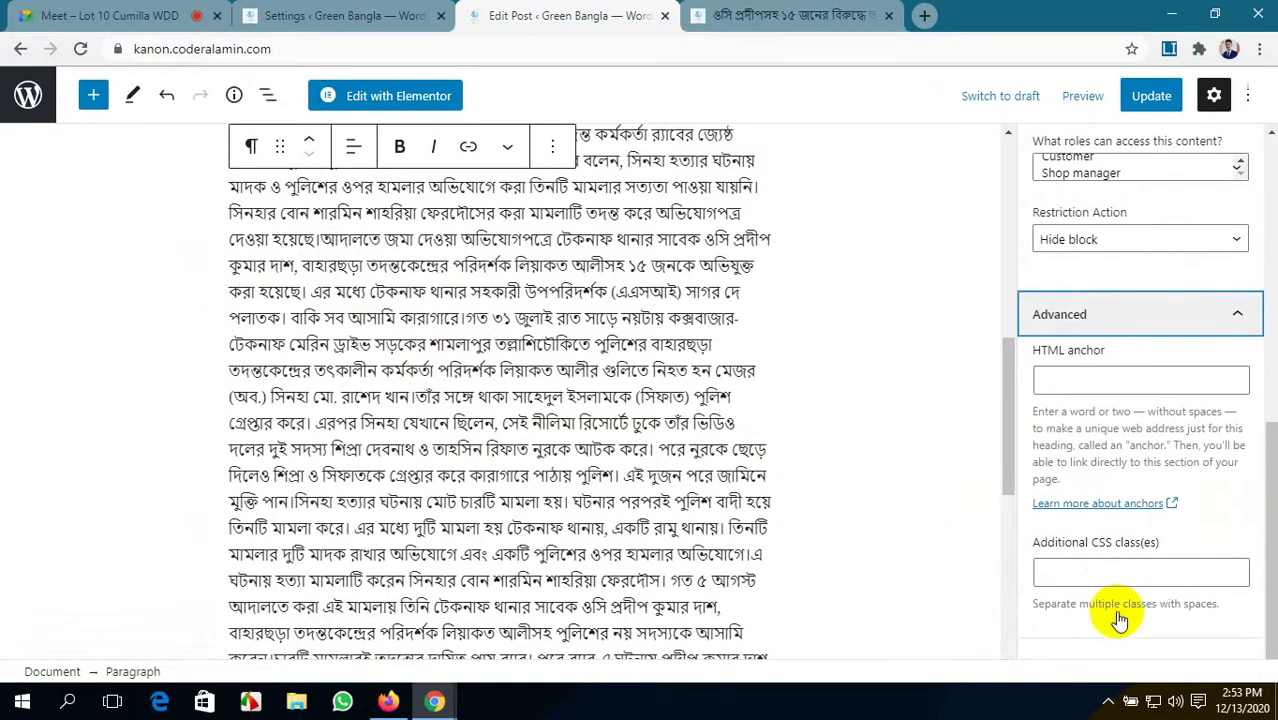
pyautogui.click(1198, 318)
# - Select the post title and look through the post settings, from status and featured image to excerpt and template
pyautogui.scroll(5, 505, 290)
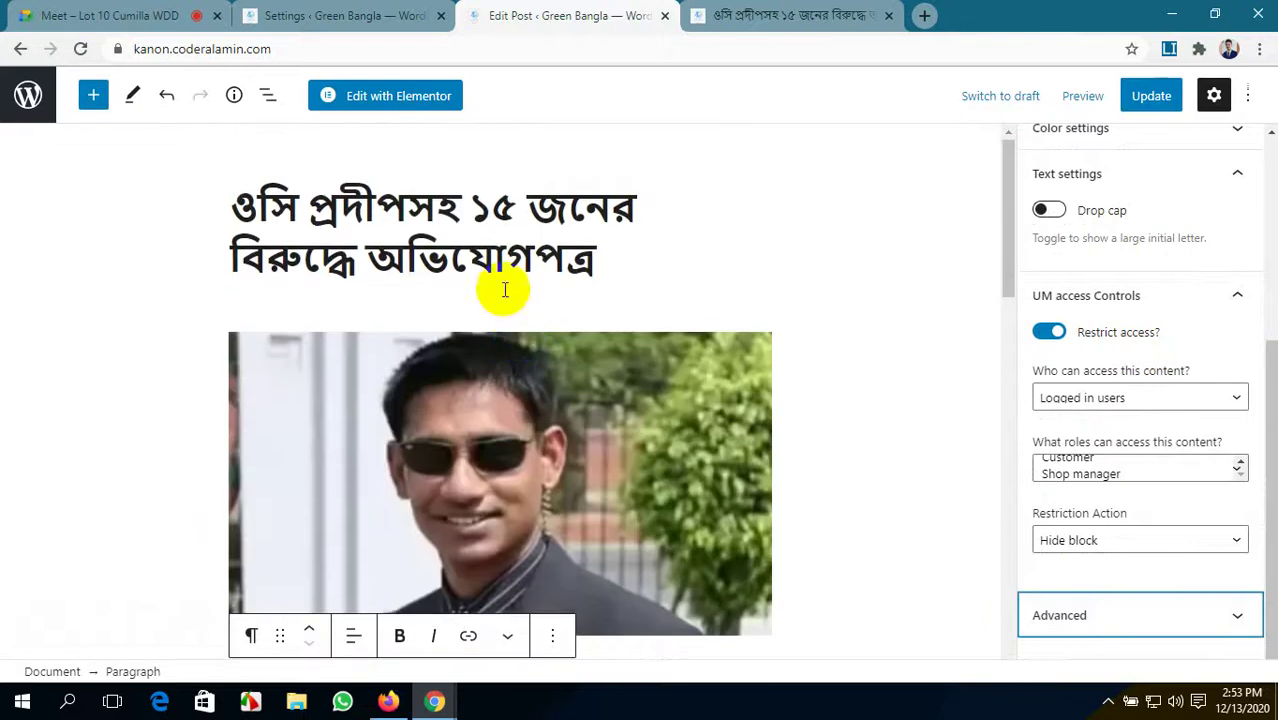
pyautogui.moveTo(476, 246); pyautogui.dragTo(487, 245)
pyautogui.moveTo(576, 252); pyautogui.dragTo(605, 249)
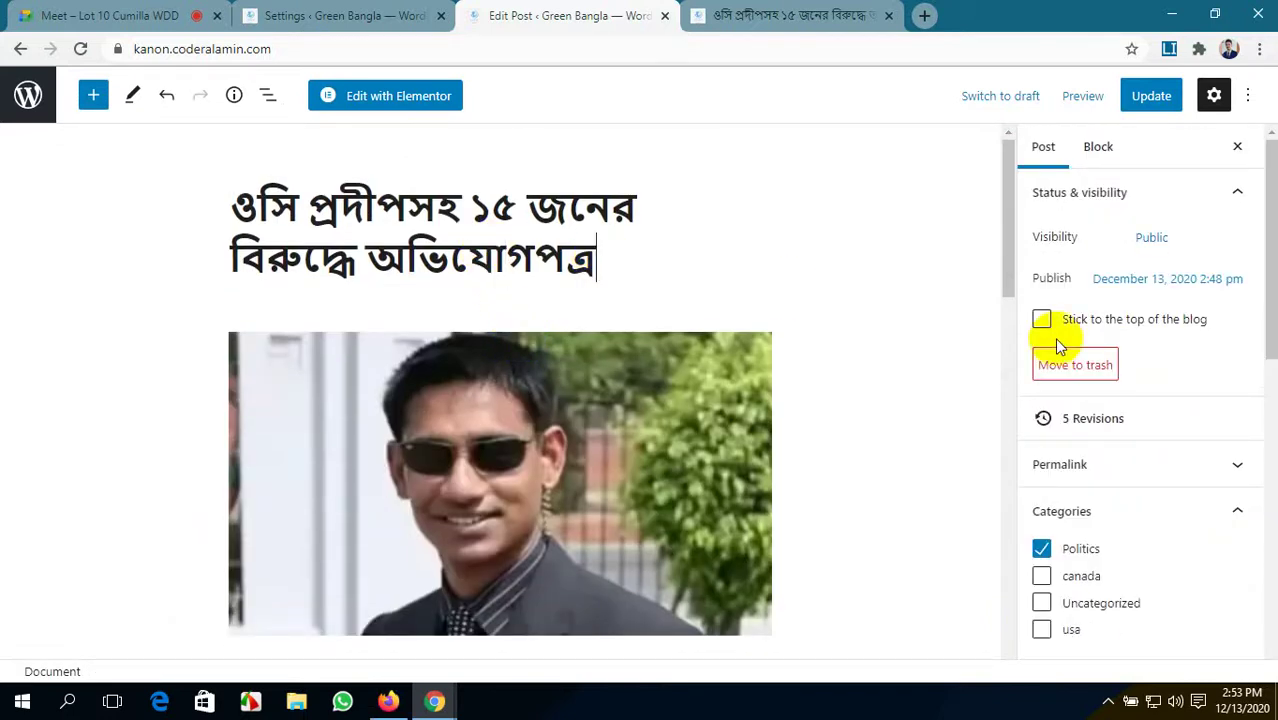
pyautogui.moveTo(430, 212); pyautogui.dragTo(403, 220)
pyautogui.scroll(-5, 1184, 436)
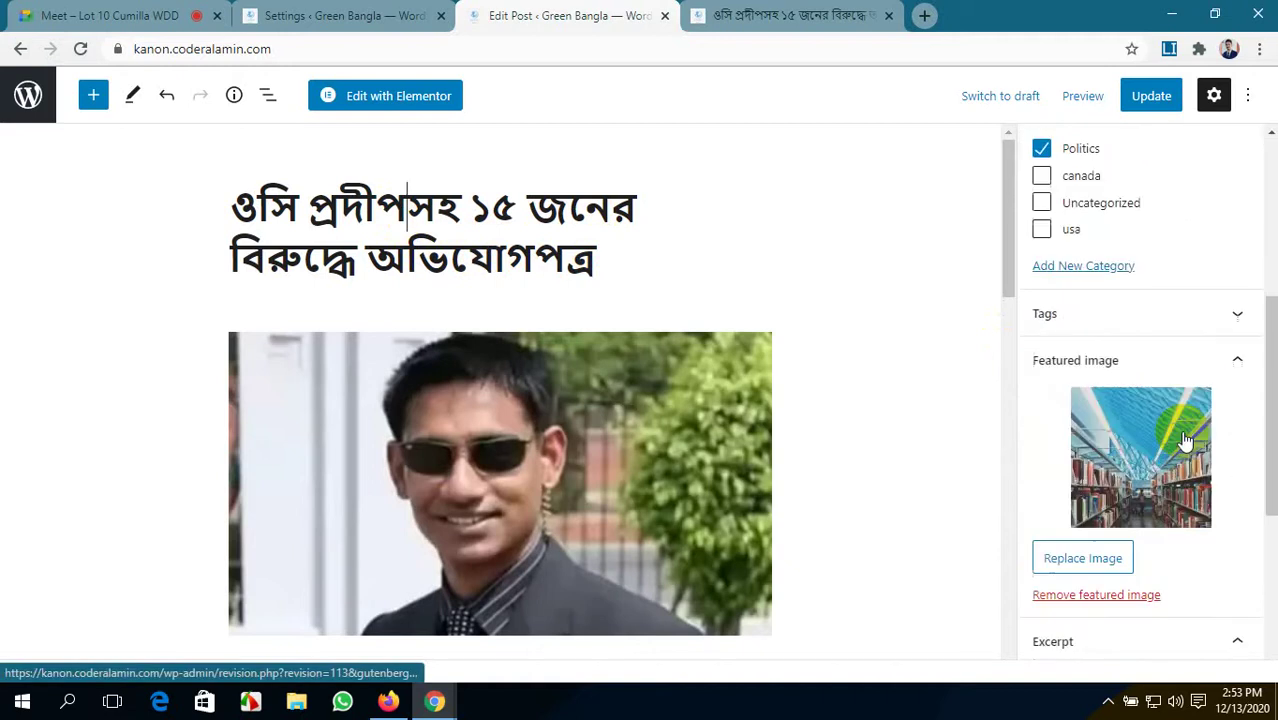
pyautogui.scroll(-1, 1184, 441)
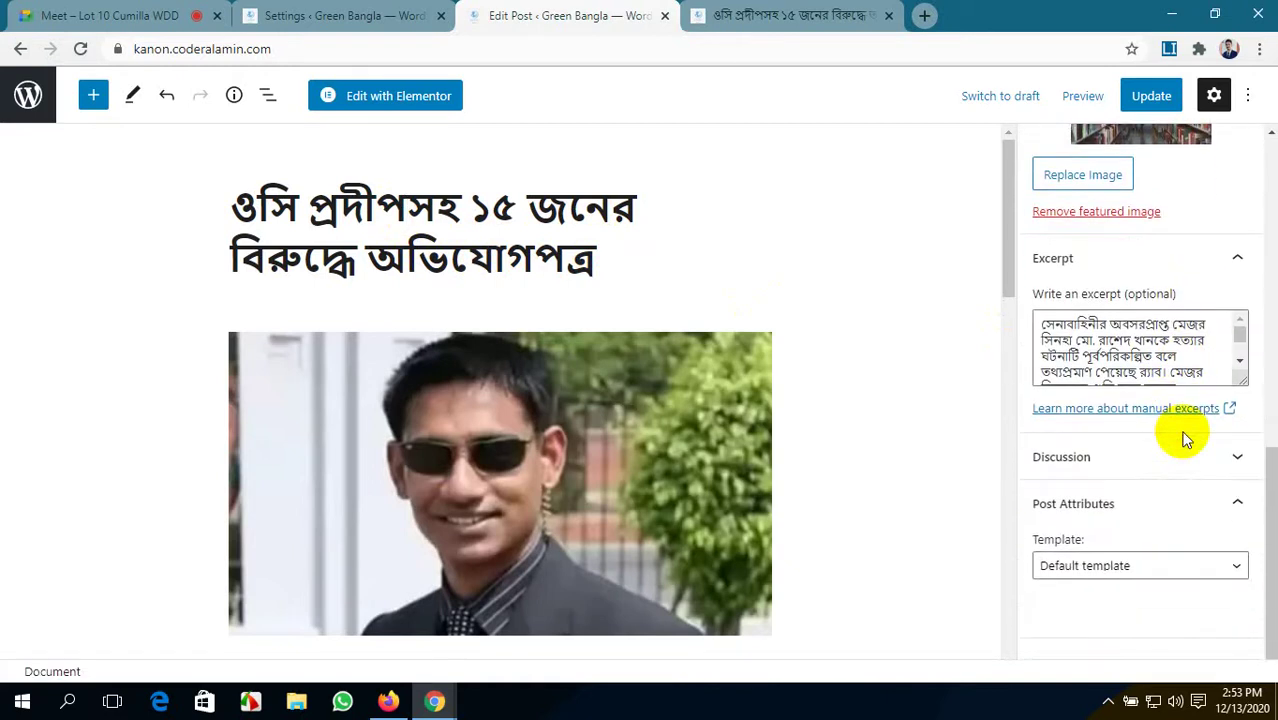
pyautogui.scroll(1, 1186, 440)
pyautogui.scroll(4, 1180, 430)
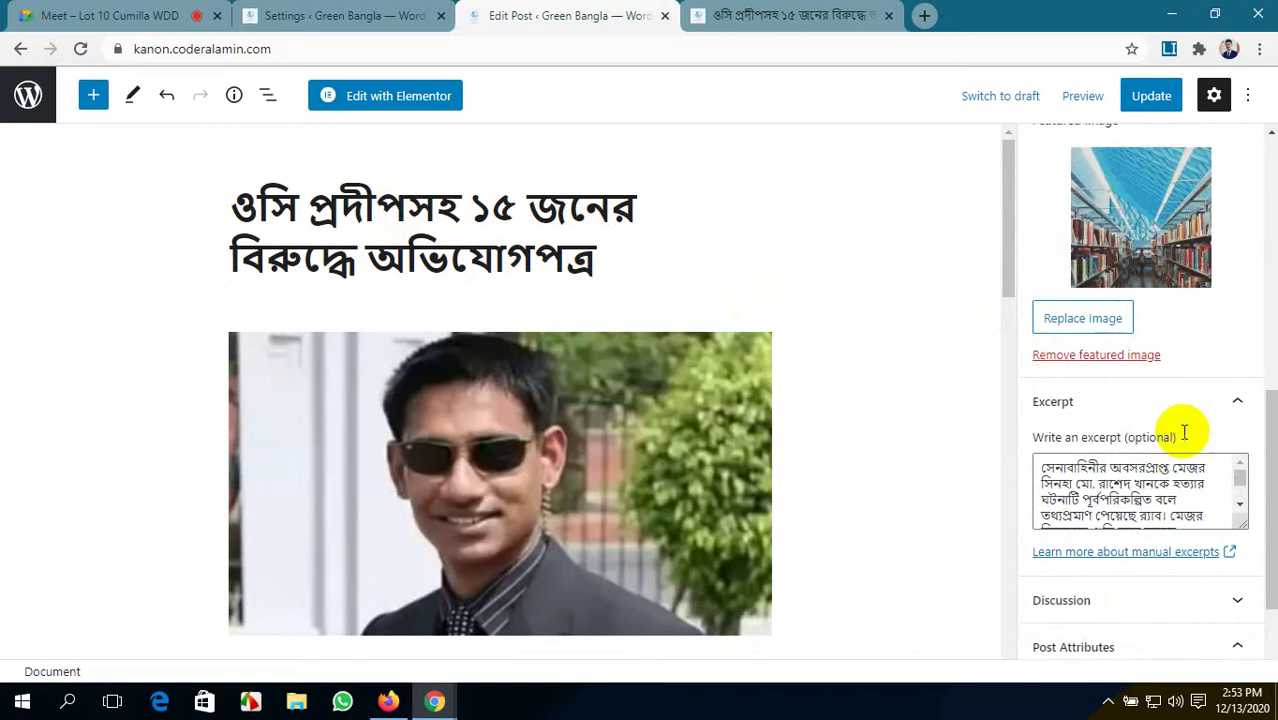
pyautogui.scroll(-5, 1184, 438)
pyautogui.scroll(7, 1184, 440)
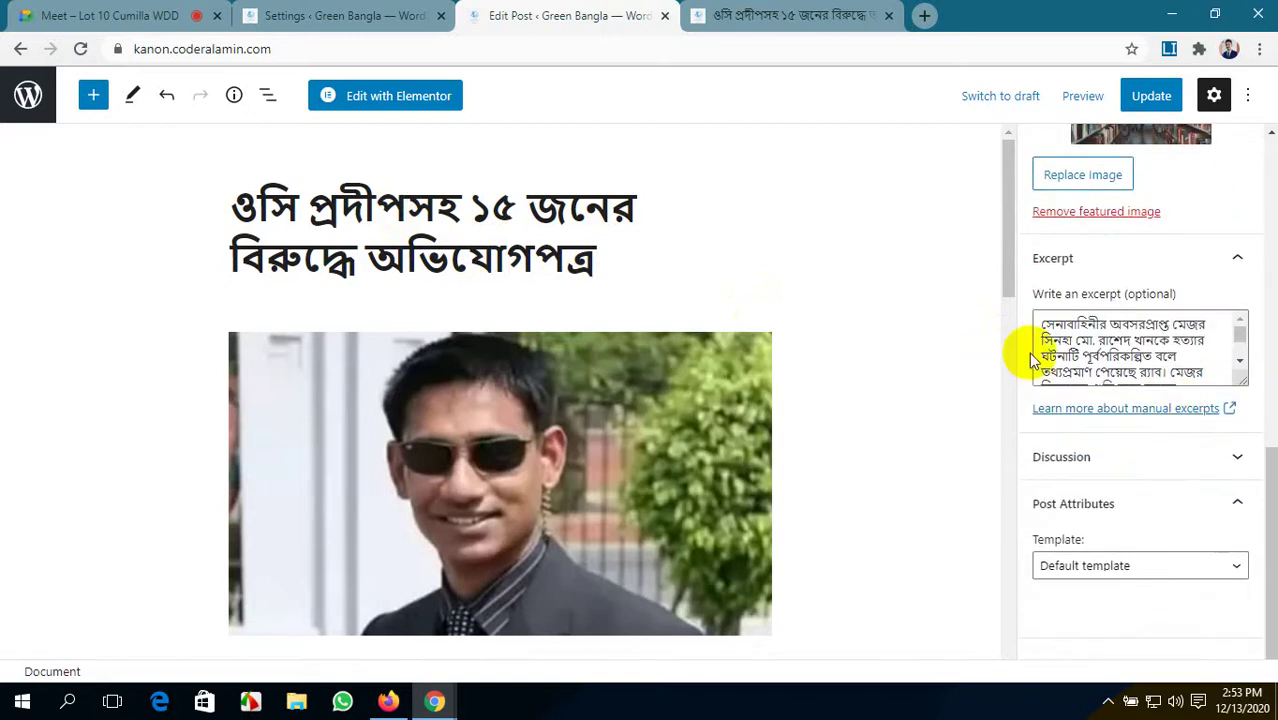
# - Check whether the post title offers any block settings or access controls of its own
pyautogui.click(1098, 148)
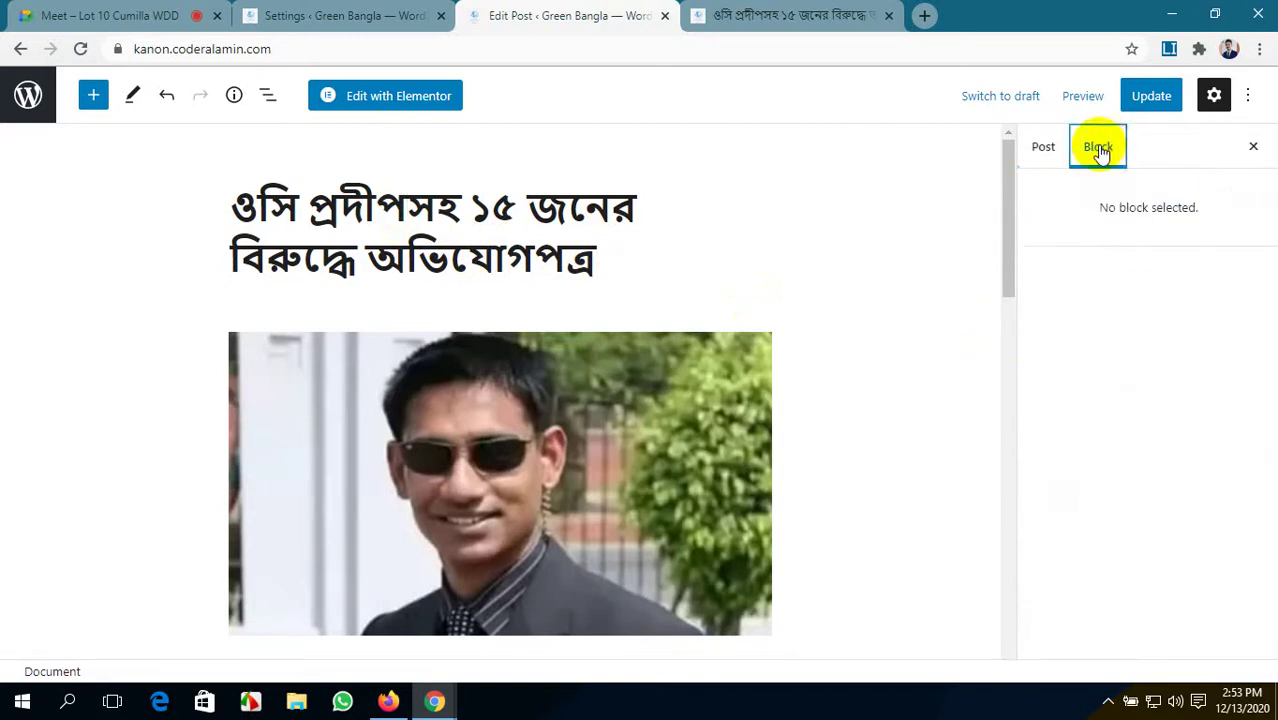
pyautogui.click(496, 207)
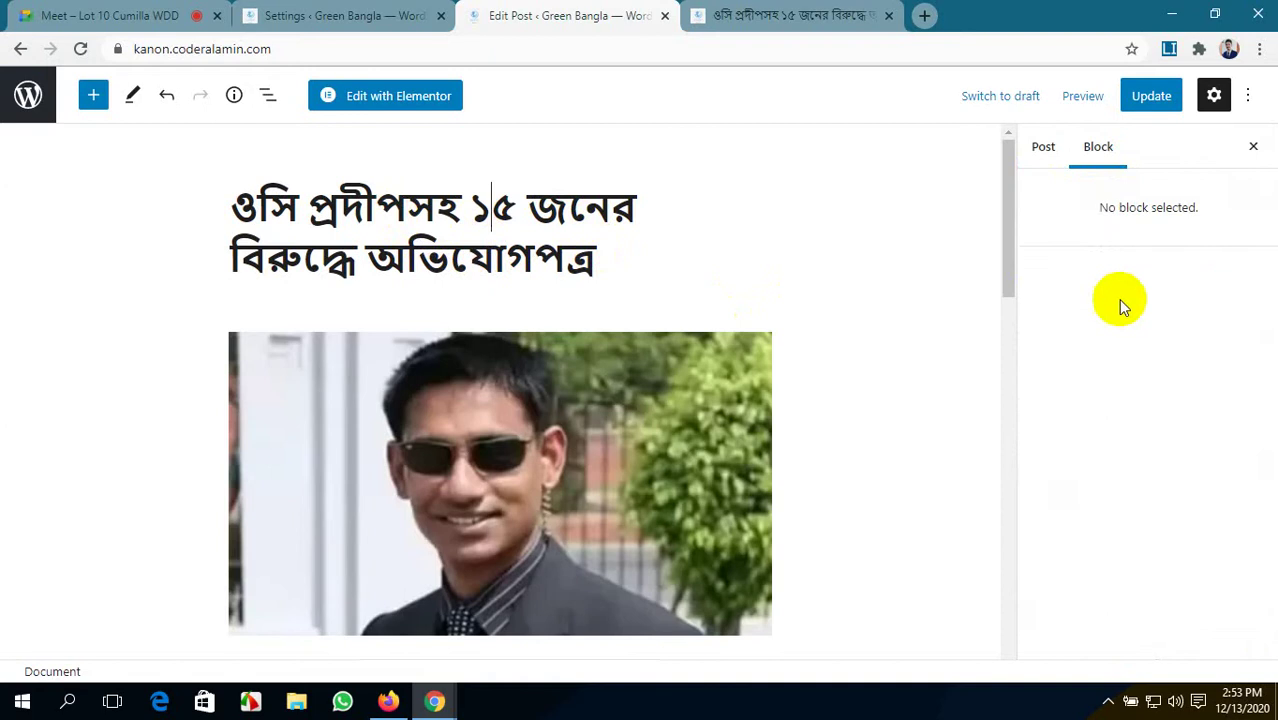
pyautogui.click(521, 207)
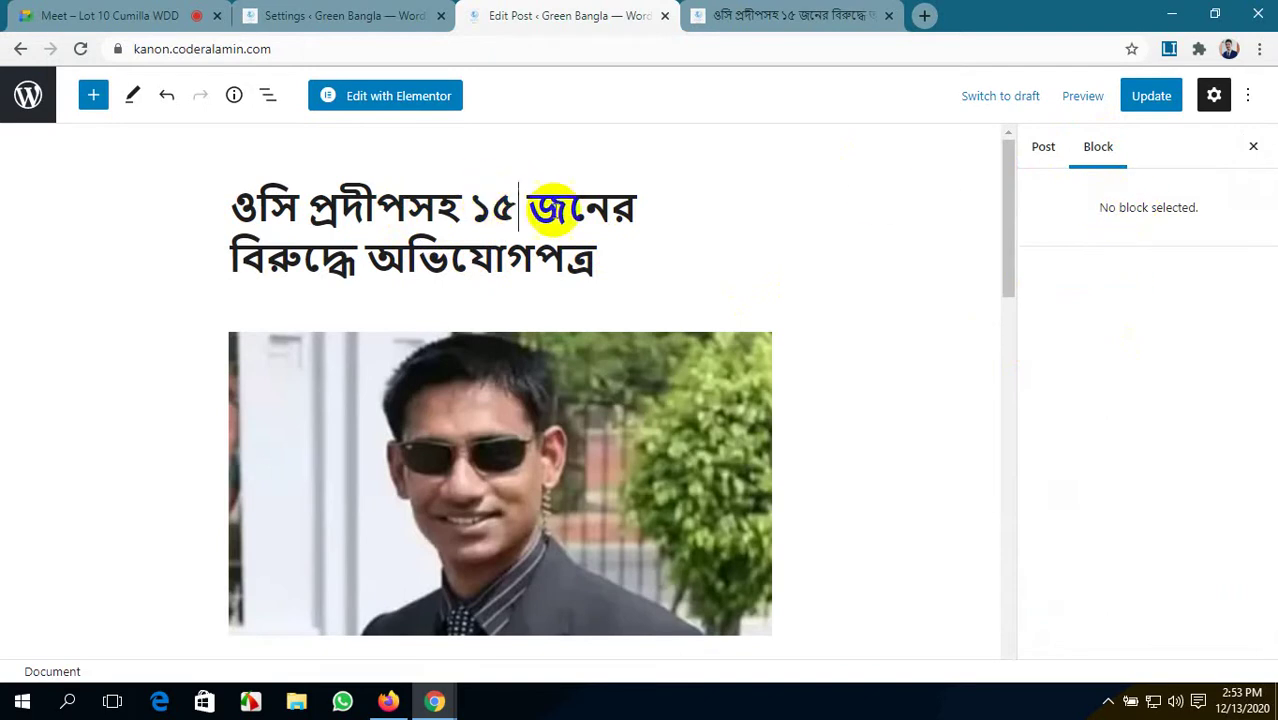
pyautogui.moveTo(601, 263); pyautogui.dragTo(228, 194)
pyautogui.click(449, 258)
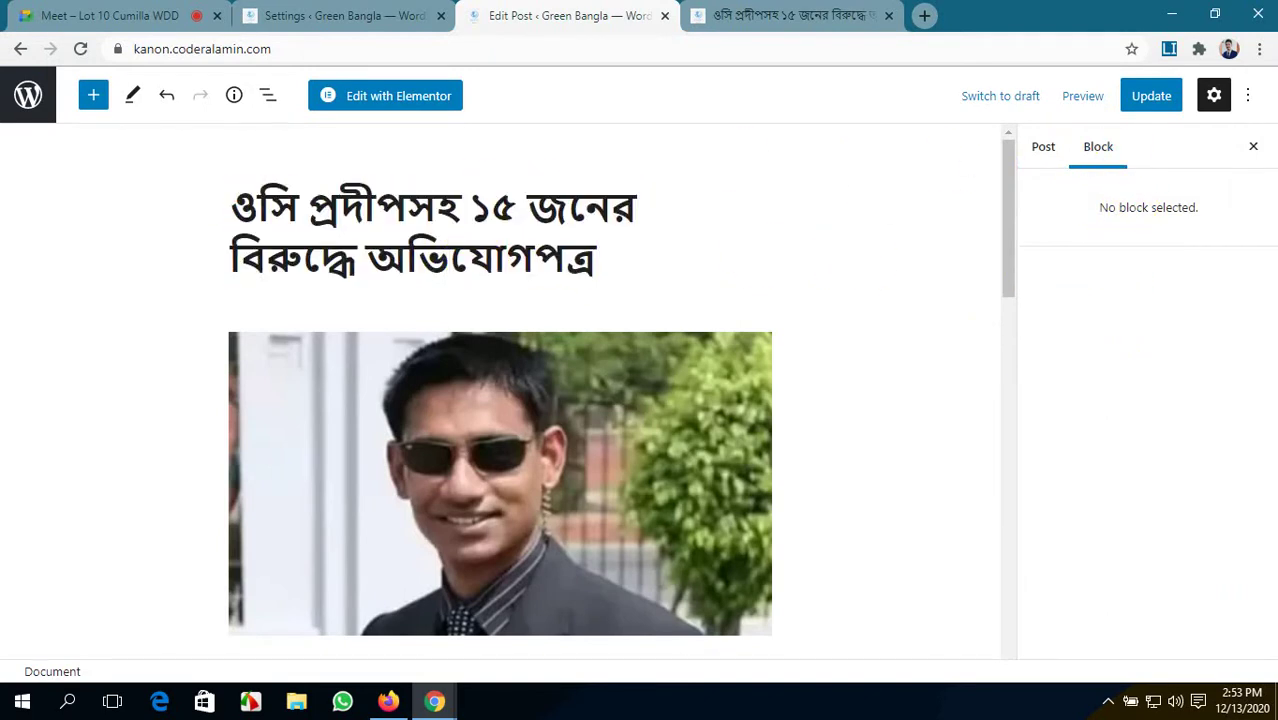
# - Close and reopen the editor's settings and read through the post's featured image, excerpt and attributes again
pyautogui.click(1248, 148)
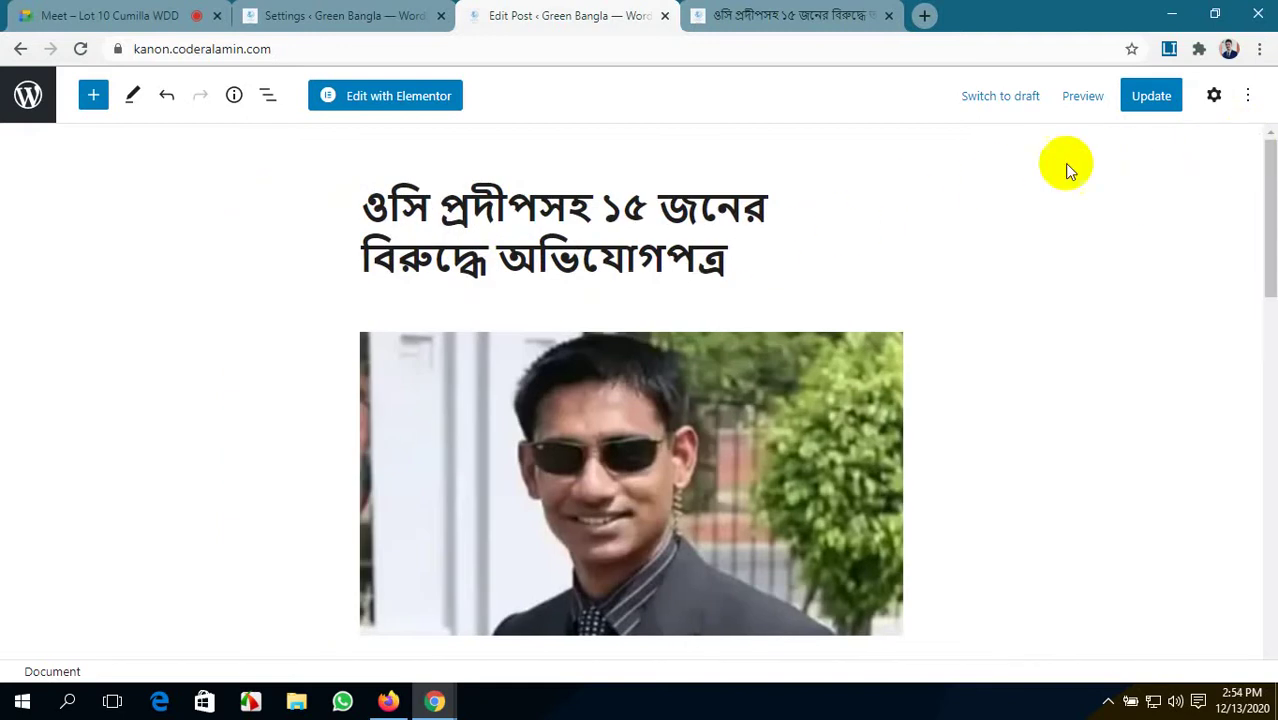
pyautogui.click(1213, 95)
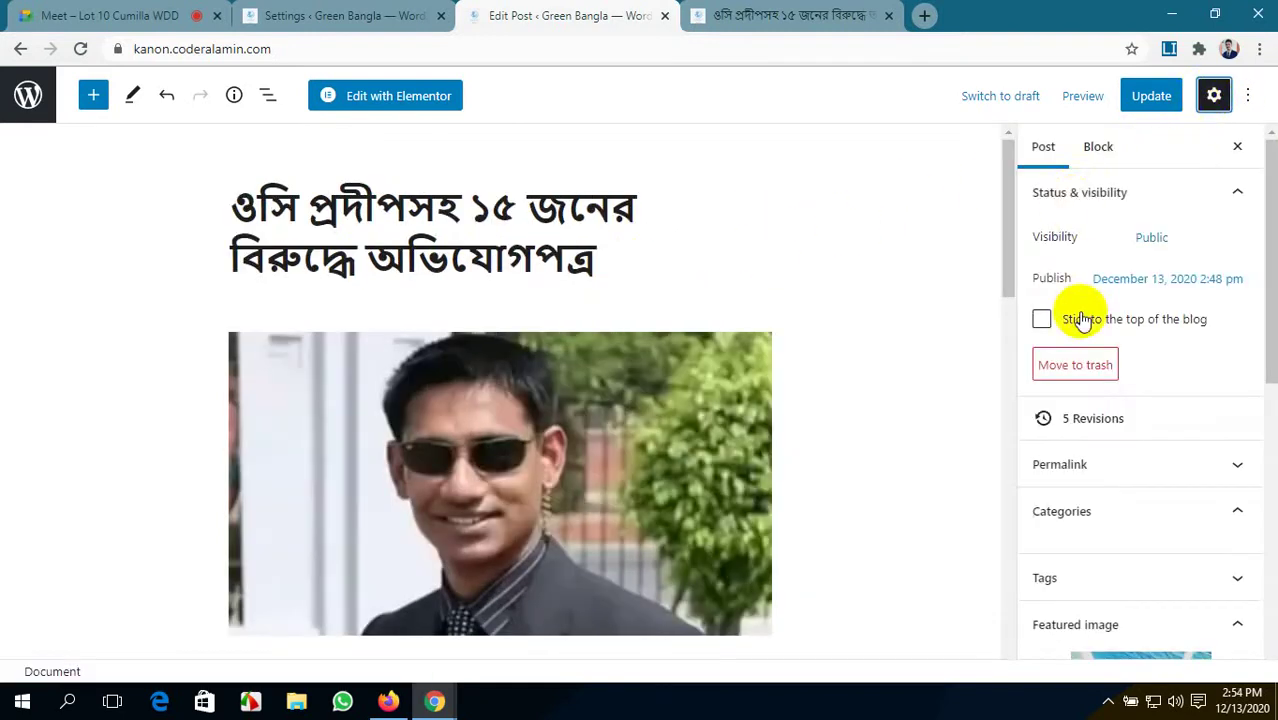
pyautogui.scroll(-3, 1080, 314)
pyautogui.scroll(-4, 1088, 323)
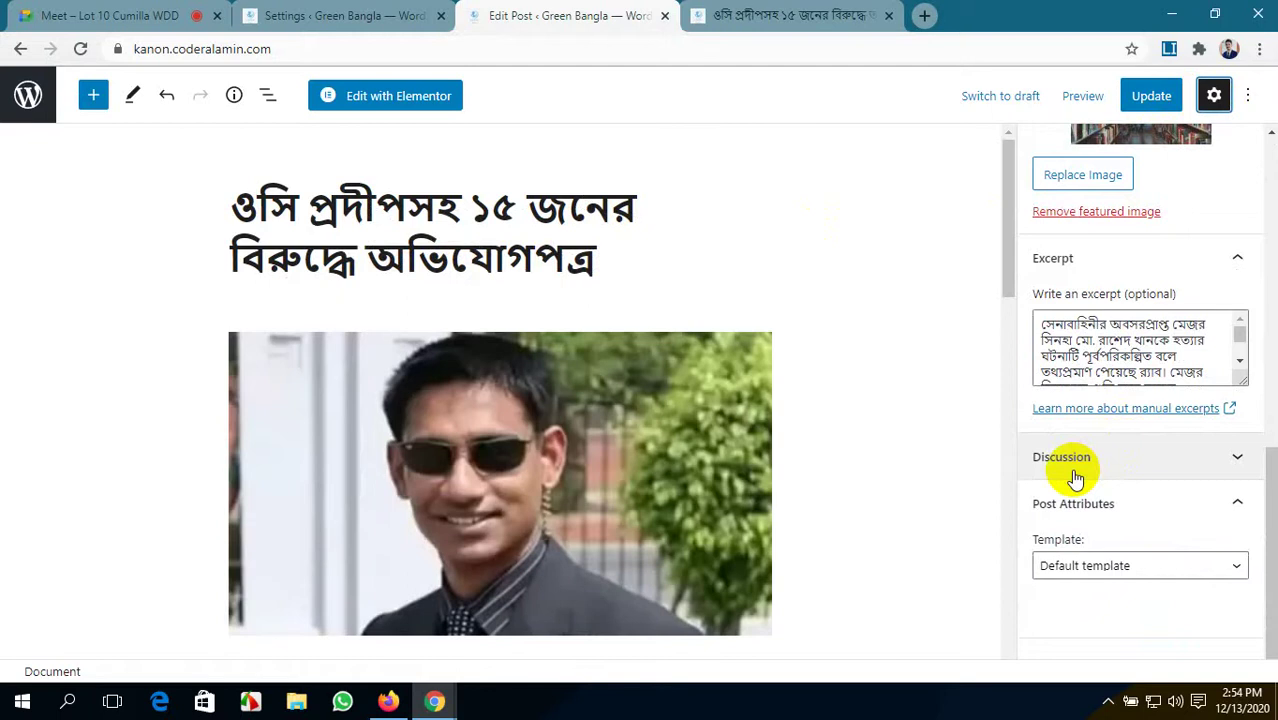
pyautogui.scroll(-3, 1092, 338)
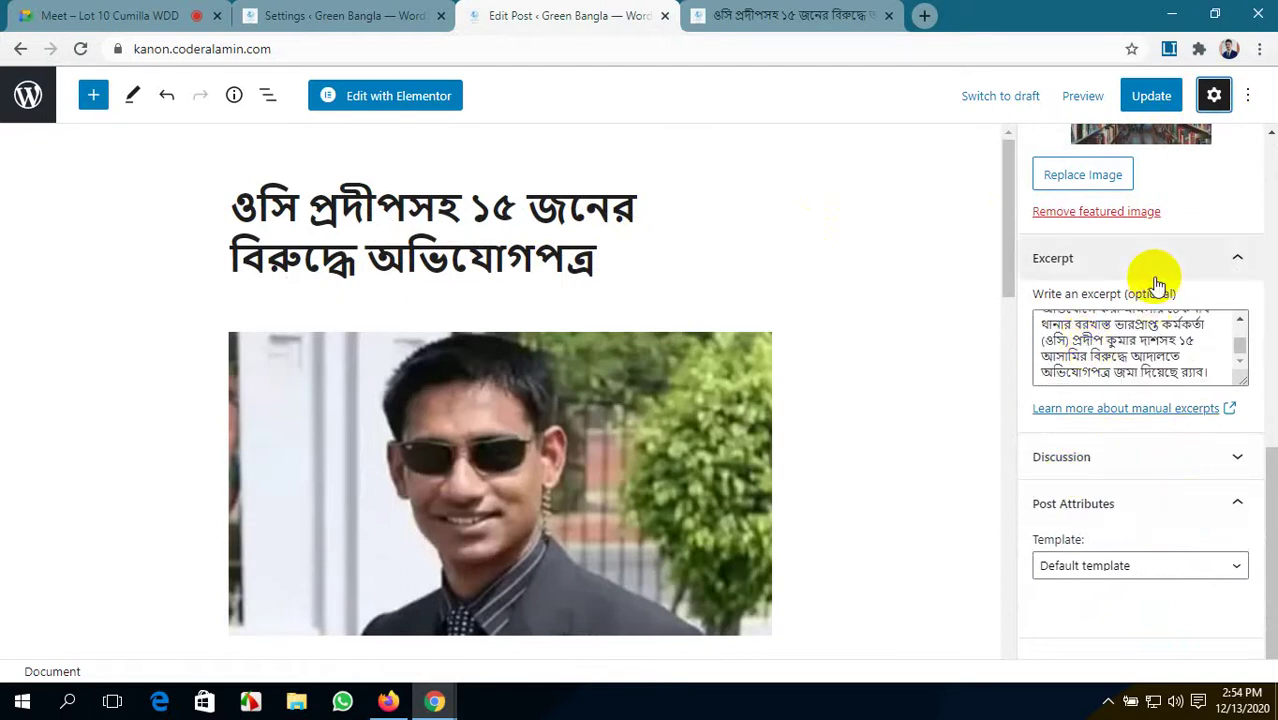
pyautogui.scroll(5, 1158, 285)
pyautogui.scroll(3, 1160, 295)
# - Select the photo block and examine its image settings and UM access Controls
pyautogui.click(1097, 150)
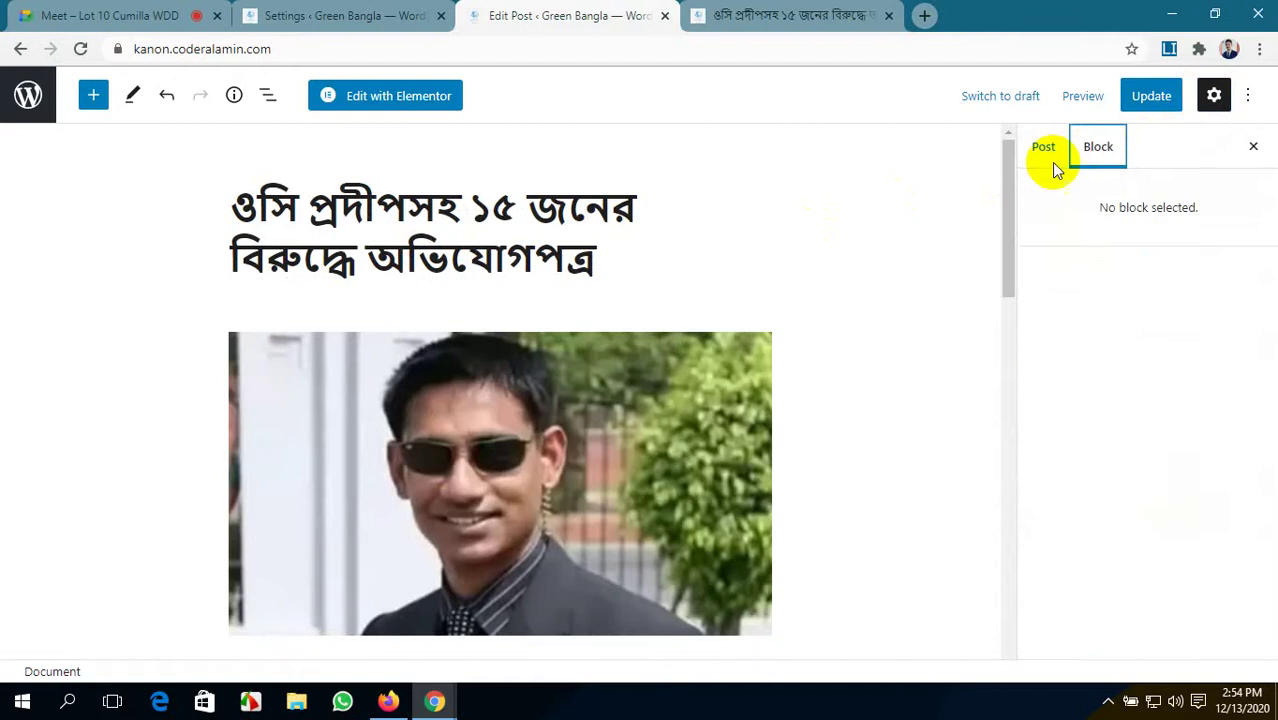
pyautogui.click(733, 425)
pyautogui.scroll(-7, 1198, 448)
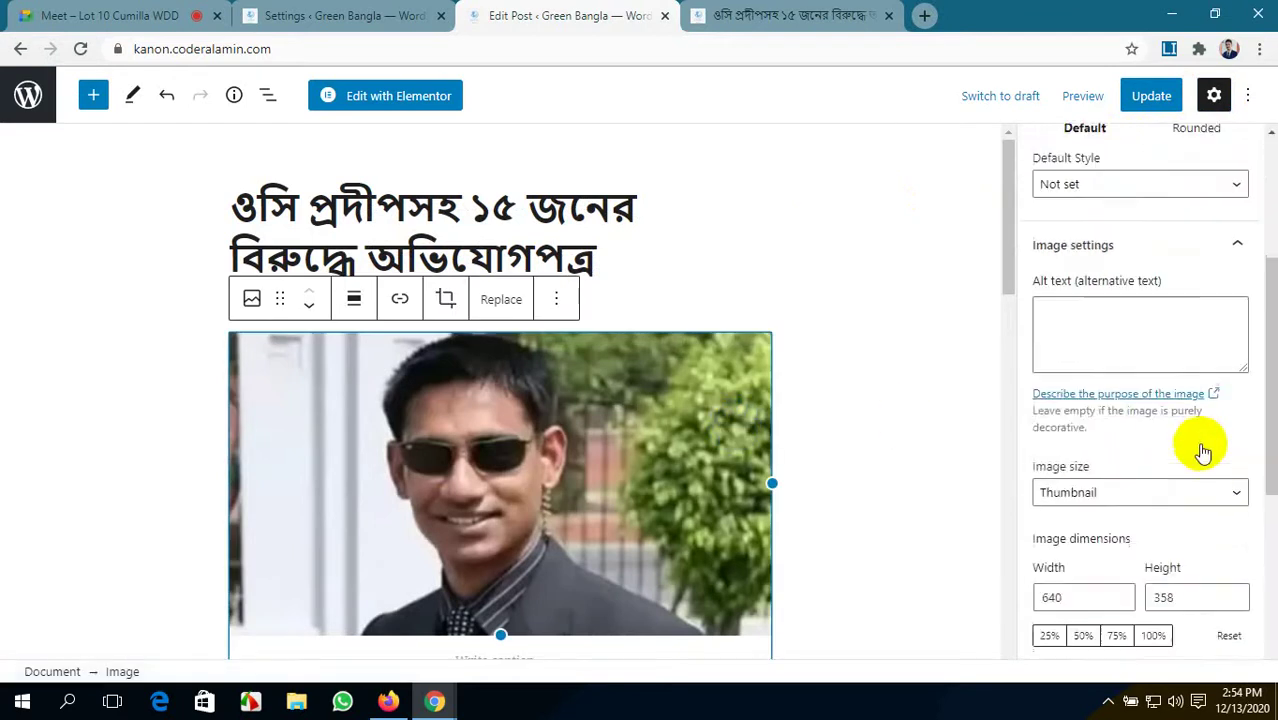
pyautogui.click(120, 14)
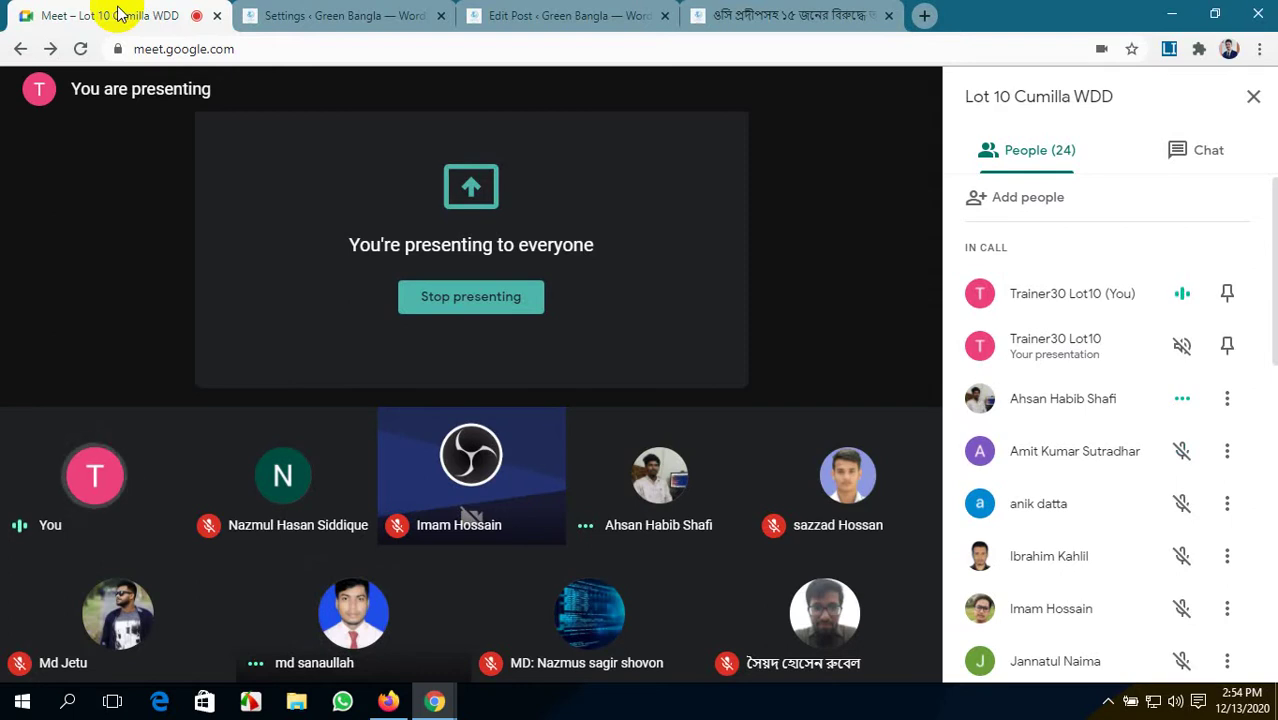
pyautogui.click(597, 8)
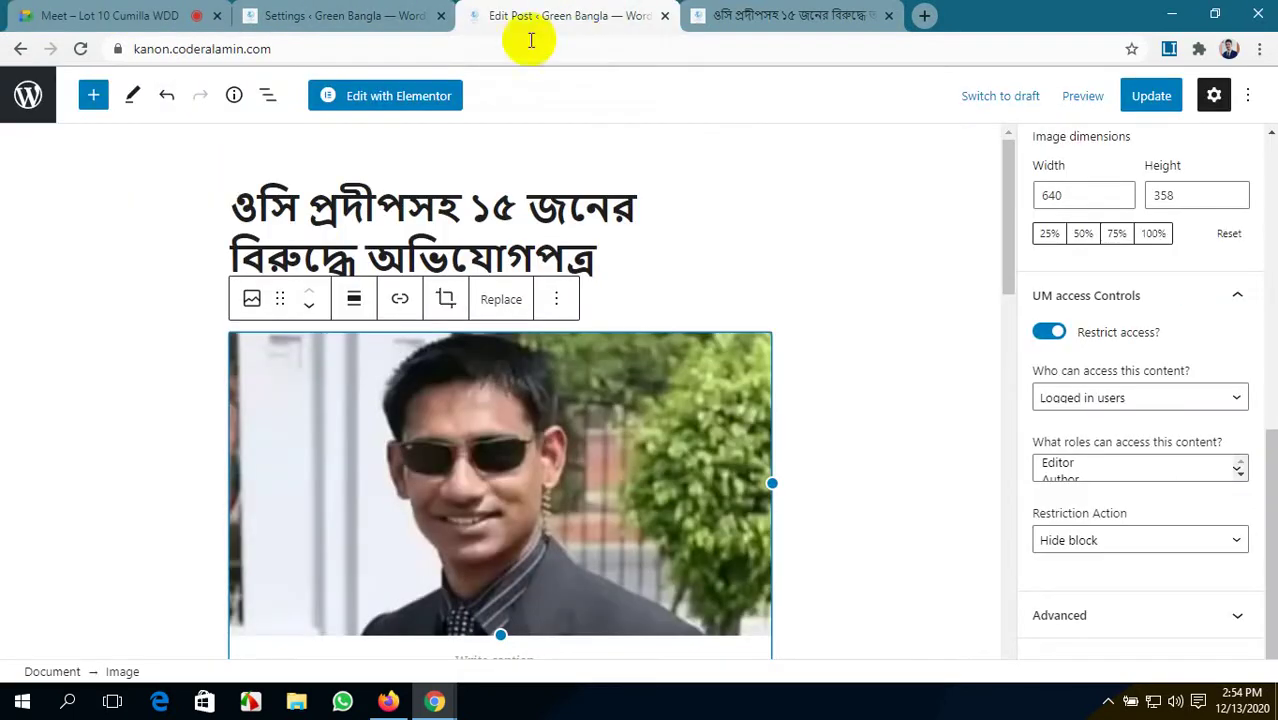
# - Deselect the photo and look through the rest of the post down to the UM Content Restriction box
pyautogui.click(965, 437)
pyautogui.scroll(1, 1056, 451)
pyautogui.scroll(-5, 483, 427)
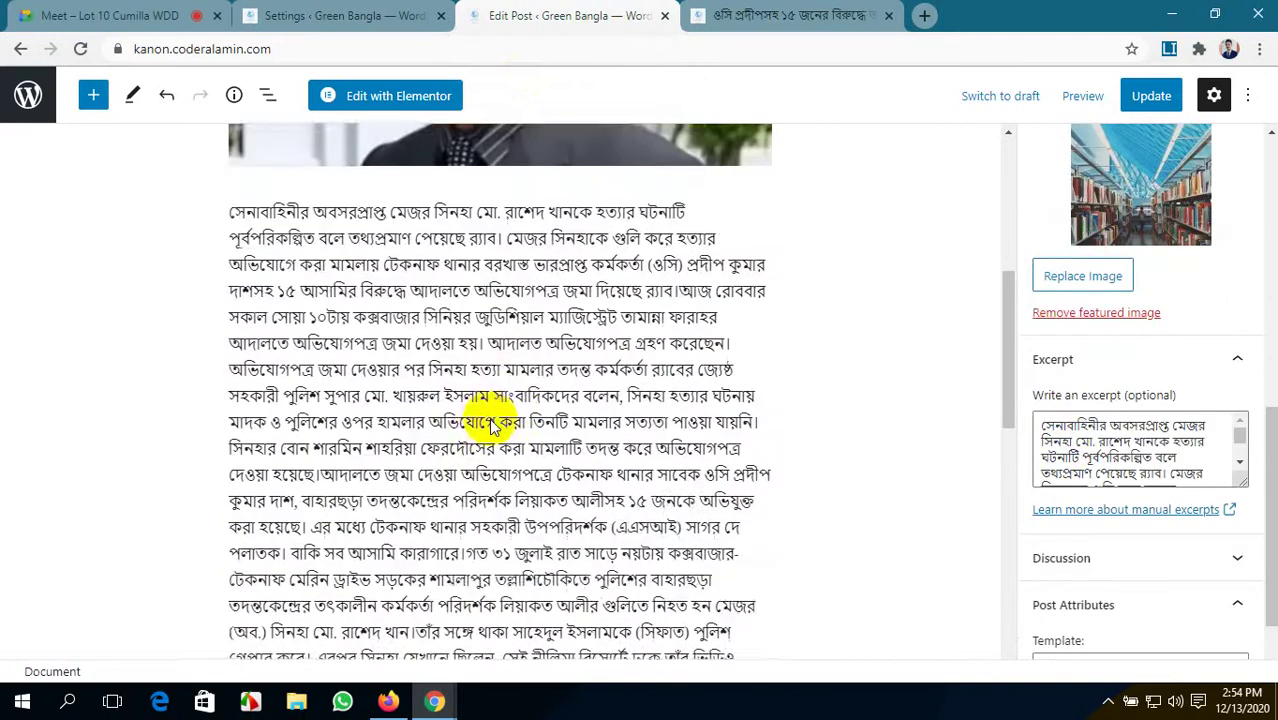
pyautogui.scroll(-10, 490, 425)
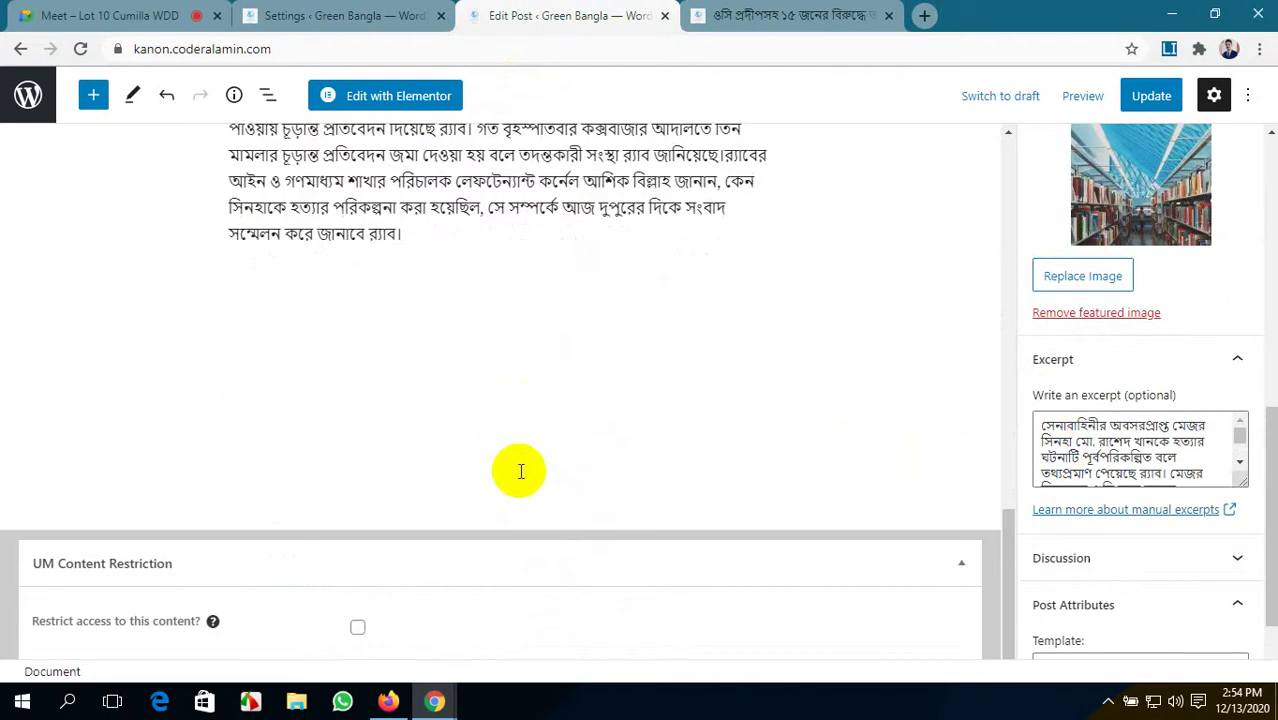
pyautogui.scroll(5, 520, 471)
# - Copy "Please Login First" from the Restricted Access Message into the Ultimate Member Restricted Block Message and save the changes
pyautogui.click(300, 12)
pyautogui.scroll(-2, 514, 490)
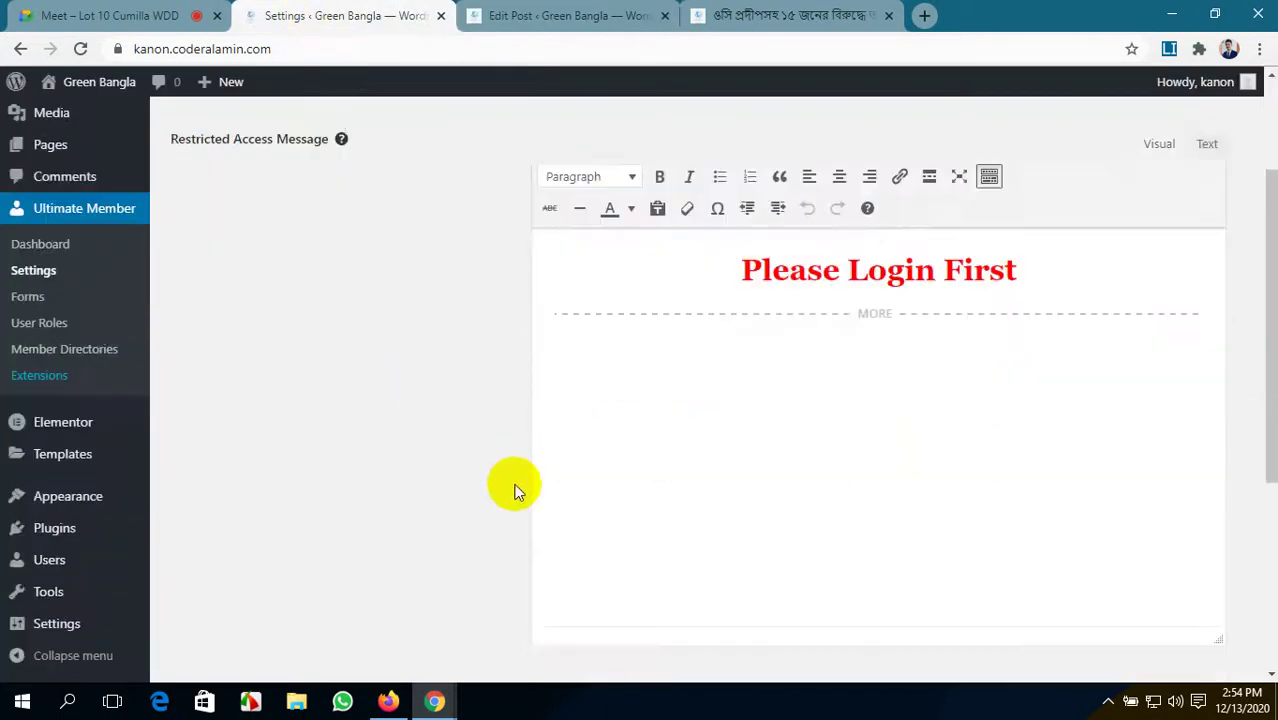
pyautogui.scroll(-4, 514, 490)
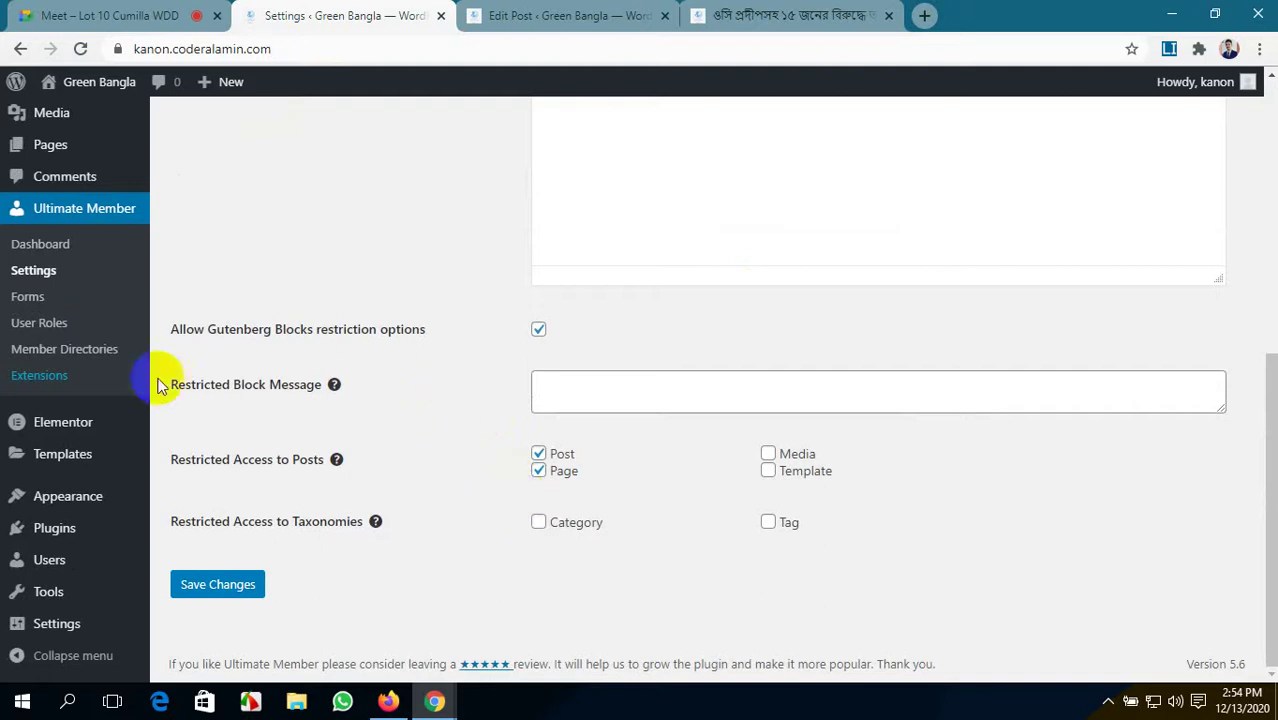
pyautogui.click(606, 388)
pyautogui.scroll(5, 610, 387)
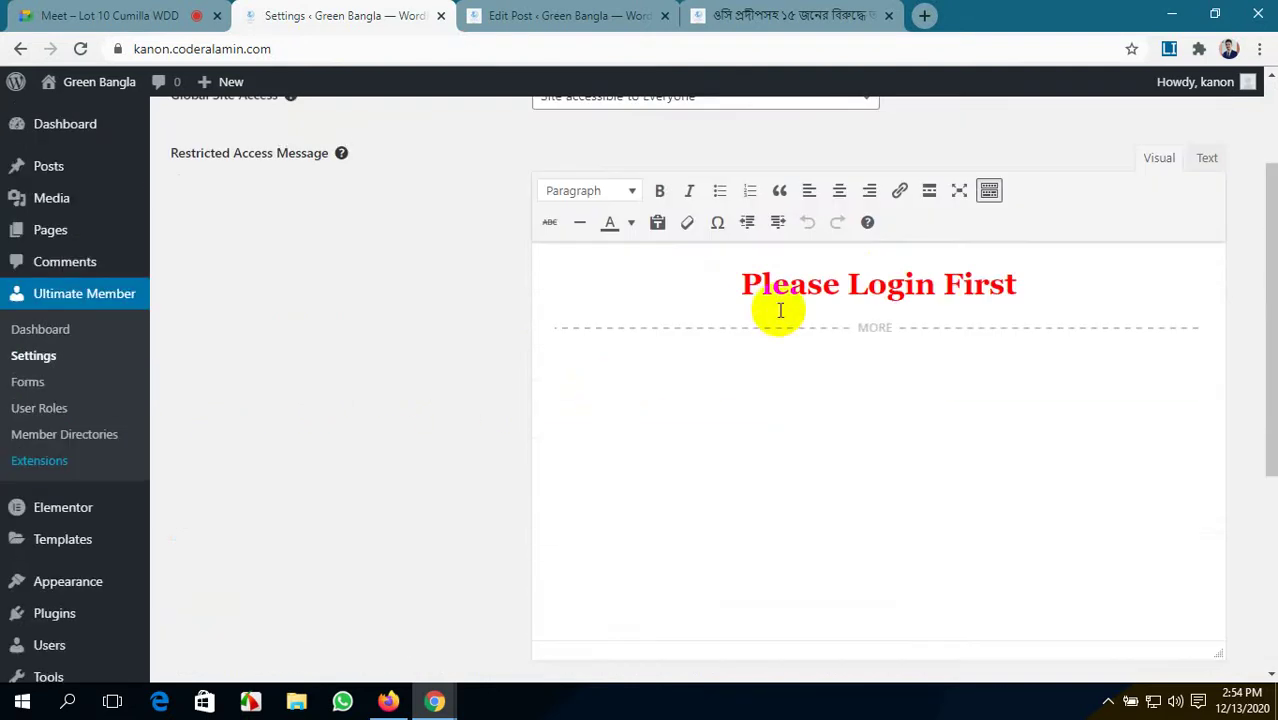
pyautogui.moveTo(1018, 284); pyautogui.dragTo(744, 305)
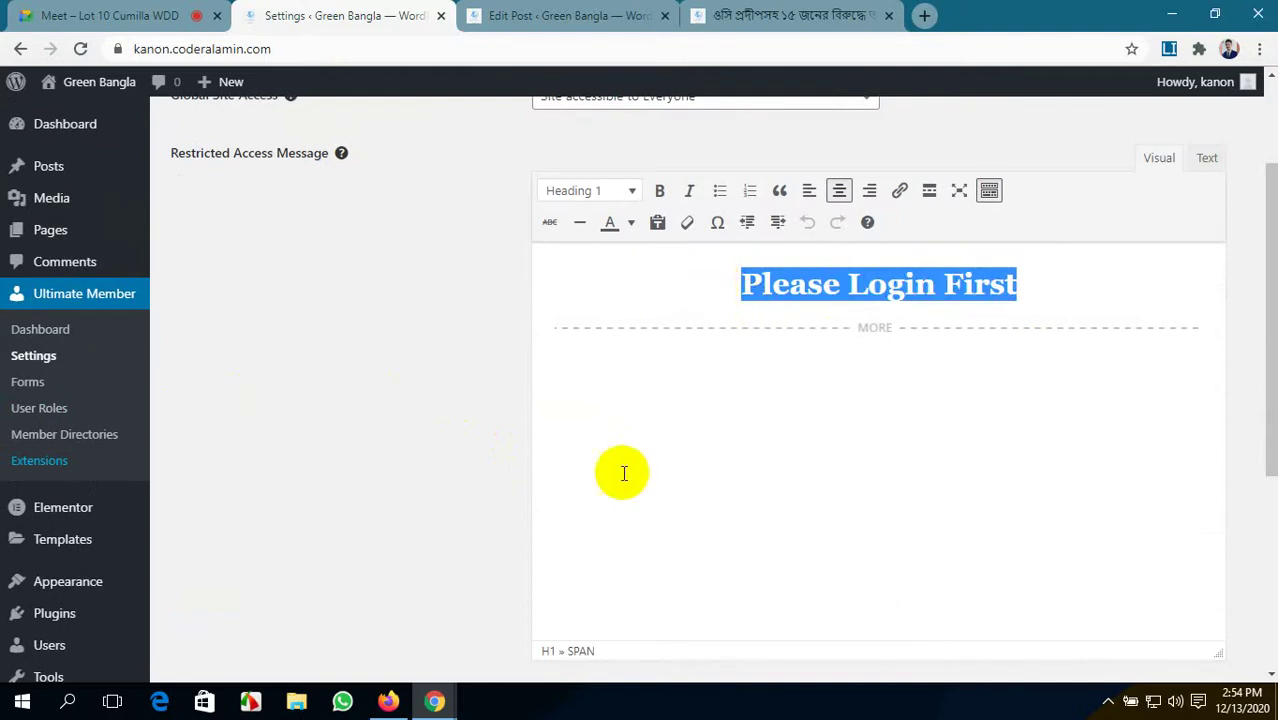
pyautogui.scroll(-4, 623, 473)
pyautogui.click(618, 392)
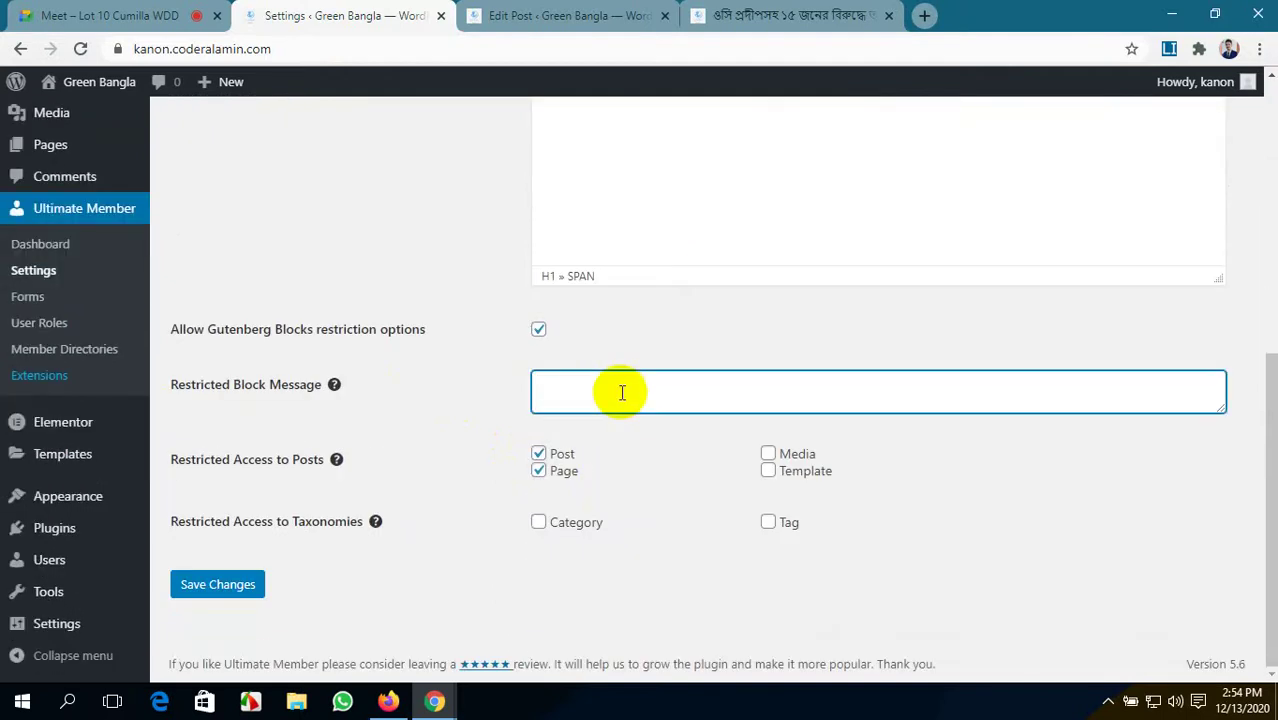
pyautogui.click(220, 584)
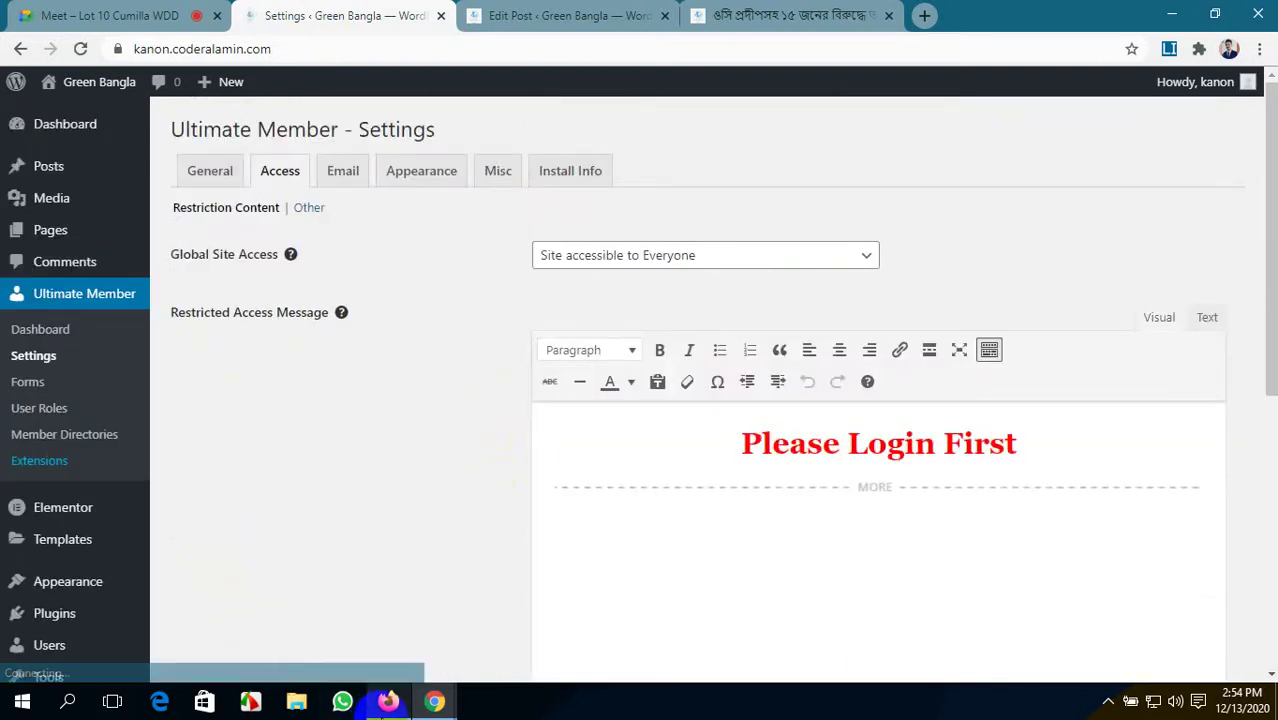
# - Switch to Firefox to check how the restricted post appears to a visitor, then return to the settings in Chrome
pyautogui.click(386, 703)
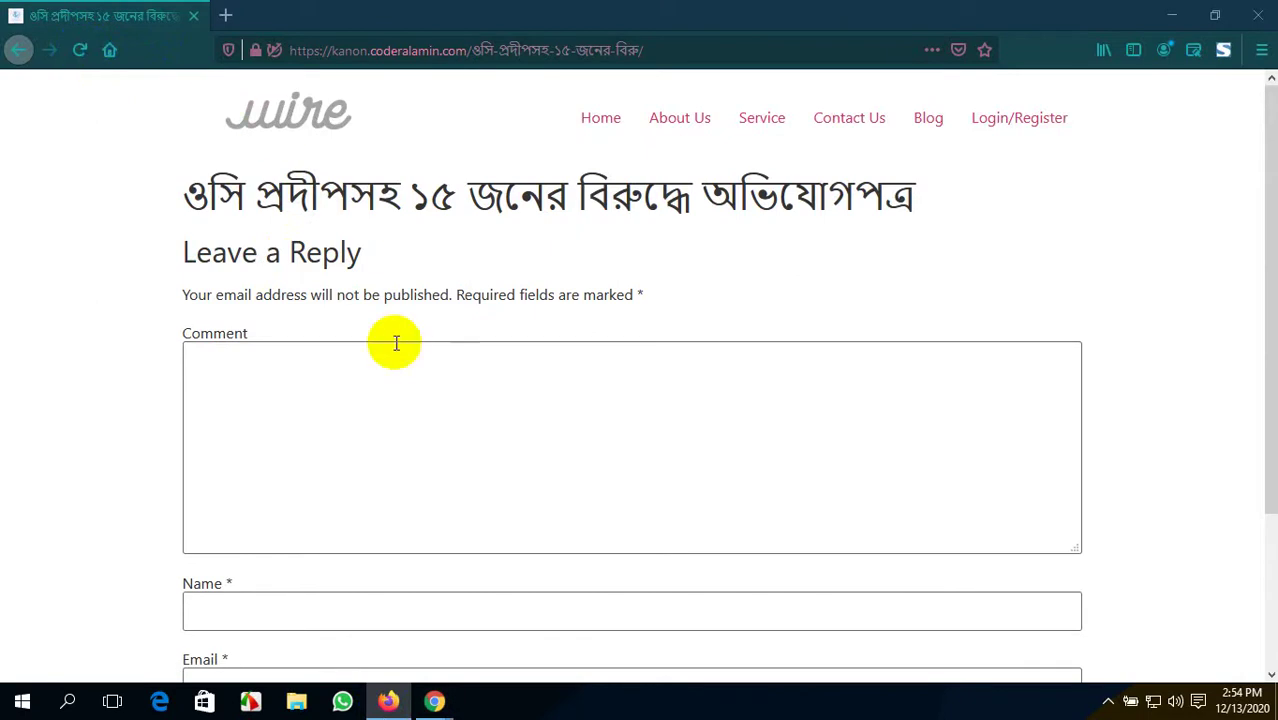
pyautogui.scroll(-3, 396, 343)
pyautogui.scroll(3, 396, 343)
pyautogui.scroll(-2, 396, 343)
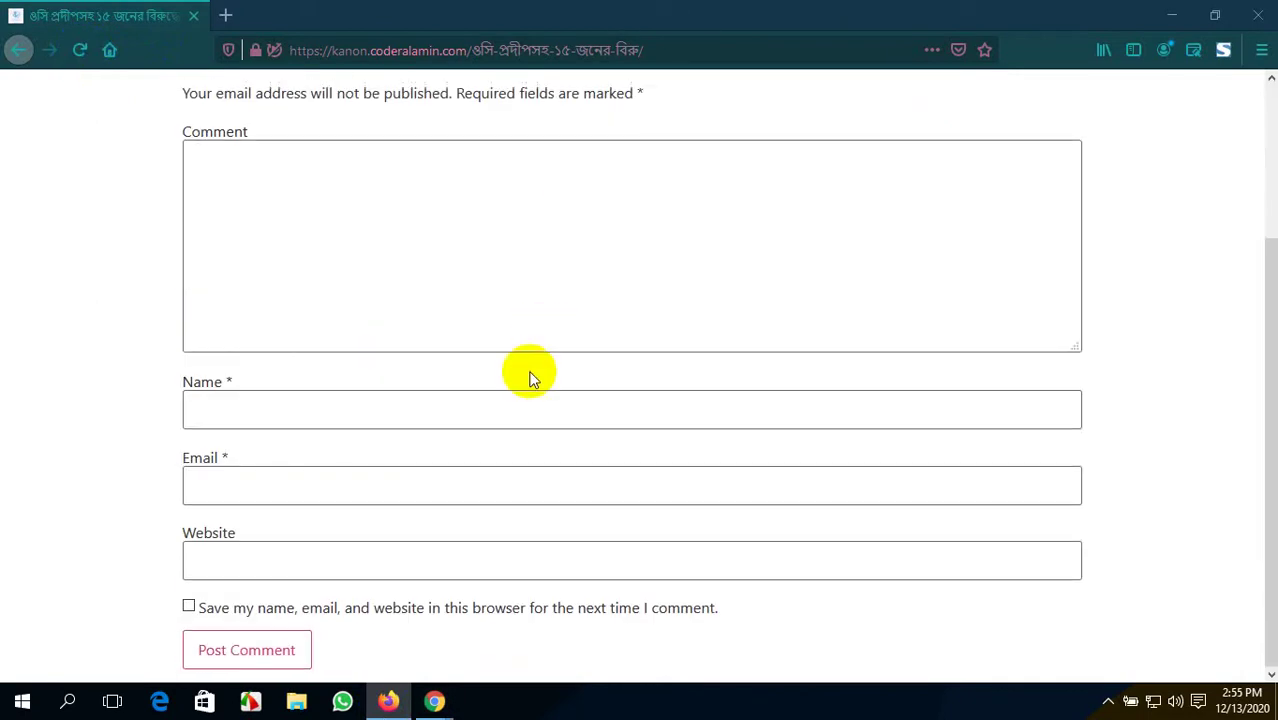
pyautogui.scroll(2, 530, 378)
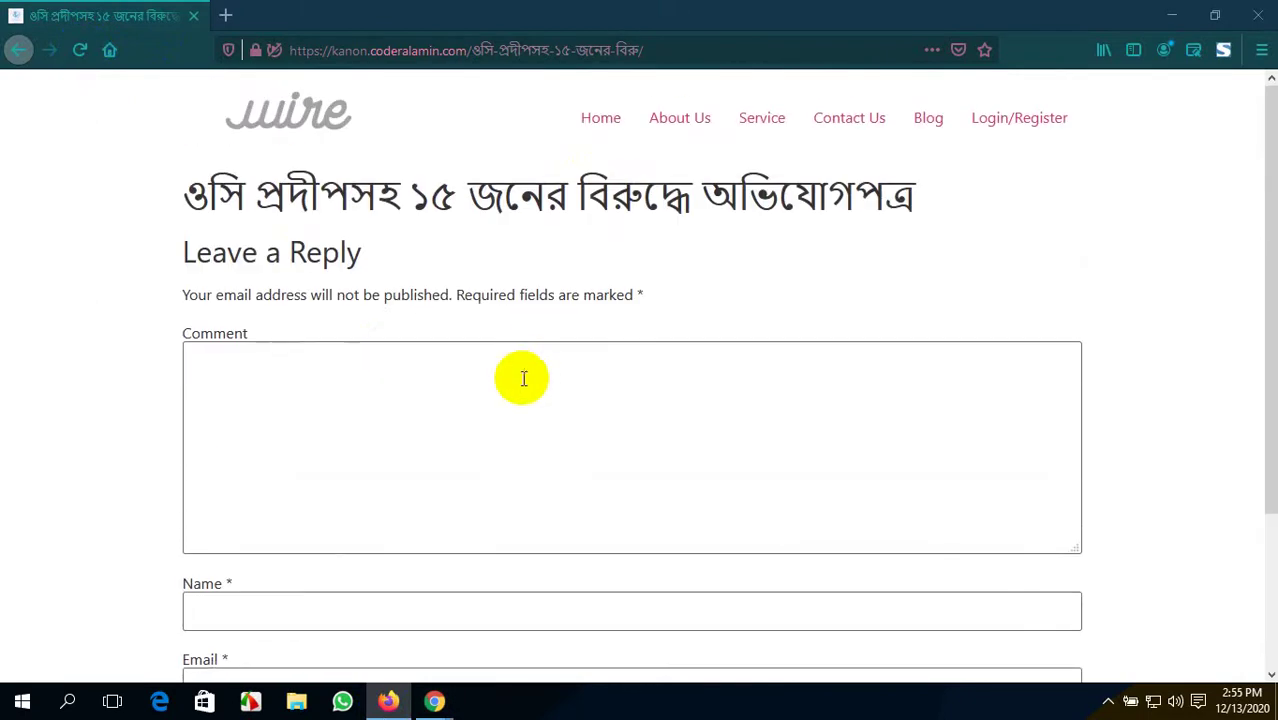
pyautogui.moveTo(434, 703)
pyautogui.click(379, 559)
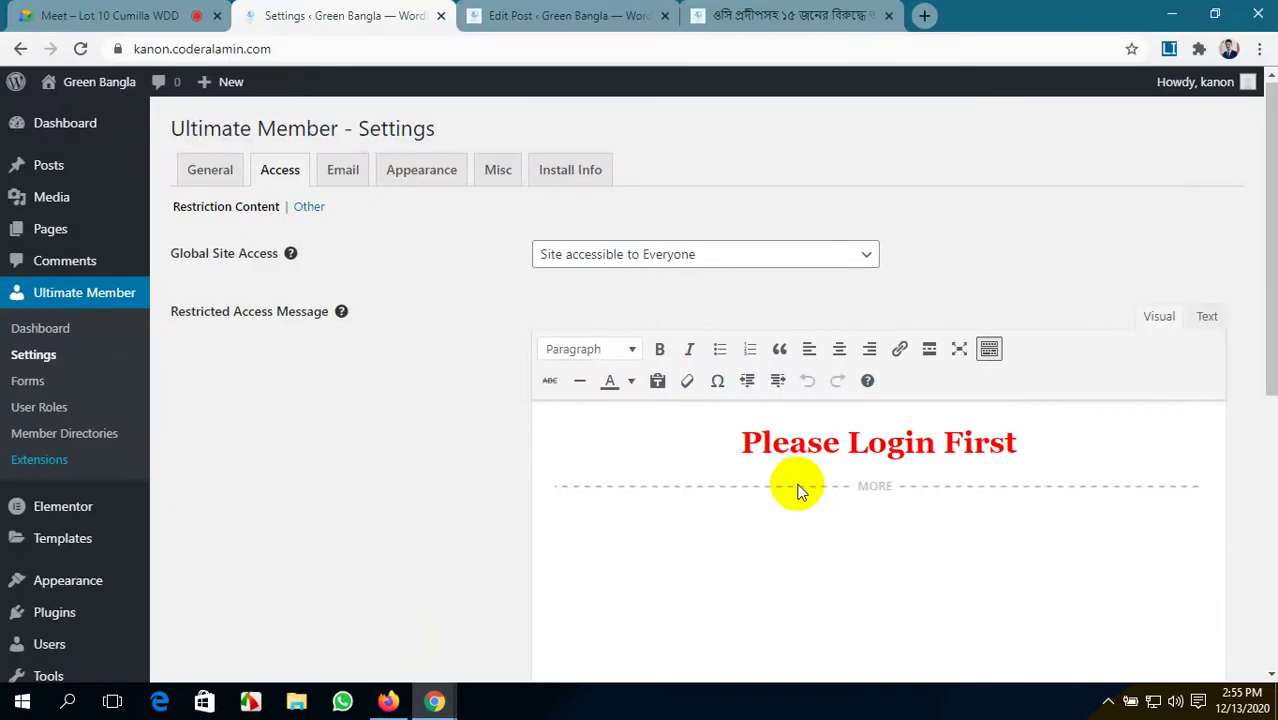
# - Review the block restriction settings, look through the live post as a logged-in user, and open the site's Home page
pyautogui.scroll(-5, 796, 485)
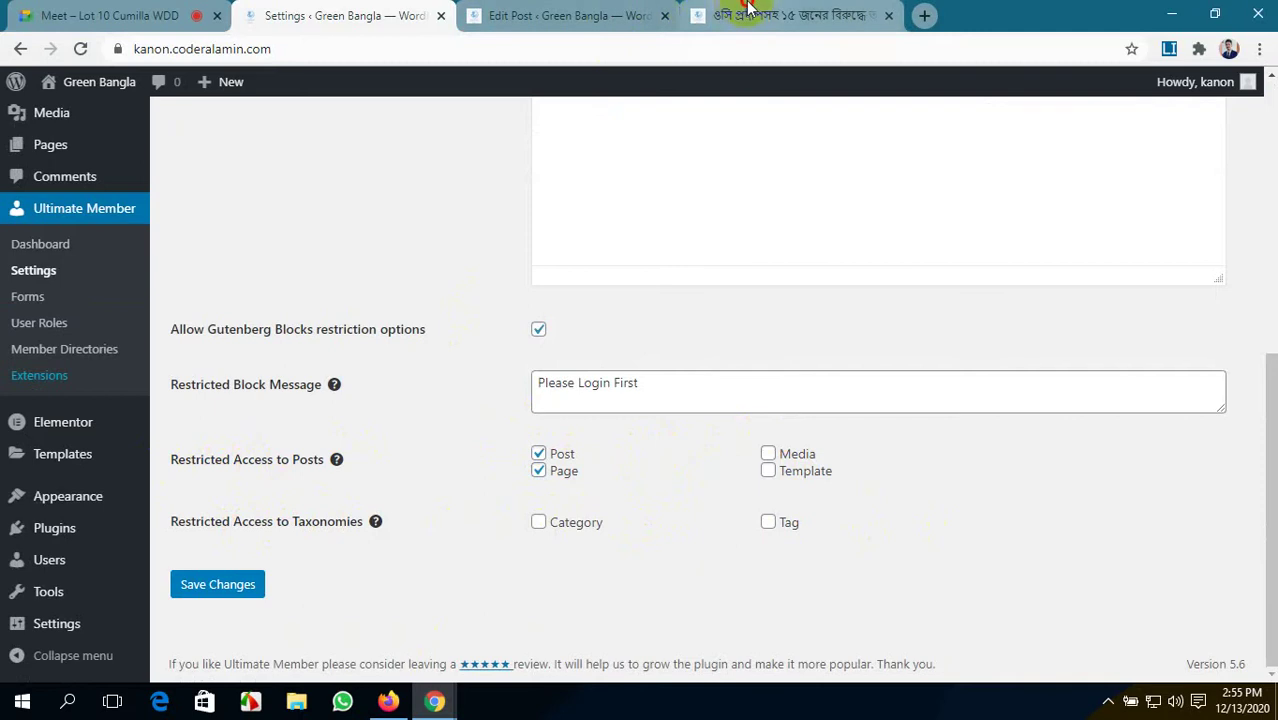
pyautogui.click(790, 15)
pyautogui.scroll(-9, 728, 380)
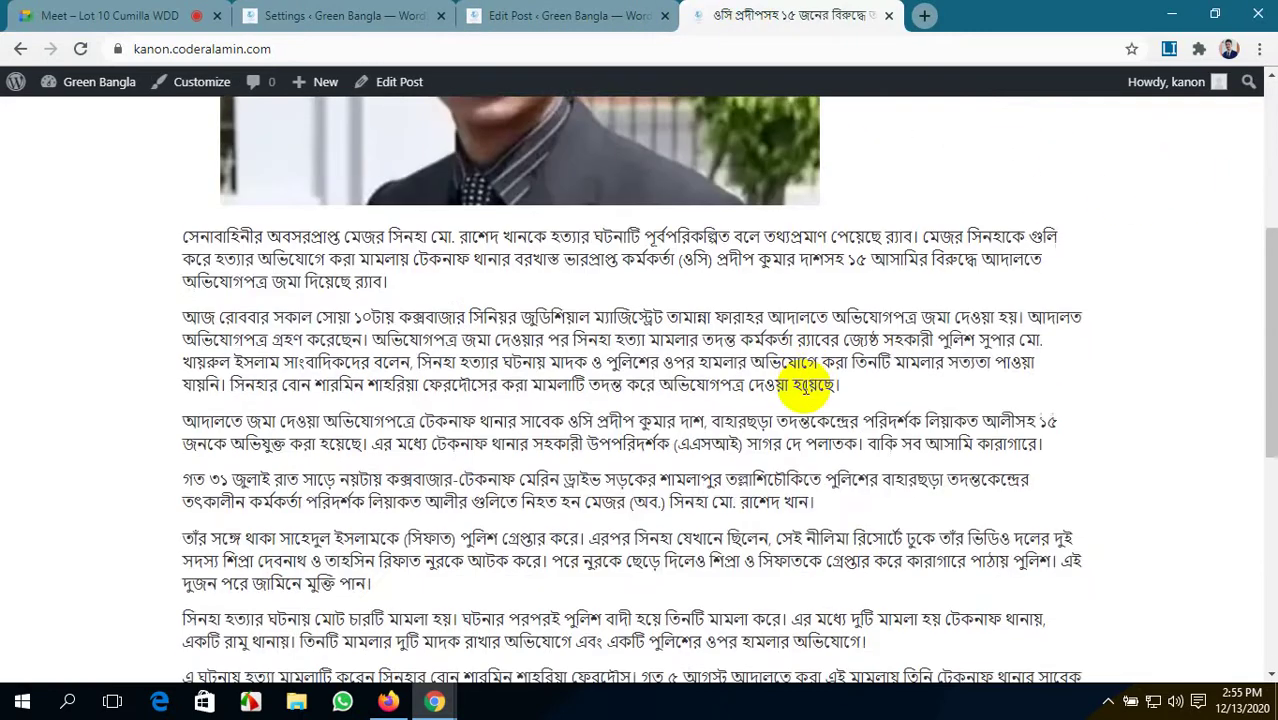
pyautogui.scroll(10, 810, 386)
pyautogui.click(621, 148)
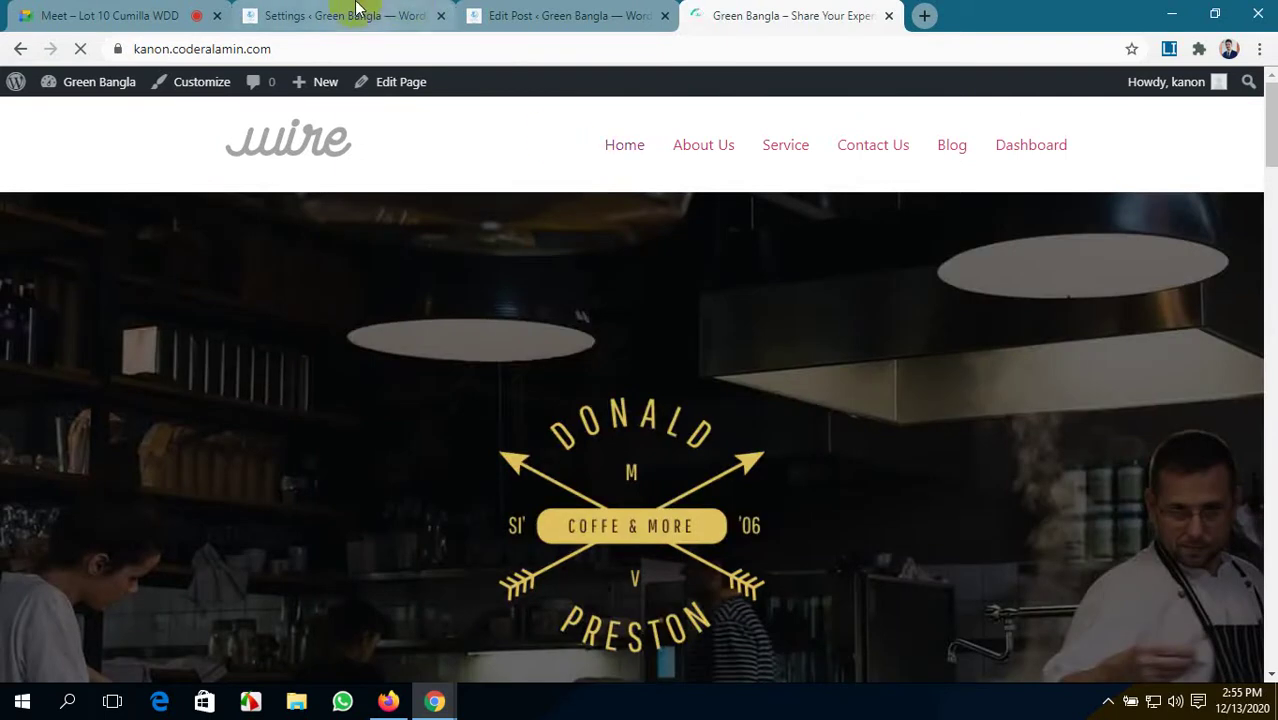
# - Enable restricted access for Media, Template, Category and Tag in the Ultimate Member settings, save, and return to the post editor
pyautogui.click(350, 15)
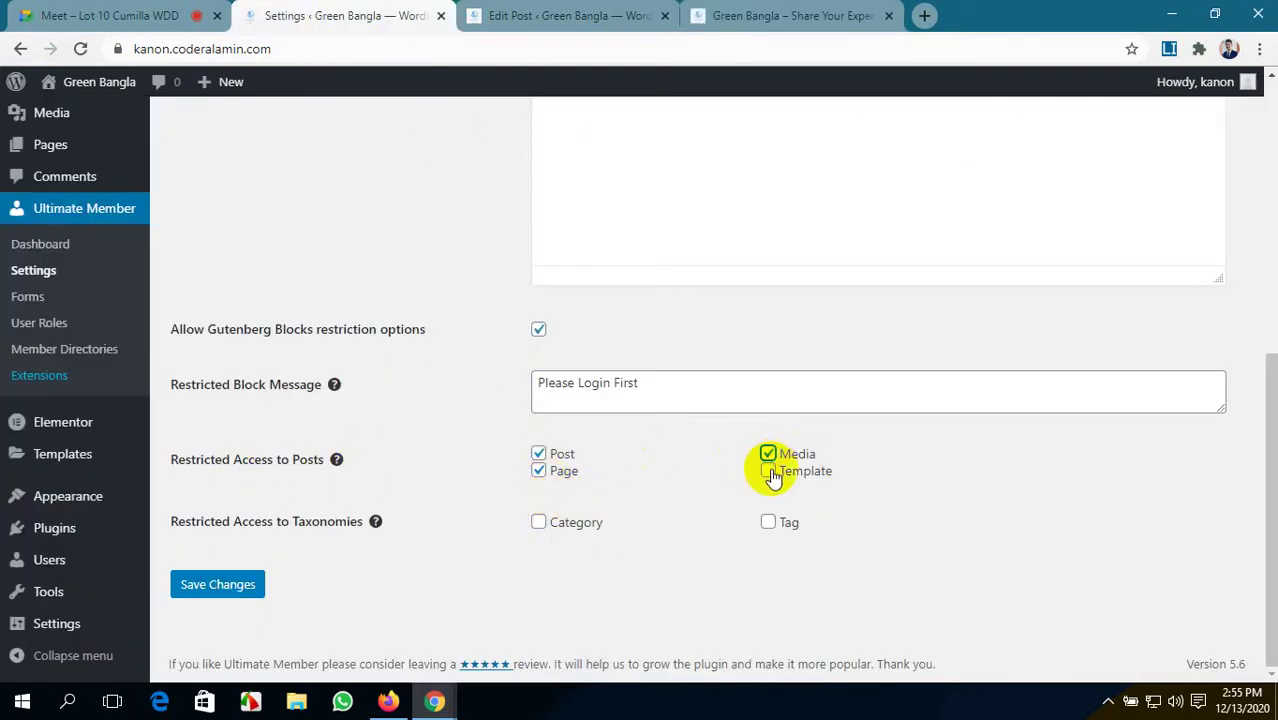
pyautogui.click(540, 524)
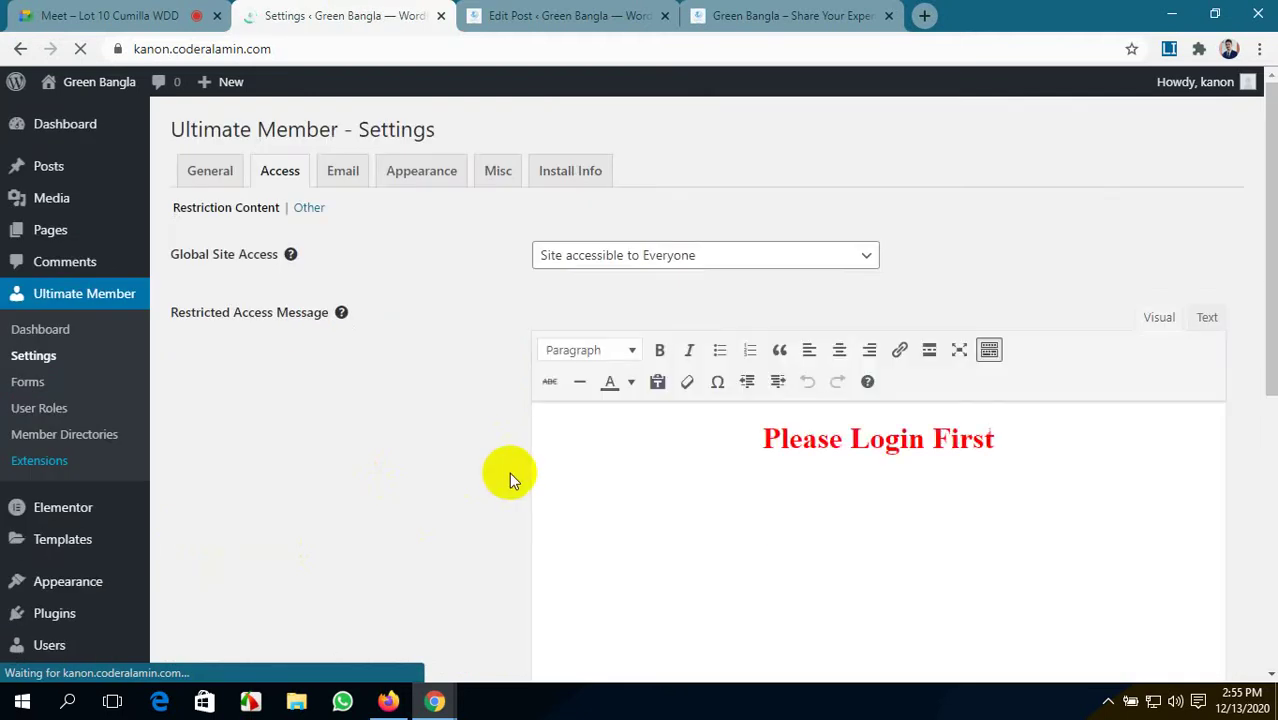
pyautogui.click(590, 15)
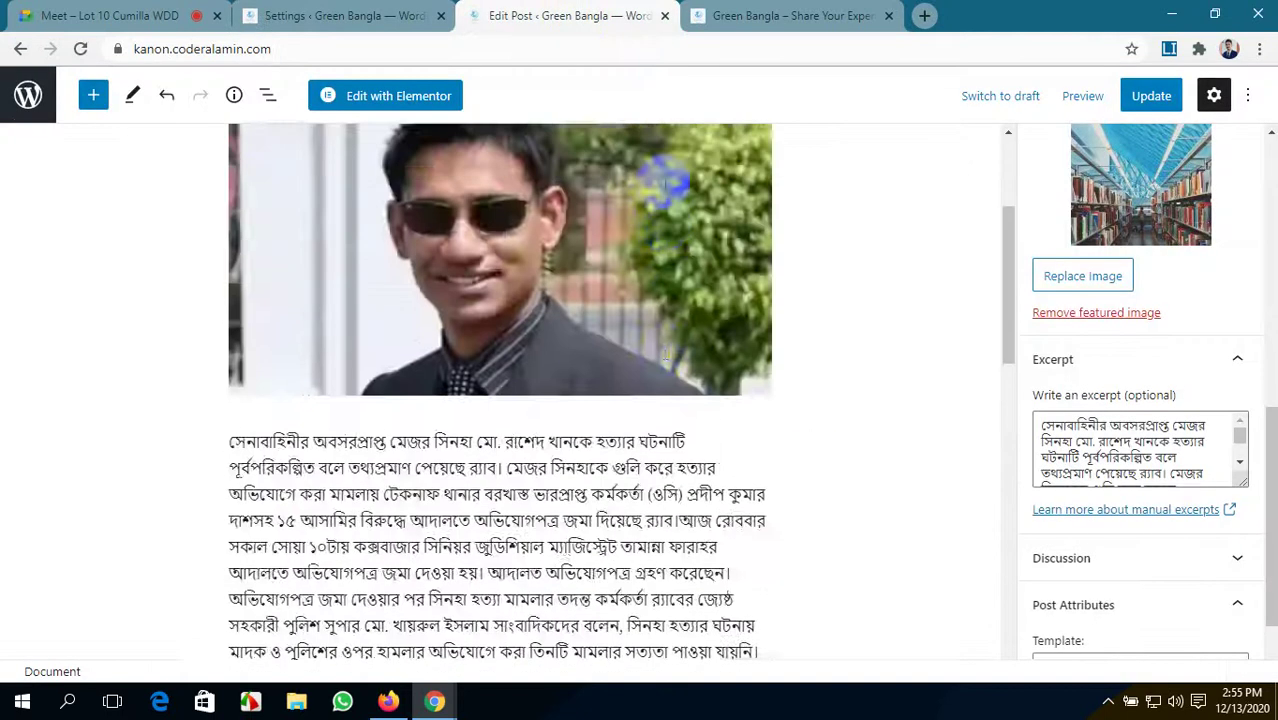
# - Open the Media Library in a new tab and look through its images
pyautogui.click(310, 15)
pyautogui.moveTo(83, 207)
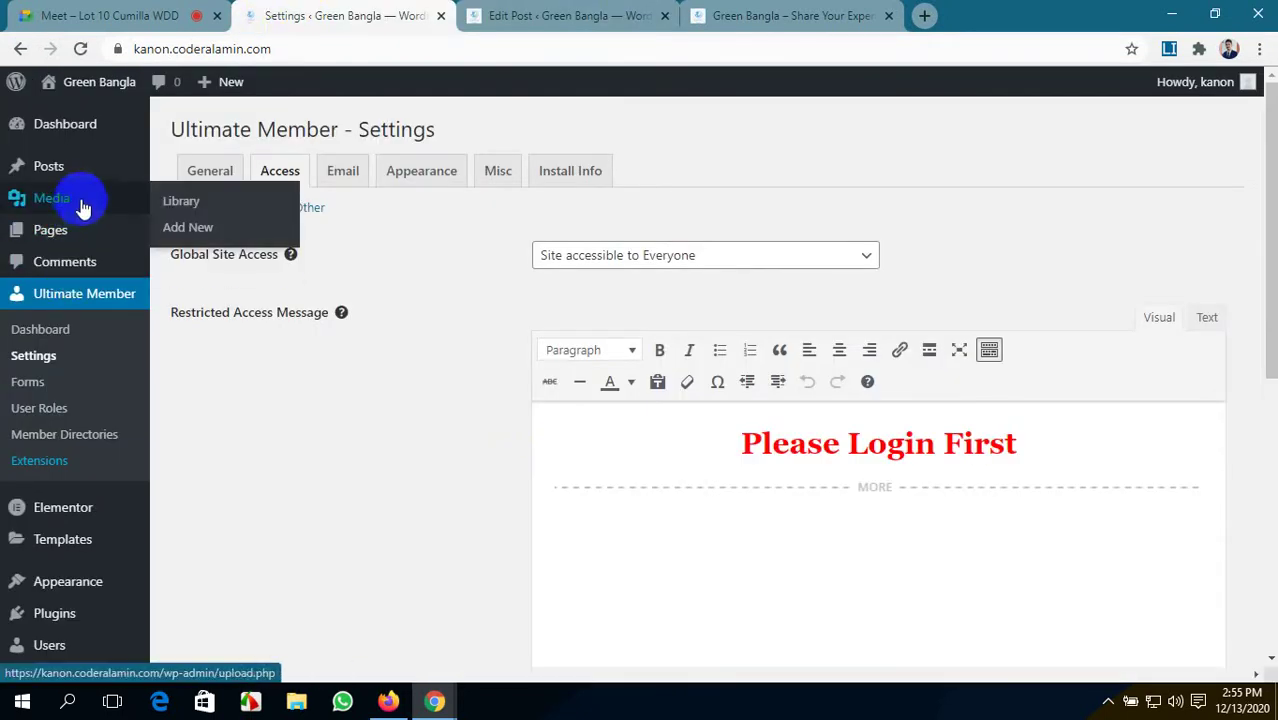
pyautogui.middleClick(185, 205)
pyautogui.click(570, 10)
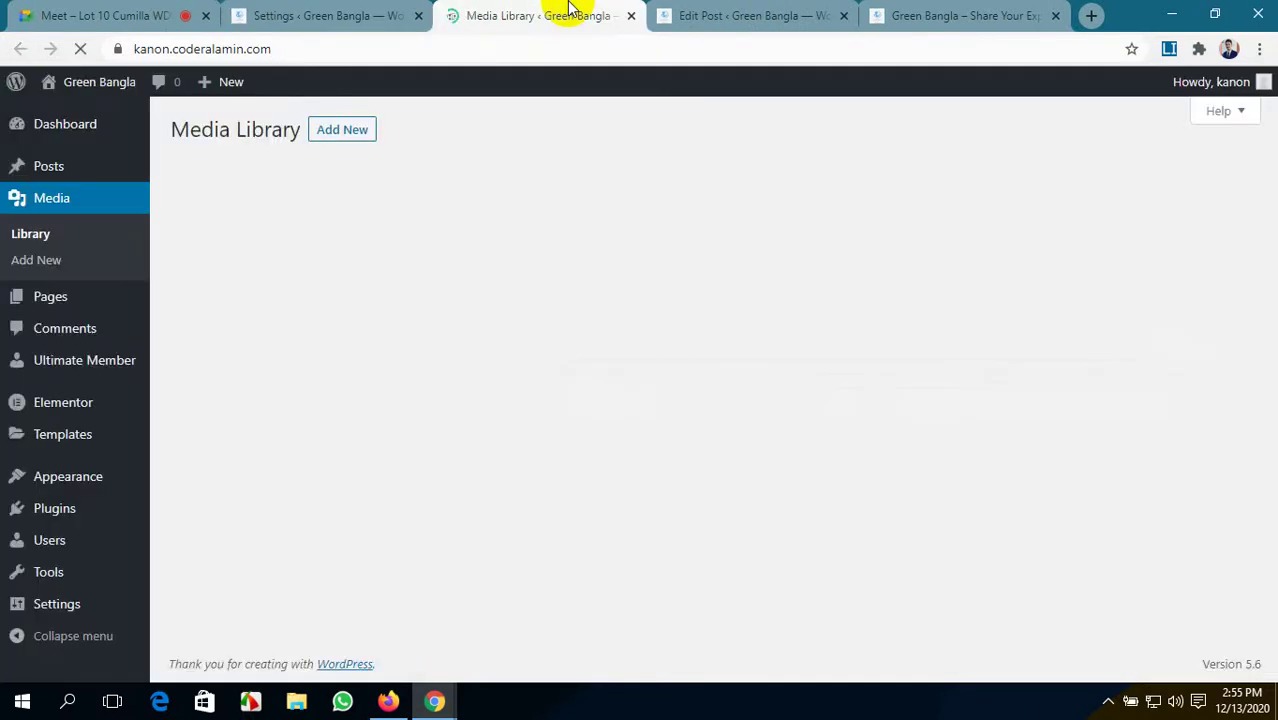
pyautogui.scroll(-2, 493, 377)
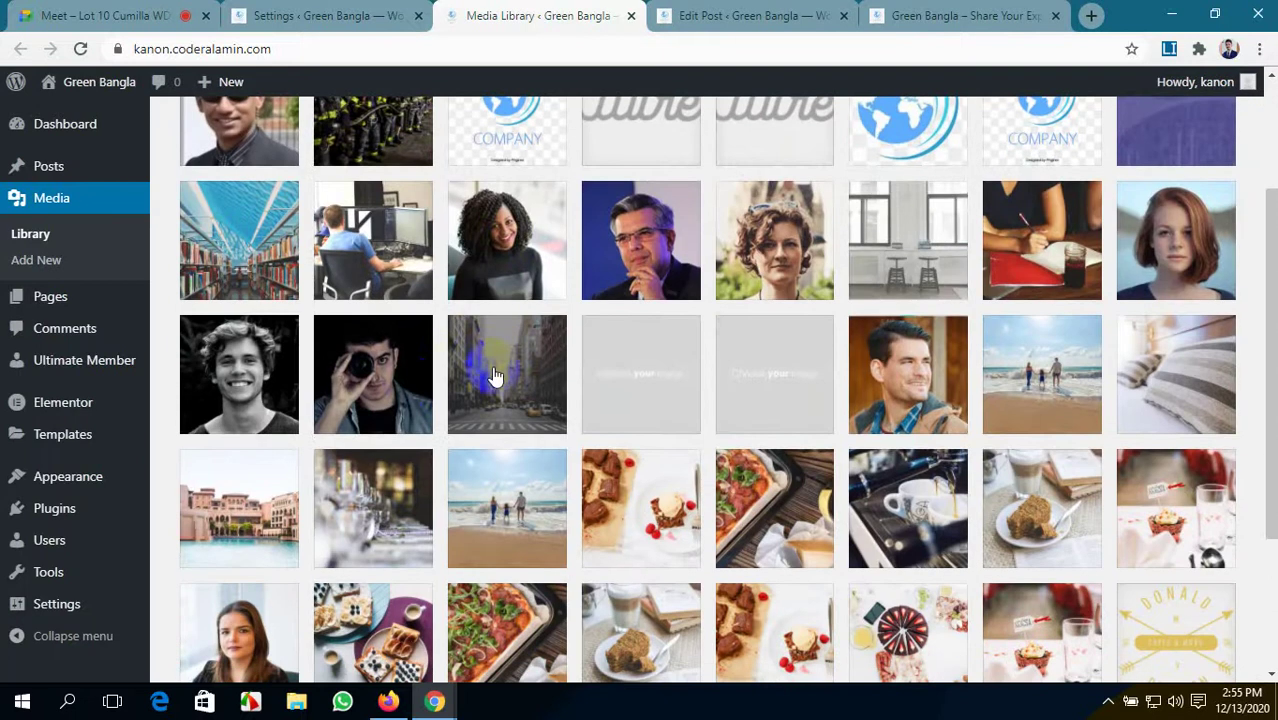
# - Examine the attachment details and image editing options of team_2.jpg for restriction settings, then close them
pyautogui.click(408, 380)
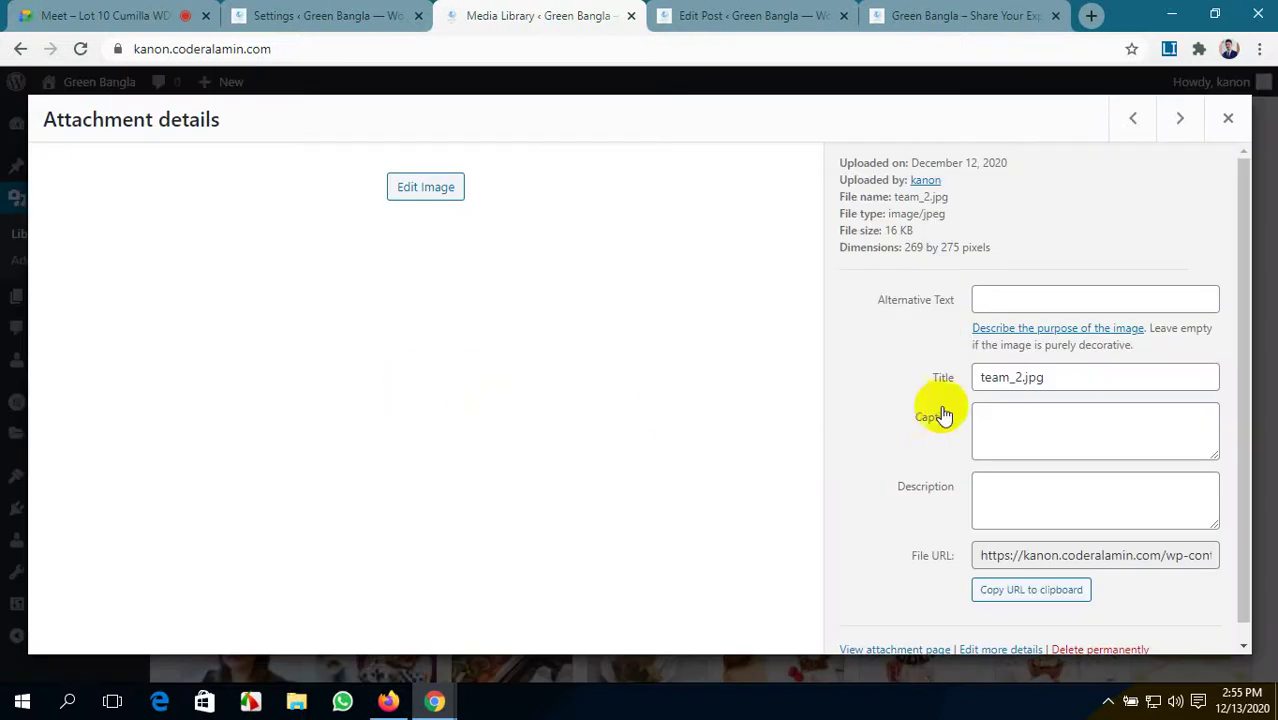
pyautogui.scroll(-1, 950, 415)
pyautogui.scroll(1, 916, 445)
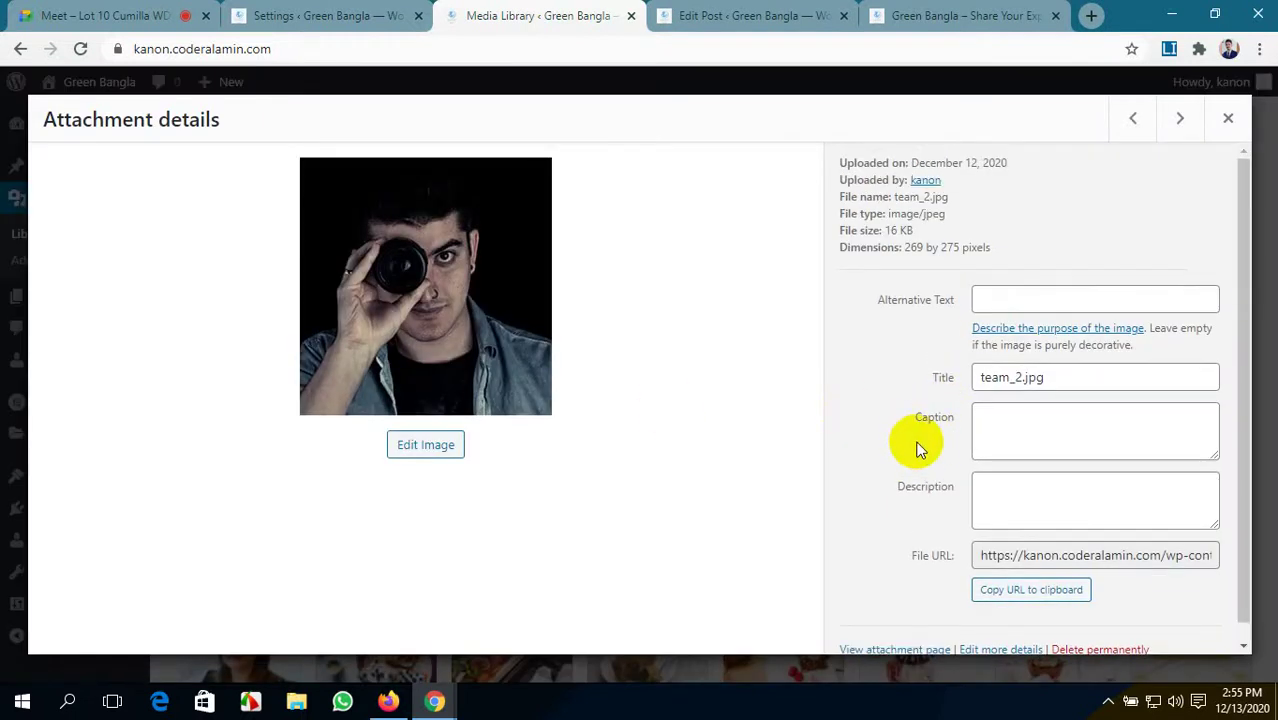
pyautogui.click(437, 444)
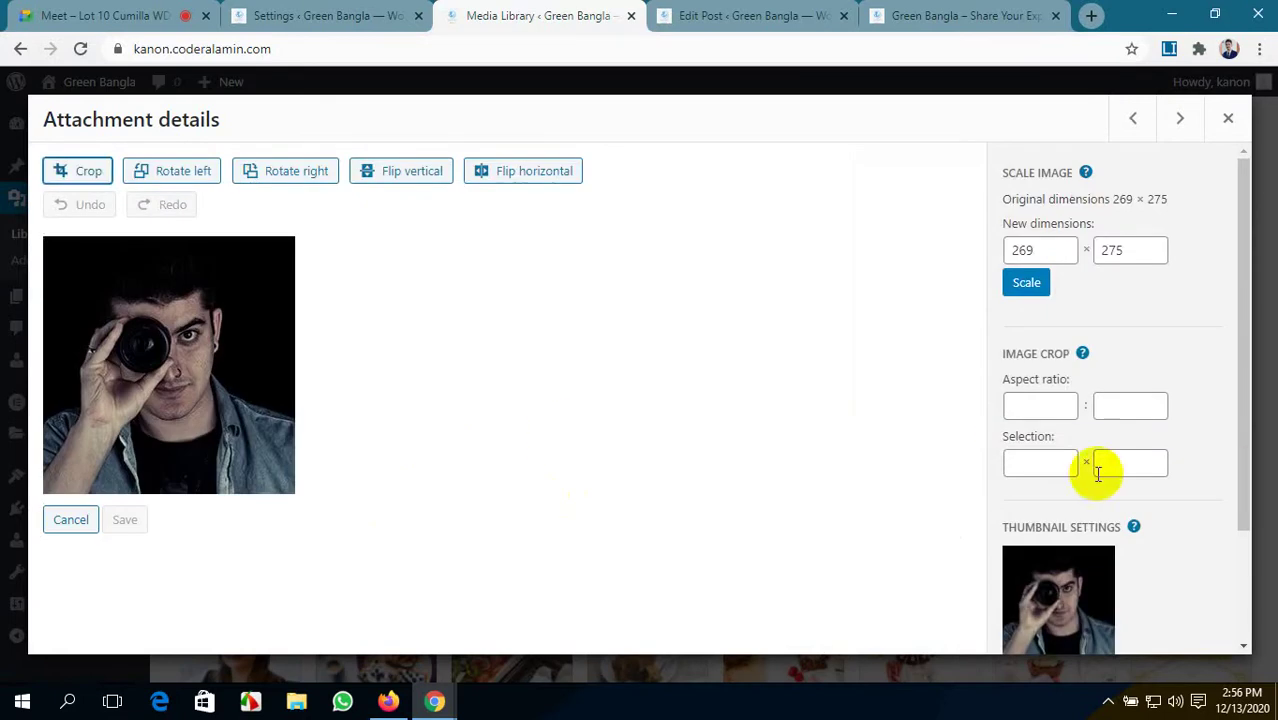
pyautogui.scroll(-2, 1095, 470)
pyautogui.scroll(3, 1095, 475)
pyautogui.click(1227, 119)
pyautogui.scroll(3, 280, 357)
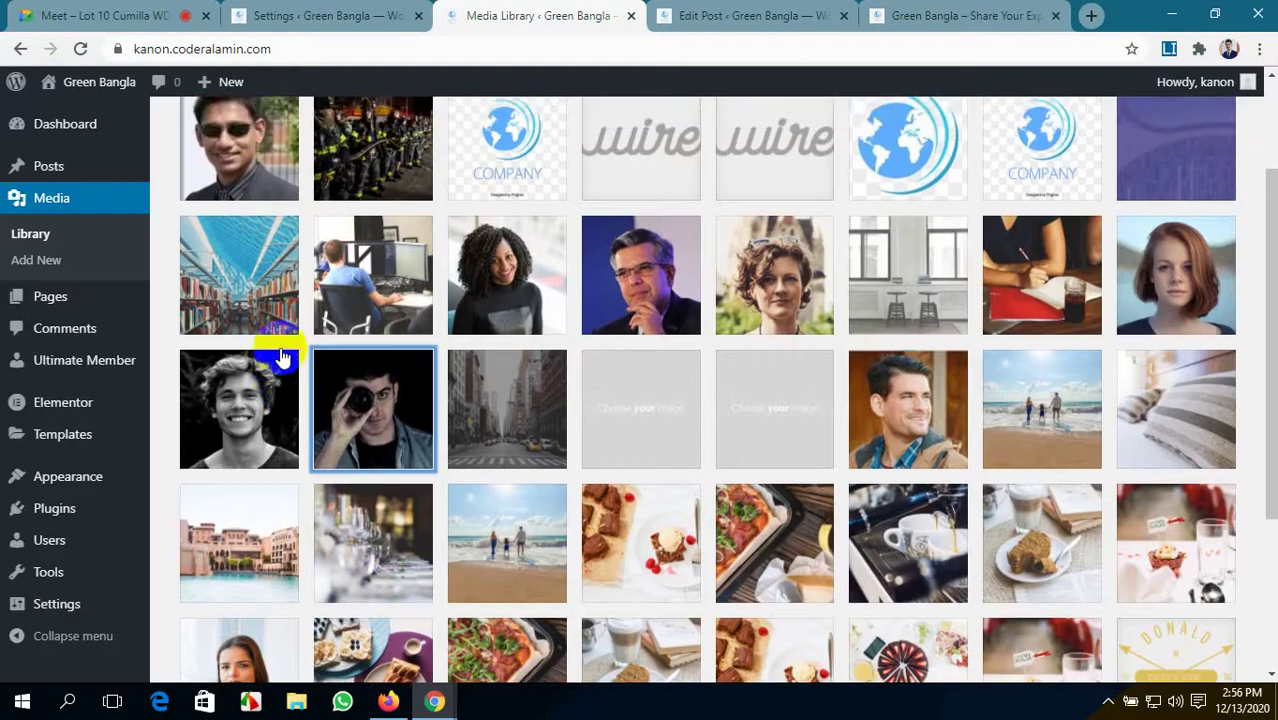
# - Inspect the attachment details of the wire logo image cropped-asset-3.png, then close them
pyautogui.click(684, 299)
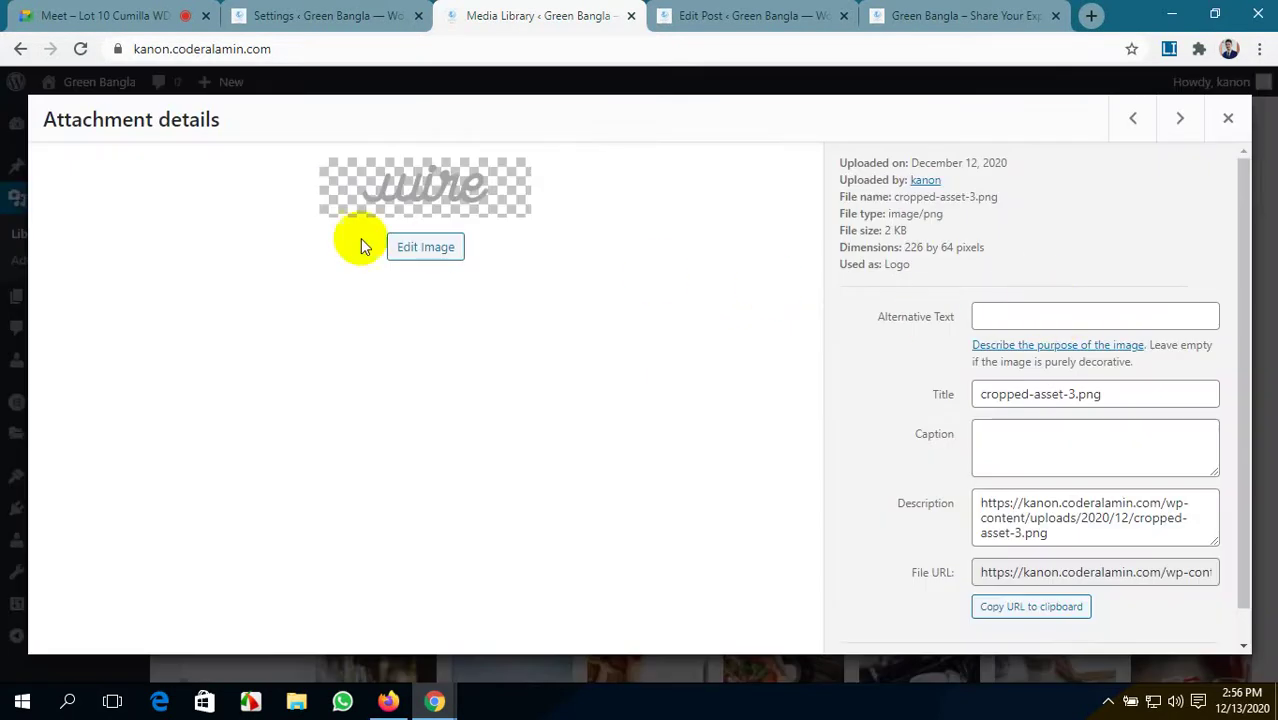
pyautogui.scroll(-1, 1033, 425)
pyautogui.click(1225, 121)
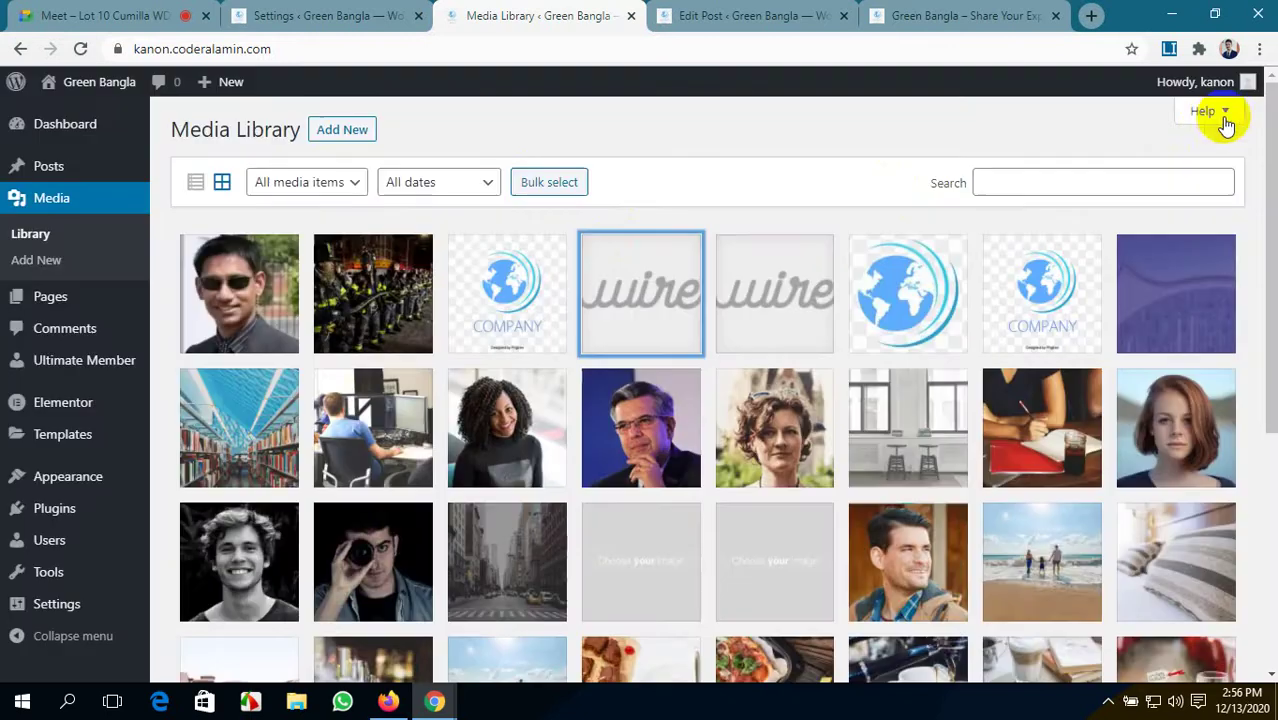
# - Look through the post's settings in the editor, including its excerpt, visibility and categories
pyautogui.click(717, 12)
pyautogui.scroll(-6, 1169, 422)
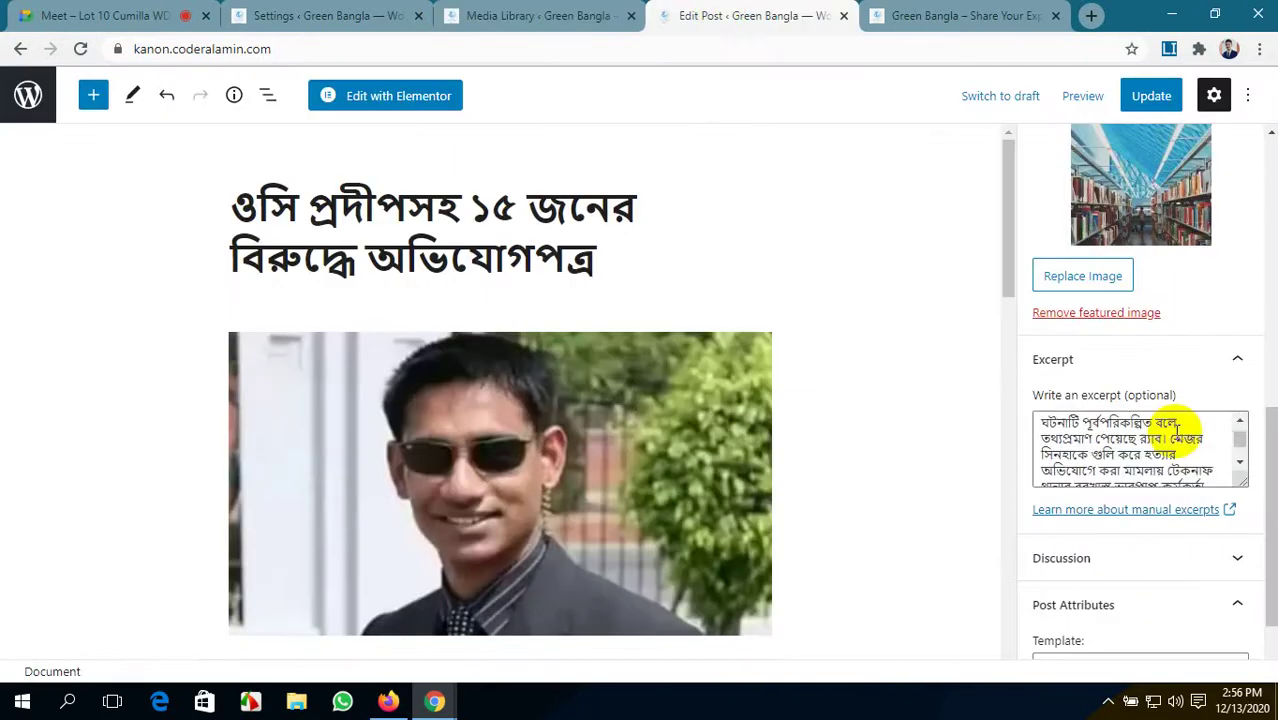
pyautogui.scroll(10, 1097, 597)
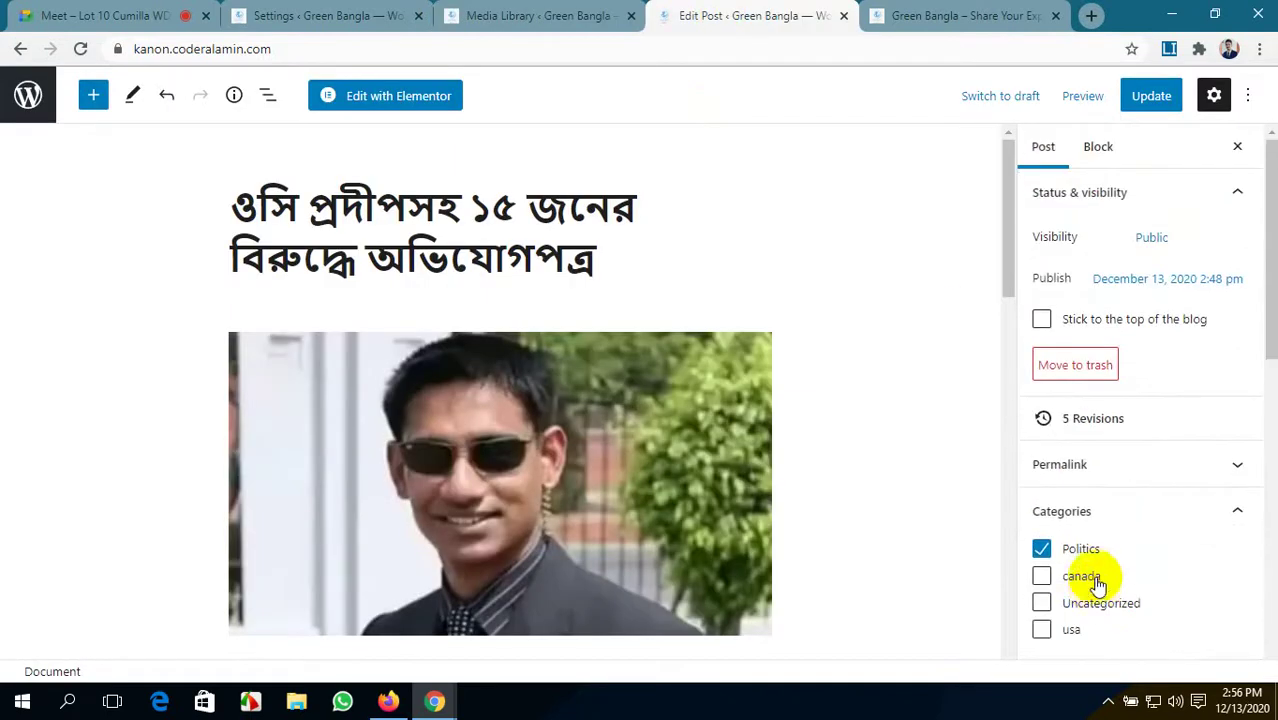
pyautogui.click(543, 12)
pyautogui.click(295, 14)
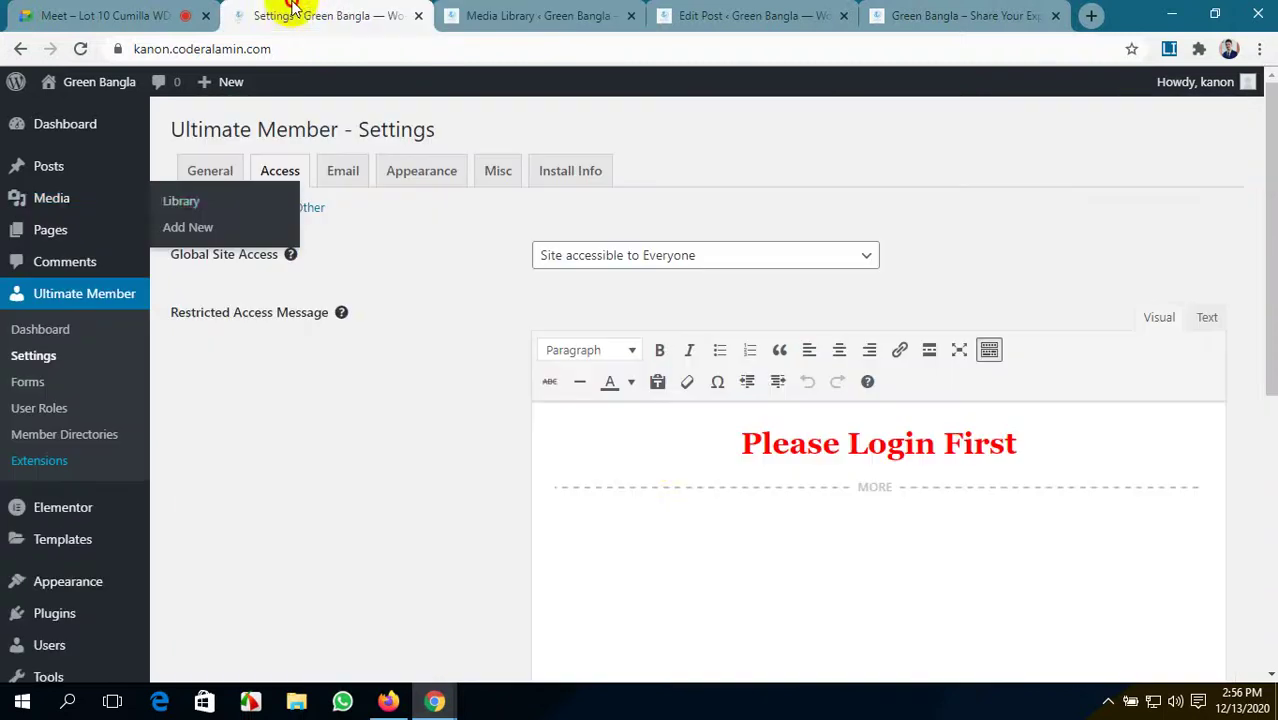
pyautogui.click(560, 12)
pyautogui.click(717, 14)
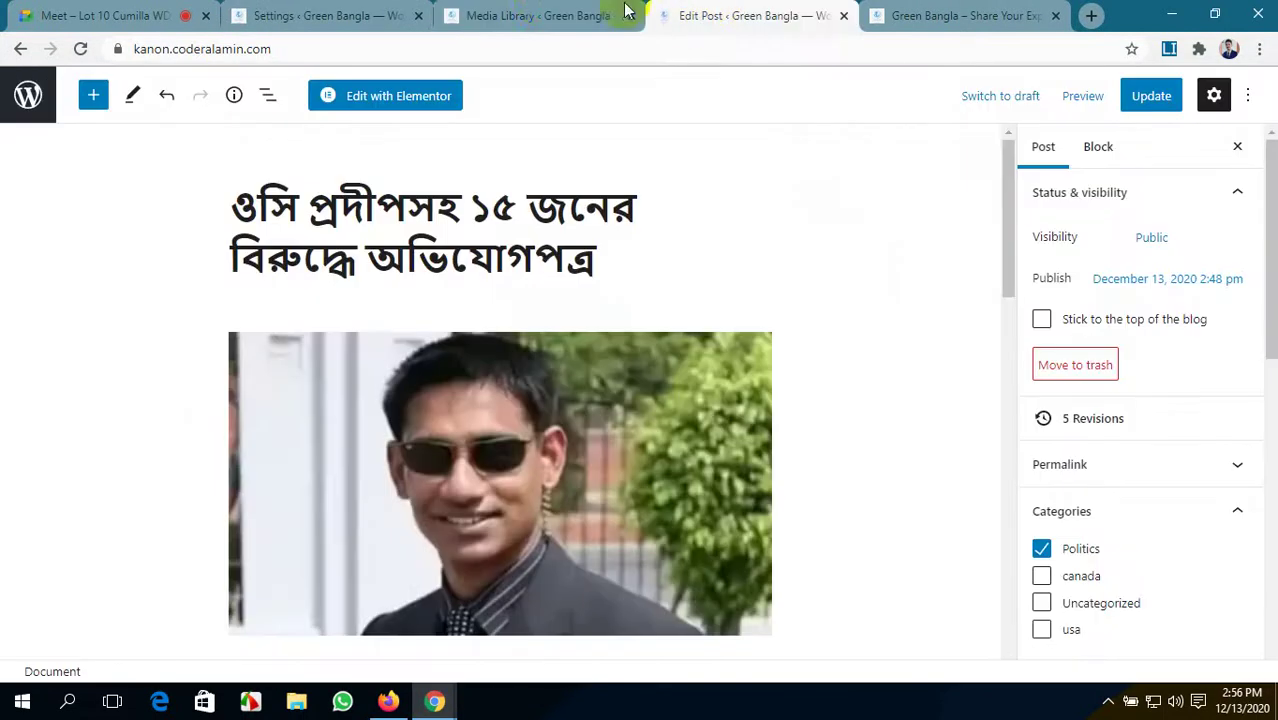
pyautogui.click(543, 12)
pyautogui.scroll(-1, 491, 250)
pyautogui.scroll(3, 491, 250)
# - Review the Restricted Access to Posts and Restricted Access to Taxonomies options in the Ultimate Member settings
pyautogui.click(262, 15)
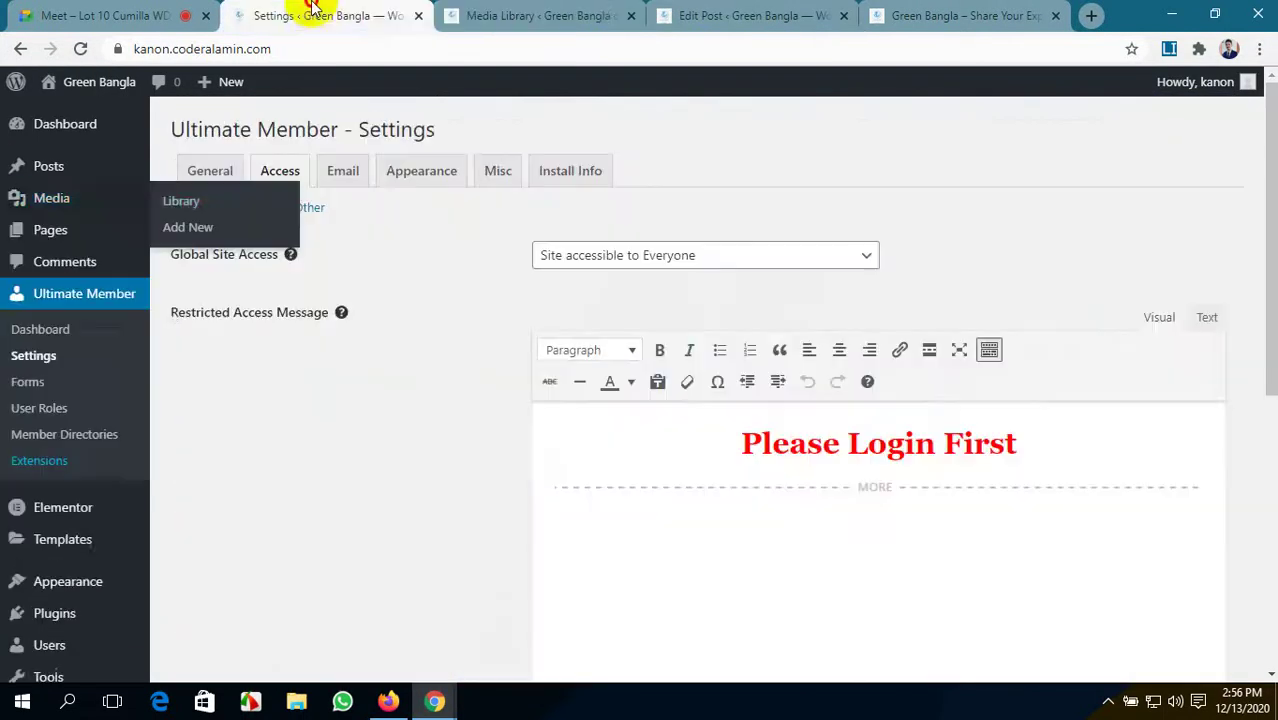
pyautogui.scroll(-5, 540, 470)
pyautogui.scroll(-2, 540, 470)
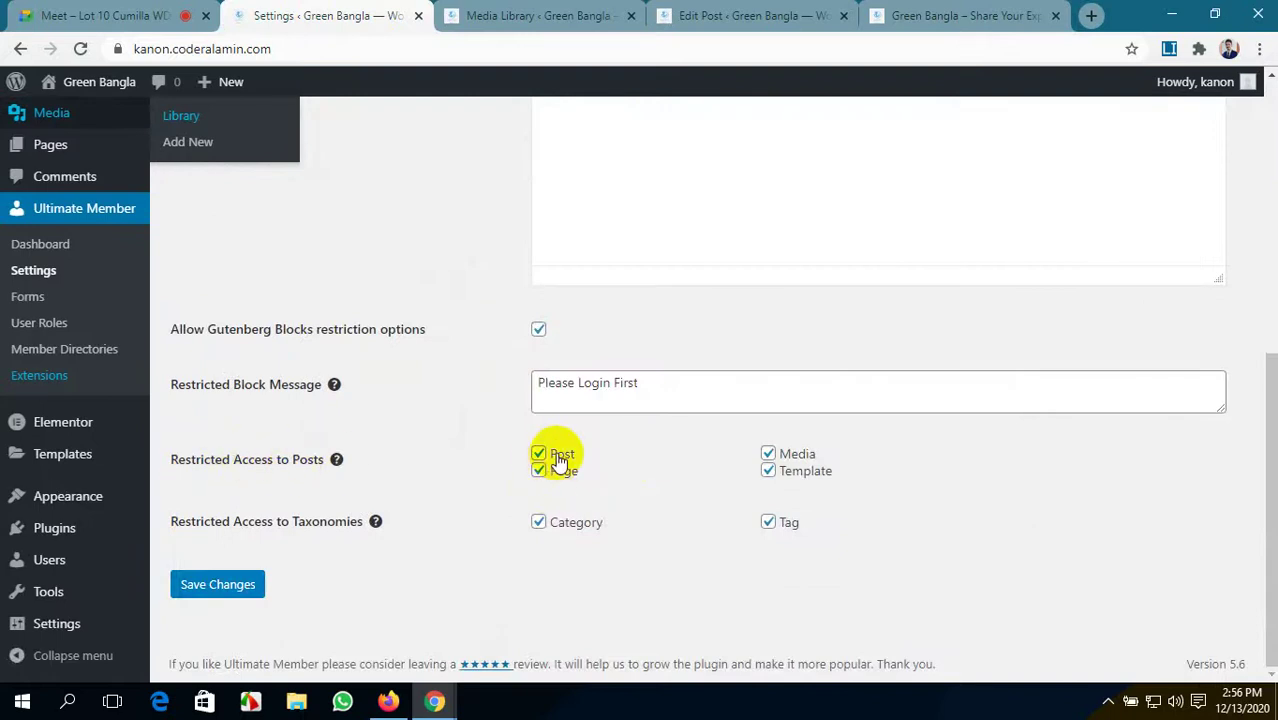
# - Close the Media Library and open the list of all pages in a new tab
pyautogui.click(578, 22)
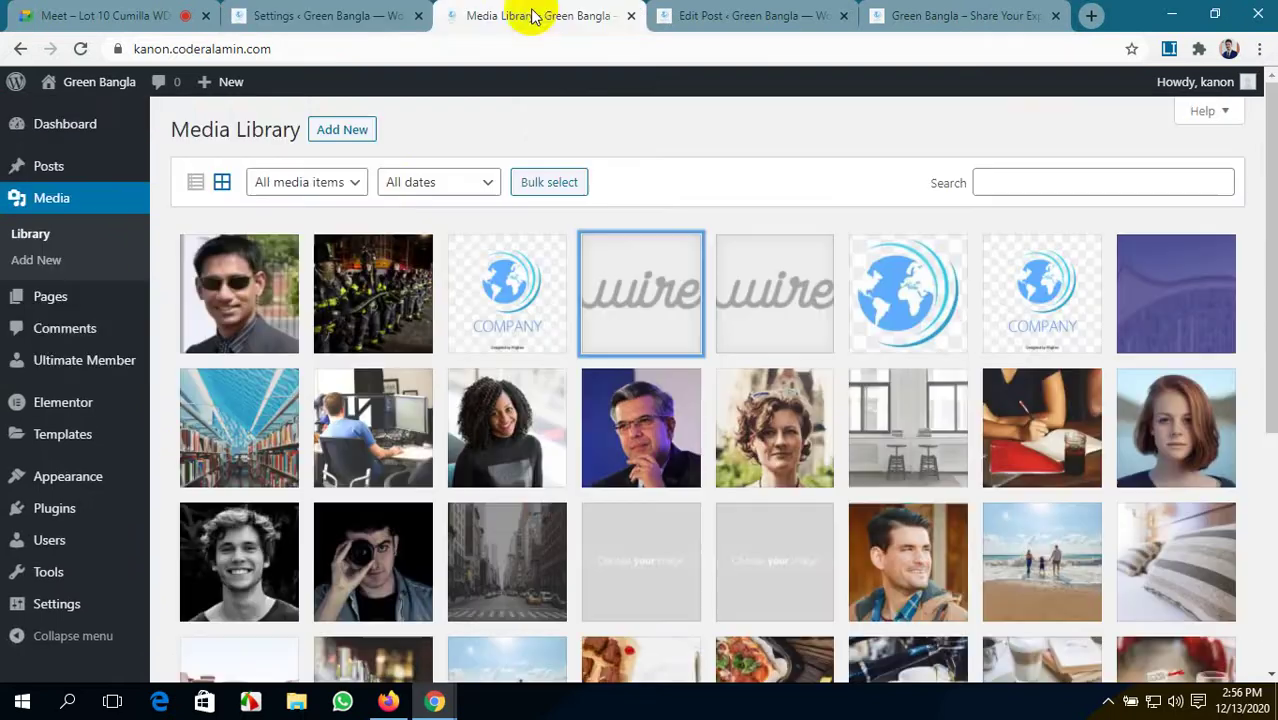
pyautogui.click(631, 15)
pyautogui.click(297, 10)
pyautogui.scroll(10, 322, 225)
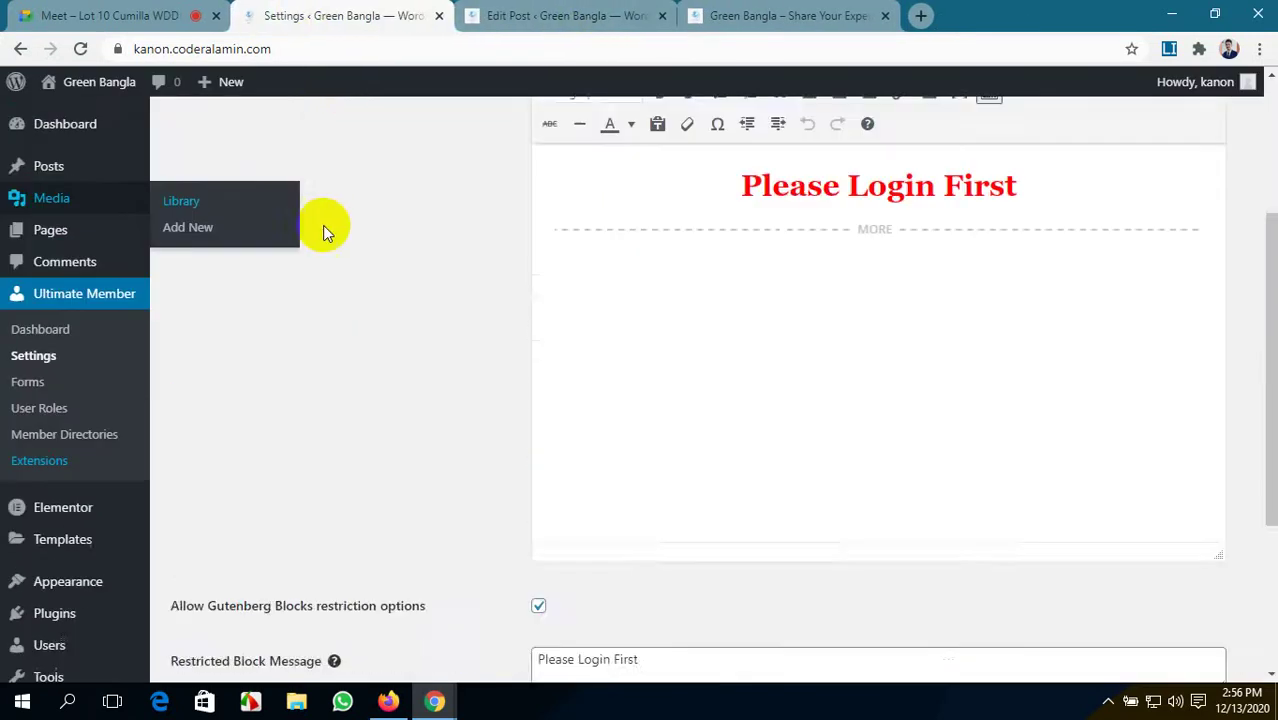
pyautogui.moveTo(51, 229)
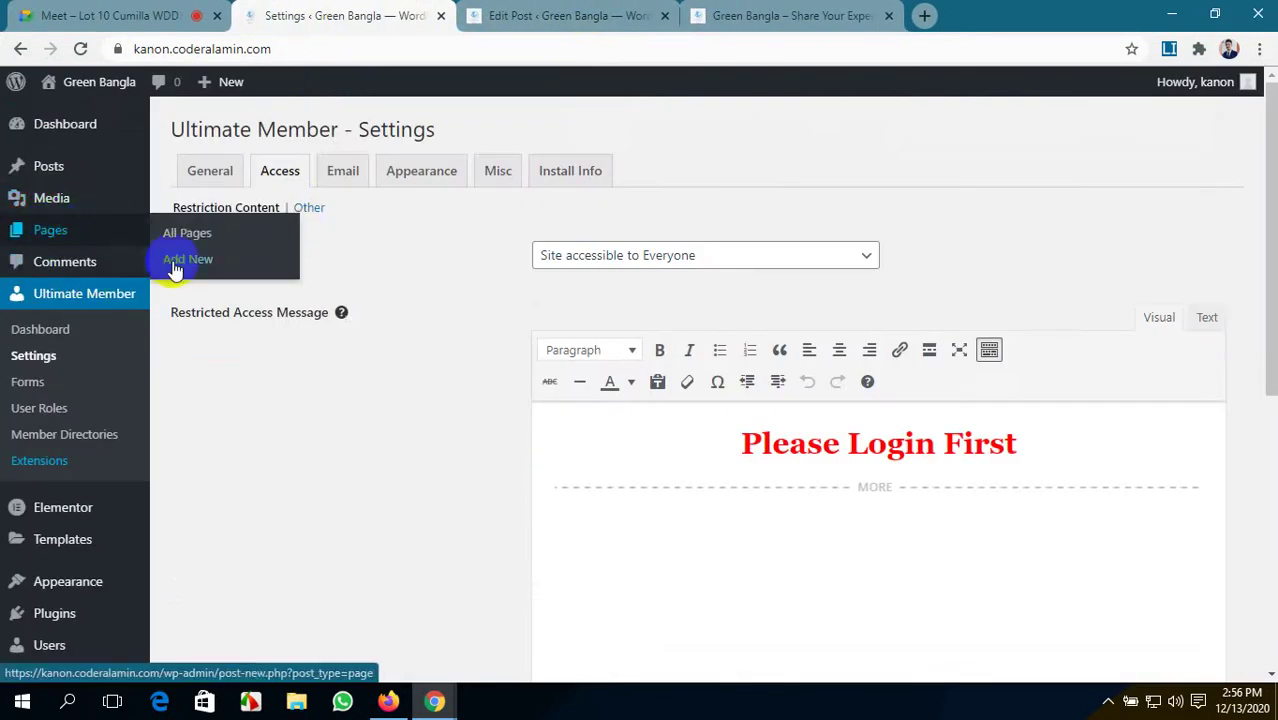
pyautogui.middleClick(200, 238)
pyautogui.click(513, 14)
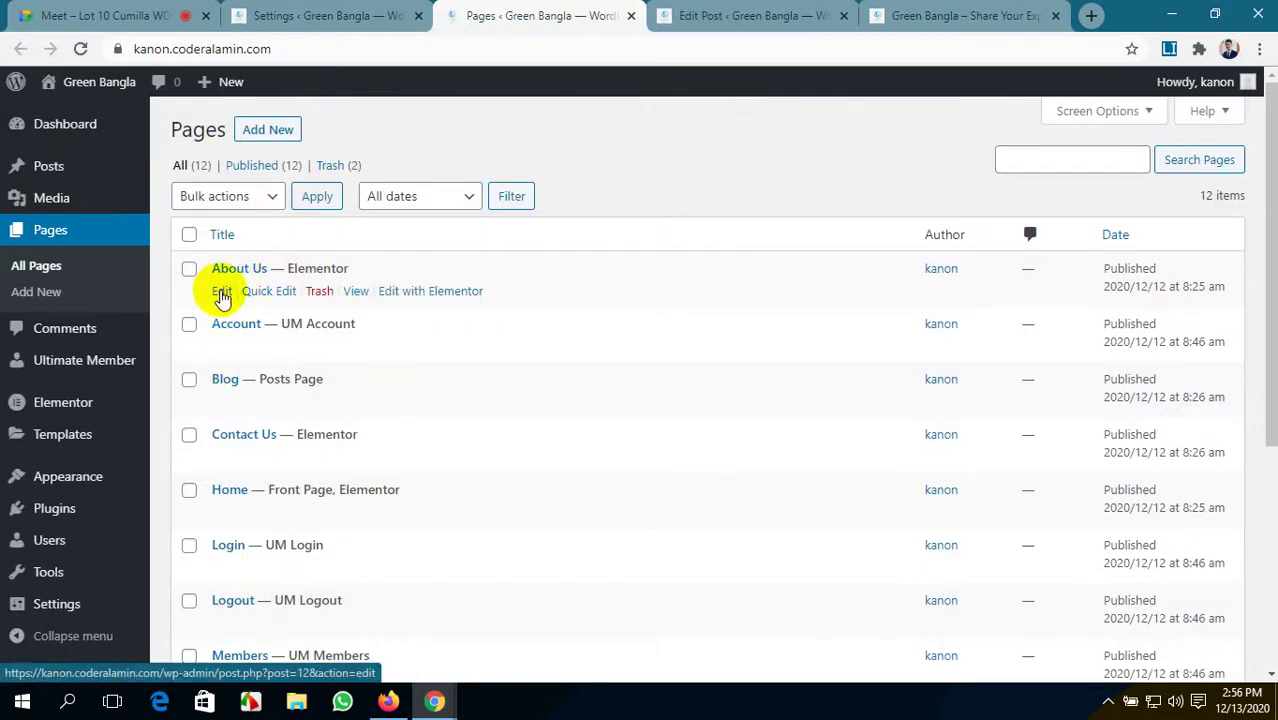
# - Open the About Us page for editing, and open the list of all posts in place of the old post editor
pyautogui.click(222, 291)
pyautogui.click(330, 15)
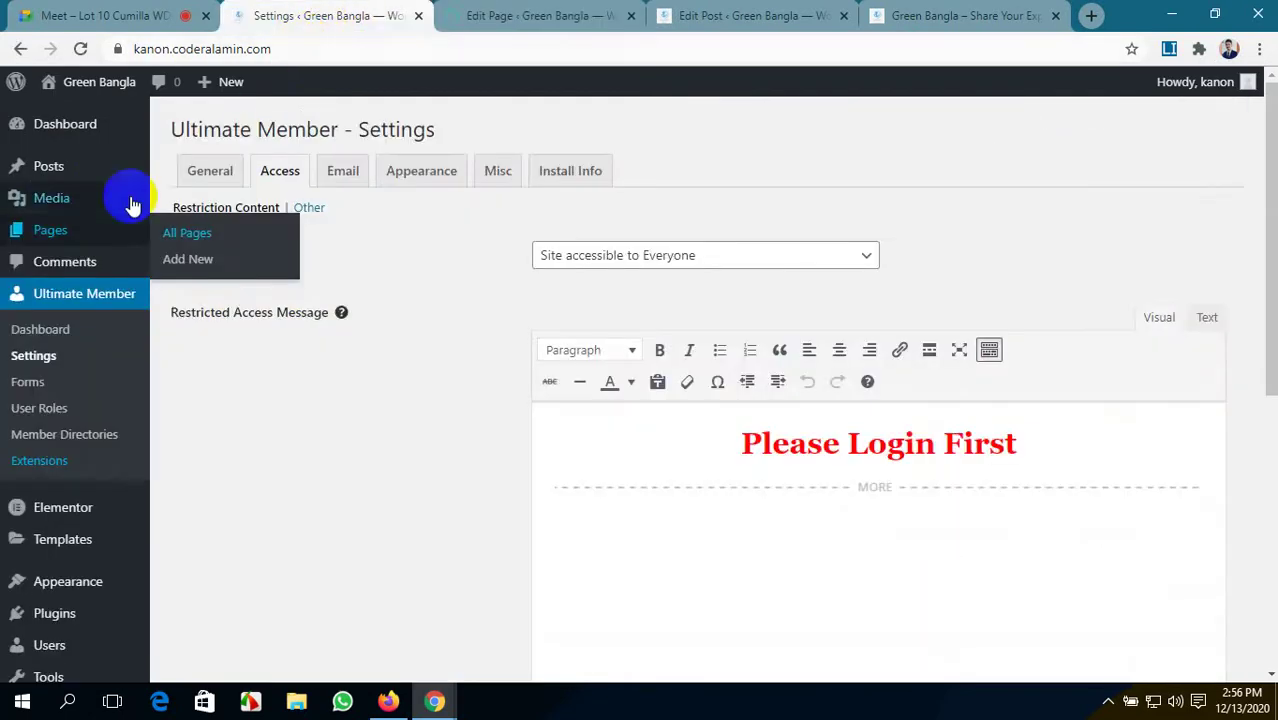
pyautogui.moveTo(88, 178)
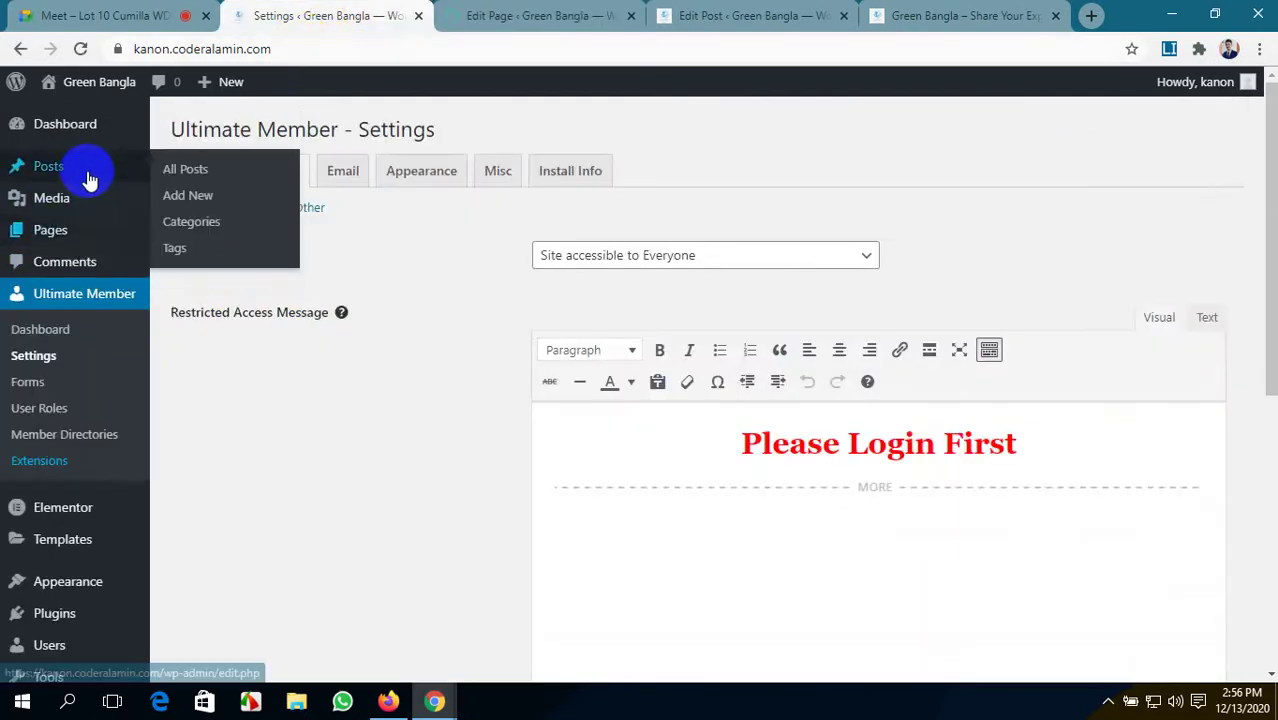
pyautogui.middleClick(200, 170)
pyautogui.click(597, 12)
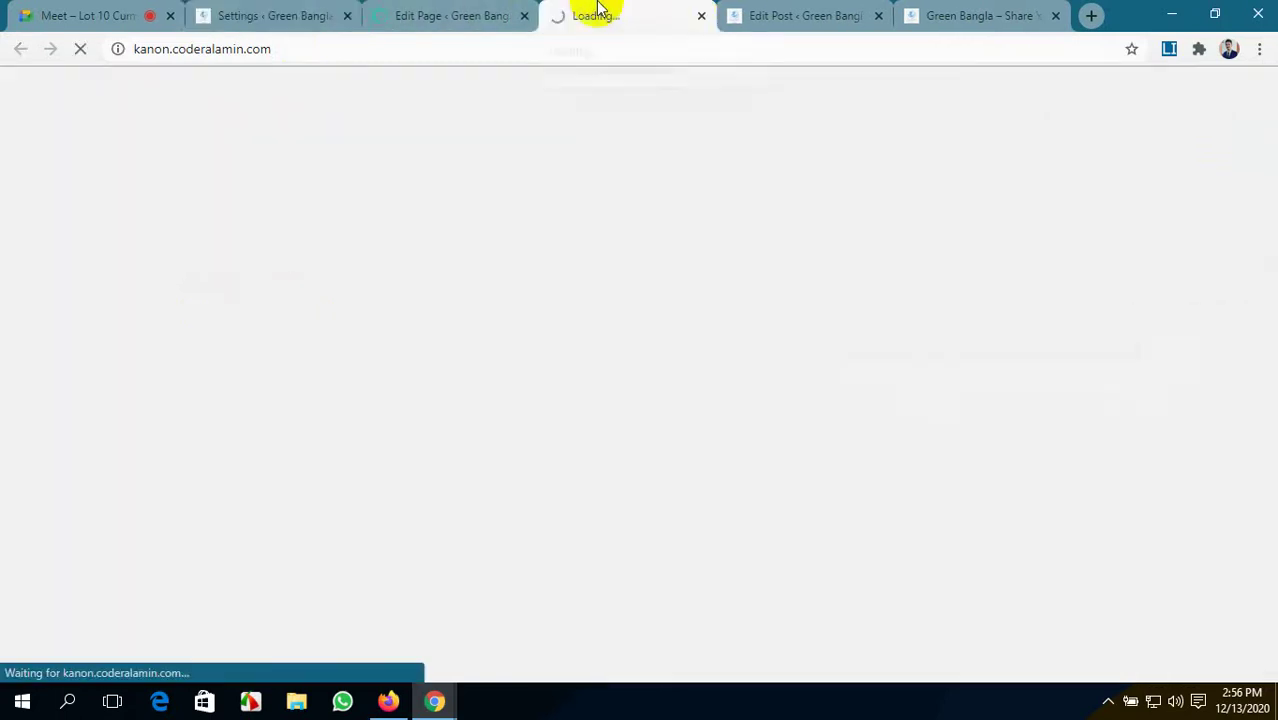
pyautogui.click(805, 15)
pyautogui.click(878, 15)
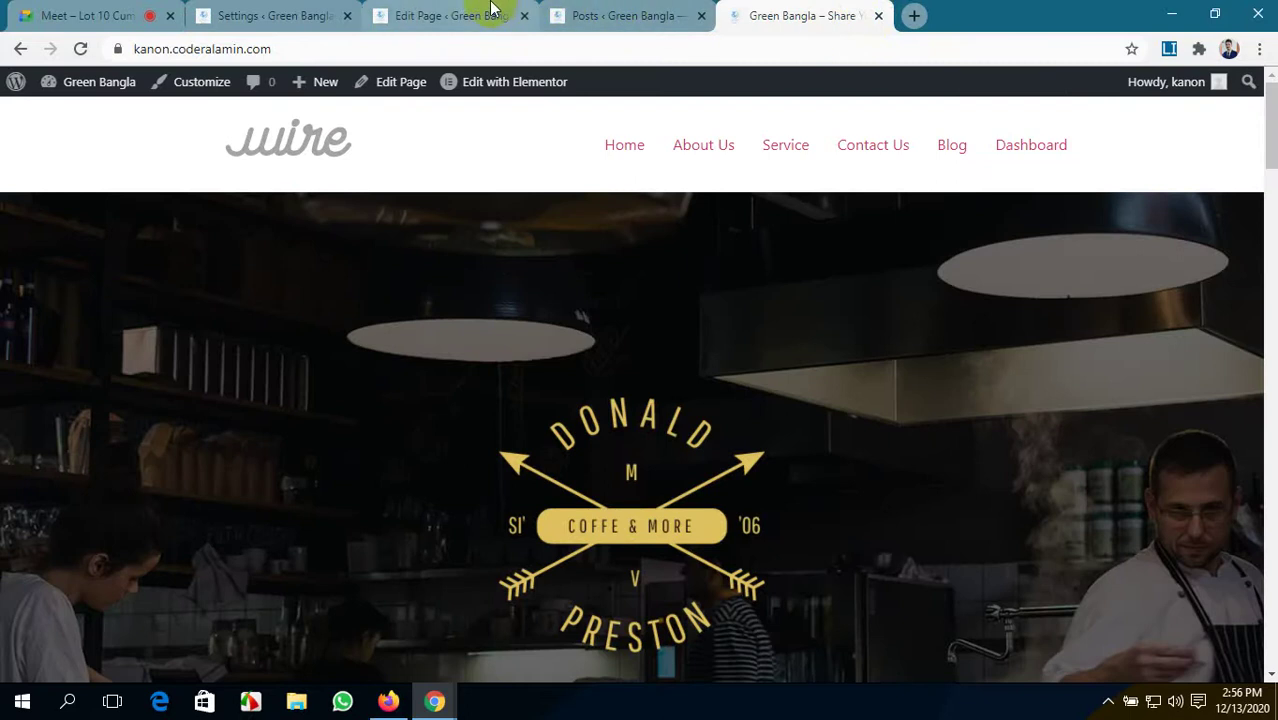
pyautogui.click(612, 18)
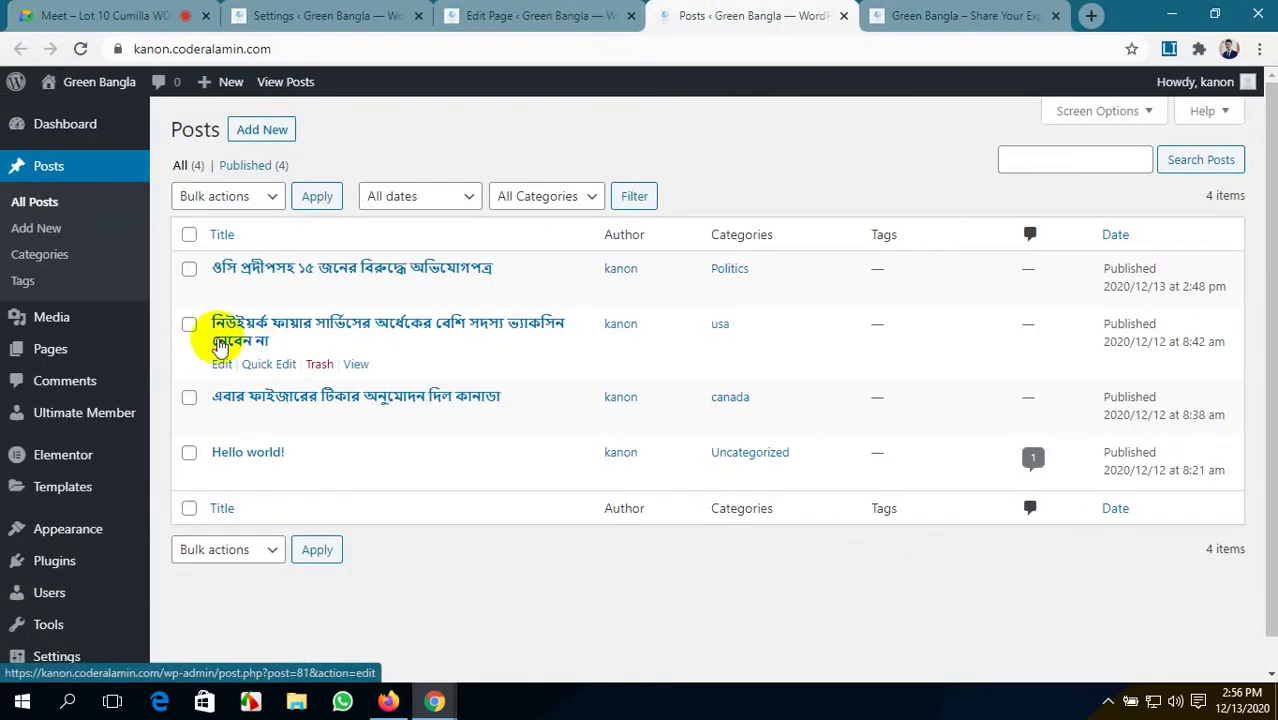
# - Open the second post, in the usa category, for editing and try switching its UM content restriction on and off
pyautogui.click(222, 366)
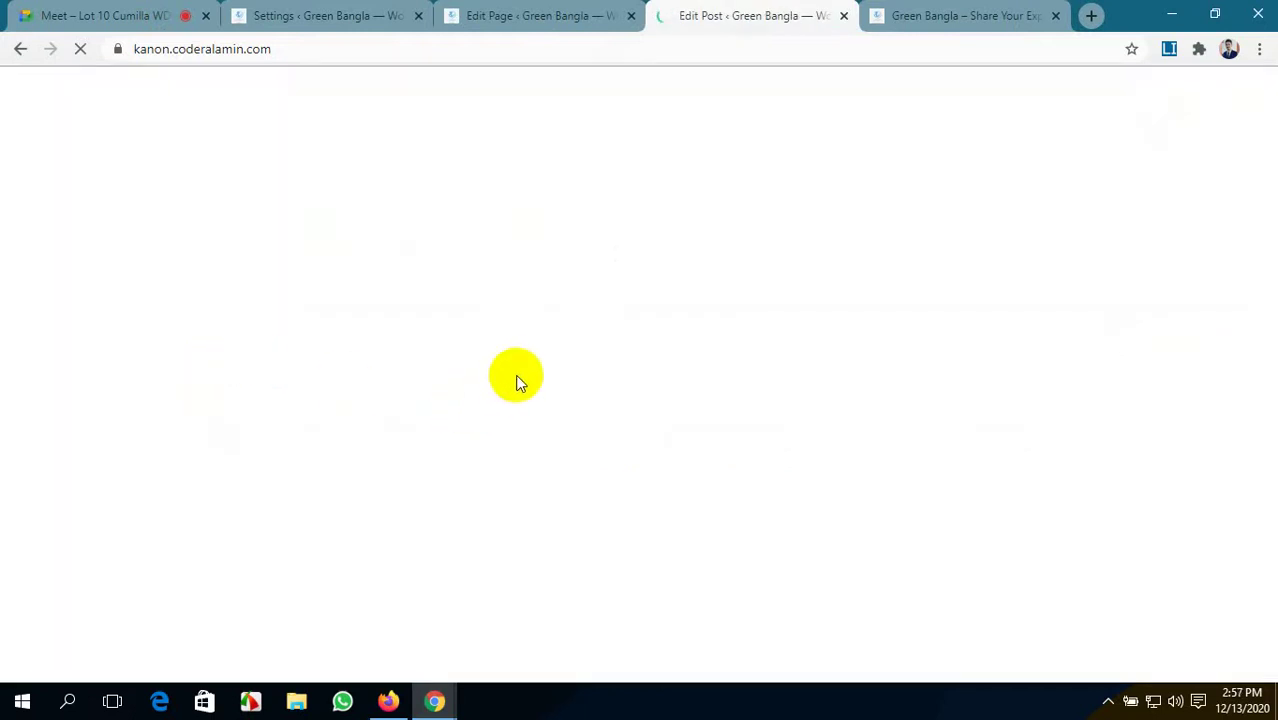
pyautogui.scroll(-2, 515, 372)
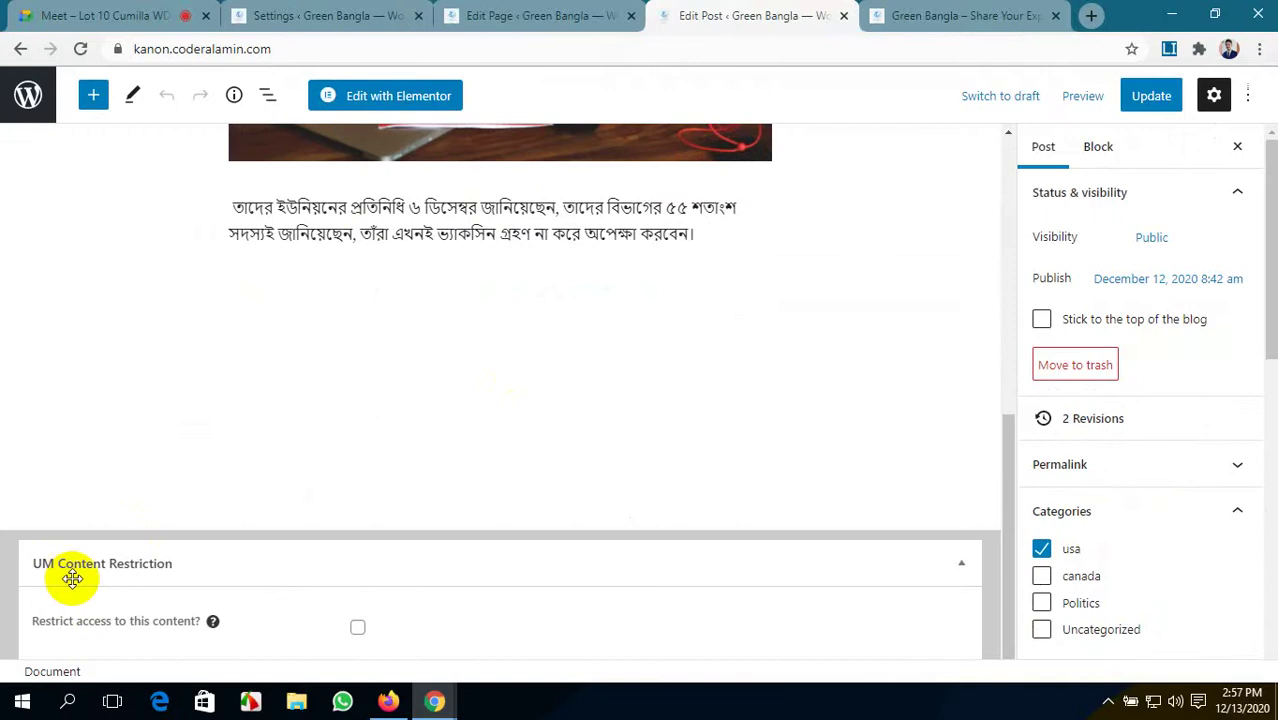
pyautogui.click(358, 632)
pyautogui.scroll(-1, 436, 582)
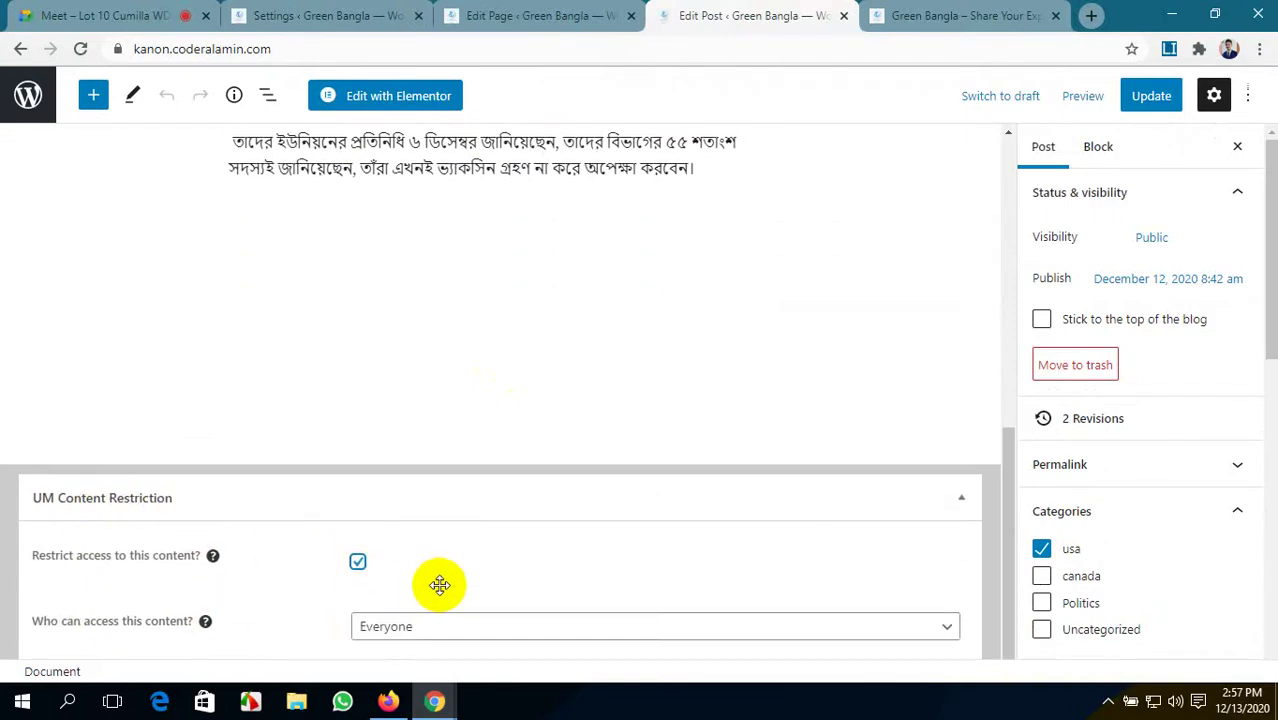
pyautogui.click(358, 562)
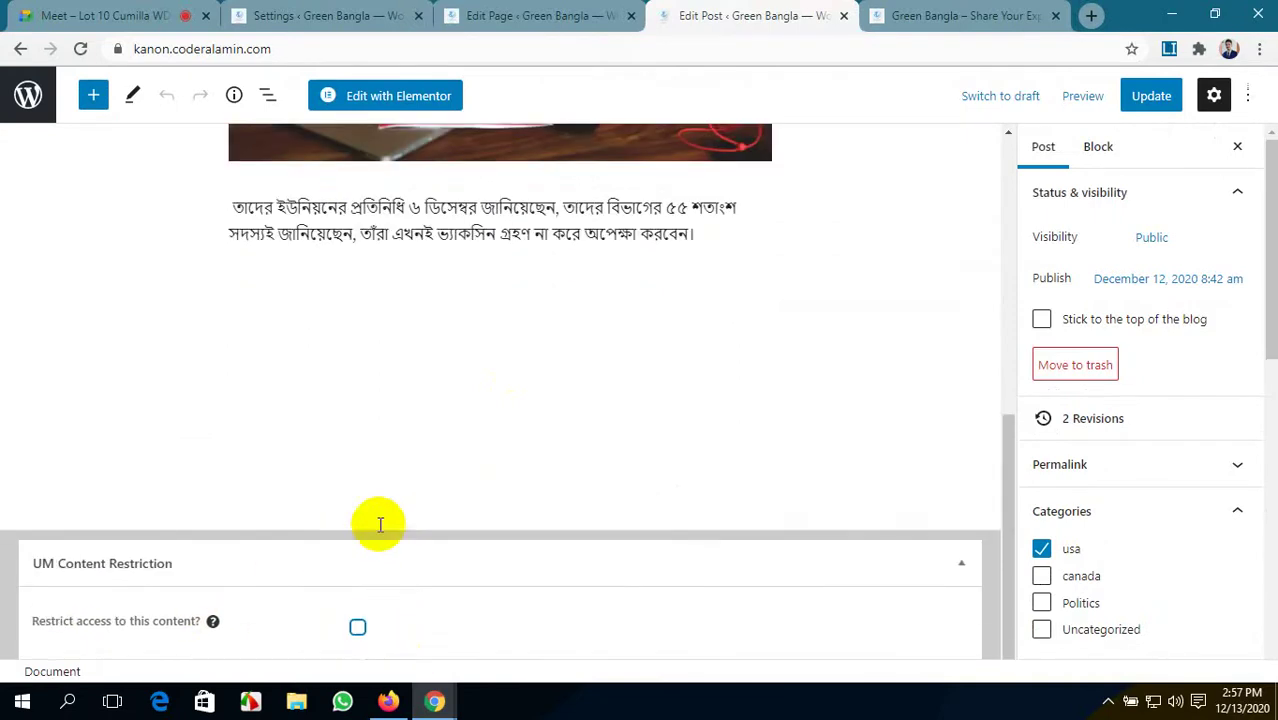
# - Enable the UM content restriction for the About Us page
pyautogui.click(523, 10)
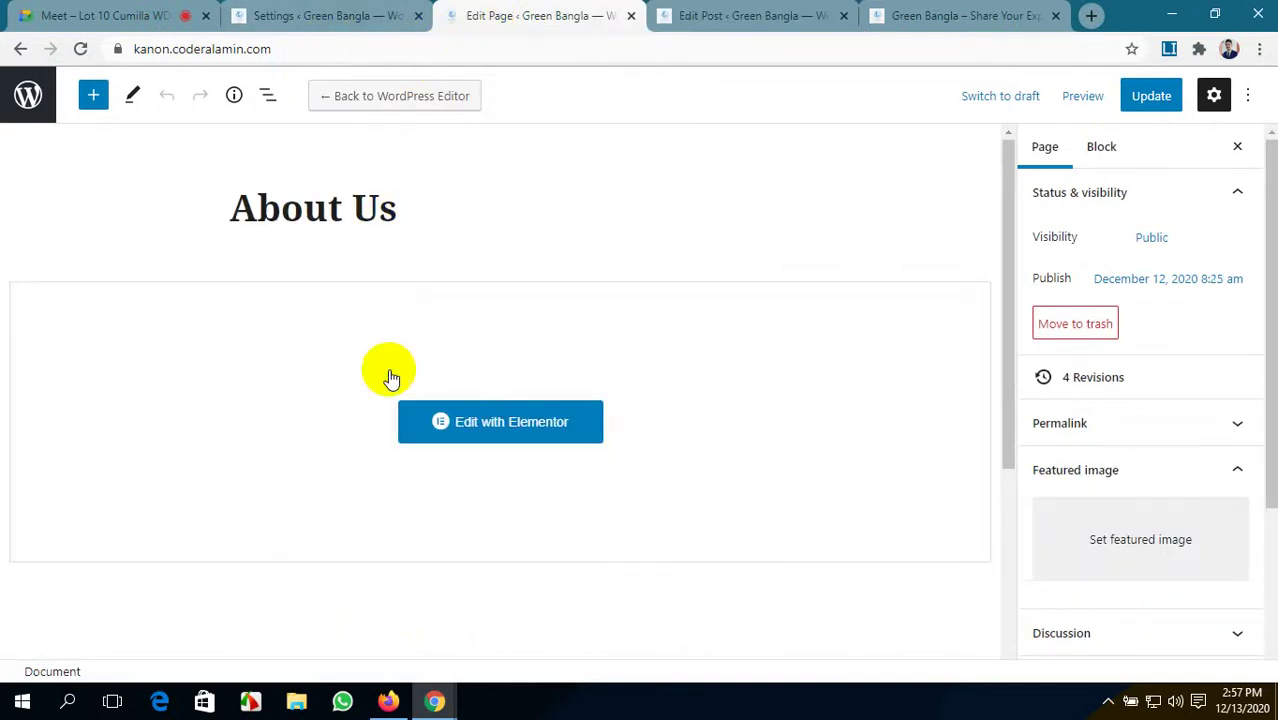
pyautogui.scroll(-3, 340, 519)
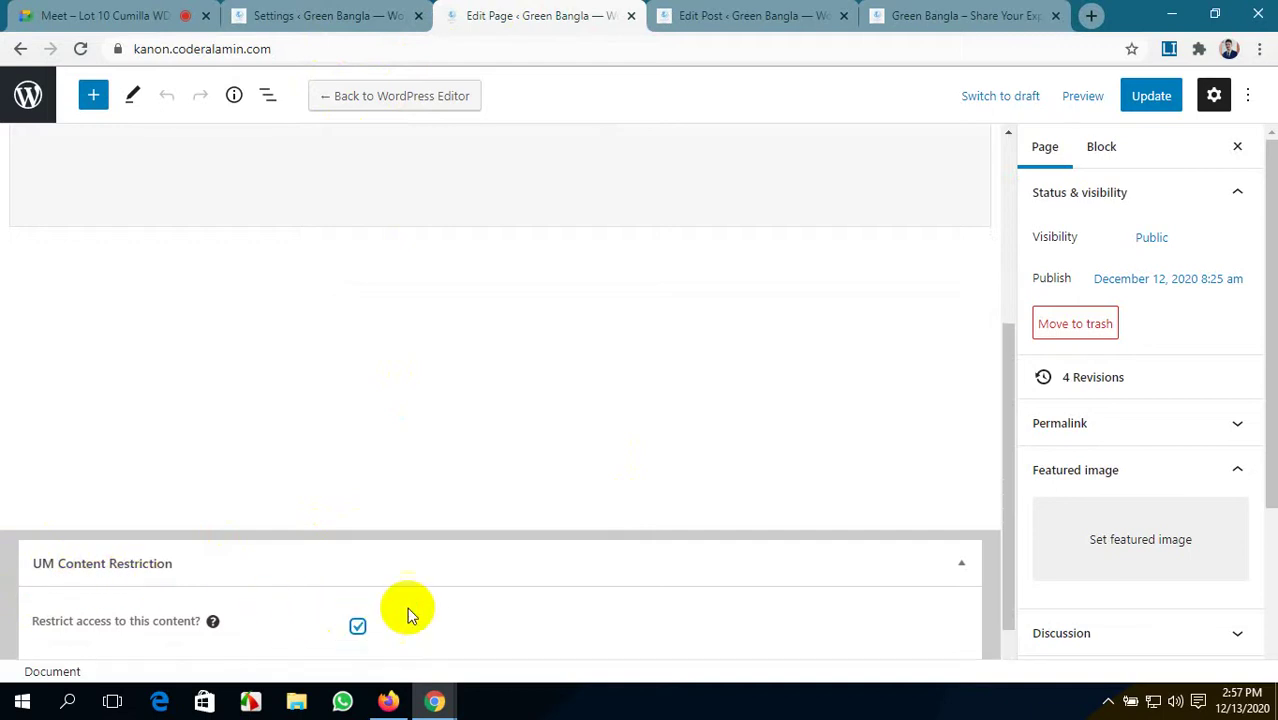
pyautogui.scroll(-1, 465, 591)
pyautogui.scroll(6, 518, 443)
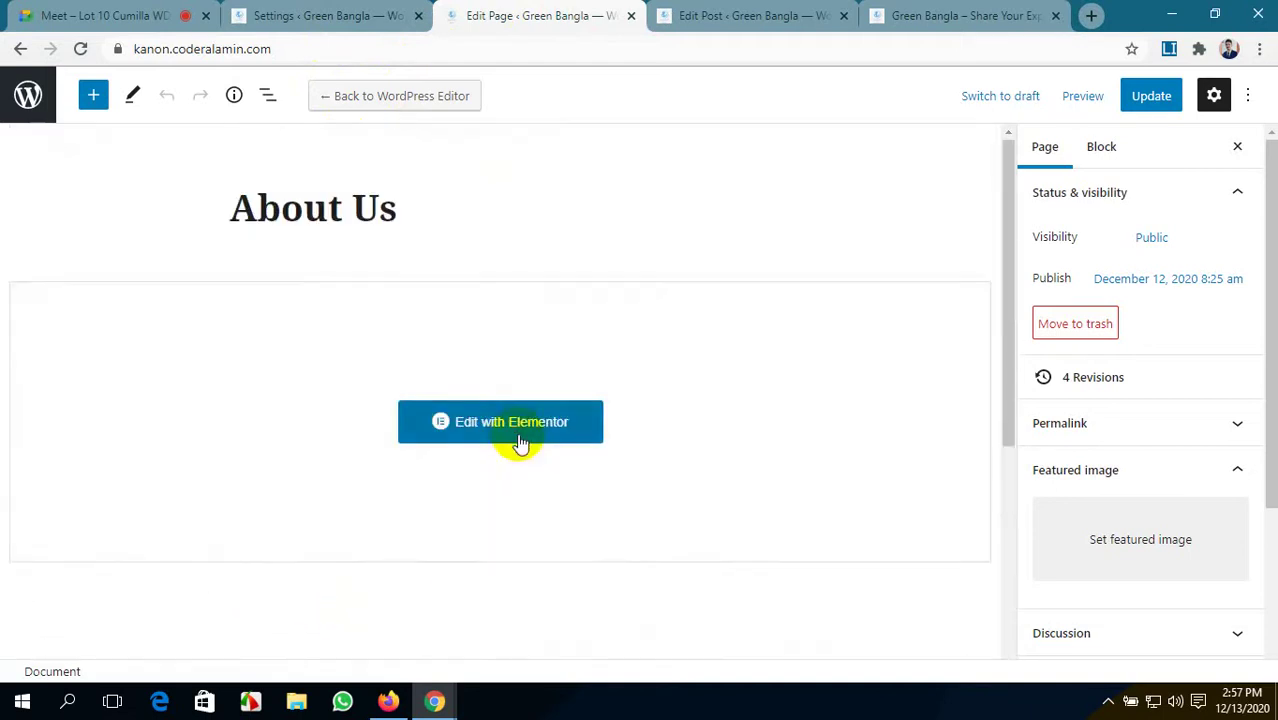
# - Switch to Firefox and view the site's About Us, Service and Home pages as a logged-out visitor
pyautogui.click(389, 700)
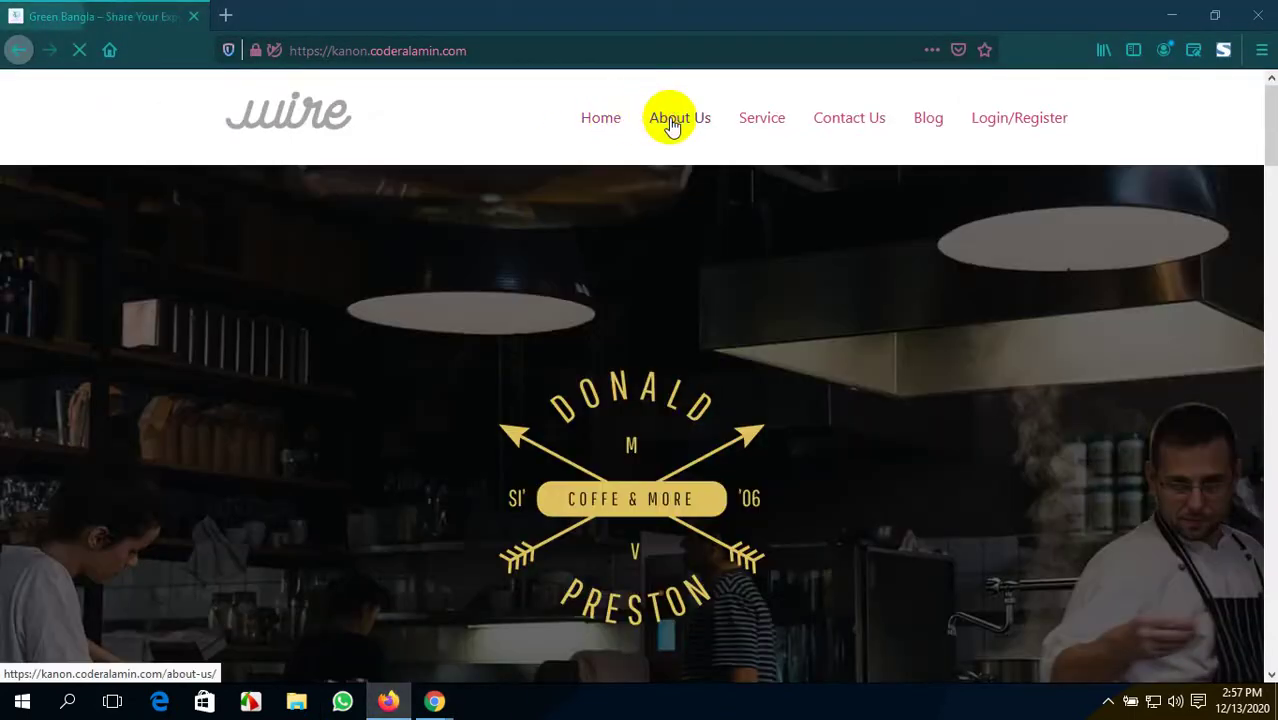
pyautogui.click(673, 125)
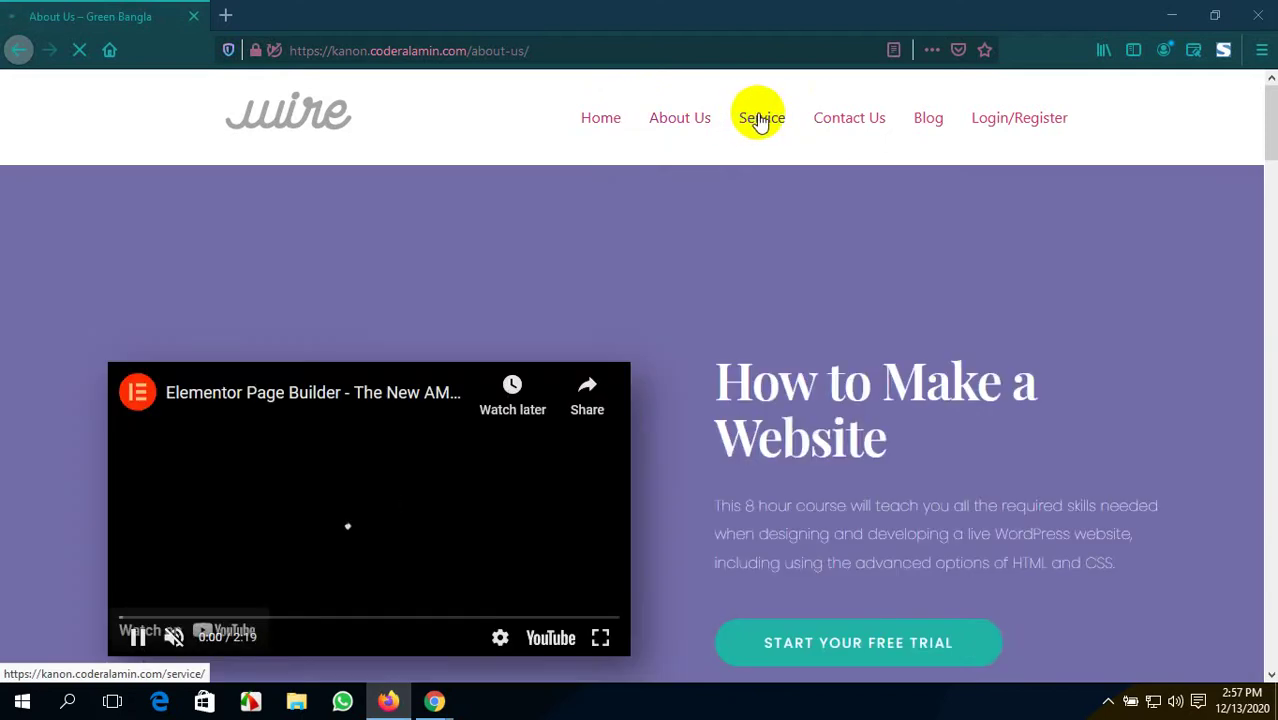
pyautogui.click(760, 119)
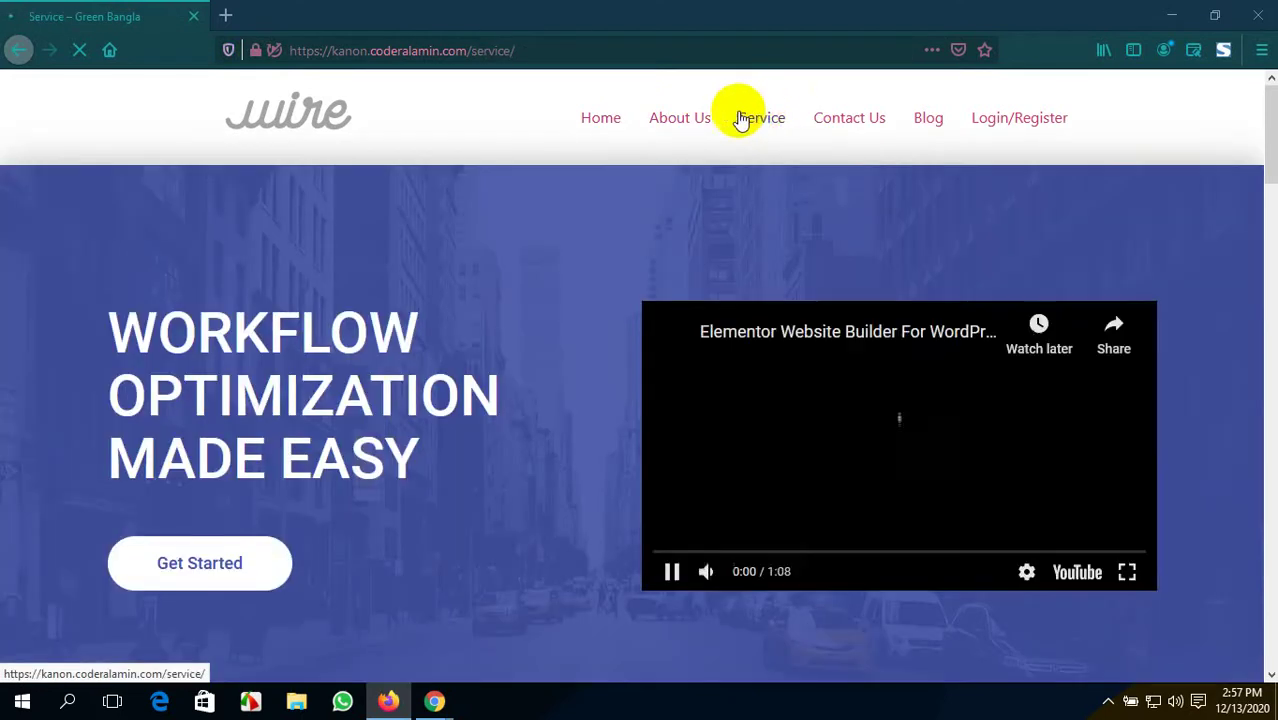
pyautogui.click(599, 119)
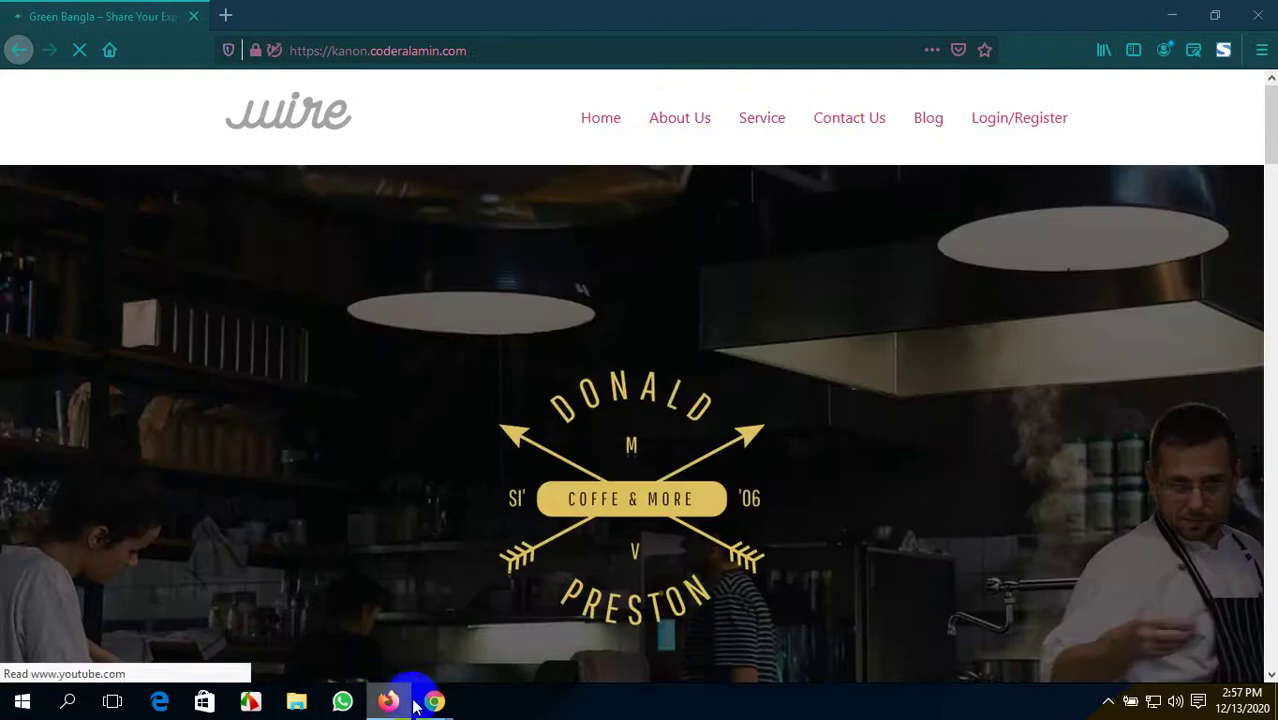
# - Back in Chrome, set who can access the About Us page's content to Logged in users
pyautogui.moveTo(433, 698)
pyautogui.click(305, 640)
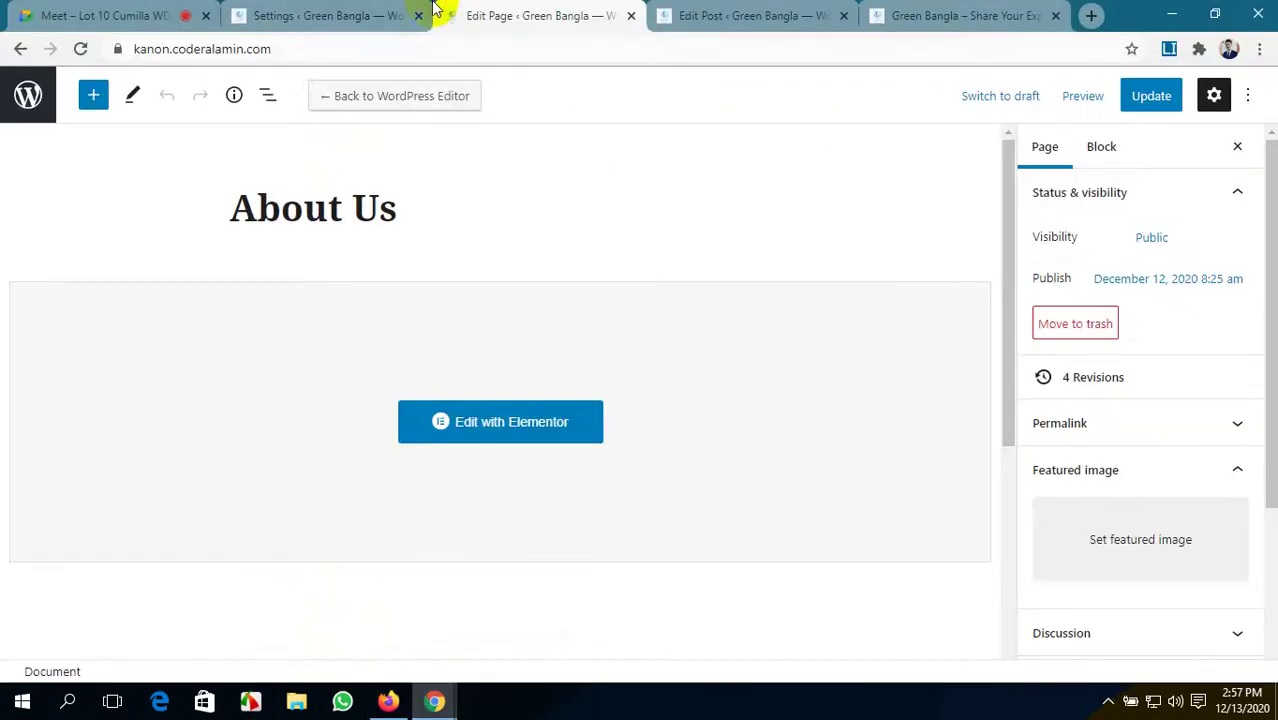
pyautogui.scroll(-4, 479, 359)
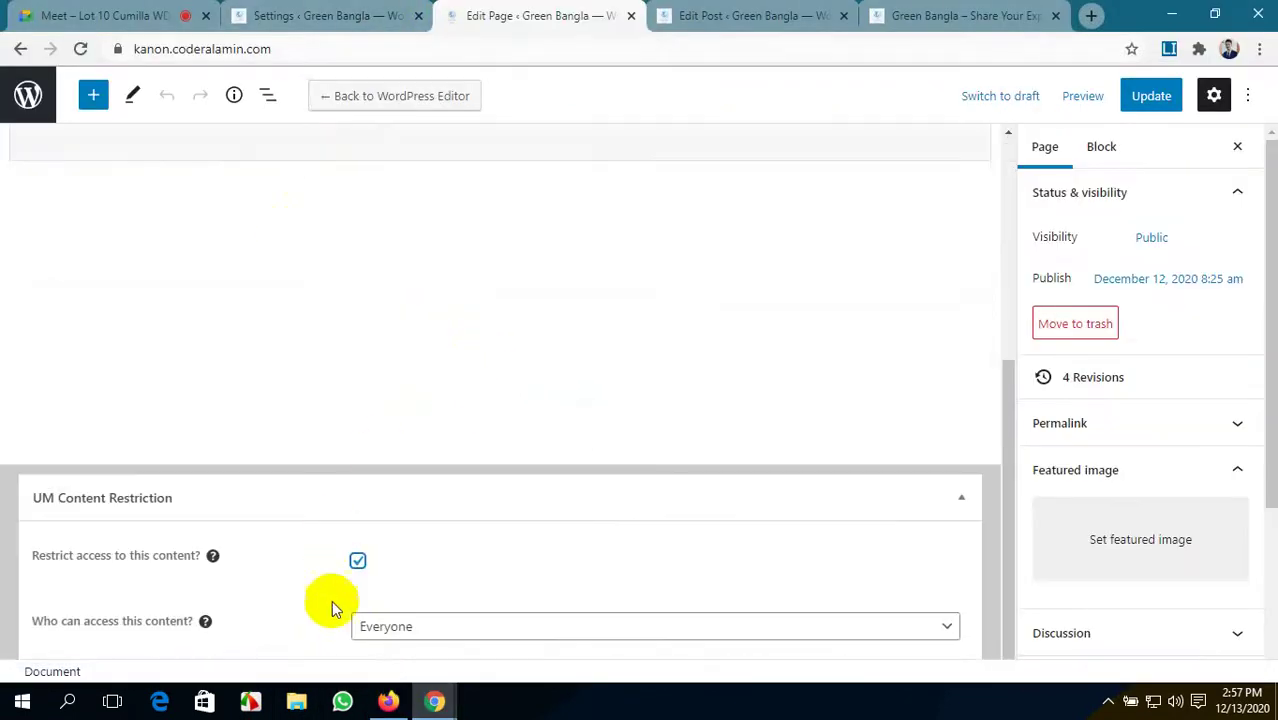
pyautogui.click(428, 626)
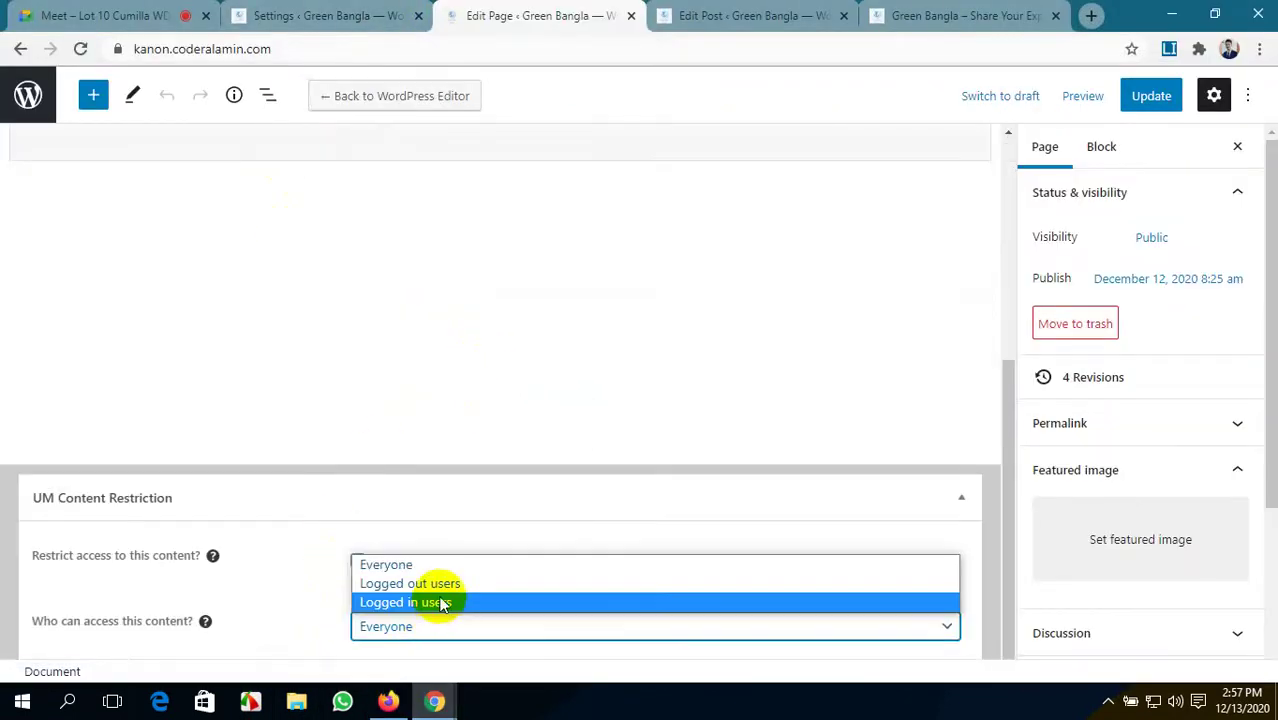
pyautogui.click(448, 603)
pyautogui.scroll(-3, 335, 553)
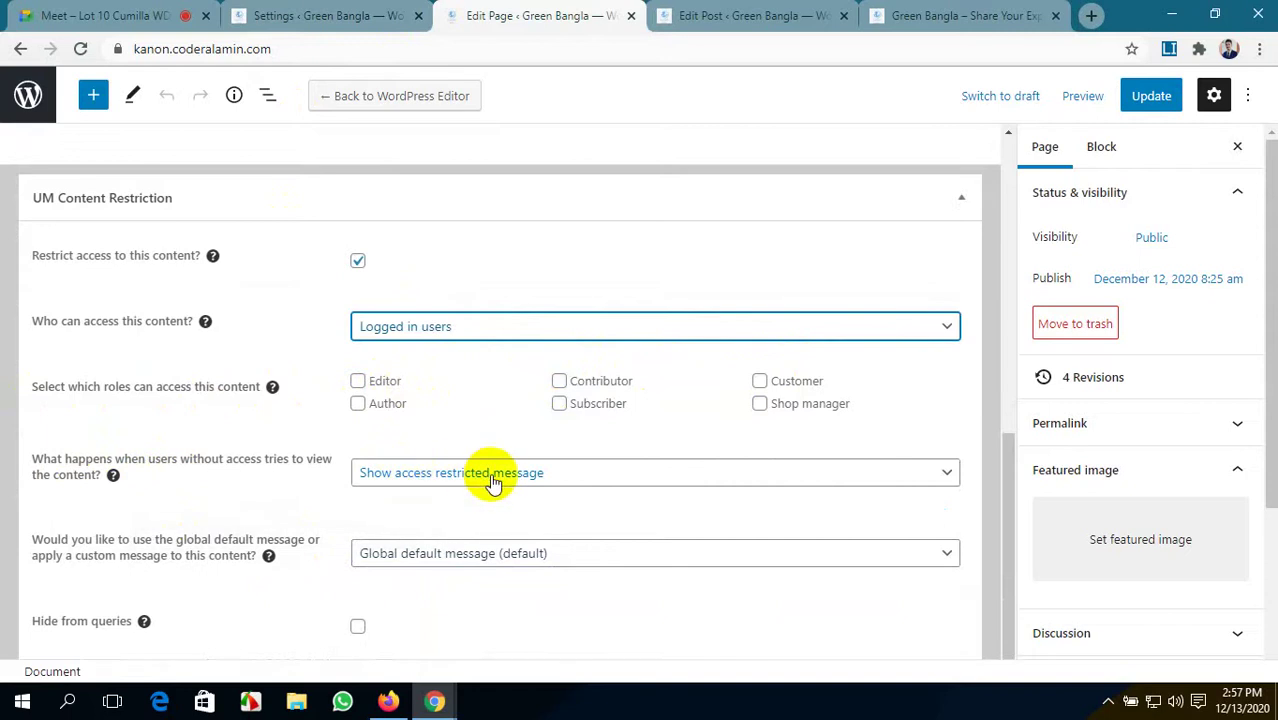
# - Try the Custom message option for the About Us restriction, and return it to Global default message
pyautogui.click(613, 474)
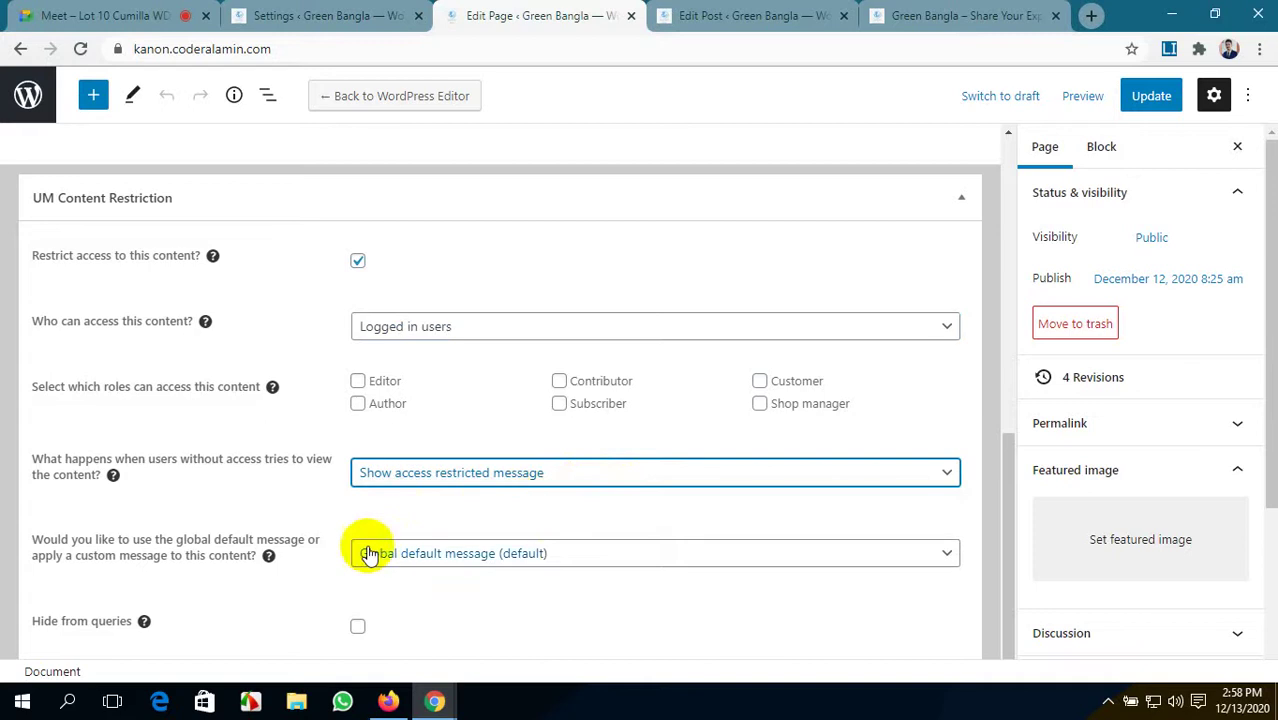
pyautogui.click(572, 556)
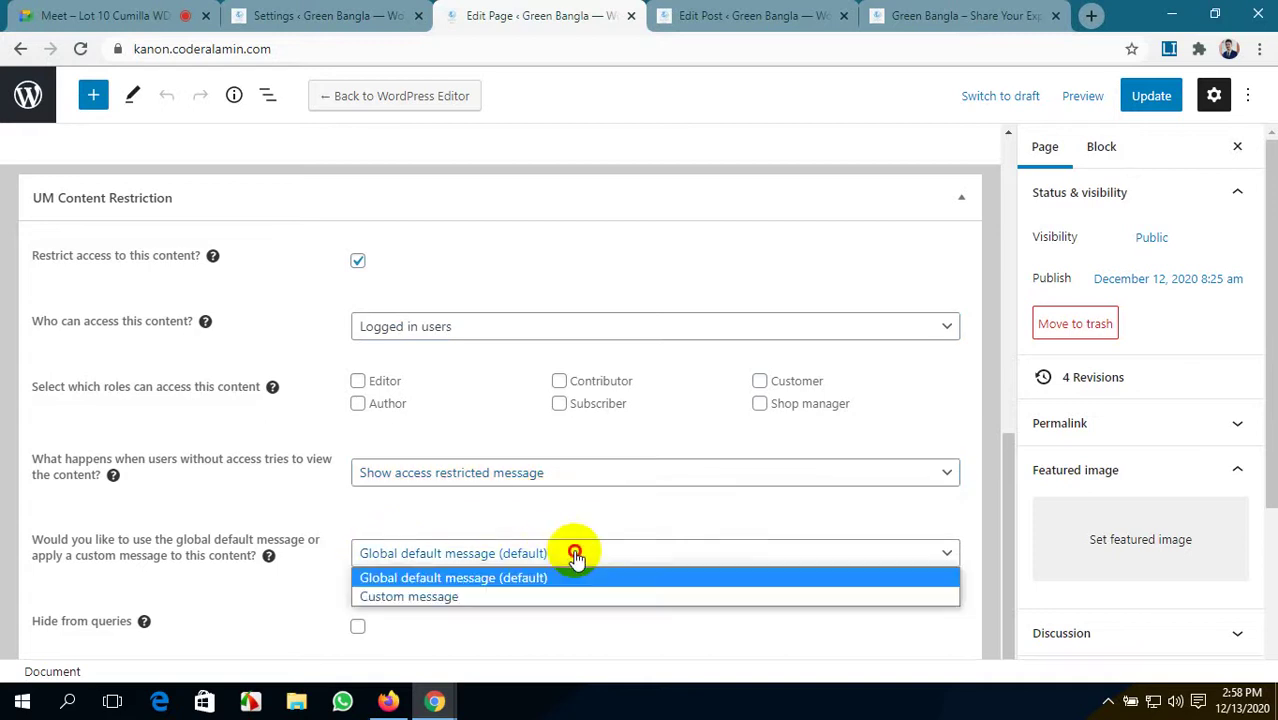
pyautogui.click(533, 597)
pyautogui.scroll(-4, 599, 503)
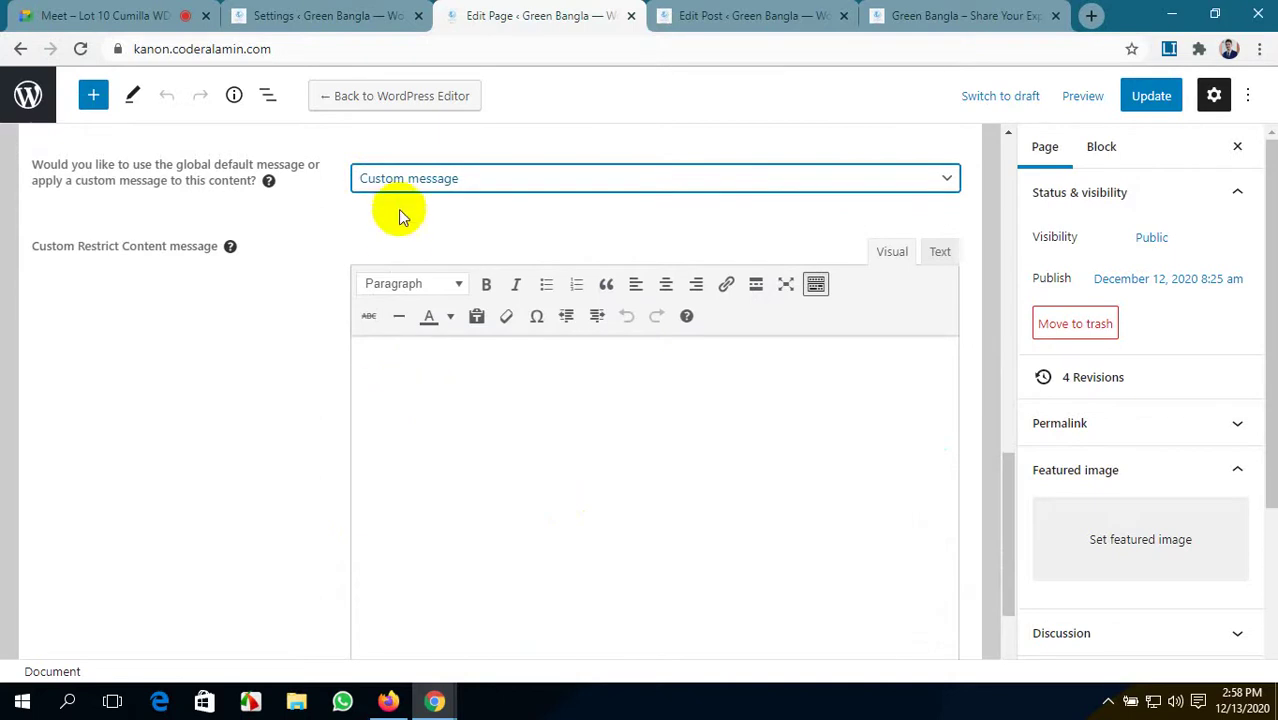
pyautogui.click(551, 180)
pyautogui.click(528, 214)
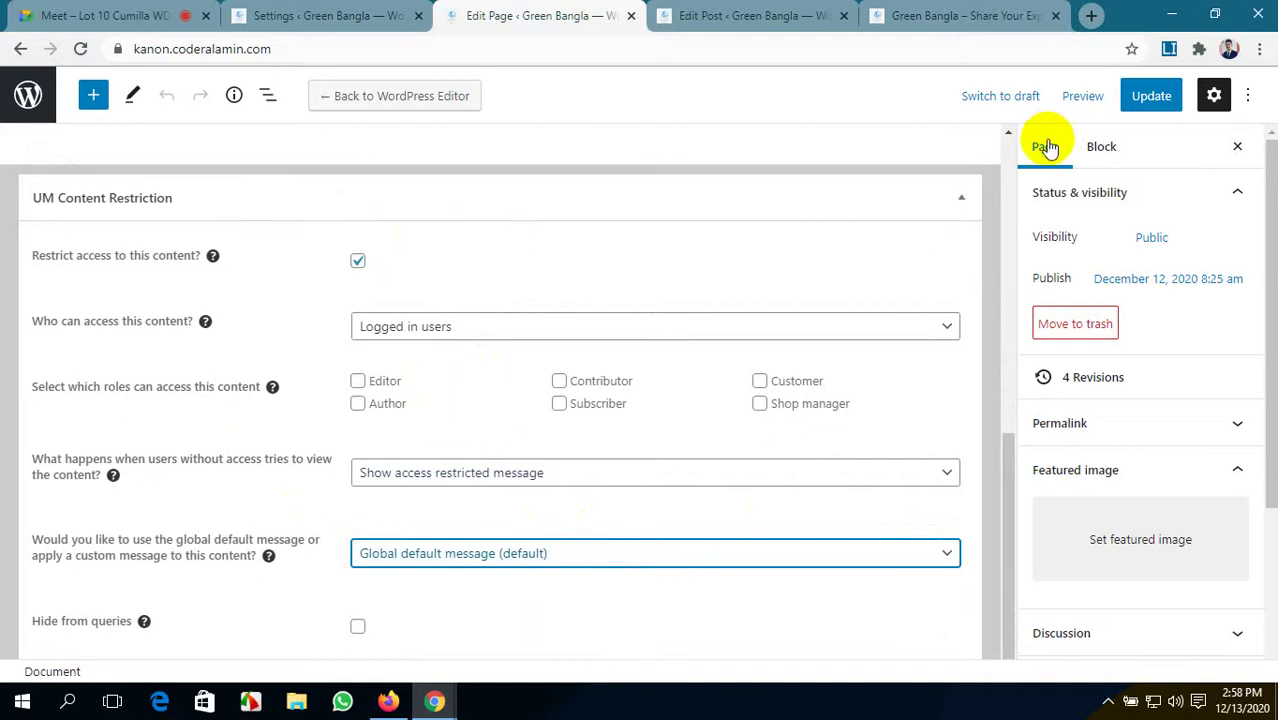
# - Update the About Us page and check the restricted access options in the Ultimate Member settings
pyautogui.click(1150, 97)
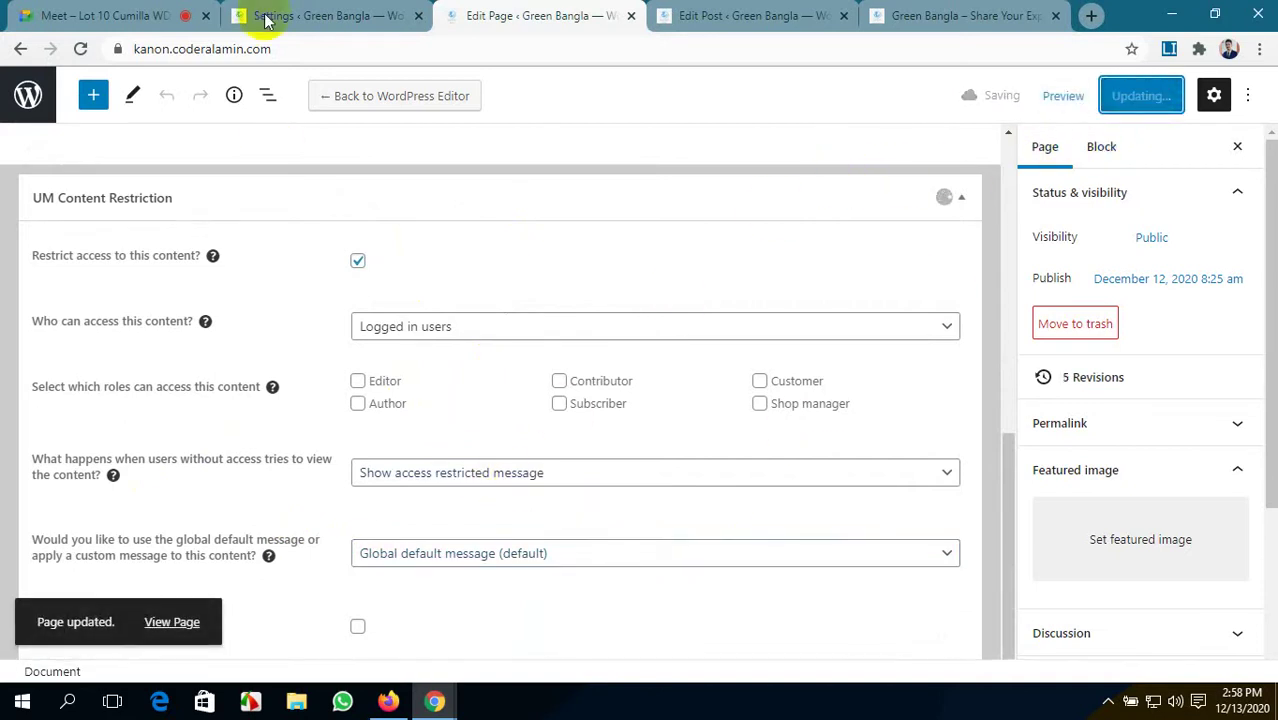
pyautogui.click(375, 16)
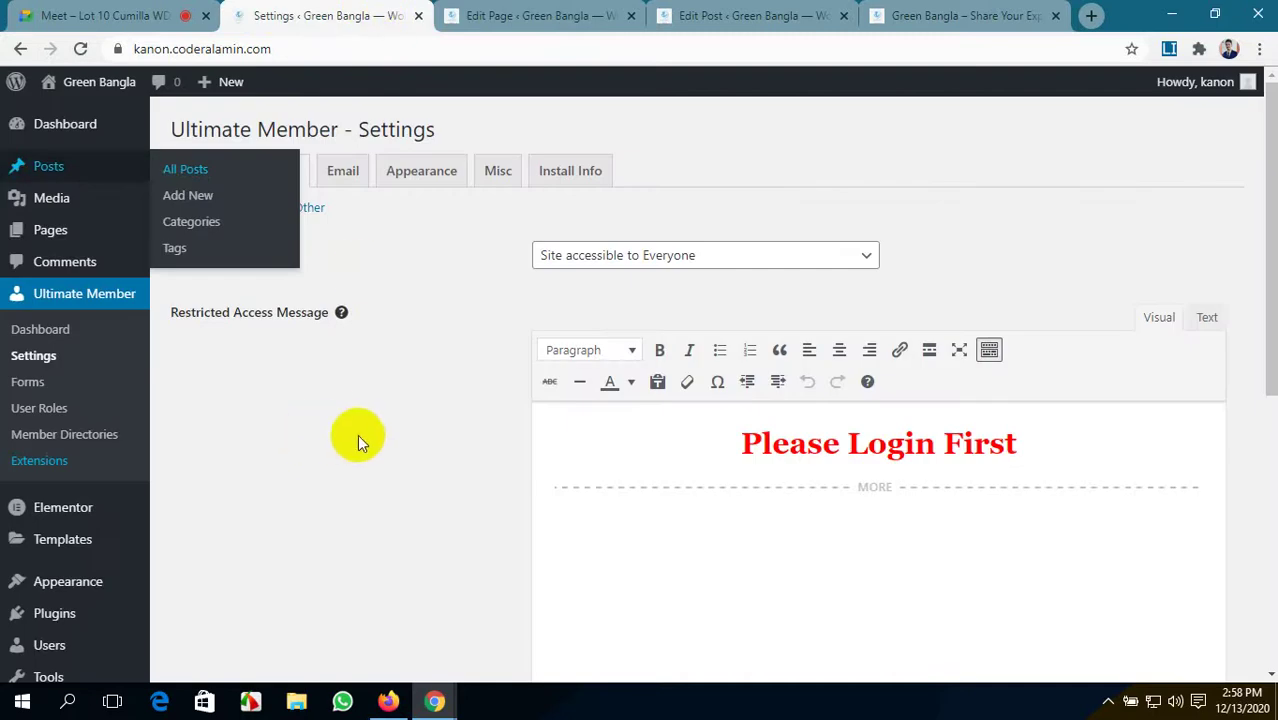
pyautogui.scroll(-5, 357, 435)
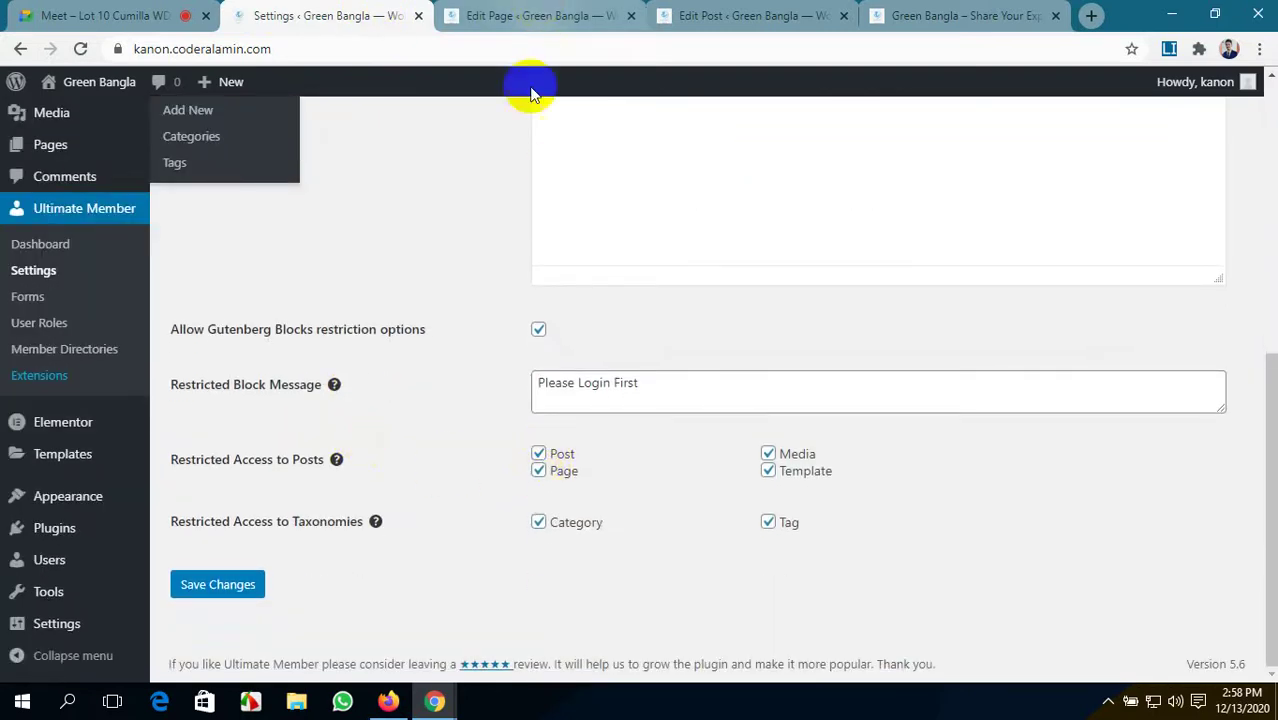
# - In Firefox, reload the site's home page and open About Us to check what a logged-out visitor sees
pyautogui.click(388, 701)
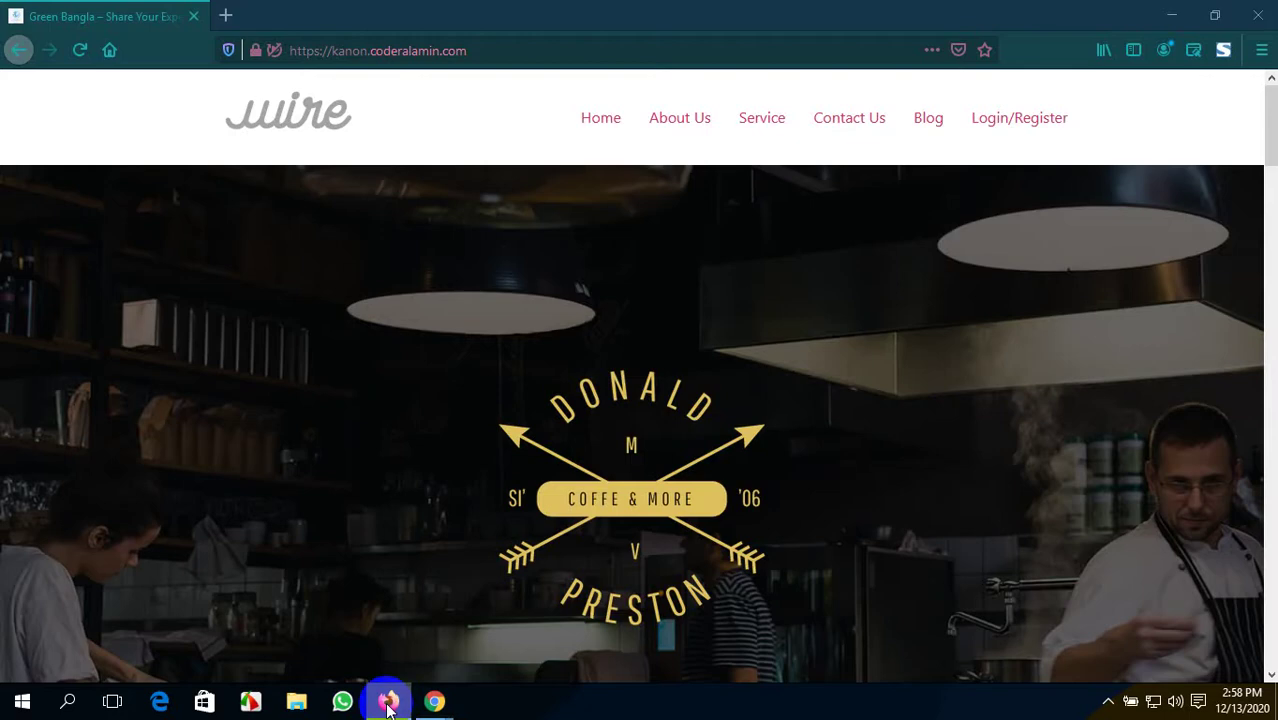
pyautogui.click(600, 122)
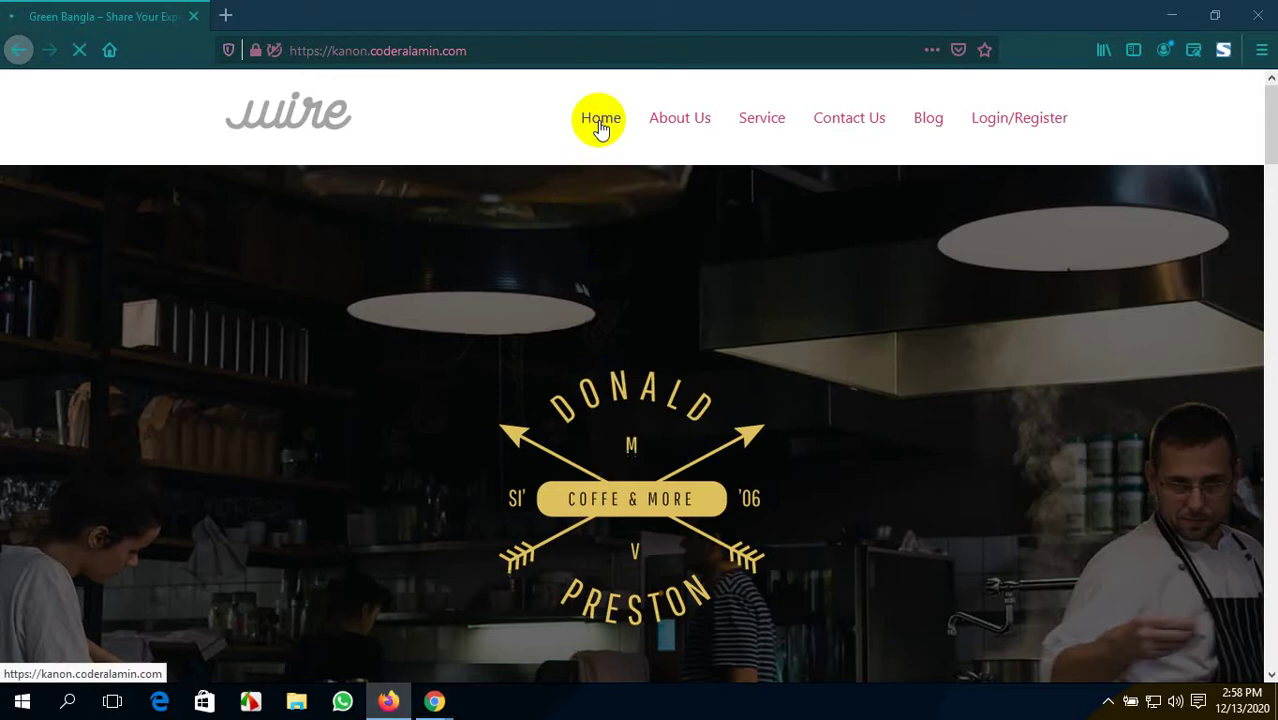
pyautogui.click(697, 122)
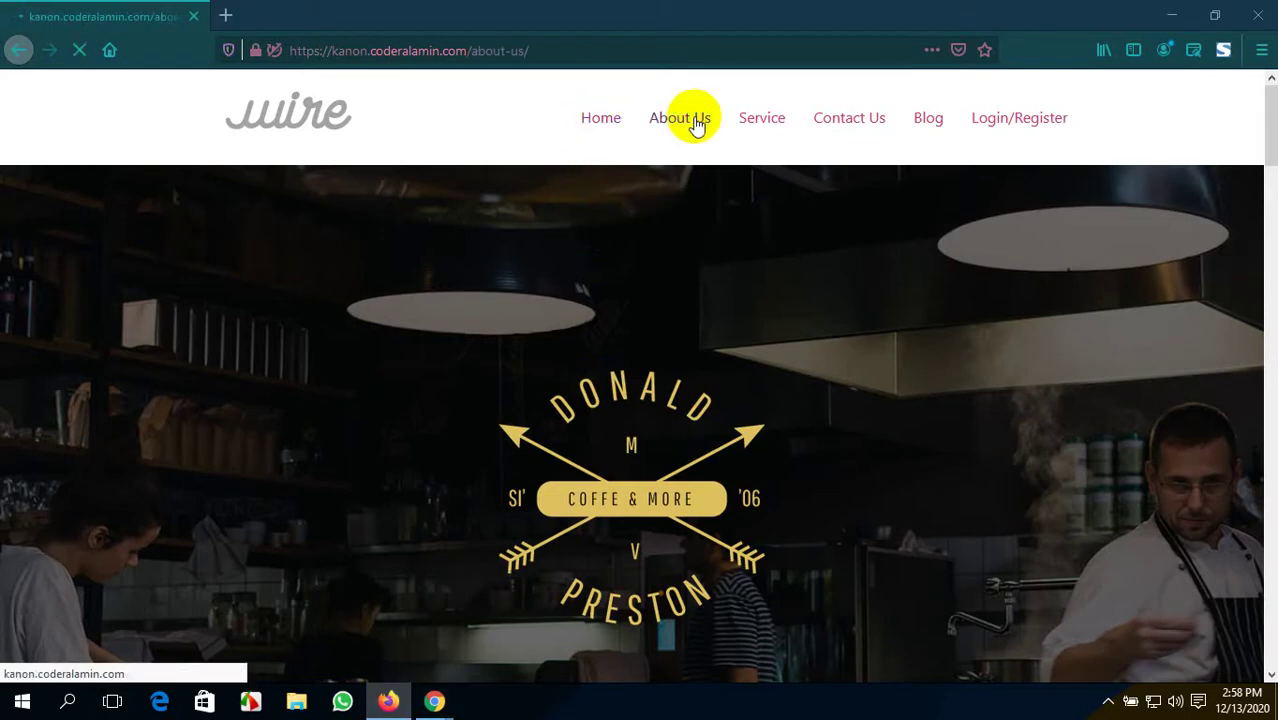
pyautogui.moveTo(786, 201); pyautogui.dragTo(471, 189)
pyautogui.click(525, 315)
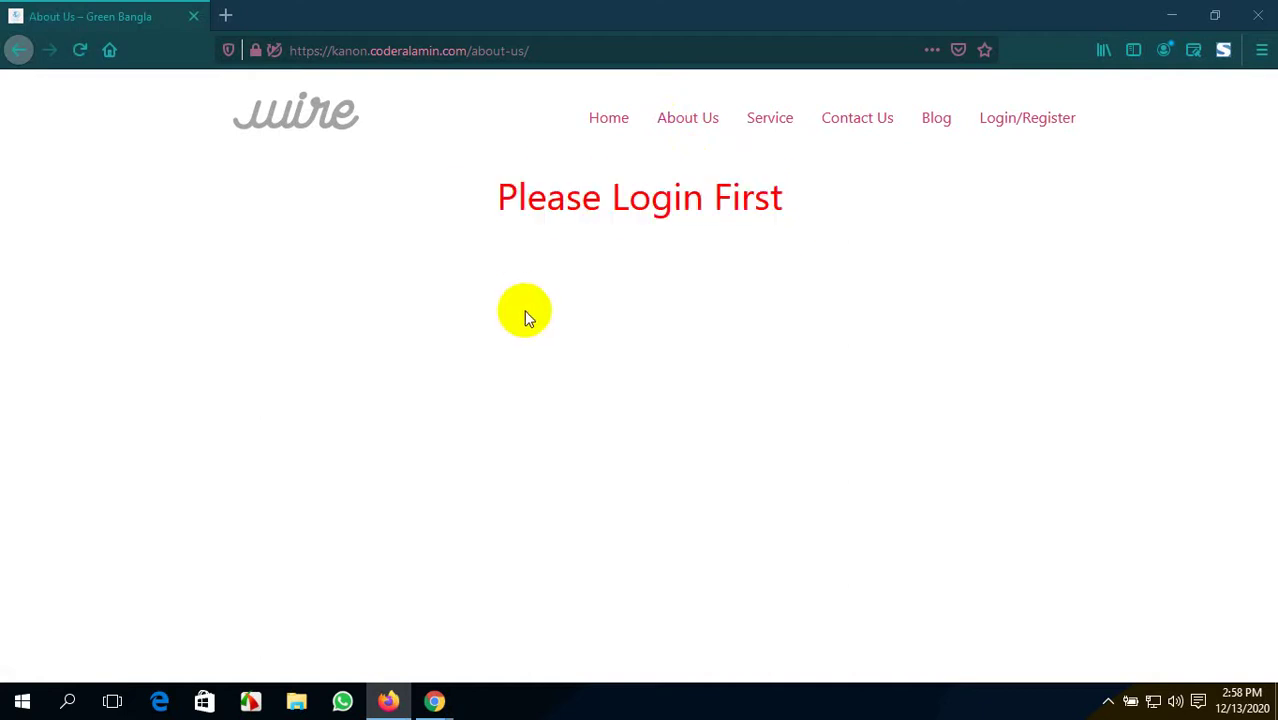
# - Return to Chrome and review the Restricted Access Message and the post and taxonomy restriction options in the Ultimate Member settings
pyautogui.moveTo(428, 694)
pyautogui.click(374, 640)
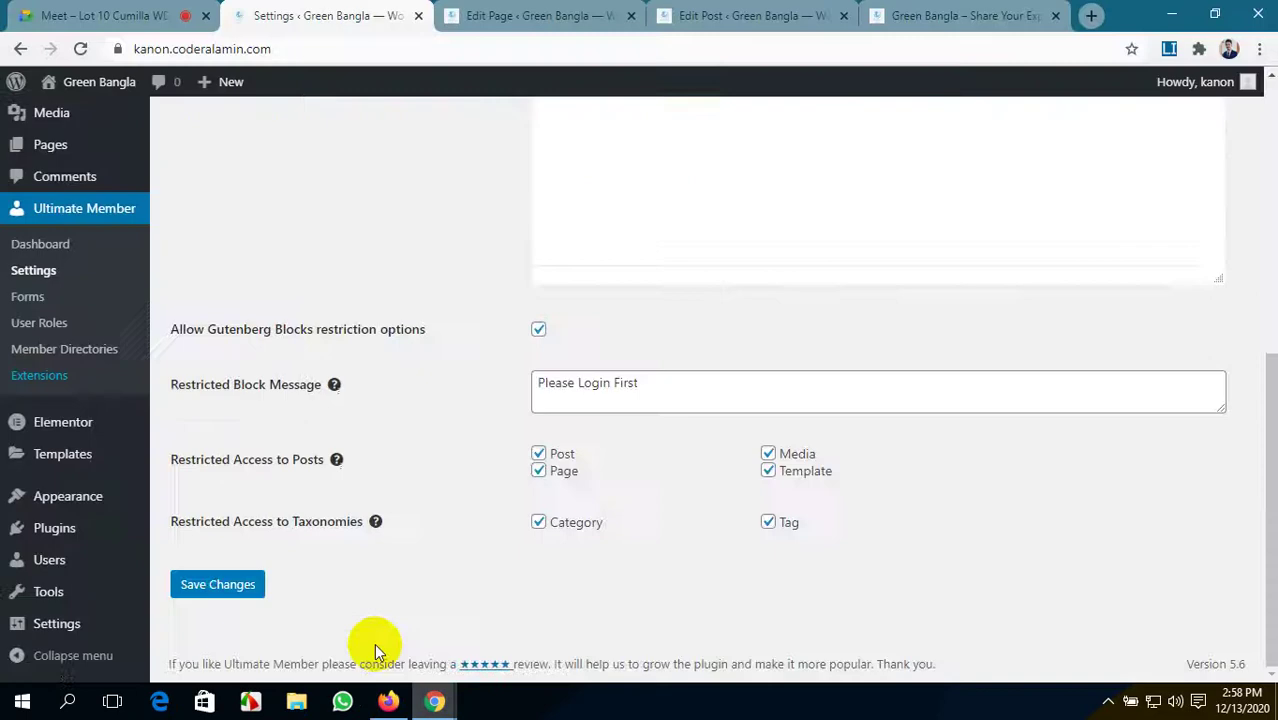
pyautogui.scroll(3, 703, 504)
pyautogui.scroll(3, 703, 504)
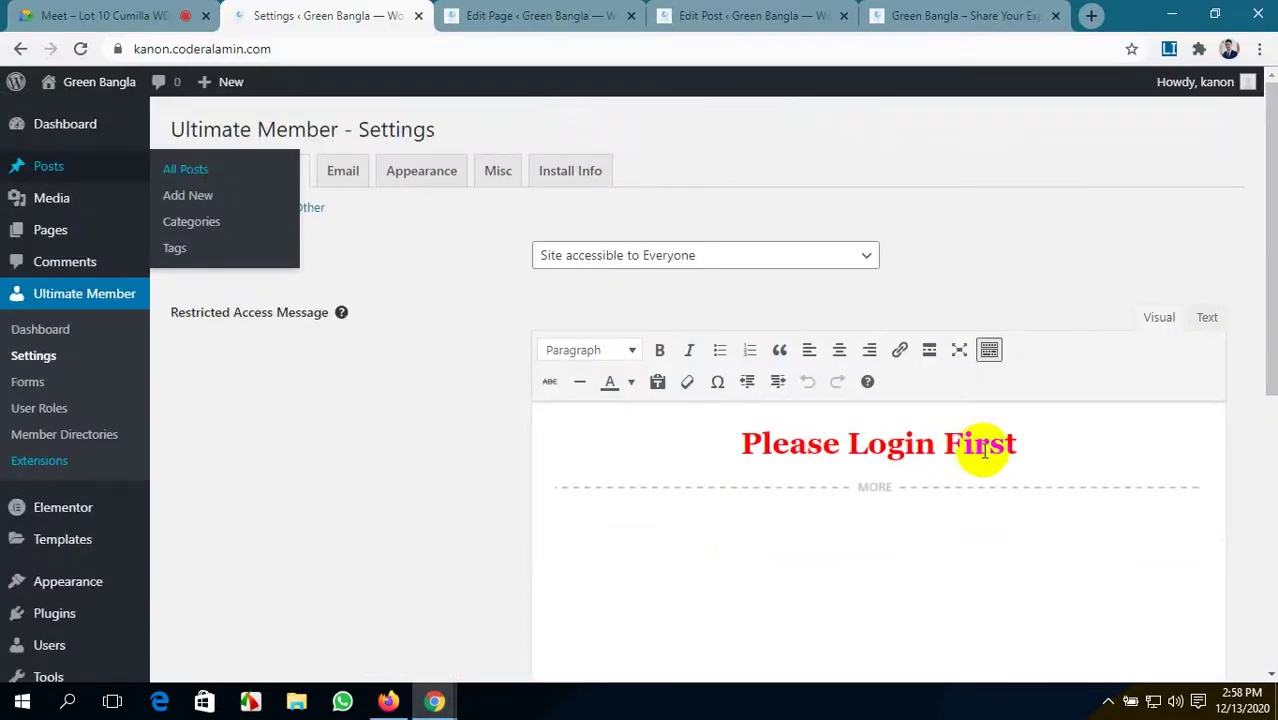
pyautogui.doubleClick(876, 437)
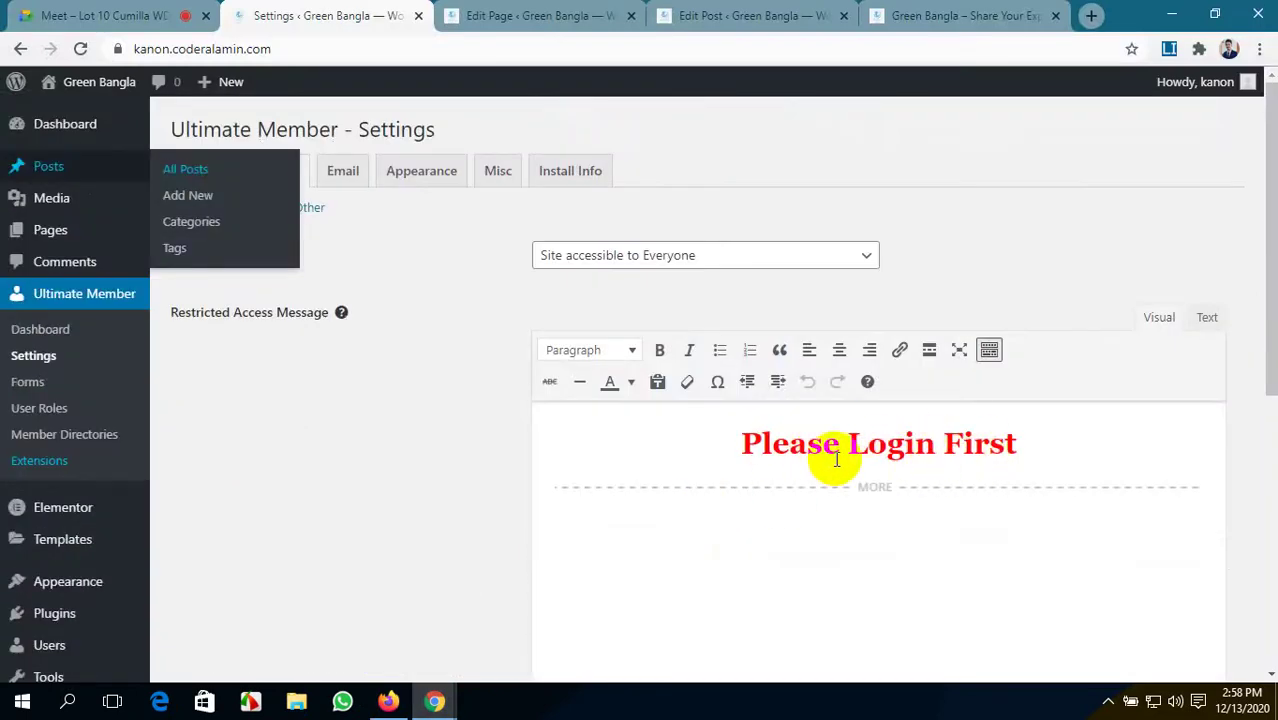
pyautogui.scroll(-5, 837, 459)
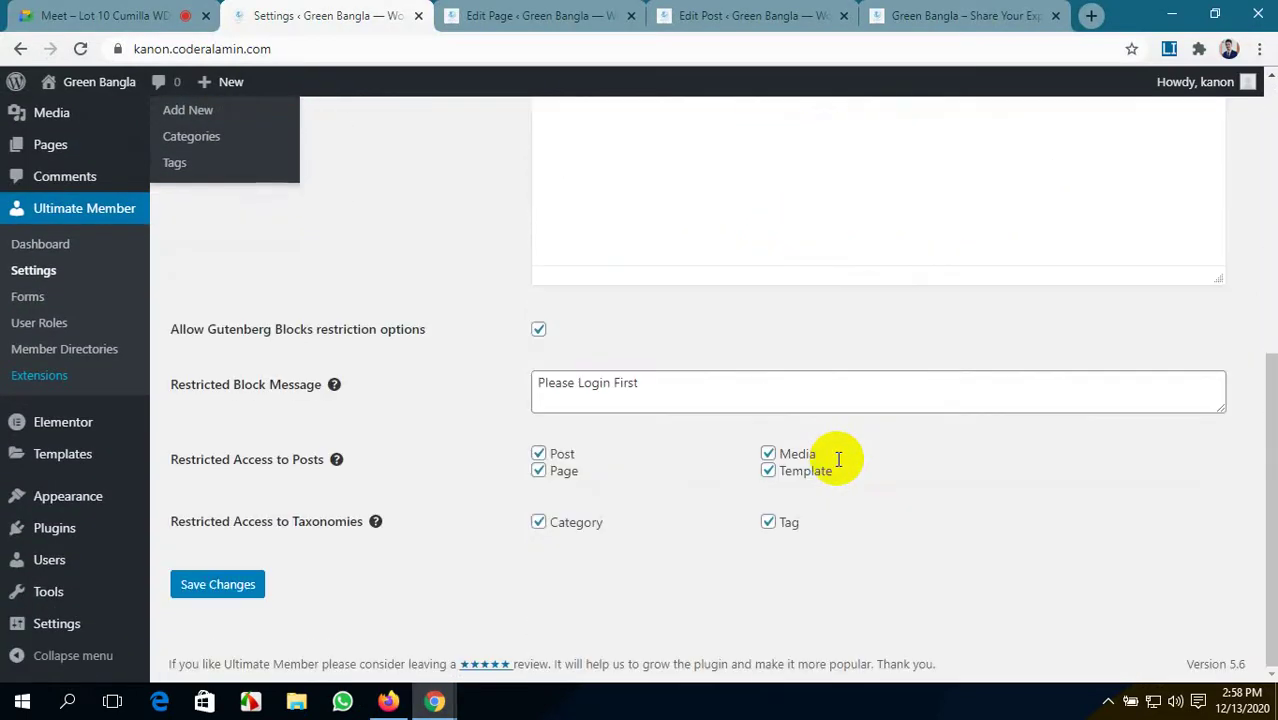
# - Exclude Post from Restricted Access to Posts in the Ultimate Member settings and save the changes
pyautogui.scroll(5, 664, 507)
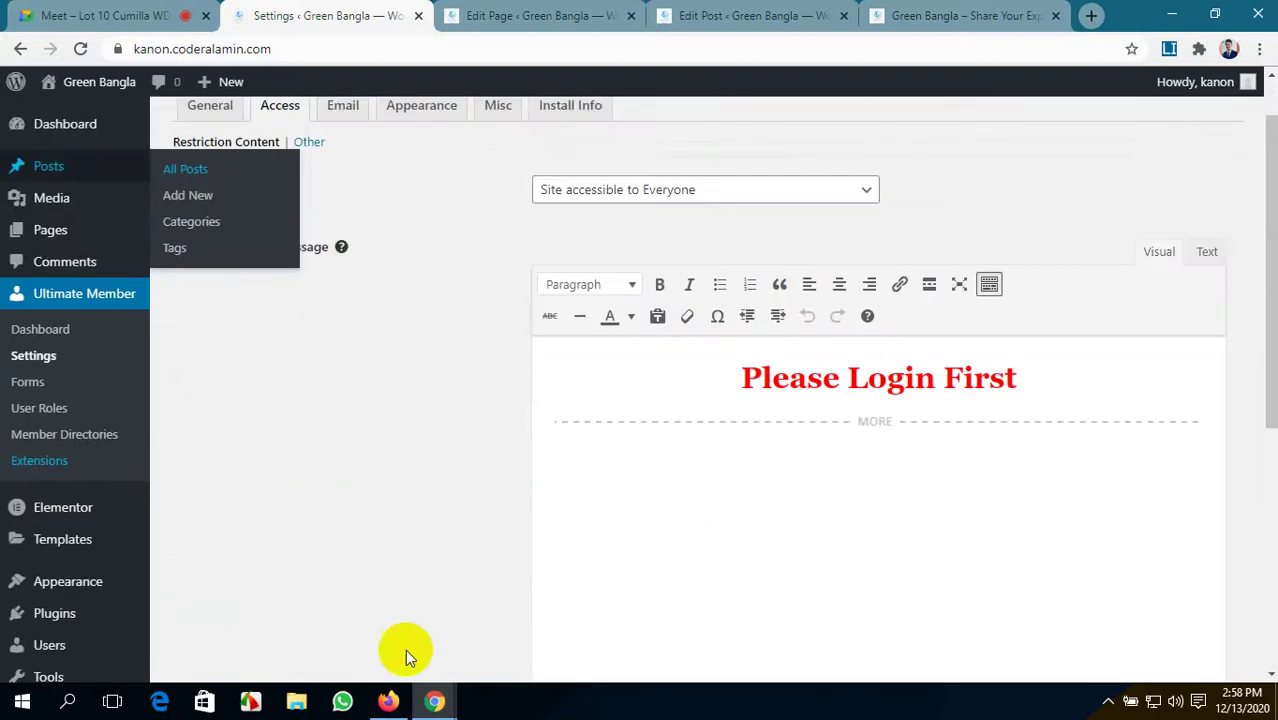
pyautogui.scroll(-5, 494, 330)
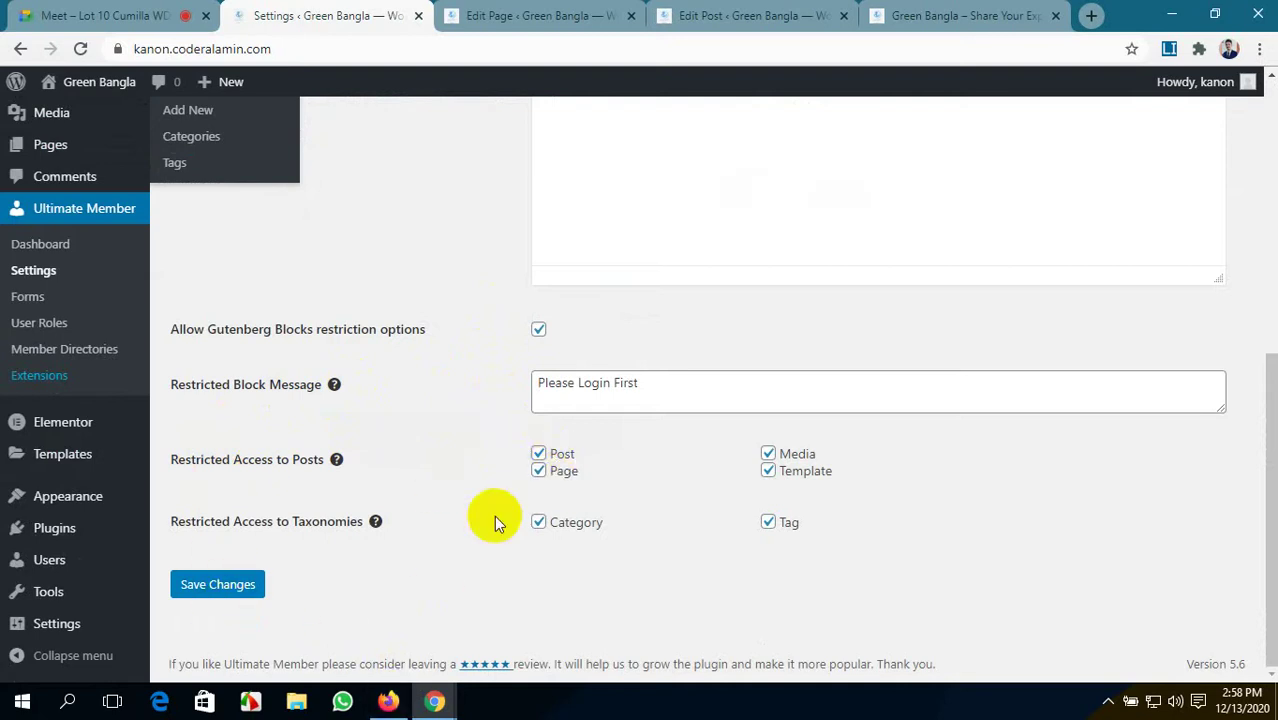
pyautogui.click(539, 455)
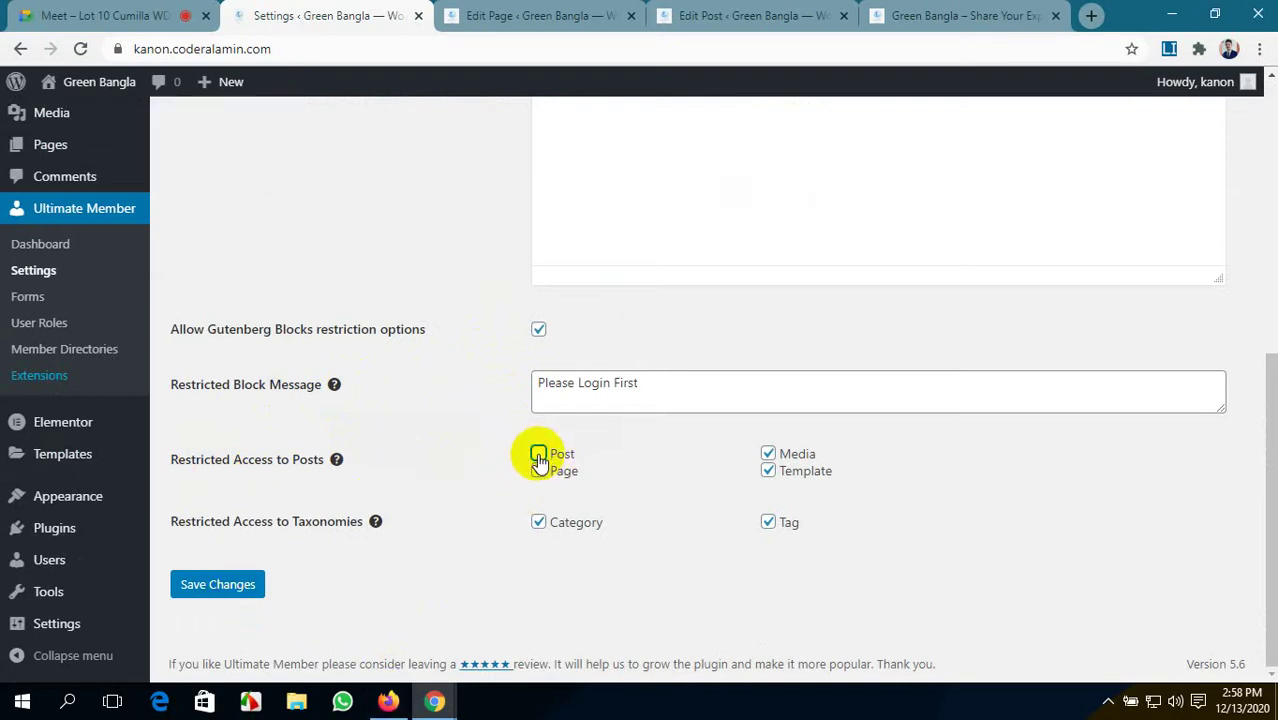
pyautogui.click(226, 591)
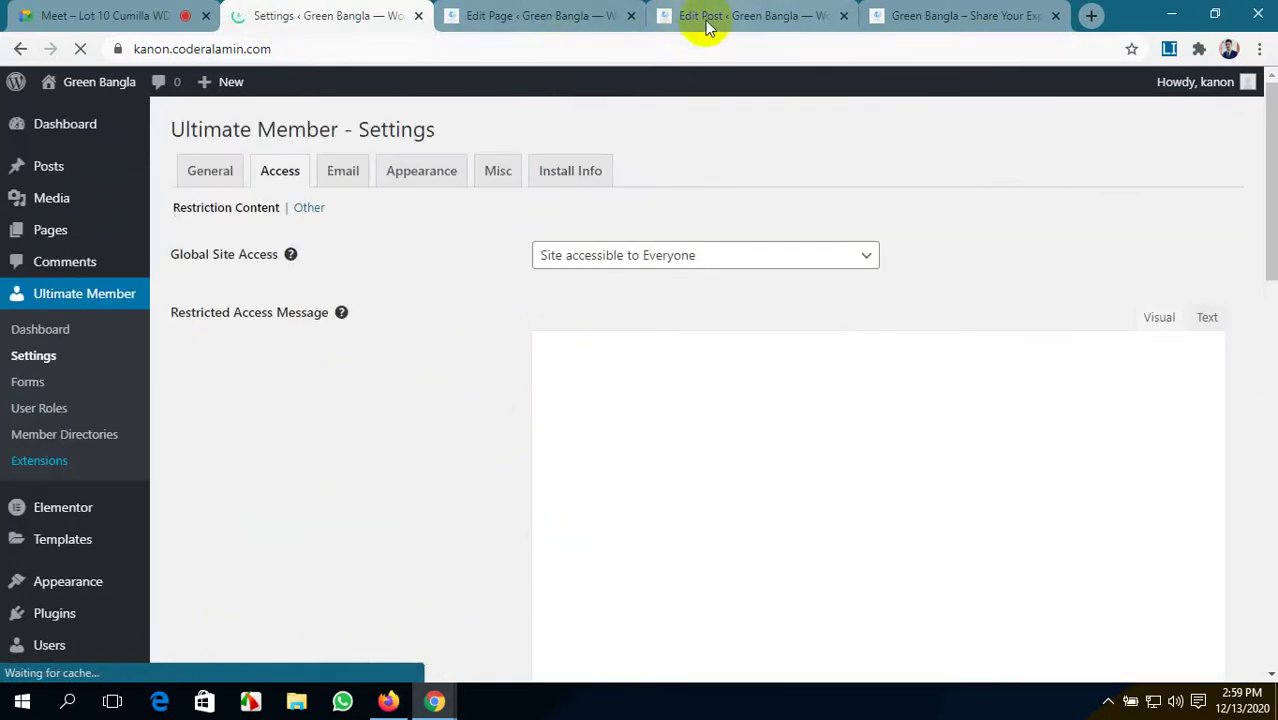
# - Reload the open post's editor and check its content restriction options
pyautogui.click(706, 27)
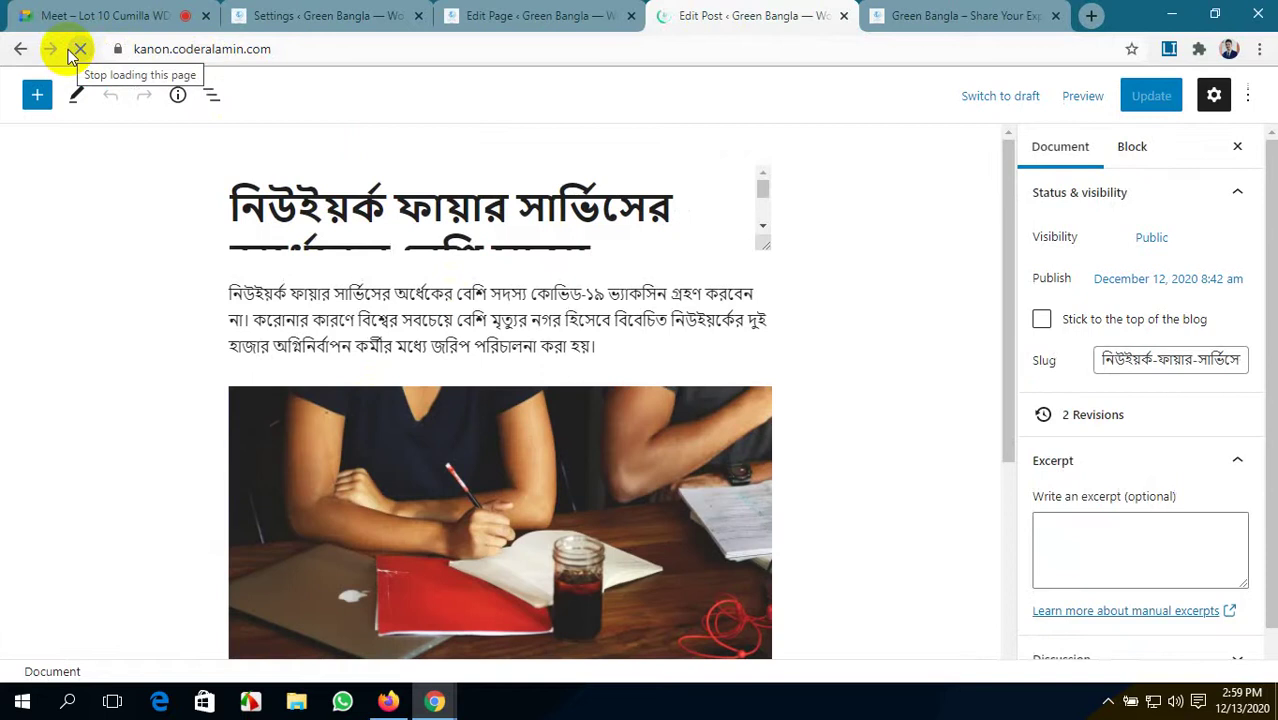
pyautogui.scroll(-2, 505, 622)
pyautogui.scroll(-2, 505, 622)
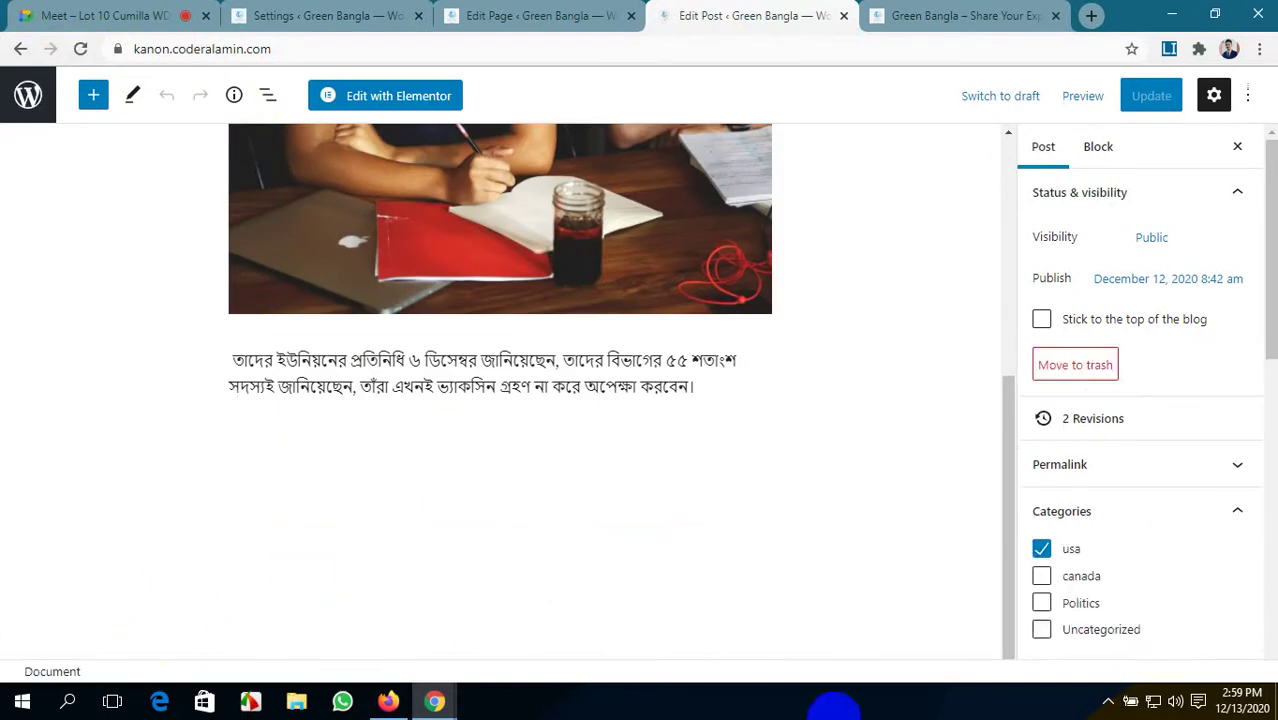
# - Re-enable Post under Restricted Access to Posts in the Ultimate Member settings and save the changes
pyautogui.click(485, 15)
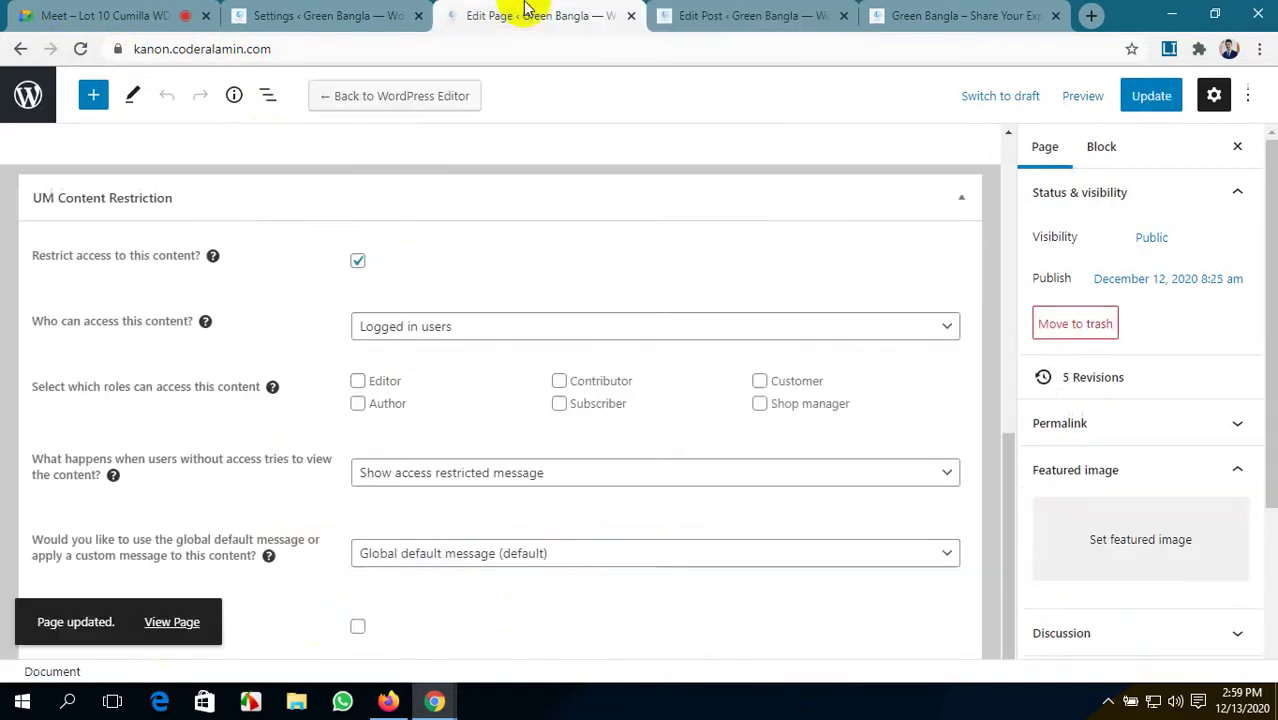
pyautogui.click(300, 15)
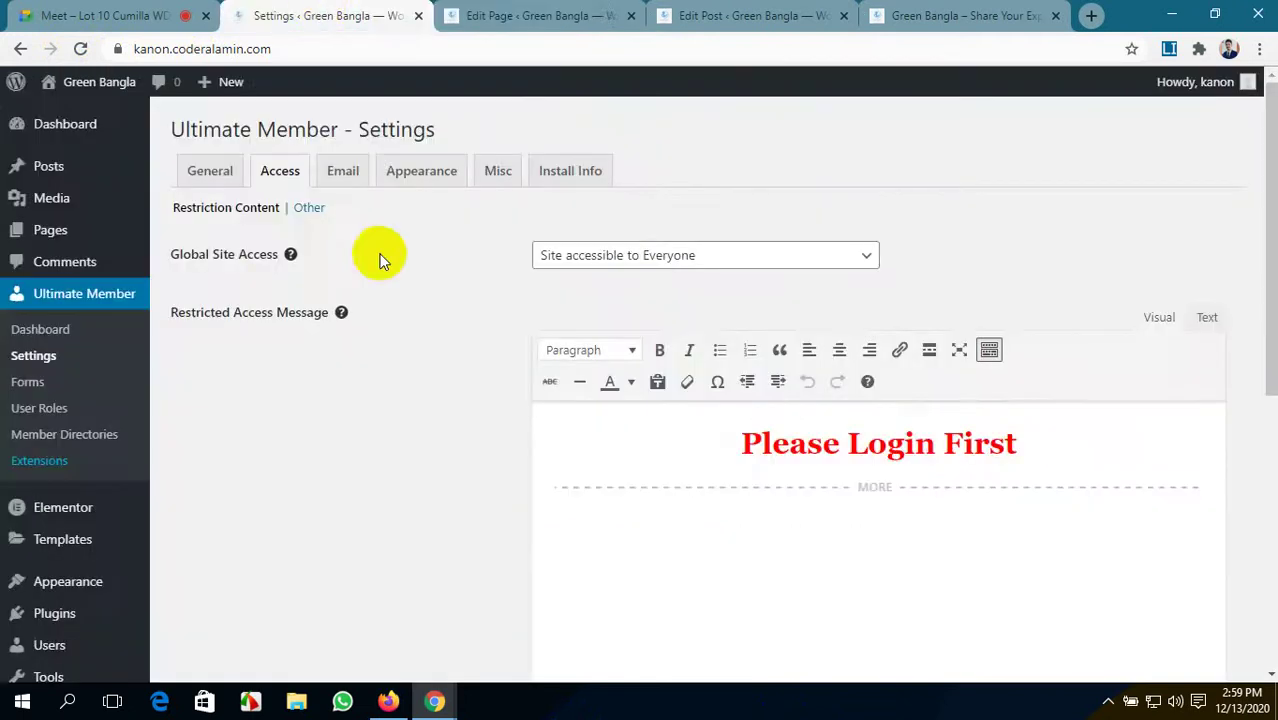
pyautogui.scroll(-10, 448, 428)
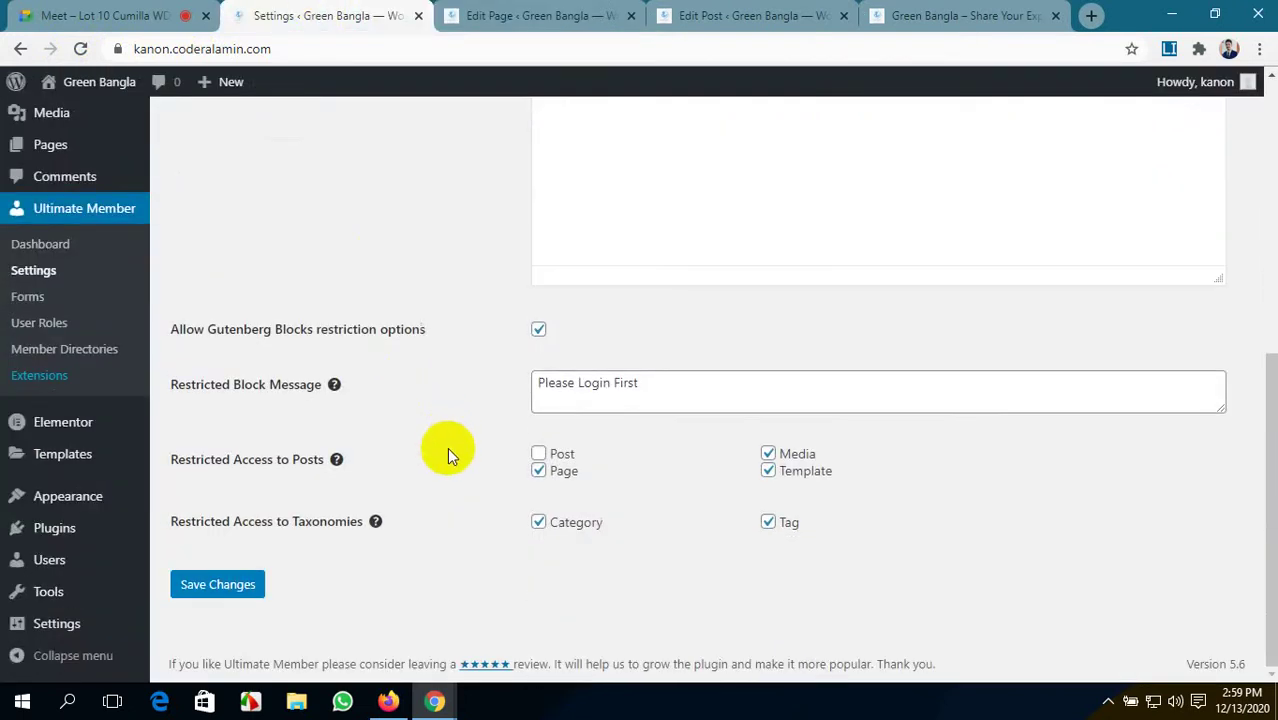
pyautogui.click(540, 453)
pyautogui.click(254, 586)
pyautogui.click(254, 586)
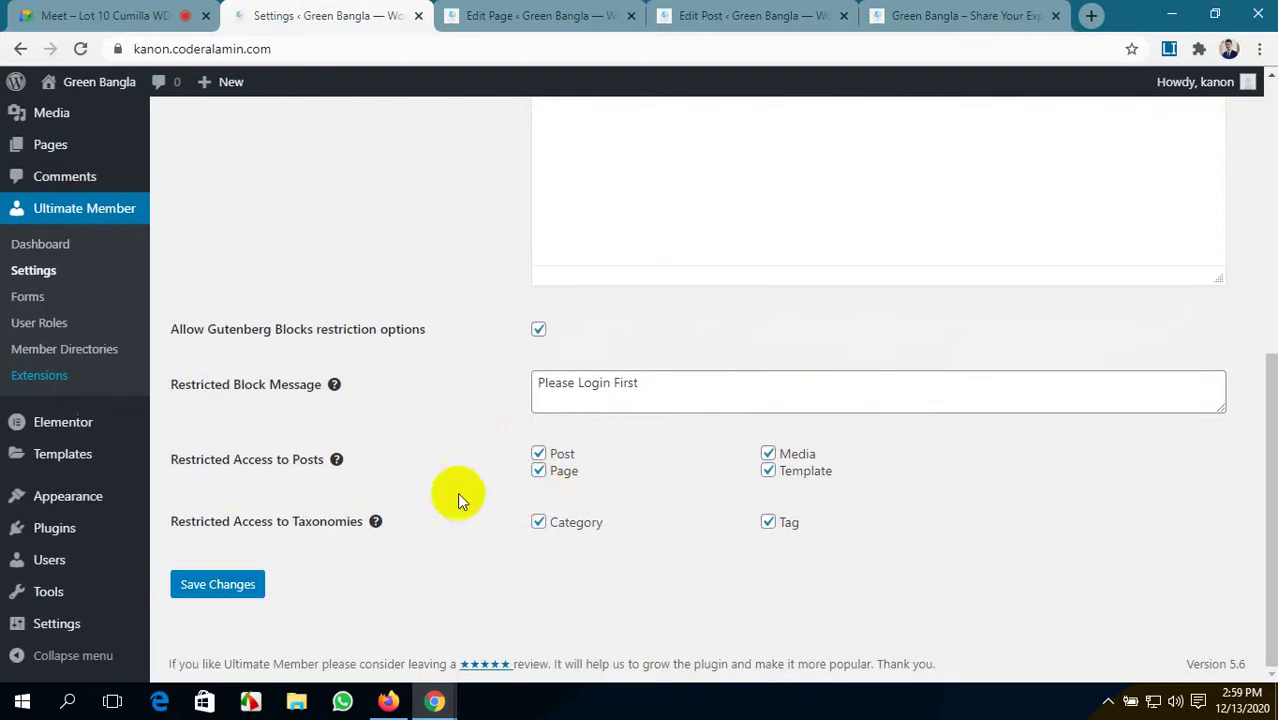
# - Compare the About Us page's content restriction options with the global Restricted Access Message in the Ultimate Member settings
pyautogui.click(608, 14)
pyautogui.scroll(5, 437, 337)
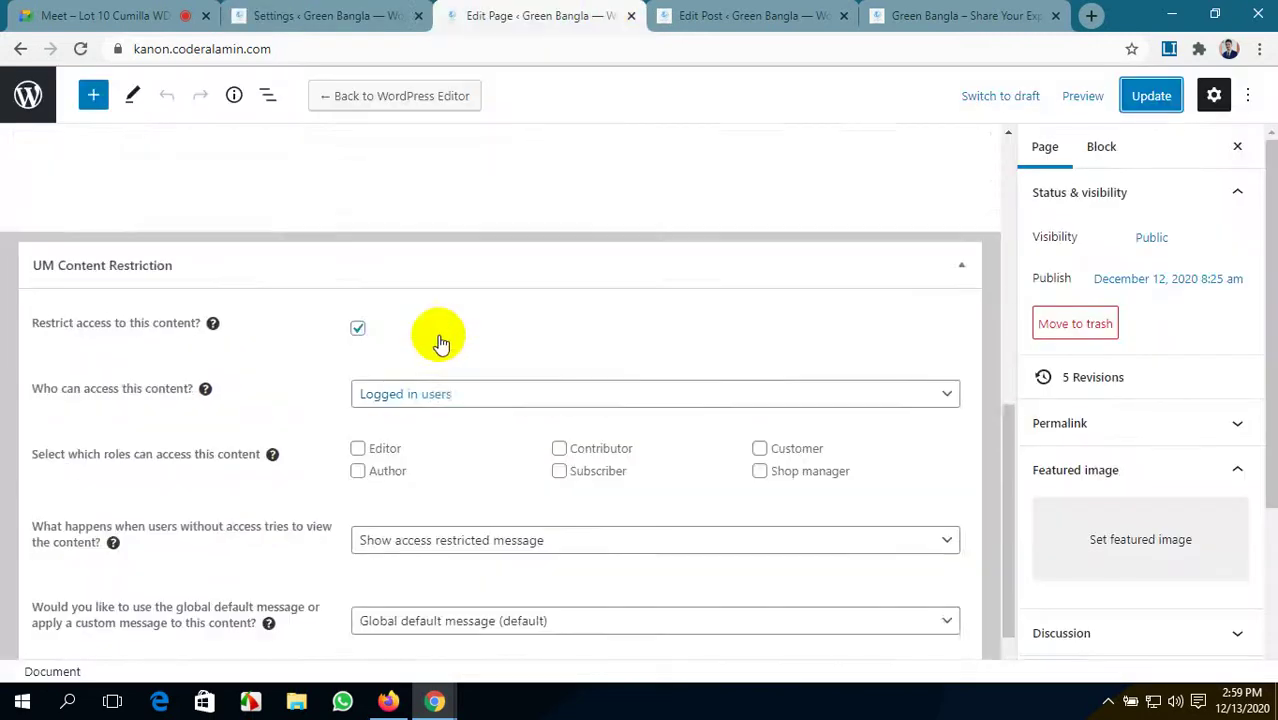
pyautogui.scroll(-3, 440, 341)
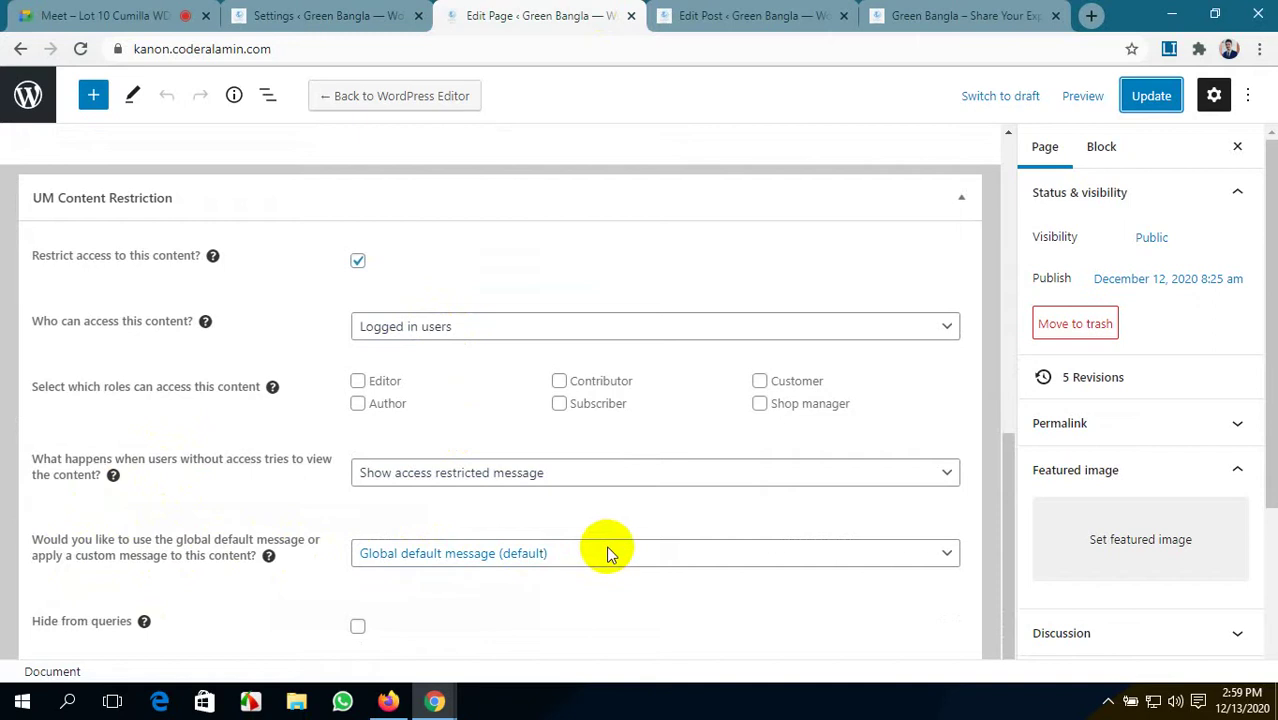
pyautogui.click(350, 15)
pyautogui.scroll(10, 776, 354)
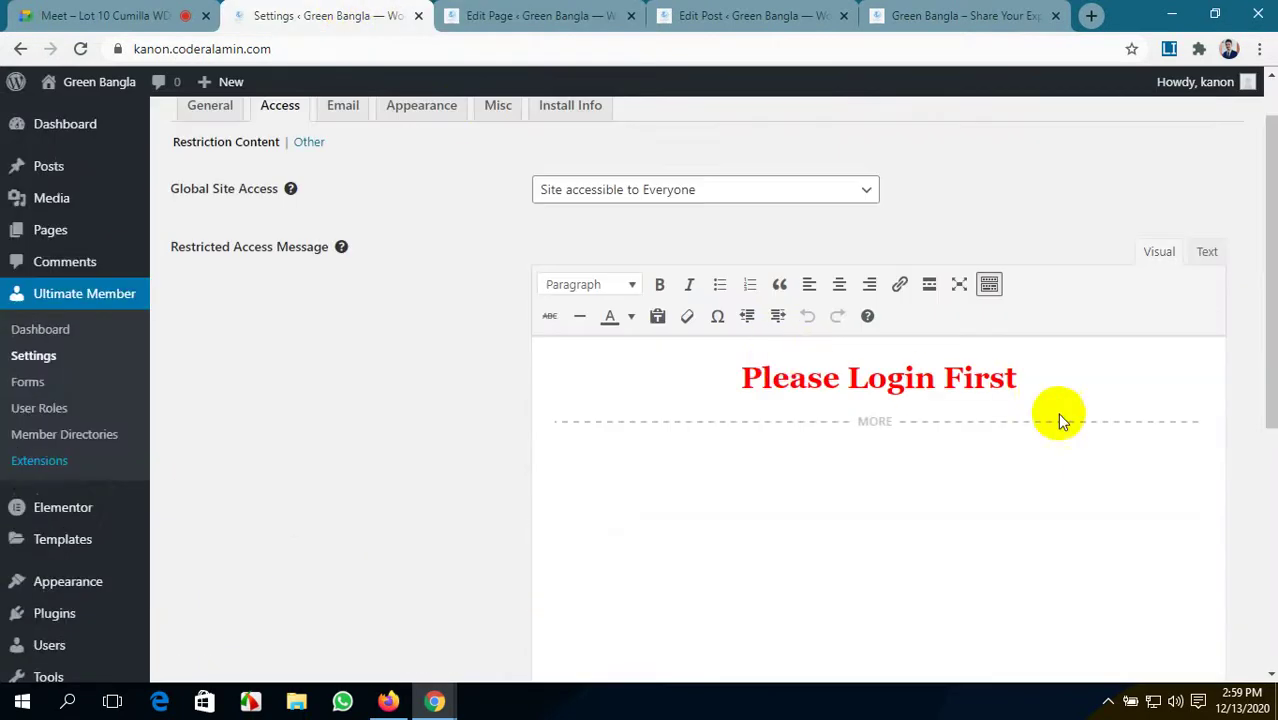
pyautogui.moveTo(1044, 385); pyautogui.dragTo(753, 371)
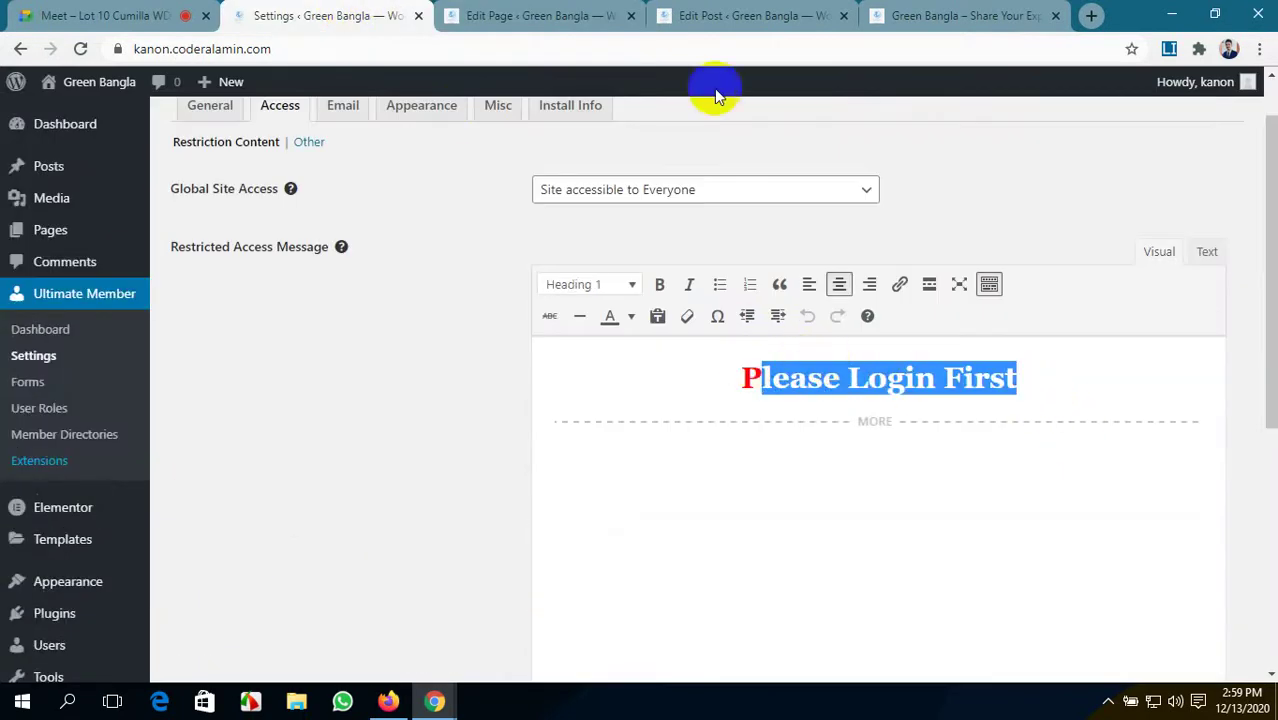
pyautogui.click(700, 16)
pyautogui.click(565, 18)
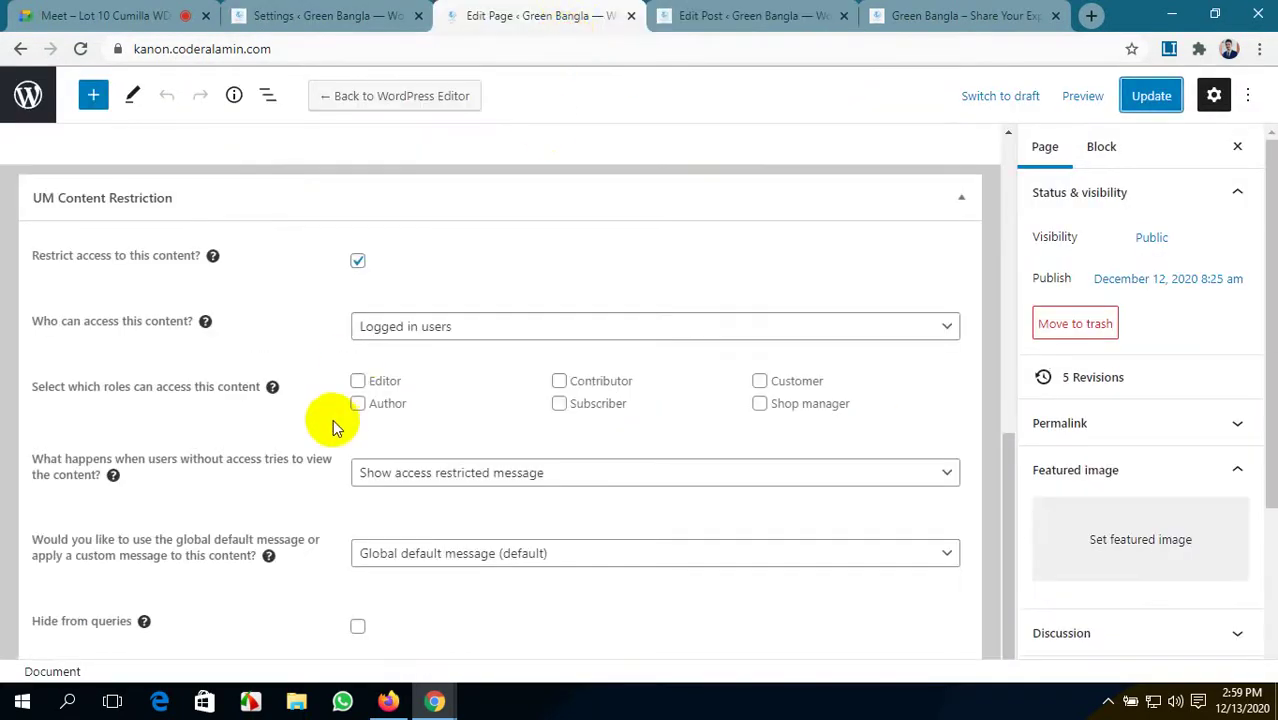
# - Switch the About Us page's restriction message option to Custom message and bring up the Custom Restrict Content message editor
pyautogui.click(745, 555)
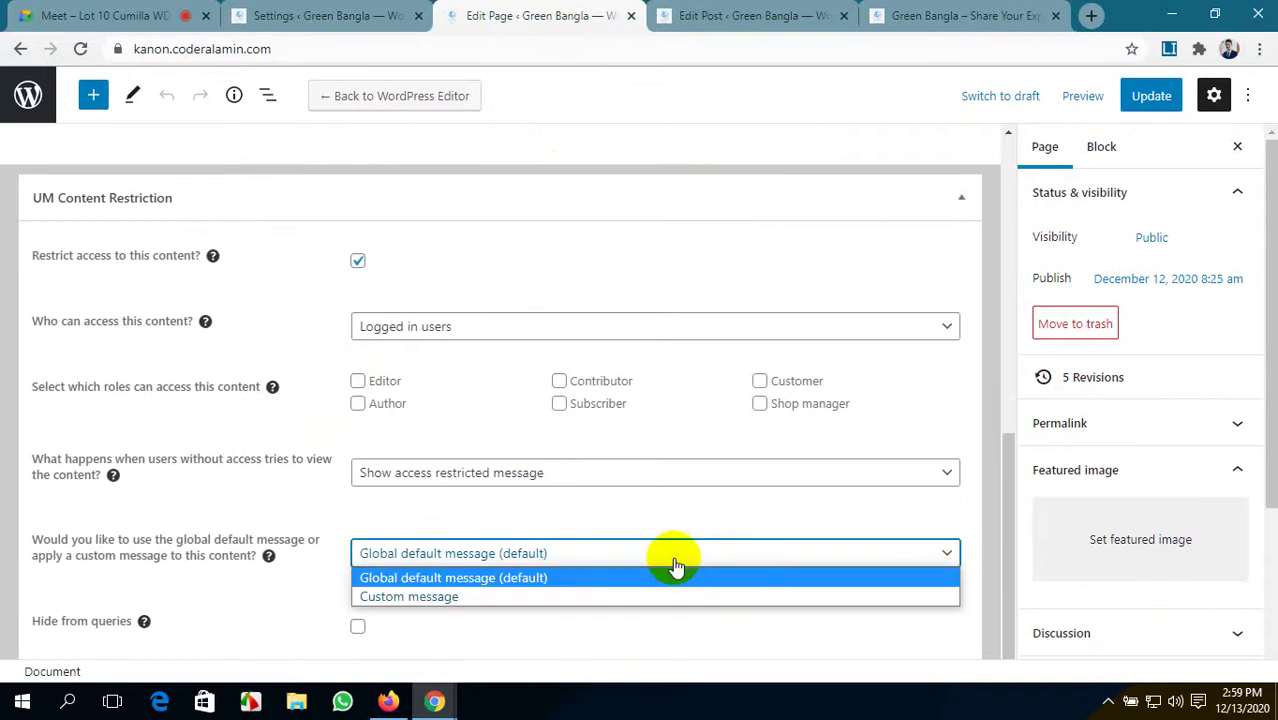
pyautogui.click(502, 597)
pyautogui.scroll(-4, 599, 534)
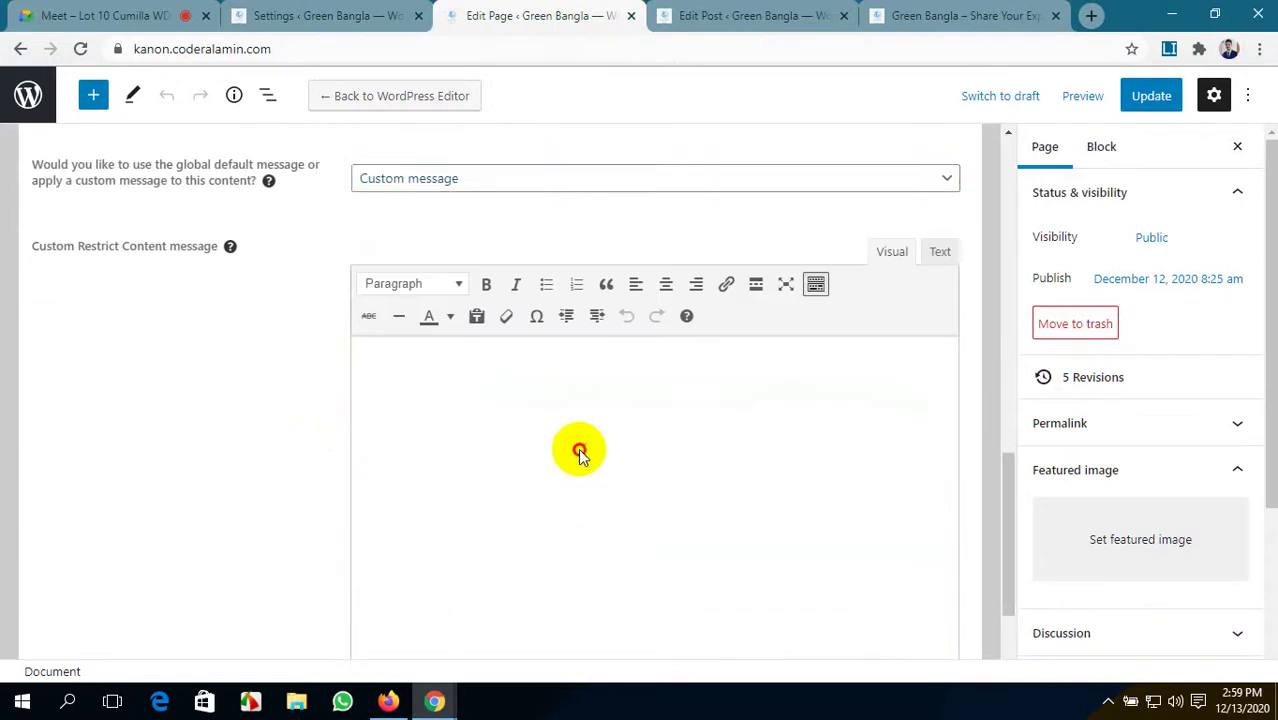
pyautogui.scroll(-2, 580, 452)
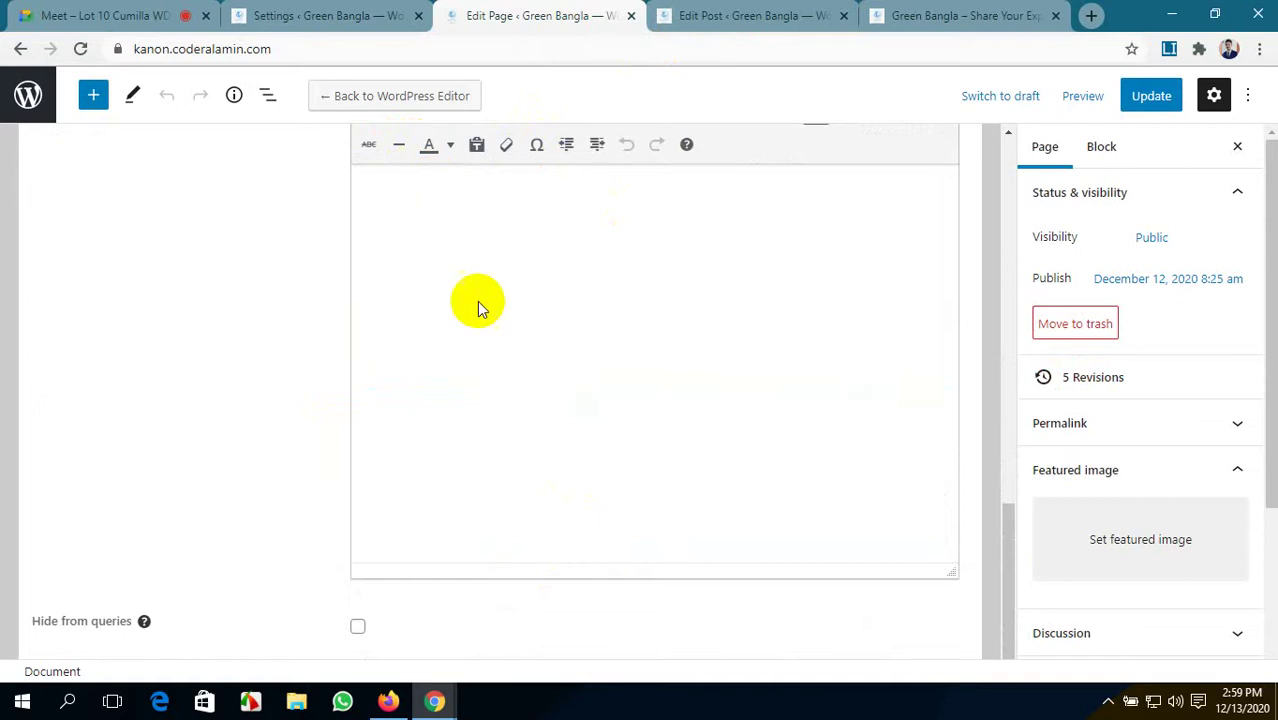
pyautogui.scroll(2, 496, 322)
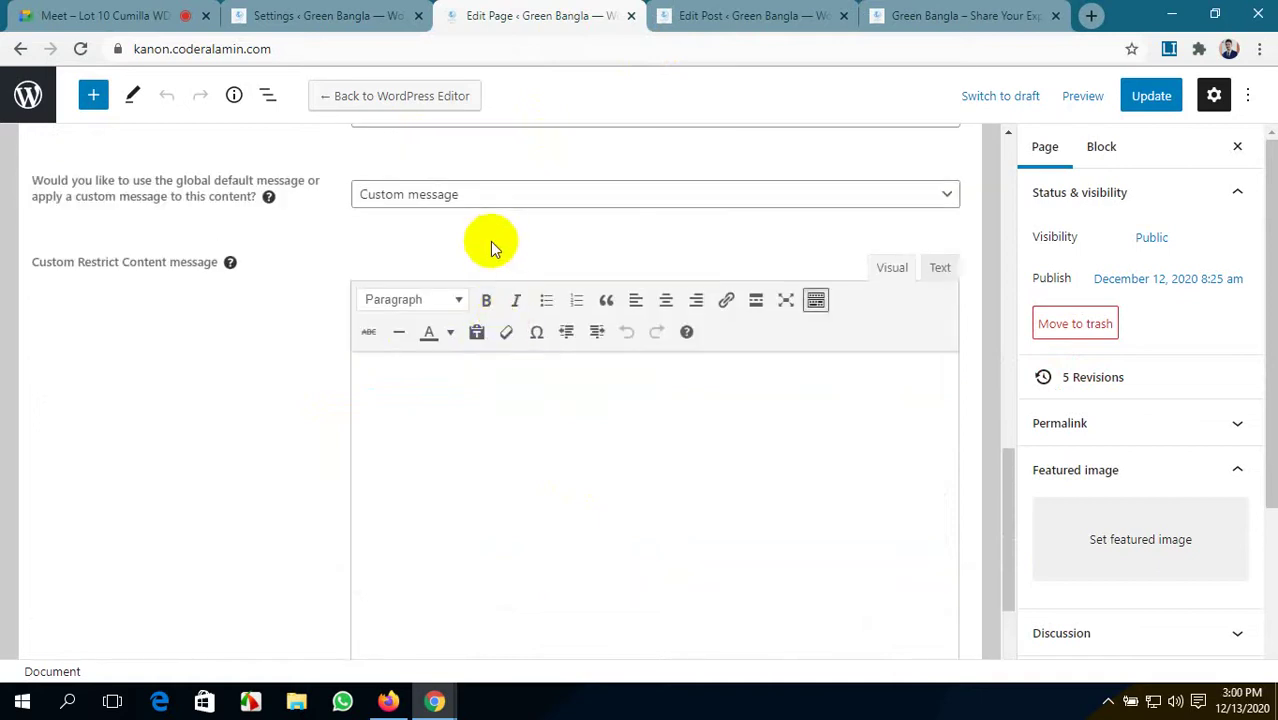
# - Set the custom restriction message's format to Heading 1 and enter "Prothome login koro" in Text mode
pyautogui.click(428, 301)
pyautogui.click(414, 355)
pyautogui.click(502, 388)
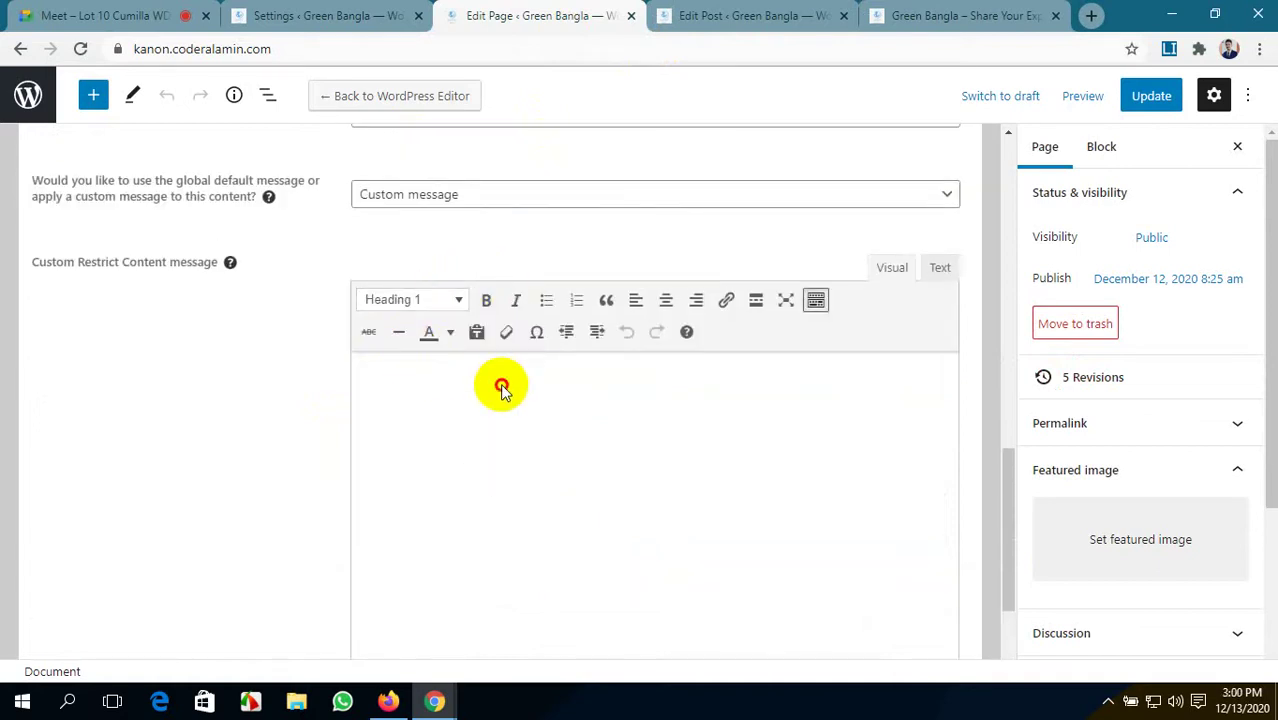
pyautogui.click(939, 269)
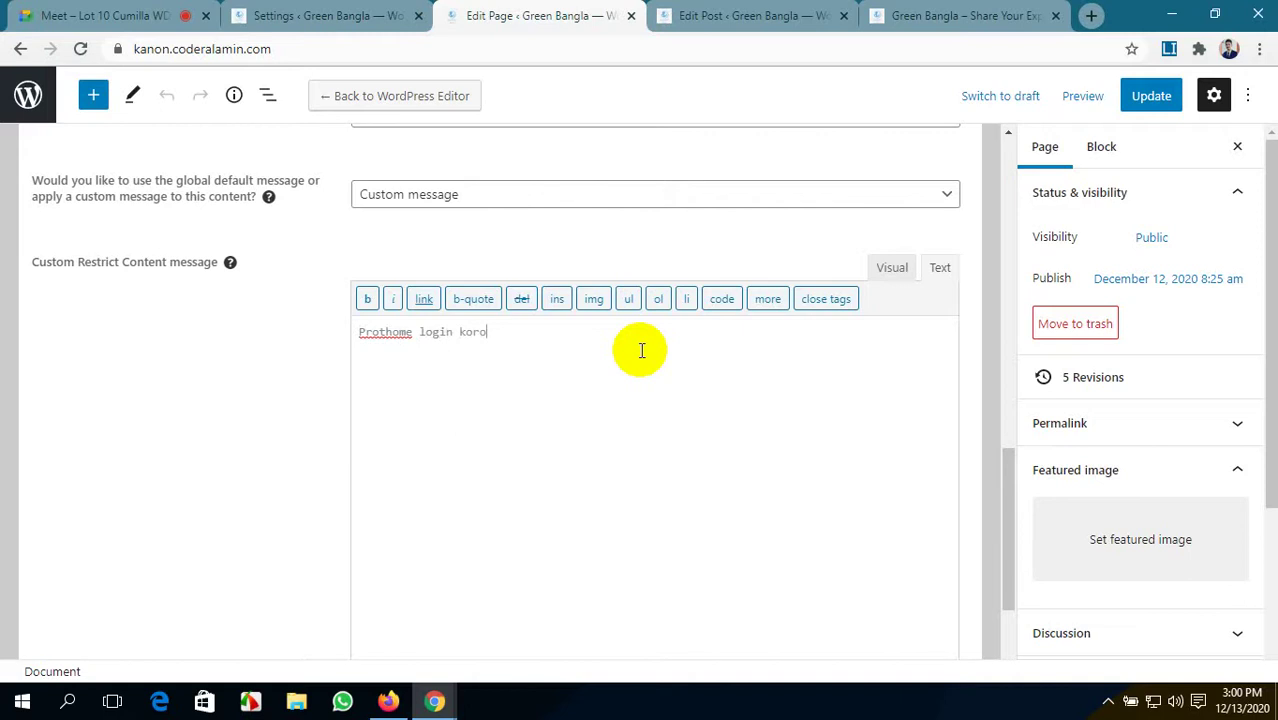
# - Select the custom message text, return to Visual mode and enable Paste as text, dismissing its notice
pyautogui.moveTo(516, 331); pyautogui.dragTo(372, 328)
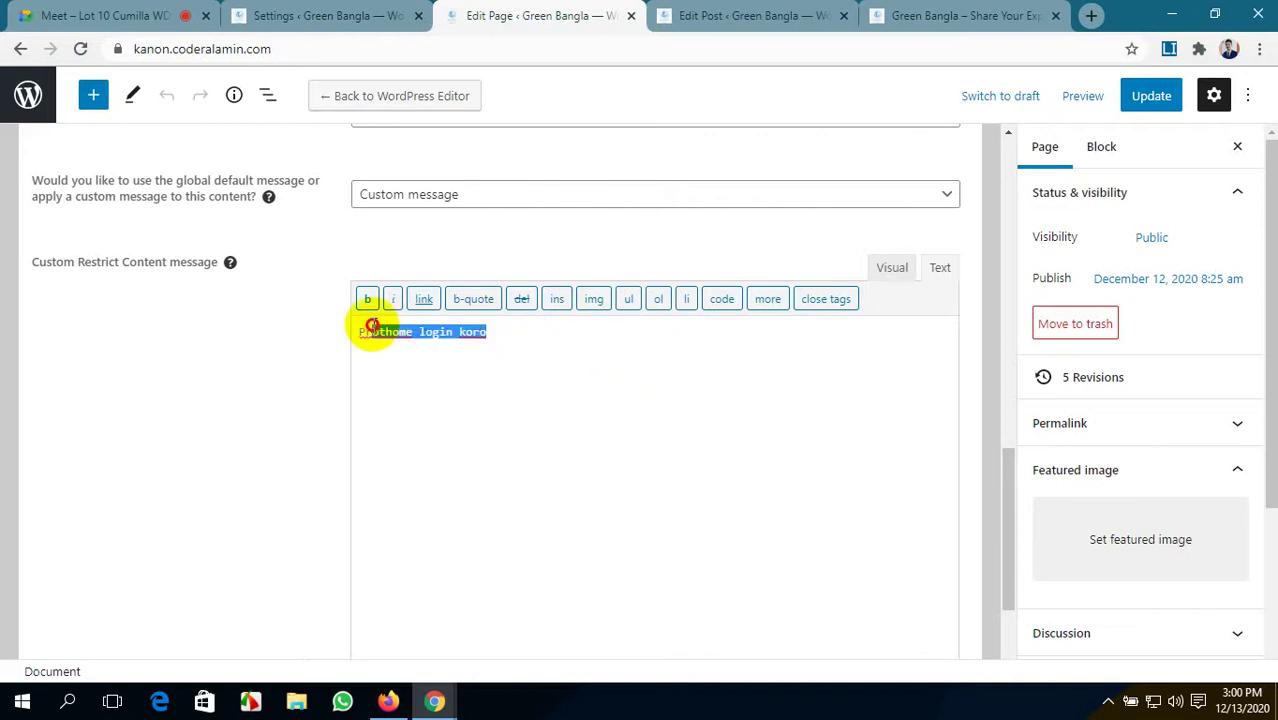
pyautogui.click(891, 271)
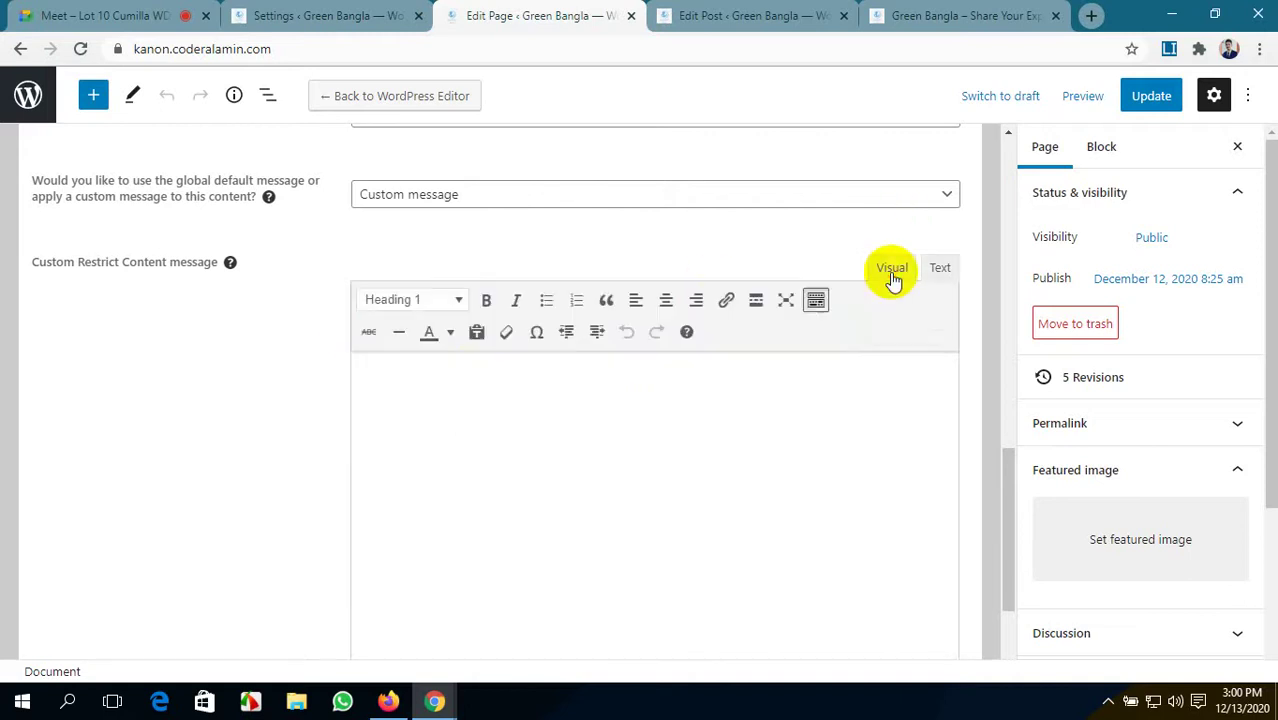
pyautogui.scroll(-2, 609, 411)
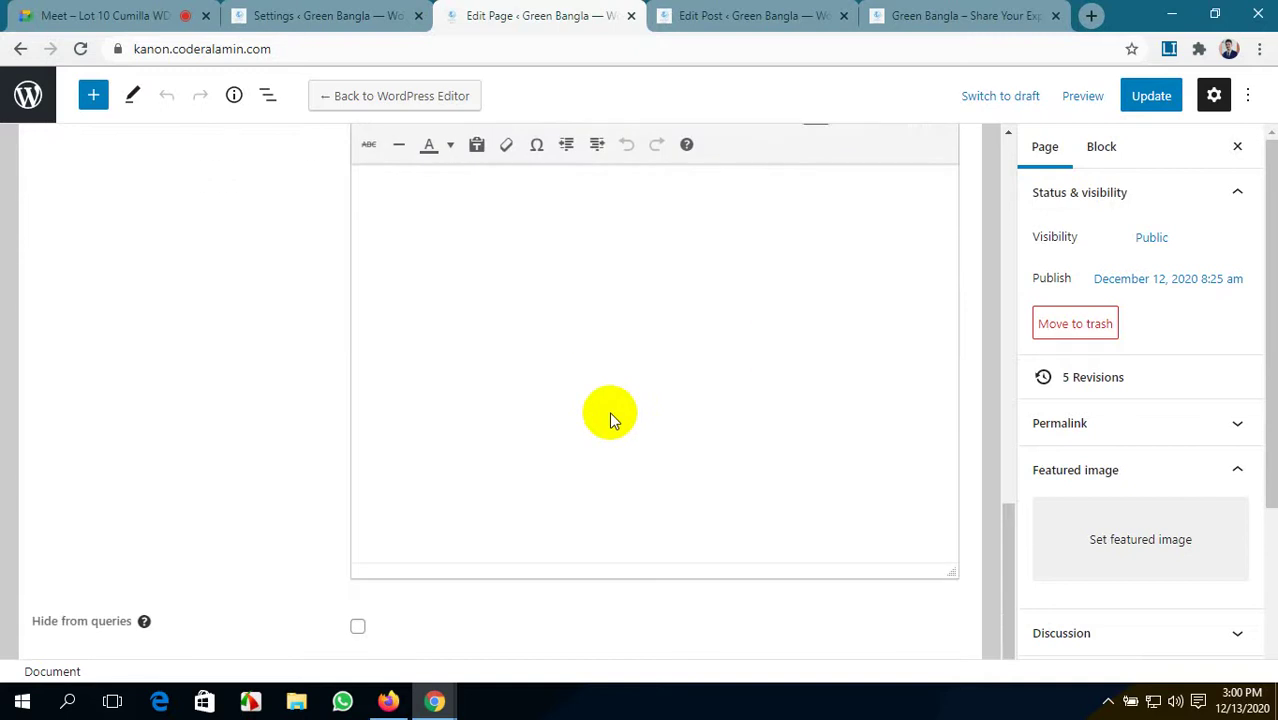
pyautogui.scroll(3, 609, 411)
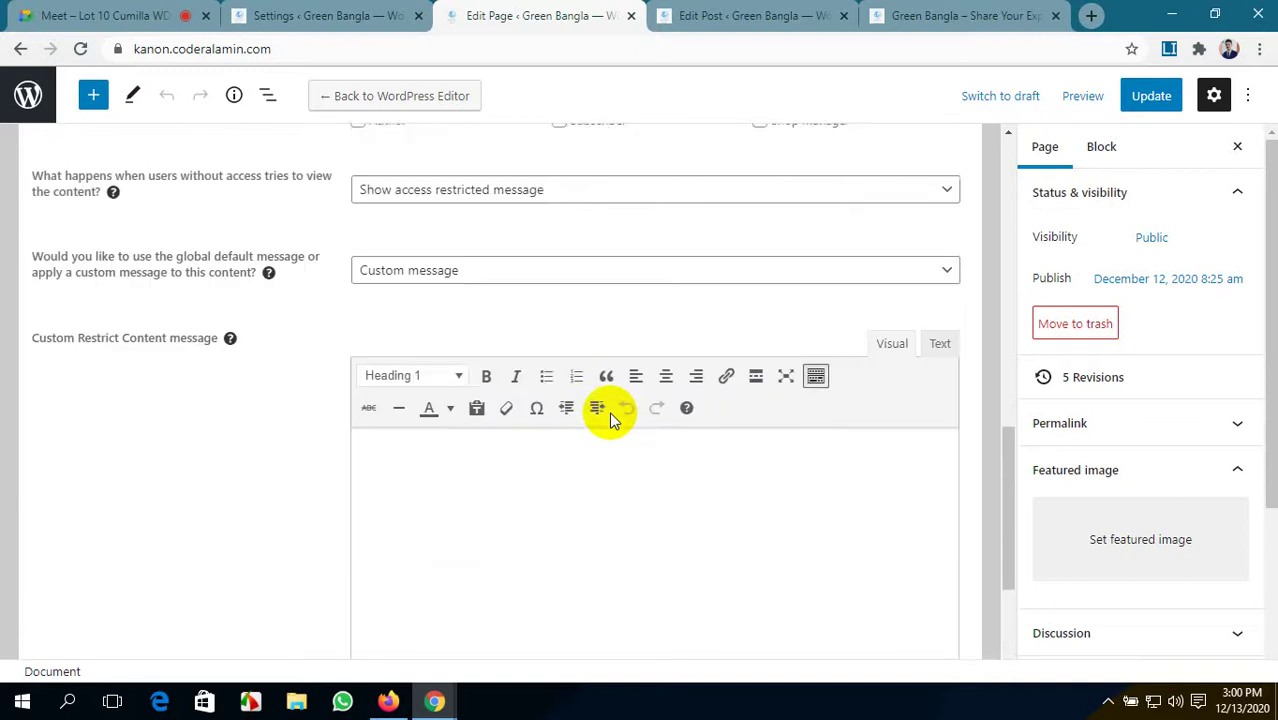
pyautogui.click(477, 426)
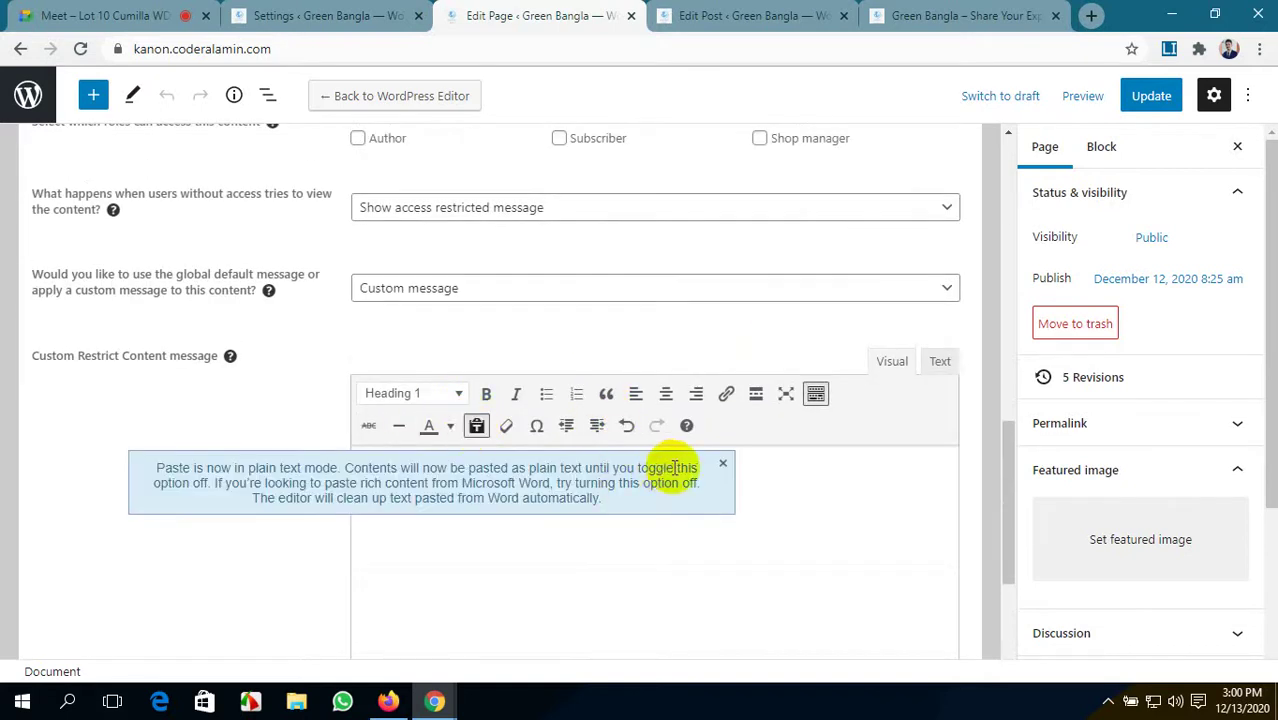
pyautogui.click(723, 466)
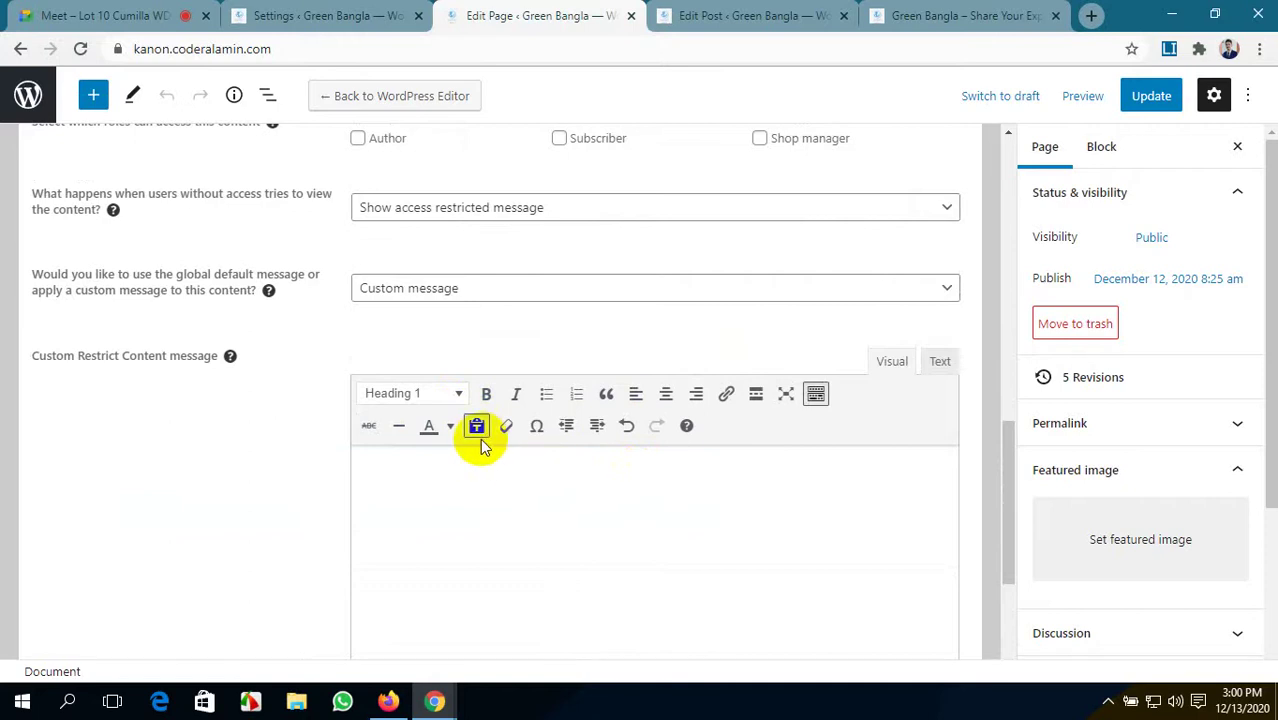
# - Recheck the custom message "Prothome login koro" in Text mode, select it, and compare it with Visual mode
pyautogui.scroll(10, 471, 260)
pyautogui.scroll(-8, 471, 260)
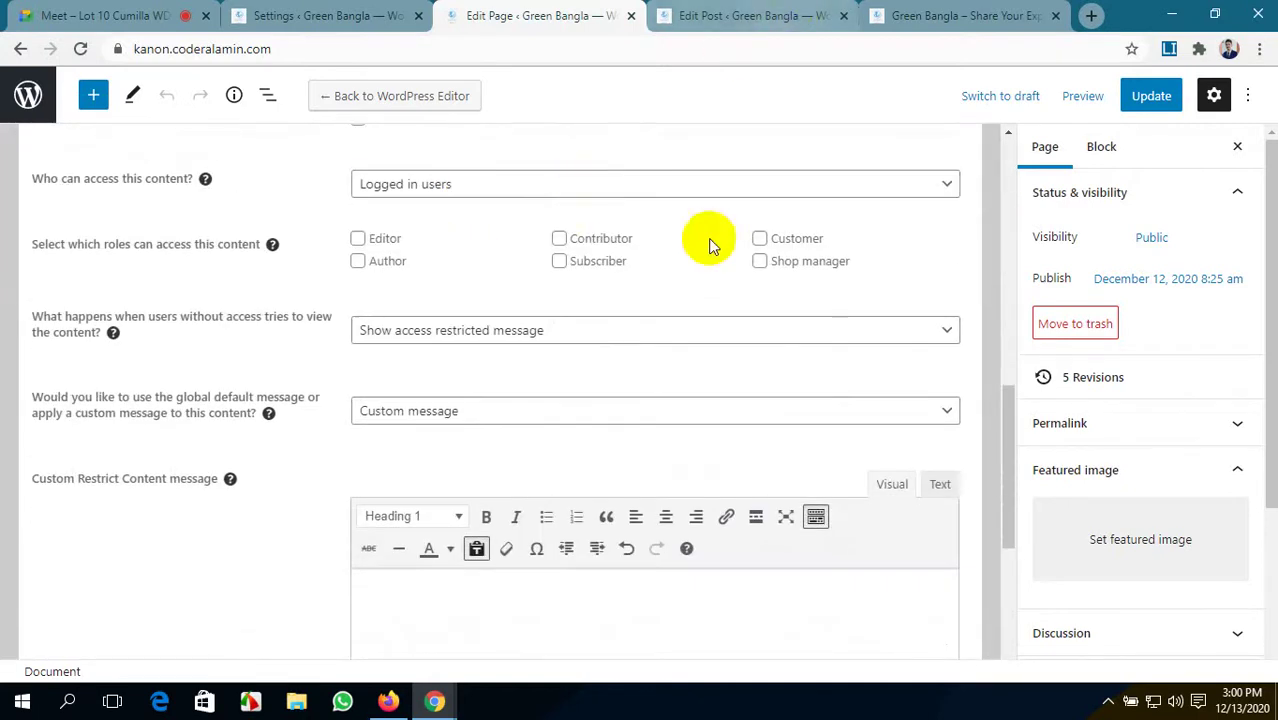
pyautogui.click(938, 484)
pyautogui.scroll(-4, 556, 463)
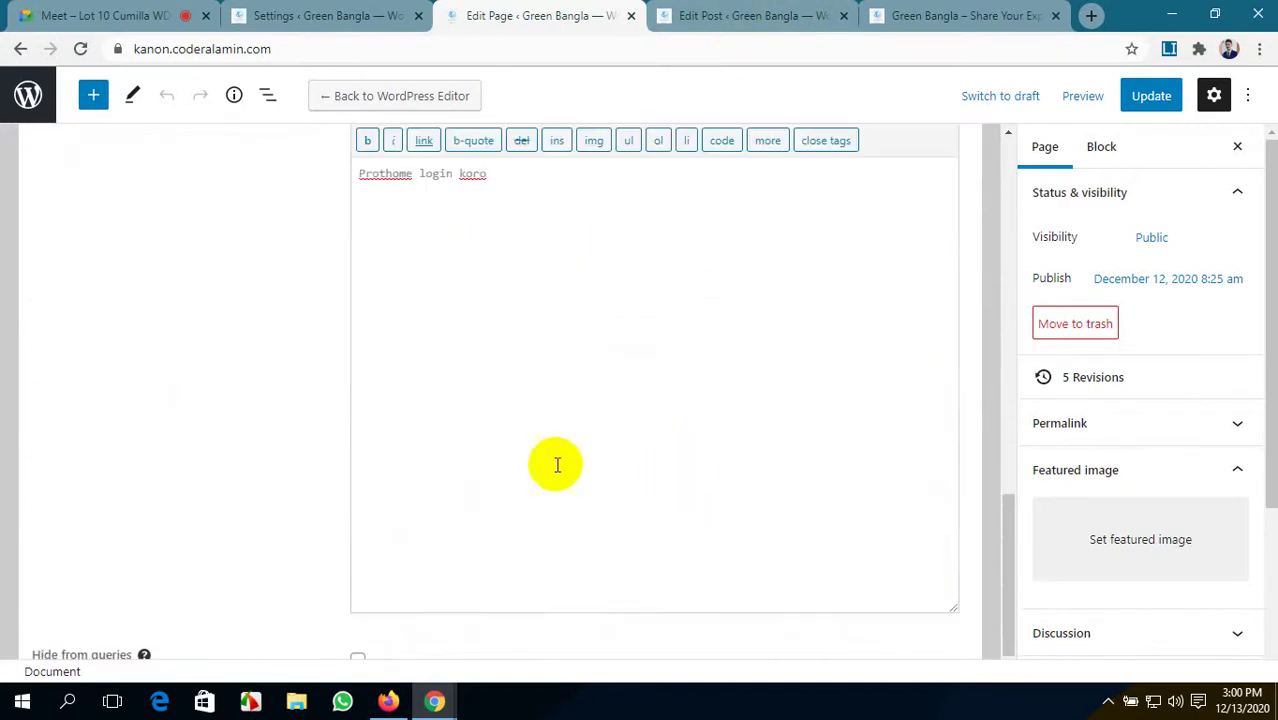
pyautogui.tripleClick(510, 167)
pyautogui.moveTo(456, 171); pyautogui.dragTo(400, 178)
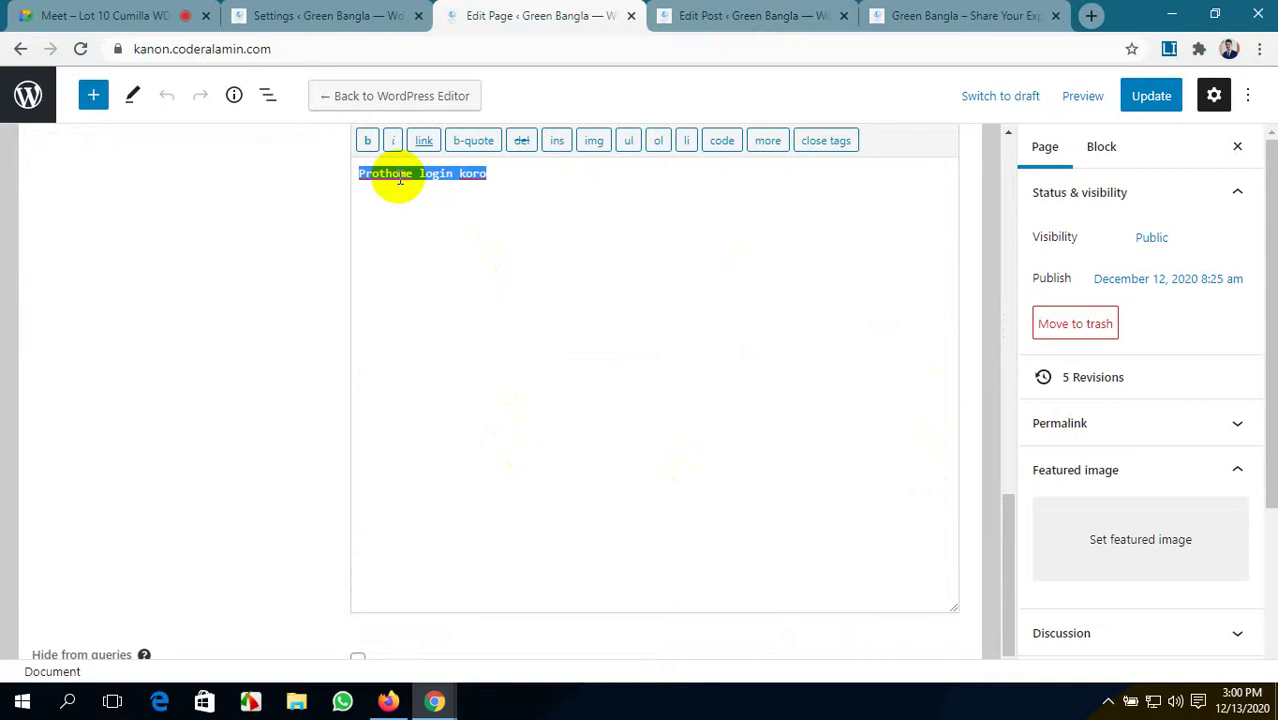
pyautogui.scroll(5, 870, 305)
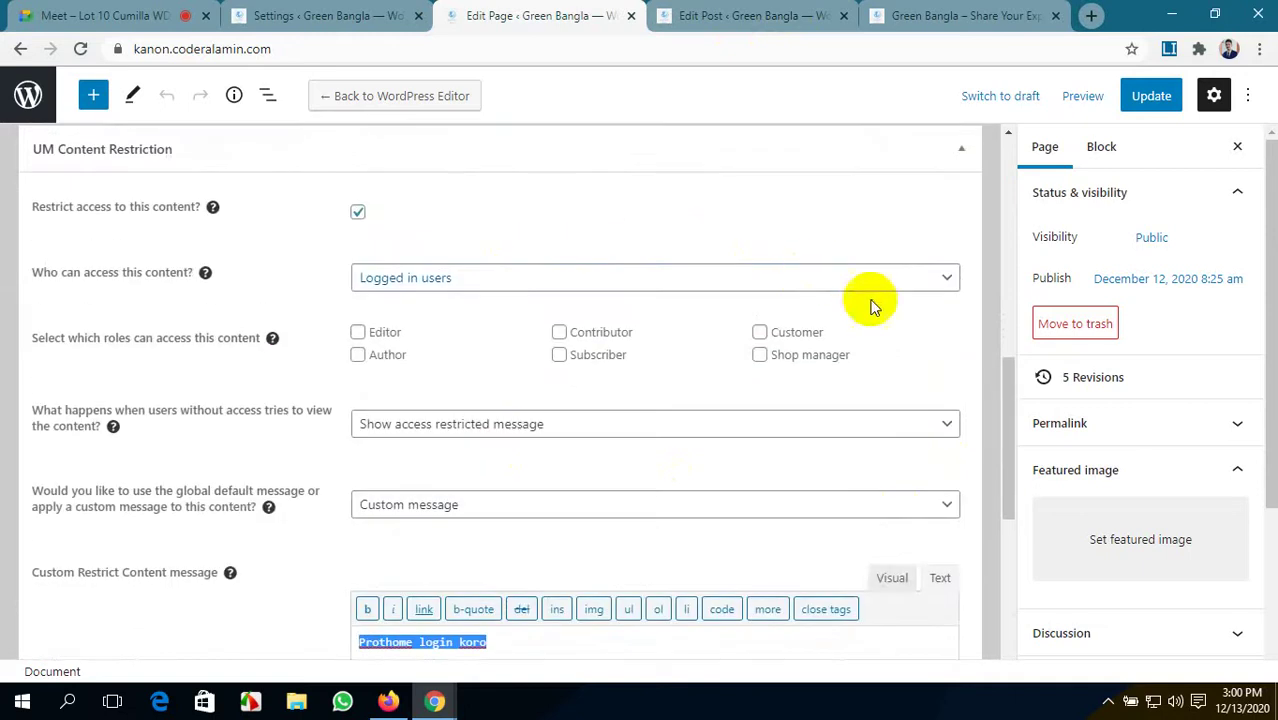
pyautogui.click(892, 578)
pyautogui.scroll(-5, 532, 370)
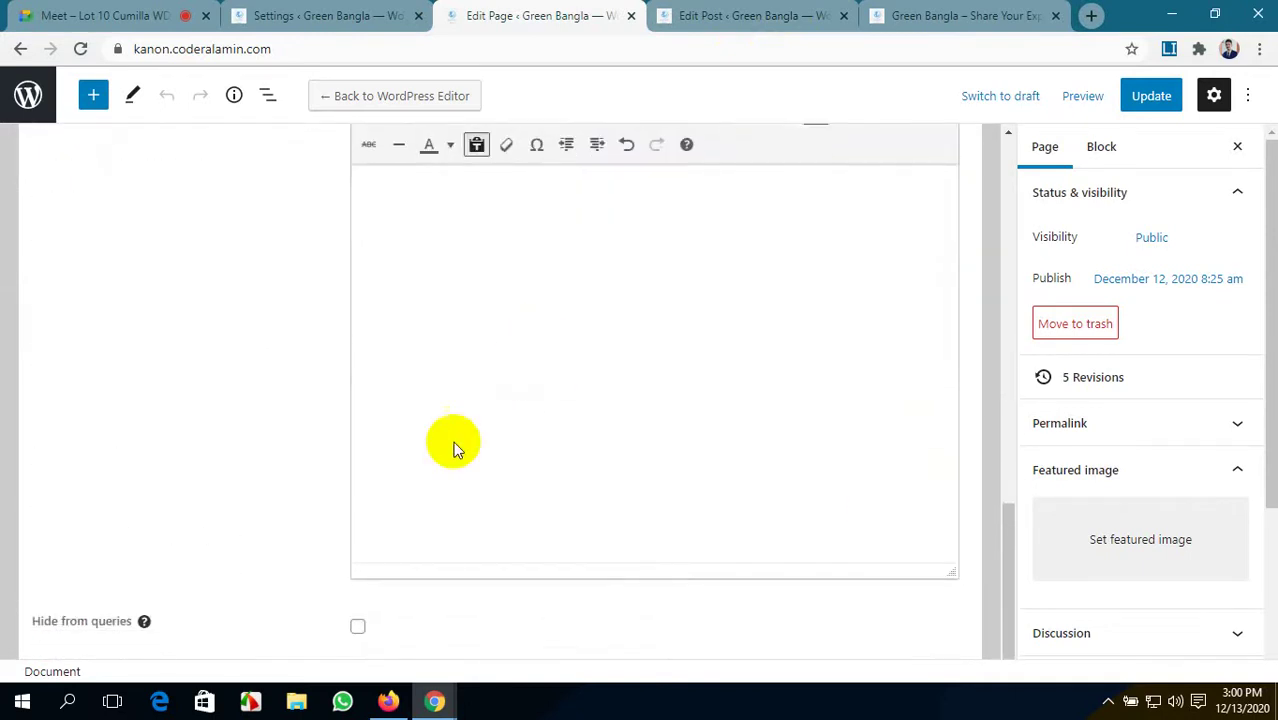
# - Turn off Paste as text in the custom message editor and try the Strikethrough format
pyautogui.click(355, 625)
pyautogui.click(727, 312)
pyautogui.scroll(3, 672, 329)
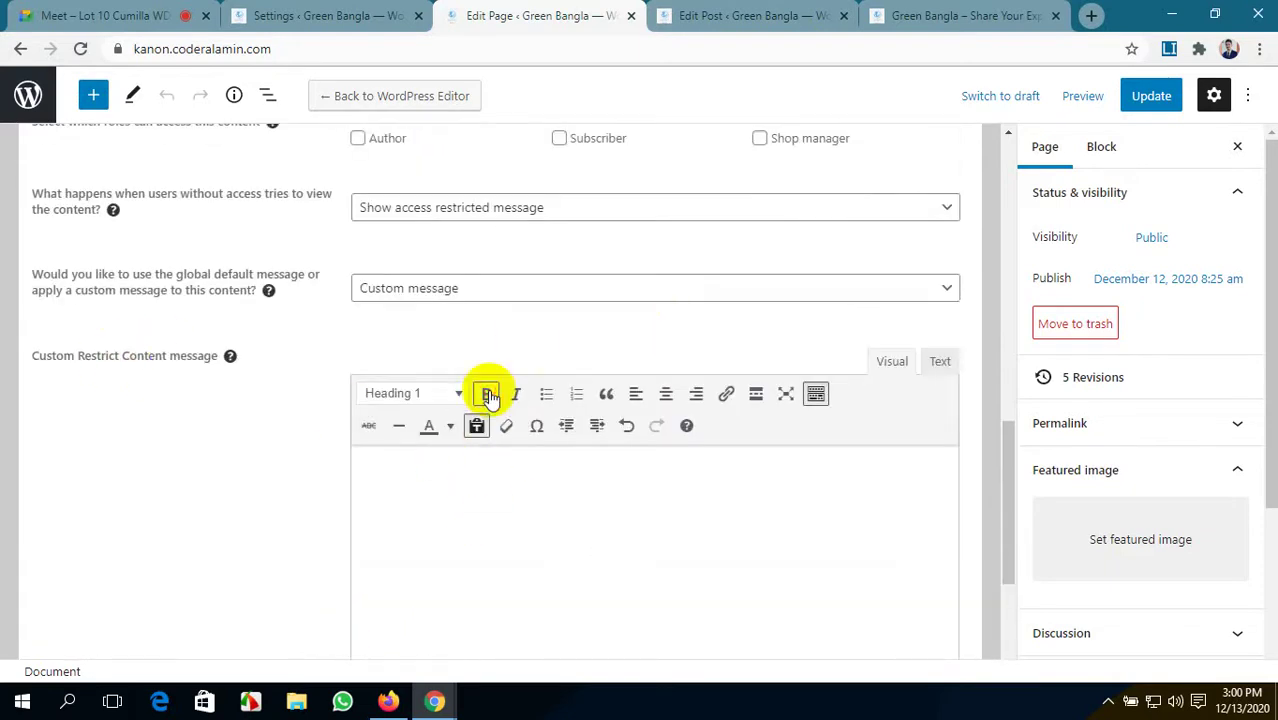
pyautogui.click(476, 428)
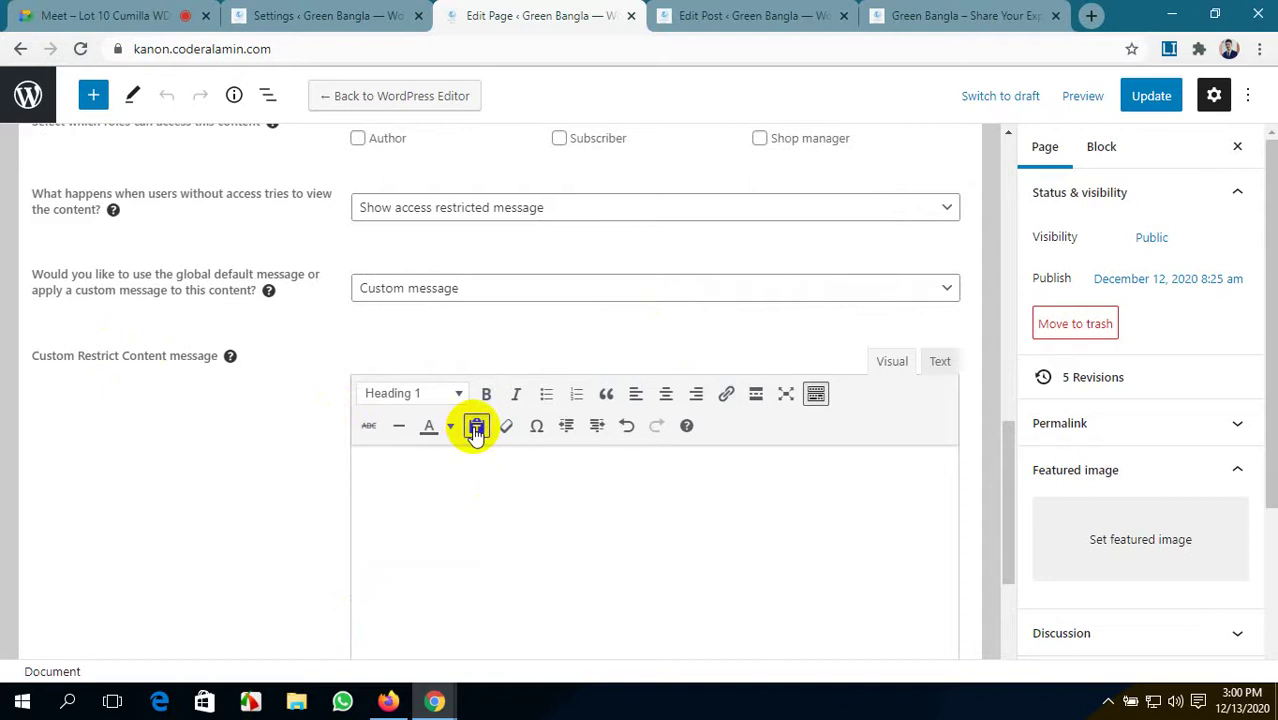
pyautogui.click(368, 428)
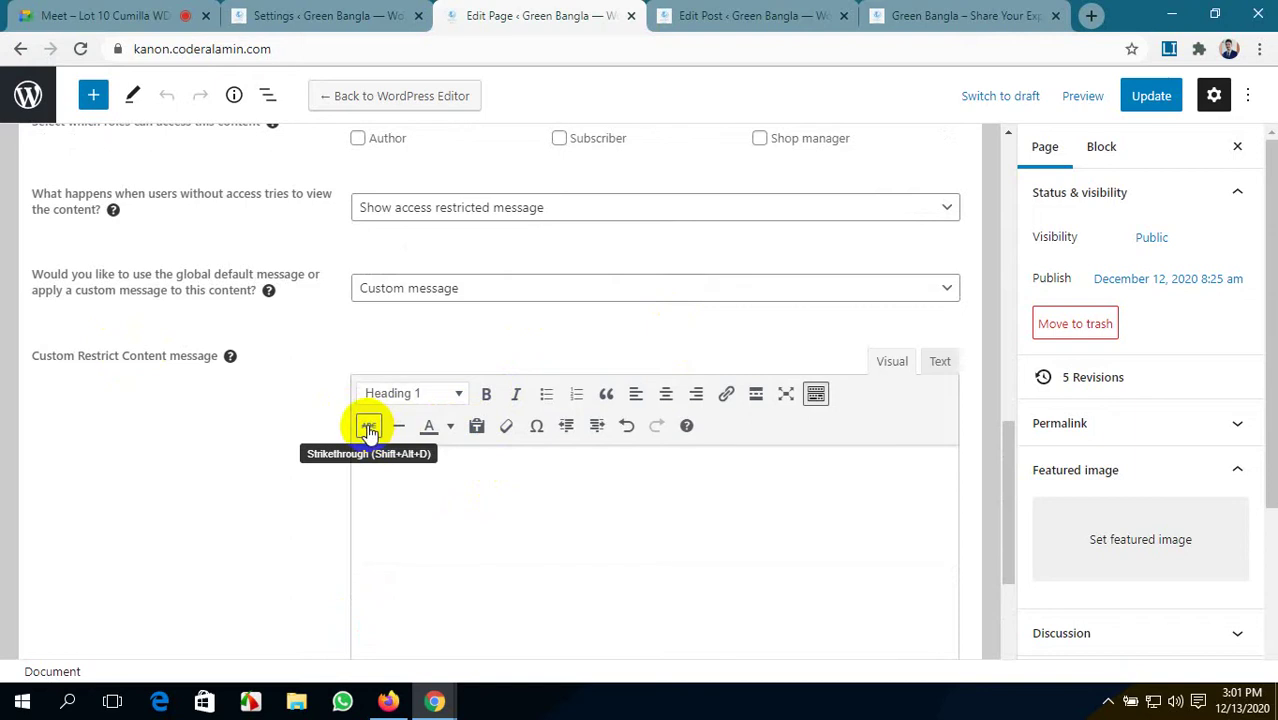
# - Close the Bookmark all tabs dialog without saving and set the custom restriction message's format to Paragraph
pyautogui.hotkey('ctrl', 'shift', 'd')
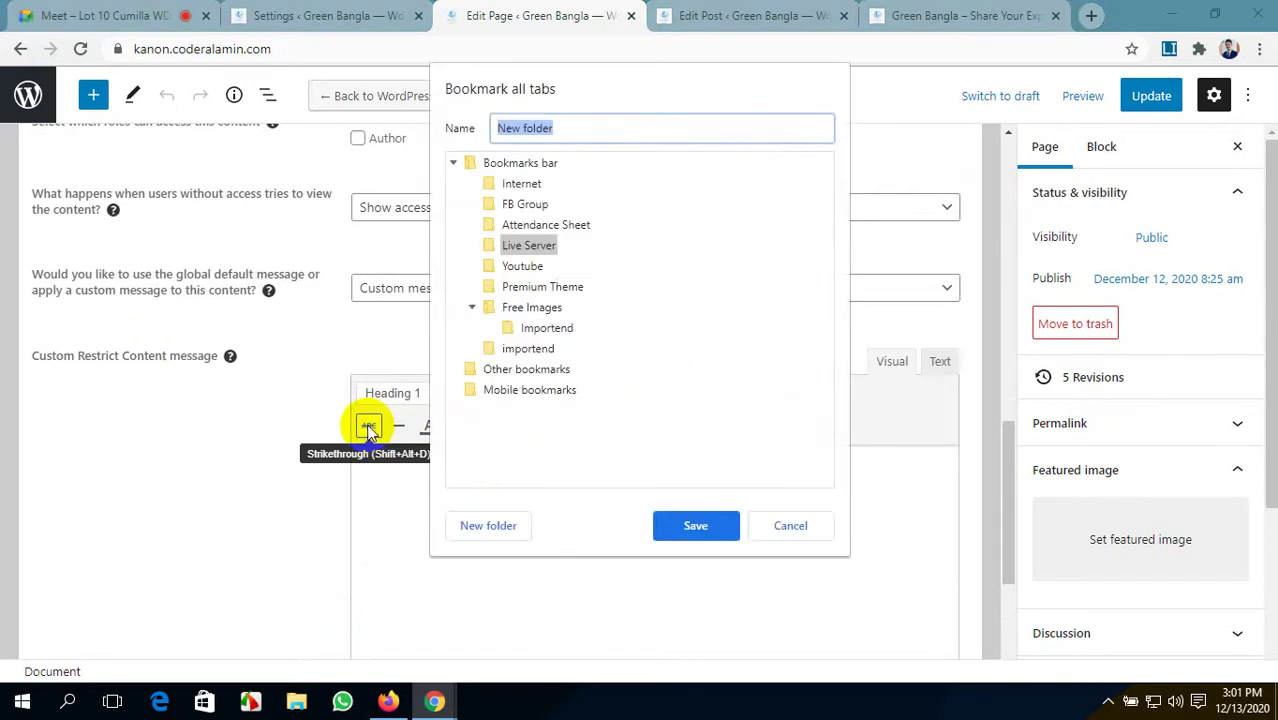
pyautogui.click(785, 527)
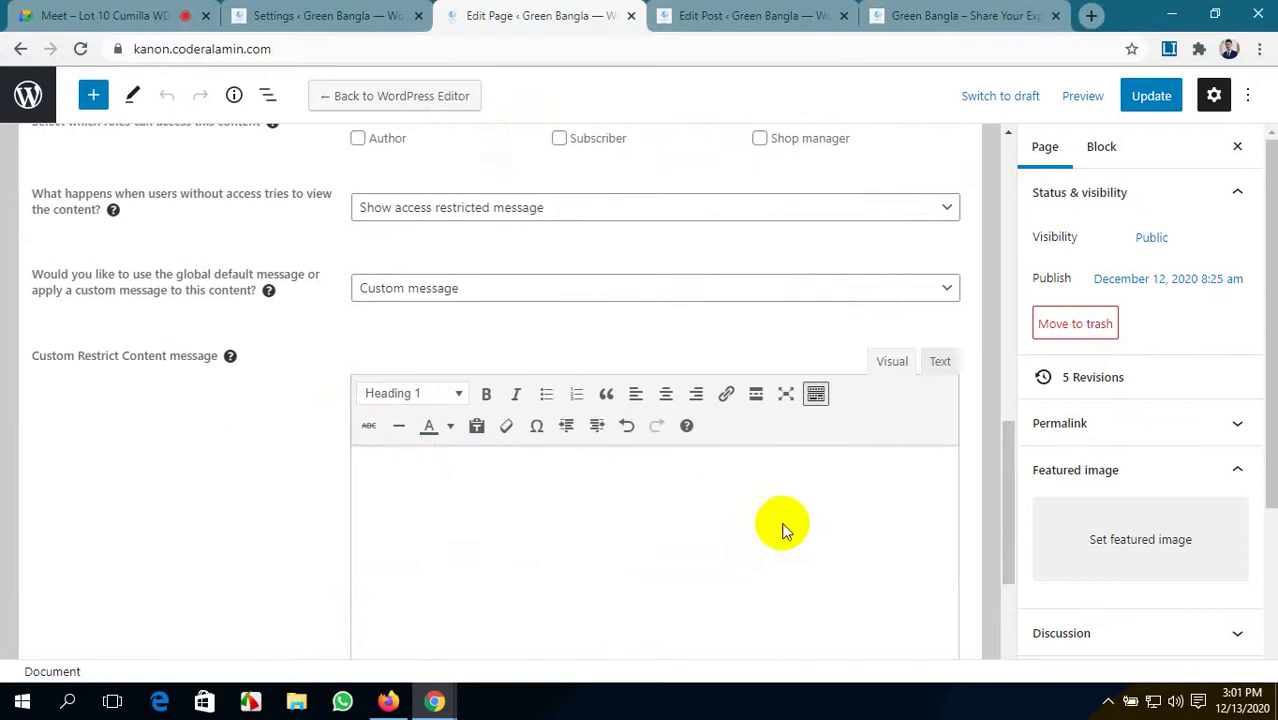
pyautogui.click(454, 395)
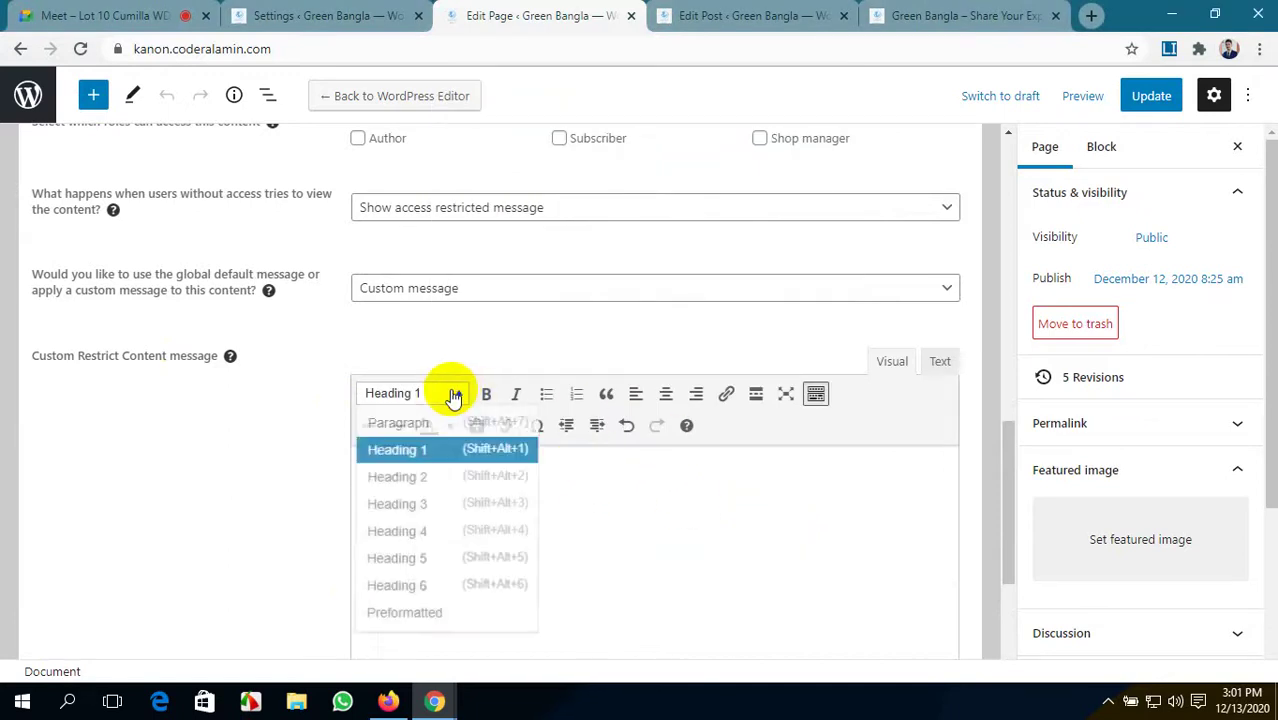
pyautogui.click(434, 423)
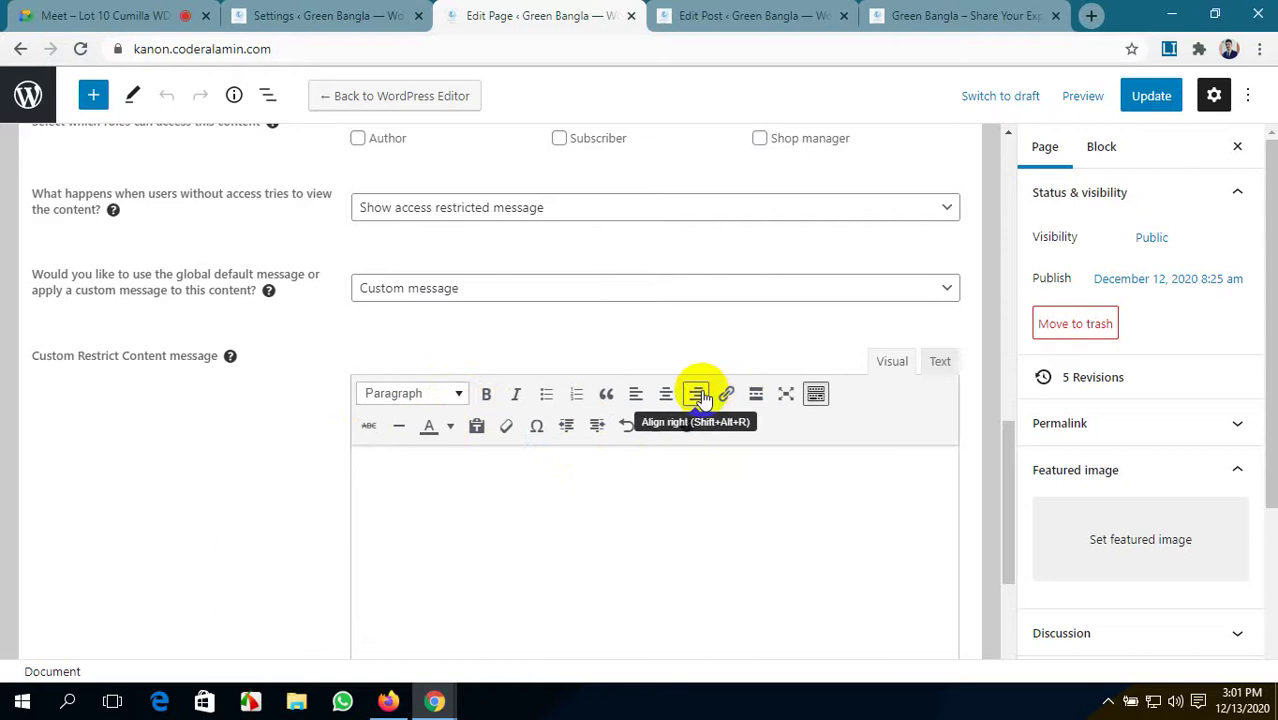
# - Try the custom message editor's full-screen mode, return to normal size, and hide its second row of formatting tools
pyautogui.click(786, 396)
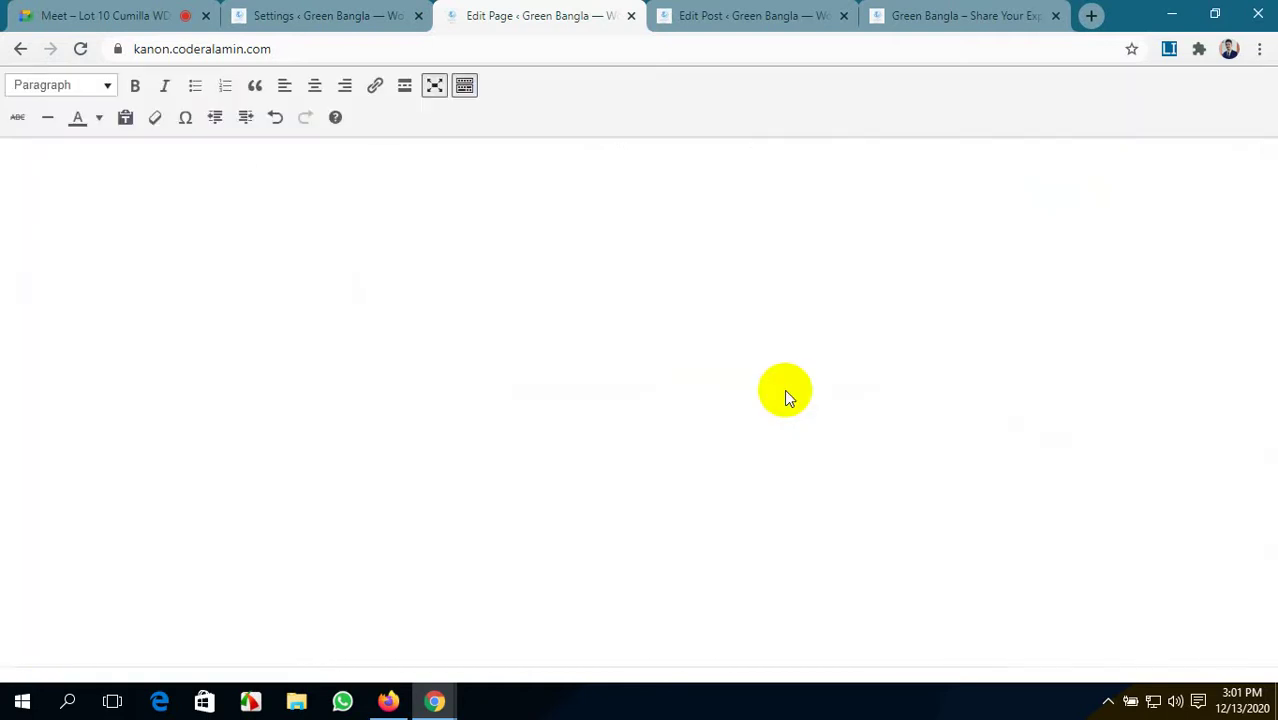
pyautogui.click(434, 86)
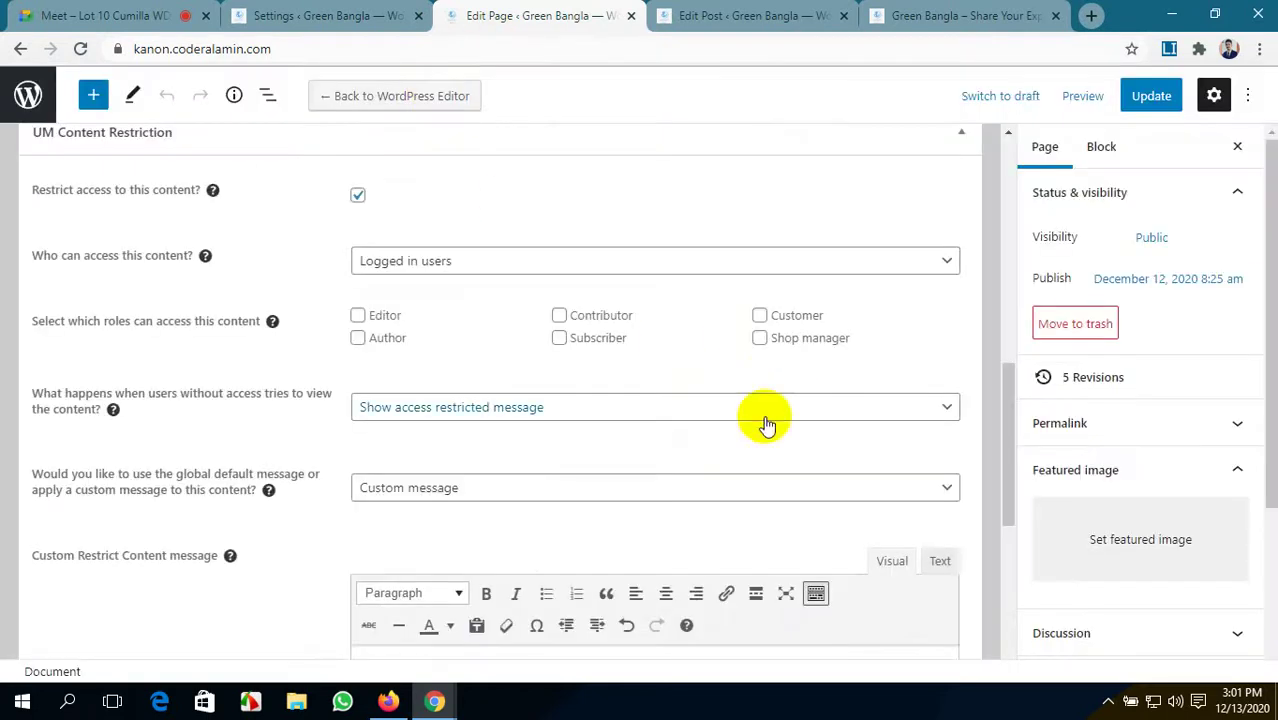
pyautogui.scroll(-3, 780, 430)
pyautogui.click(815, 313)
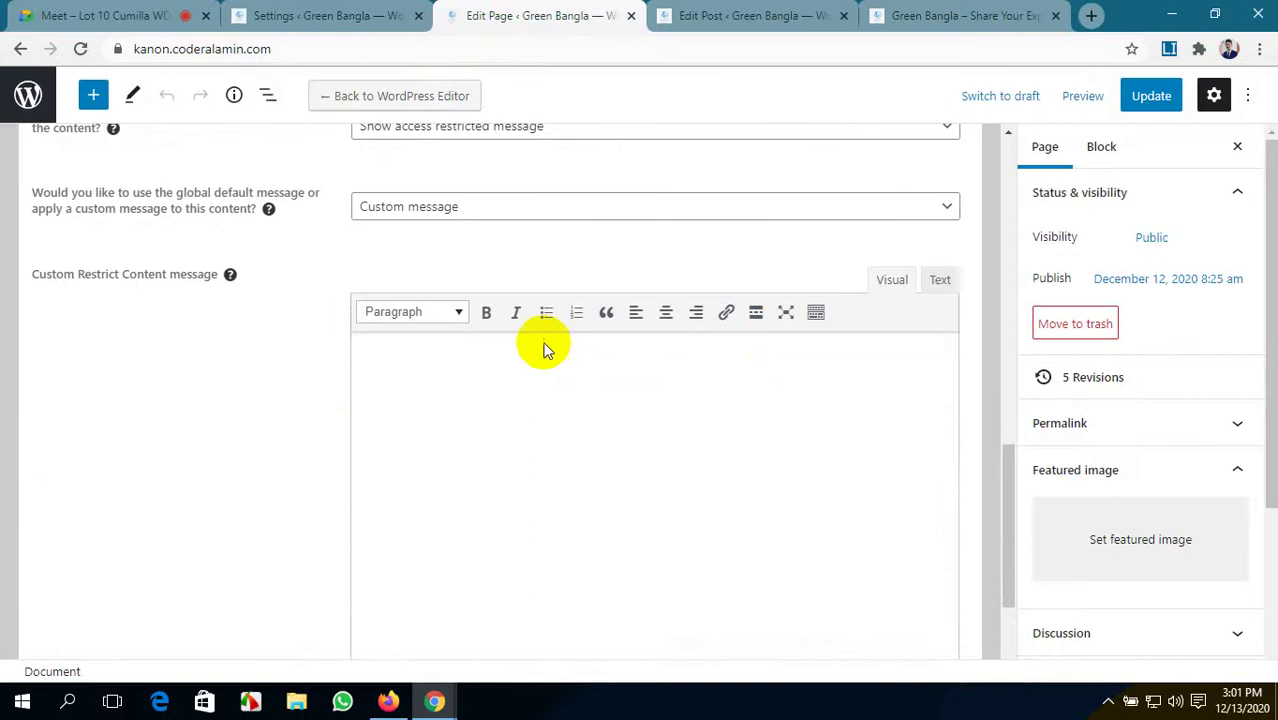
pyautogui.click(438, 375)
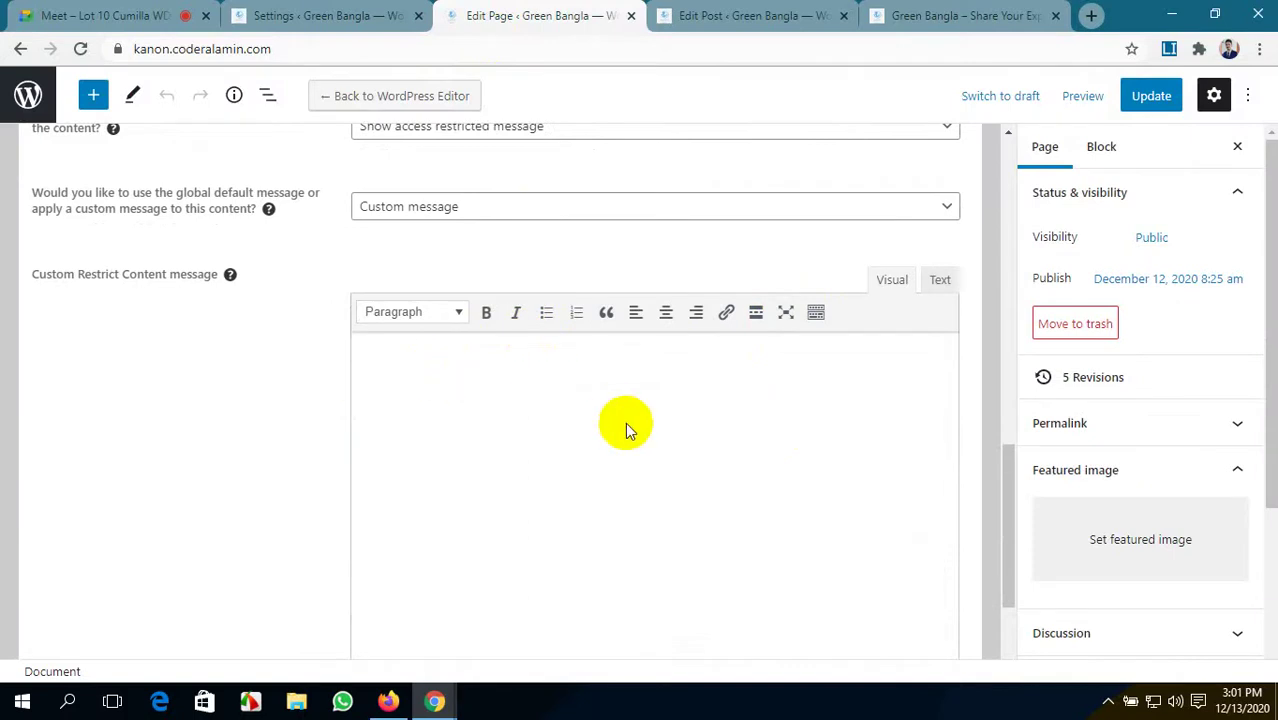
# - Show the custom restriction message in Text mode and update the About Us page
pyautogui.scroll(-3, 626, 422)
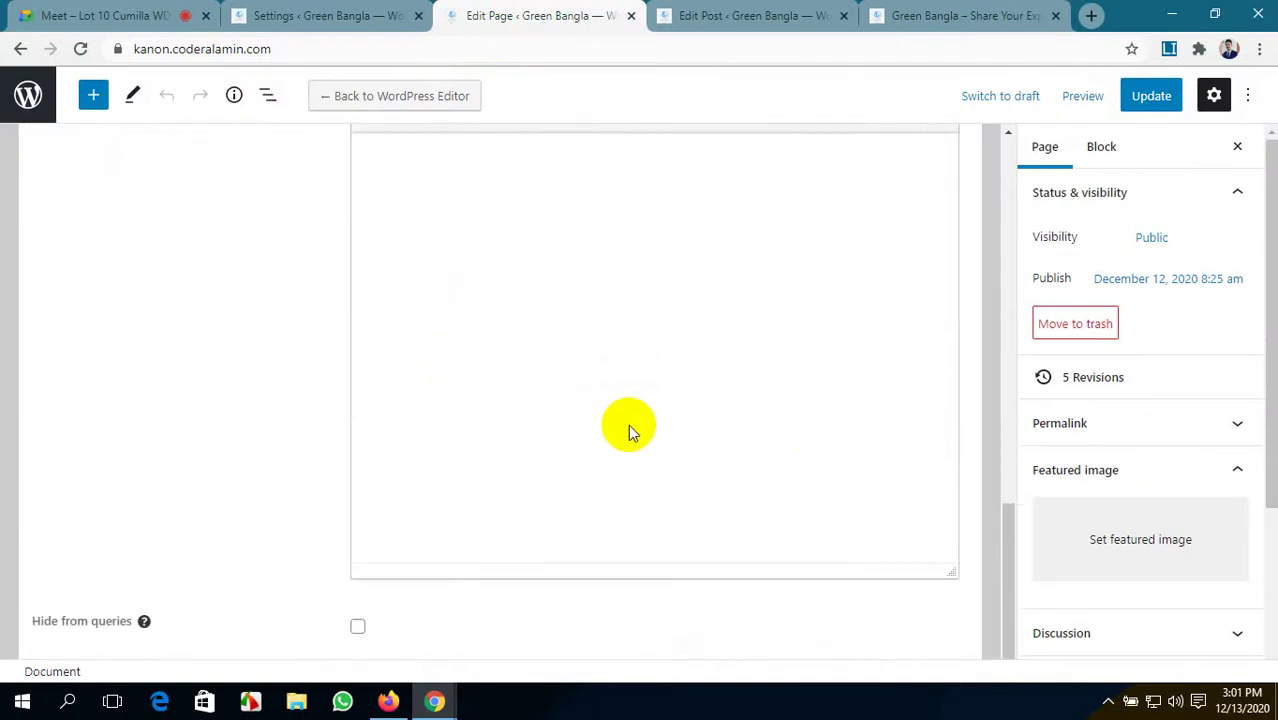
pyautogui.scroll(5, 628, 426)
pyautogui.scroll(-2, 626, 432)
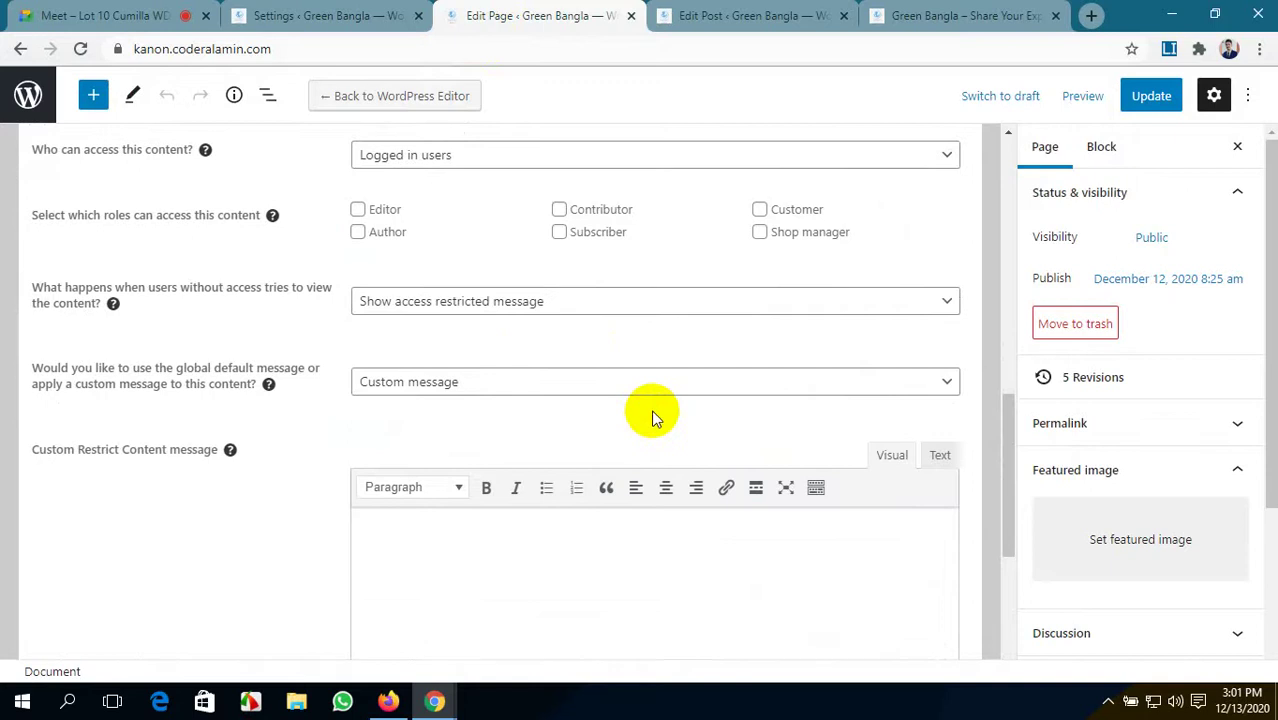
pyautogui.scroll(-3, 793, 599)
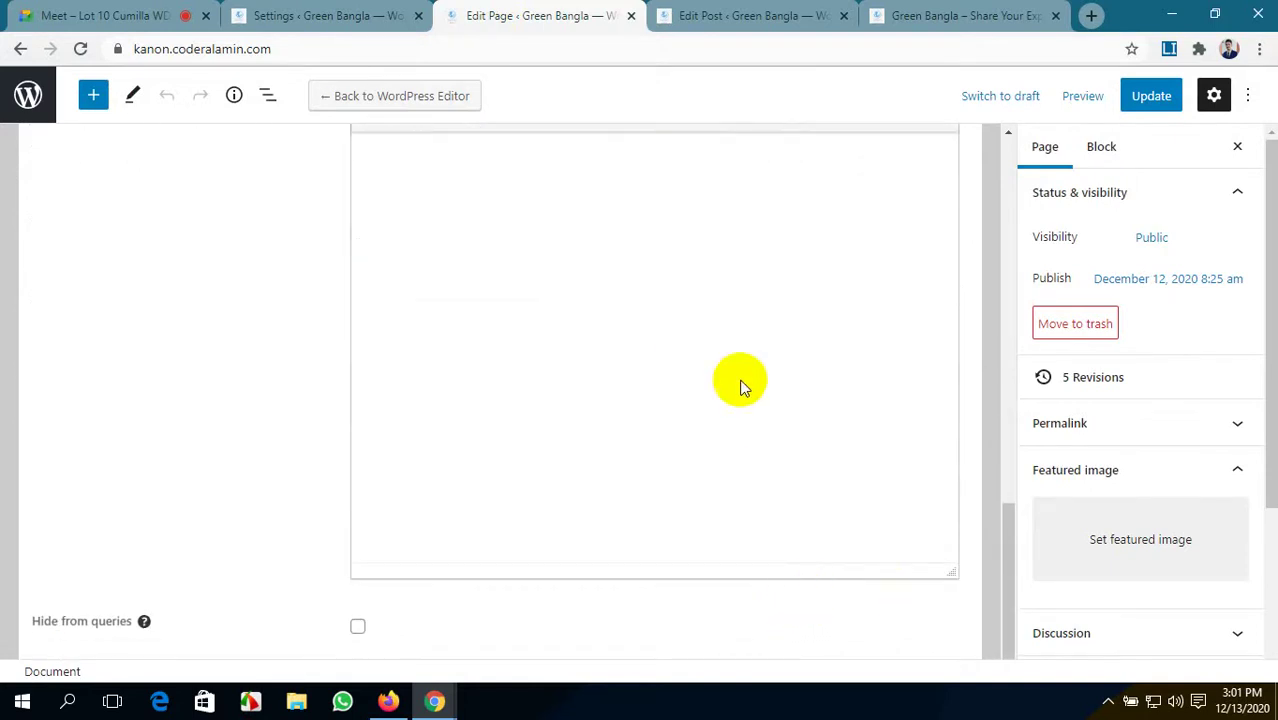
pyautogui.scroll(3, 741, 387)
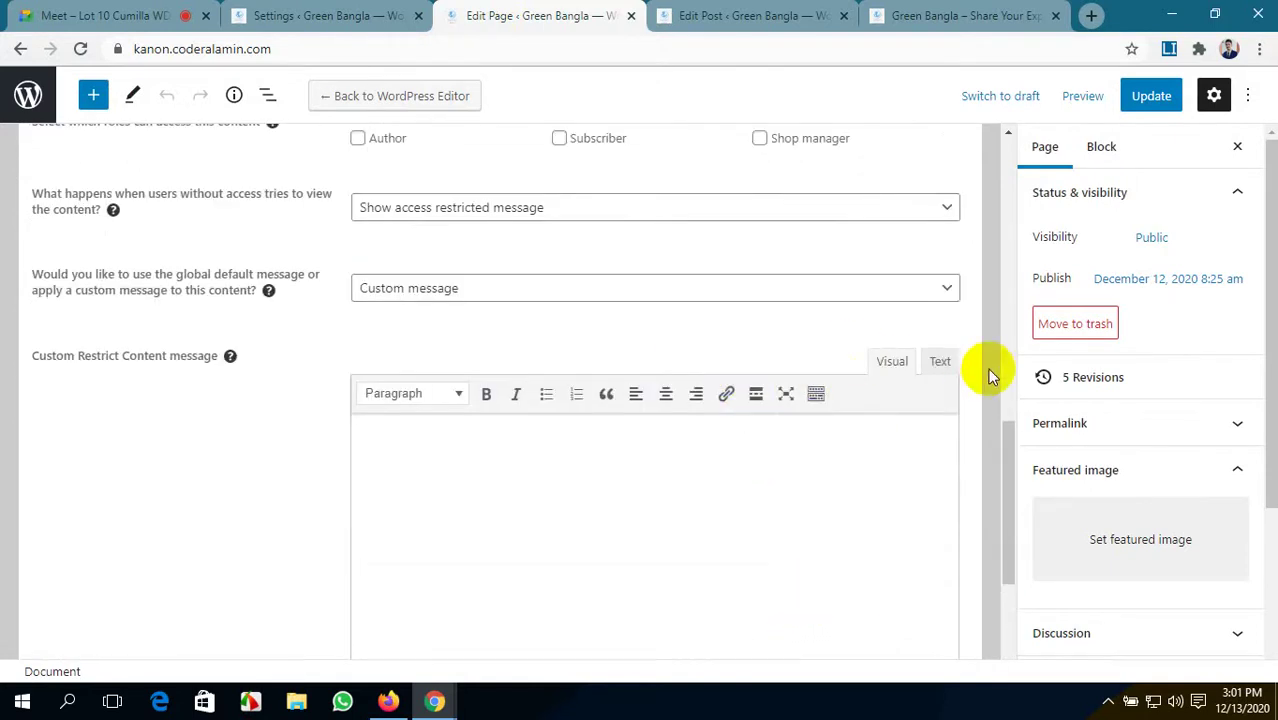
pyautogui.click(927, 364)
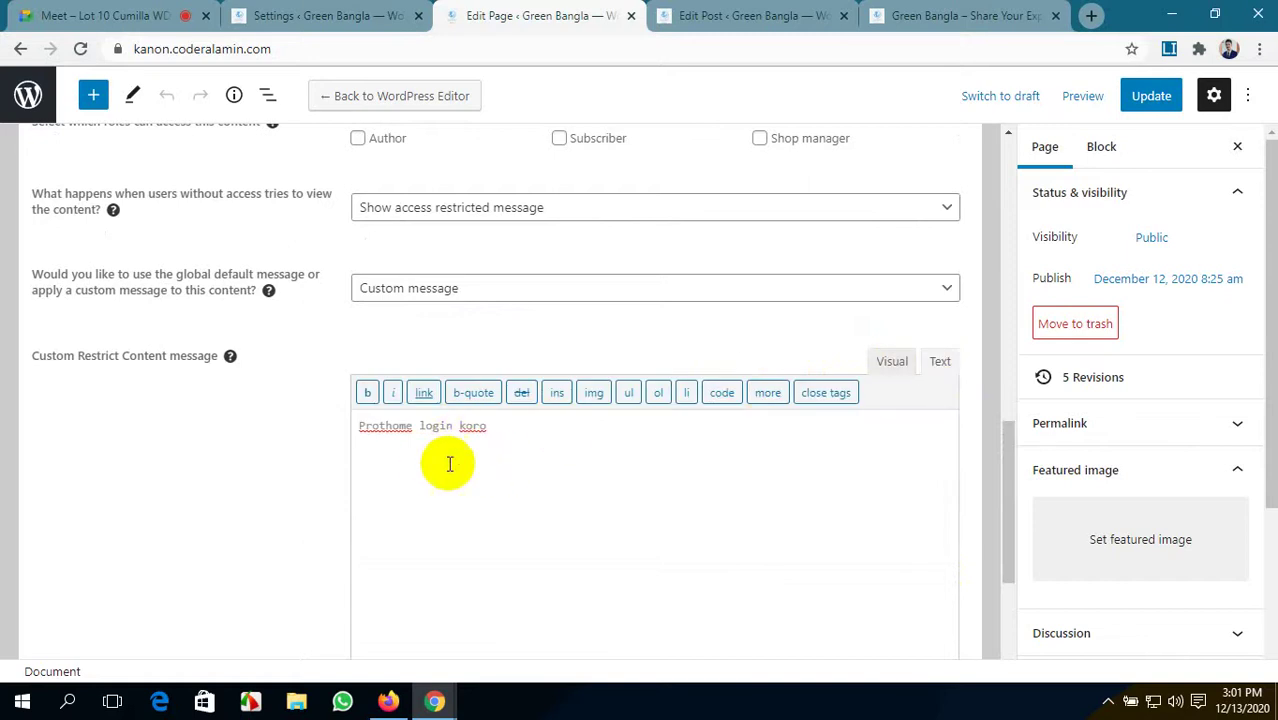
pyautogui.scroll(-3, 437, 460)
pyautogui.scroll(5, 425, 442)
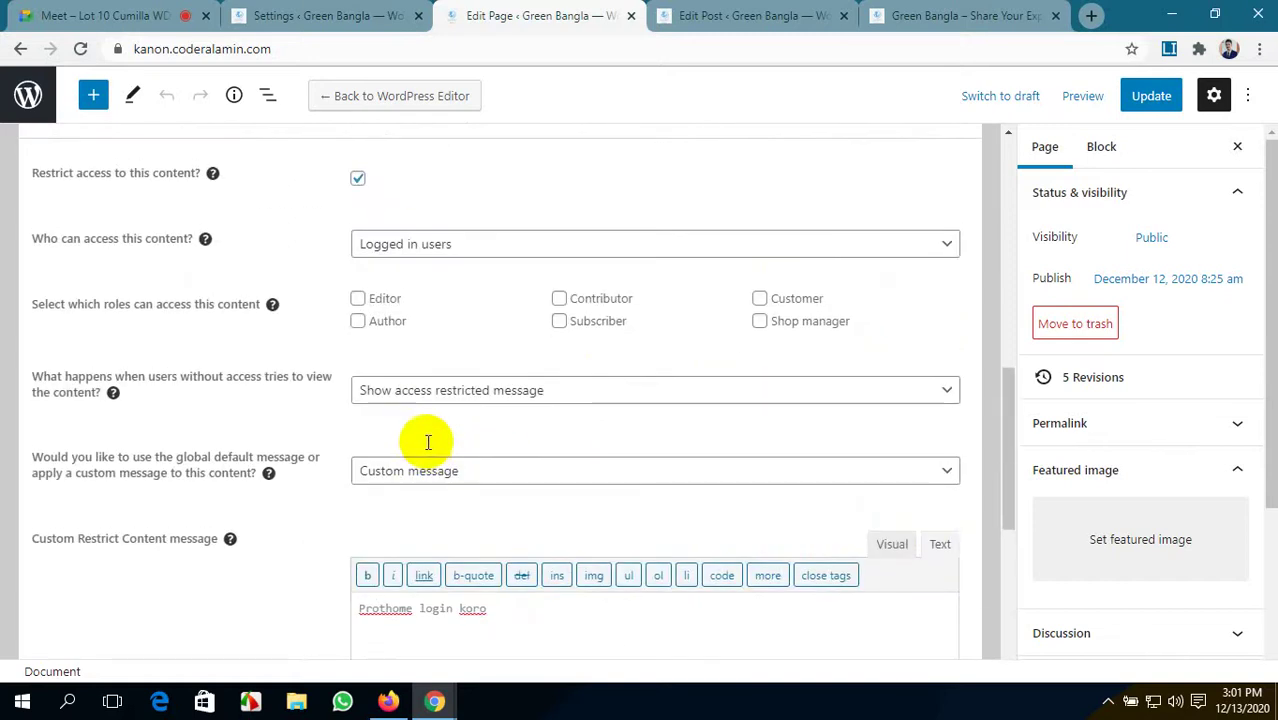
pyautogui.click(1150, 97)
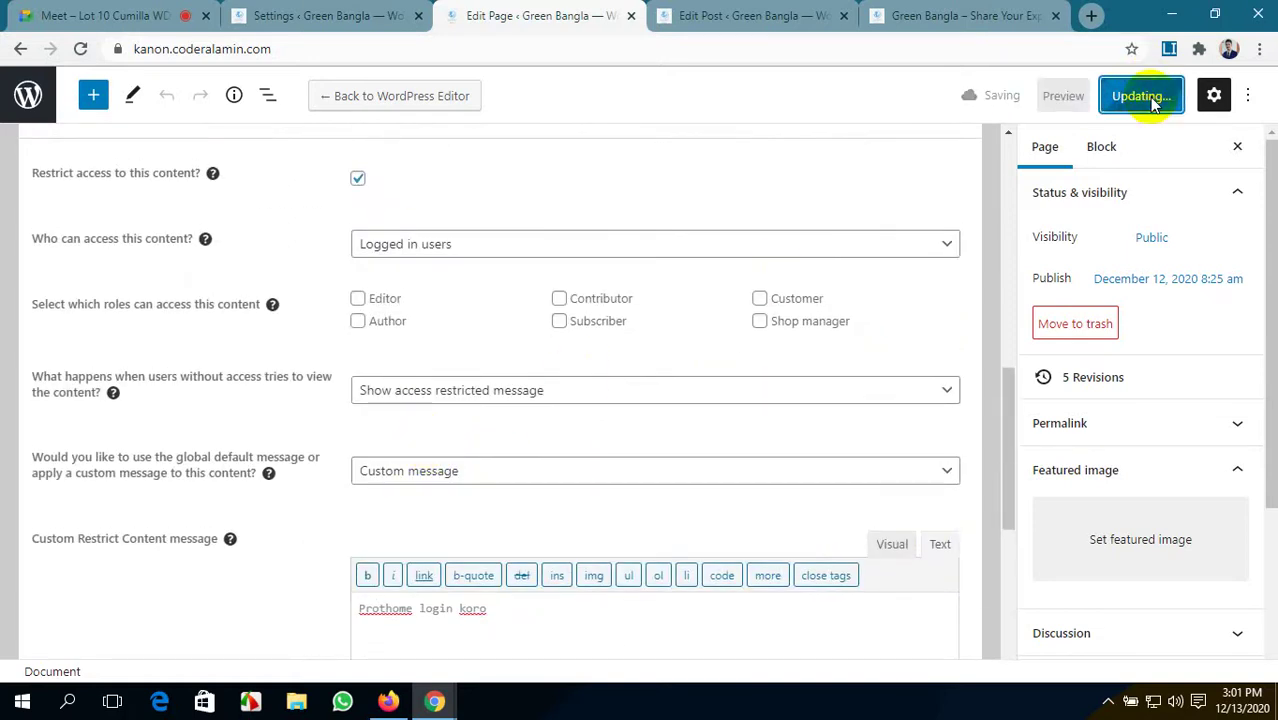
pyautogui.scroll(-5, 565, 440)
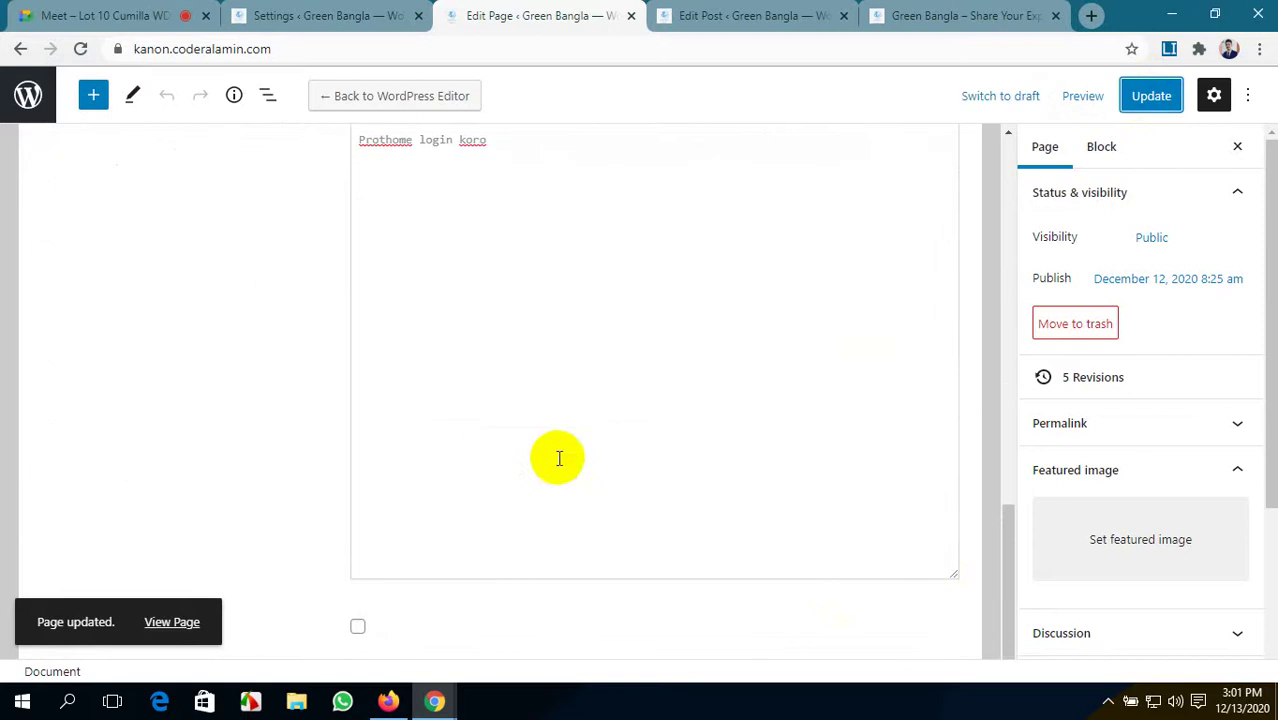
# - Switch to Firefox, reload the site's About Us page, and check the restriction message shown to logged-out visitors
pyautogui.click(388, 701)
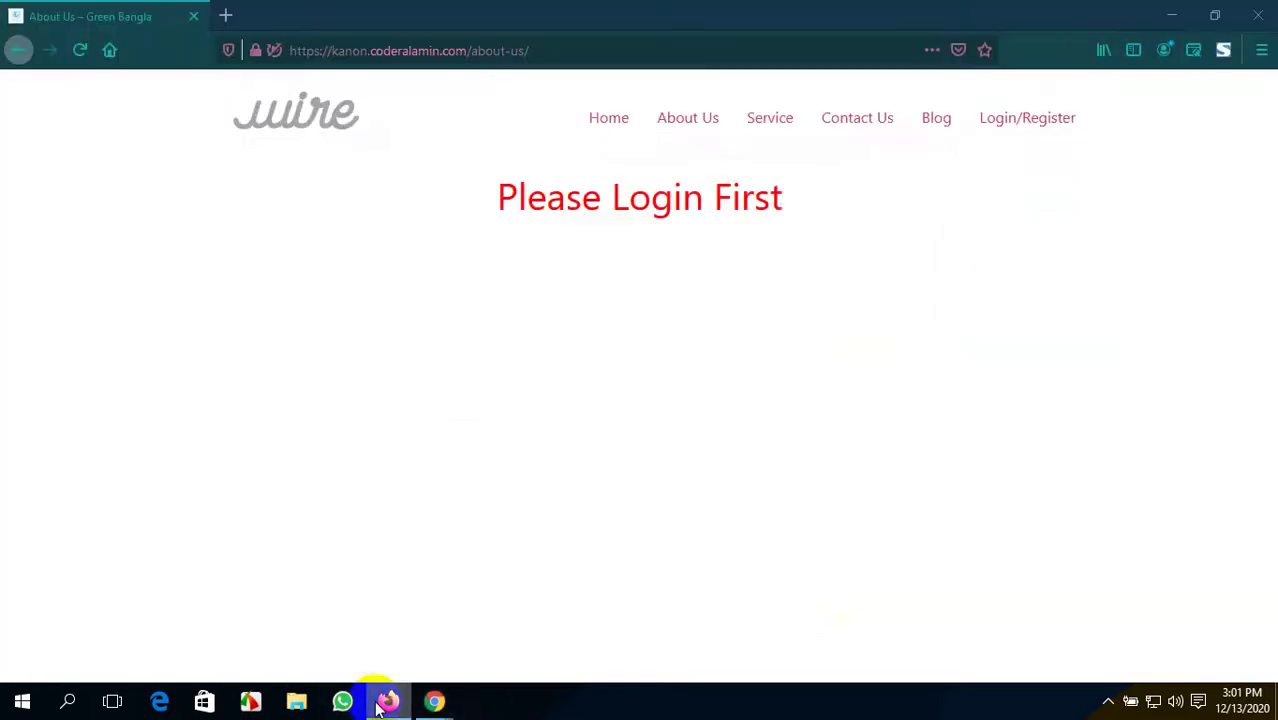
pyautogui.click(690, 130)
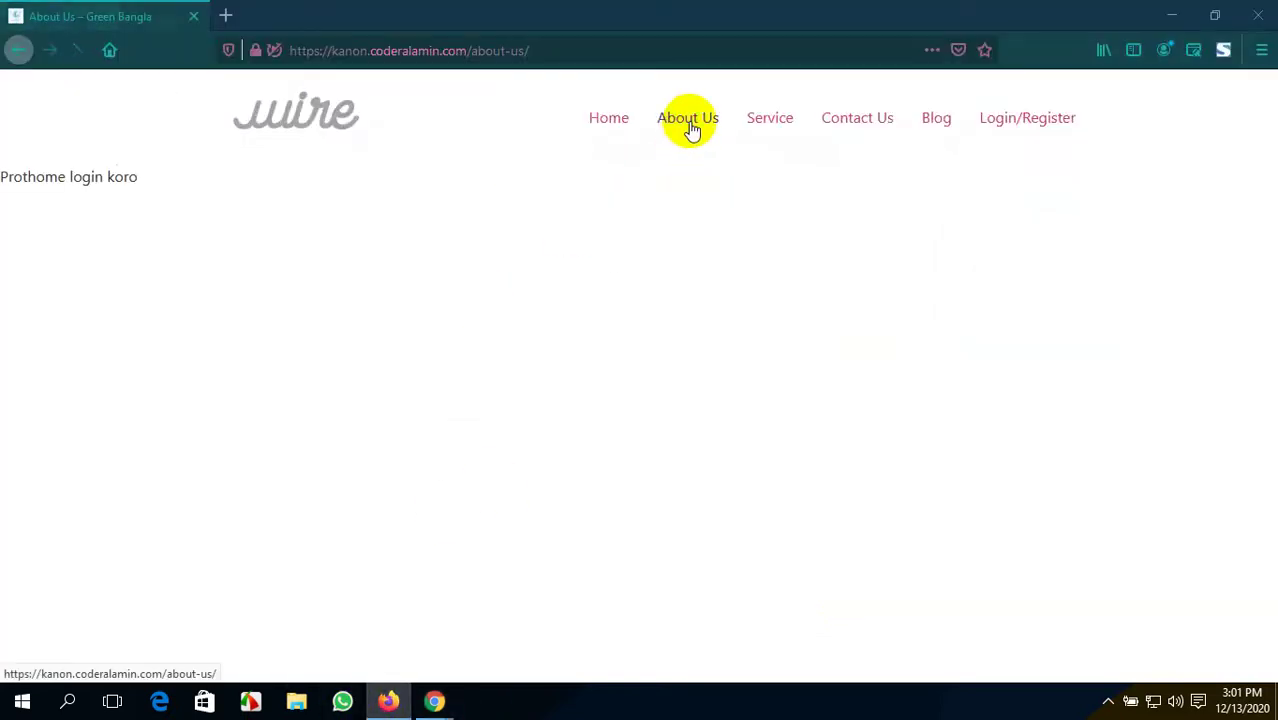
pyautogui.moveTo(139, 177); pyautogui.dragTo(3, 175)
pyautogui.click(118, 255)
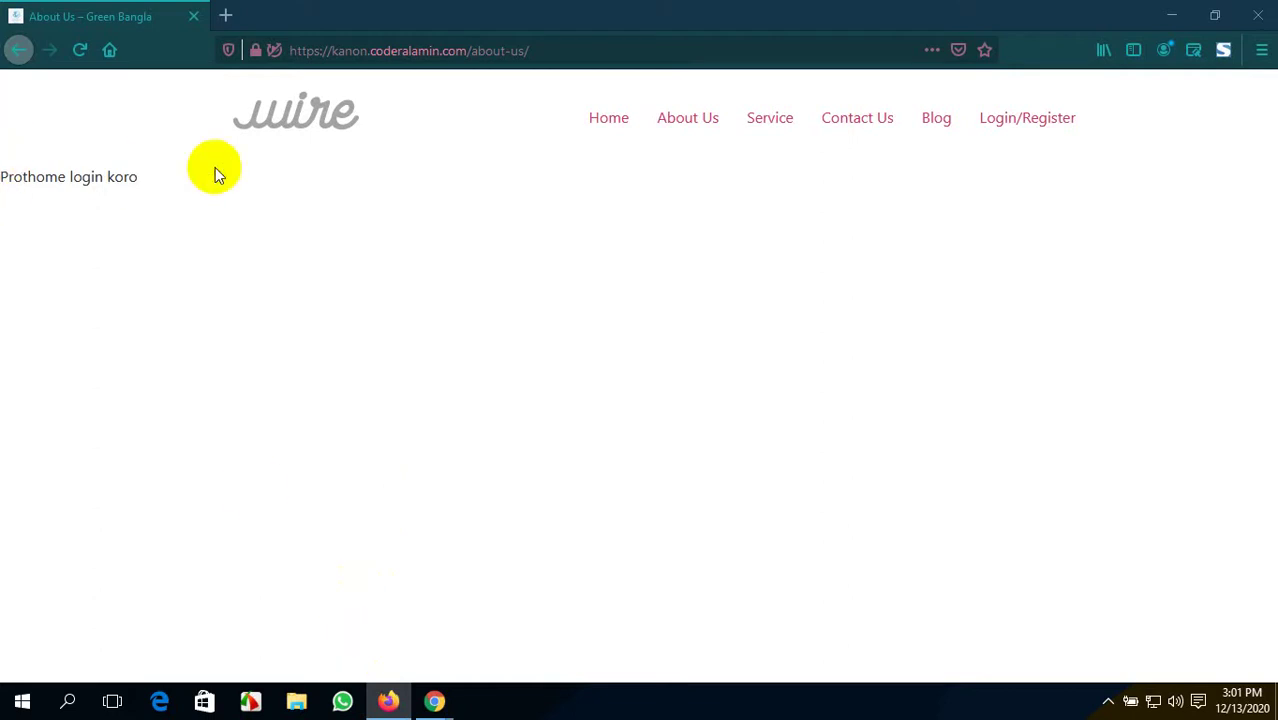
# - Return to the page editor in Chrome, delete the custom message text, and choose Global default message (default)
pyautogui.moveTo(436, 698)
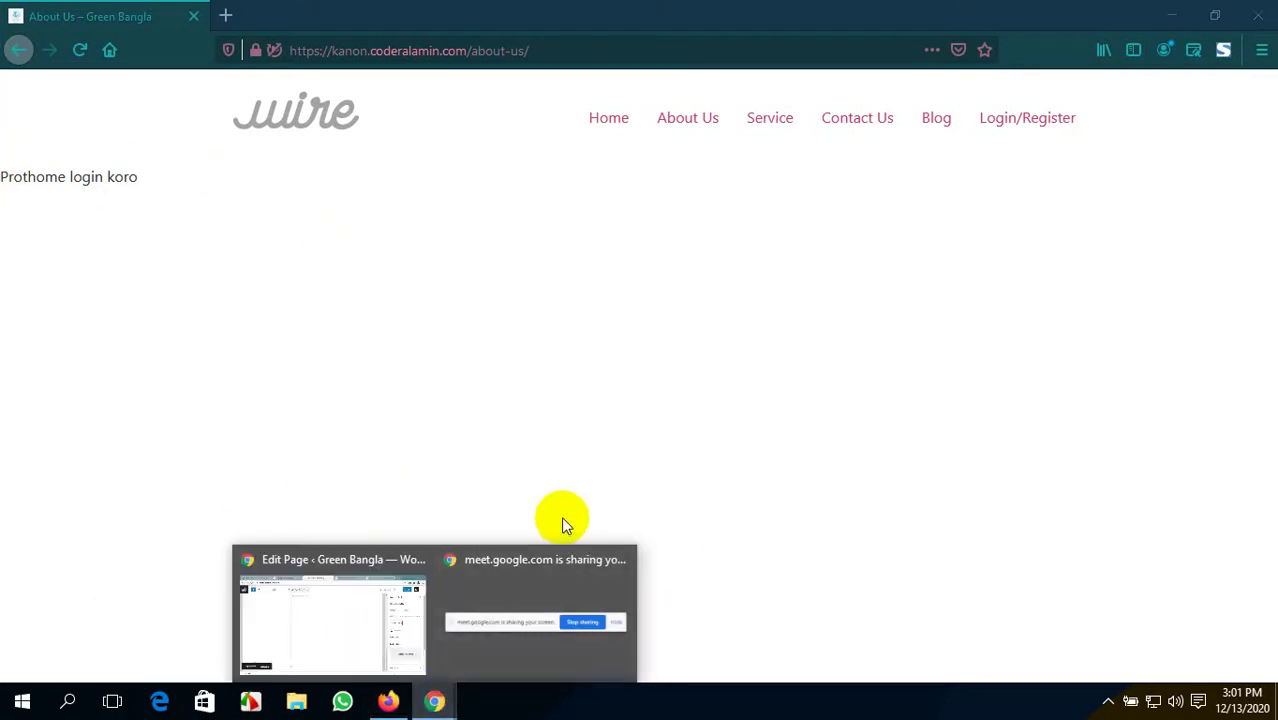
pyautogui.click(360, 637)
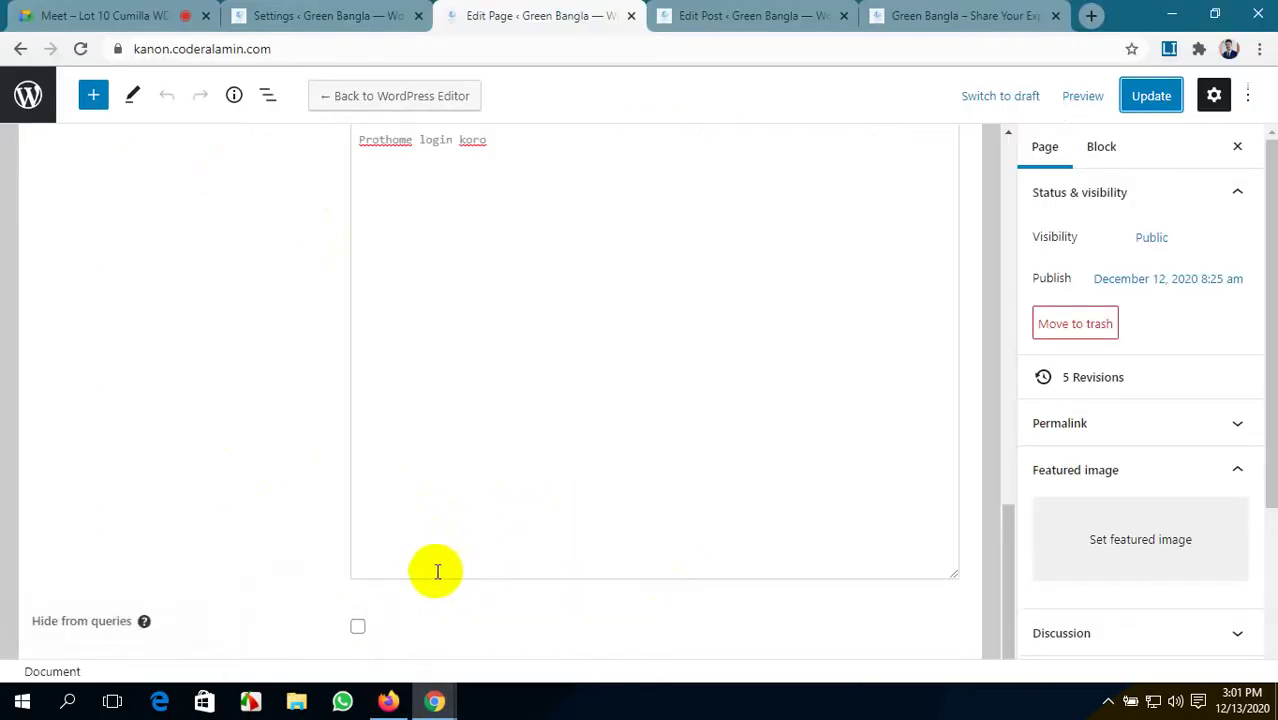
pyautogui.scroll(2, 401, 411)
pyautogui.moveTo(492, 327); pyautogui.dragTo(328, 330)
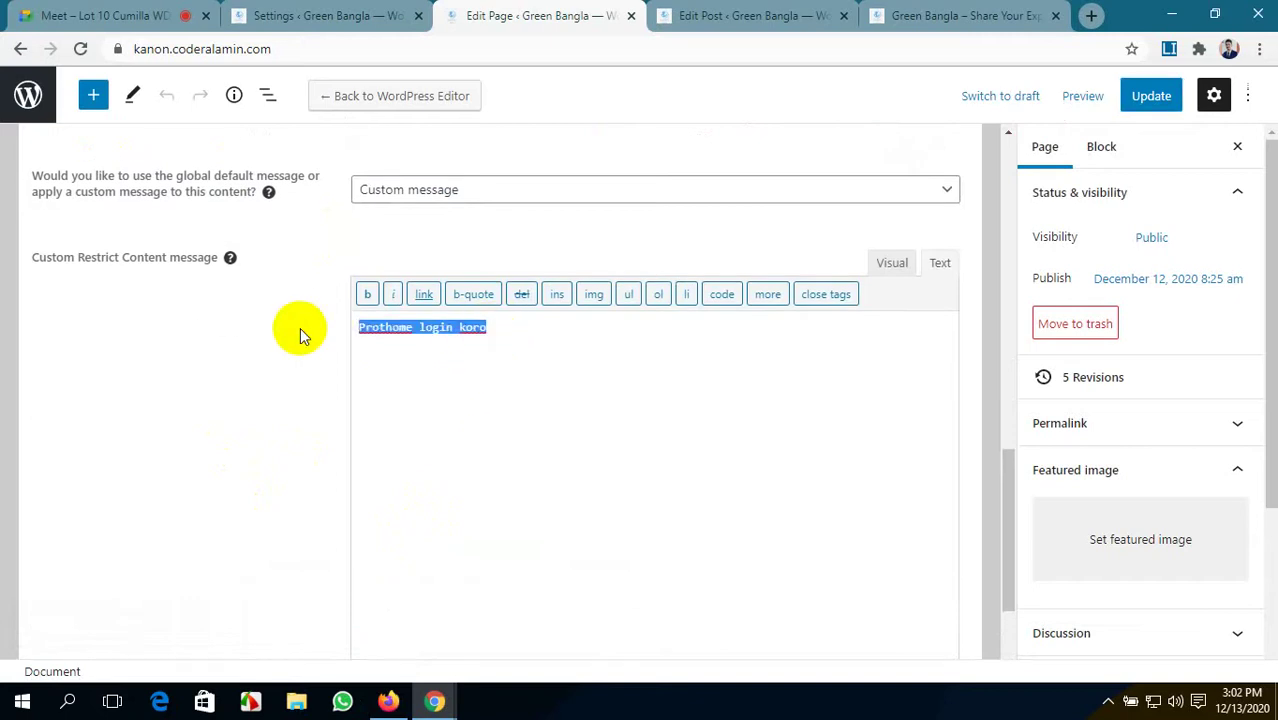
pyautogui.press('BackSpace')
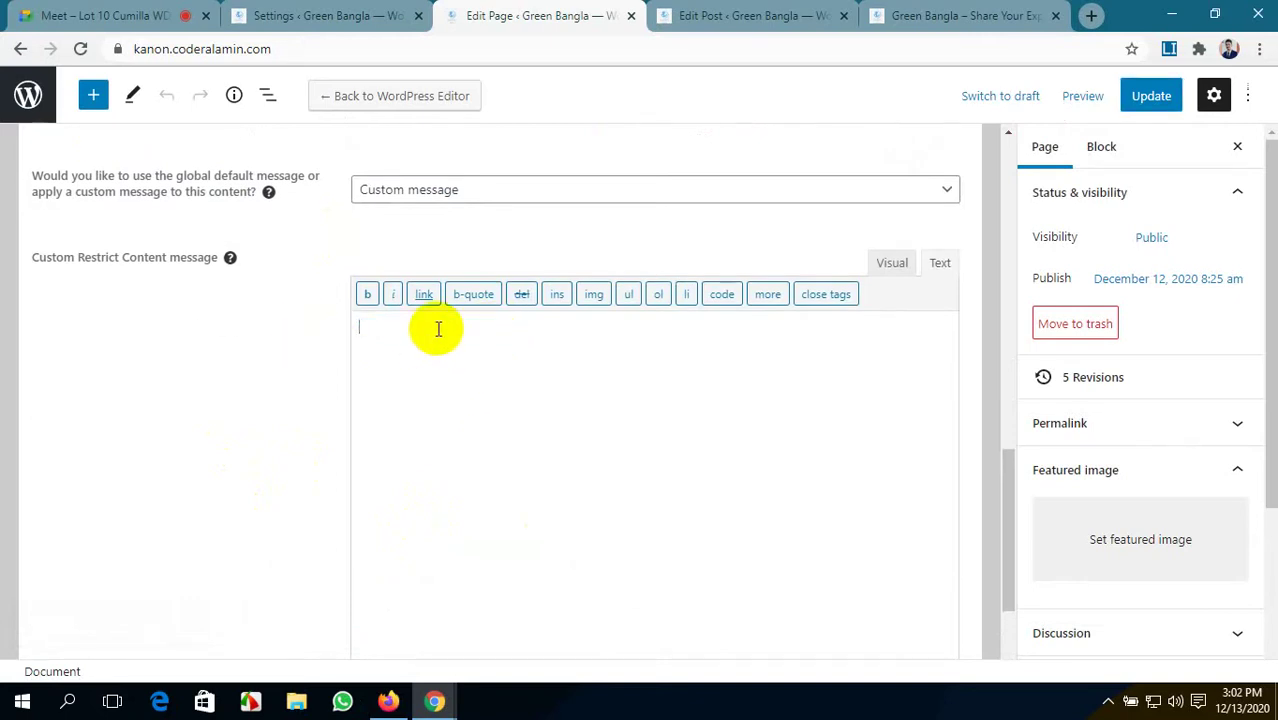
pyautogui.click(580, 188)
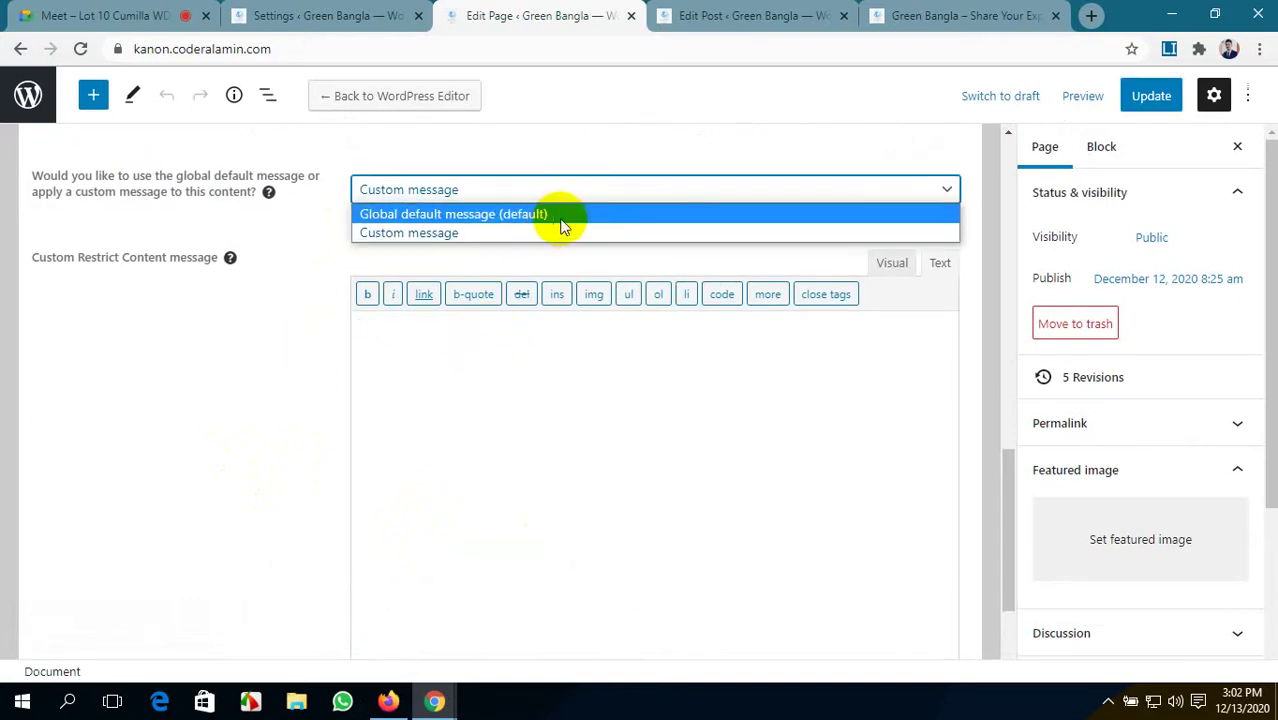
pyautogui.click(556, 216)
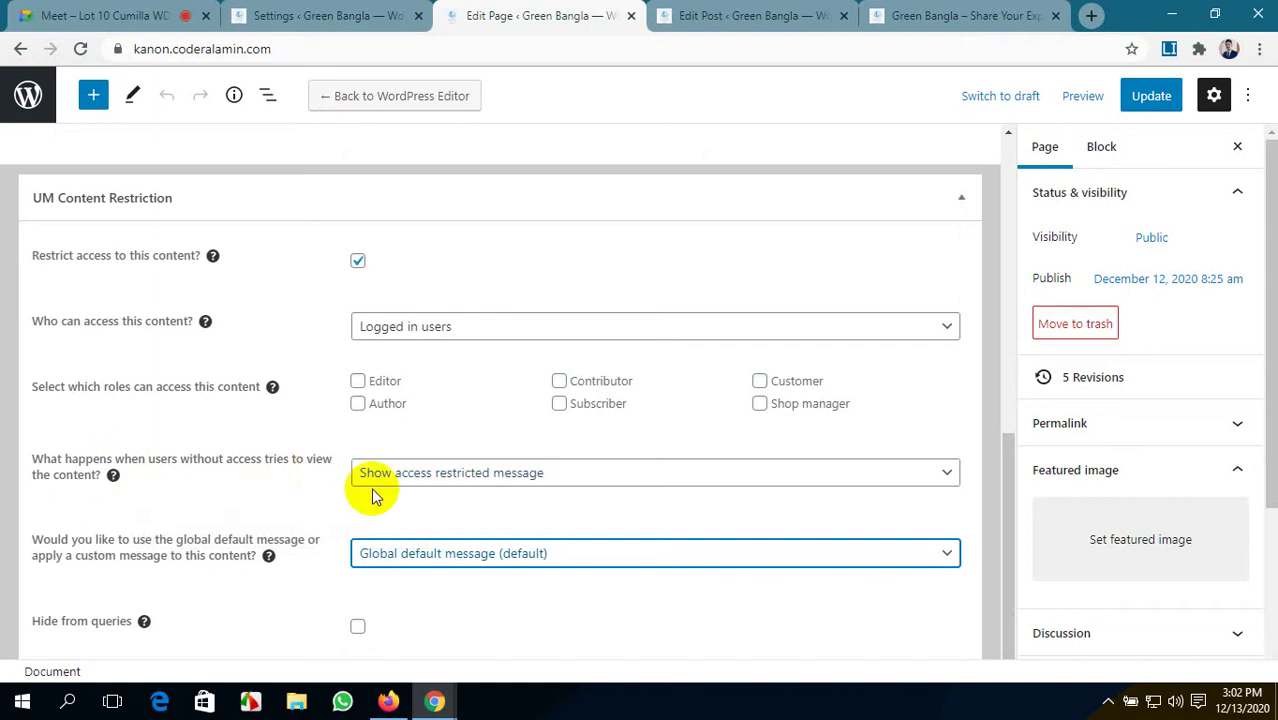
# - Set users without access to be handled by Redirect user, keep Login page as the destination, and update the page
pyautogui.click(625, 478)
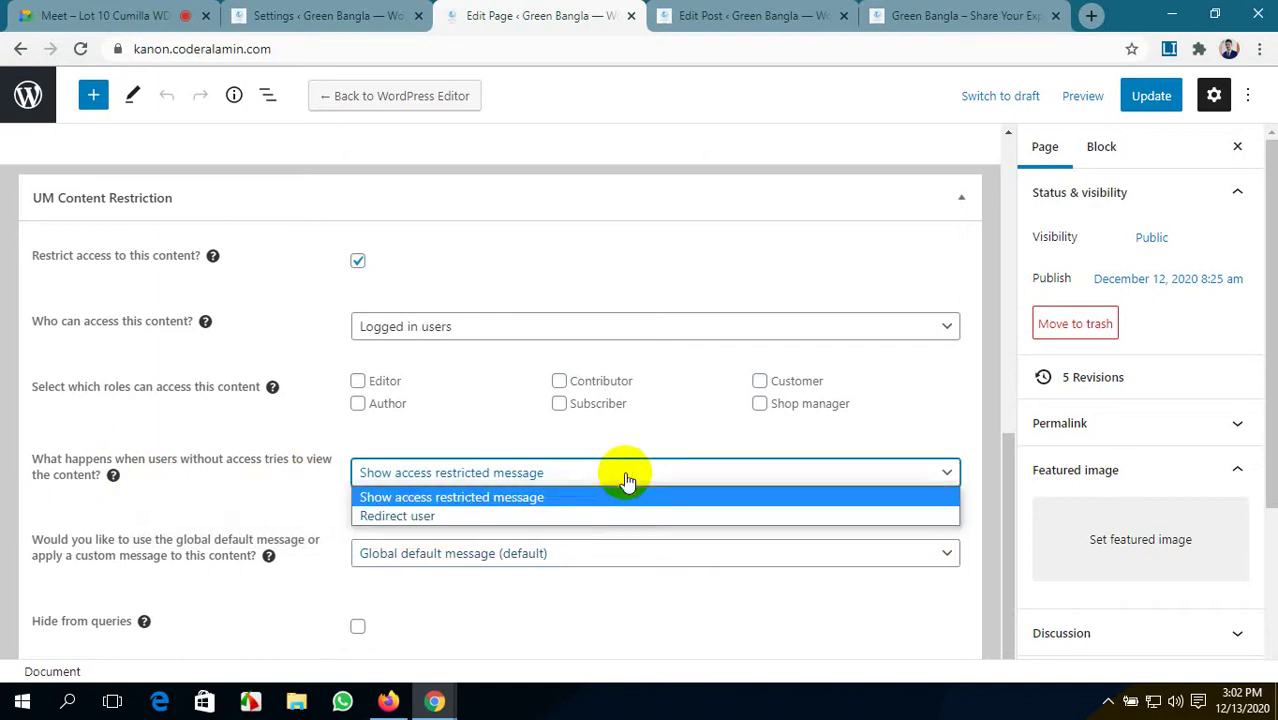
pyautogui.click(583, 517)
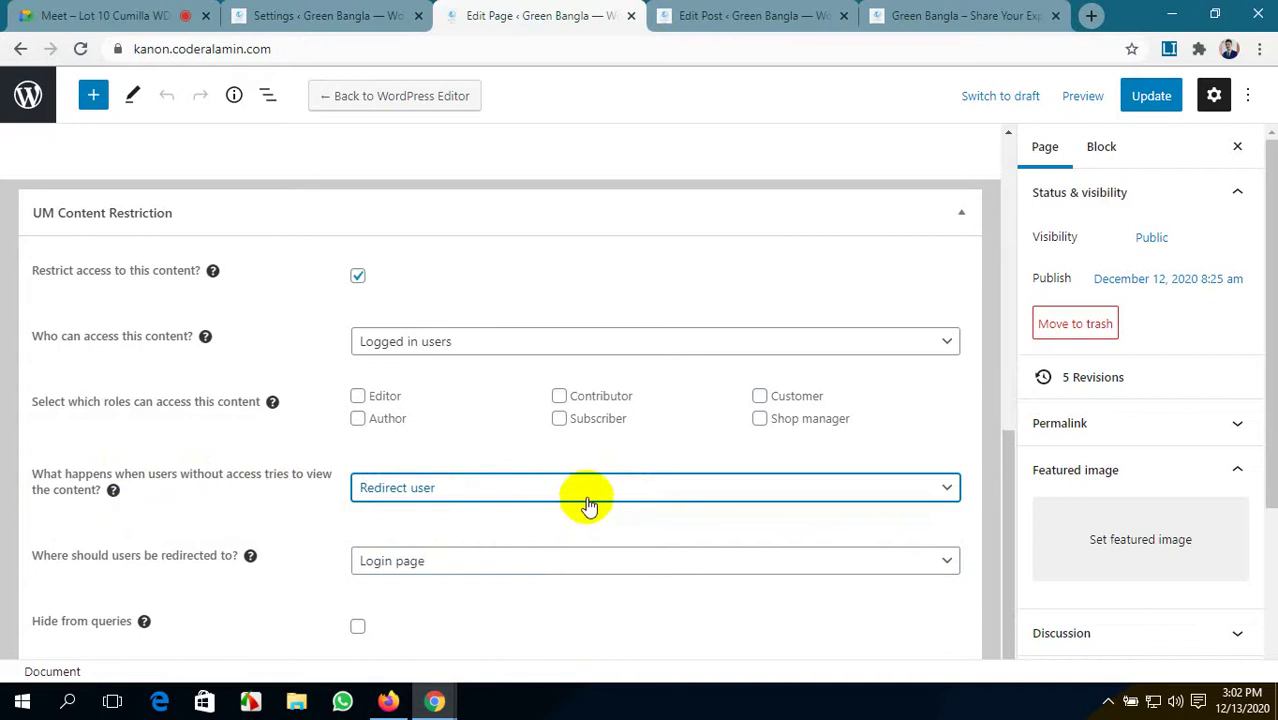
pyautogui.click(495, 558)
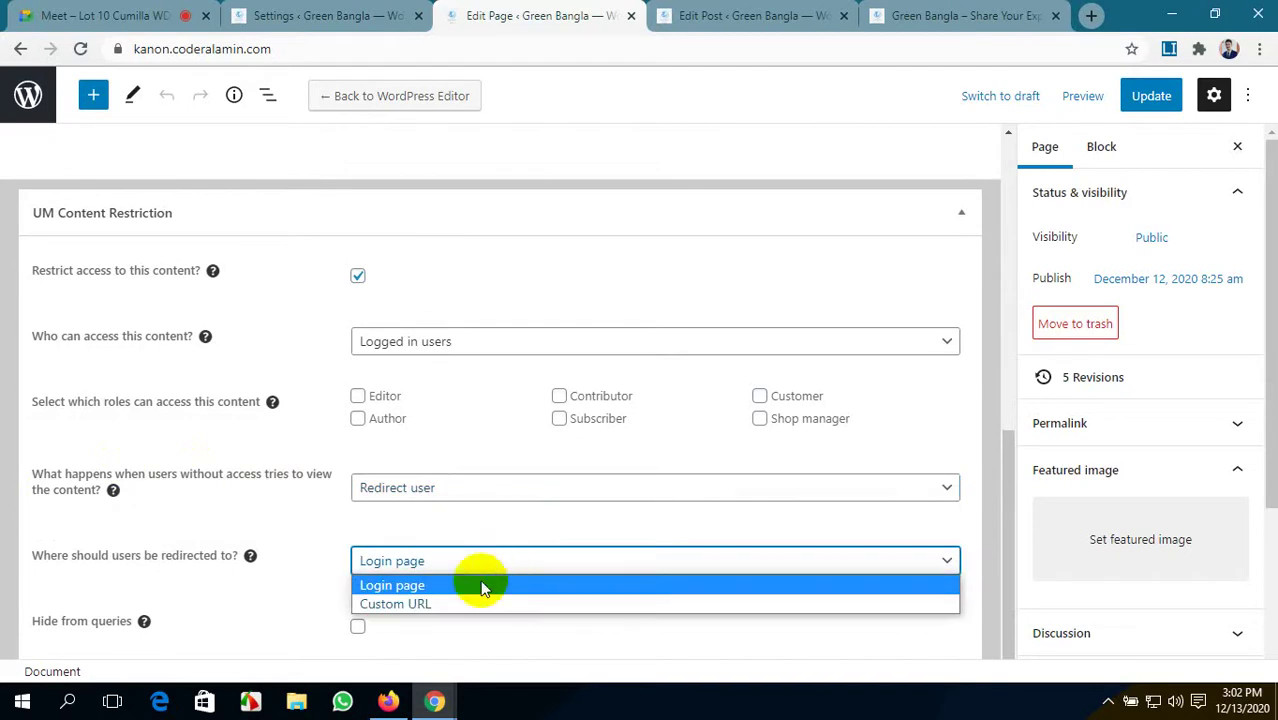
pyautogui.click(310, 530)
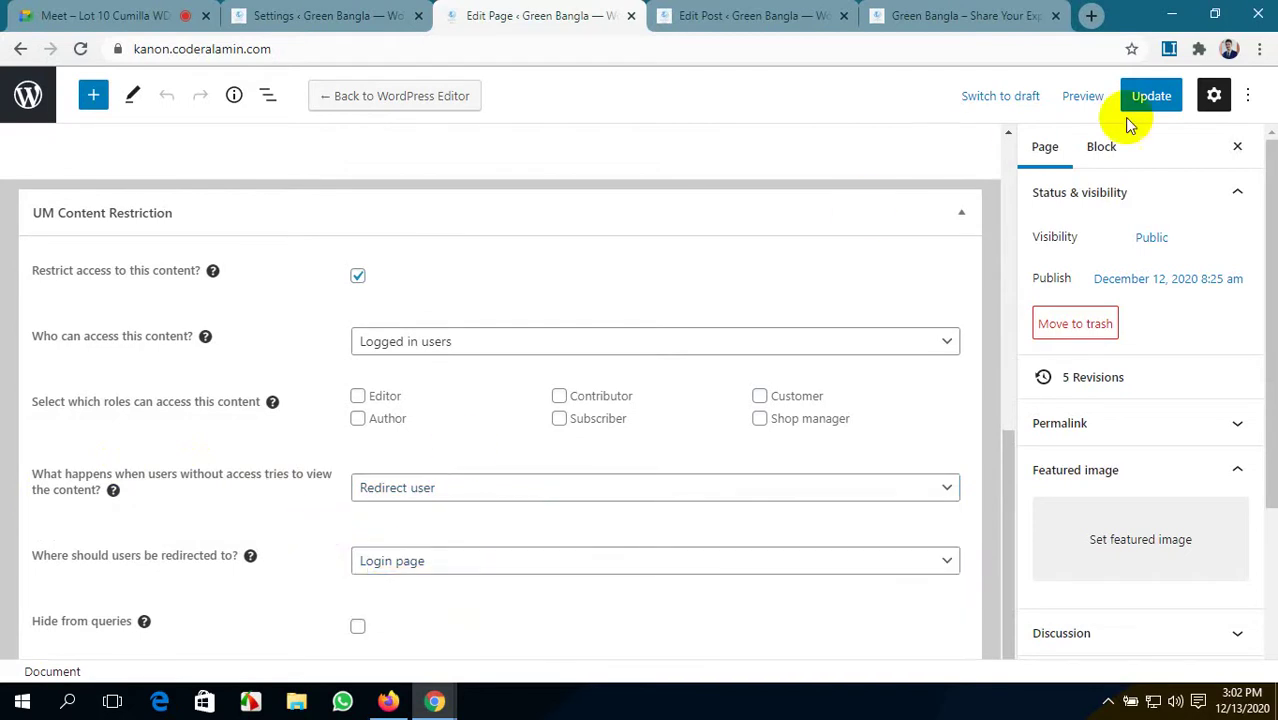
pyautogui.click(1155, 97)
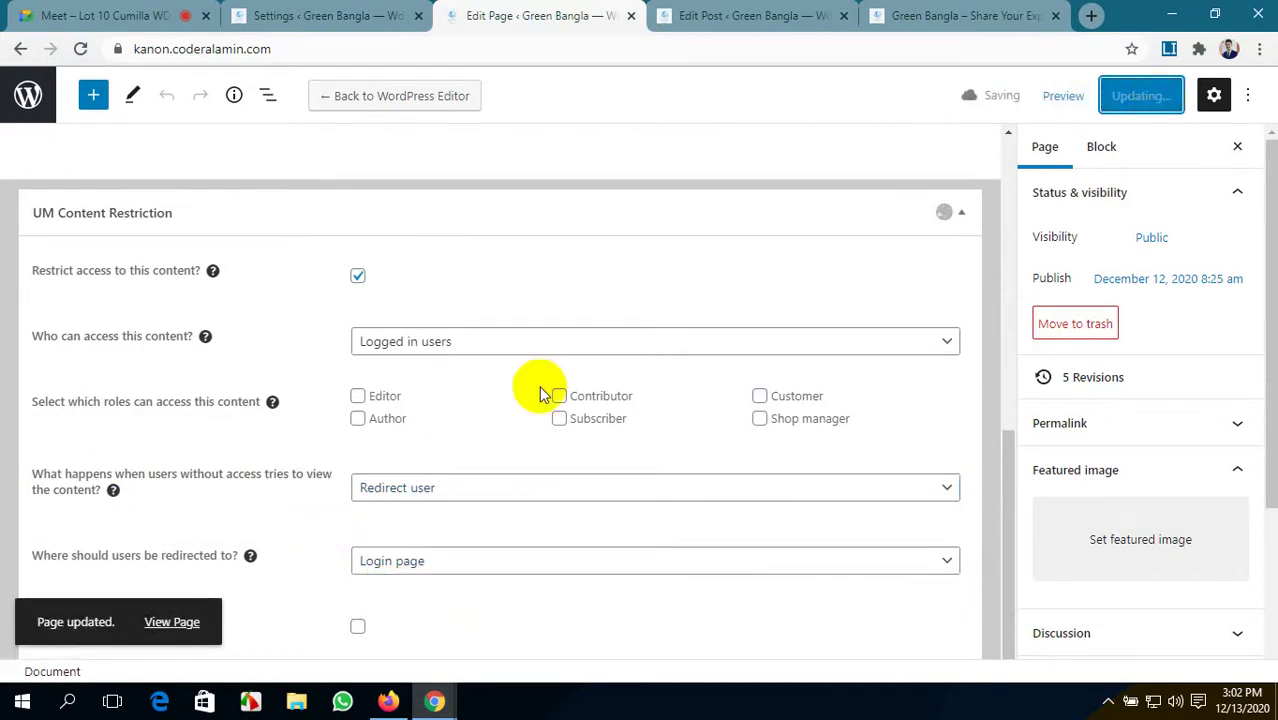
# - Open About Us in Firefox to test the redirect for logged-out visitors, and return to the page editor in Chrome
pyautogui.click(385, 703)
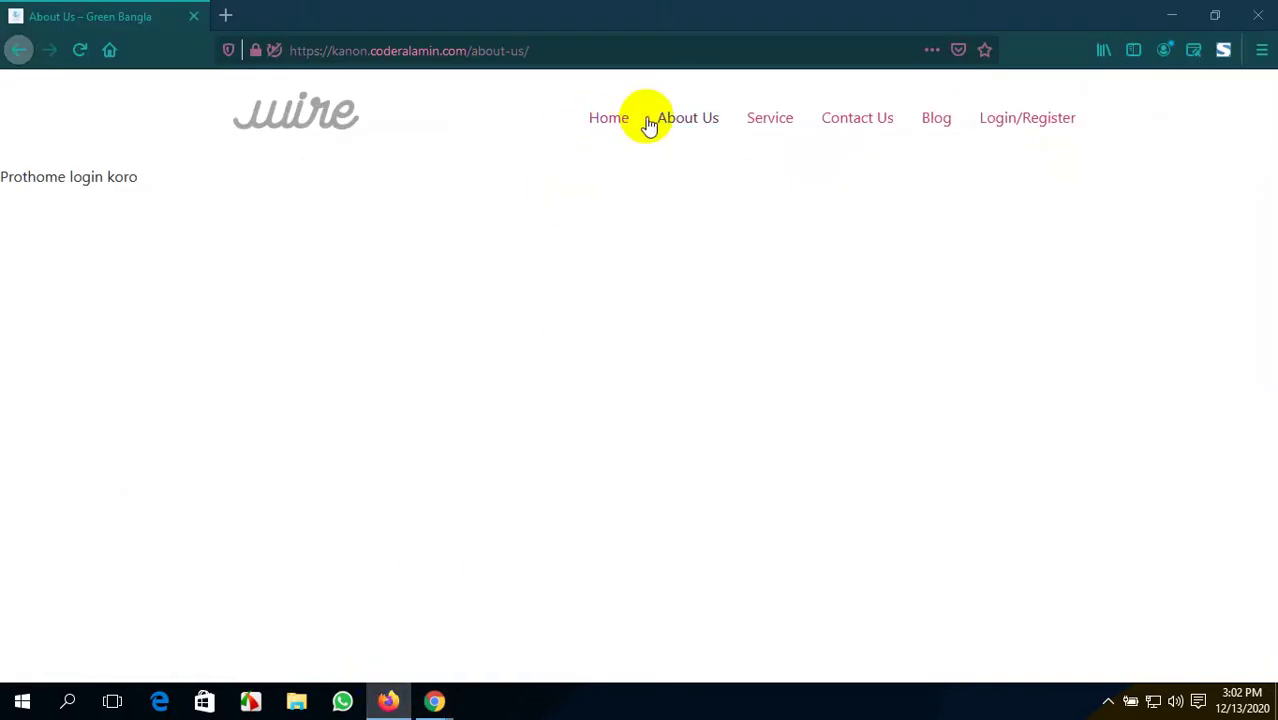
pyautogui.click(687, 120)
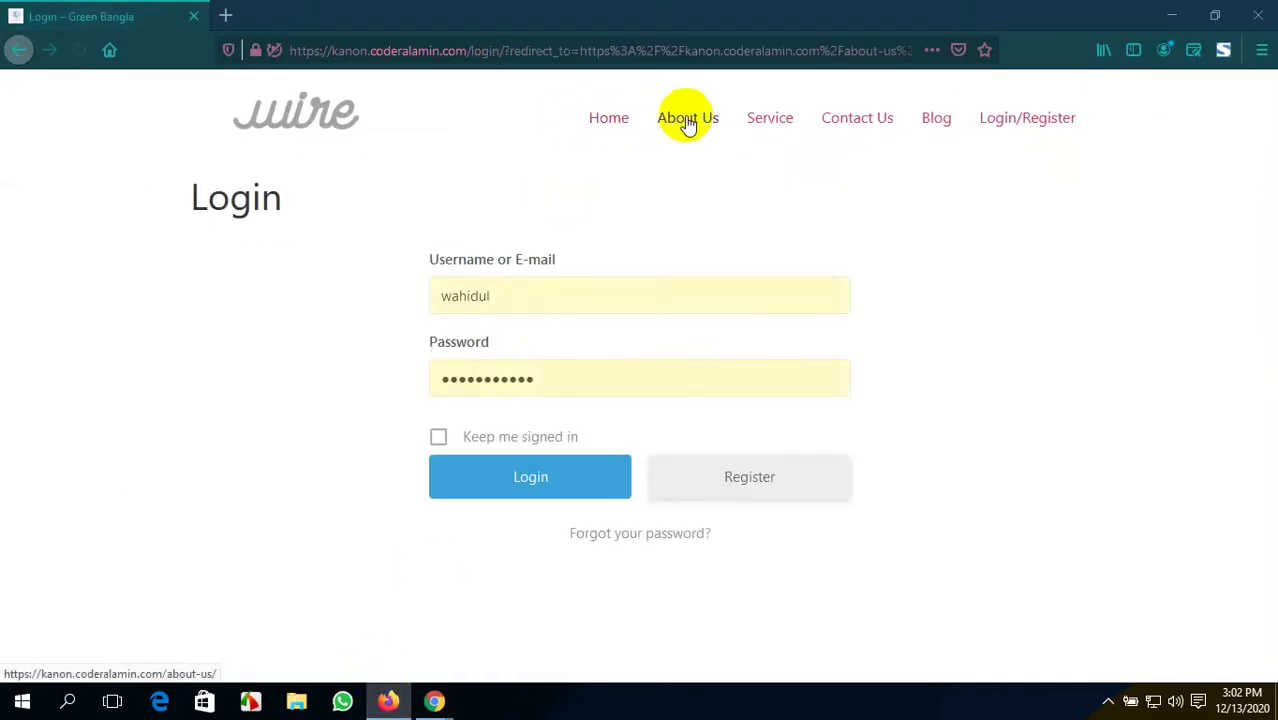
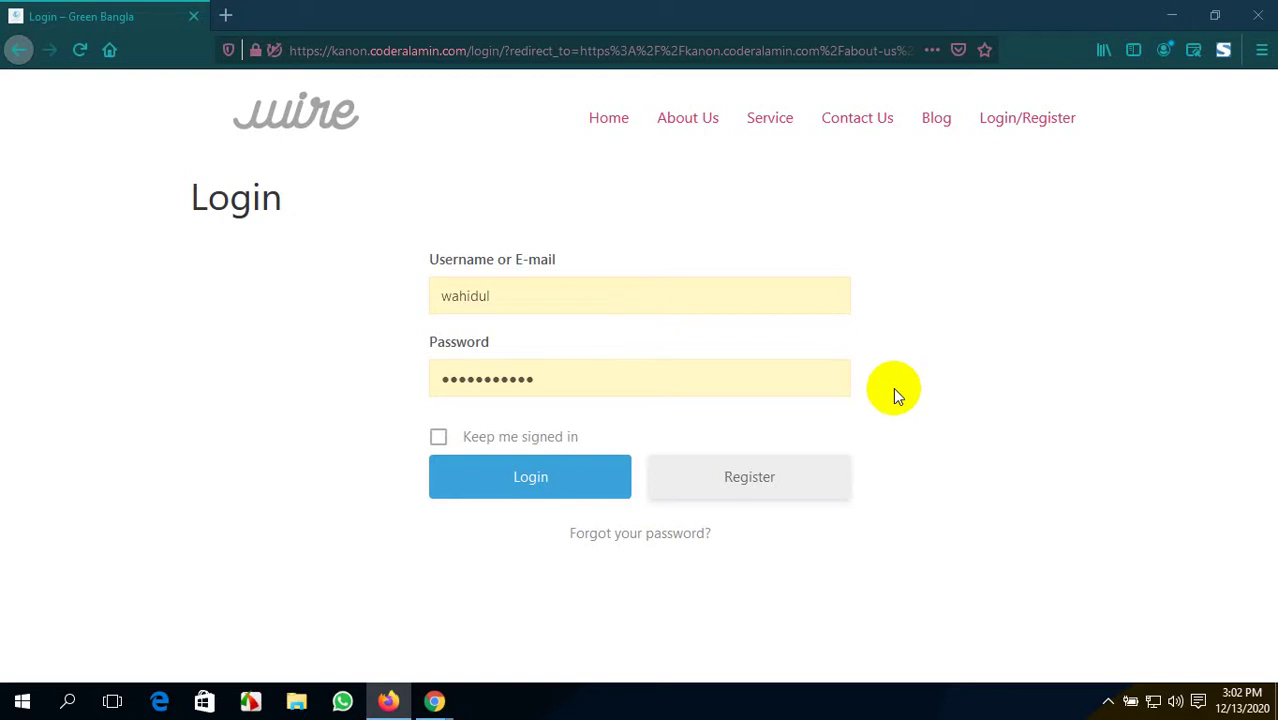
pyautogui.moveTo(432, 699)
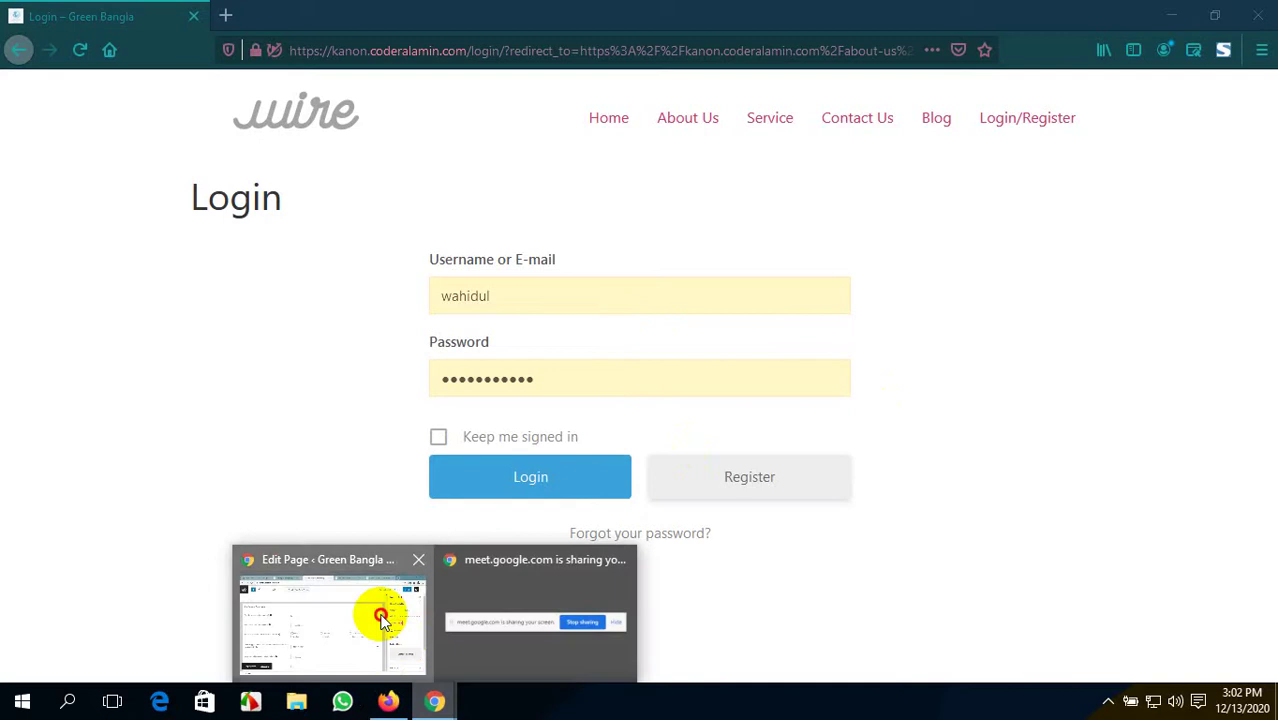
pyautogui.click(379, 610)
pyautogui.scroll(10, 513, 513)
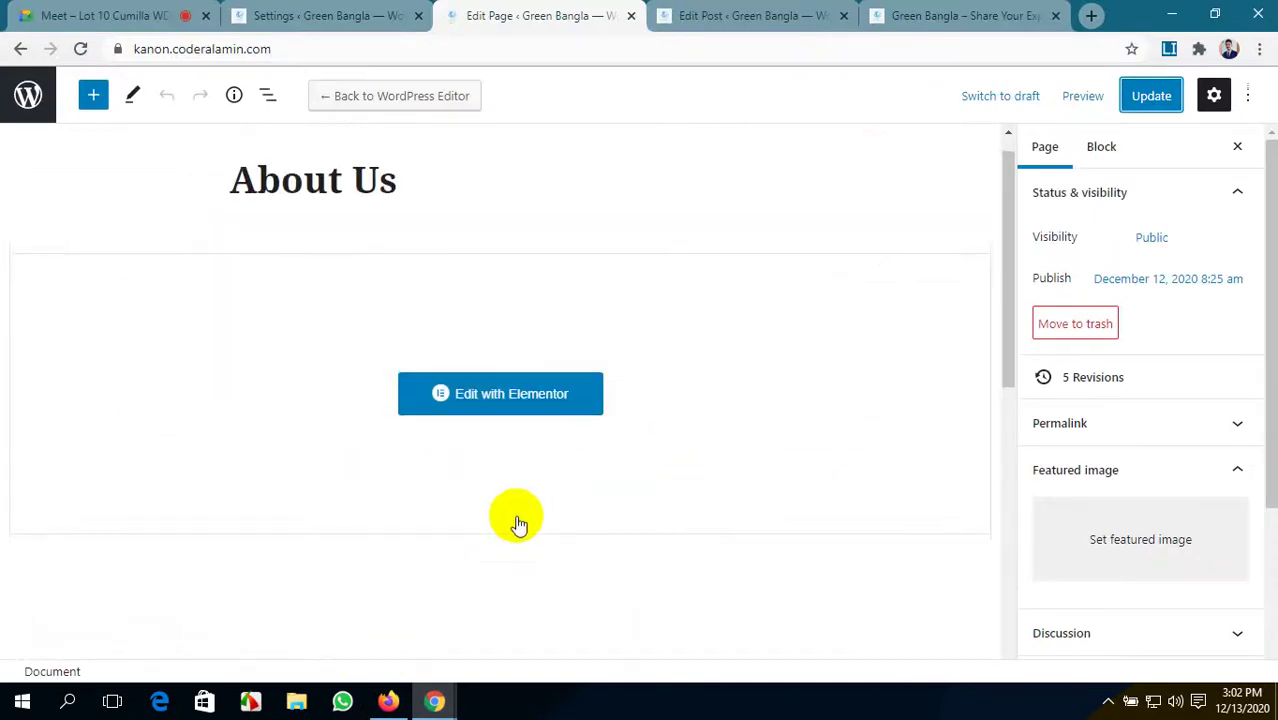
# - Close the About Us page editor and the post editor, and return to the Ultimate Member settings
pyautogui.click(631, 16)
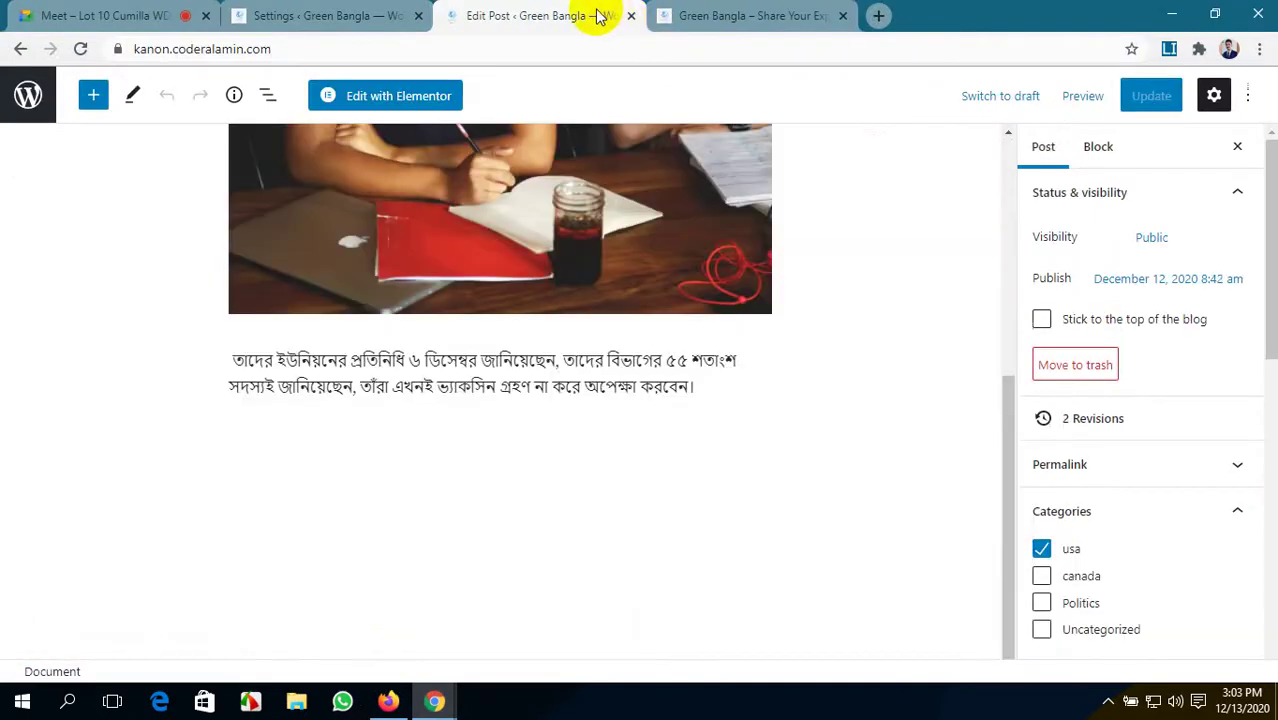
pyautogui.click(631, 16)
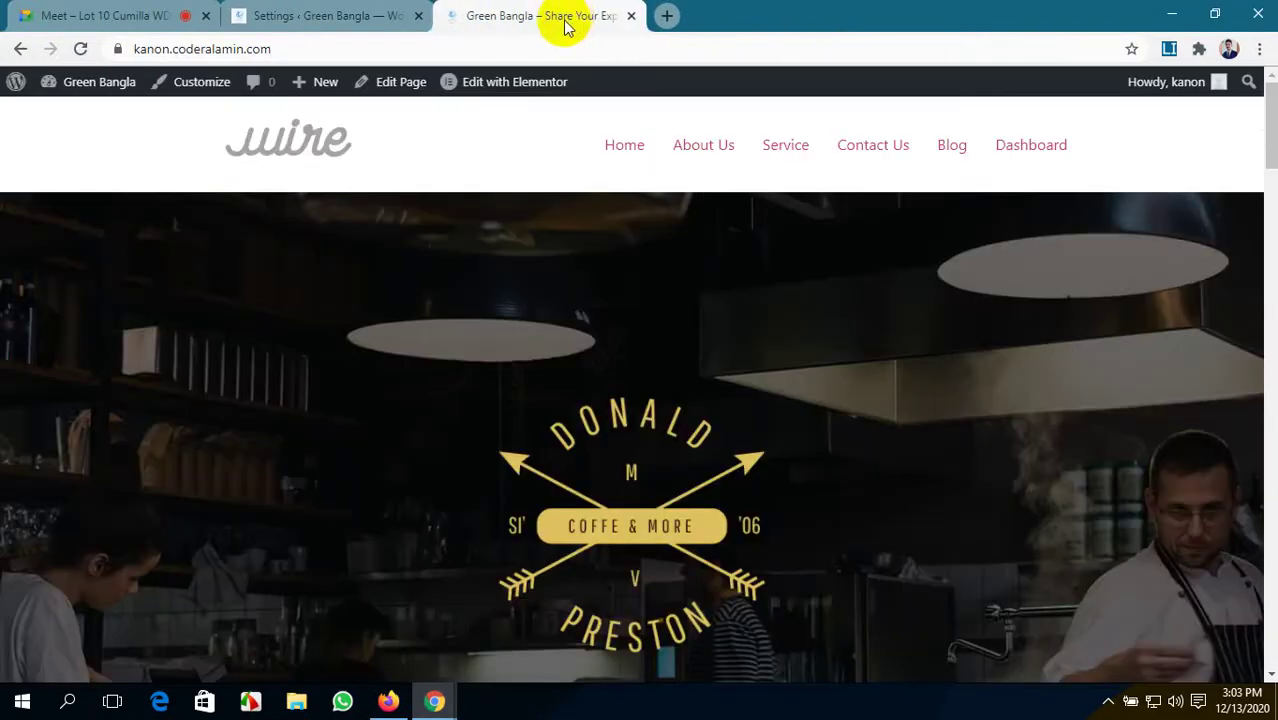
pyautogui.click(300, 16)
# - Review the Restriction Content options for messages, posts and taxonomies, and save the settings
pyautogui.scroll(-5, 479, 582)
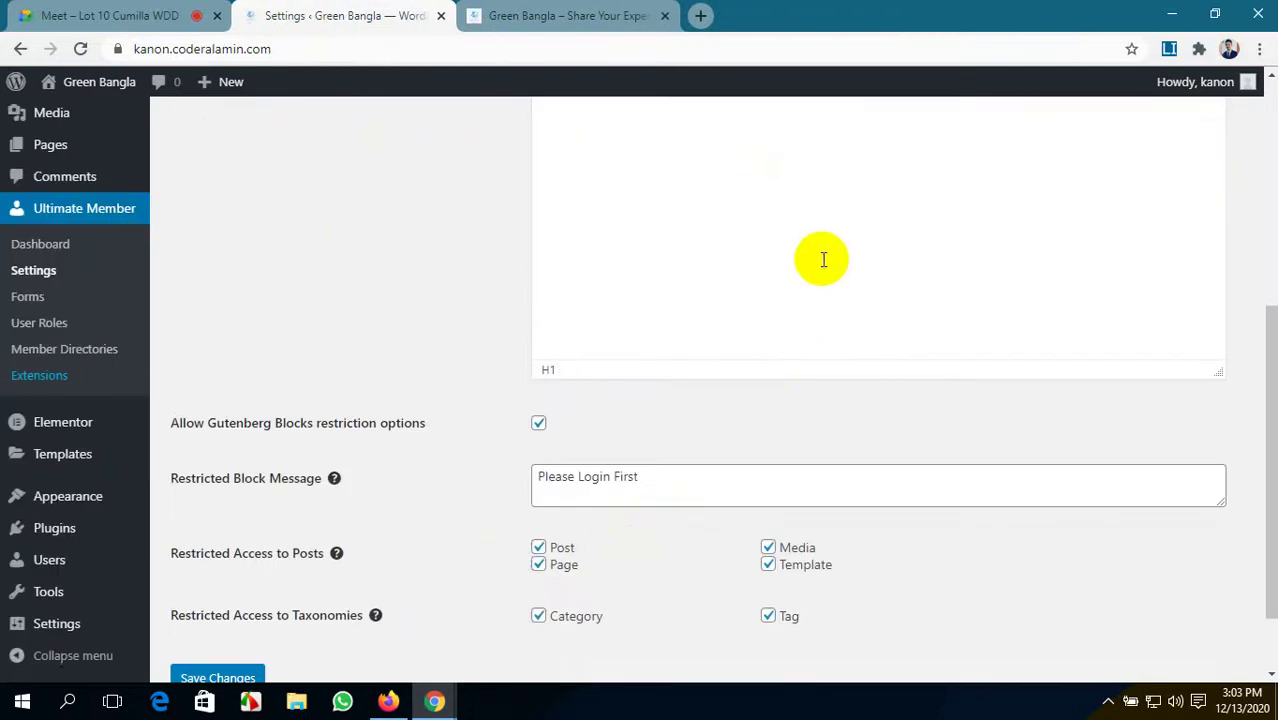
pyautogui.scroll(-1, 821, 260)
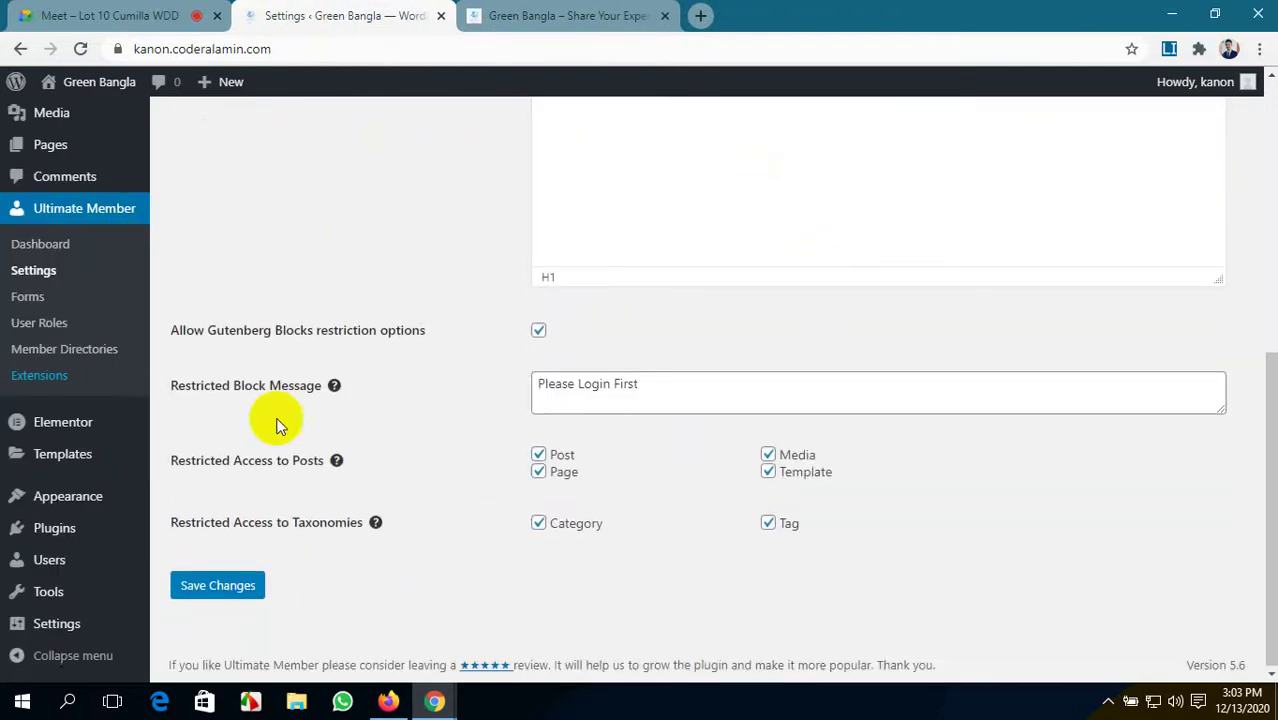
pyautogui.scroll(6, 279, 425)
pyautogui.scroll(-5, 278, 420)
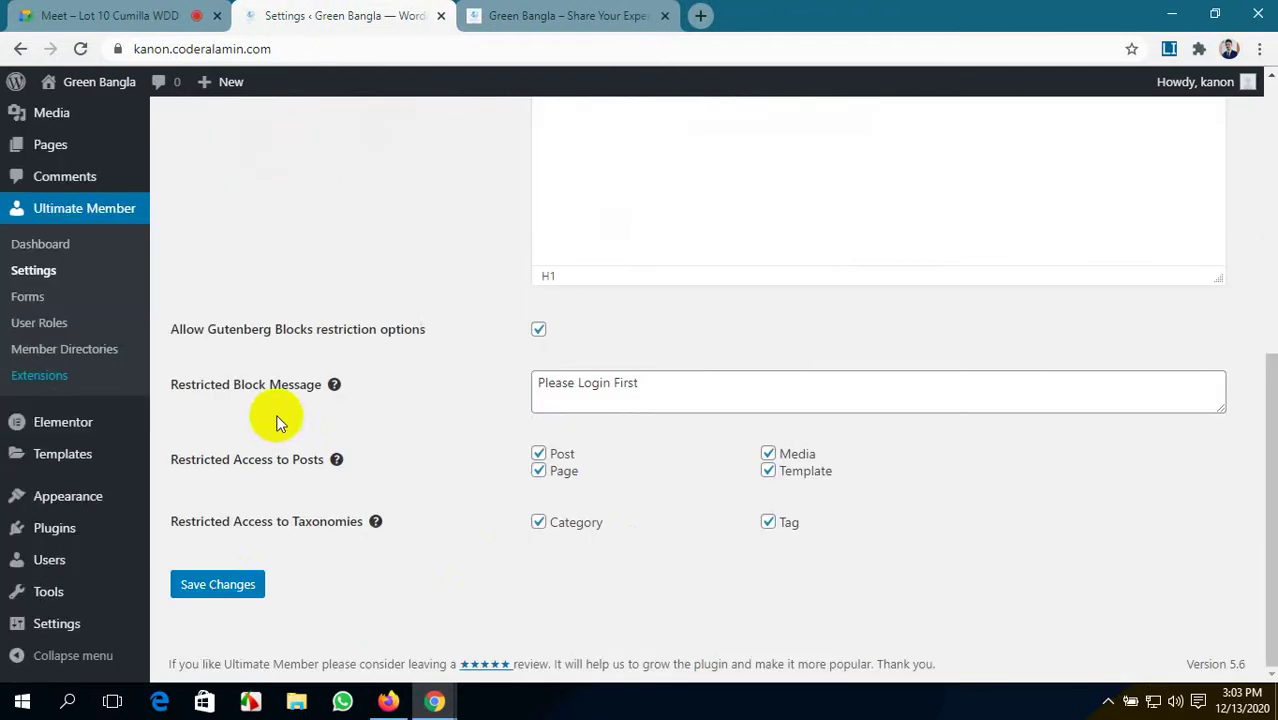
pyautogui.click(219, 587)
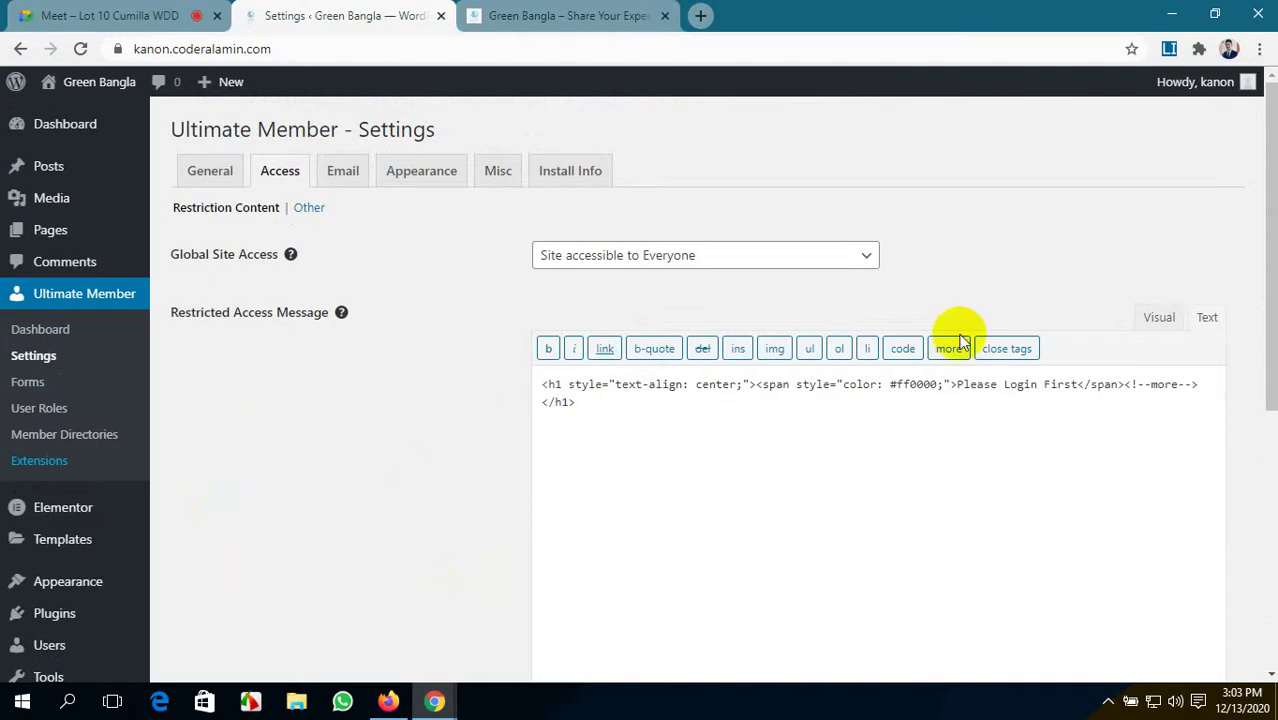
# - Preview the Restricted Access Message in visual mode and open the Other access settings
pyautogui.click(1160, 318)
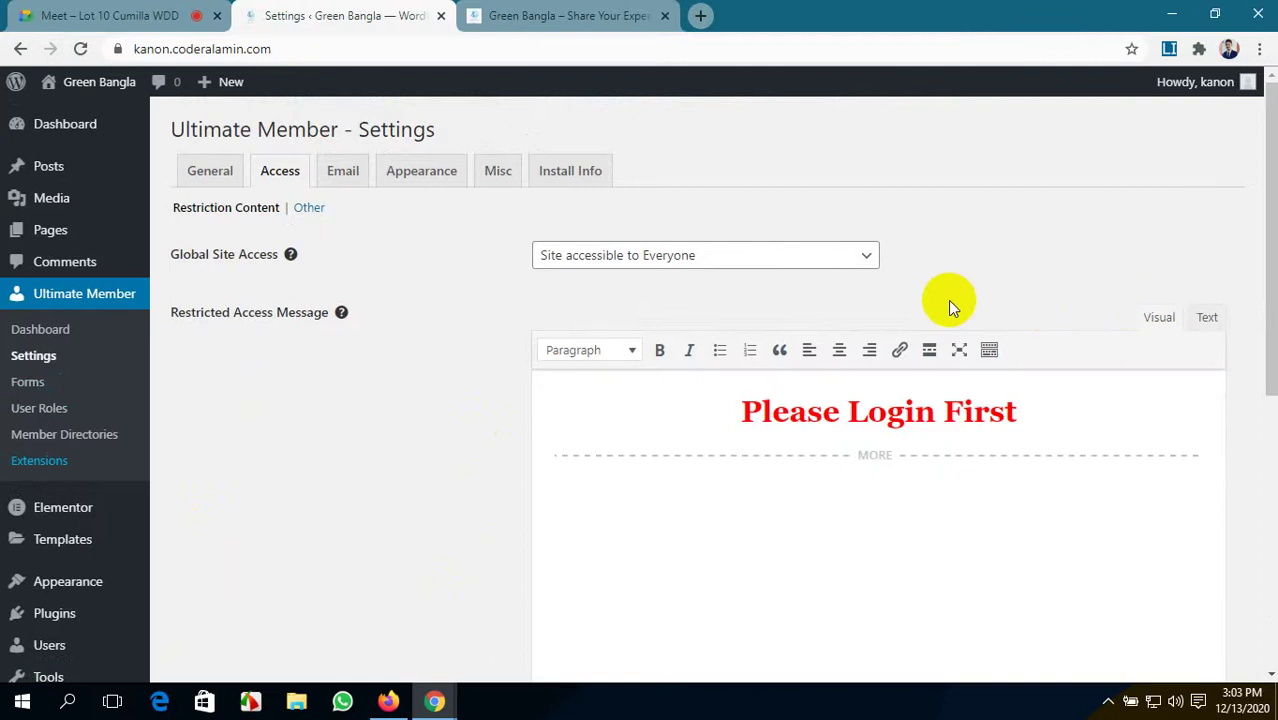
pyautogui.click(309, 208)
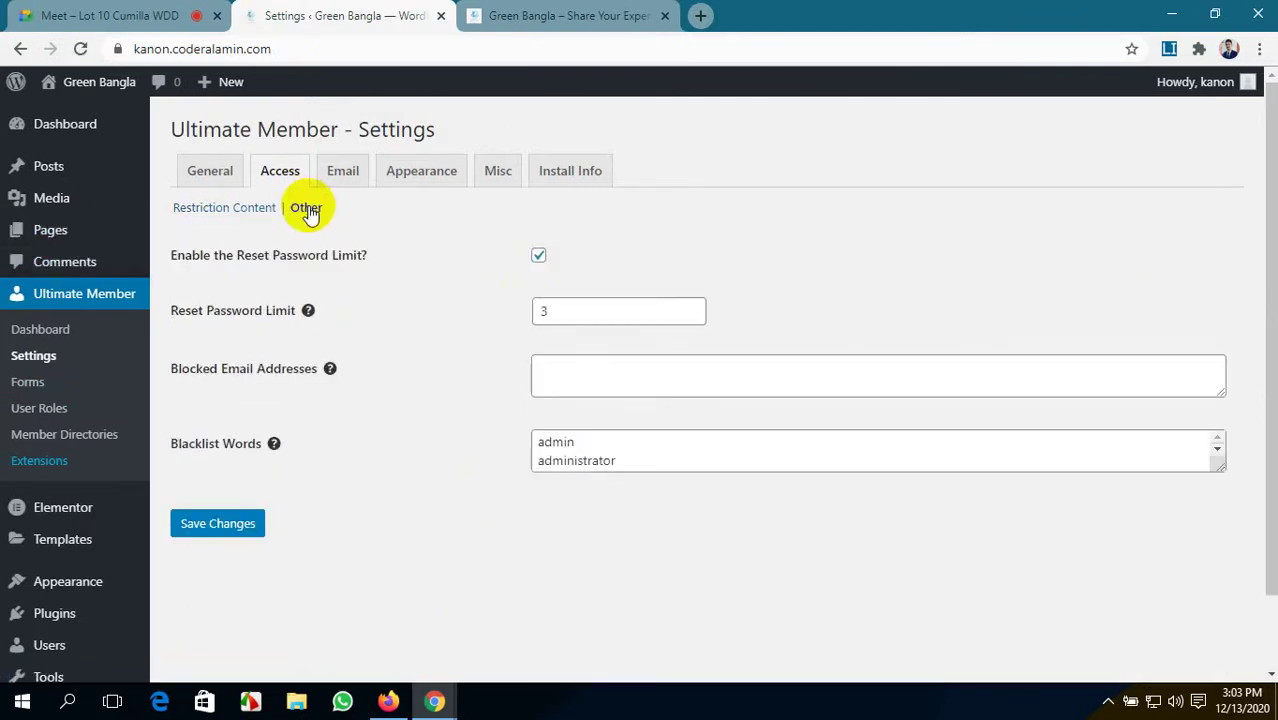
# - Switch to the Google Meet call and mute the microphone
pyautogui.click(55, 14)
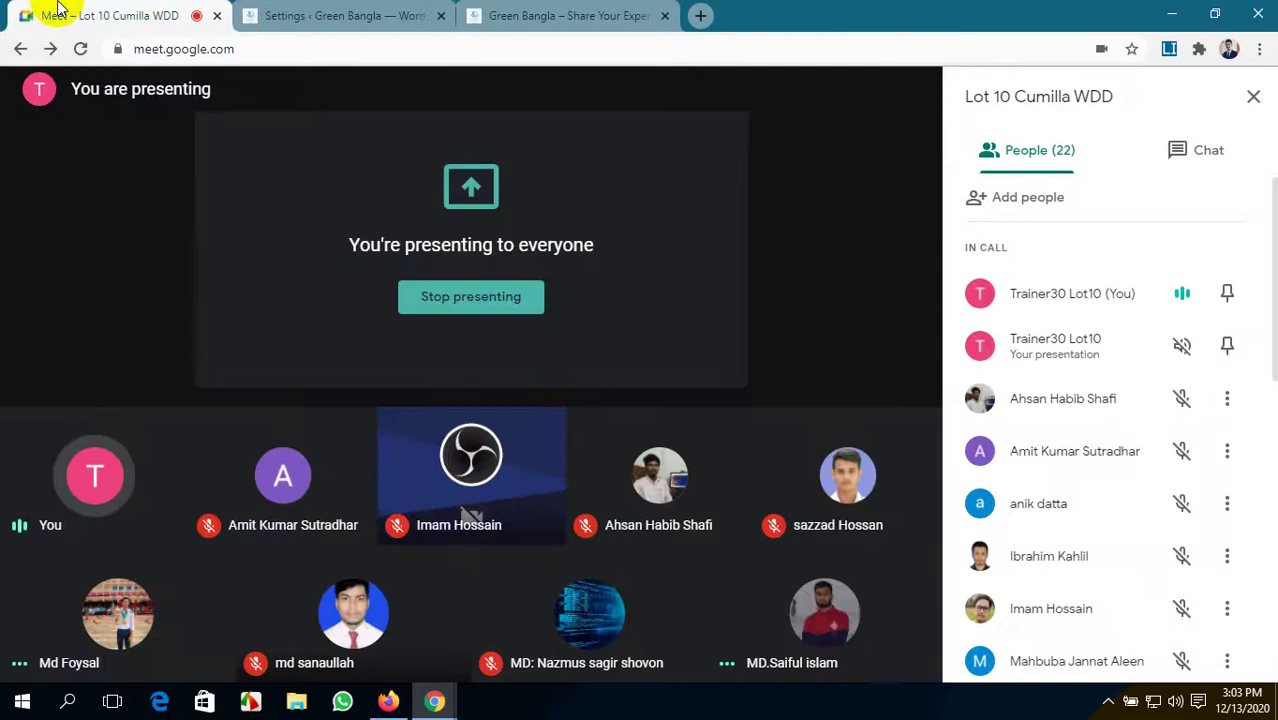
pyautogui.moveTo(342, 312)
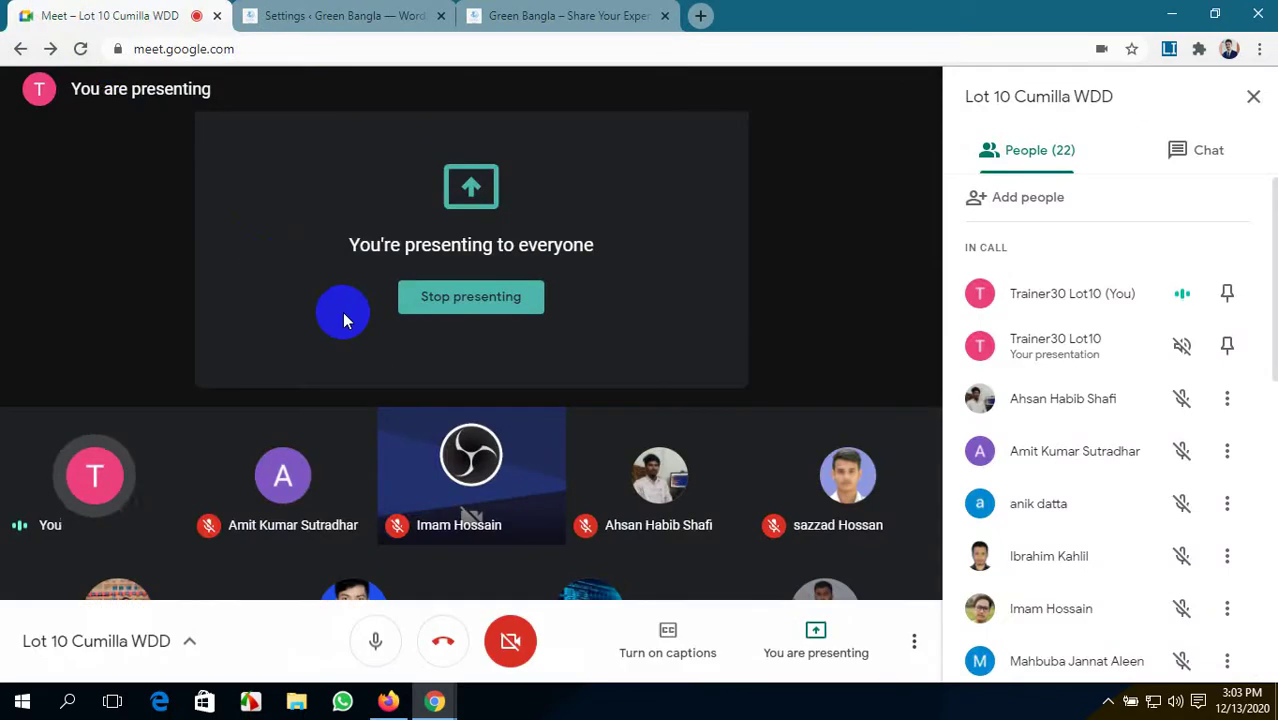
pyautogui.click(374, 643)
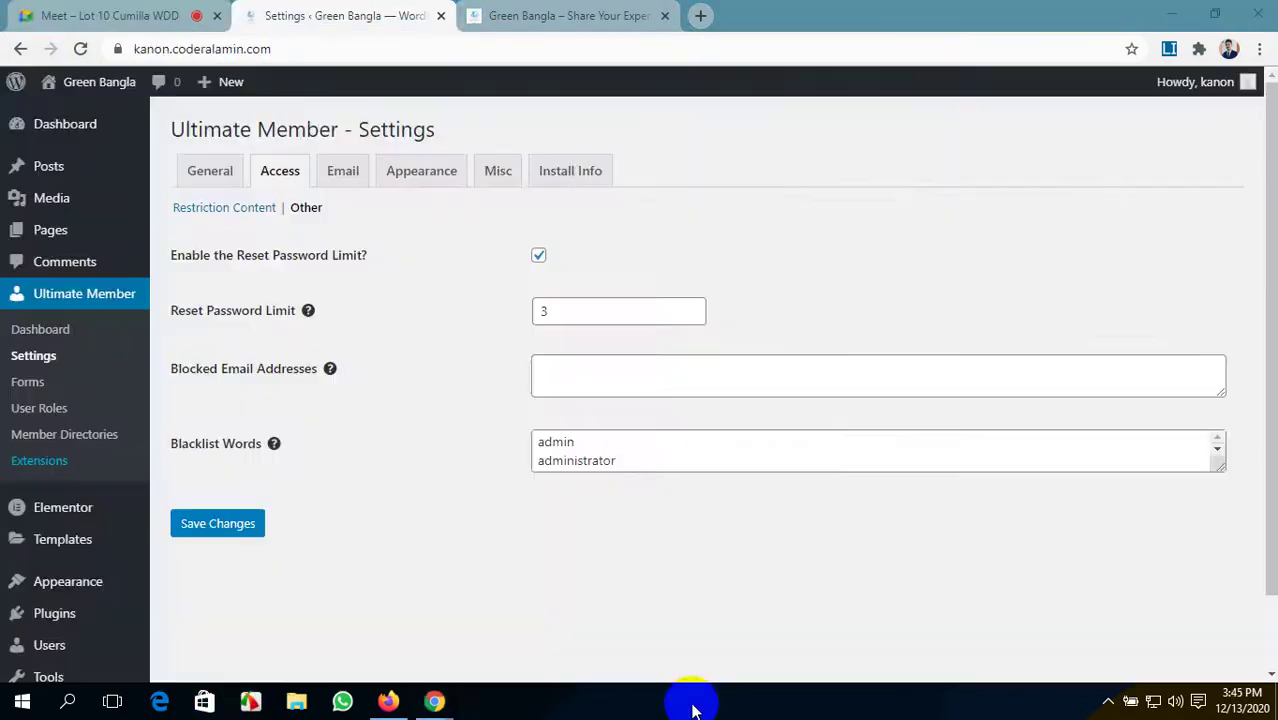
# - Revisit Restriction Content in the Ultimate Member settings, return to Other, and disable the reset password limit
pyautogui.click(230, 209)
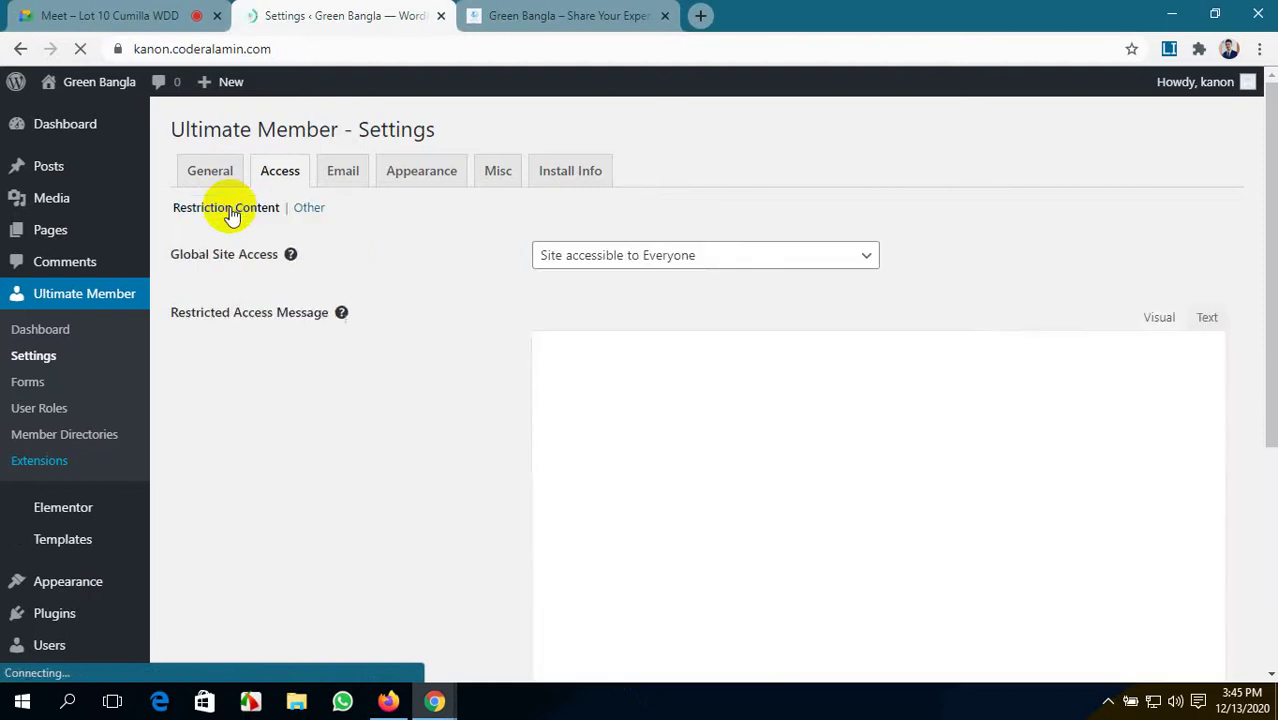
pyautogui.click(306, 212)
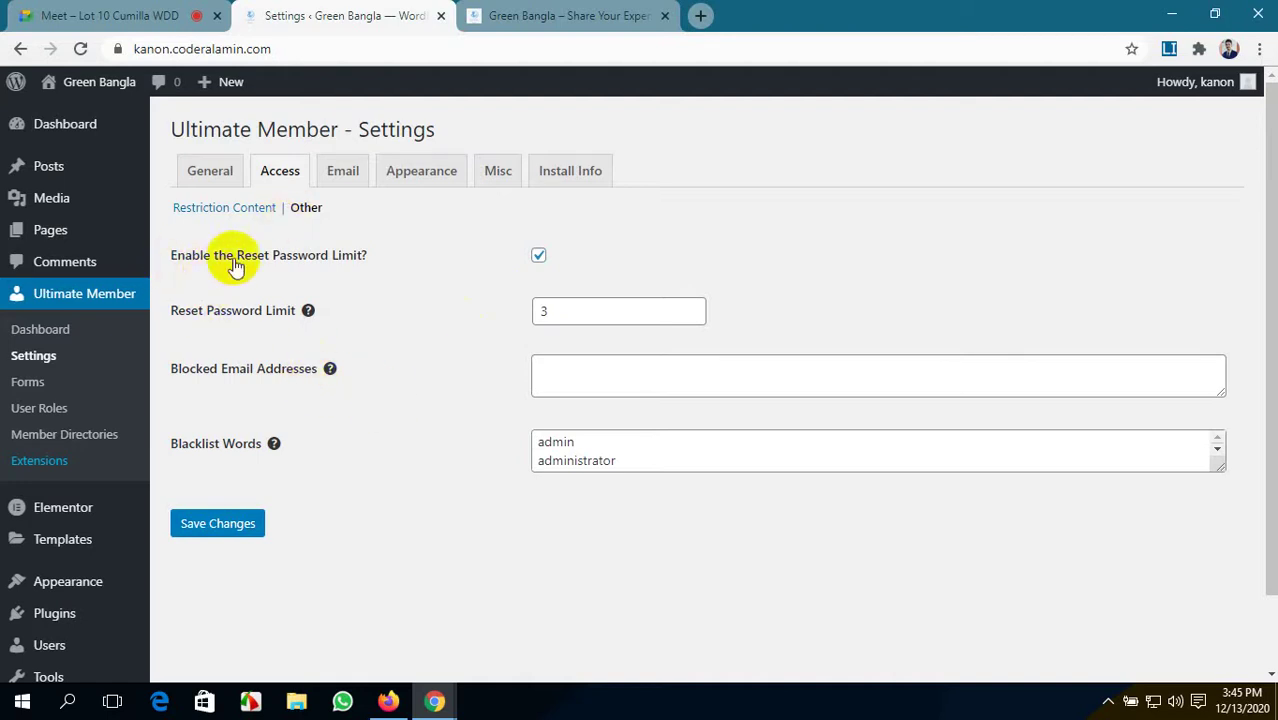
pyautogui.click(538, 256)
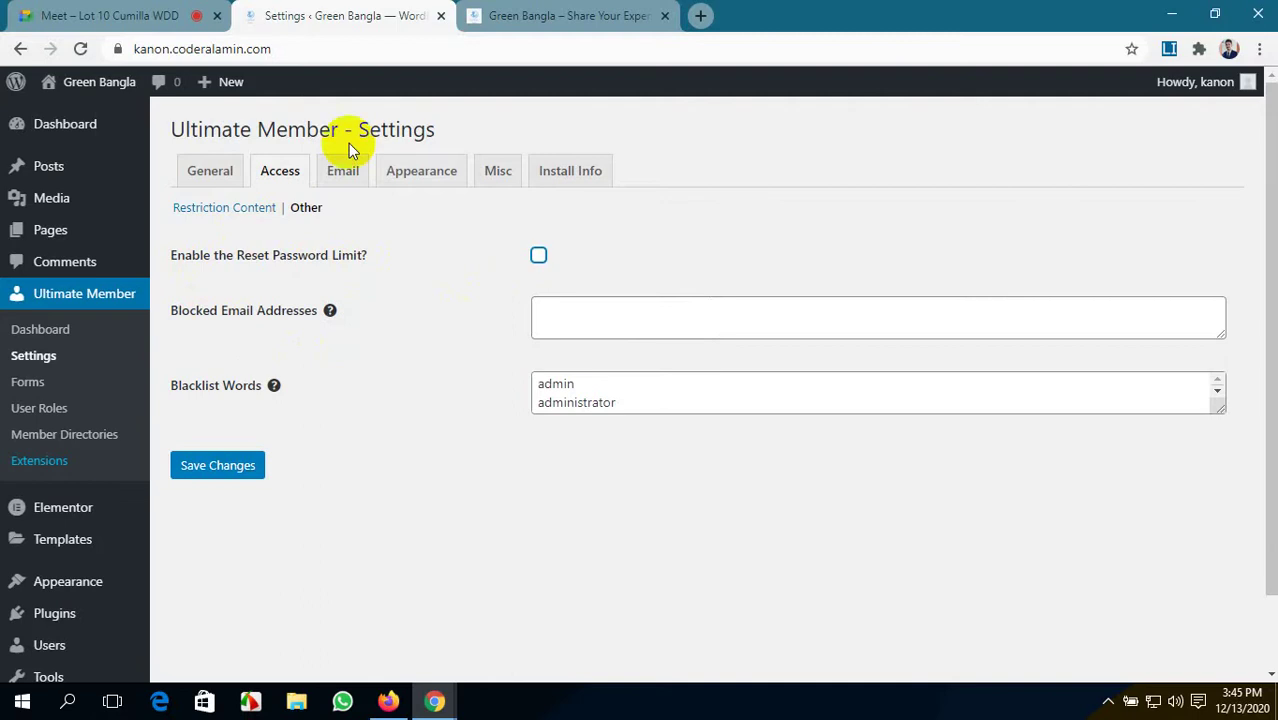
# - Open the site's Dashboard page from the front end and view the account's Change Password form
pyautogui.click(48, 14)
pyautogui.click(522, 12)
pyautogui.scroll(-3, 1019, 223)
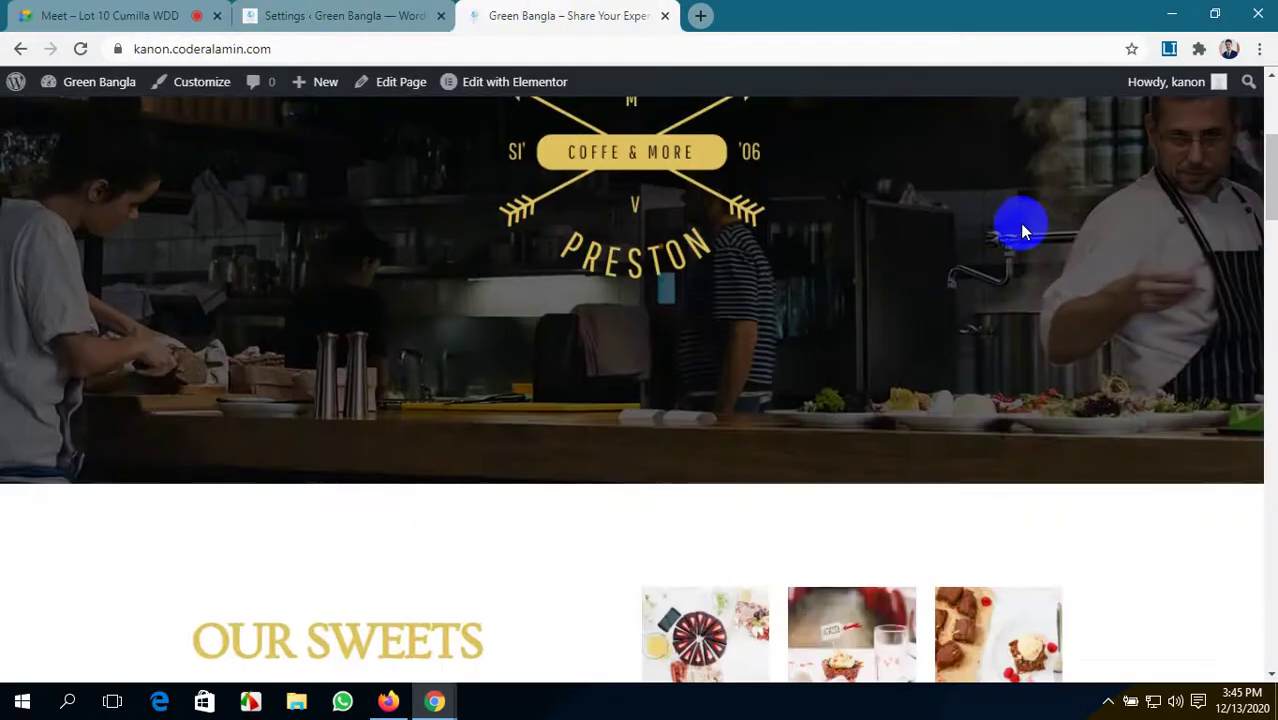
pyautogui.scroll(5, 1022, 230)
pyautogui.click(1021, 147)
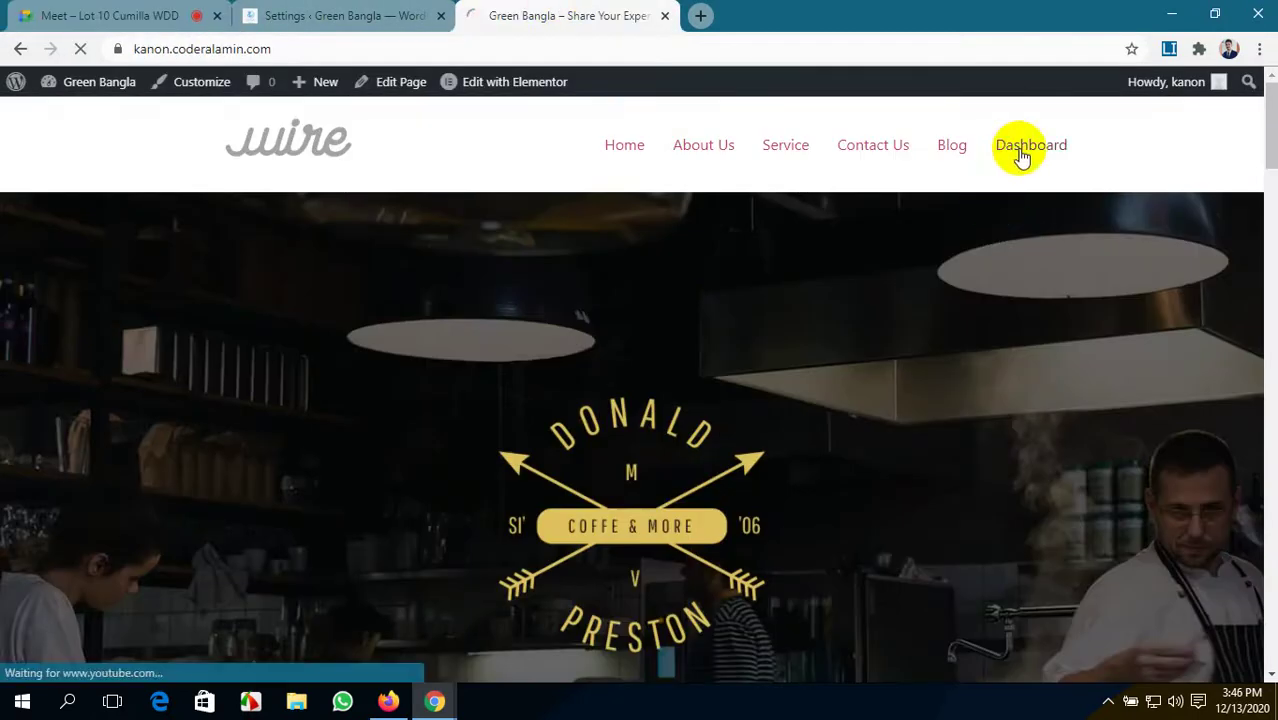
pyautogui.scroll(-2, 441, 362)
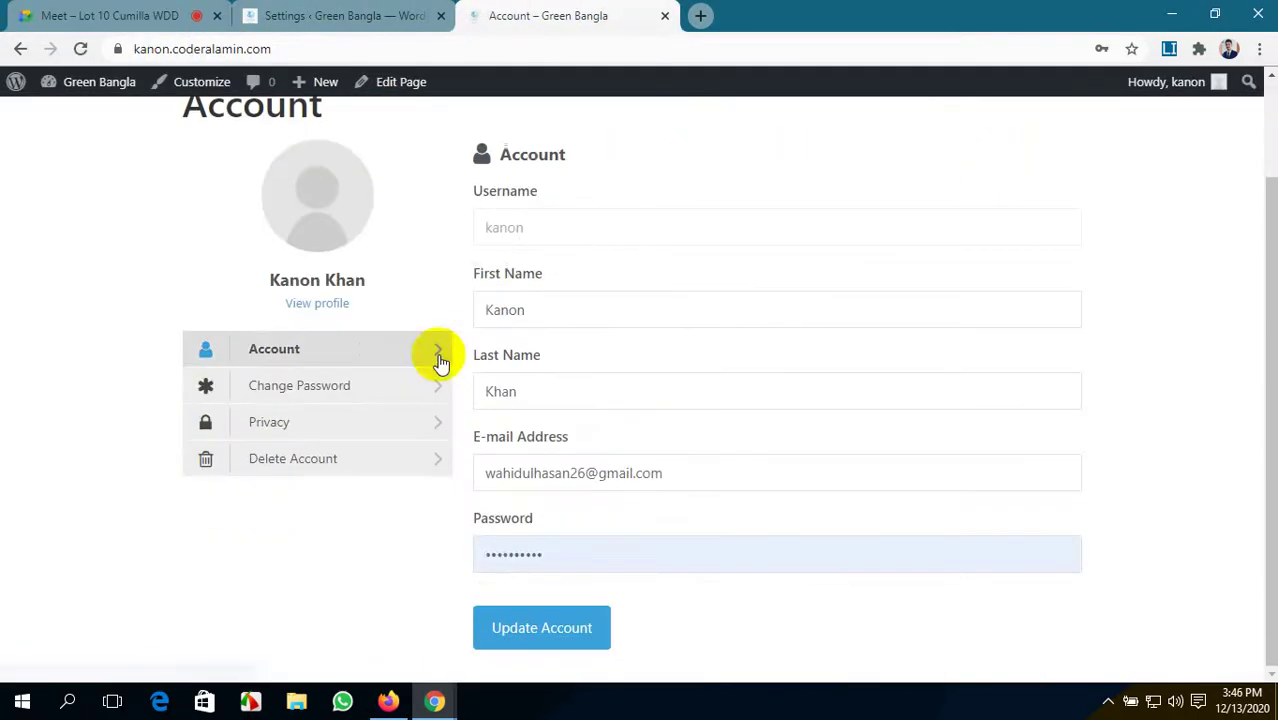
pyautogui.click(352, 387)
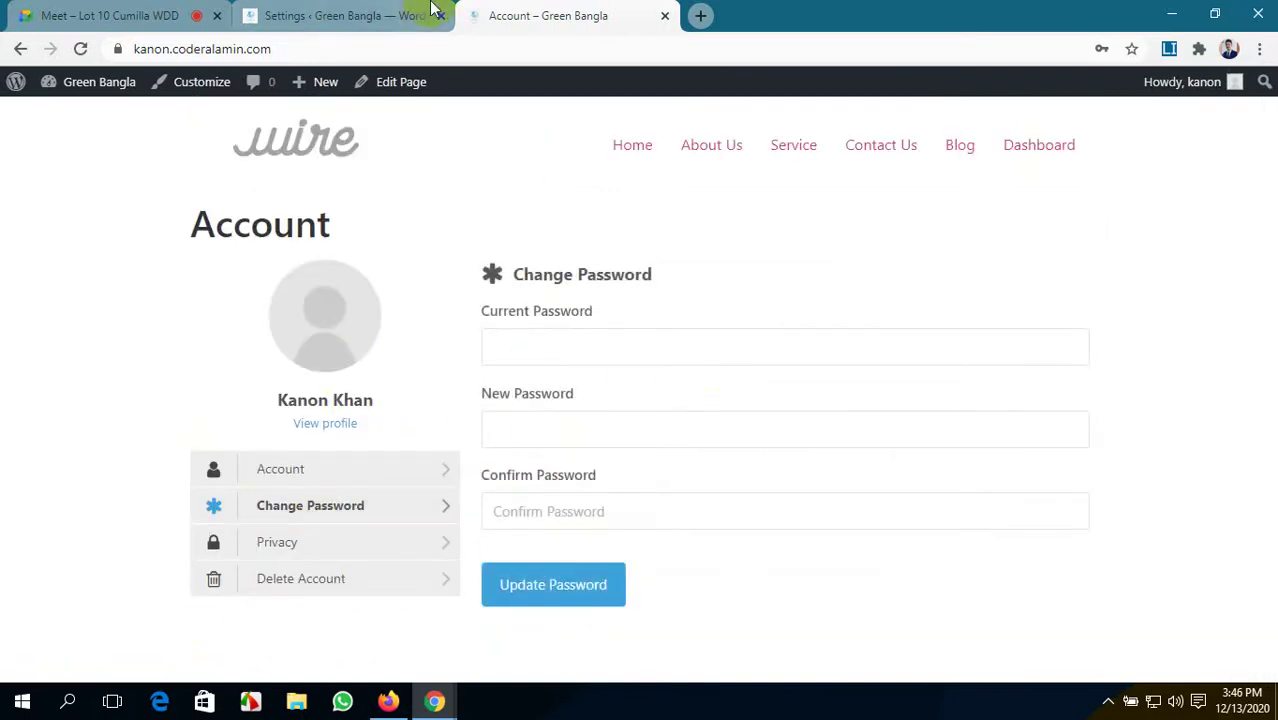
# - Re-enable the reset password limit in the Ultimate Member settings and recheck the Change Password form
pyautogui.click(365, 15)
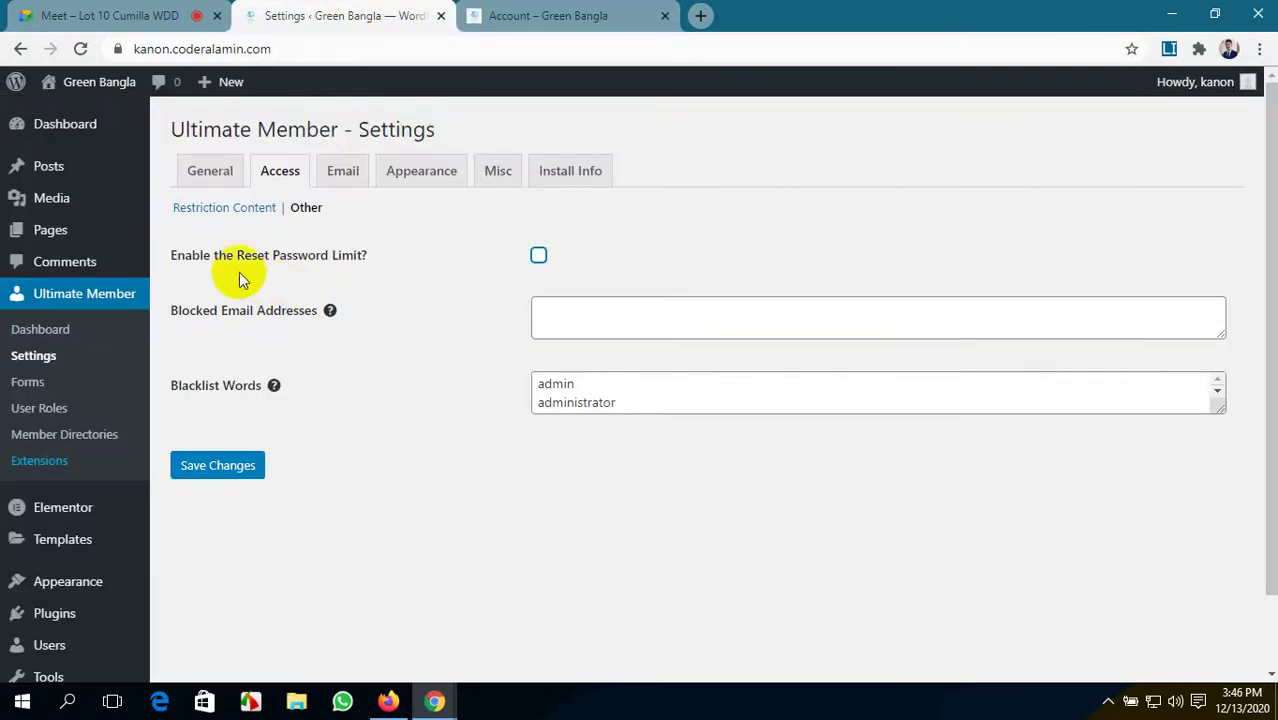
pyautogui.click(539, 260)
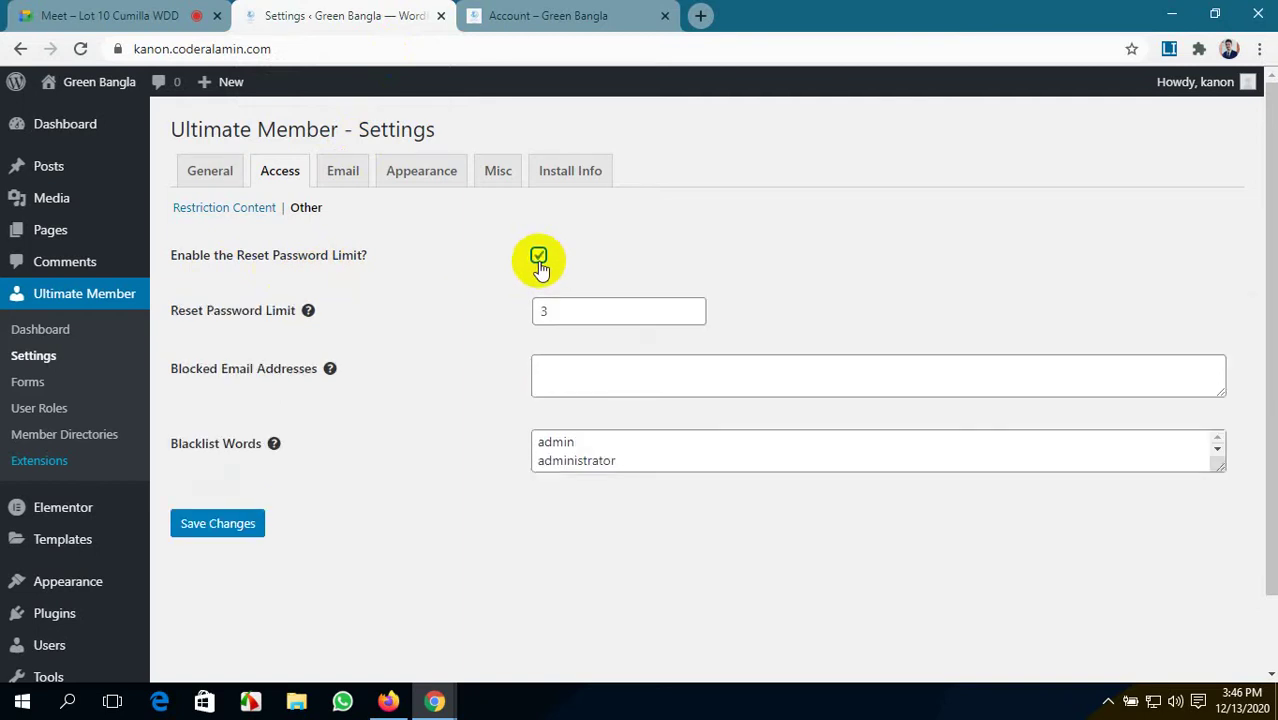
pyautogui.click(601, 10)
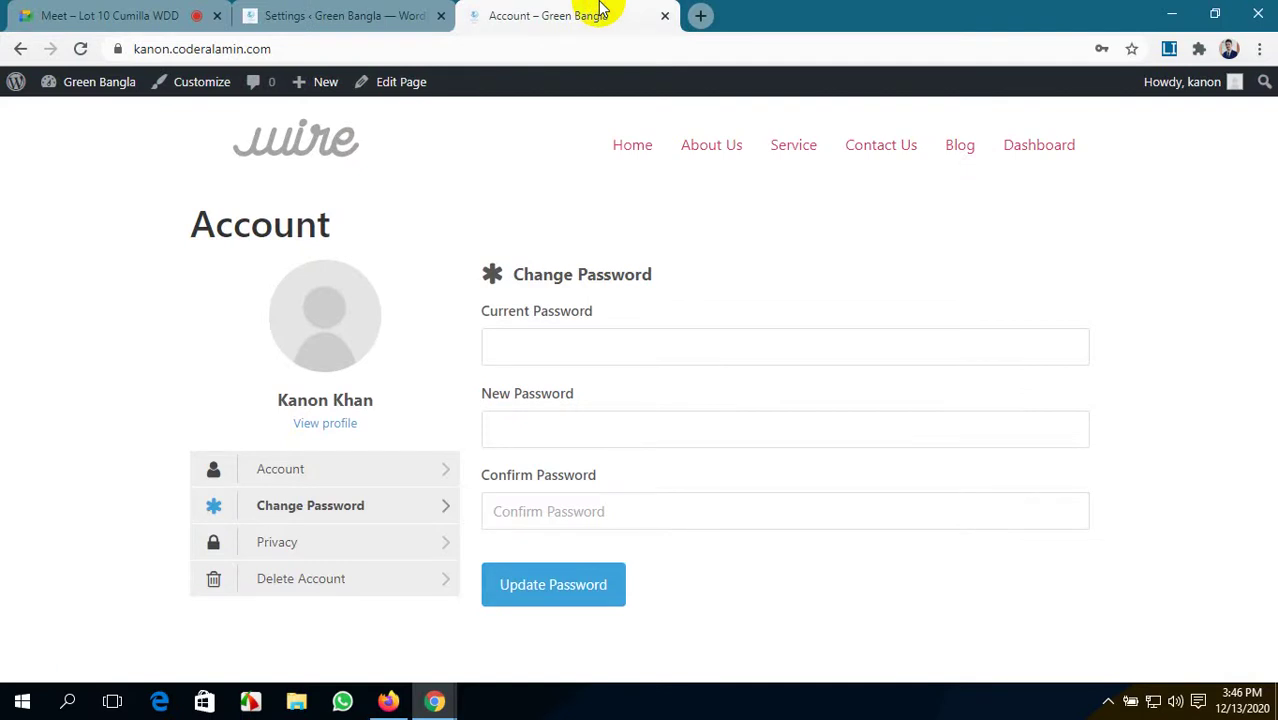
pyautogui.click(345, 15)
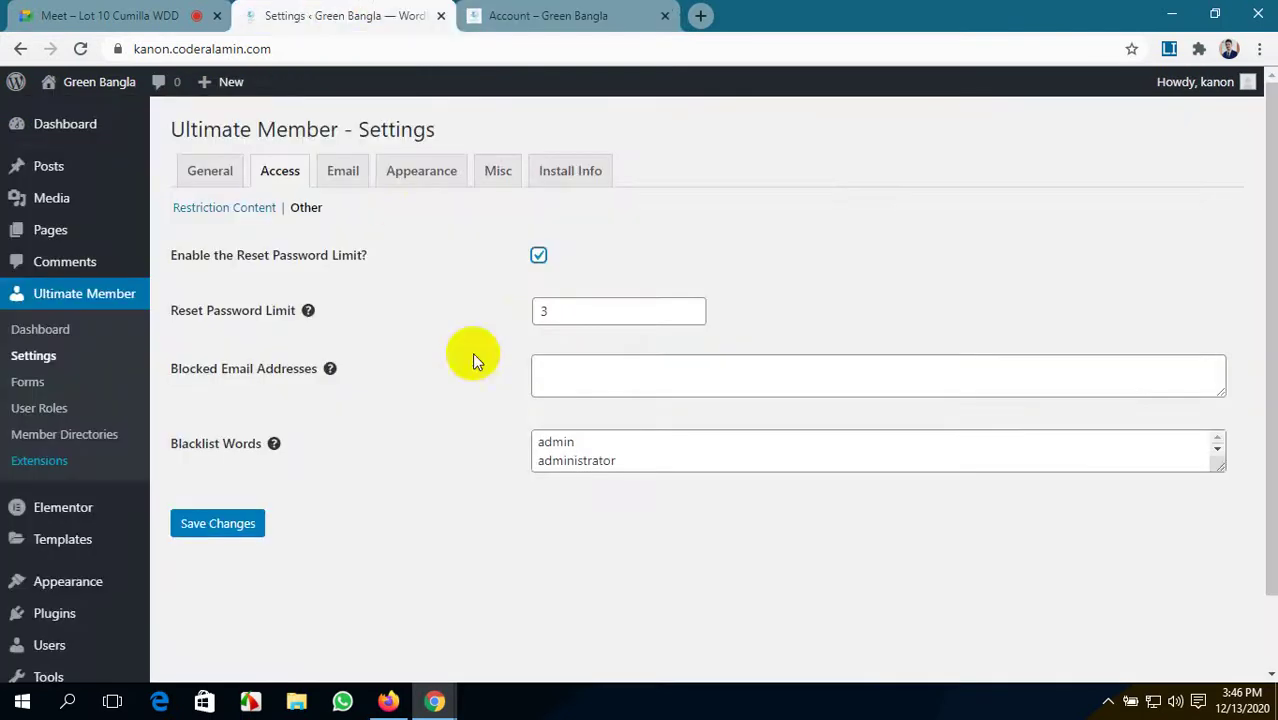
# - Set the Reset Password Limit to 10
pyautogui.click(563, 315)
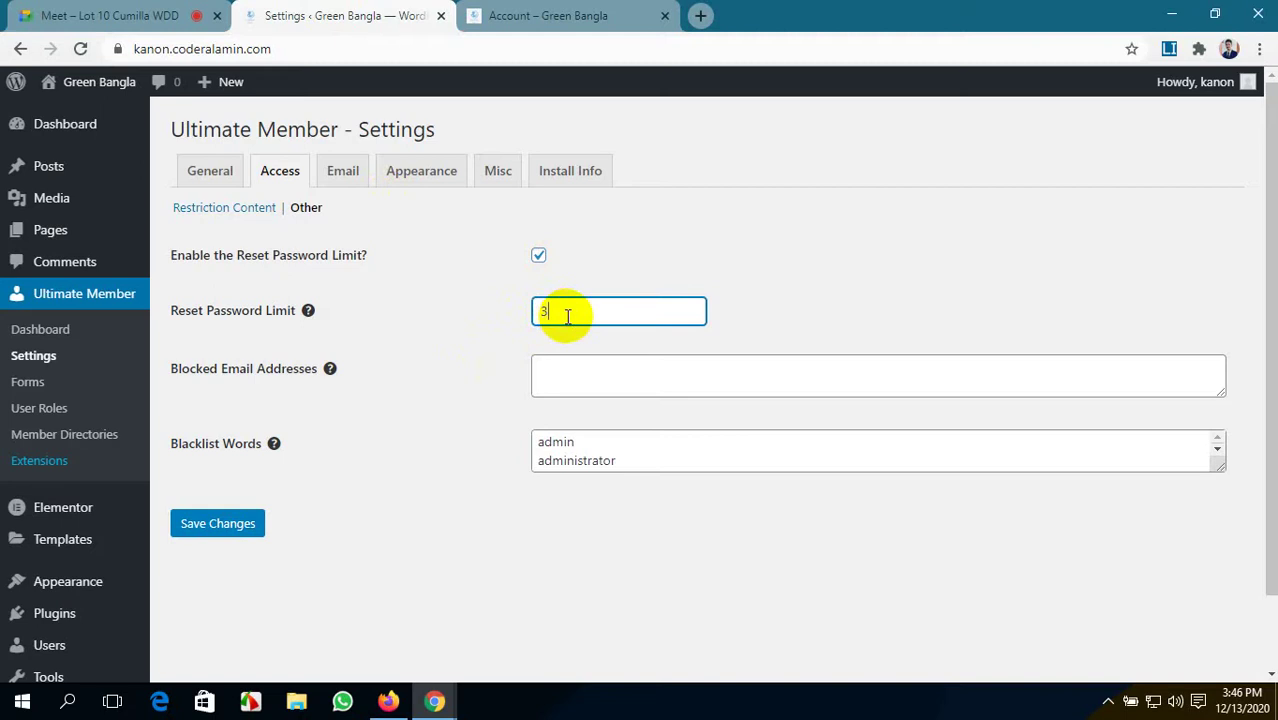
pyautogui.press('BackSpace')
pyautogui.write('10')
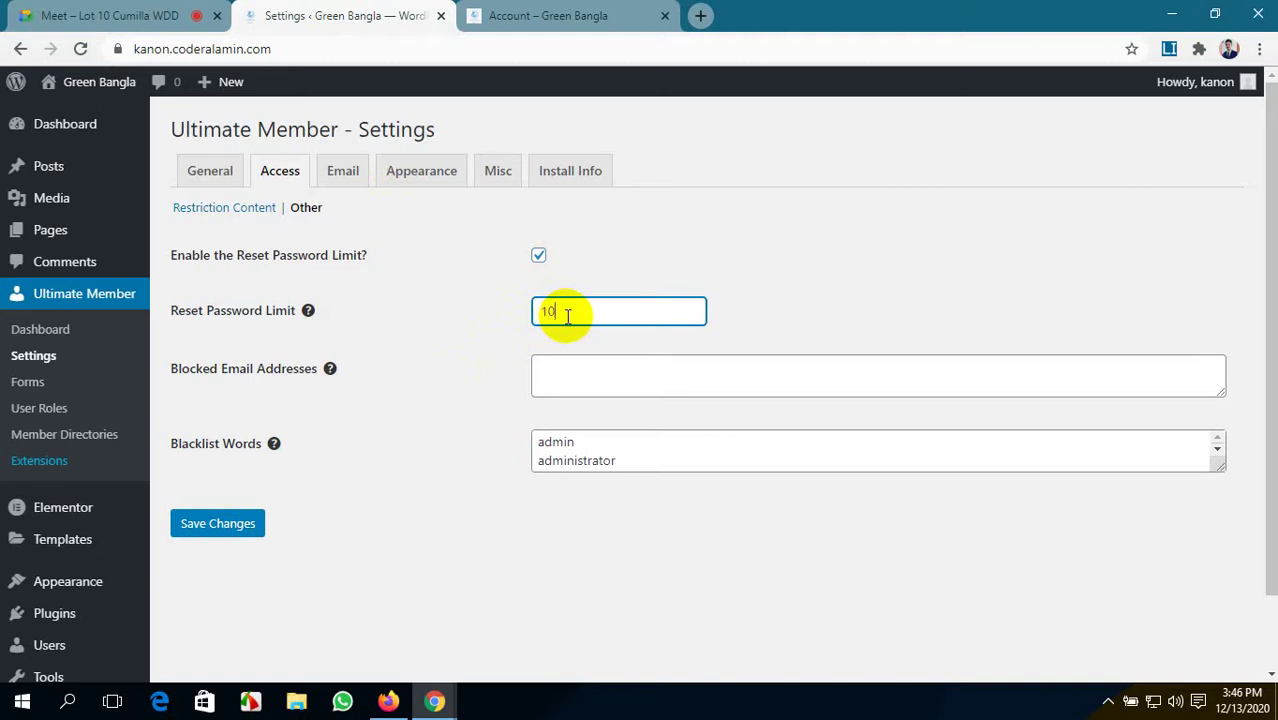
# - Turn the reset password limit off and back on in the Ultimate Member access settings
pyautogui.click(538, 257)
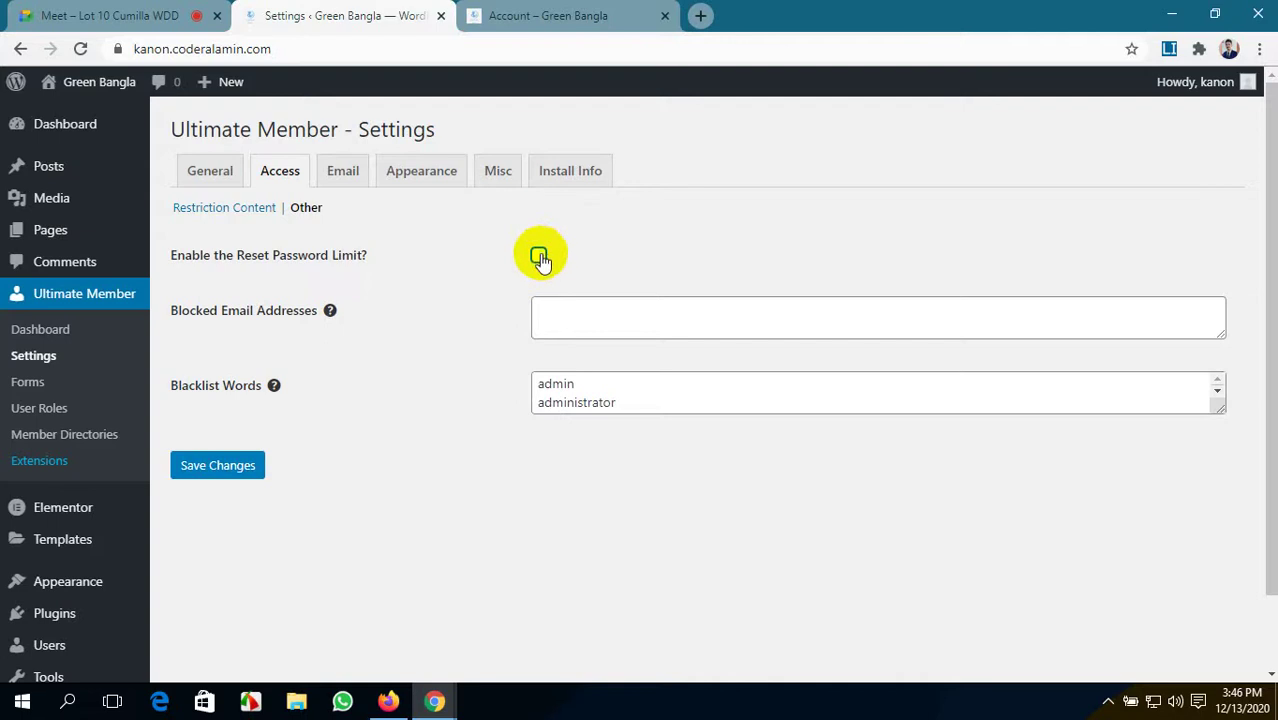
pyautogui.click(539, 257)
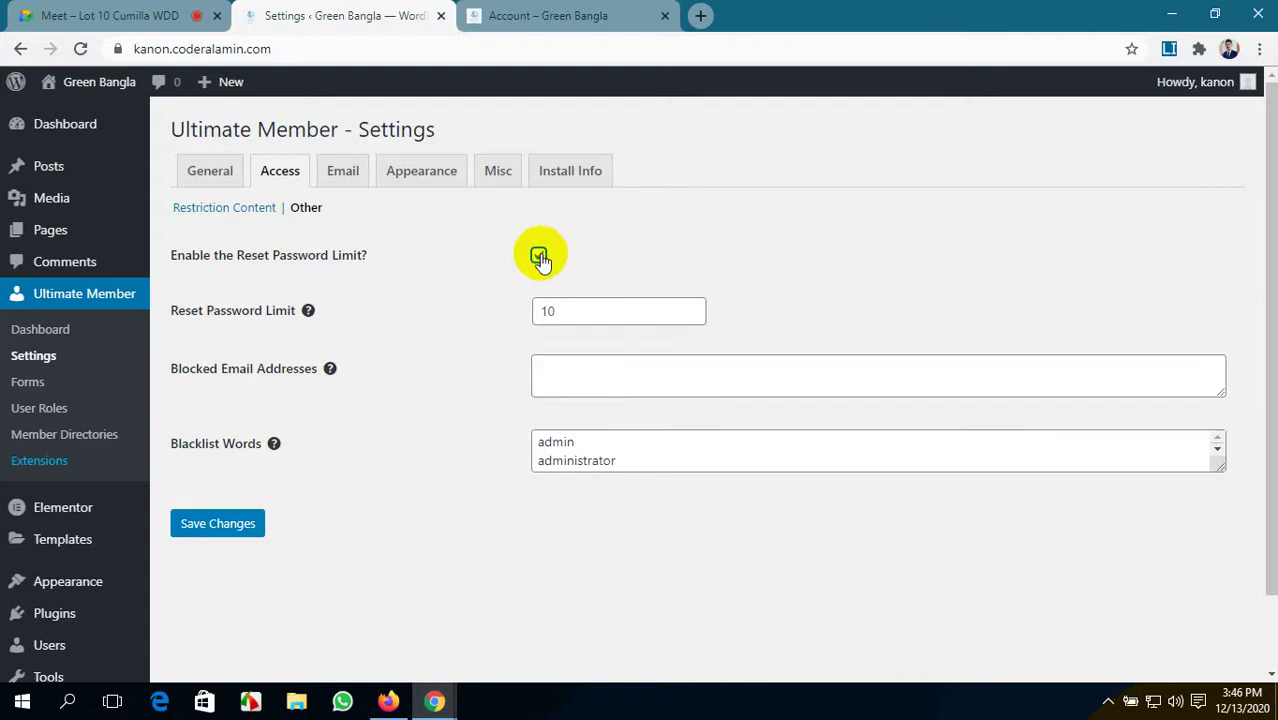
pyautogui.click(583, 314)
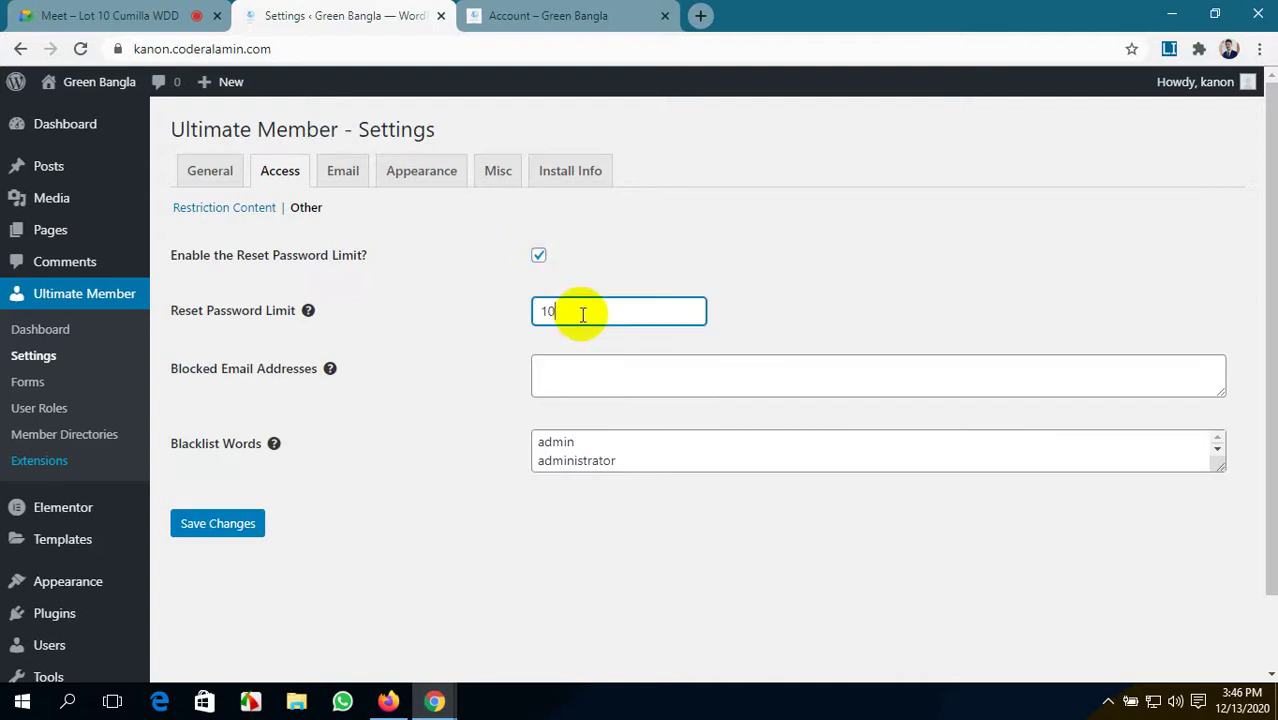
pyautogui.click(596, 389)
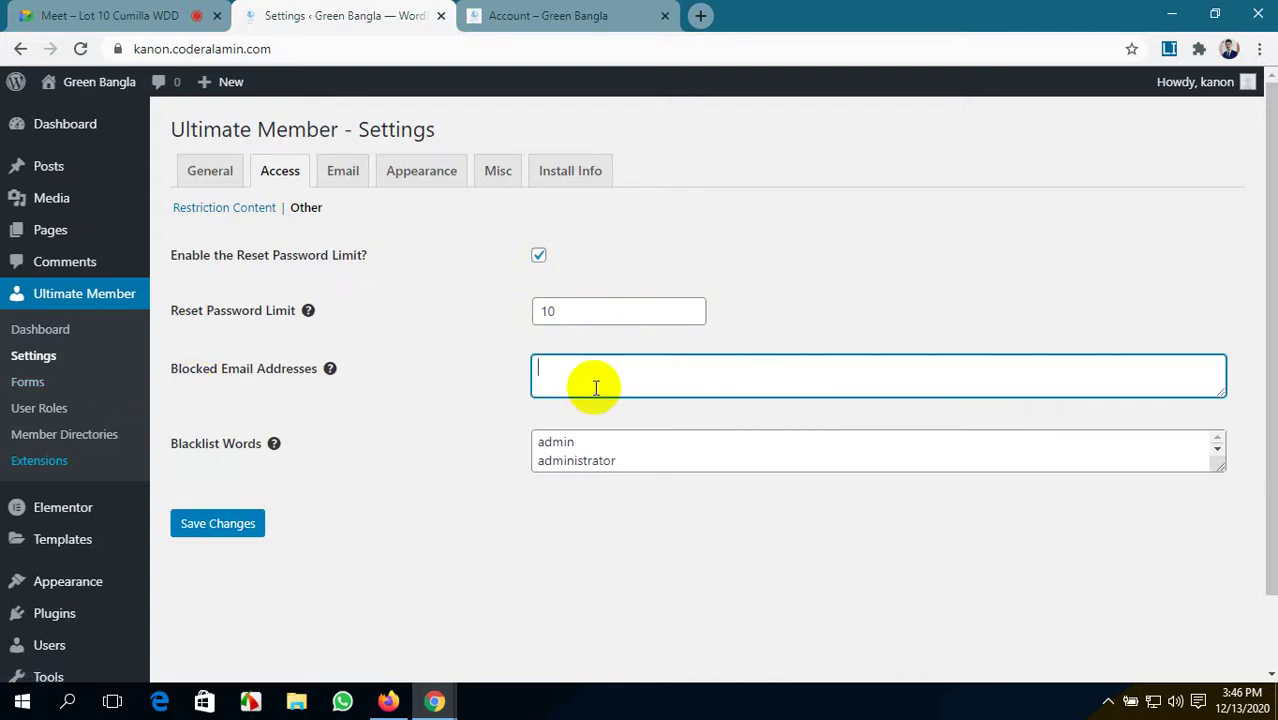
# - Switch to Firefox, open the site's registration form and examine its username, name, e-mail and password fields
pyautogui.click(110, 15)
pyautogui.click(585, 12)
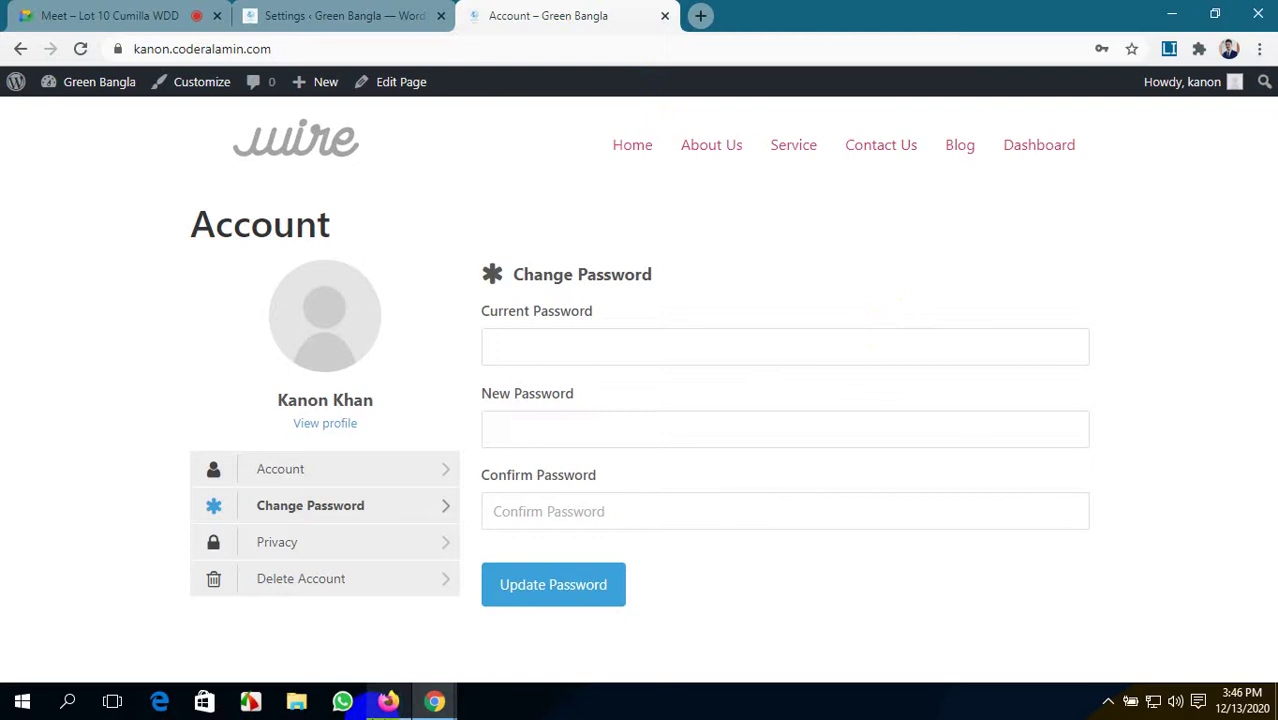
pyautogui.click(389, 700)
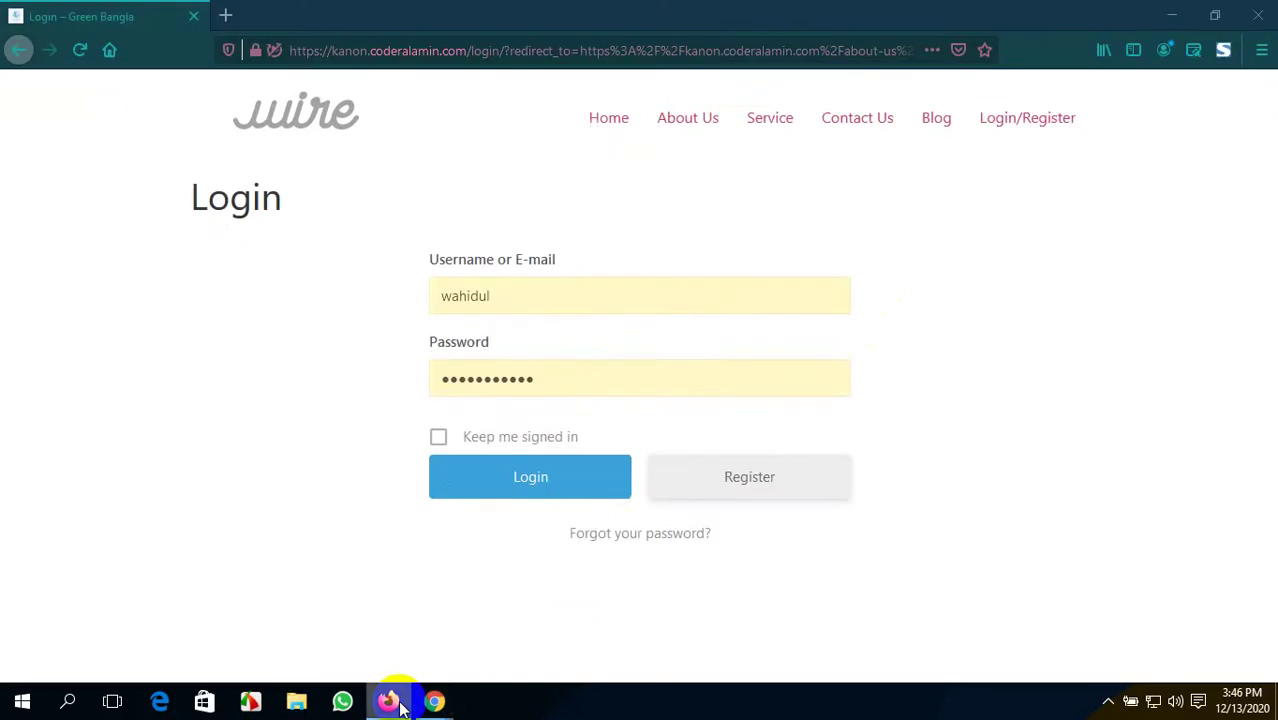
pyautogui.click(794, 476)
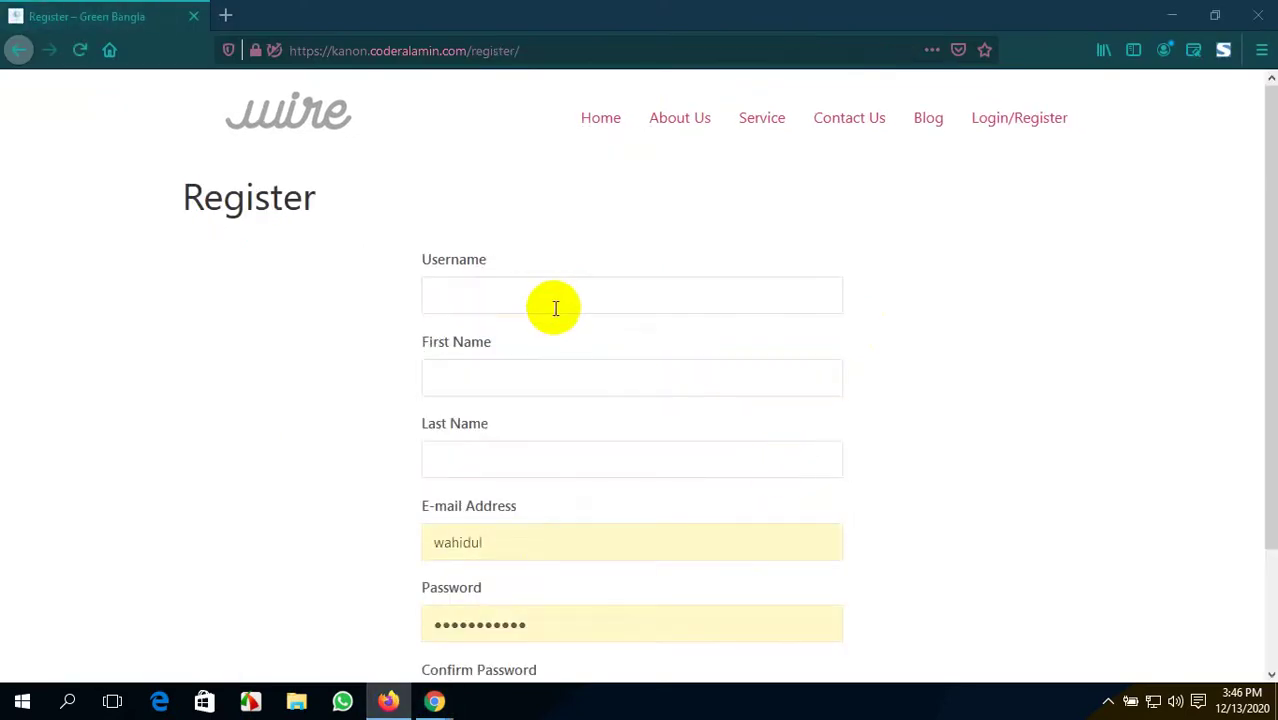
pyautogui.click(553, 302)
pyautogui.click(545, 382)
pyautogui.click(570, 462)
pyautogui.scroll(-3, 685, 471)
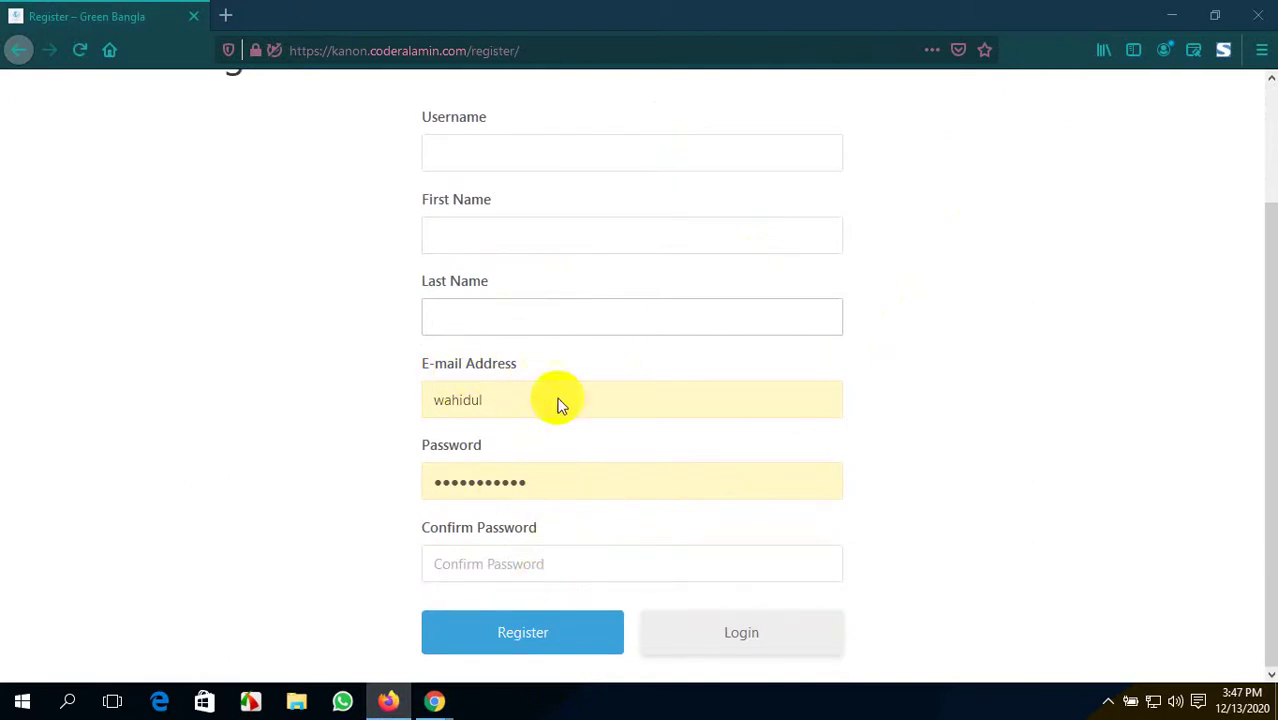
pyautogui.click(591, 406)
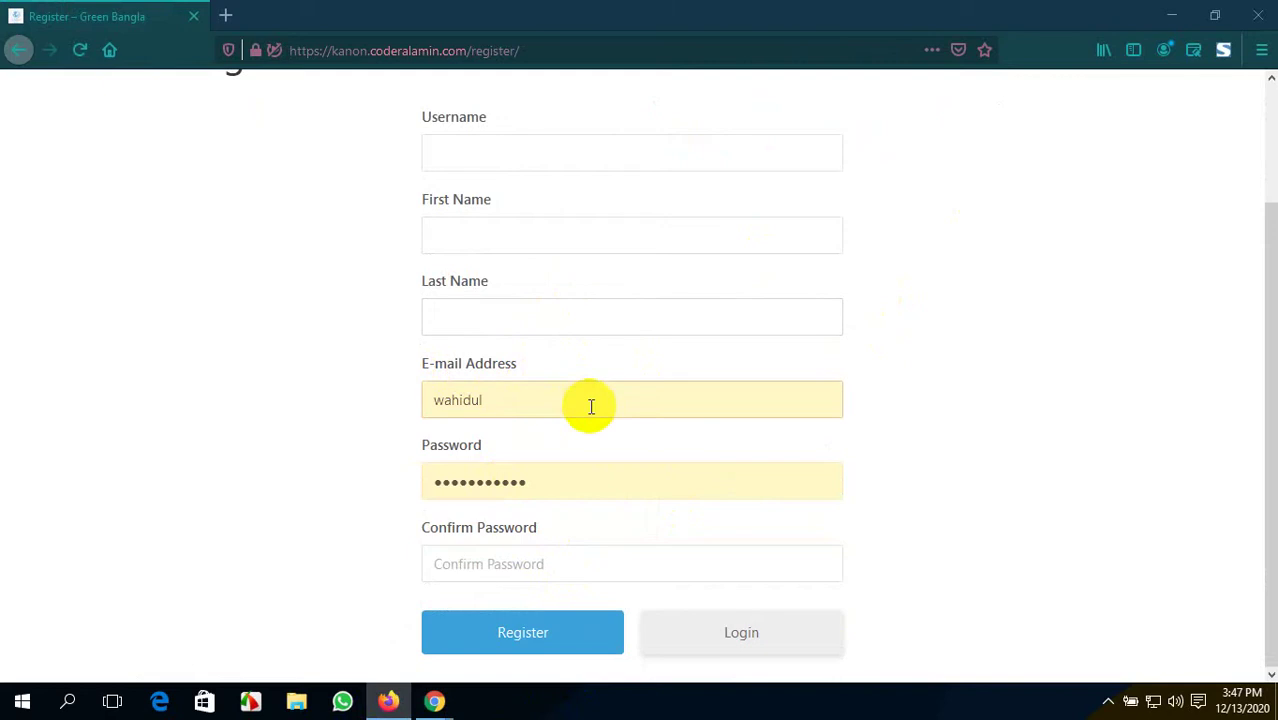
# - Switch back to Chrome and place the cursor in the Blocked Email Addresses field of the Ultimate Member settings
pyautogui.moveTo(436, 697)
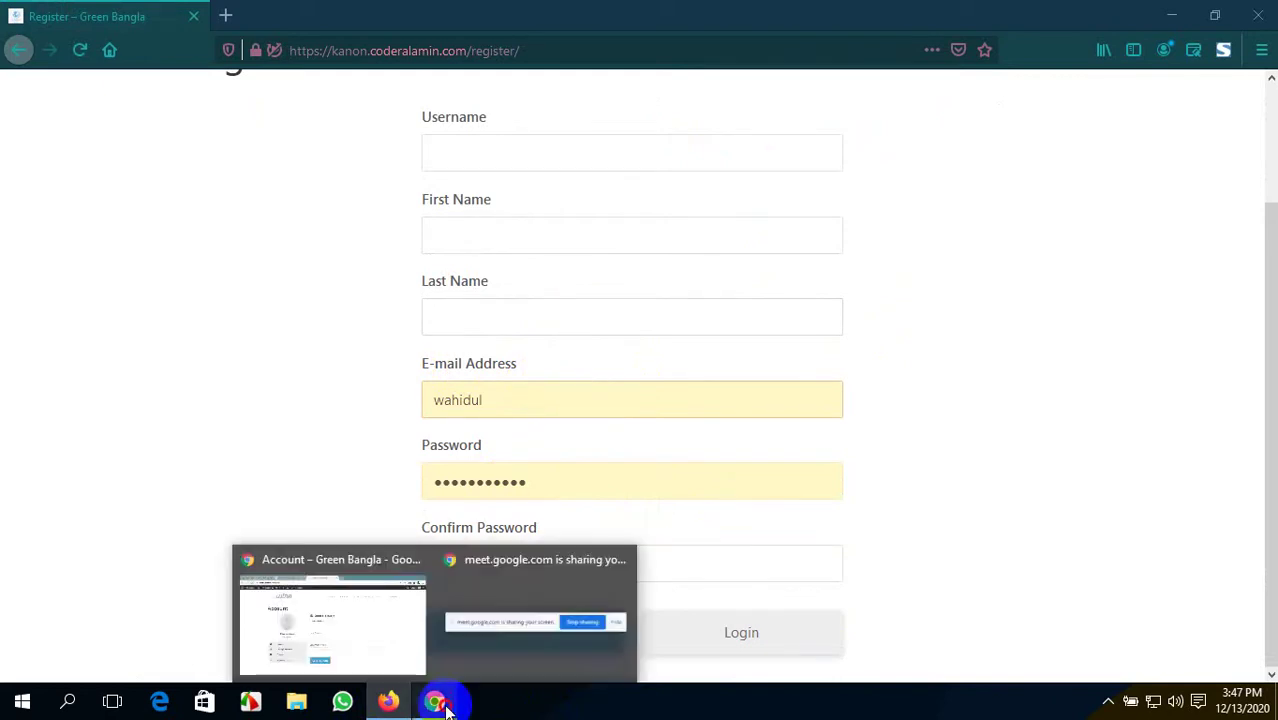
pyautogui.click(377, 610)
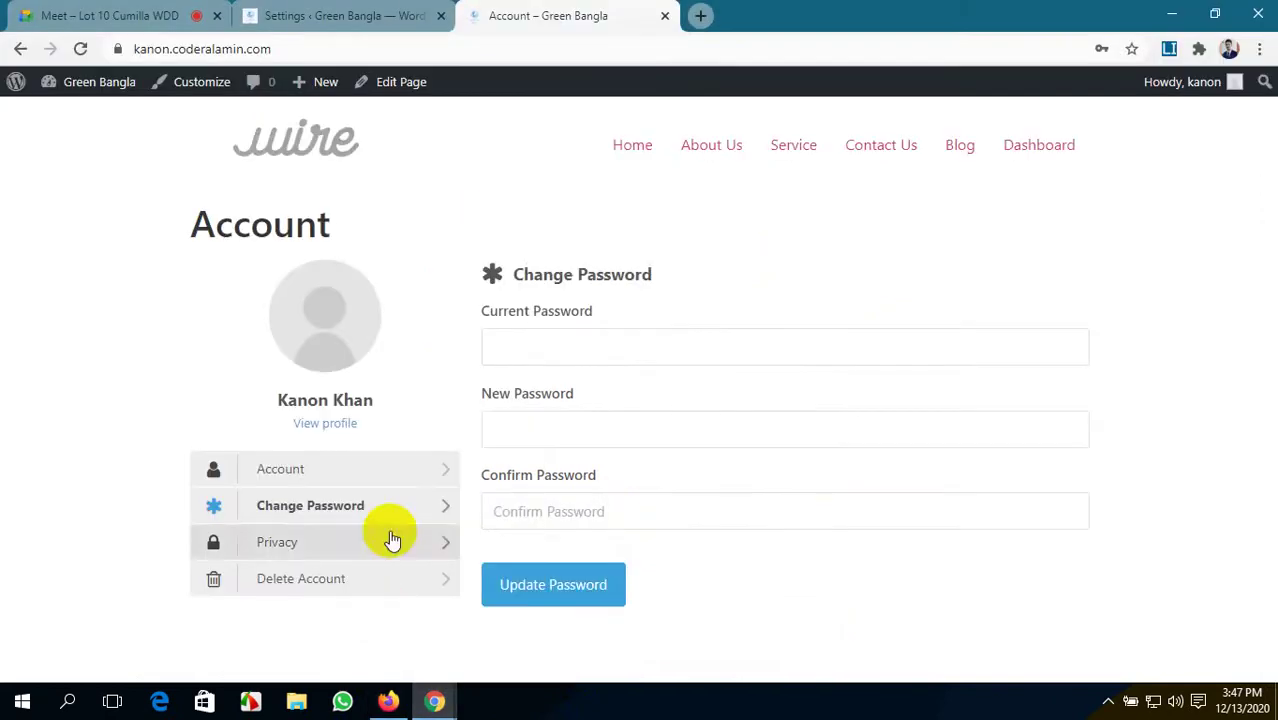
pyautogui.click(340, 16)
pyautogui.click(12, 14)
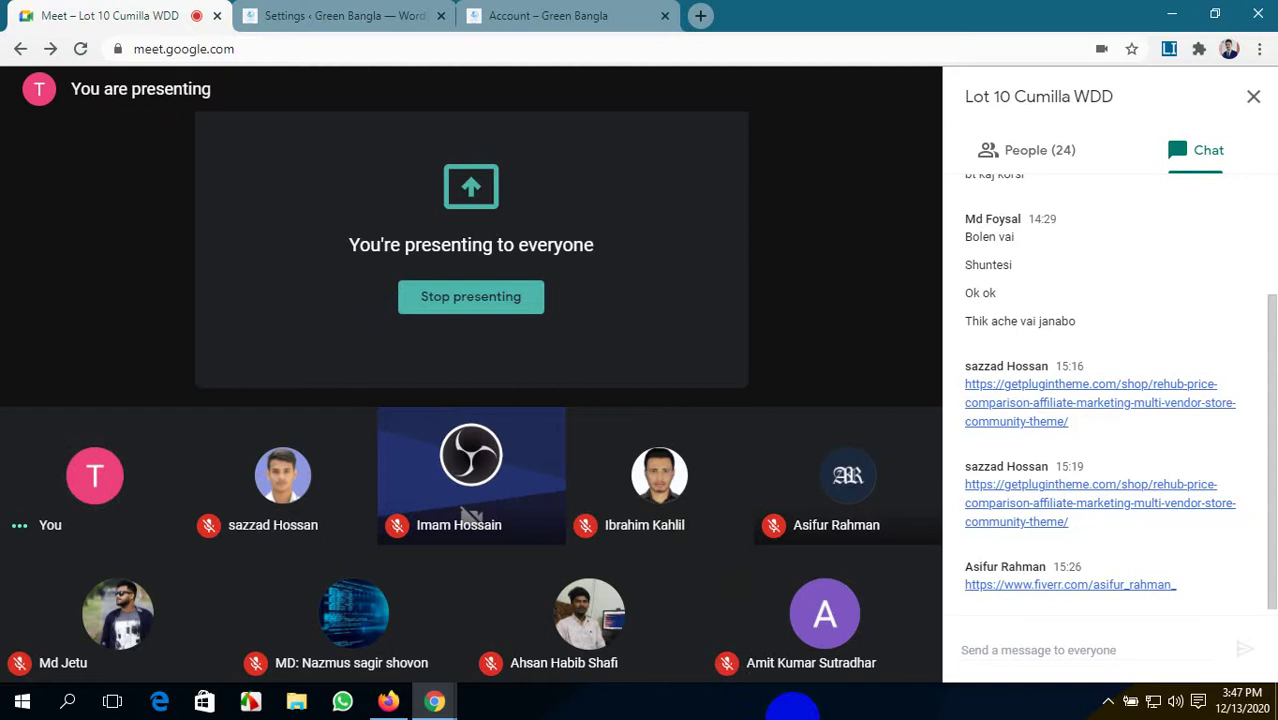
pyautogui.click(347, 8)
pyautogui.click(574, 368)
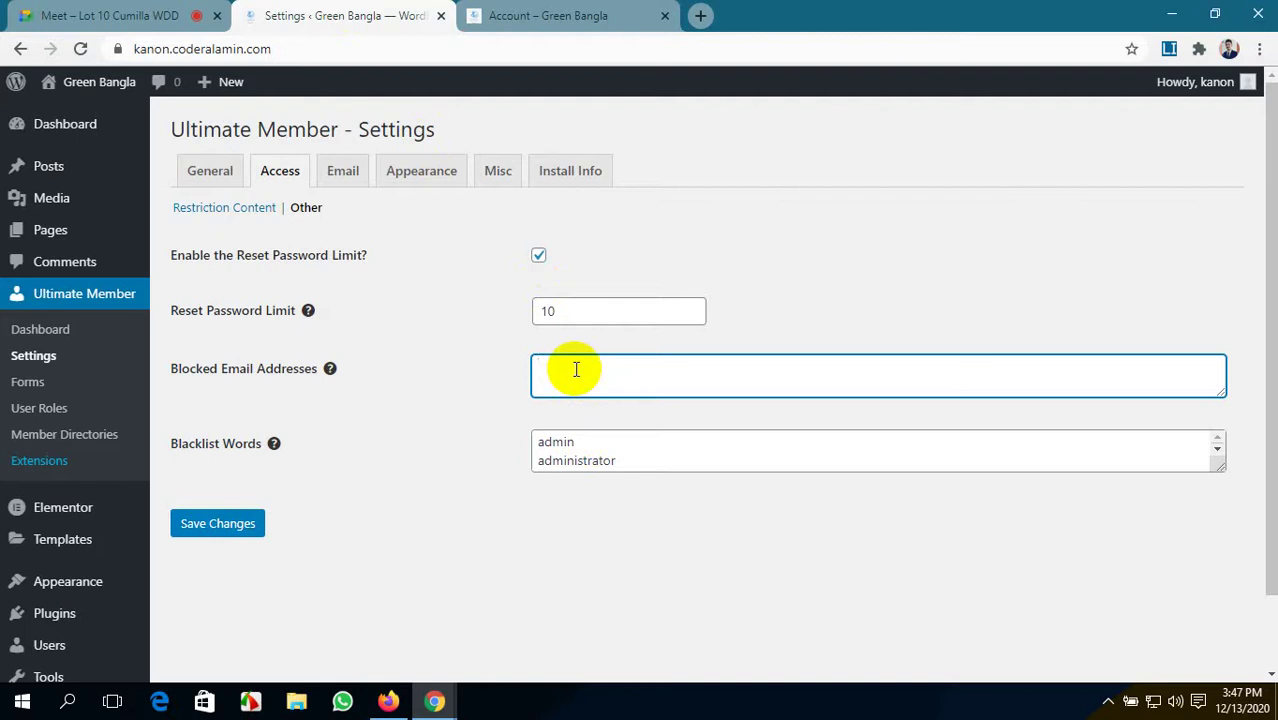
# - Switch to the Google Meet call and look through its list of participants
pyautogui.click(75, 12)
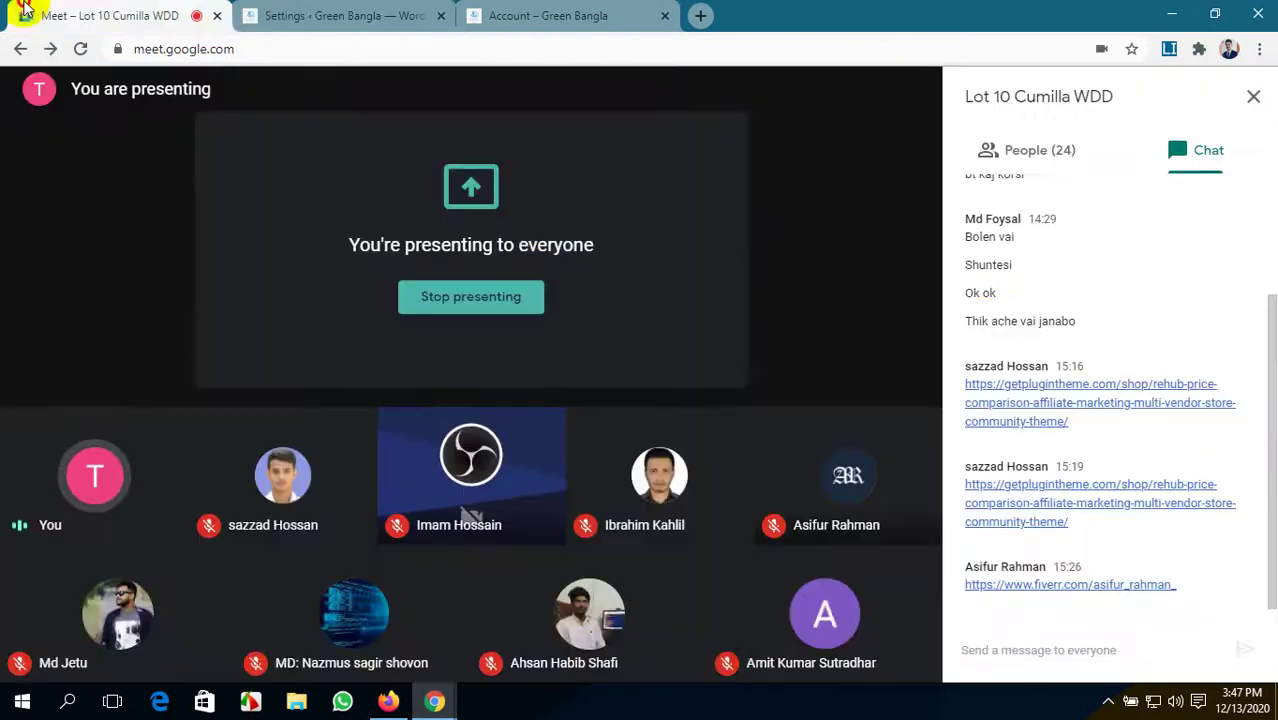
pyautogui.click(1034, 172)
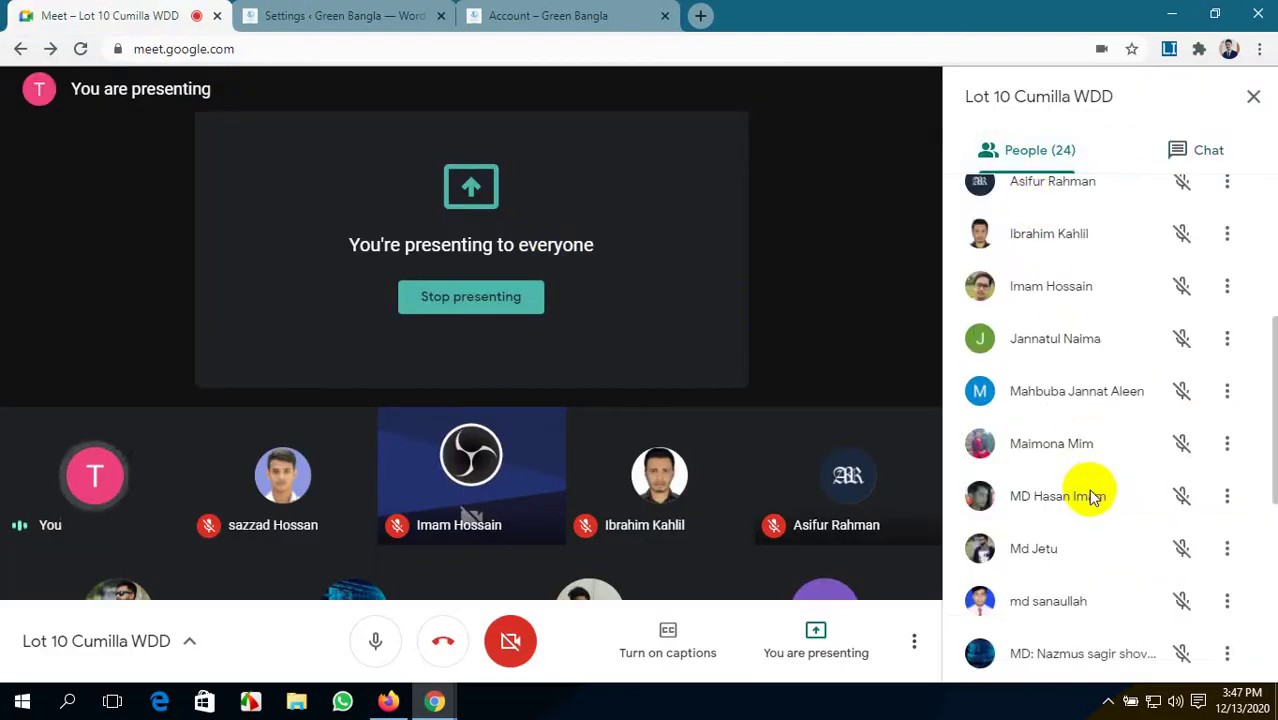
pyautogui.scroll(3, 1083, 500)
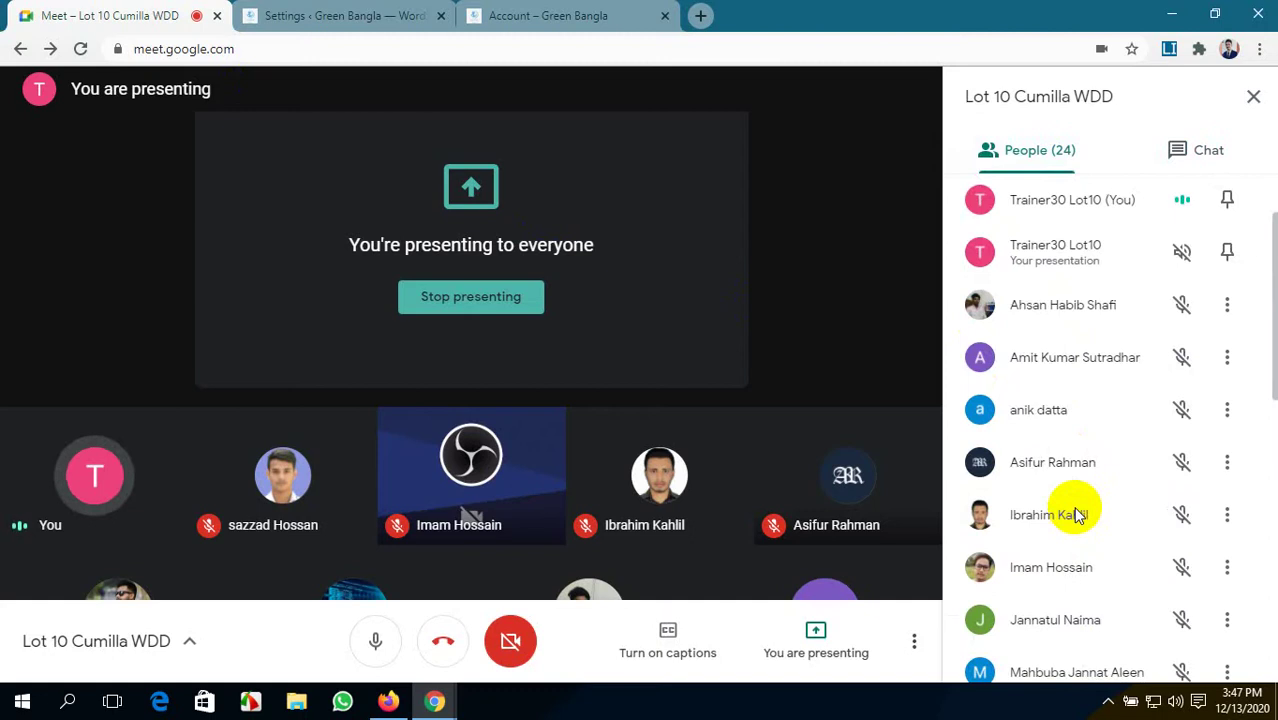
pyautogui.click(575, 12)
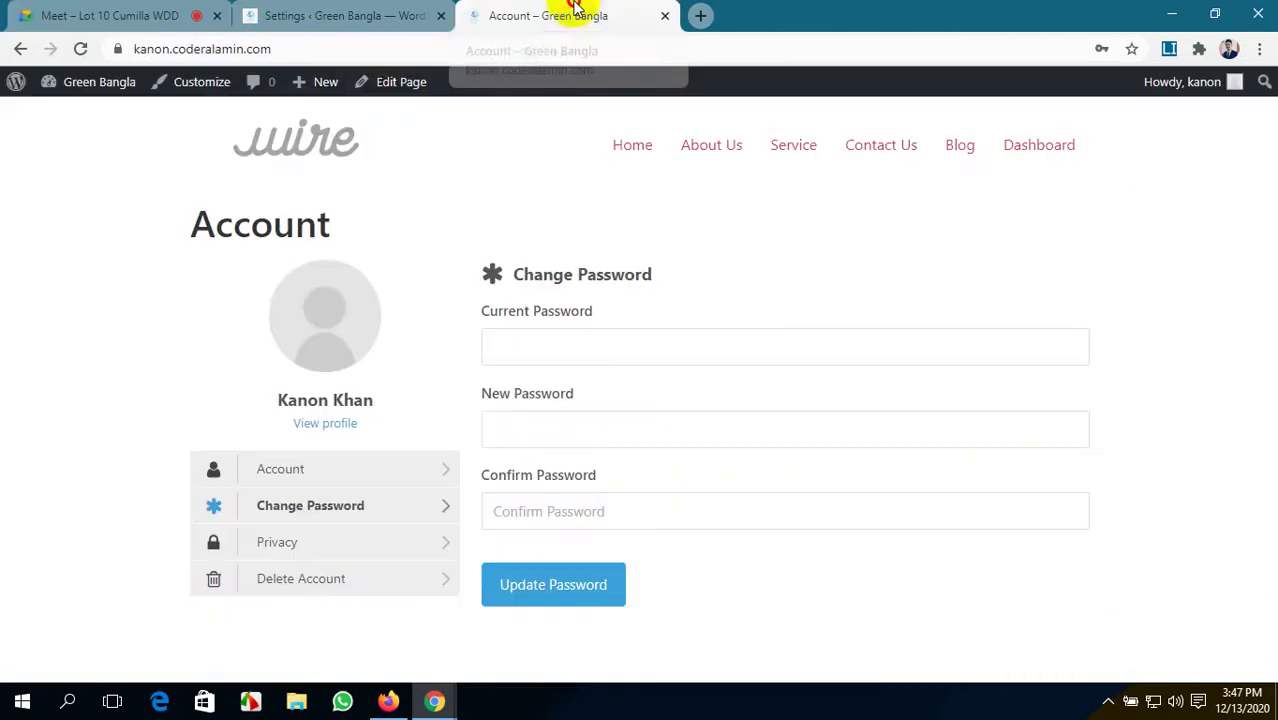
# - Return to the Ultimate Member settings and add an empty line after "administrator" in the Blacklist Words
pyautogui.click(350, 17)
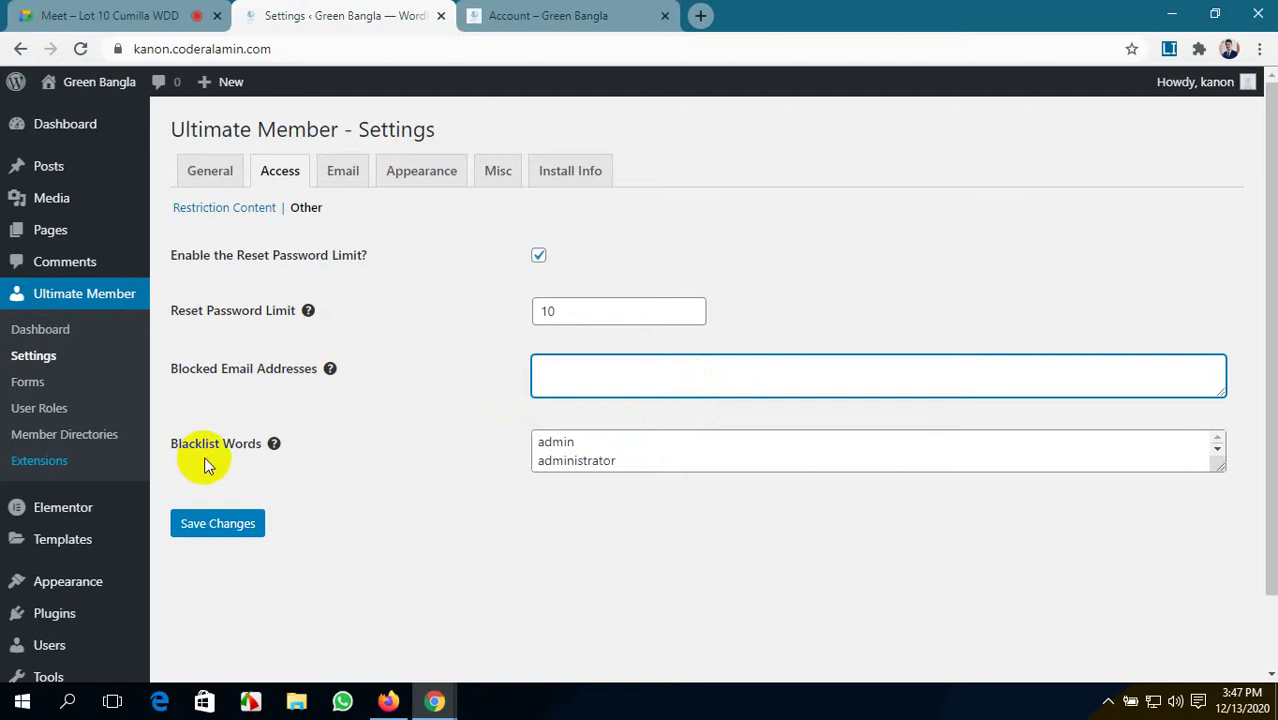
pyautogui.click(566, 450)
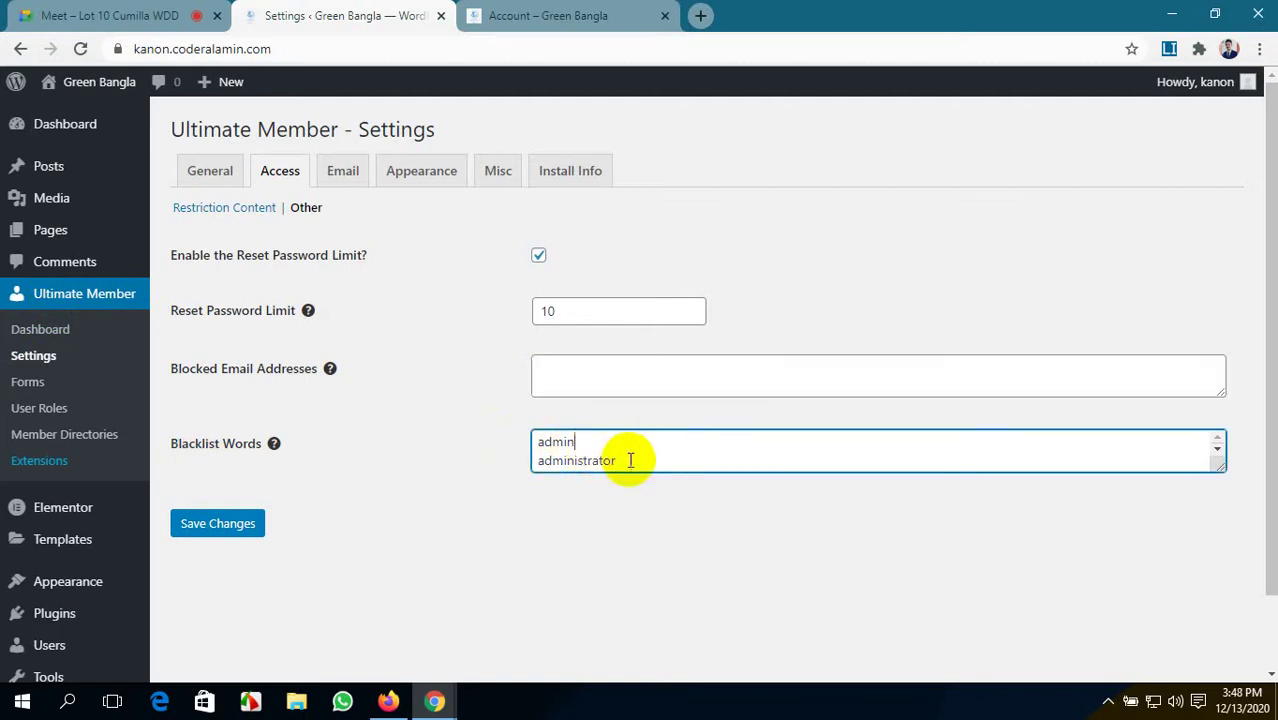
pyautogui.click(630, 466)
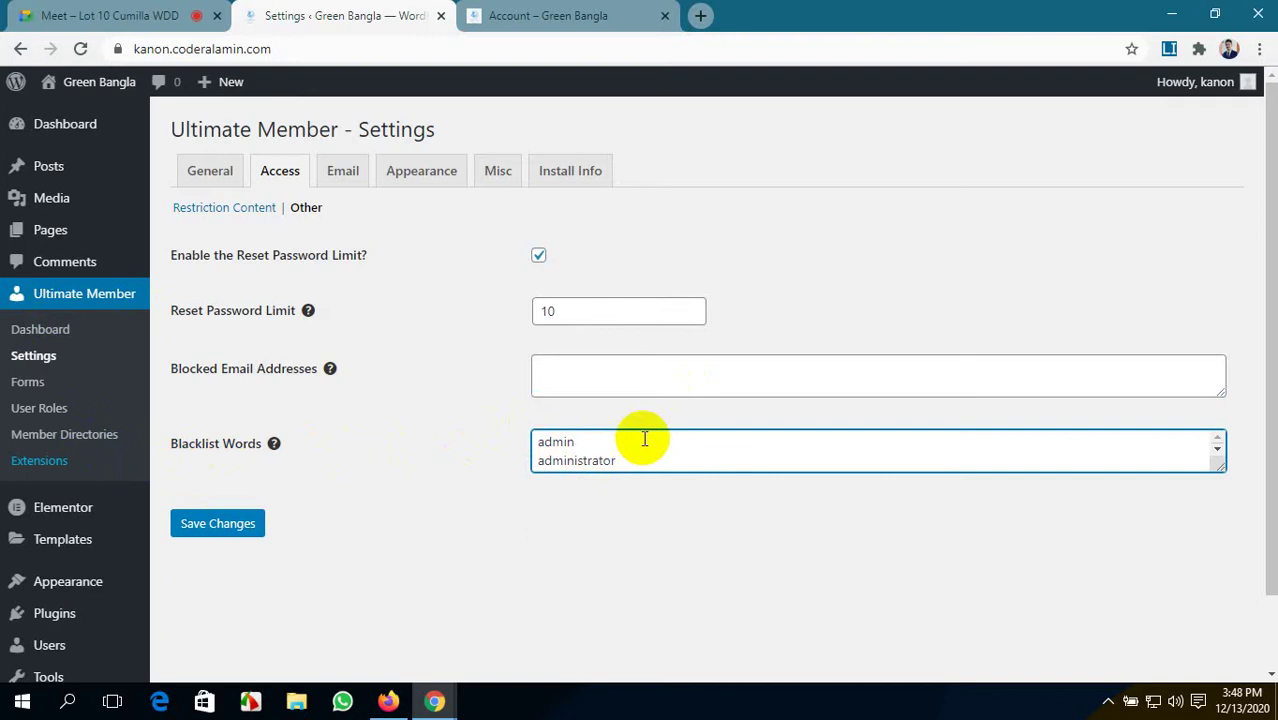
pyautogui.press('Return')
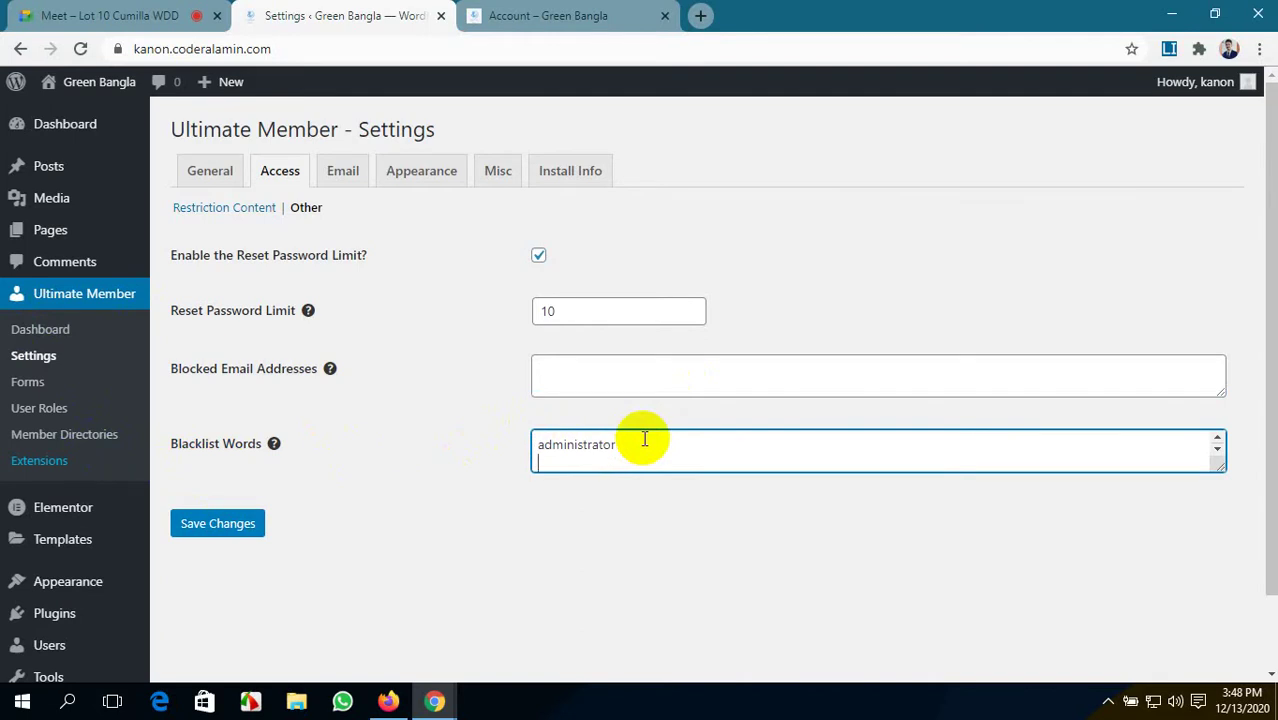
# - Examine all the entries in the Blacklist Words list
pyautogui.scroll(-5, 644, 440)
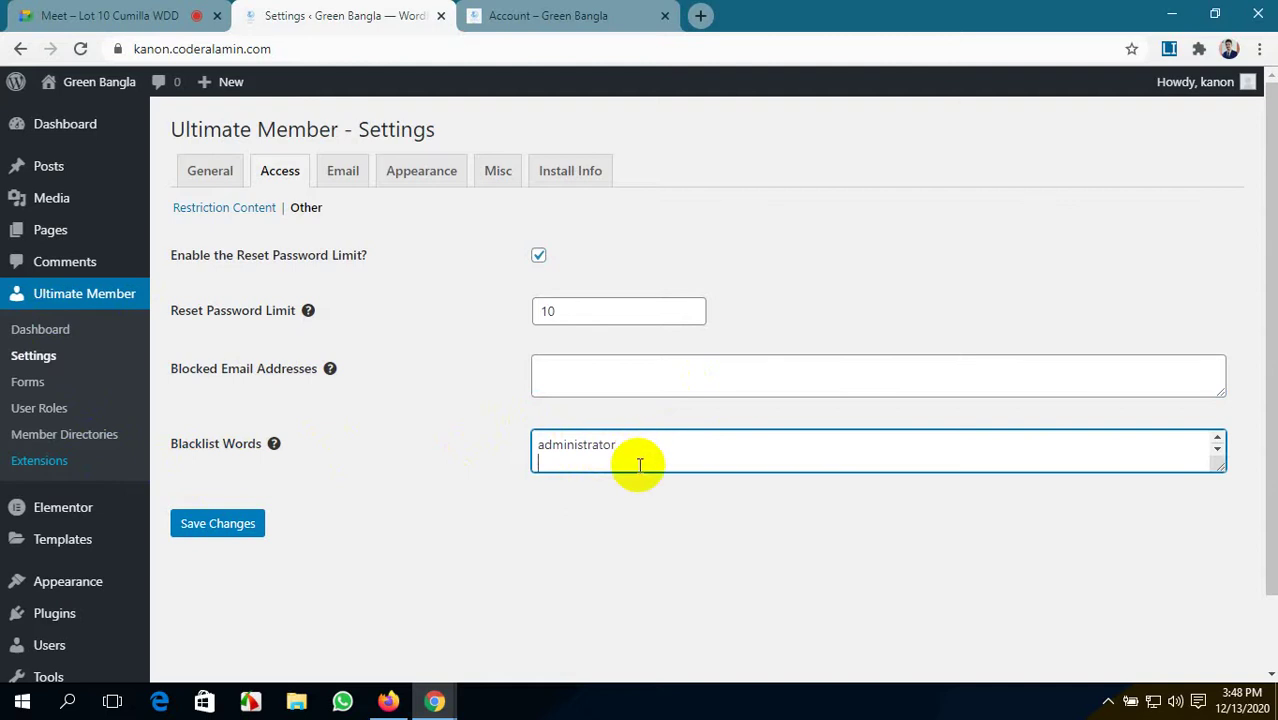
pyautogui.scroll(5, 653, 355)
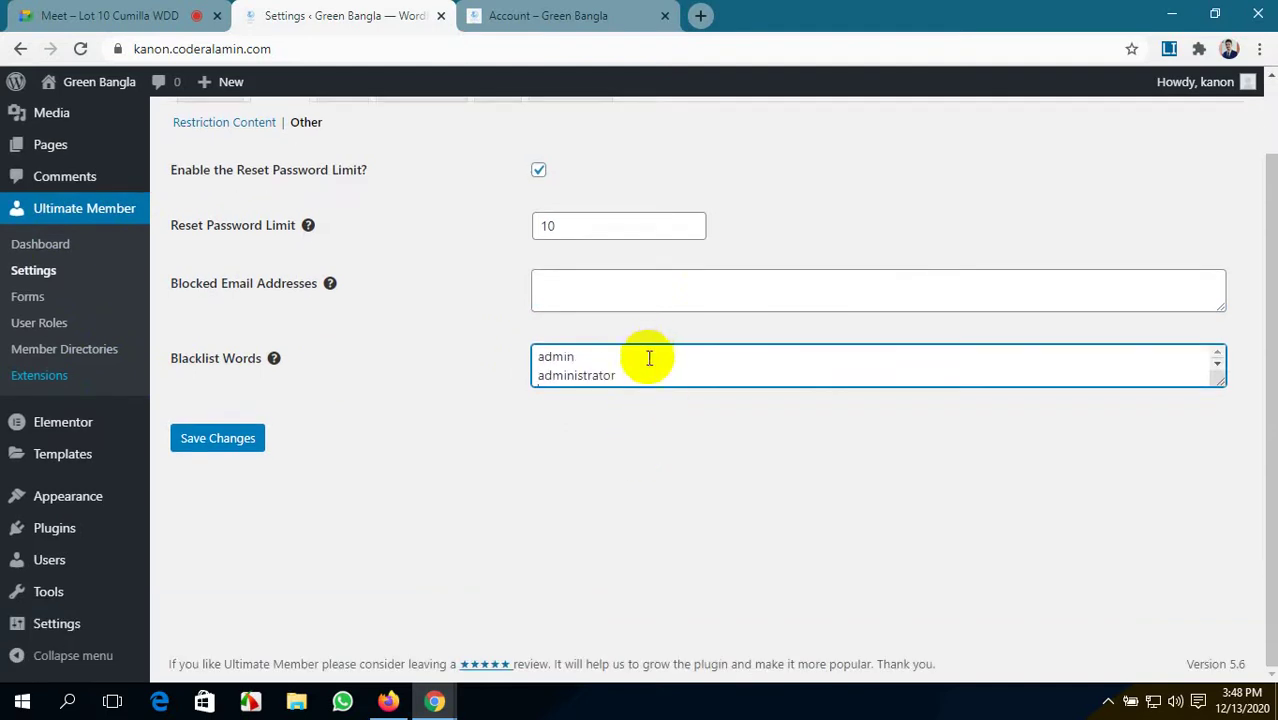
pyautogui.scroll(-3, 650, 357)
pyautogui.scroll(-2, 607, 357)
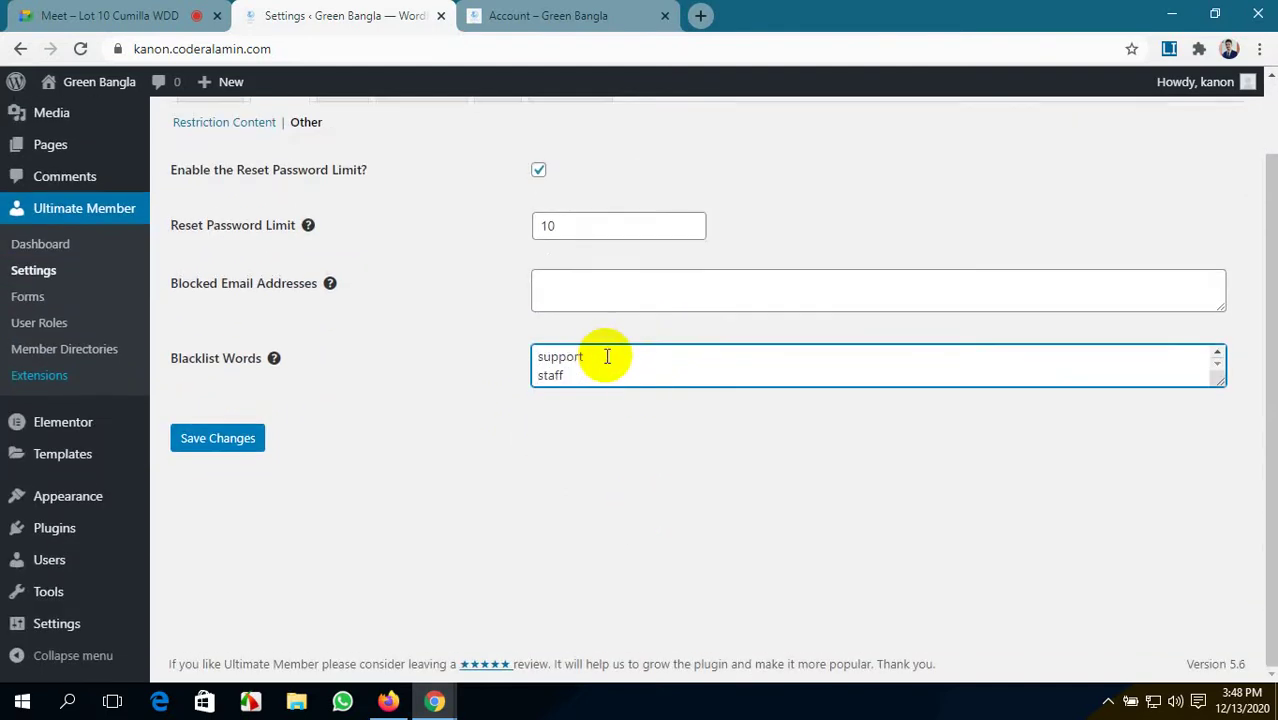
pyautogui.scroll(2, 607, 357)
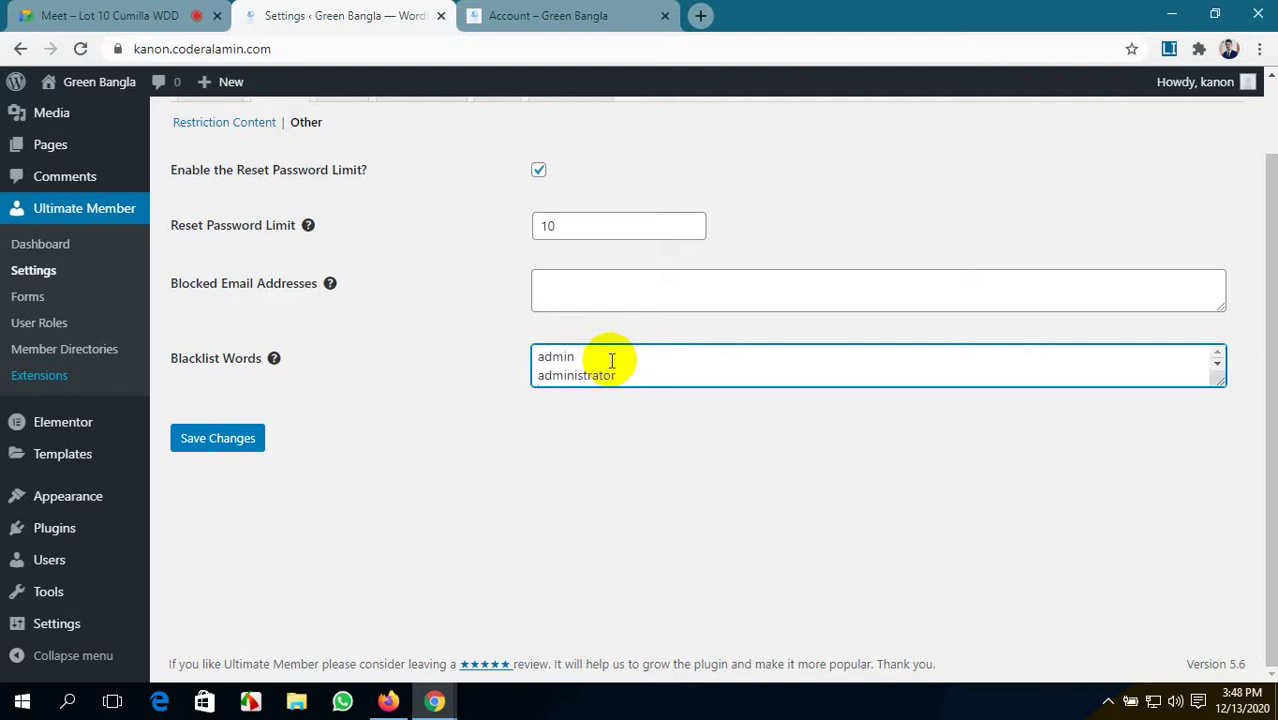
pyautogui.scroll(-2, 620, 359)
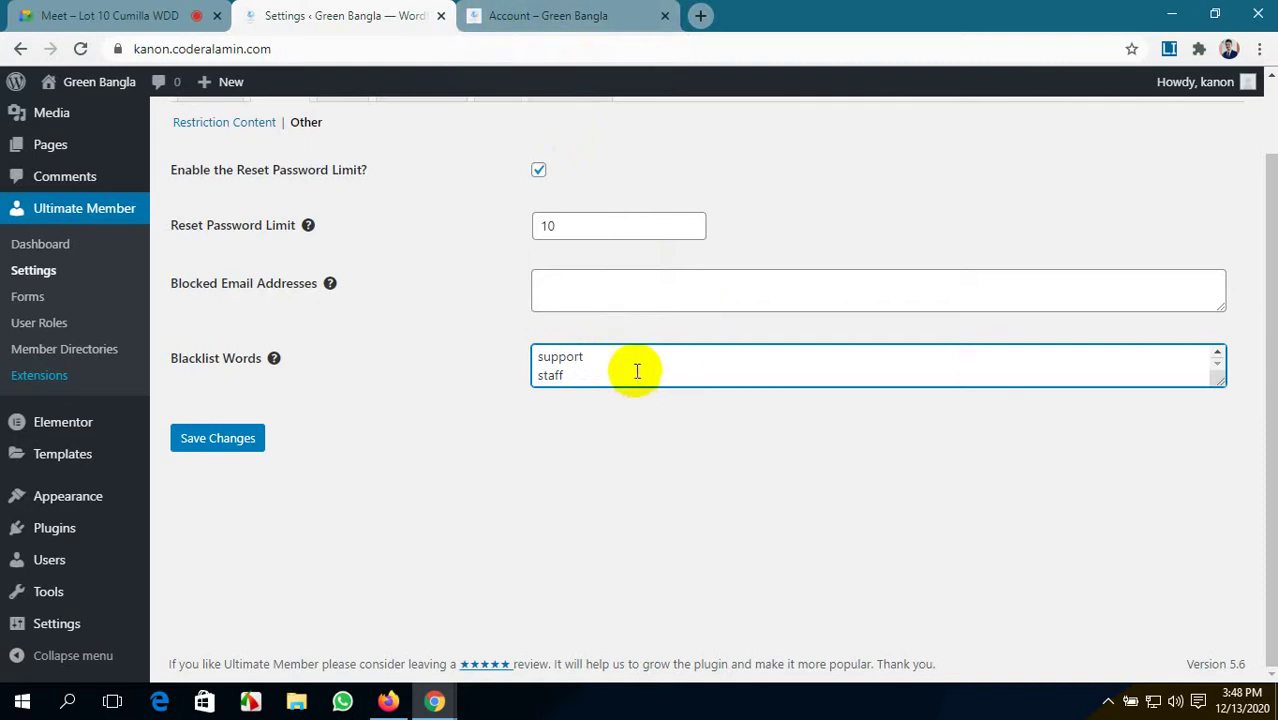
pyautogui.scroll(2, 632, 360)
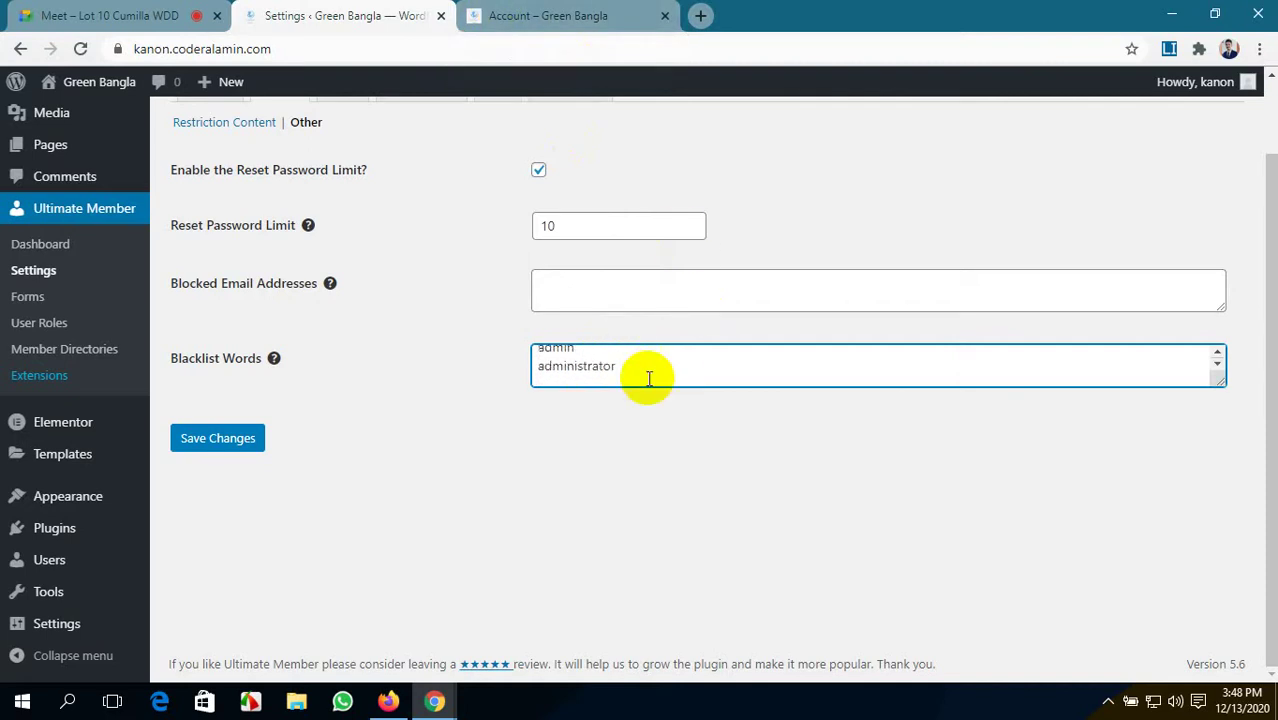
# - Check the Google Meet call briefly and save the changes to the Ultimate Member access settings
pyautogui.click(40, 12)
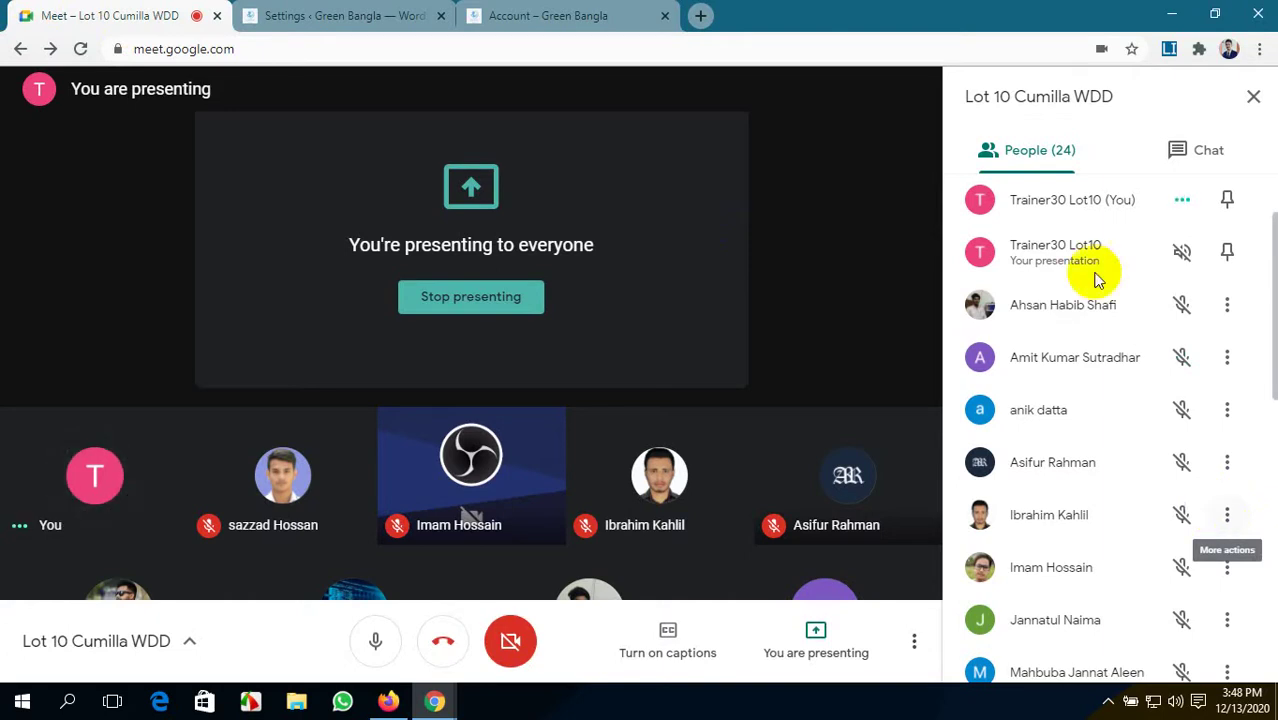
pyautogui.click(410, 10)
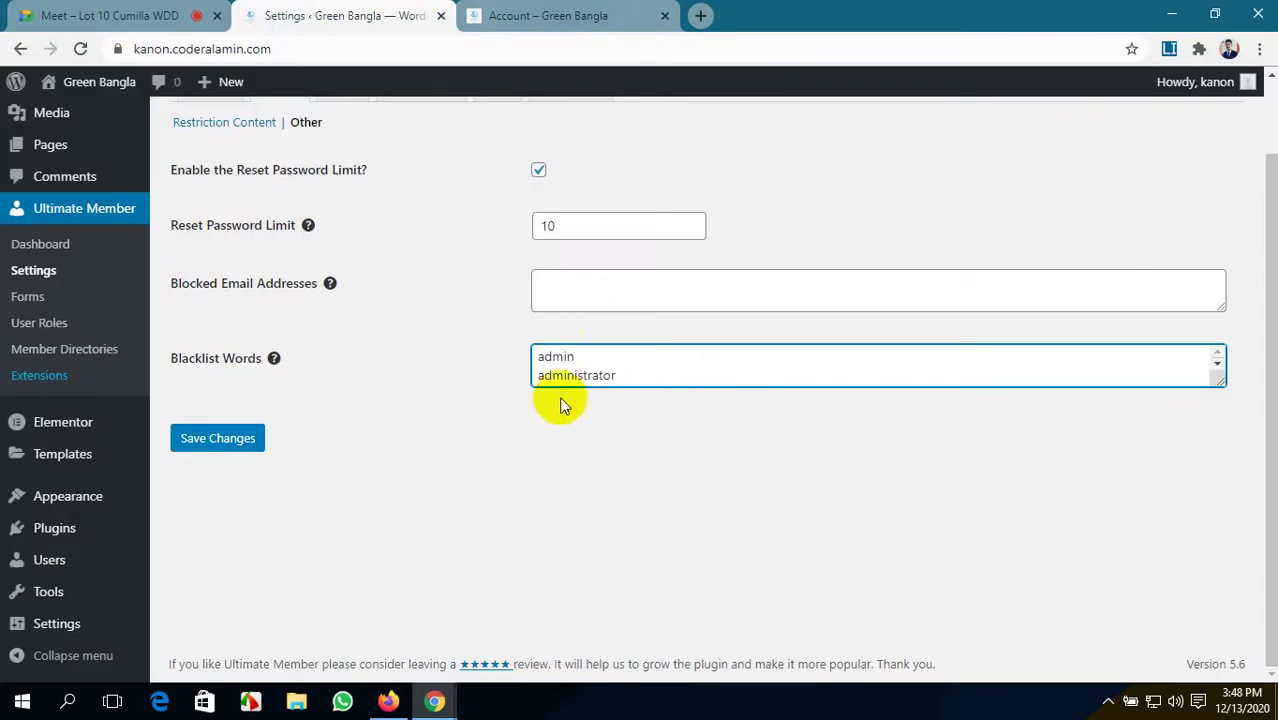
pyautogui.scroll(-2, 581, 355)
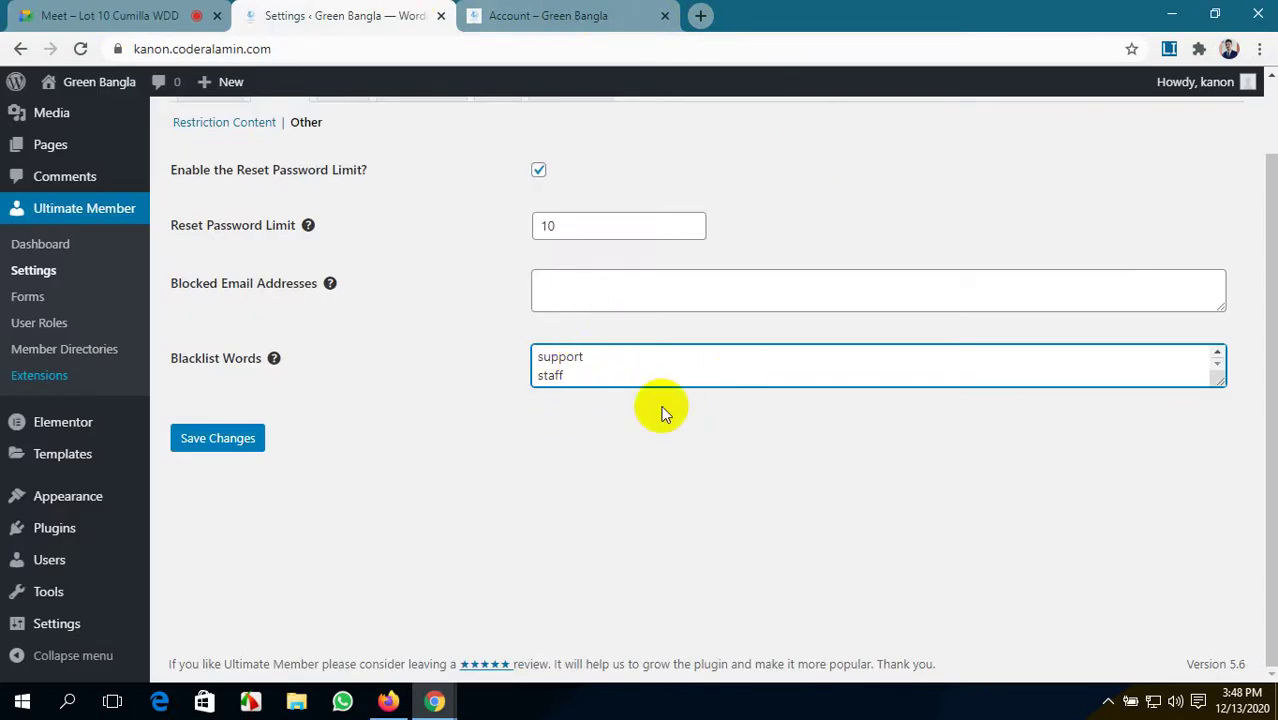
pyautogui.click(229, 455)
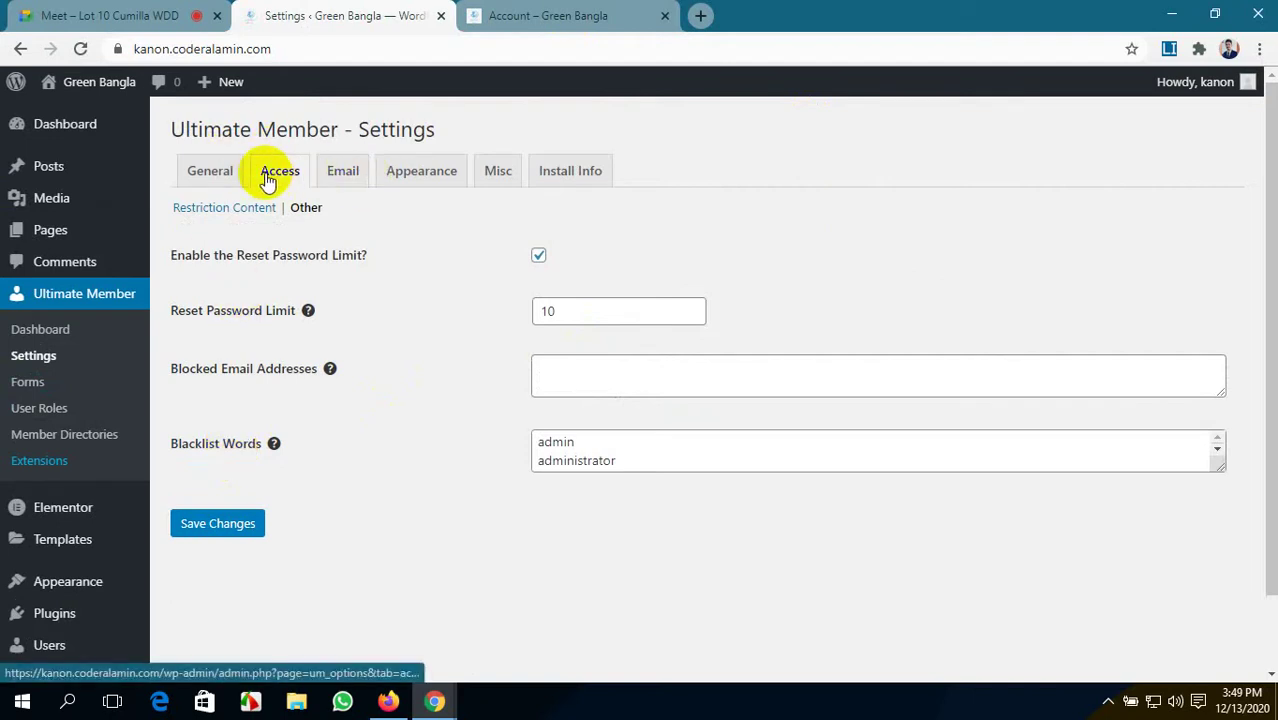
# - Open the Ultimate Member email settings and review the notification list and the sender options
pyautogui.click(357, 175)
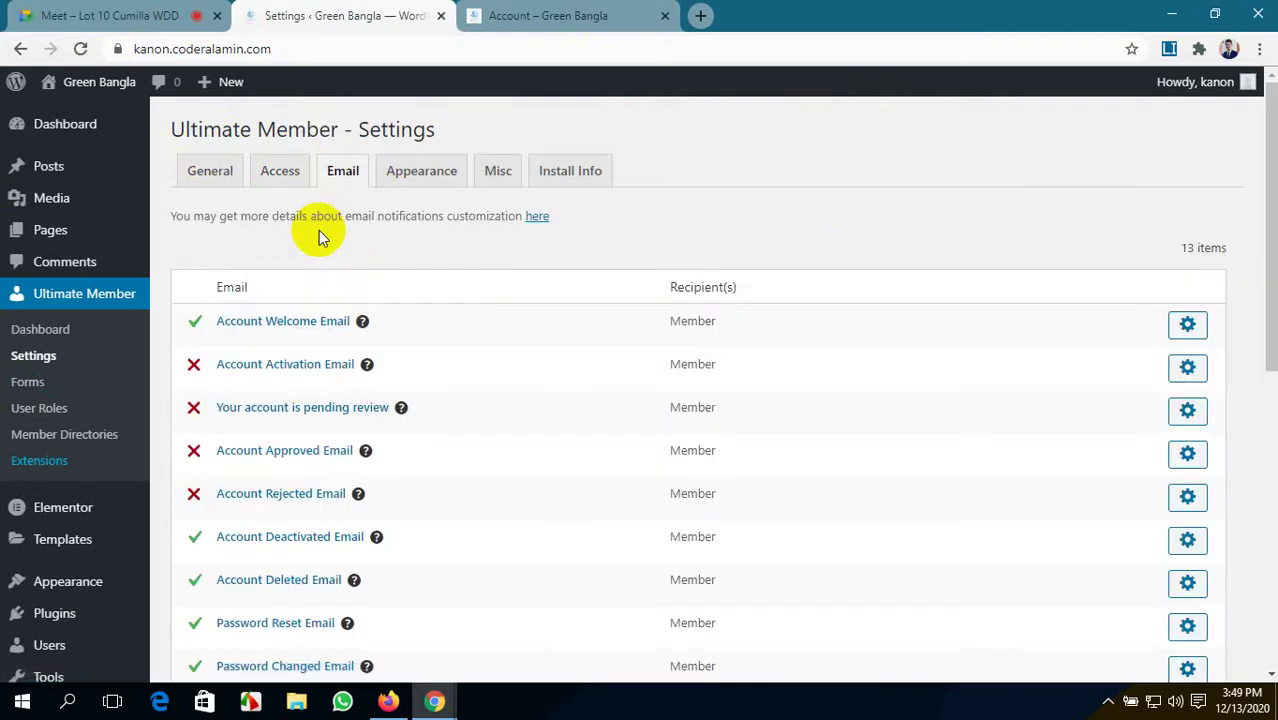
pyautogui.scroll(-6, 530, 535)
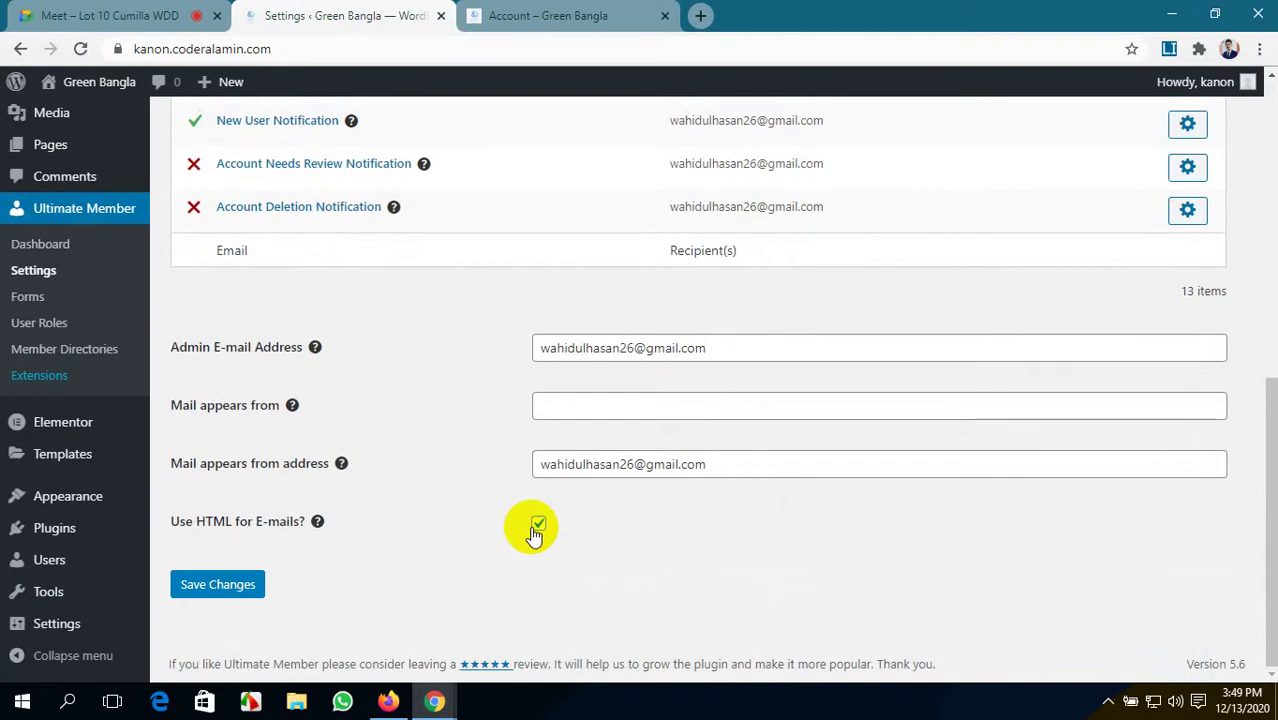
pyautogui.scroll(8, 533, 535)
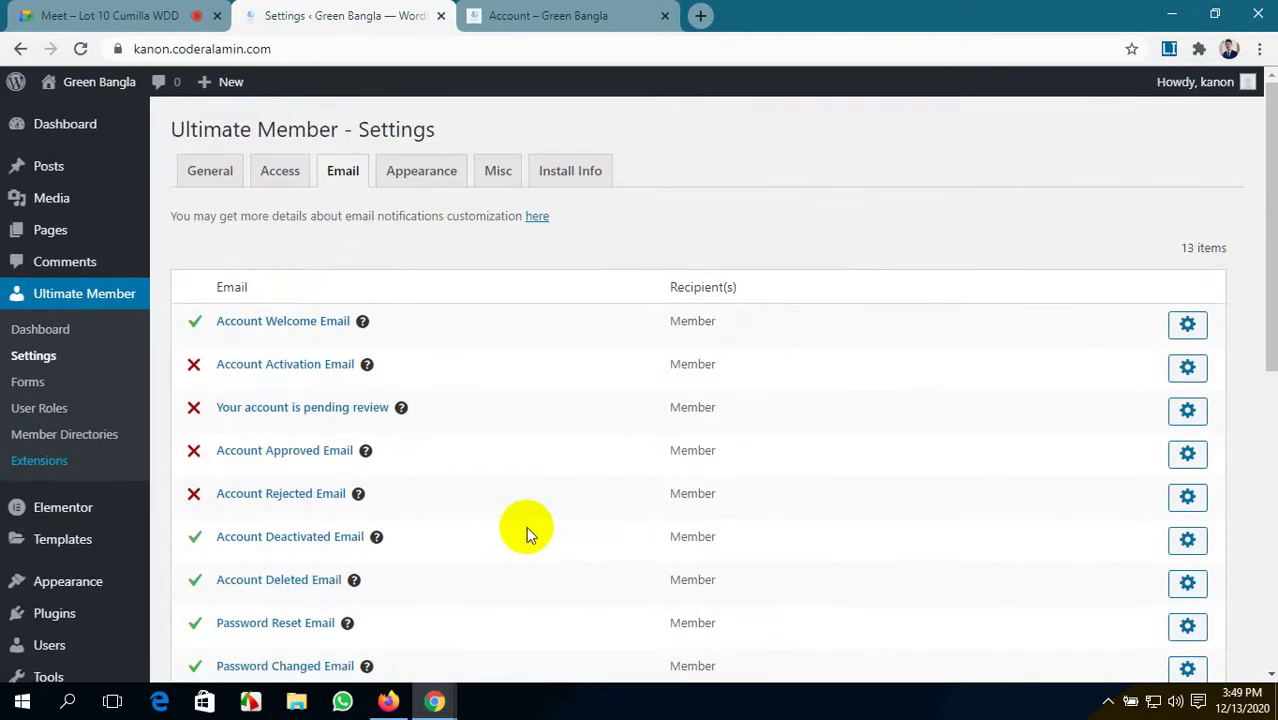
pyautogui.scroll(-3, 510, 510)
pyautogui.scroll(2, 503, 493)
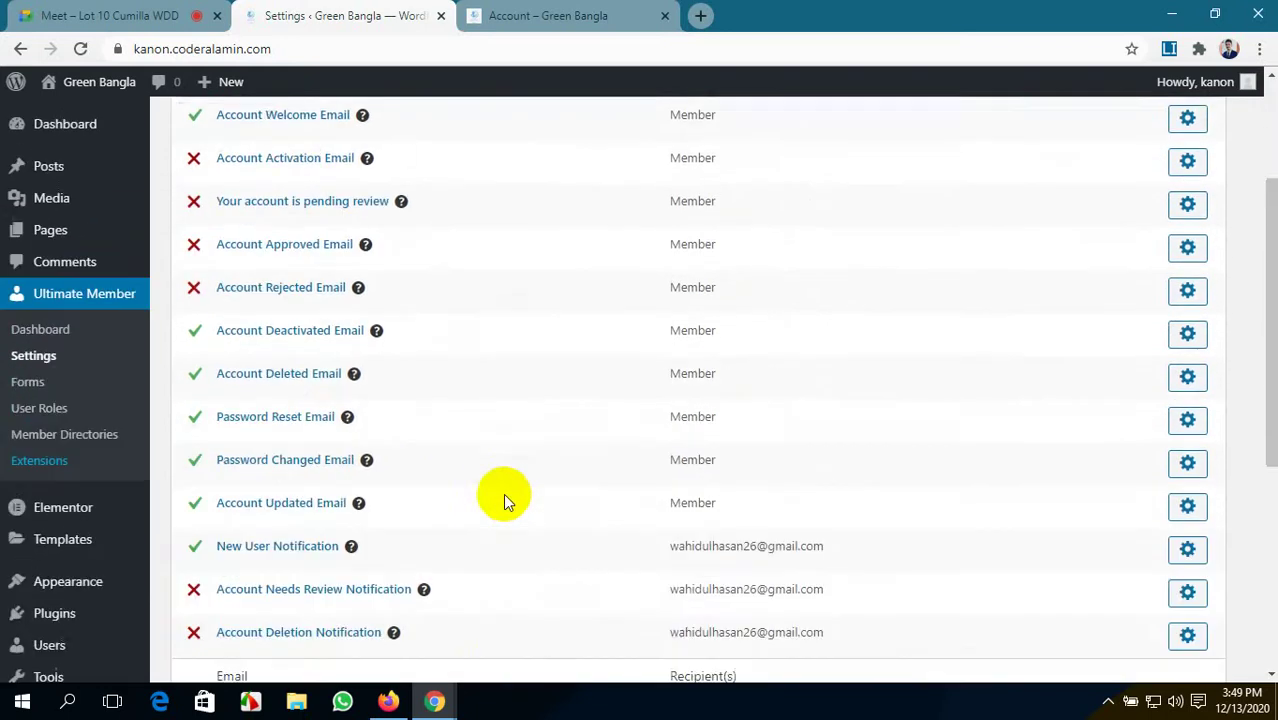
# - Open the Ultimate Member appearance settings for profiles and check the available Profile Default Template options
pyautogui.scroll(1, 430, 350)
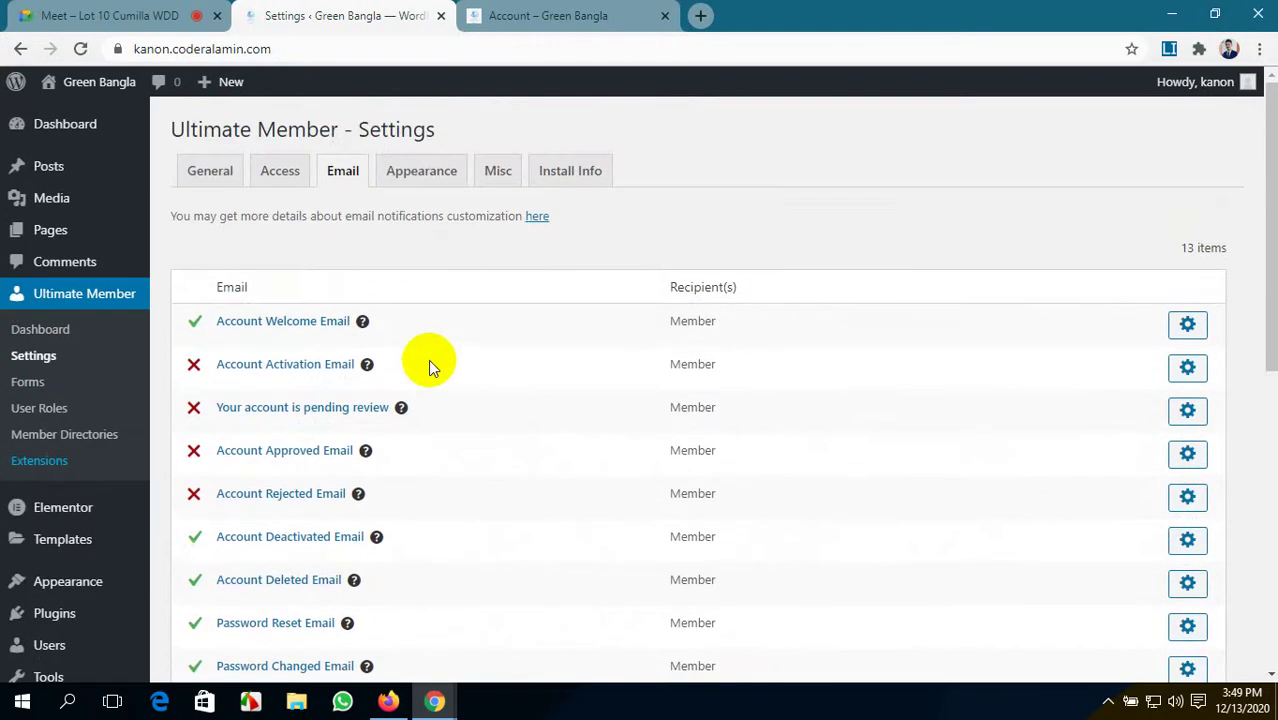
pyautogui.click(437, 184)
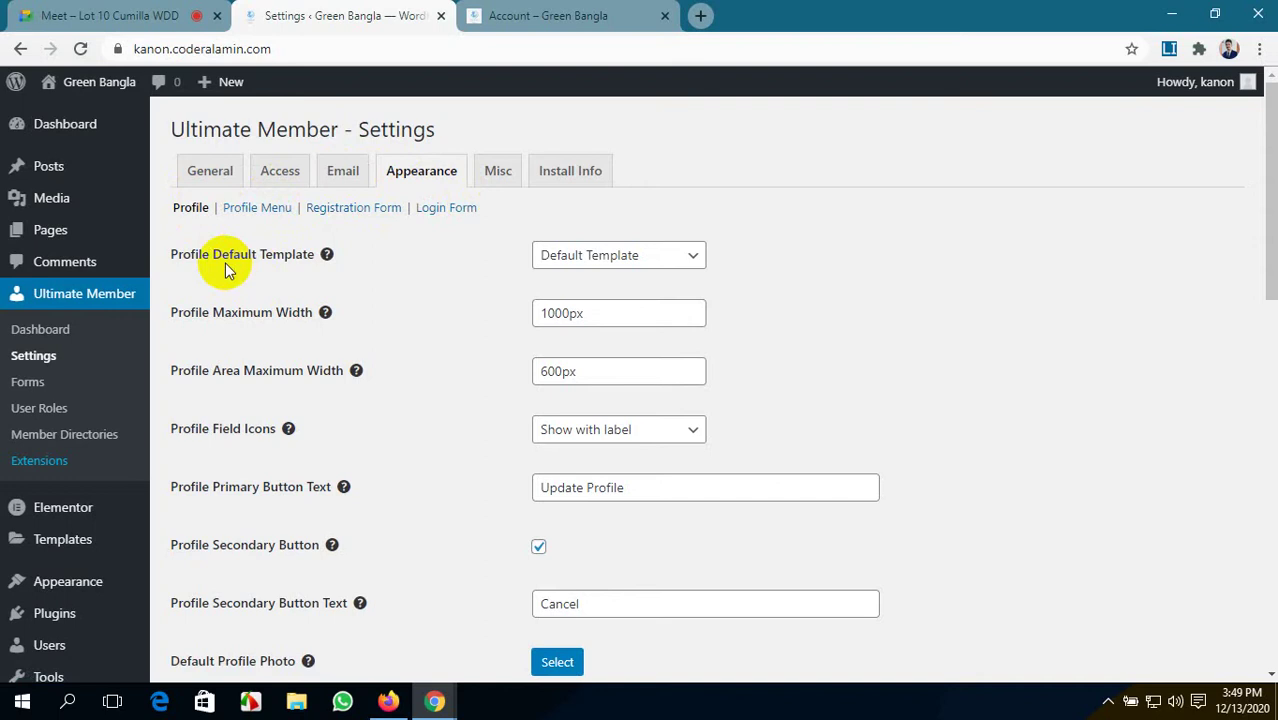
pyautogui.click(662, 256)
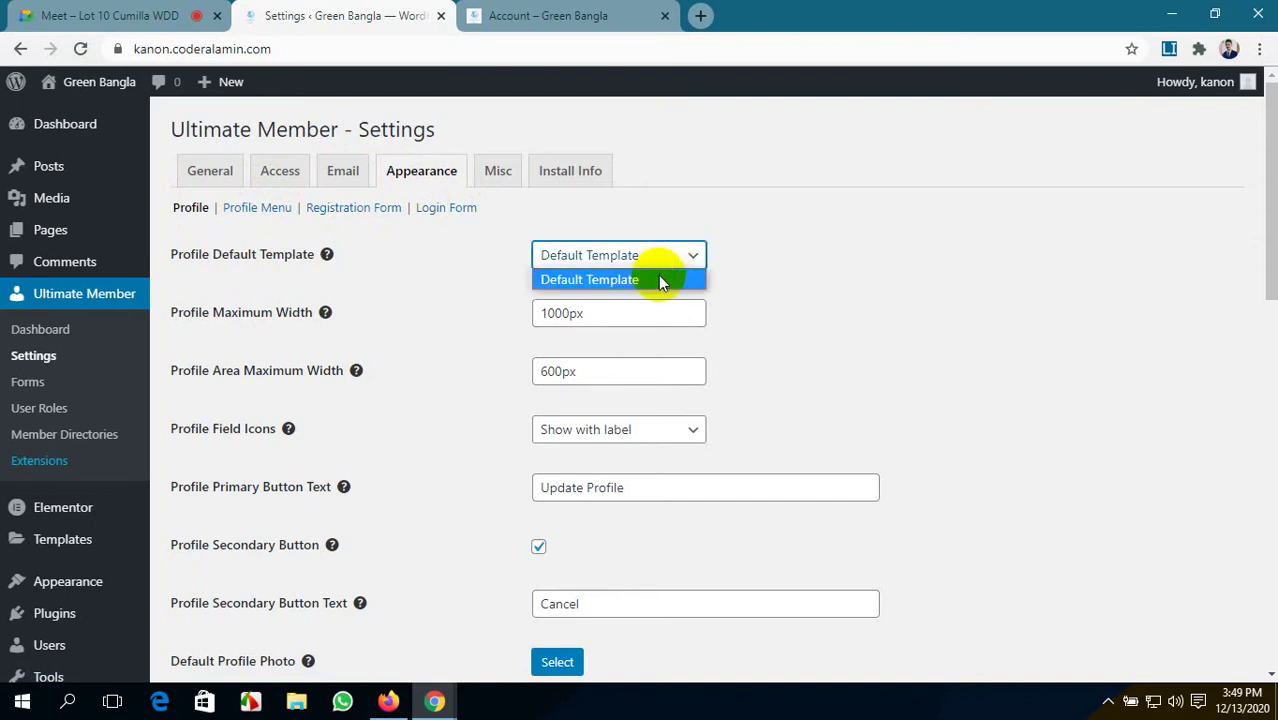
pyautogui.click(660, 280)
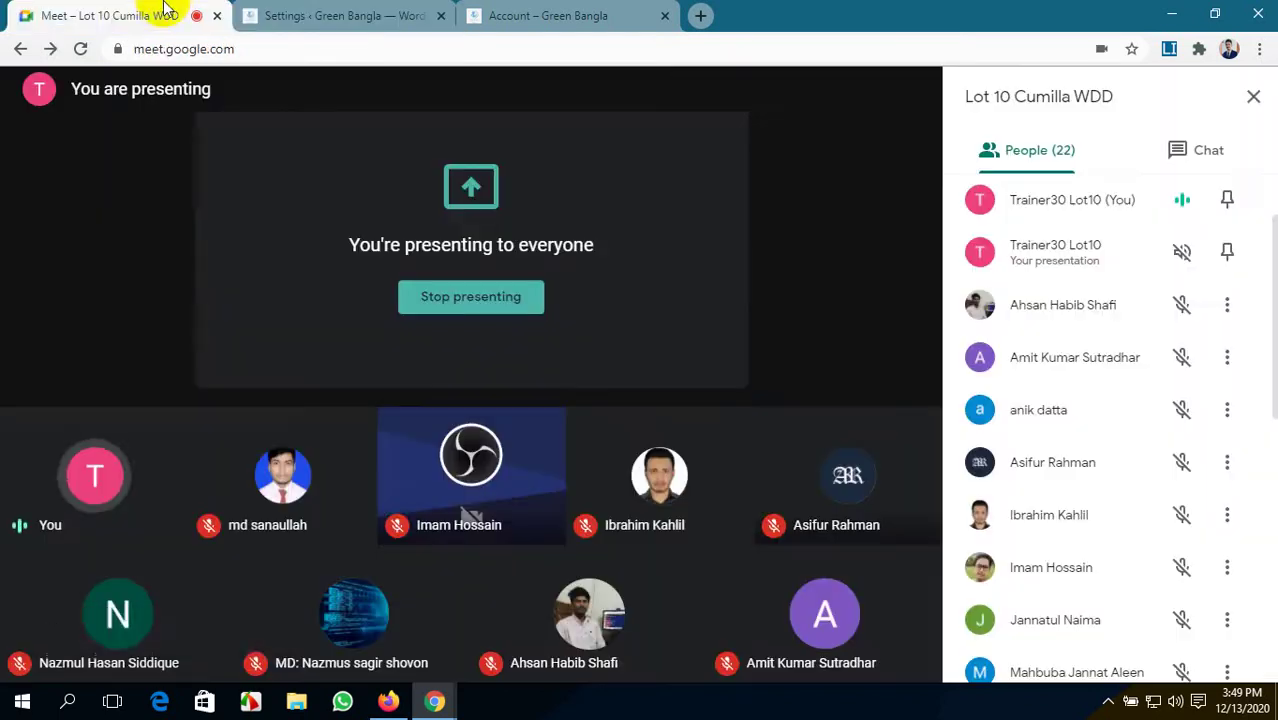
# - Check the Google Meet call and the site's Account page briefly, and return to the profile appearance settings
pyautogui.click(168, 12)
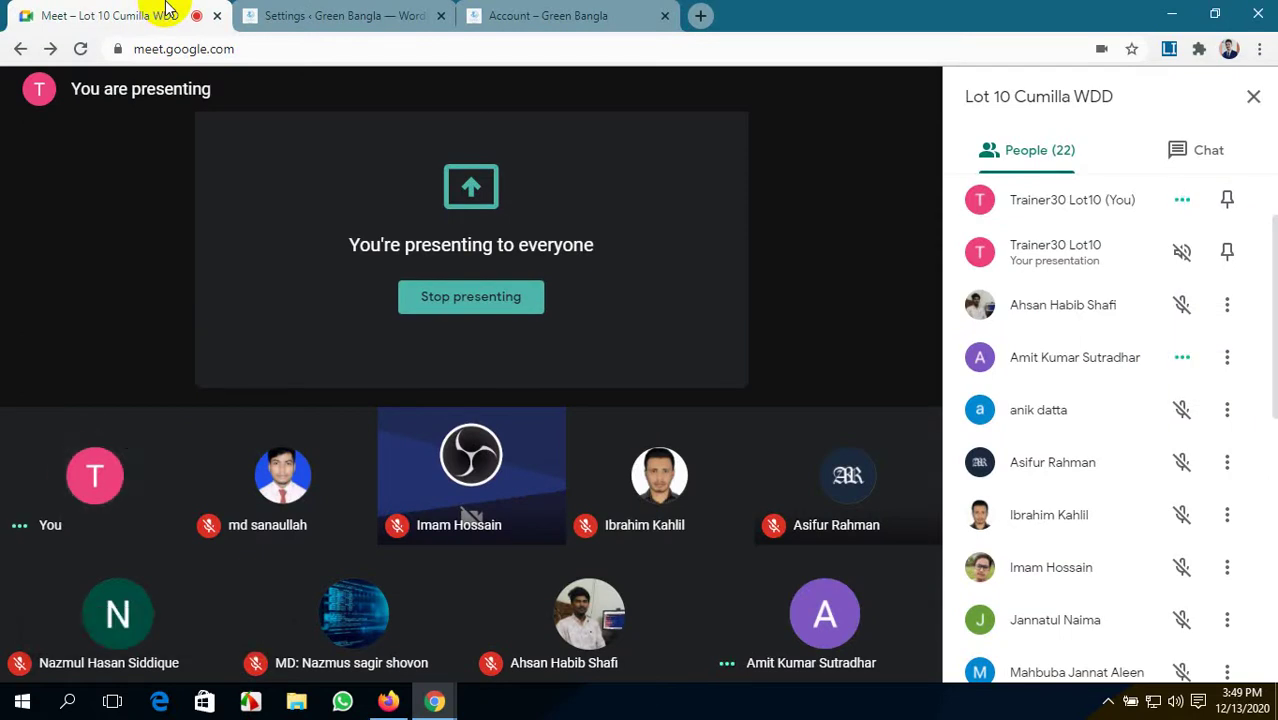
pyautogui.click(400, 12)
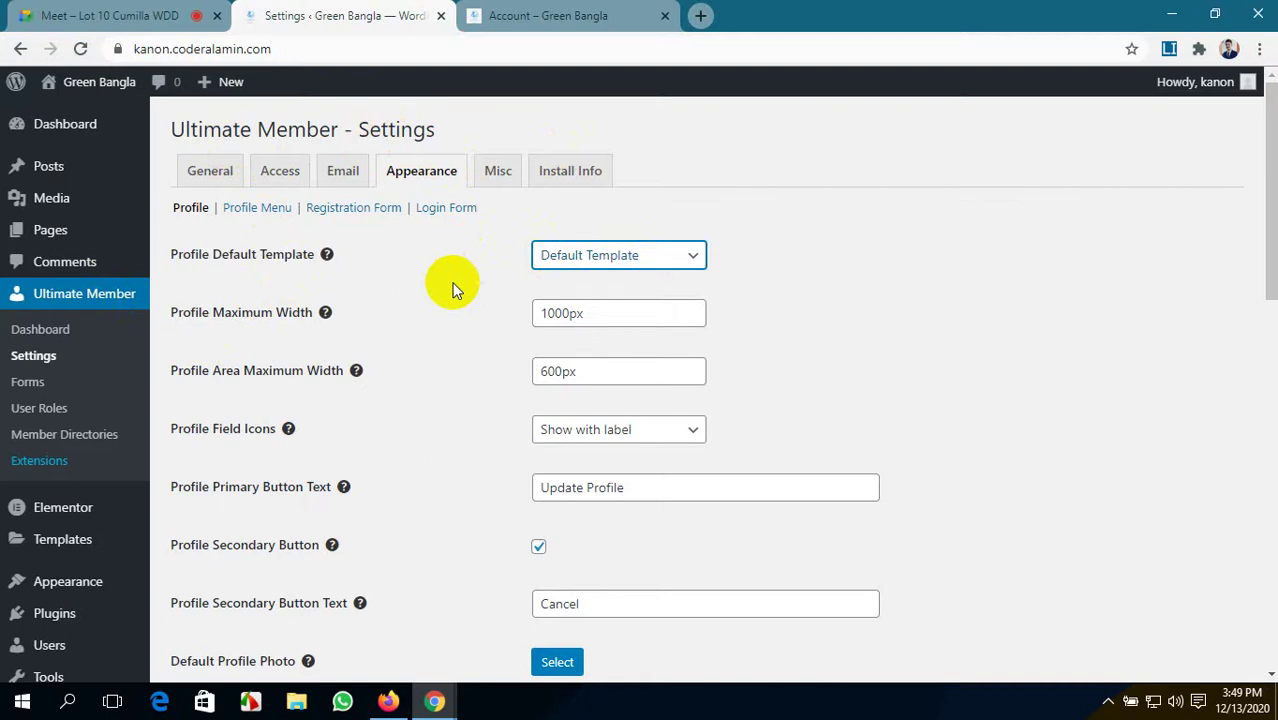
pyautogui.click(630, 14)
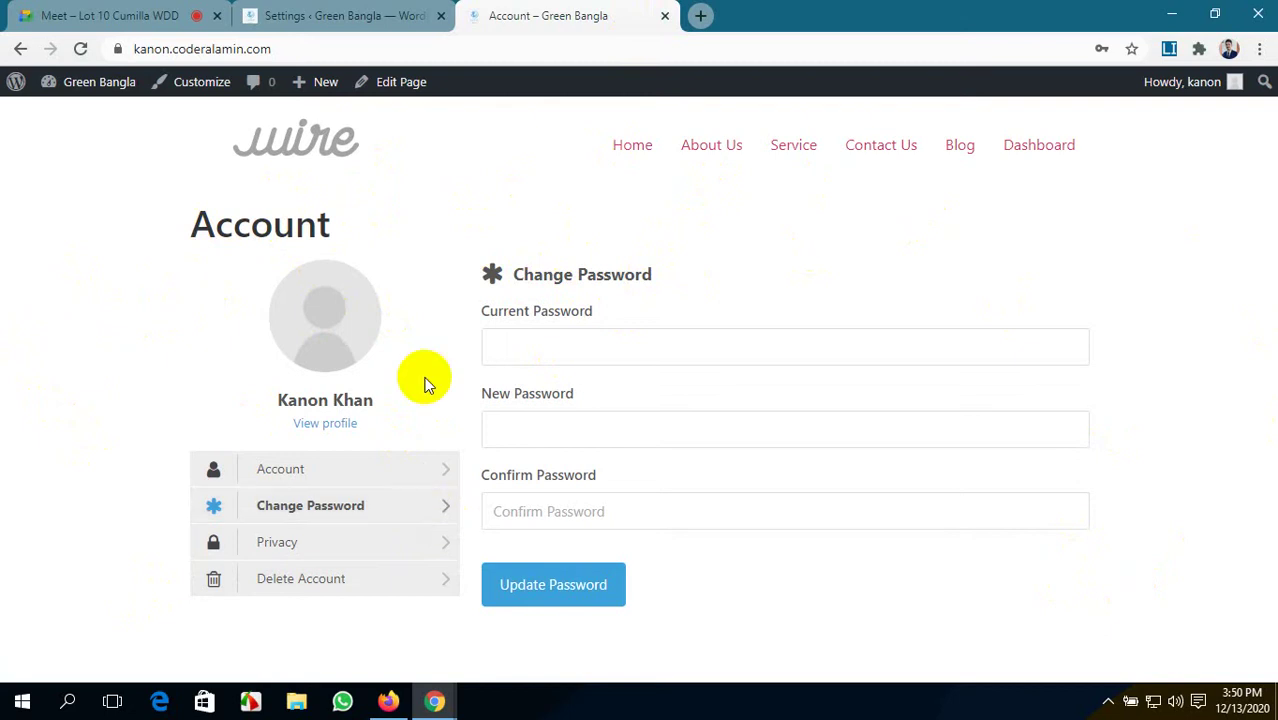
pyautogui.click(362, 14)
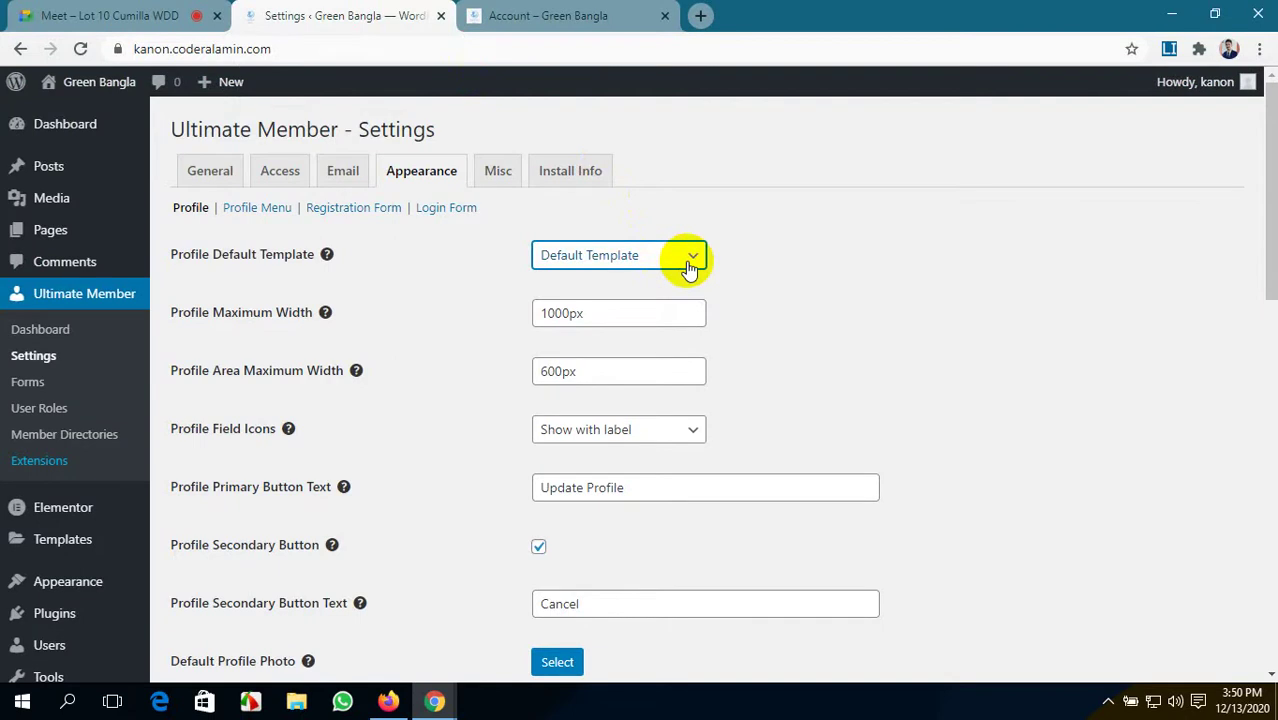
# - Look over the profile width settings and check the Register page in Firefox, returning to the settings in Chrome
pyautogui.scroll(-1, 218, 330)
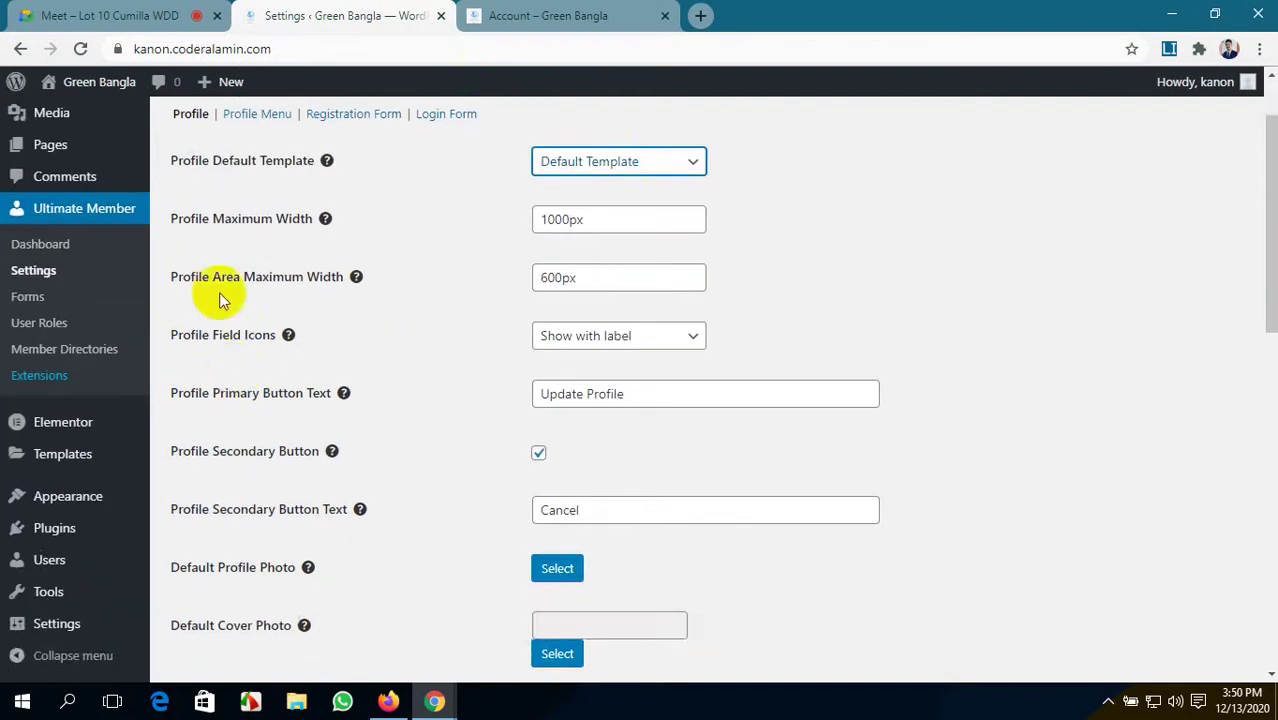
pyautogui.scroll(1, 220, 312)
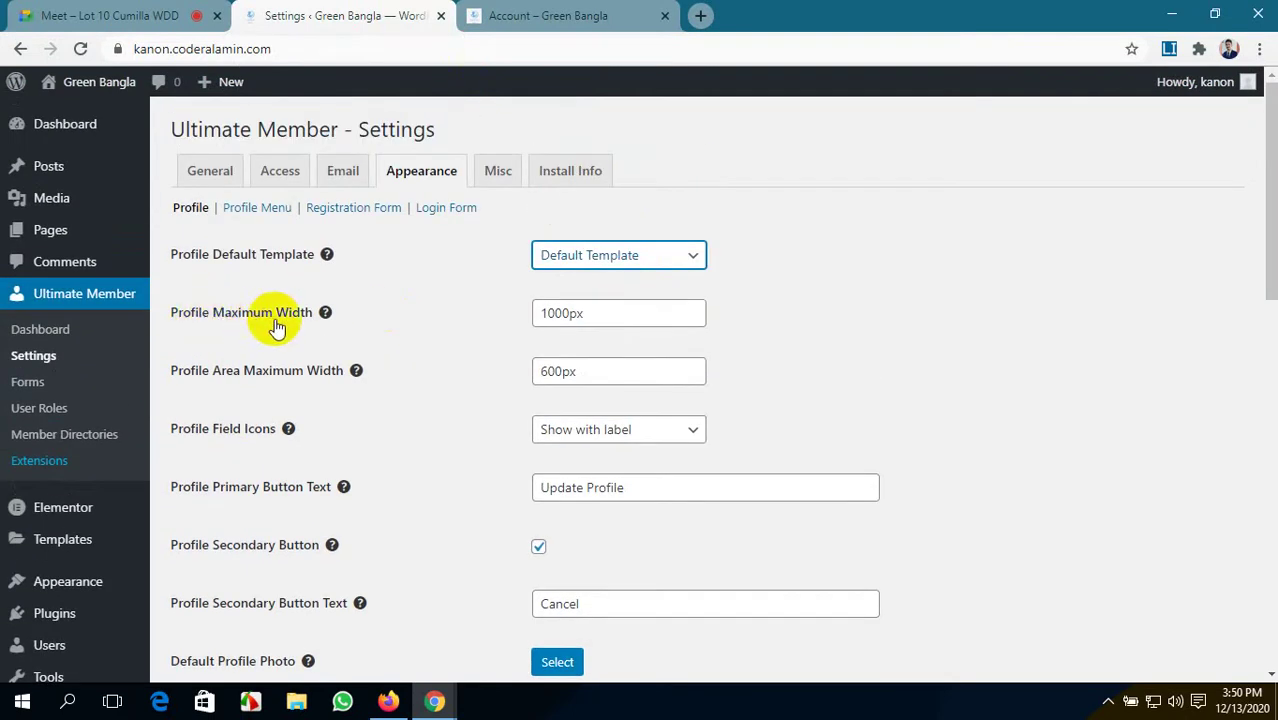
pyautogui.click(568, 316)
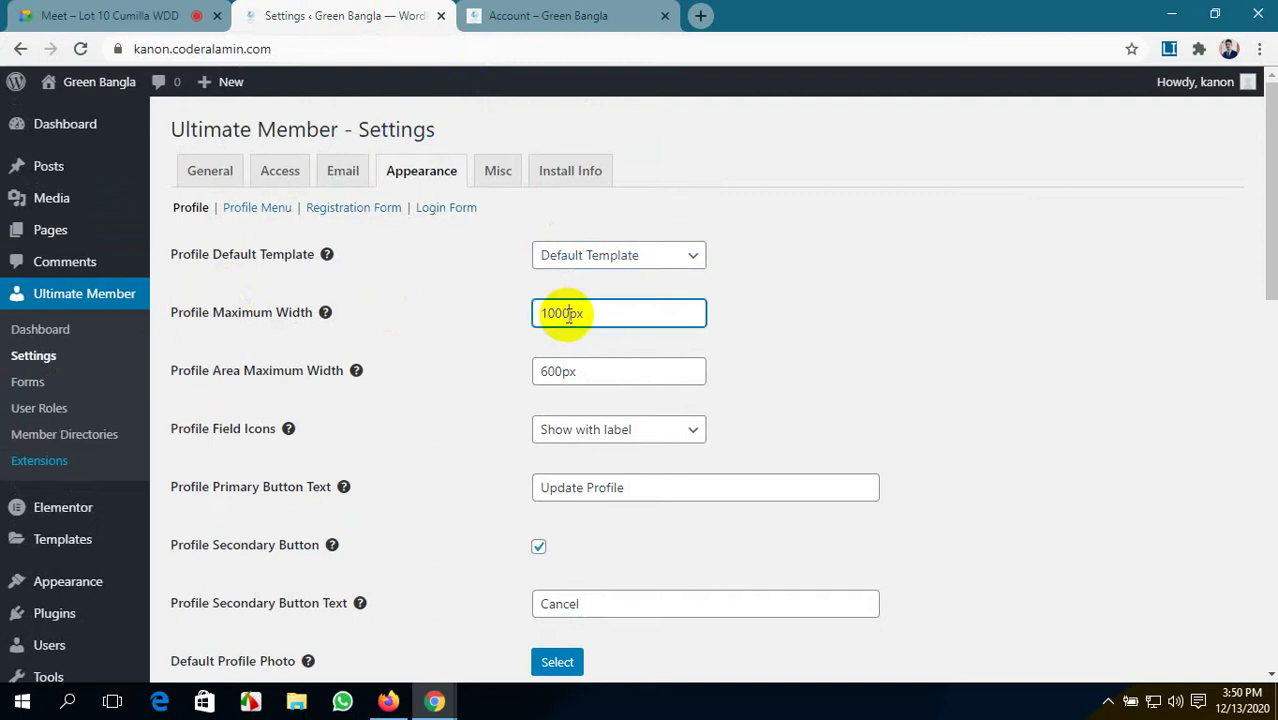
pyautogui.click(388, 701)
pyautogui.scroll(1, 545, 560)
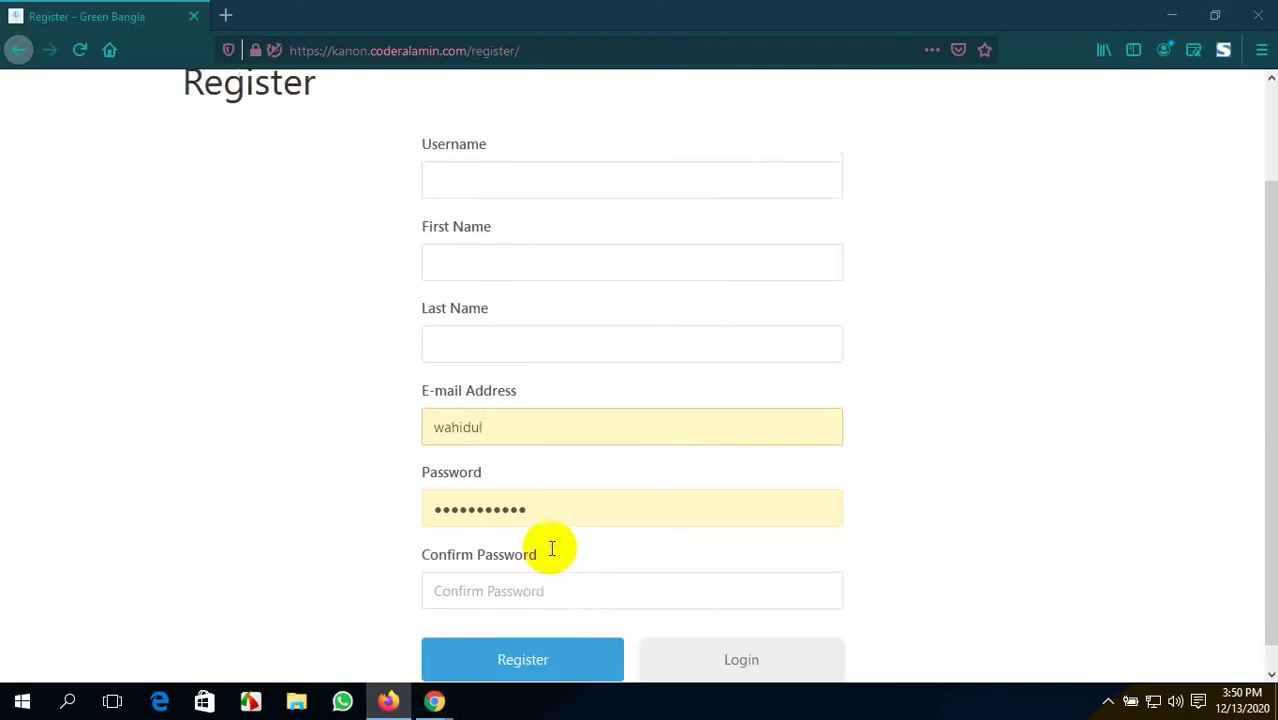
pyautogui.scroll(-1, 536, 575)
pyautogui.moveTo(434, 701)
pyautogui.click(337, 605)
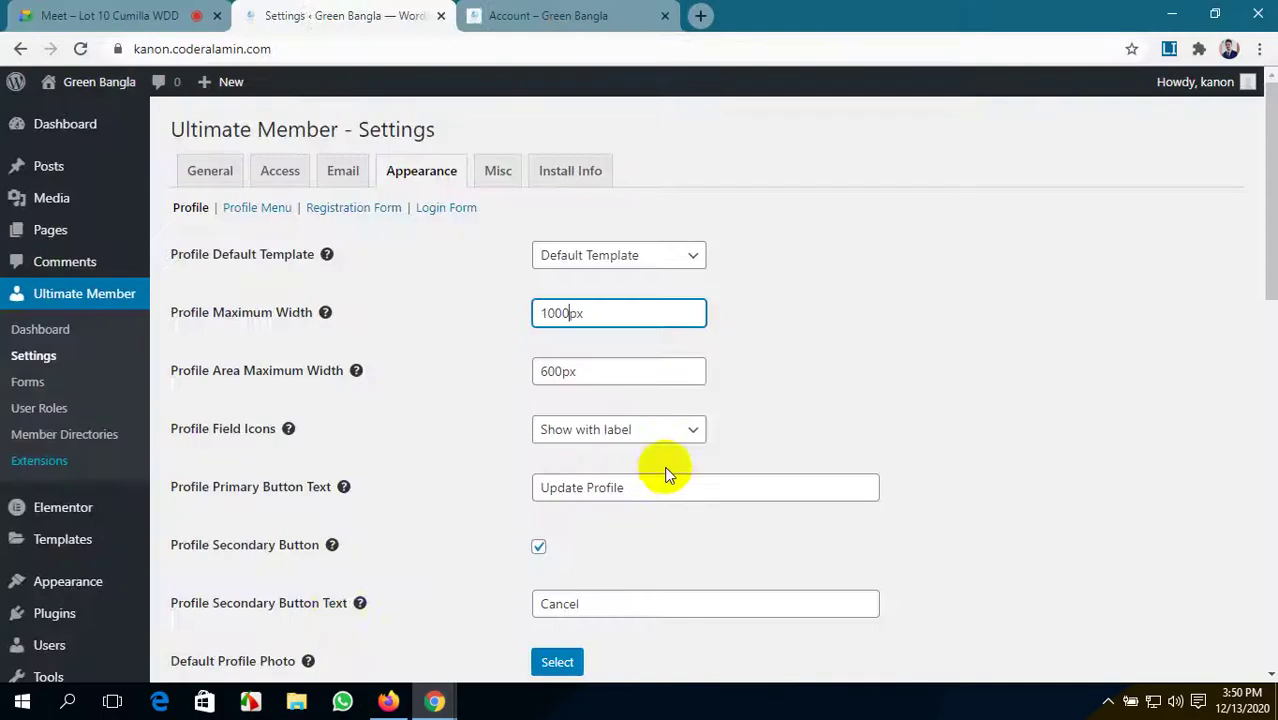
# - Open the user's public profile from the Account page and examine its cover and header layout
pyautogui.click(536, 14)
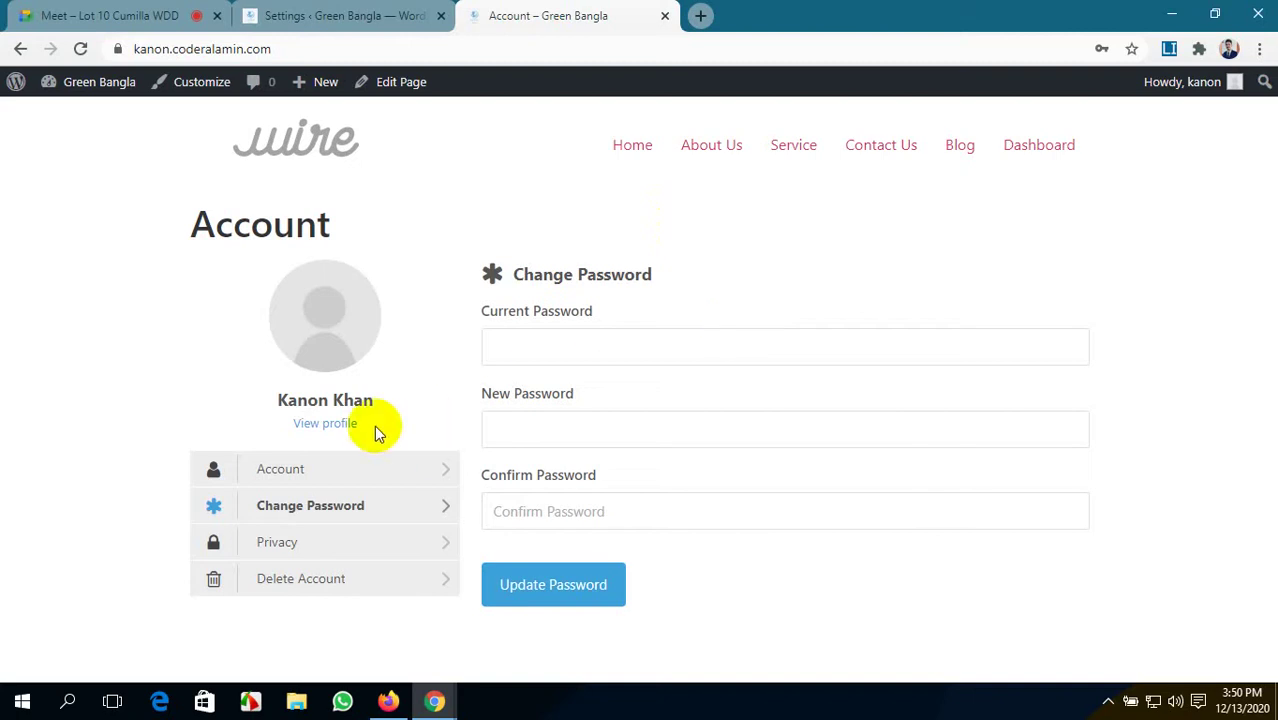
pyautogui.click(340, 428)
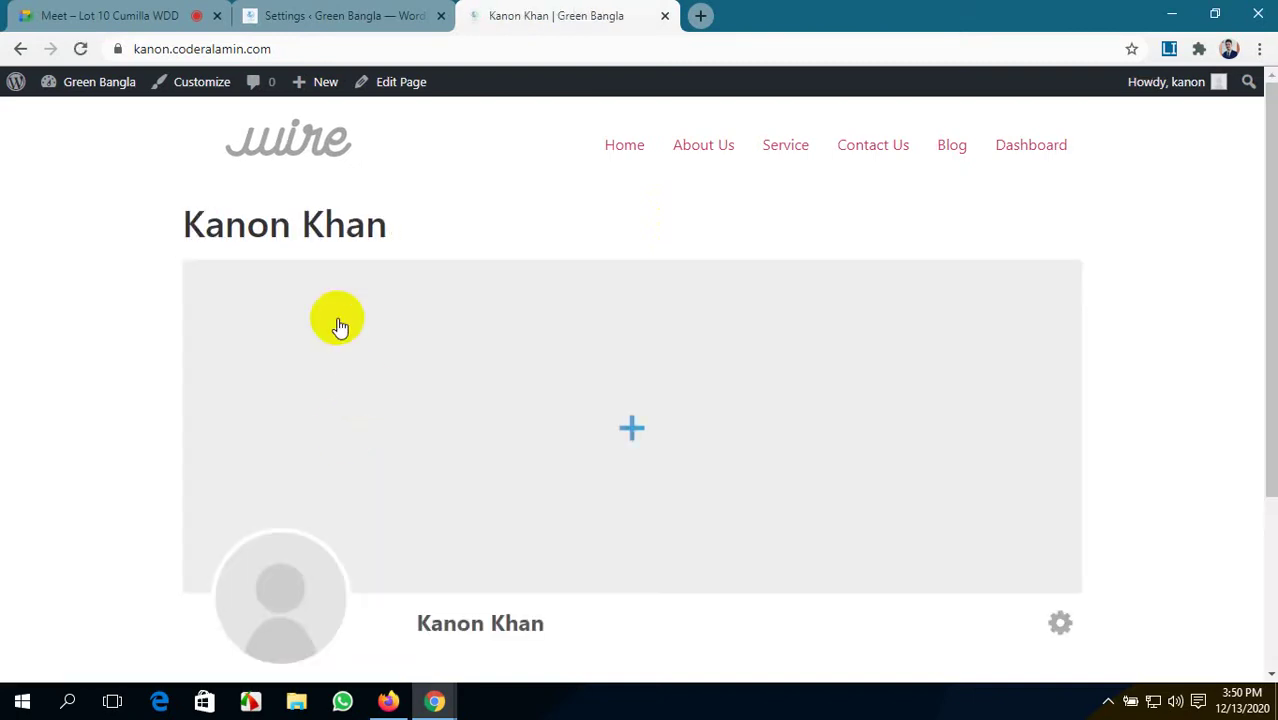
pyautogui.scroll(-3, 417, 366)
pyautogui.scroll(3, 437, 403)
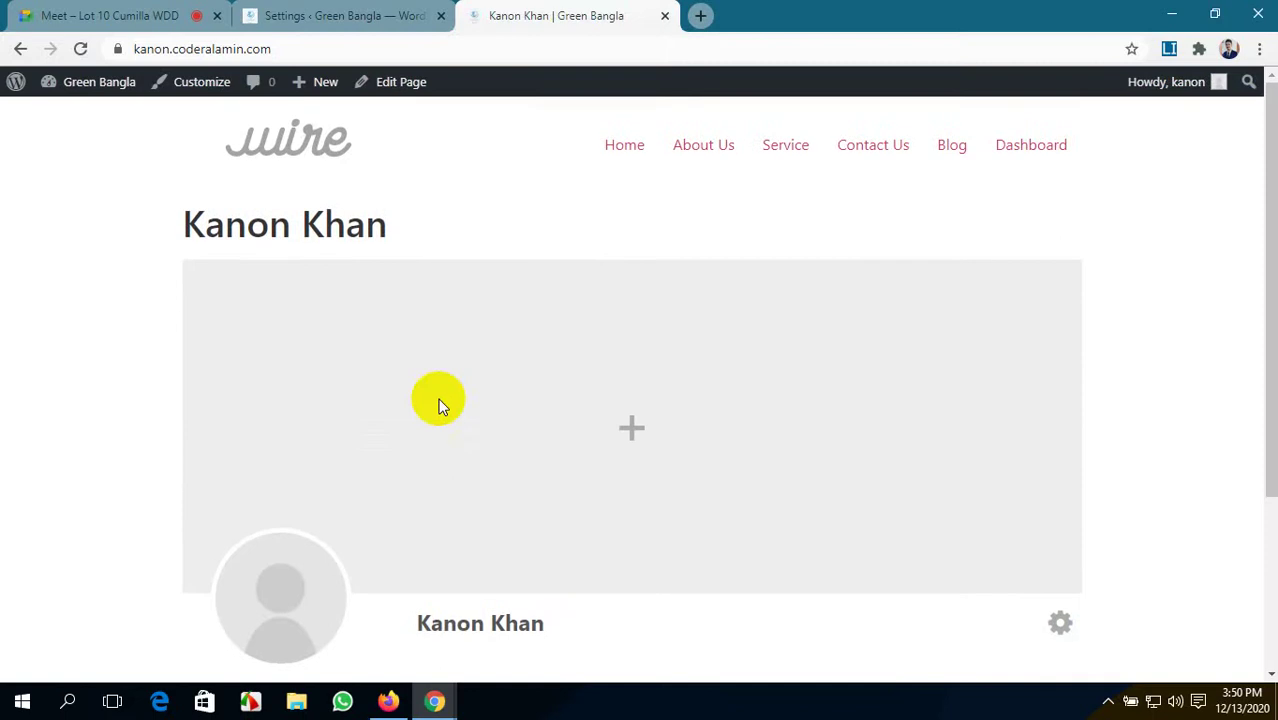
# - Set the Profile Maximum Width to 1200px in the Ultimate Member appearance settings and save the changes
pyautogui.click(300, 15)
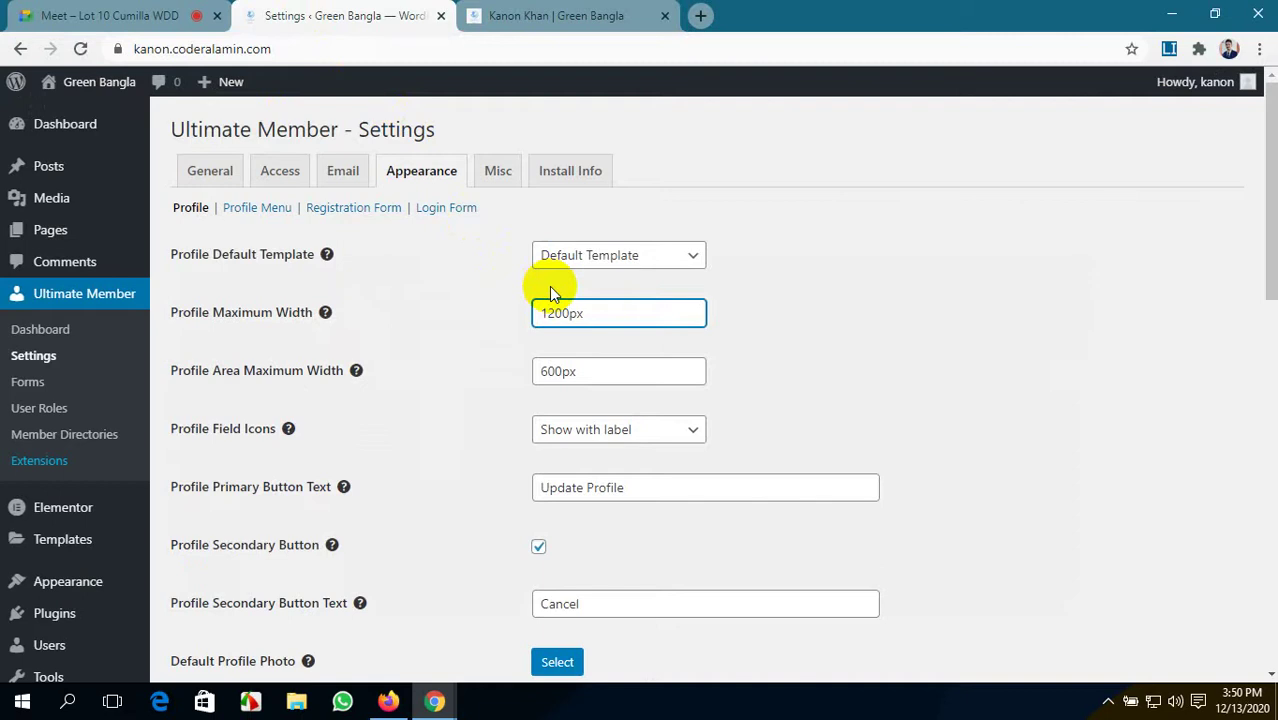
pyautogui.scroll(-3, 450, 480)
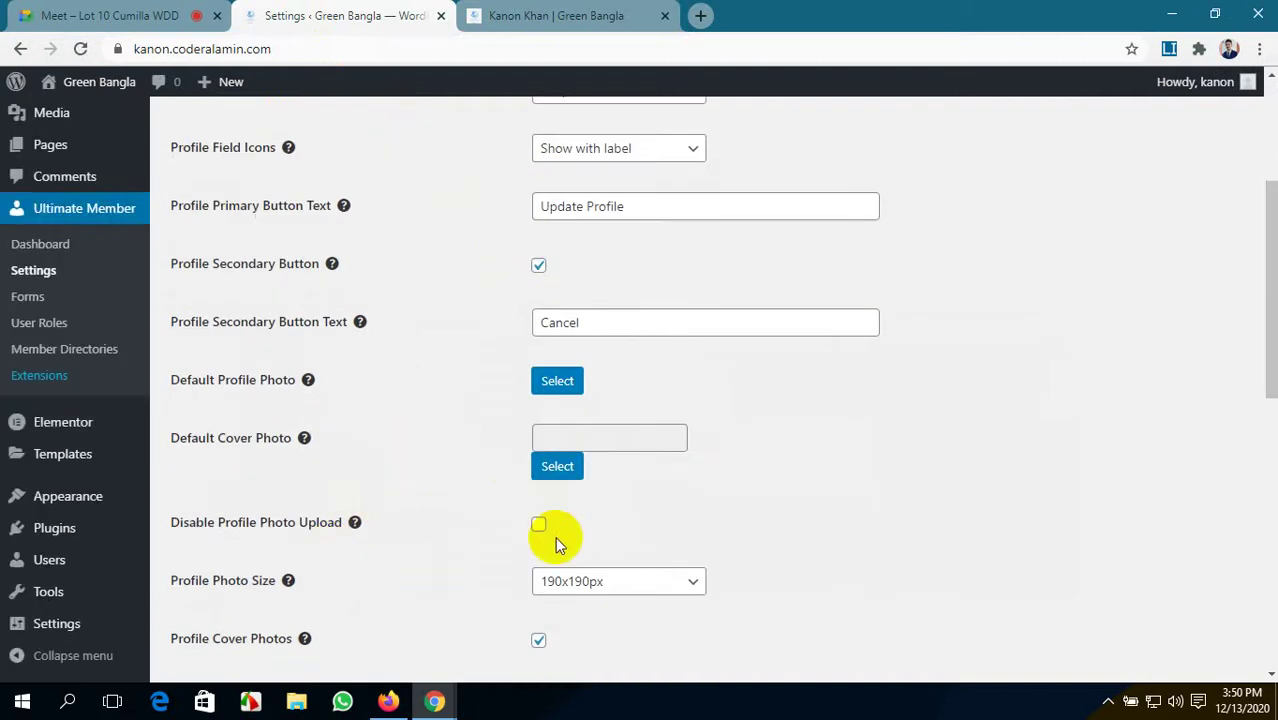
pyautogui.scroll(-8, 405, 556)
pyautogui.click(222, 584)
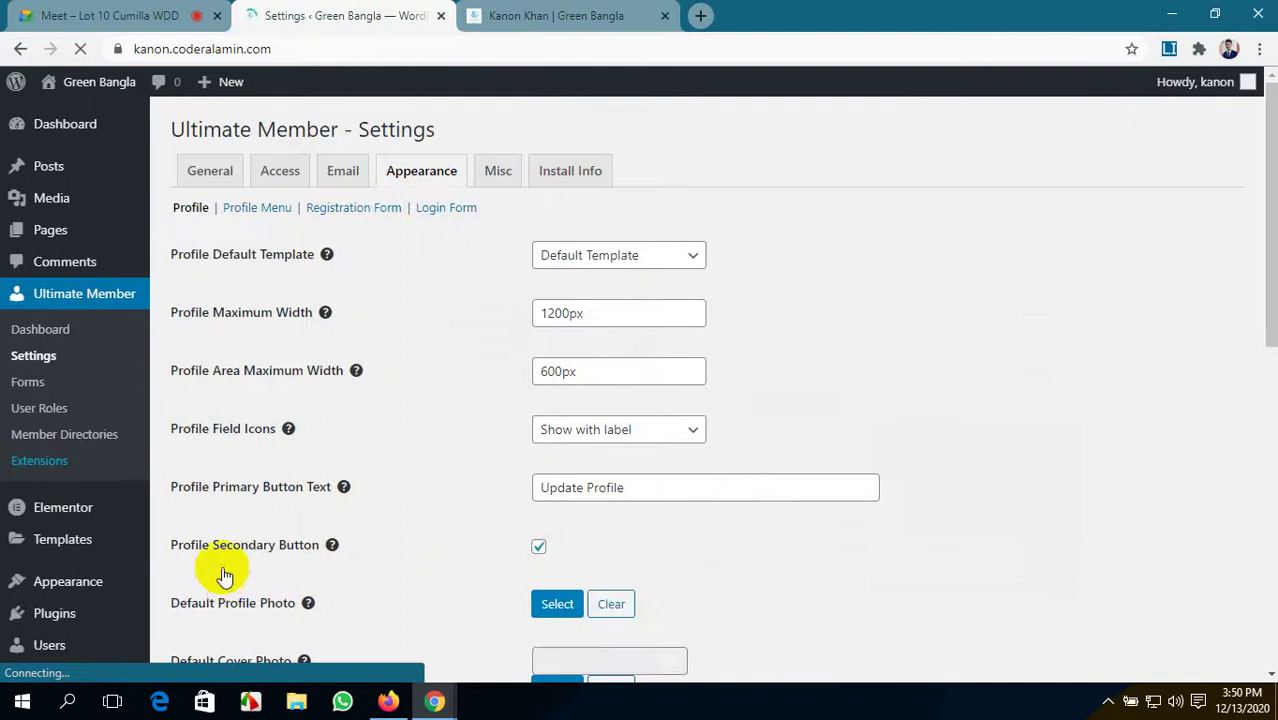
# - Reload the user's public profile page and inspect the width of its cover area
pyautogui.click(530, 16)
pyautogui.click(82, 49)
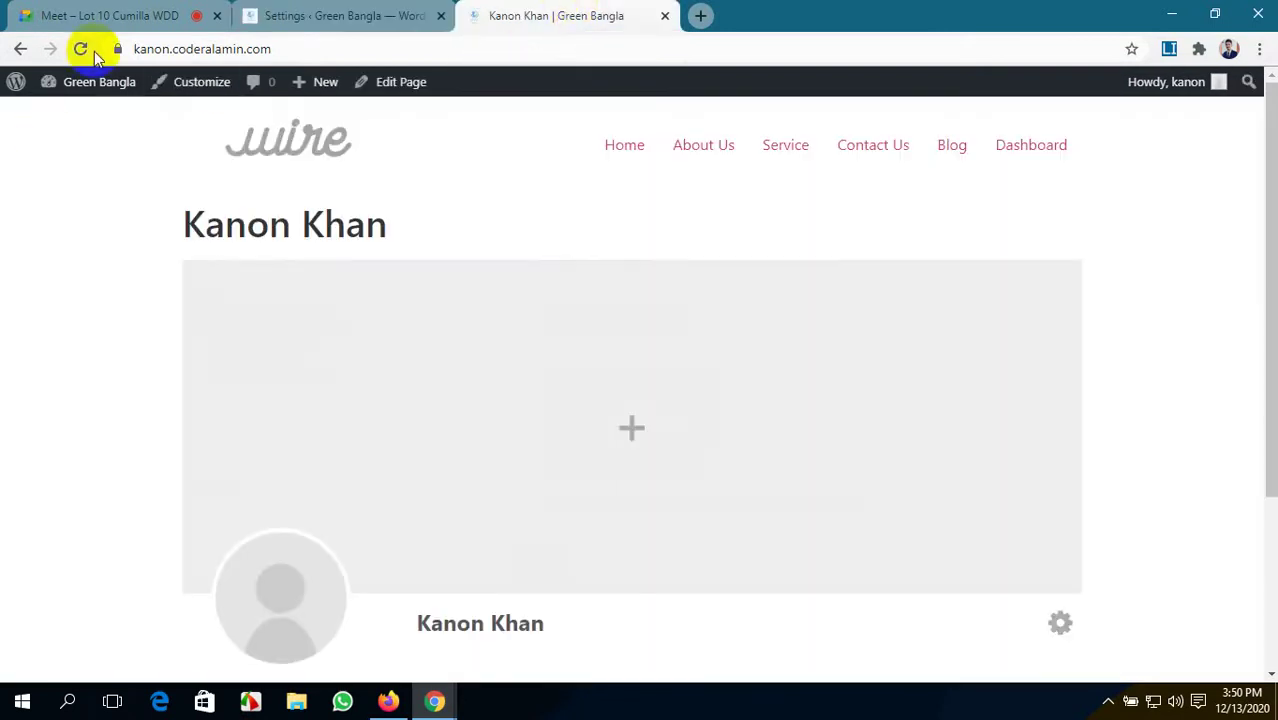
pyautogui.click(82, 49)
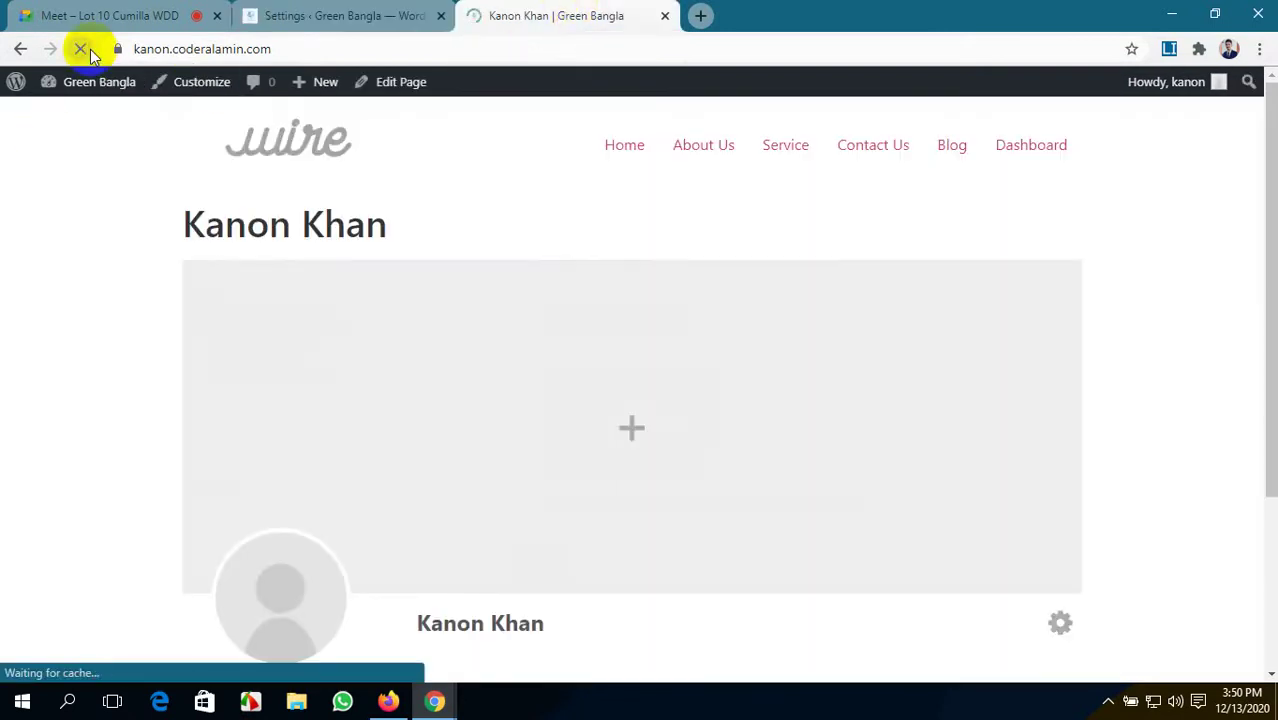
pyautogui.scroll(-3, 571, 362)
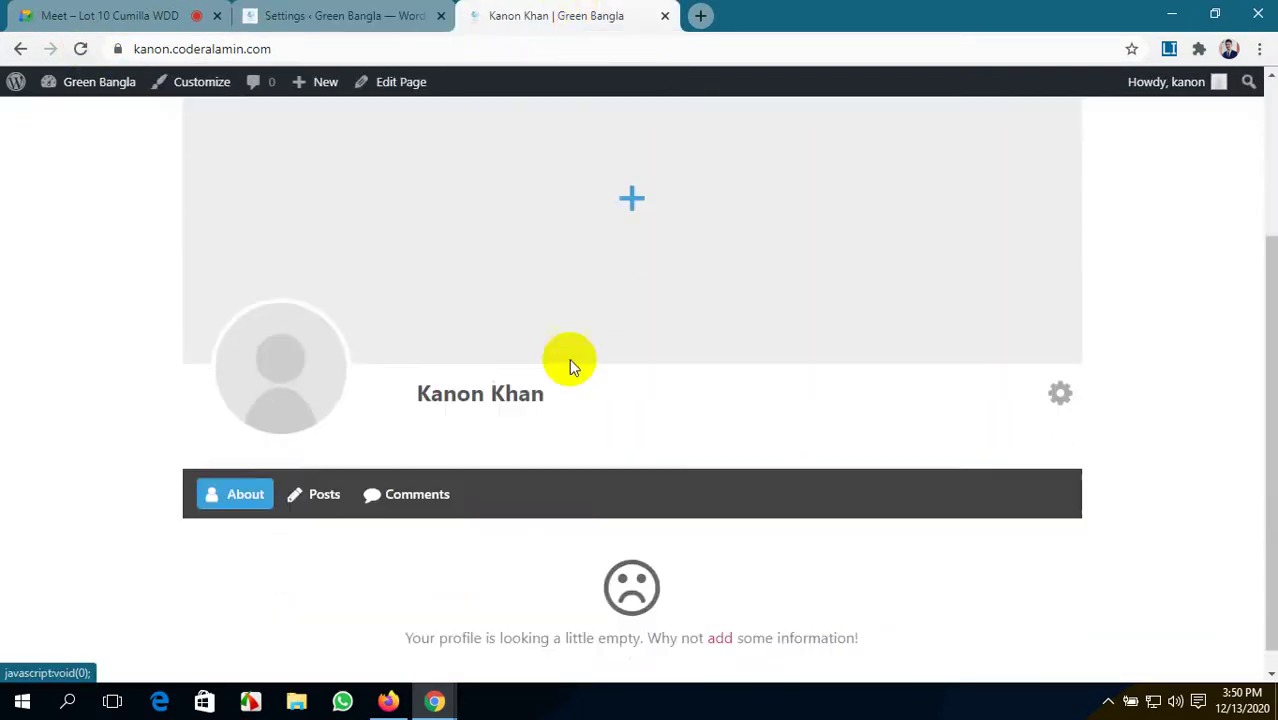
pyautogui.scroll(2, 268, 314)
pyautogui.scroll(-1, 268, 314)
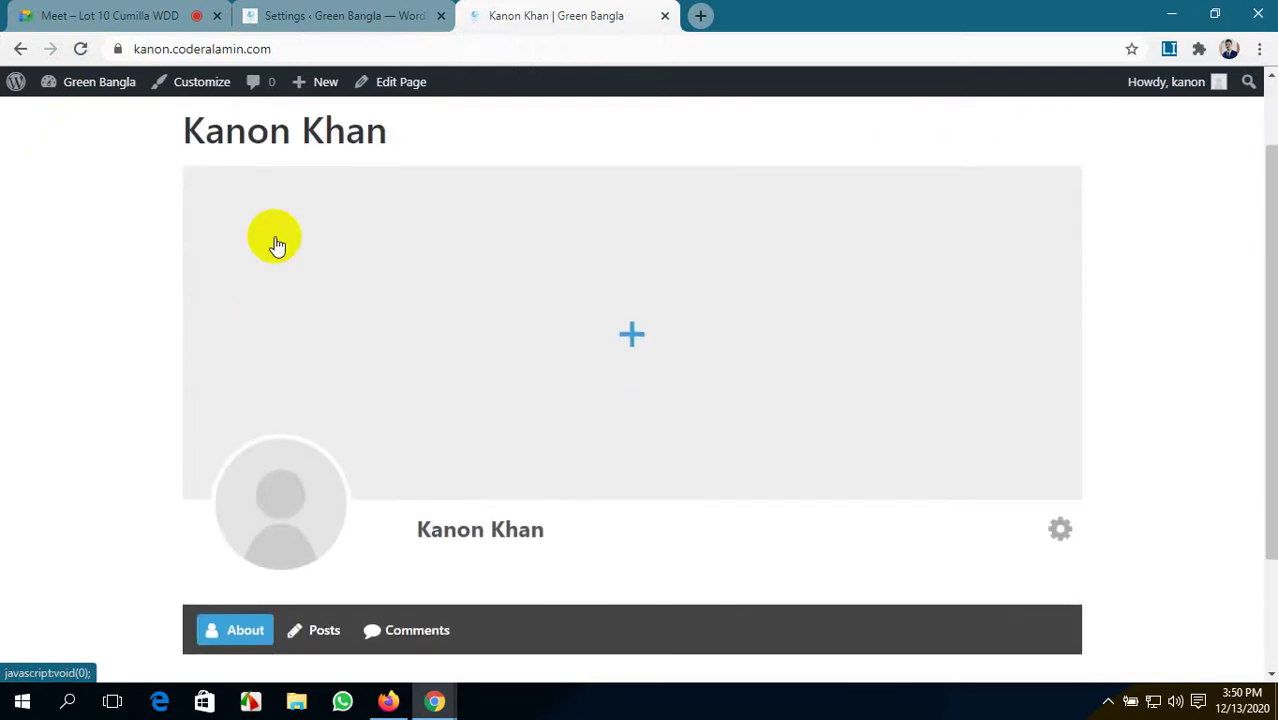
# - Set the Profile Maximum Width to 1600px and the Profile Area Maximum Width to 1000px, and save the changes
pyautogui.click(350, 16)
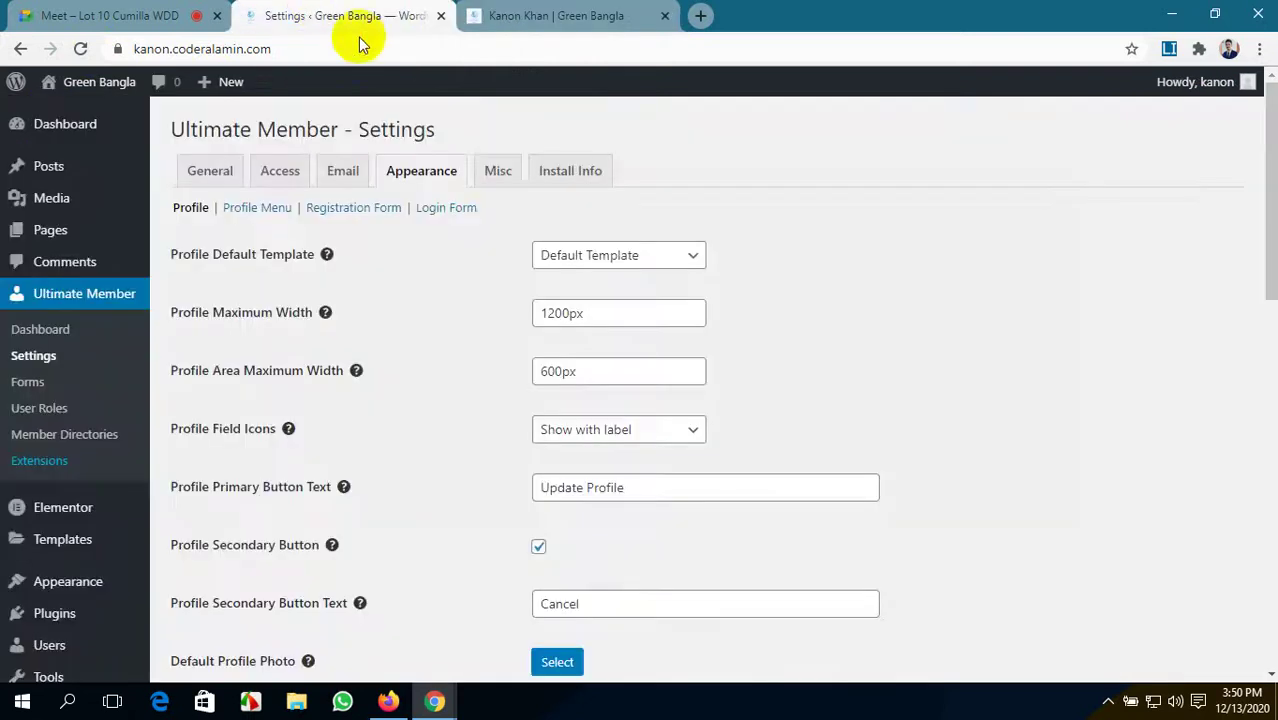
pyautogui.click(555, 313)
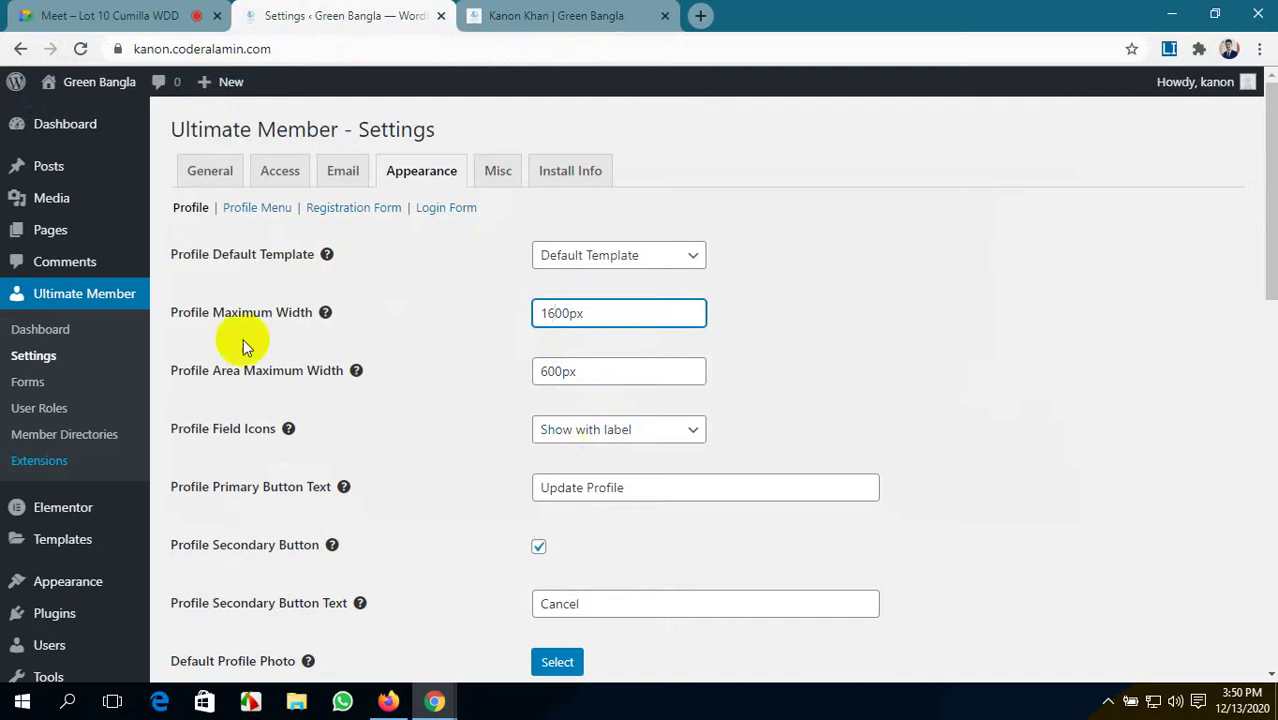
pyautogui.scroll(-1, 430, 340)
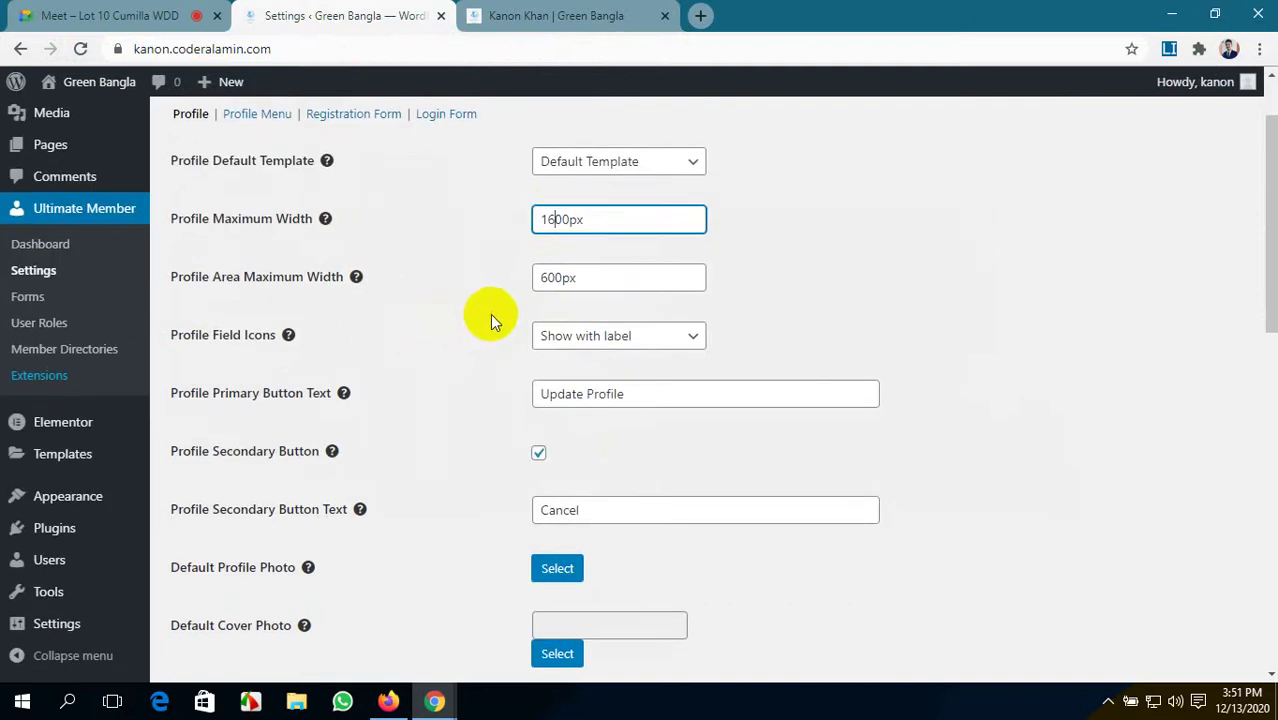
pyautogui.click(549, 278)
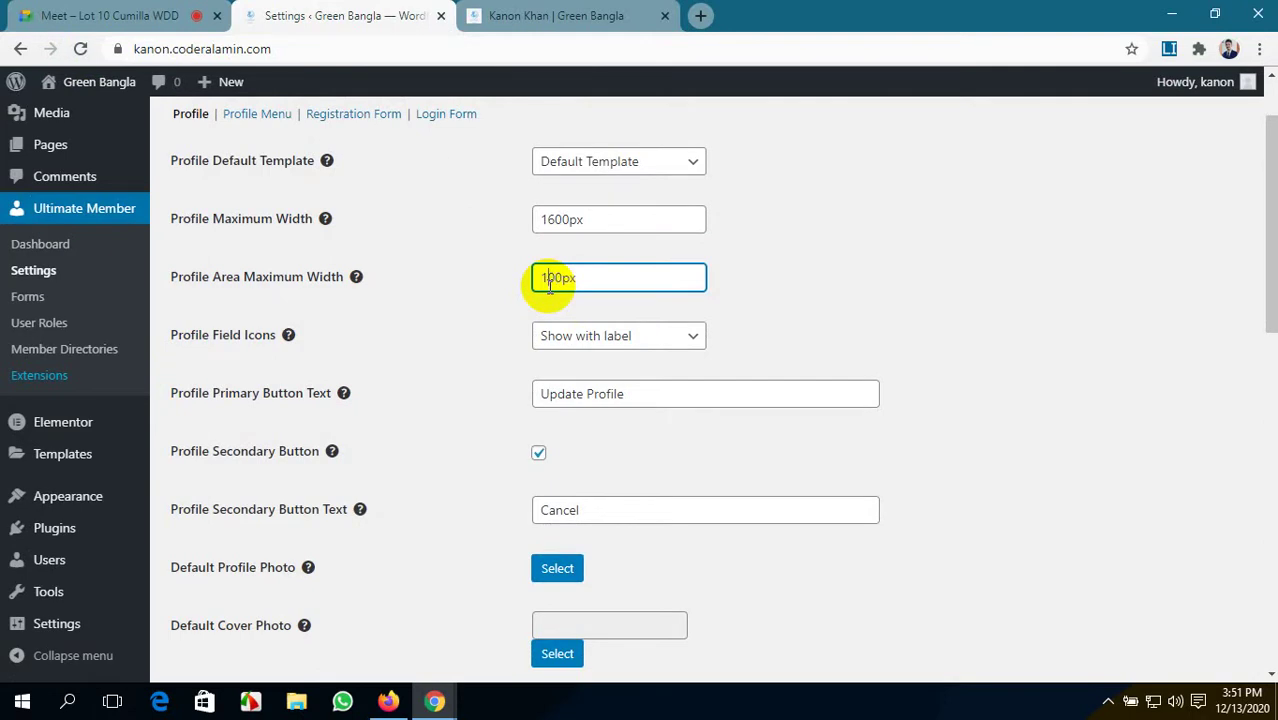
pyautogui.scroll(-10, 416, 542)
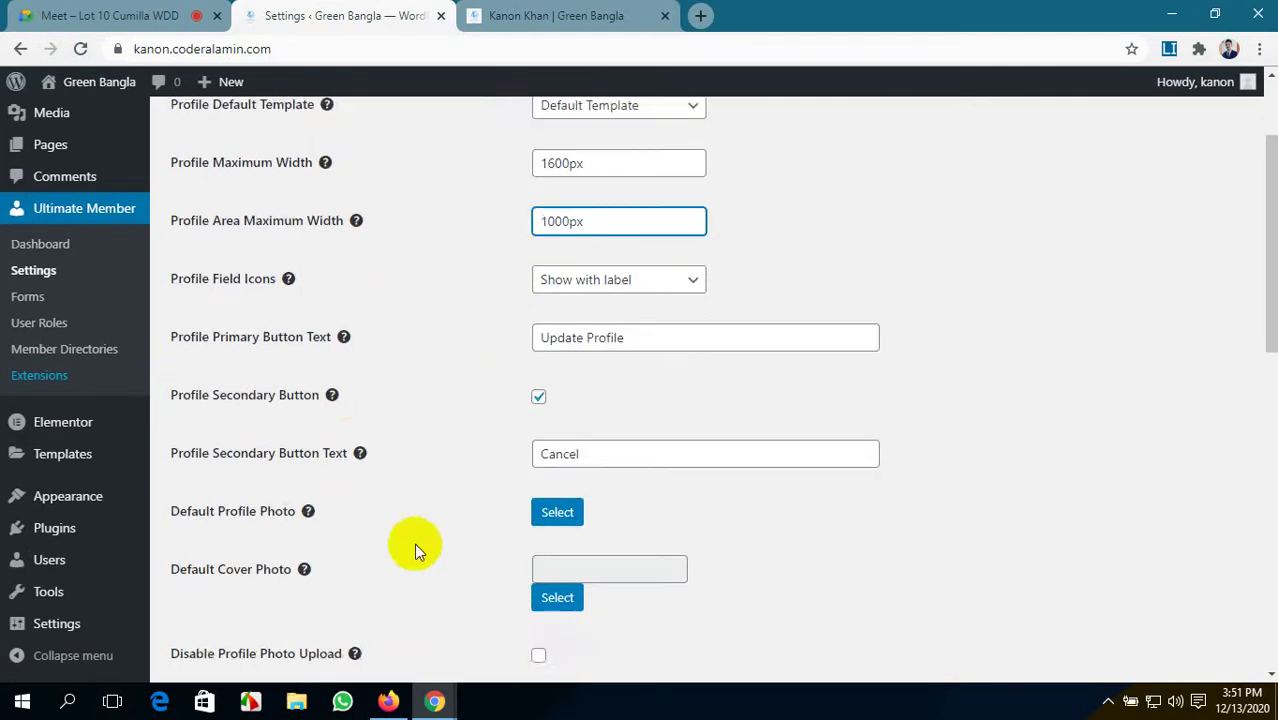
pyautogui.click(205, 586)
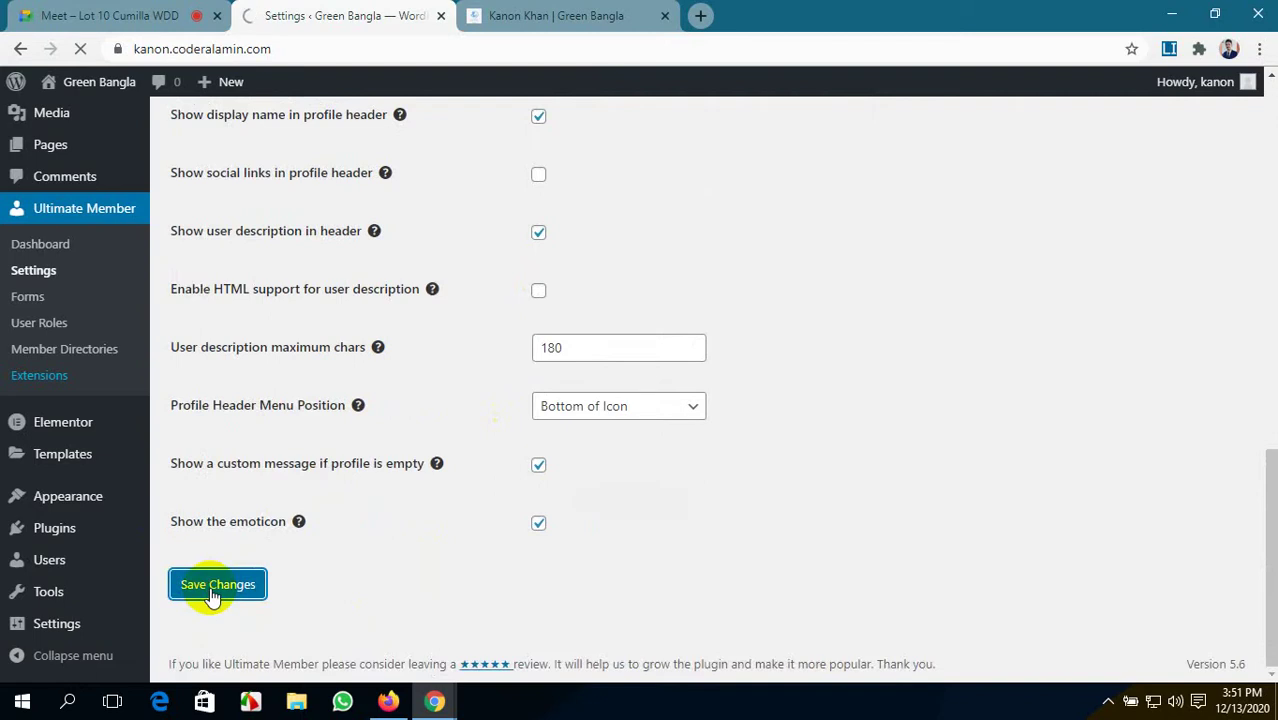
# - Reload the public profile page and check its layout against the saved width settings
pyautogui.click(556, 15)
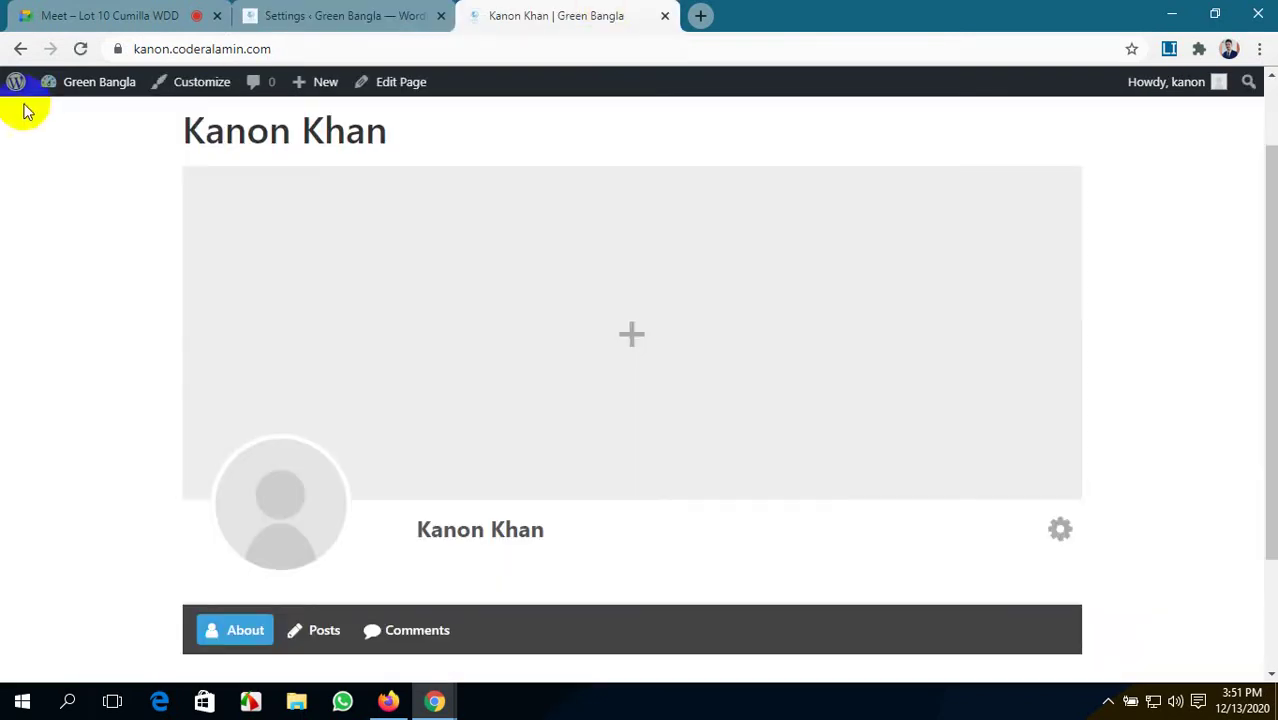
pyautogui.click(80, 49)
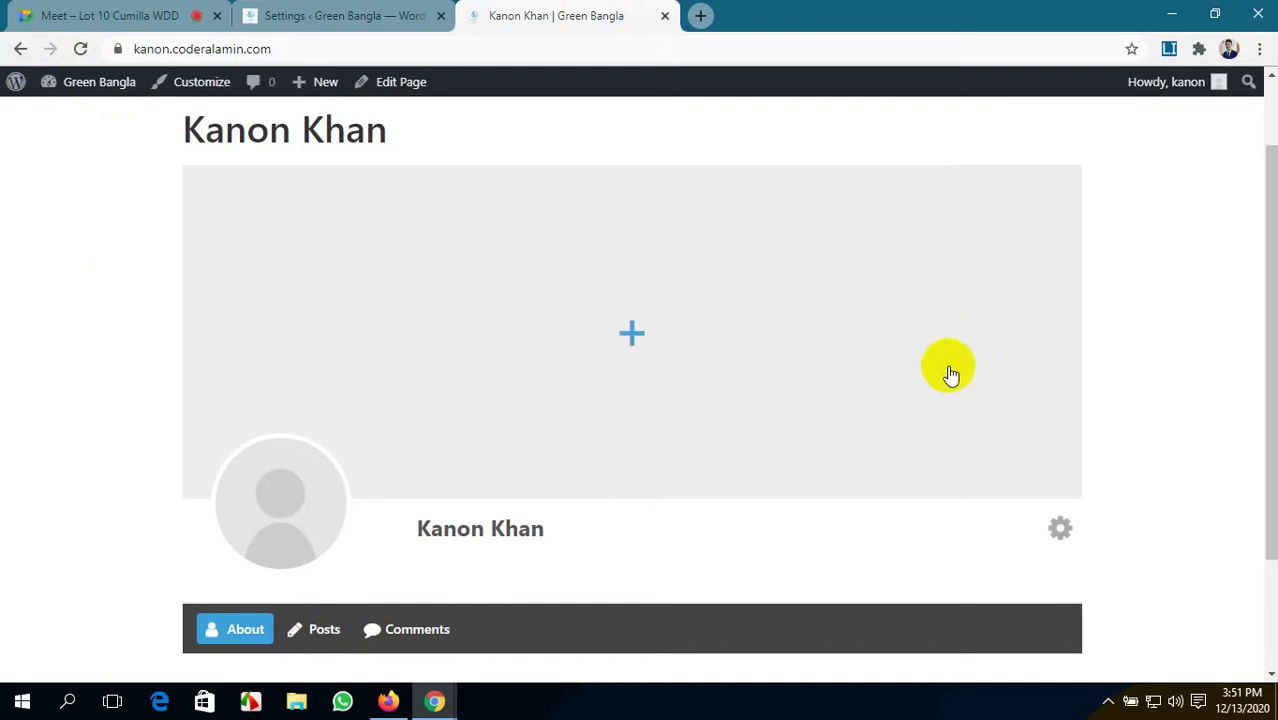
pyautogui.scroll(-2, 512, 365)
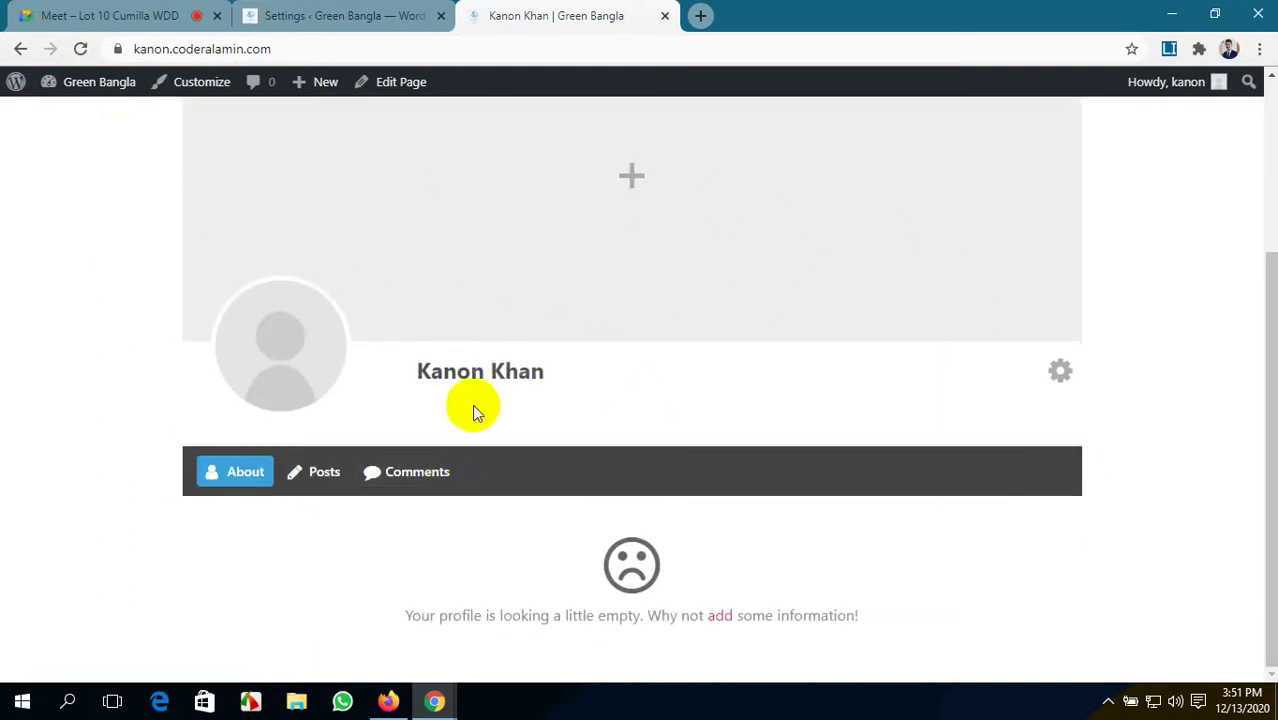
# - Review the Profile Field Icons setting and compare it with the user's public profile page
pyautogui.click(380, 14)
pyautogui.scroll(-1, 566, 365)
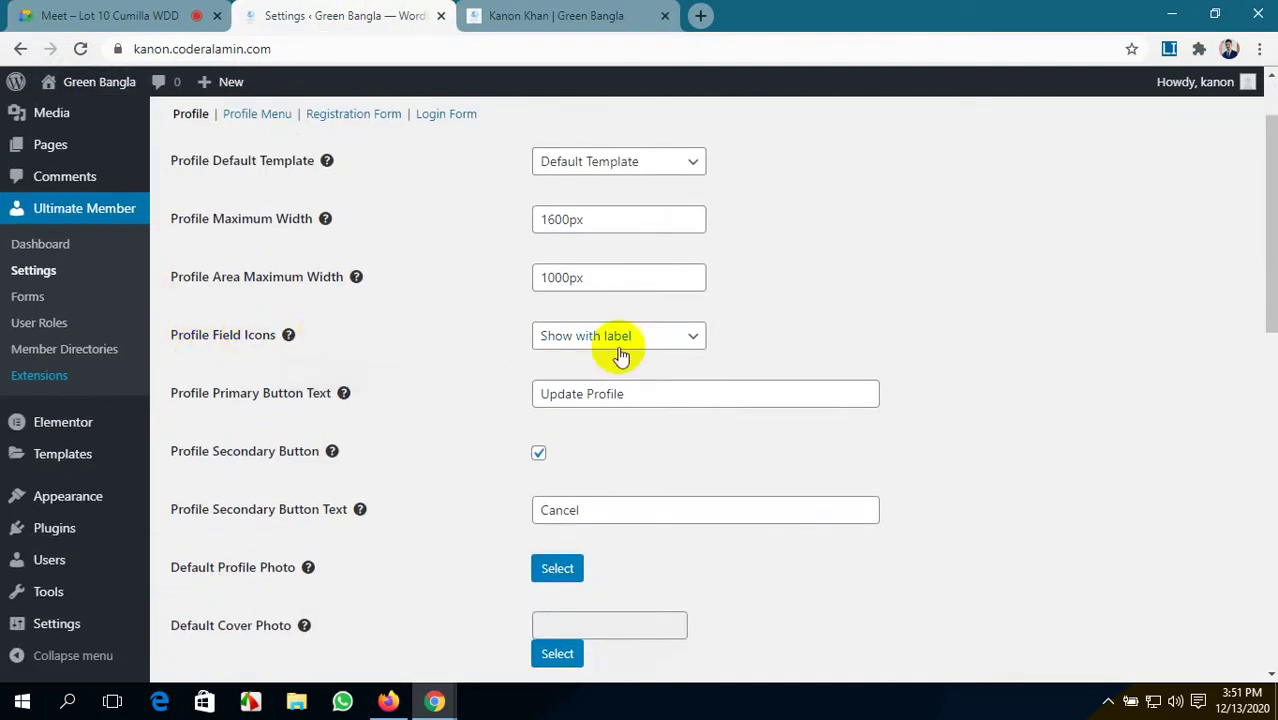
pyautogui.click(531, 15)
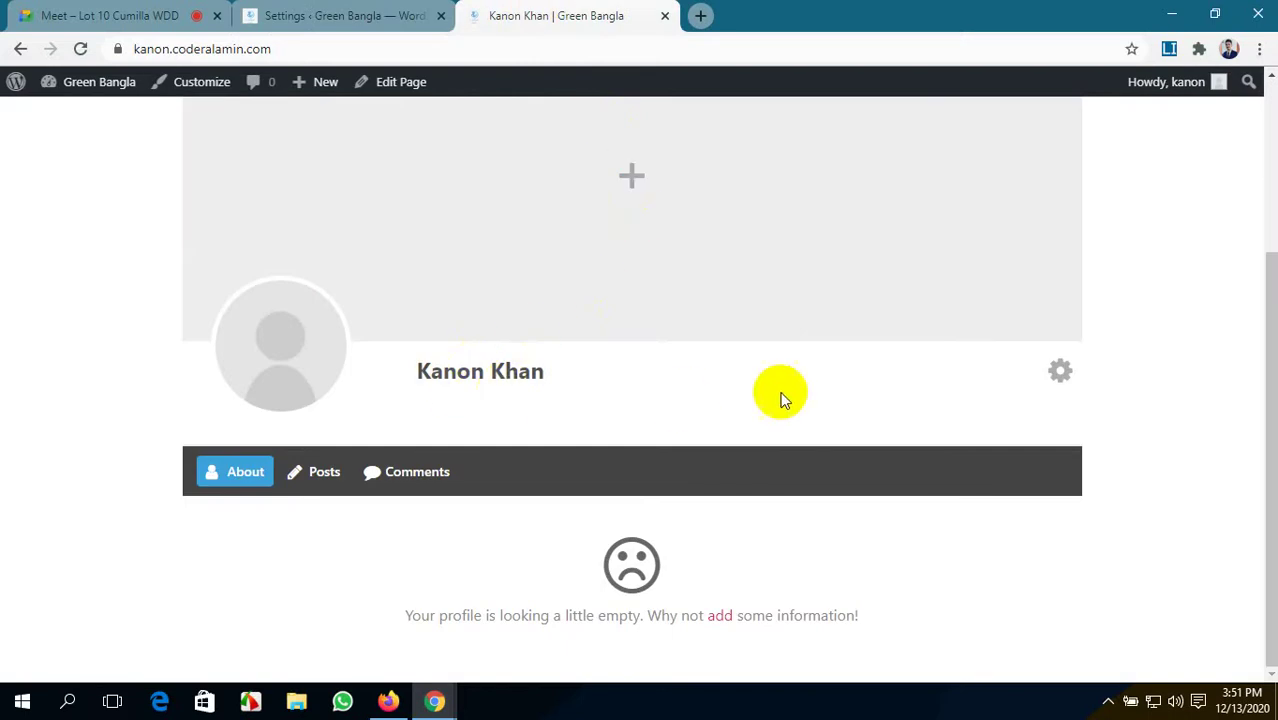
pyautogui.scroll(1, 440, 448)
pyautogui.scroll(-1, 440, 448)
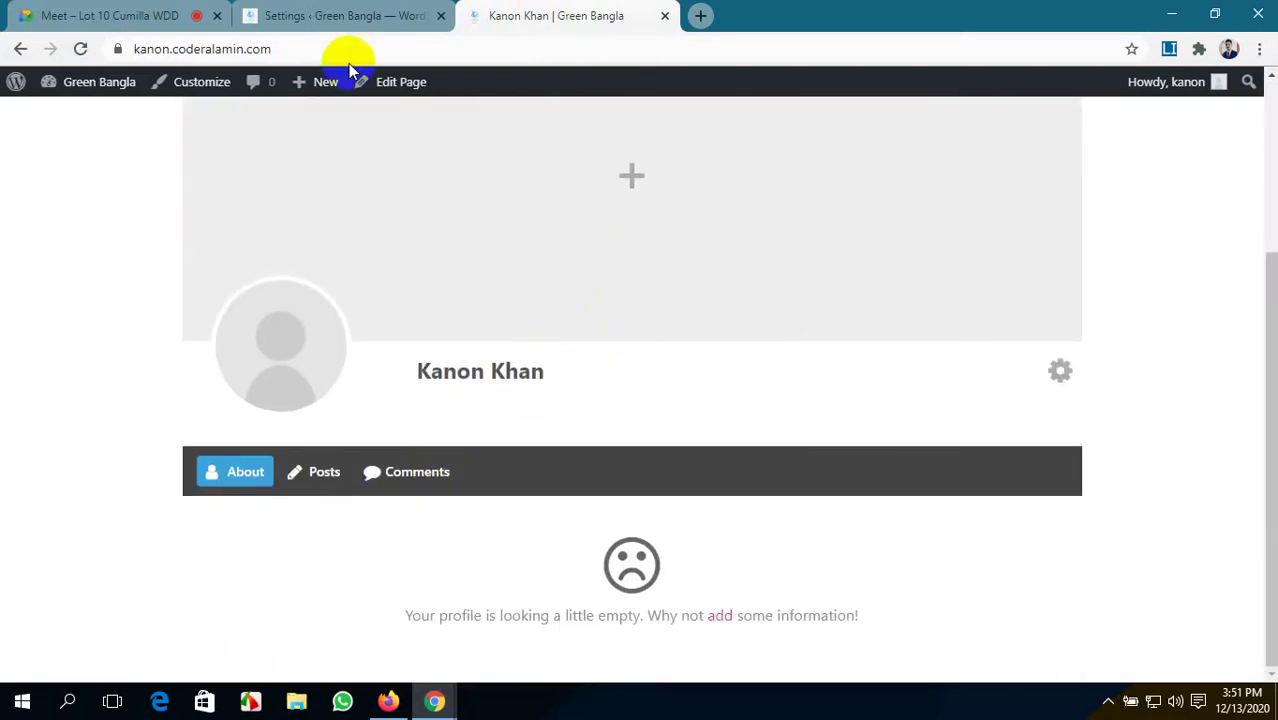
# - Check the available Profile Field Icons options in the Ultimate Member settings against the icons on the public profile page
pyautogui.click(330, 15)
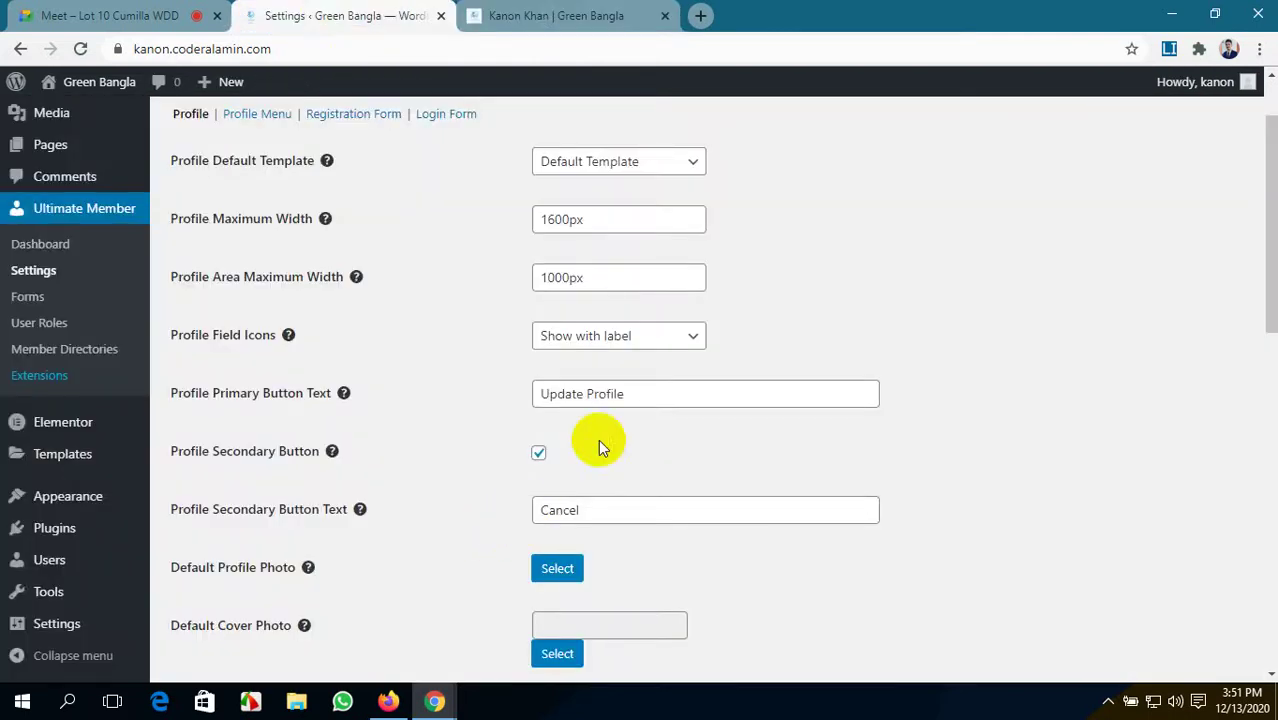
pyautogui.click(630, 345)
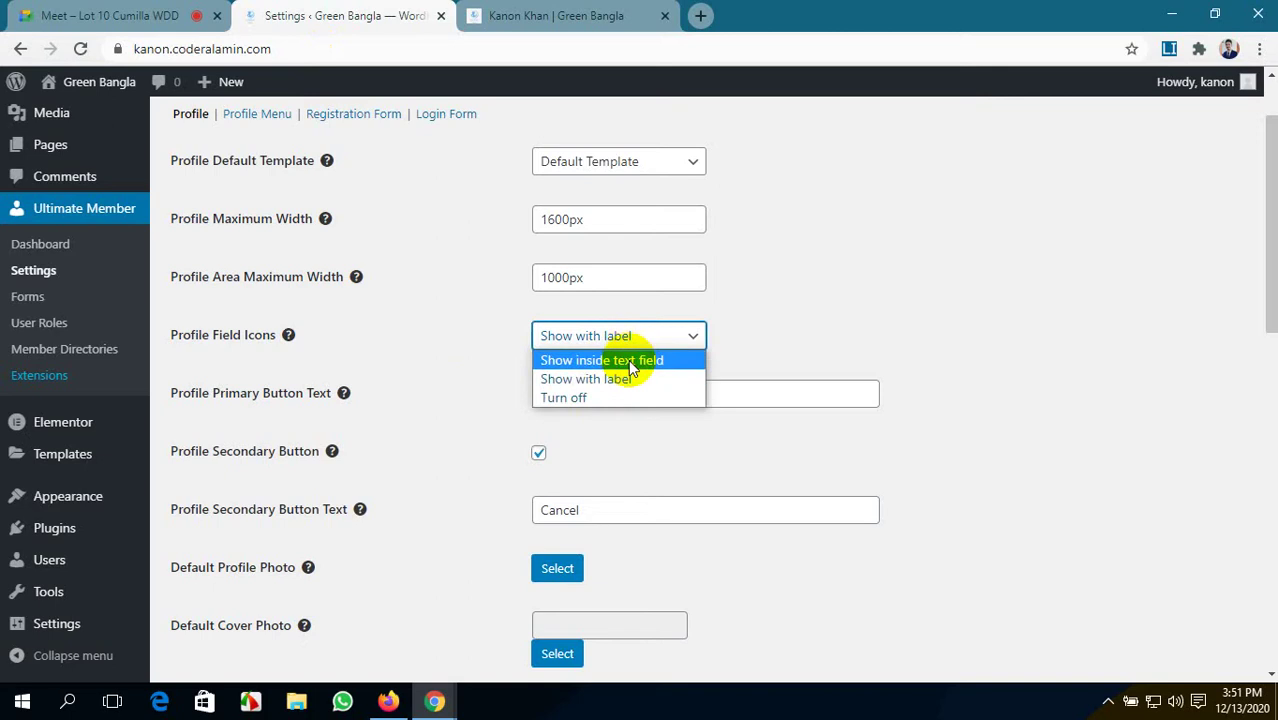
pyautogui.click(849, 299)
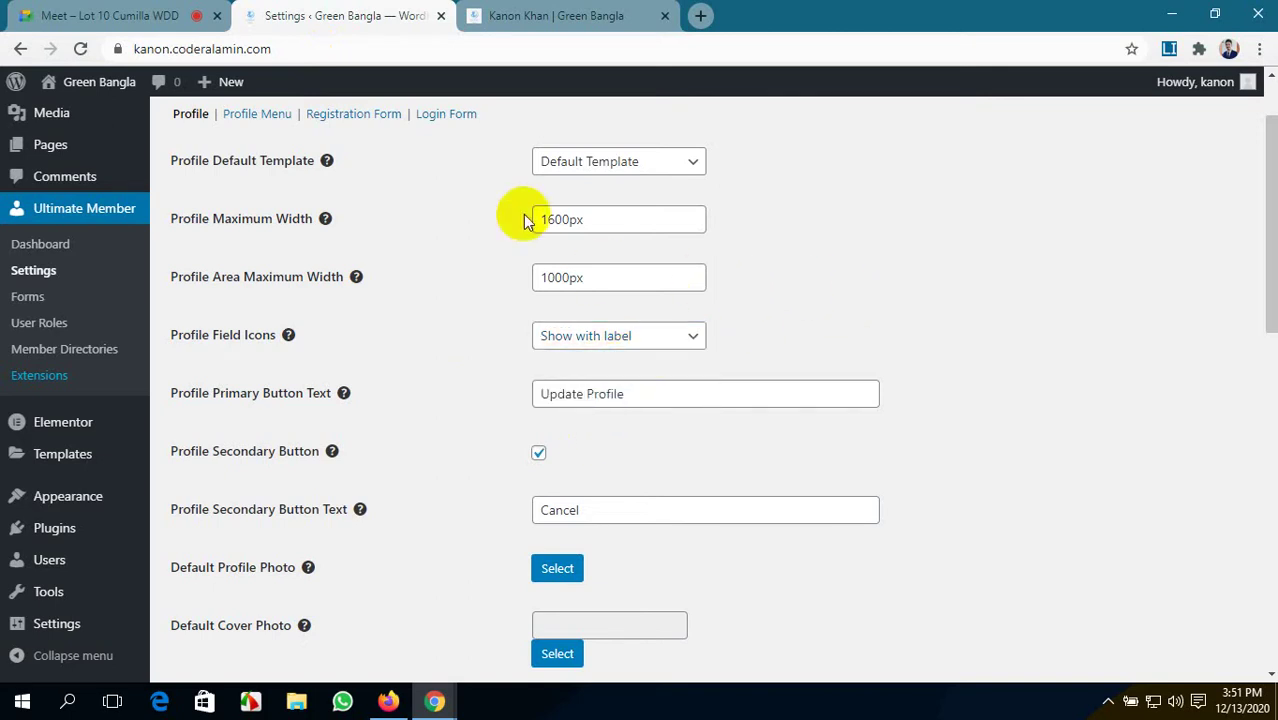
pyautogui.click(510, 8)
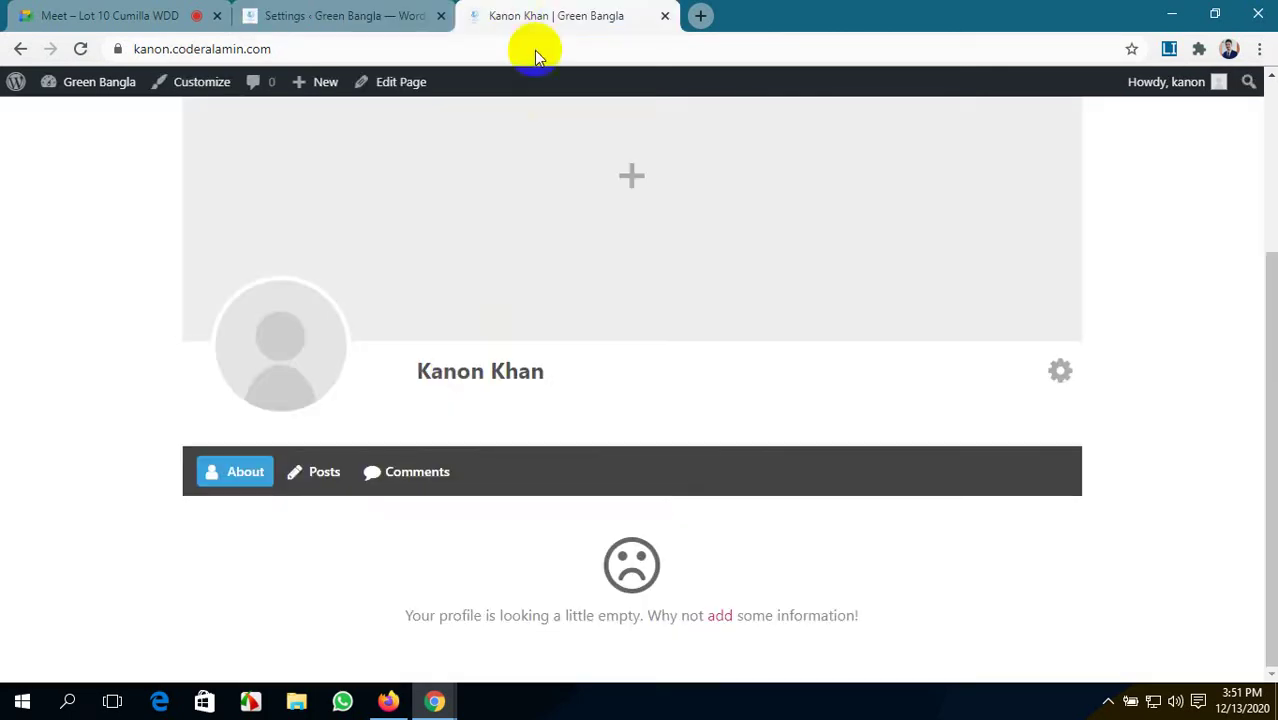
pyautogui.click(440, 372)
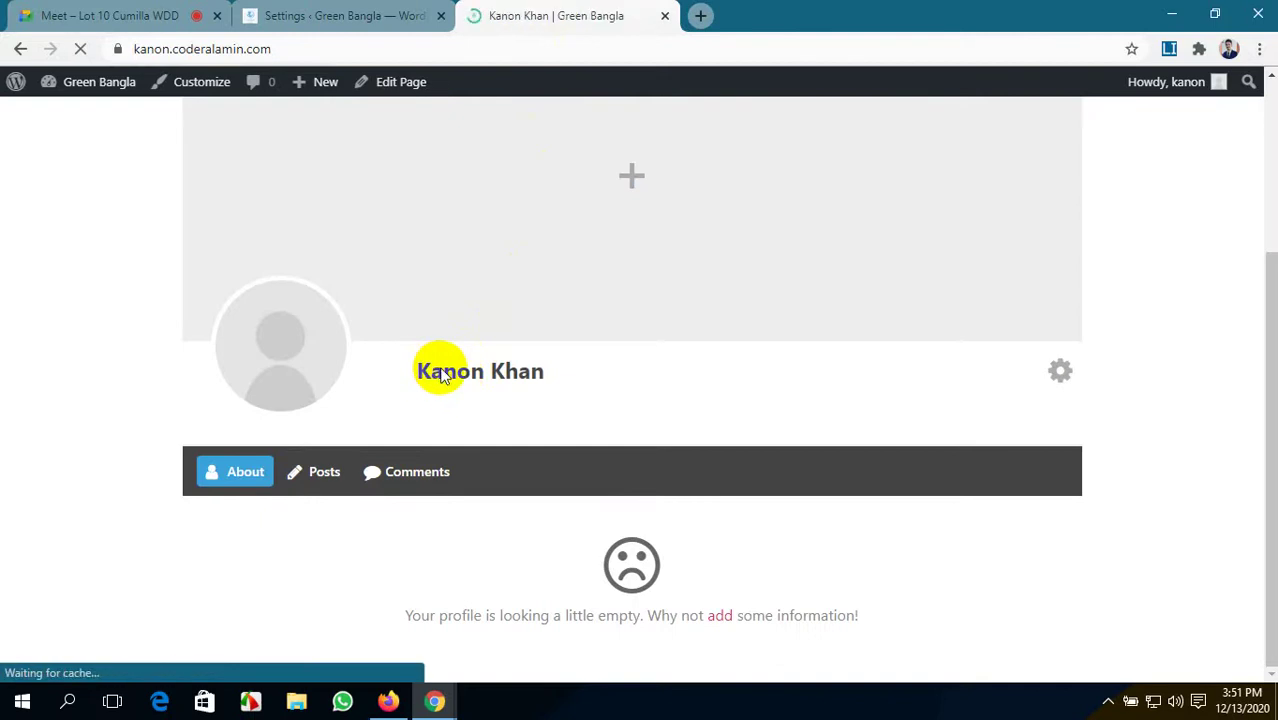
pyautogui.scroll(-3, 496, 593)
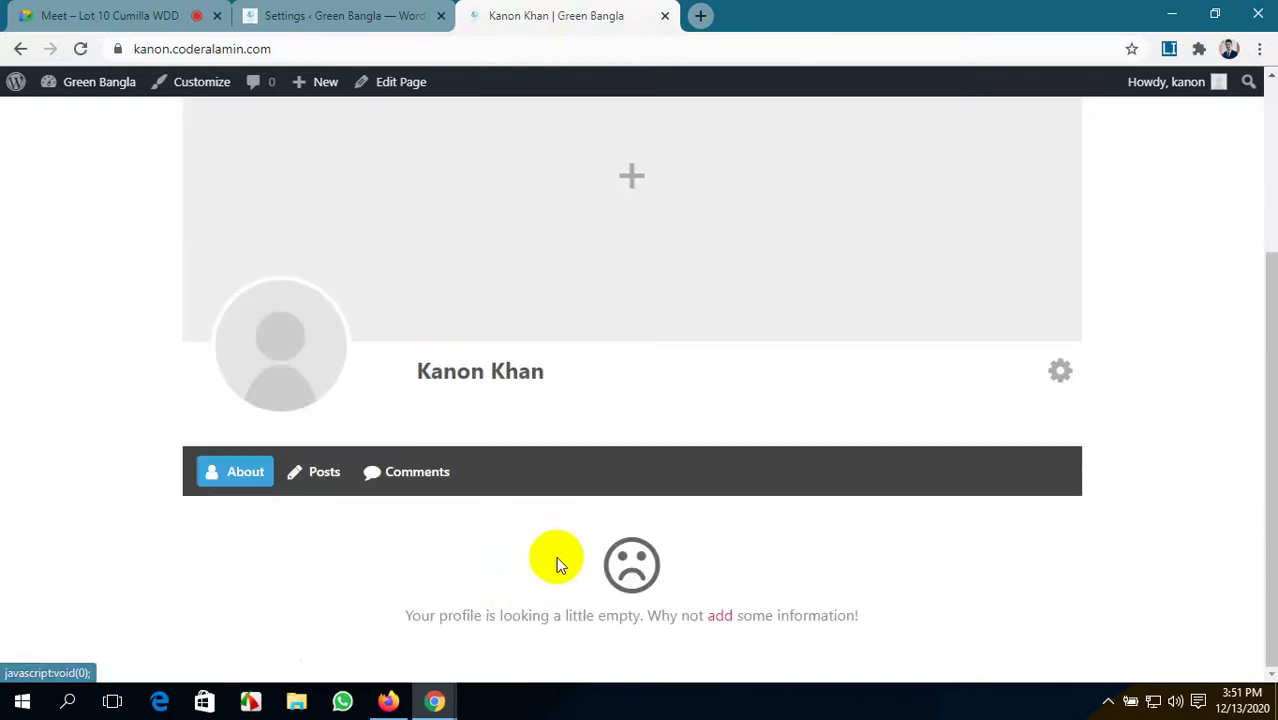
pyautogui.click(358, 14)
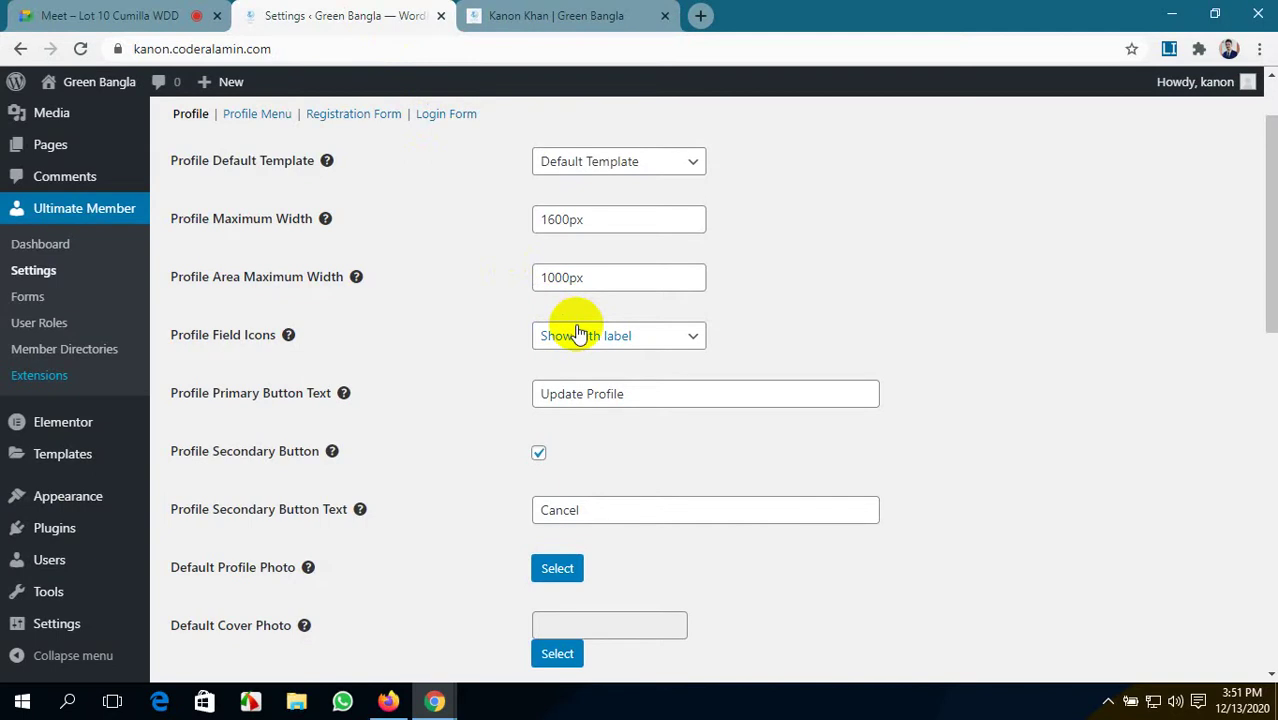
pyautogui.click(555, 15)
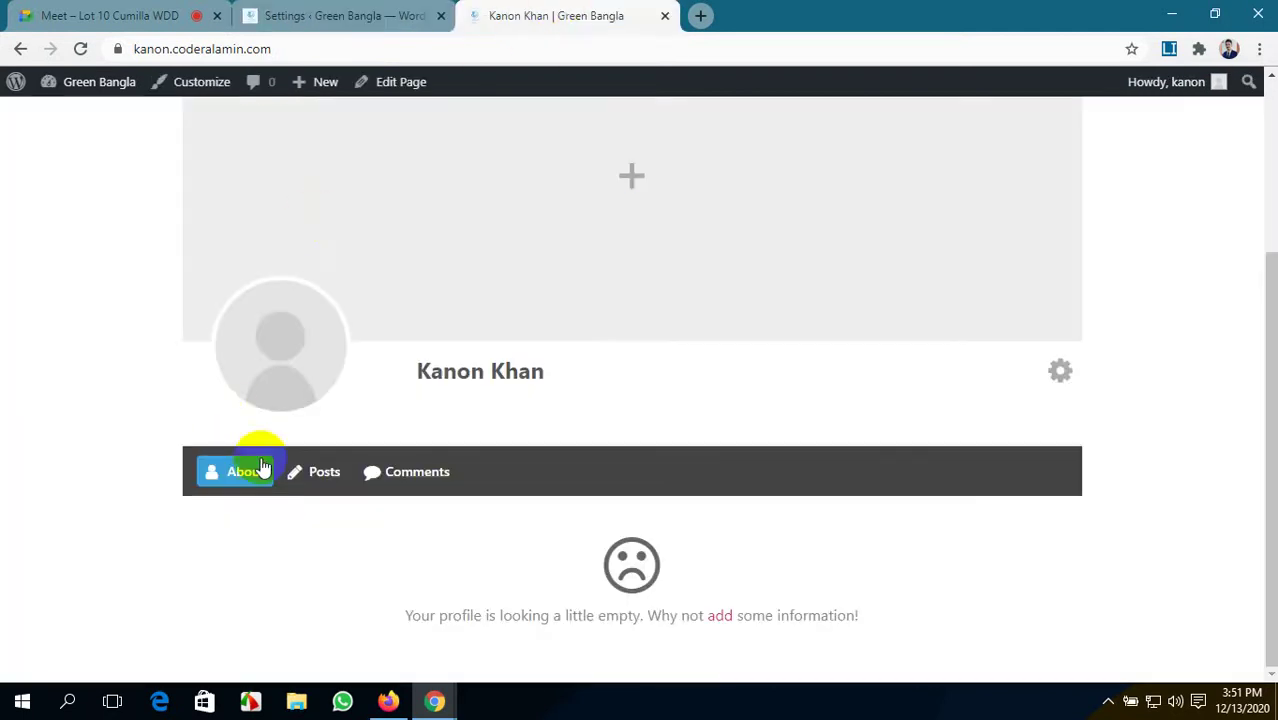
# - Open the user's public profile for editing and look through the editable profile areas and buttons
pyautogui.click(1058, 374)
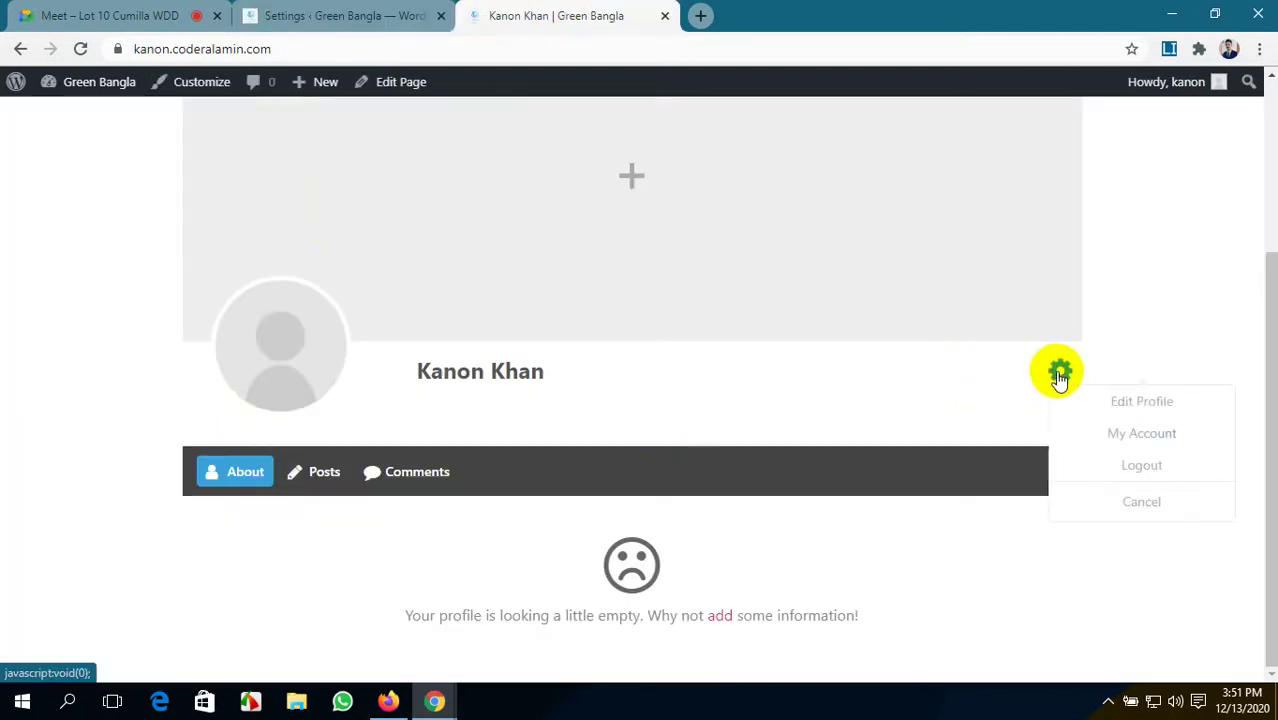
pyautogui.click(1123, 405)
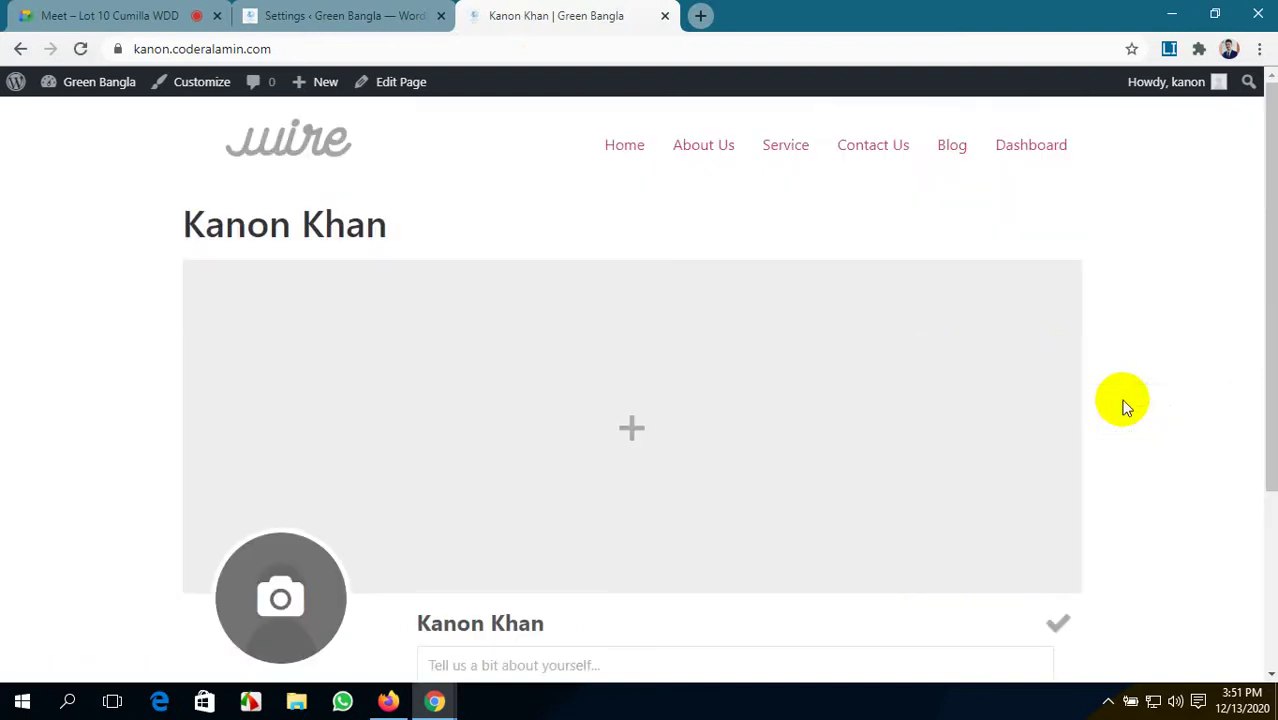
pyautogui.scroll(-3, 693, 430)
pyautogui.scroll(3, 690, 428)
pyautogui.scroll(-3, 640, 400)
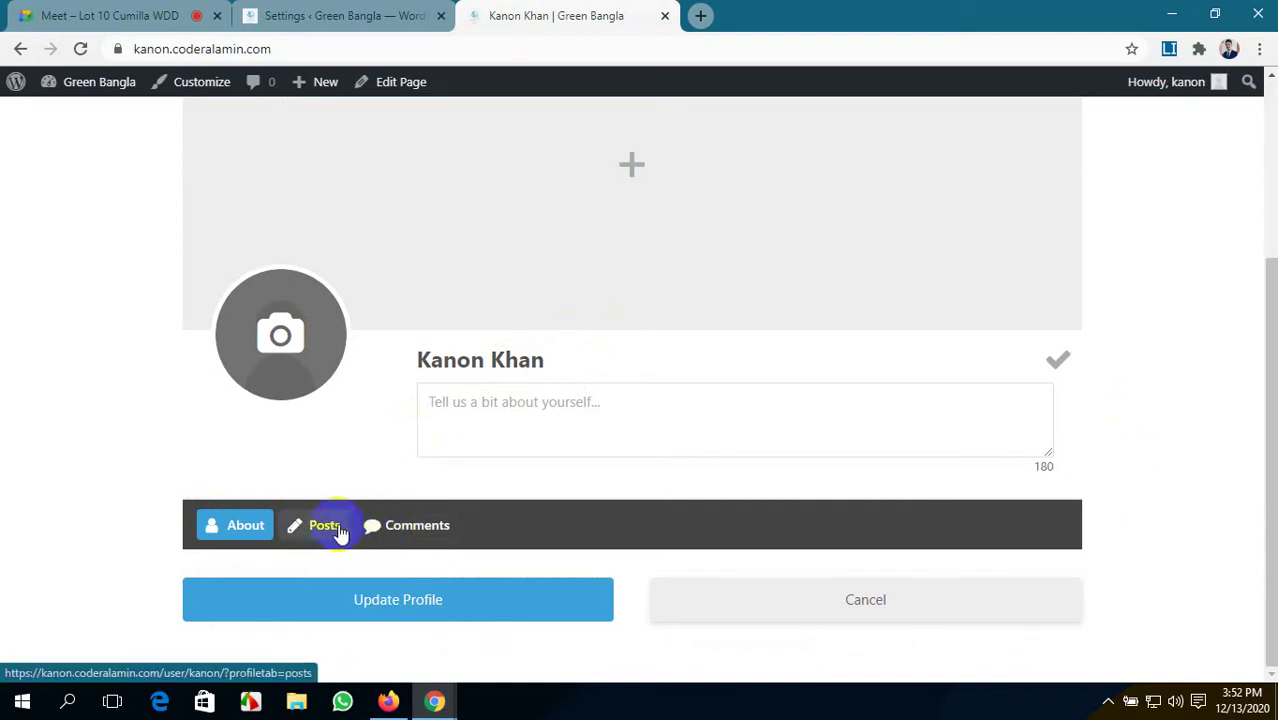
# - Upload asset 13.jpeg from New Download > New folder on the E: drive as the profile photo
pyautogui.click(289, 336)
pyautogui.click(298, 420)
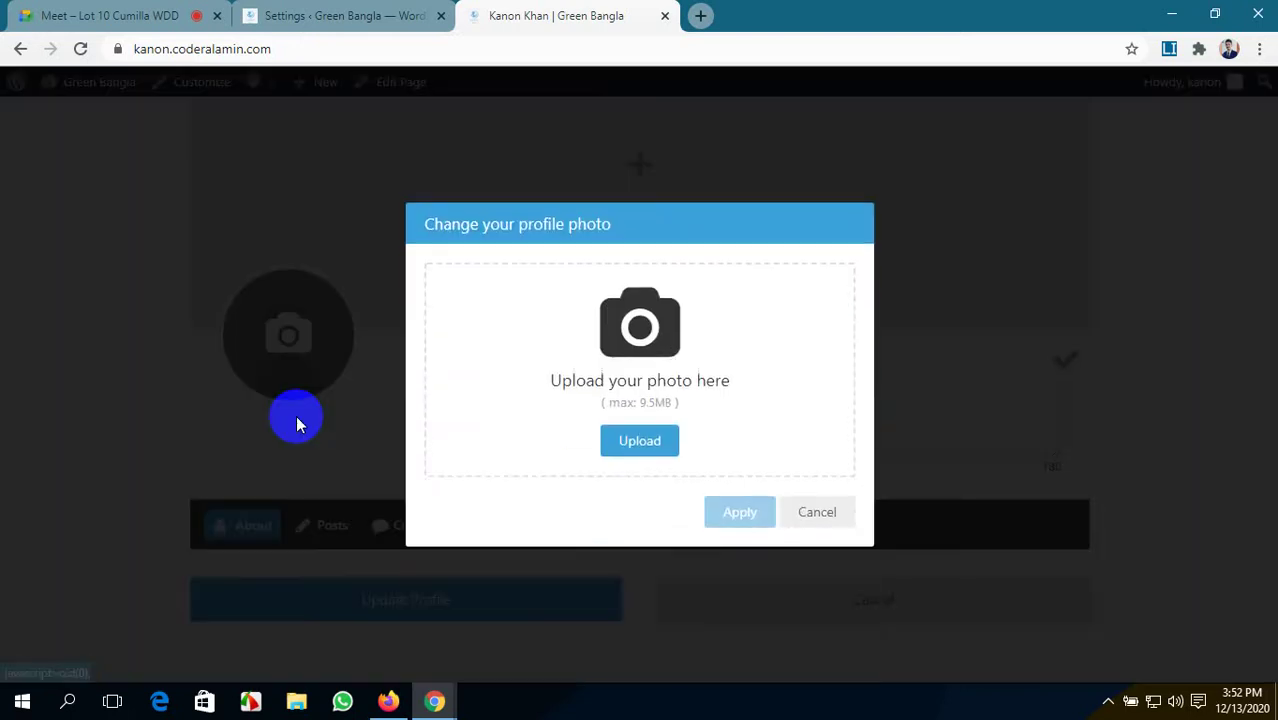
pyautogui.click(636, 441)
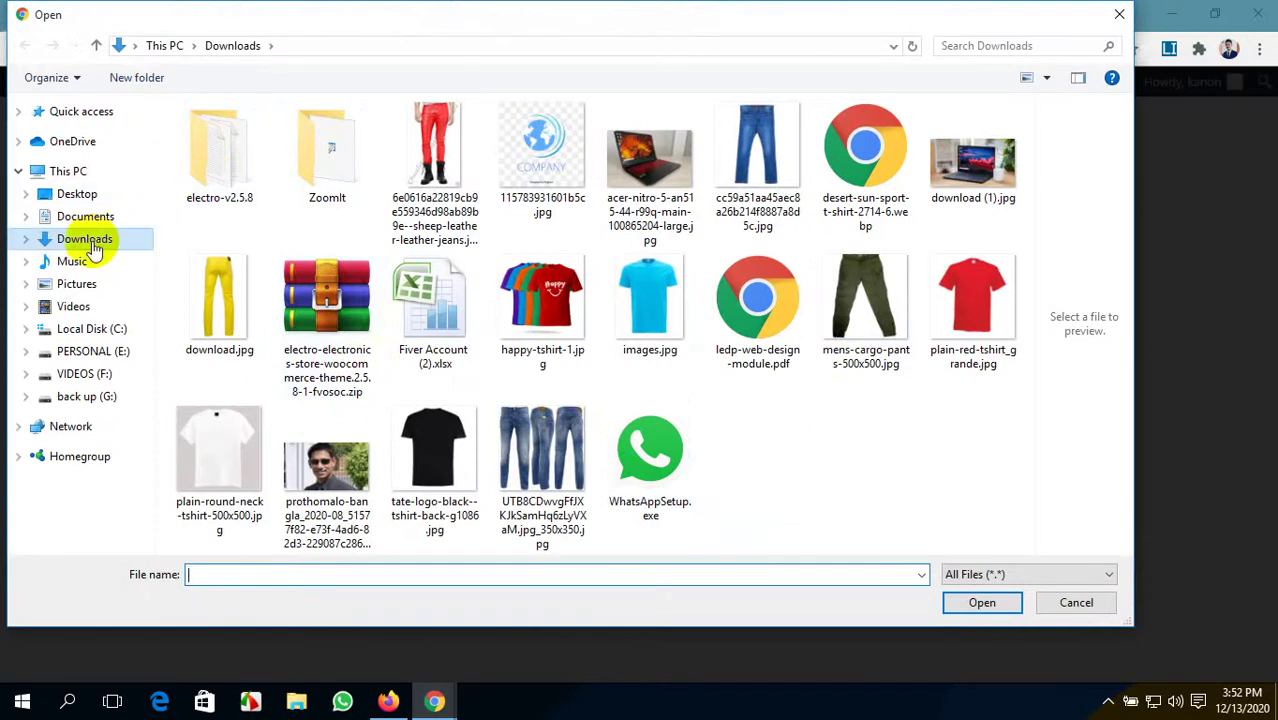
pyautogui.click(80, 351)
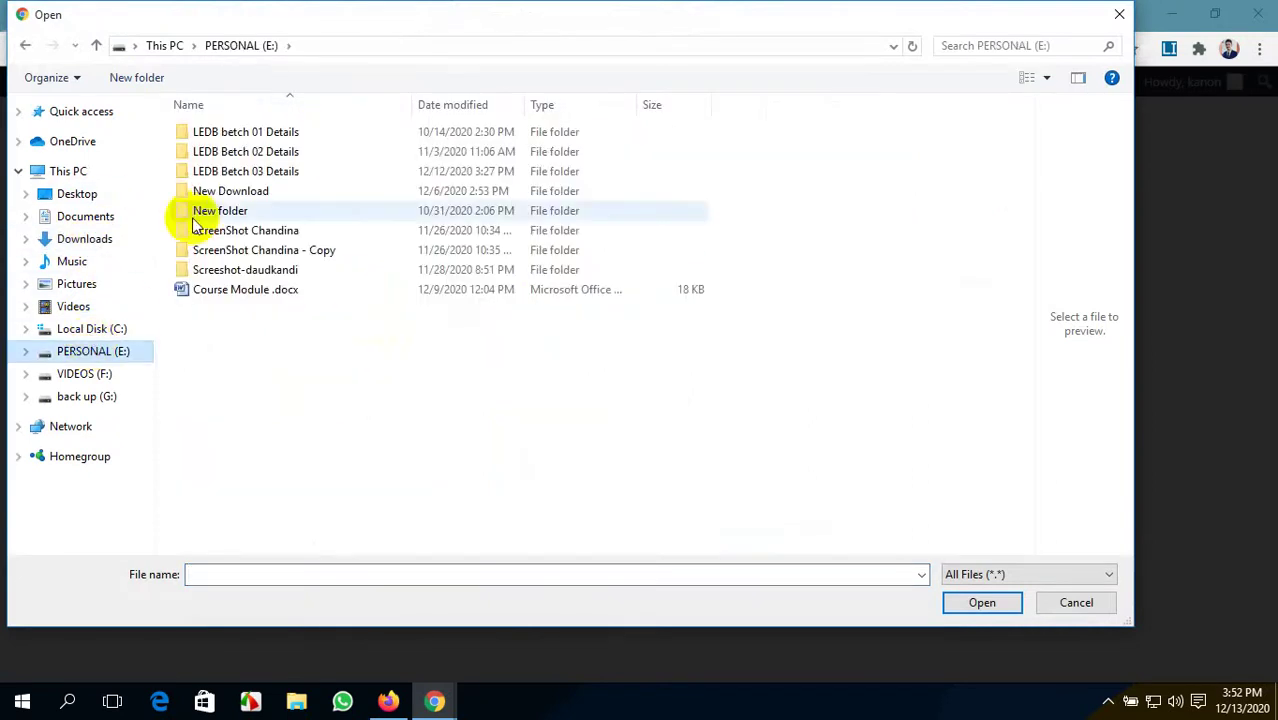
pyautogui.doubleClick(265, 190)
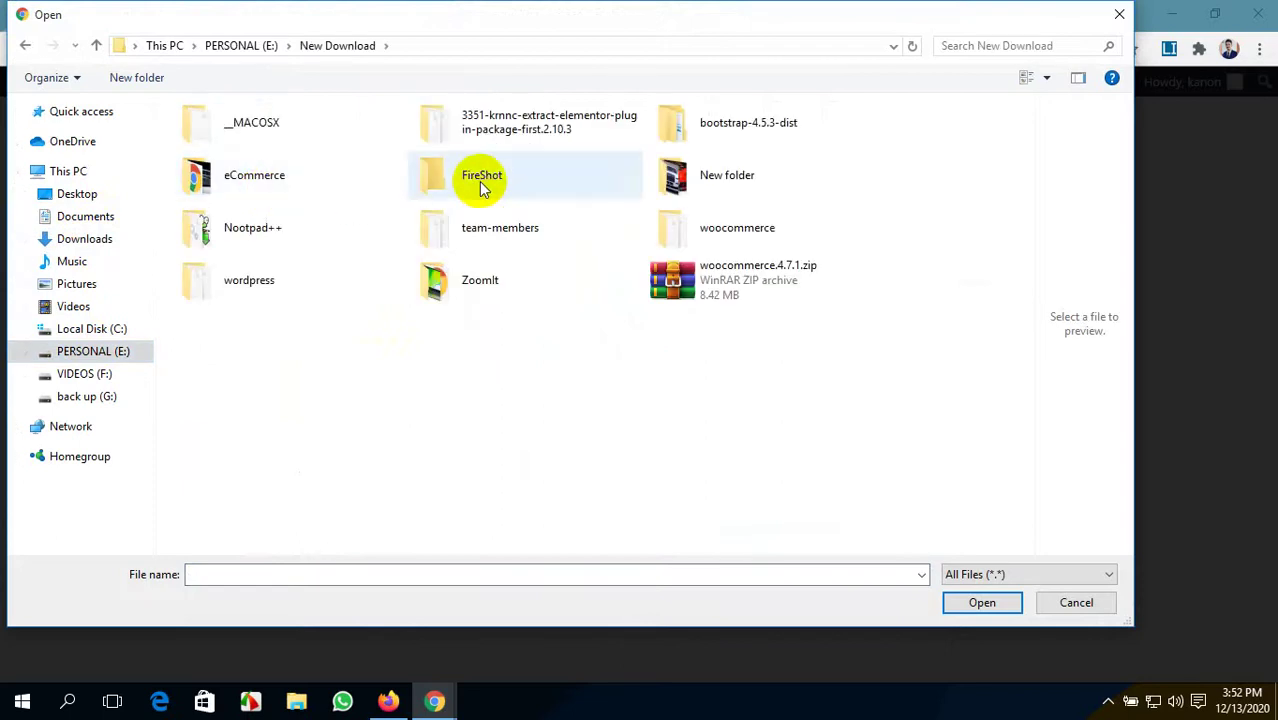
pyautogui.doubleClick(713, 174)
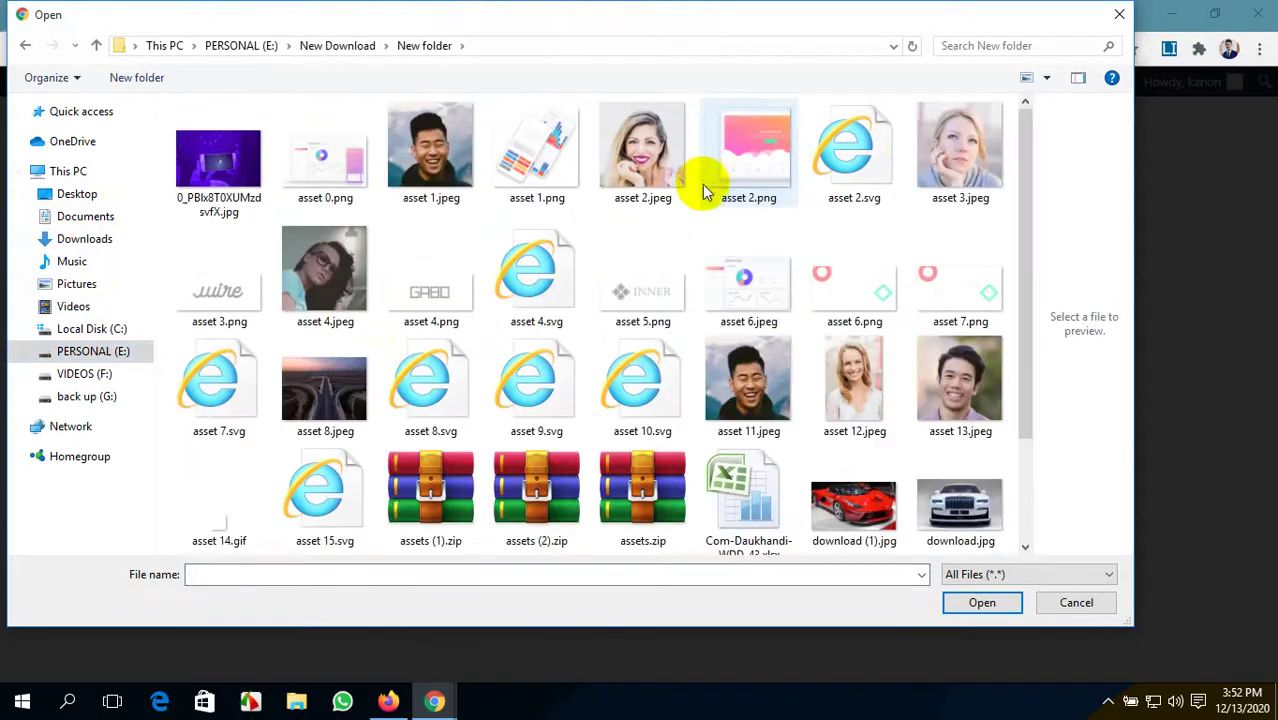
pyautogui.scroll(-3, 743, 265)
pyautogui.click(941, 251)
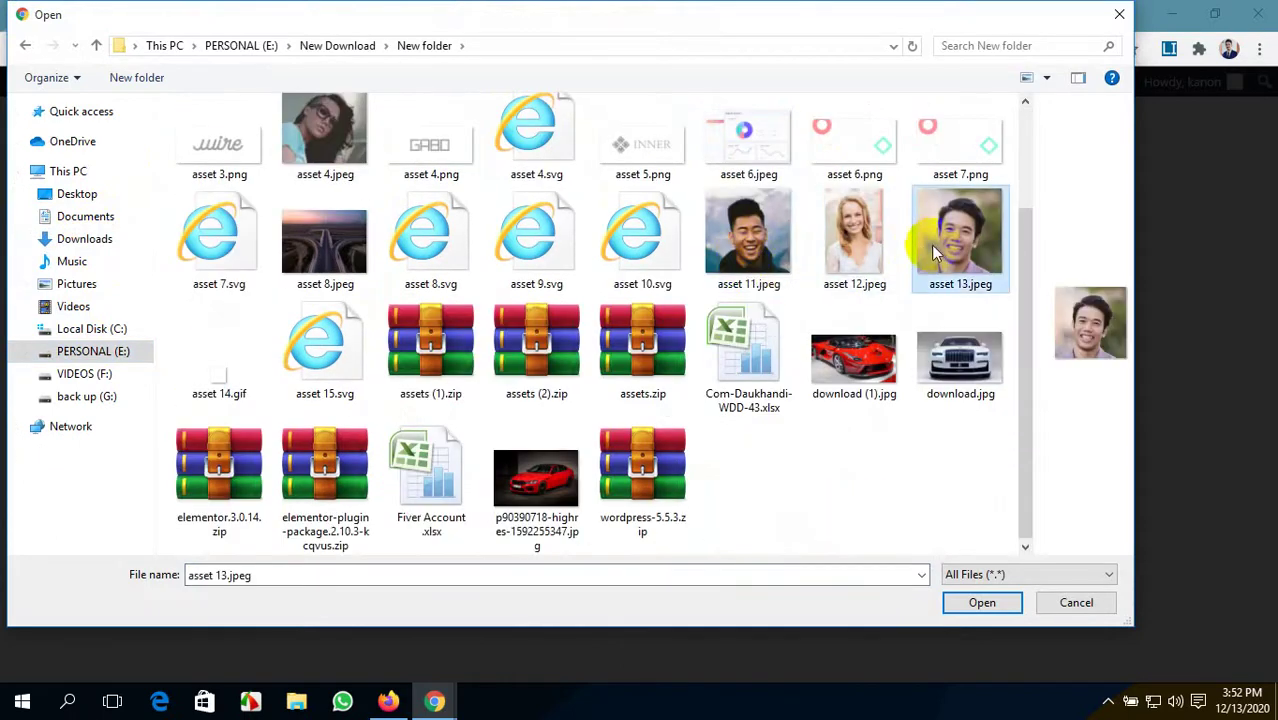
pyautogui.click(975, 603)
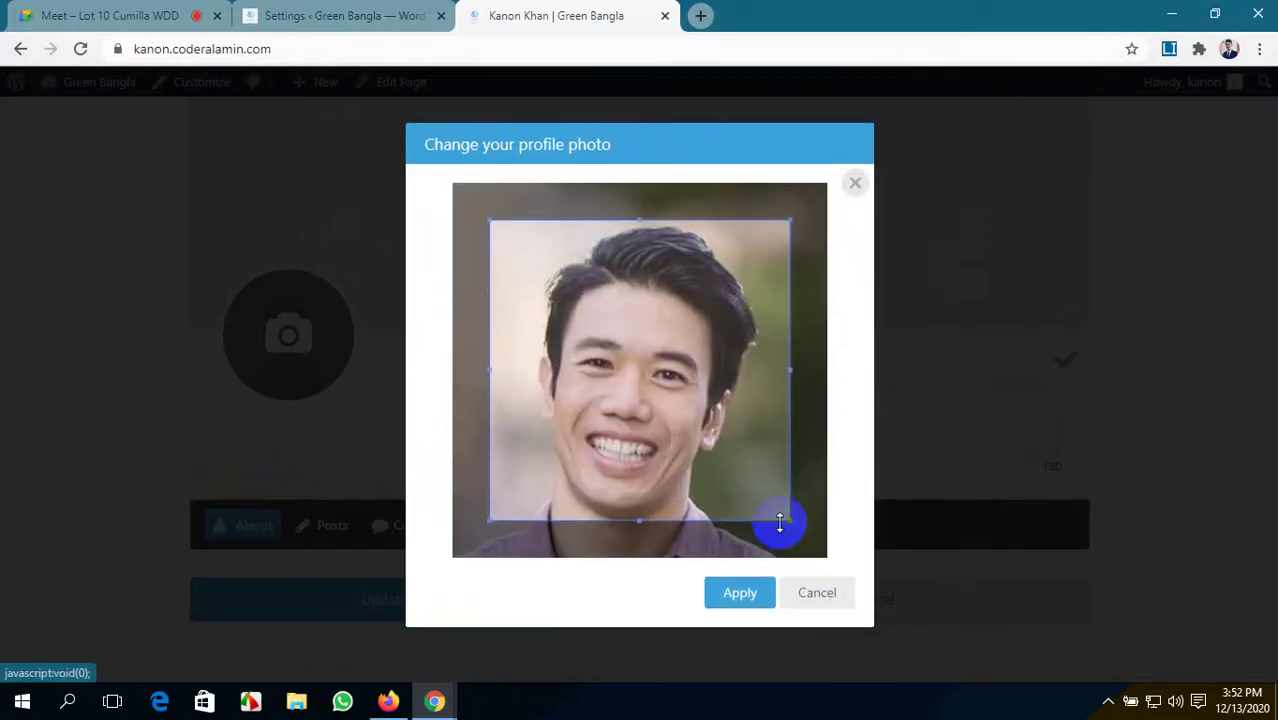
# - Enlarge and reposition the crop area around the man's face and apply the profile photo
pyautogui.moveTo(688, 442)
pyautogui.mouseDown()
pyautogui.moveTo(680, 463)
pyautogui.moveTo(667, 449)
pyautogui.mouseUp()
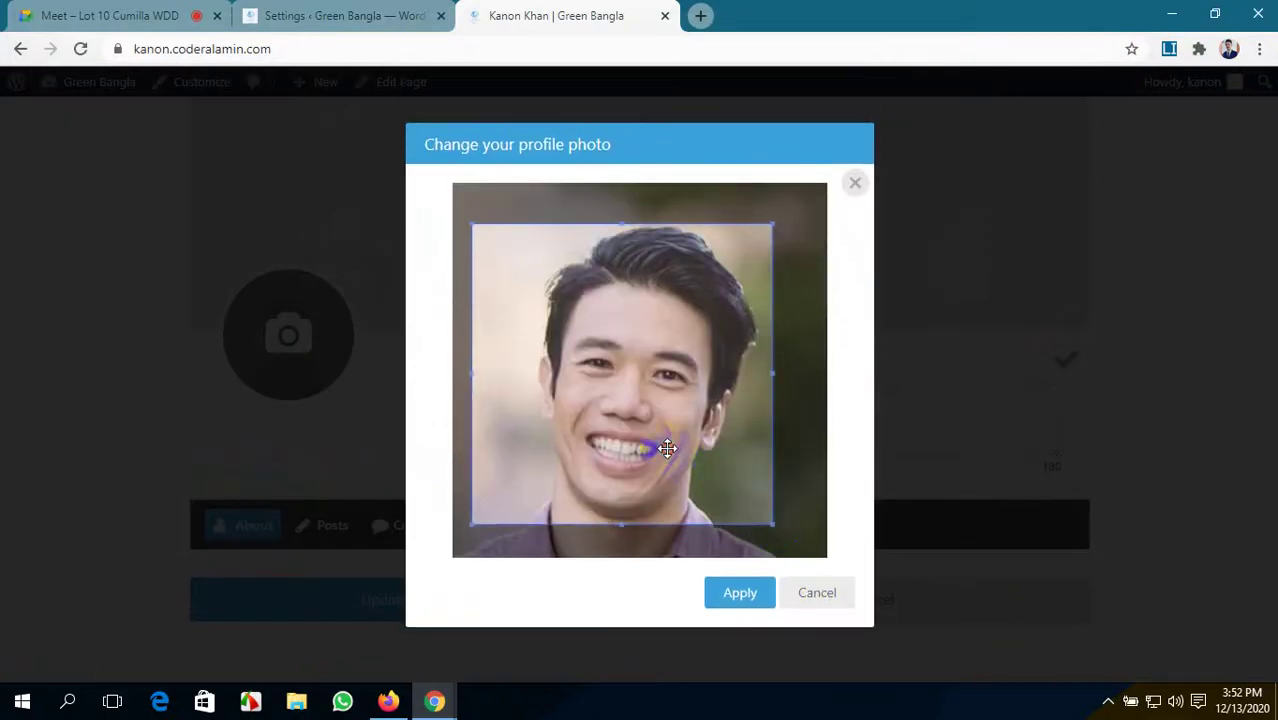
pyautogui.moveTo(773, 524); pyautogui.dragTo(813, 549)
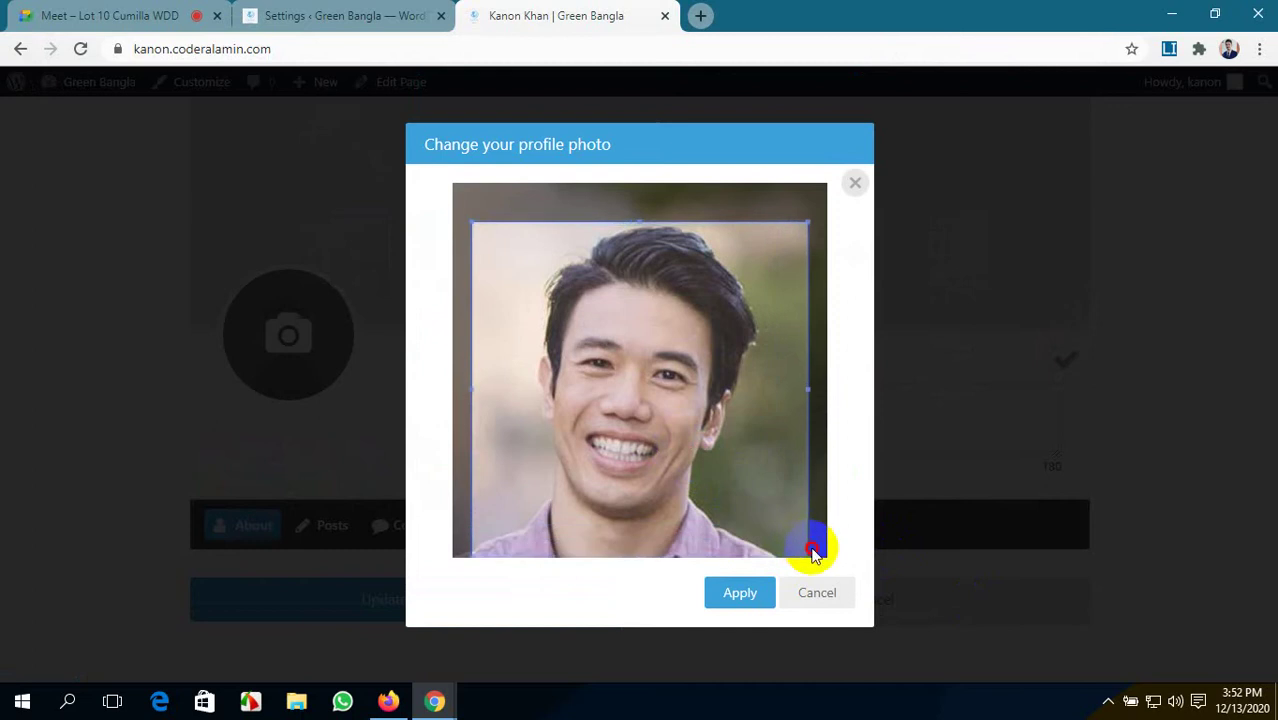
pyautogui.moveTo(699, 500); pyautogui.dragTo(688, 490)
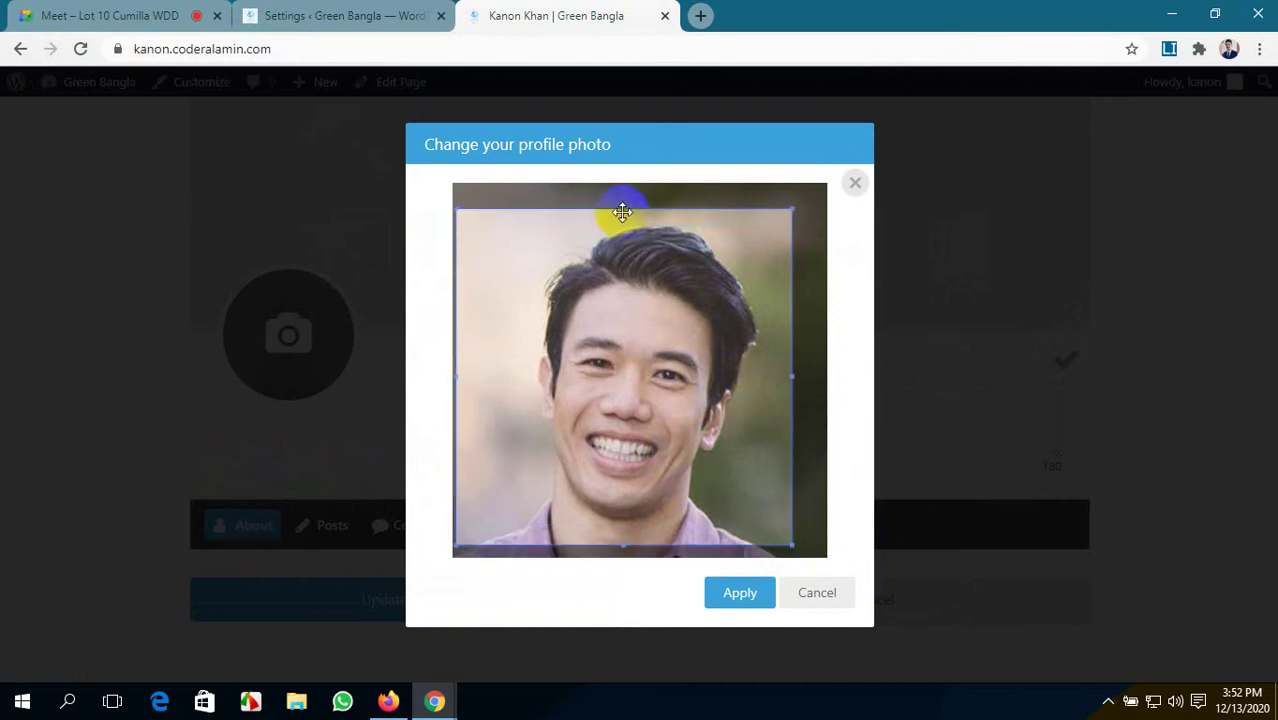
pyautogui.moveTo(622, 206); pyautogui.dragTo(628, 177)
pyautogui.moveTo(613, 234); pyautogui.dragTo(614, 322)
pyautogui.click(737, 594)
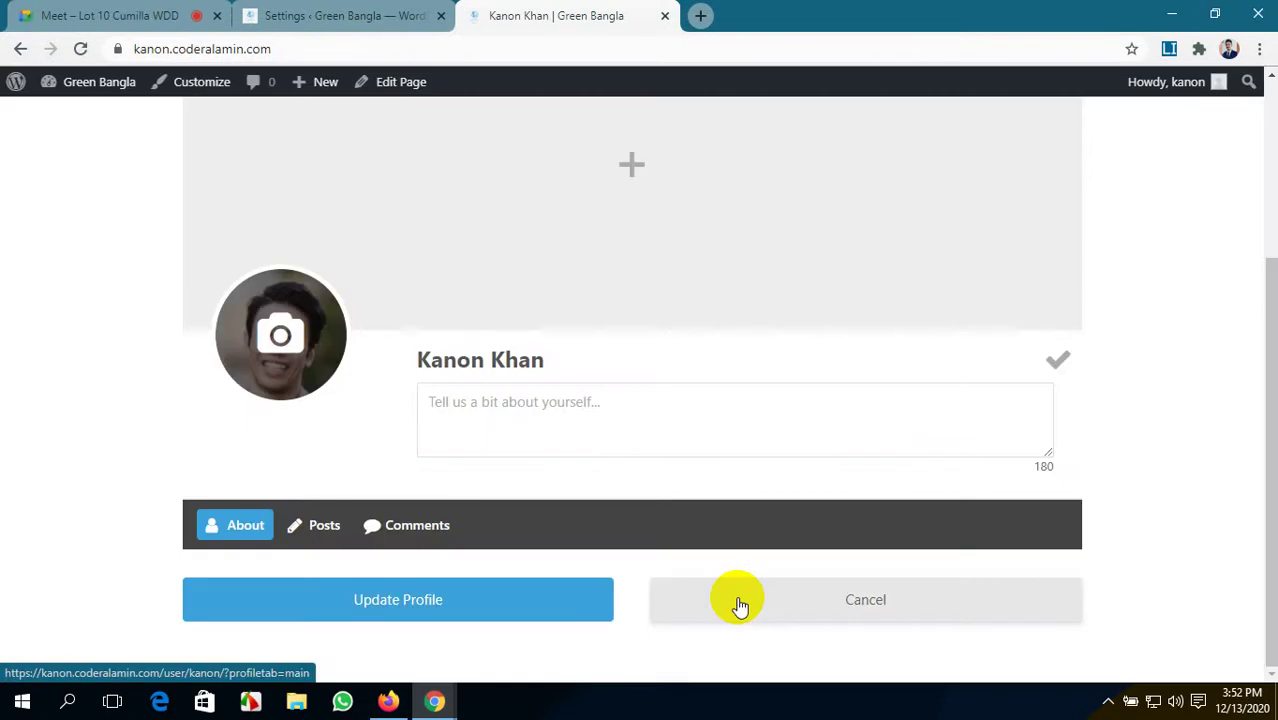
# - Try to upload download.jpg from the same folder as the profile's cover photo
pyautogui.click(632, 164)
pyautogui.click(638, 216)
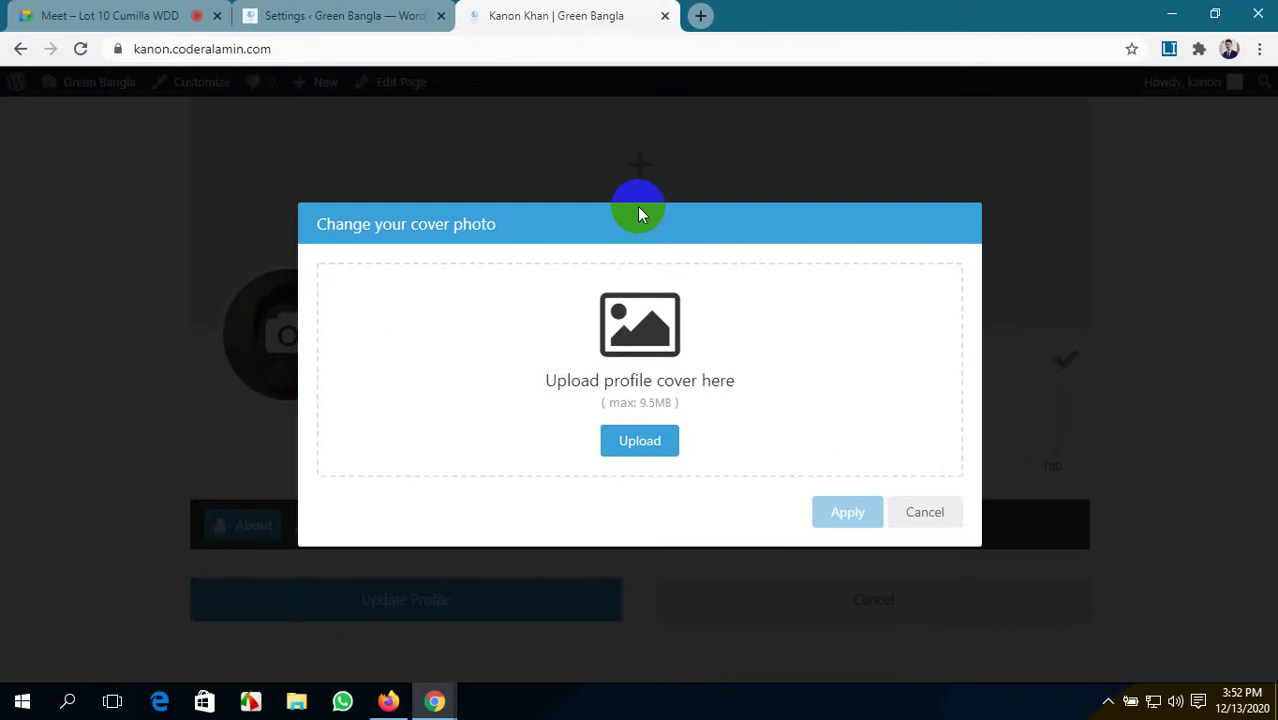
pyautogui.click(645, 438)
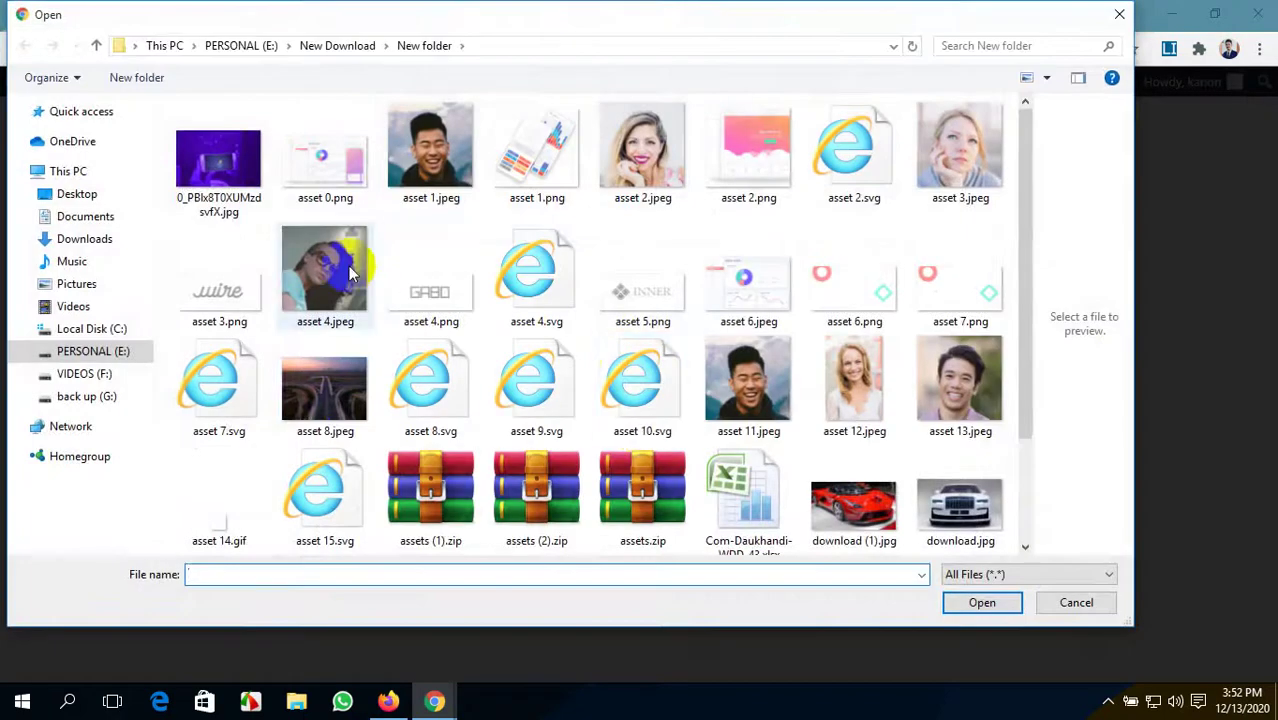
pyautogui.scroll(-2, 348, 266)
pyautogui.scroll(2, 358, 291)
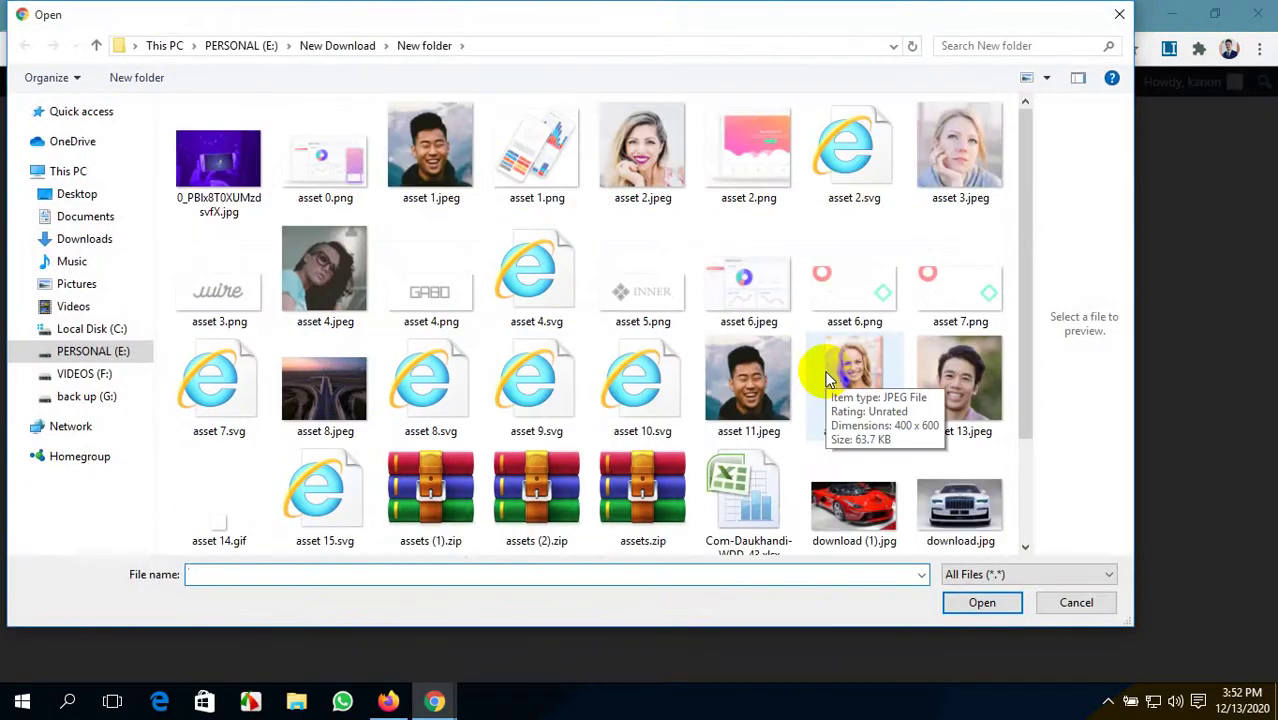
pyautogui.click(530, 145)
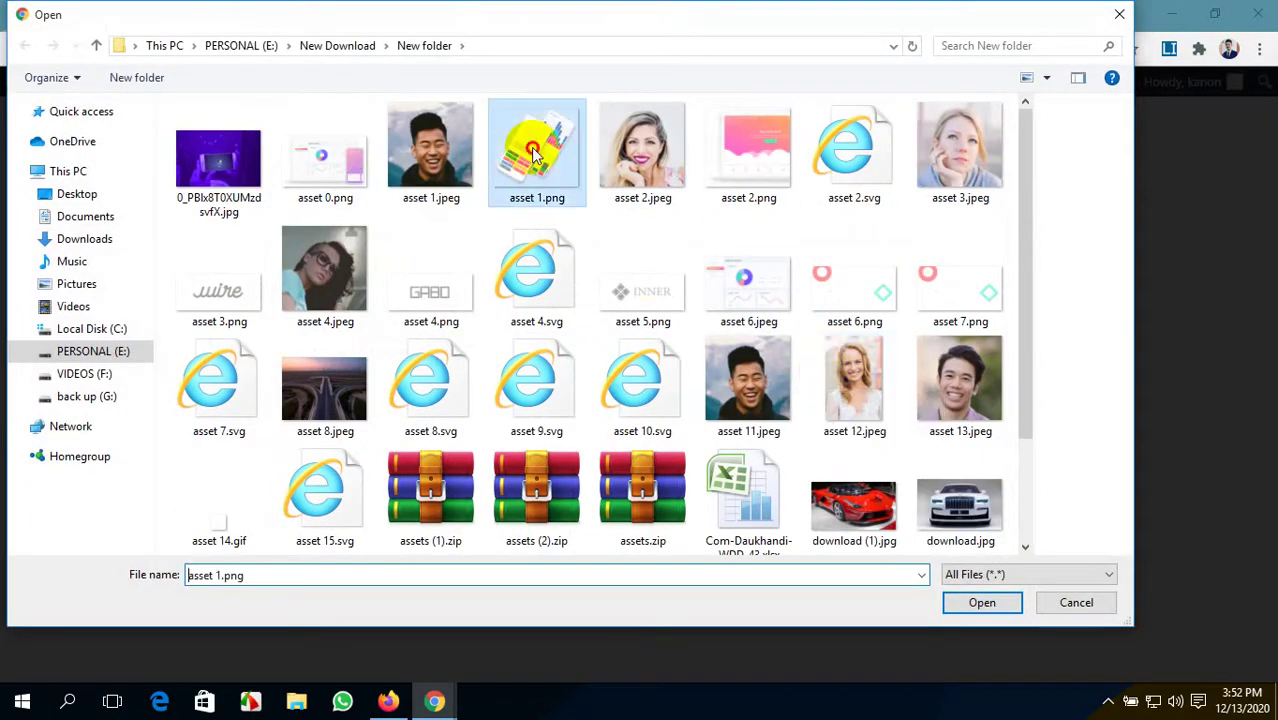
pyautogui.click(960, 505)
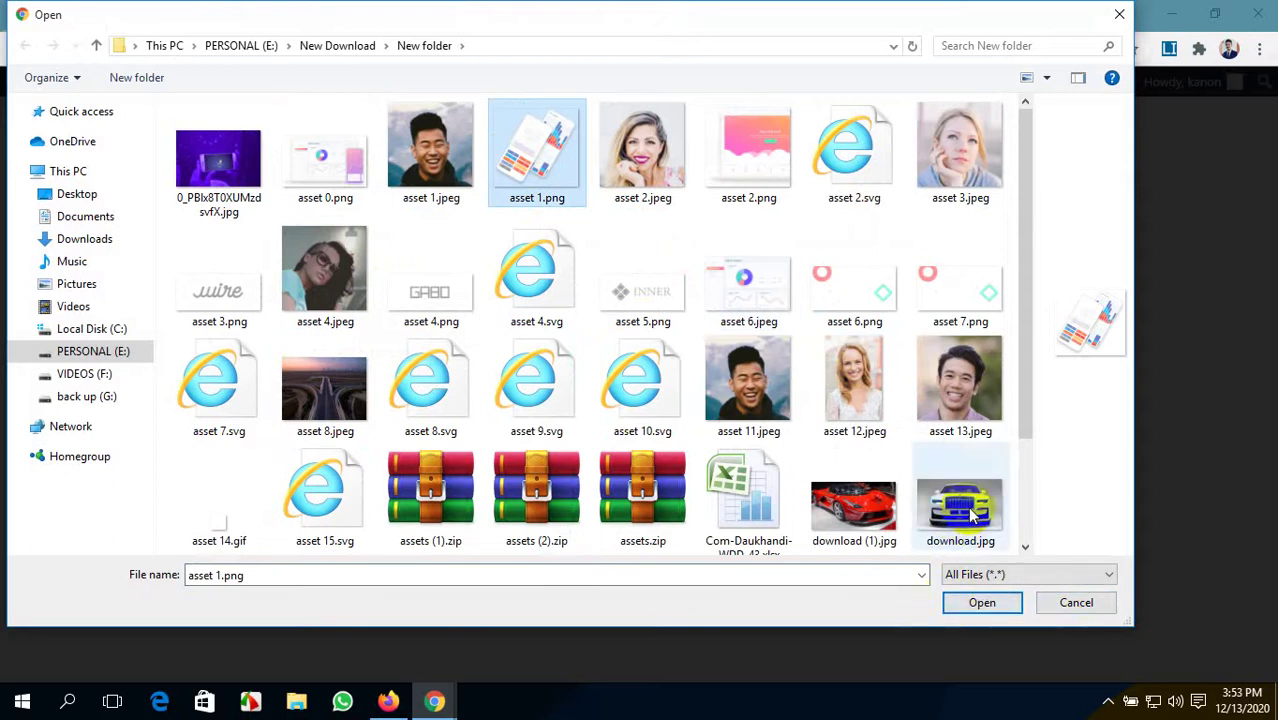
pyautogui.click(983, 603)
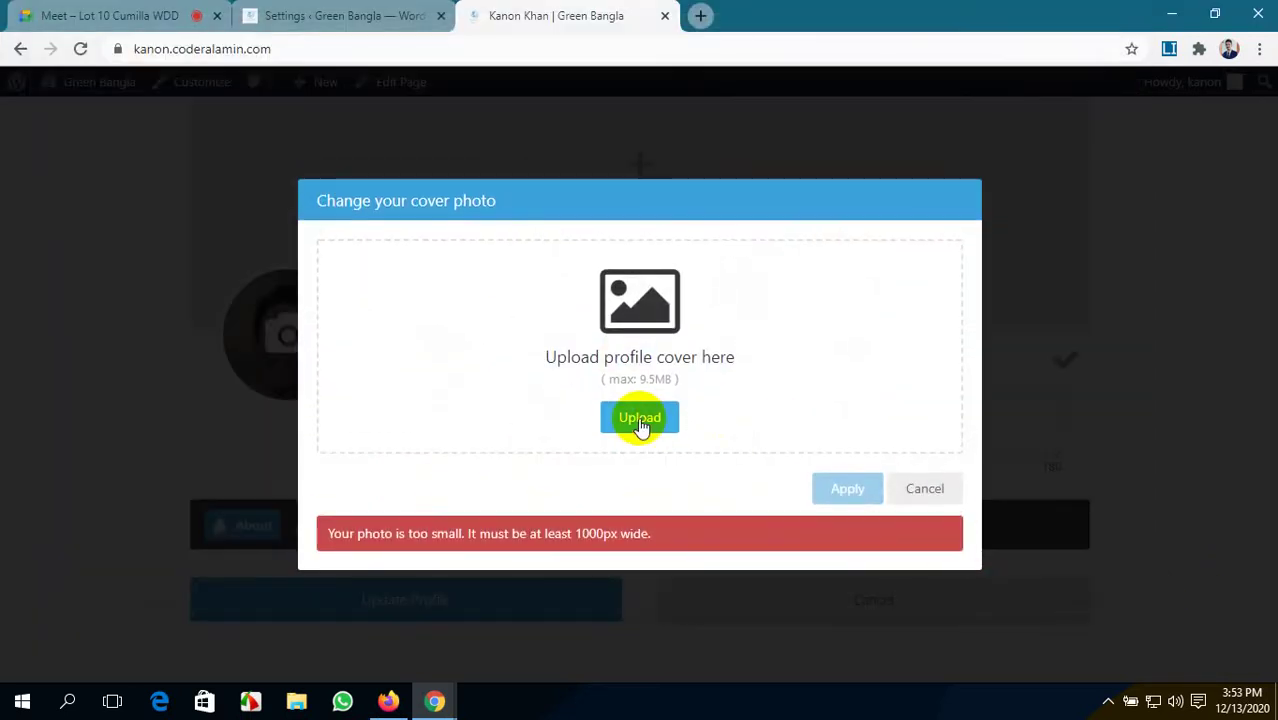
# - Upload asset 8.jpeg as the cover photo and apply it with the crop area positioned over the road junction
pyautogui.click(640, 420)
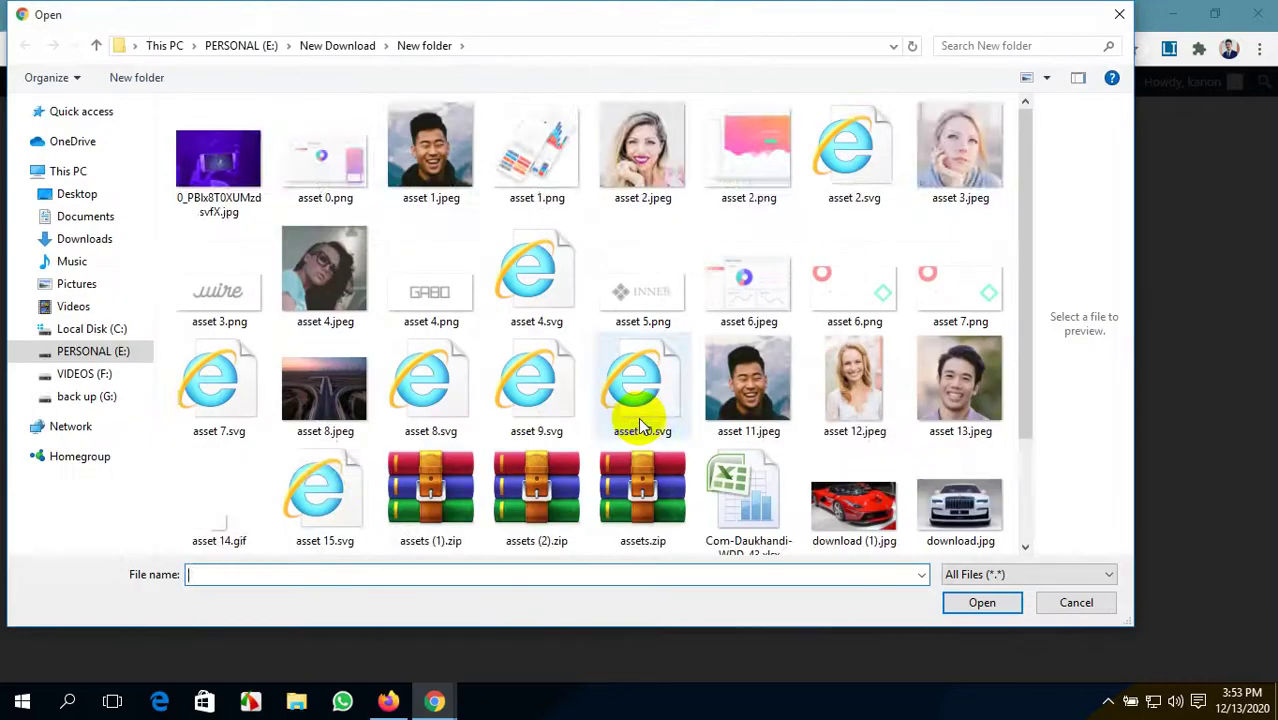
pyautogui.scroll(-3, 560, 390)
pyautogui.click(311, 262)
pyautogui.click(958, 602)
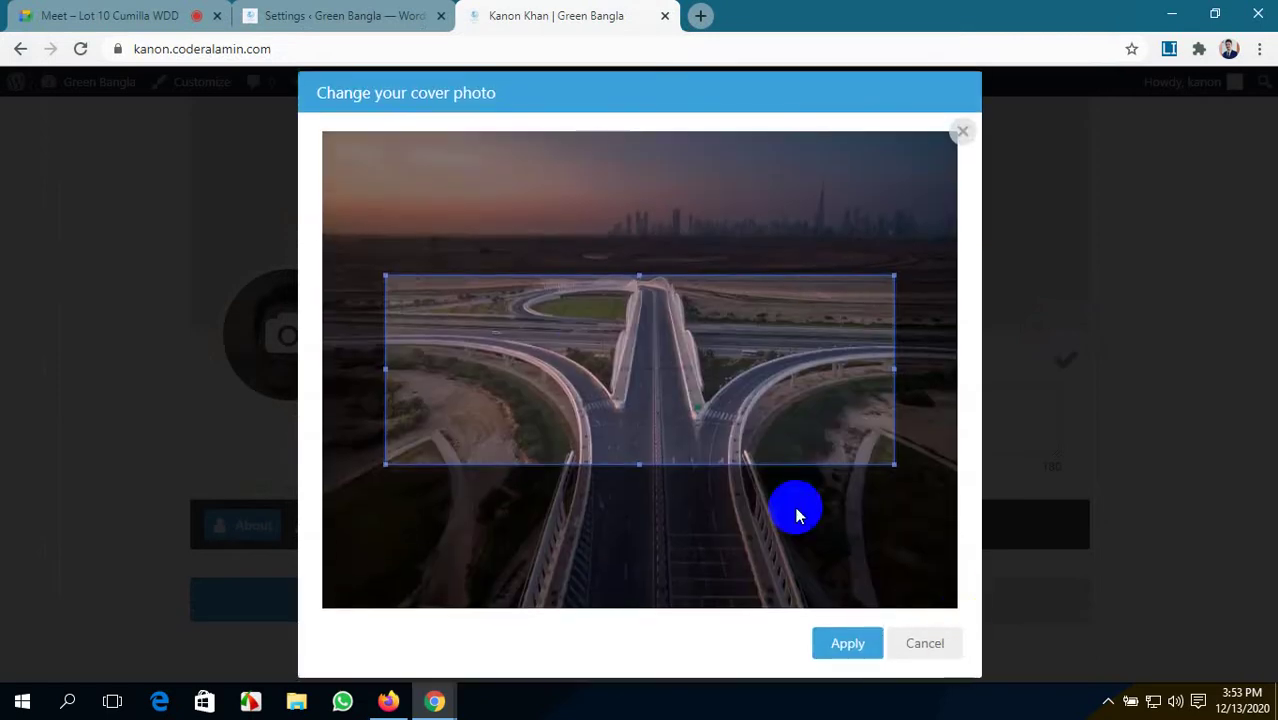
pyautogui.moveTo(576, 336); pyautogui.dragTo(575, 393)
pyautogui.moveTo(574, 322); pyautogui.dragTo(585, 317)
pyautogui.click(836, 645)
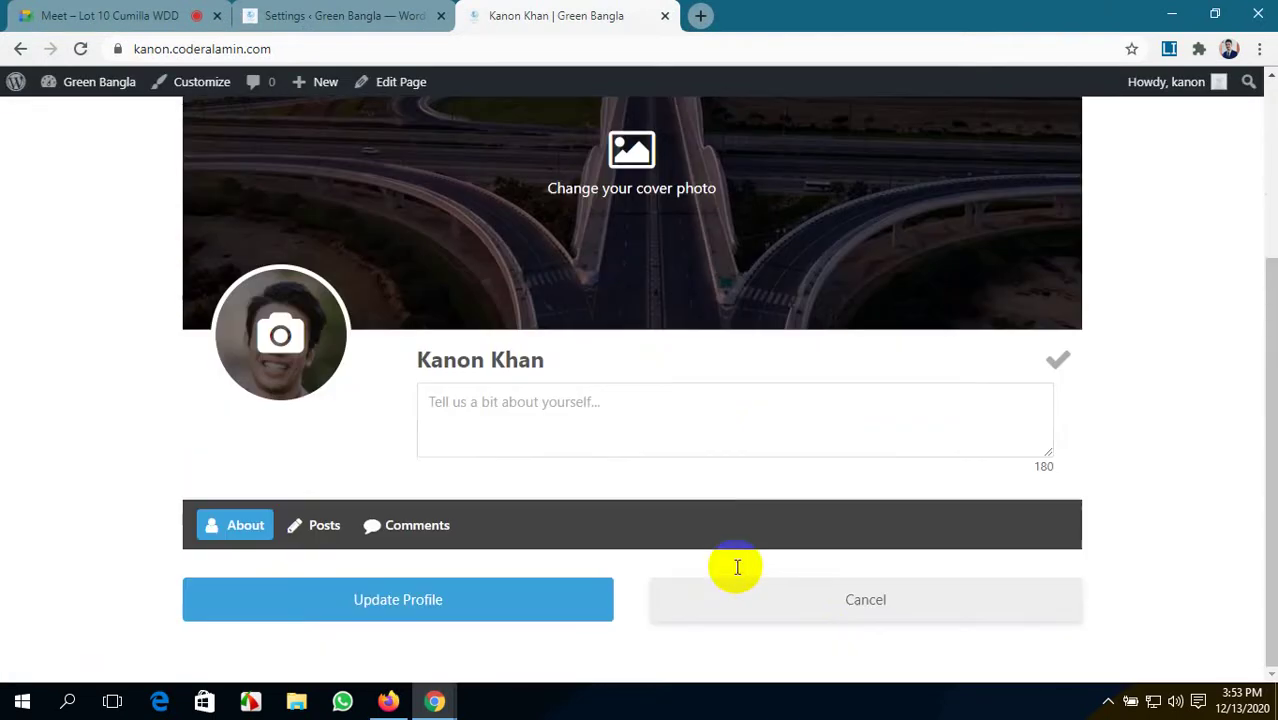
# - Enter "Web Developer" as the profile's bio, save the profile, and review the updated page
pyautogui.click(616, 404)
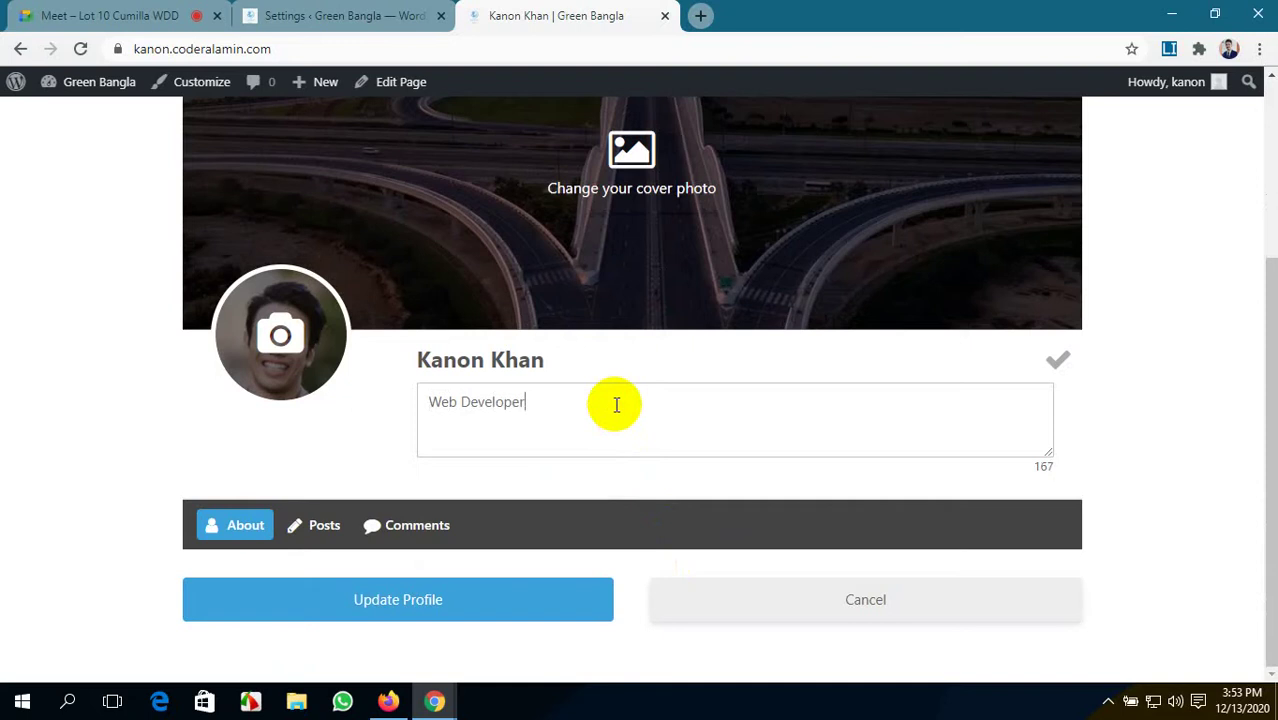
pyautogui.click(1056, 360)
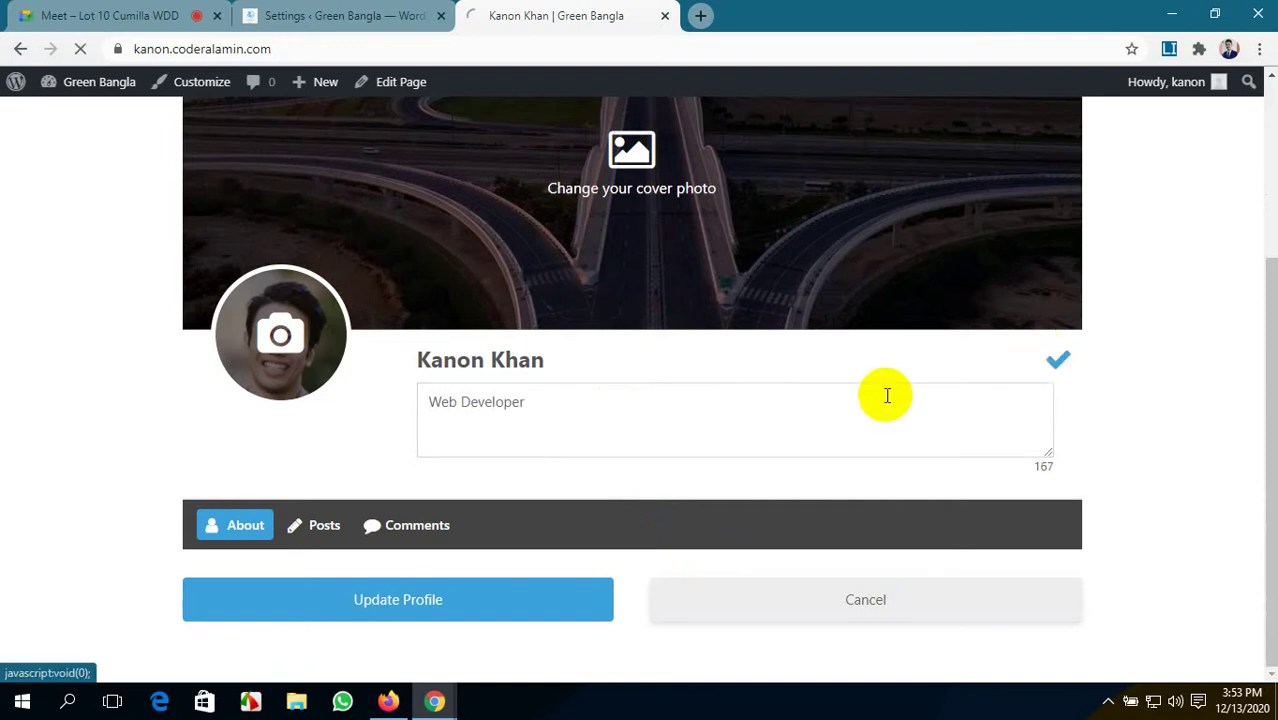
pyautogui.scroll(-3, 466, 499)
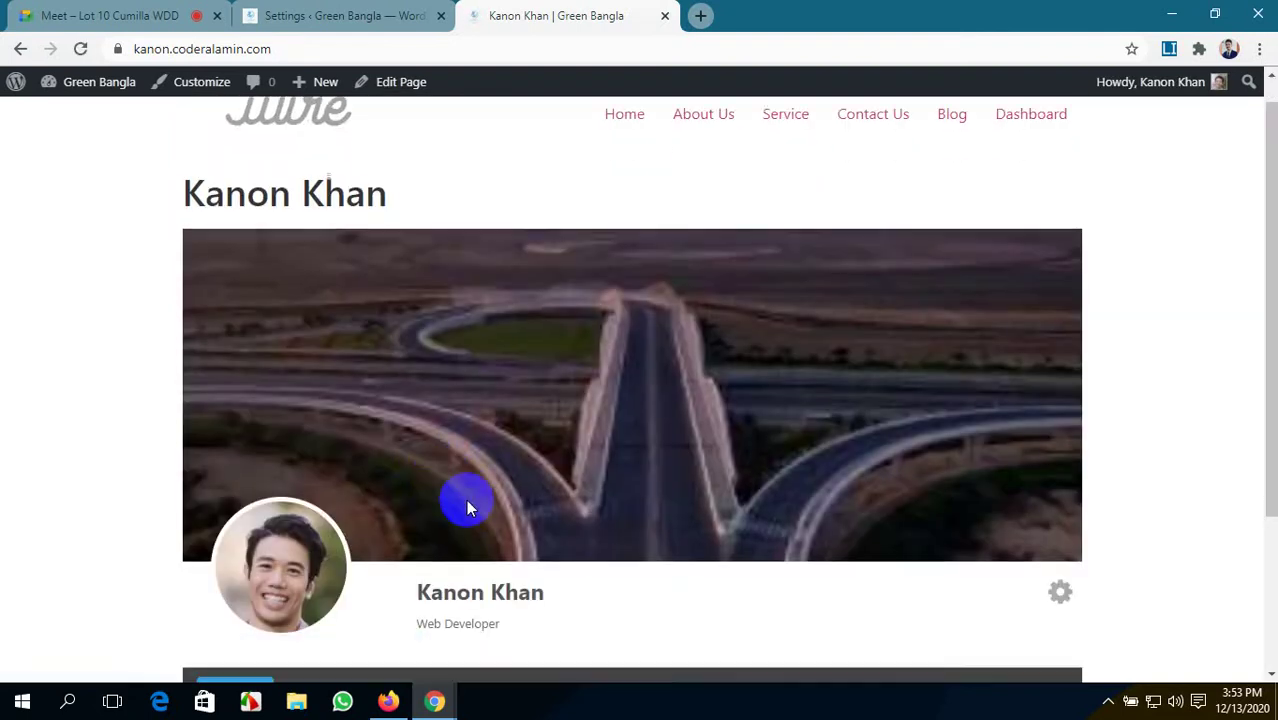
pyautogui.scroll(2, 472, 352)
pyautogui.scroll(-2, 501, 441)
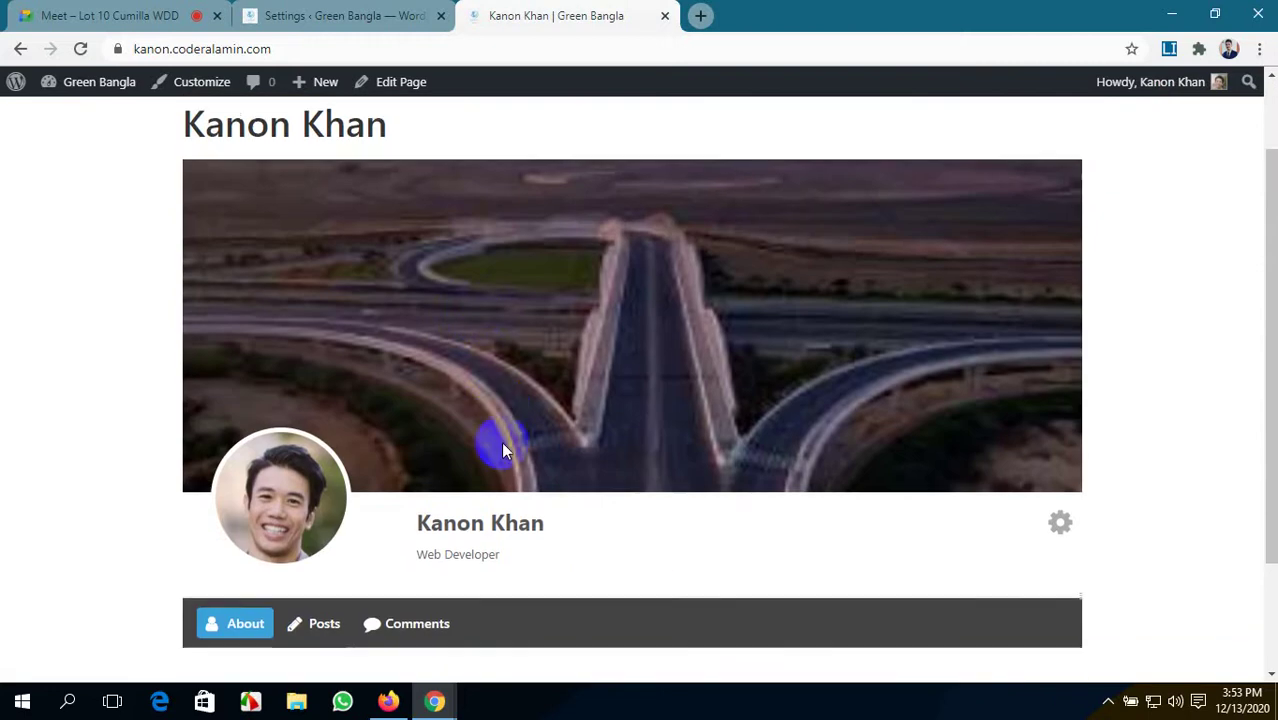
# - Set Profile Field Icons to Turn off, save the settings, and reload the public profile page to check it
pyautogui.click(360, 15)
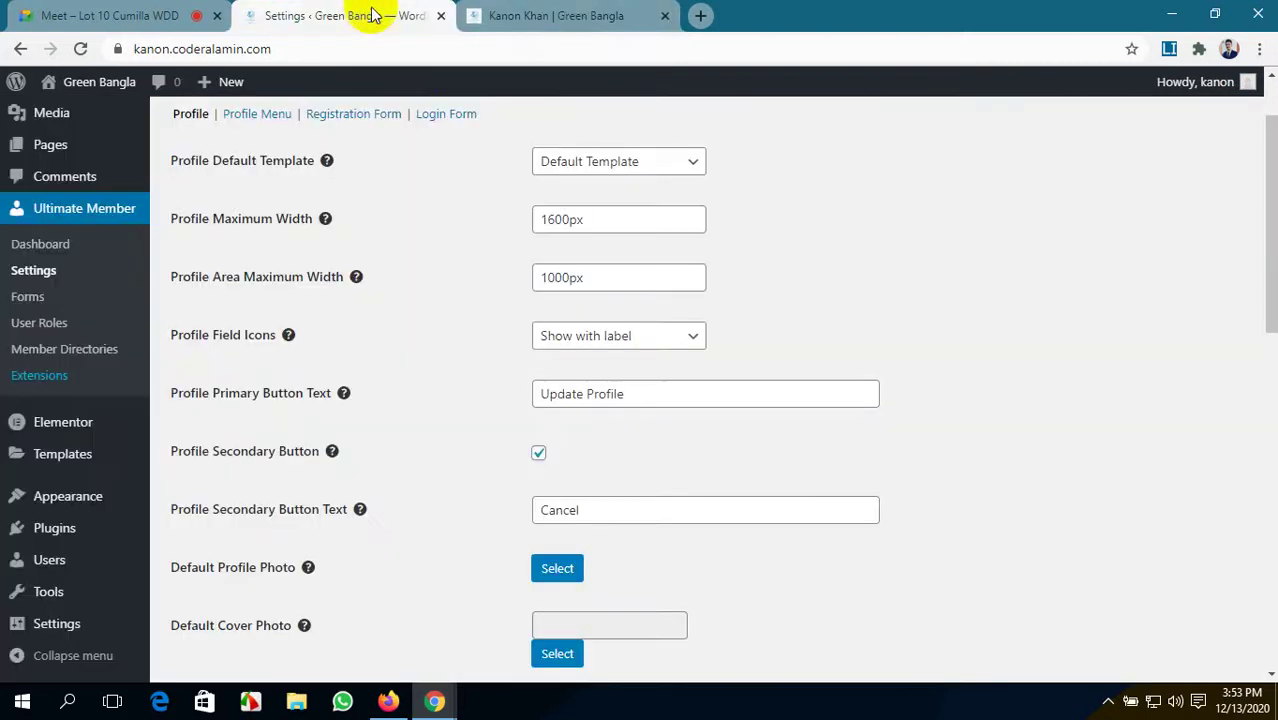
pyautogui.click(585, 12)
pyautogui.click(400, 12)
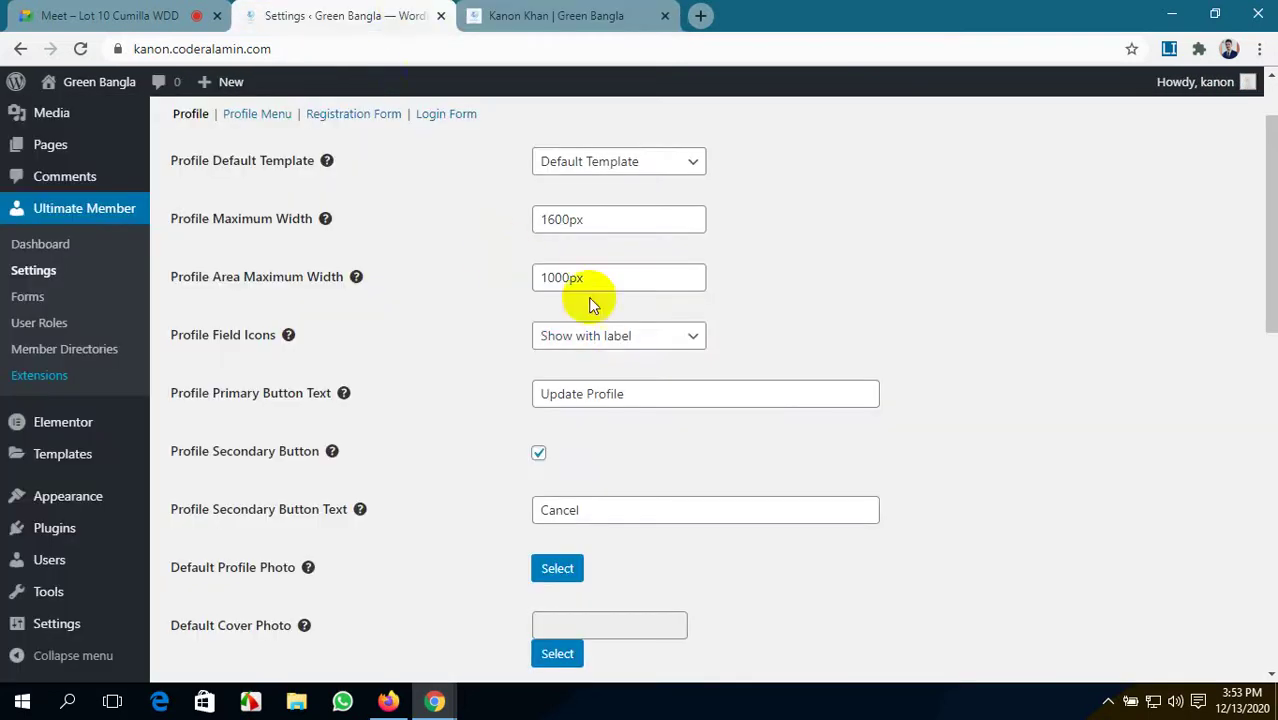
pyautogui.click(648, 338)
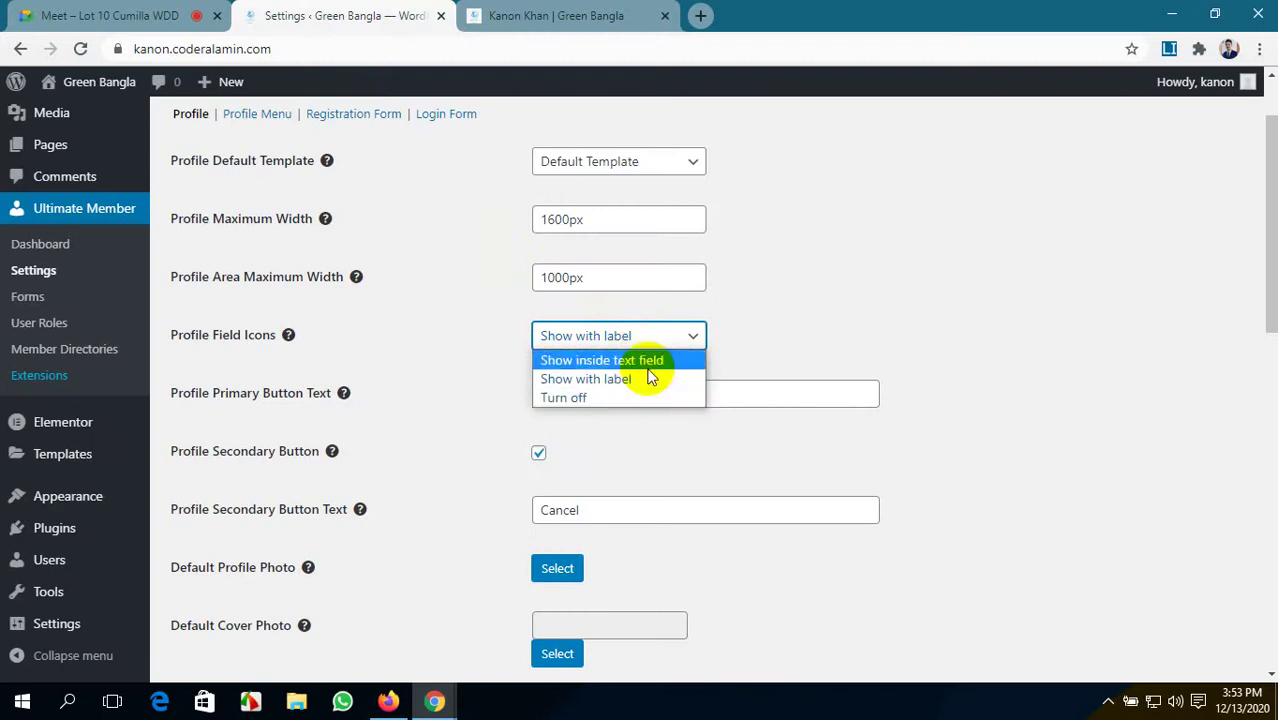
pyautogui.click(650, 359)
pyautogui.click(647, 336)
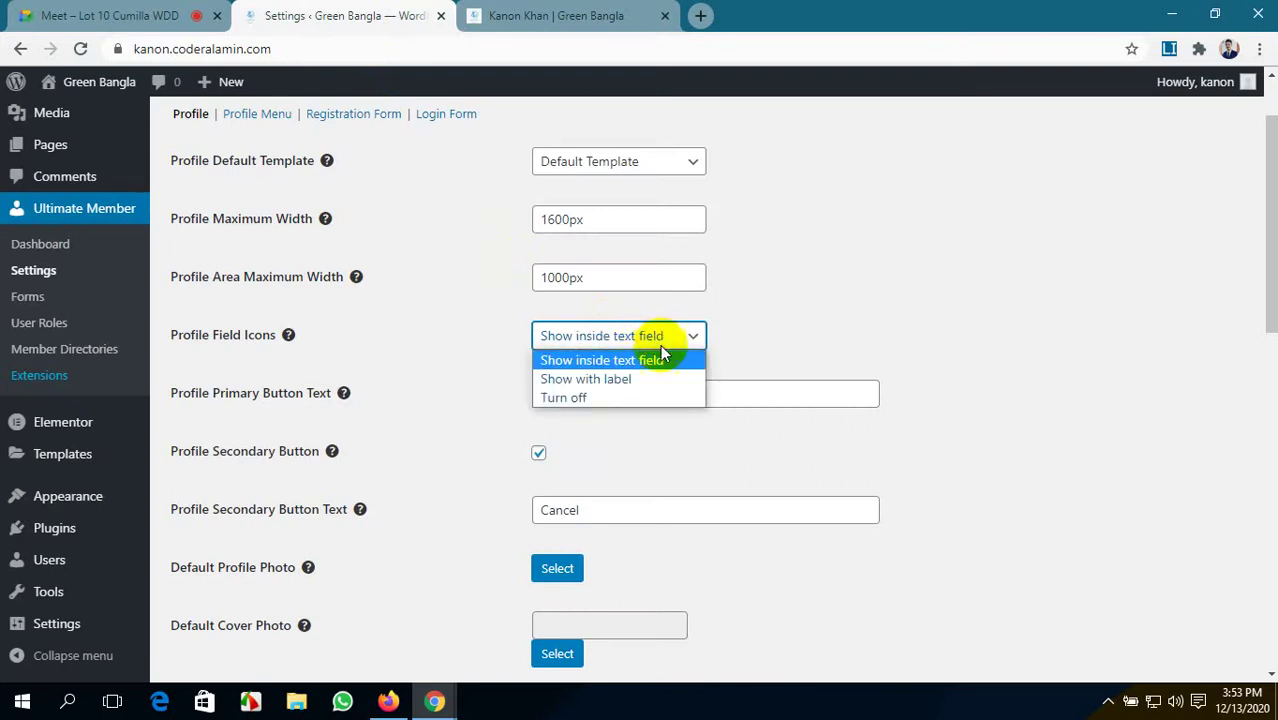
pyautogui.click(636, 399)
pyautogui.scroll(-10, 619, 416)
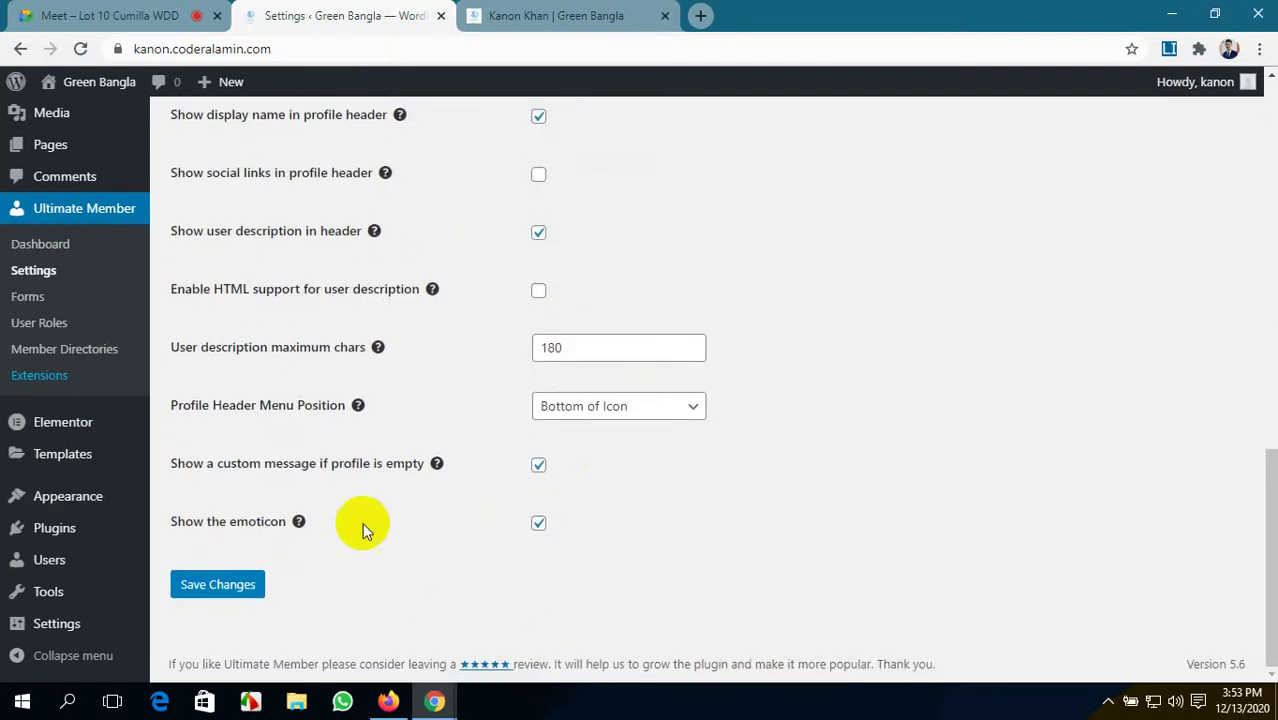
pyautogui.click(232, 592)
pyautogui.click(563, 15)
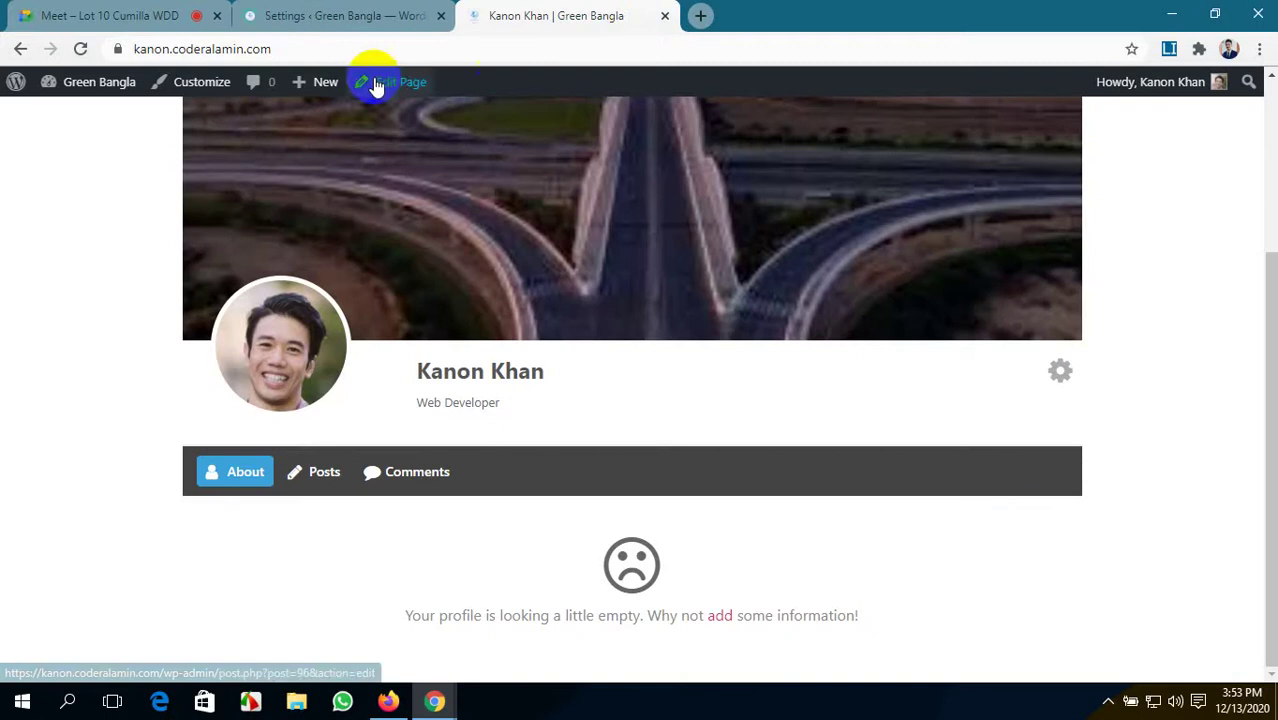
pyautogui.click(79, 49)
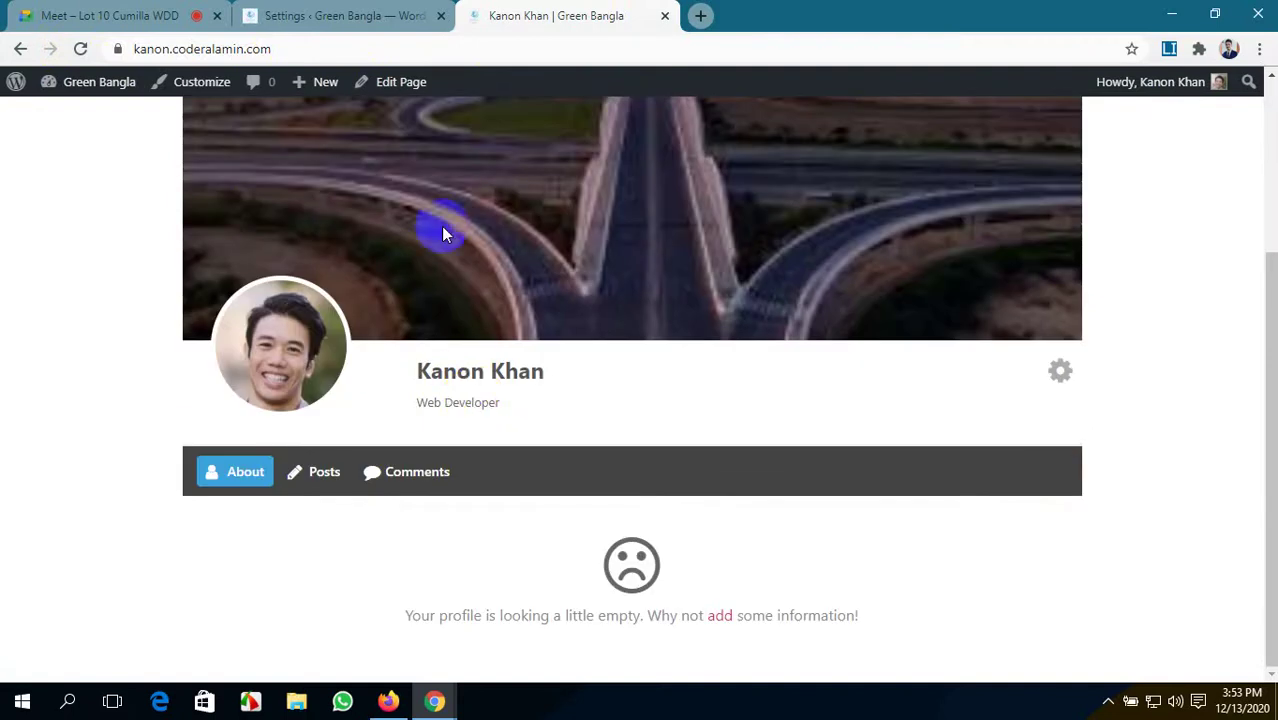
# - Set Profile Field Icons to "Show inside text field" in the Ultimate Member profile appearance settings
pyautogui.click(380, 15)
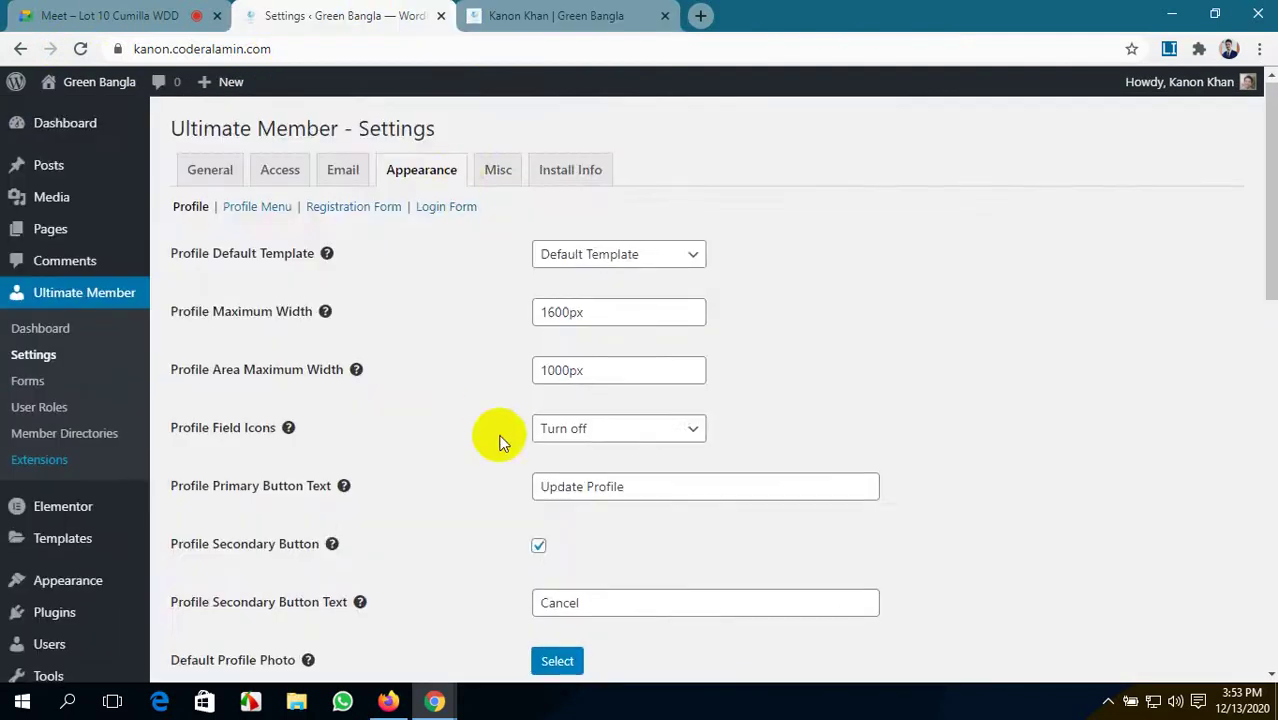
pyautogui.scroll(-2, 502, 441)
pyautogui.scroll(1, 537, 366)
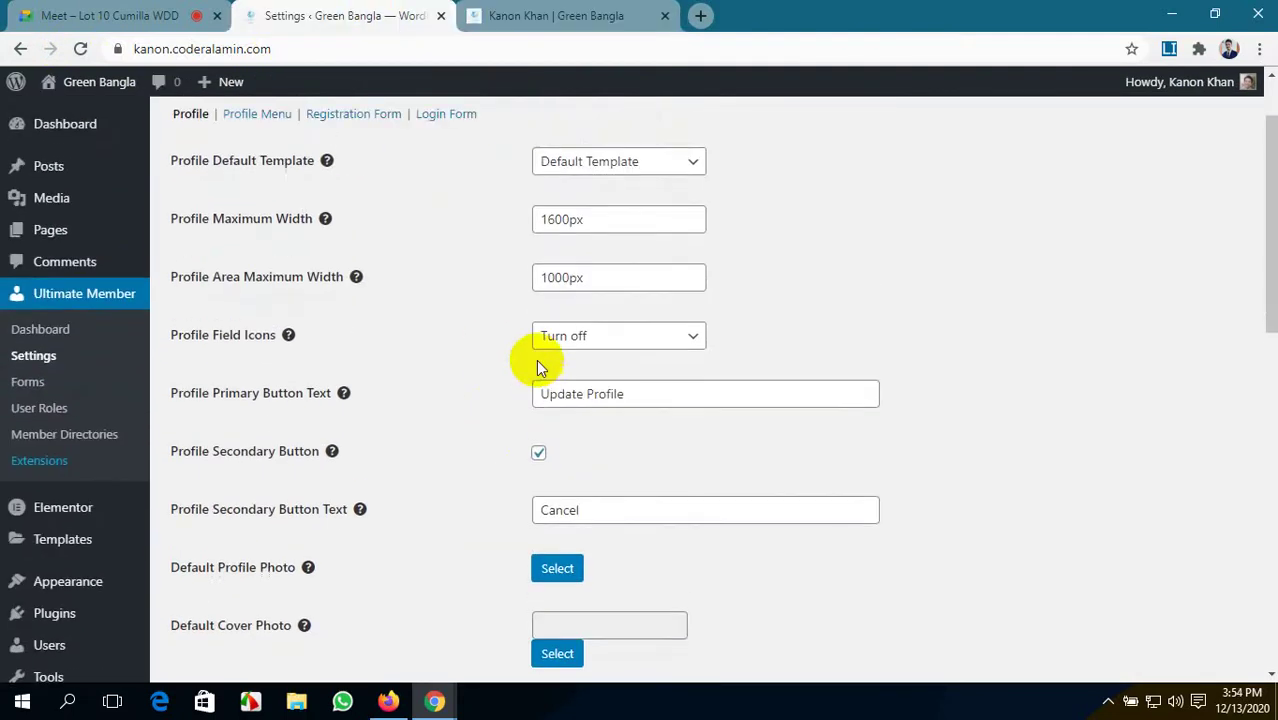
pyautogui.click(660, 340)
pyautogui.click(650, 360)
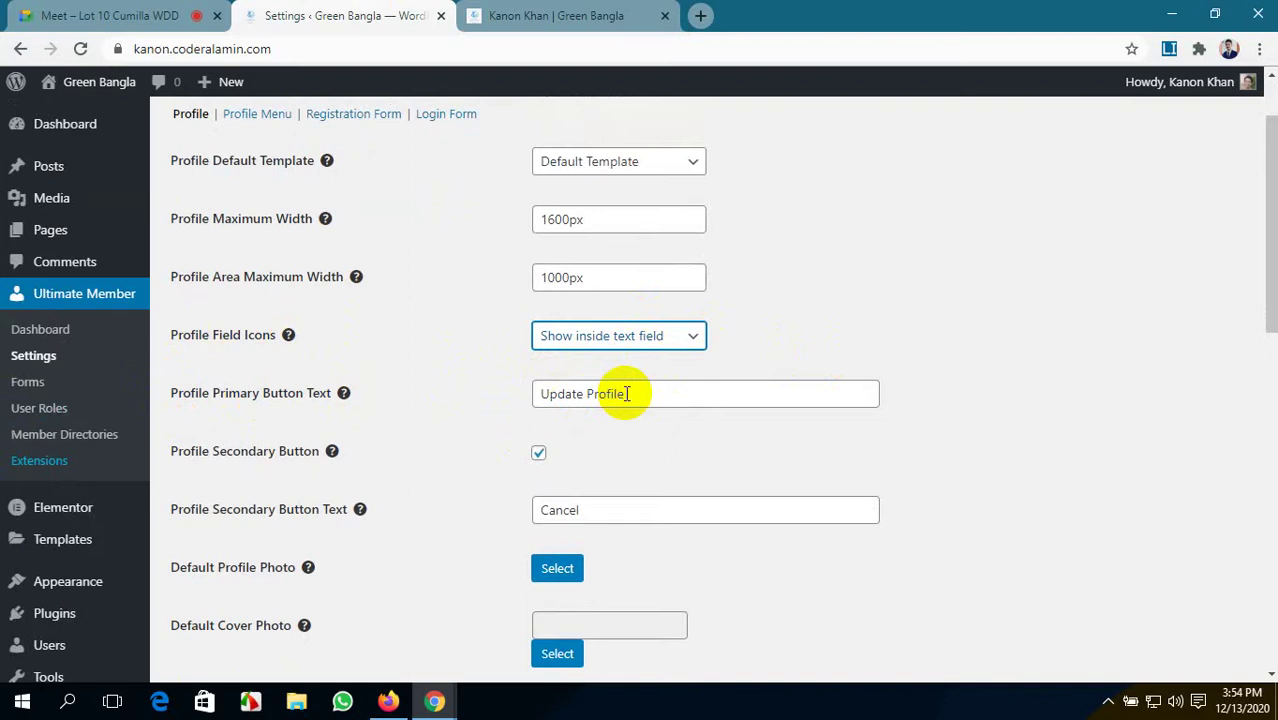
# - Put the public profile page into edit mode and examine its bio field and form buttons
pyautogui.click(556, 14)
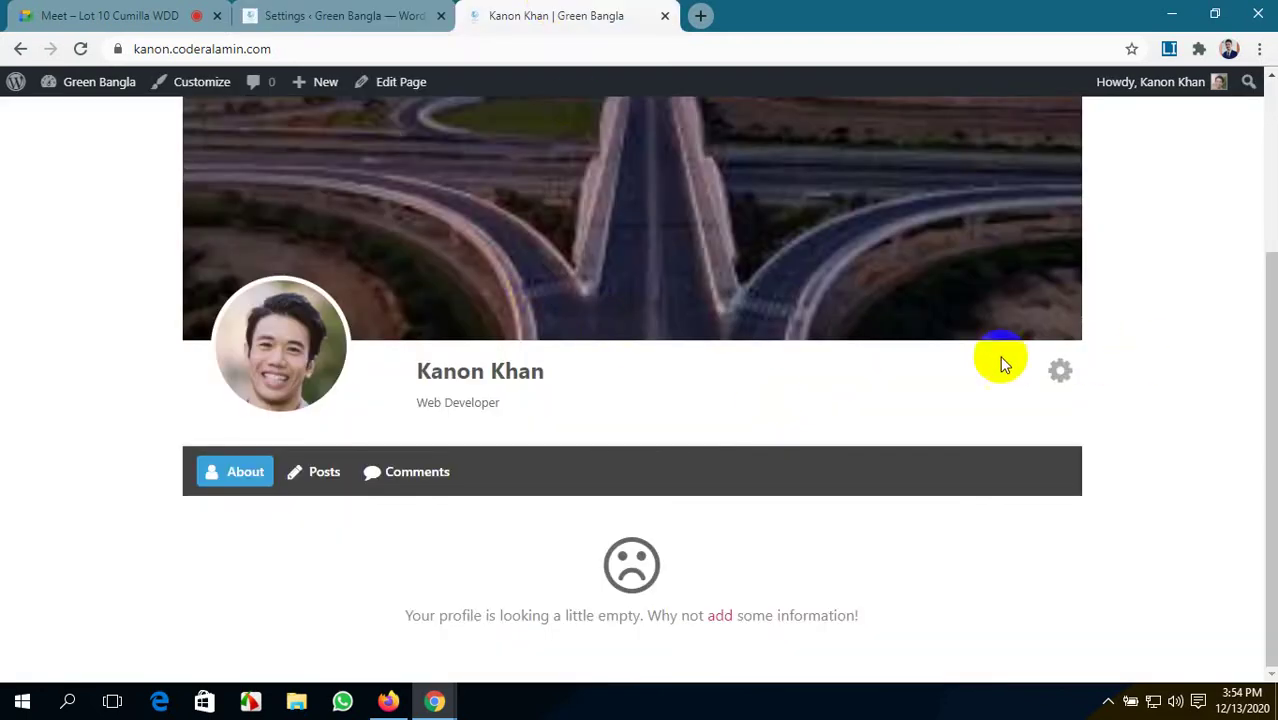
pyautogui.click(480, 372)
pyautogui.click(465, 379)
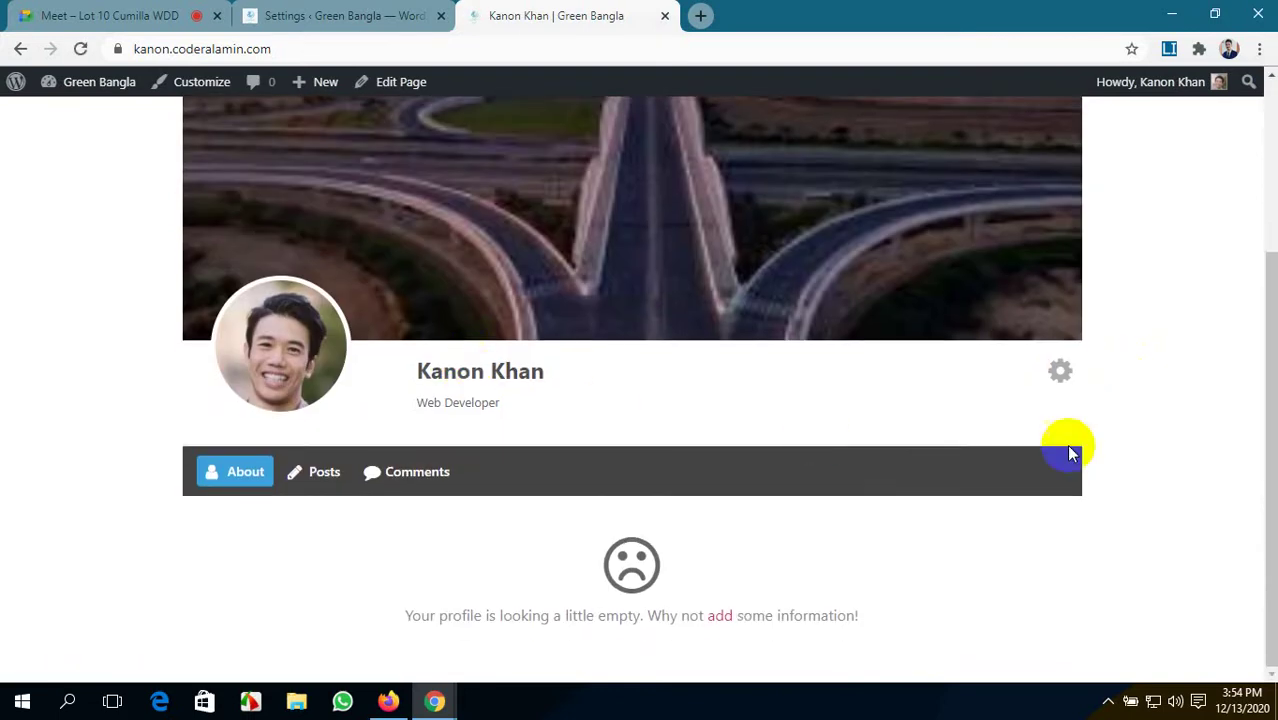
pyautogui.click(1058, 370)
pyautogui.click(1120, 406)
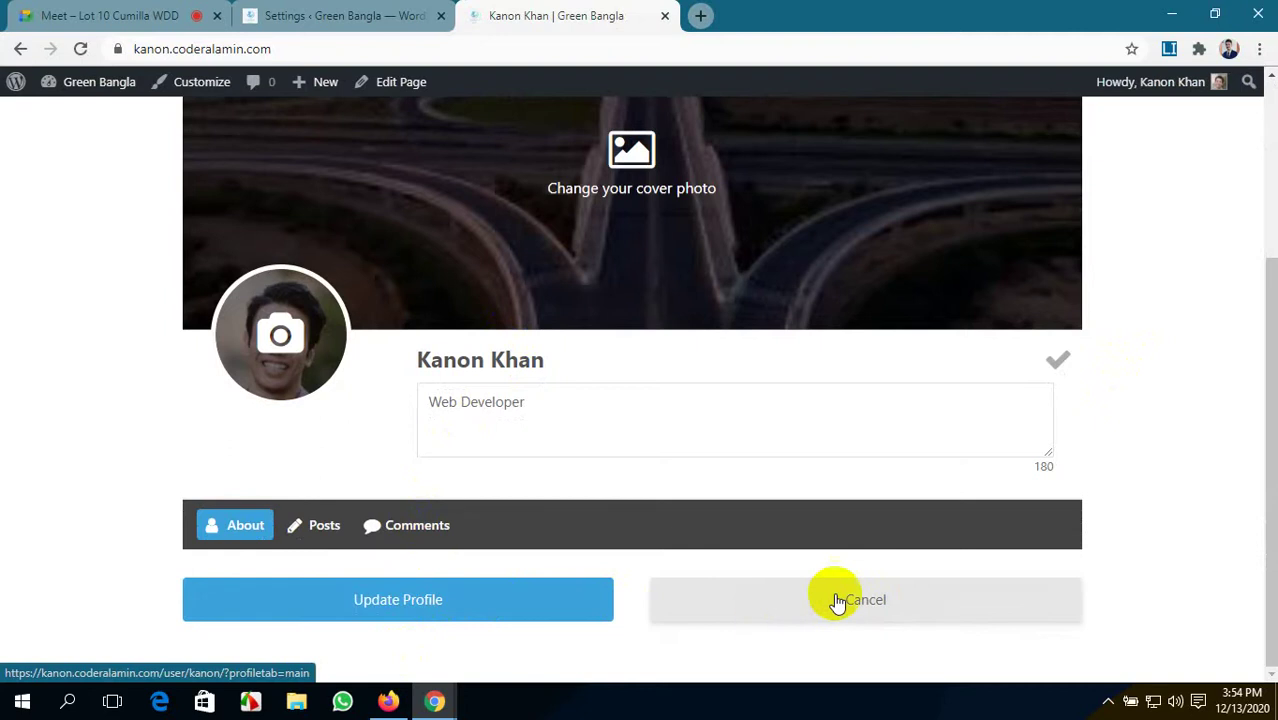
# - Set the Profile Primary Button Text to "Update Your Profile" in the profile appearance settings
pyautogui.click(330, 12)
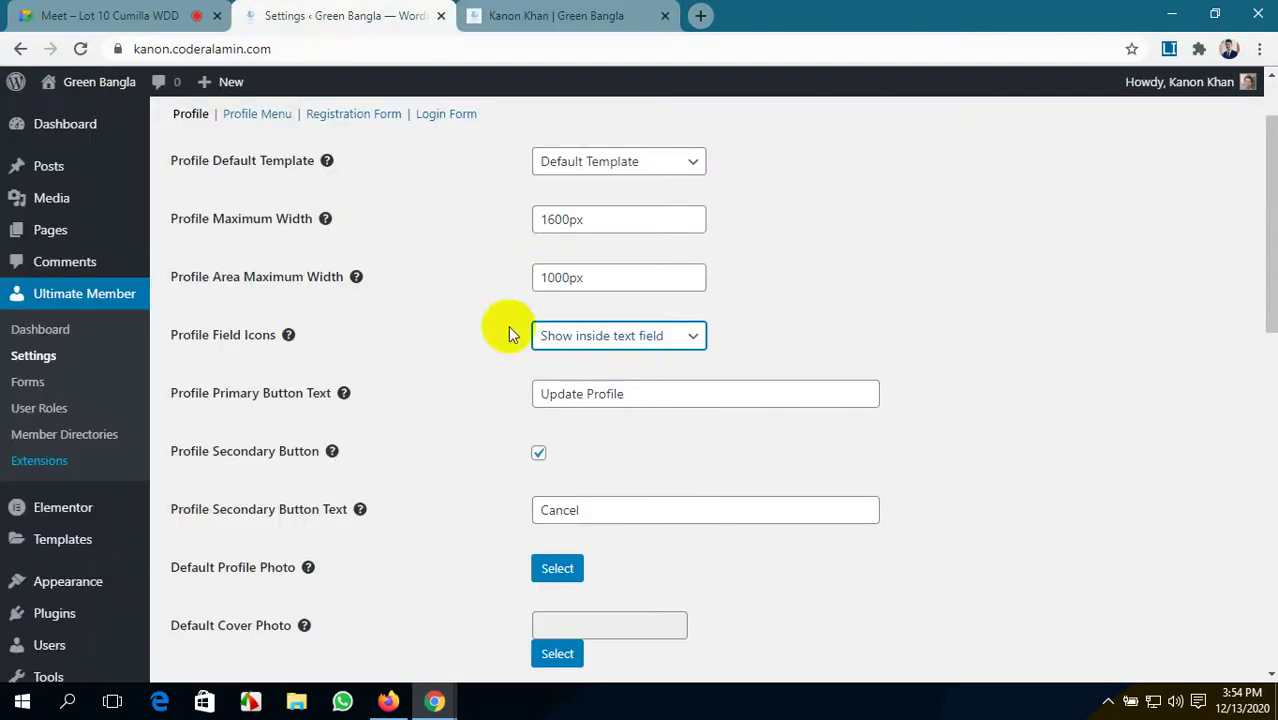
pyautogui.click(624, 396)
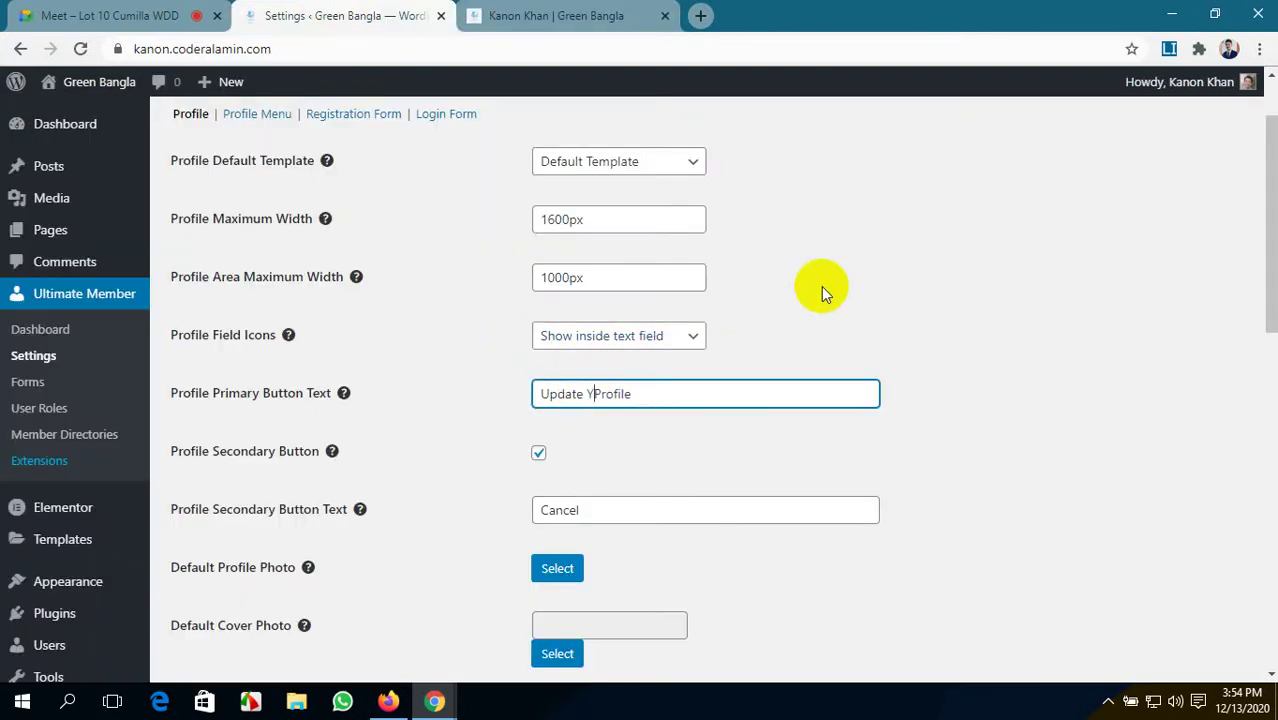
pyautogui.write('Your')
pyautogui.scroll(-3, 522, 448)
pyautogui.click(533, 12)
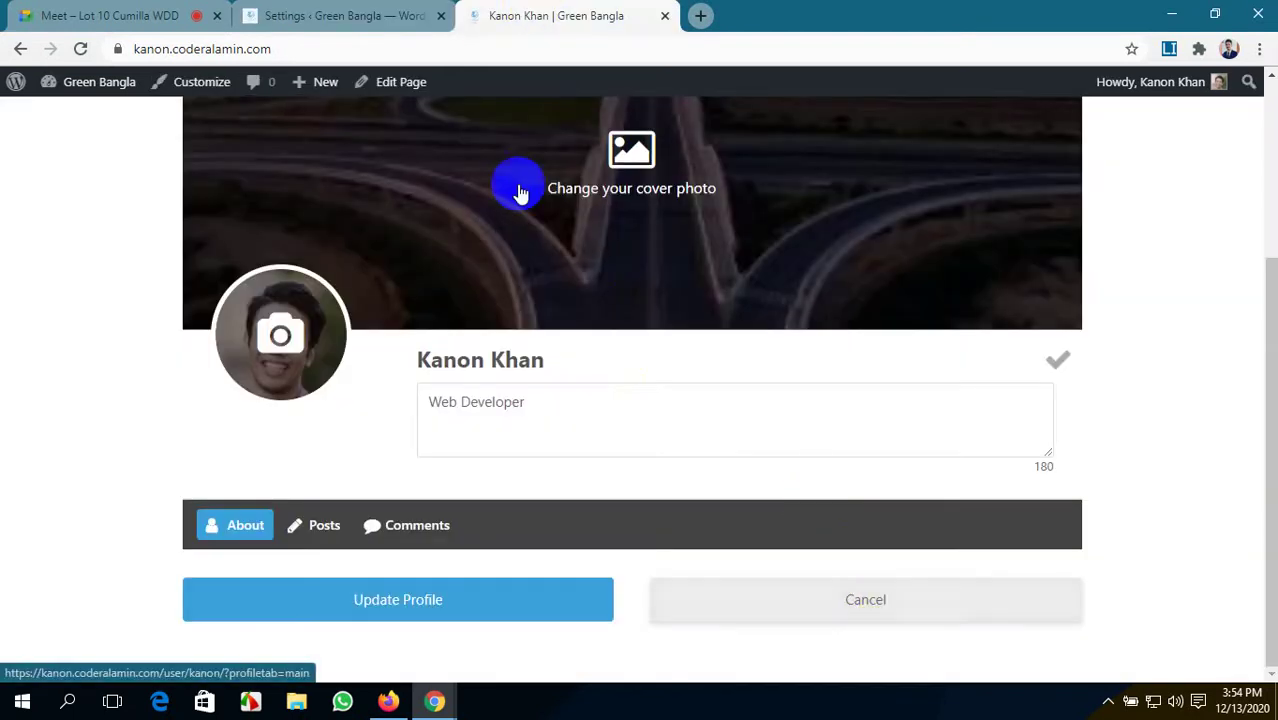
pyautogui.click(360, 15)
pyautogui.scroll(-1, 600, 350)
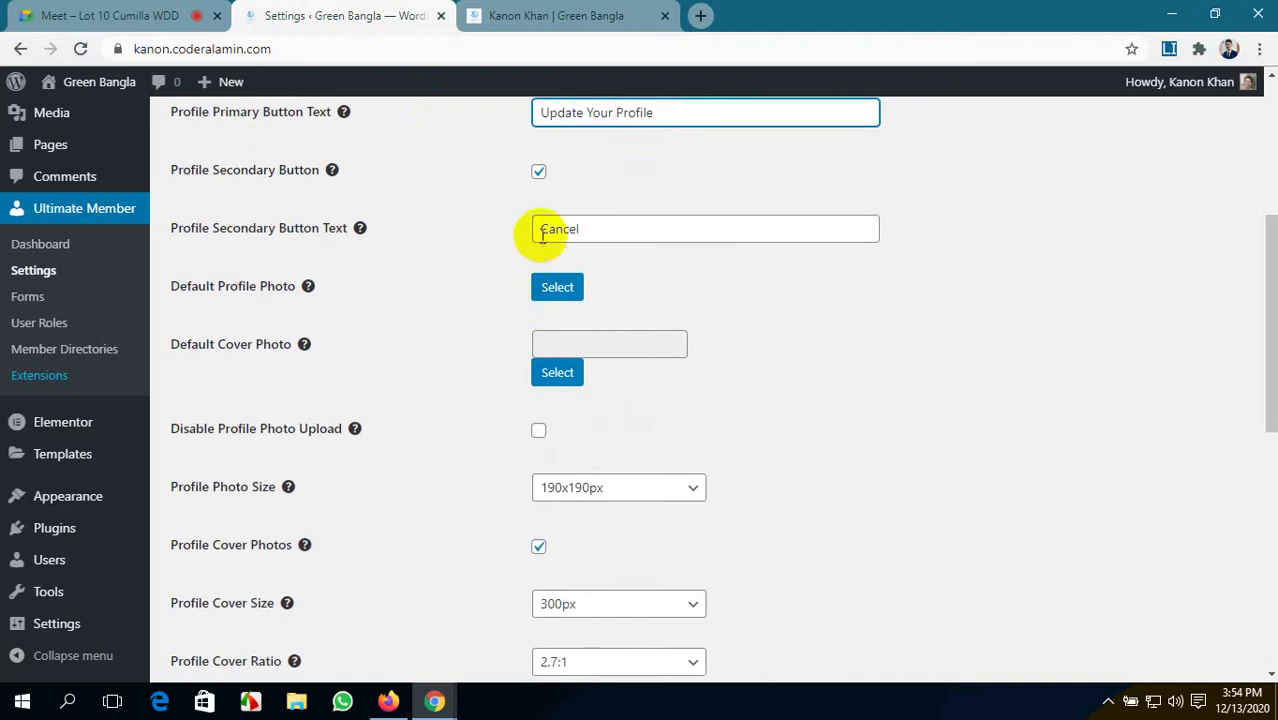
# - Save the appearance settings and reload the profile edit page to review the primary button's text
pyautogui.click(551, 170)
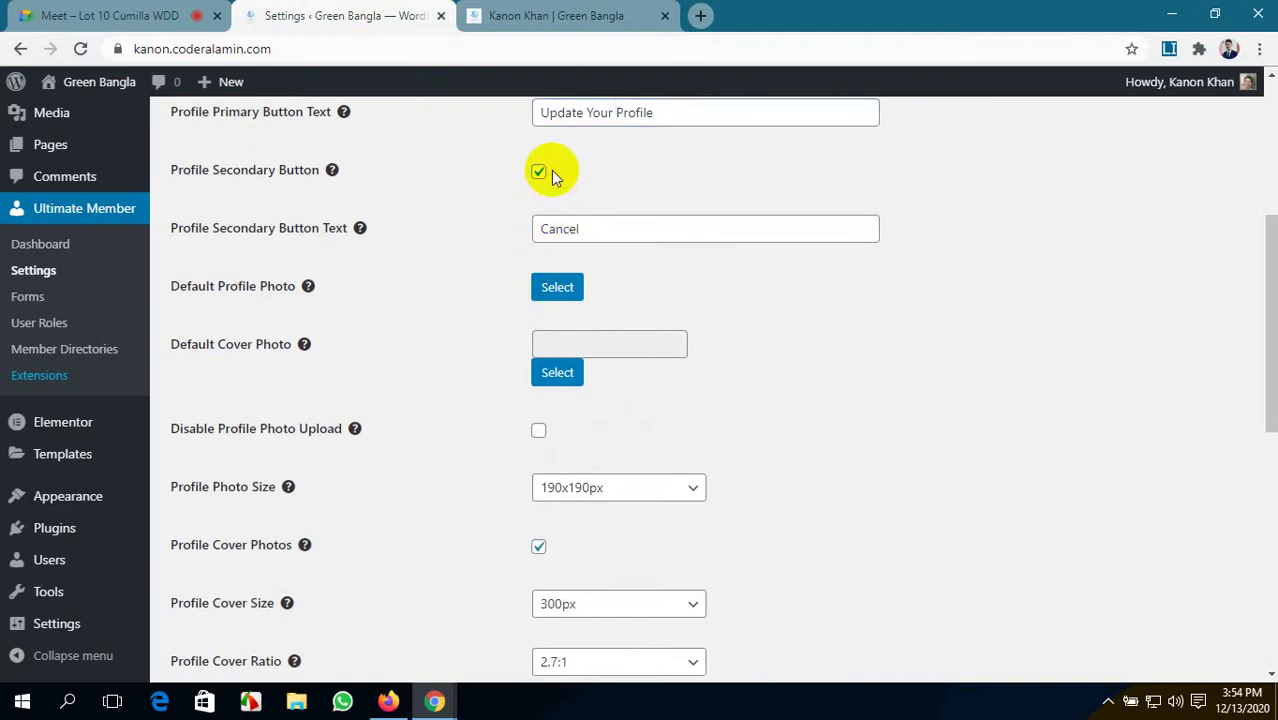
pyautogui.scroll(-7, 474, 420)
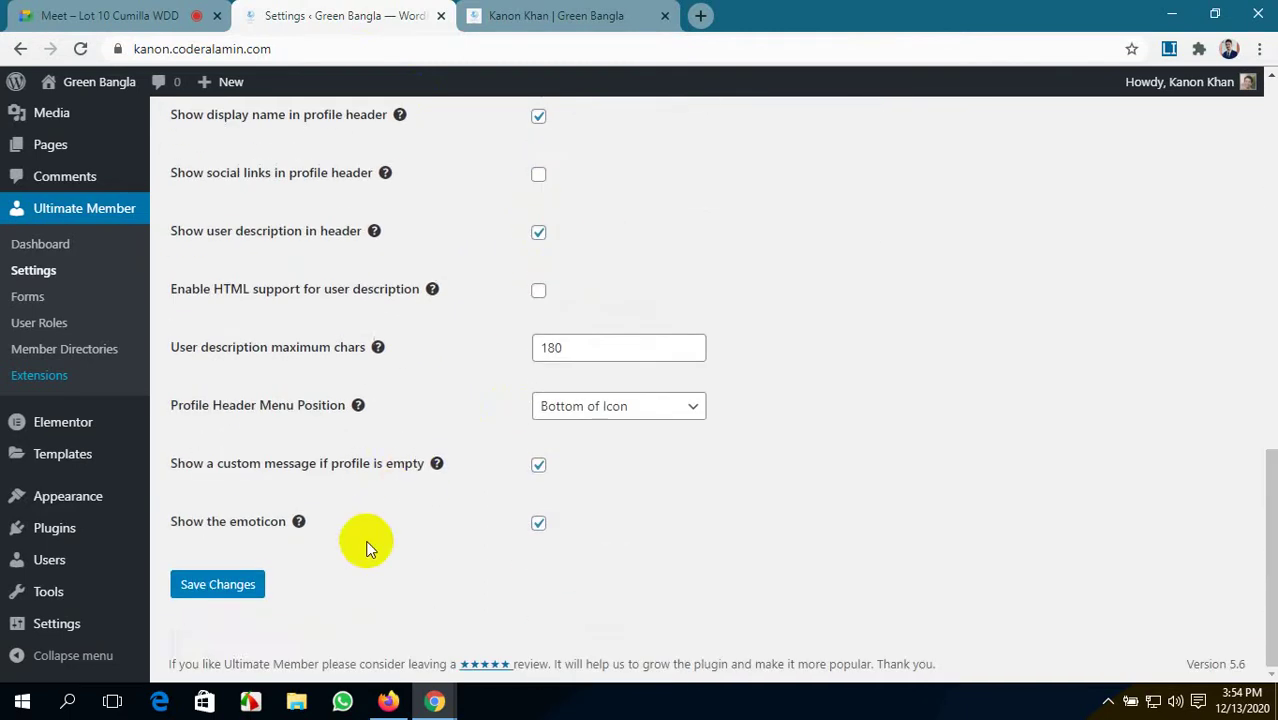
pyautogui.click(249, 588)
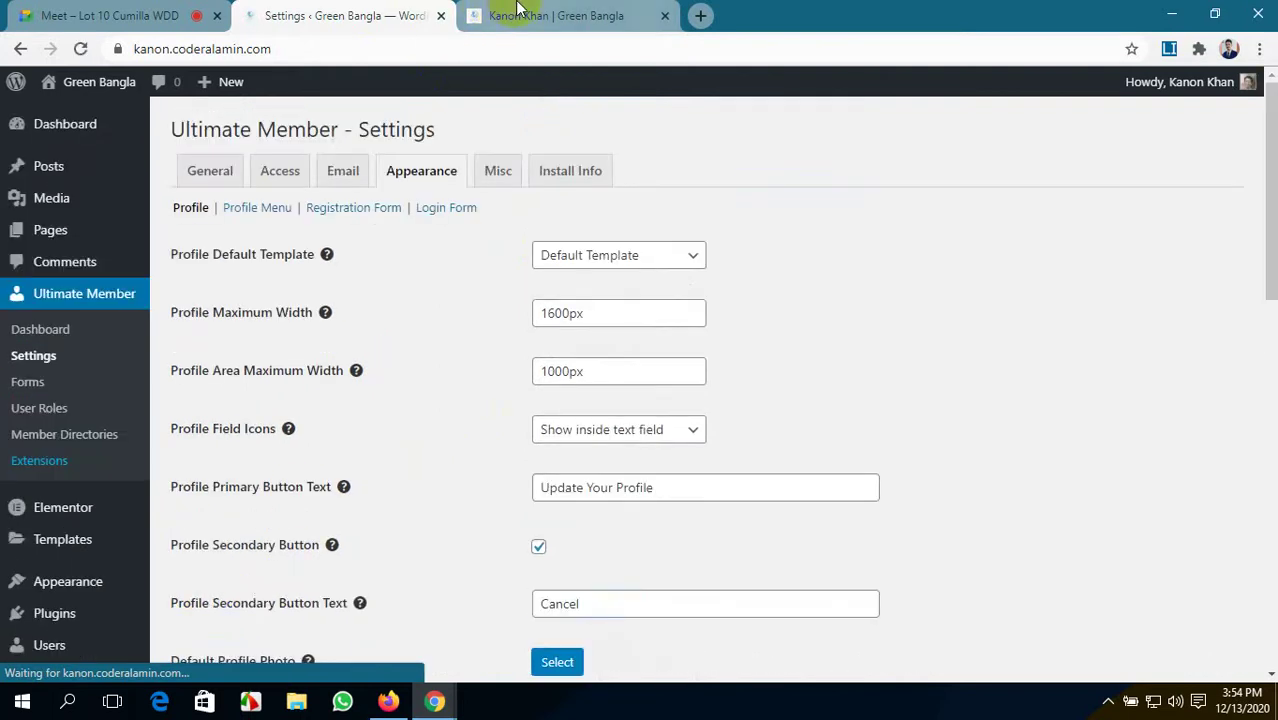
pyautogui.click(513, 15)
pyautogui.click(80, 48)
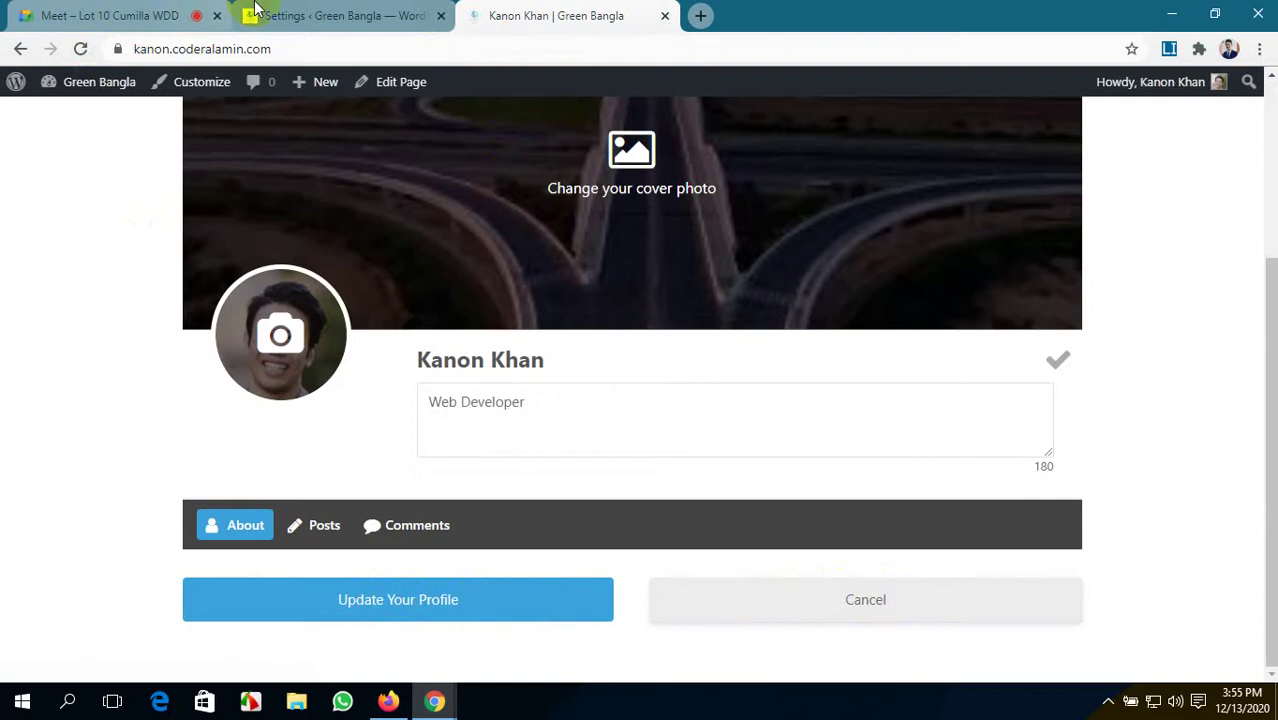
# - Disable the Profile Secondary Button, save the settings, and reload the profile edit page to check its buttons
pyautogui.click(300, 15)
pyautogui.scroll(-3, 500, 457)
pyautogui.click(539, 361)
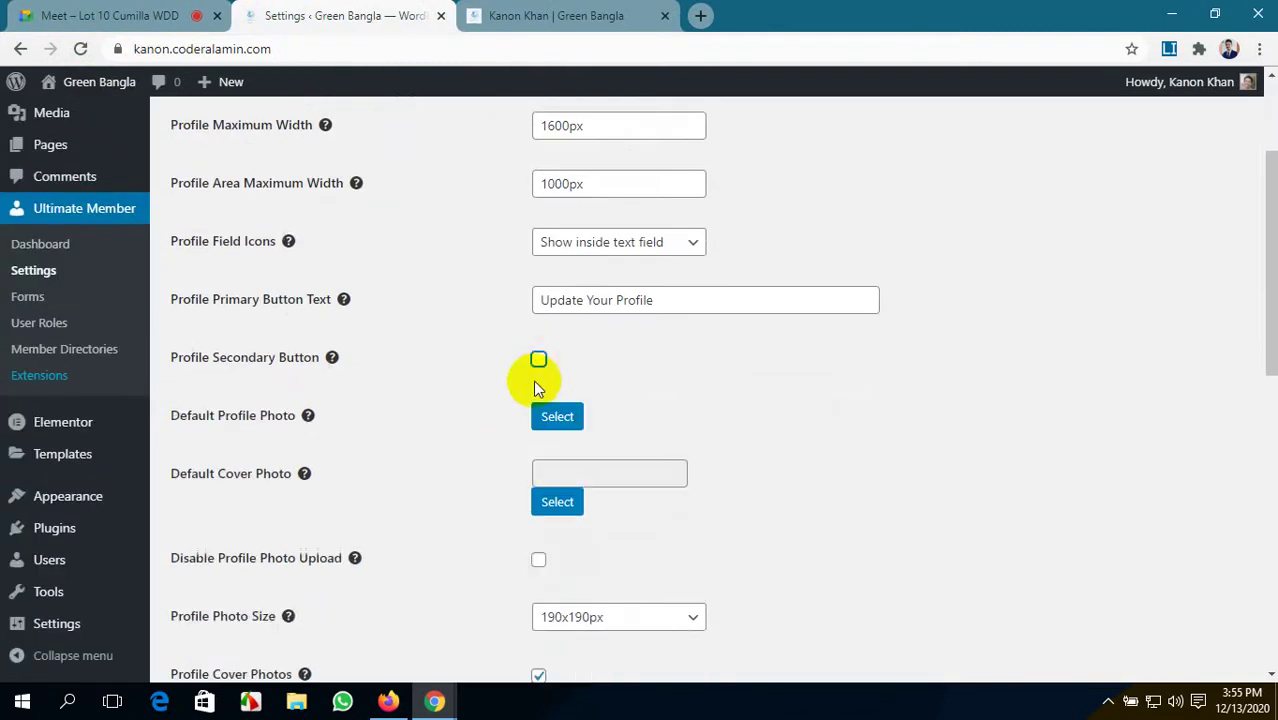
pyautogui.scroll(-8, 465, 508)
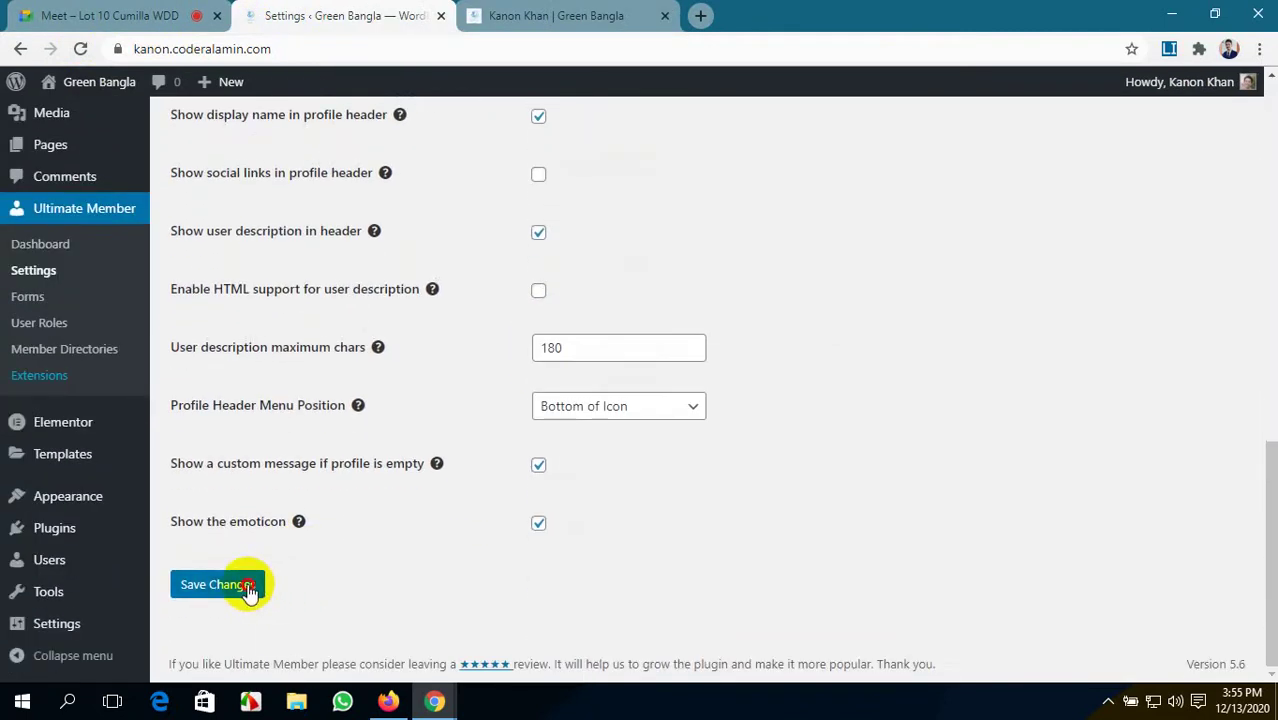
pyautogui.click(248, 590)
pyautogui.click(570, 14)
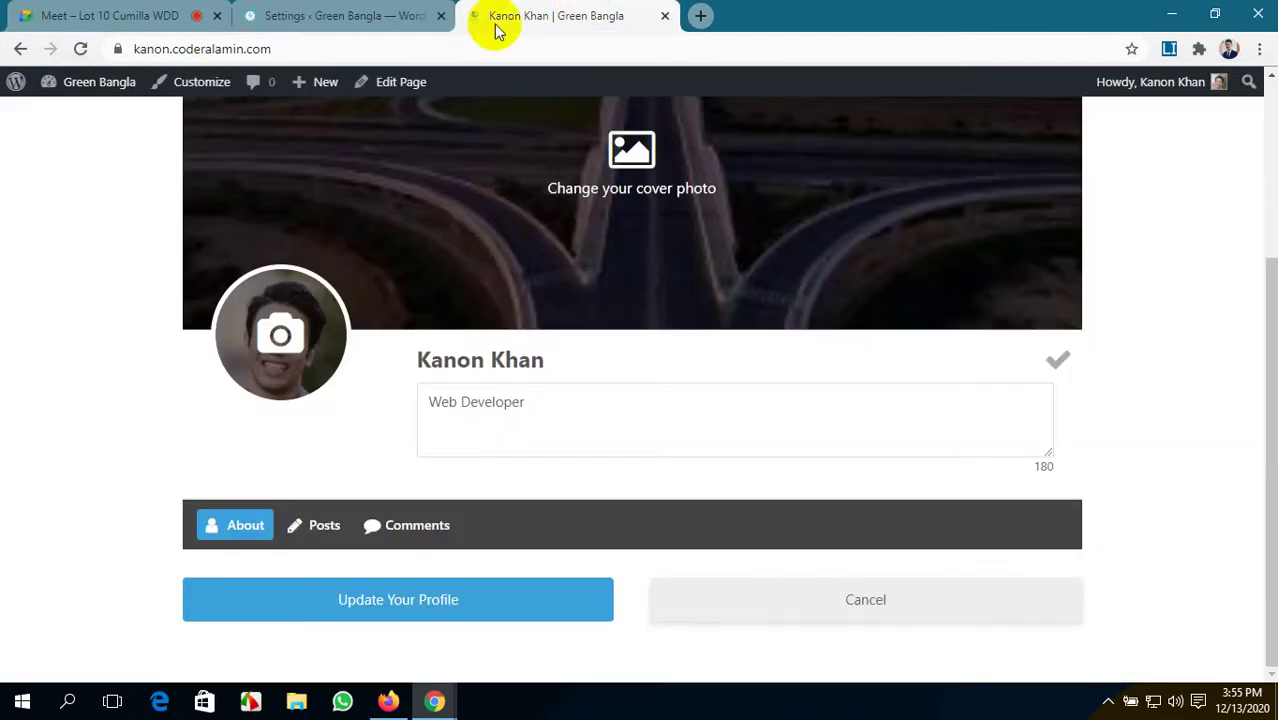
pyautogui.click(82, 49)
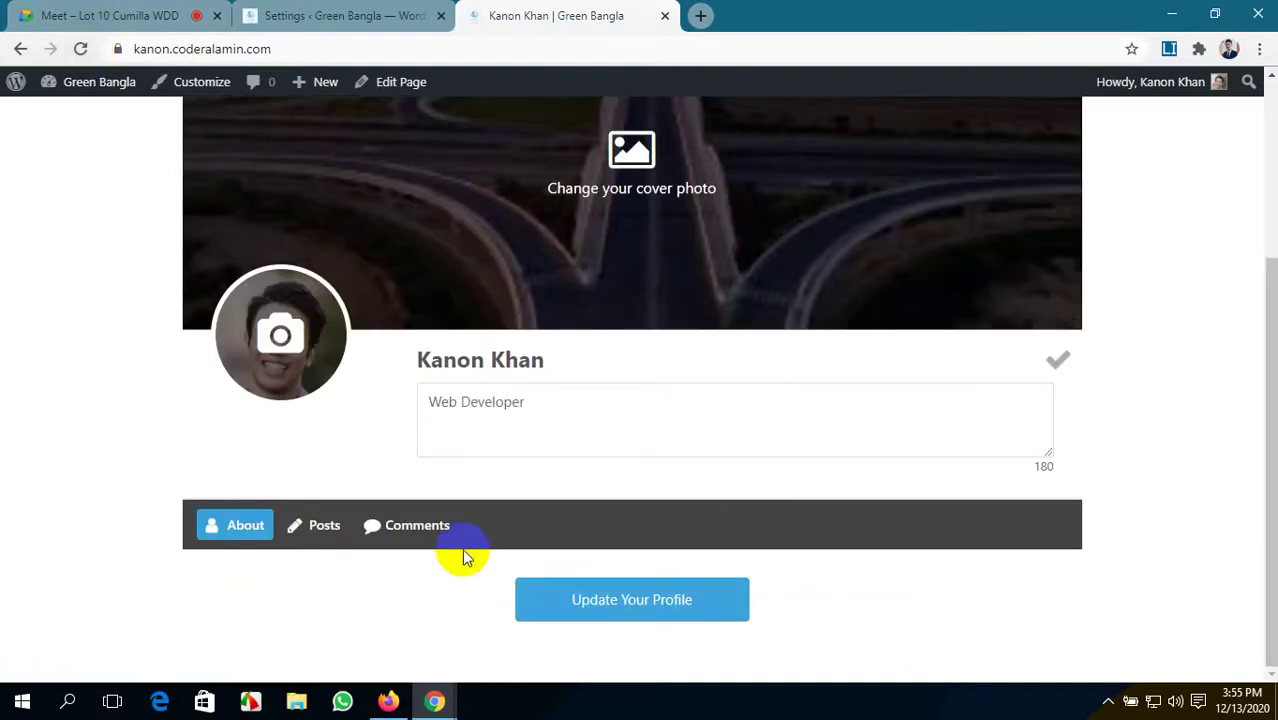
# - Re-enable the Profile Secondary Button in the profile appearance settings
pyautogui.click(337, 15)
pyautogui.scroll(-3, 450, 400)
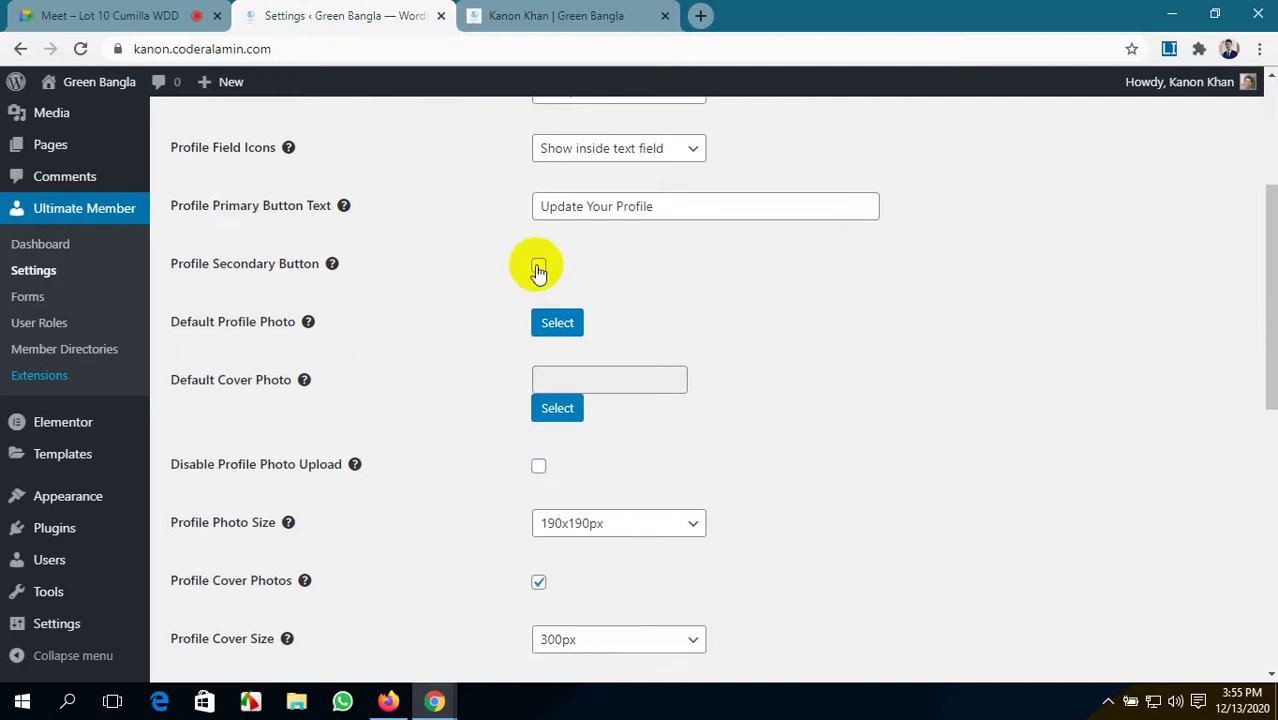
pyautogui.click(538, 268)
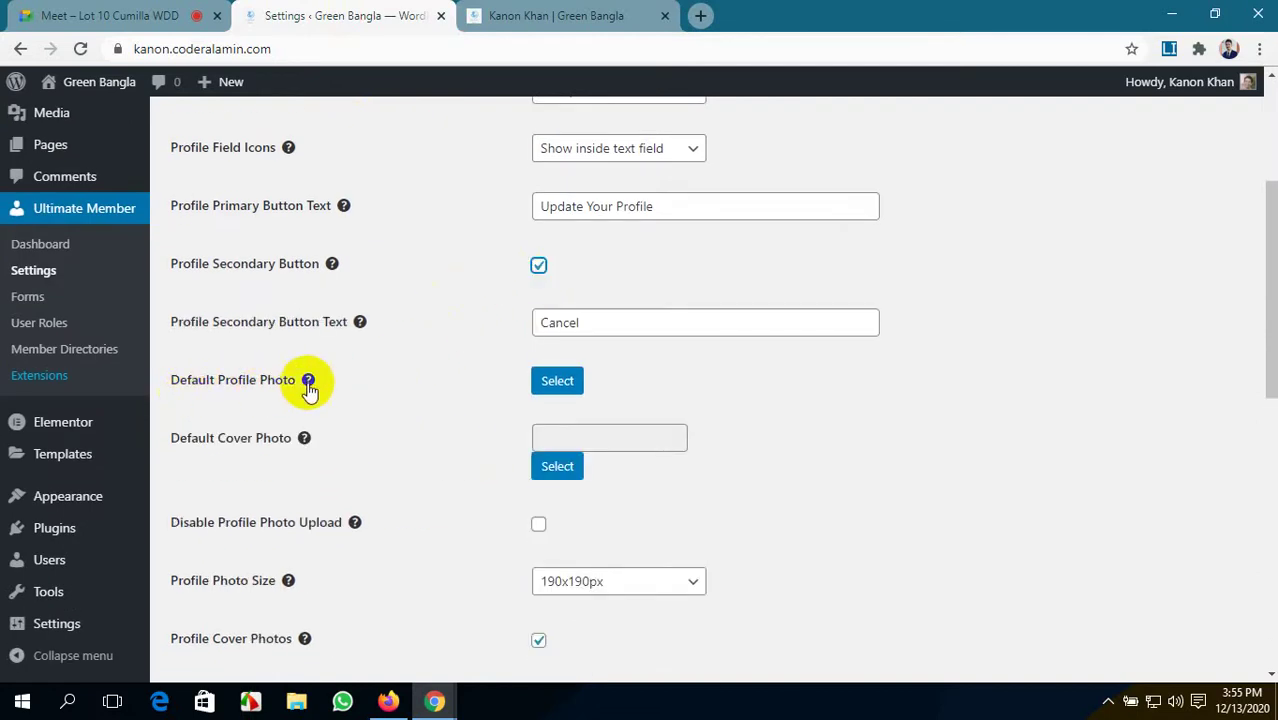
# - View the media library choices for the default profile photo and default cover photo, closing each without selecting an image
pyautogui.click(556, 382)
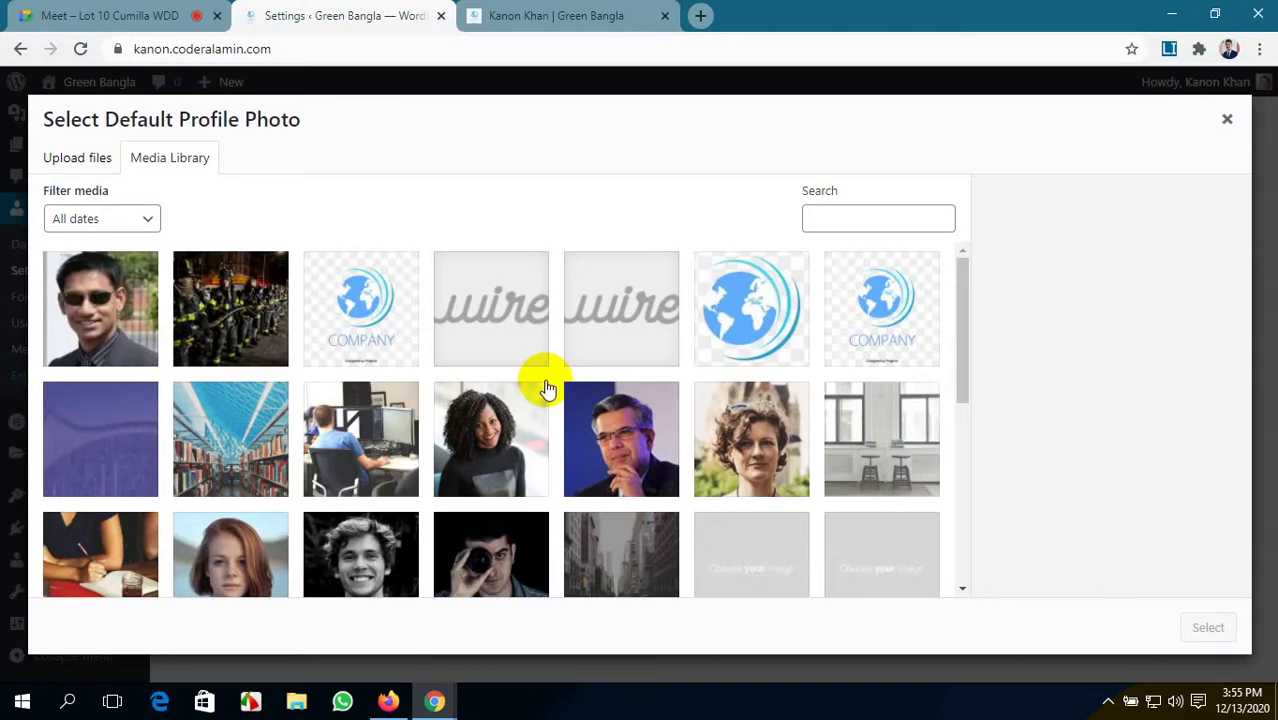
pyautogui.scroll(-10, 640, 390)
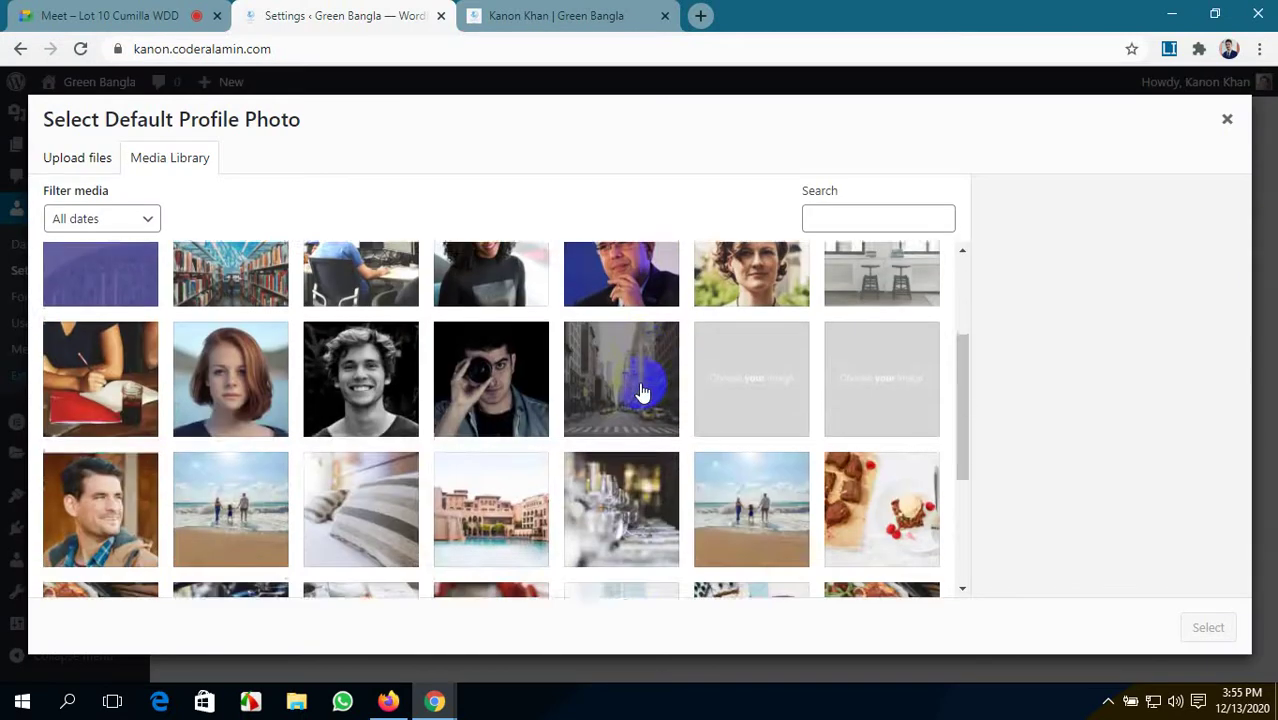
pyautogui.scroll(10, 641, 391)
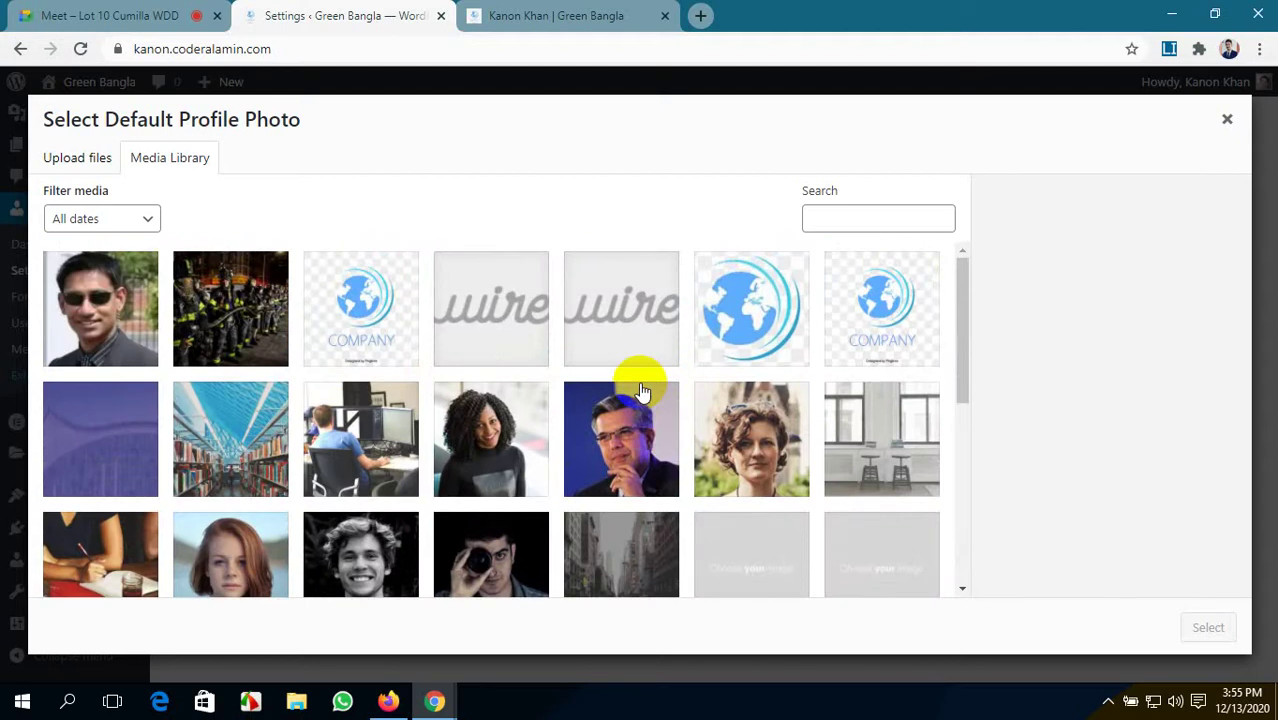
pyautogui.click(1226, 120)
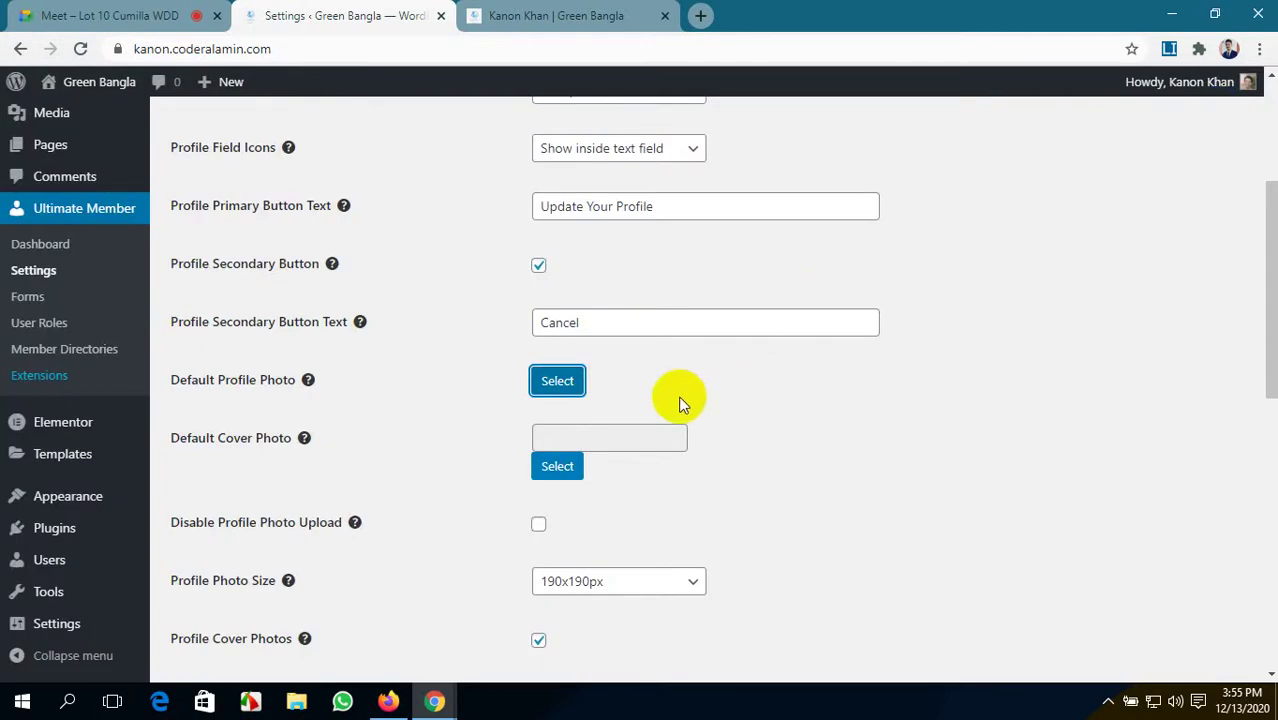
pyautogui.scroll(-1, 679, 400)
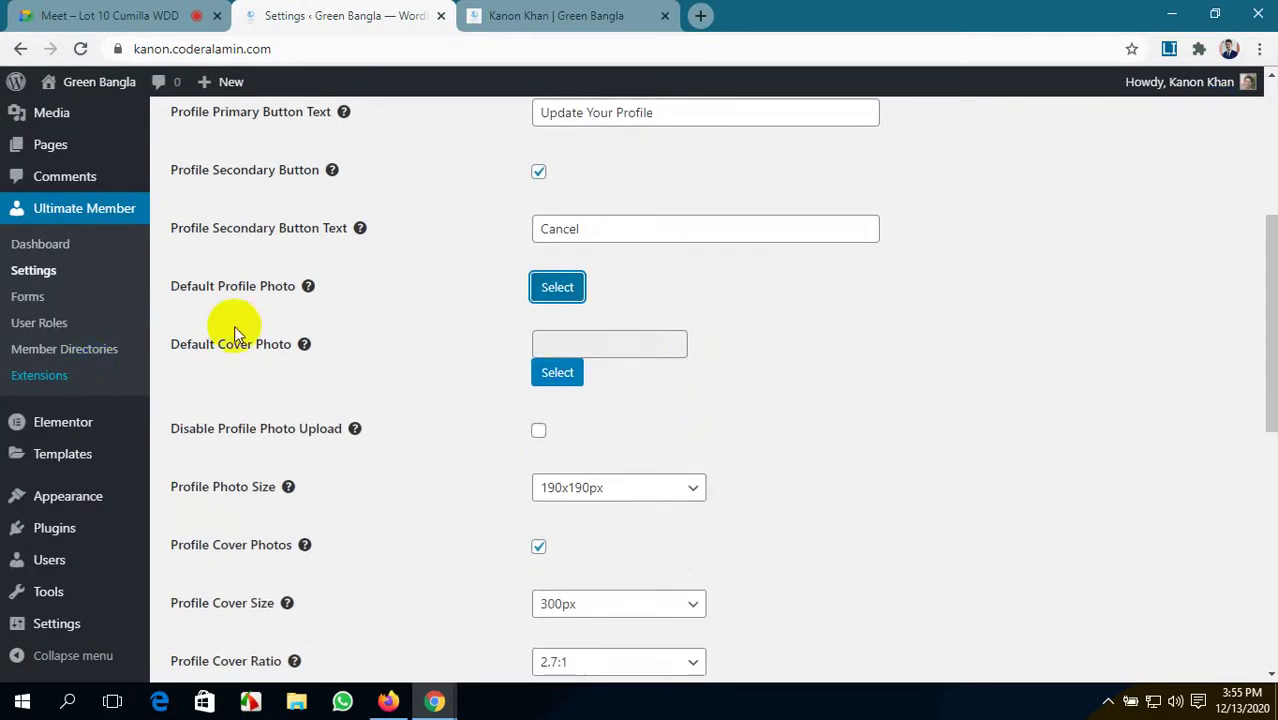
pyautogui.click(556, 373)
pyautogui.click(1227, 121)
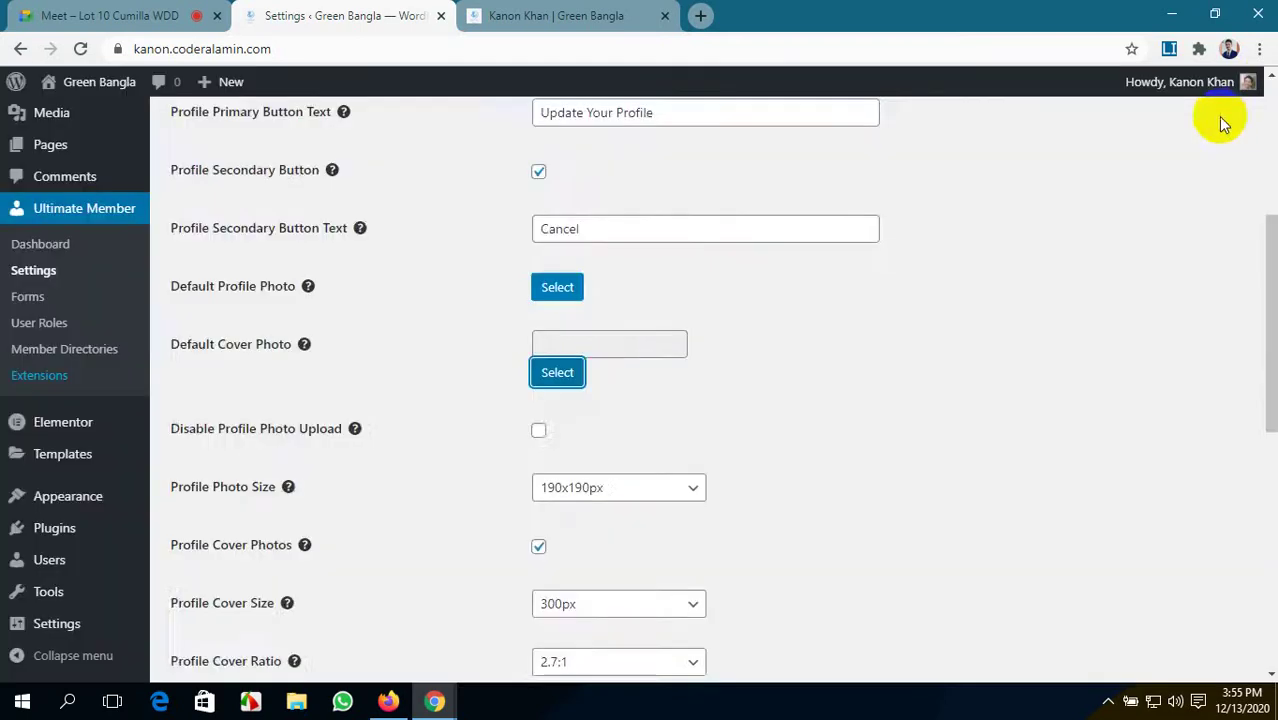
# - Set the Profile Photo Size to 280x280px and save the profile appearance settings
pyautogui.scroll(-2, 443, 411)
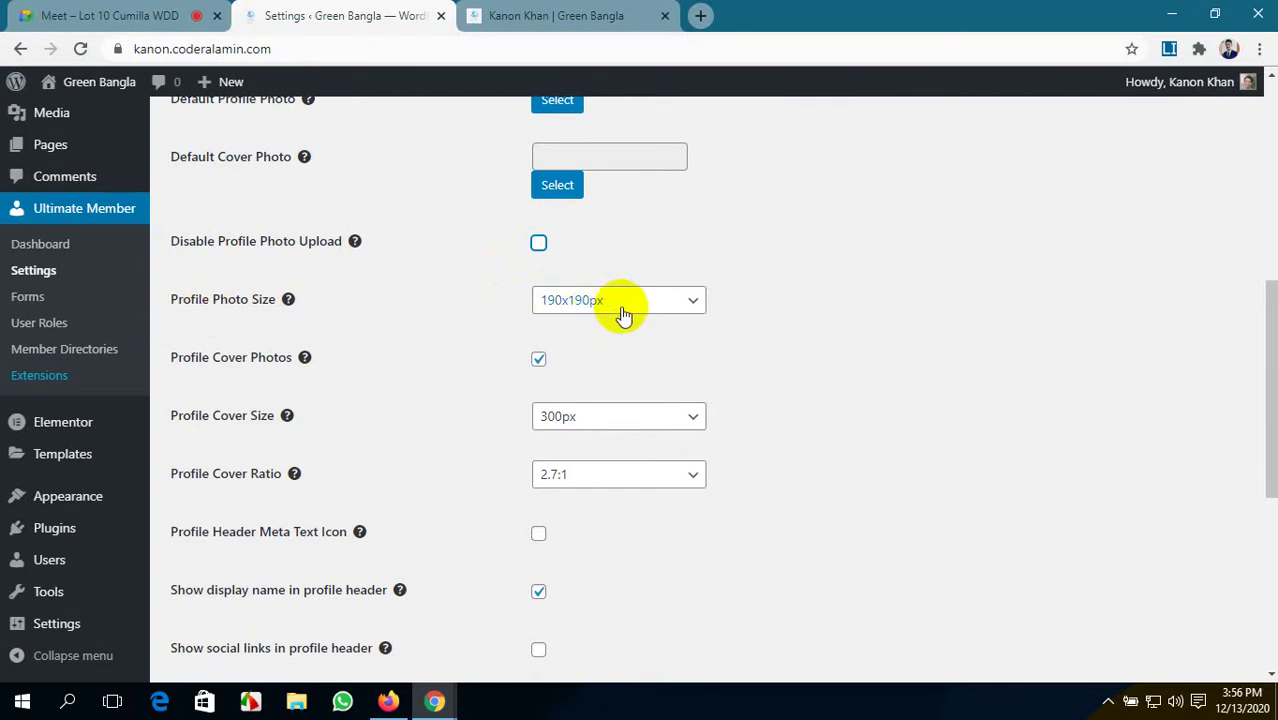
pyautogui.click(680, 304)
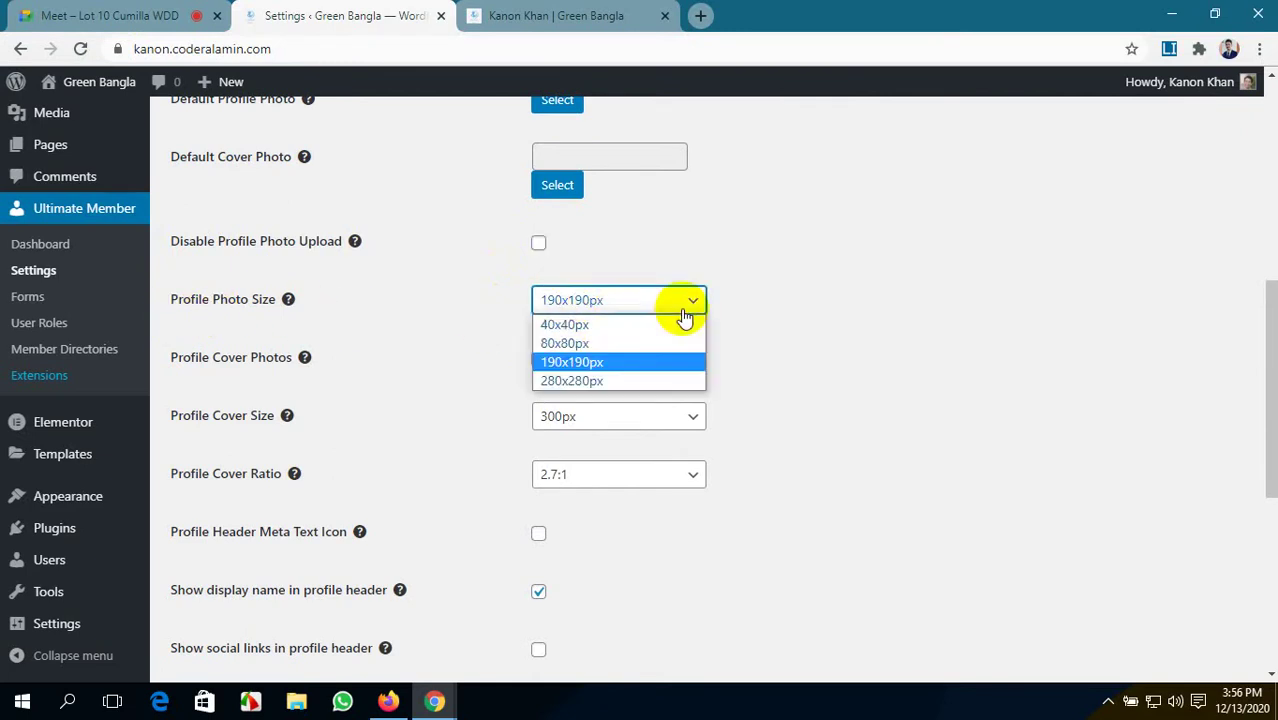
pyautogui.click(599, 386)
pyautogui.scroll(-5, 691, 370)
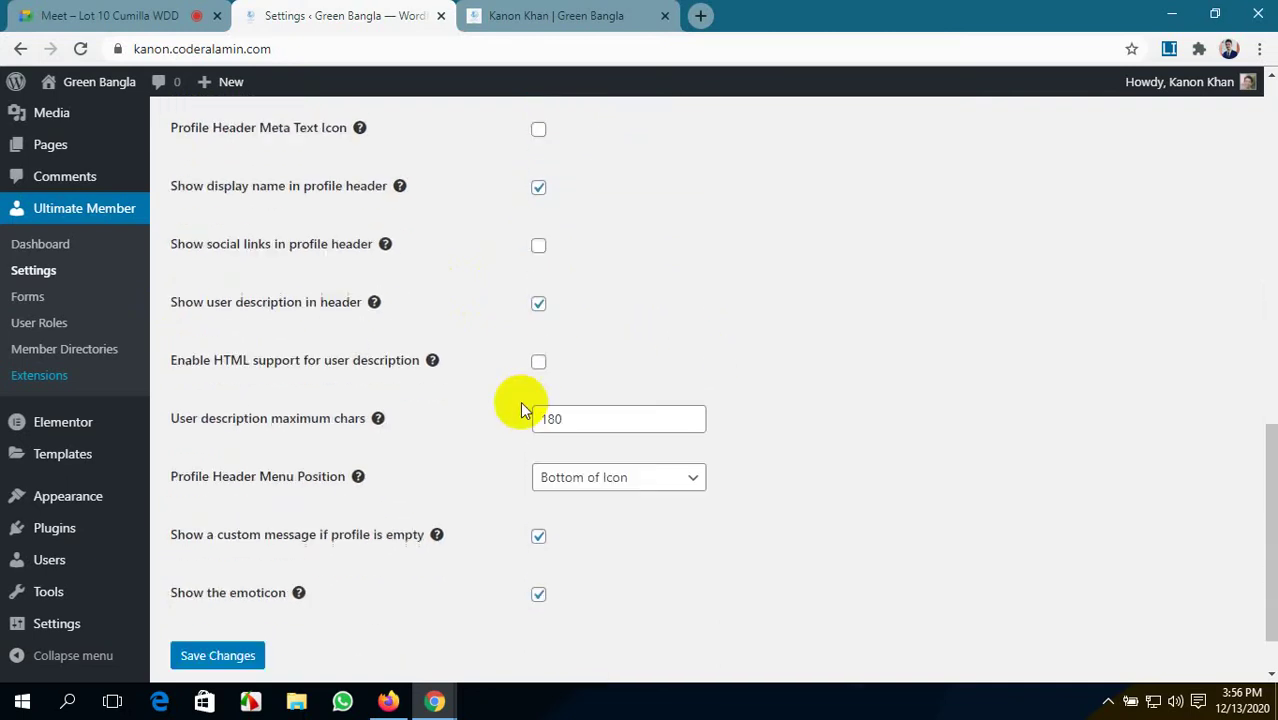
pyautogui.click(219, 590)
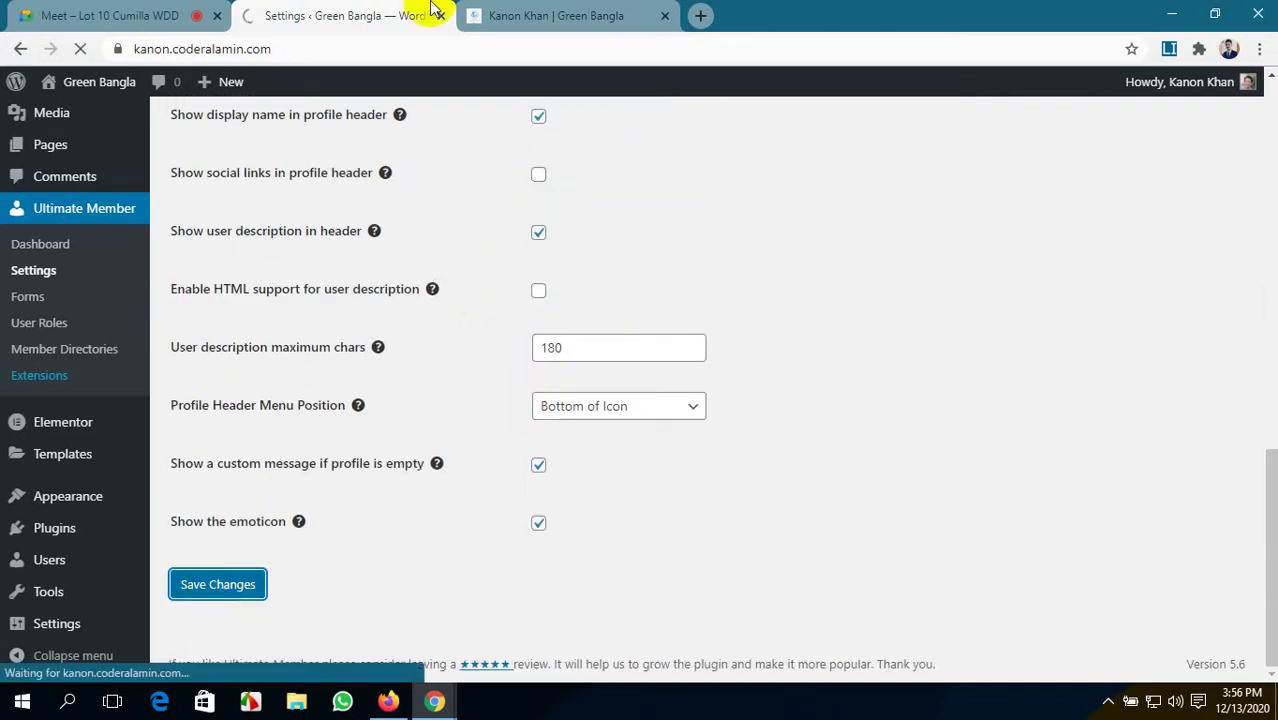
# - On the open profile edit page, choose to change the profile photo and upload asset 13.jpeg
pyautogui.click(557, 12)
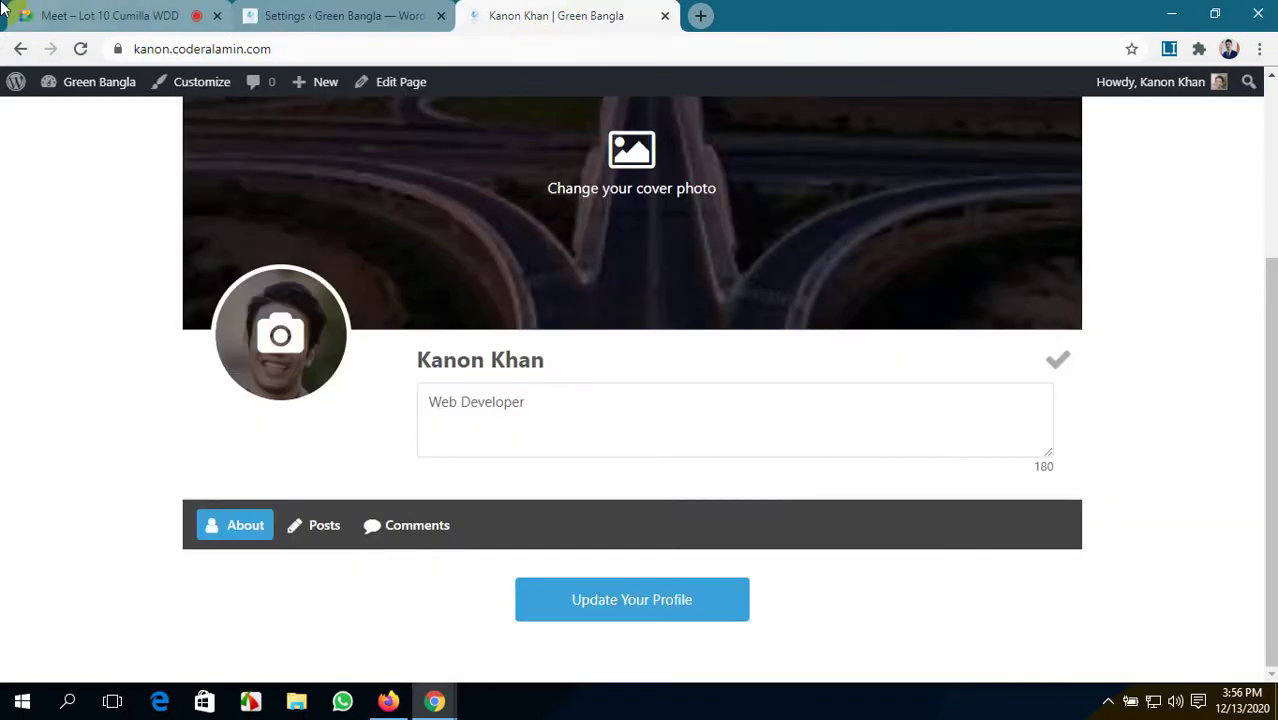
pyautogui.click(280, 334)
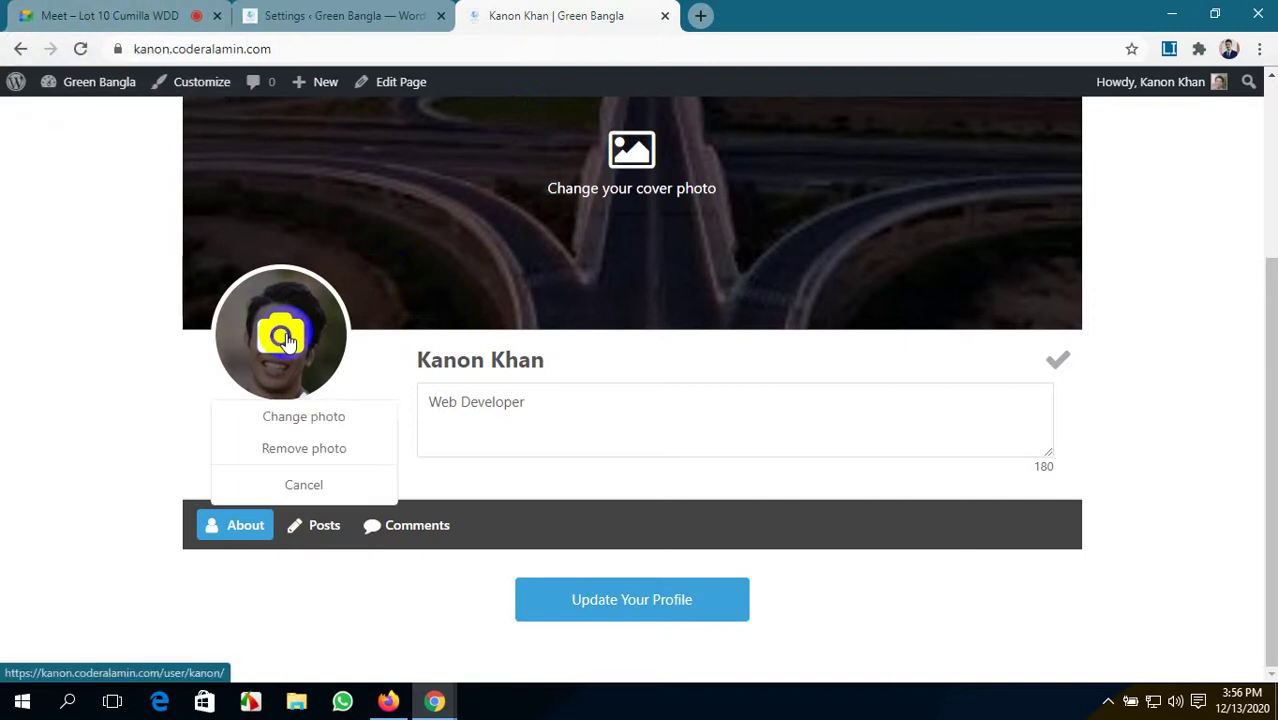
pyautogui.click(342, 416)
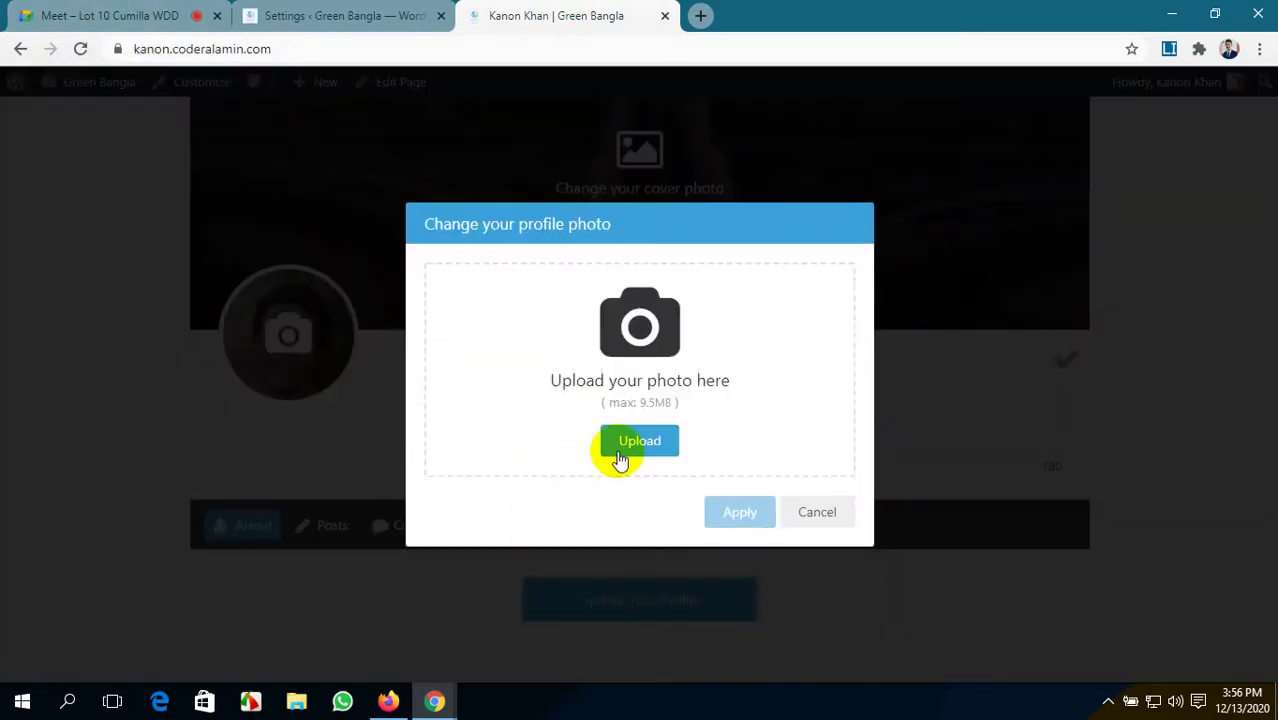
pyautogui.click(645, 441)
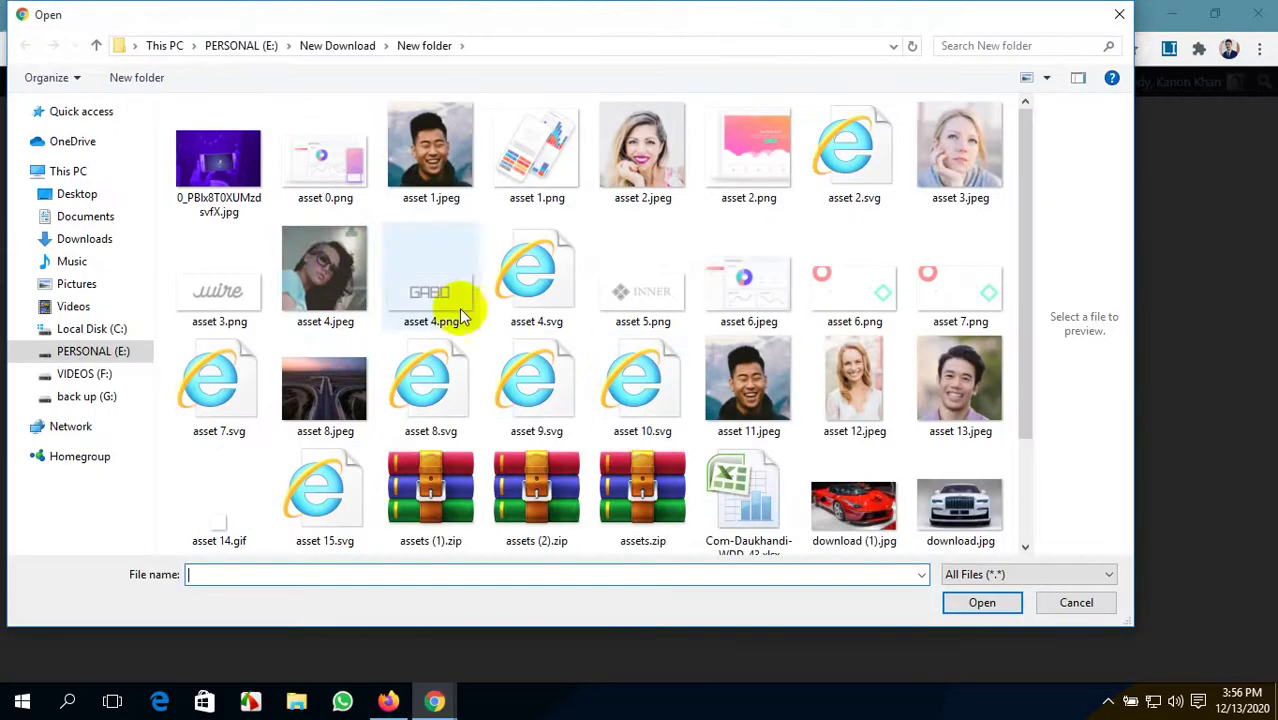
pyautogui.scroll(-3, 322, 308)
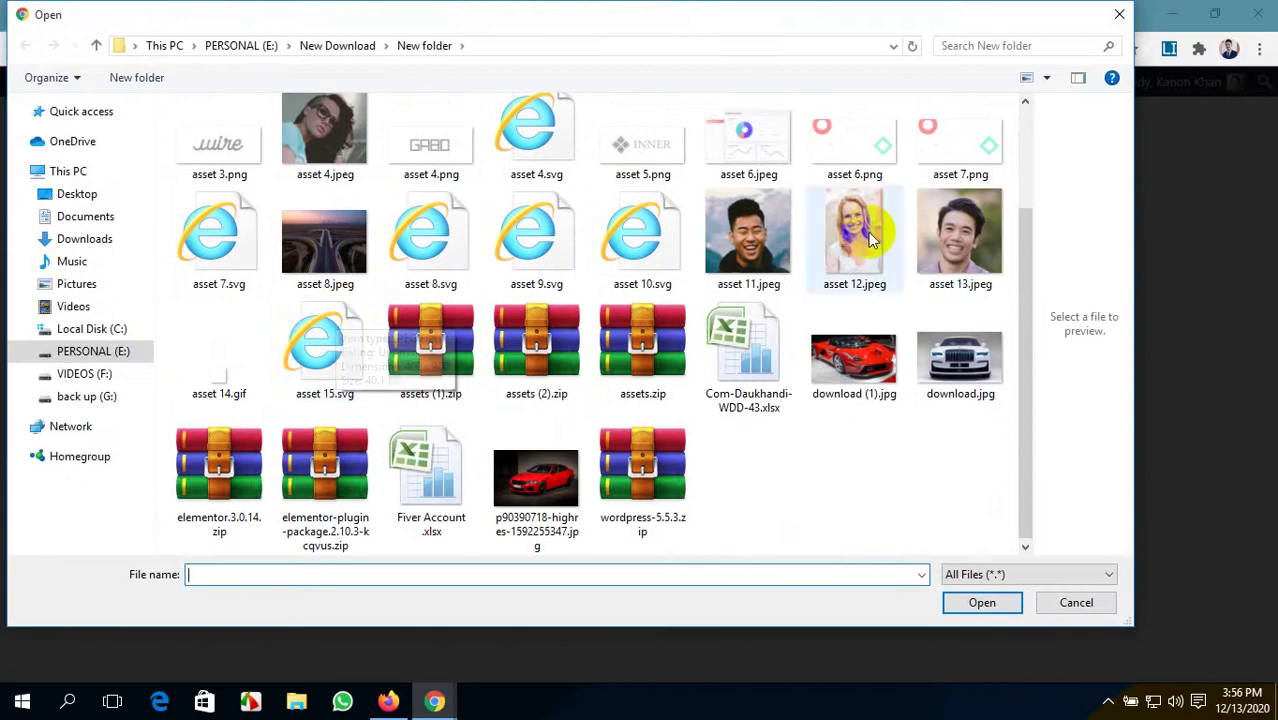
pyautogui.click(938, 246)
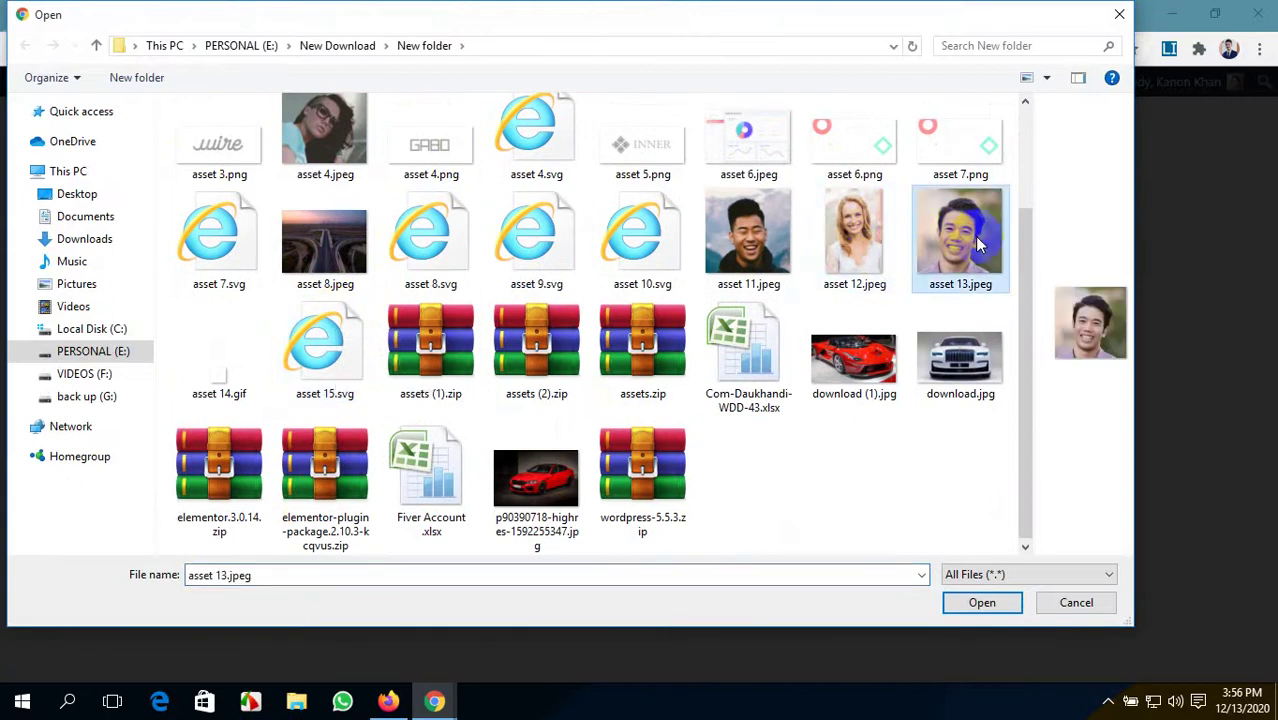
pyautogui.click(980, 602)
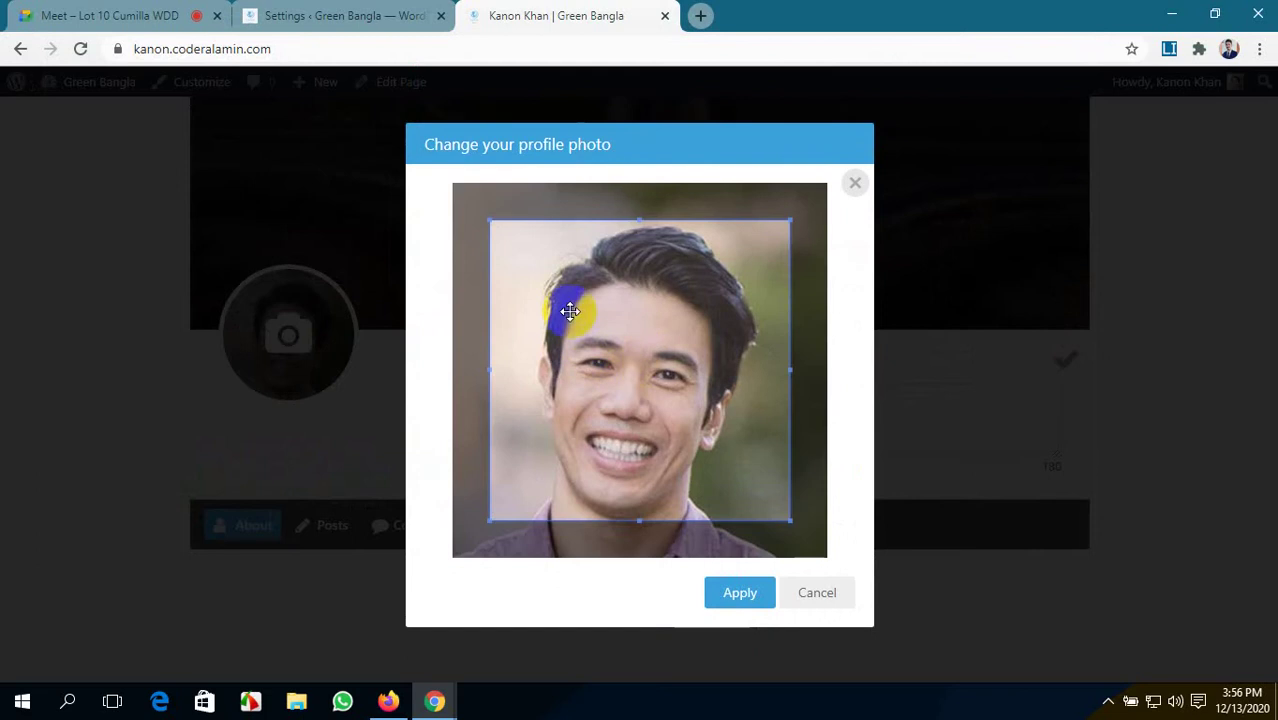
# - Enlarge the crop area of the uploaded profile photo towards the image edges and finish the photo change
pyautogui.click(494, 232)
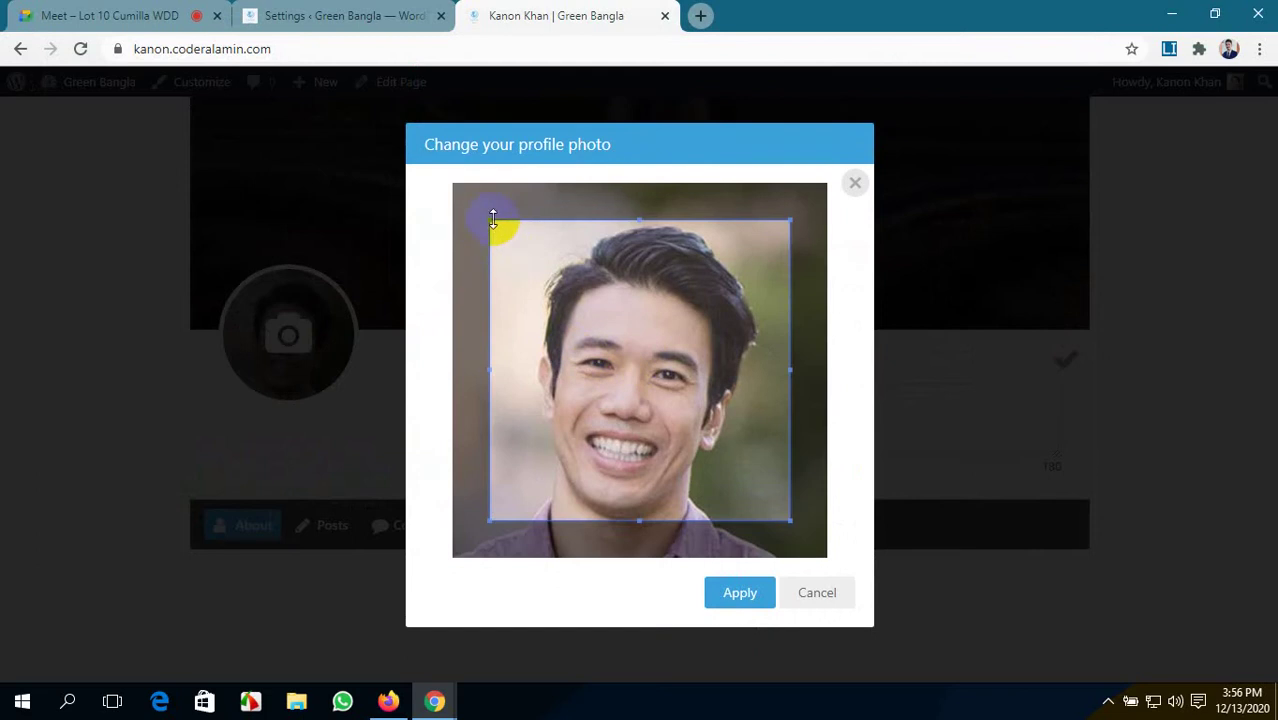
pyautogui.moveTo(486, 226); pyautogui.dragTo(456, 185)
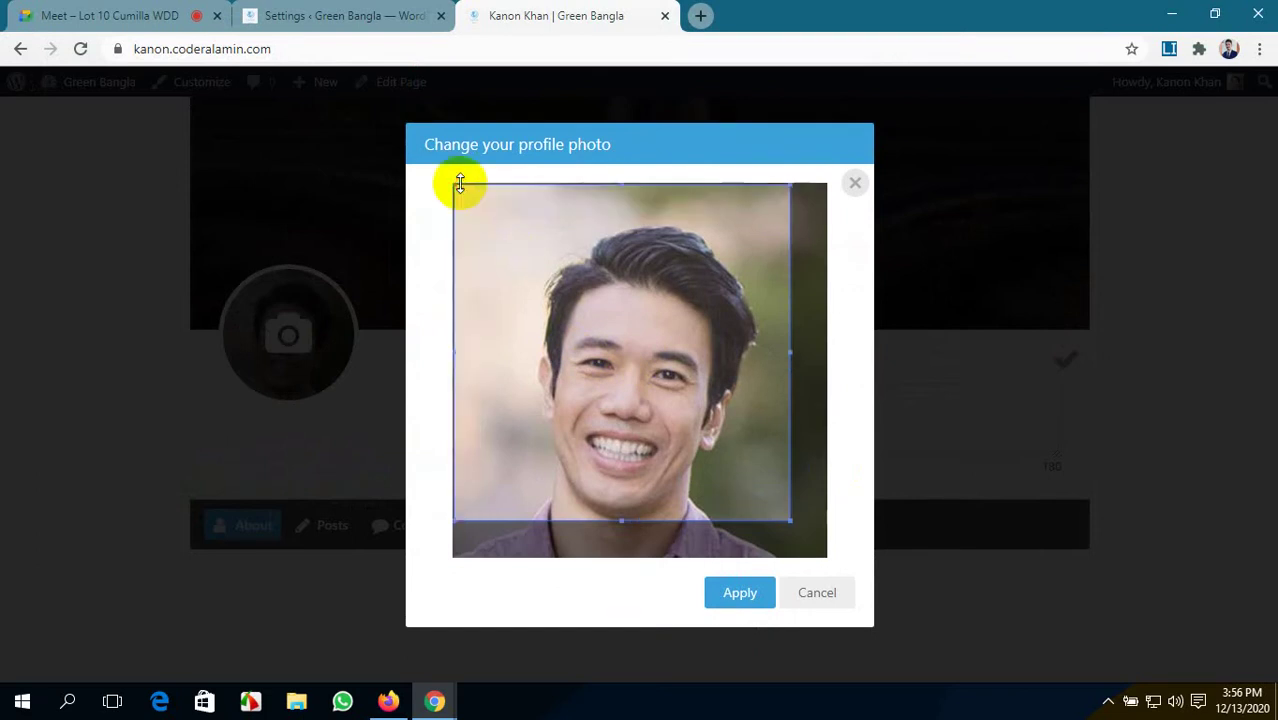
pyautogui.click(616, 536)
pyautogui.moveTo(621, 518); pyautogui.dragTo(630, 559)
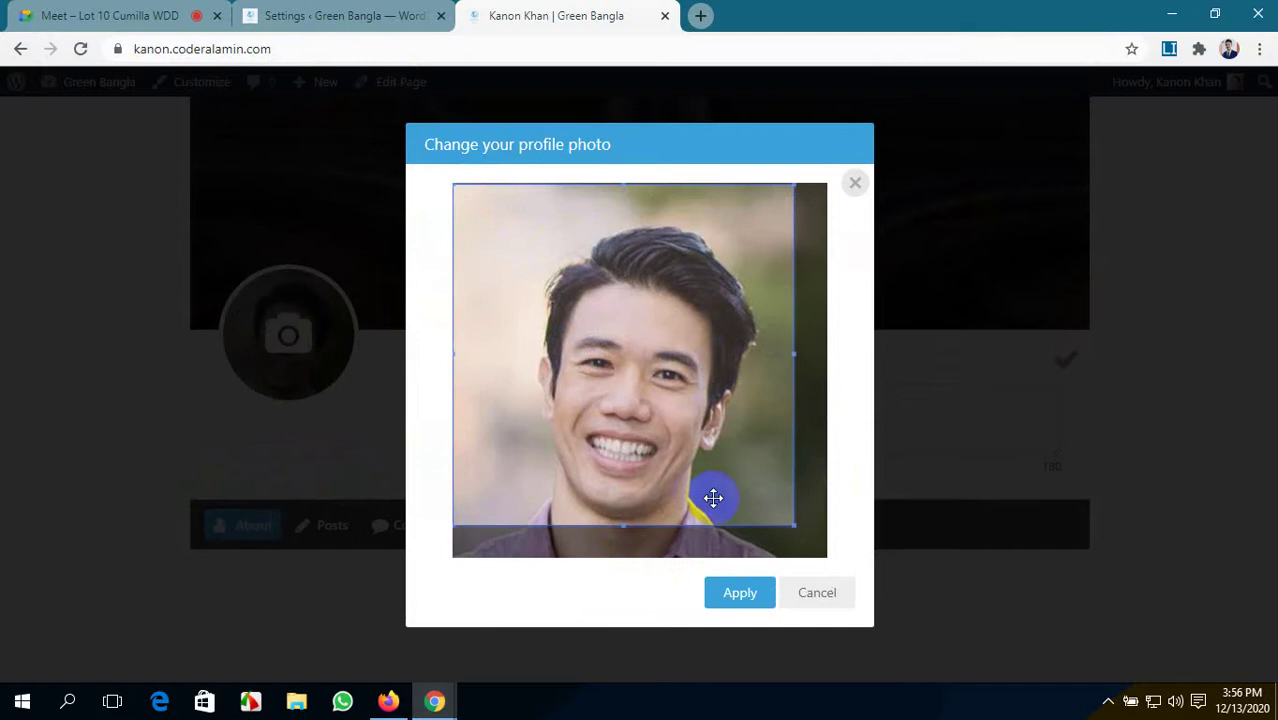
pyautogui.moveTo(796, 528); pyautogui.dragTo(856, 560)
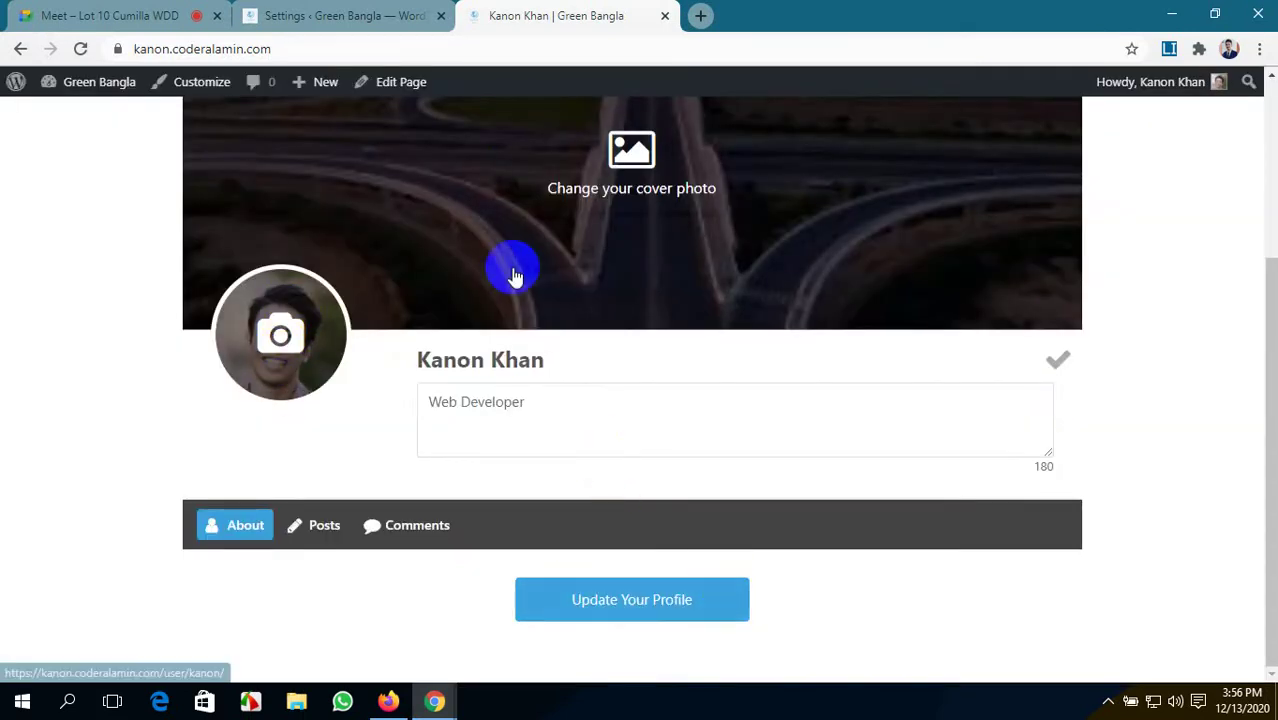
# - Disable Profile Cover Photos in the Ultimate Member appearance settings and save the changes
pyautogui.click(371, 12)
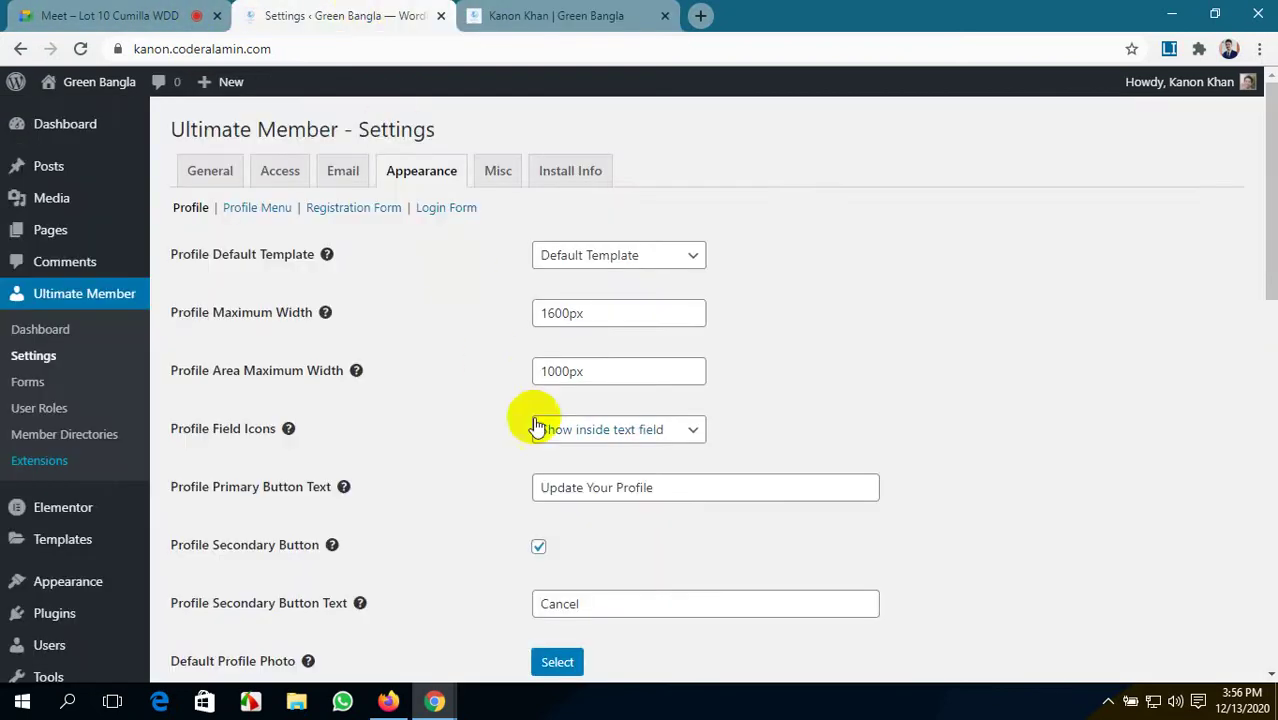
pyautogui.scroll(-3, 629, 457)
pyautogui.scroll(-5, 629, 457)
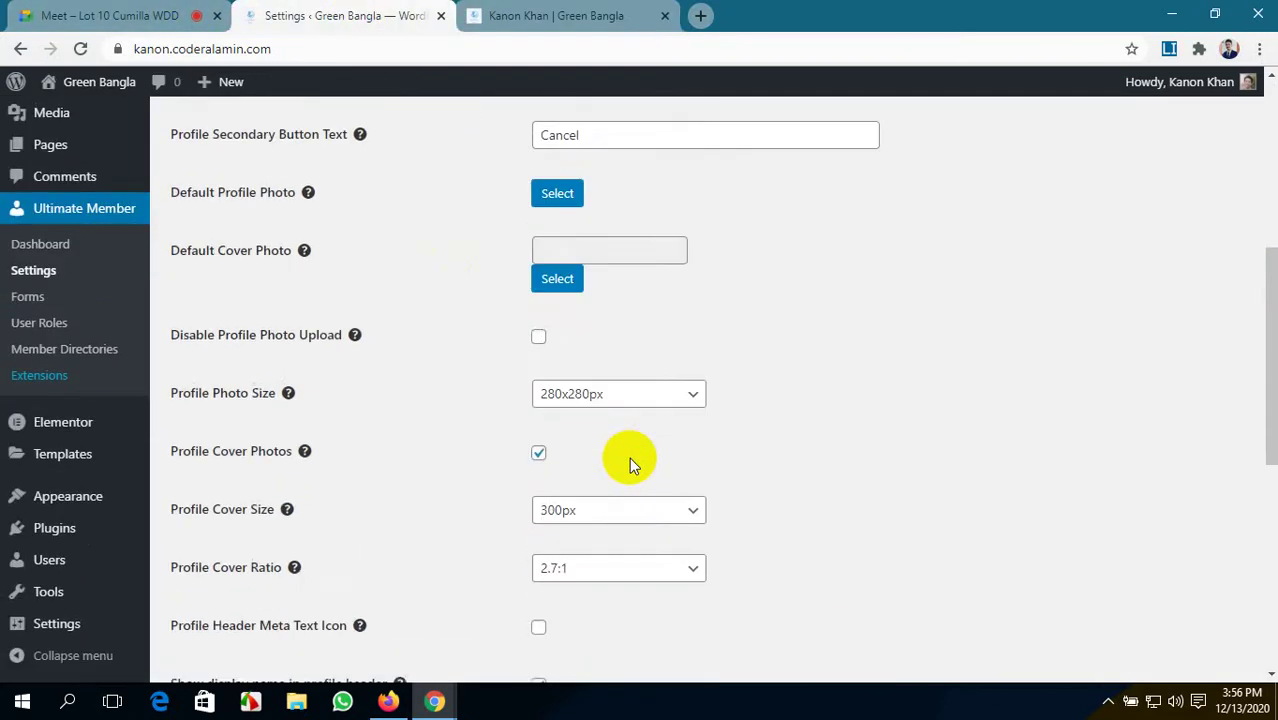
pyautogui.scroll(-3, 629, 457)
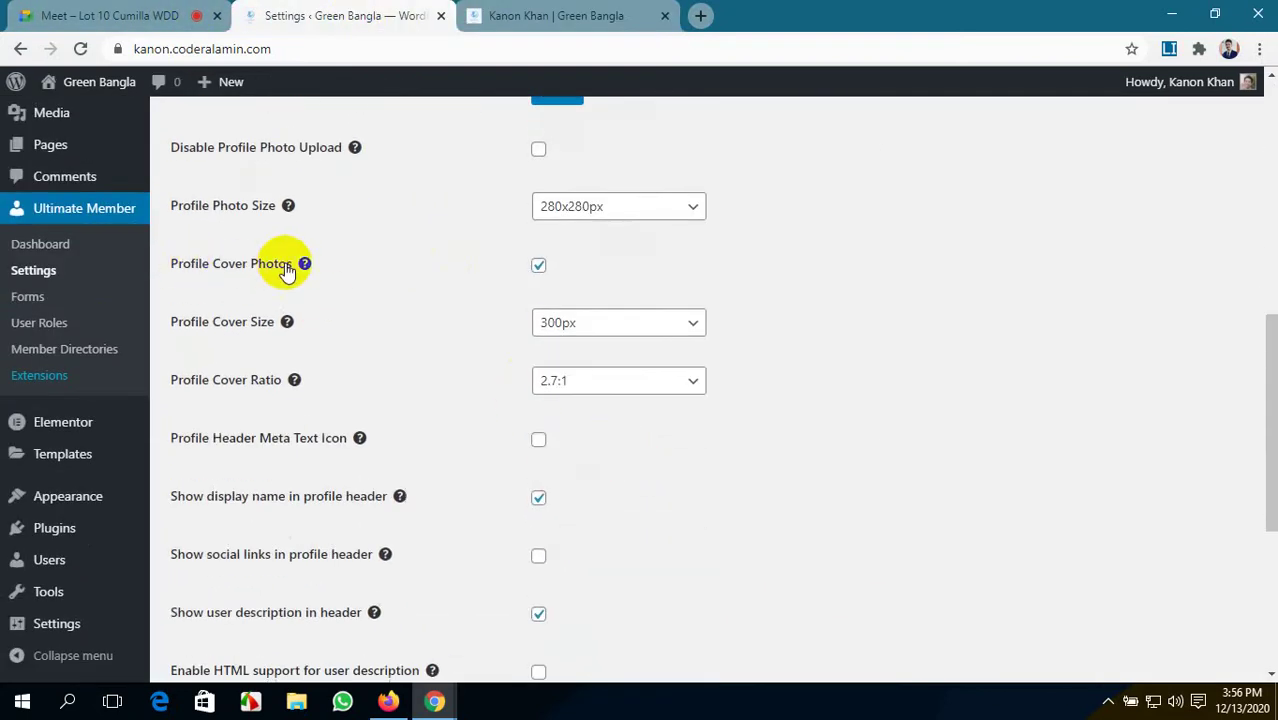
pyautogui.click(538, 266)
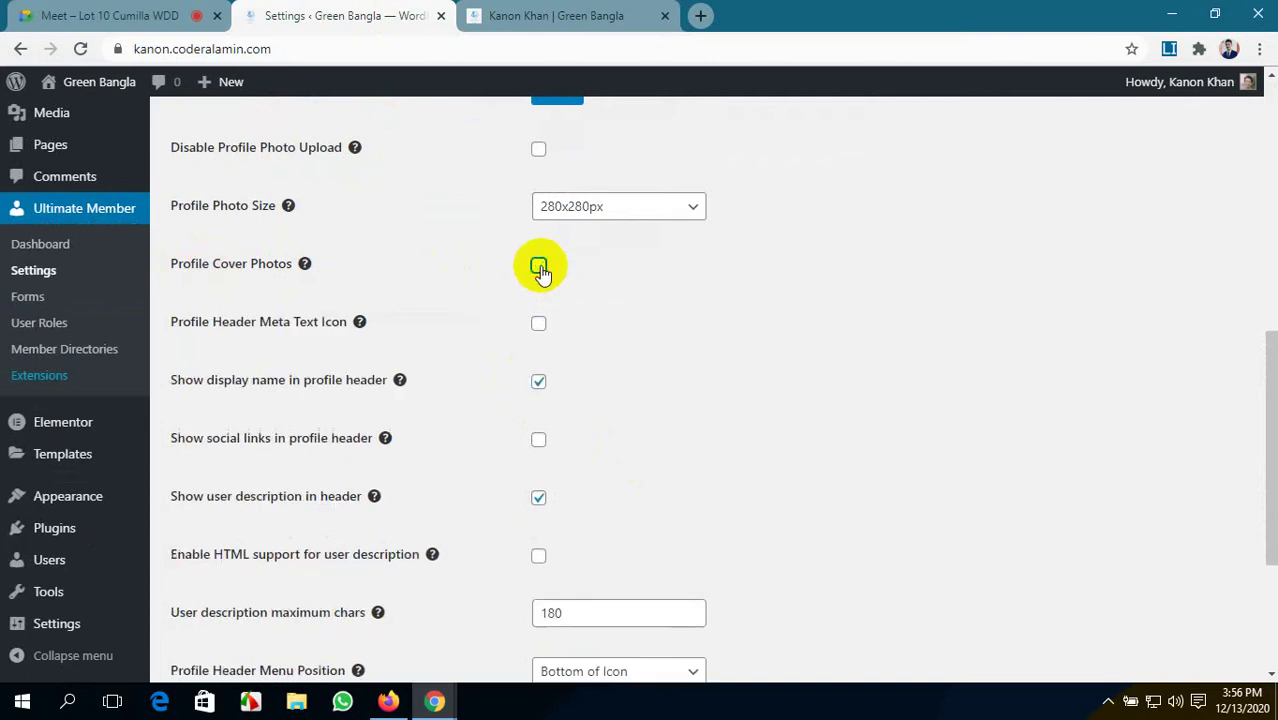
pyautogui.scroll(-3, 330, 570)
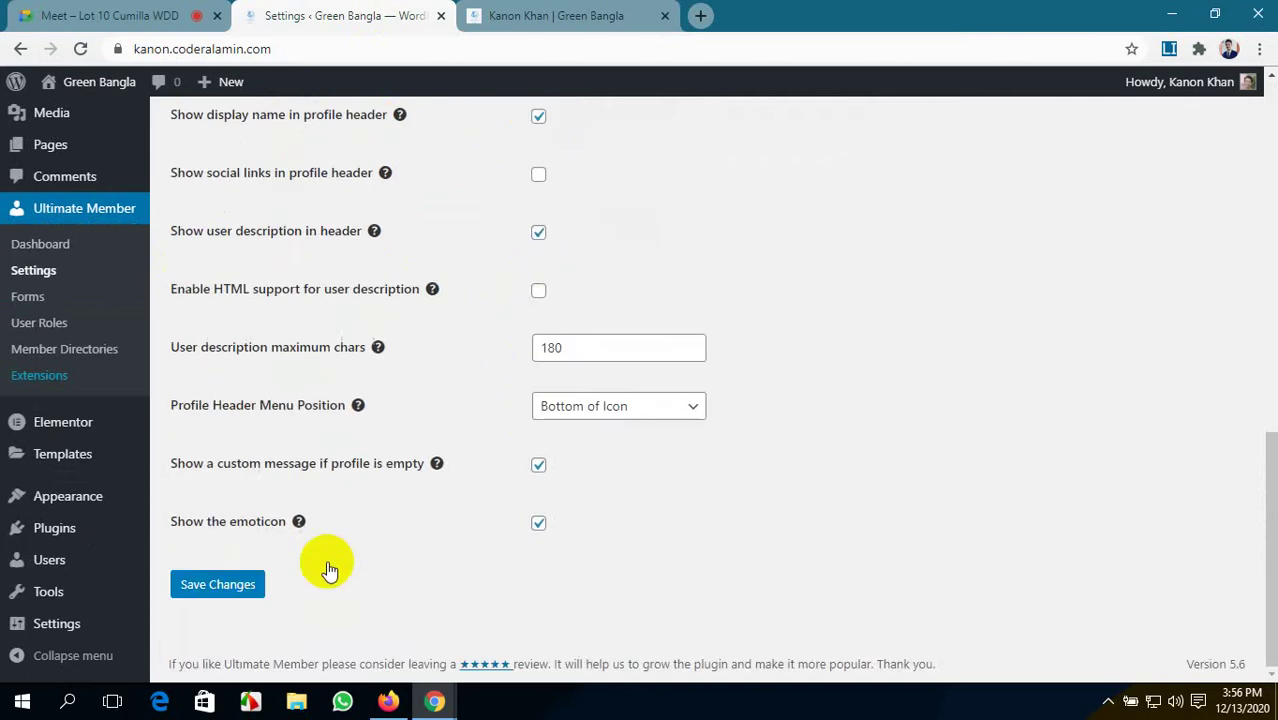
pyautogui.click(243, 590)
# - Reload the profile edit page to check how the header looks without a cover photo
pyautogui.click(600, 15)
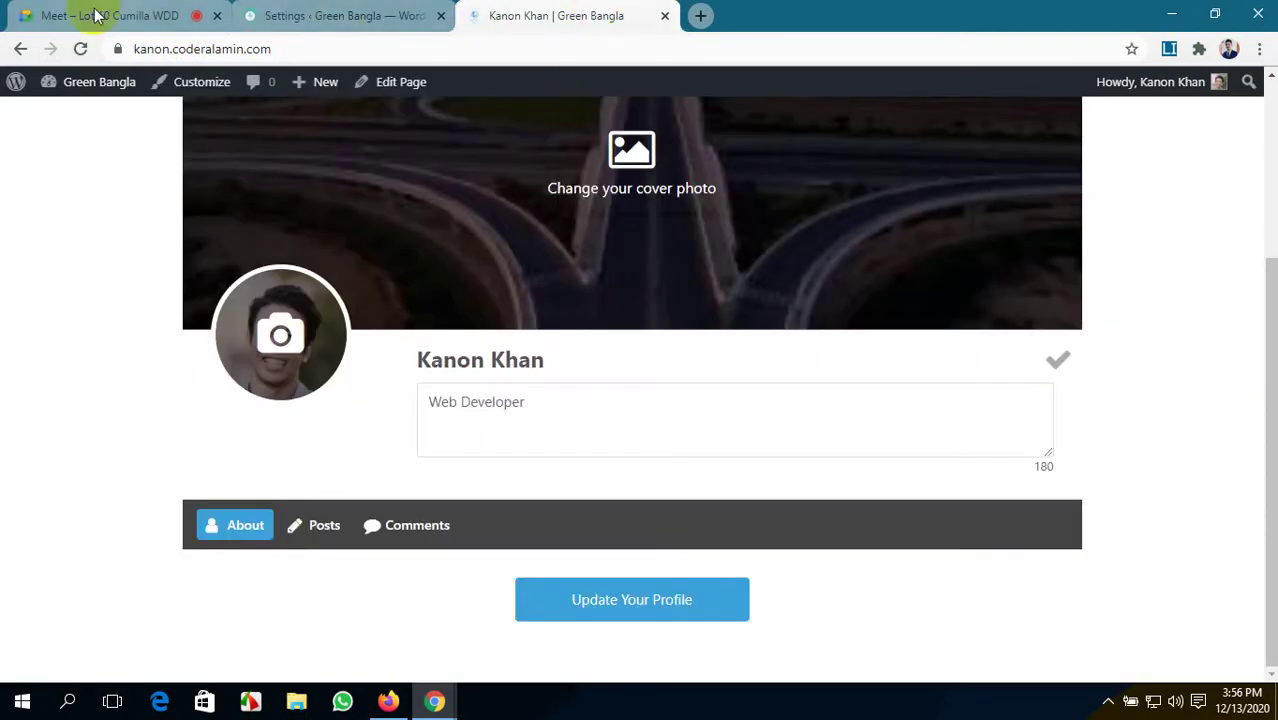
pyautogui.click(81, 49)
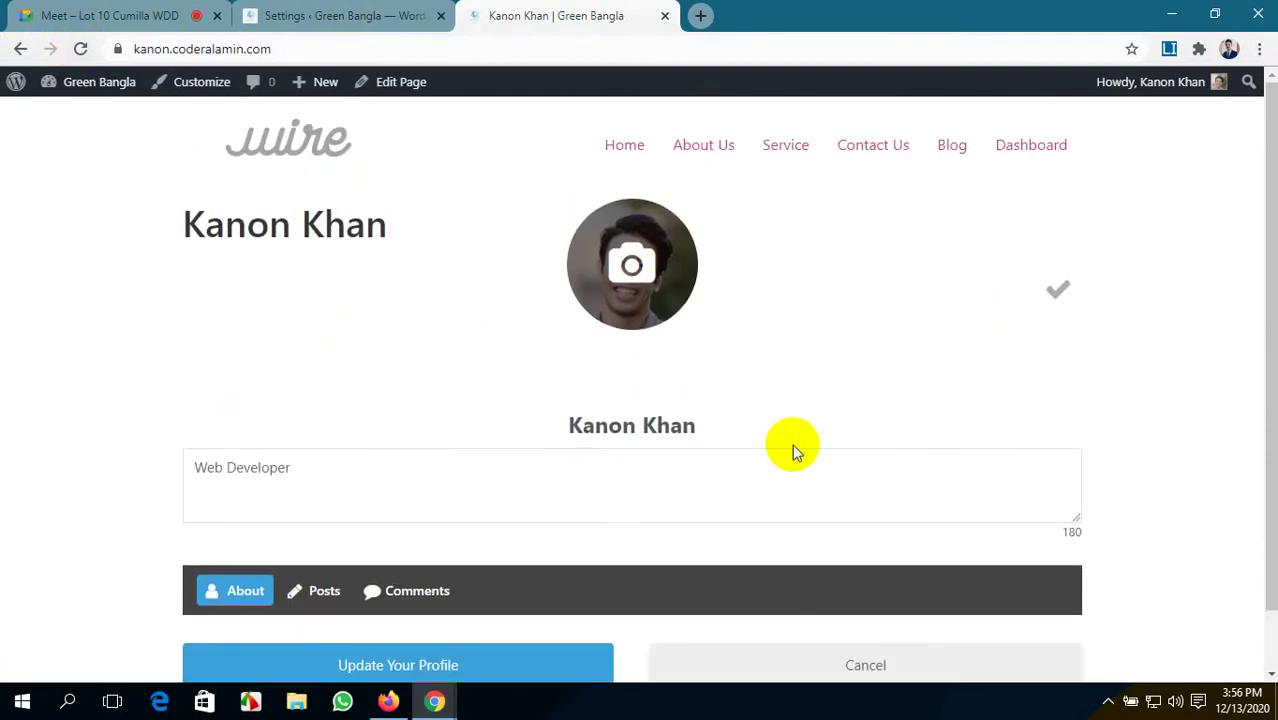
pyautogui.click(657, 568)
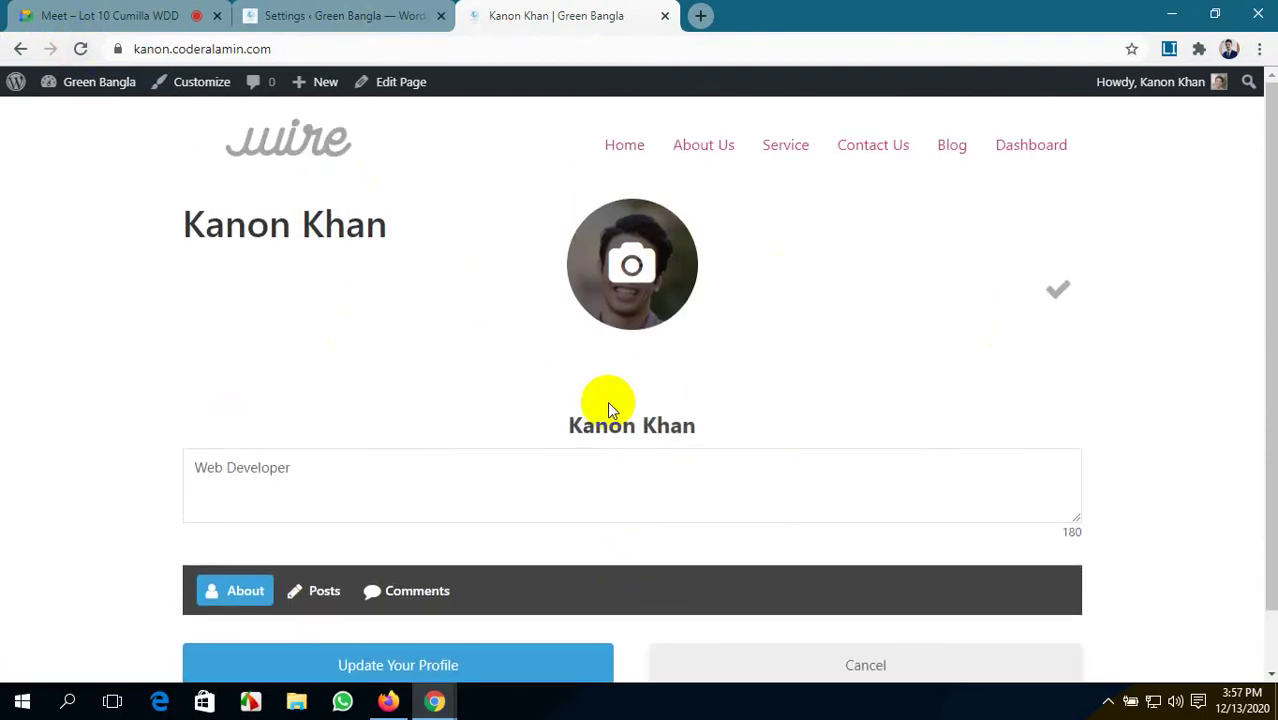
# - Re-enable Profile Cover Photos in the appearance settings and set the Profile Cover Size to 600px
pyautogui.click(365, 16)
pyautogui.scroll(-5, 593, 432)
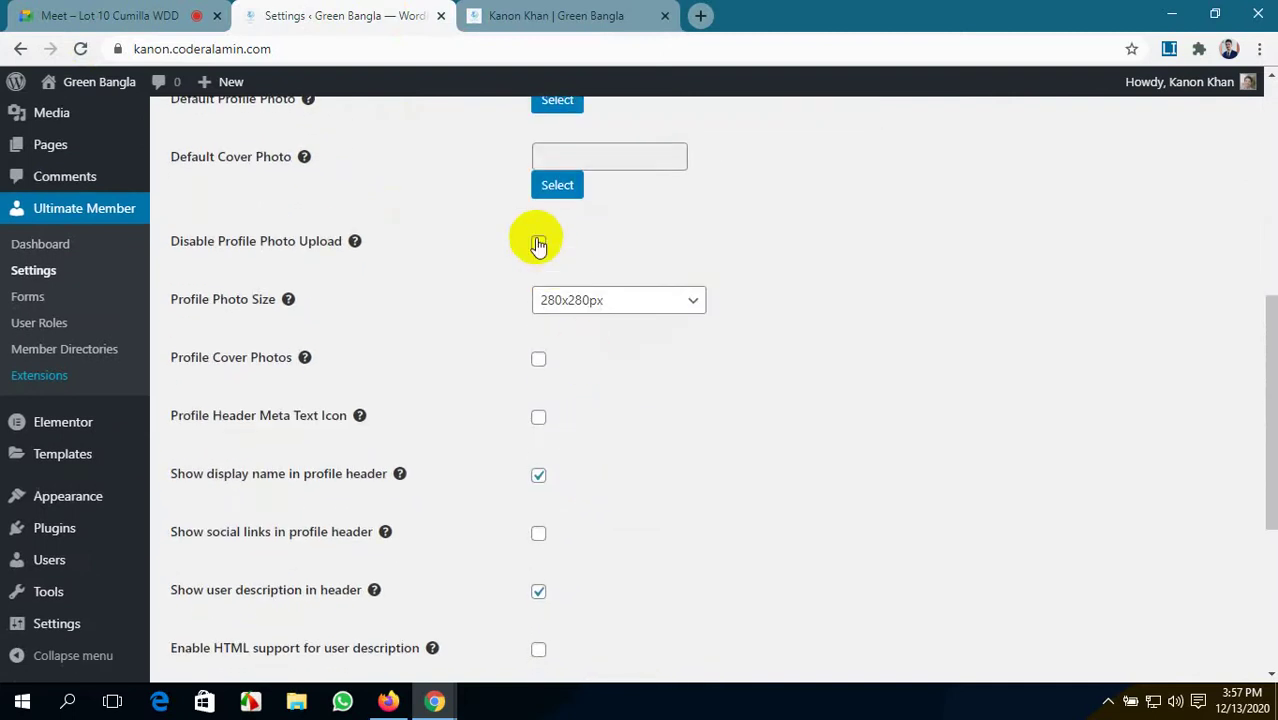
pyautogui.scroll(-1, 609, 377)
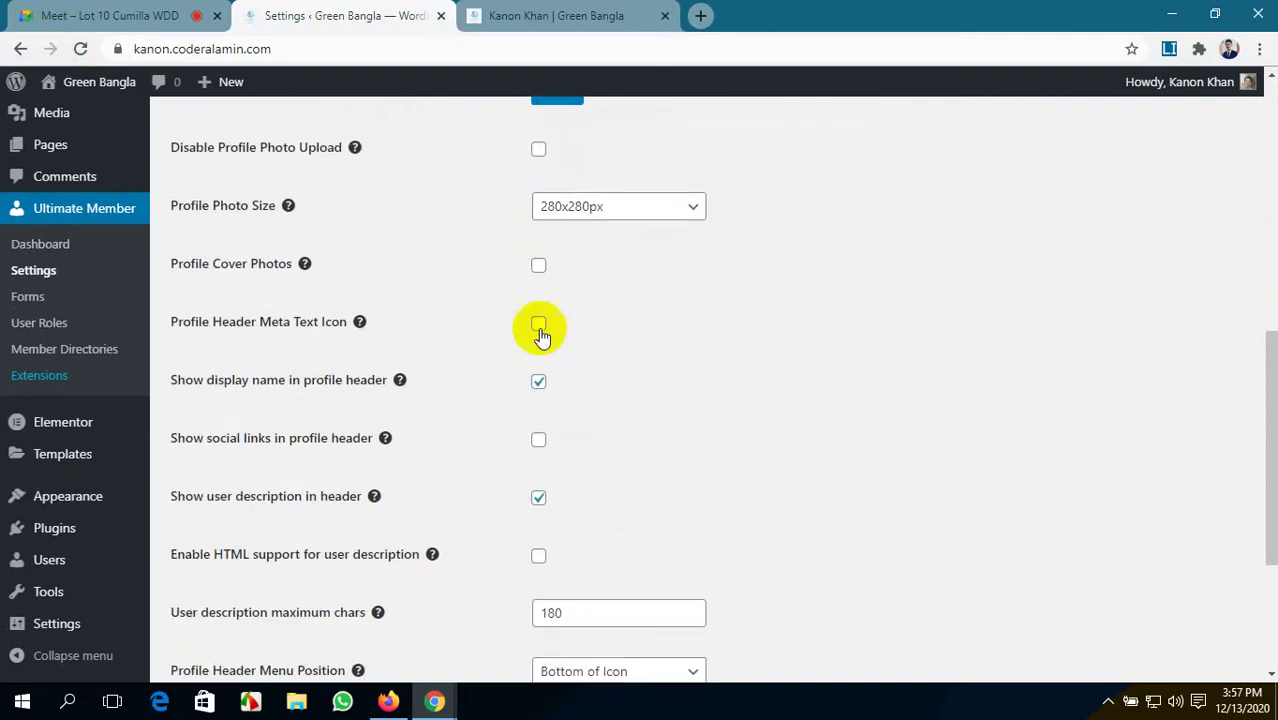
pyautogui.click(537, 266)
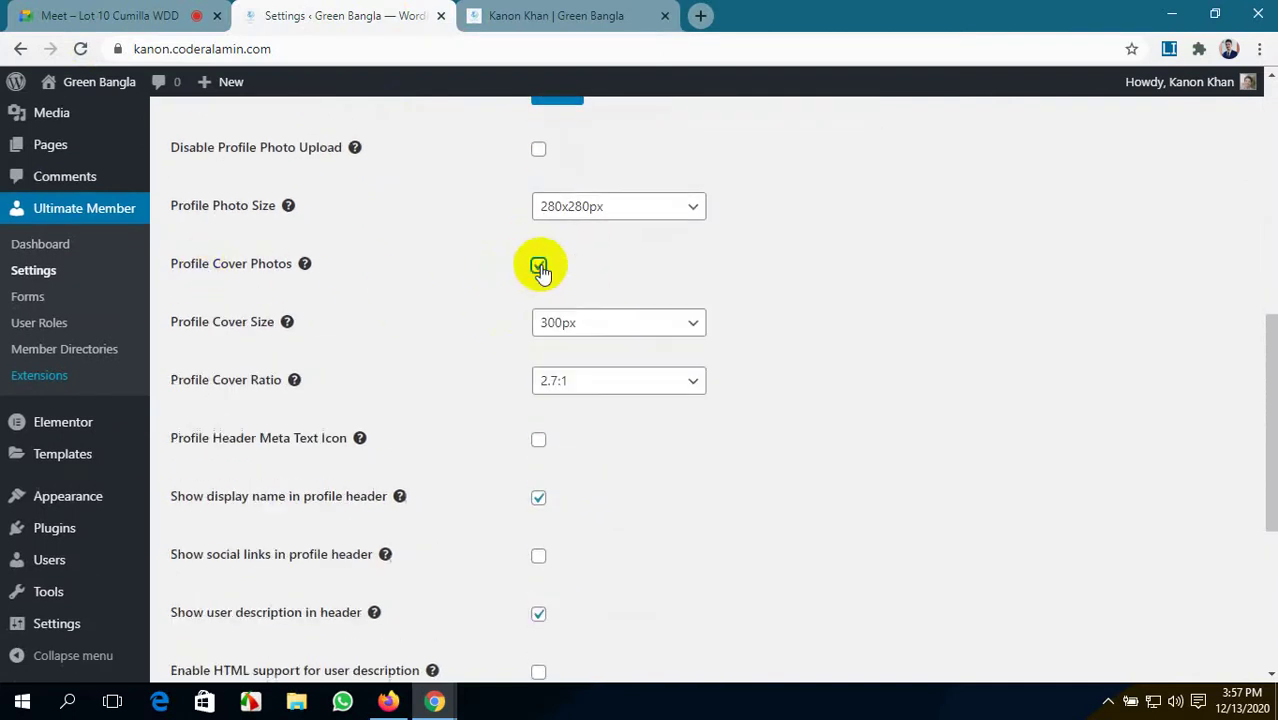
pyautogui.click(635, 323)
pyautogui.click(625, 366)
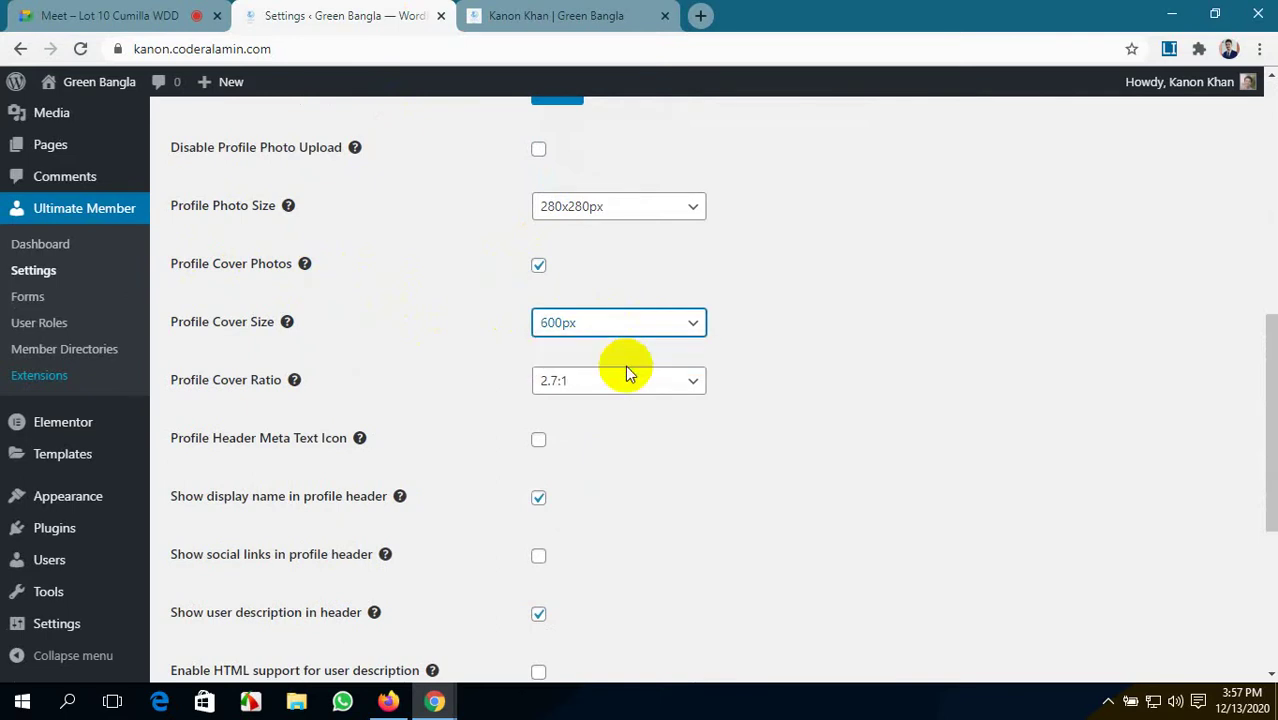
# - Review the available Profile Cover Ratio options and the profile page, keeping the current ratio
pyautogui.click(646, 386)
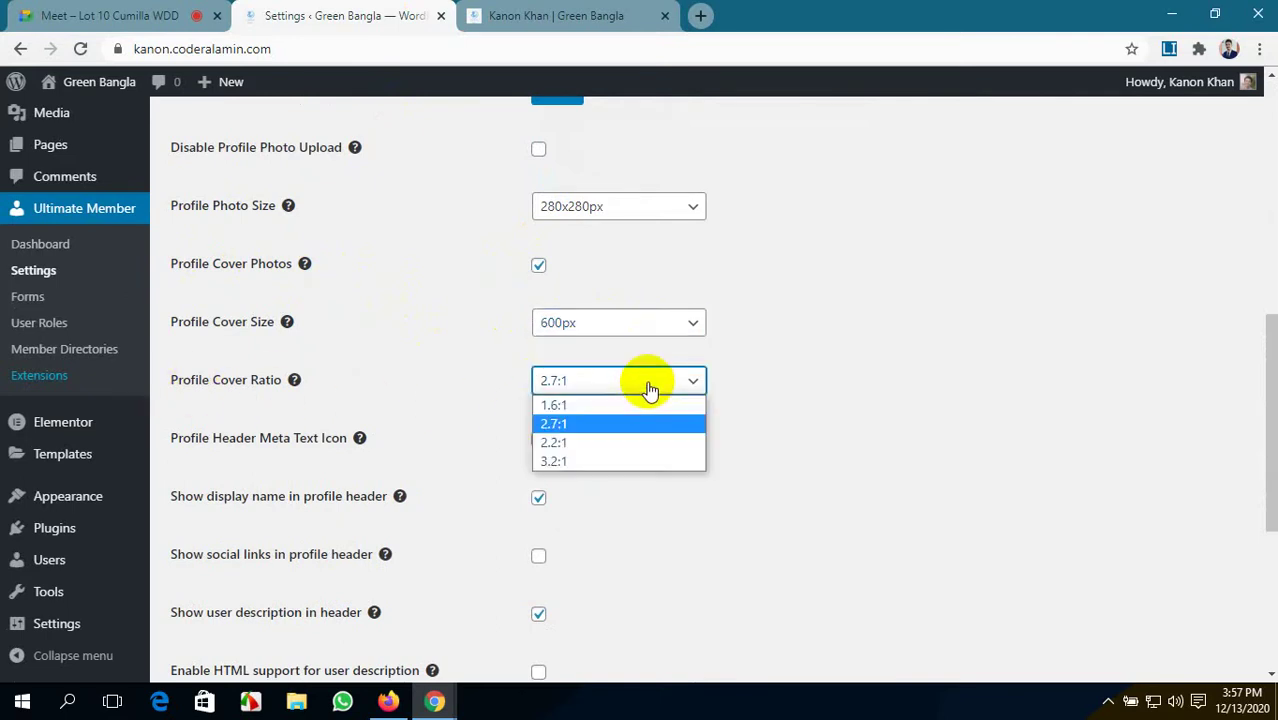
pyautogui.click(765, 143)
pyautogui.click(620, 15)
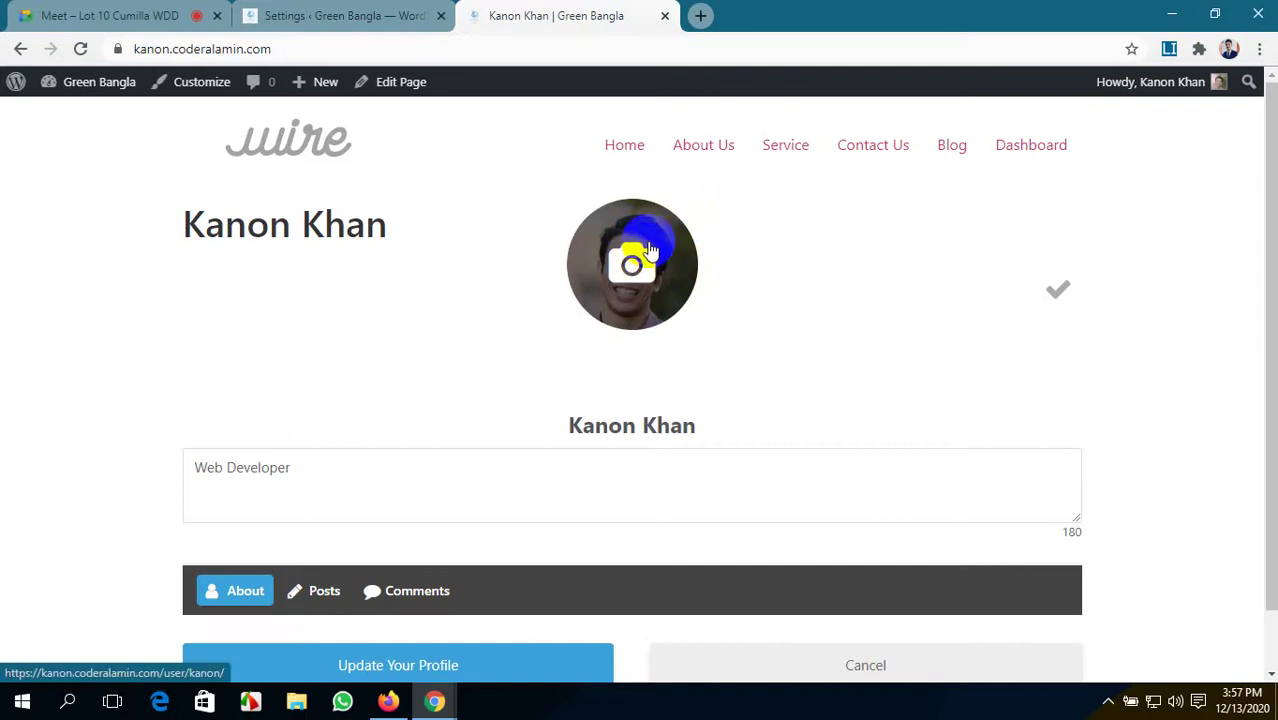
pyautogui.click(340, 15)
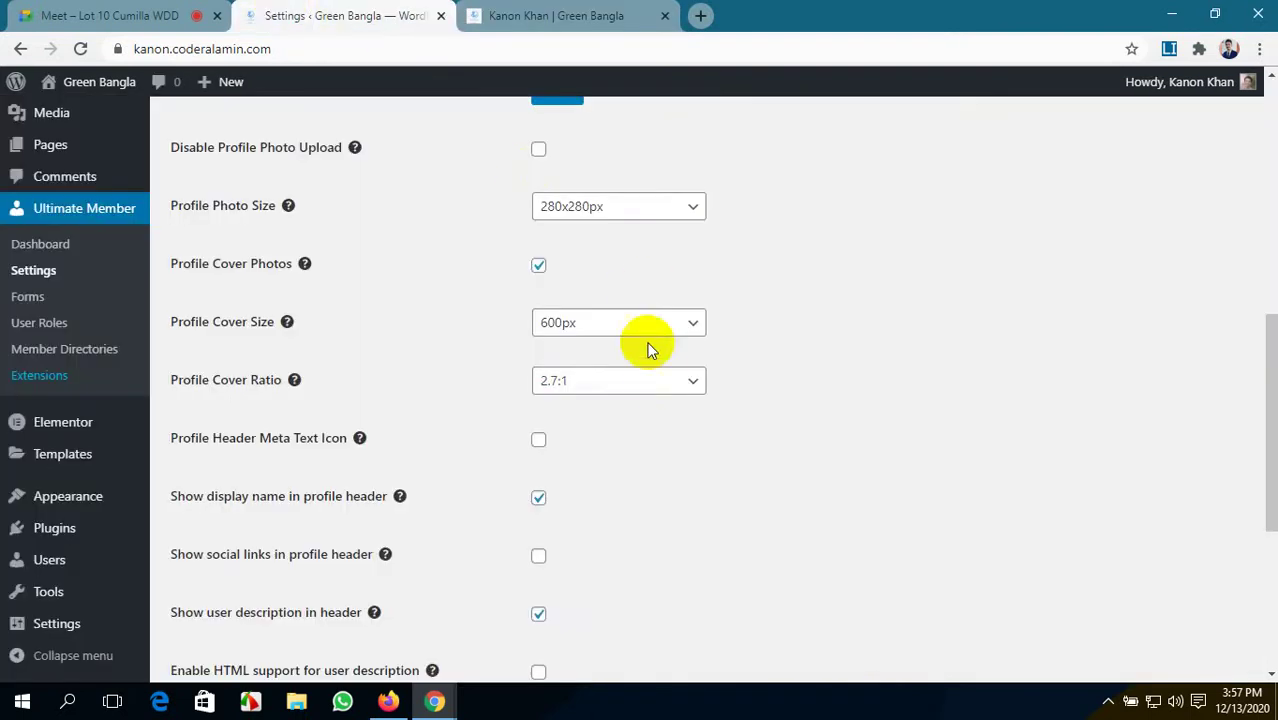
pyautogui.click(659, 387)
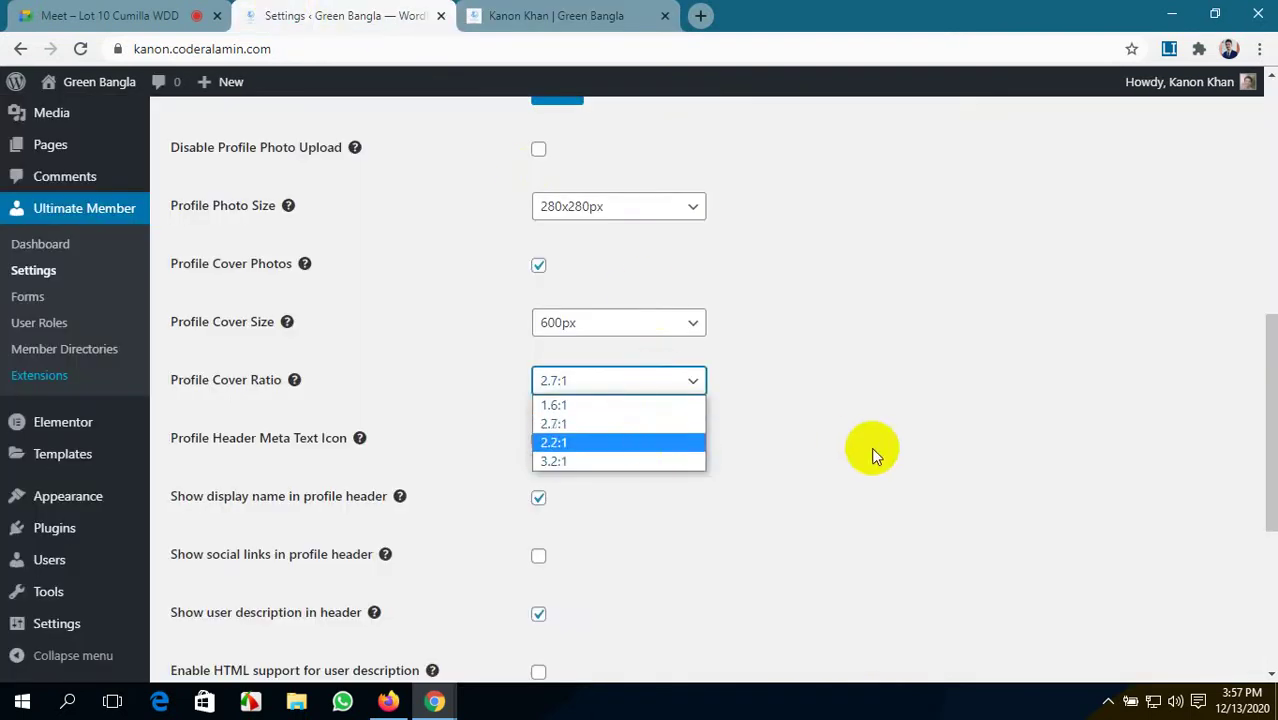
pyautogui.click(870, 447)
# - Enable Profile Header Meta Text Icon, look at the profile page, and return to the appearance settings
pyautogui.scroll(-2, 651, 434)
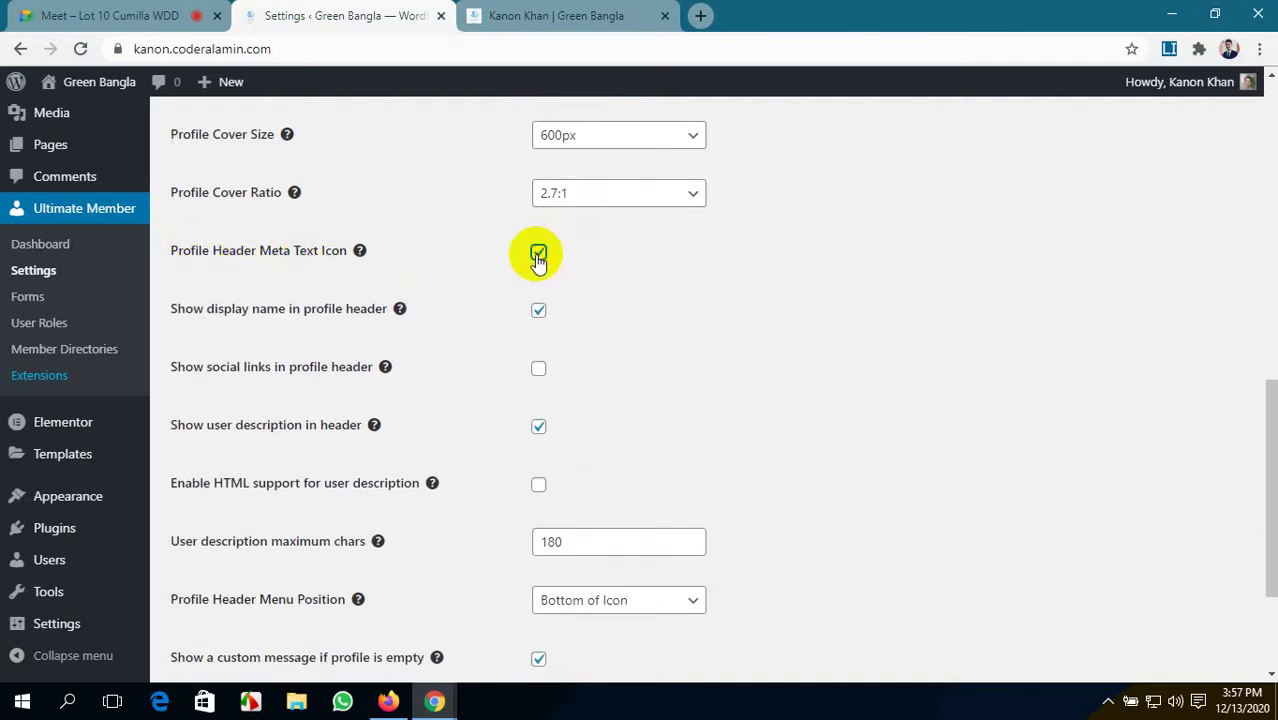
pyautogui.click(510, 15)
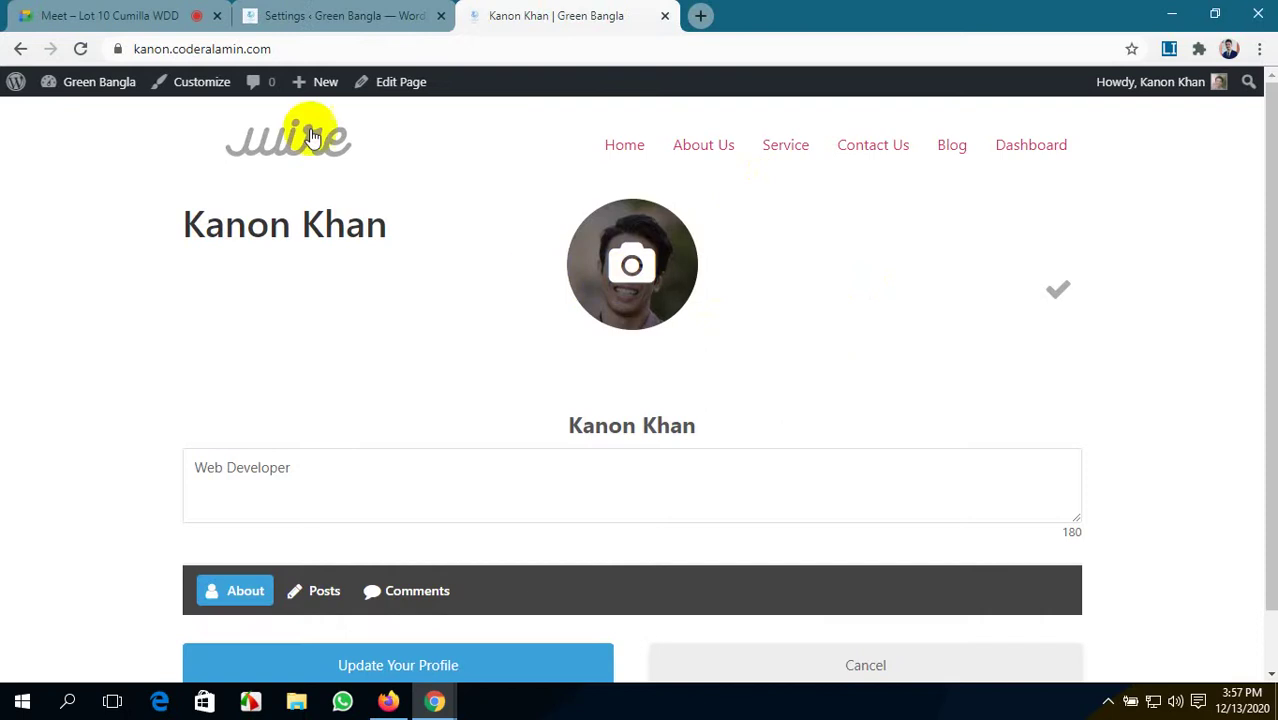
pyautogui.click(340, 12)
# - Turn Profile Header Meta Text Icon off again and save the appearance settings
pyautogui.click(540, 311)
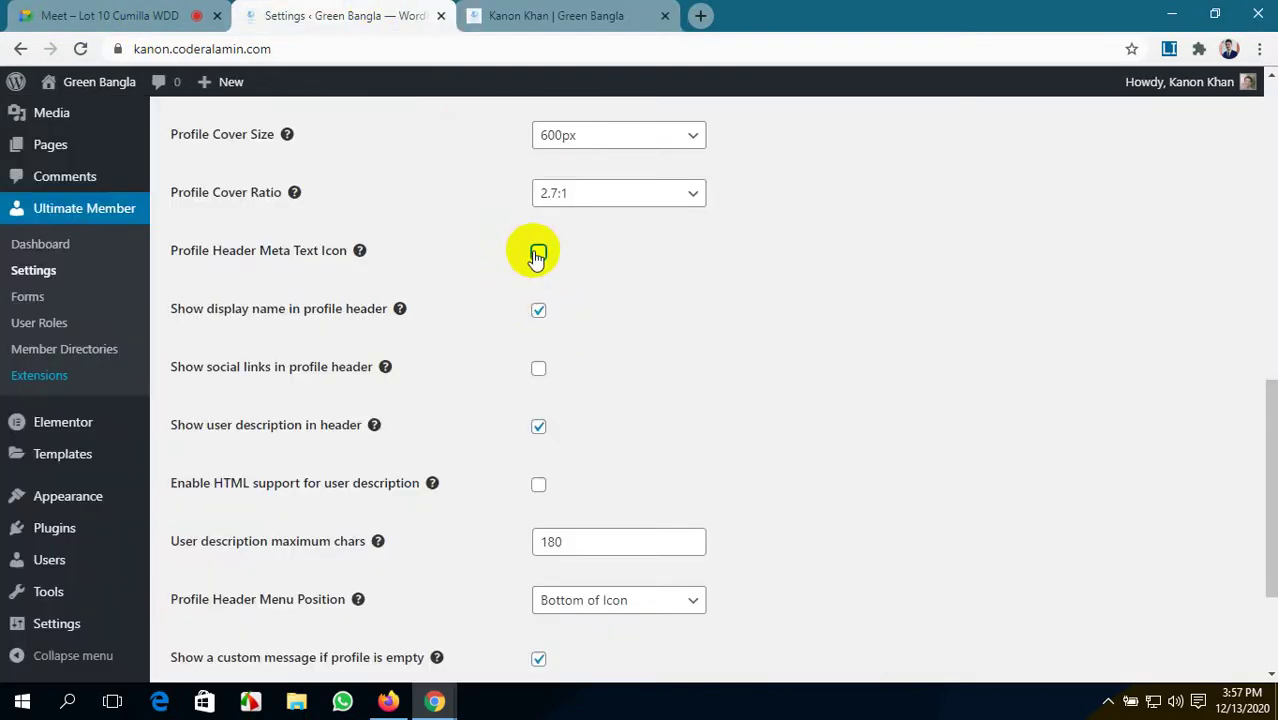
pyautogui.scroll(-3, 537, 257)
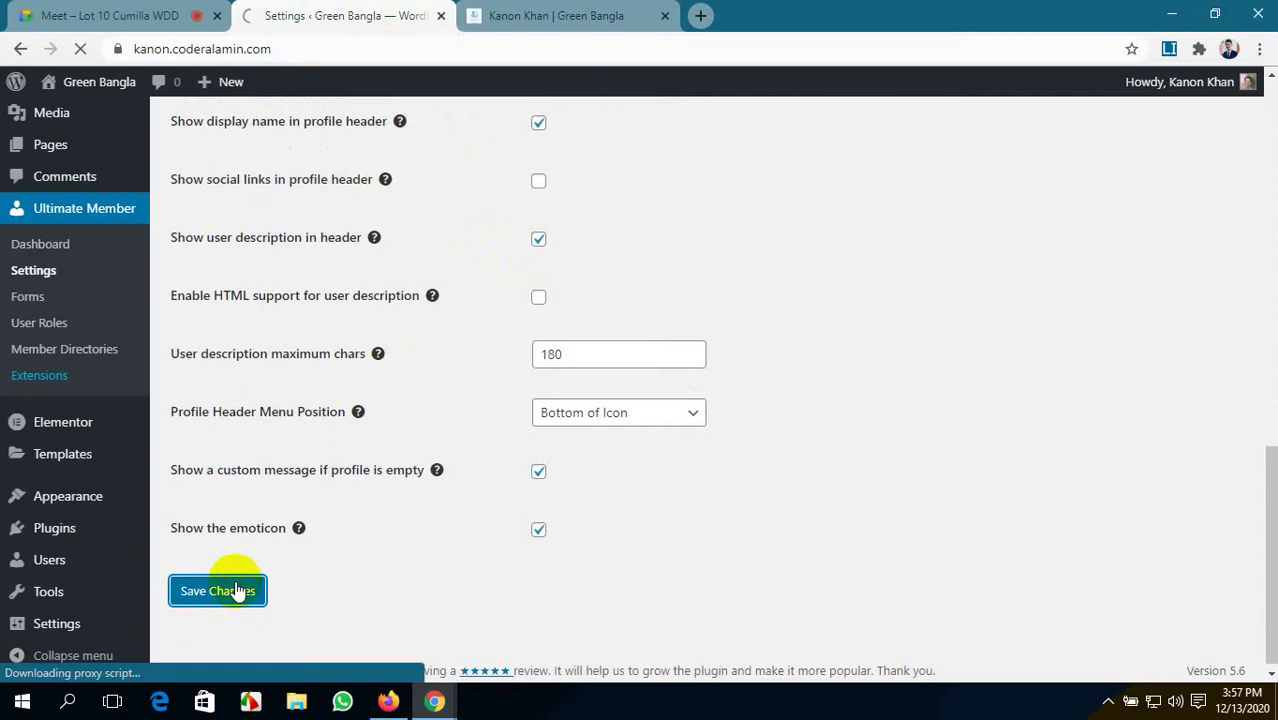
# - Reload the profile page, submit the profile edit form, and inspect the header of the profile view
pyautogui.click(547, 15)
pyautogui.click(80, 49)
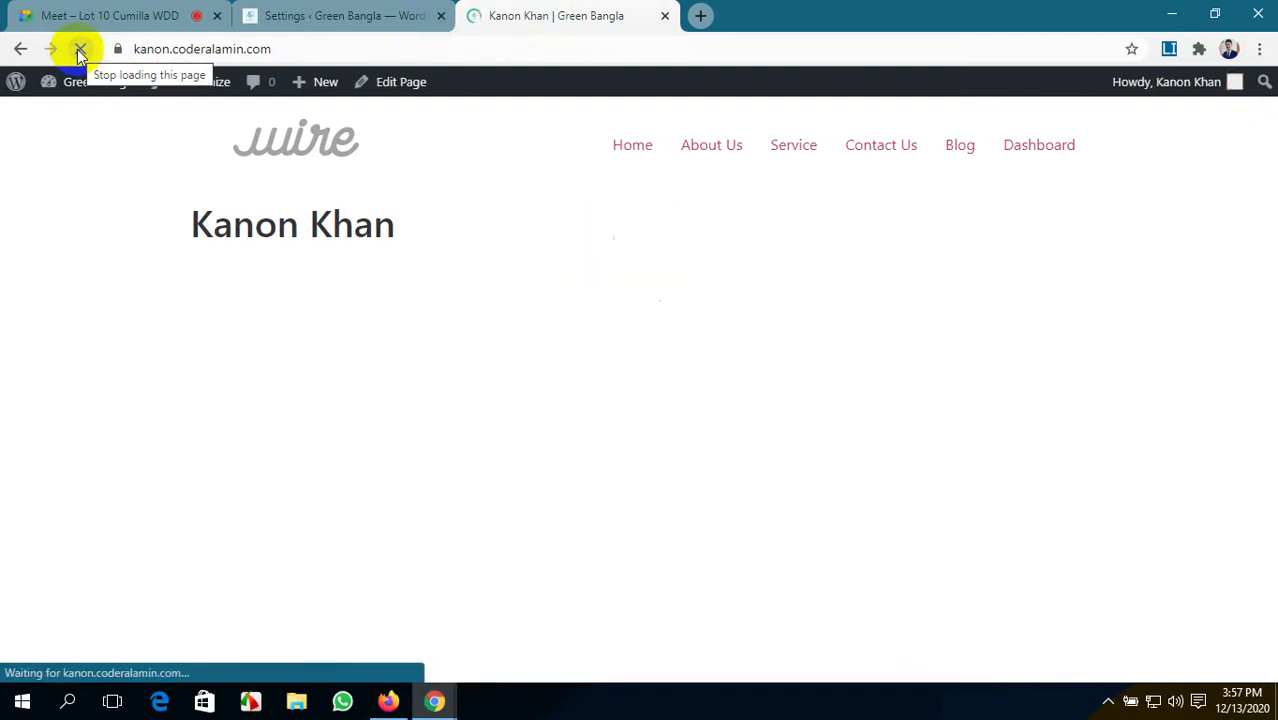
pyautogui.scroll(-3, 247, 424)
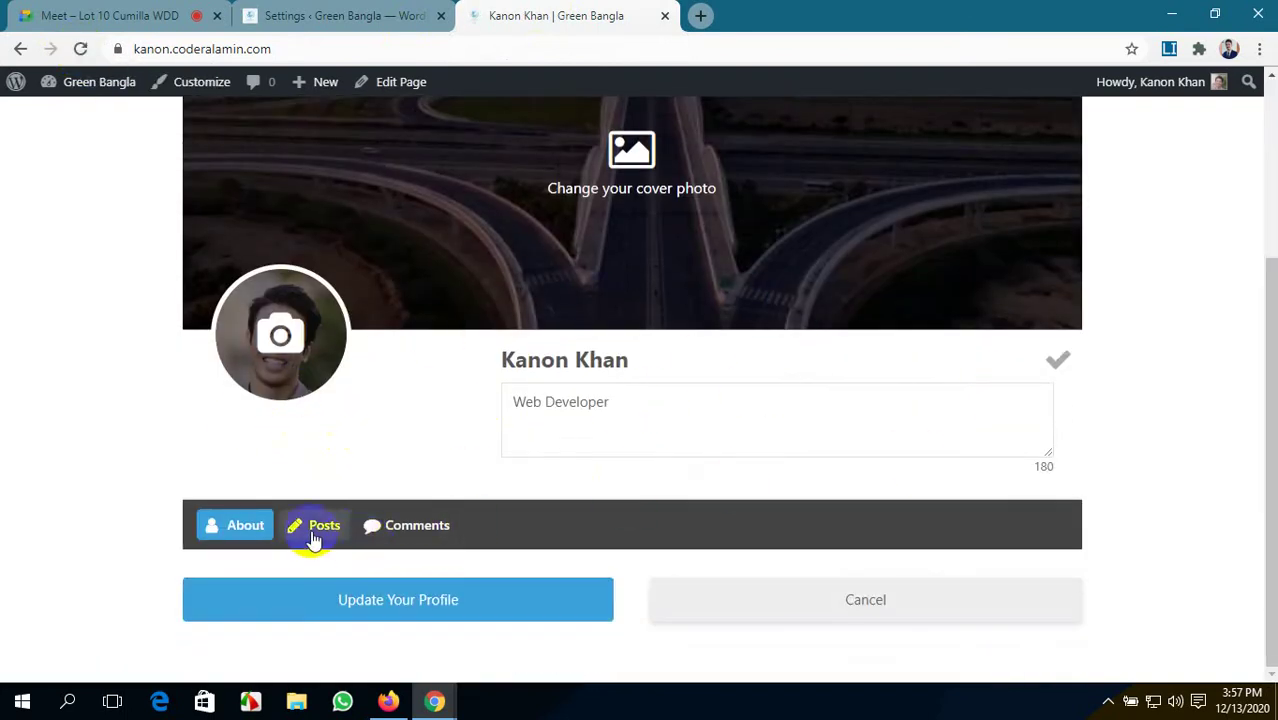
pyautogui.scroll(2, 460, 530)
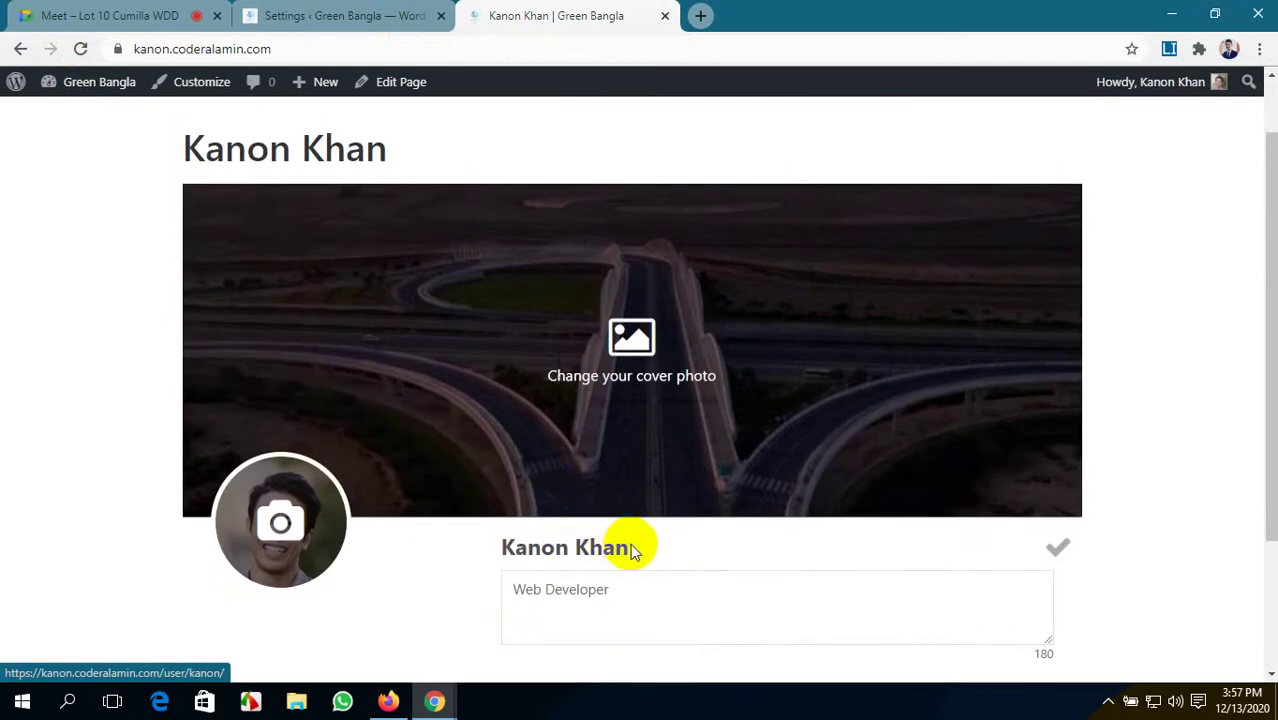
pyautogui.click(1062, 553)
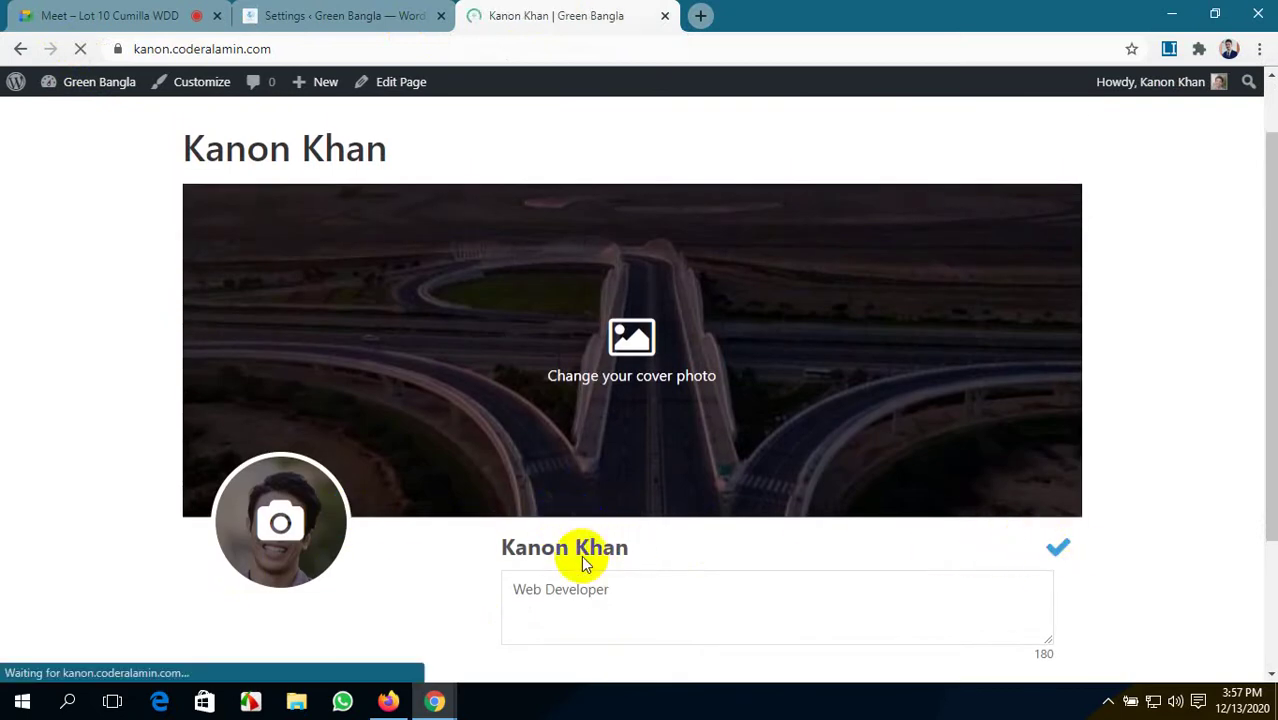
pyautogui.scroll(-3, 581, 551)
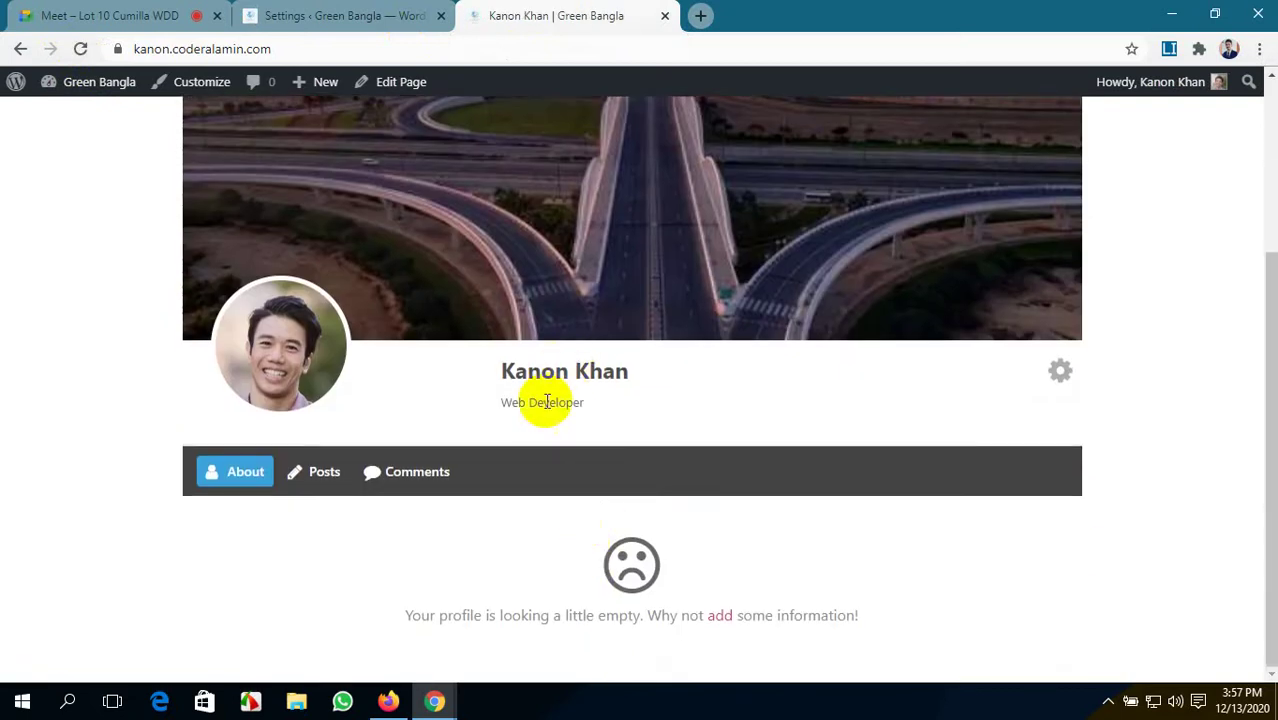
# - Enable Profile Header Meta Text Icon again in the appearance settings and save the changes
pyautogui.click(322, 14)
pyautogui.scroll(-4, 508, 541)
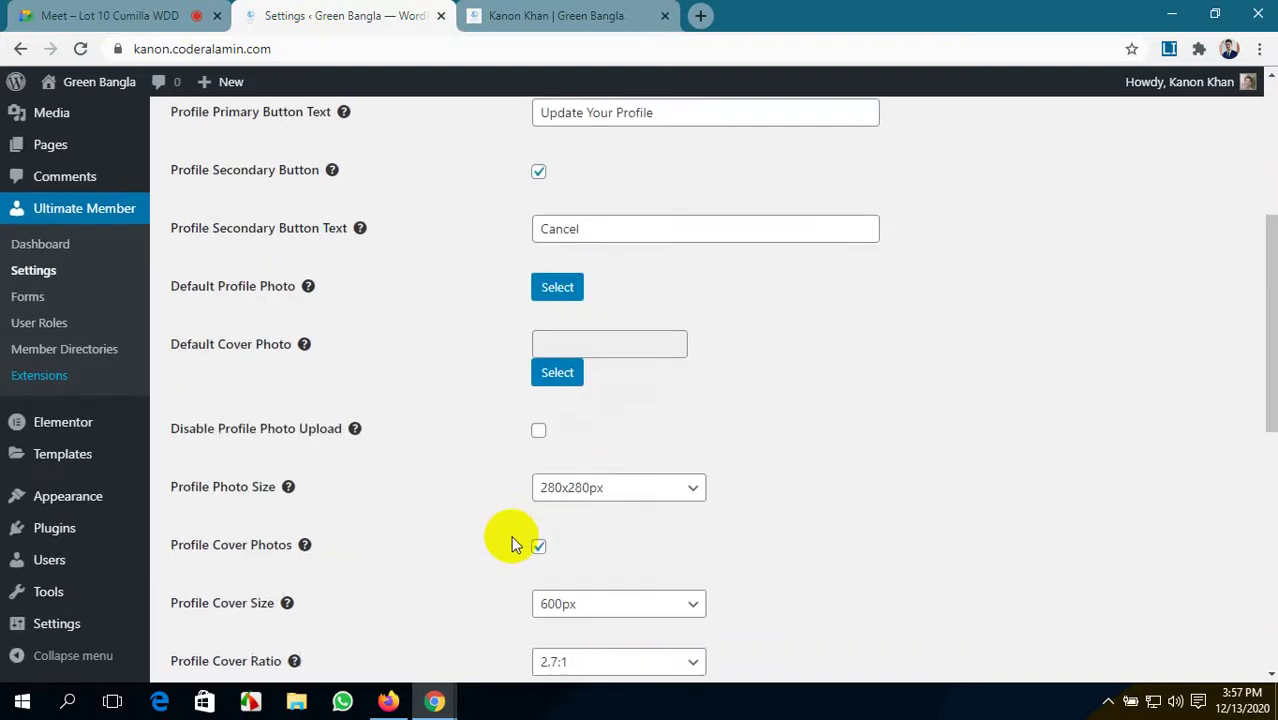
pyautogui.scroll(-5, 512, 543)
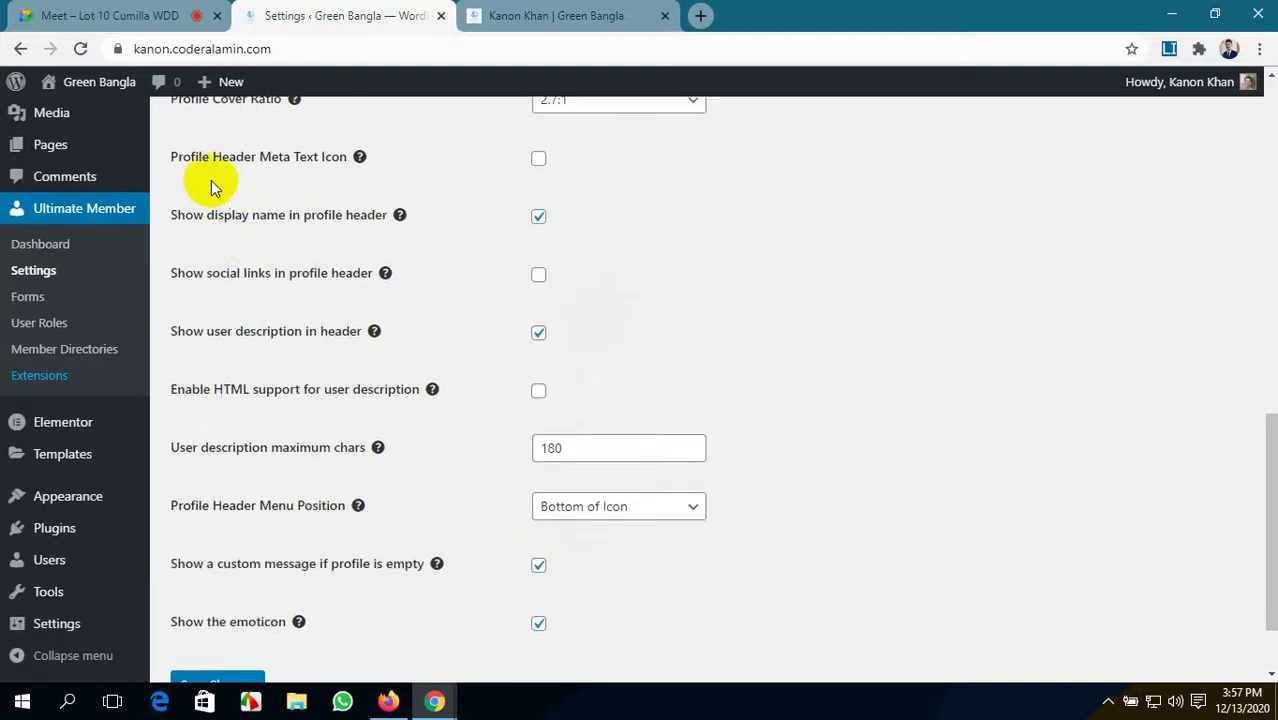
pyautogui.click(539, 163)
pyautogui.scroll(-1, 437, 437)
pyautogui.click(266, 597)
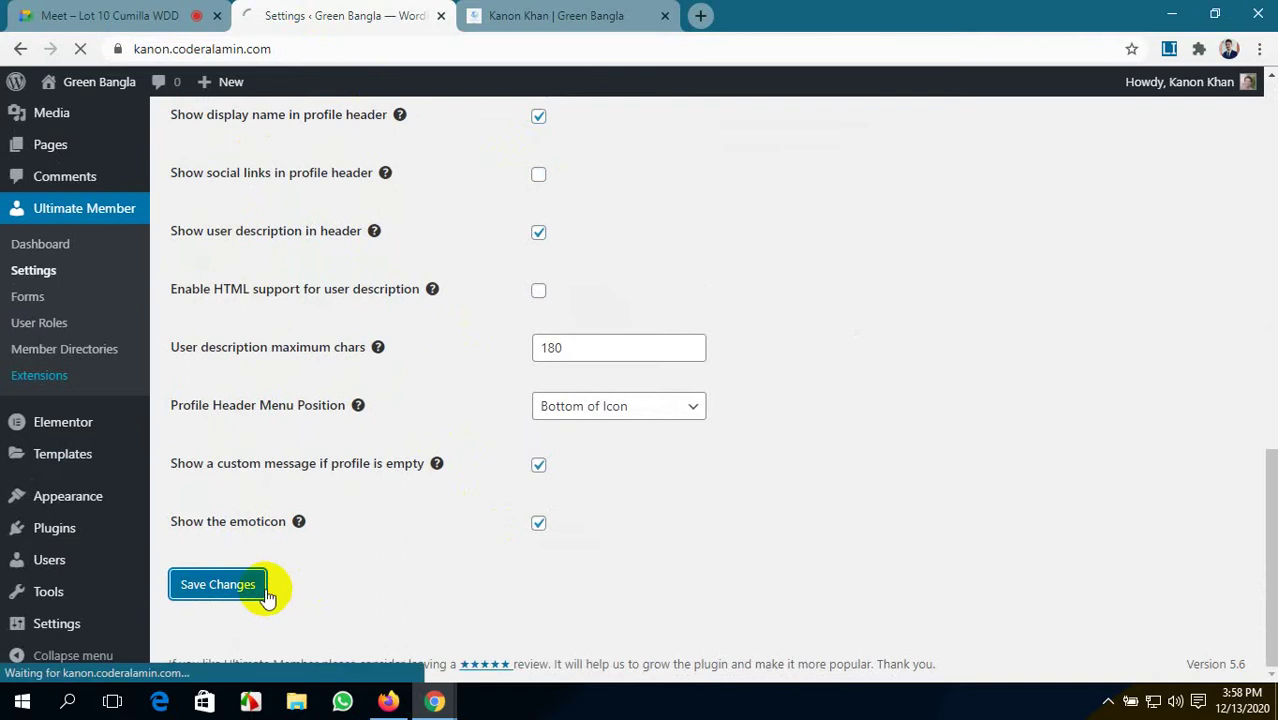
# - Reload the profile page to check its header and open the My Account page from the profile options
pyautogui.click(565, 12)
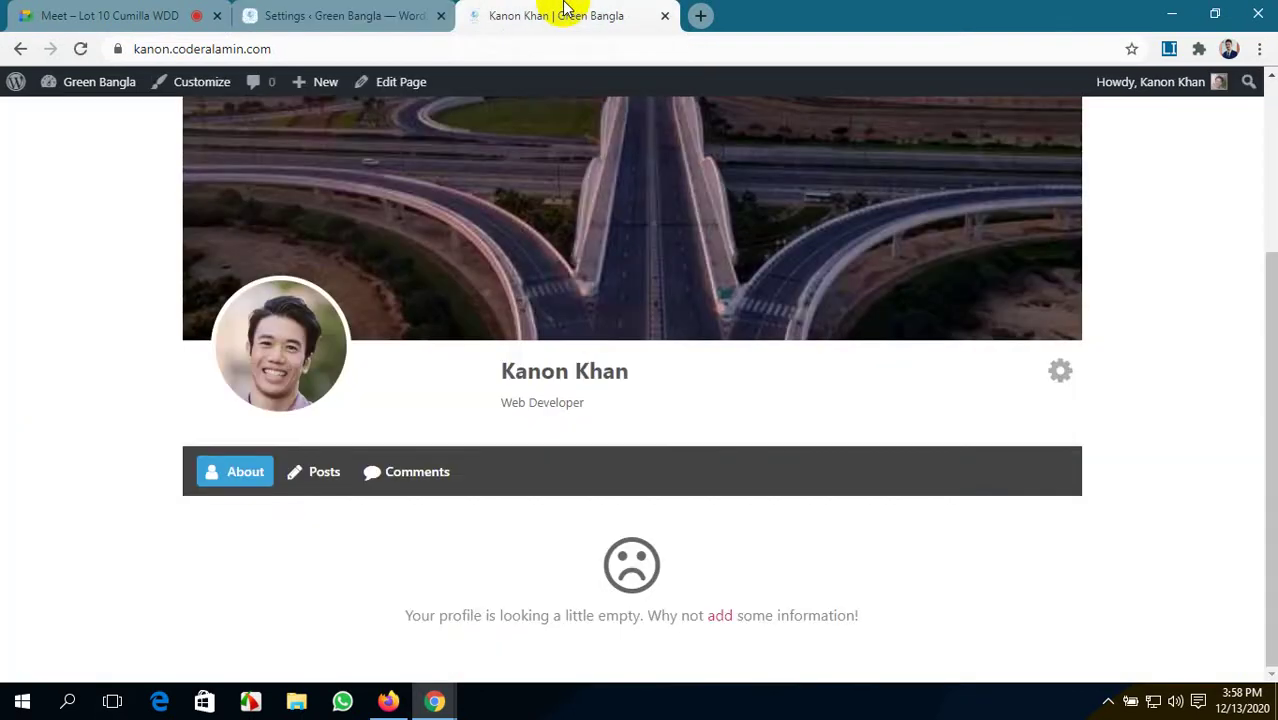
pyautogui.click(80, 48)
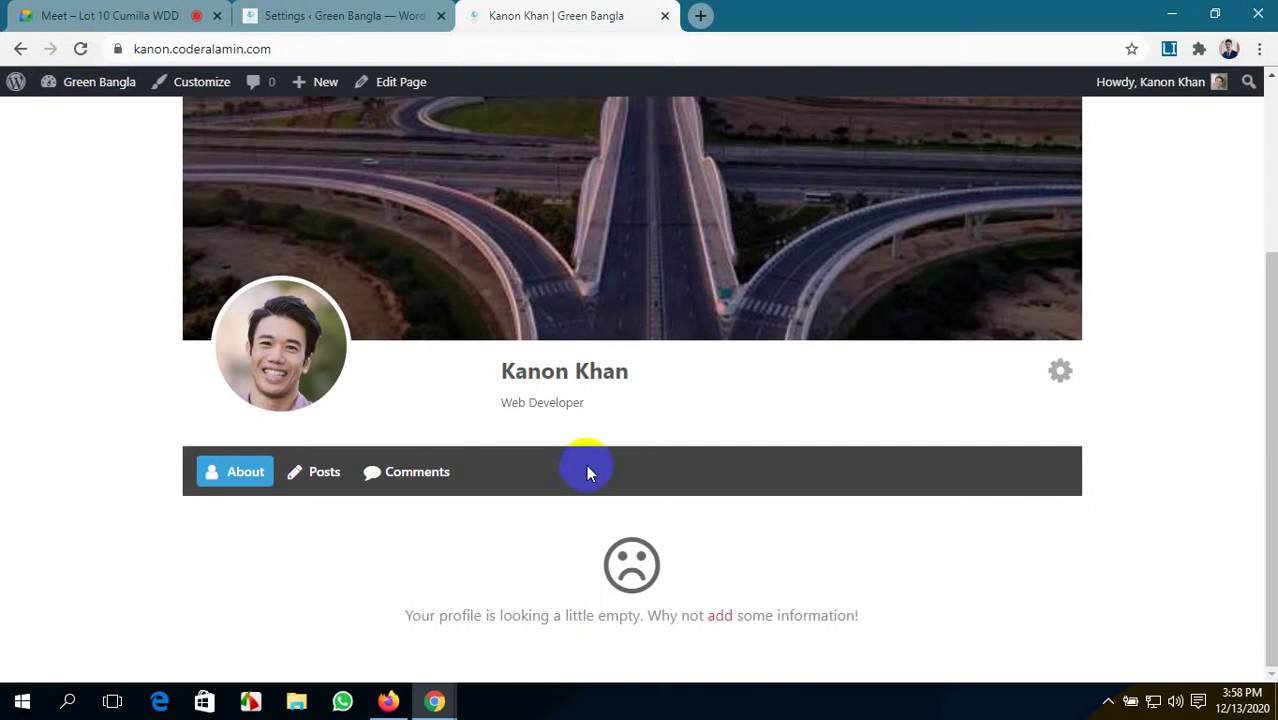
pyautogui.click(1061, 374)
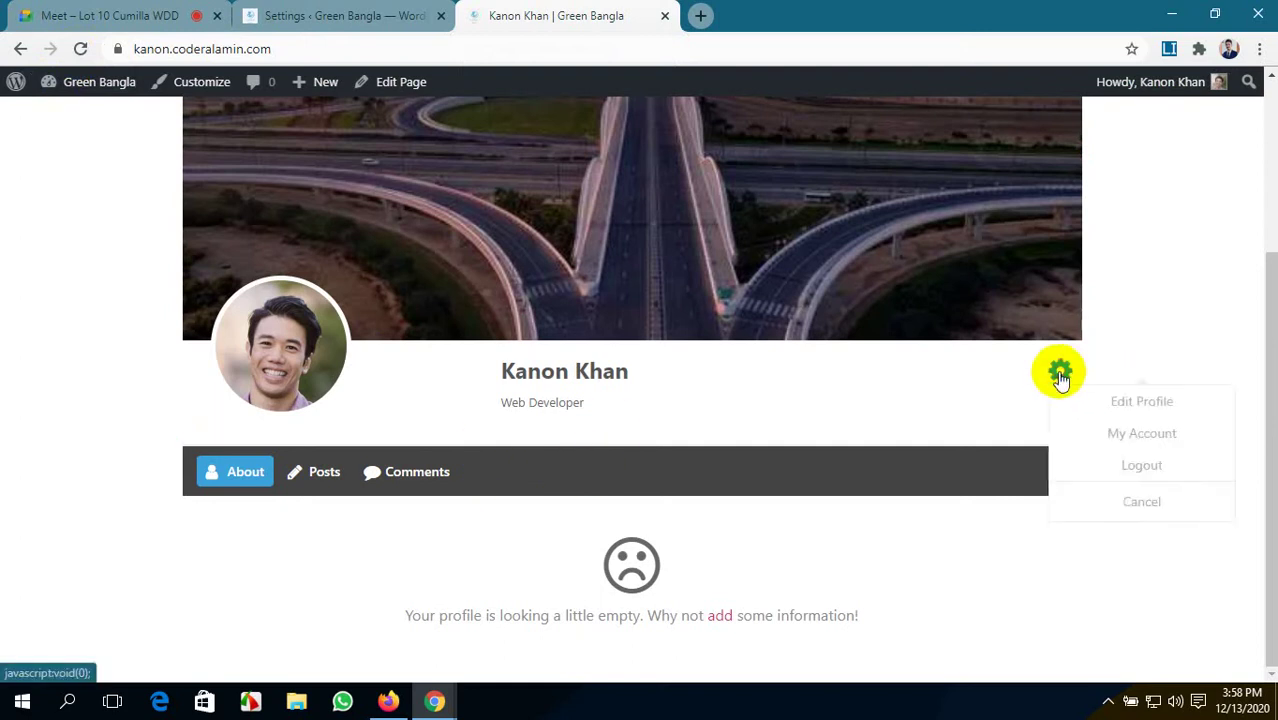
pyautogui.click(1192, 442)
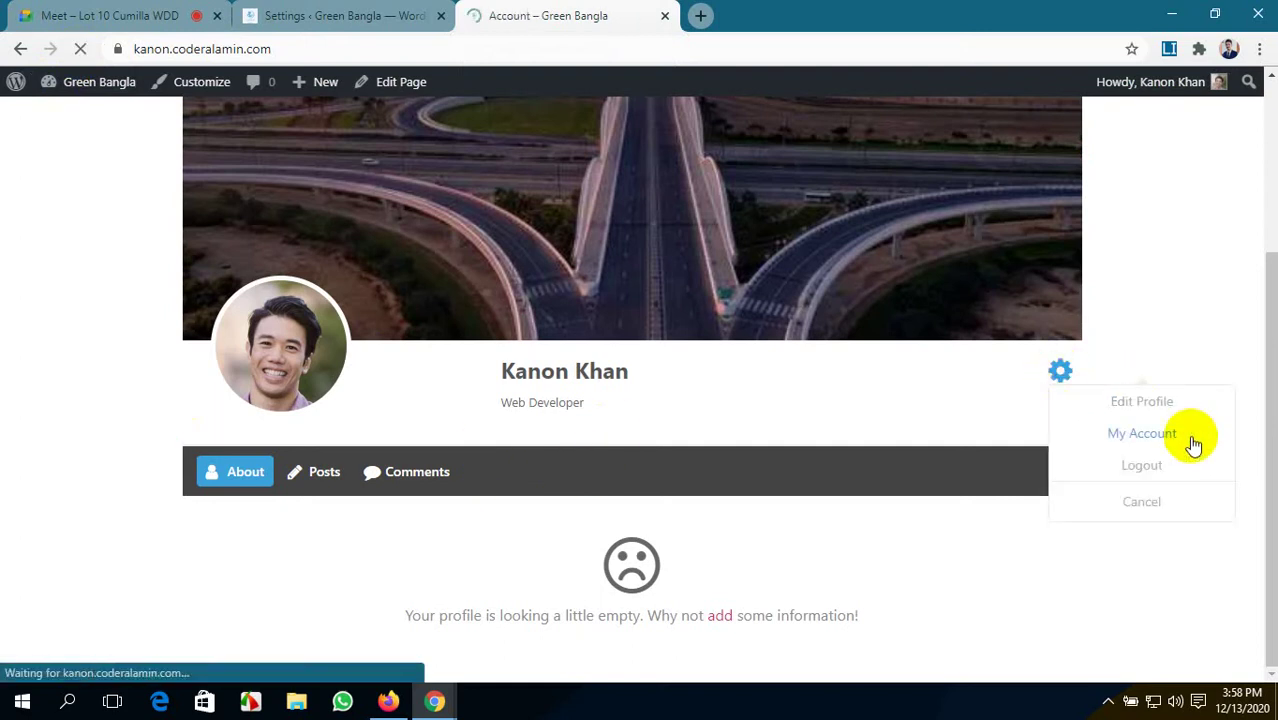
pyautogui.scroll(-1, 300, 465)
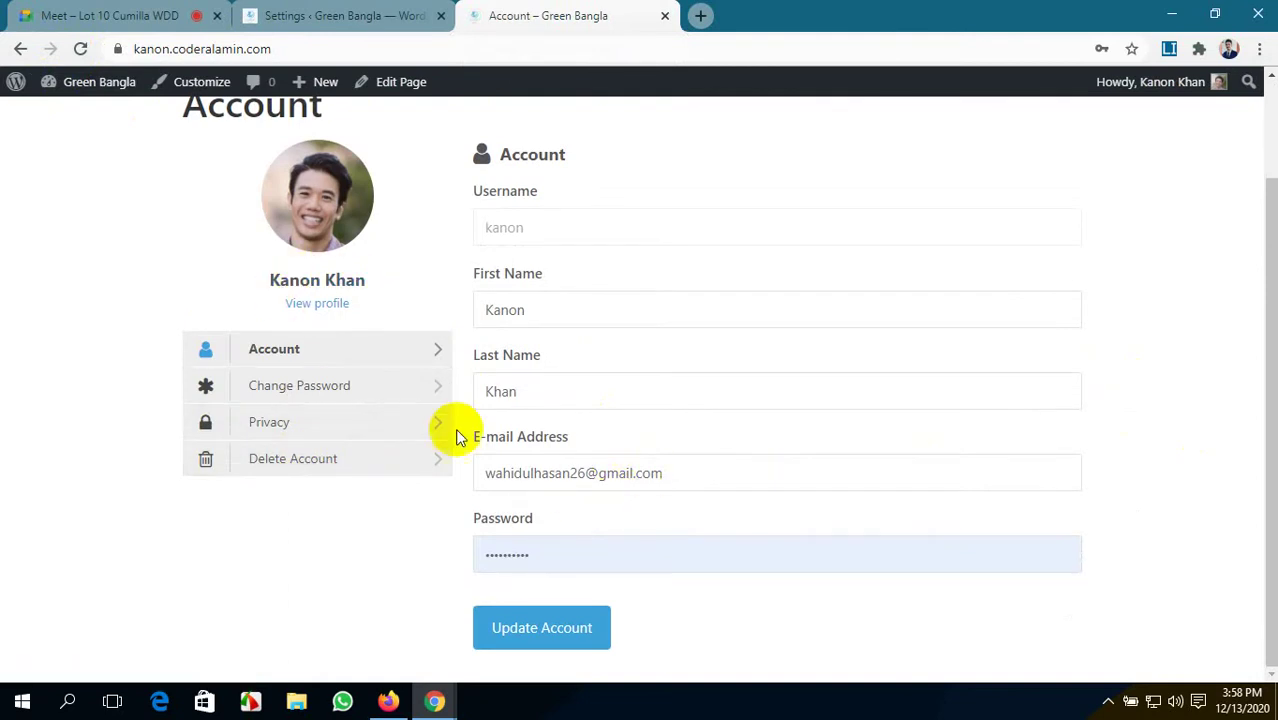
# - Review the Show display name in profile header setting and compare it with the name on the account page
pyautogui.click(362, 16)
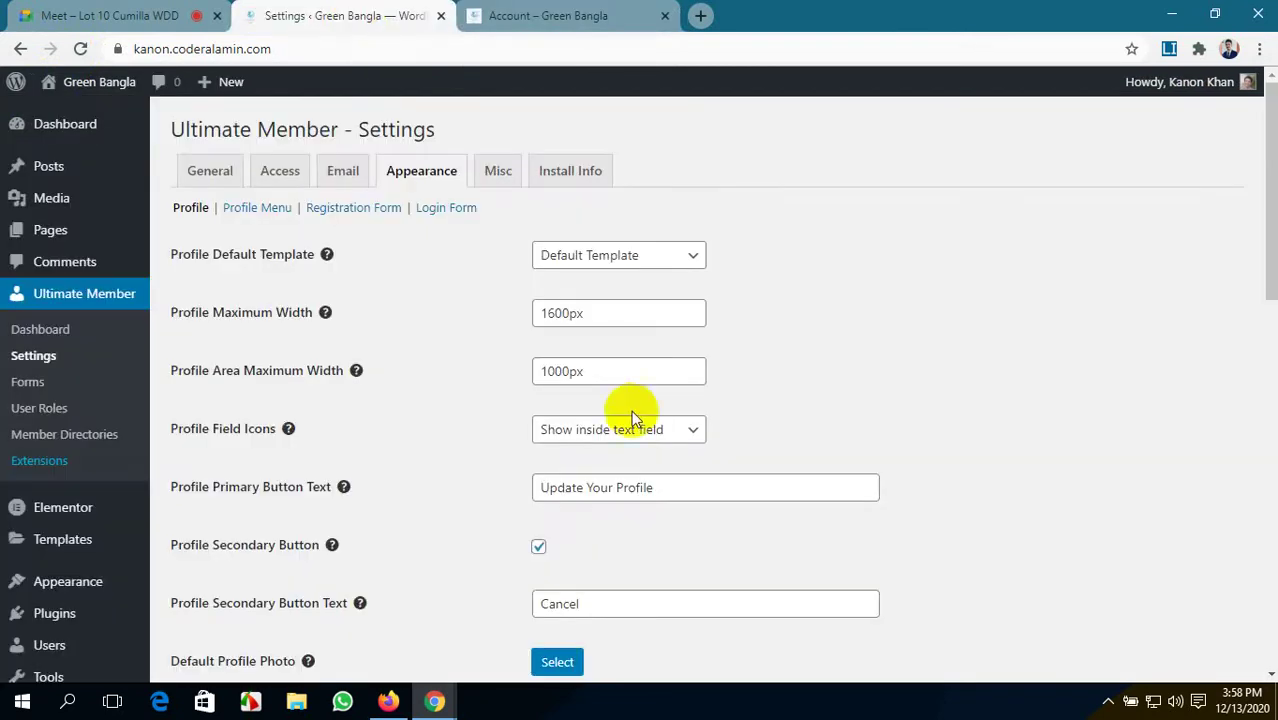
pyautogui.scroll(-5, 631, 410)
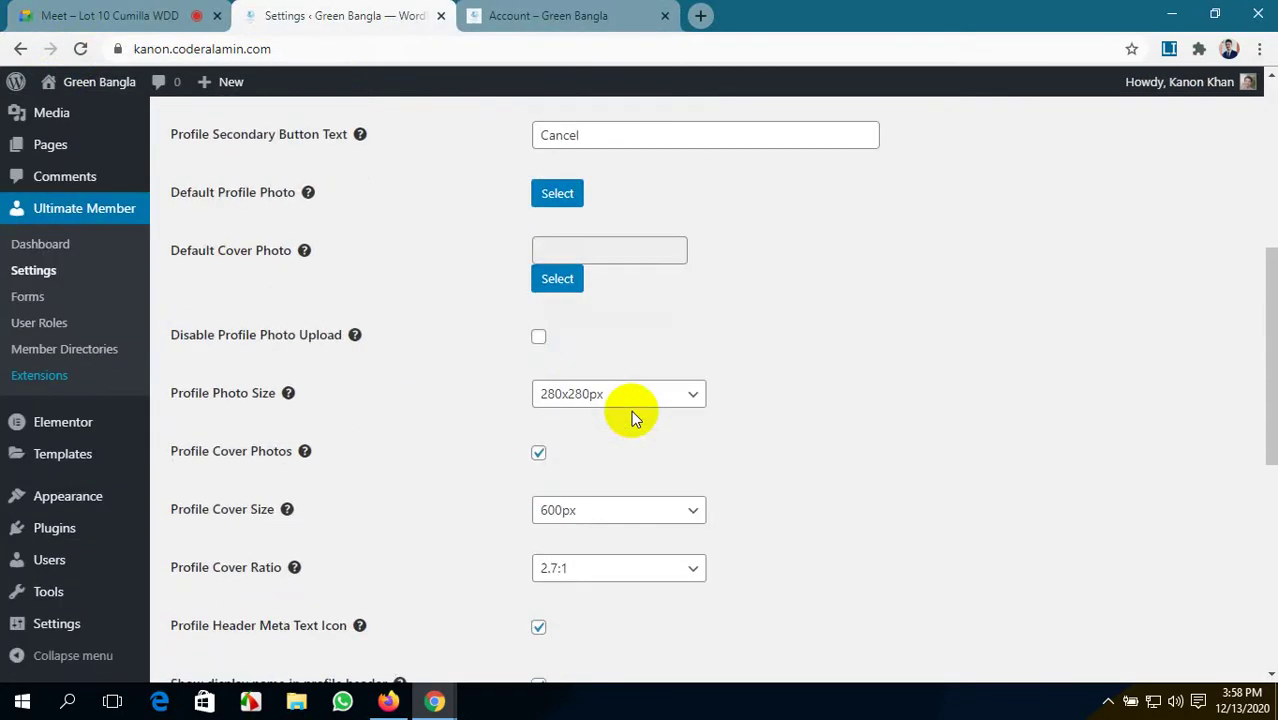
pyautogui.scroll(-4, 631, 416)
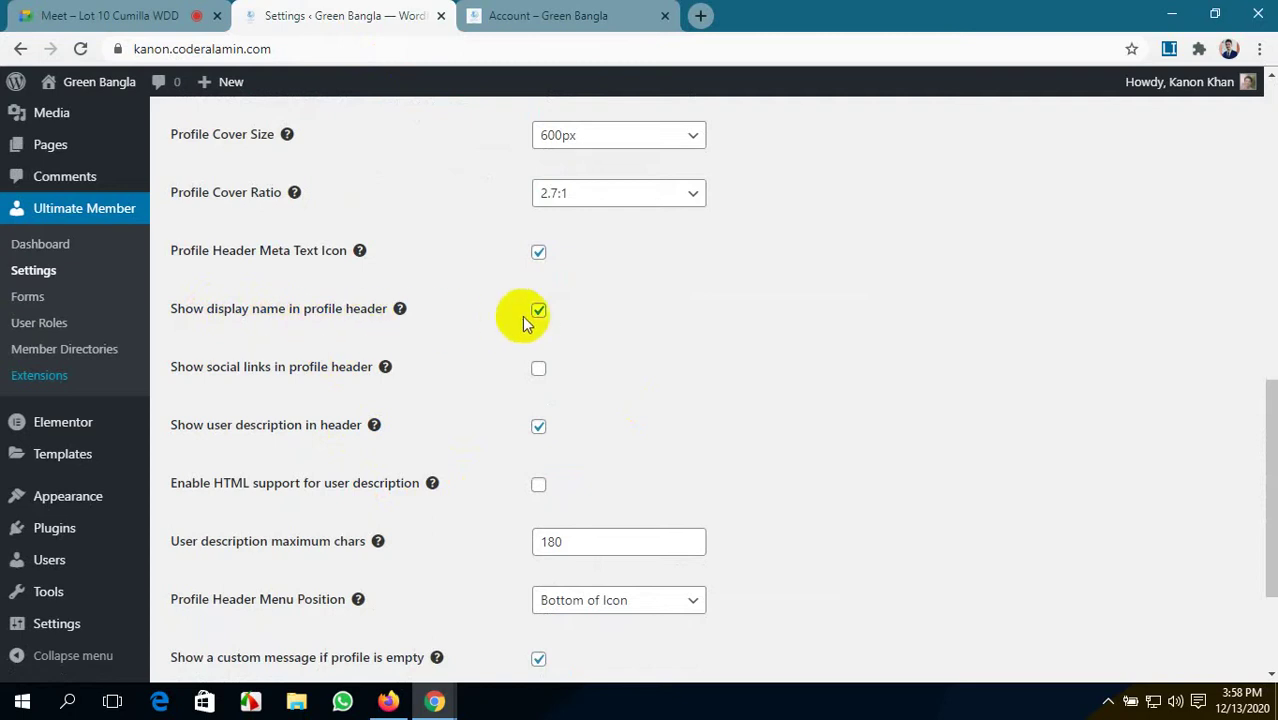
pyautogui.click(600, 14)
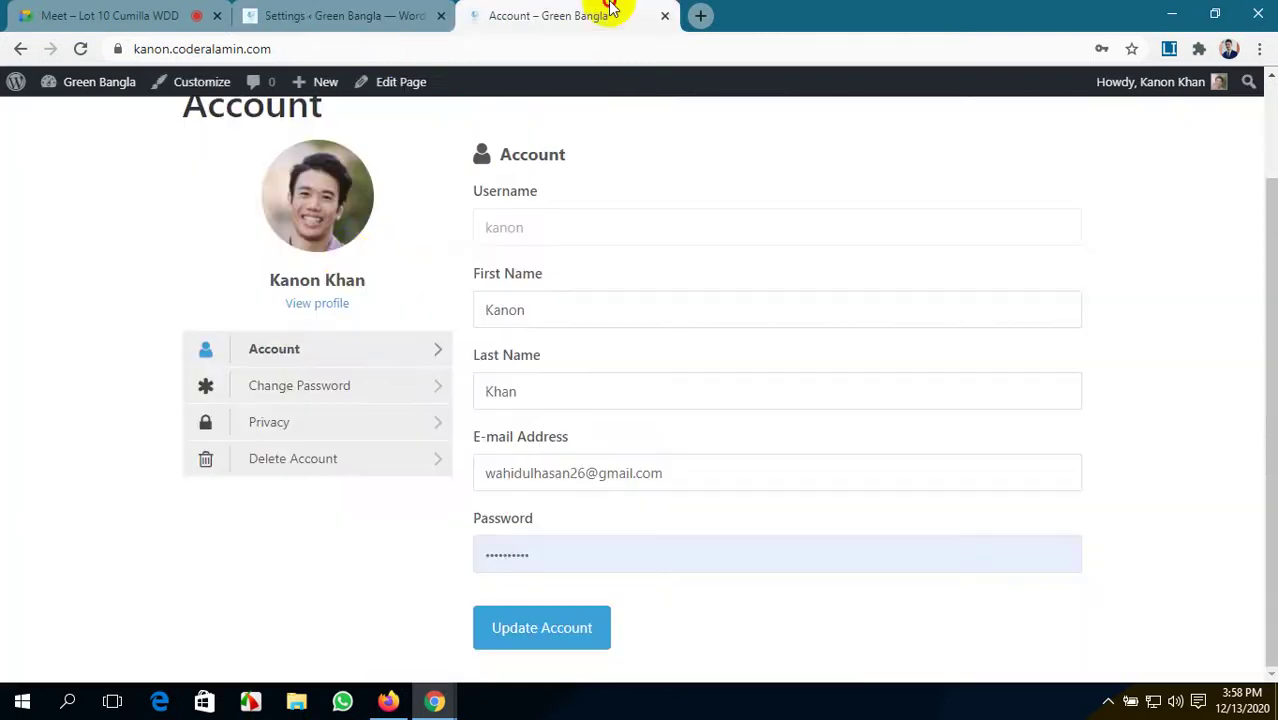
pyautogui.moveTo(375, 287); pyautogui.dragTo(257, 277)
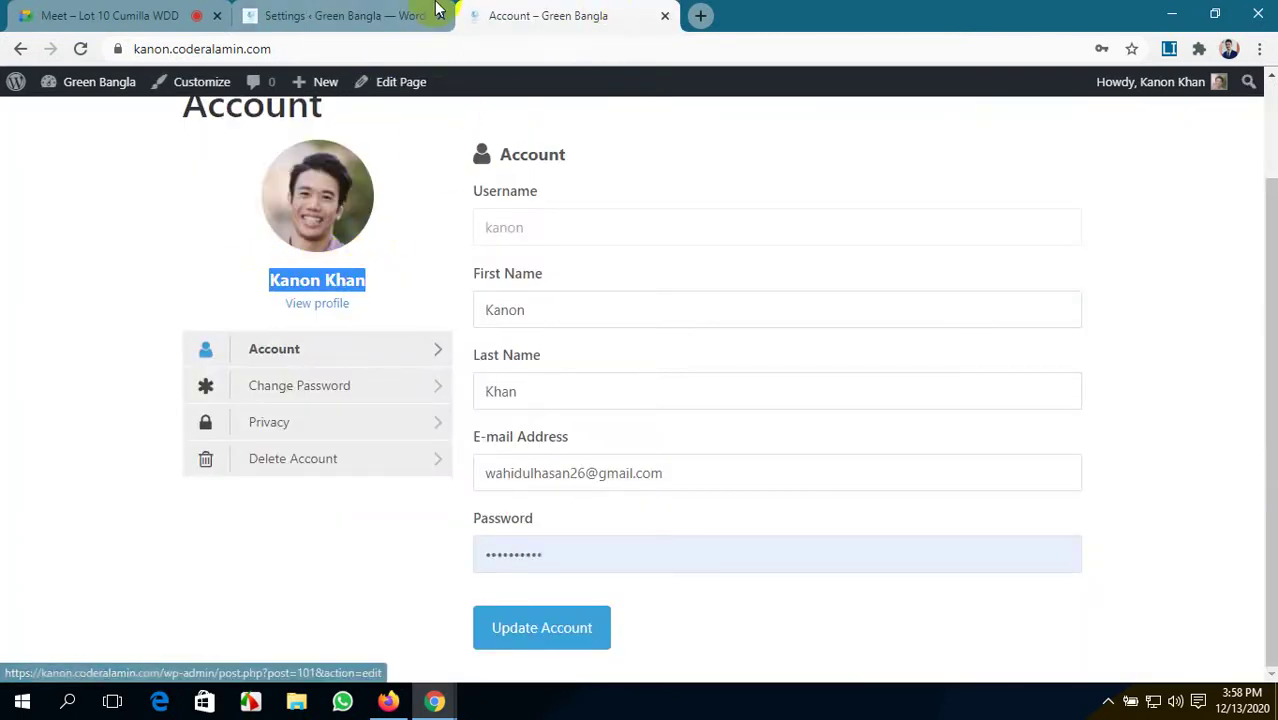
# - Enable Show social links in profile header in the appearance settings and save the changes
pyautogui.click(345, 15)
pyautogui.click(538, 368)
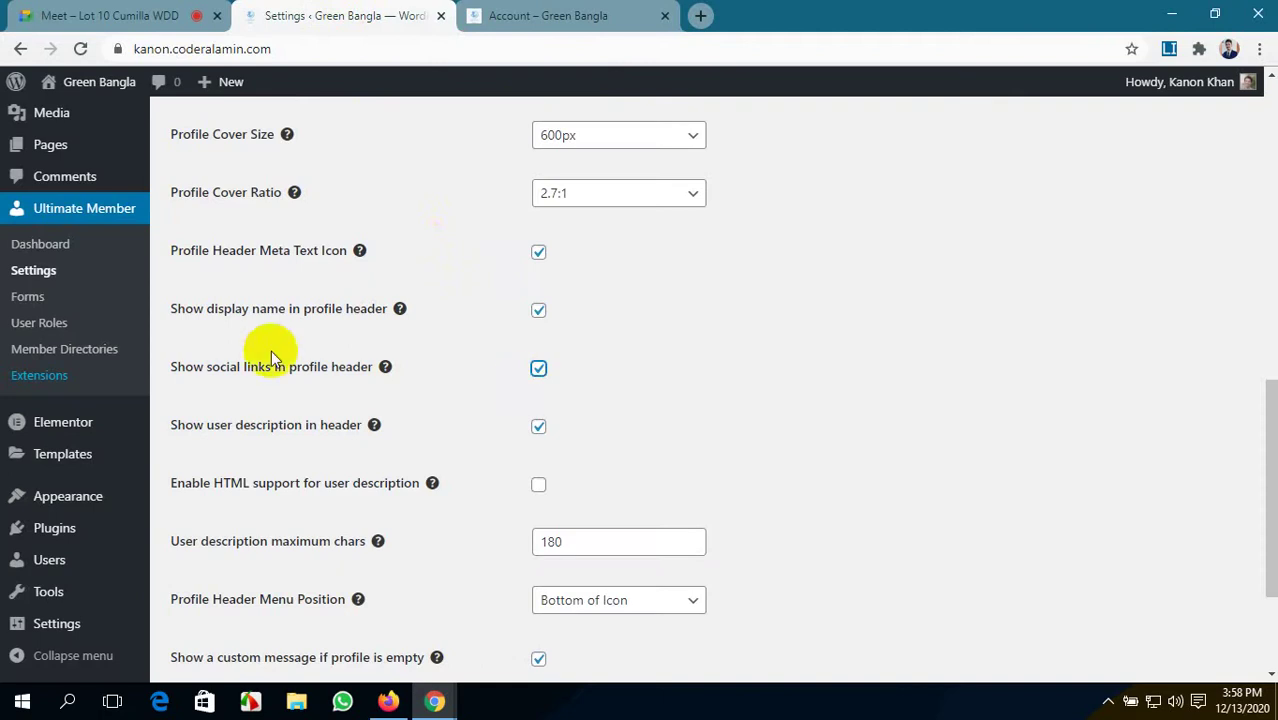
pyautogui.scroll(-1, 271, 355)
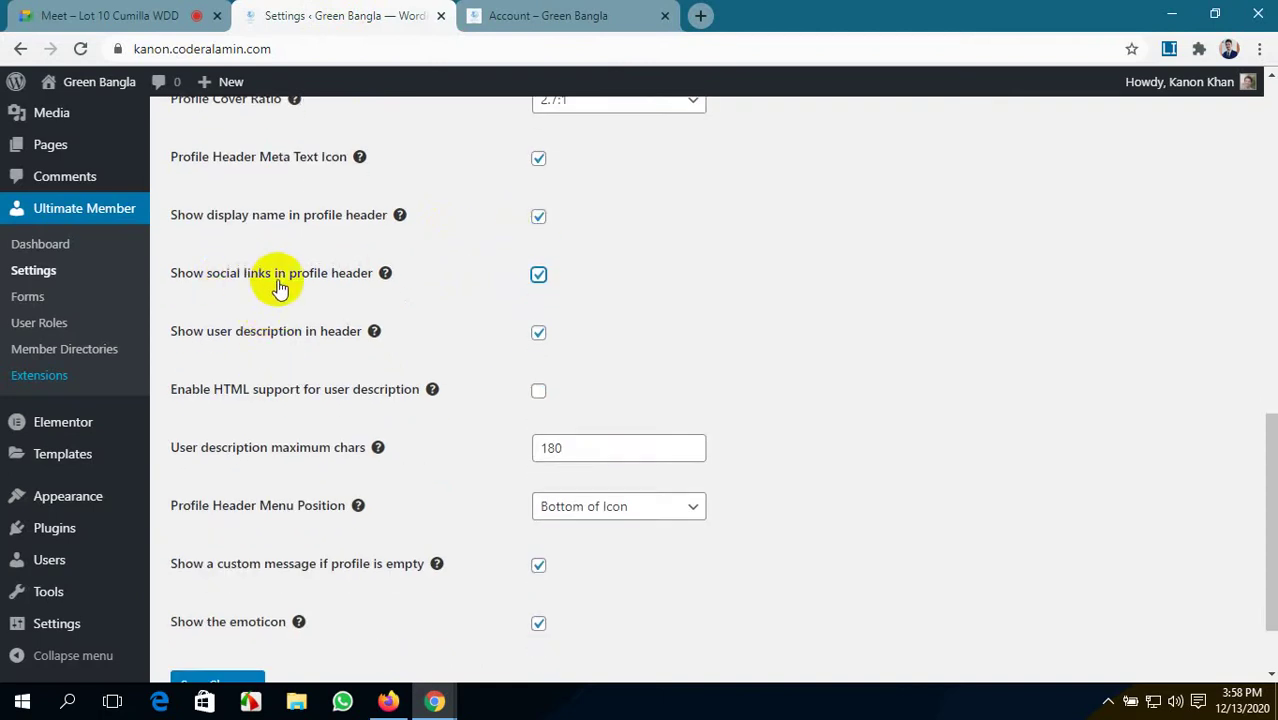
pyautogui.scroll(-1, 468, 352)
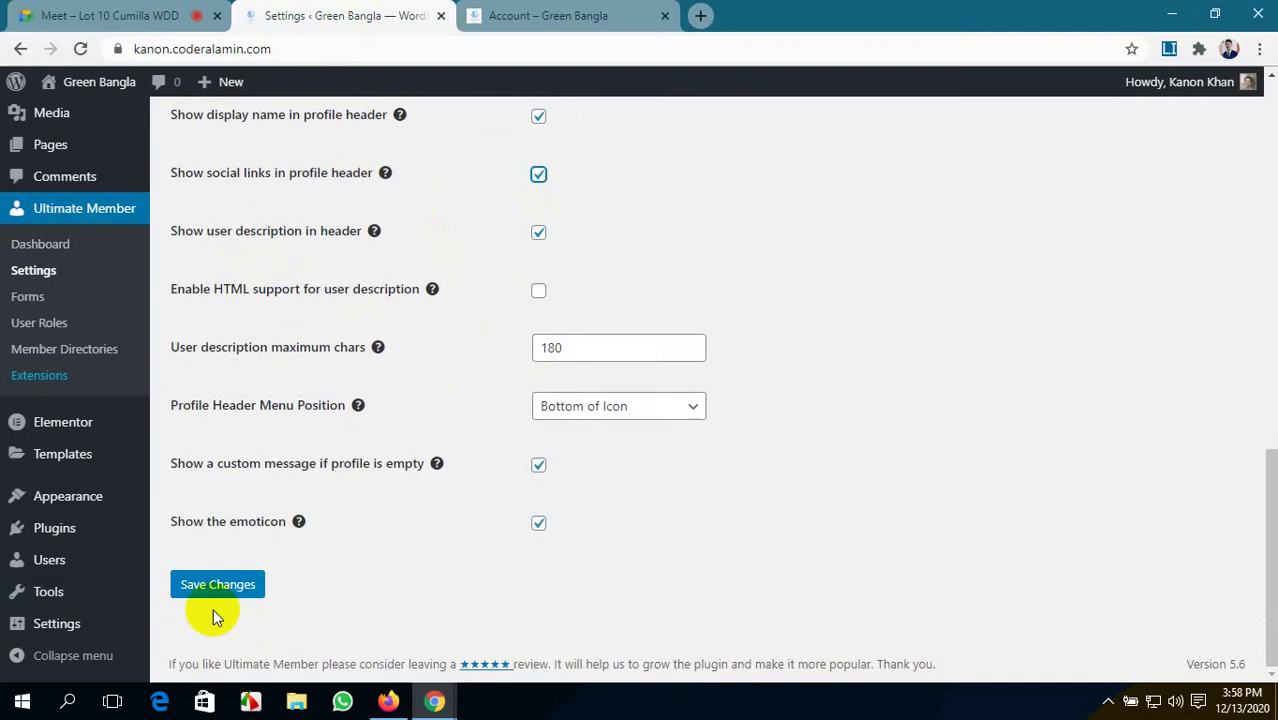
pyautogui.click(243, 590)
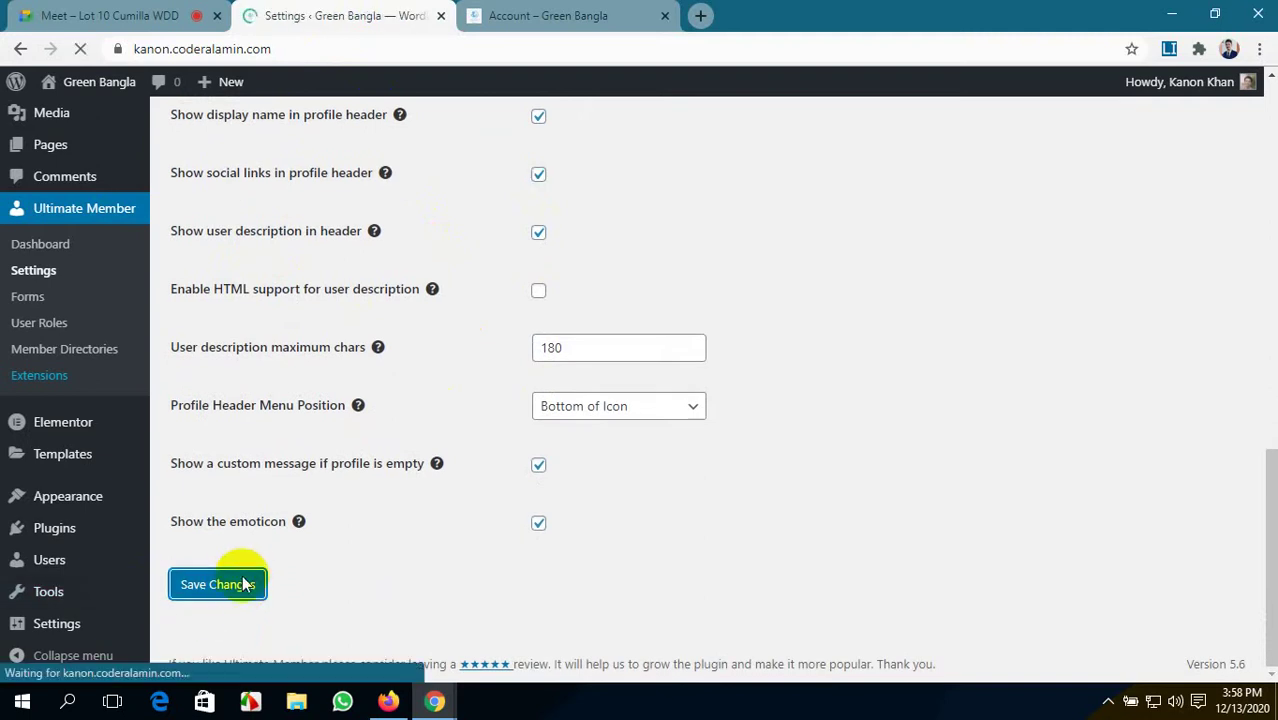
# - Reload the account page and inspect the display name under the profile photo
pyautogui.click(535, 15)
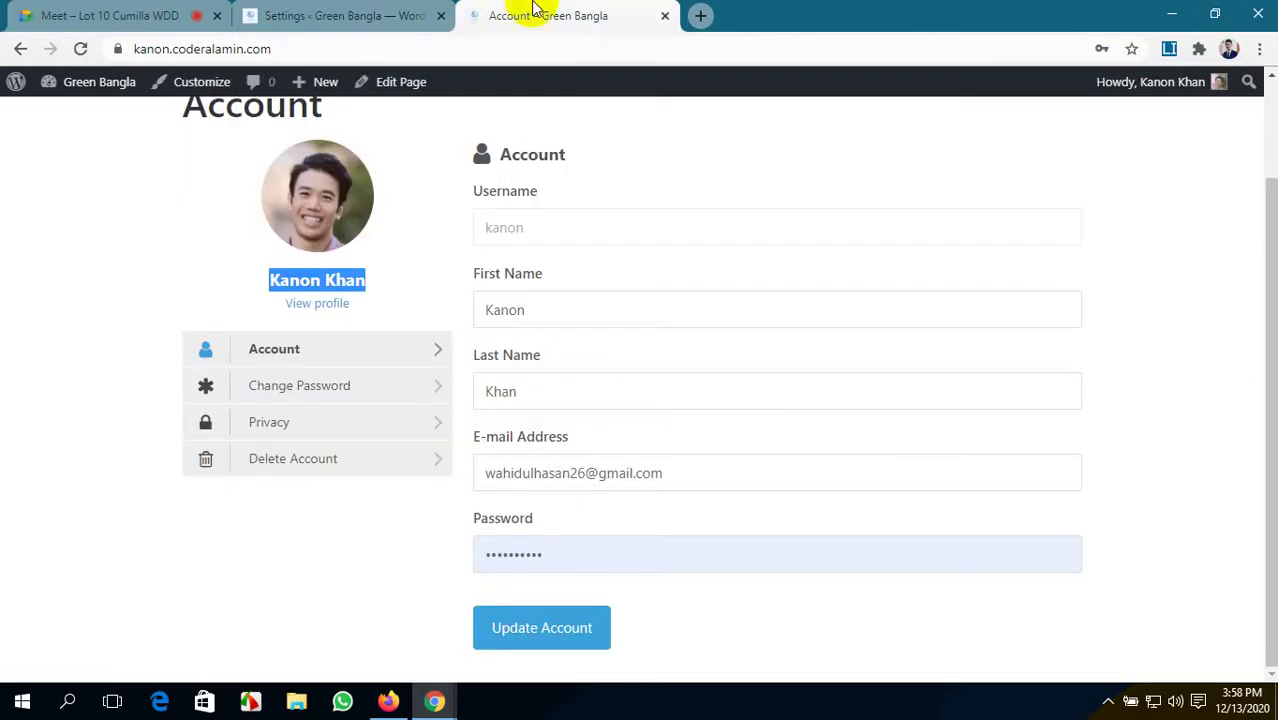
pyautogui.click(82, 50)
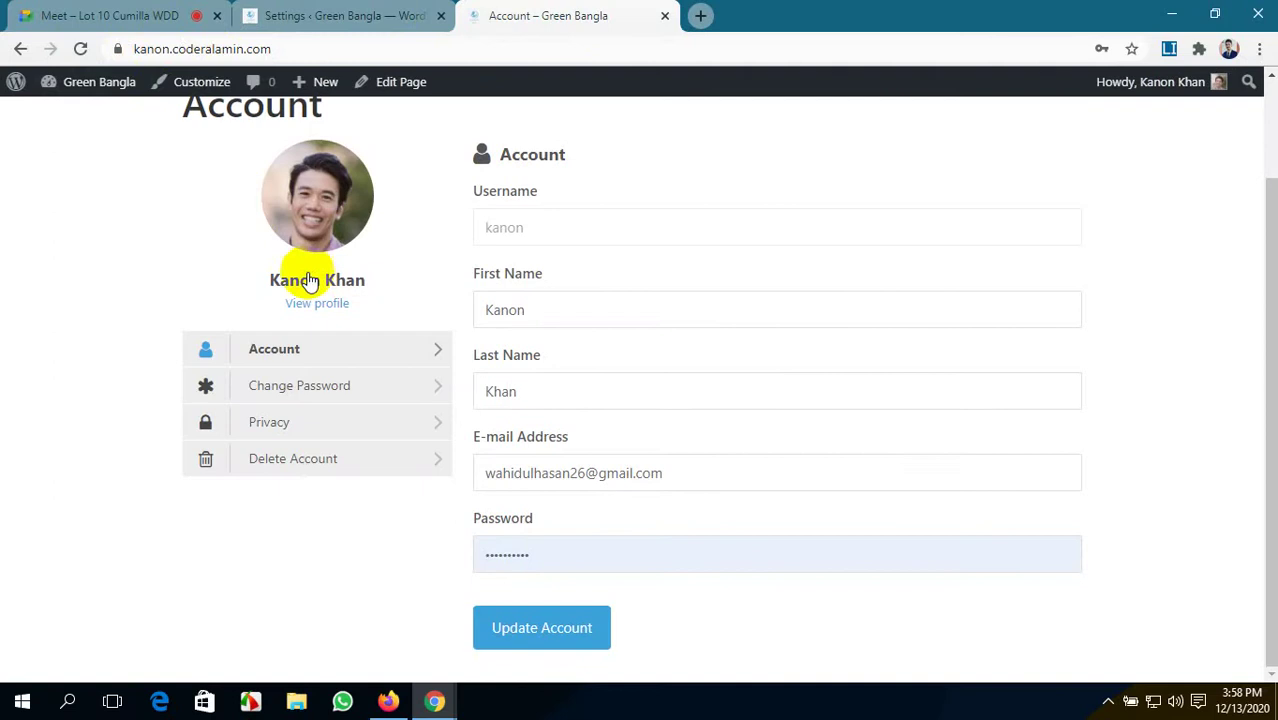
pyautogui.moveTo(385, 277); pyautogui.dragTo(297, 188)
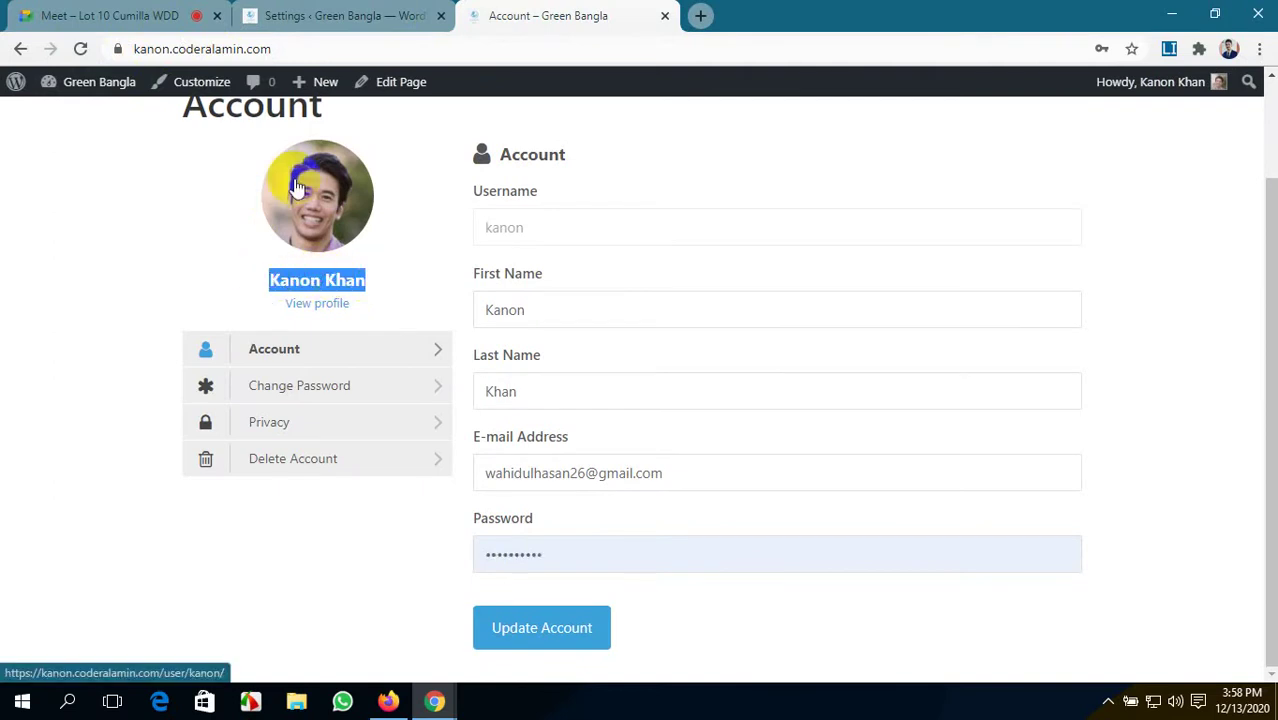
# - Turn off Show user description in header and Show display name in profile header, and save the appearance settings
pyautogui.click(362, 16)
pyautogui.scroll(-8, 608, 434)
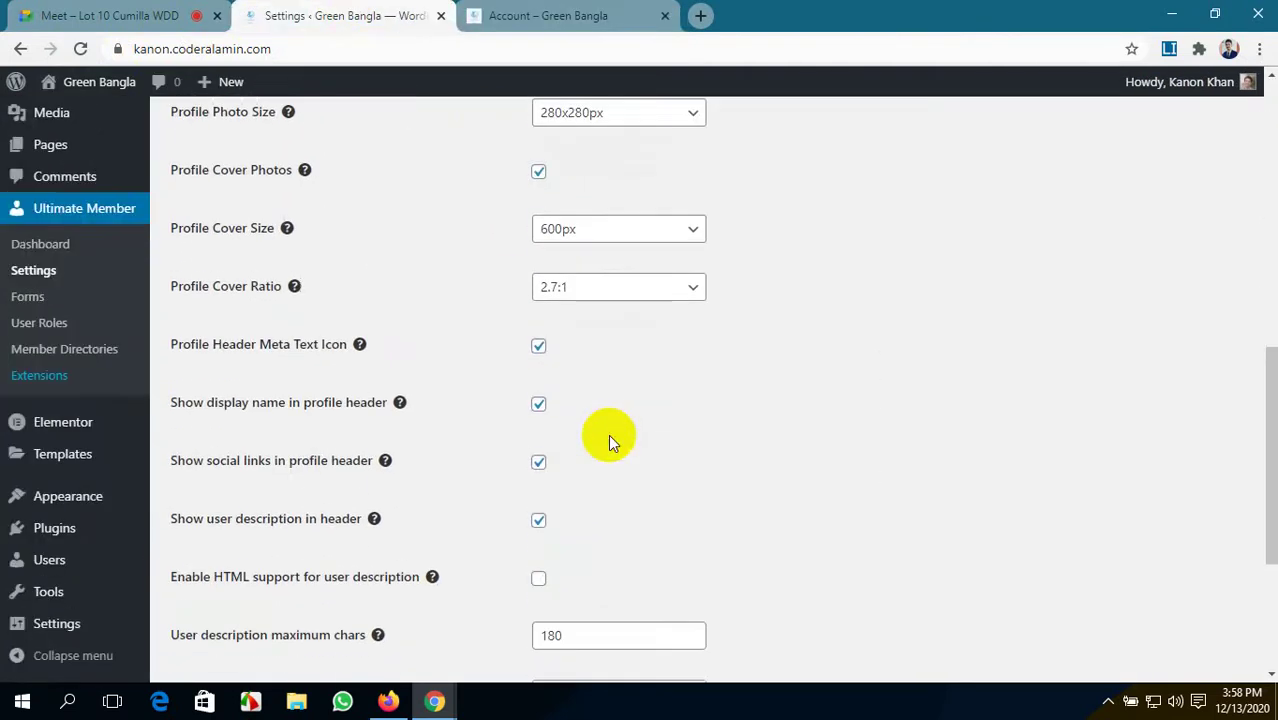
pyautogui.scroll(-1, 502, 431)
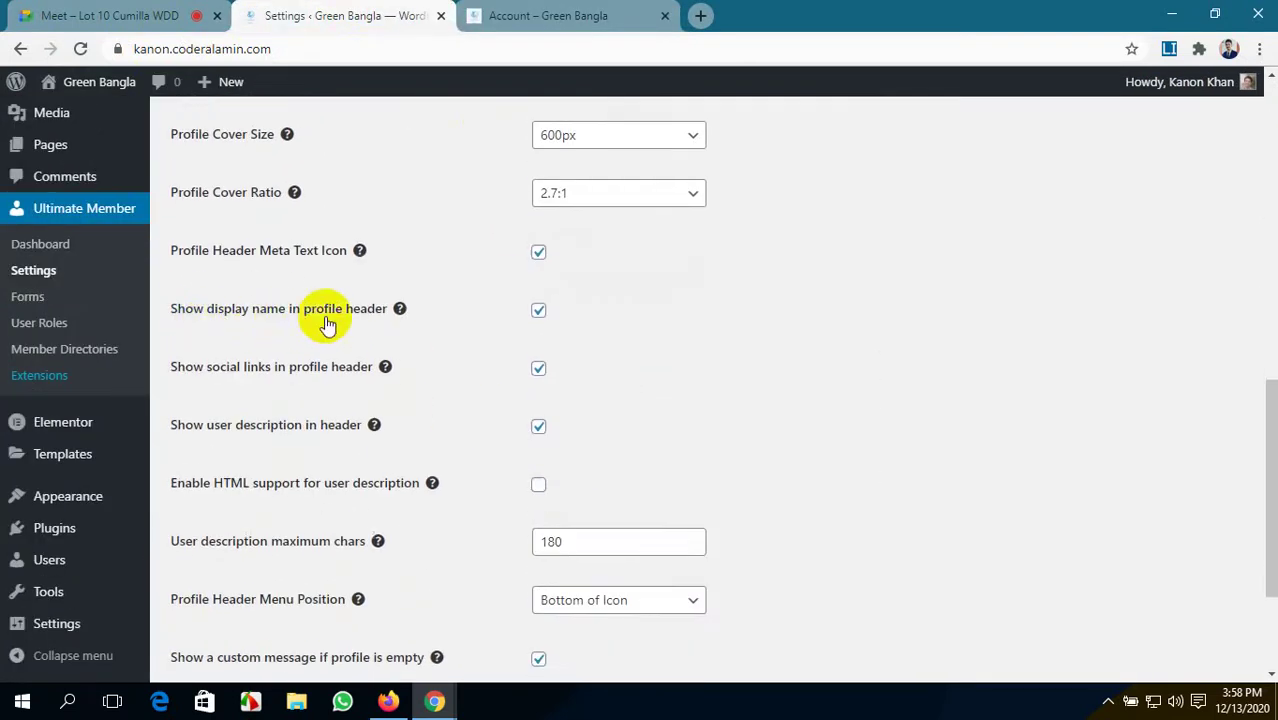
pyautogui.click(538, 313)
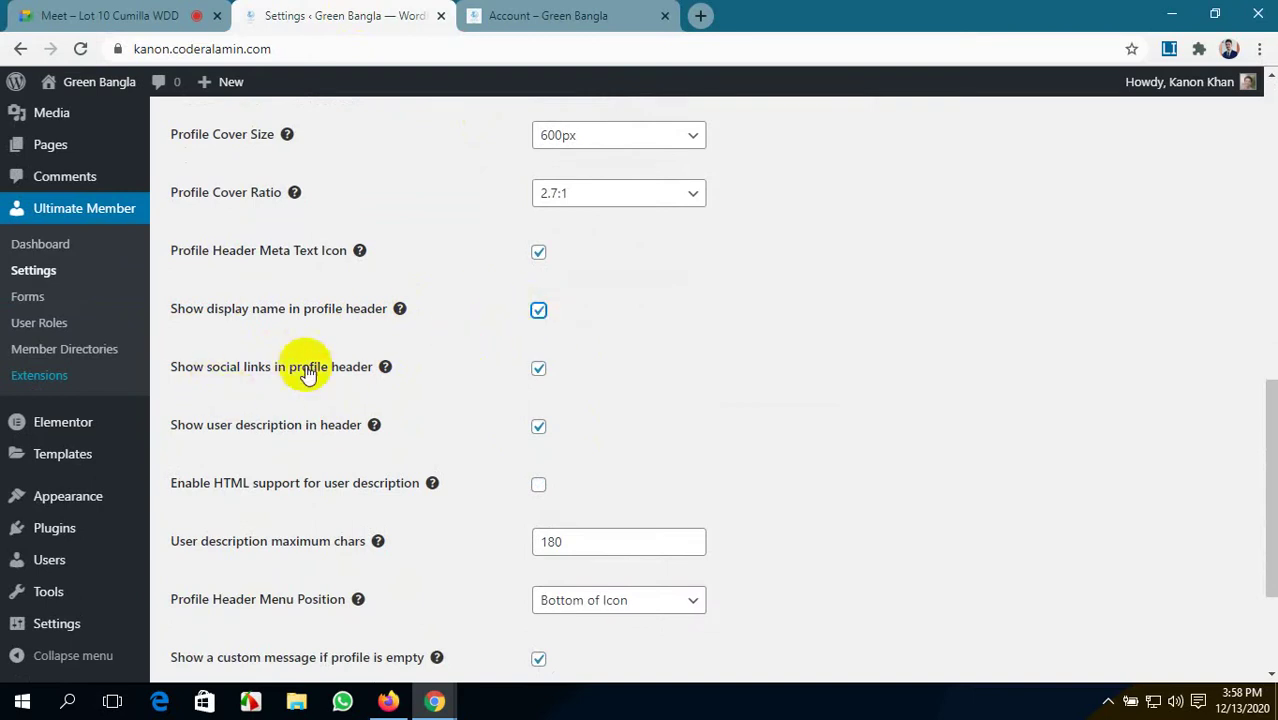
pyautogui.scroll(-1, 504, 383)
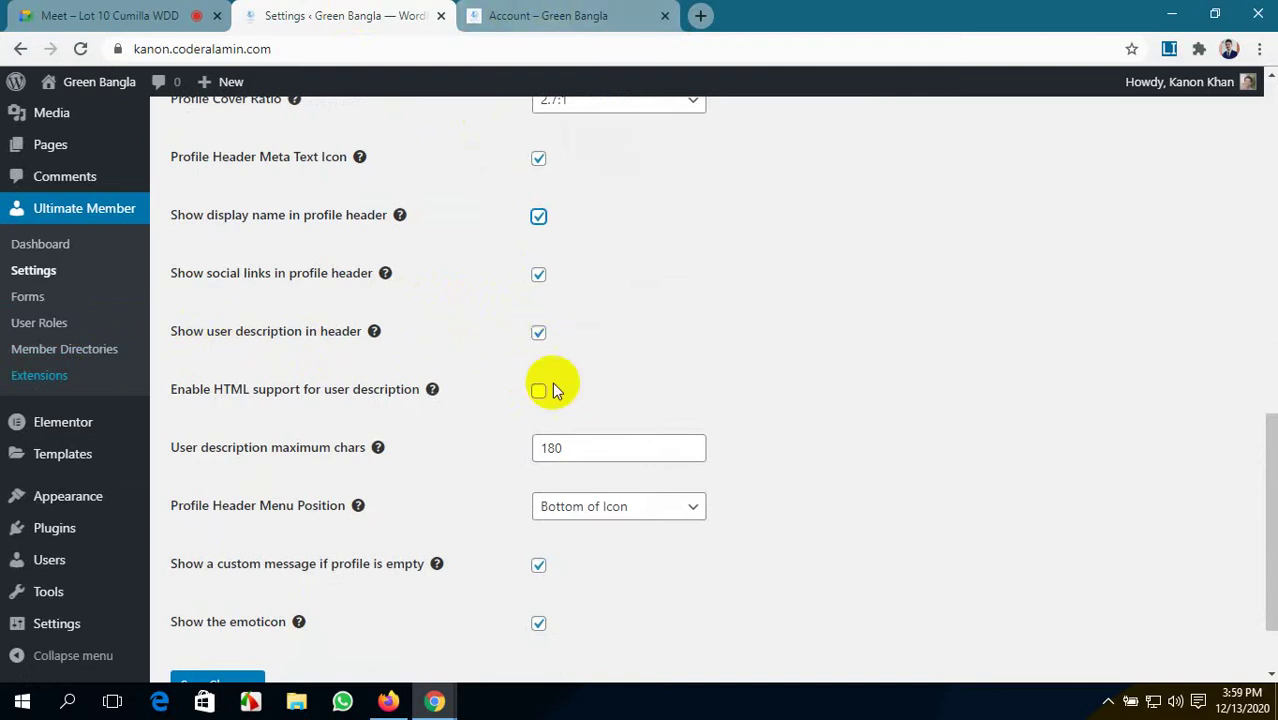
pyautogui.click(539, 332)
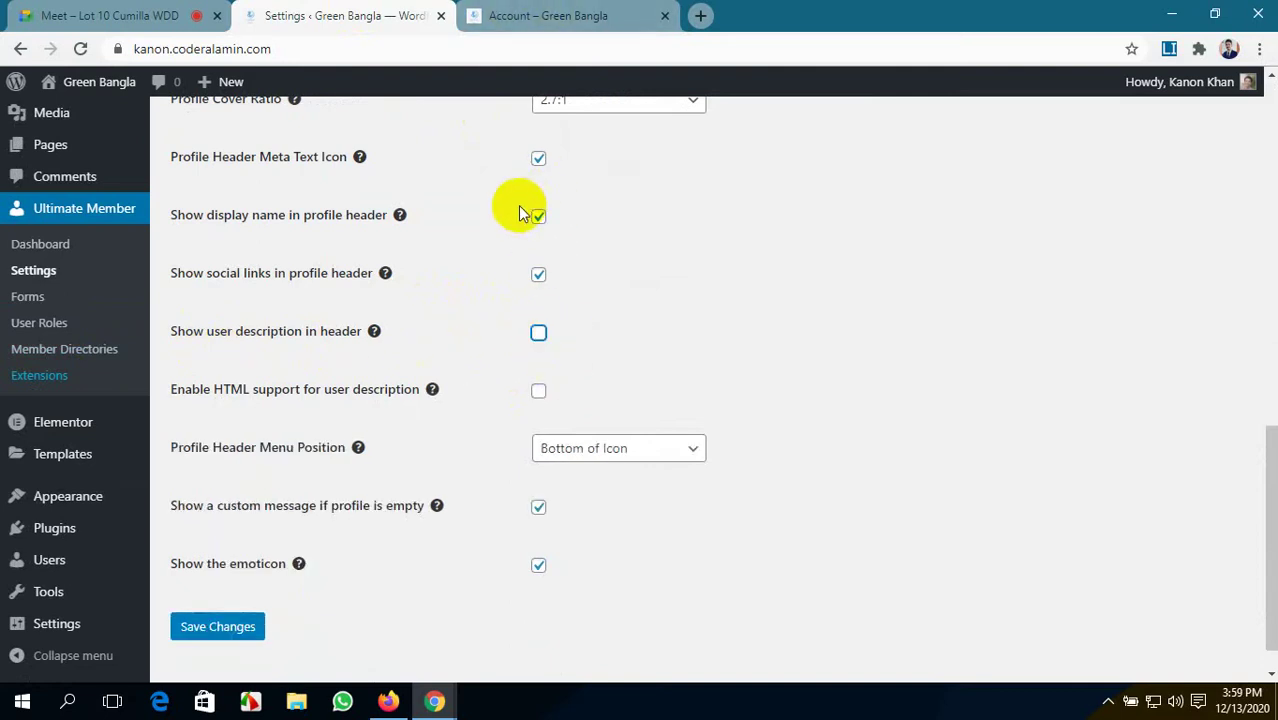
pyautogui.click(538, 216)
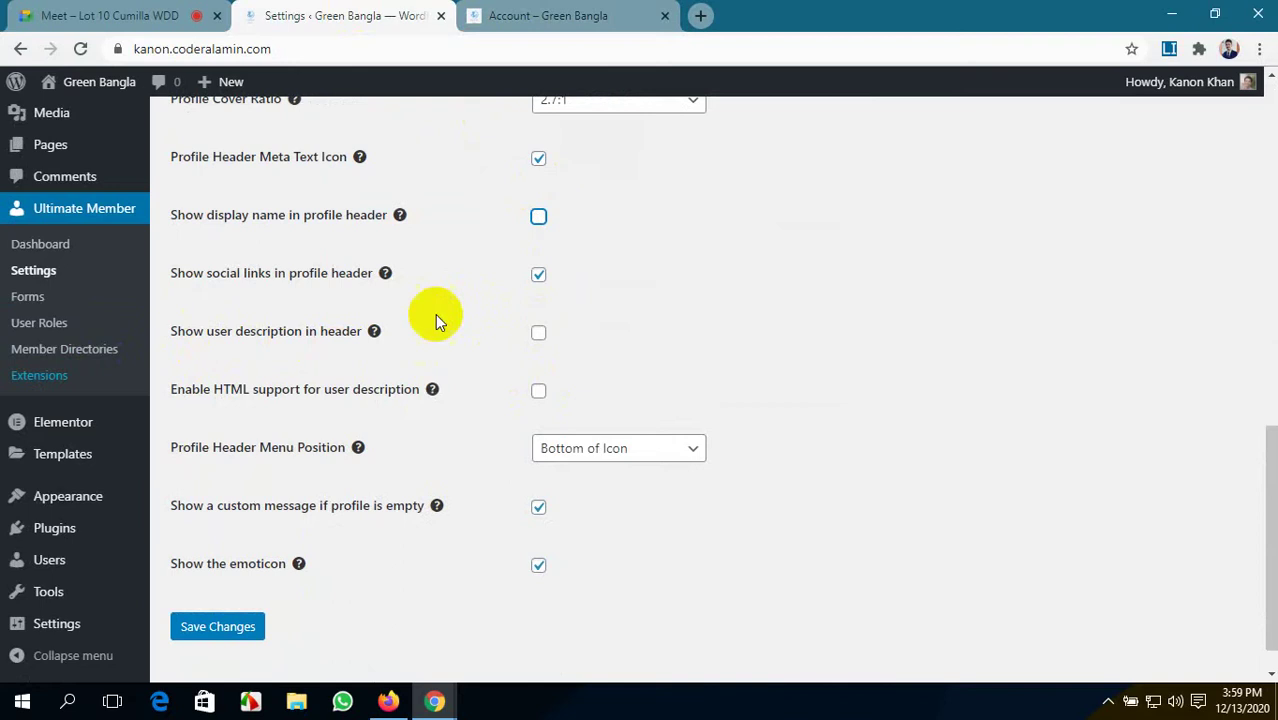
pyautogui.click(218, 627)
# - Refresh the account page and open the profile view to examine its header area
pyautogui.click(636, 12)
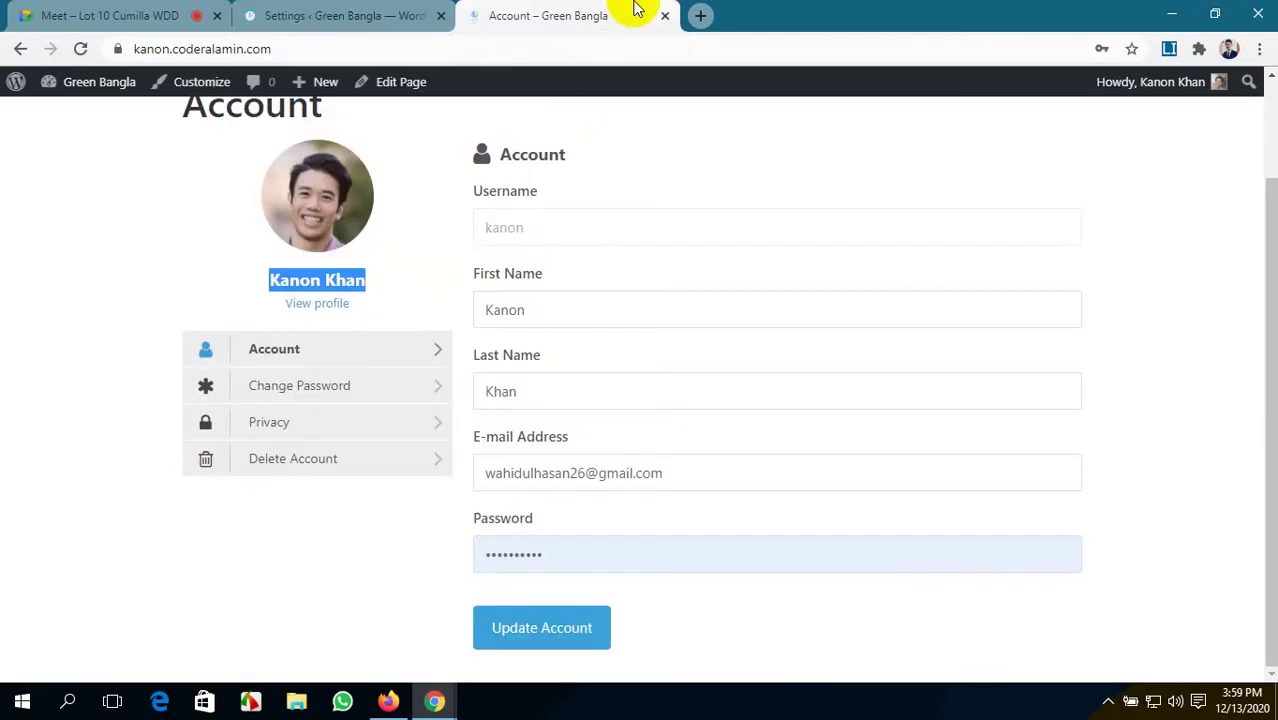
pyautogui.click(81, 49)
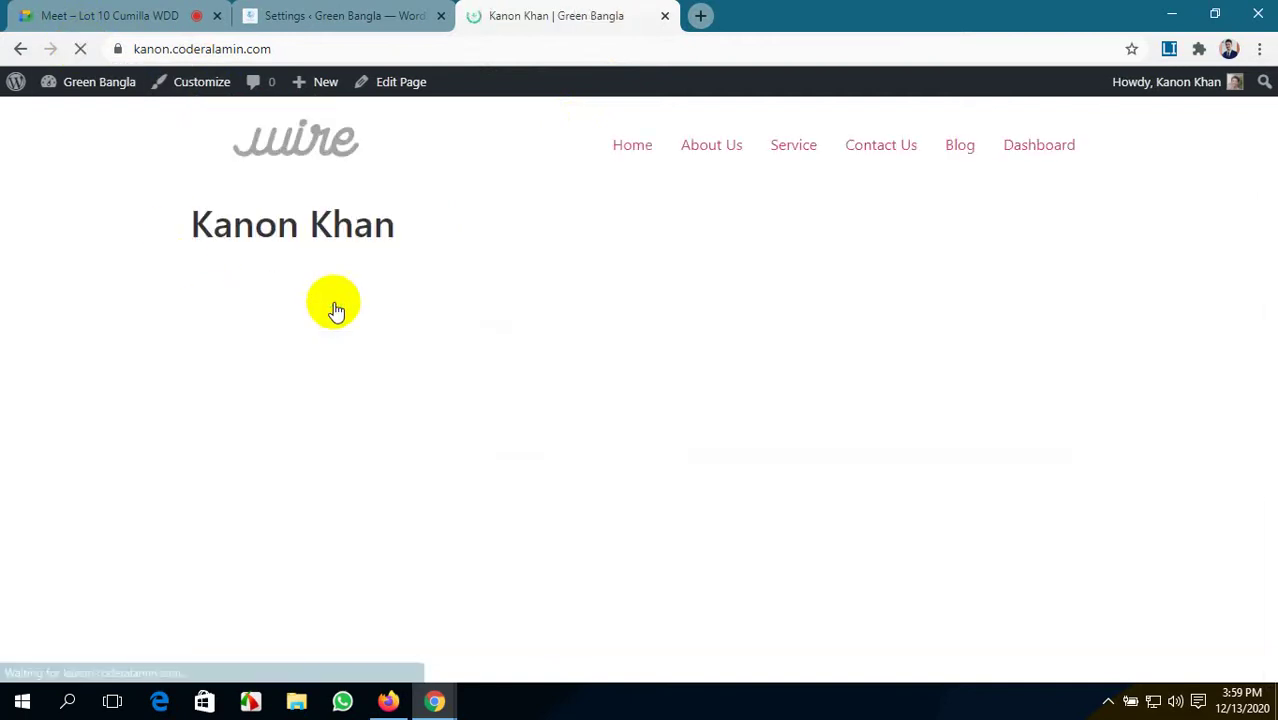
pyautogui.scroll(-2, 398, 388)
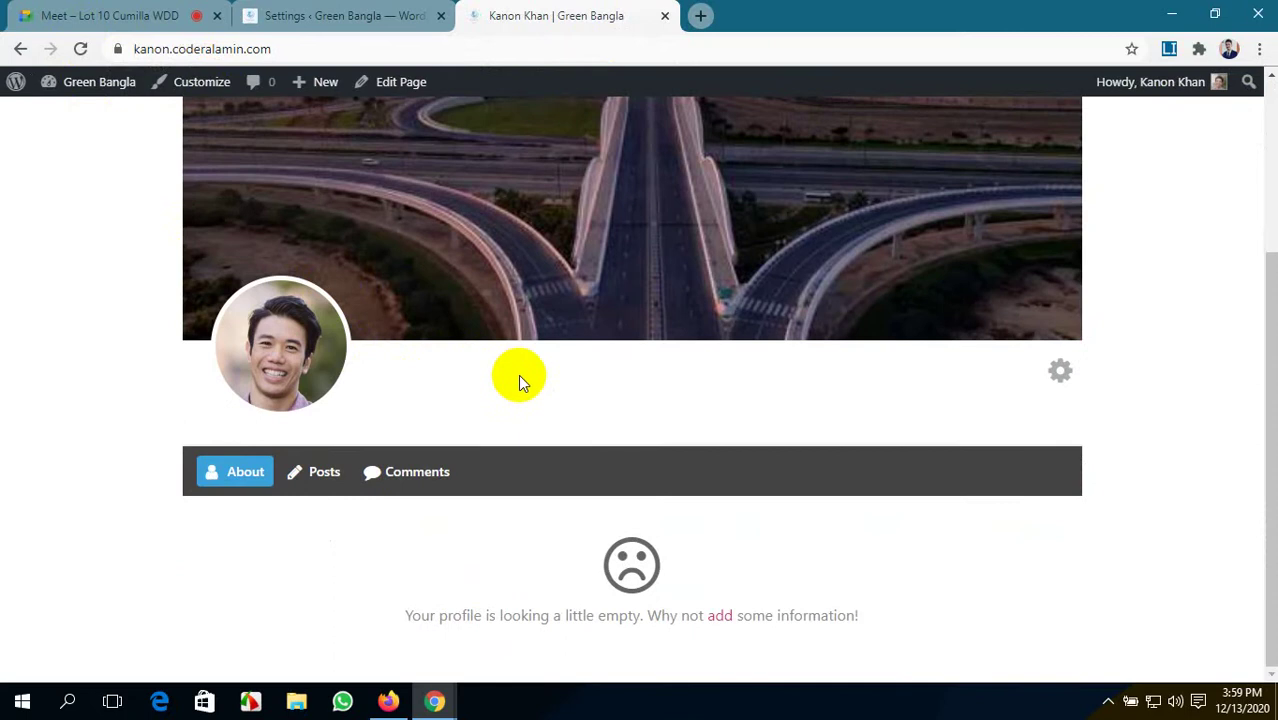
# - Enable Show display name in profile header and Show user description in header, save the appearance settings, and check the profile page
pyautogui.click(395, 22)
pyautogui.scroll(-8, 620, 458)
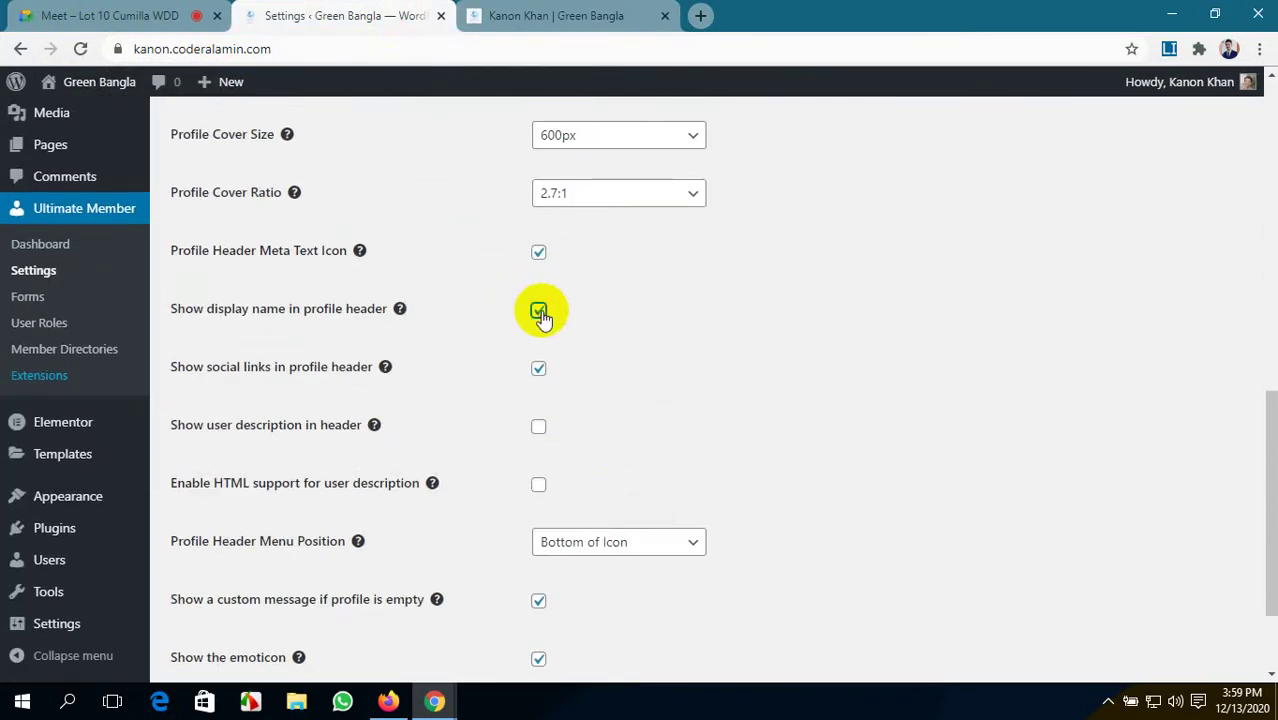
pyautogui.click(537, 428)
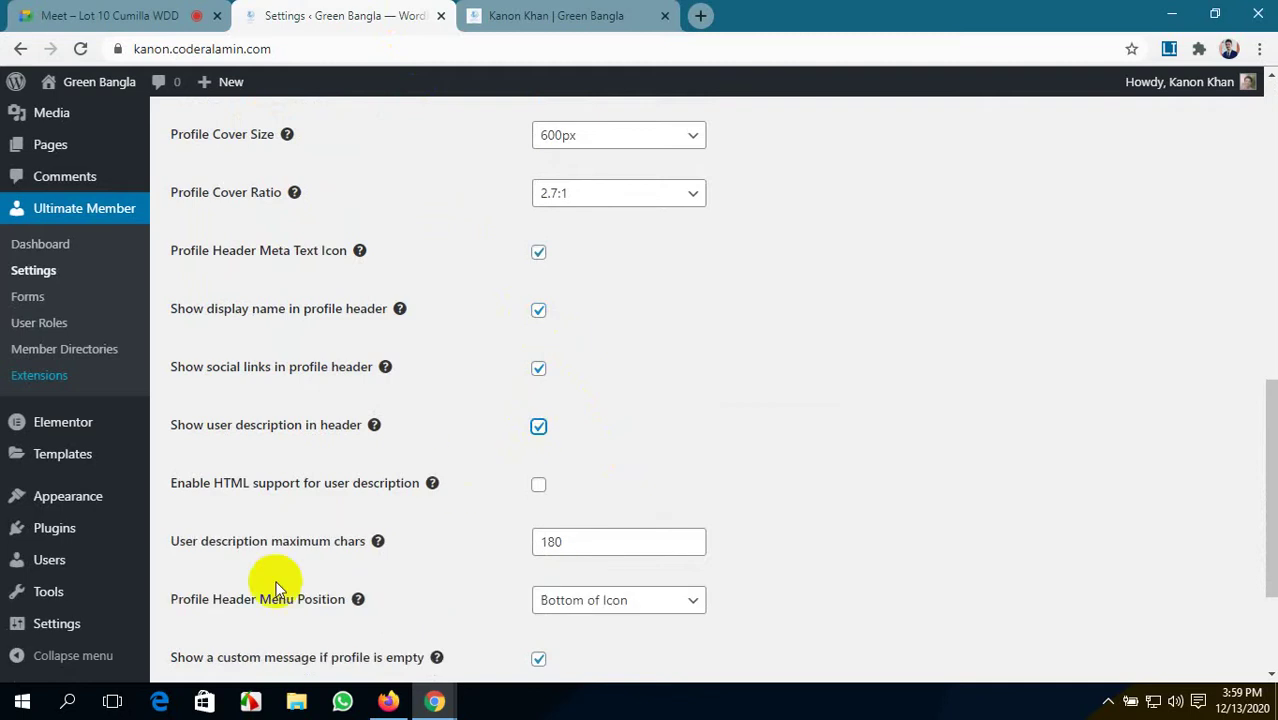
pyautogui.scroll(-2, 270, 600)
pyautogui.click(236, 588)
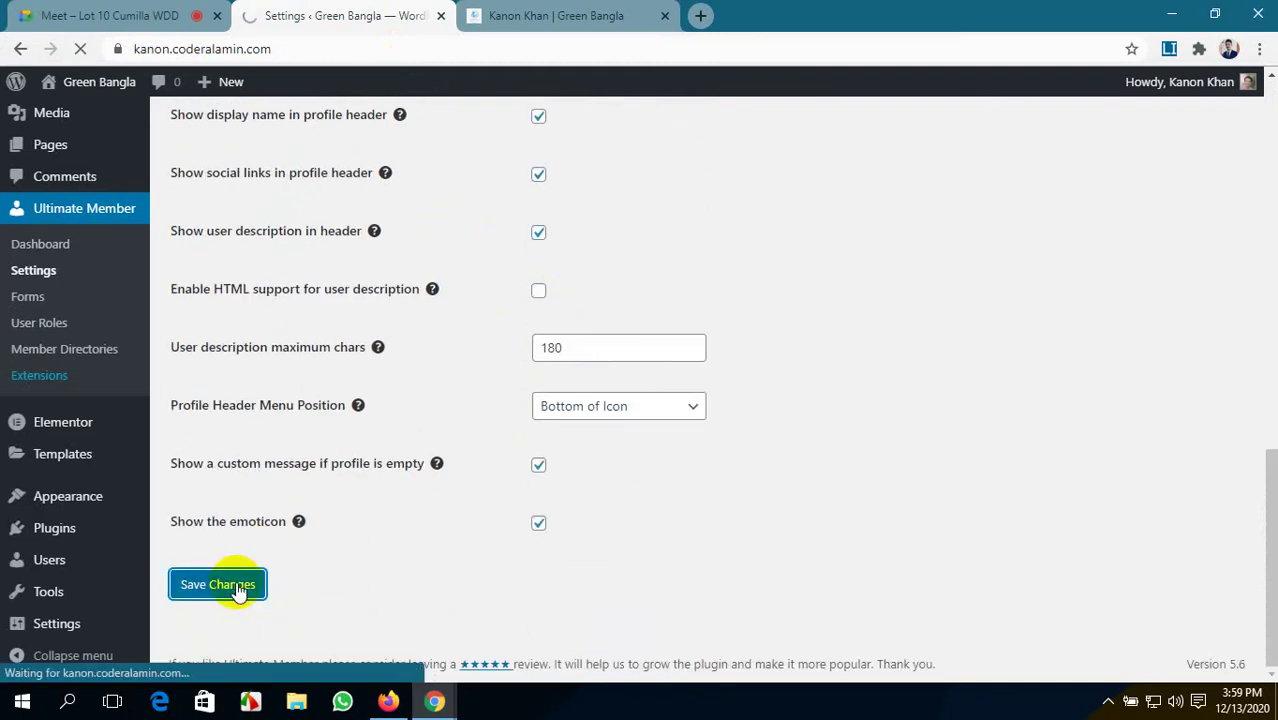
pyautogui.click(528, 14)
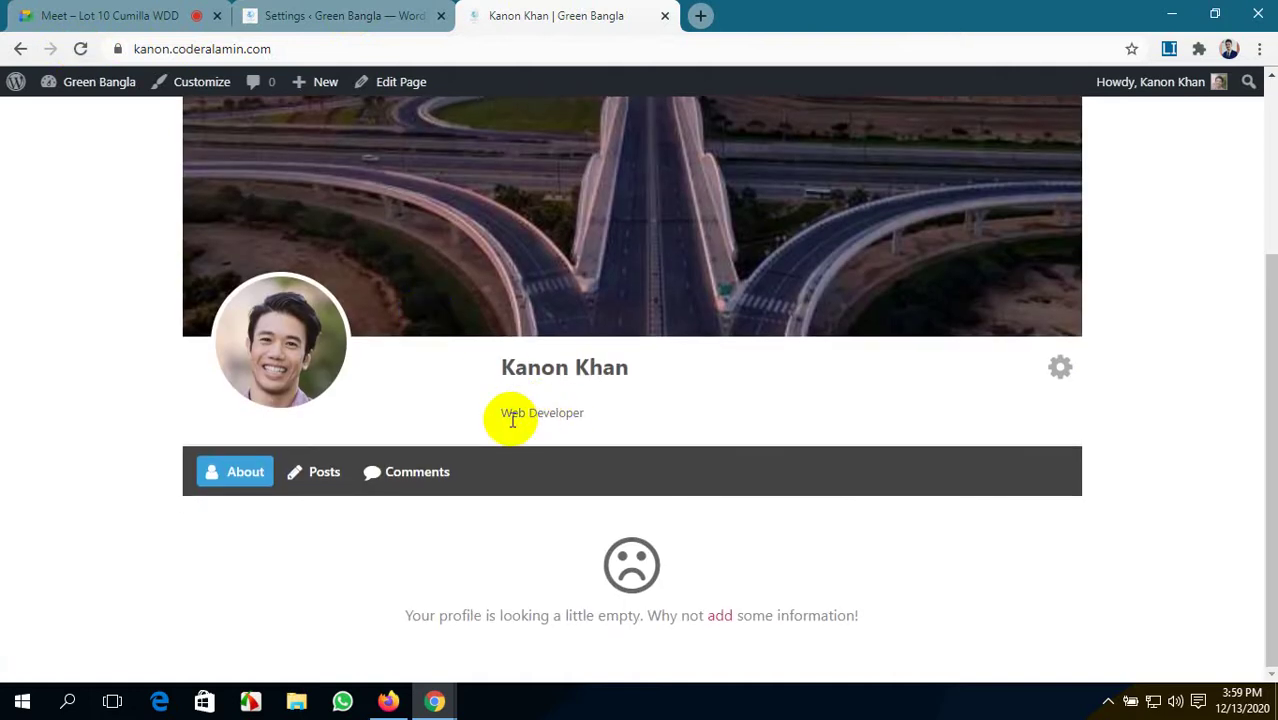
# - Enable HTML support for user description in the profile appearance settings and save the changes
pyautogui.click(290, 12)
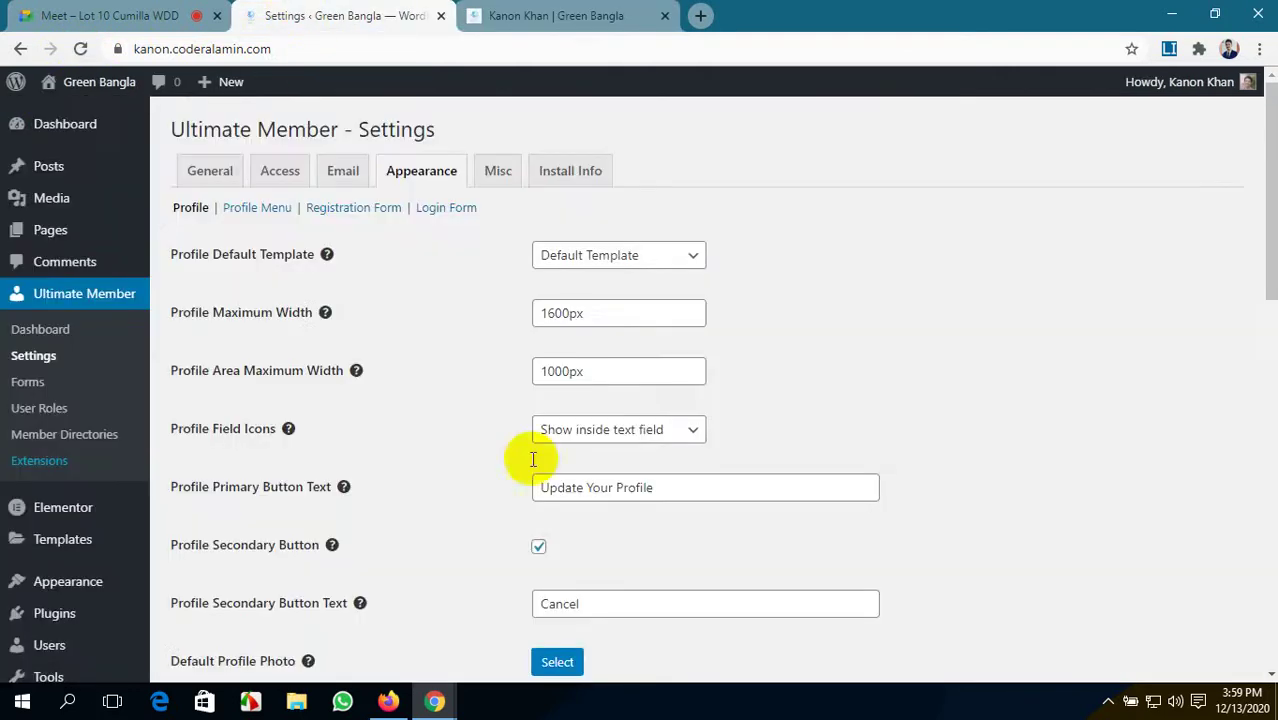
pyautogui.scroll(-2, 550, 480)
pyautogui.scroll(-2, 570, 500)
pyautogui.scroll(-2, 571, 499)
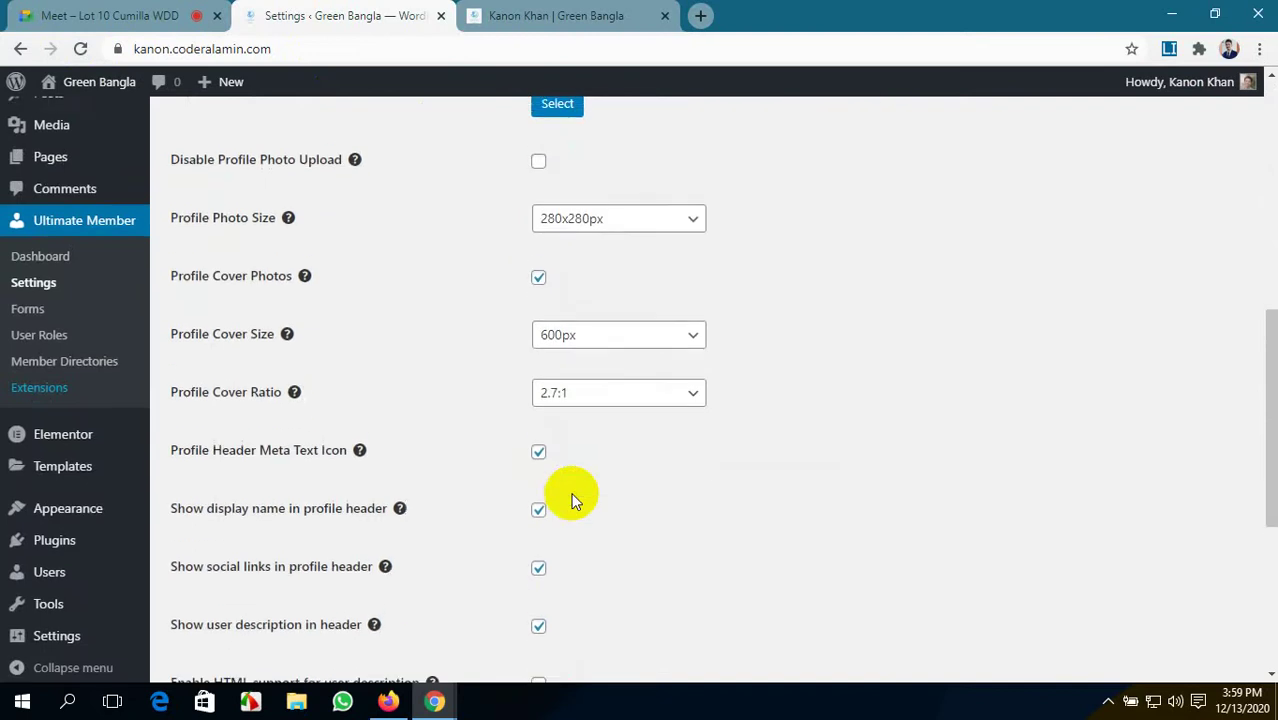
pyautogui.scroll(4, 571, 499)
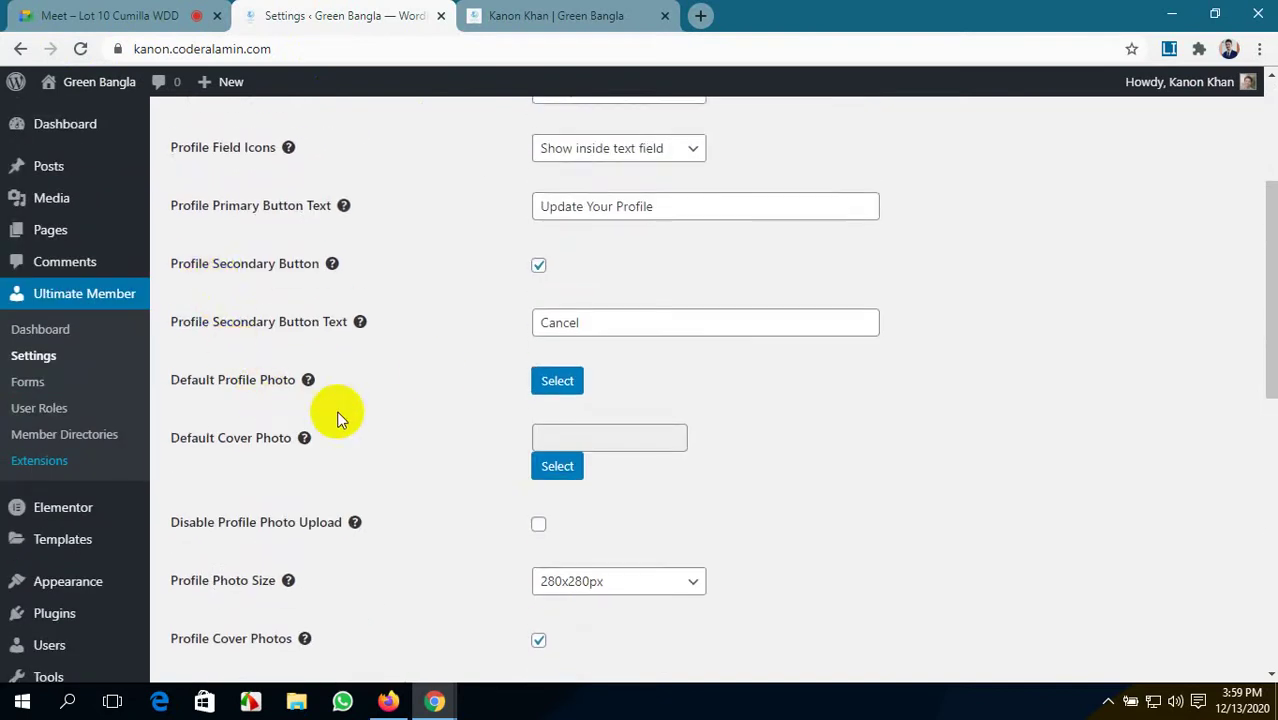
pyautogui.scroll(-5, 571, 422)
pyautogui.scroll(-2, 390, 402)
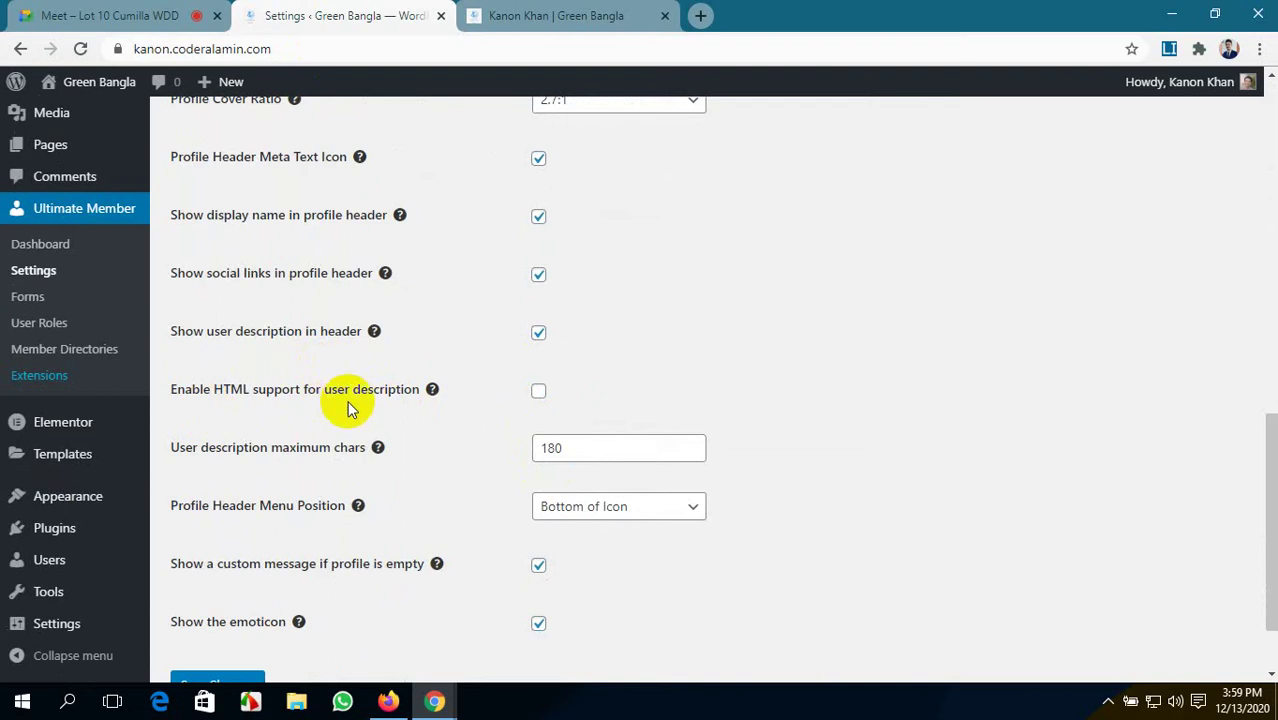
pyautogui.click(539, 394)
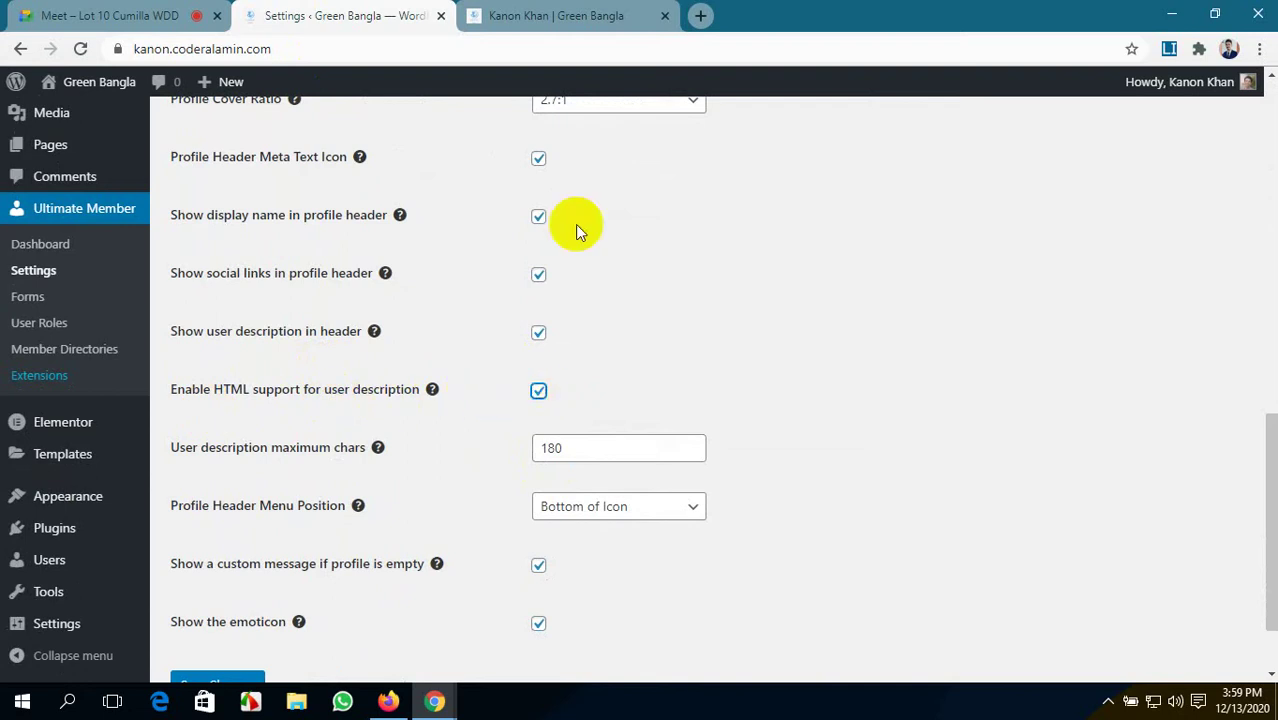
pyautogui.scroll(-1, 300, 540)
pyautogui.click(241, 588)
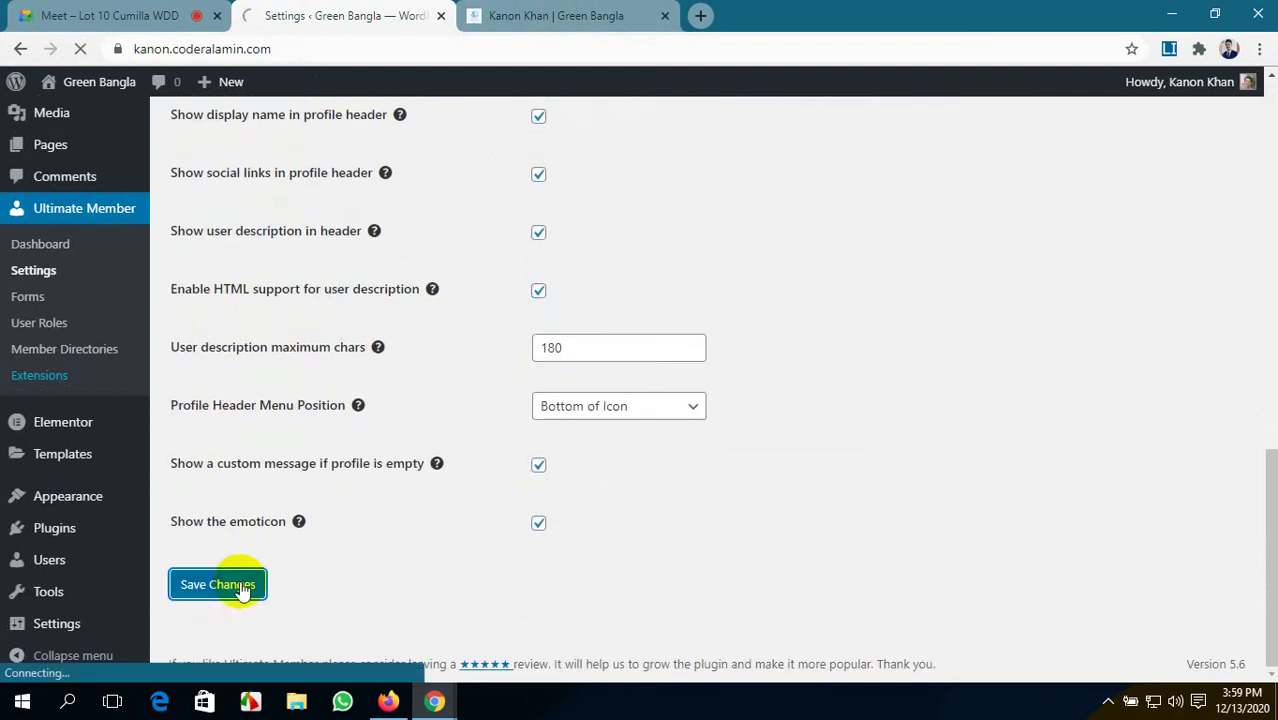
# - Try to format the profile description as a heading by wrapping Web Developer in <h1> tags and saving the profile
pyautogui.click(545, 15)
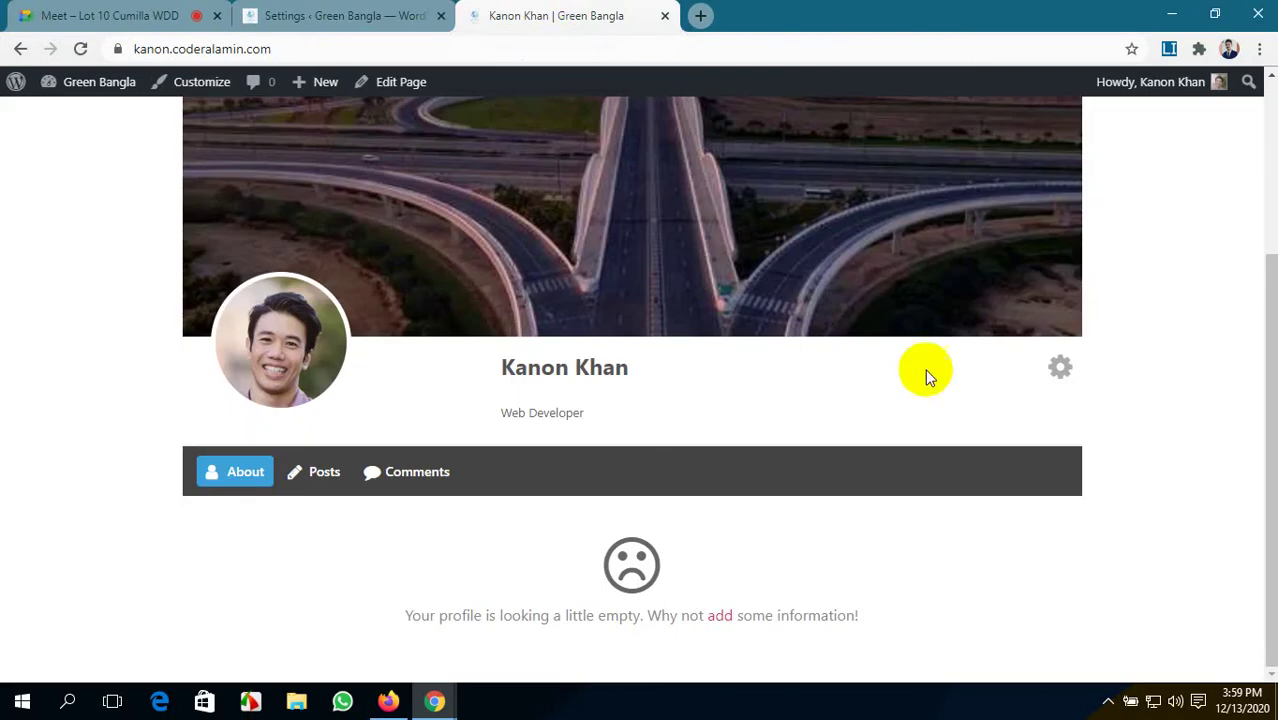
pyautogui.click(1061, 368)
pyautogui.click(1100, 399)
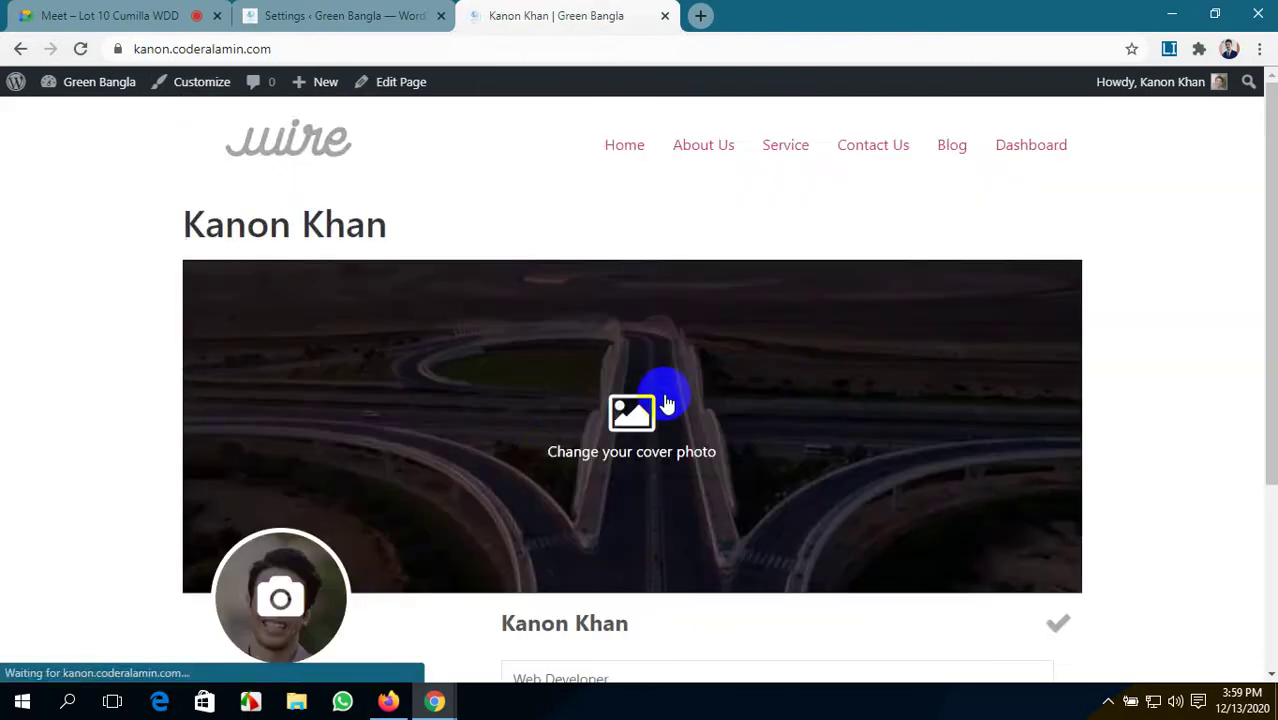
pyautogui.scroll(-3, 662, 400)
pyautogui.click(685, 410)
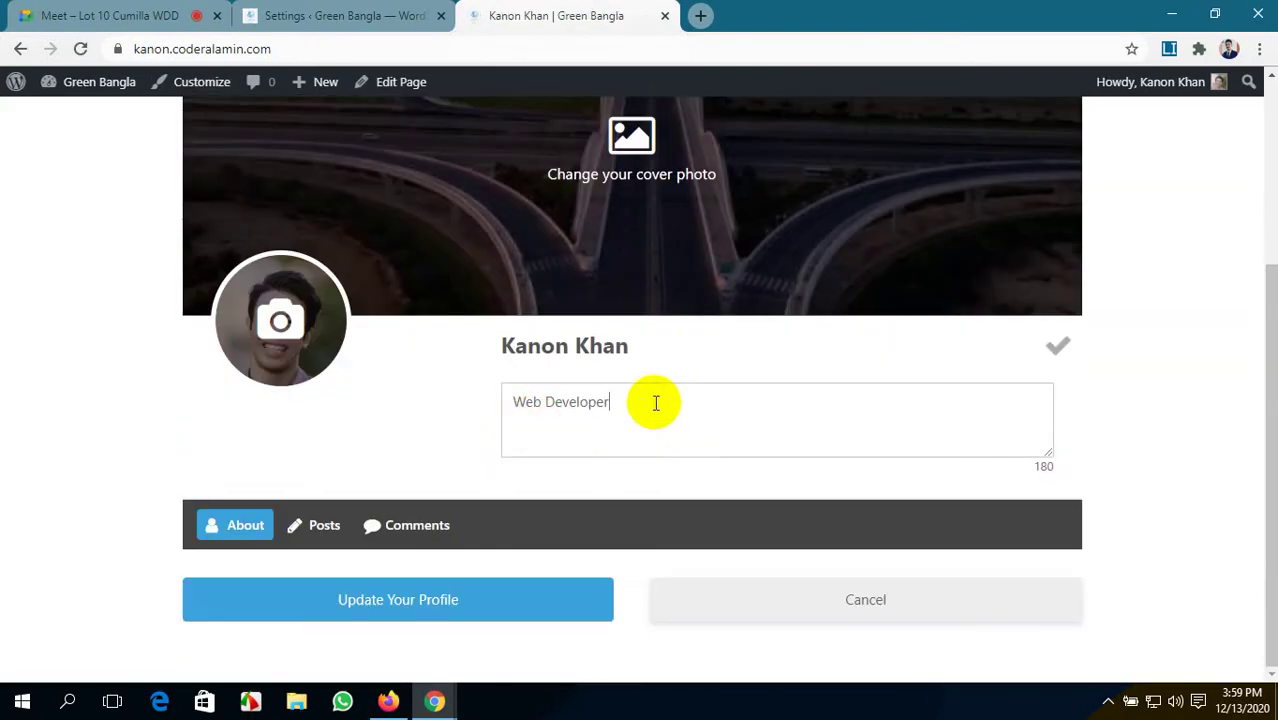
pyautogui.click(510, 404)
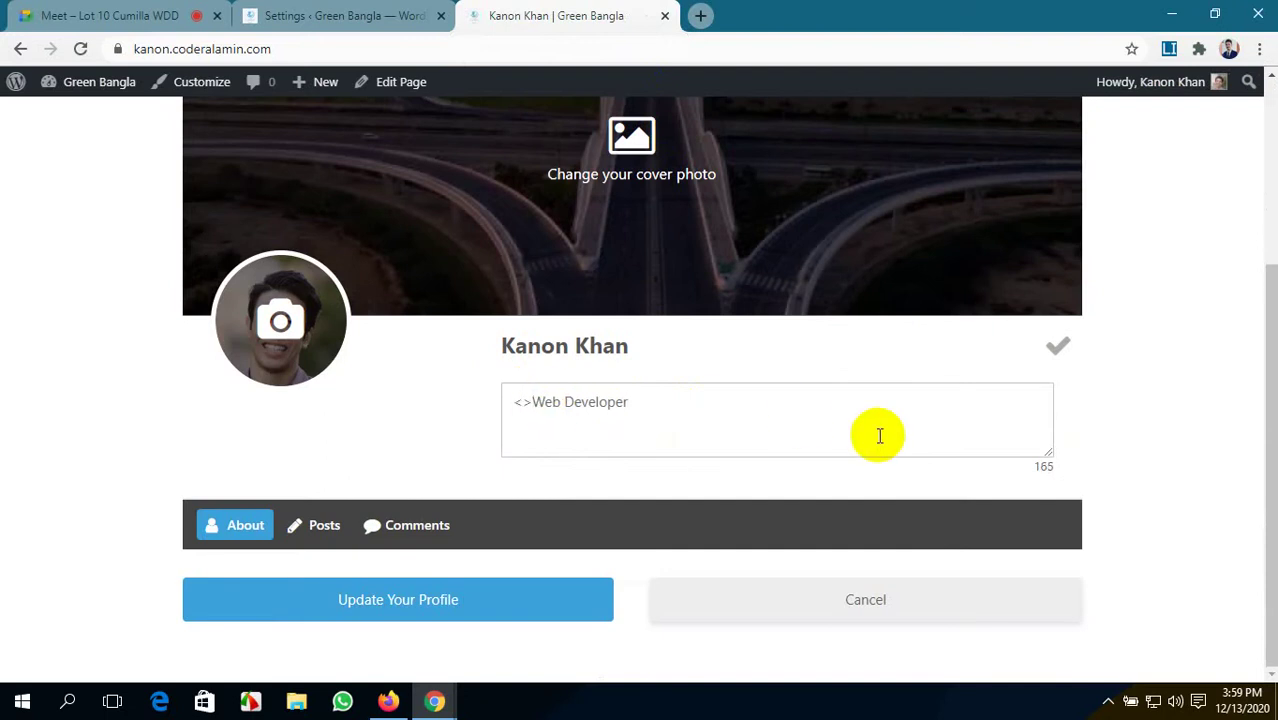
pyautogui.write('h')
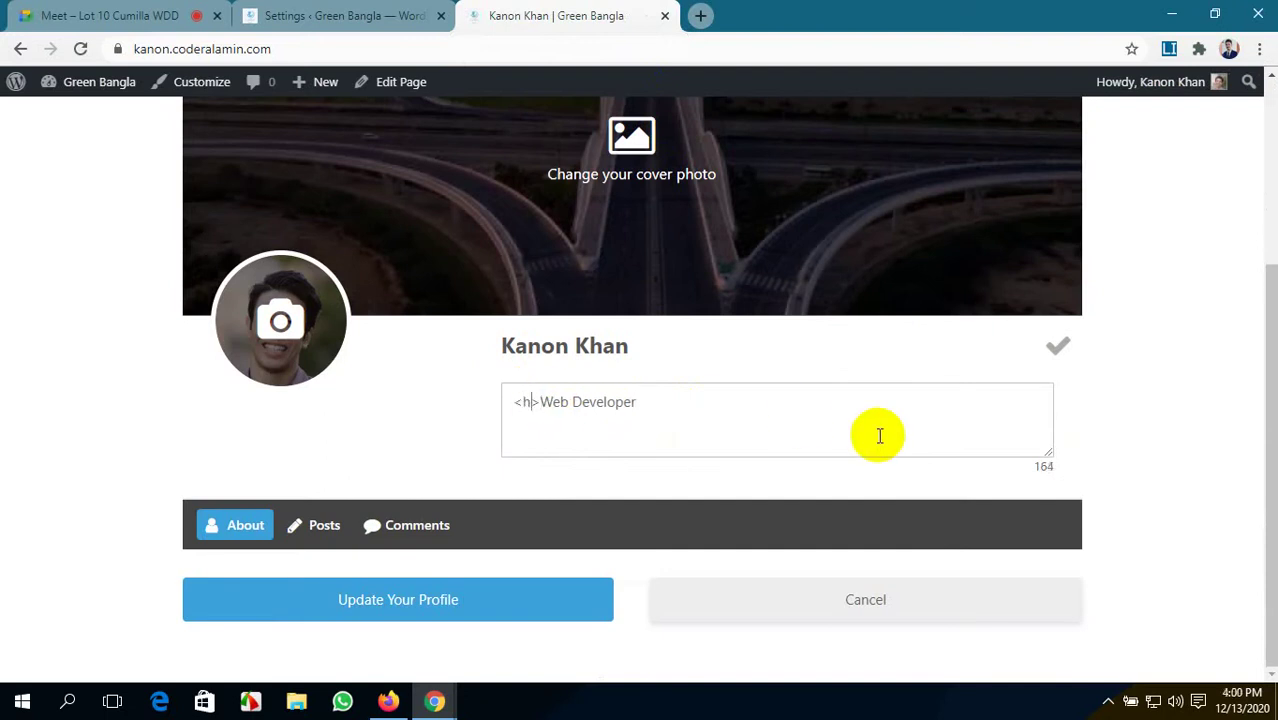
pyautogui.write('1')
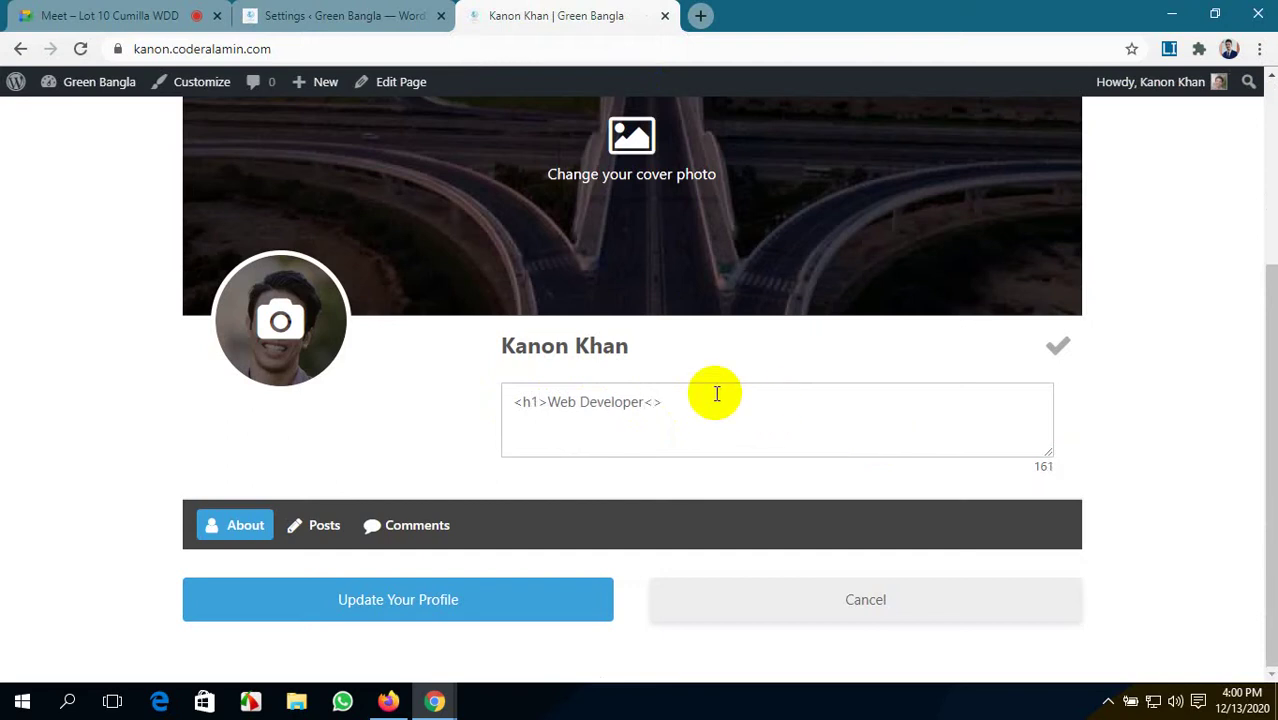
pyautogui.write('h1')
pyautogui.click(1057, 348)
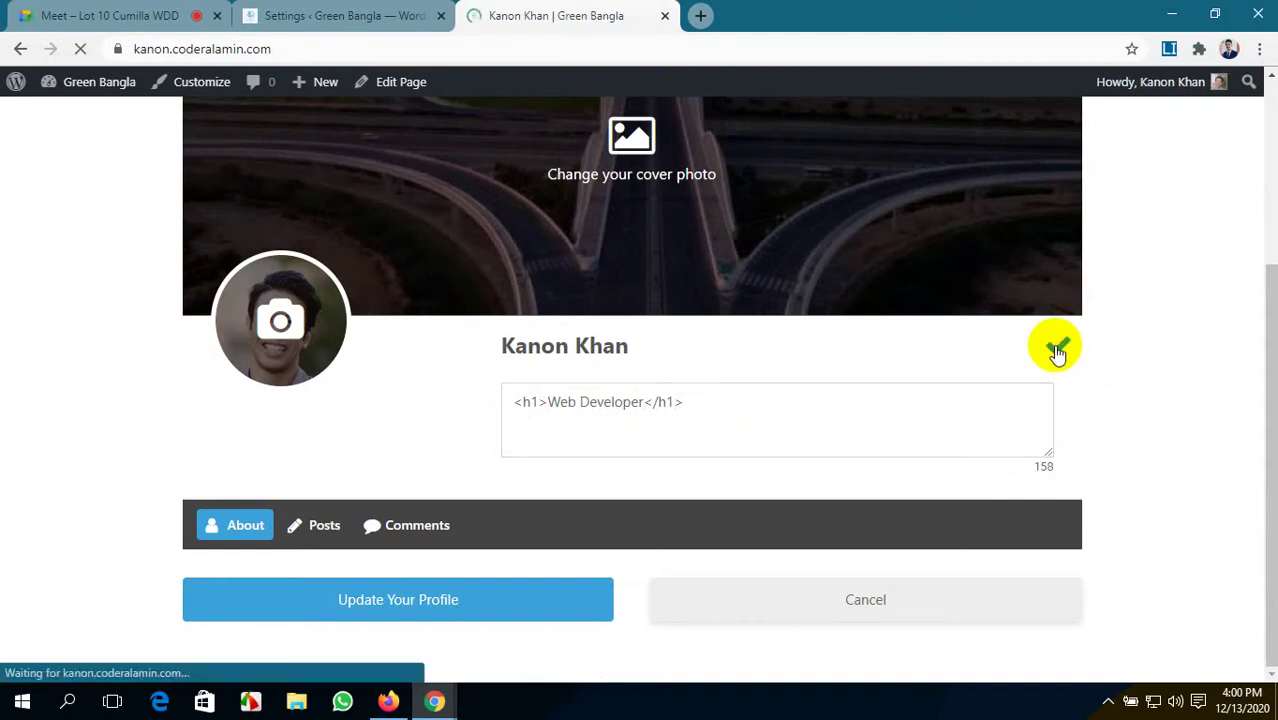
pyautogui.scroll(-3, 541, 379)
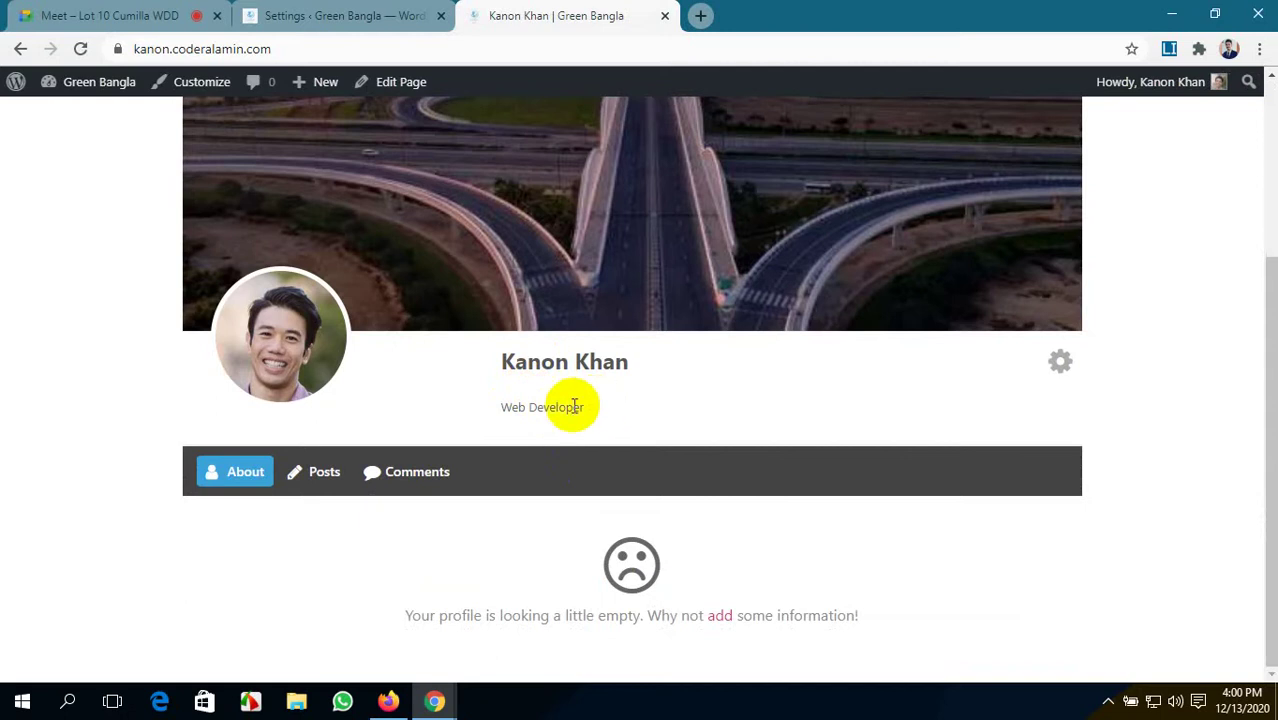
# - Edit the profile again and try to underline the Web Developer description with a <u> tag, saving the profile
pyautogui.click(1061, 362)
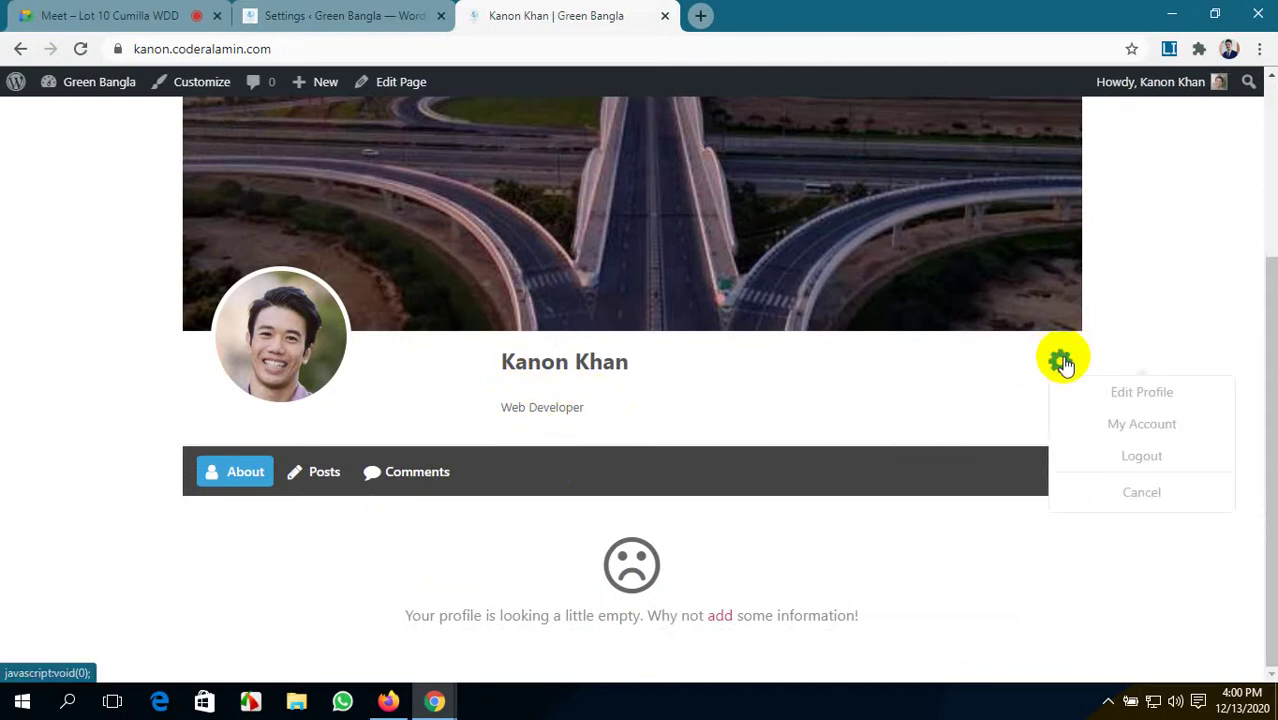
pyautogui.click(1141, 393)
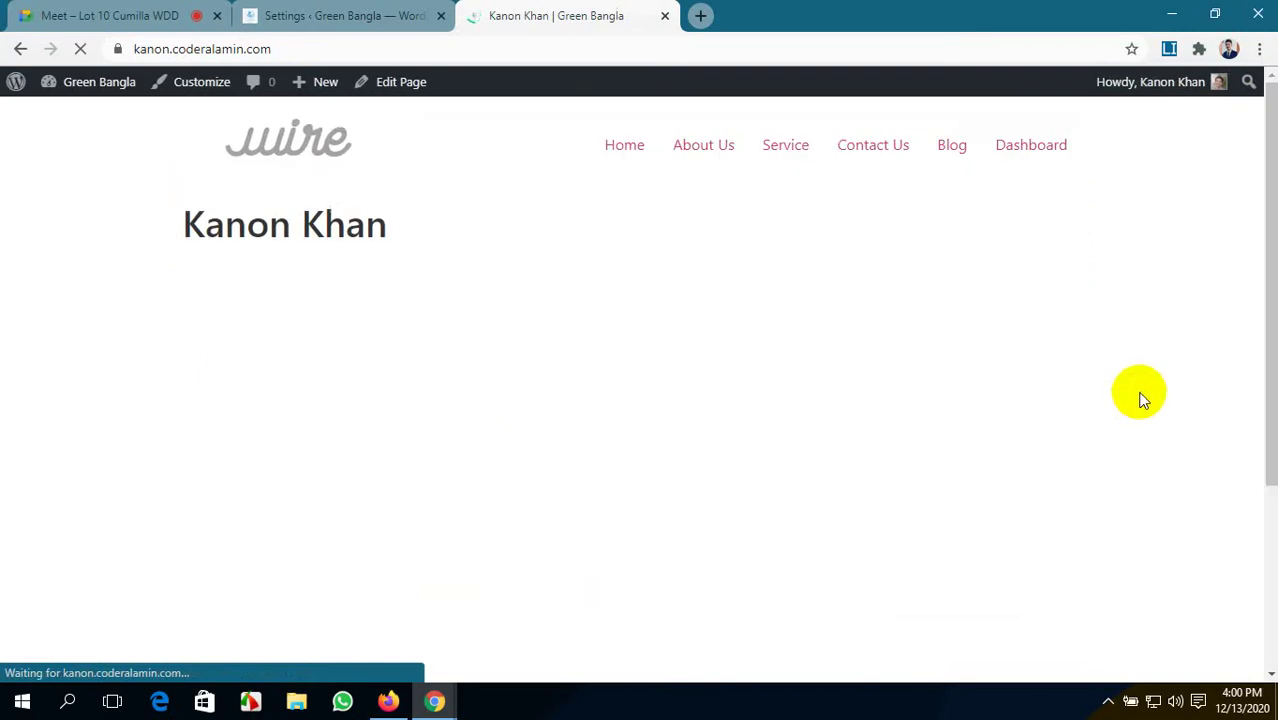
pyautogui.scroll(-3, 690, 405)
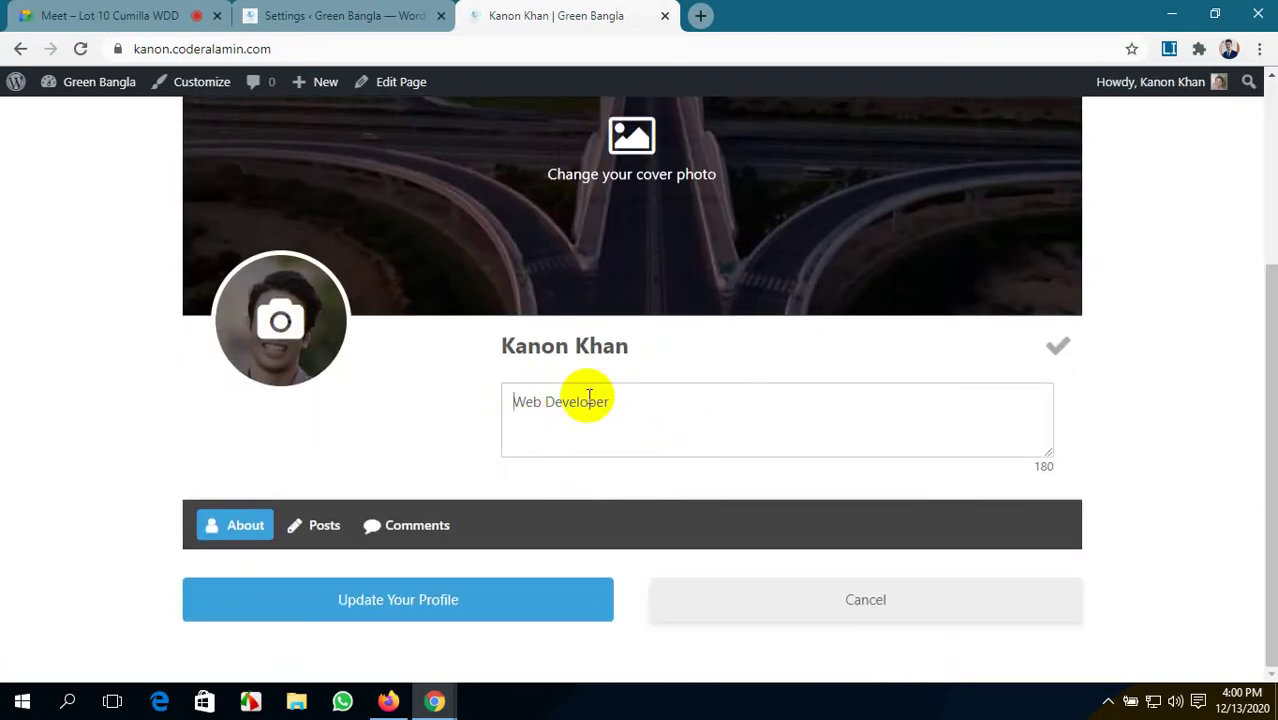
pyautogui.write('<.Web Developer')
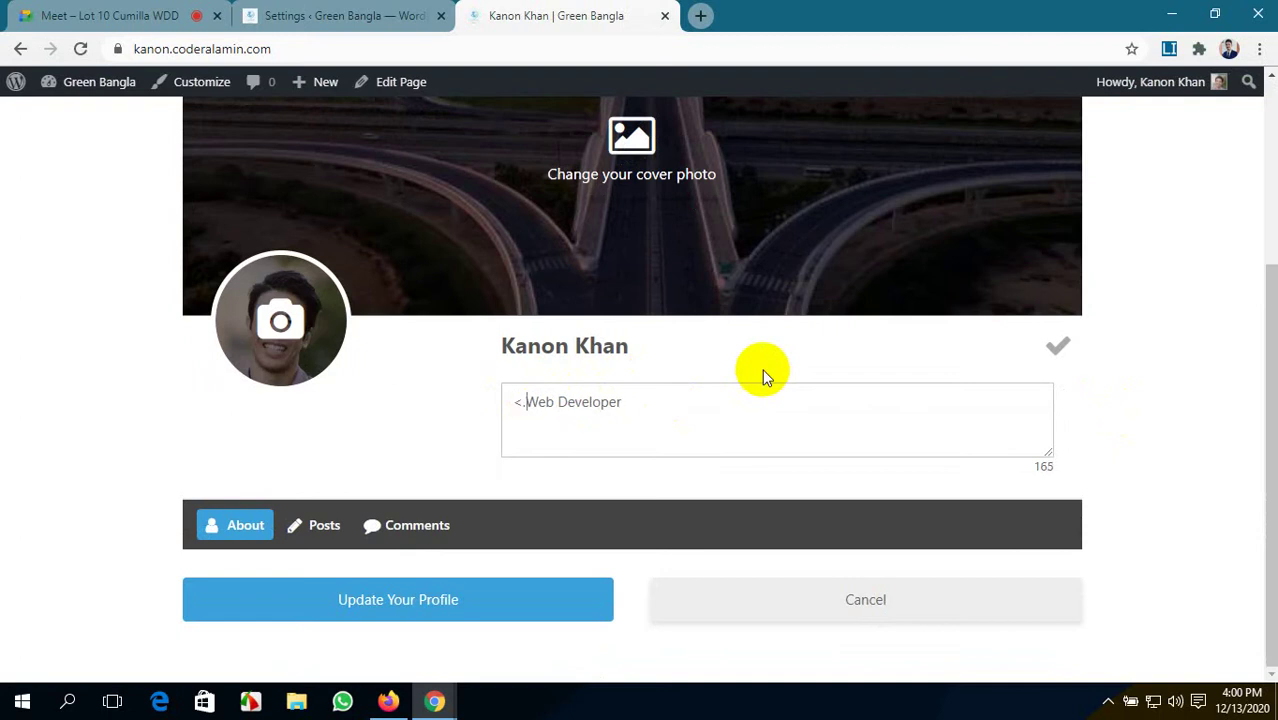
pyautogui.press('BackSpace')
pyautogui.write('>')
pyautogui.press('Left')
pyautogui.write('u')
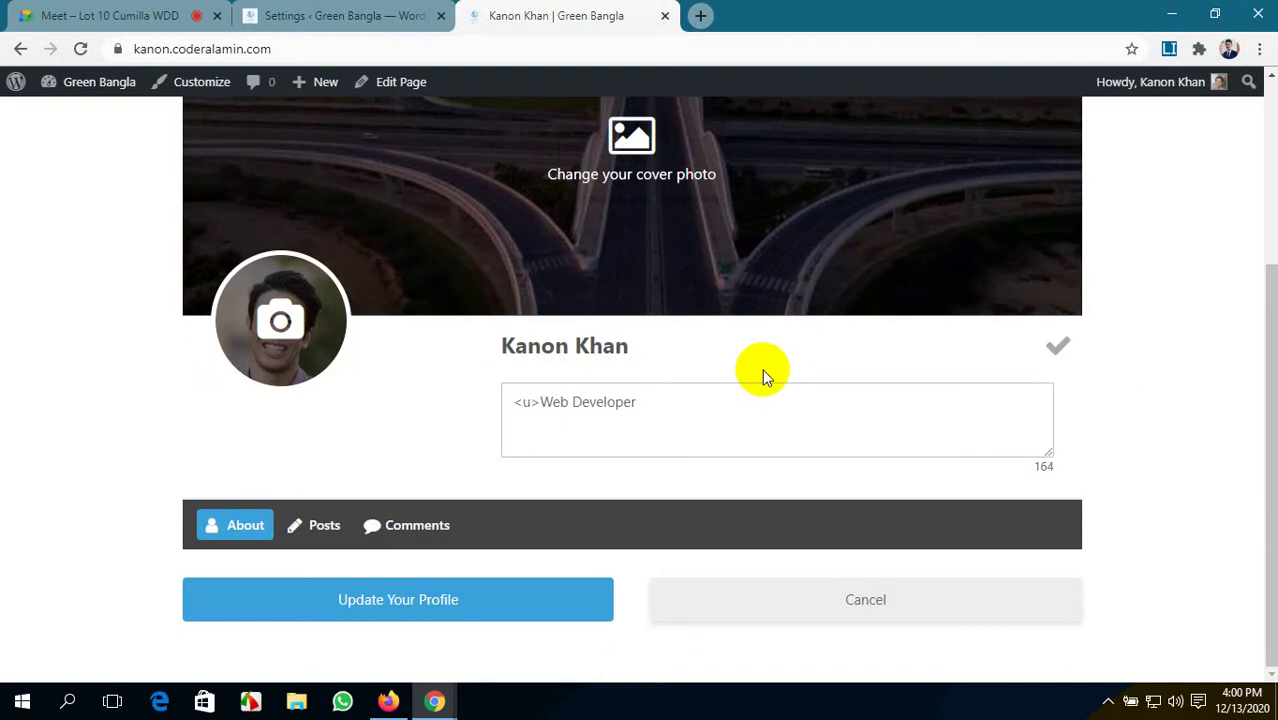
pyautogui.click(701, 408)
pyautogui.click(1058, 350)
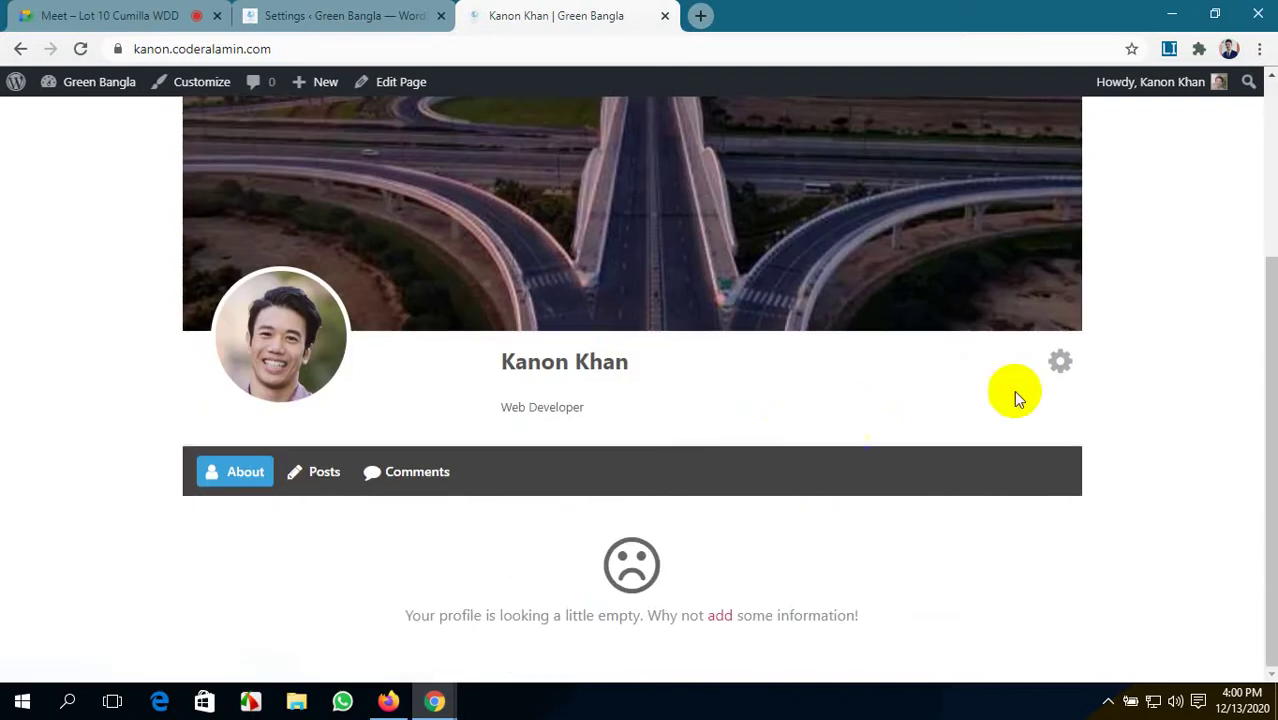
# - Open the account page from the profile and return from it to the profile view
pyautogui.click(1060, 362)
pyautogui.click(1120, 424)
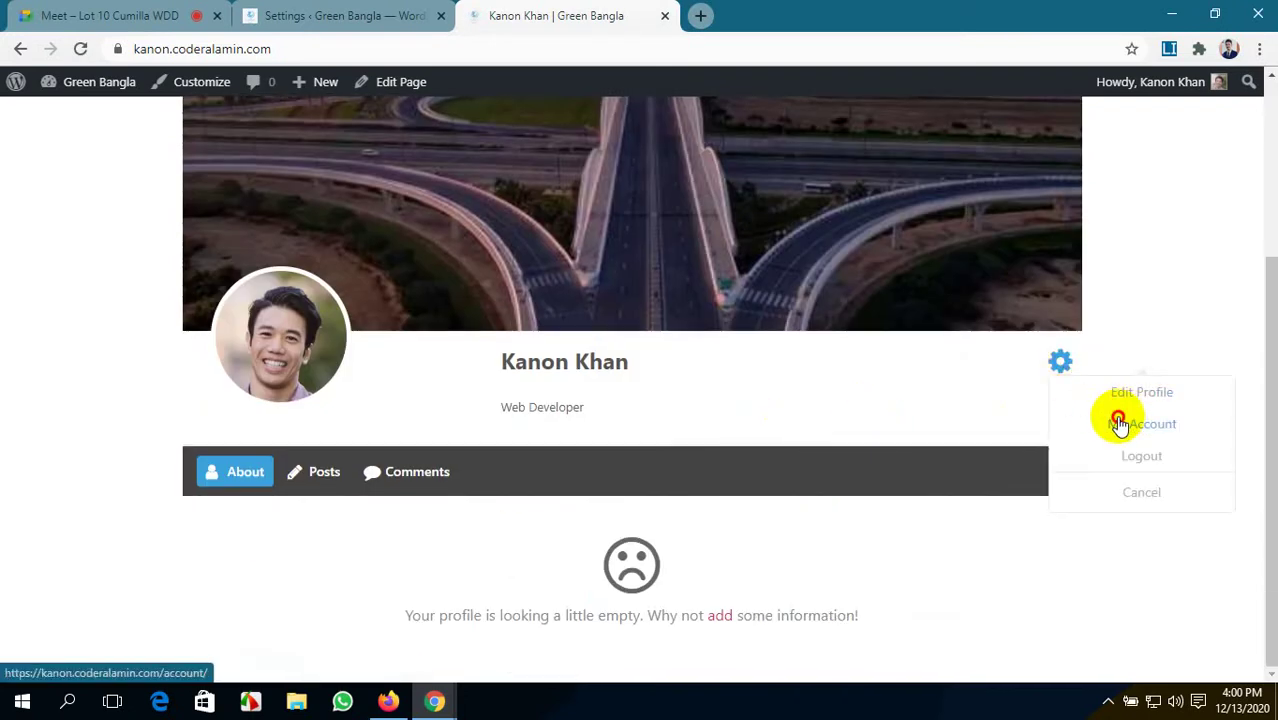
pyautogui.scroll(-1, 320, 300)
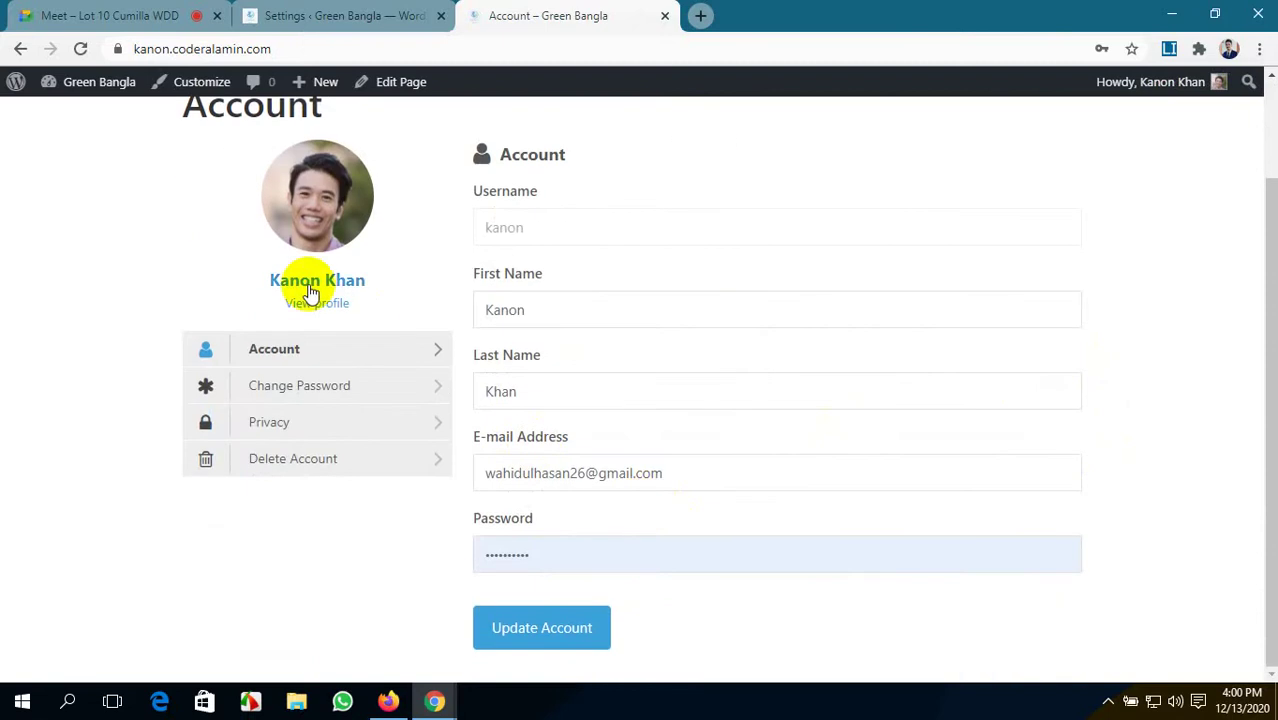
pyautogui.click(330, 352)
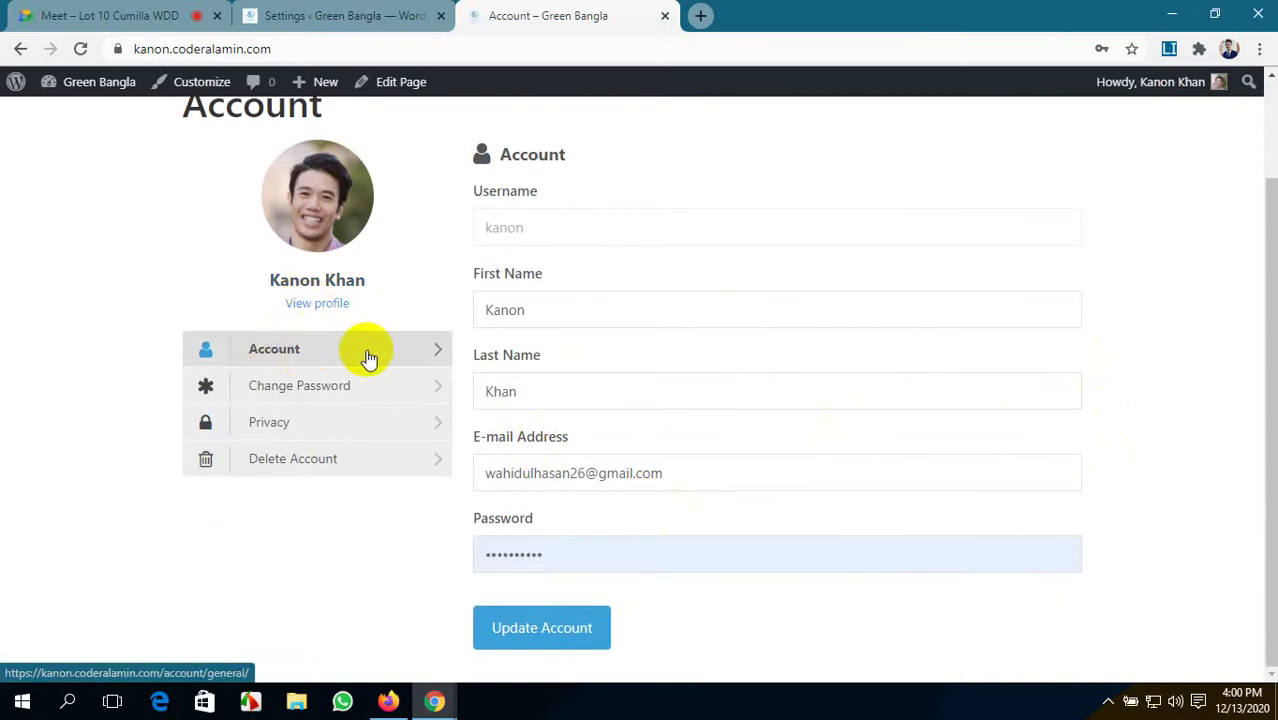
pyautogui.click(315, 303)
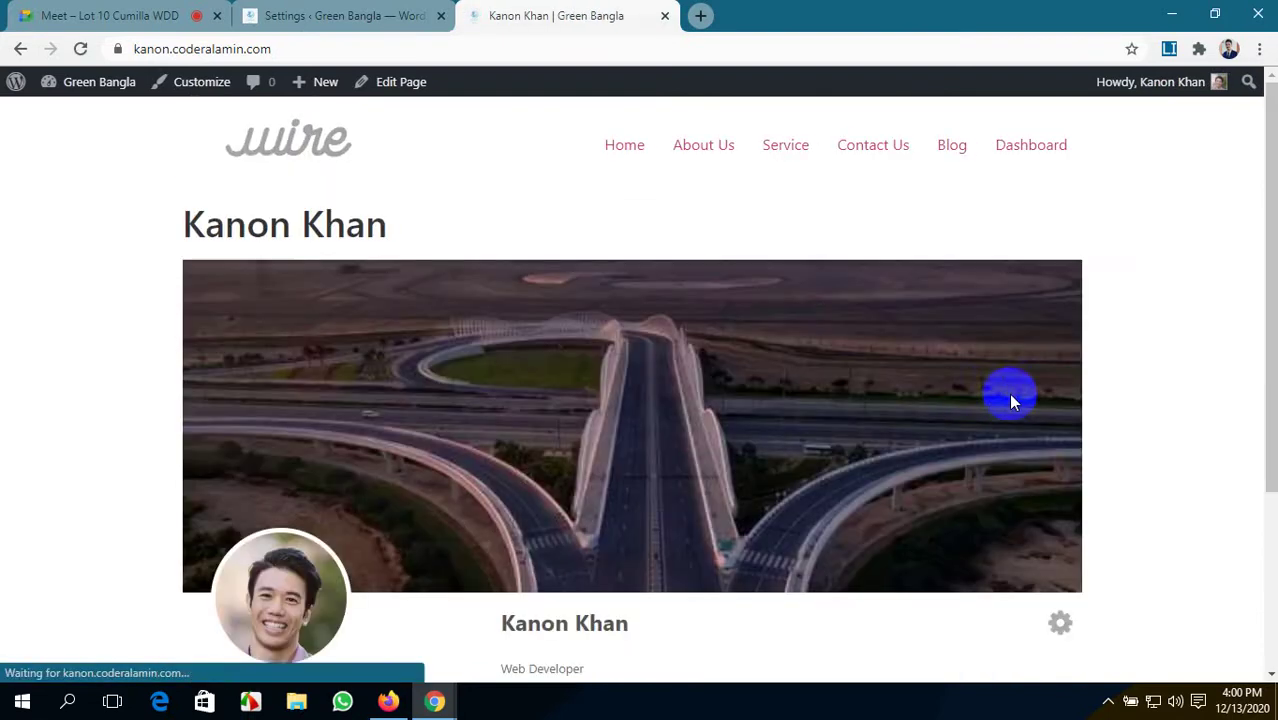
# - Reopen the profile for editing and inspect the description field
pyautogui.scroll(-3, 1004, 399)
pyautogui.click(1059, 362)
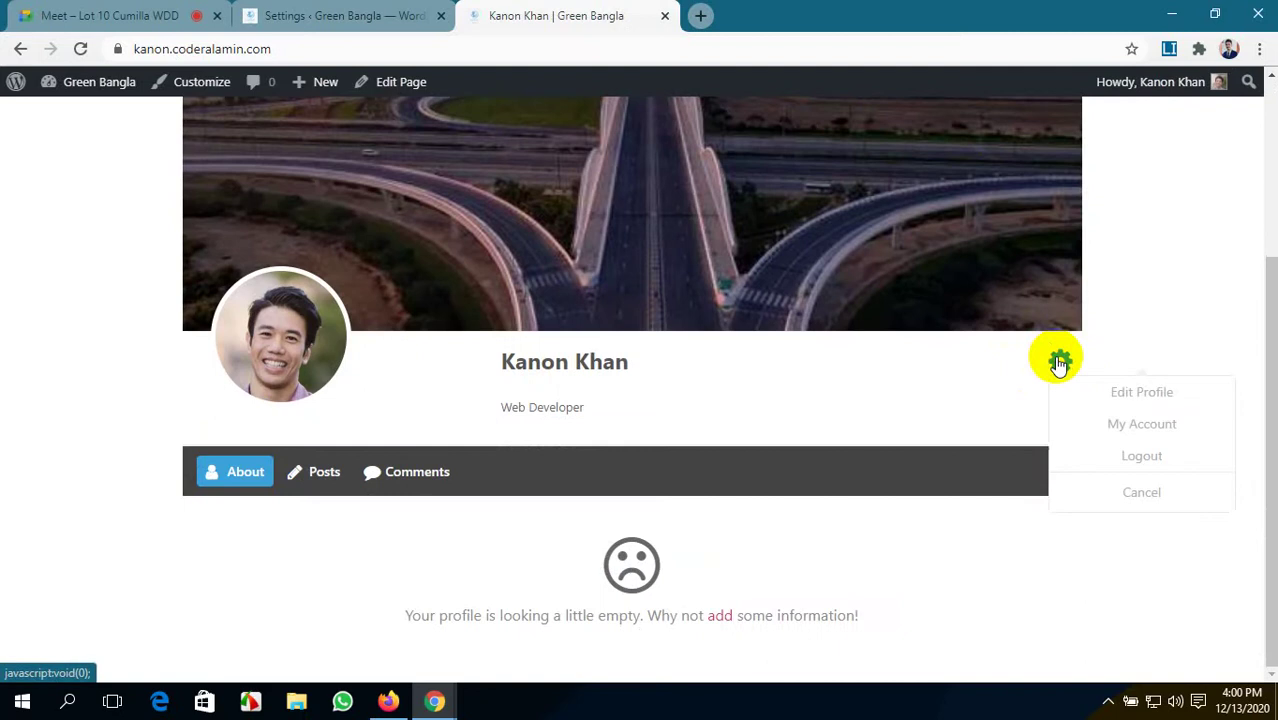
pyautogui.click(1090, 393)
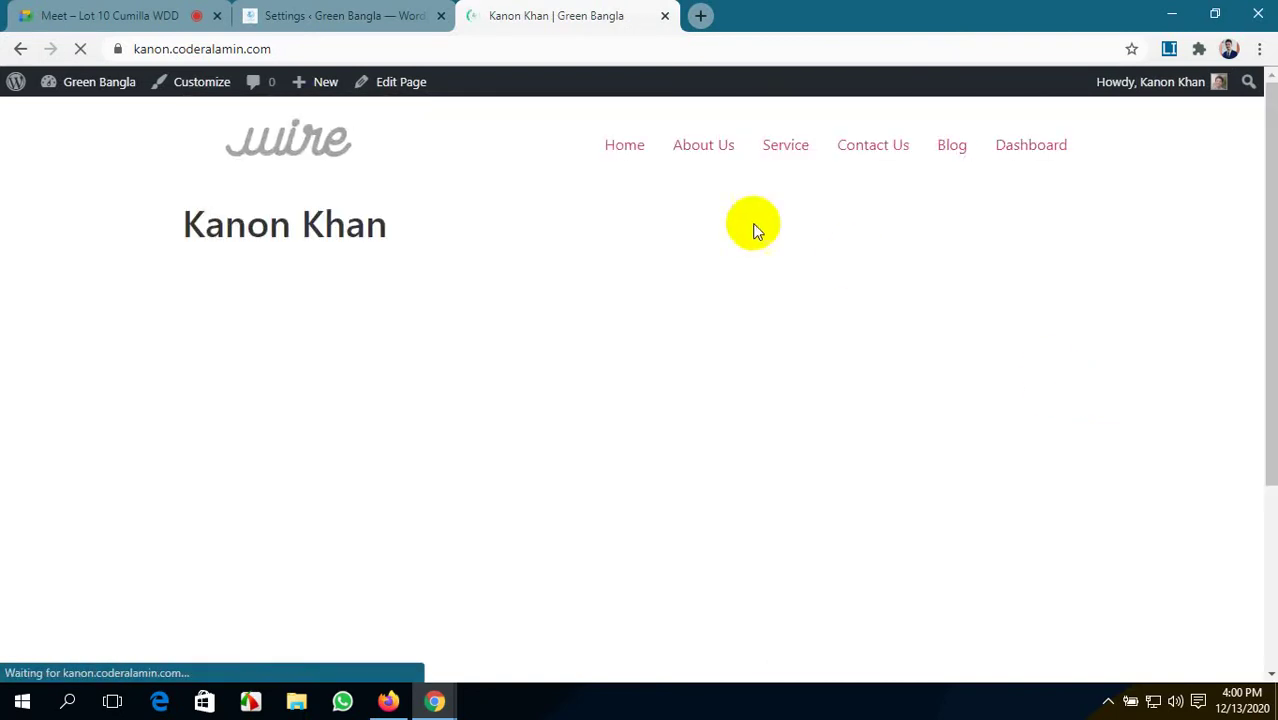
pyautogui.scroll(-3, 673, 439)
# - Review the header and user description options in the appearance settings, and return to the profile editing page
pyautogui.click(345, 15)
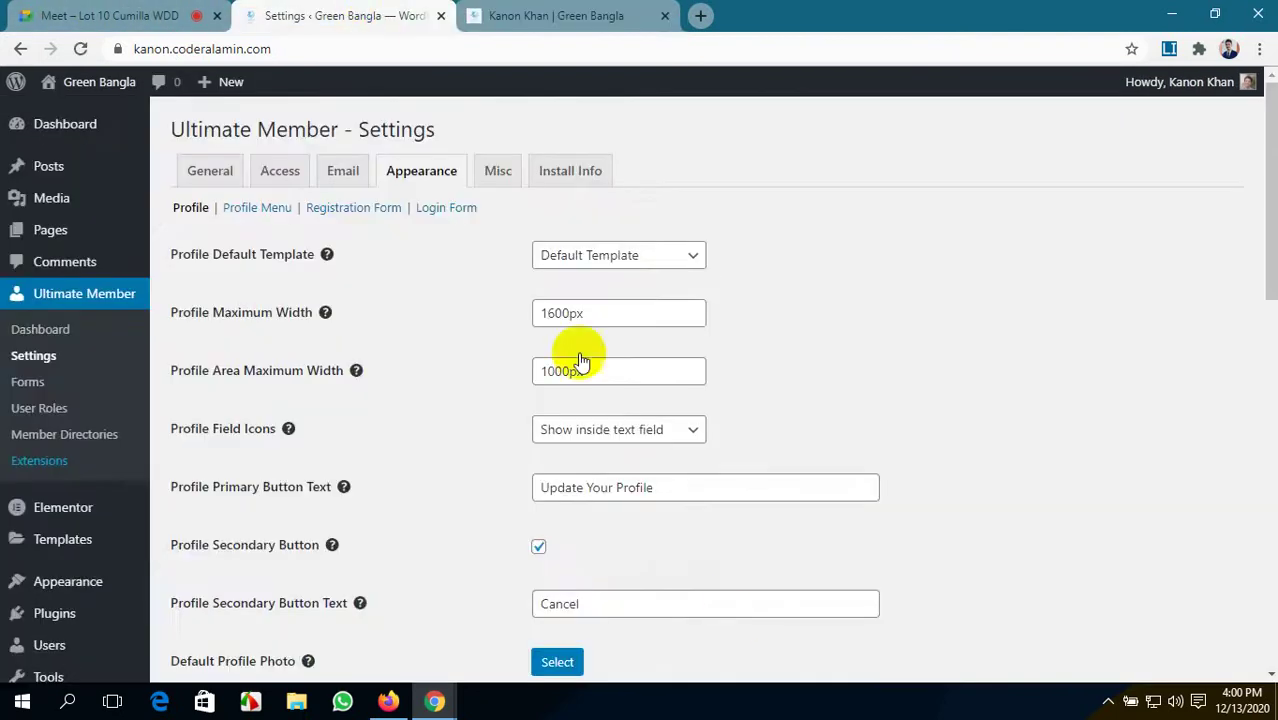
pyautogui.scroll(-8, 667, 500)
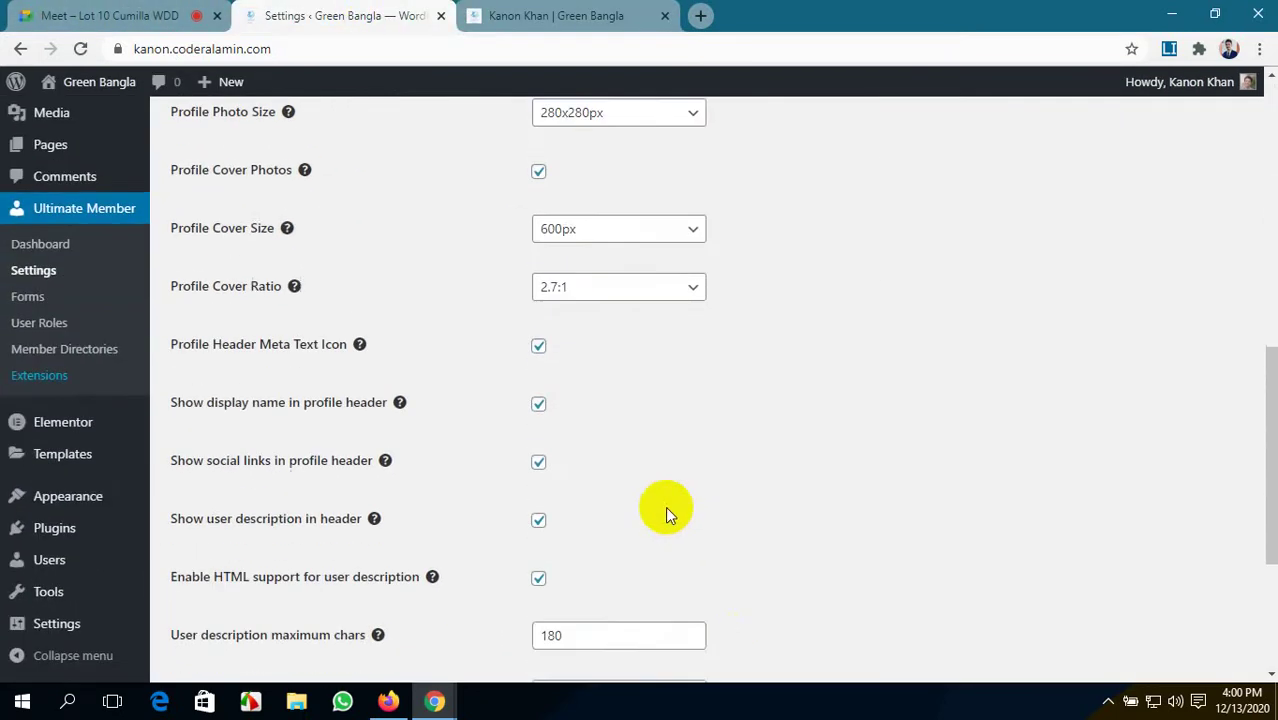
pyautogui.scroll(2, 665, 506)
pyautogui.scroll(1, 420, 323)
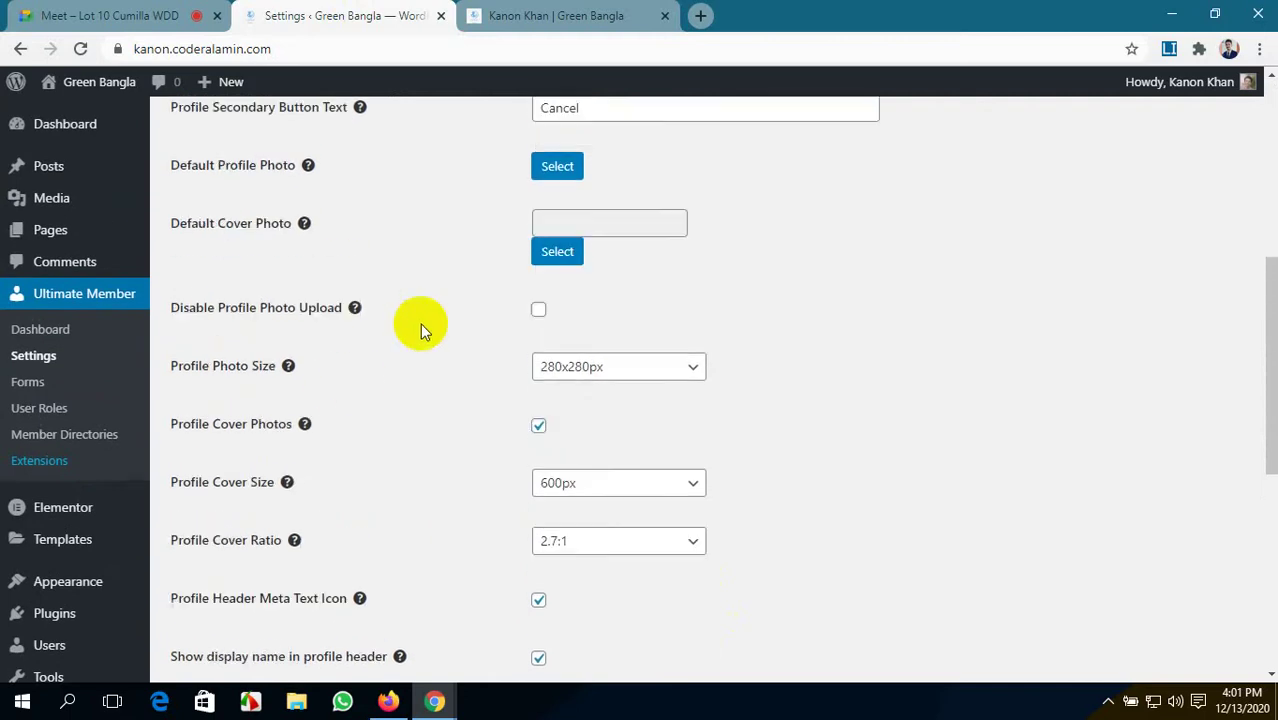
pyautogui.scroll(-6, 420, 323)
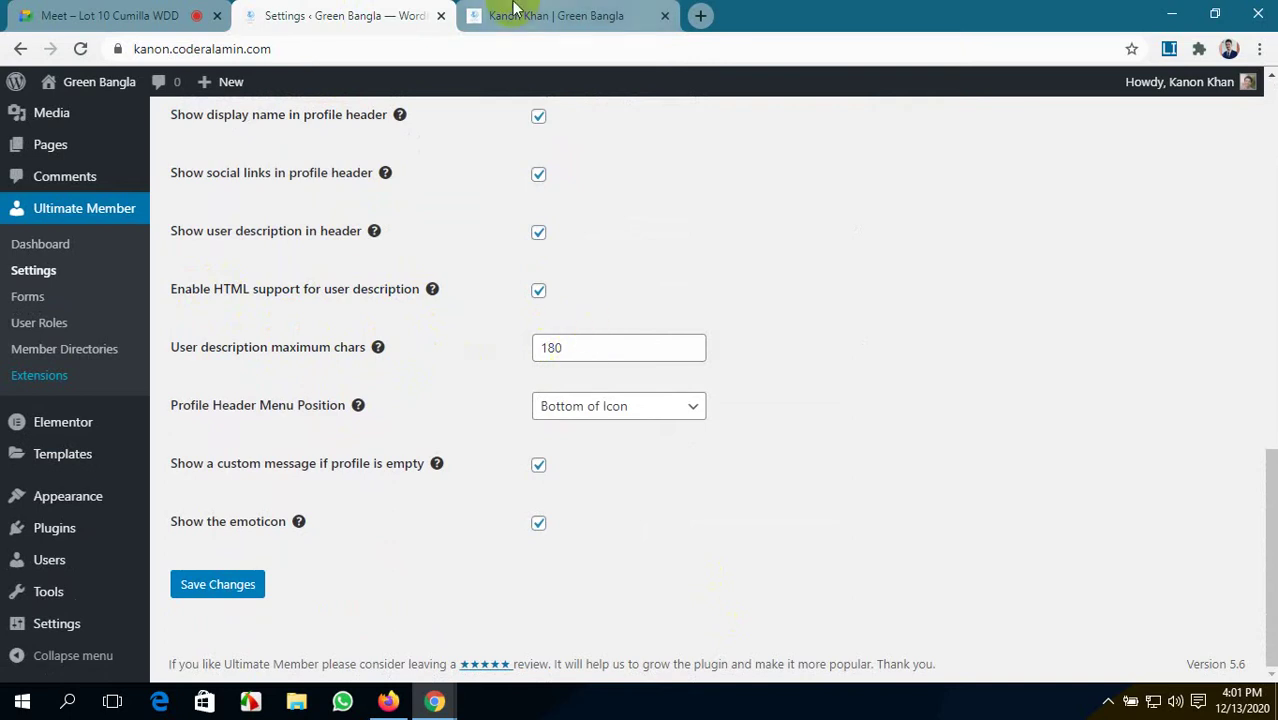
pyautogui.click(515, 8)
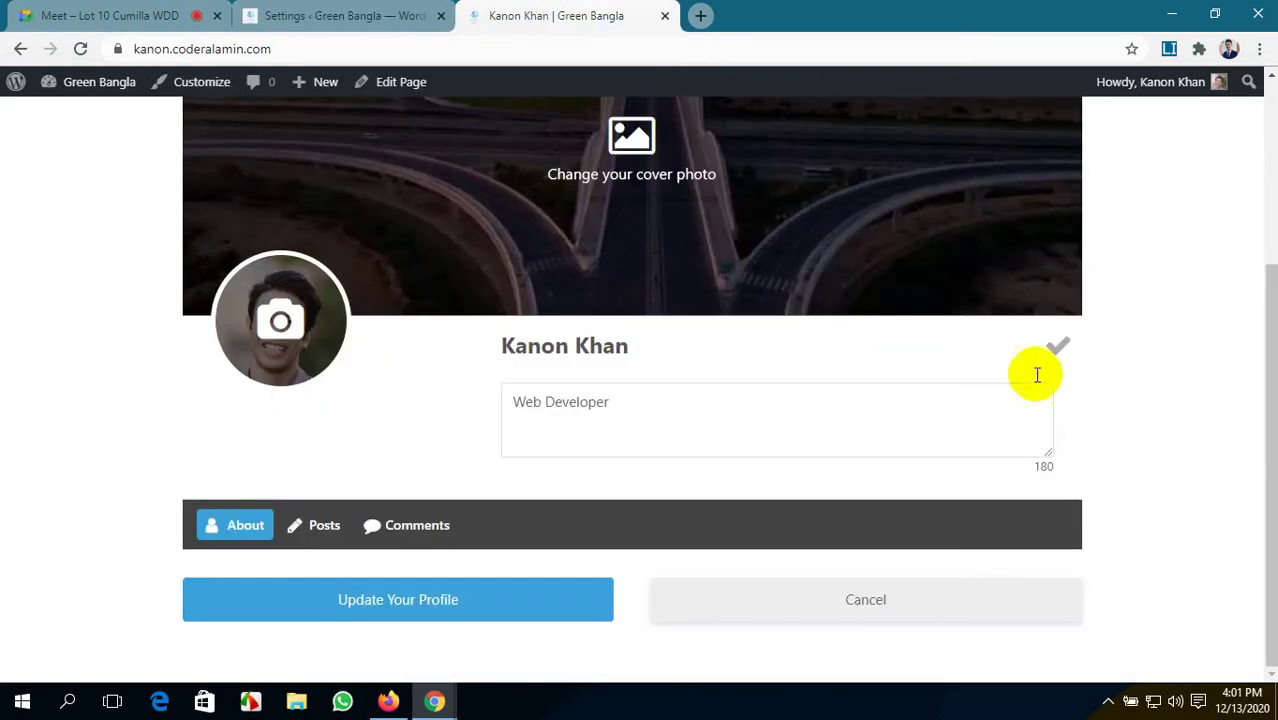
# - Wrap the Web Developer text in the profile description in opening and closing <a> tags
pyautogui.click(388, 8)
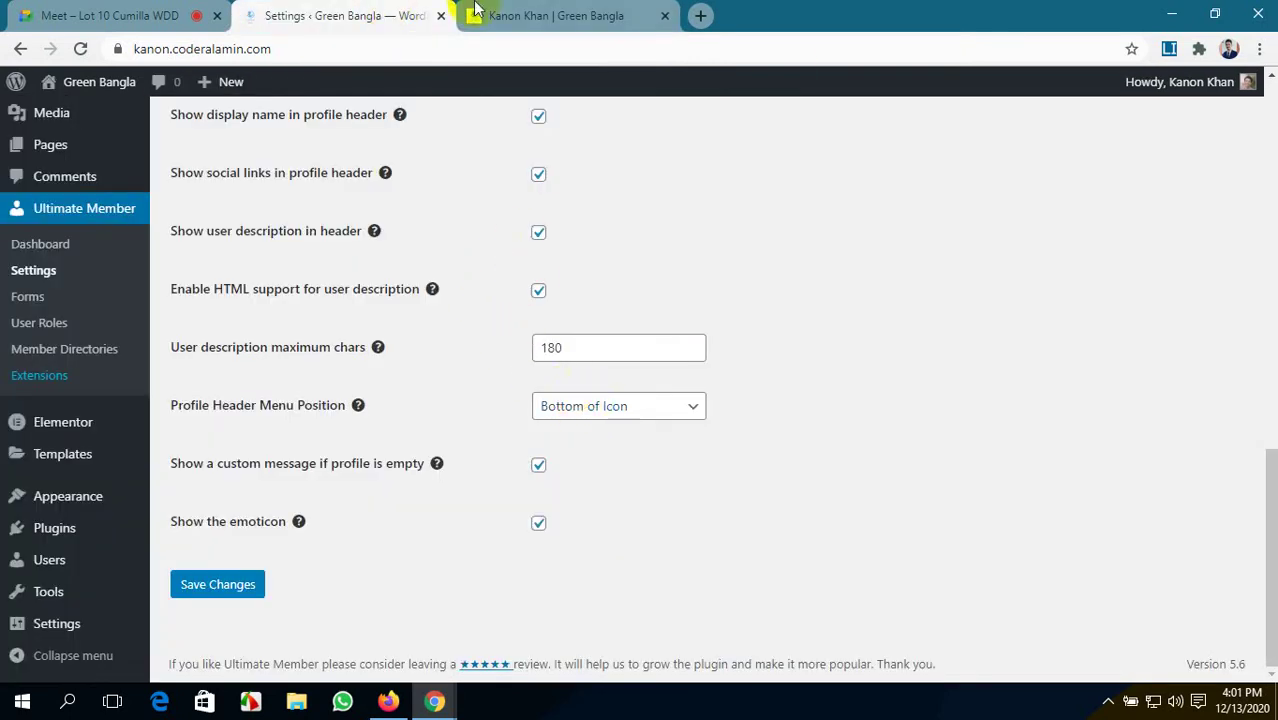
pyautogui.click(520, 12)
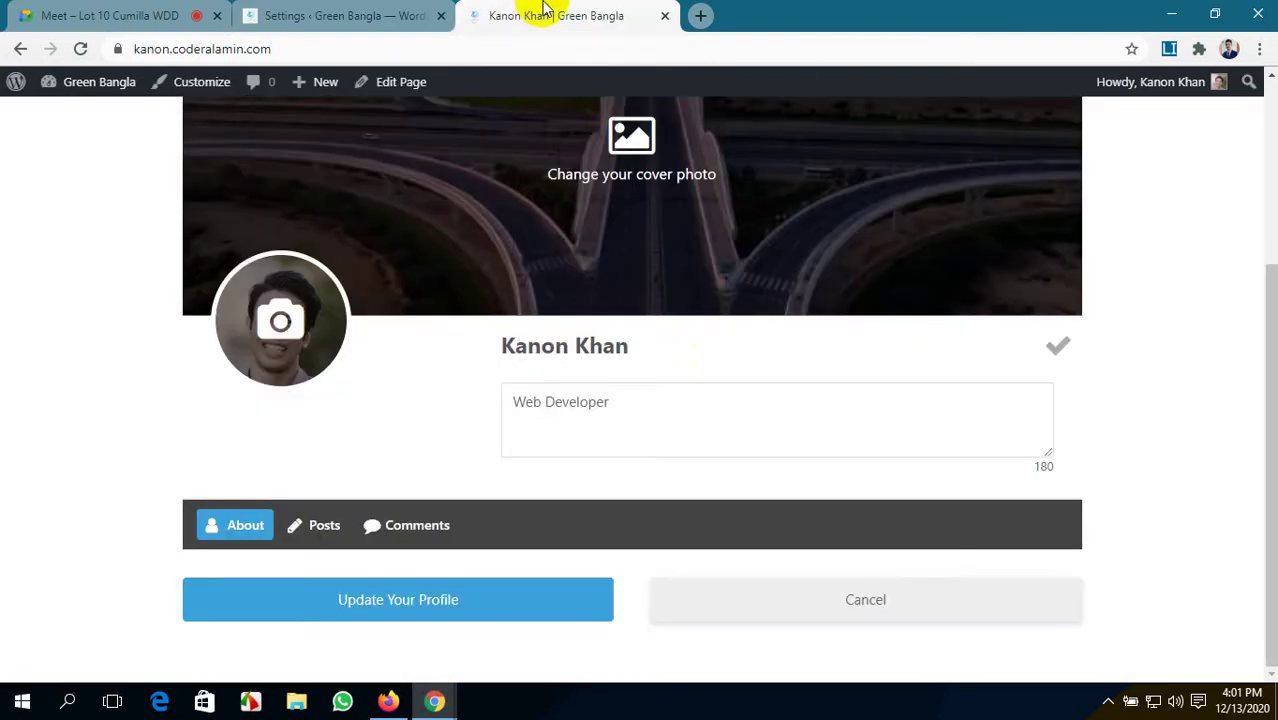
pyautogui.click(606, 401)
pyautogui.click(513, 401)
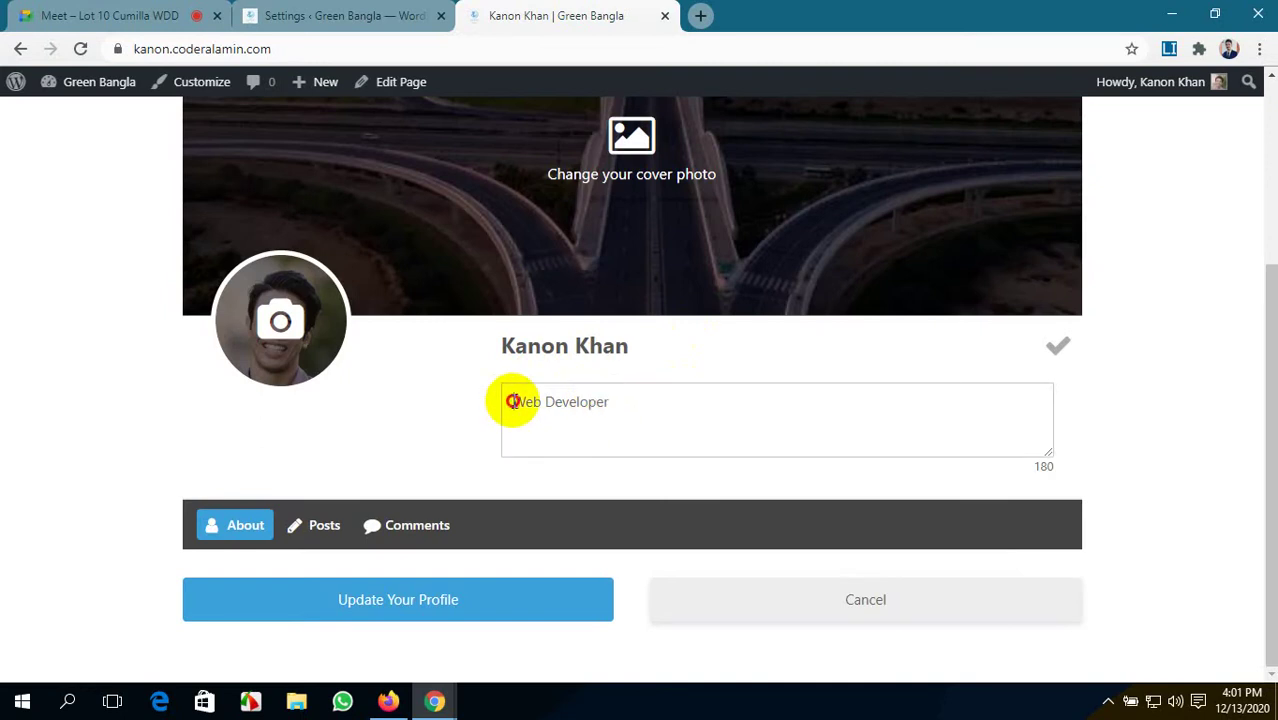
pyautogui.write('<>Web Developer')
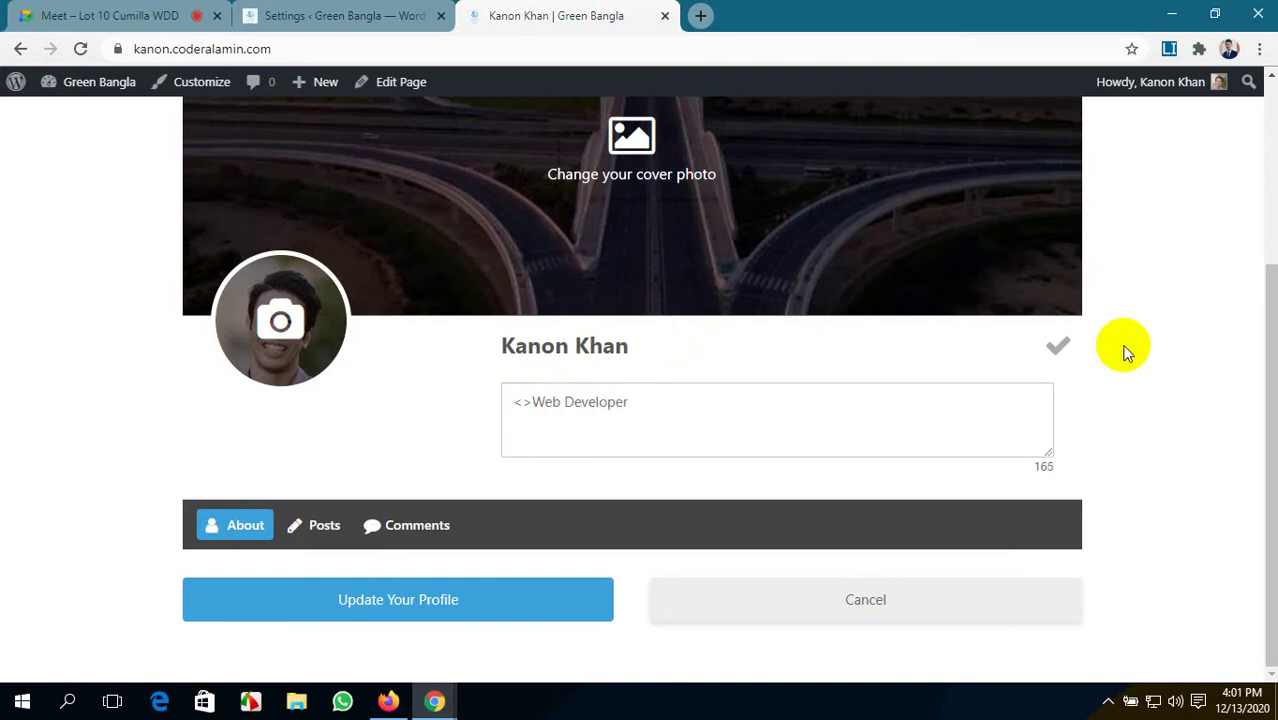
pyautogui.write('a')
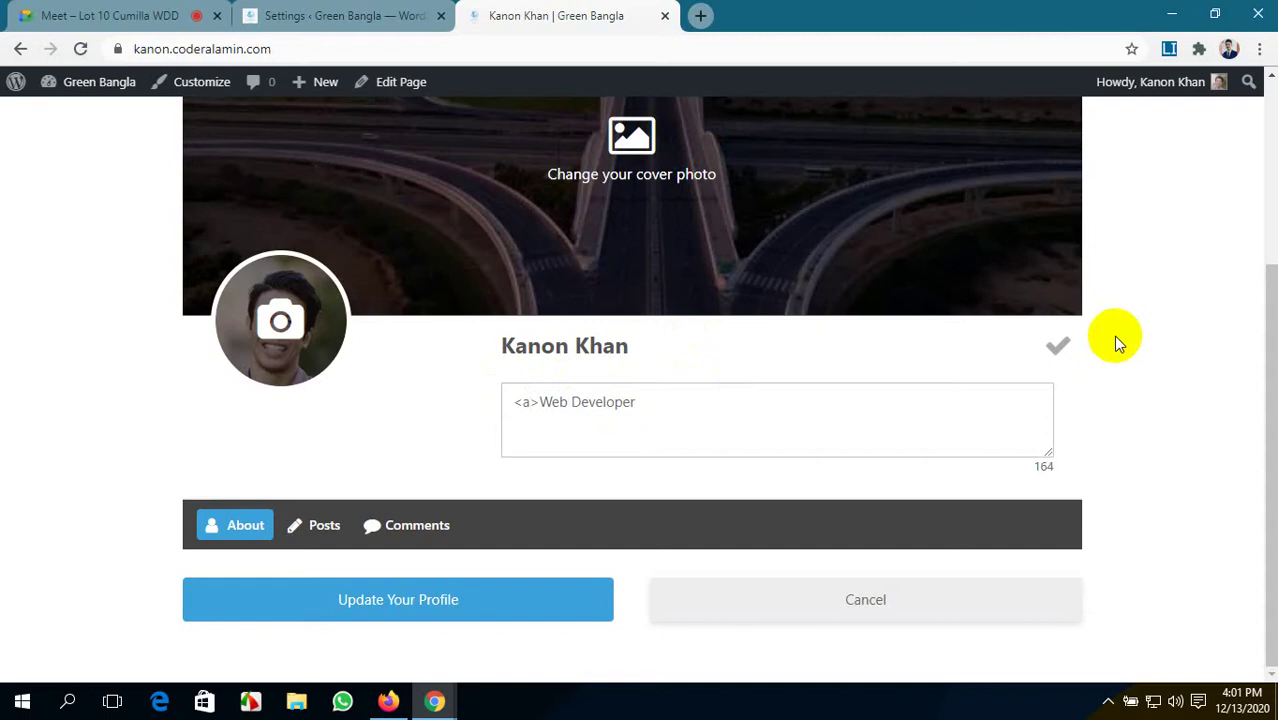
pyautogui.click(645, 400)
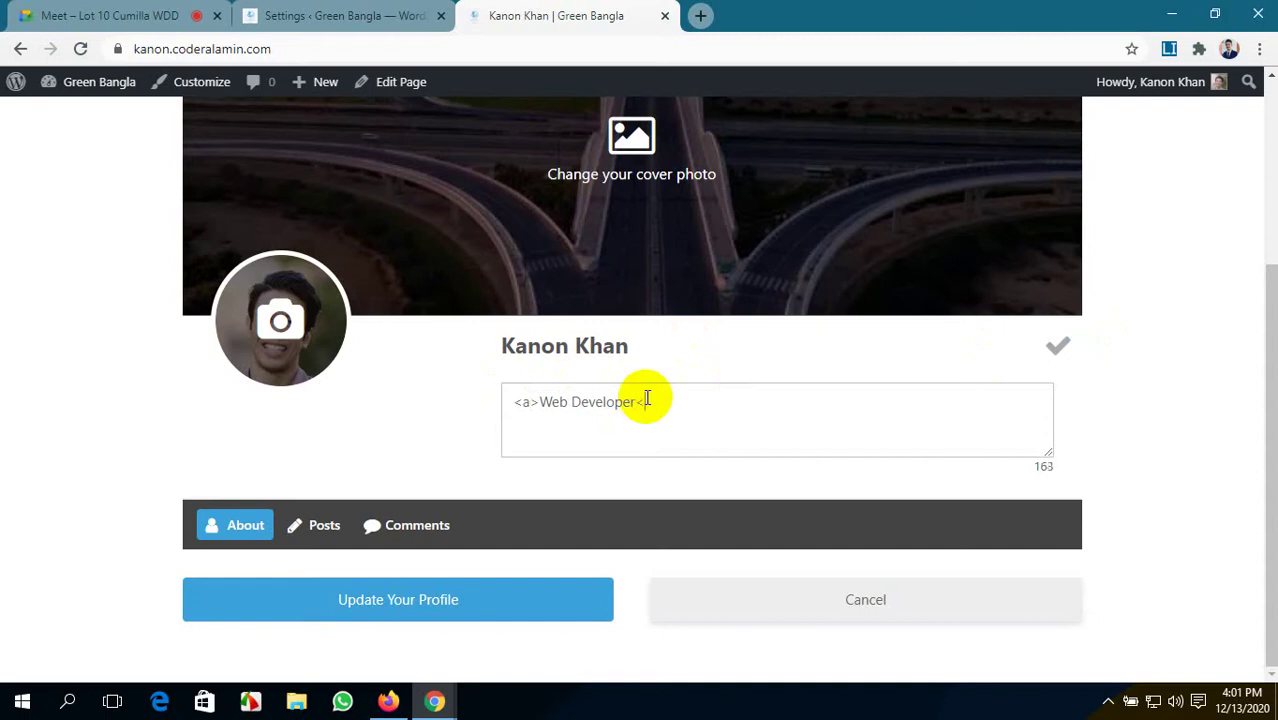
pyautogui.write('</')
pyautogui.click(646, 398)
pyautogui.write('>')
# - Add an href attribute with the value "#" to the description's <a> tag and save the profile
pyautogui.click(529, 404)
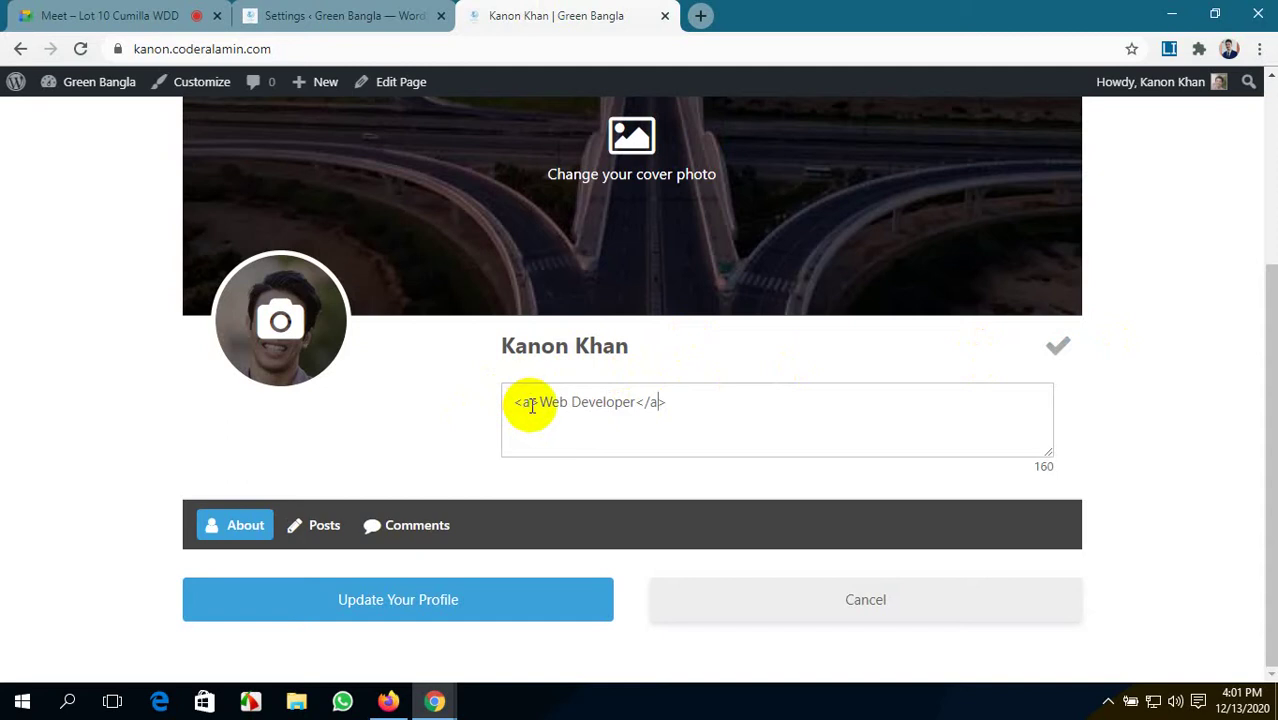
pyautogui.write('hre')
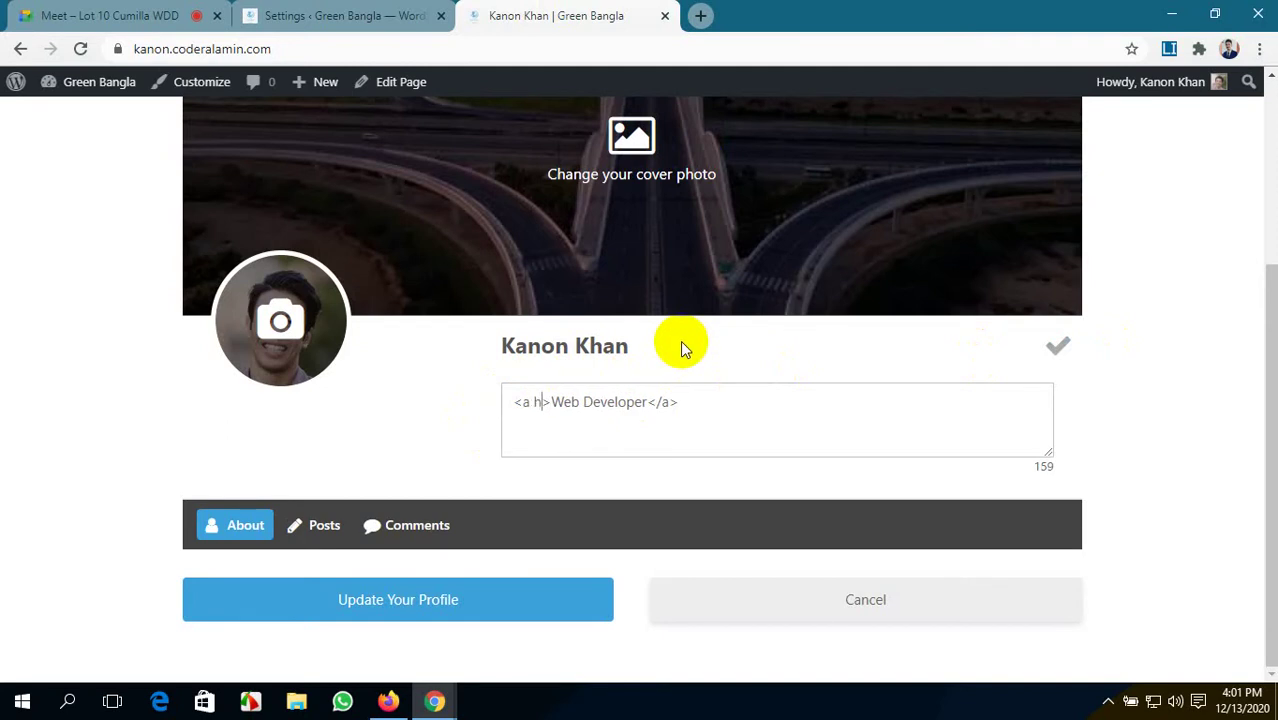
pyautogui.write('f=')
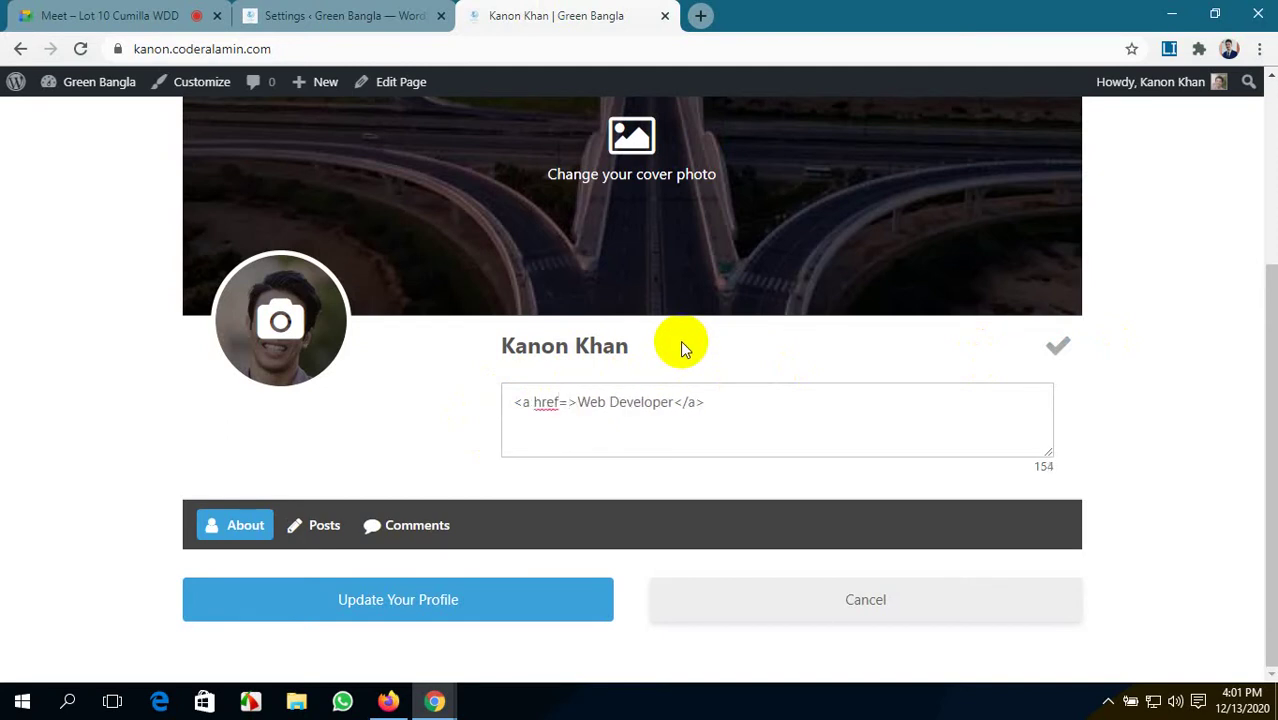
pyautogui.write('""')
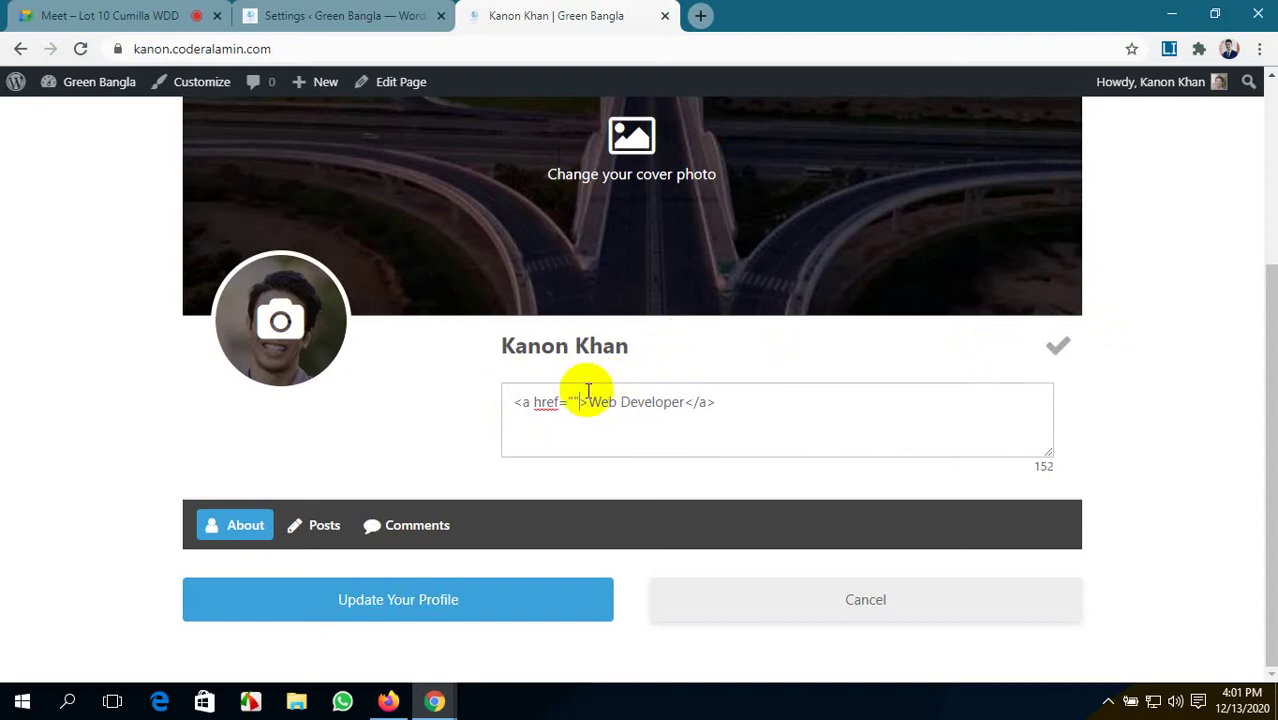
pyautogui.click(574, 401)
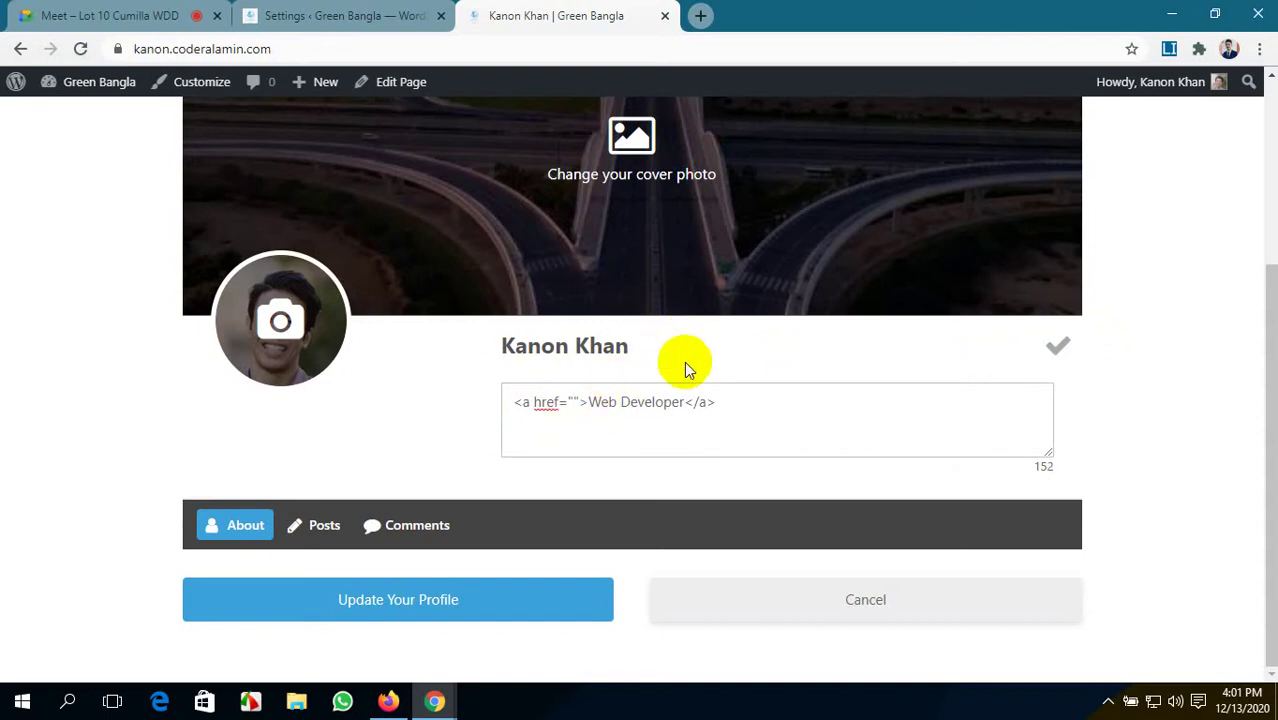
pyautogui.write('#')
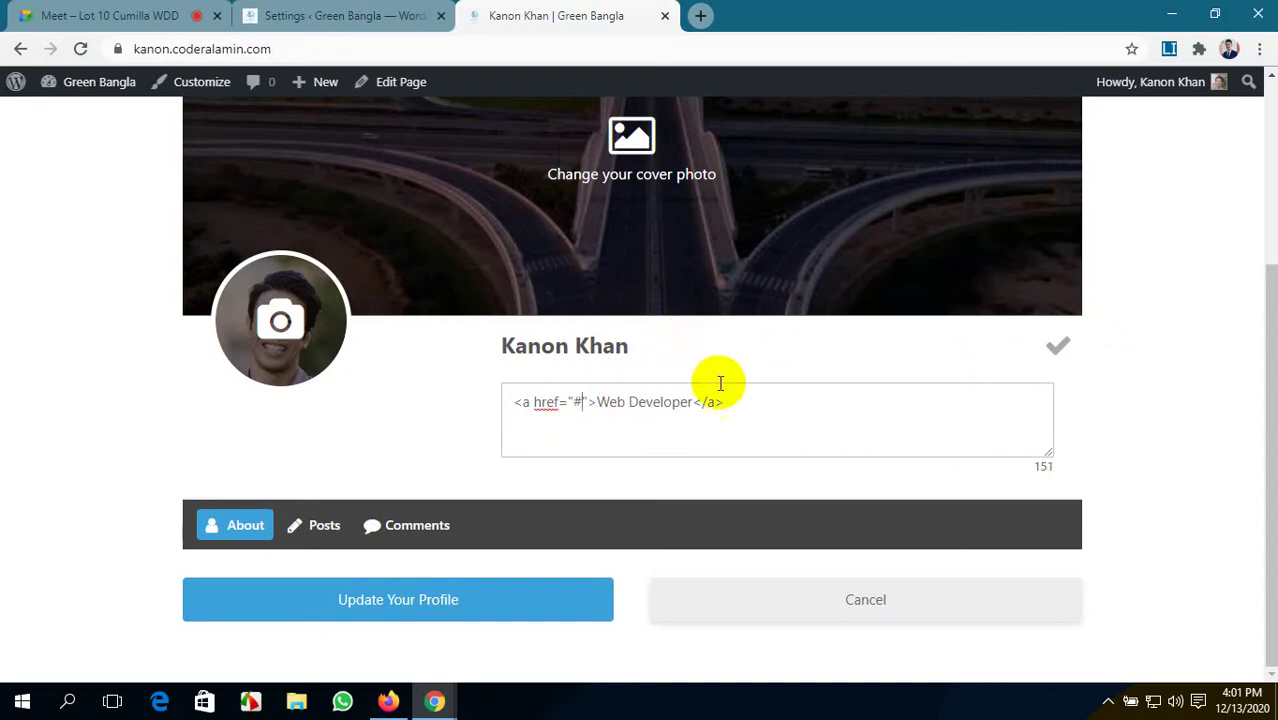
pyautogui.click(1055, 348)
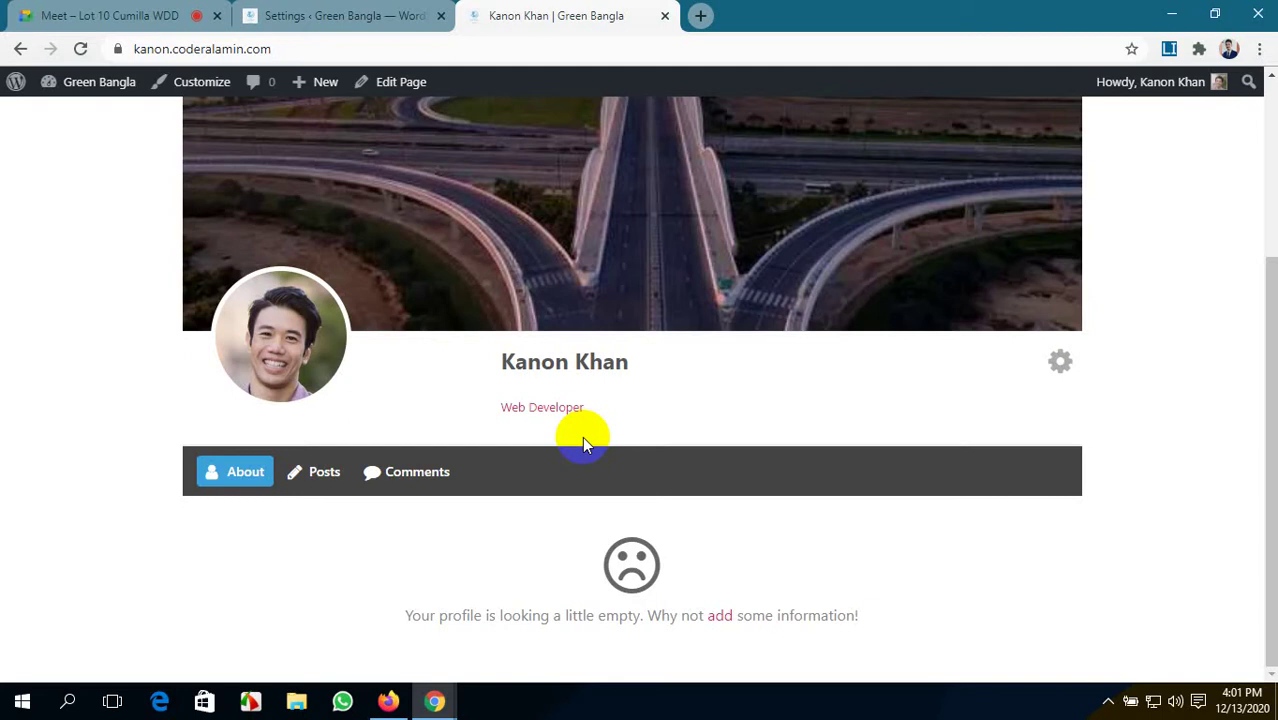
# - Set the user description maximum chars to 280 in the appearance settings and save the changes
pyautogui.click(350, 15)
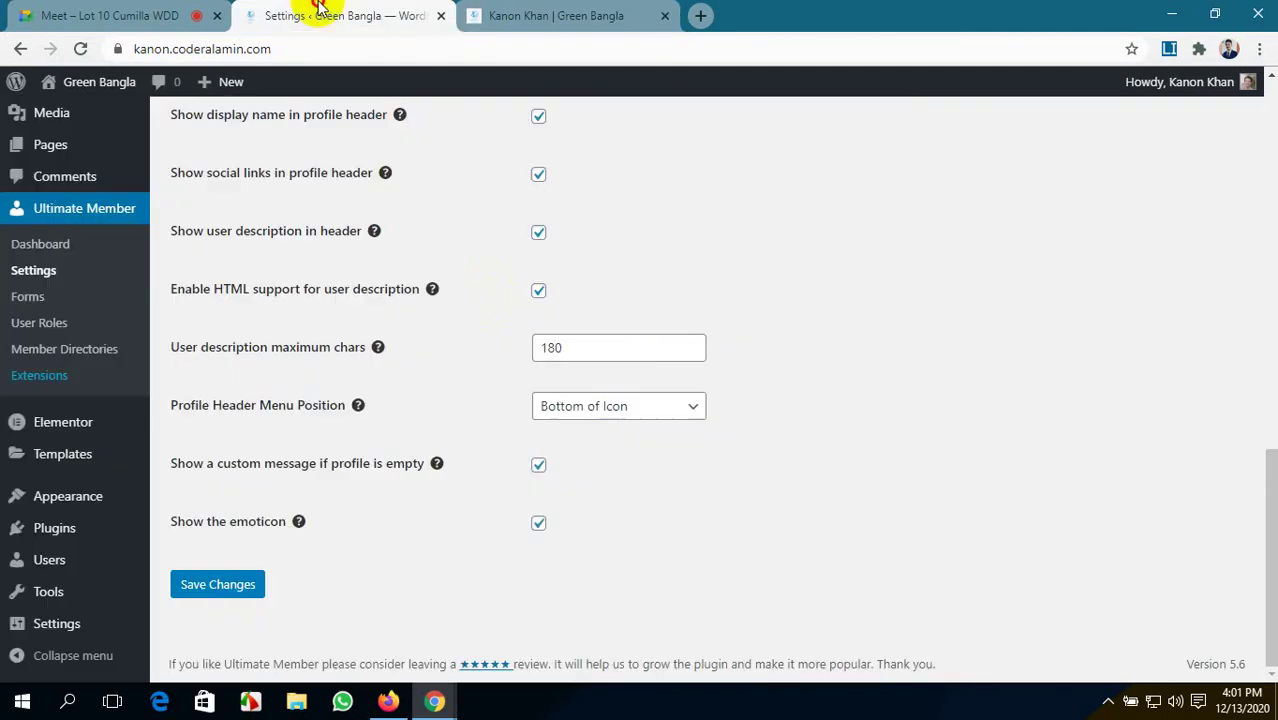
pyautogui.doubleClick(571, 346)
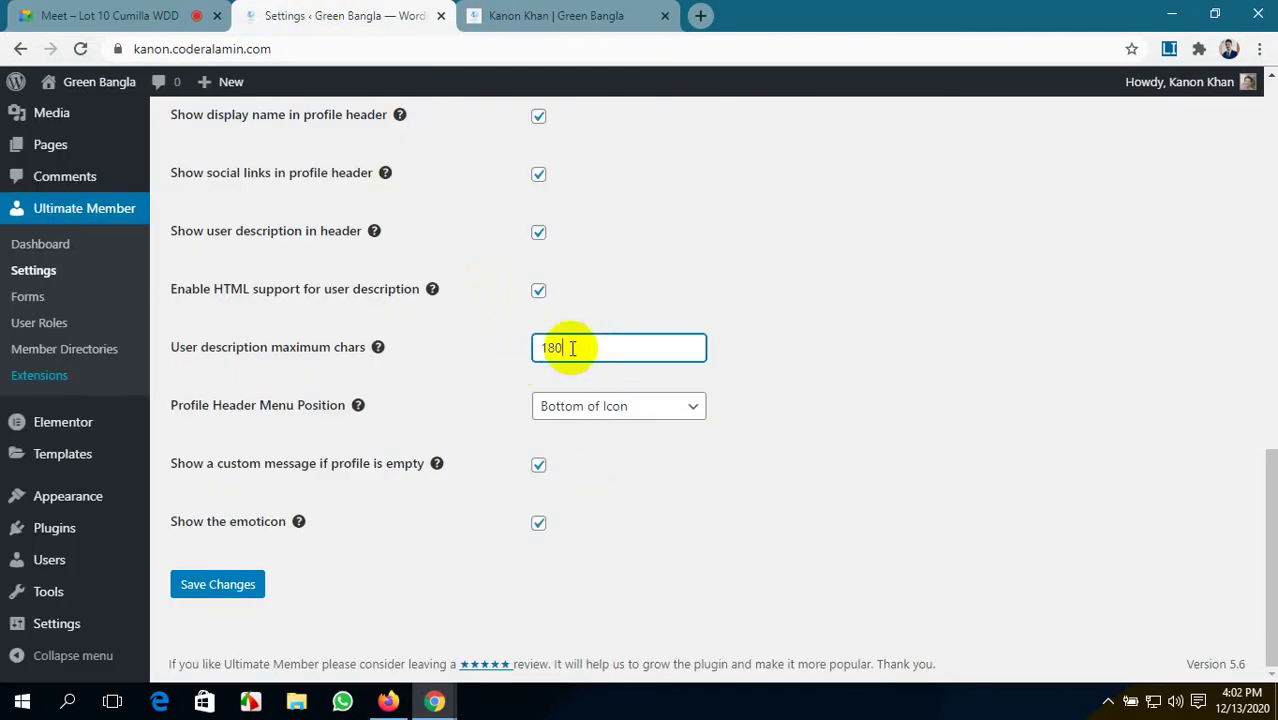
pyautogui.click(549, 348)
pyautogui.write('2')
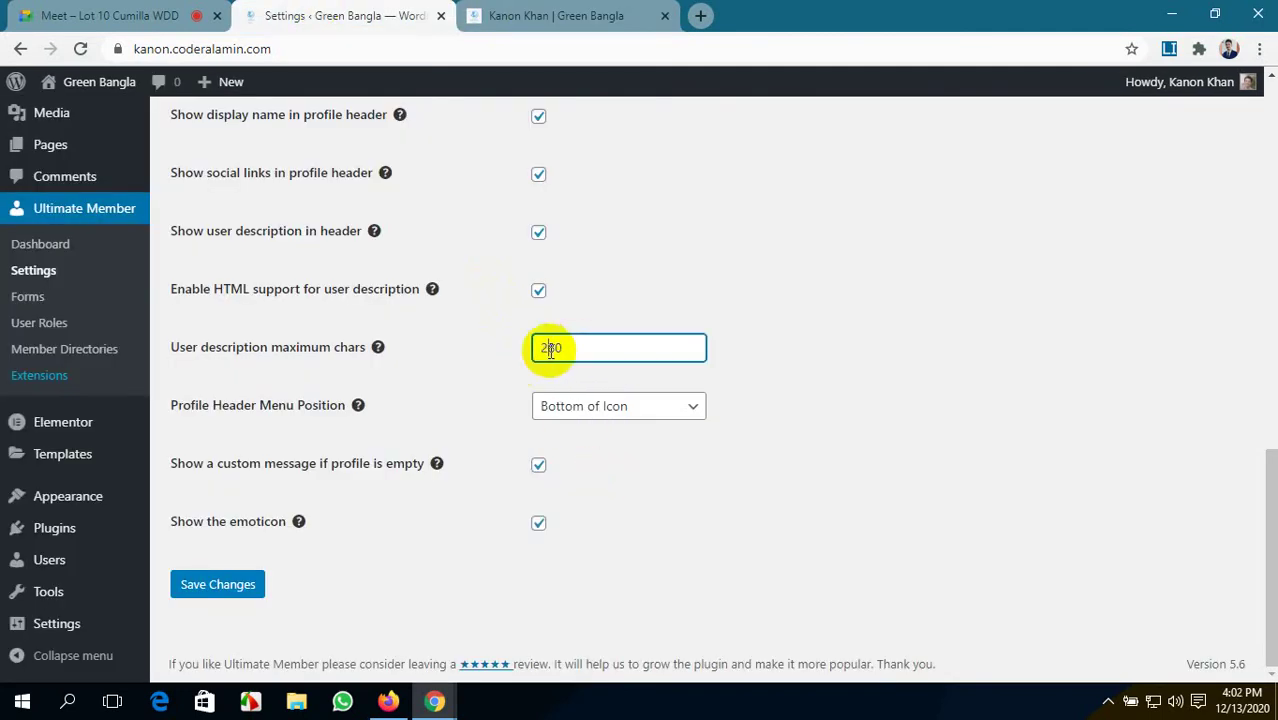
pyautogui.click(197, 588)
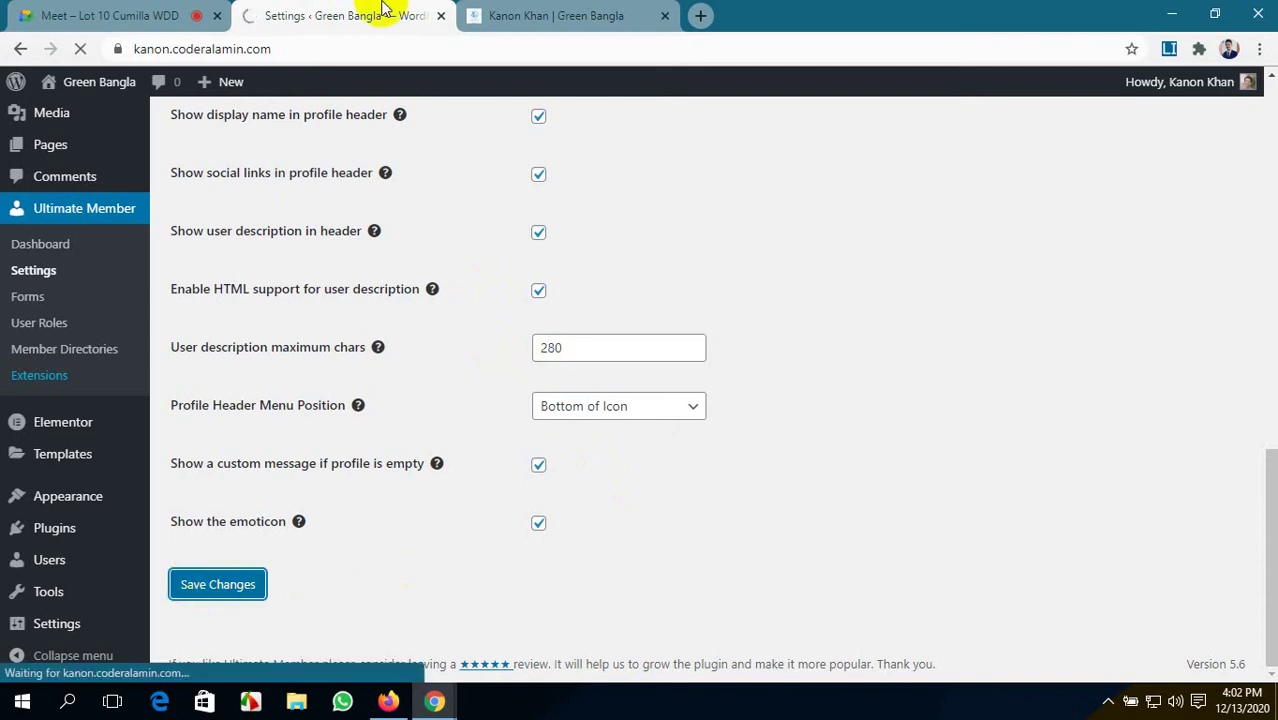
# - Reopen the profile for editing and check the character limit of the description field
pyautogui.click(590, 15)
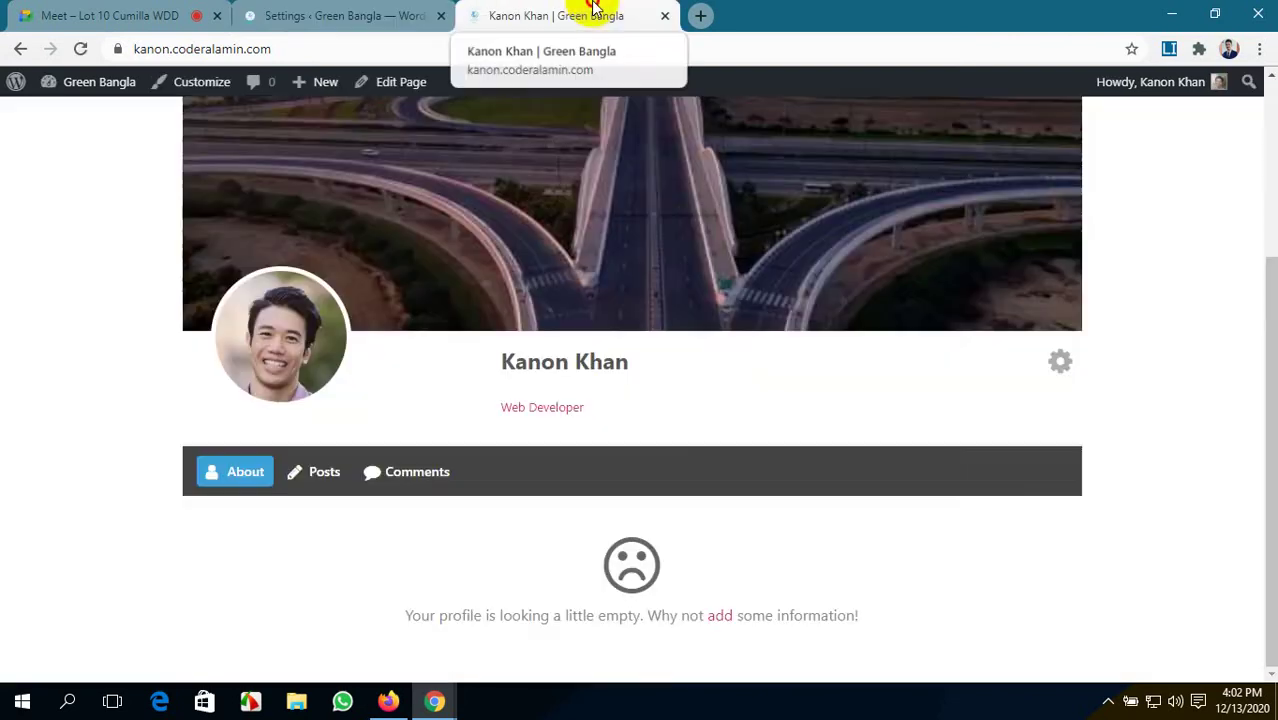
pyautogui.click(1059, 363)
pyautogui.click(1135, 400)
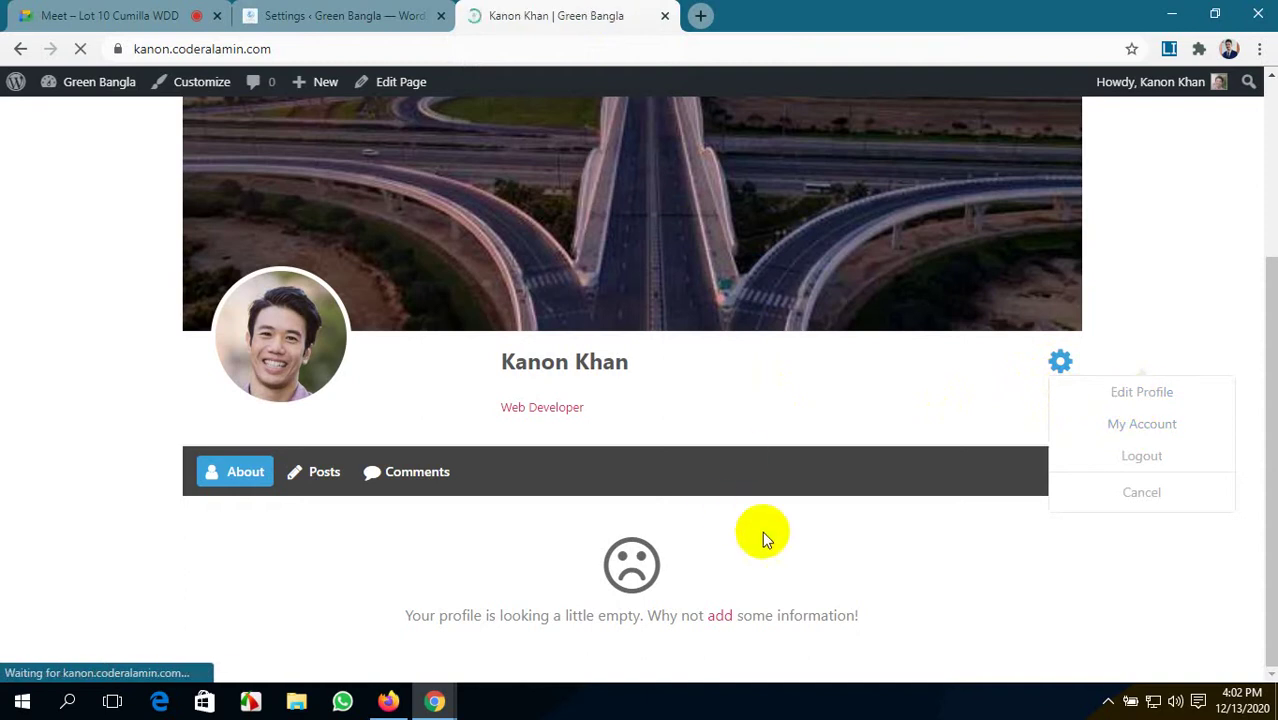
pyautogui.scroll(-3, 762, 571)
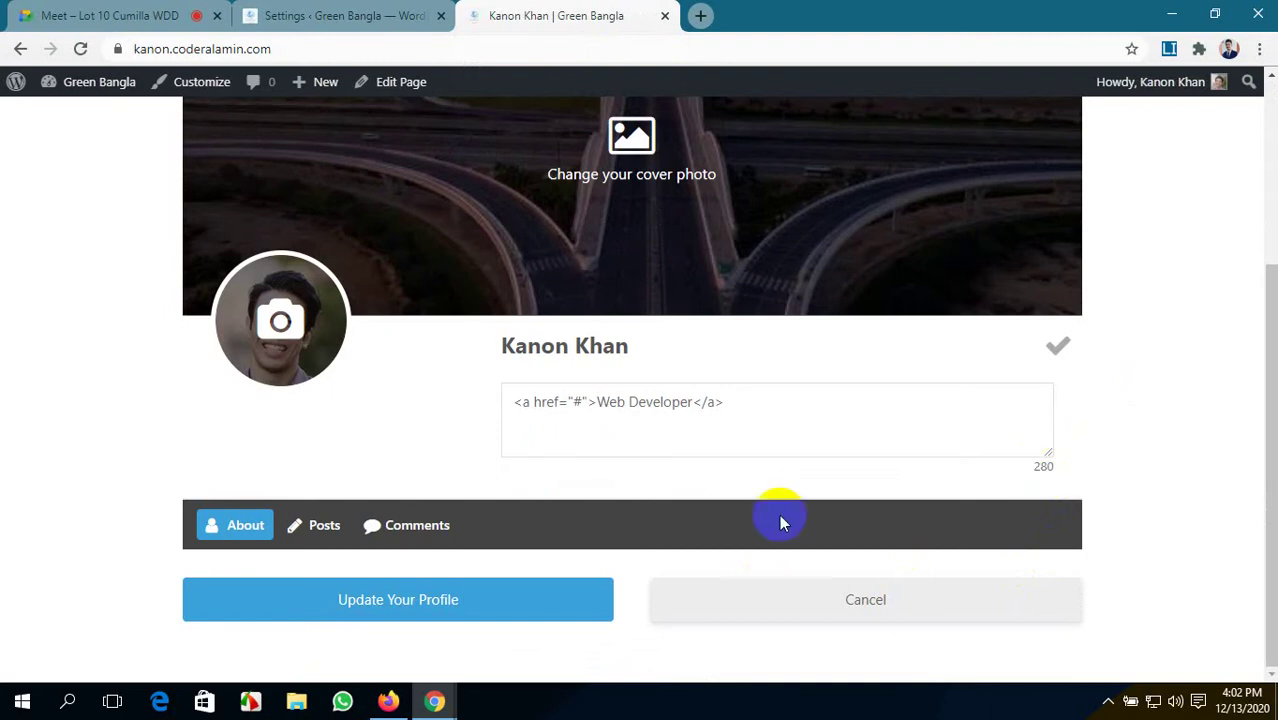
# - View the Profile Header Menu Position options in the settings, and save the open profile to return to its normal view
pyautogui.click(362, 15)
pyautogui.scroll(-10, 538, 555)
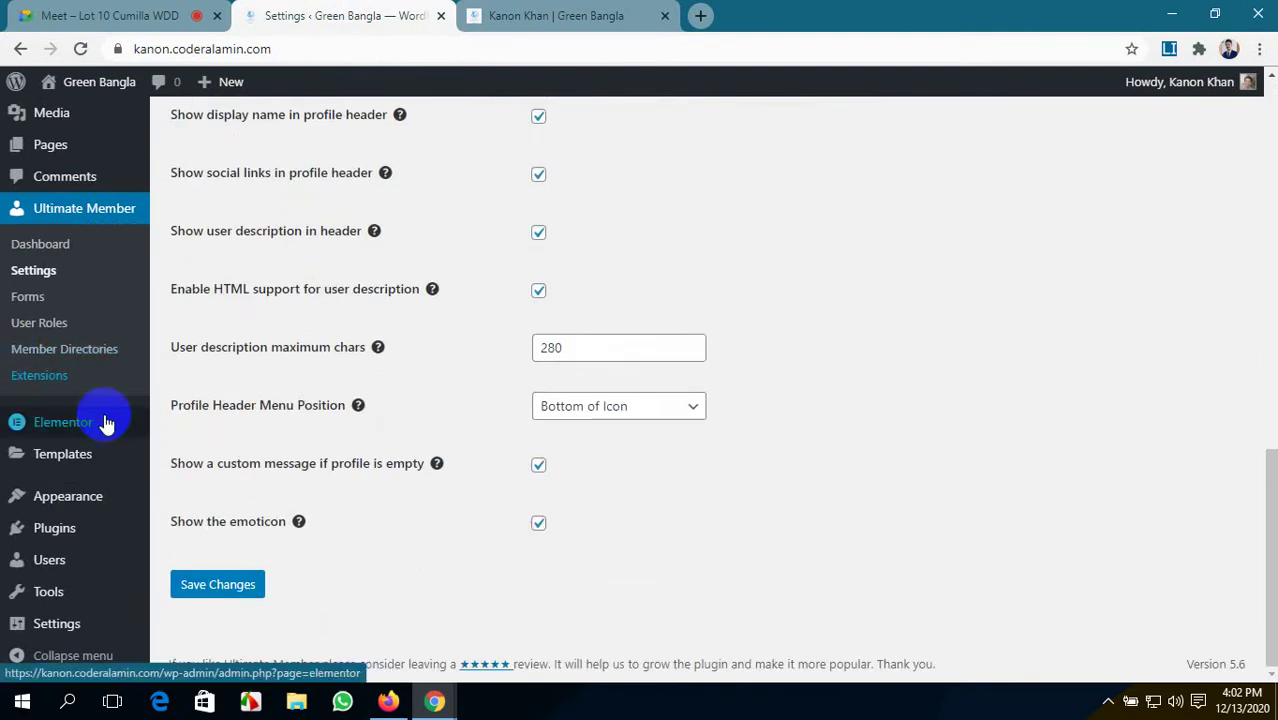
pyautogui.click(677, 414)
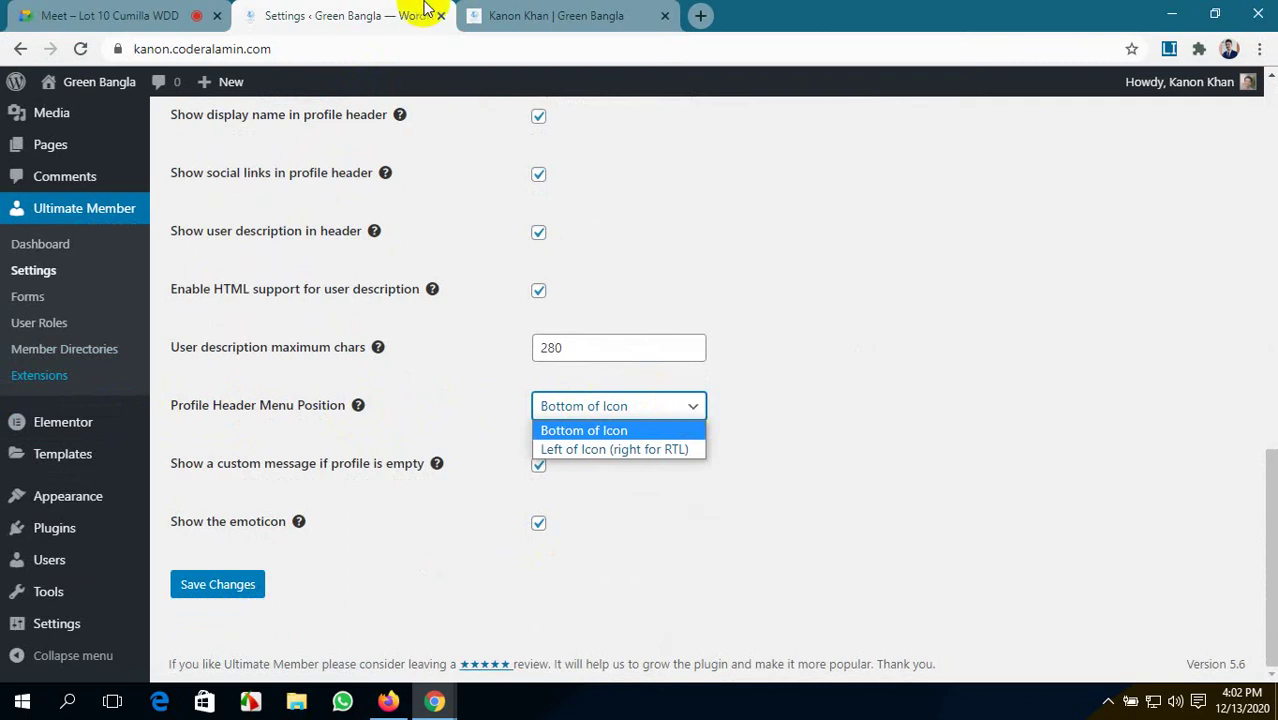
pyautogui.click(530, 15)
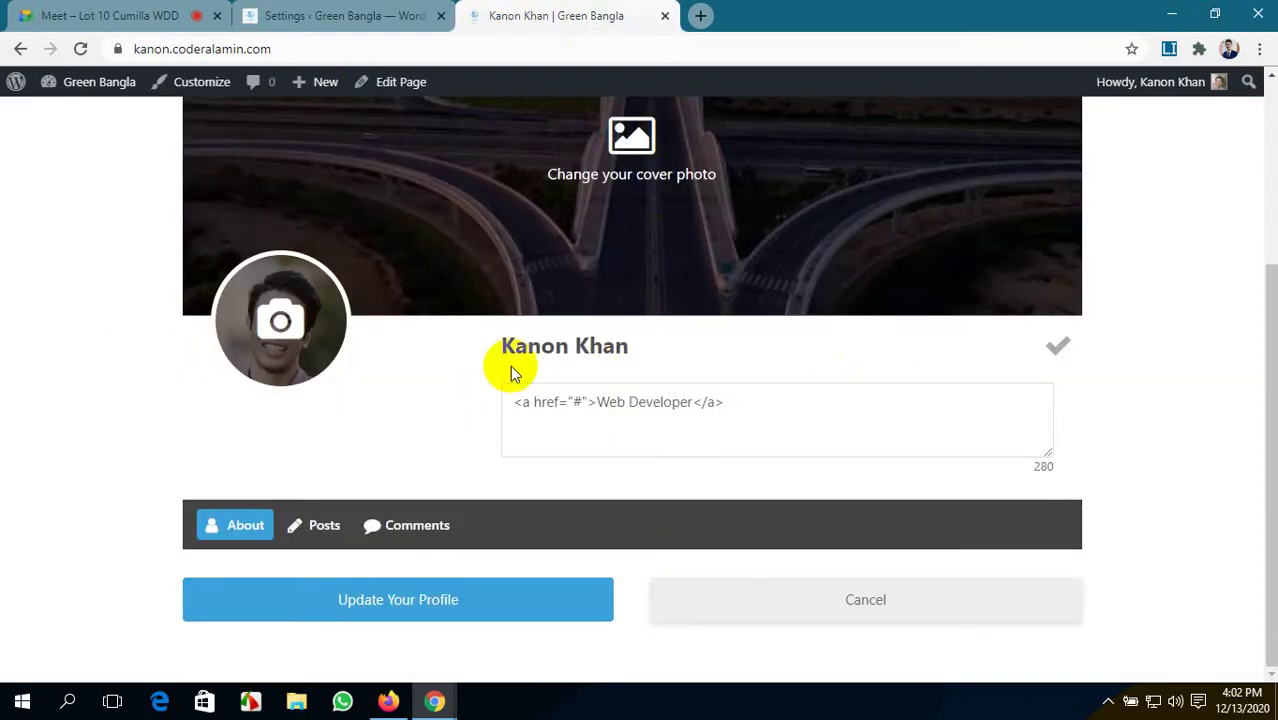
pyautogui.click(1058, 346)
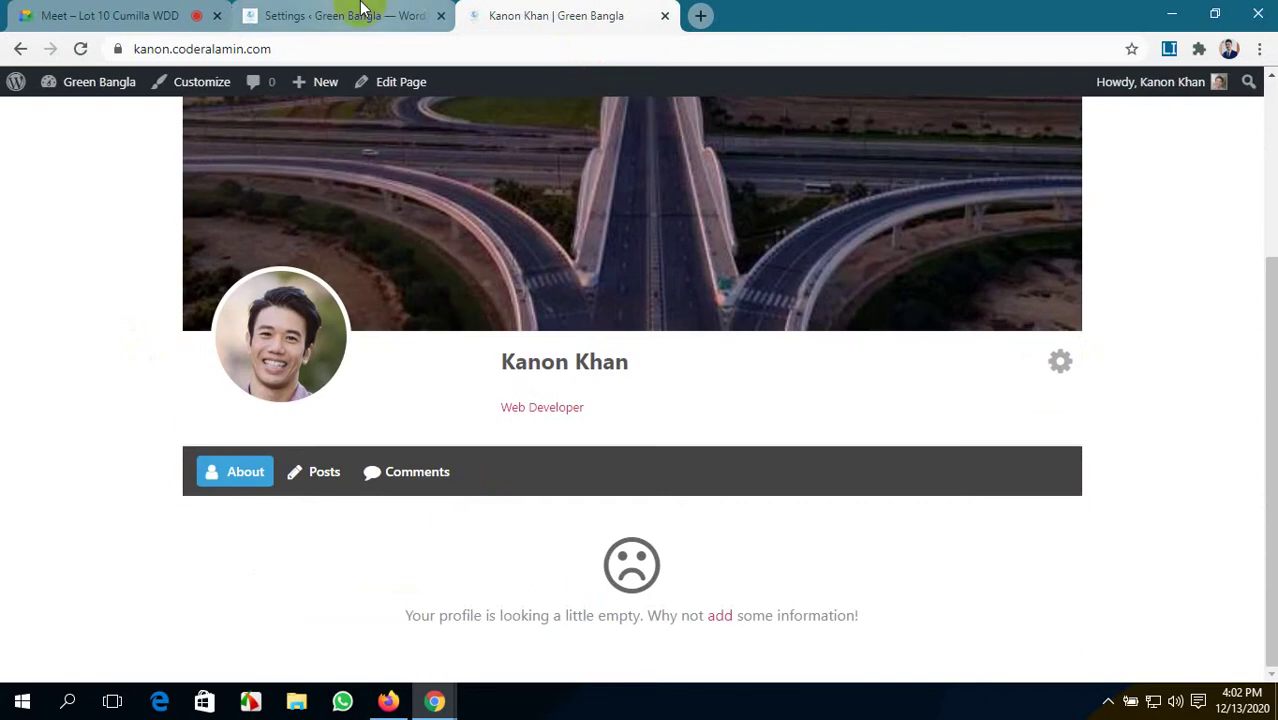
# - Set the Profile Header Menu Position to Left of Icon (right for RTL) in the appearance settings
pyautogui.click(362, 12)
pyautogui.click(643, 416)
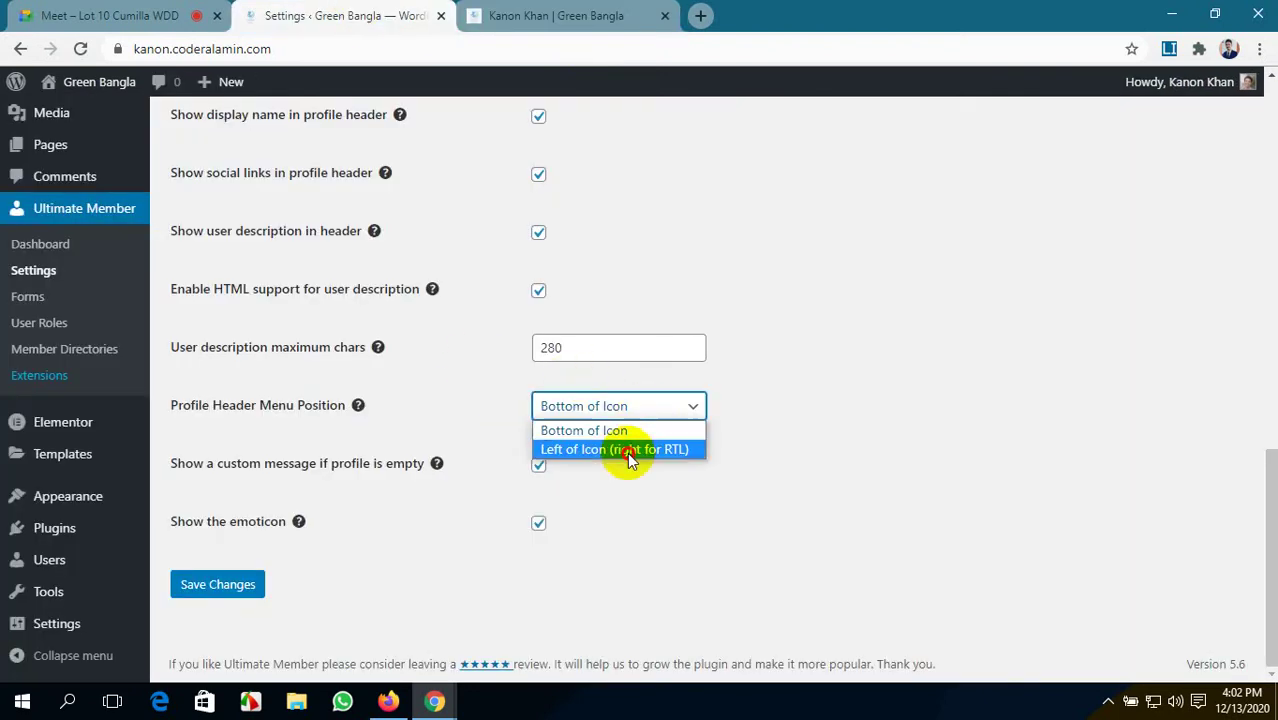